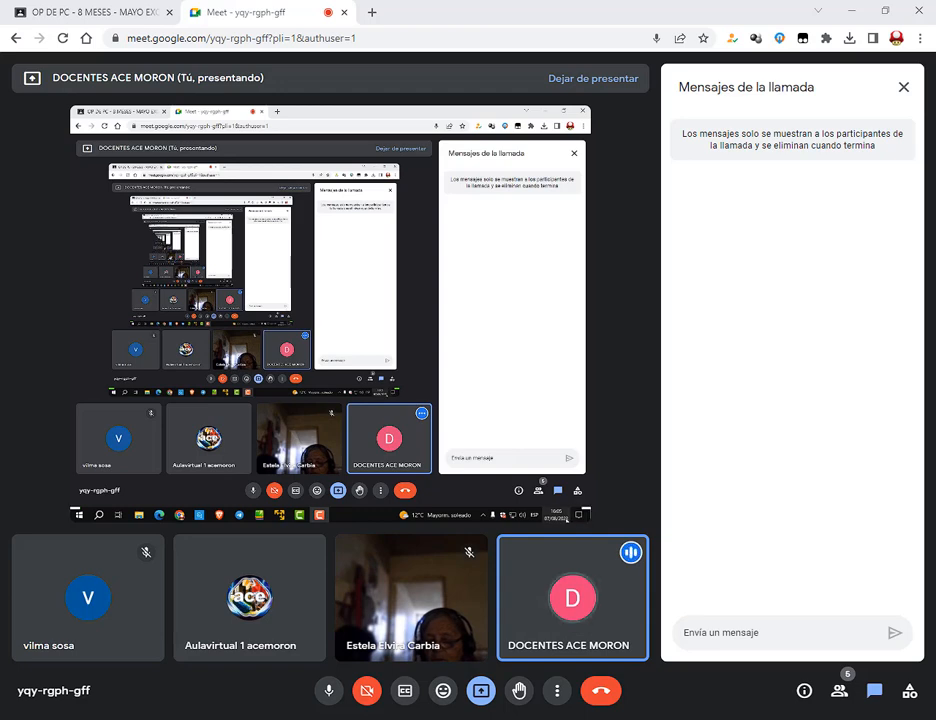
Step: Check the August 2023 calendar from the system clock and close it
left_click(886, 719)
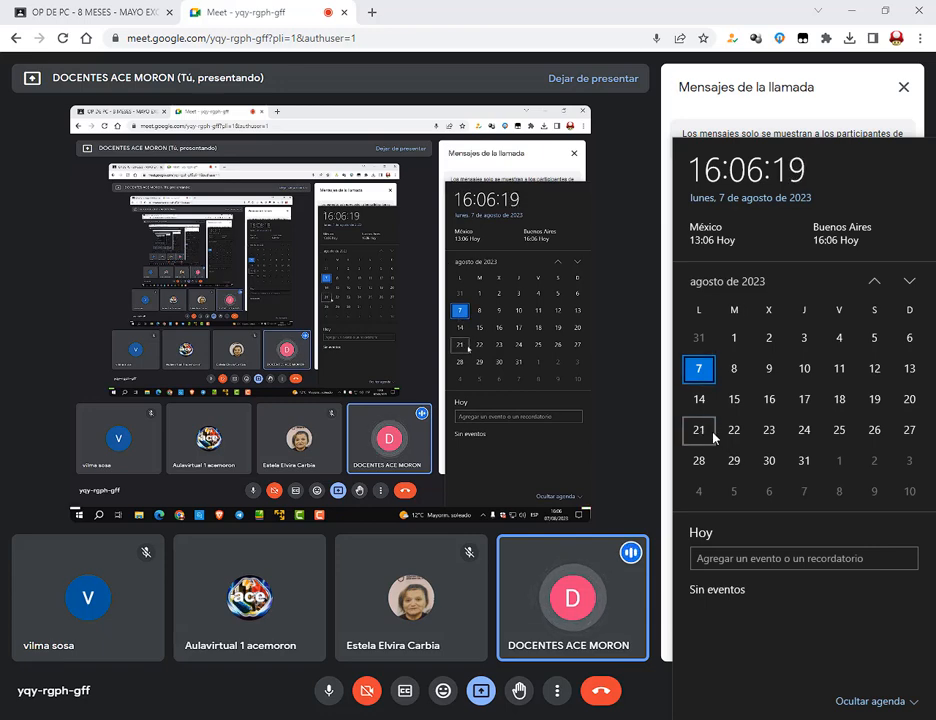
left_click(675, 5)
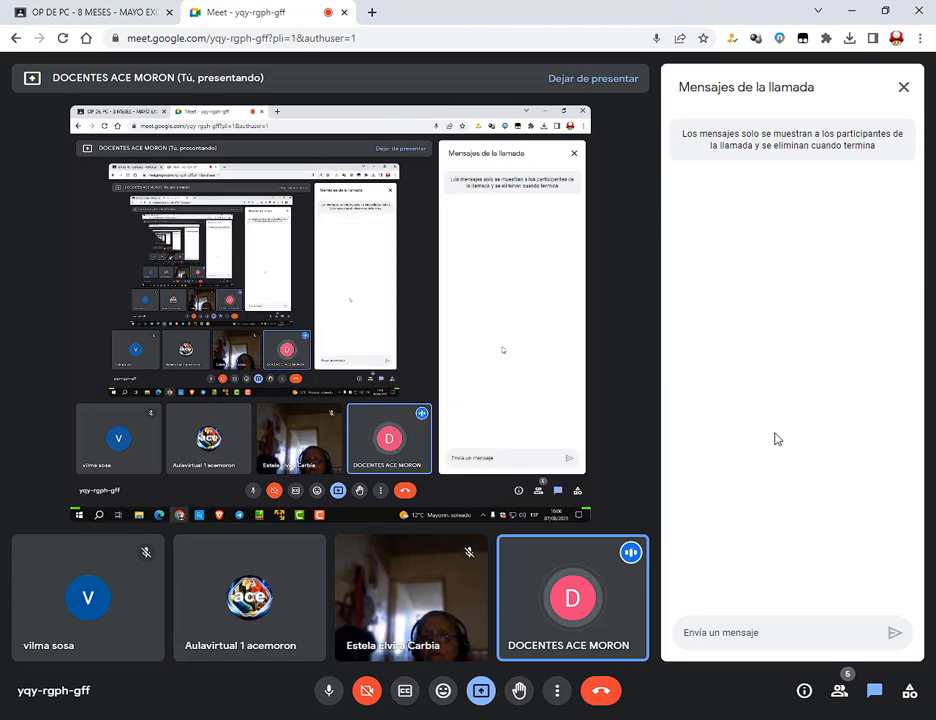
Step: Switch to Google Classroom and open the Clase 13 Drive folder from the EXCEL - Clase 13 assignment in the classwork list
left_click(124, 14)
left_click(446, 74)
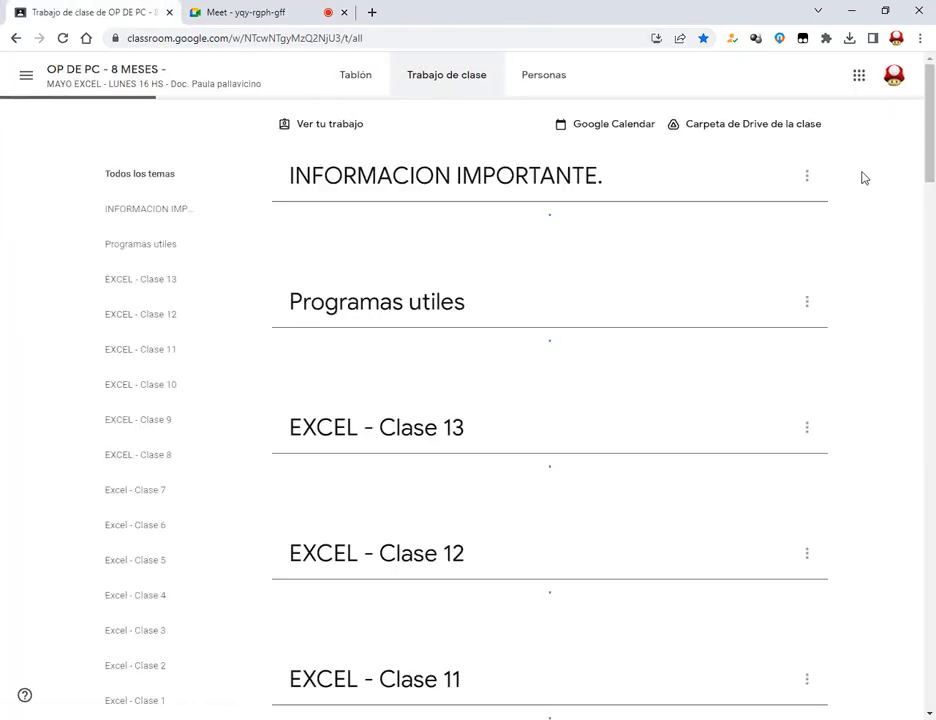
scroll(850, 282, "down", 4)
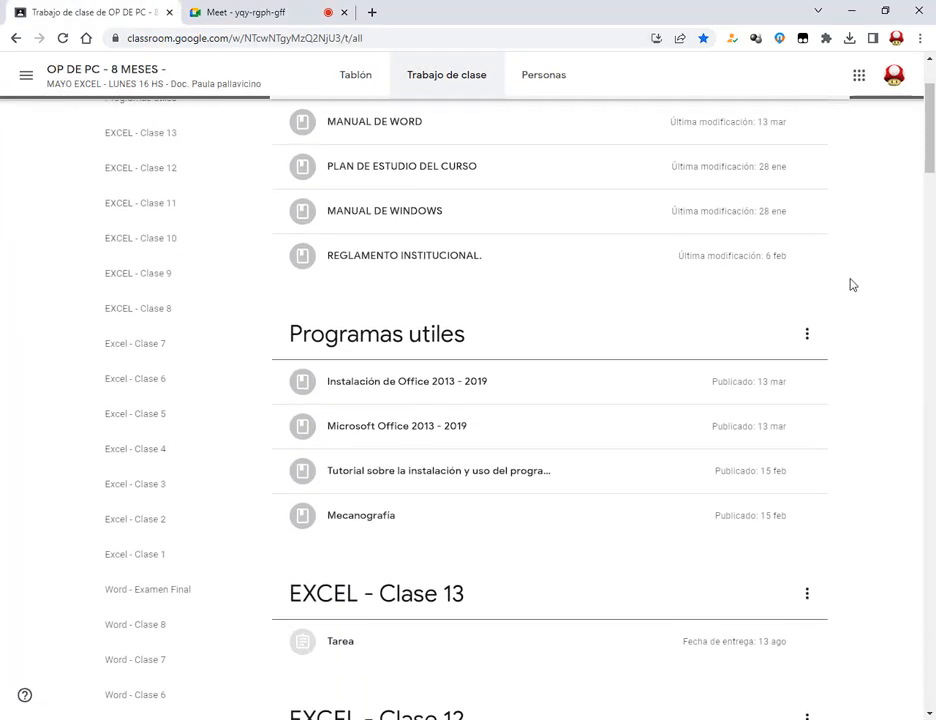
left_click(416, 436)
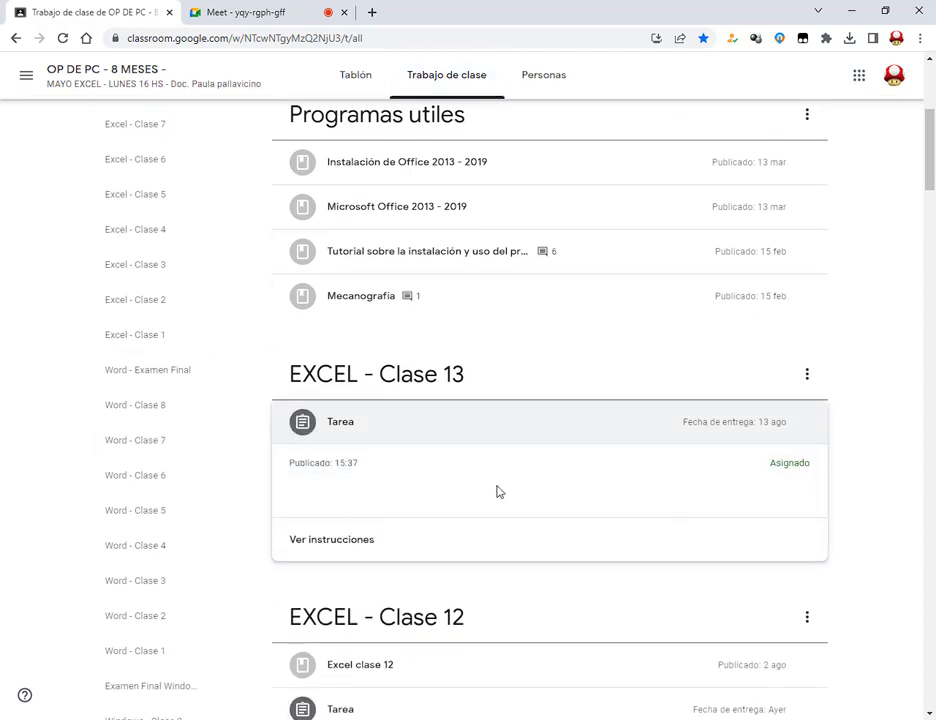
left_click(389, 535)
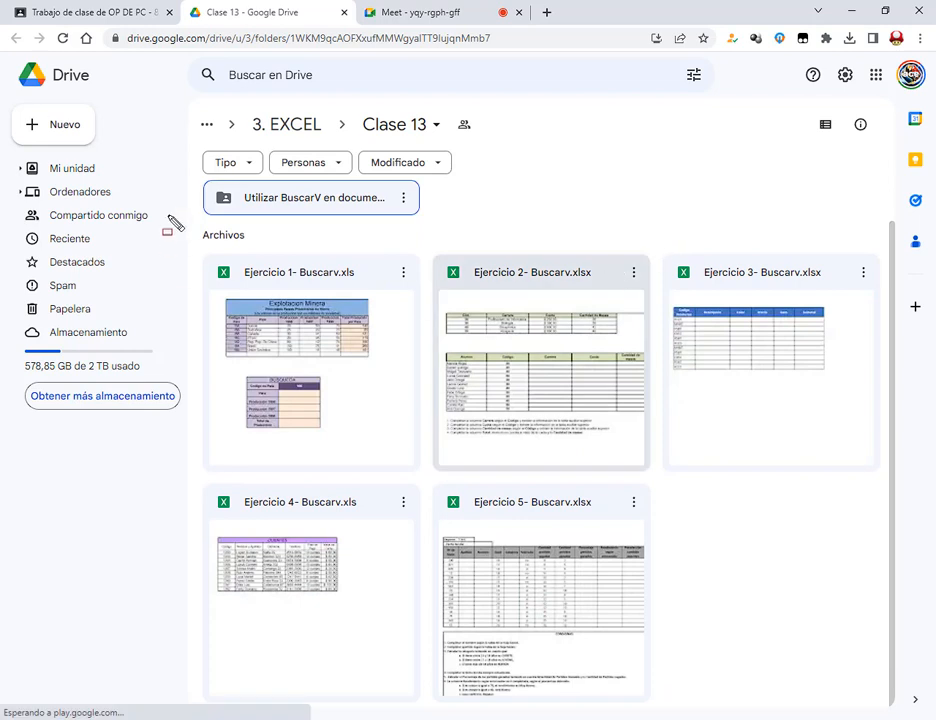
Step: Outline the exercise files, then the Utilizar BuscarV folder, with temporary red rectangles and clear the markings
mouse_move(177, 245)
left_mouse_down()
mouse_move(842, 614)
mouse_move(869, 699)
left_mouse_up()
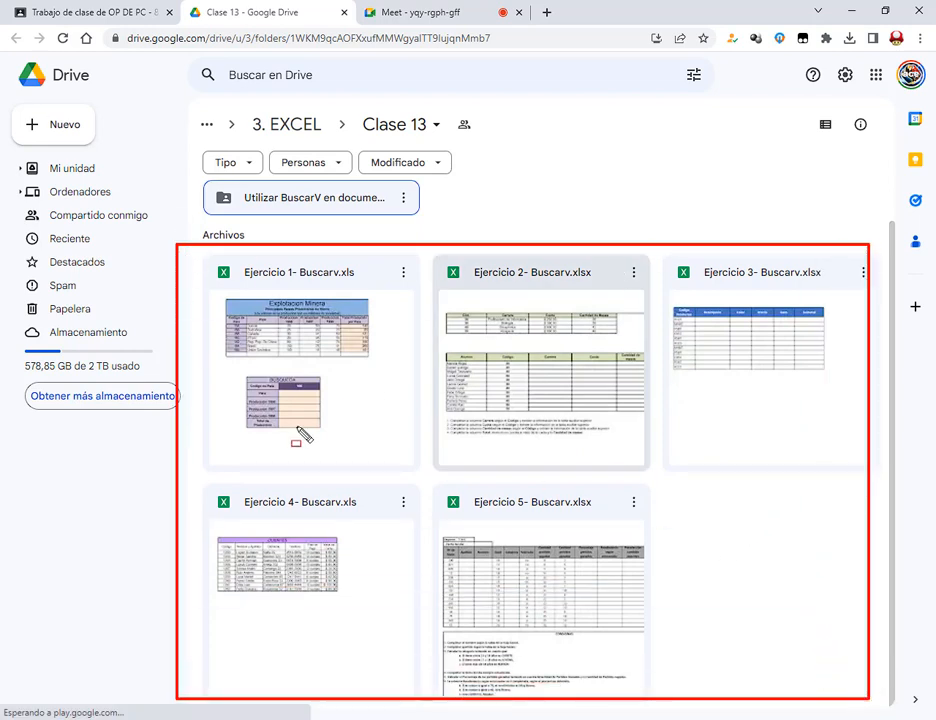
key("Escape")
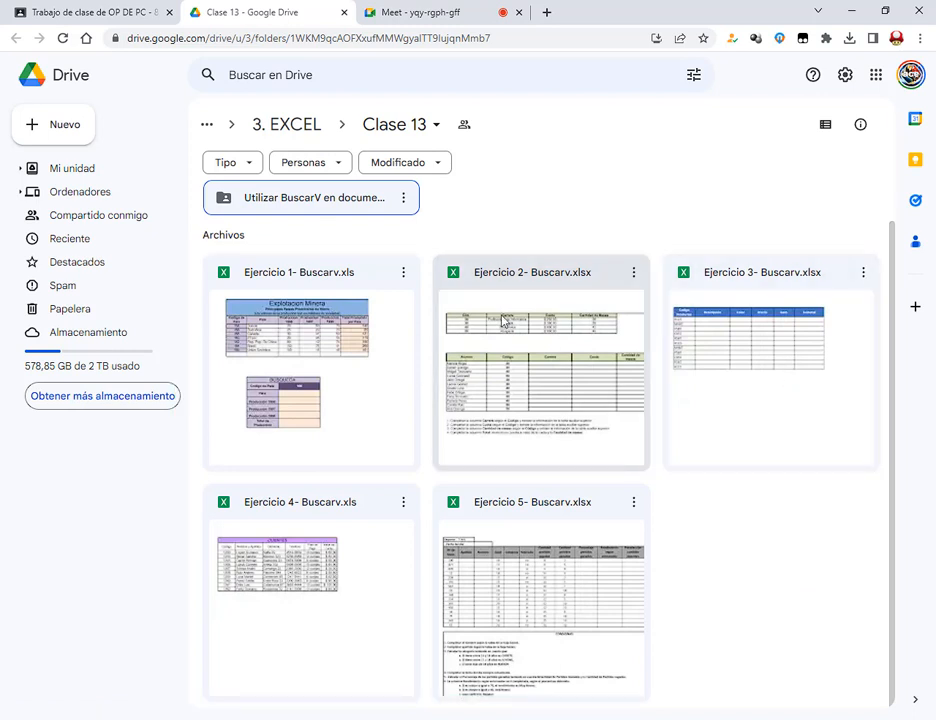
key("ctrl+2")
mouse_move(195, 170)
left_mouse_down()
mouse_move(430, 238)
mouse_move(430, 228)
left_mouse_up()
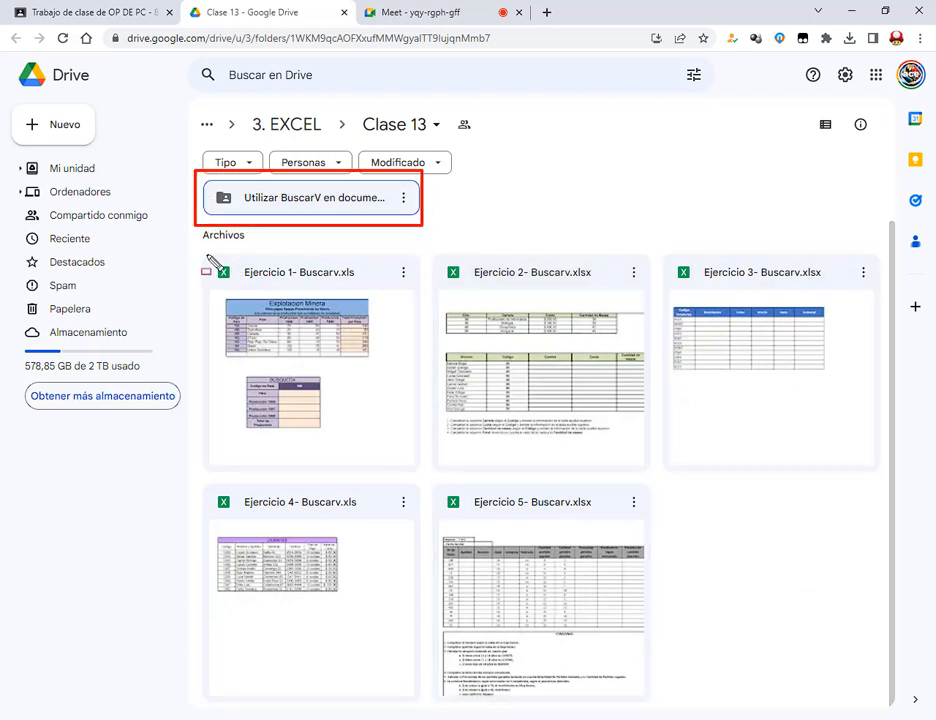
key("e")
key("Escape")
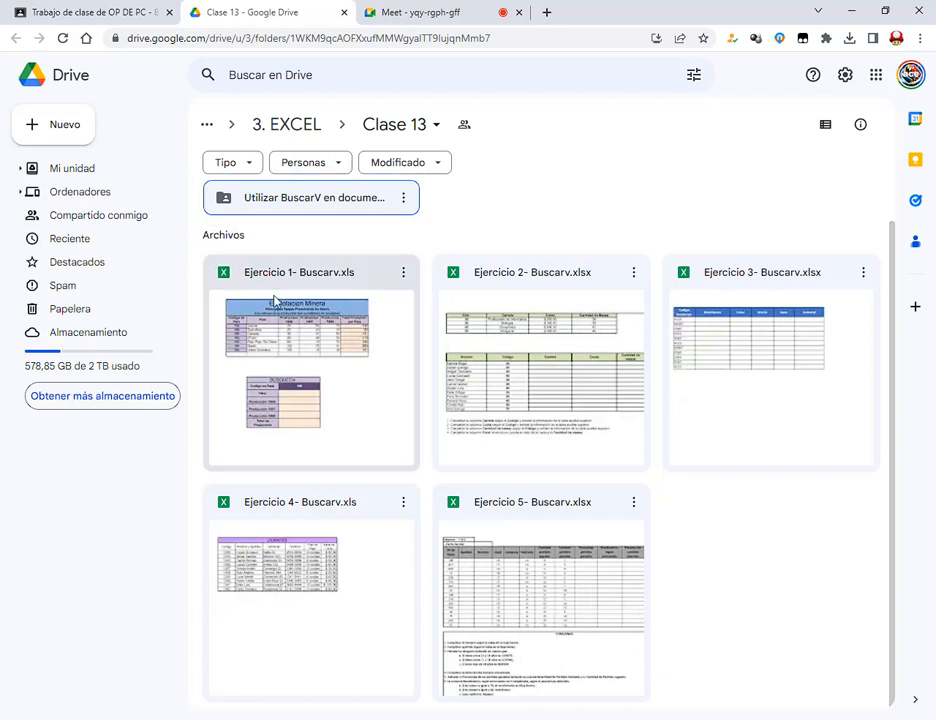
Step: Select Ejercicio 1, outline Ejercicios 1 and 2, Ejercicio 3, and Ejercicios 4 and 5 as red groups, and clear the markings
left_click(339, 285)
key("ctrl+2")
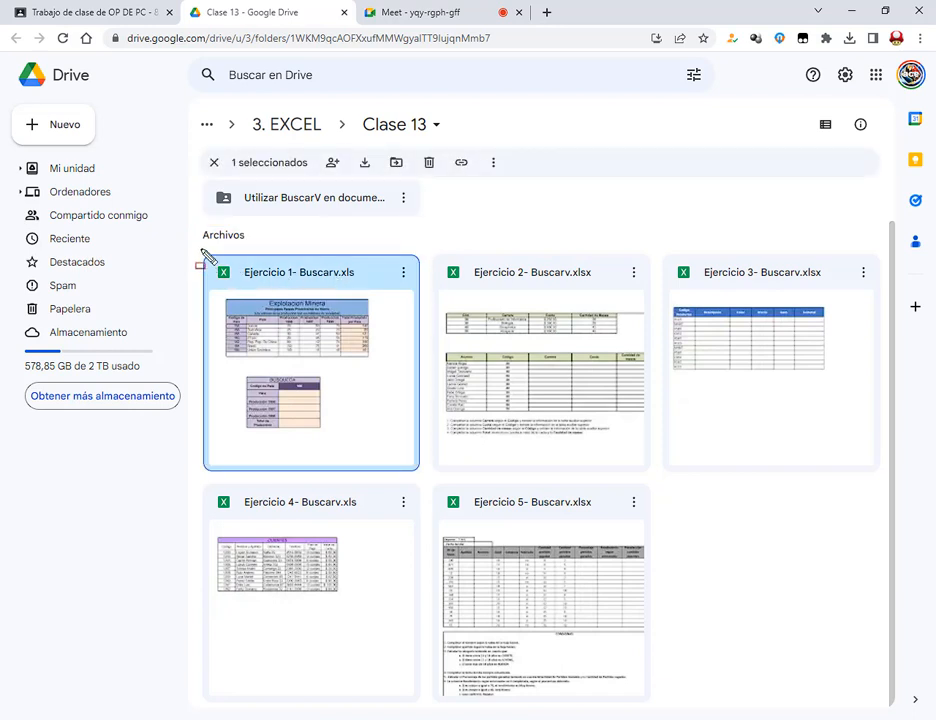
mouse_move(196, 248)
left_mouse_down()
mouse_move(388, 357)
mouse_move(671, 487)
mouse_move(662, 479)
left_mouse_up()
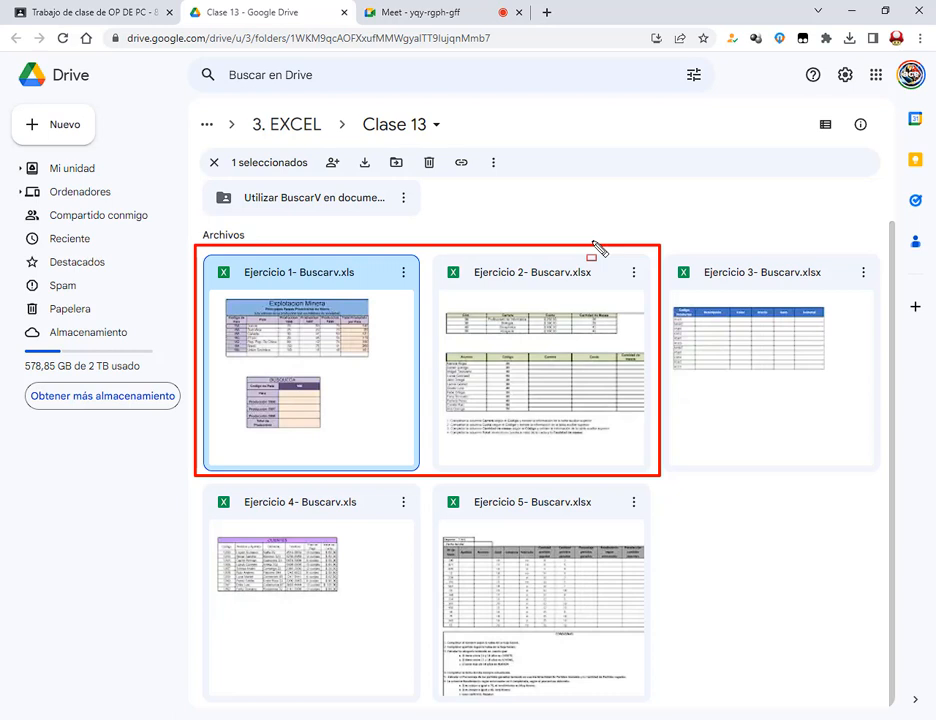
mouse_move(656, 244)
left_mouse_down()
mouse_move(790, 366)
mouse_move(893, 492)
left_mouse_up()
mouse_move(194, 480)
left_mouse_down()
mouse_move(686, 698)
mouse_move(671, 706)
left_mouse_up()
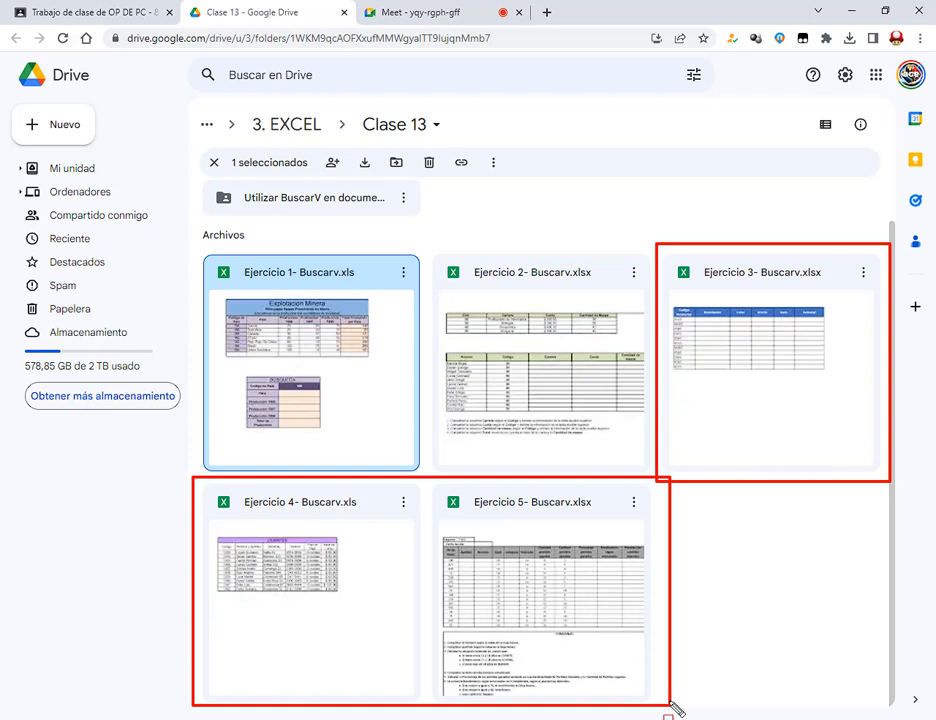
key("Escape")
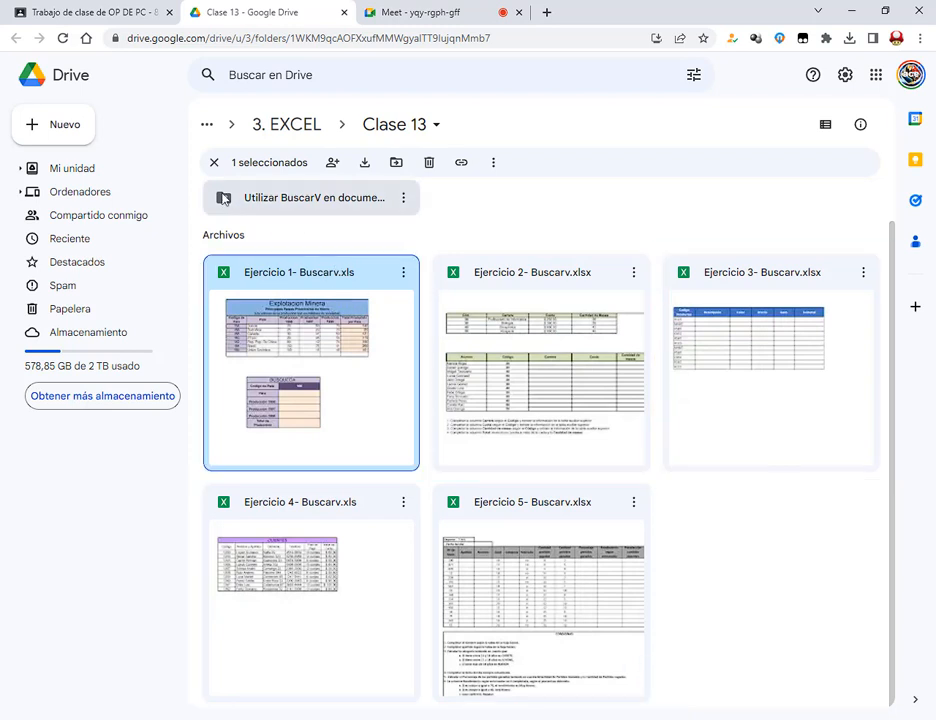
Step: Mark the Utilizar BuscarV folder with a temporary red rectangle and open the folder
left_click_drag(190, 171, 440, 228)
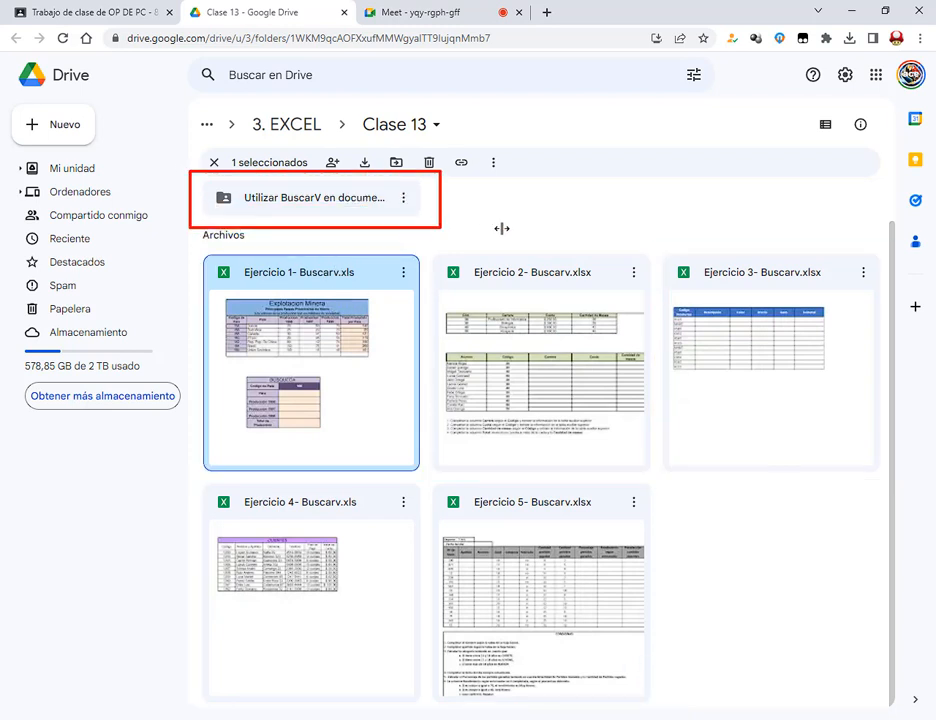
left_click_drag(513, 228, 414, 207)
key("Escape")
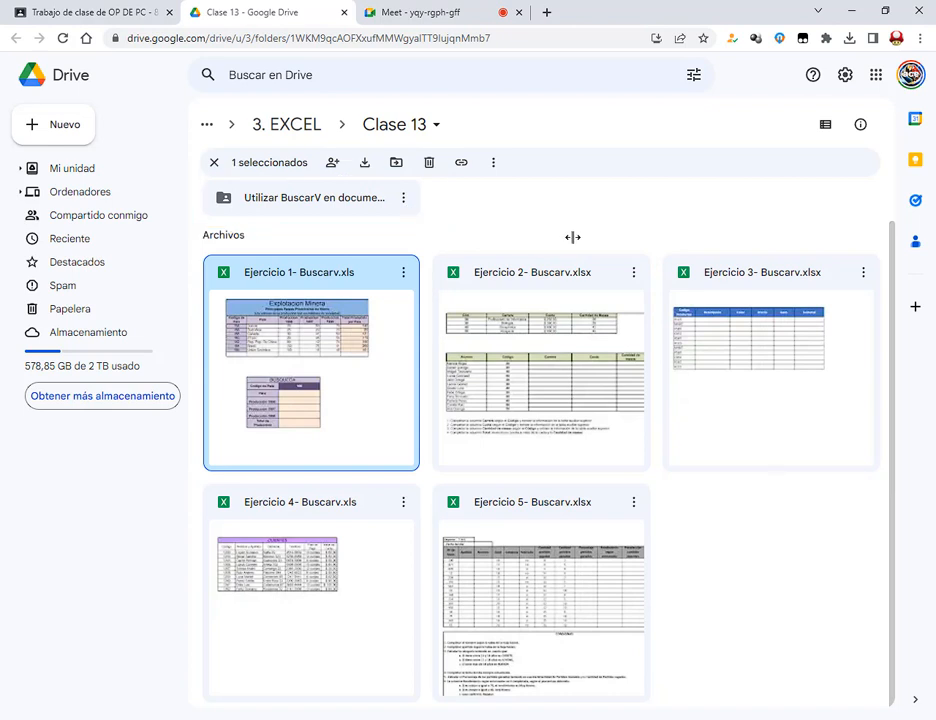
double_click(382, 200)
left_click(223, 244)
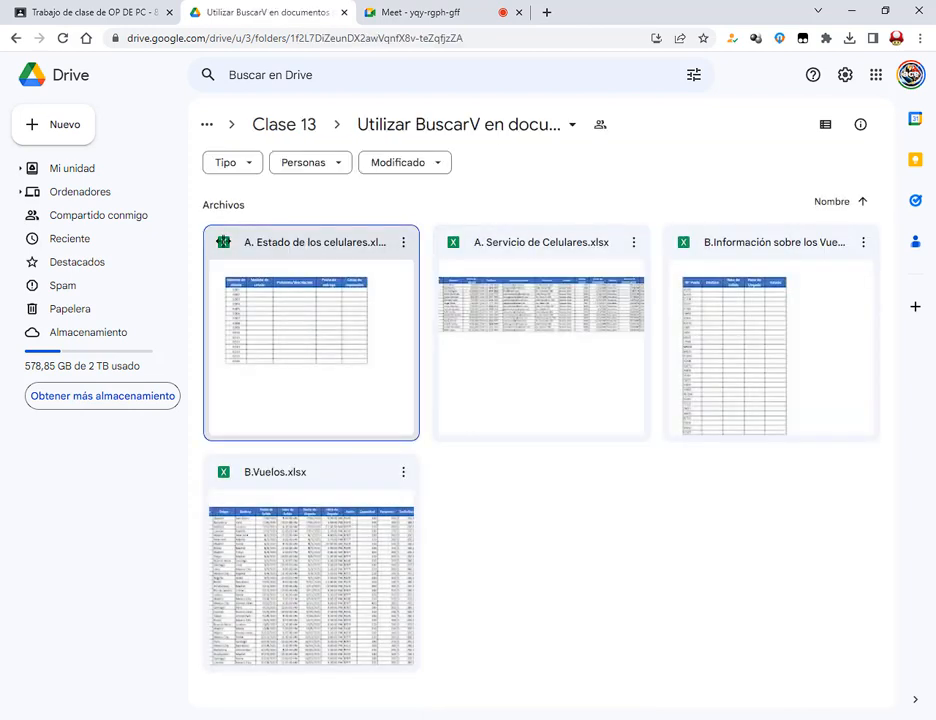
Step: Outline the two A workbooks, then the two B workbooks, in red together with their prefix letters, and clear the markings
mouse_move(197, 219)
left_mouse_down()
mouse_move(687, 442)
mouse_move(663, 449)
left_mouse_up()
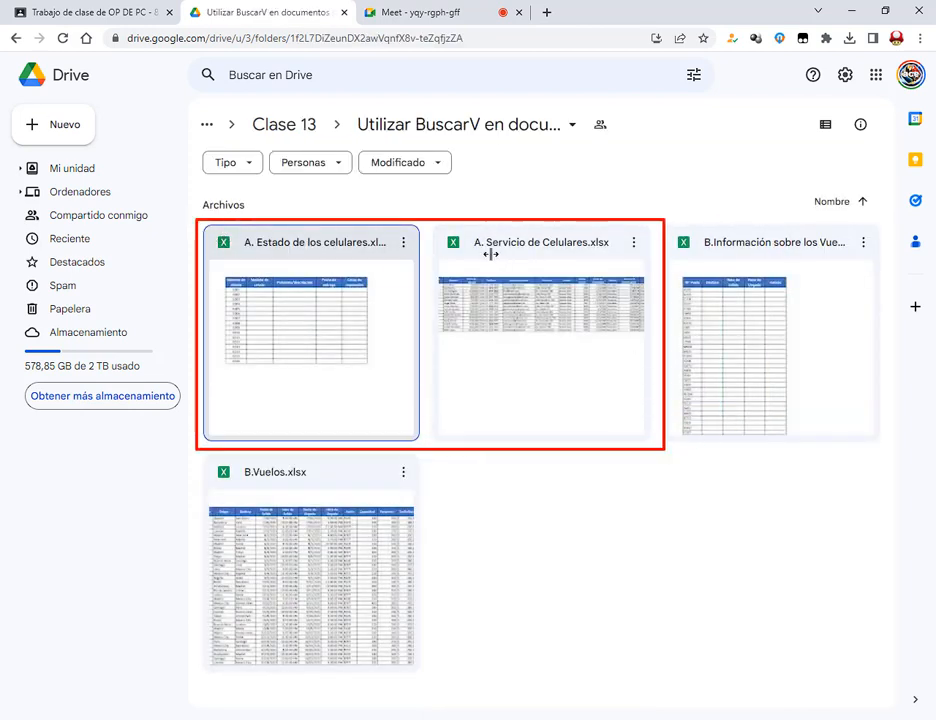
left_click_drag(481, 247, 487, 251)
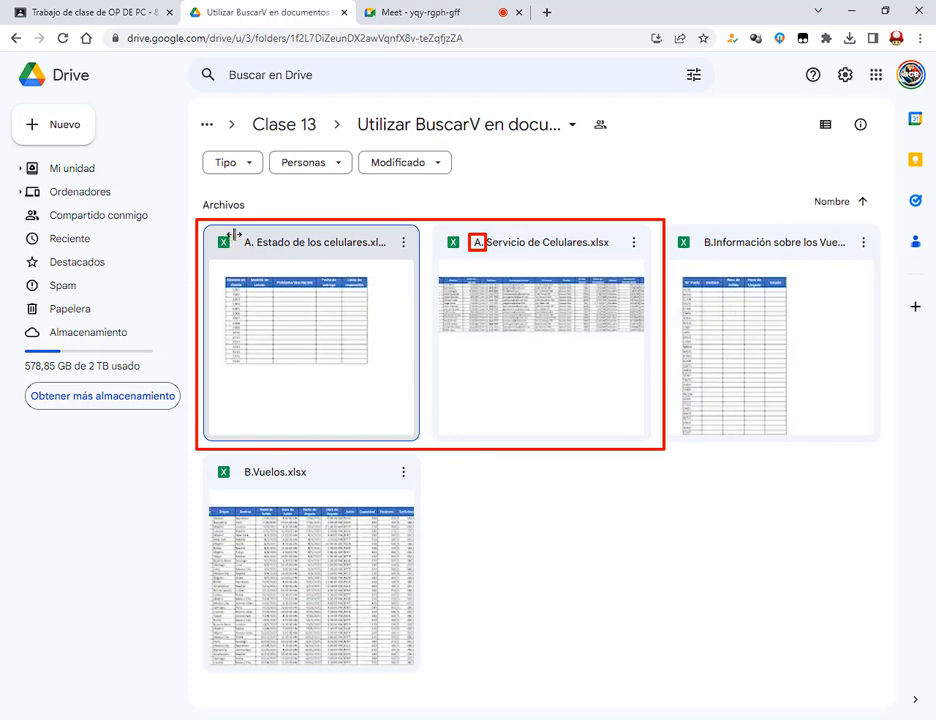
left_click_drag(235, 233, 262, 253)
left_click_drag(666, 218, 737, 305)
left_click_drag(856, 410, 900, 446)
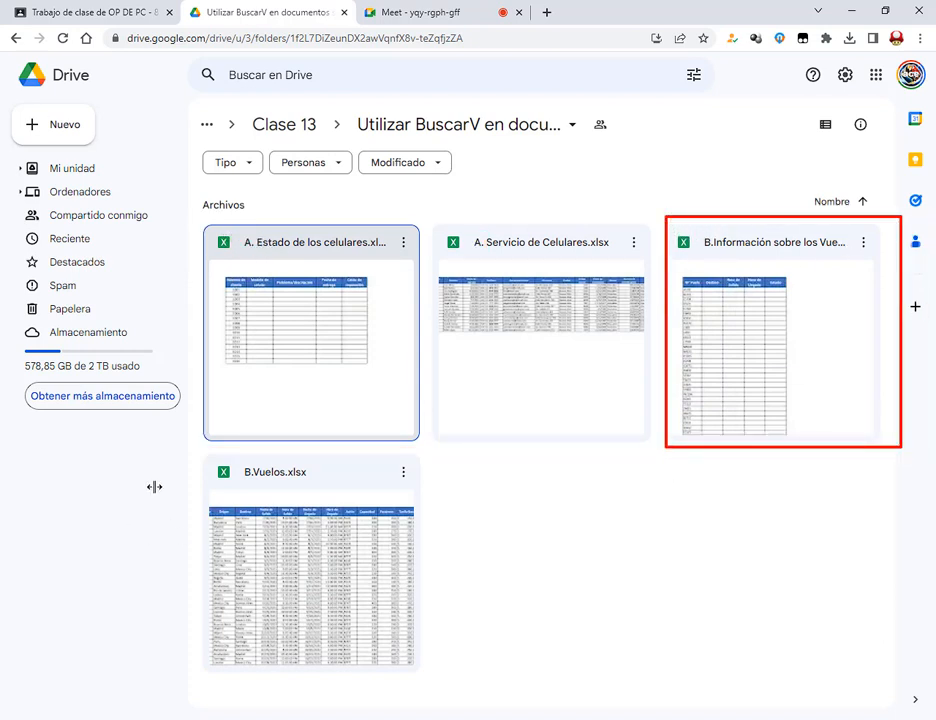
mouse_move(186, 443)
left_mouse_down()
mouse_move(336, 549)
mouse_move(458, 683)
left_mouse_up()
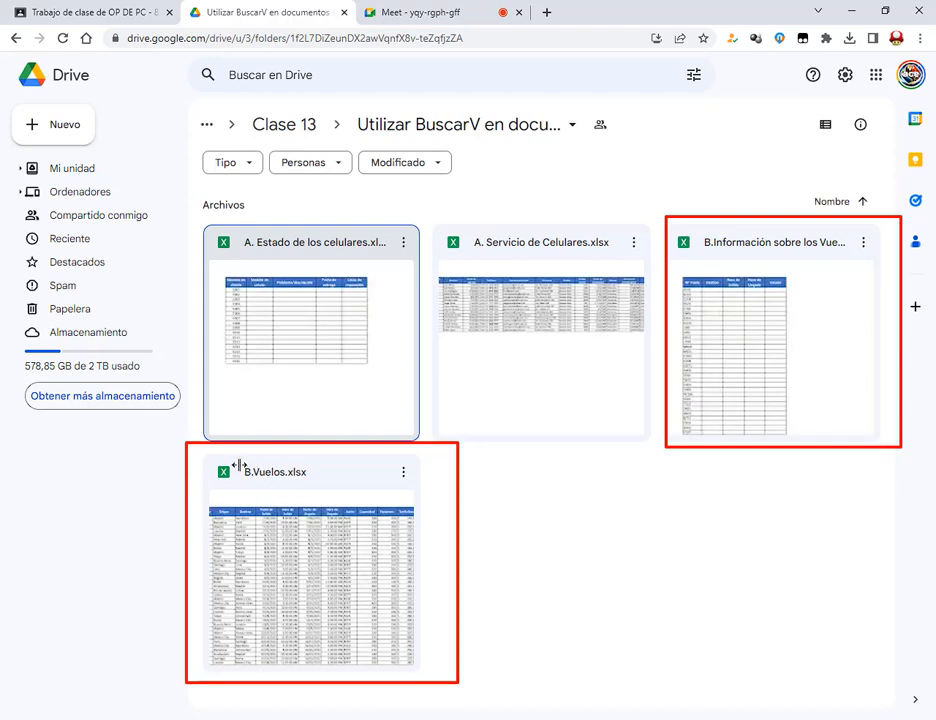
left_click_drag(238, 463, 254, 482)
left_click_drag(701, 232, 714, 249)
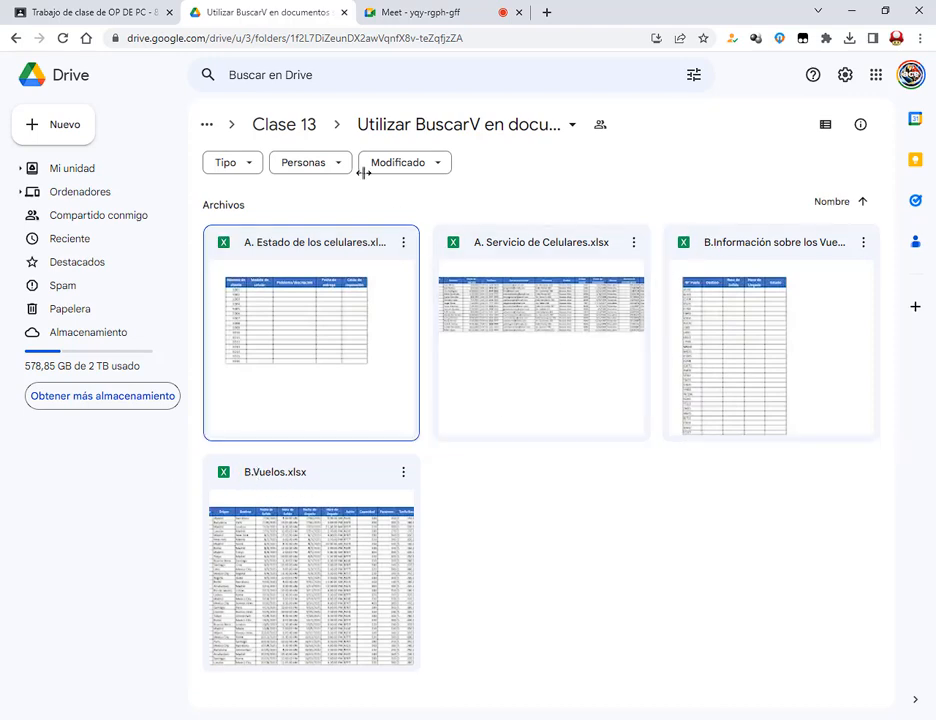
Step: Return to the Clase 13 folder and download Ejercicio 1- Buscarv.xls and Ejercicio 2- Buscarv.xlsx
left_click(307, 124)
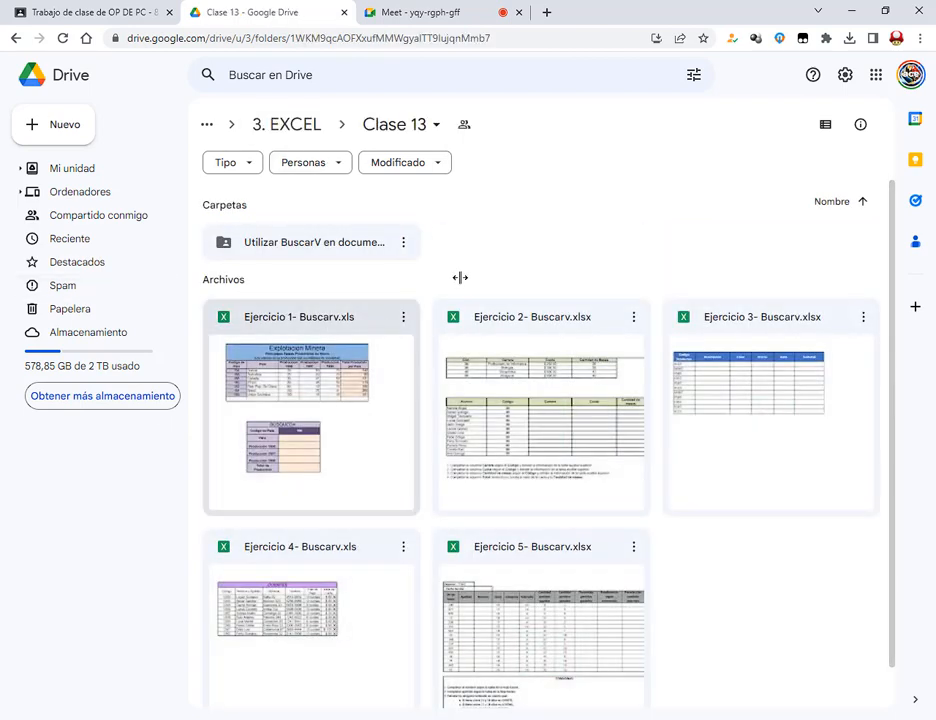
left_click(349, 340)
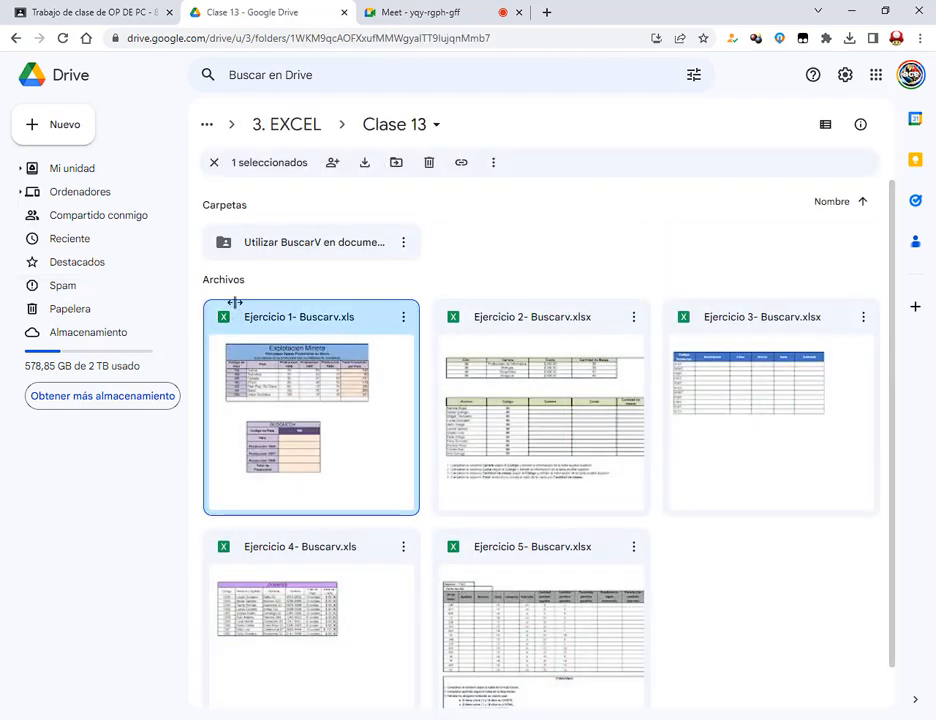
mouse_move(236, 304)
left_mouse_down()
mouse_move(368, 320)
mouse_move(374, 330)
left_mouse_up()
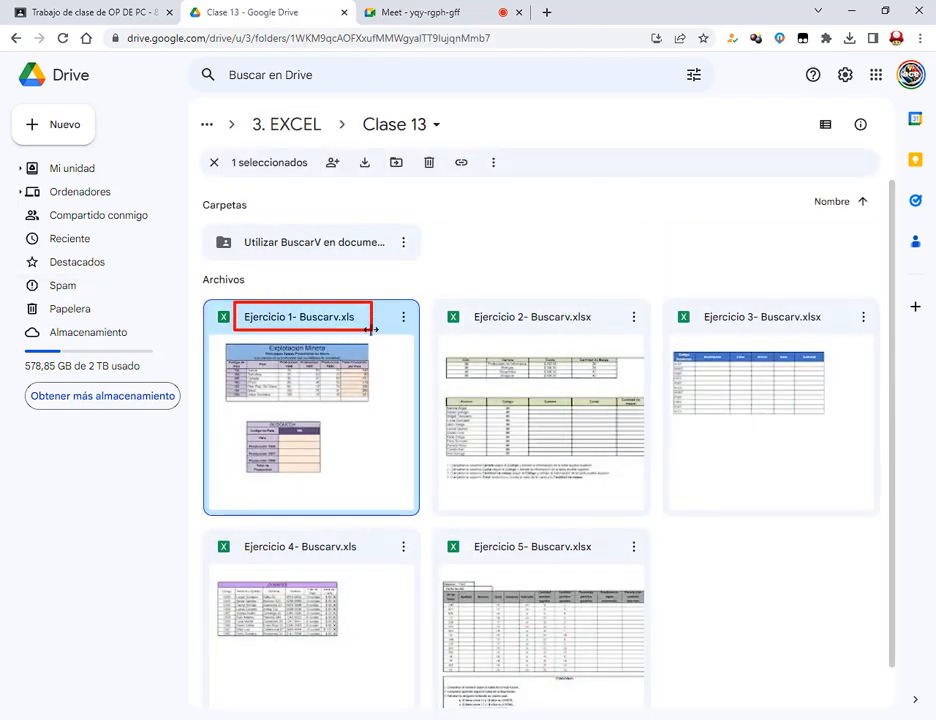
right_click(286, 324)
left_click(374, 368)
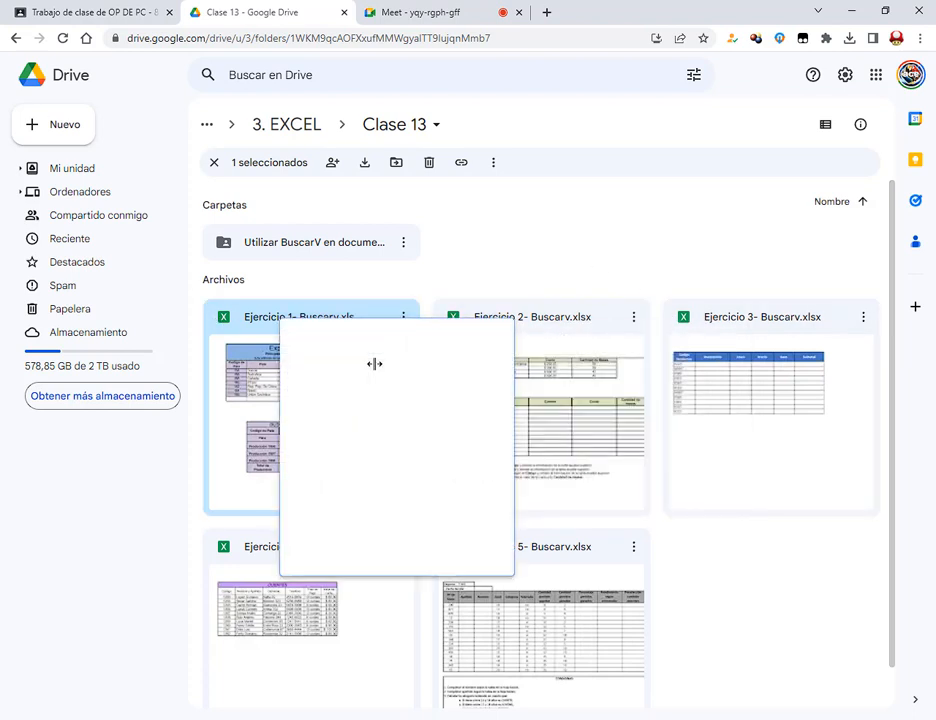
left_click(559, 316)
right_click(559, 316)
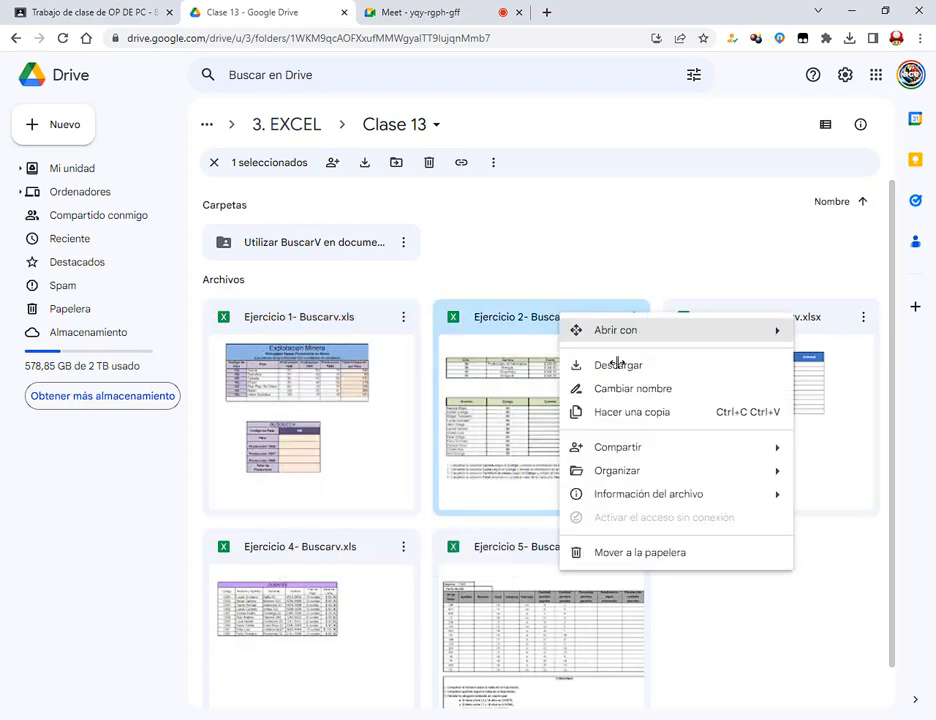
left_click(604, 367)
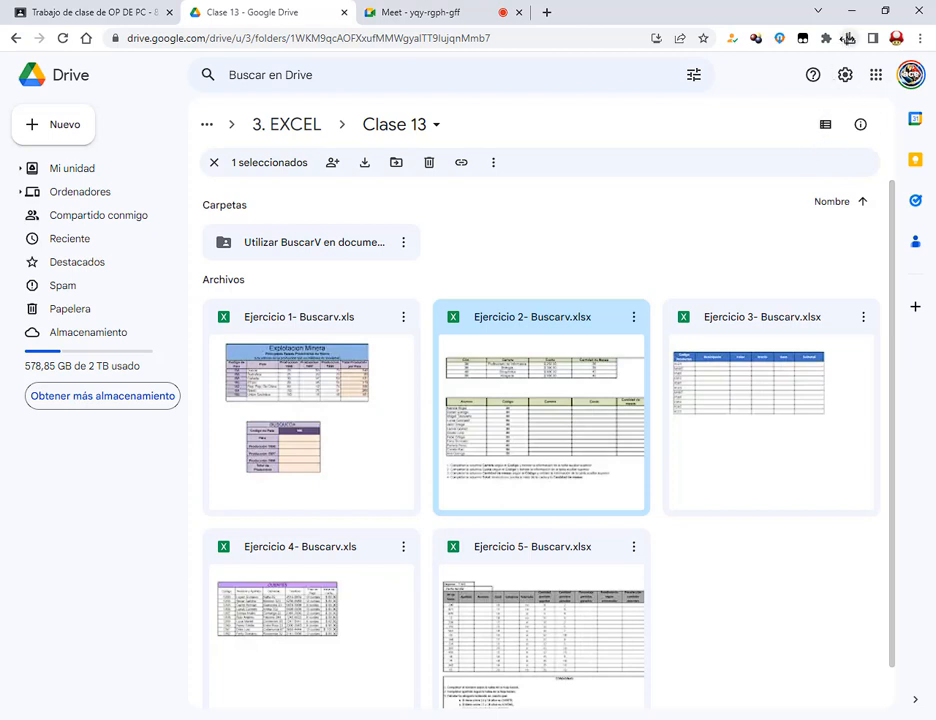
Step: Open the downloaded Ejercicio 1- Buscarv.xls in Excel with editing enabled, and restore its window to a smaller, repositioned size
left_click(847, 38)
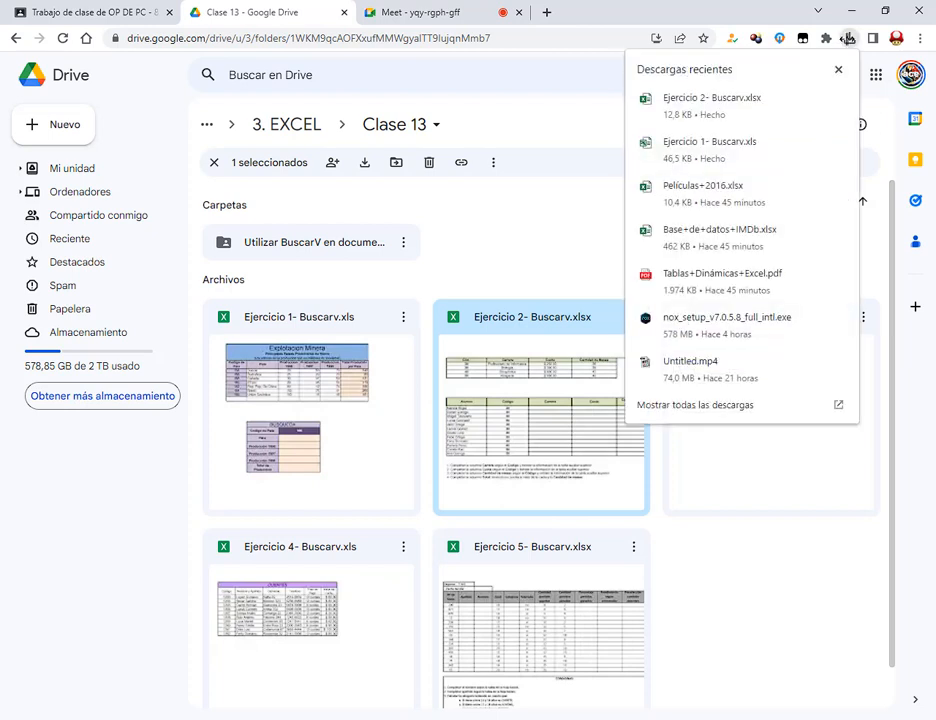
left_click(716, 141)
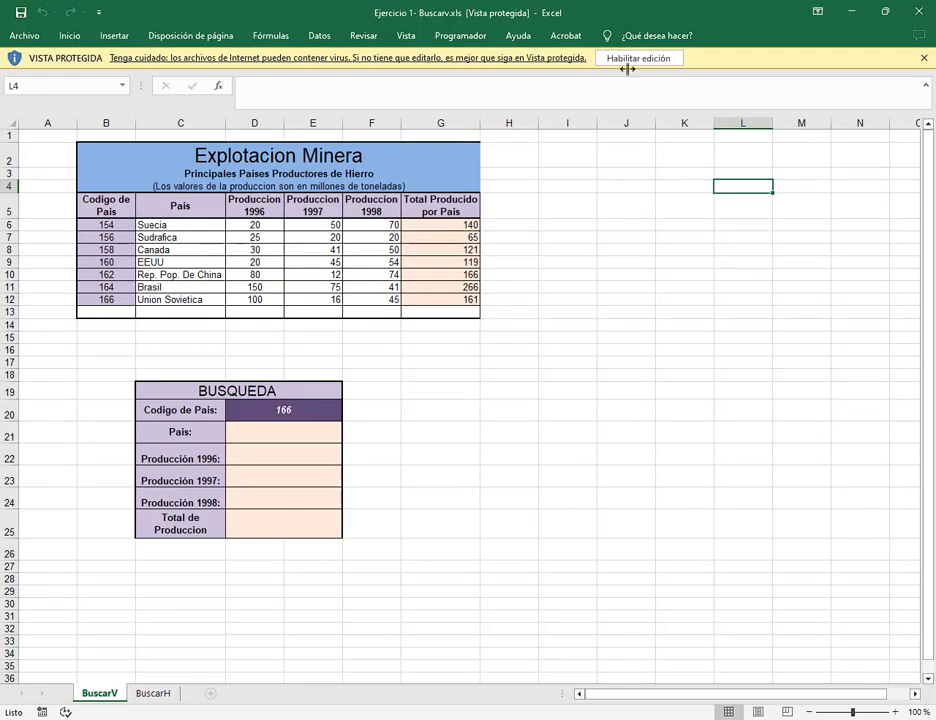
left_click(627, 58)
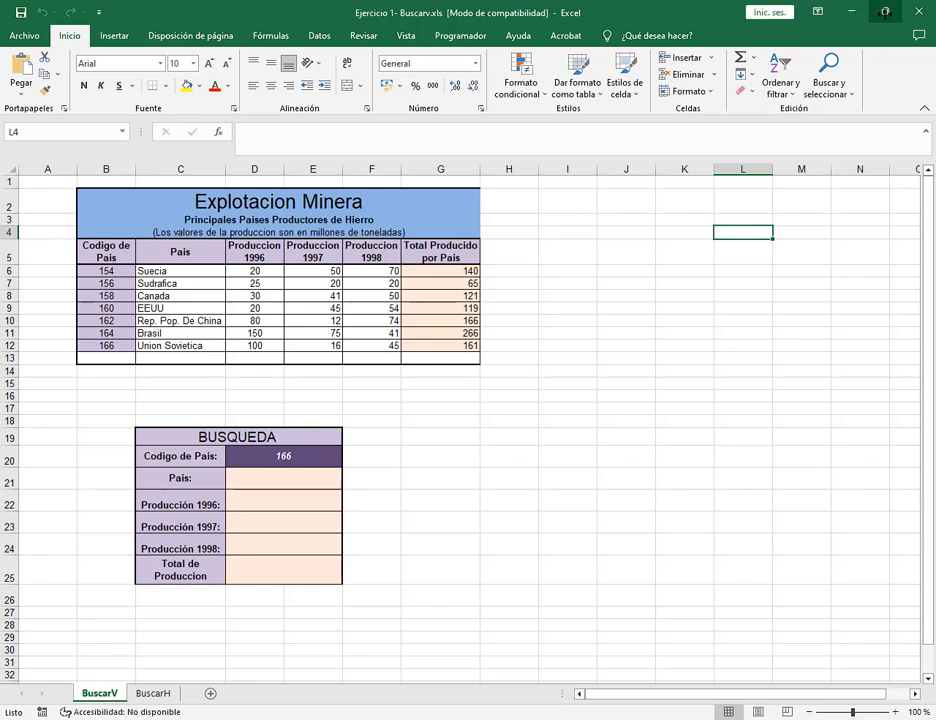
left_click(884, 12)
left_click_drag(530, 153, 381, 121)
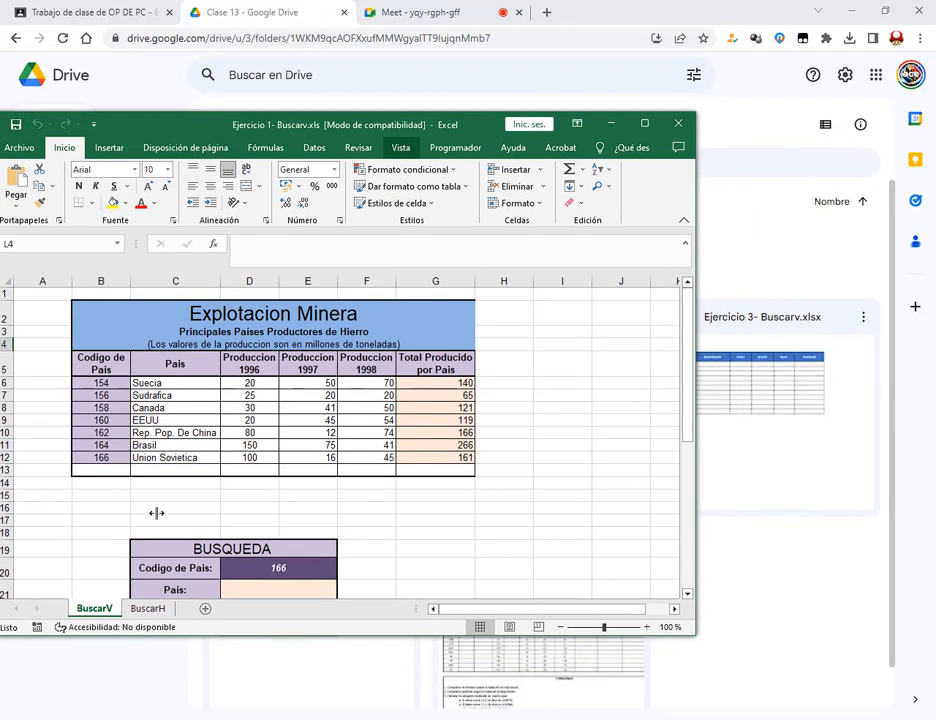
Step: Set the Windows scaling of apps and text on the main display to 125% and close the settings
key("super")
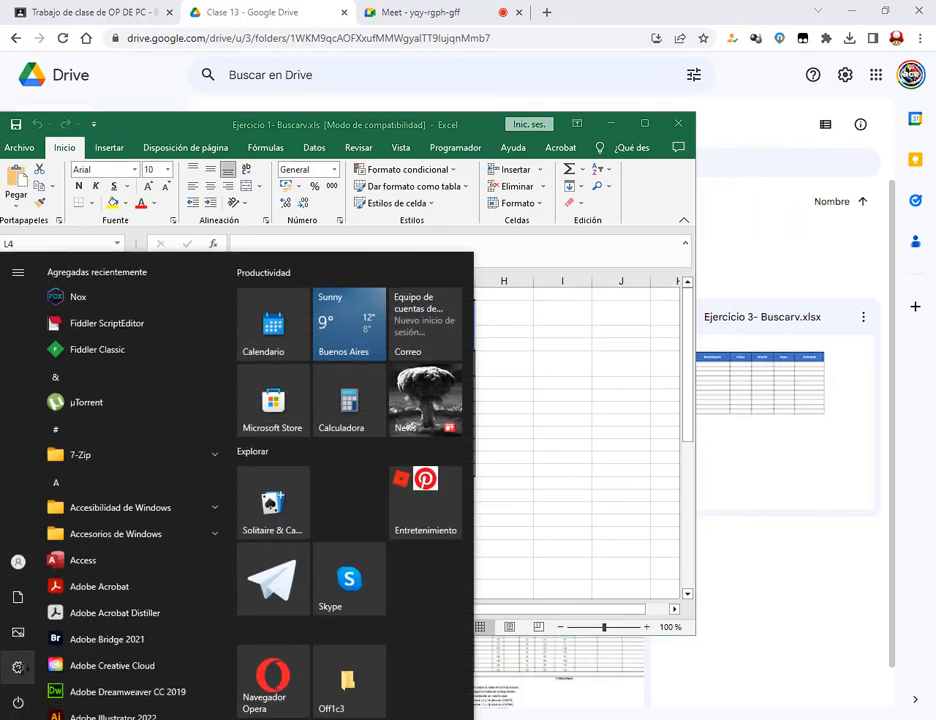
left_click(18, 668)
left_click(366, 355)
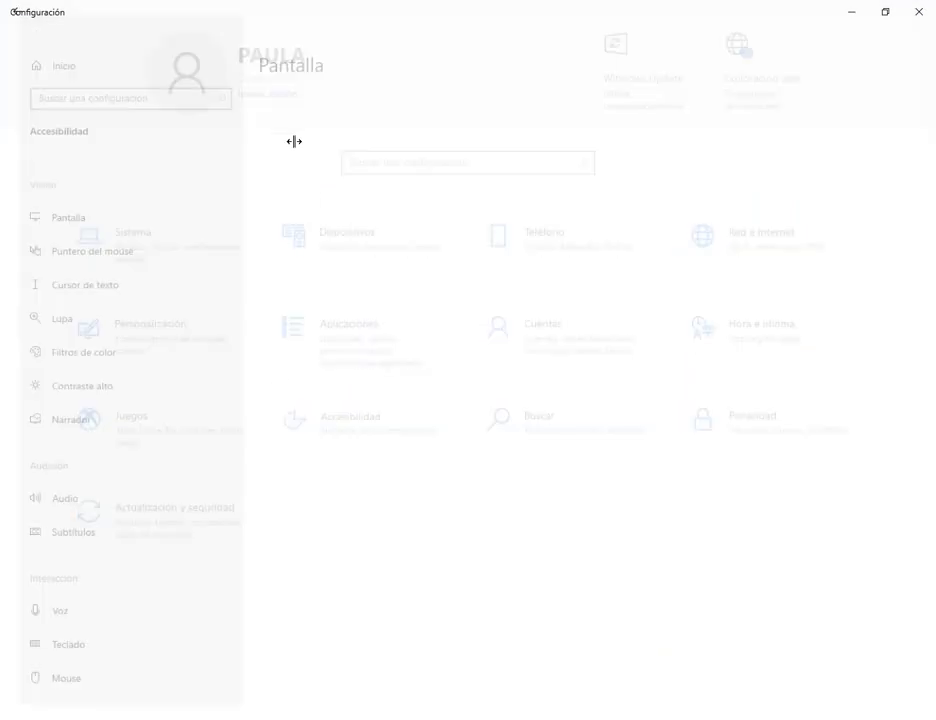
left_click(342, 379)
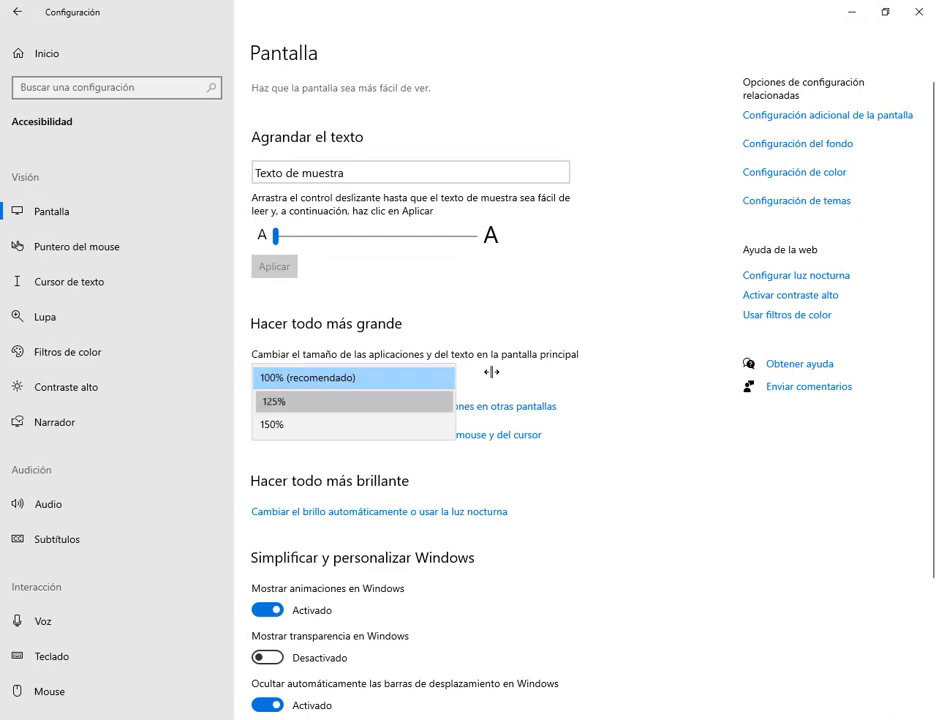
left_click(913, 11)
Step: Narrow the Ejercicio 1- Buscarv.xls window, place it beside the Meet chat, and zoom the sheet to 90% showing columns B to G
double_click(560, 73)
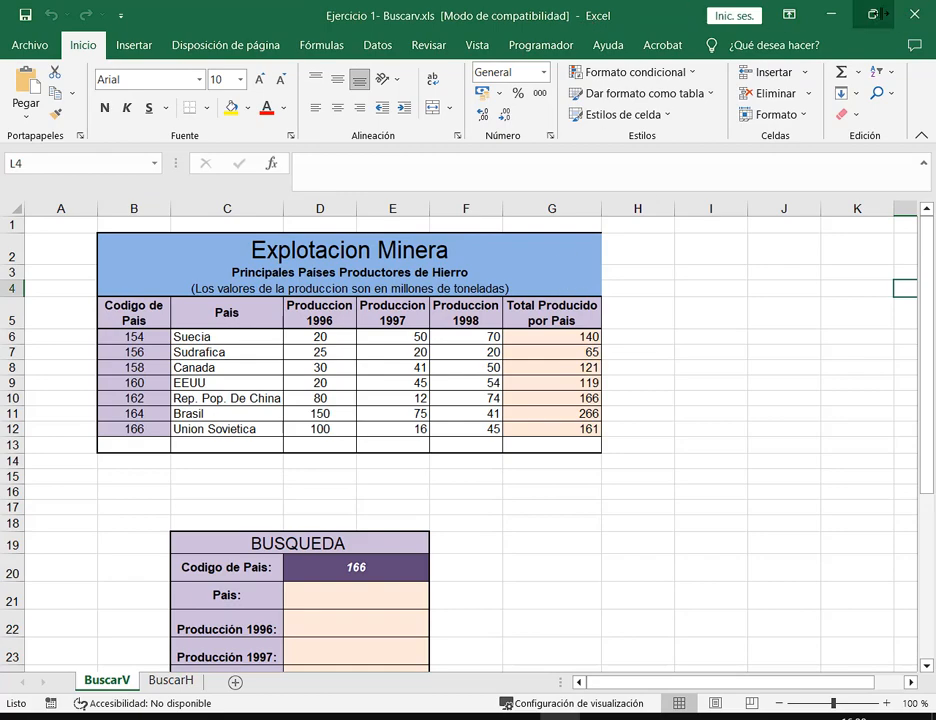
left_click(873, 15)
left_click_drag(568, 75, 526, 4)
left_click(559, 717)
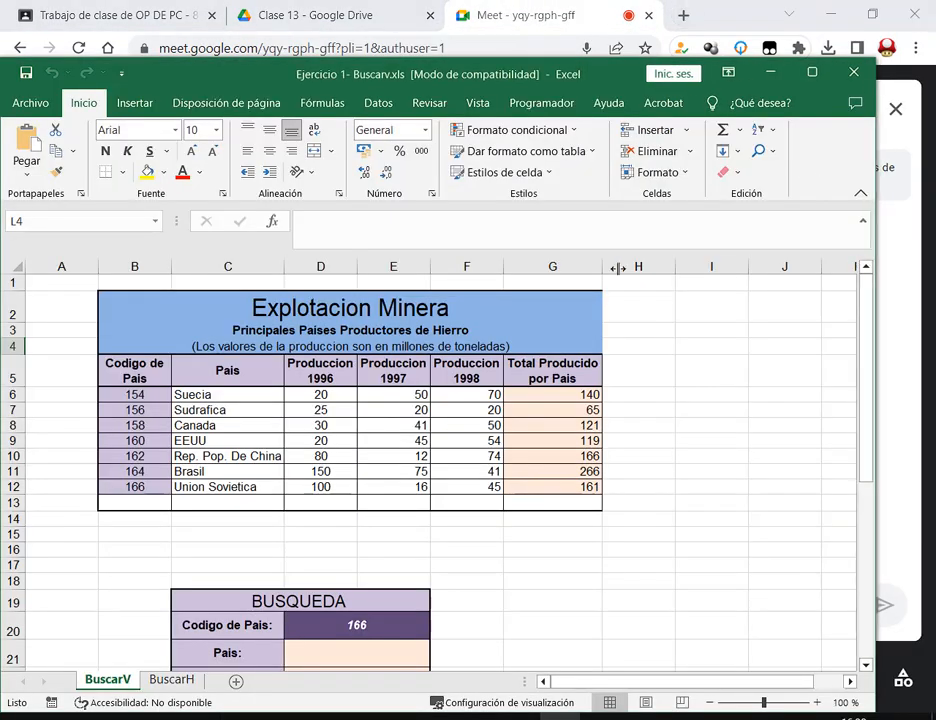
left_click_drag(876, 265, 502, 265)
left_click_drag(192, 69, 214, 36)
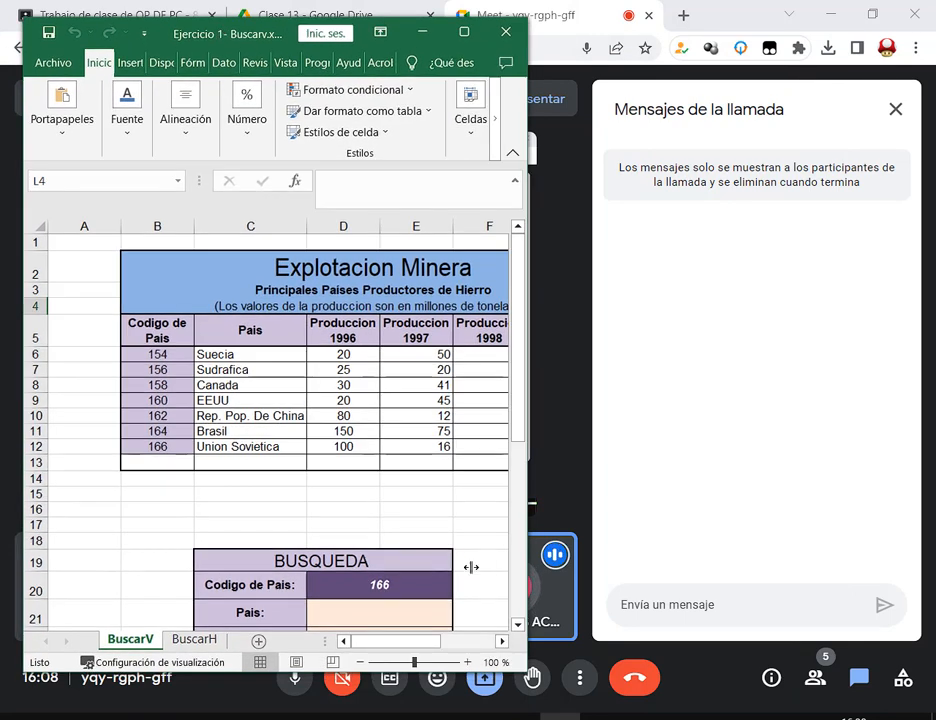
left_click(359, 666)
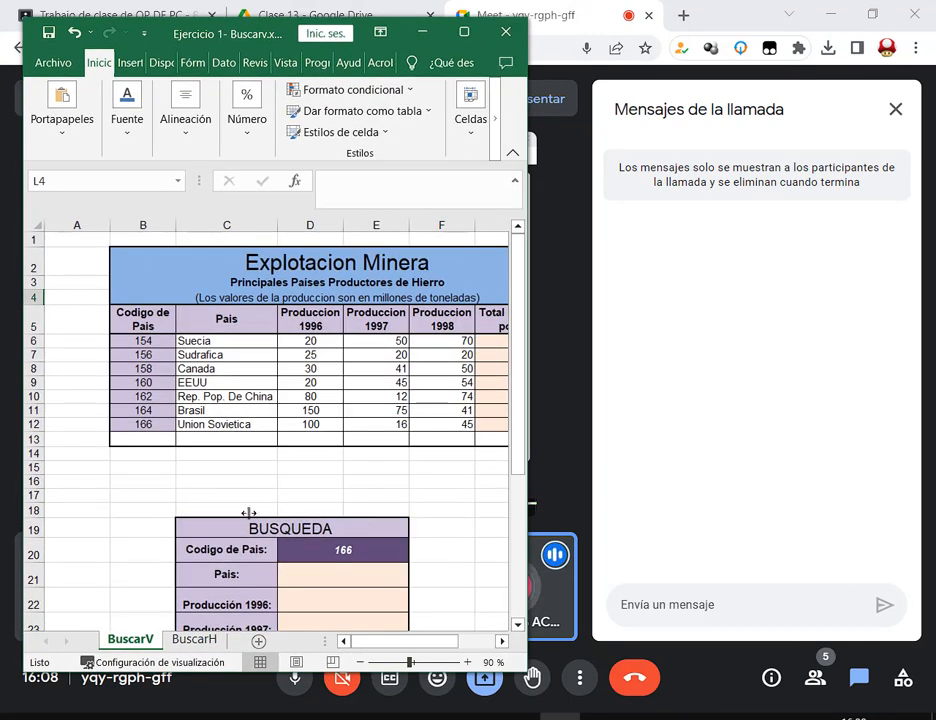
left_click_drag(397, 640, 418, 639)
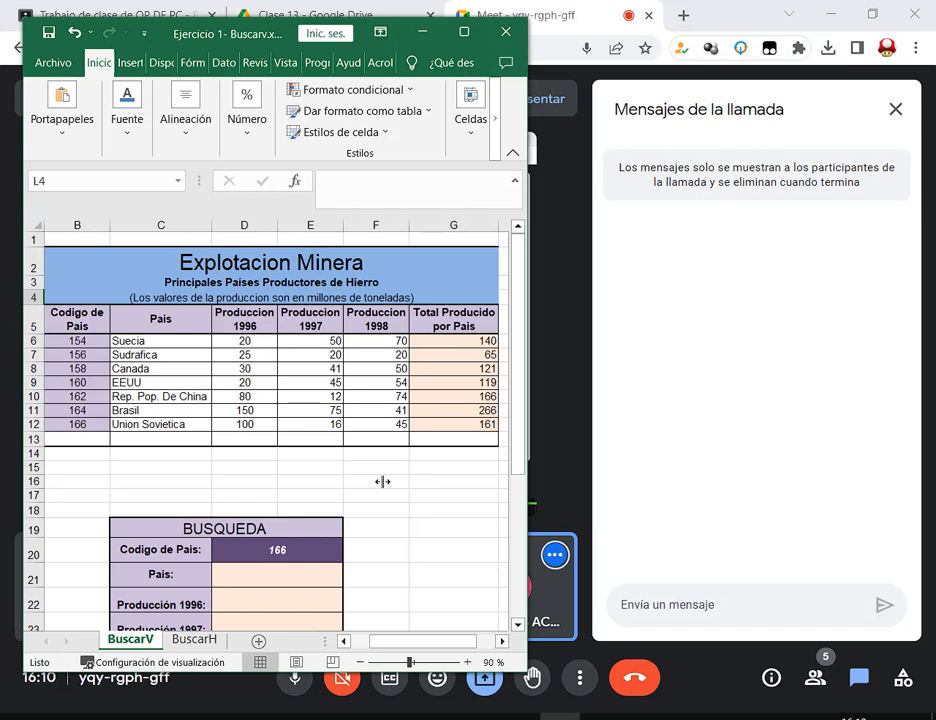
Step: Switch to the teacher's Google Classroom window, dismiss the enlarged class code, and start a new announcement for the whole class
left_click(500, 5)
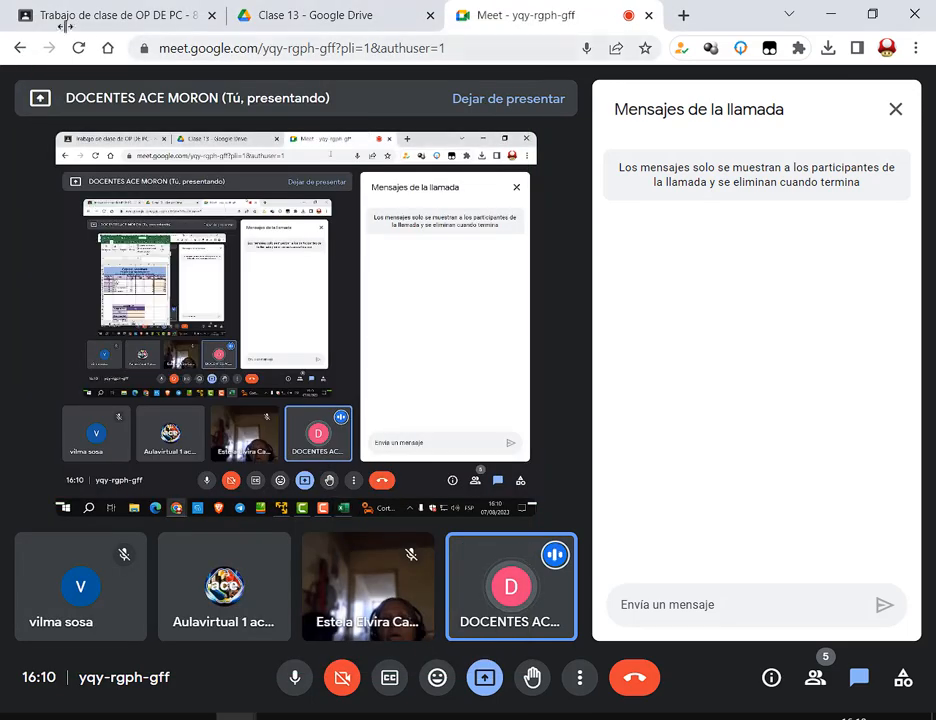
left_click(64, 27)
scroll(360, 135, "up", 5)
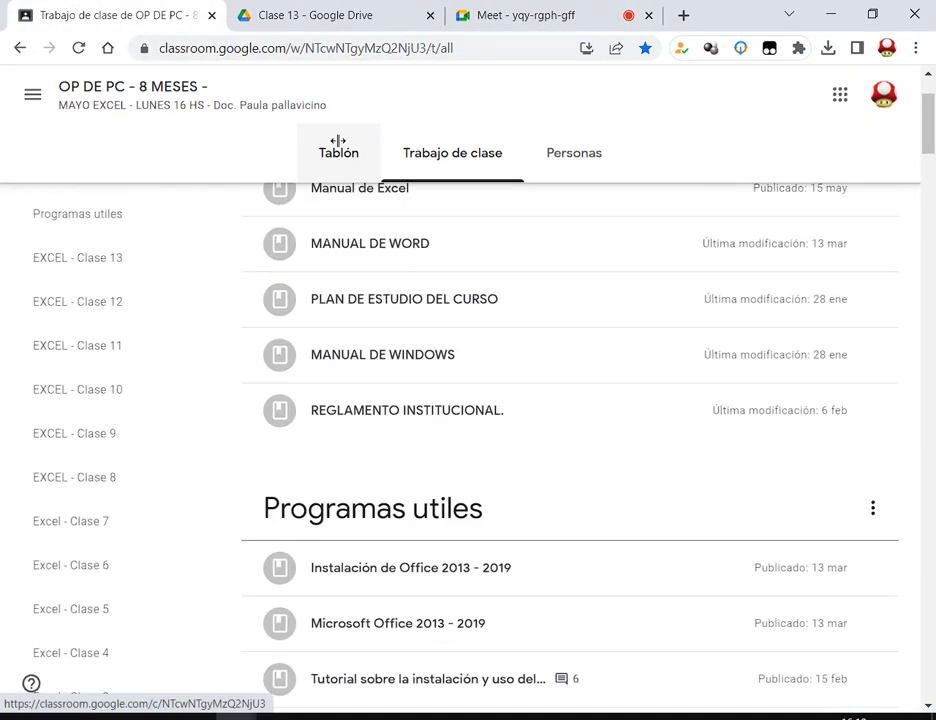
mouse_move(300, 716)
left_click(290, 655)
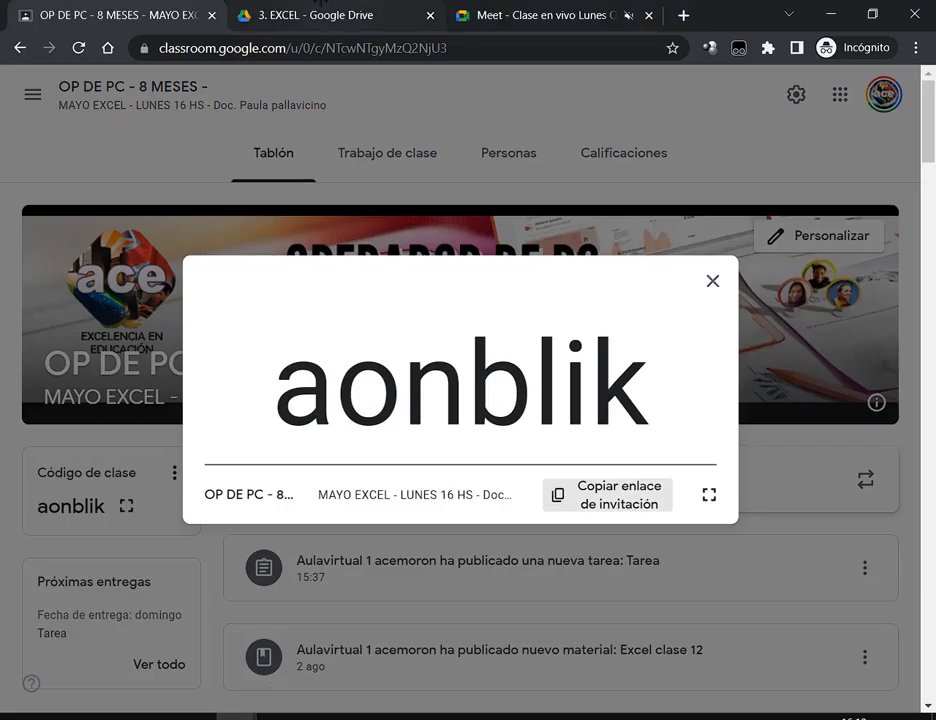
left_click(712, 281)
scroll(420, 400, "down", 3)
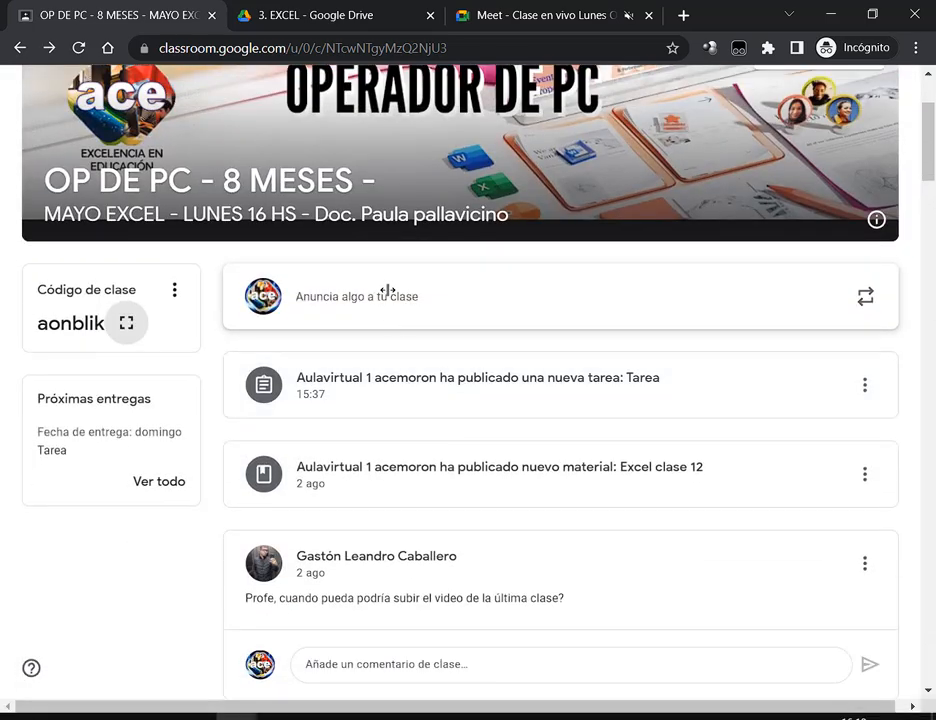
left_click(387, 295)
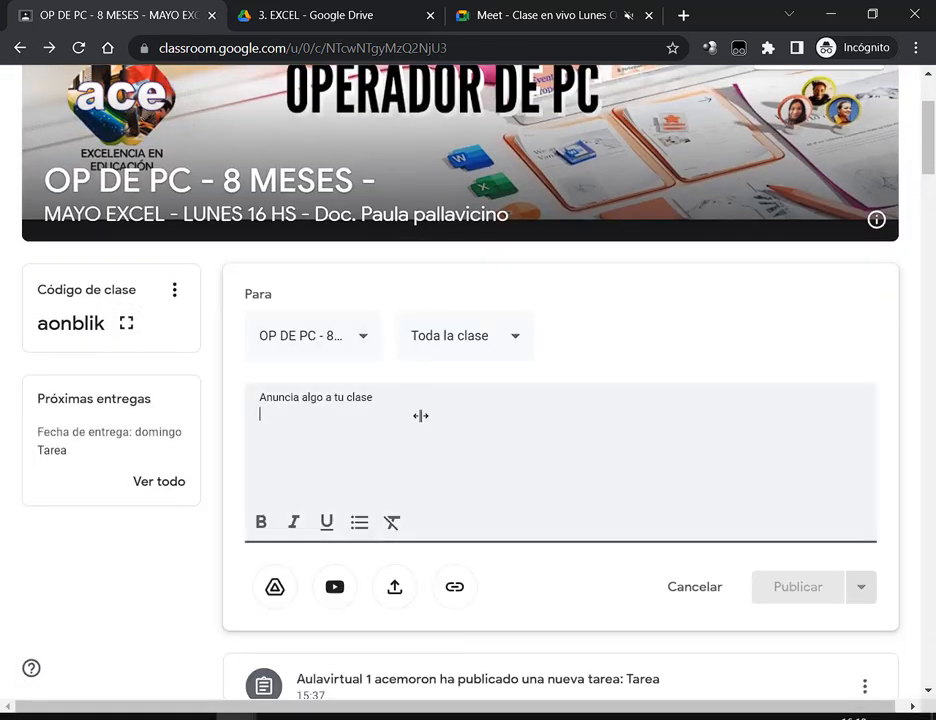
Step: Write "El día 28/8 será el examen final de Excel. Las clases de los días" in the announcement, checking the date in the calendar
type("El día")
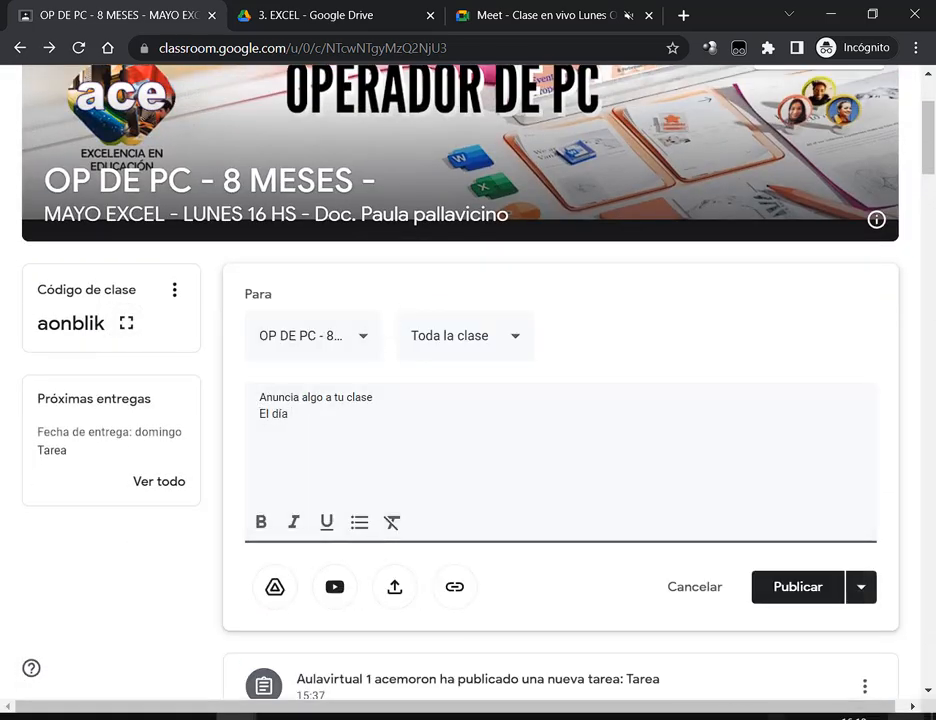
left_click(854, 717)
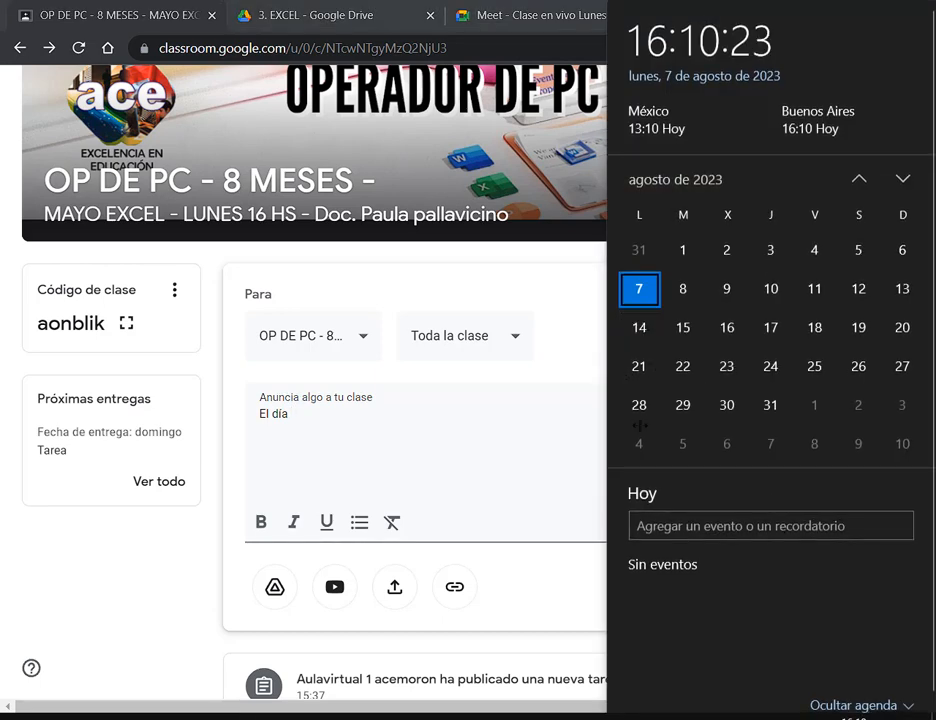
left_click(329, 424)
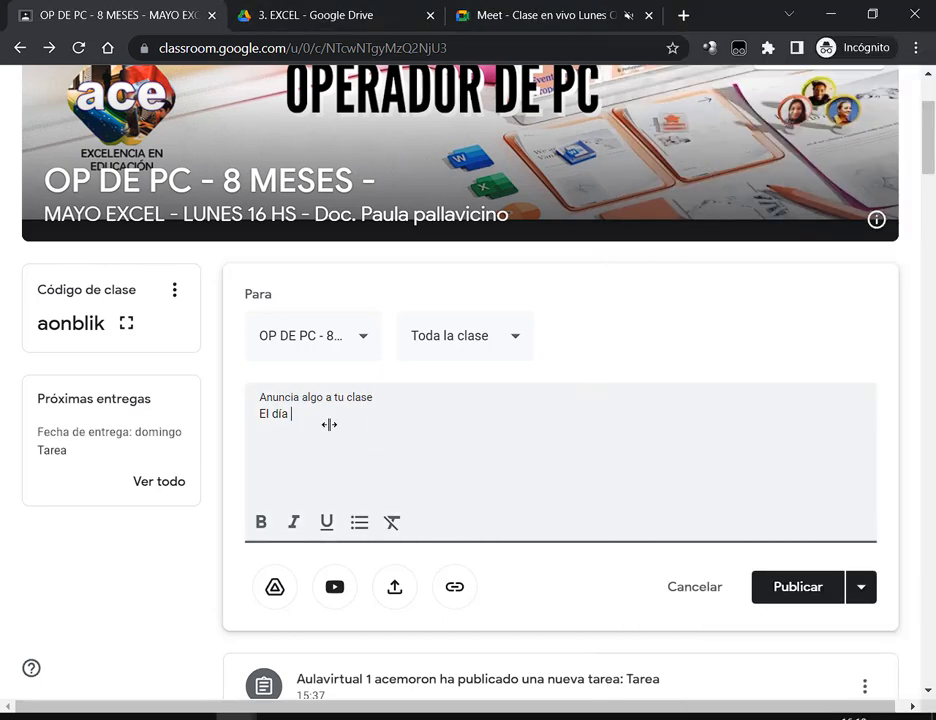
type("28/8 será el examen fina")
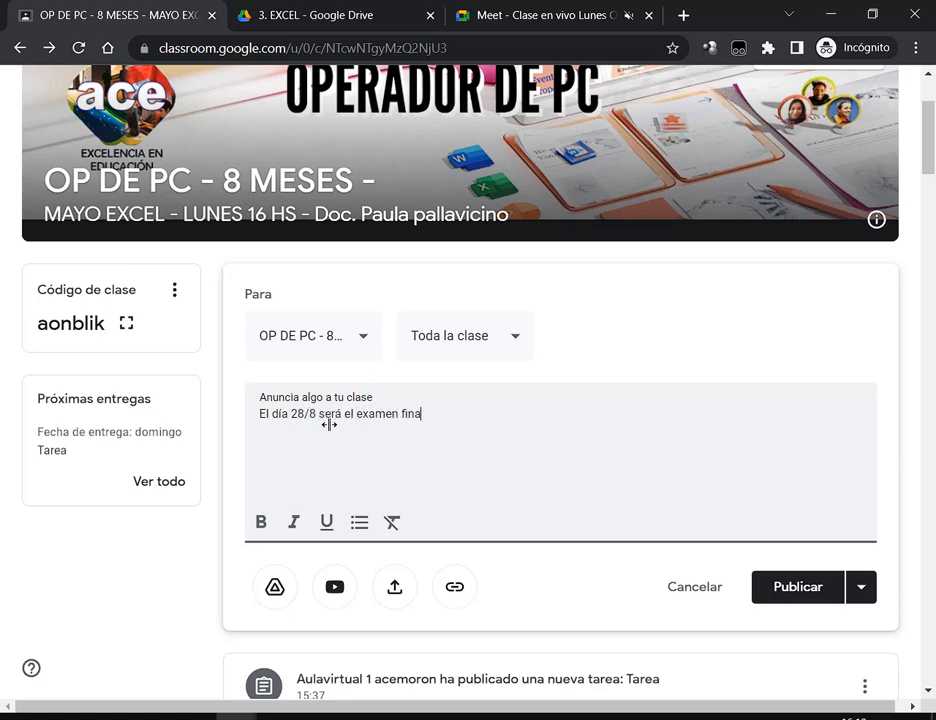
type("l de Excel. Las clases")
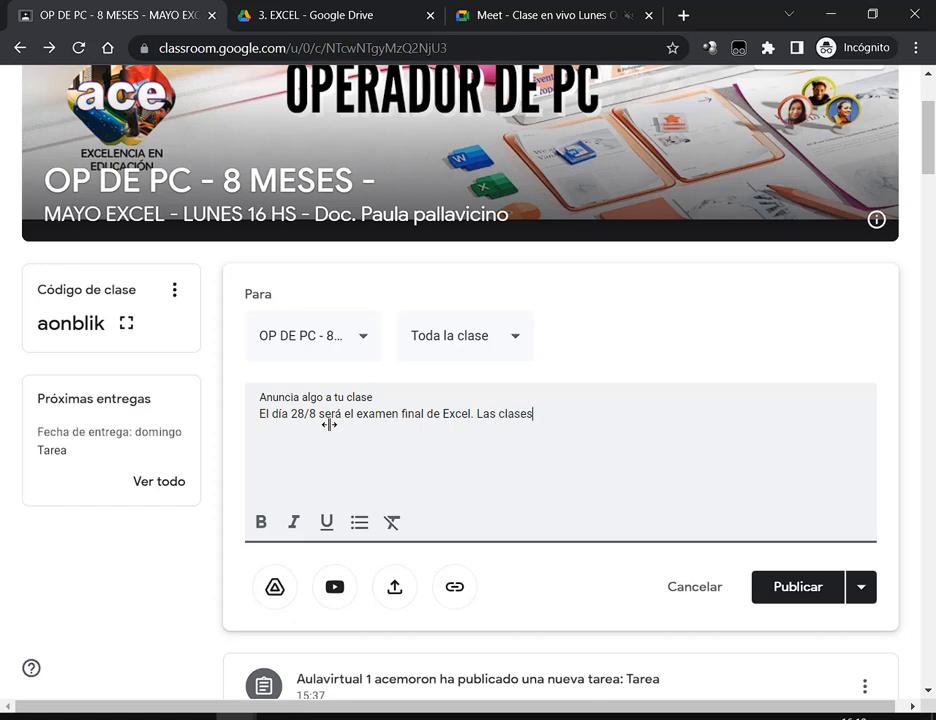
type(" de los días")
Step: Check the calendar, complete the announcement with "14 y 21 serán de repaso para prepararnos." and publish it
left_click(853, 716)
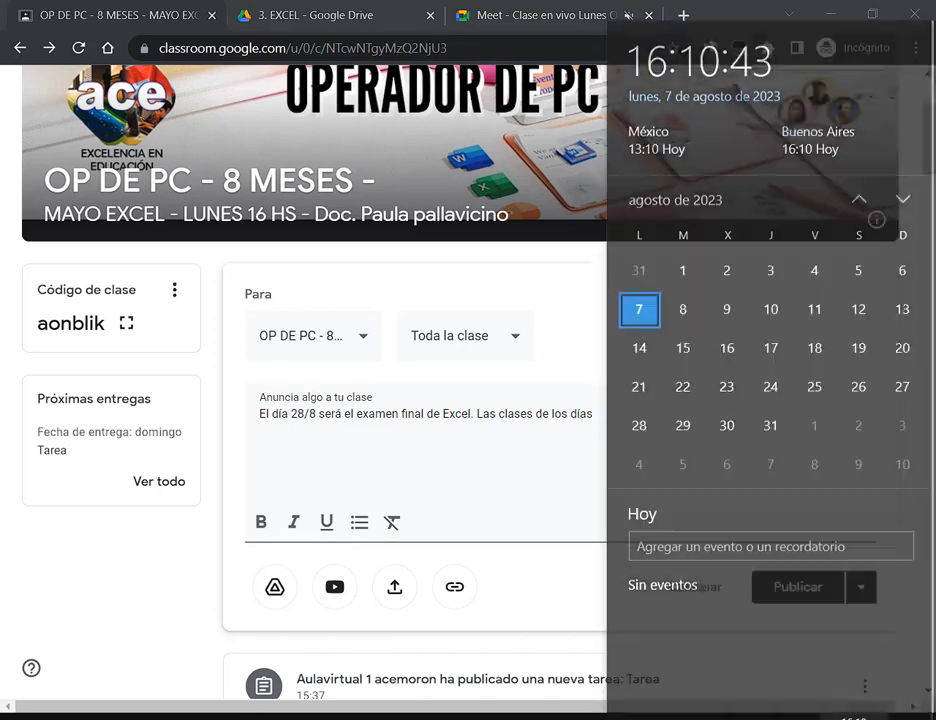
left_click(612, 411)
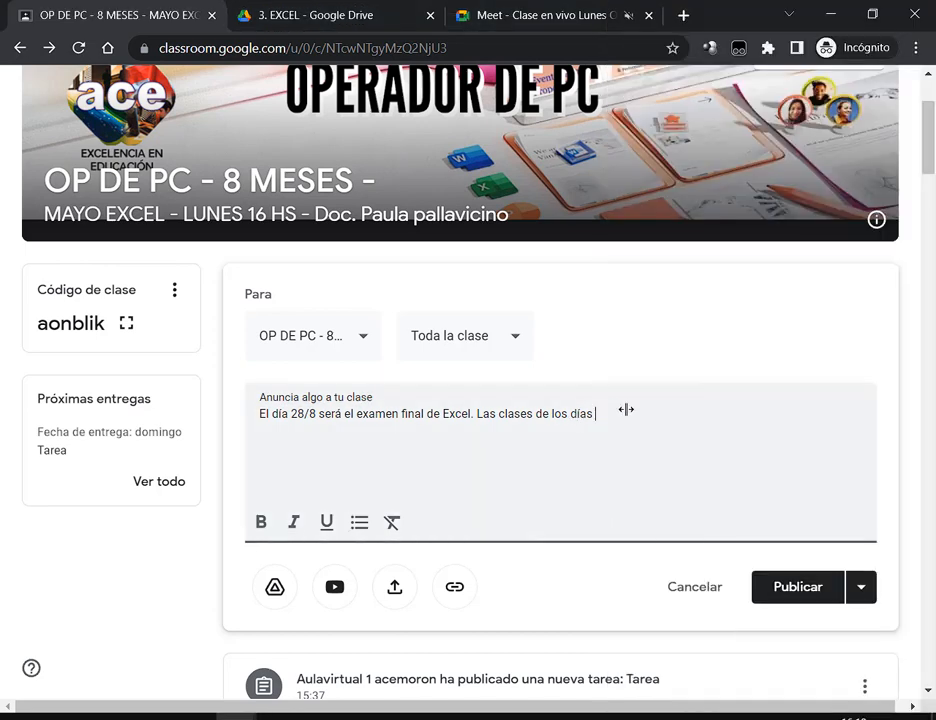
type("14 y 21 serán de re")
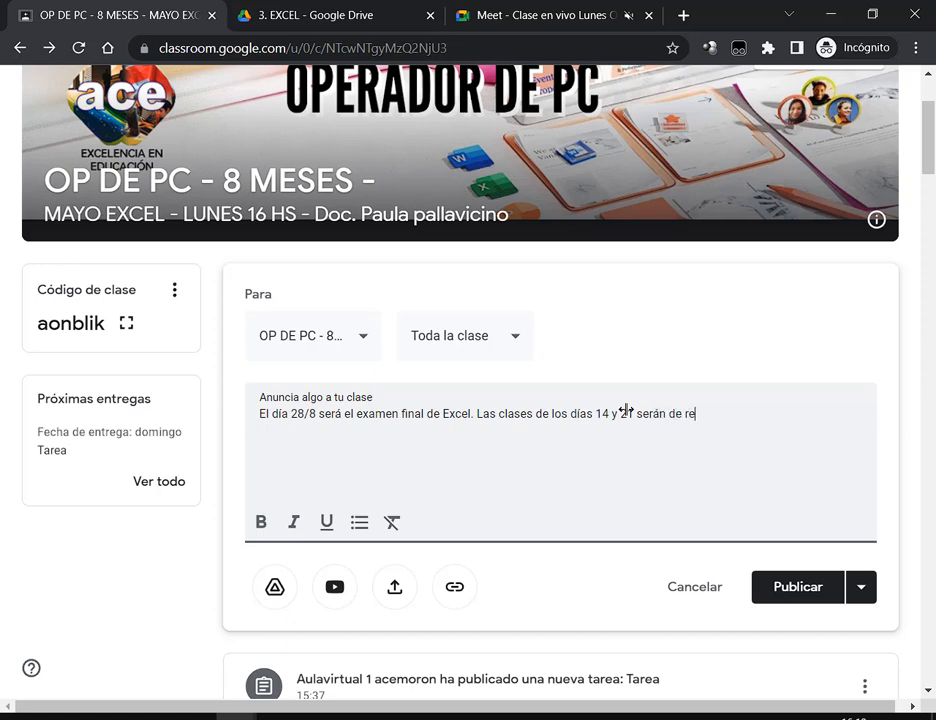
type("paso.")
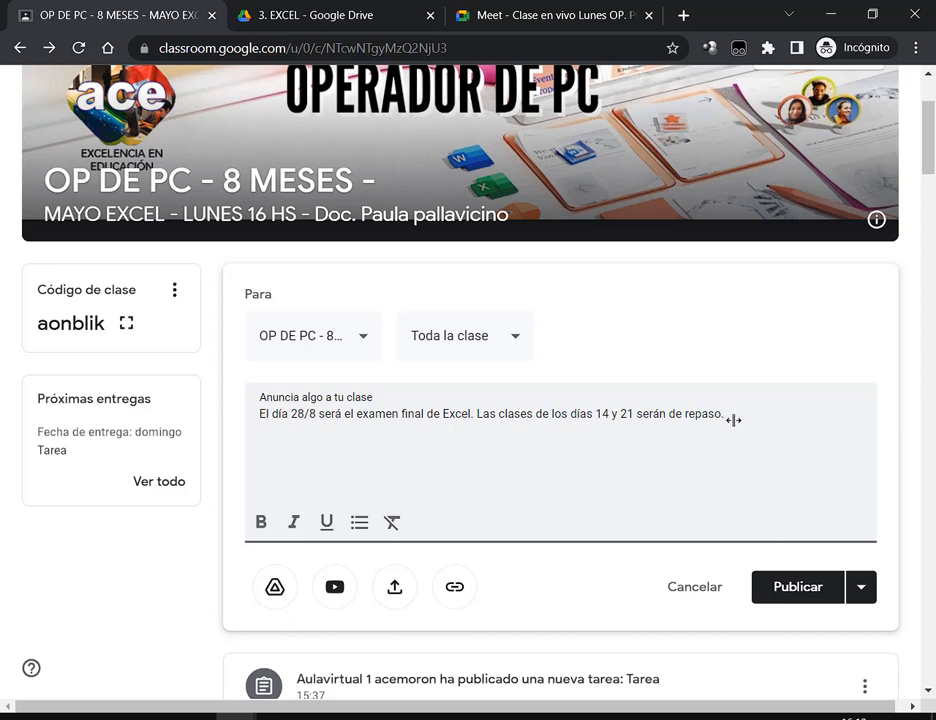
key("BackSpace")
type("para prepararnos.")
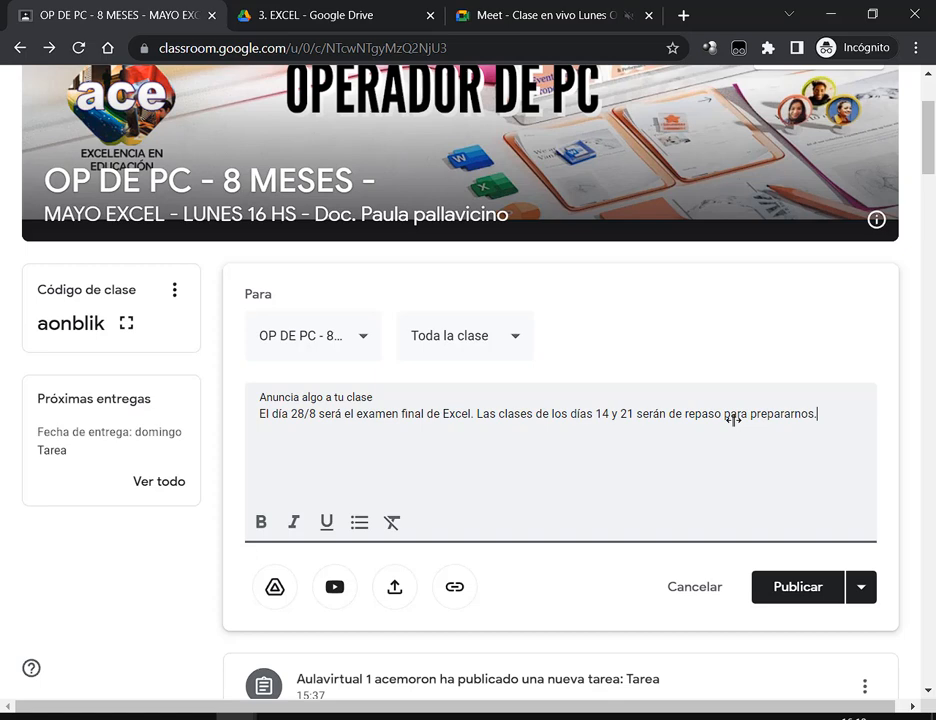
left_click(797, 588)
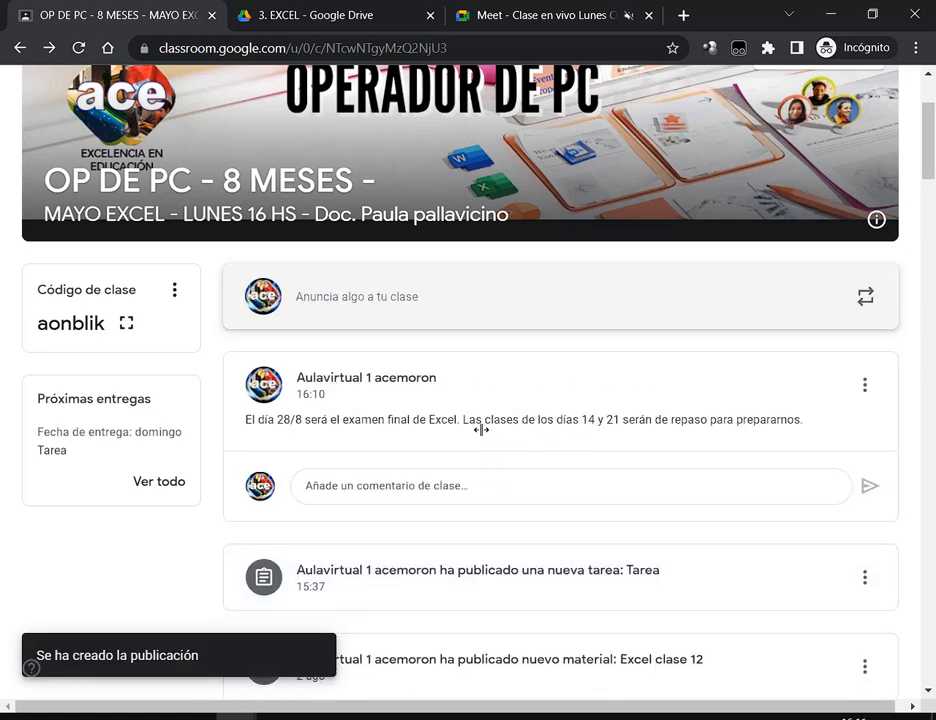
Step: Highlight the sentence about the review classes and its dates 14 y 21 in the published announcement
left_click_drag(506, 419, 731, 422)
left_click(658, 441)
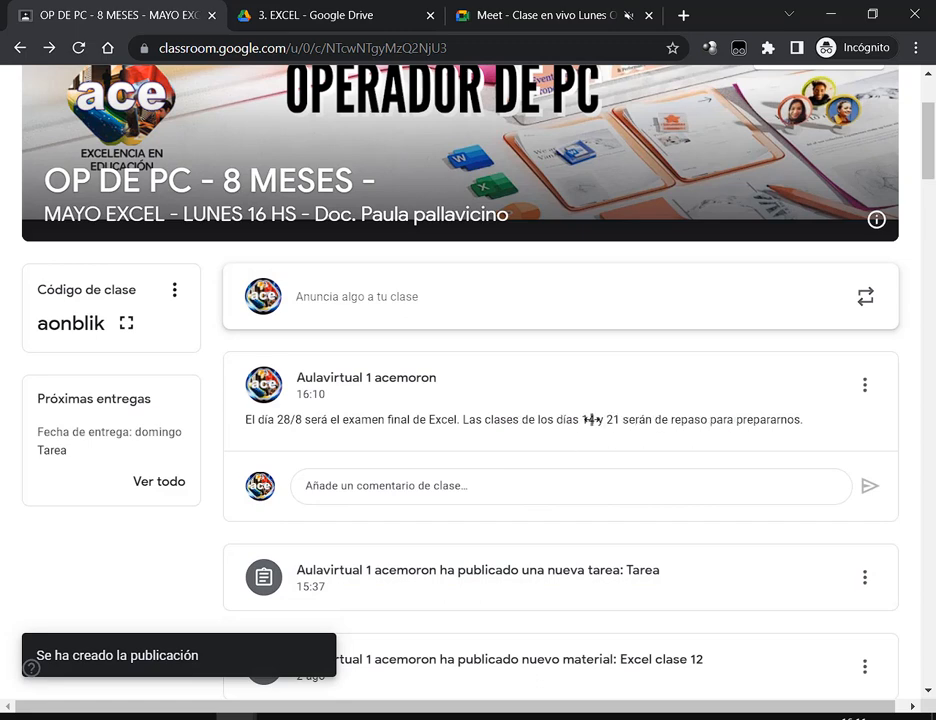
left_click_drag(581, 420, 624, 422)
left_click(641, 421)
Step: Minimize the teacher's Classroom window, return to the Meet call, and bring the Ejercicio 1 workbook in Excel to the front
left_click(831, 14)
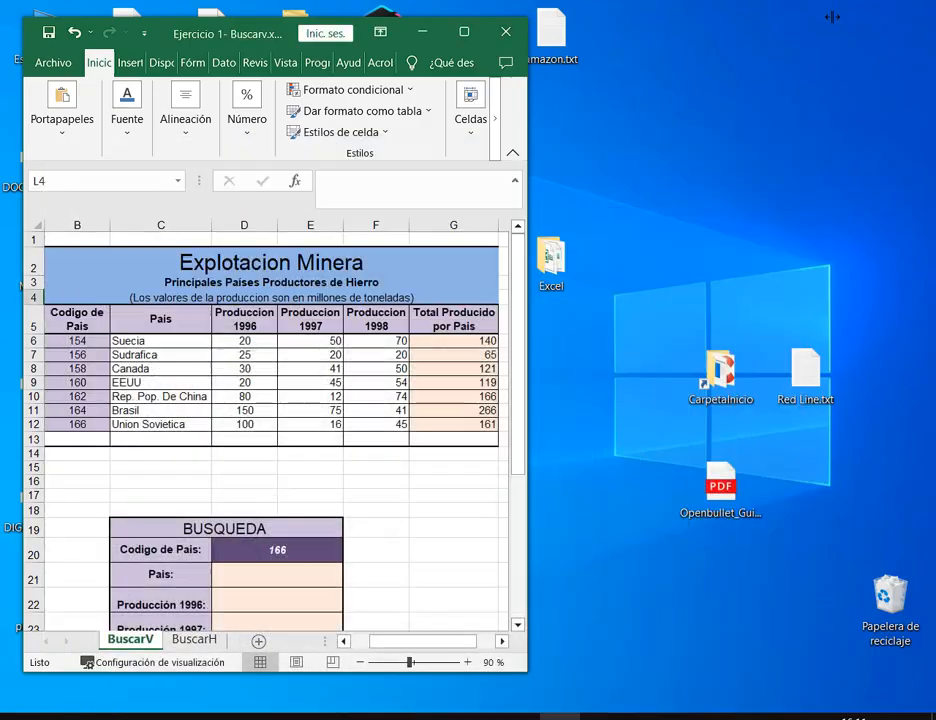
left_click(235, 716)
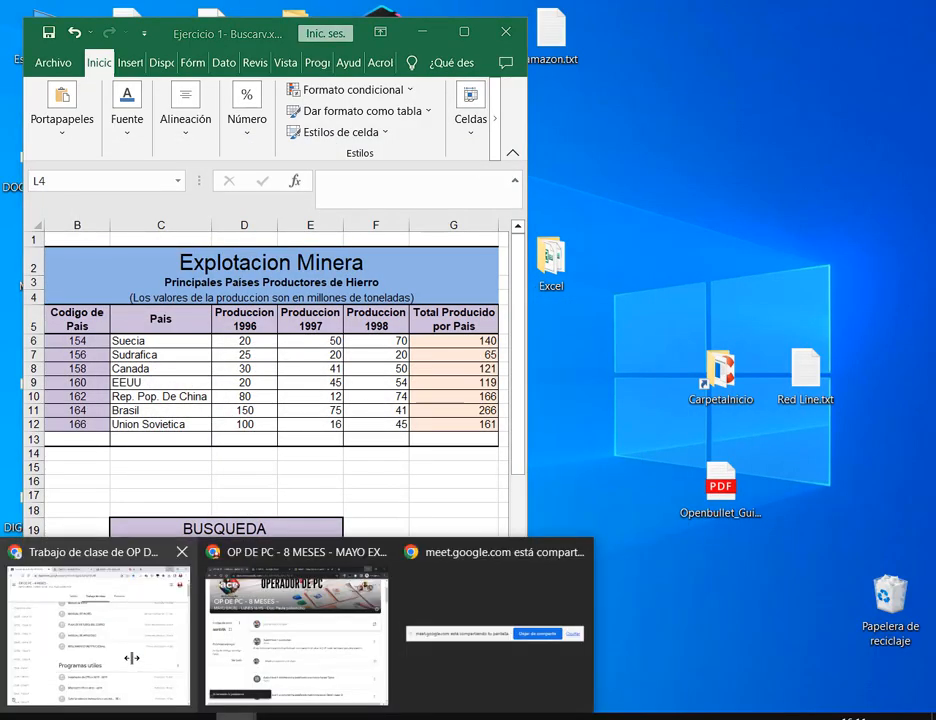
left_click(132, 658)
left_click(528, 8)
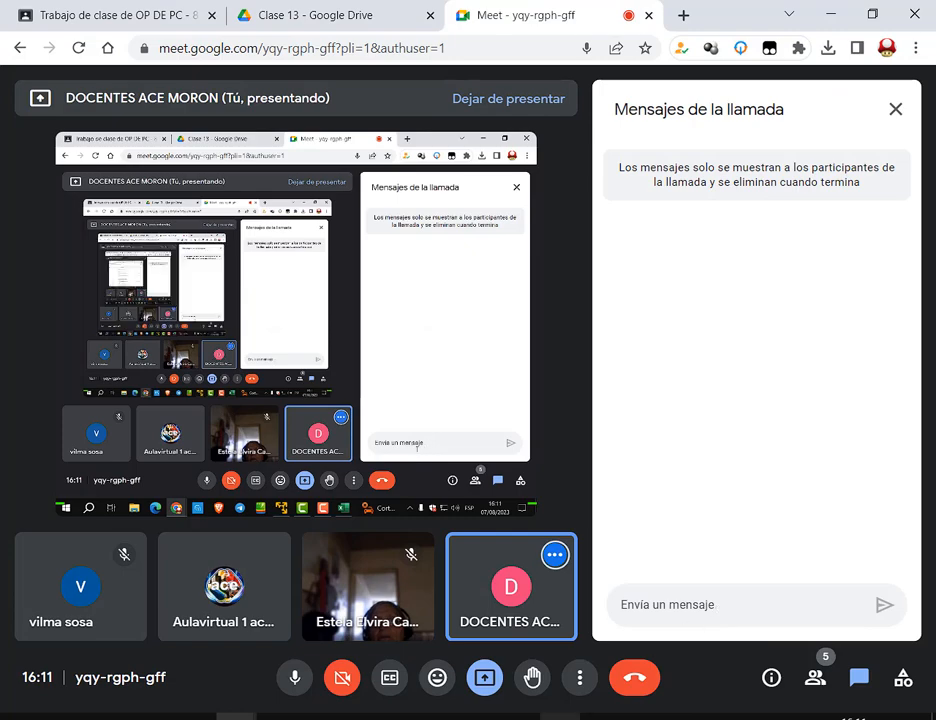
left_click(560, 717)
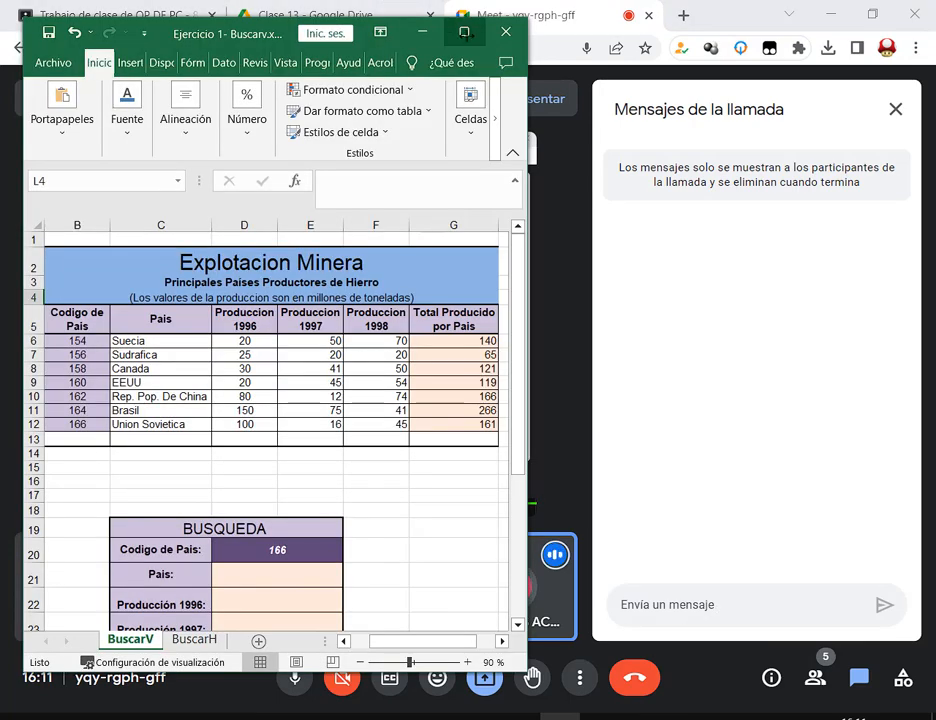
Step: Maximize the Ejercicio 1 workbook, select cell C16, and zoom the BuscarV sheet to 115%
left_click(464, 33)
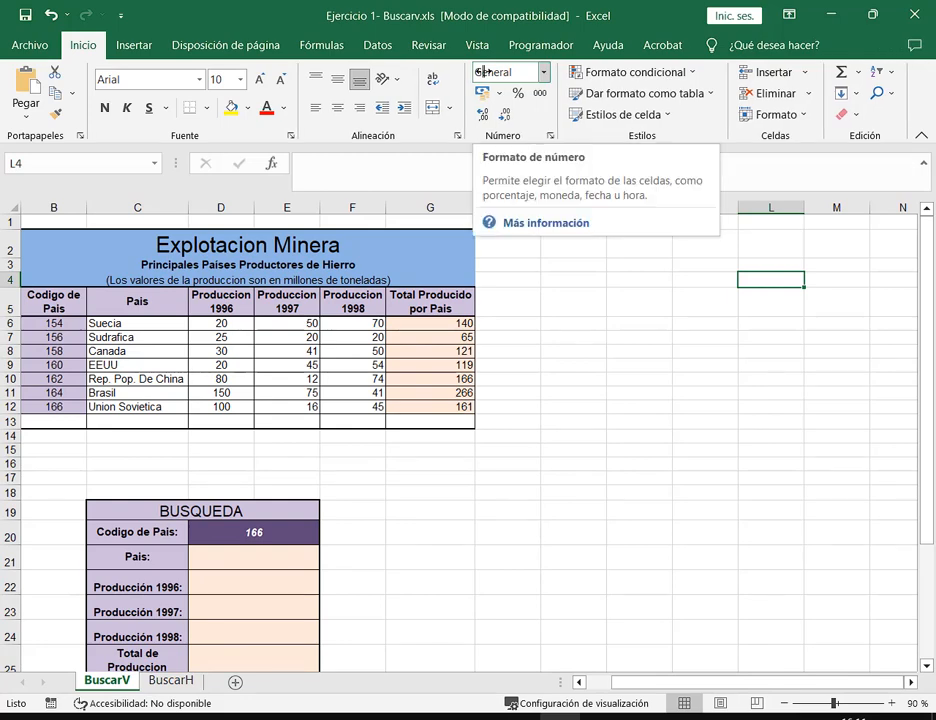
left_click(121, 468)
scroll(121, 476, "up", 1)
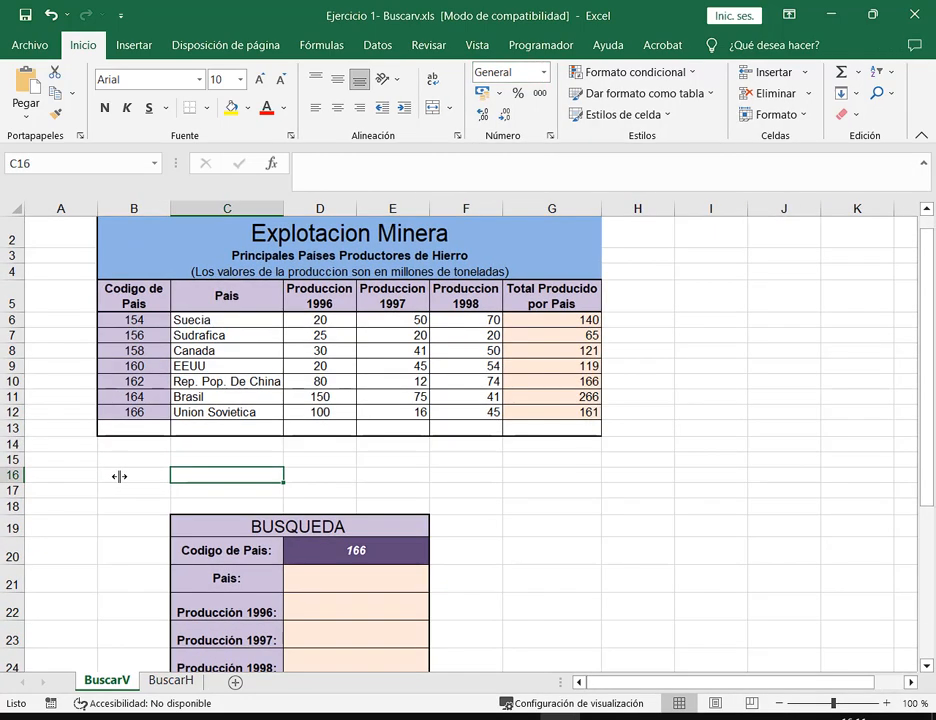
scroll(119, 476, "up", 1)
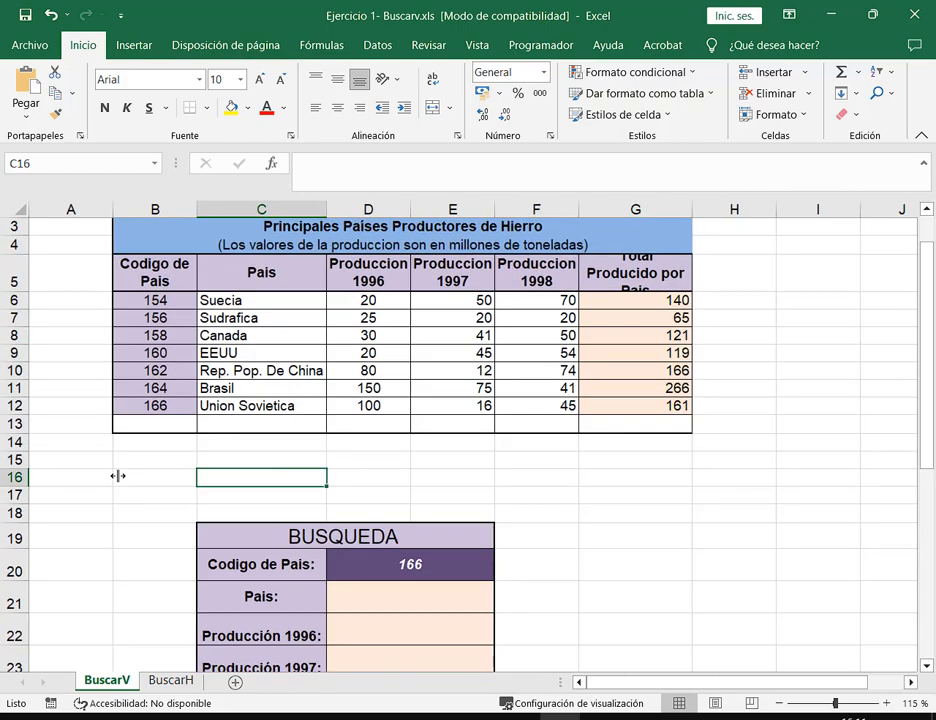
Step: Open a new Notepad document, set its font size to 20, and maximize the window
key("super")
type("blo")
key("Return")
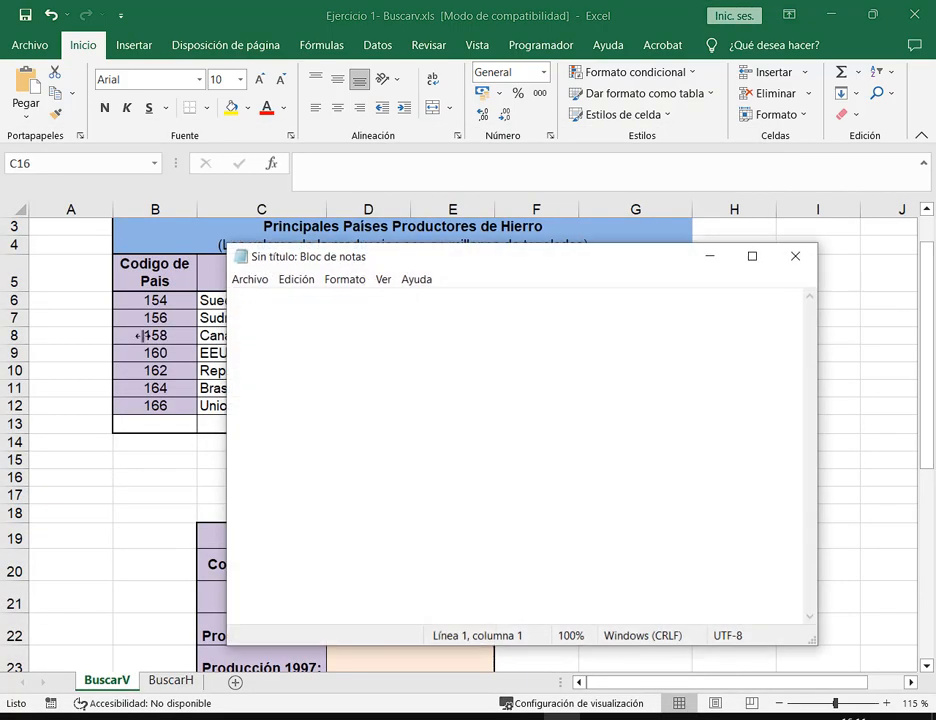
left_click(344, 279)
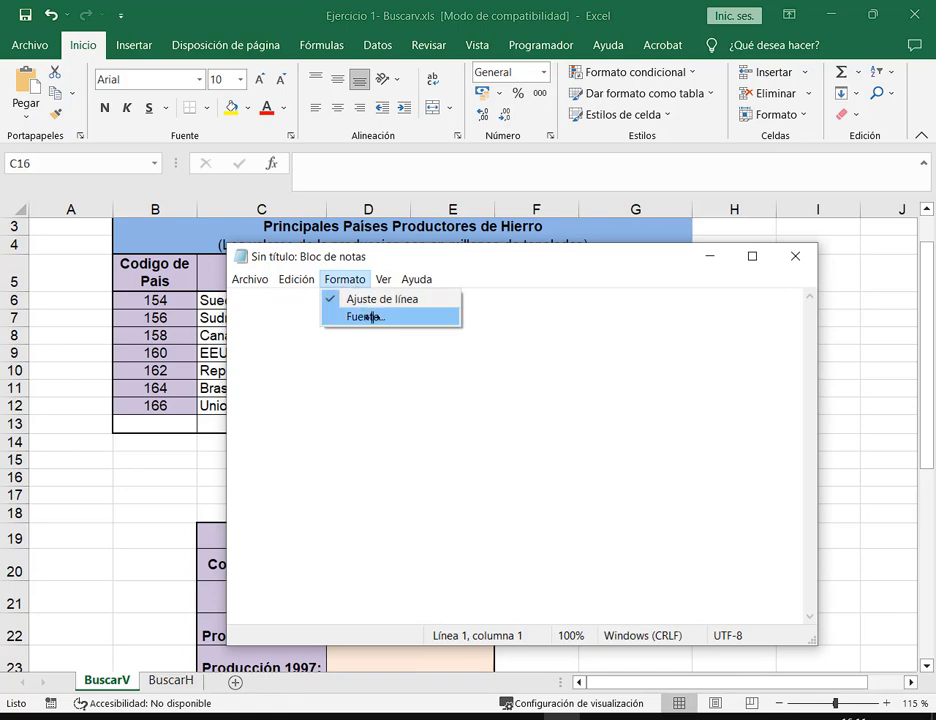
left_click(365, 316)
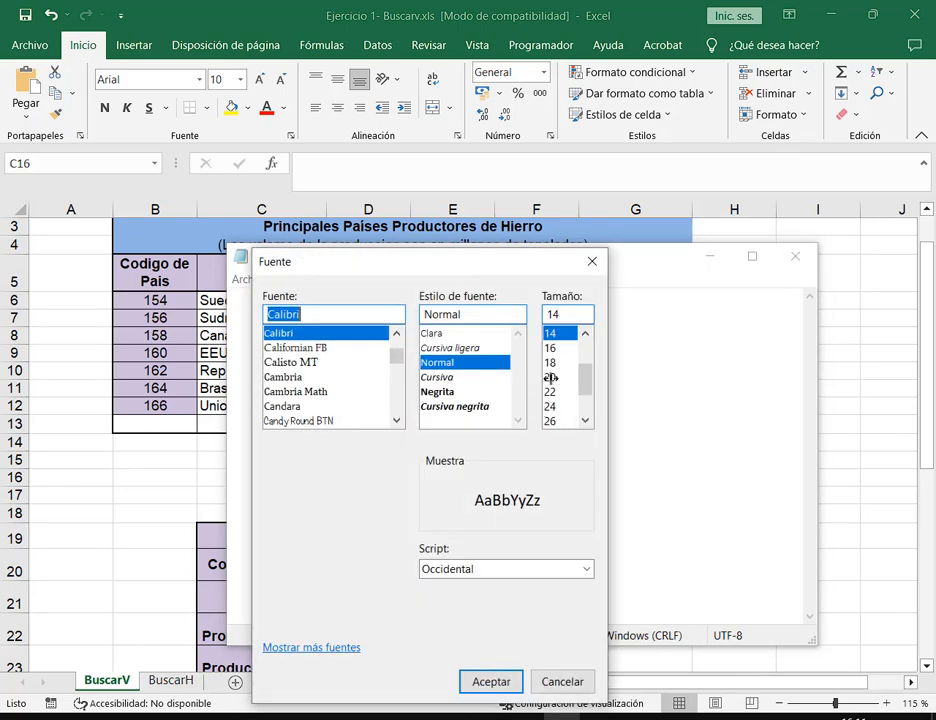
left_click(550, 377)
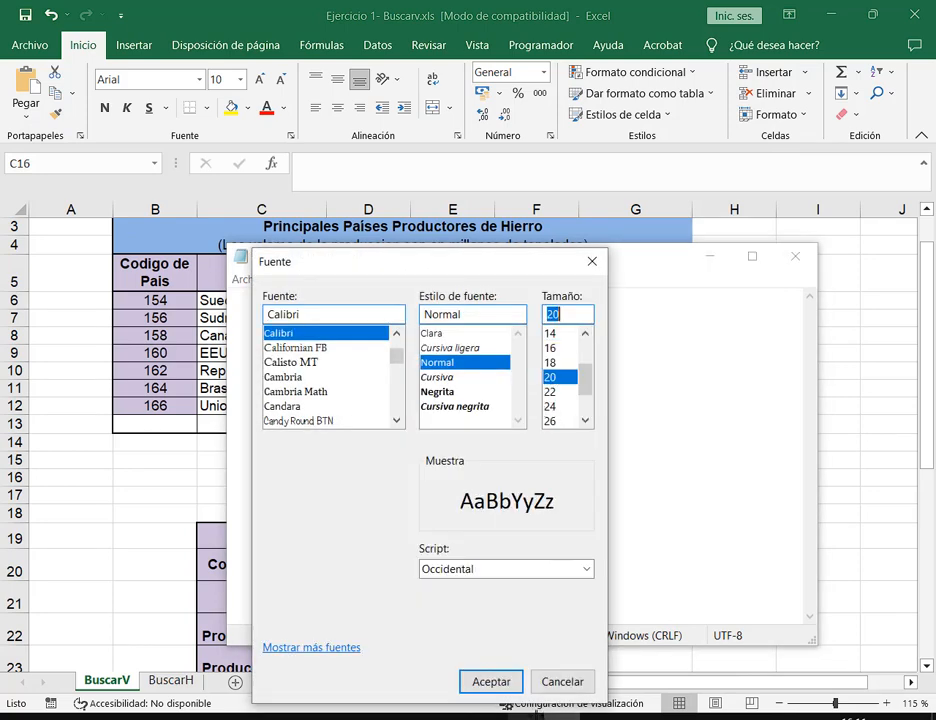
left_click(483, 681)
left_click_drag(558, 261, 706, 163)
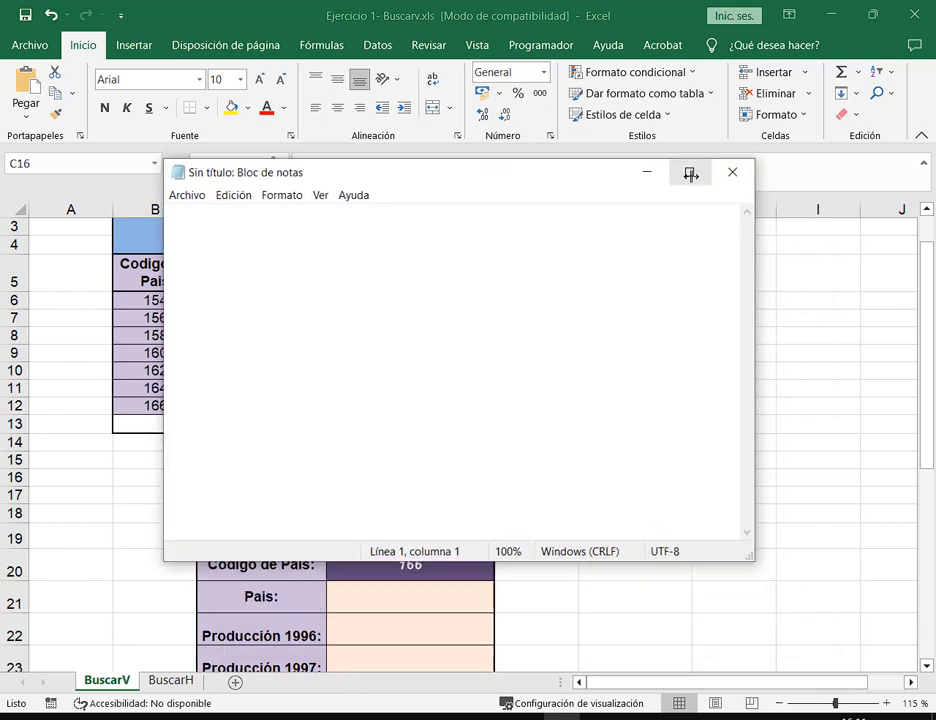
left_click(690, 174)
Step: Write the heading "BUSCAR V (Buscar Vertical)" on the first line of the note
type("BU")
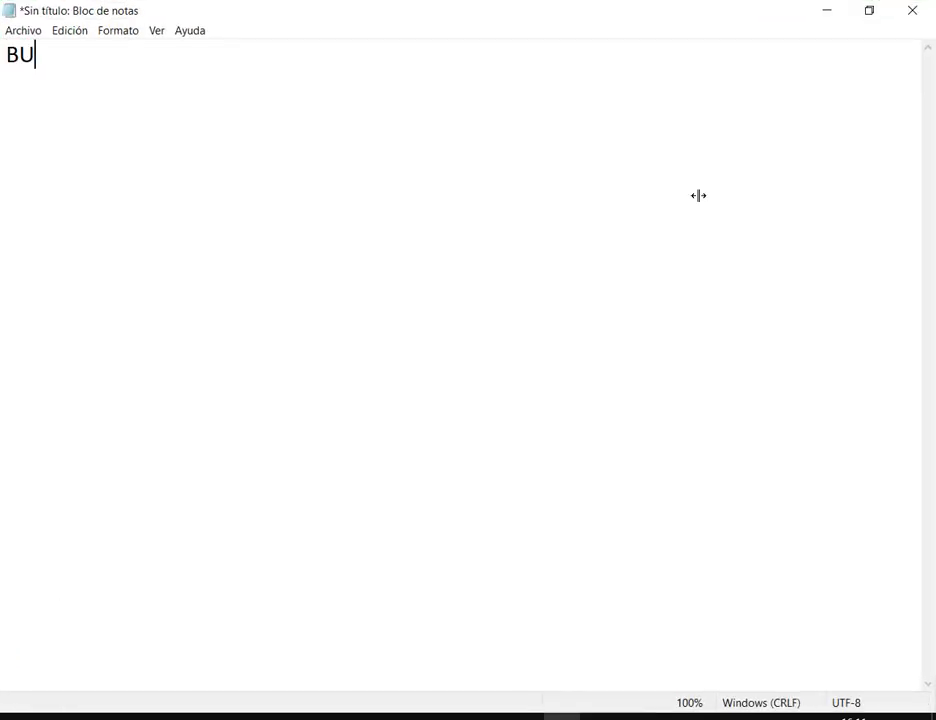
type("SCAR V")
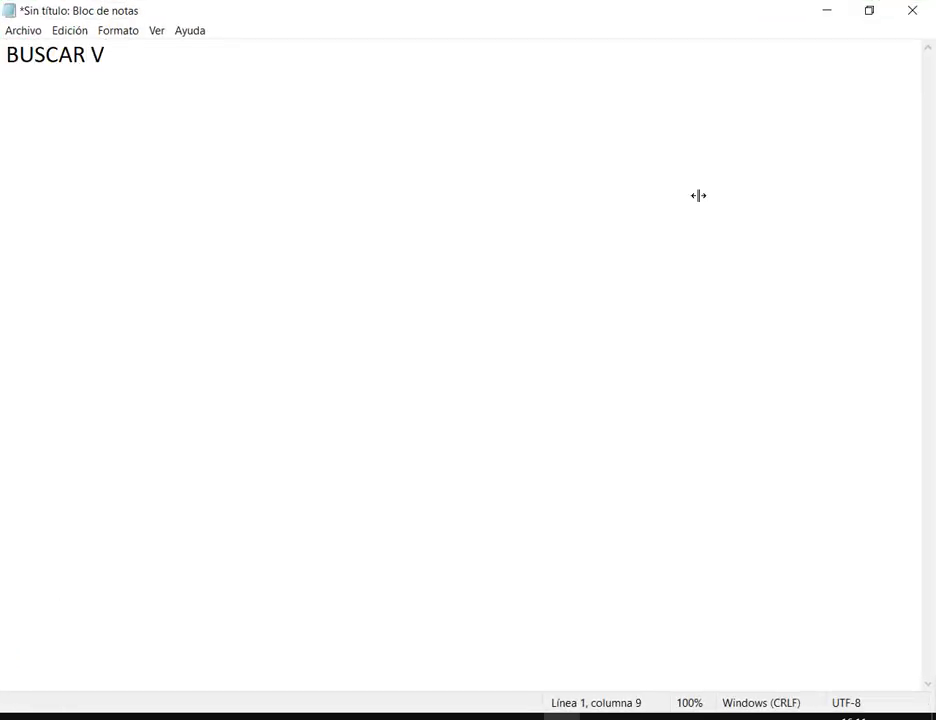
key("Return")
key("BackSpace")
type("(Buscar")
type("tical)")
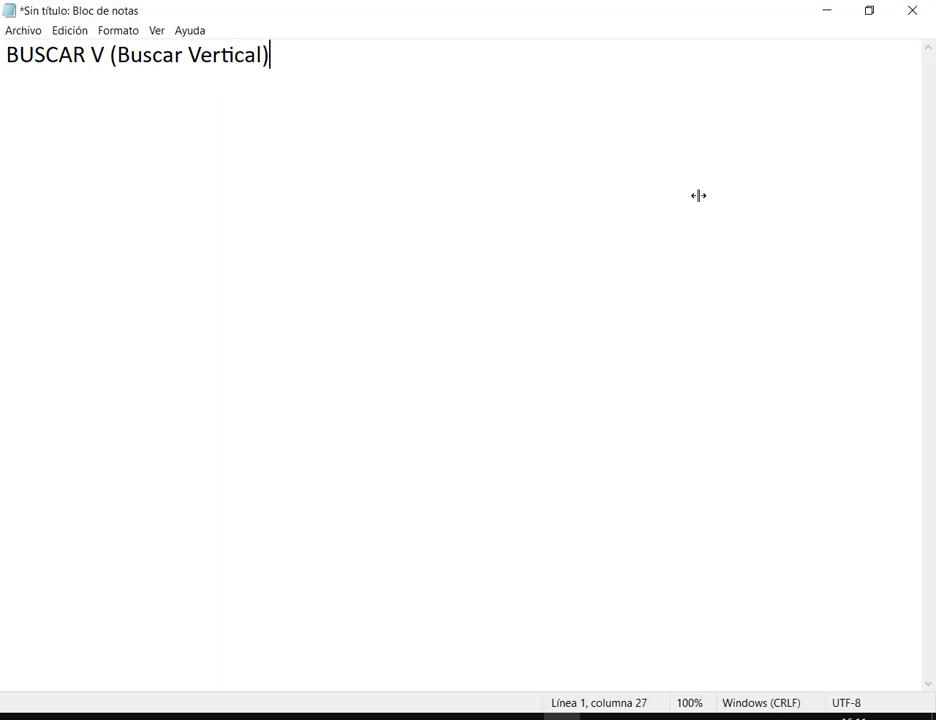
Step: Add the line "BUSCAR H(Buscar Horizontal)" below a blank line and highlight both headings
key("Return")
key("Return")
type("BUSCARH")
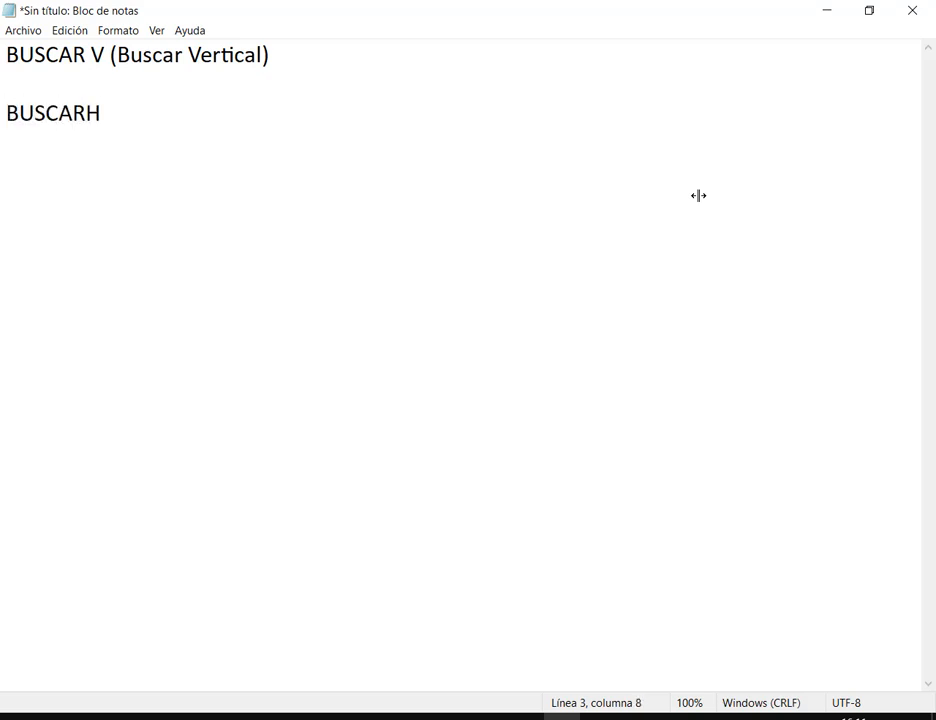
key("BackSpace")
type("H(B")
type("usca")
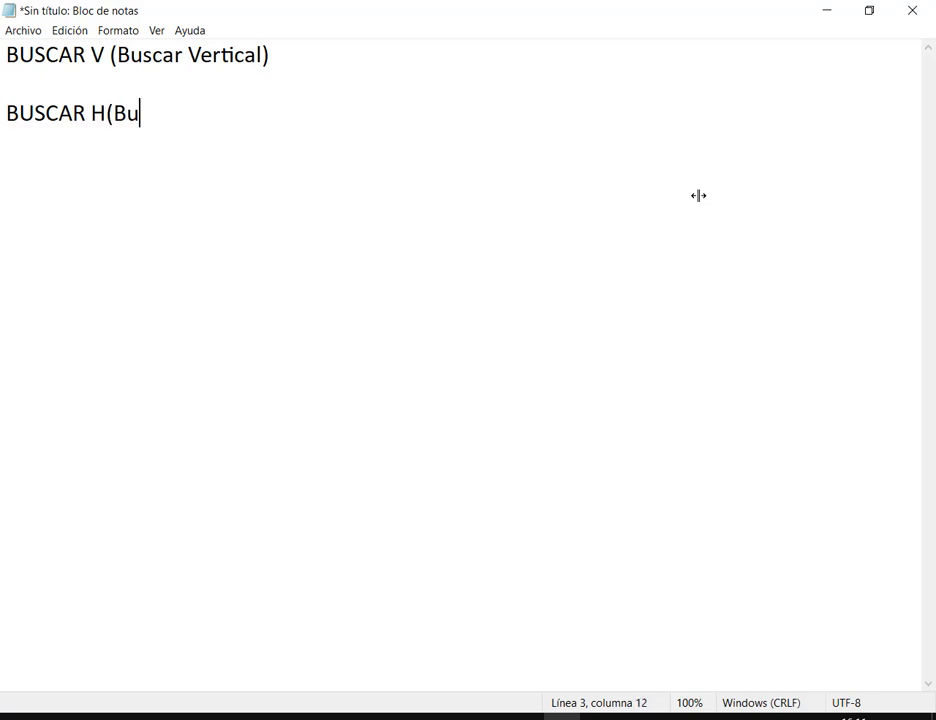
type(" Hor")
key("BackSpace")
key("BackSpace")
key("BackSpace")
key("BackSpace")
key("BackSpace")
type("ar Horizontal")
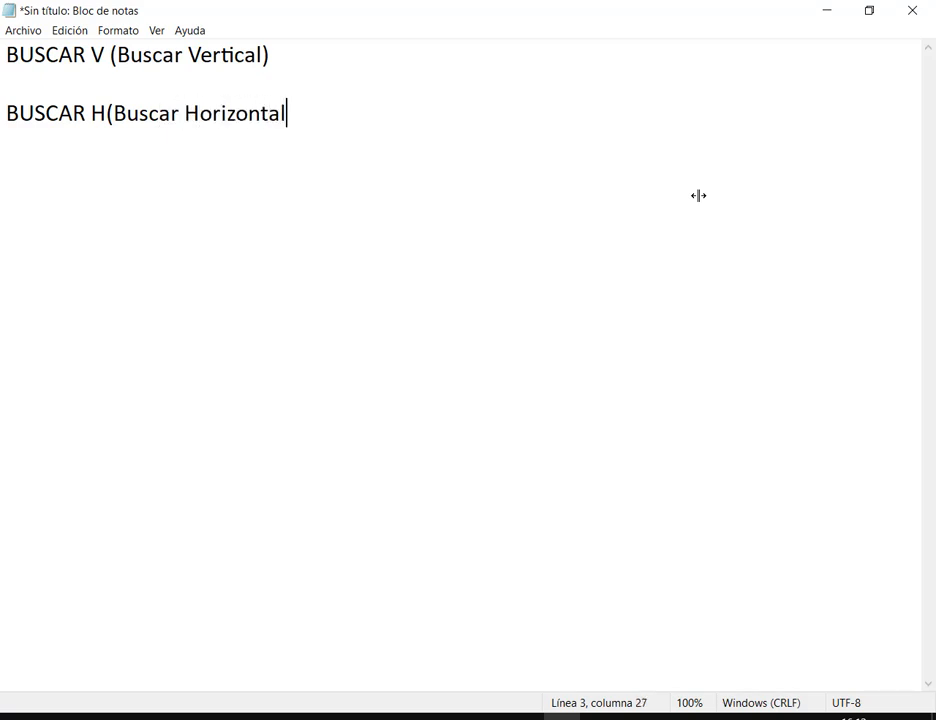
type(")")
left_click_drag(326, 103, 3, 55)
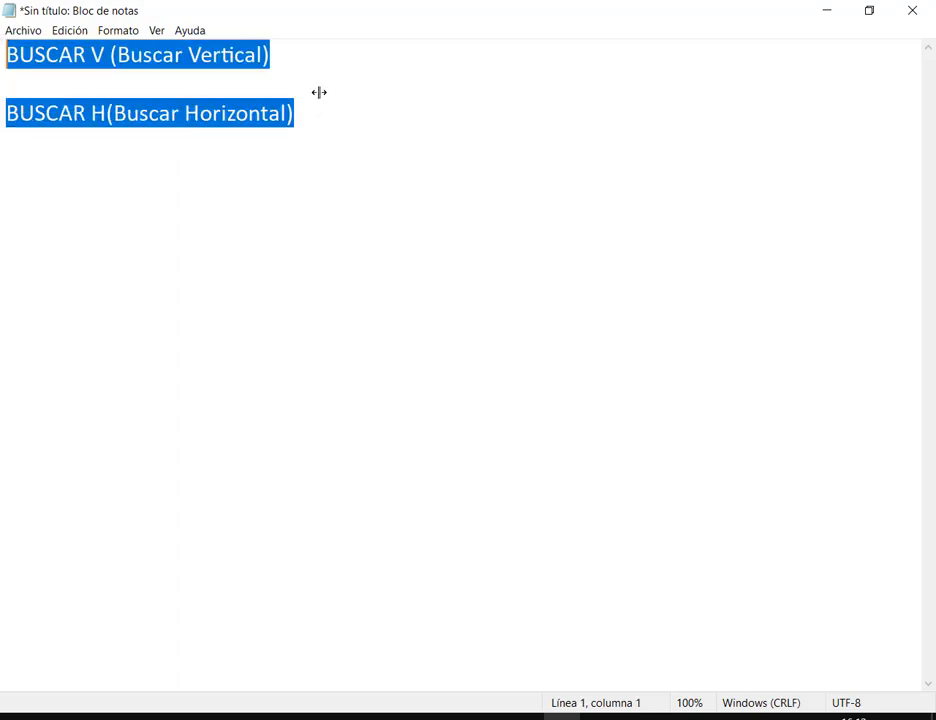
Step: Return to the Ejercicio 1 workbook, mark the BuscarV and BuscarH sheet names in red, and clear the markings
left_click(827, 10)
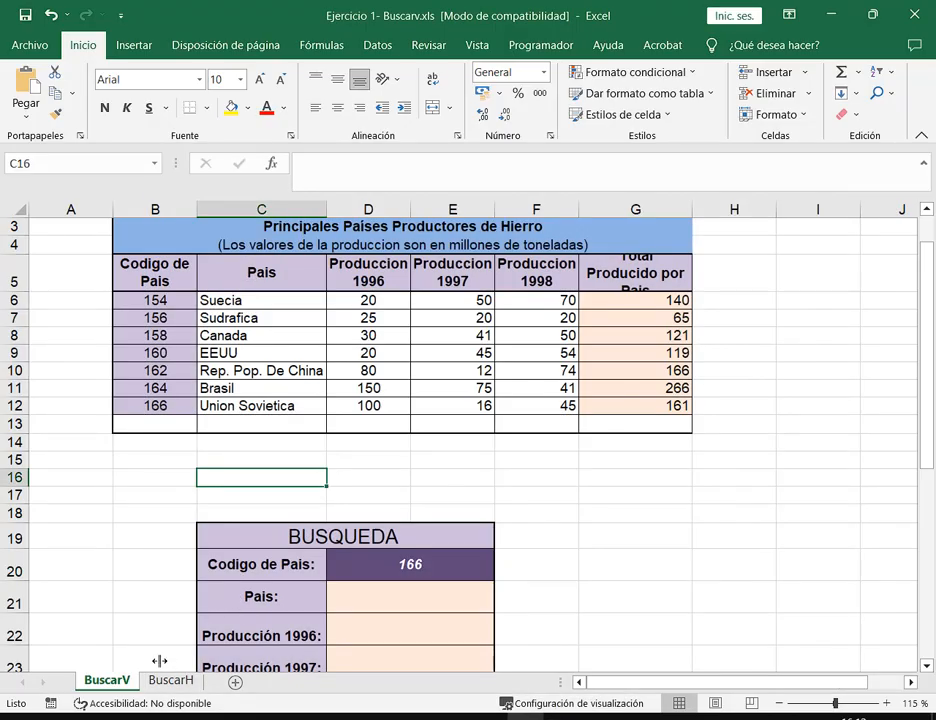
left_click_drag(76, 667, 216, 694)
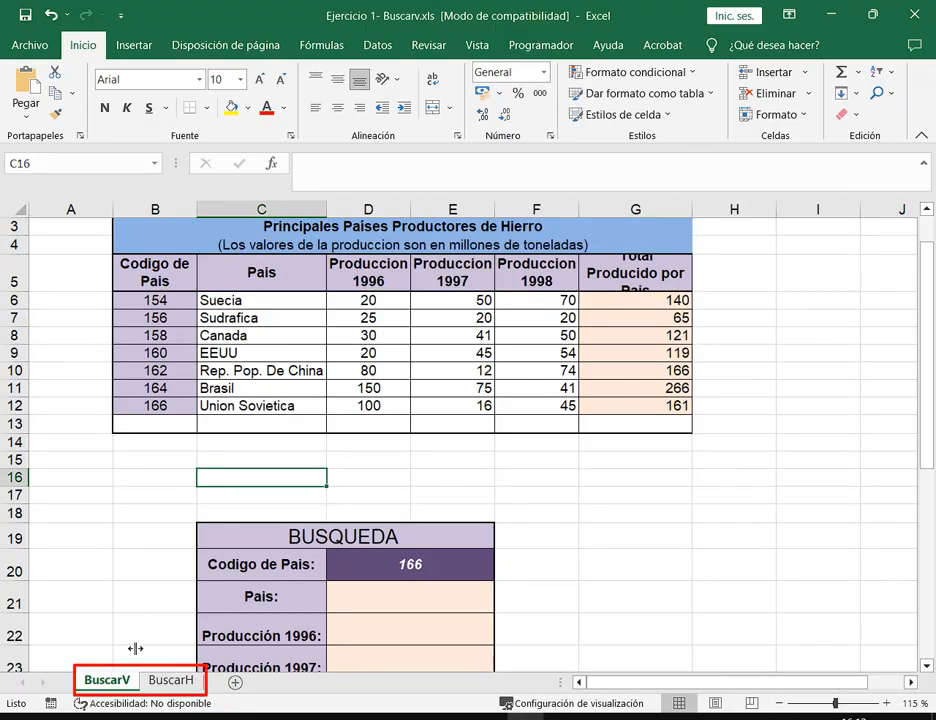
left_click_drag(135, 601, 97, 673)
key("ctrl+z")
left_click_drag(147, 593, 105, 671)
key("Escape")
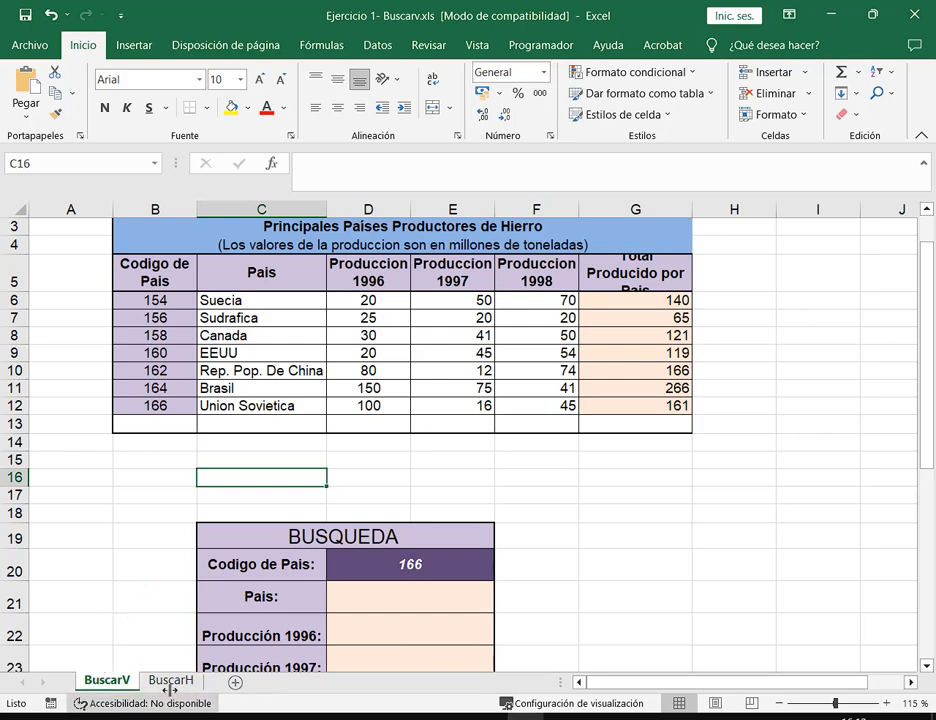
Step: Return to the Notepad notes and delete the "BUSCAR H(Buscar Horizontal)" line
left_click(562, 717)
left_click(250, 244)
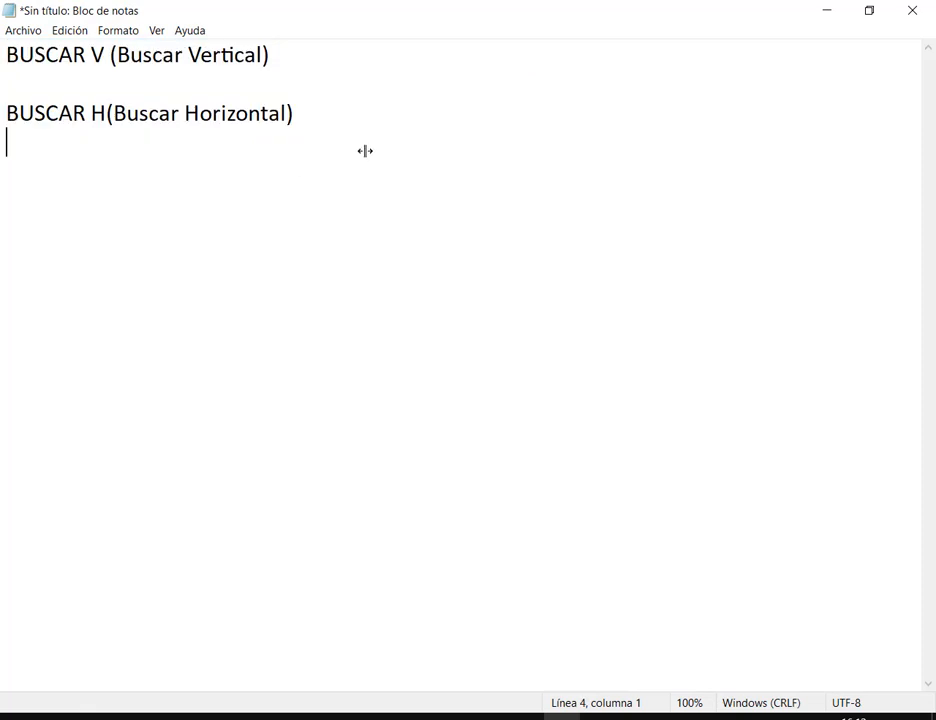
left_click_drag(296, 113, 4, 113)
key("Delete")
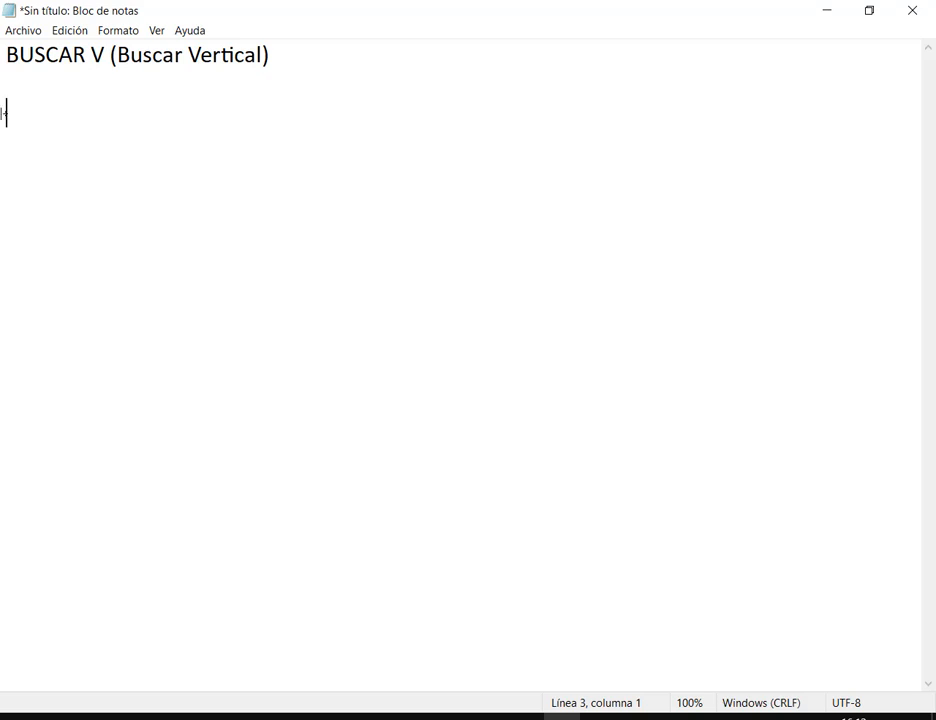
Step: Extend the BUSCAR V heading with the definition ": Permite extraer datos de otra tabla de excel,"
key("Up")
key("Up")
key("End")
type(": p")
key("BackSpace")
type("Permite extra")
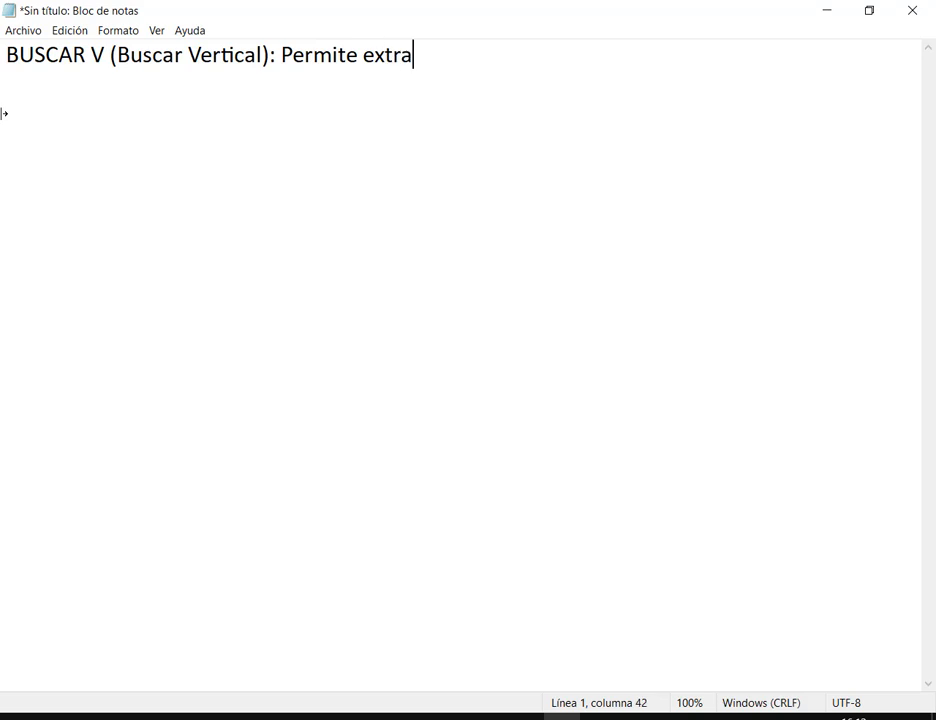
type("er datos")
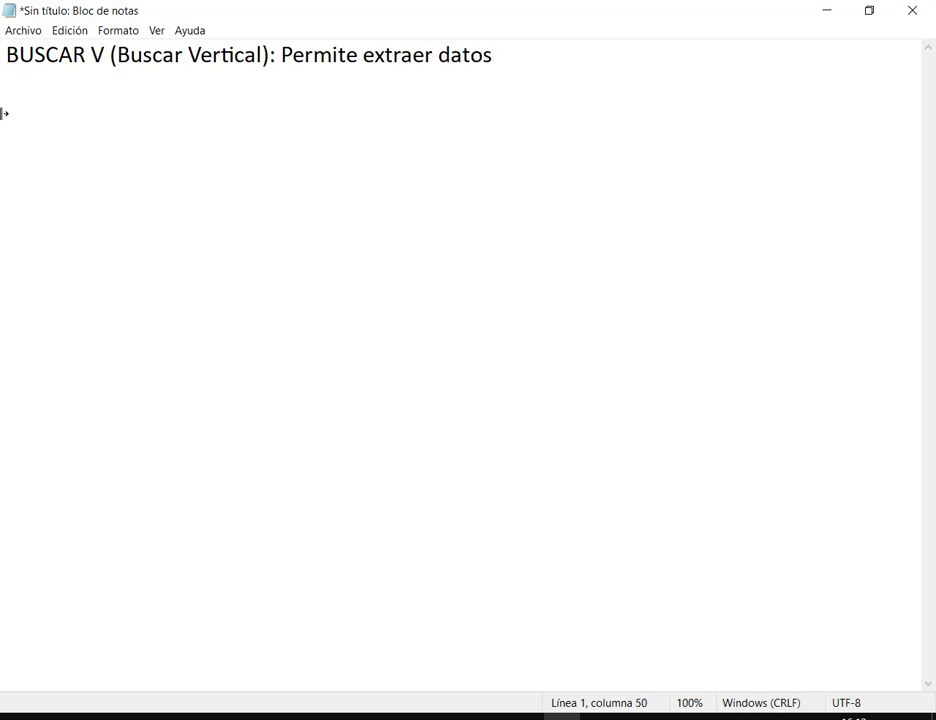
type(" de o")
type("tra pl")
key("BackSpace")
key("BackSpace")
type("ta")
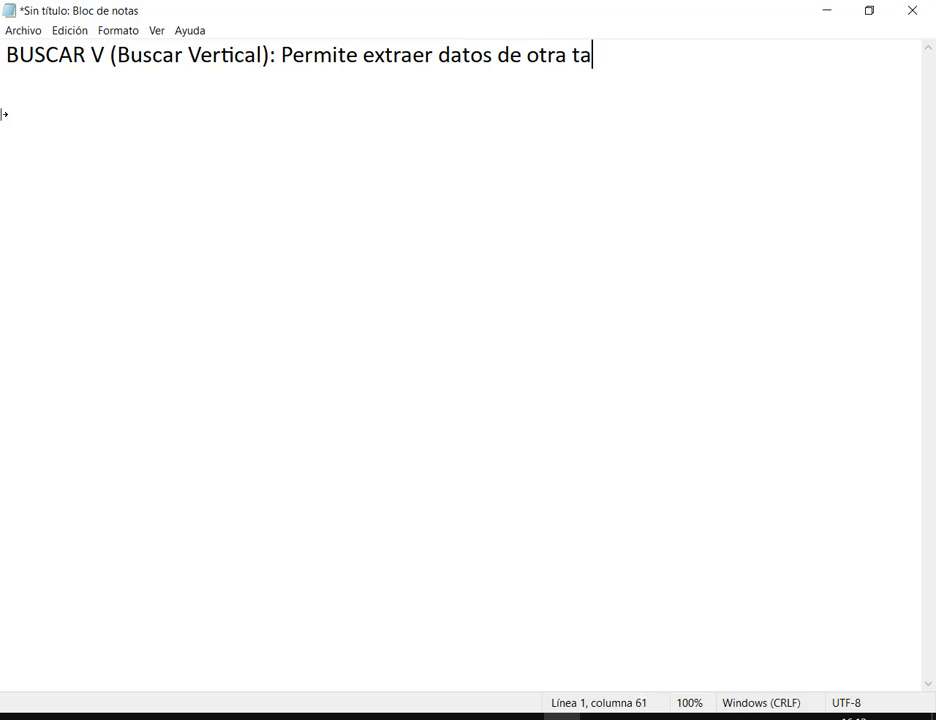
type("bla de excel, ")
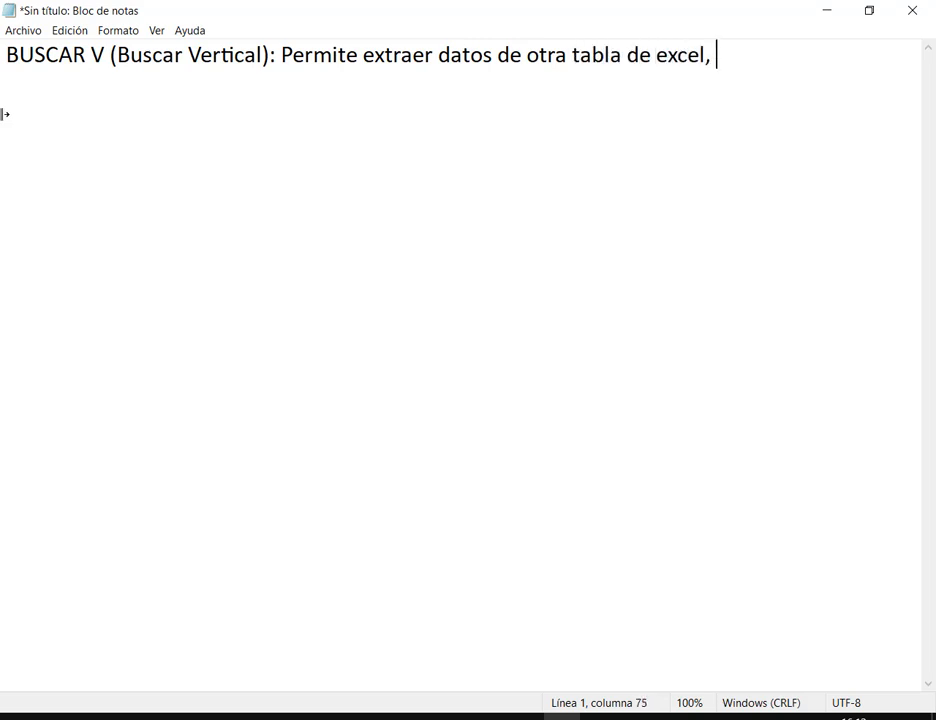
Step: Complete the definition with "esta se puede encontrar en la misma hoja, en otra hoja diferente o en otro documento."
type("esta se puede en")
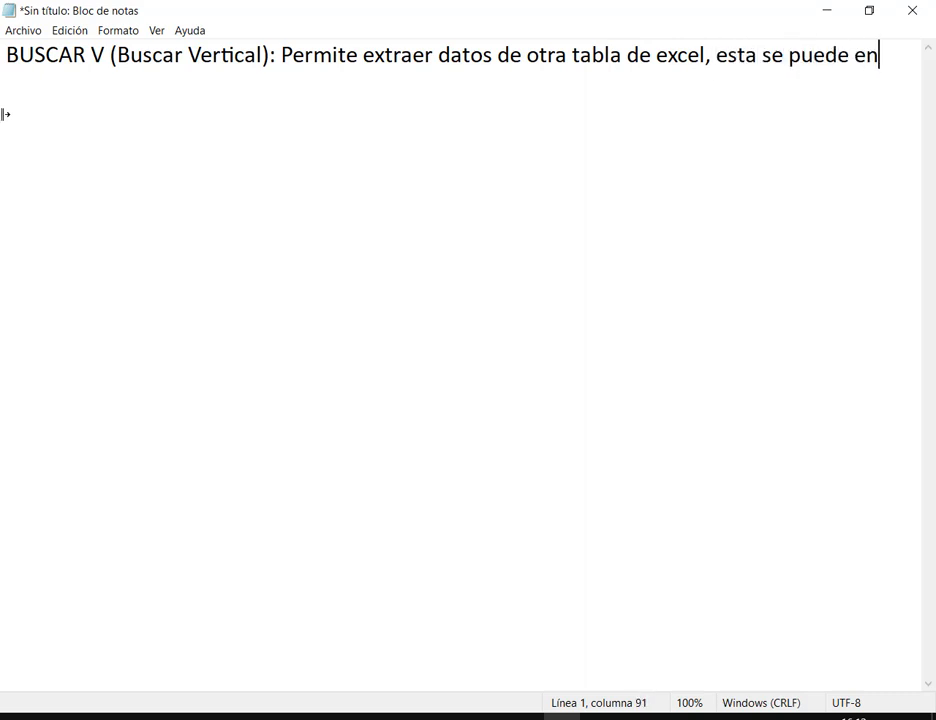
type("contrar en la m")
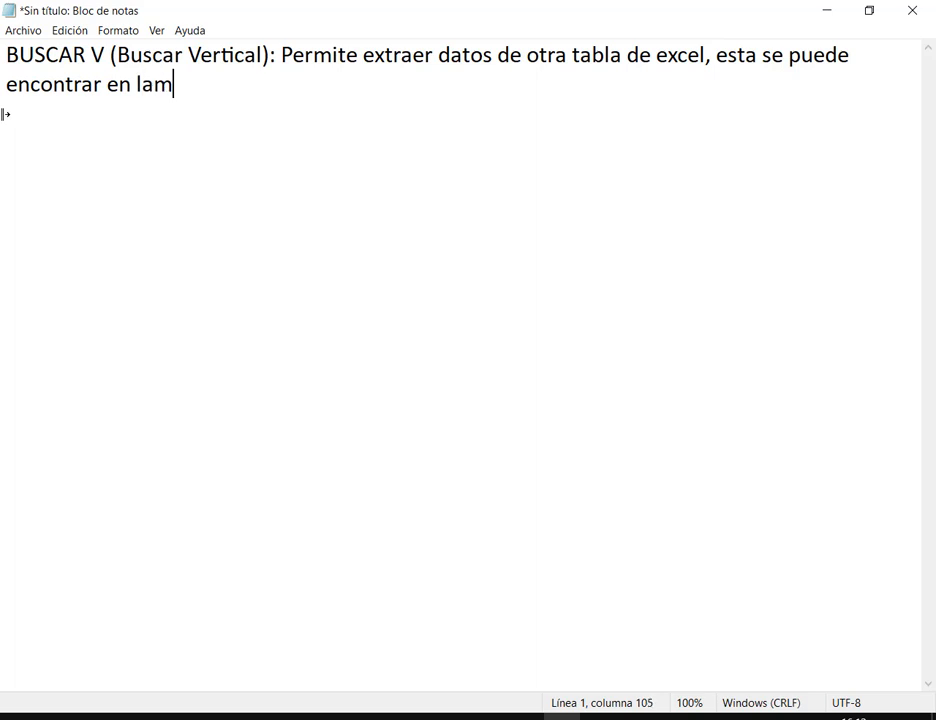
key("BackSpace")
type("misma ho")
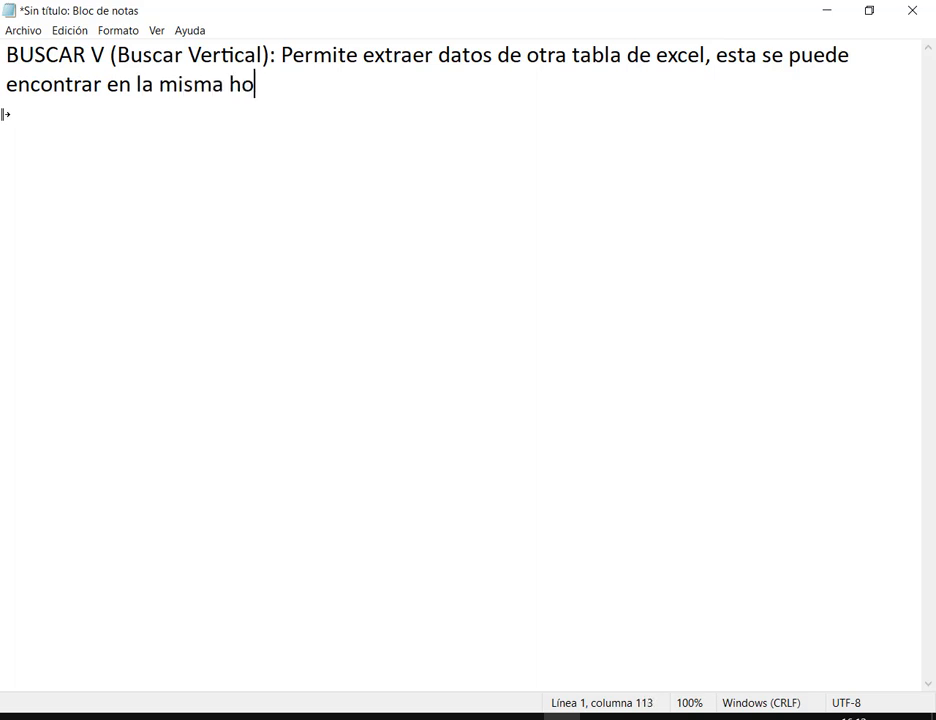
type("ja, en ")
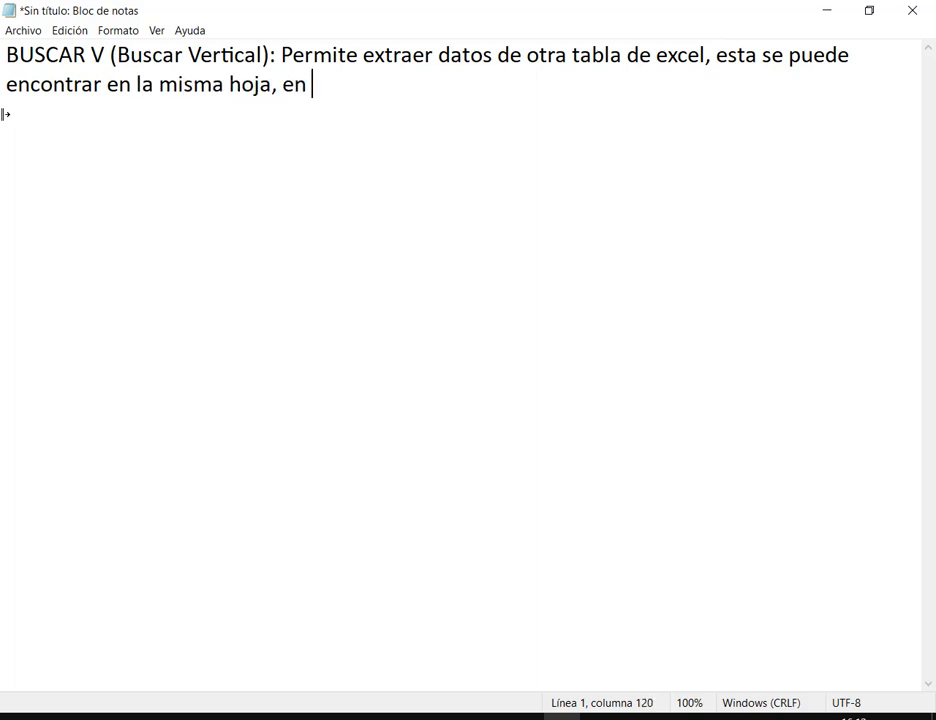
type("otra hoja di")
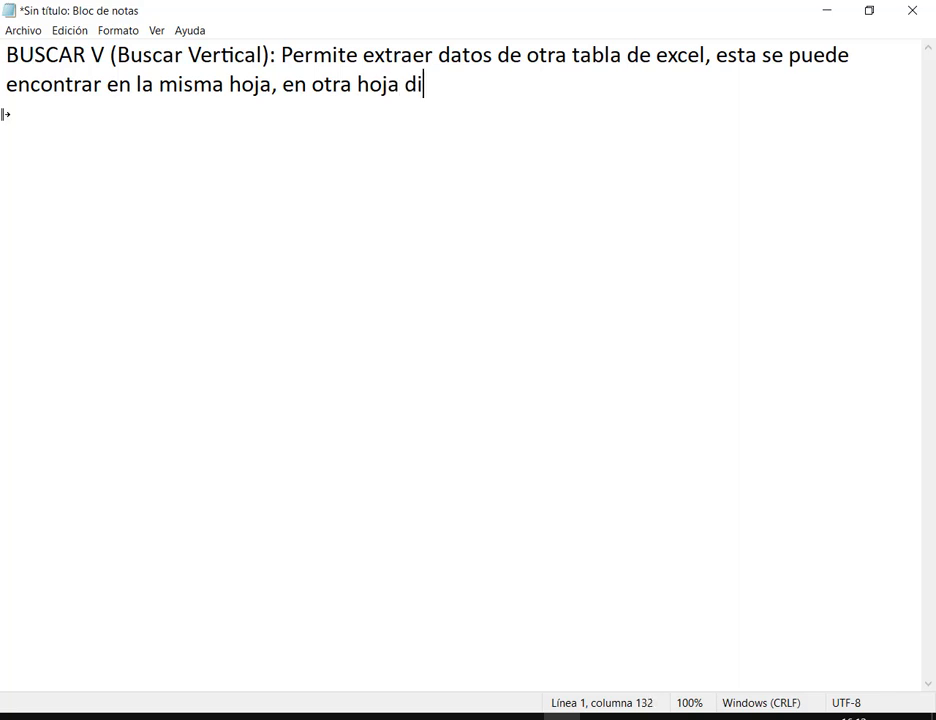
type("refe")
key("BackSpace")
key("BackSpace")
key("BackSpace")
key("BackSpace")
type("ferente o")
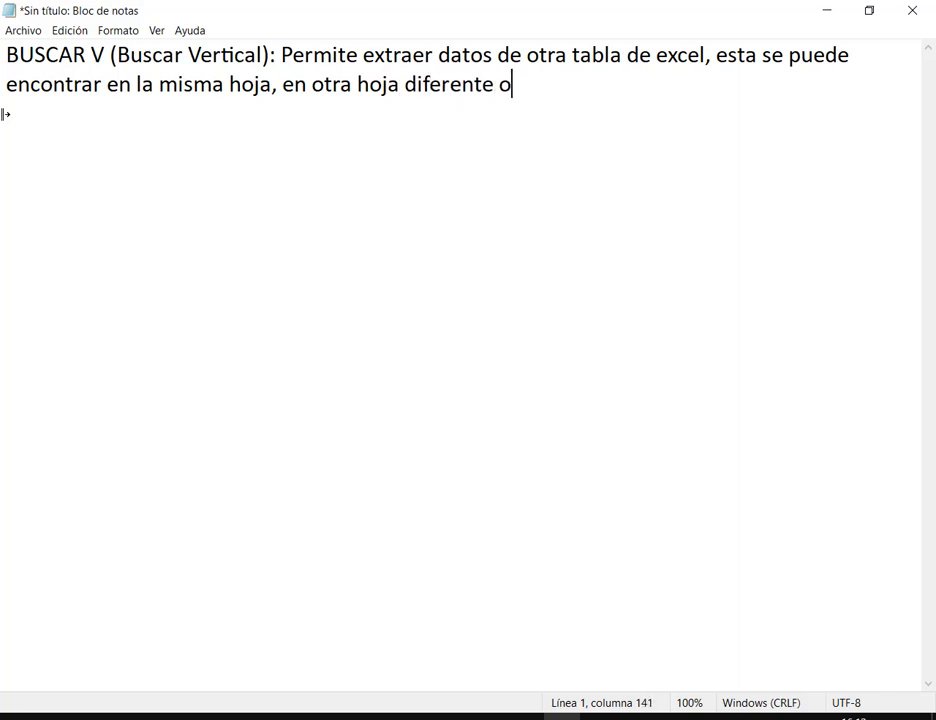
type(" en otro documento.")
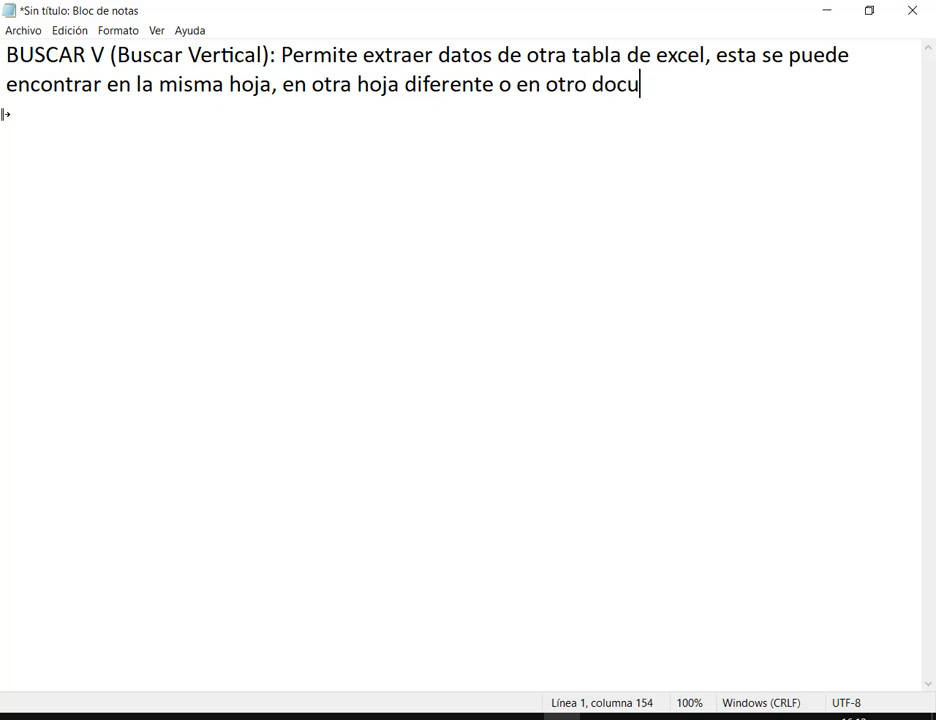
Step: Start the syntax note "=BUSCARV(" below the definition, leaving one blank line between them
key("Return")
key("Return")
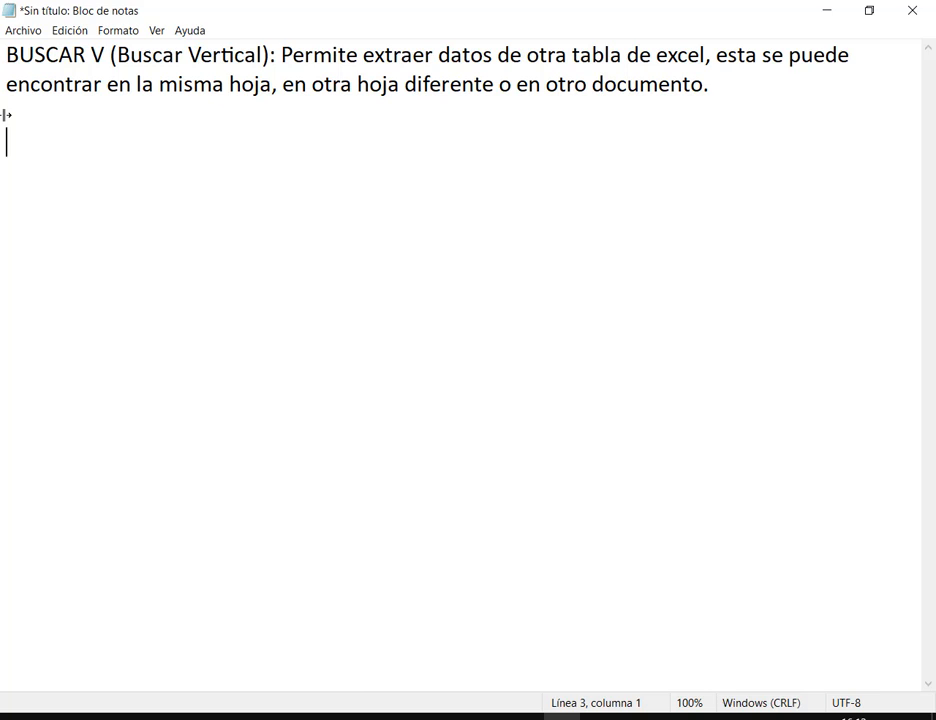
type("=BUSCARV(")
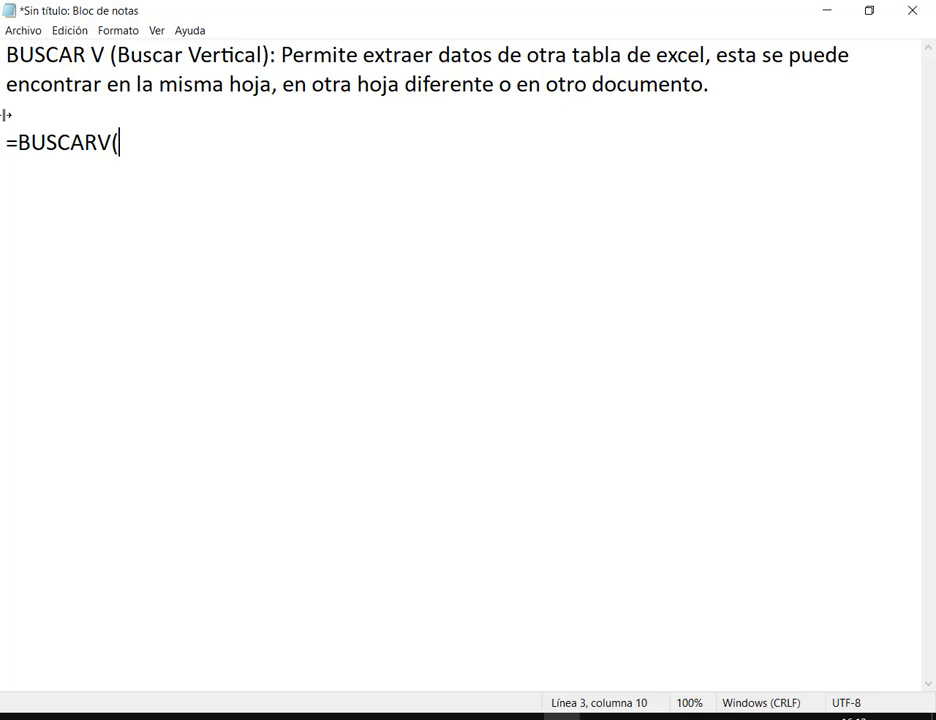
Step: Switch to Excel, start =BUSCARV( in País cell D21 of the BUSQUEDA table, and mark the function's four arguments in red
key("alt+Tab")
scroll(595, 487, "down", 1)
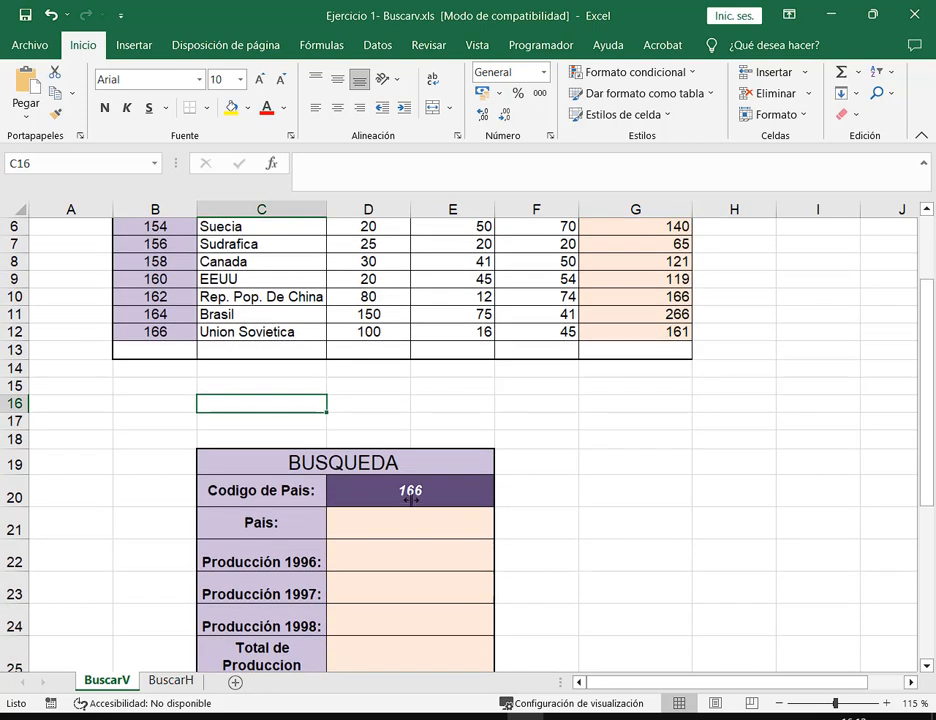
left_click(409, 523)
type("=BUS")
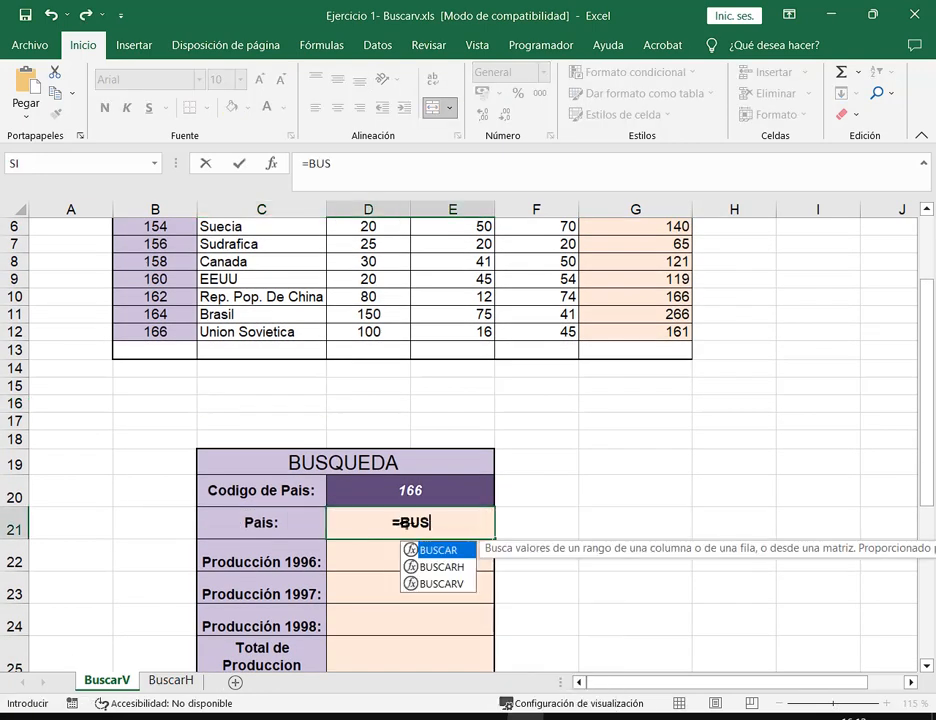
type("C")
key("Down")
key("Down")
key("Tab")
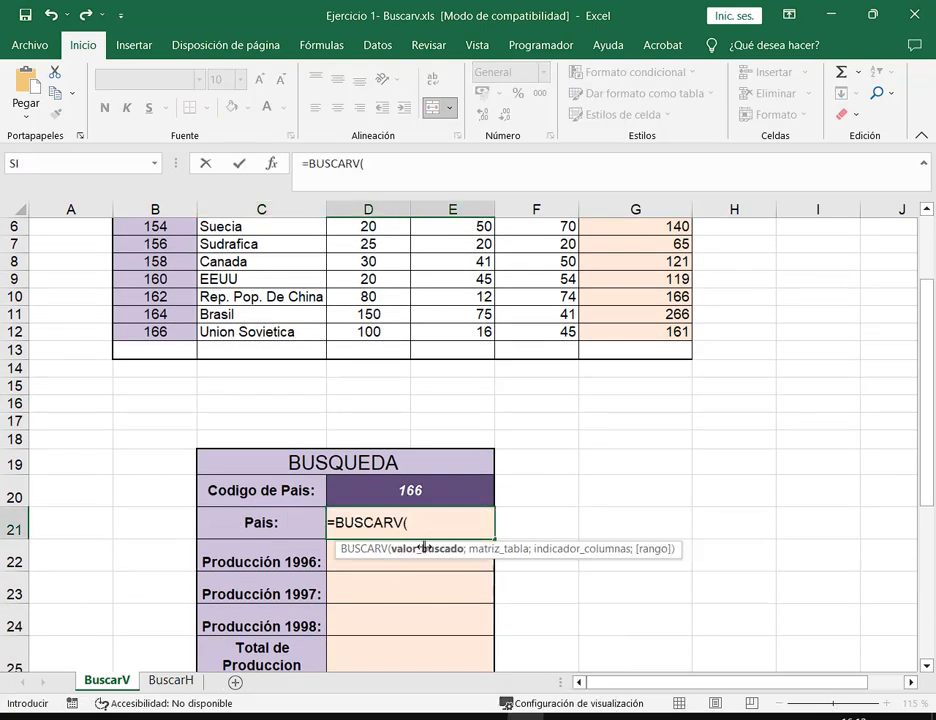
mouse_move(334, 539)
left_mouse_down()
mouse_move(443, 558)
mouse_move(713, 574)
mouse_move(694, 563)
left_mouse_up()
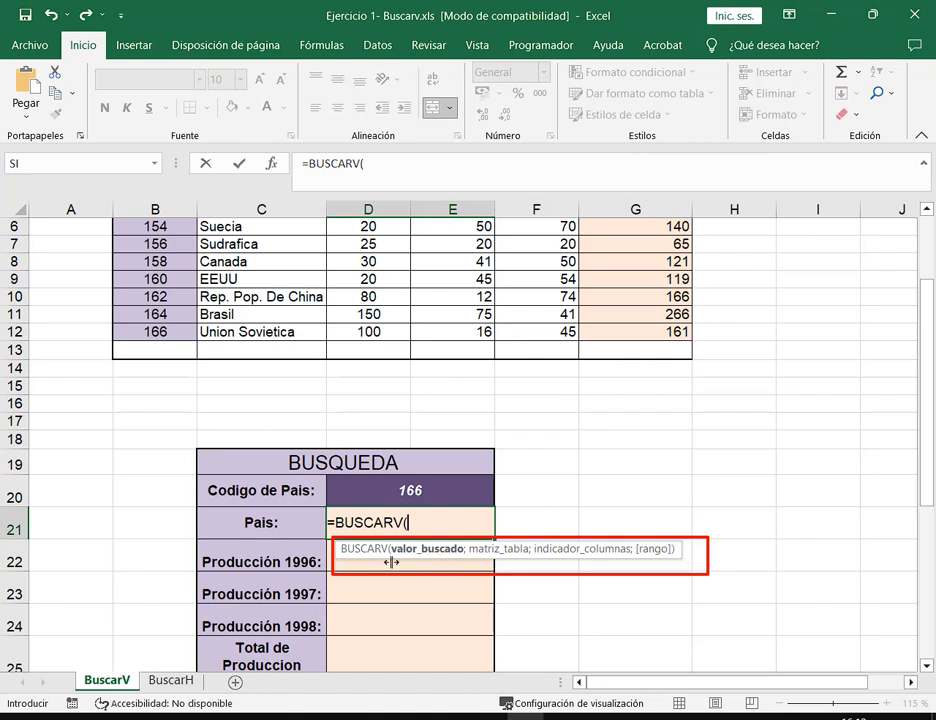
left_click_drag(388, 560, 671, 557)
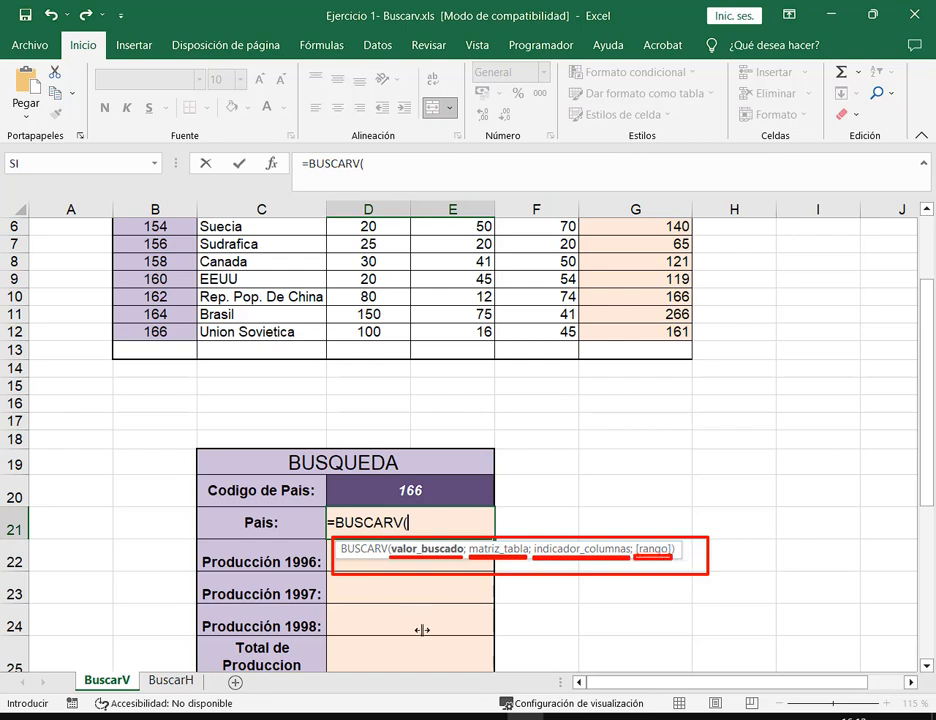
Step: Point red arrows at the four BUSCARV arguments, frame the function's syntax hint in red, and clear the markings
left_click_drag(423, 630, 426, 577)
left_click_drag(503, 630, 502, 578)
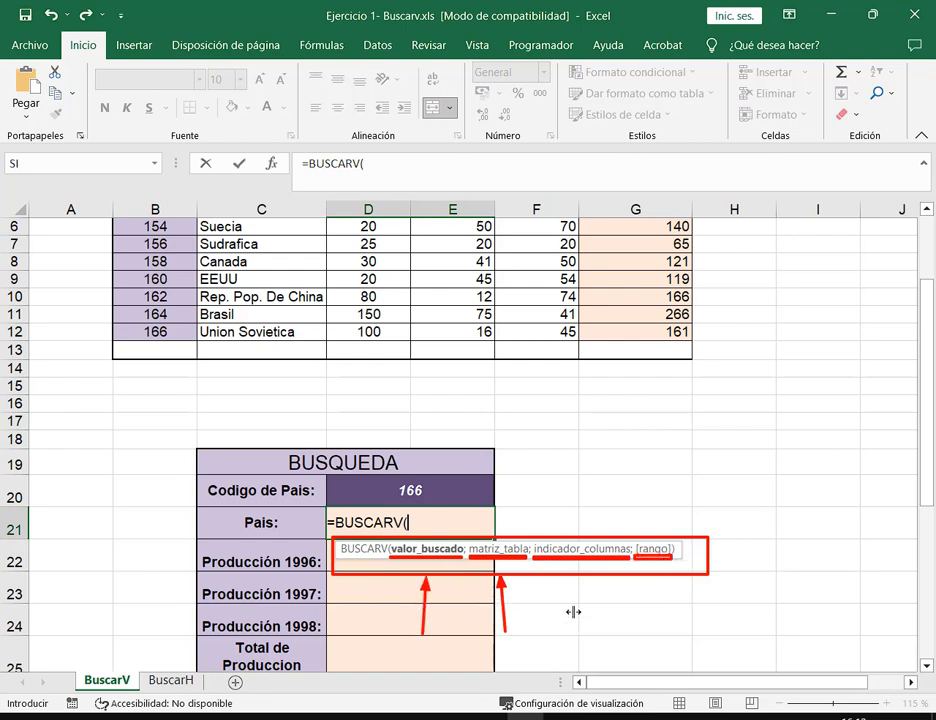
left_click_drag(571, 630, 572, 578)
left_click_drag(661, 630, 660, 580)
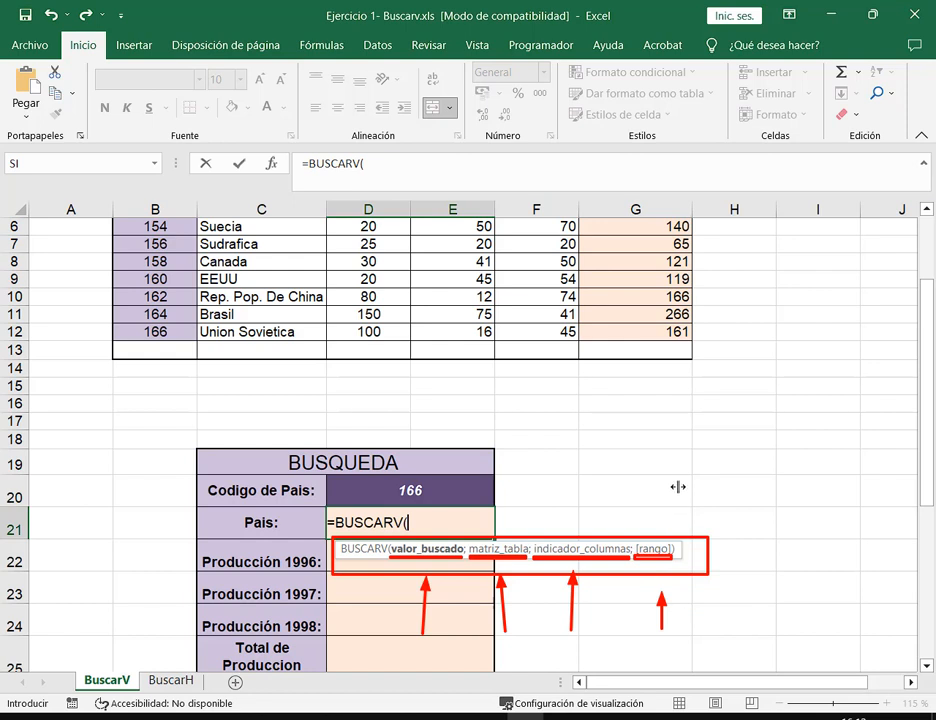
left_click_drag(679, 486, 672, 546)
key("ctrl+z")
key("ctrl+z")
key("Escape")
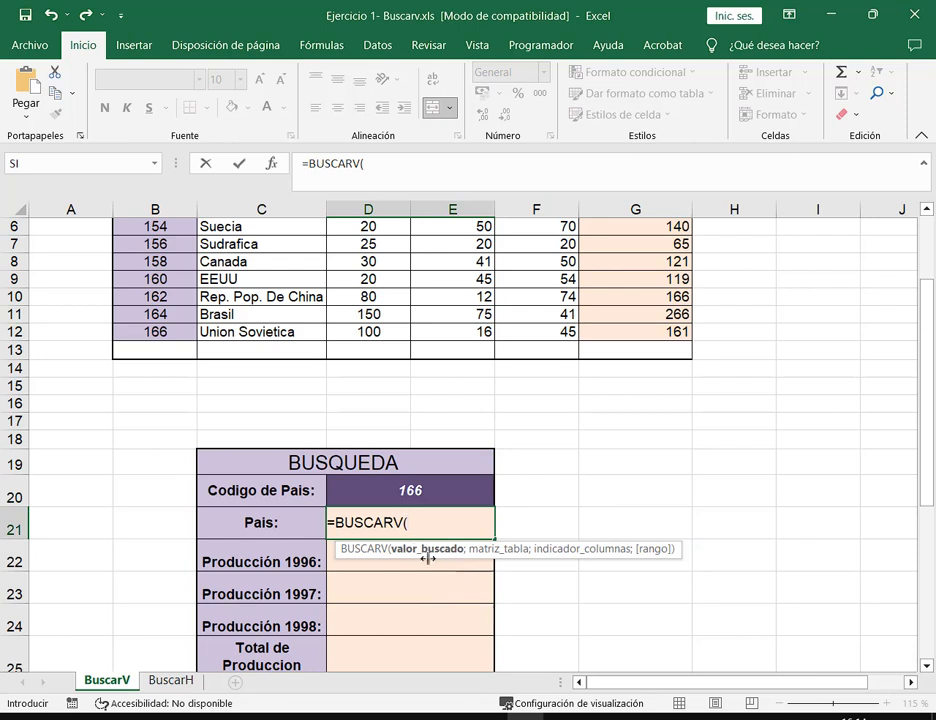
left_click_drag(331, 532, 695, 573)
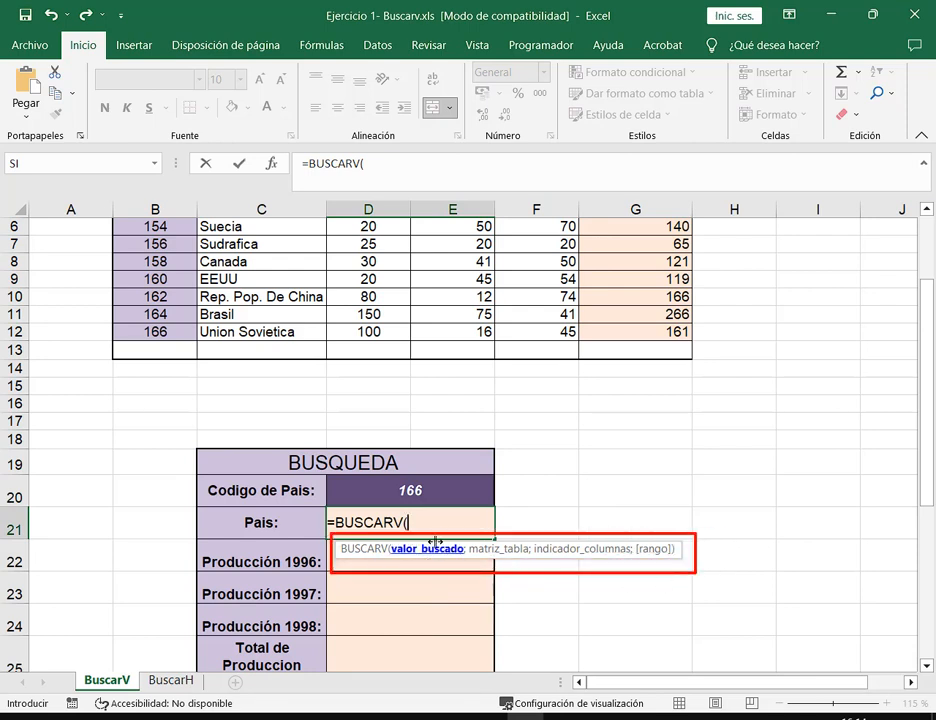
key("Escape")
Step: Switch to Notepad and add "valor_buscado;" after "=BUSCARV(" in the syntax note
left_click(563, 717)
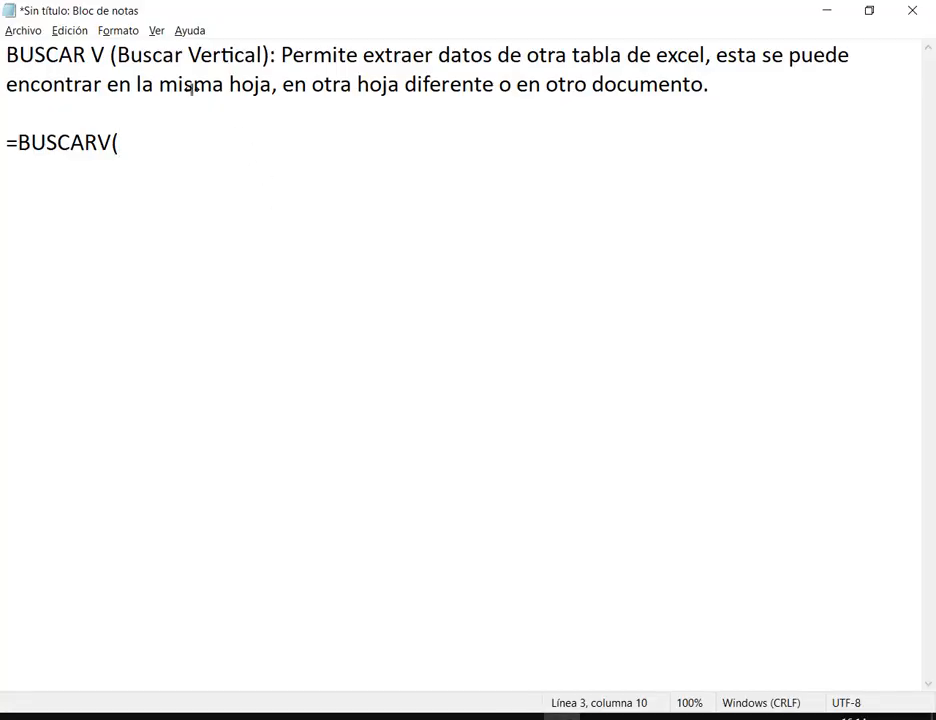
type("VALO")
key("BackSpace")
key("BackSpace")
key("BackSpace")
key("BackSpace")
type("valor")
key("alt+Tab")
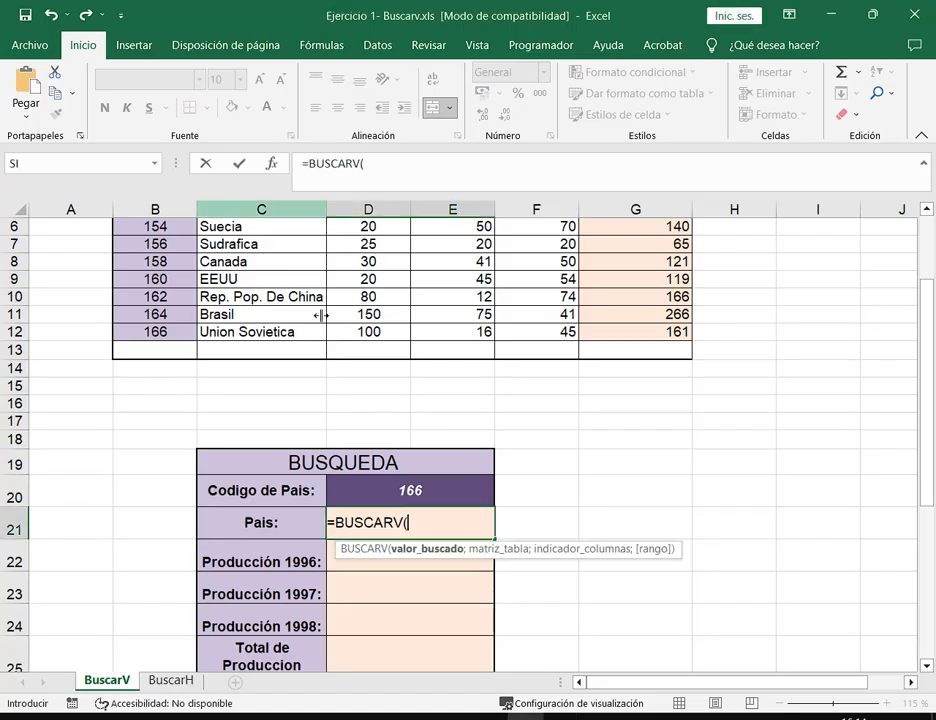
key("alt+Tab")
type("_")
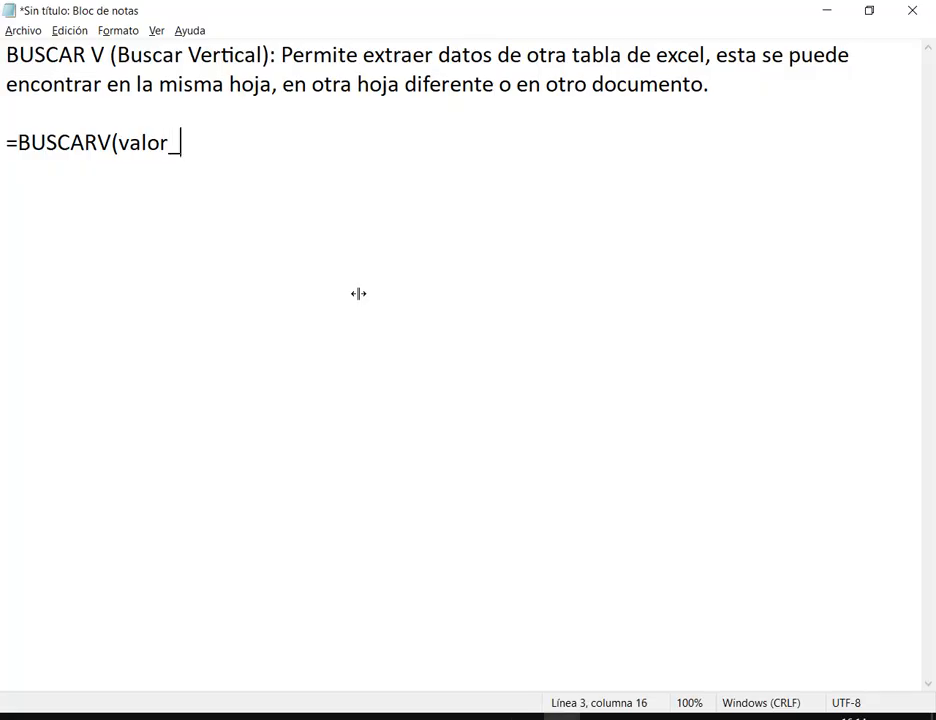
type("buscado;")
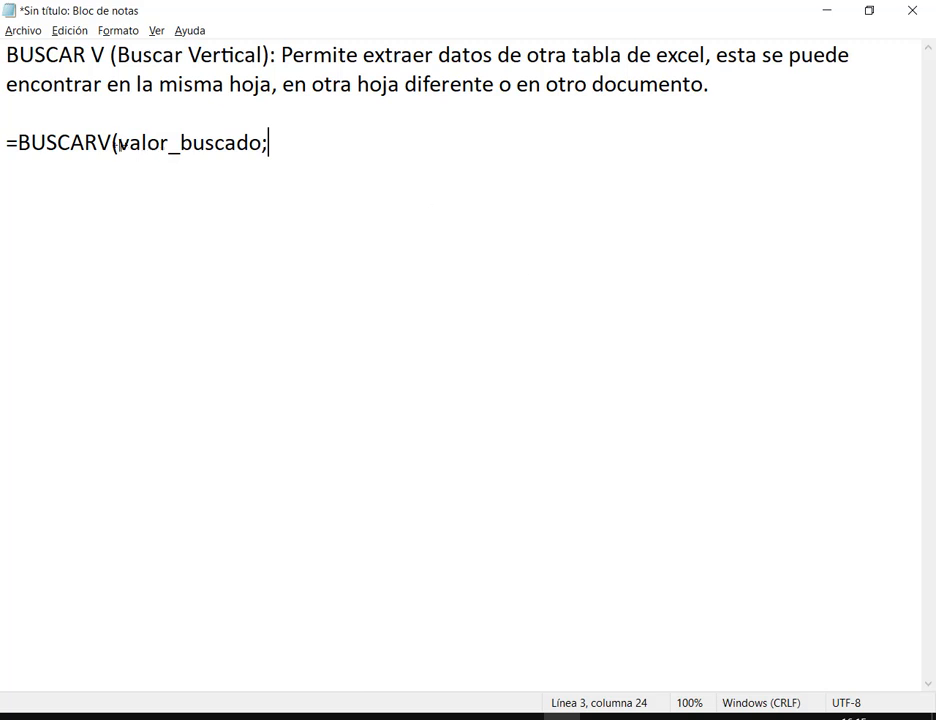
Step: Highlight the valor_buscado argument in the syntax note to explain it
left_click_drag(118, 143, 258, 146)
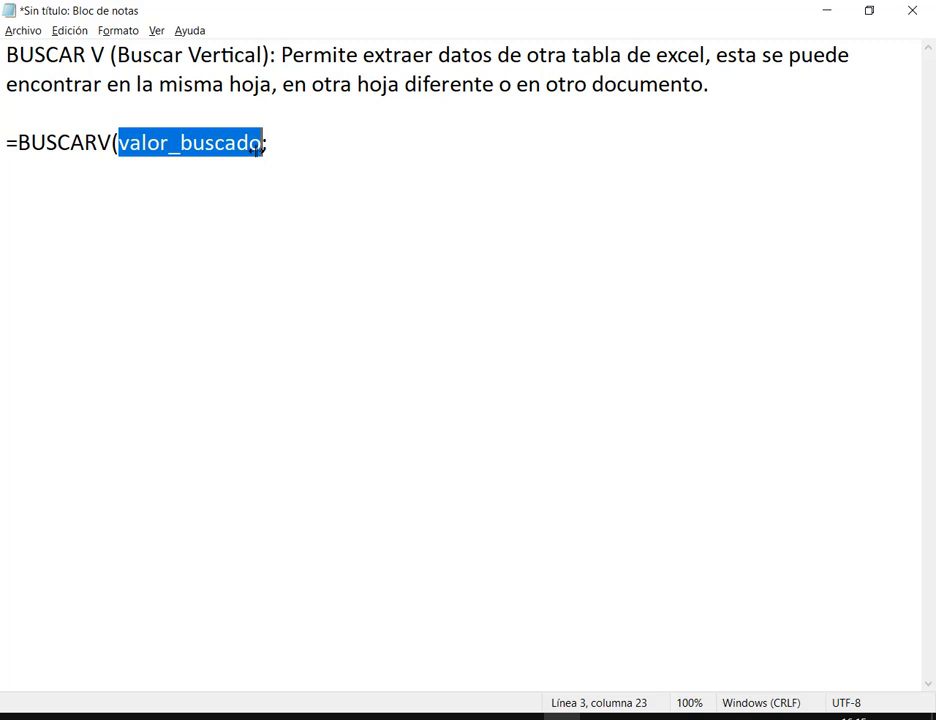
left_click(258, 147)
left_click_drag(261, 146, 118, 147)
left_click(299, 143)
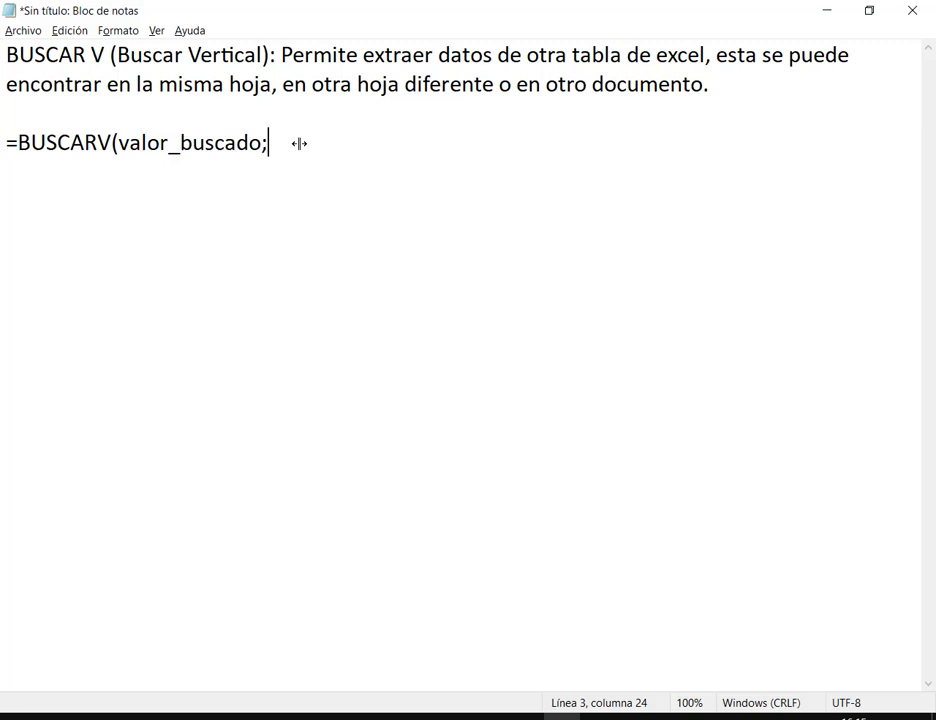
left_click(525, 717)
left_click_drag(119, 142, 262, 143)
Step: Append "matriz_tabla;" to the end of the syntax note
left_click(292, 143)
type("matriz_")
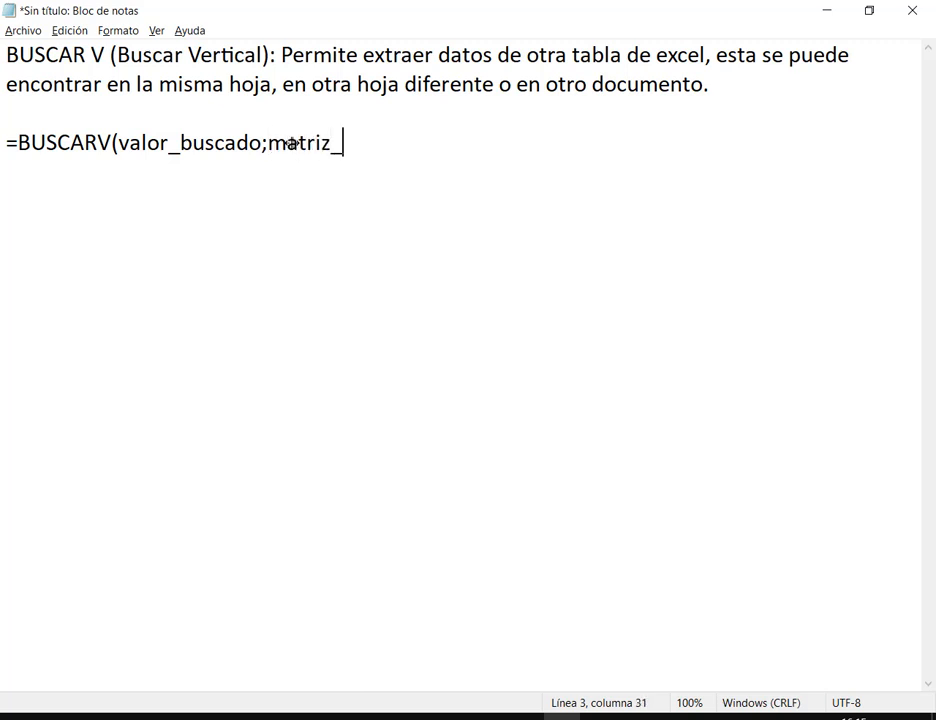
type("tabla")
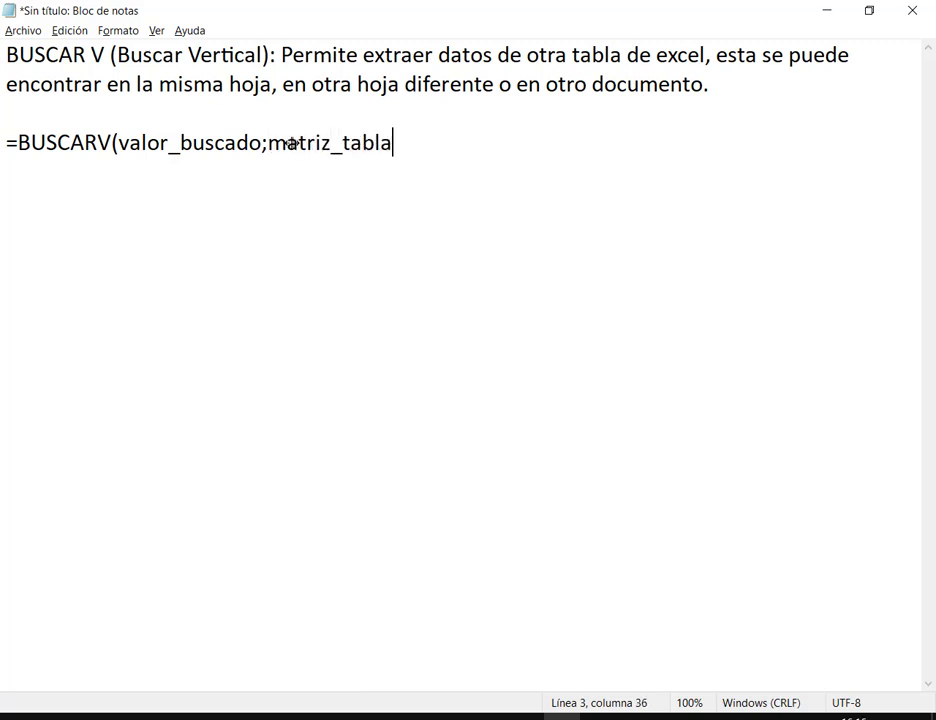
type(";")
Step: Switch to Excel, frame the country production table from its header row to row 12 in red, and discard the unfinished D21 formula
key("alt+Tab")
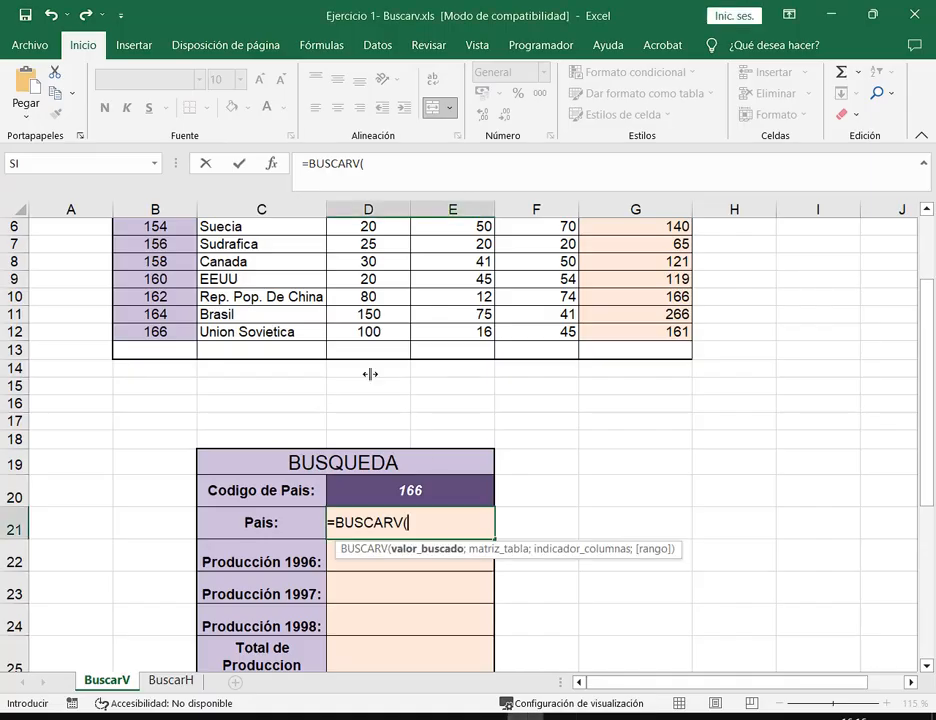
scroll(334, 389, "up", 2)
scroll(350, 390, "down", 1)
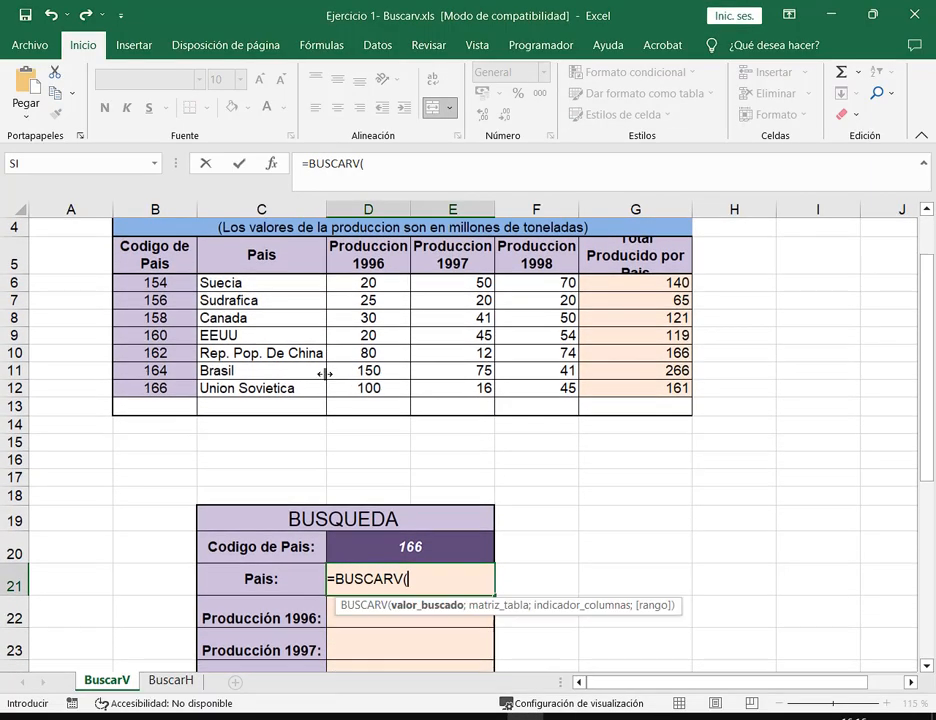
mouse_move(105, 236)
left_mouse_down()
mouse_move(733, 386)
mouse_move(695, 397)
left_mouse_up()
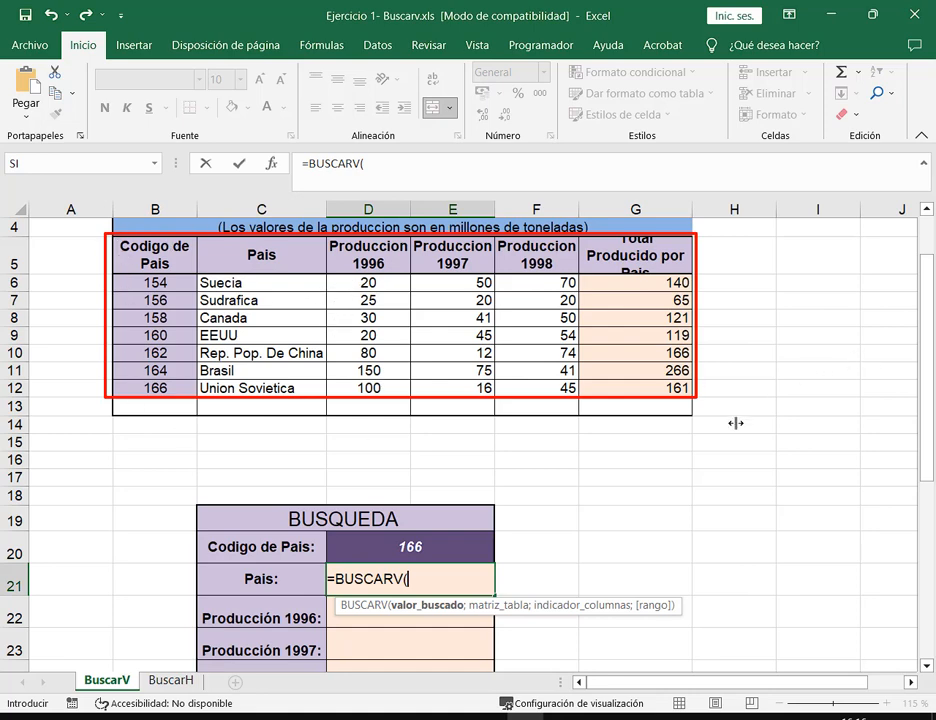
key("Escape")
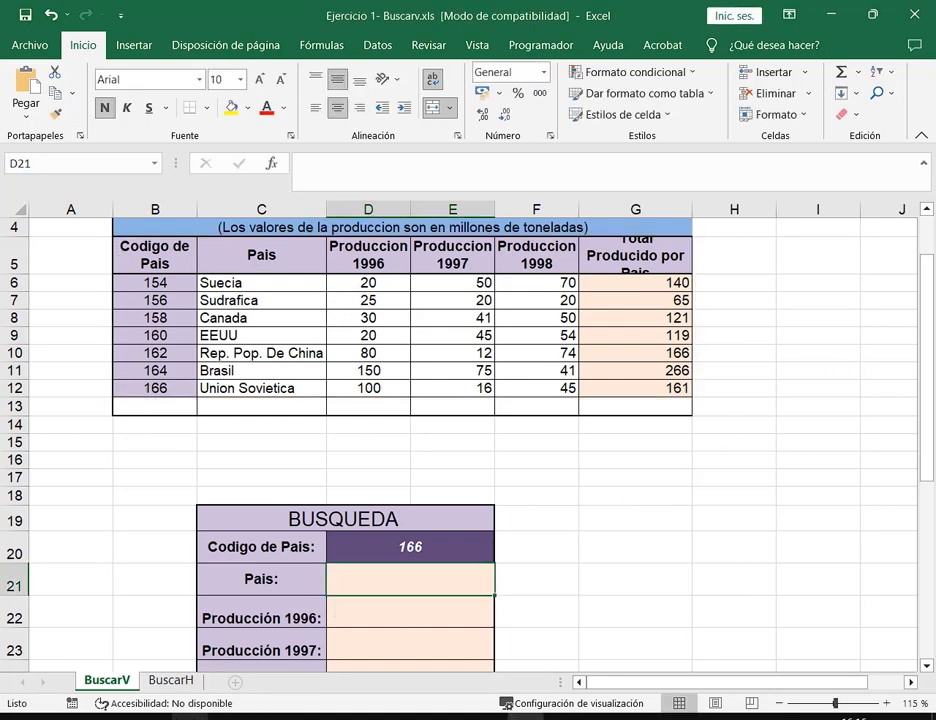
Step: Open Ejercicio 2- Buscarv.xlsx from the Descargas folder, review its career and student tables, and close it
left_click(153, 717)
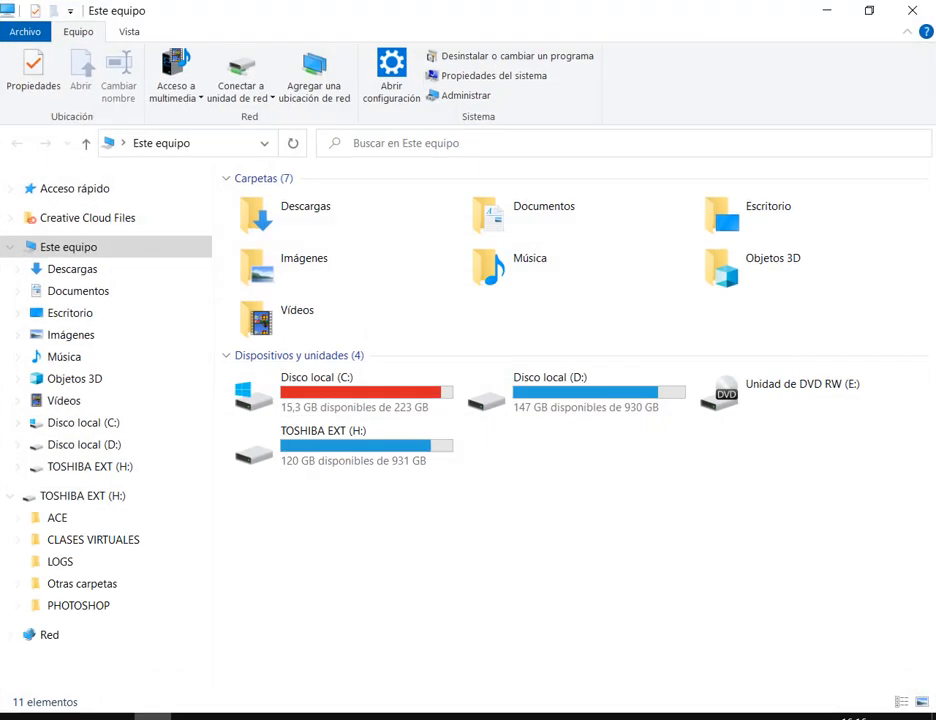
left_click(72, 269)
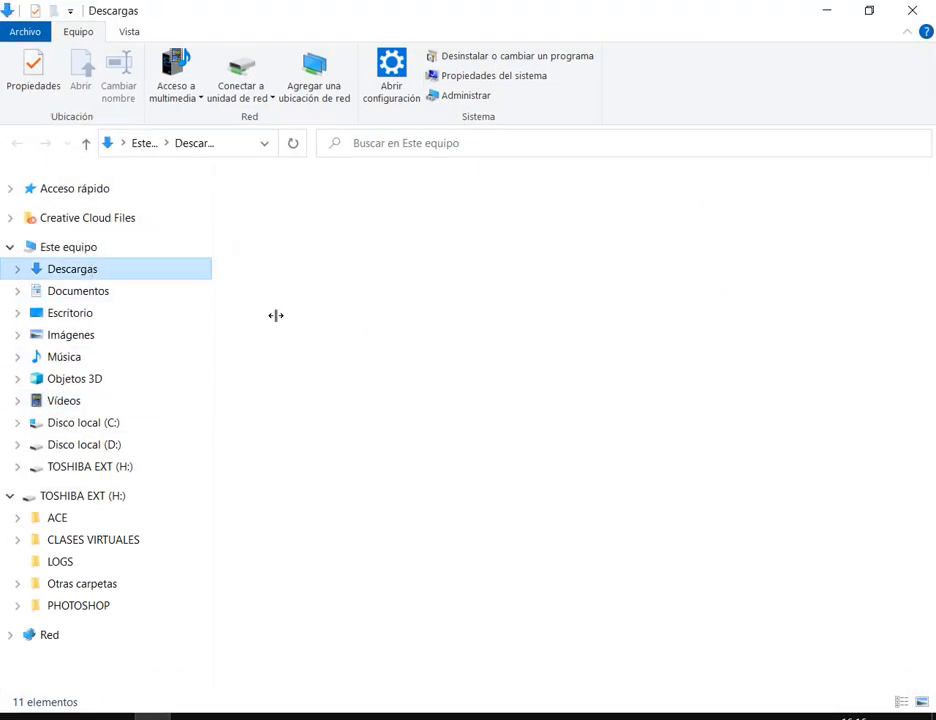
double_click(393, 192)
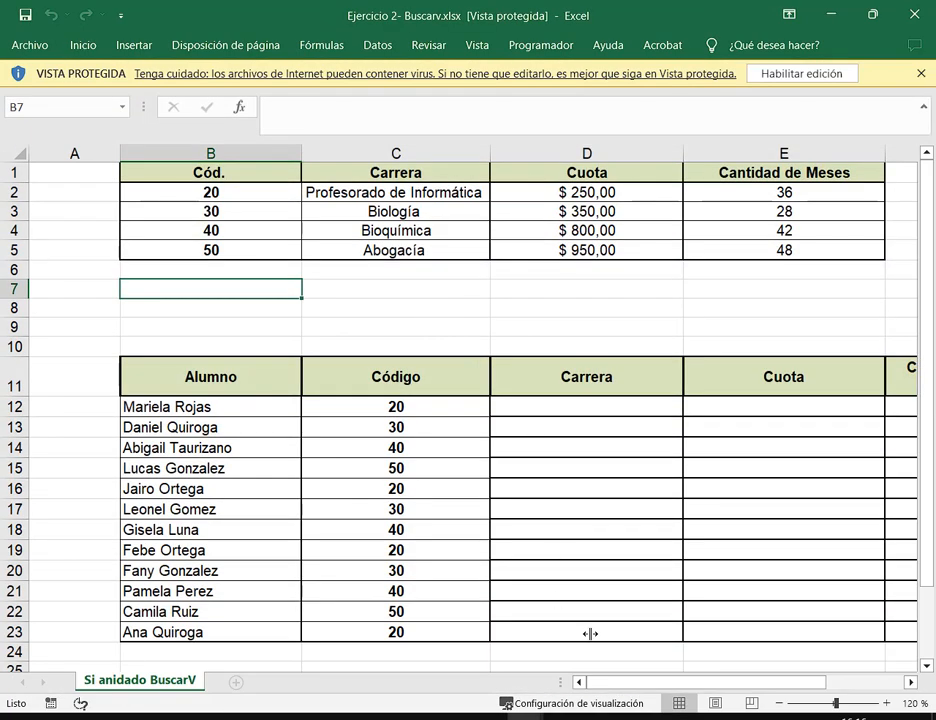
left_click_drag(806, 681, 821, 685)
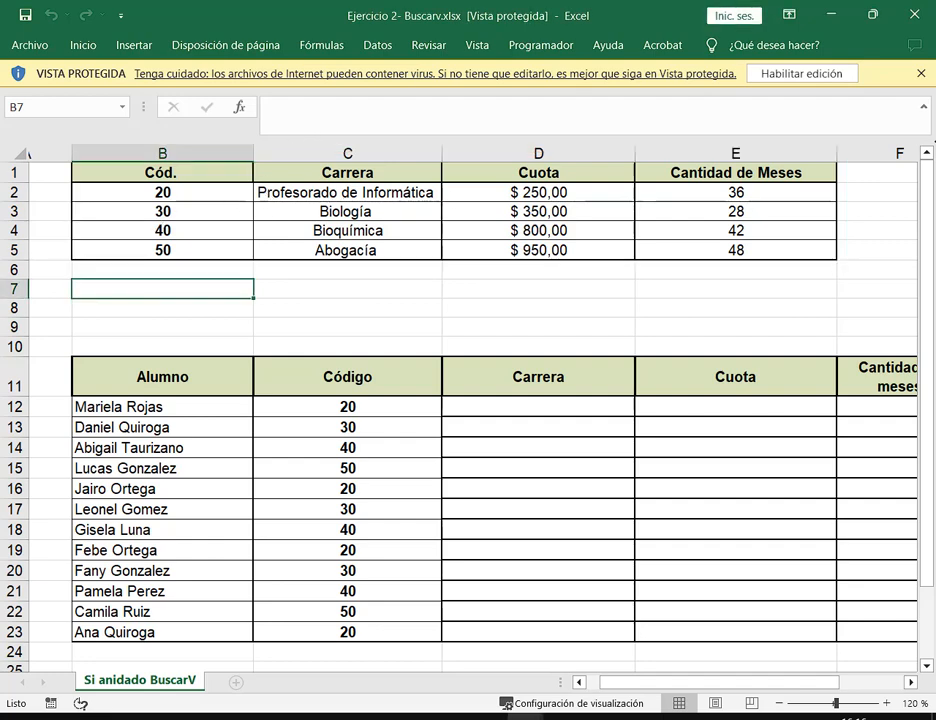
left_click(903, 19)
Step: Return to Notepad and highlight the valor_buscado and matriz_tabla arguments one after the other
left_click(562, 717)
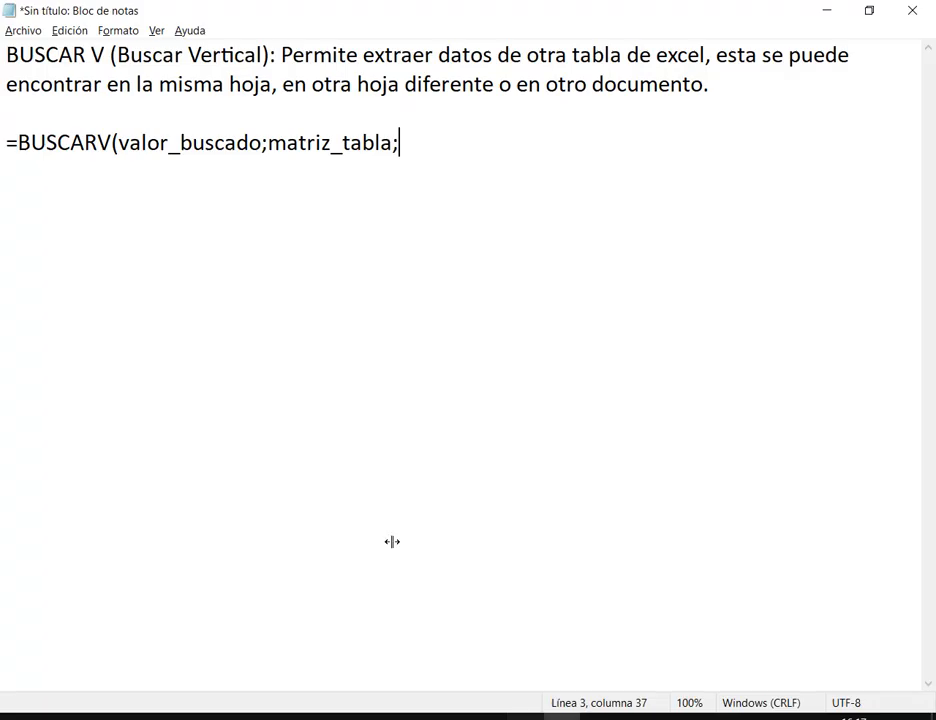
left_click_drag(117, 143, 258, 145)
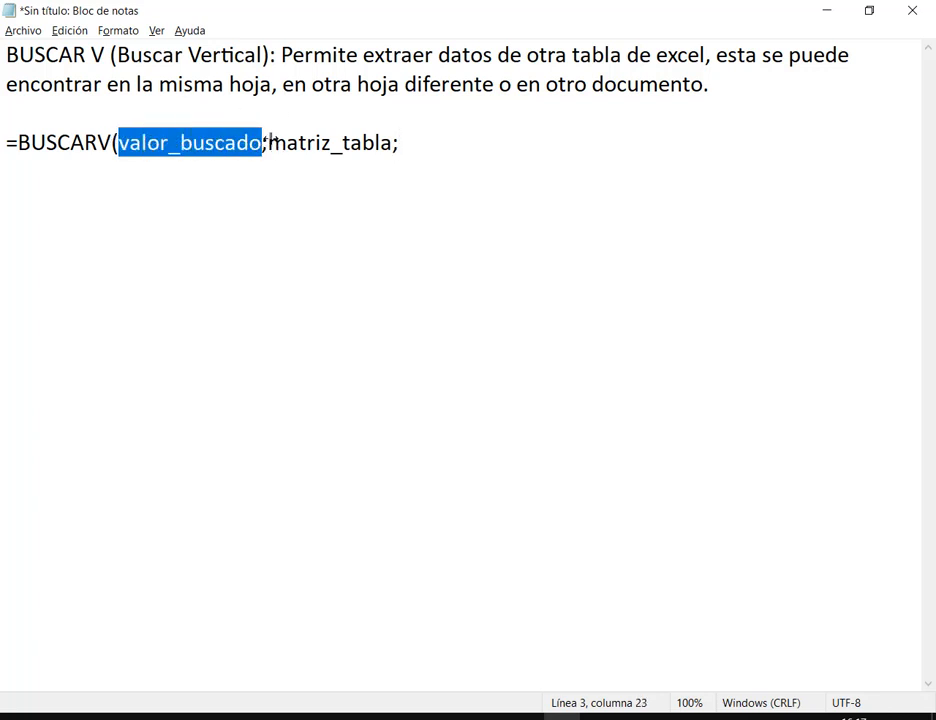
left_click_drag(269, 143, 399, 146)
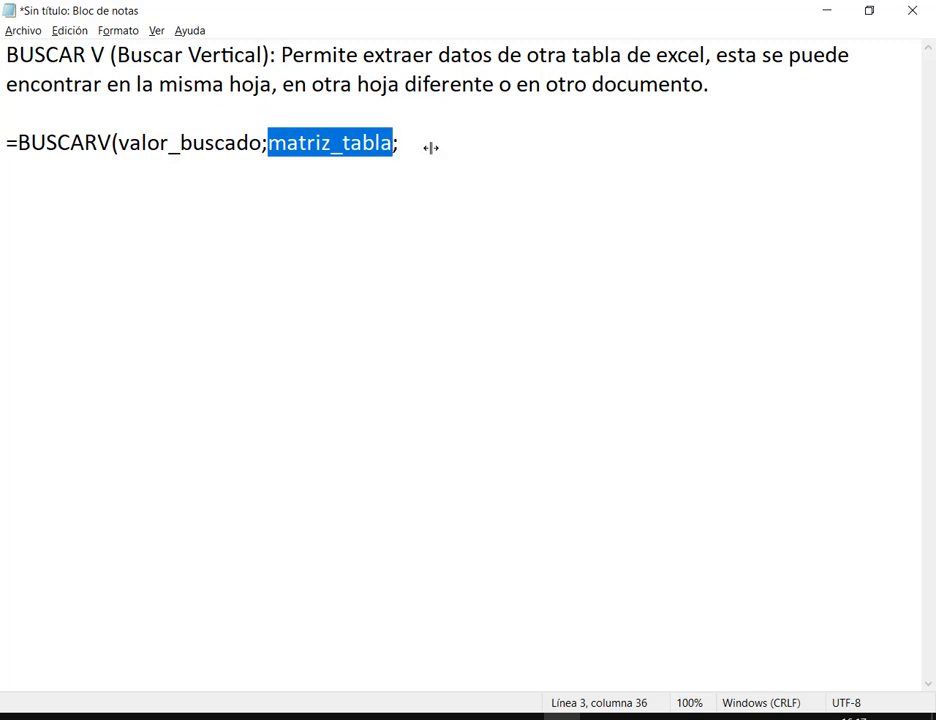
left_click(430, 147)
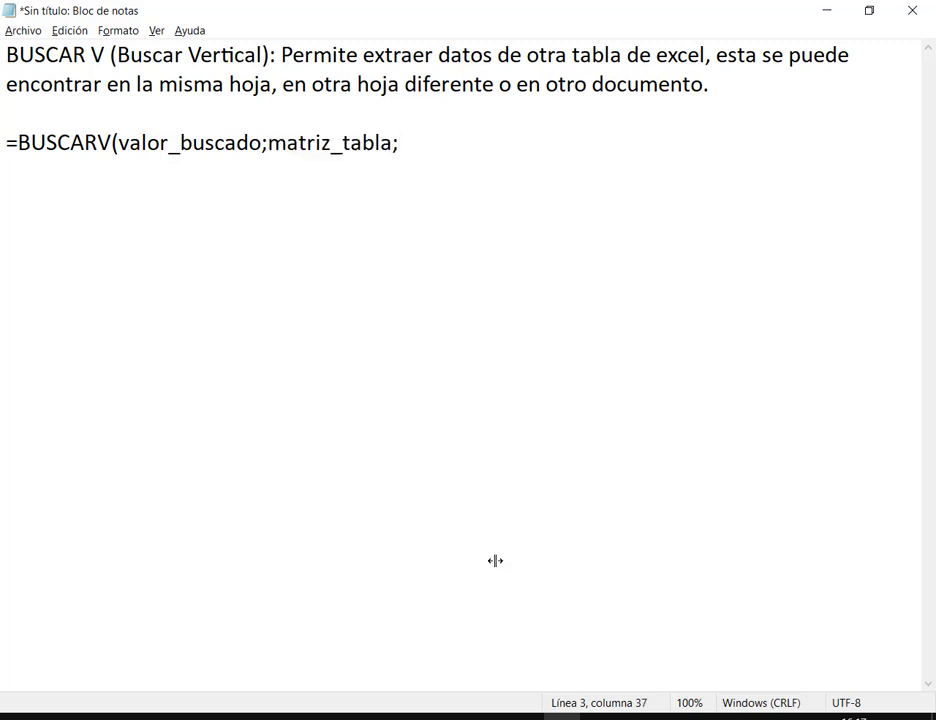
Step: Switch to Excel and start the formula =BUSCARV( in País cell D21 of the BUSQUEDA table
key("alt+Tab")
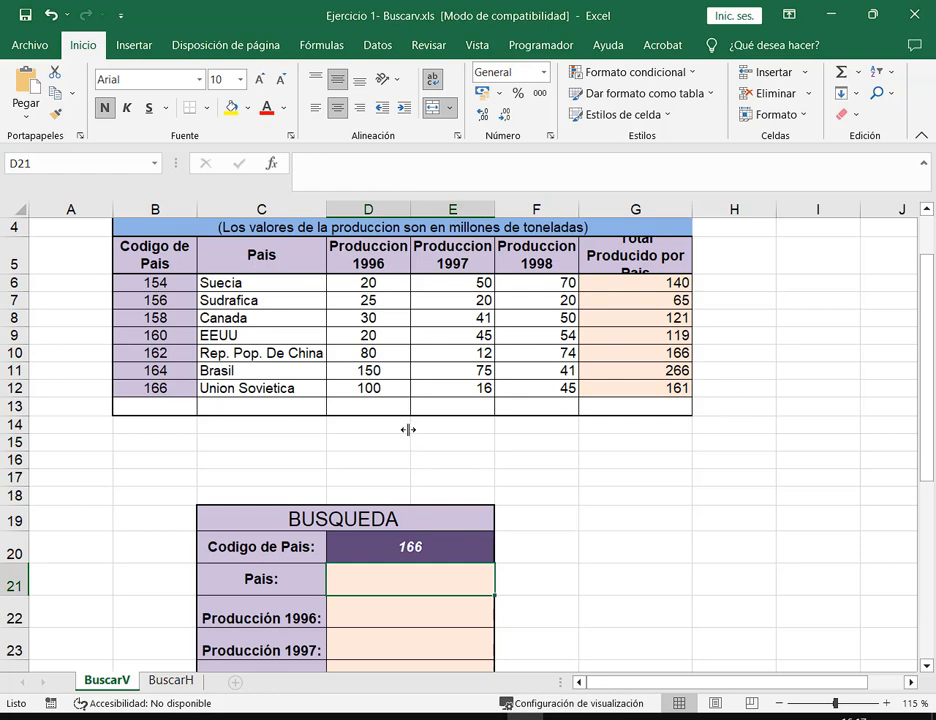
type("=bu")
key("BackSpace")
key("BackSpace")
type("UB")
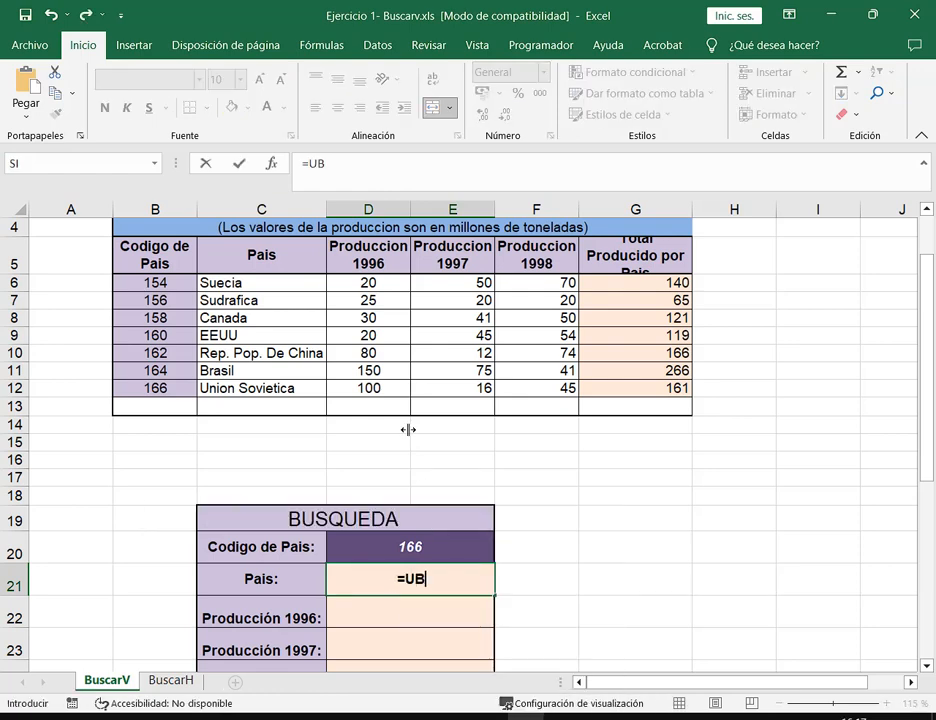
key("BackSpace")
key("BackSpace")
type("BUC")
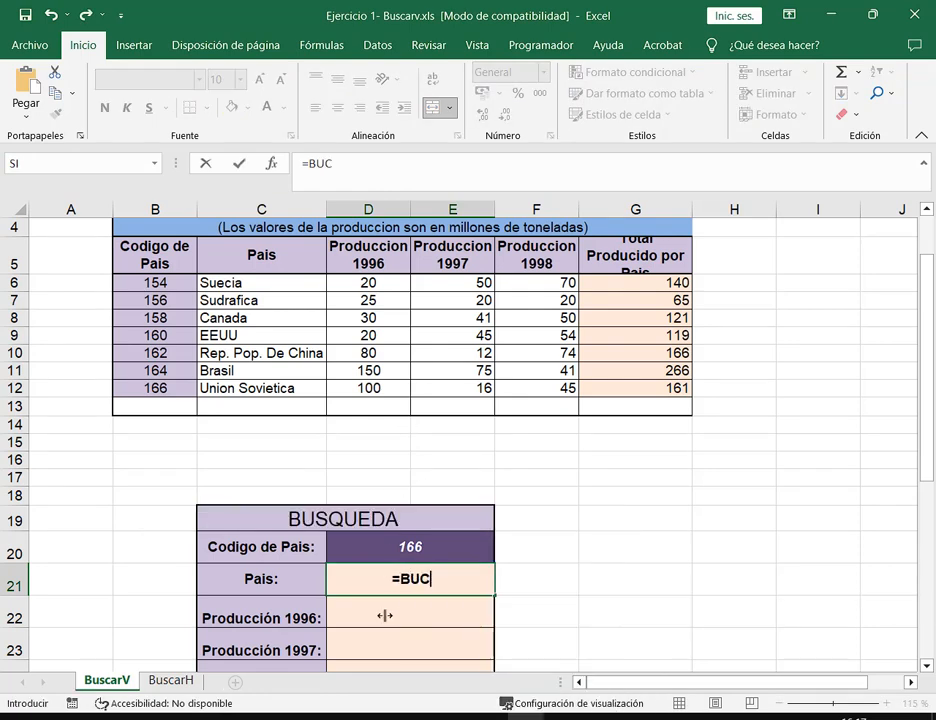
key("BackSpace")
type("S")
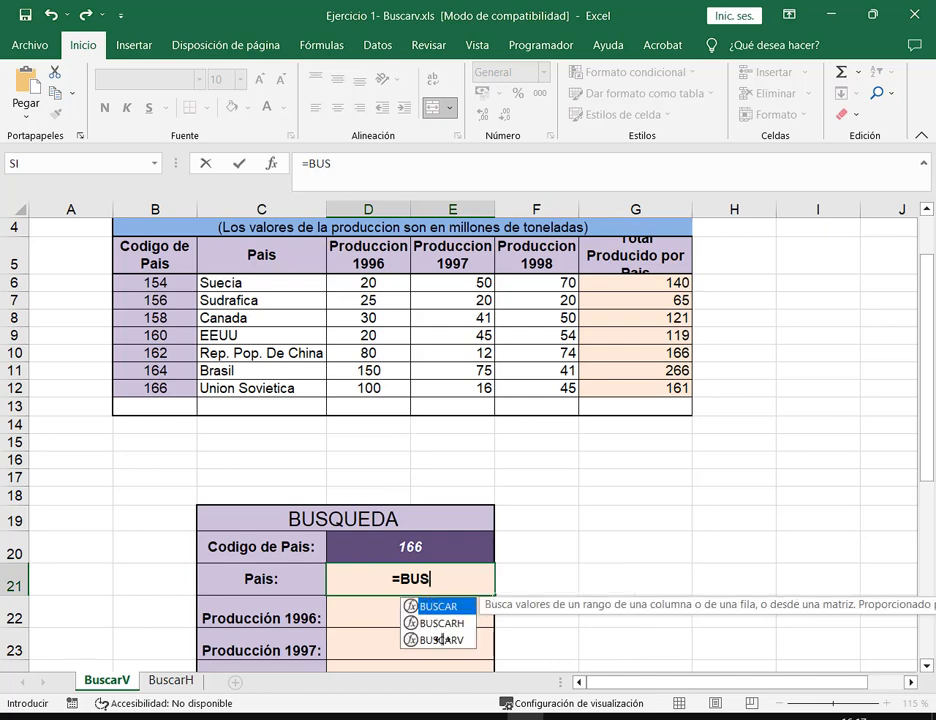
double_click(436, 640)
Step: Frame the indicador_columnas argument of the syntax hint in red and clear the frame
scroll(522, 440, "down", 2)
scroll(524, 447, "up", 1)
scroll(524, 447, "up", 1)
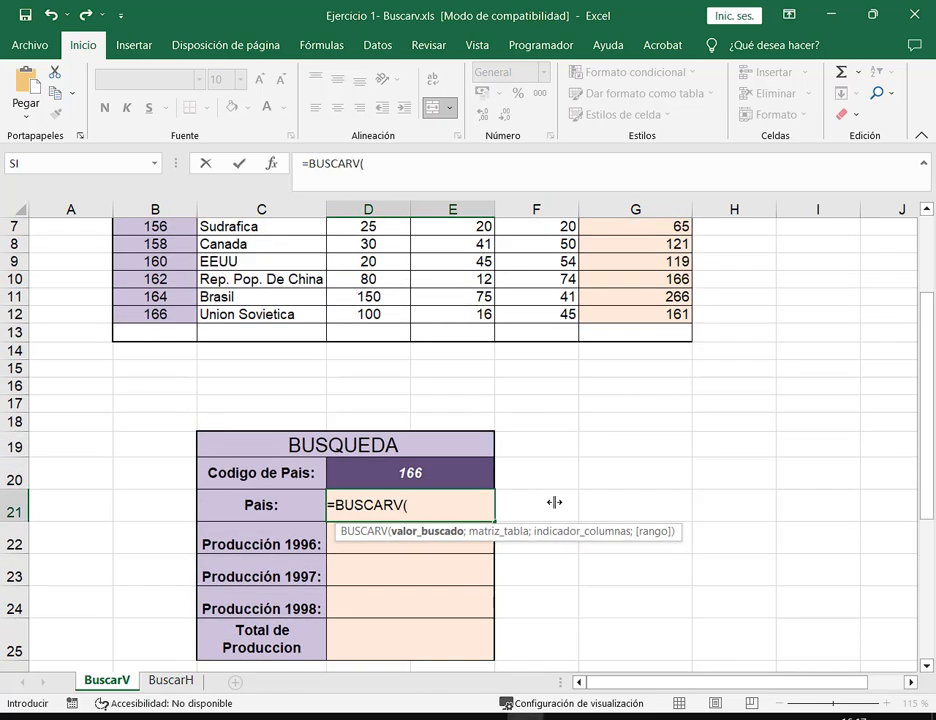
left_click_drag(531, 521, 630, 543)
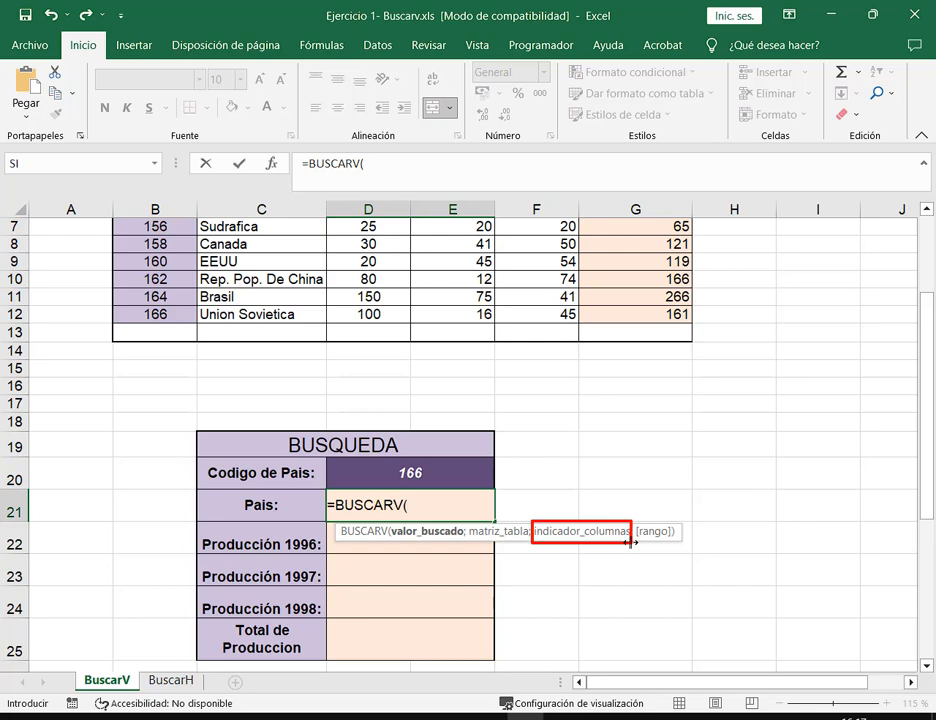
key("Escape")
Step: Switch to Notepad and append "indicador_columnas;" to the syntax note
left_click(526, 717)
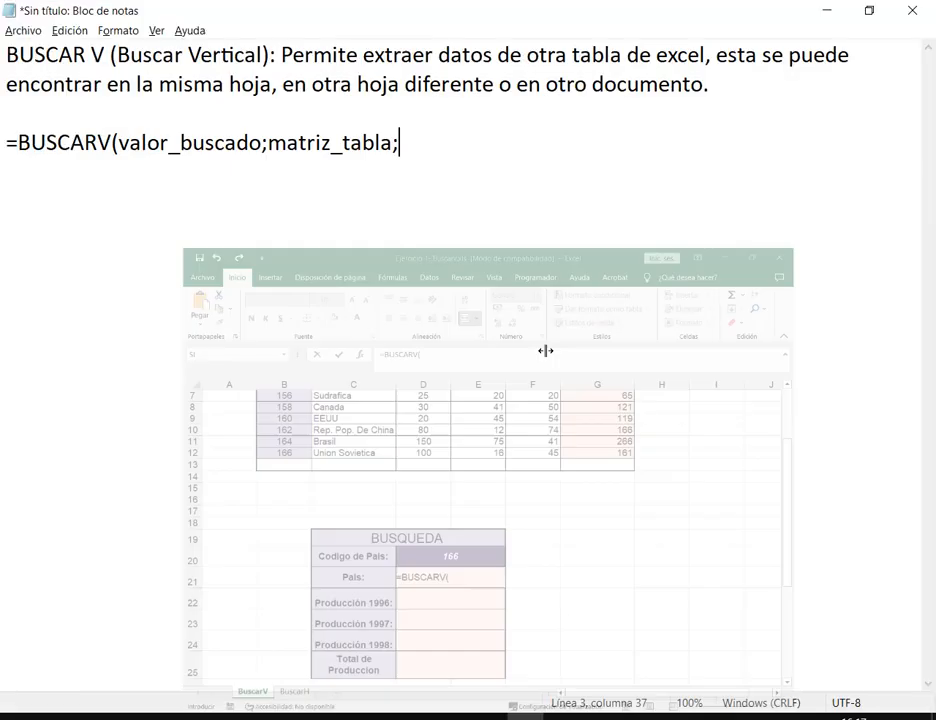
type("IND")
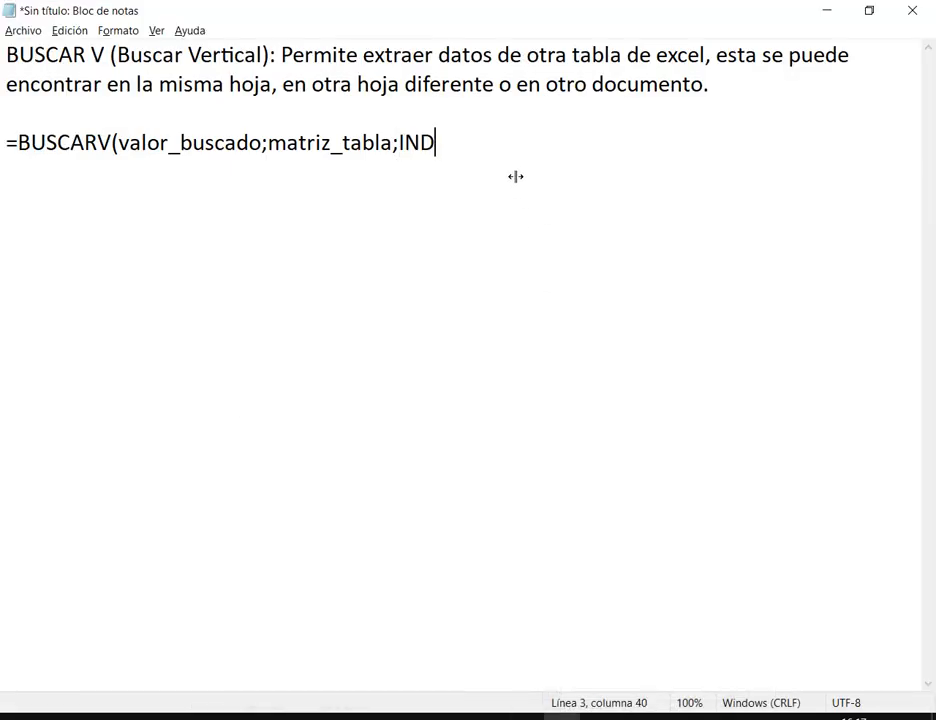
key("BackSpace")
key("BackSpace")
key("BackSpace")
type("indicad")
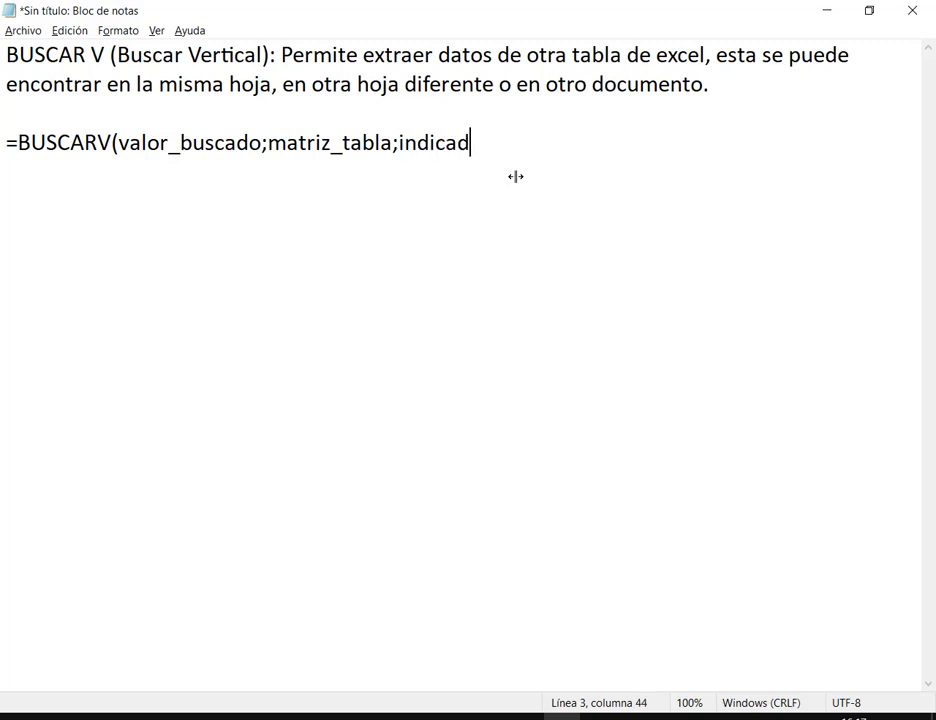
type("or_columnas;")
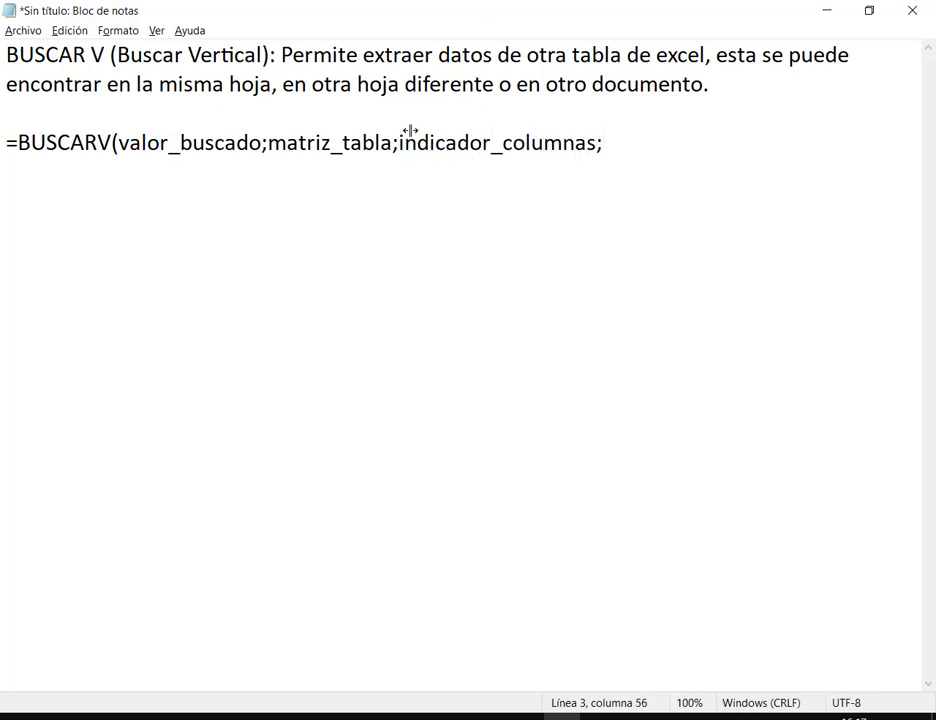
Step: Frame the indicador_columnas argument in red, switch to Excel and frame the table from its headings to the Union Sovietica row
left_click_drag(396, 131, 598, 164)
left_click(826, 12)
left_click(522, 717)
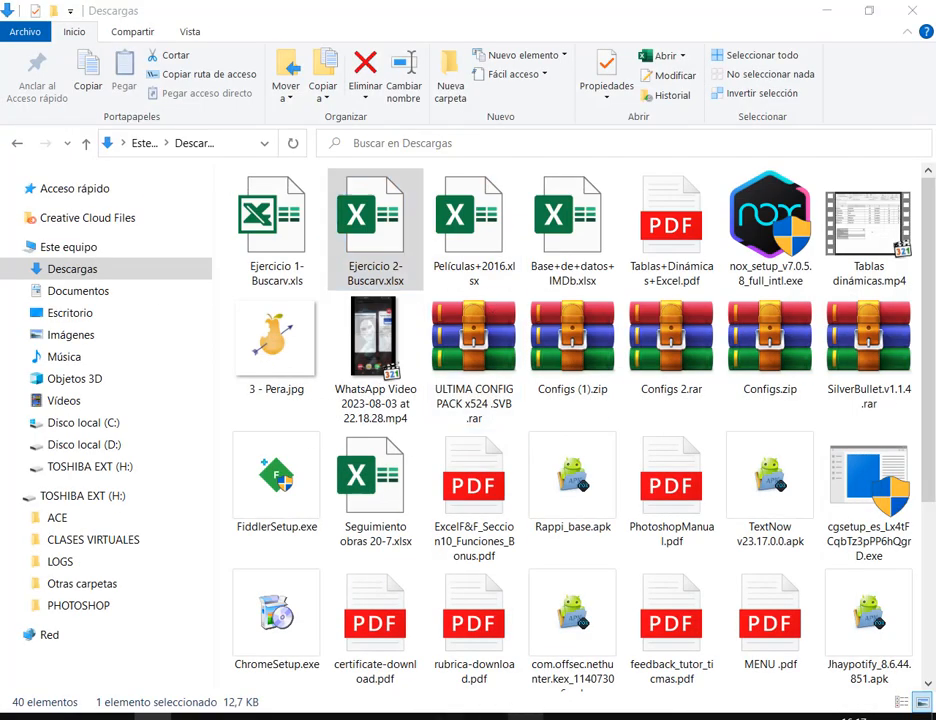
scroll(450, 453, "up", 3)
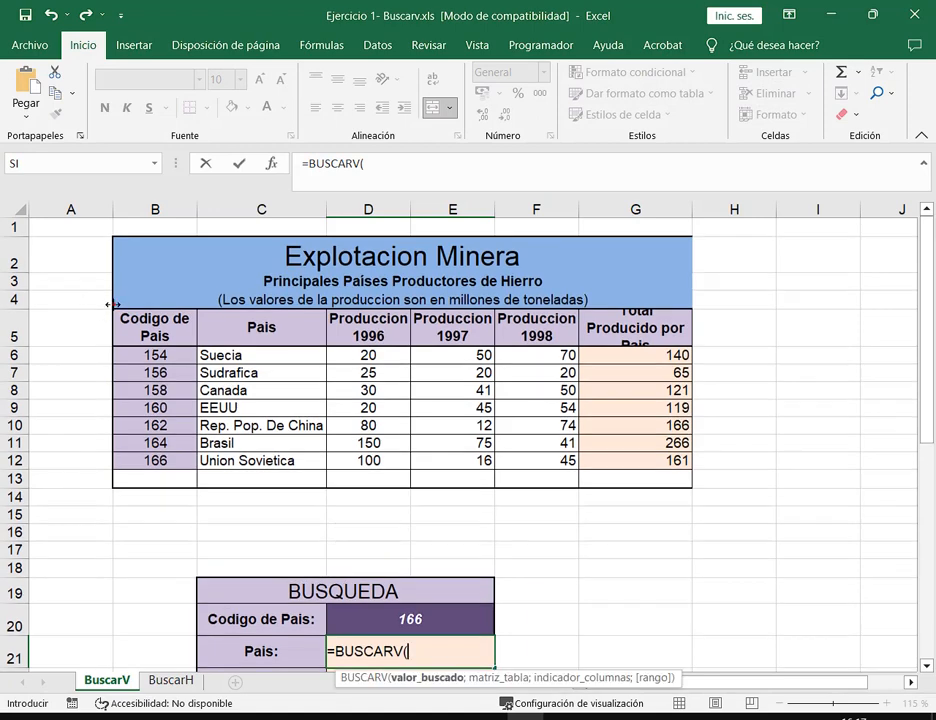
left_click_drag(113, 304, 695, 472)
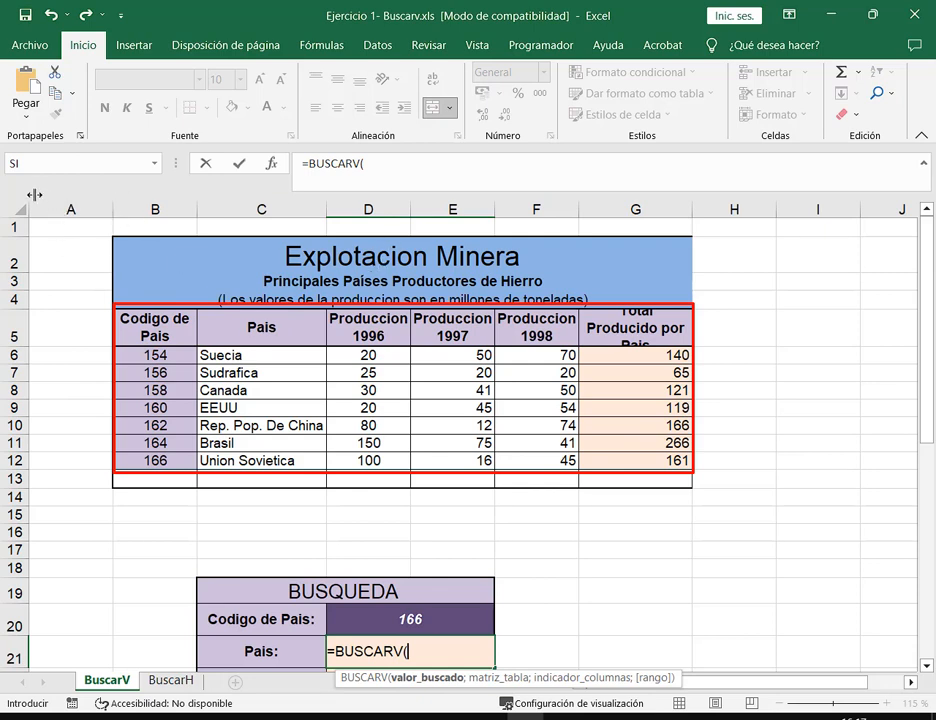
Step: Frame the sheet's column letters, remove that frame, mark the table's own columns instead, and cancel the unfinished formula in D21
mouse_move(35, 193)
left_mouse_down()
mouse_move(889, 236)
mouse_move(901, 219)
left_mouse_up()
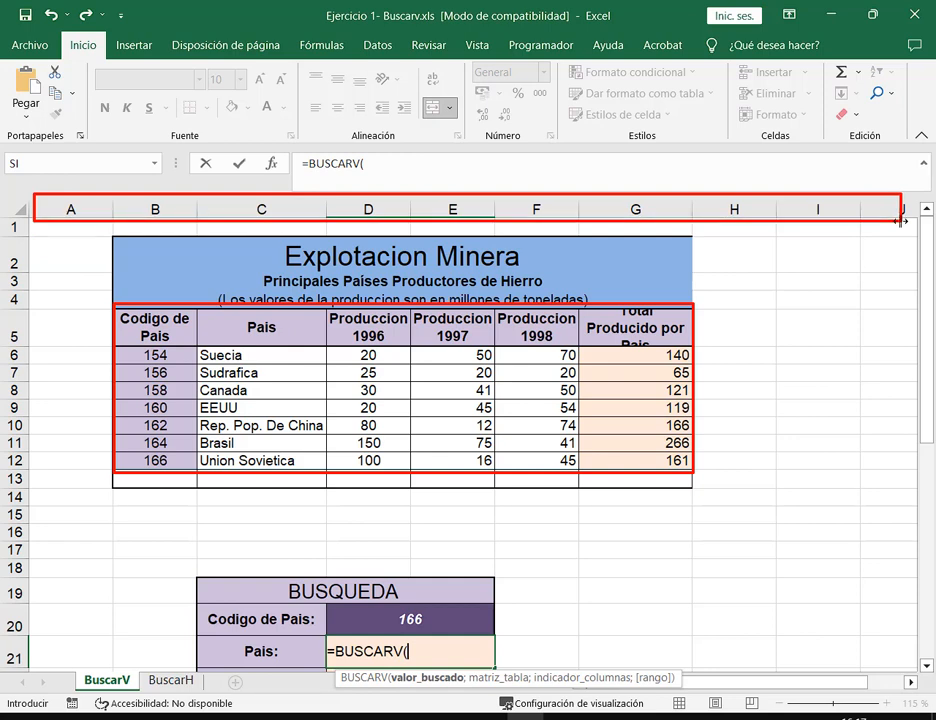
key("ctrl+z")
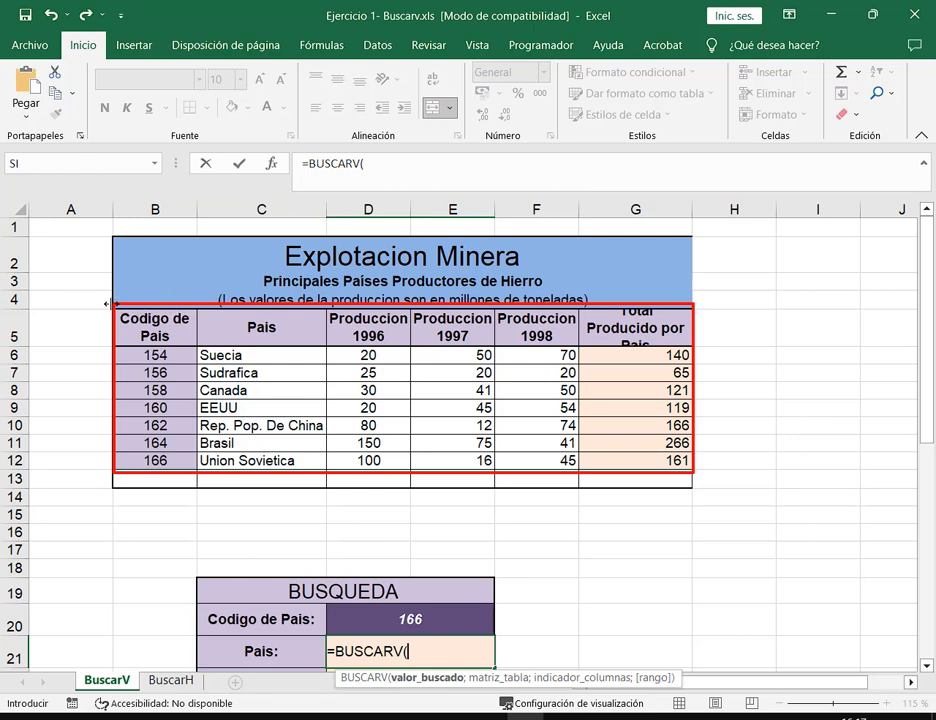
mouse_move(111, 304)
left_mouse_down()
mouse_move(681, 460)
mouse_move(694, 473)
left_mouse_up()
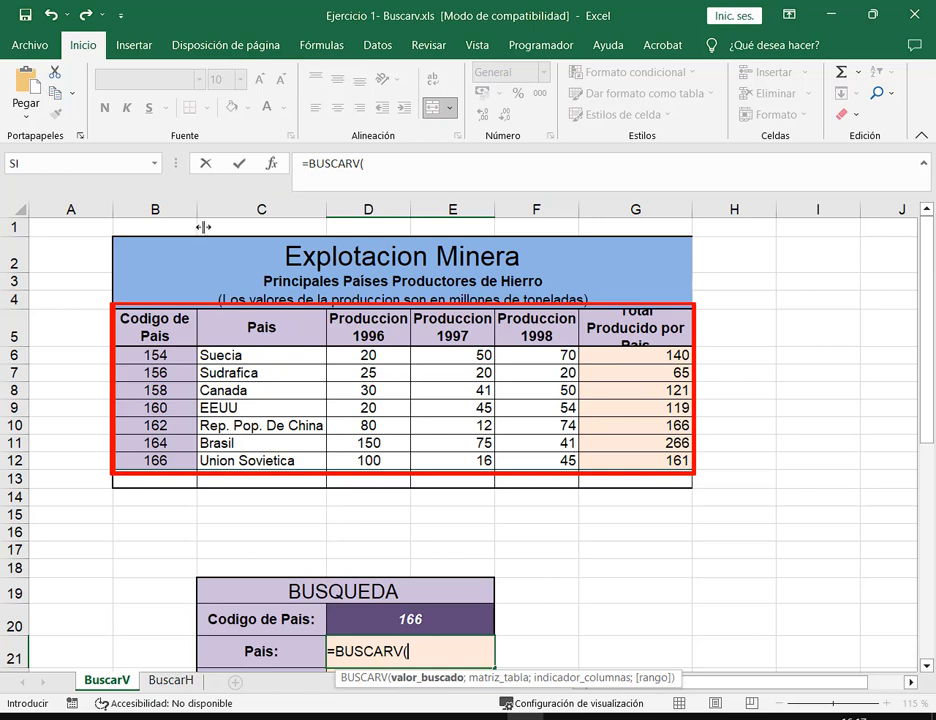
left_click_drag(193, 250, 162, 308)
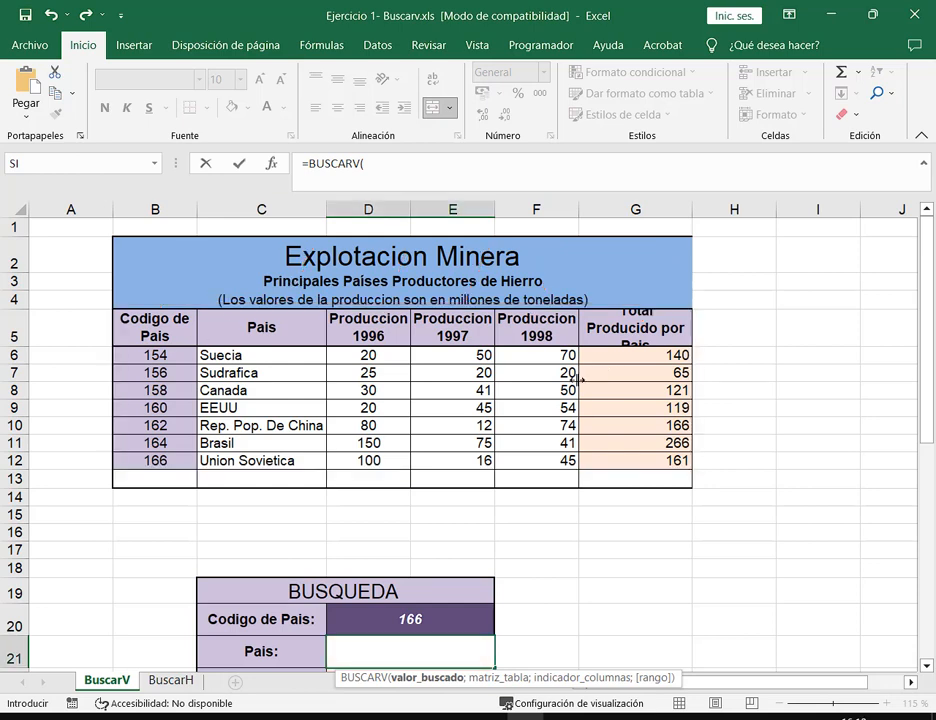
key("Escape")
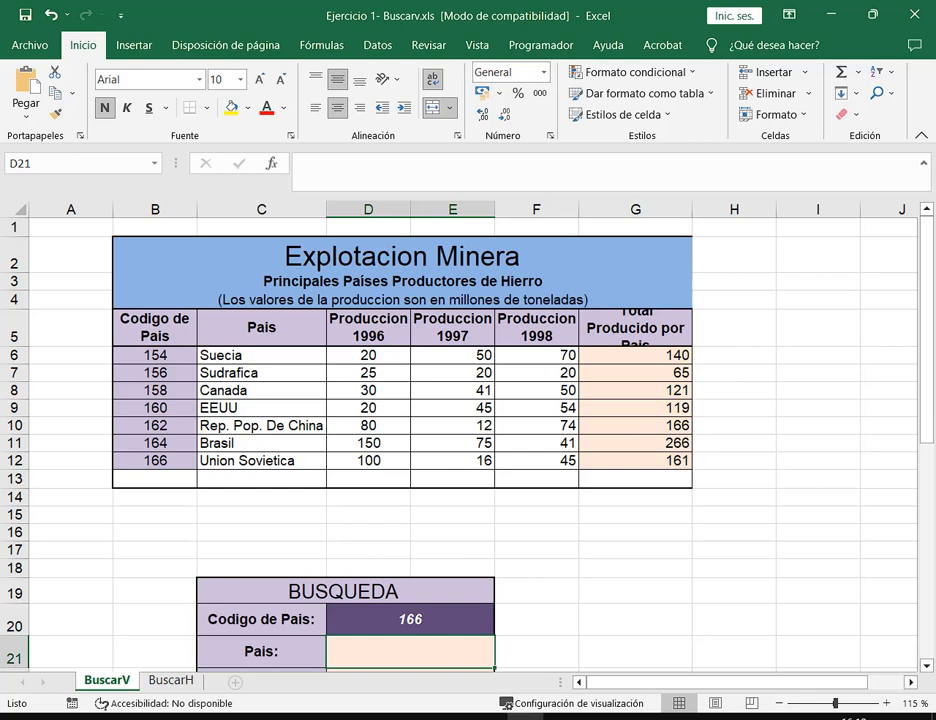
Step: Switch to Notepad and highlight the indicador_columnas argument in the syntax note
key("alt+Tab")
left_click_drag(400, 143, 598, 145)
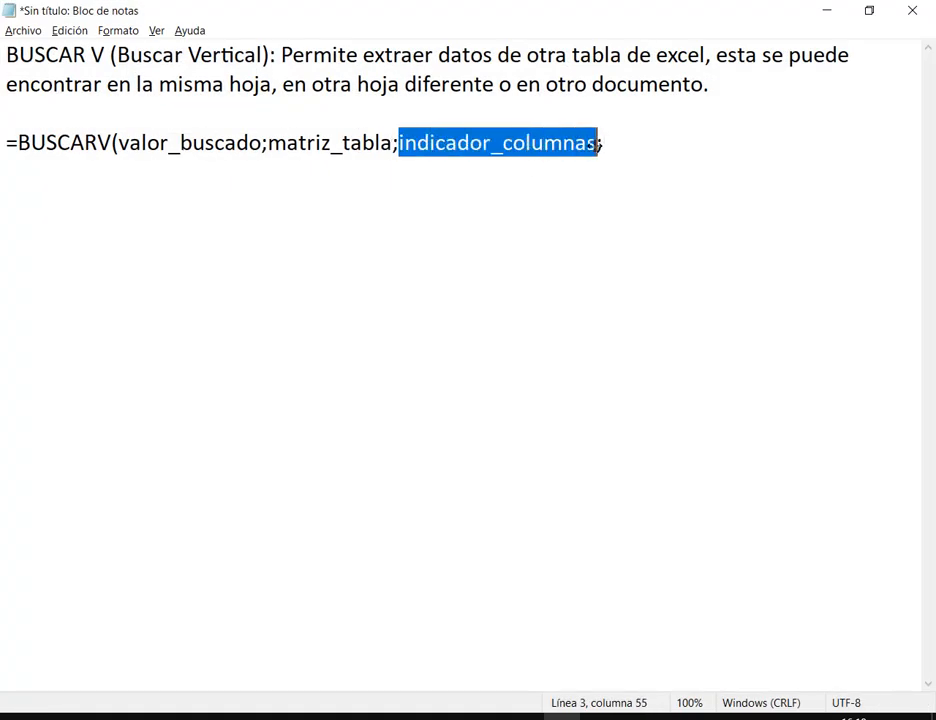
left_click(610, 149)
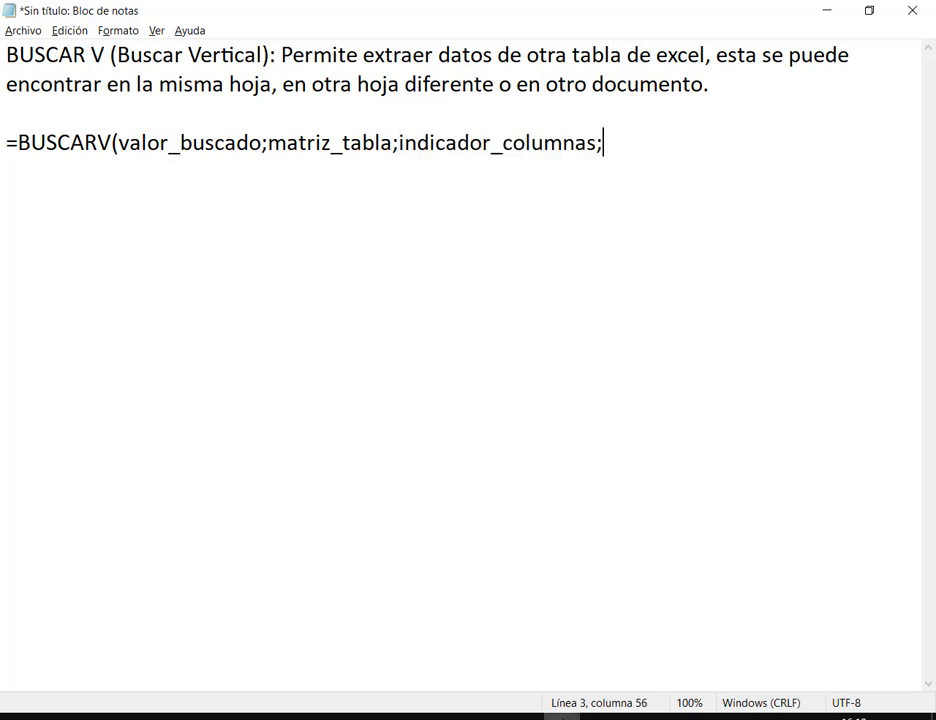
Step: Switch to Excel, restart the formula =BUSCARV( in País cell D21 and frame the [rango] argument of the syntax hint
left_click(526, 717)
scroll(620, 510, "down", 1)
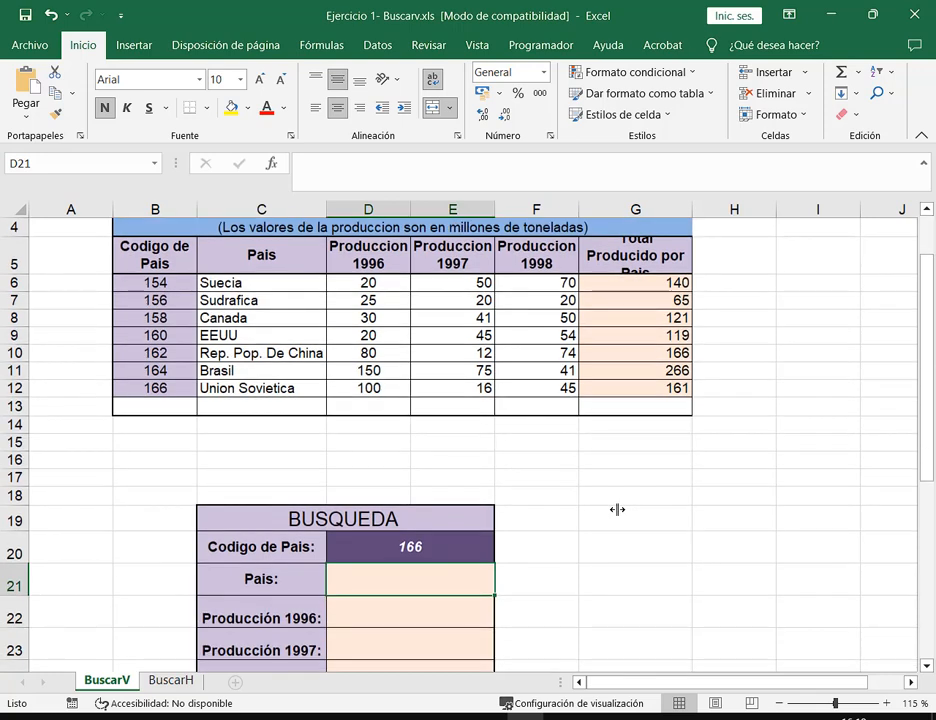
type("=bu")
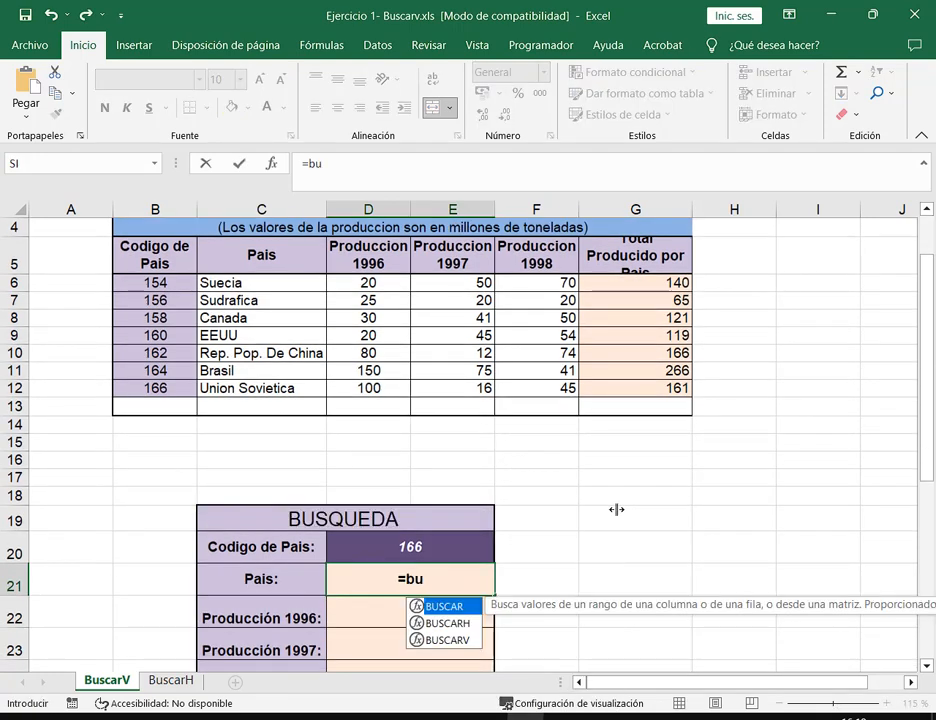
key("Down")
key("Down")
key("Tab")
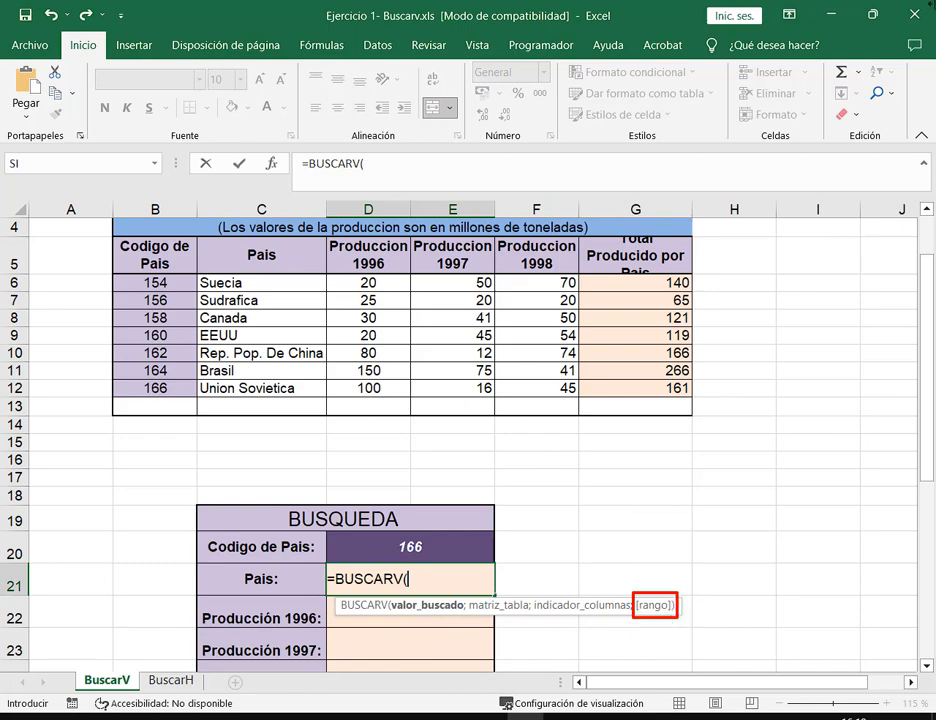
Step: Return to Notepad and complete the syntax note by appending "rango)" after indicador_columnas;
left_click(834, 12)
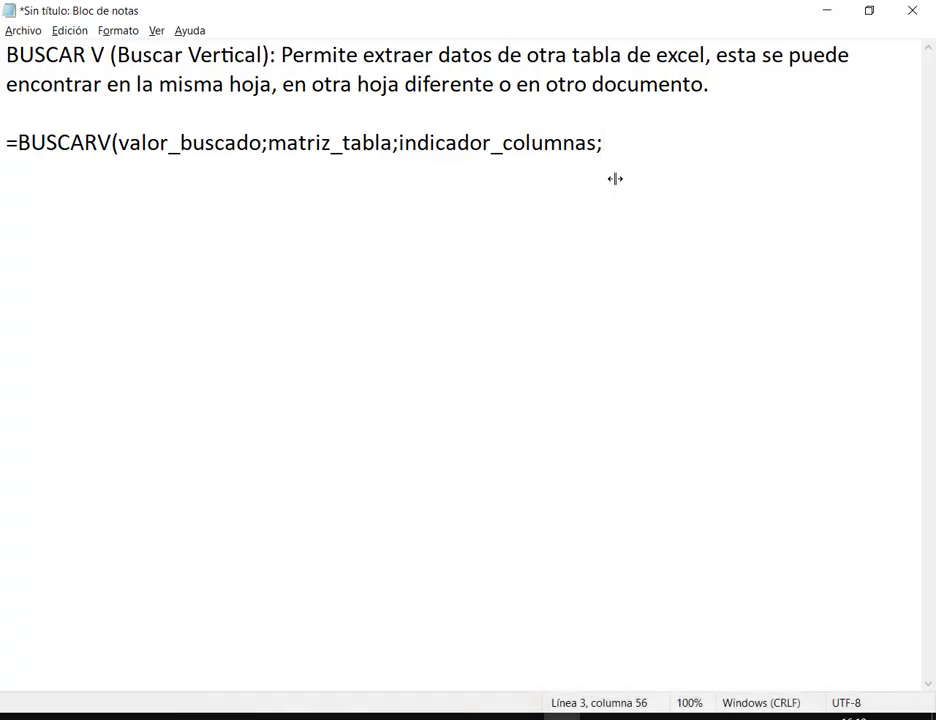
type("rango")
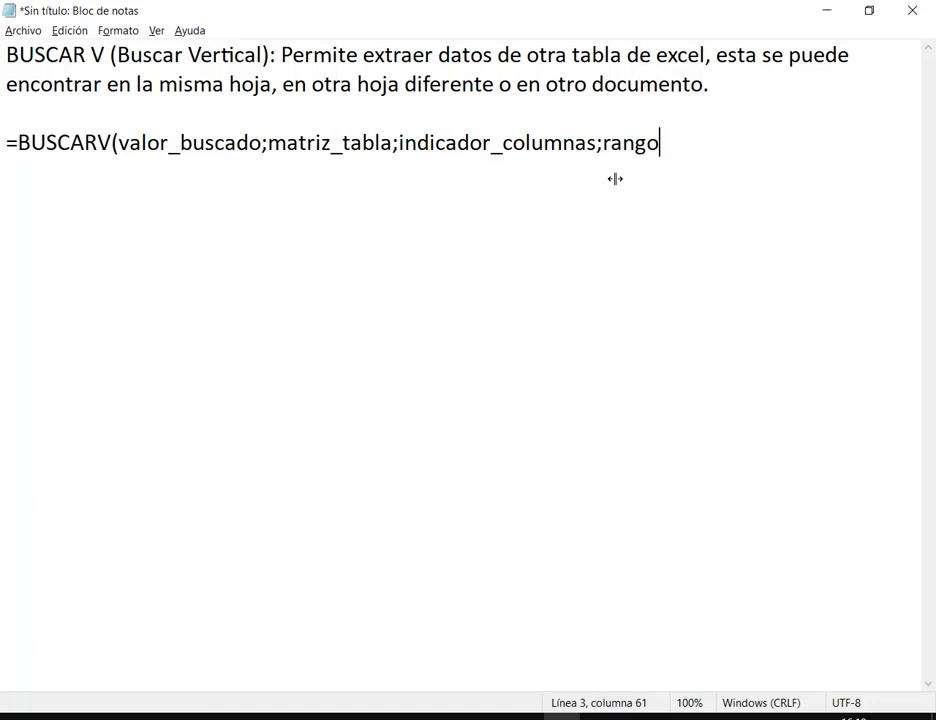
type(")")
key("Left")
Step: Frame the rango argument in red, clear the frame, and replace rango with 0
left_click_drag(600, 131, 661, 156)
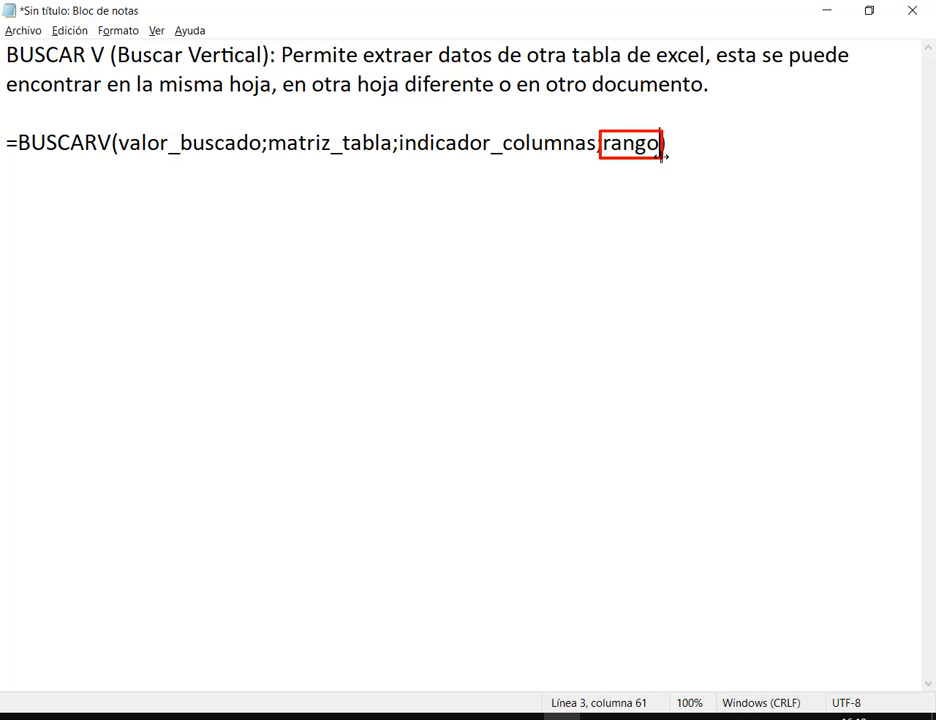
key("Escape")
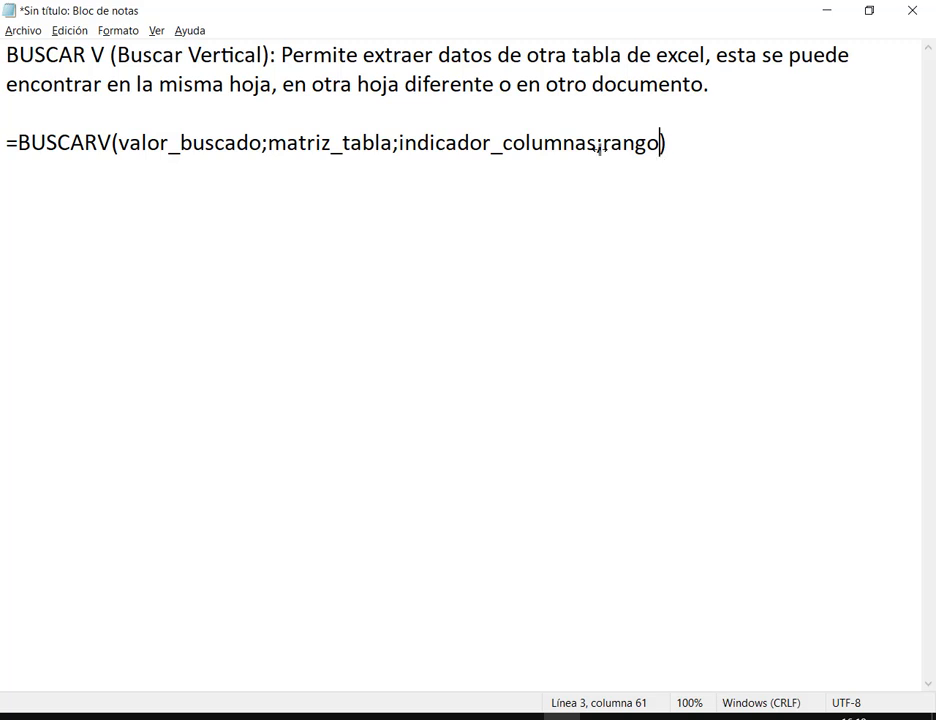
left_click_drag(602, 143, 657, 147)
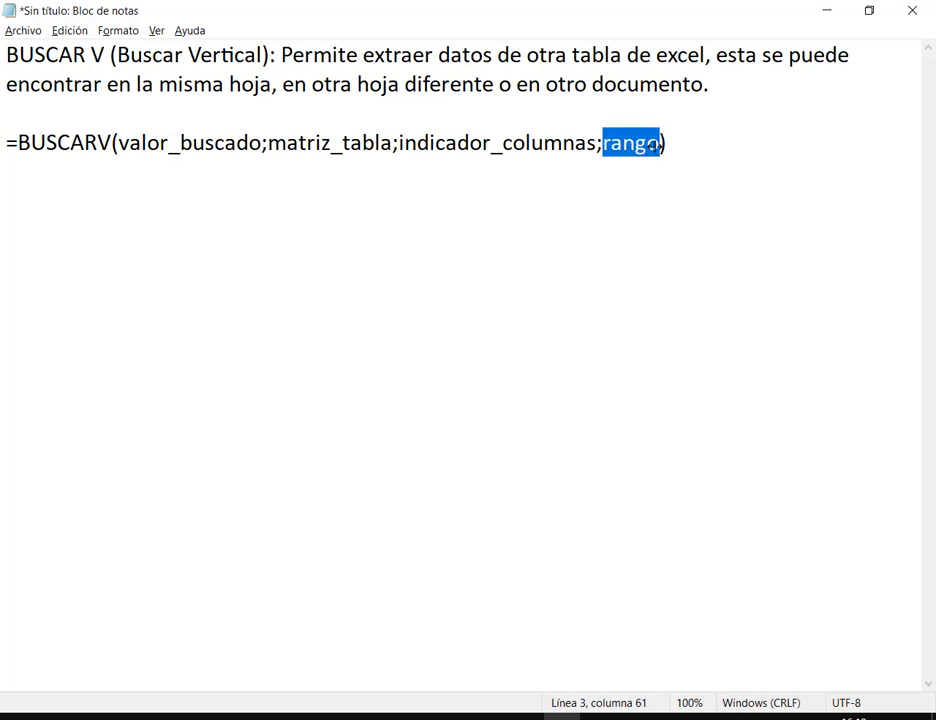
type("0")
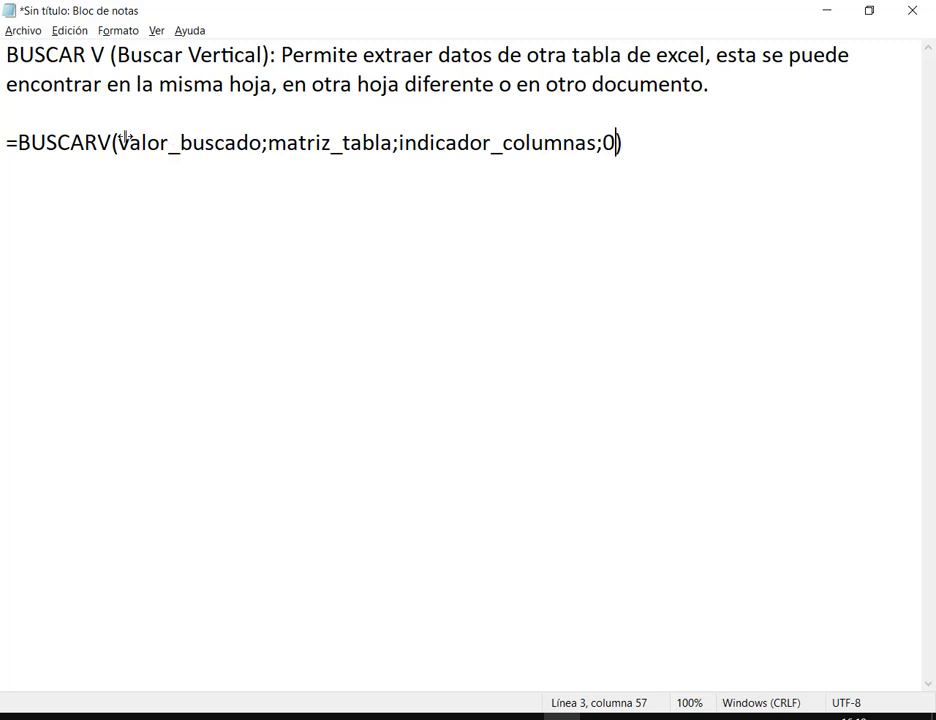
Step: Frame the valor_buscado argument in red, draw an arrow from it to the final 0, and clear the markings
mouse_move(116, 133)
left_mouse_down()
mouse_move(240, 162)
mouse_move(263, 157)
left_mouse_up()
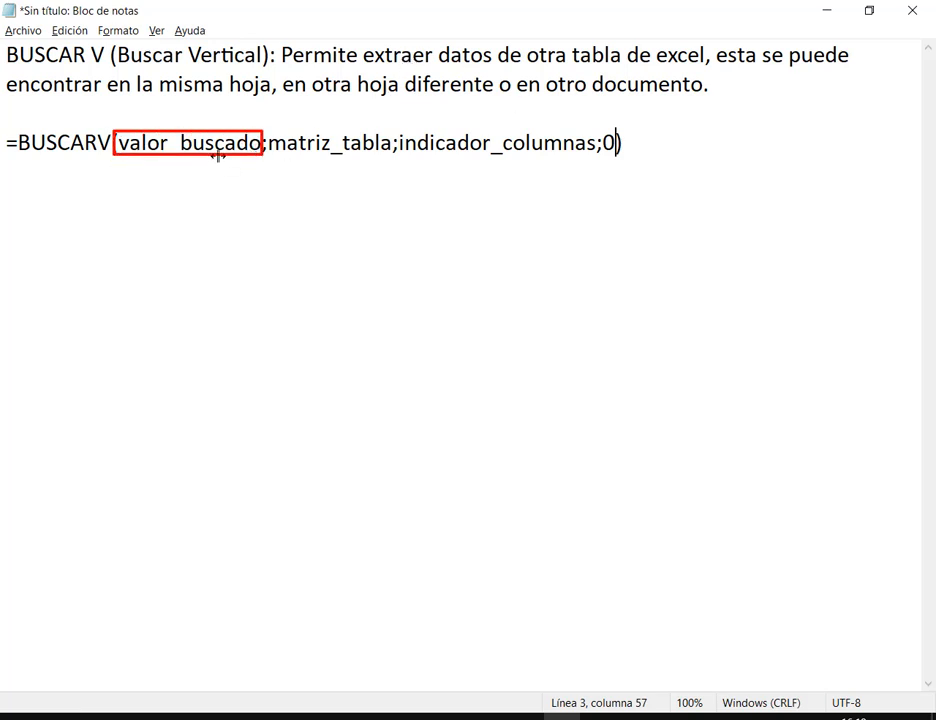
mouse_move(220, 156)
left_mouse_down()
mouse_move(507, 236)
mouse_move(634, 153)
mouse_move(620, 150)
mouse_move(618, 159)
mouse_move(636, 134)
left_mouse_up()
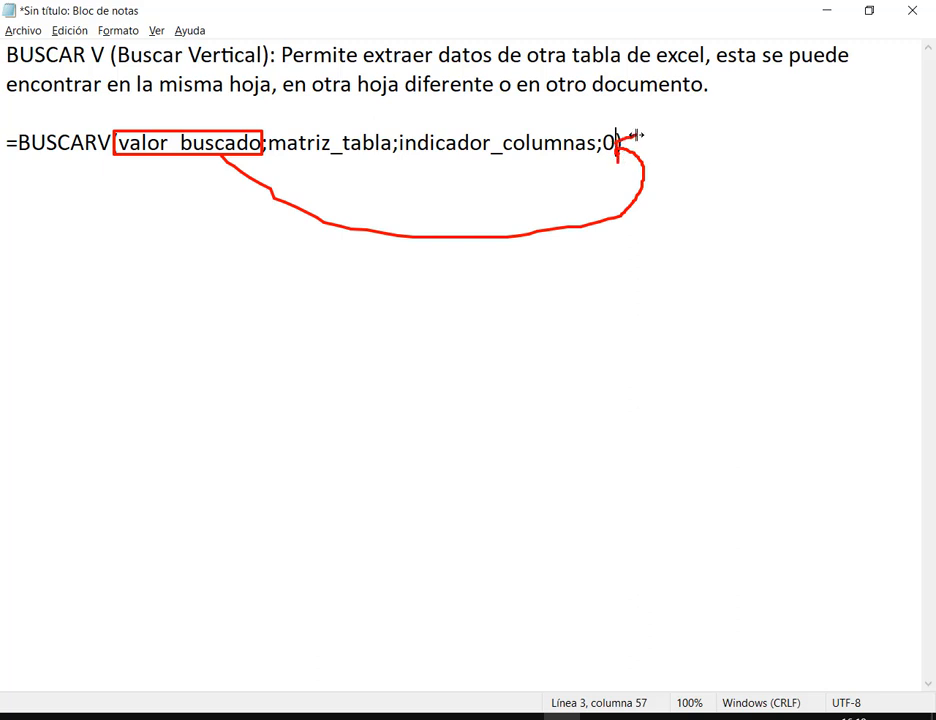
key("Escape")
left_click(695, 143)
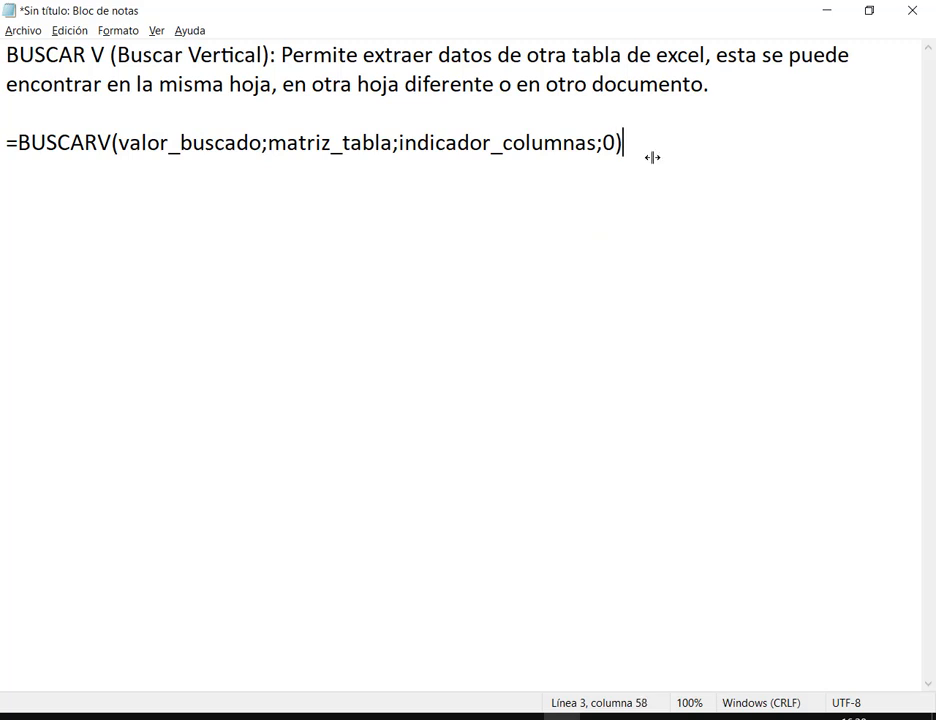
key("Return")
mouse_move(676, 168)
left_mouse_down()
mouse_move(6, 184)
mouse_move(21, 142)
mouse_move(685, 161)
left_mouse_up()
Step: Replace the valor_buscado argument in the syntax note with valor_referencia
left_click_drag(263, 143, 119, 143)
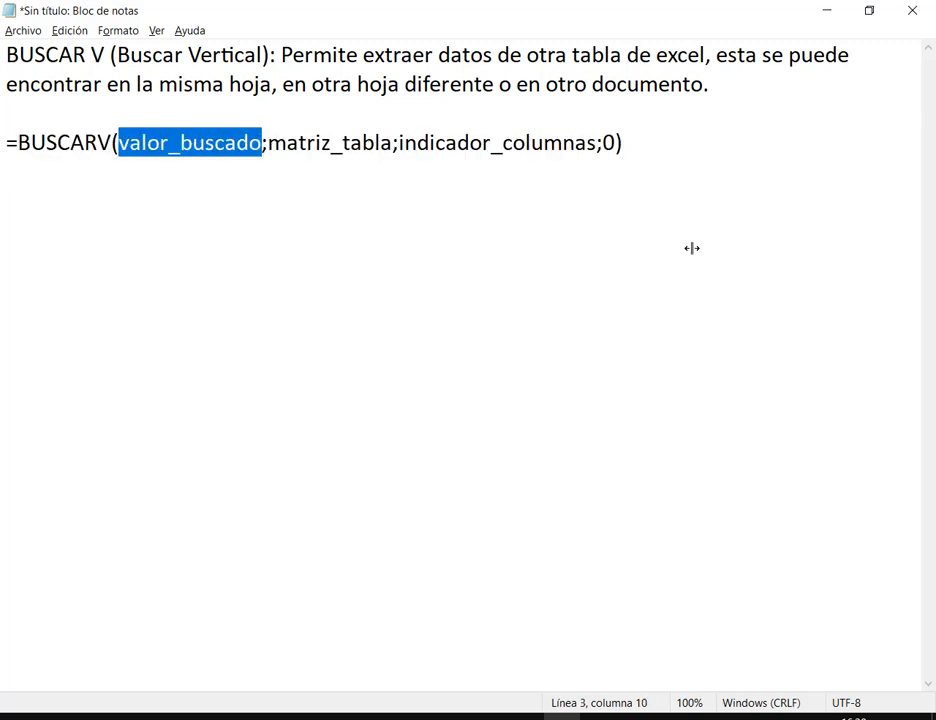
type("valor_refer")
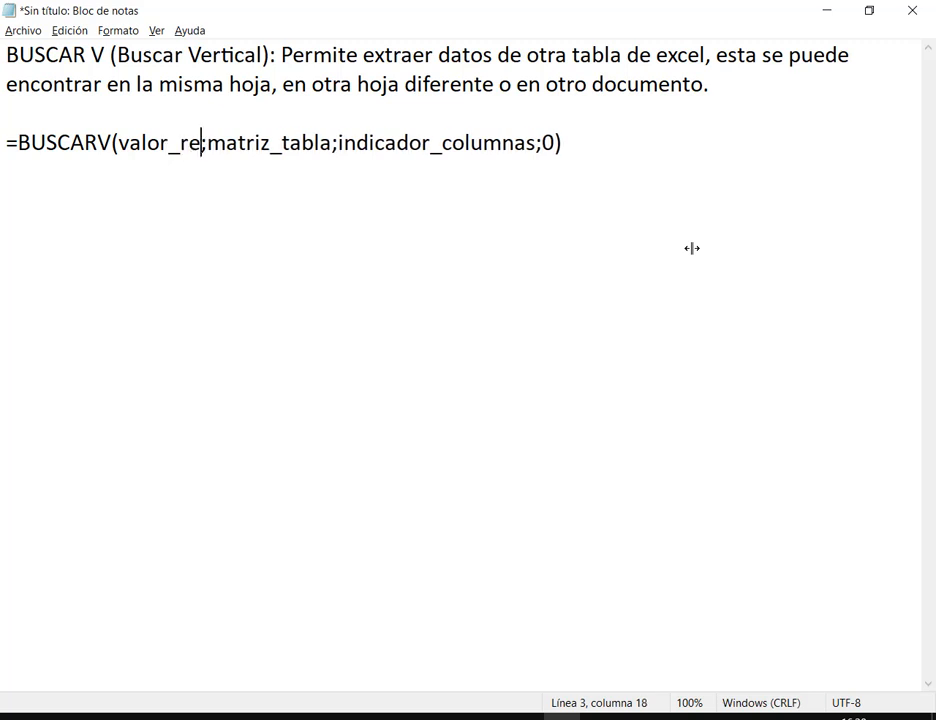
type("encia")
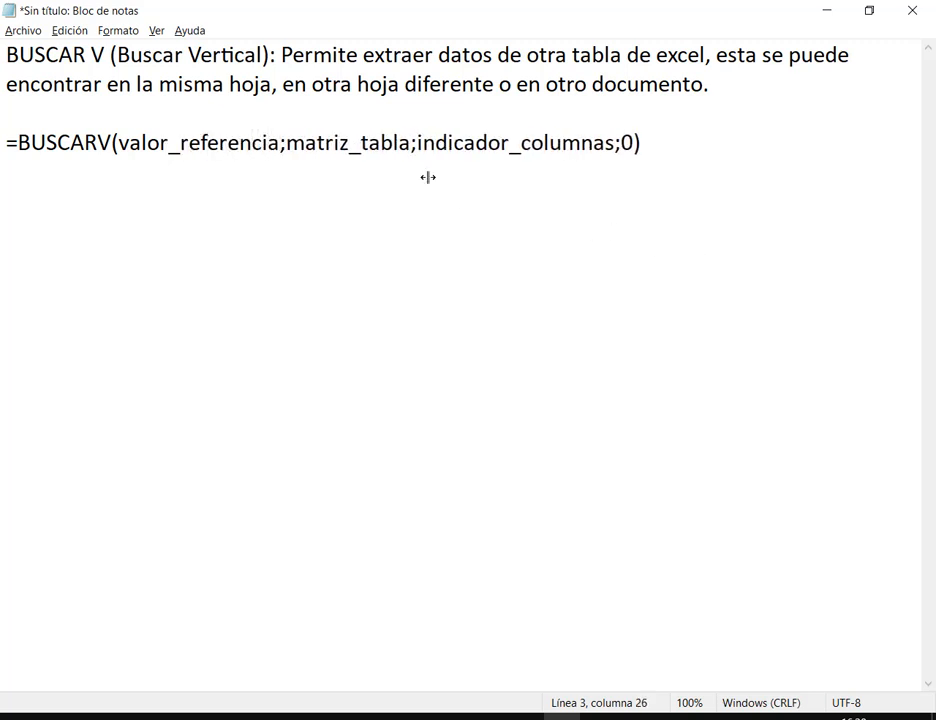
Step: Replace the matriz_tabla argument in the syntax note with tabla_completa
left_click_drag(286, 143, 410, 143)
type("tabla")
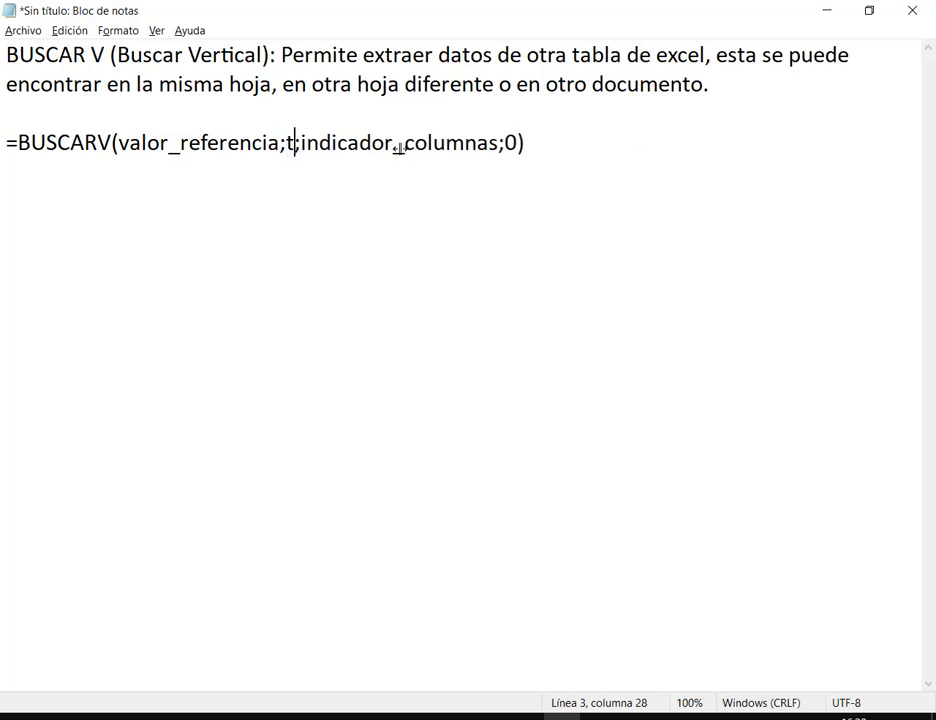
type(":c")
key("BackSpace")
key("BackSpace")
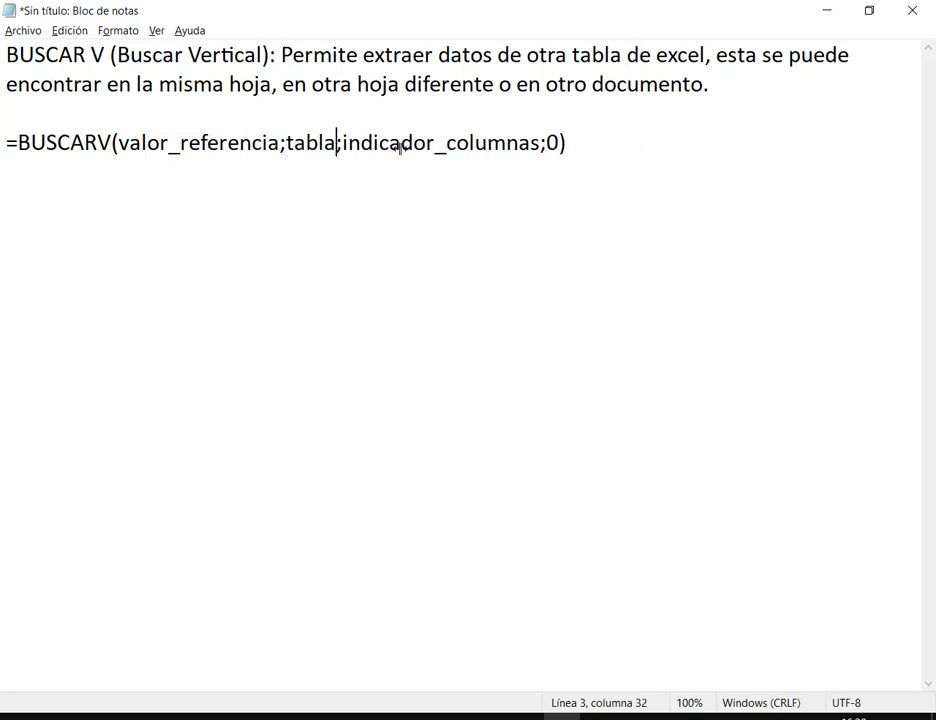
type("_completa")
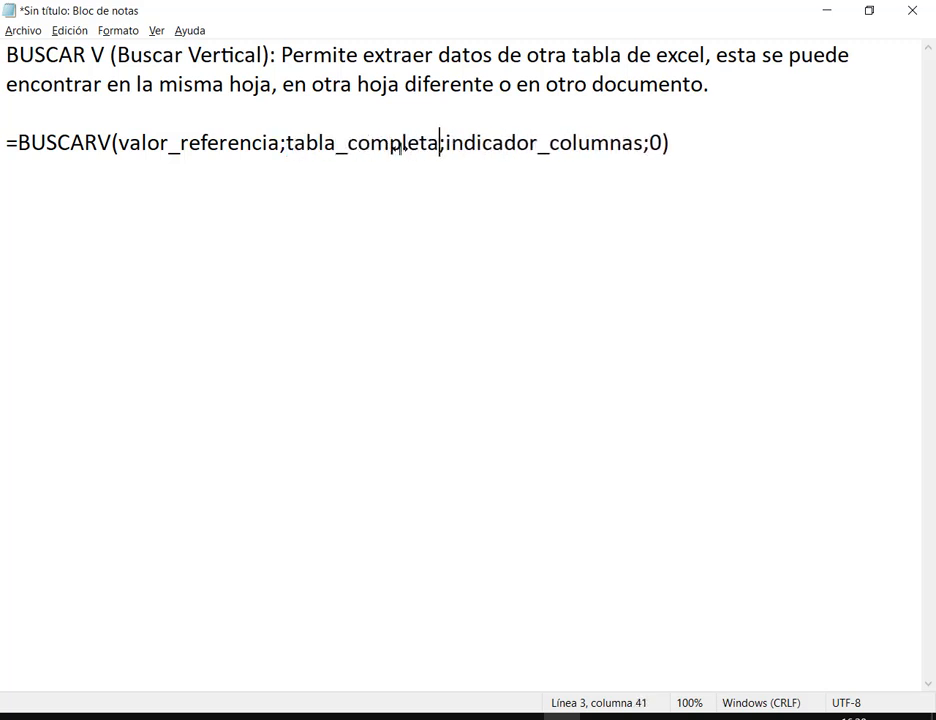
Step: Replace the indicador_columnas argument in the syntax note with numero_columna
left_click_drag(444, 143, 645, 148)
type("b")
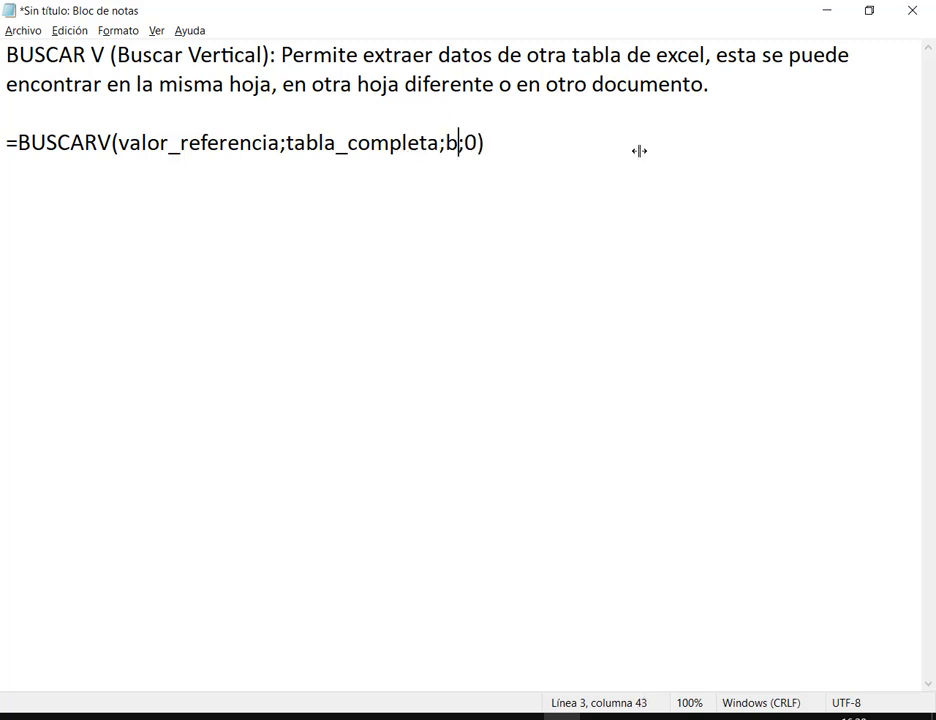
type("y")
key("BackSpace")
key("BackSpace")
type("nuermo")
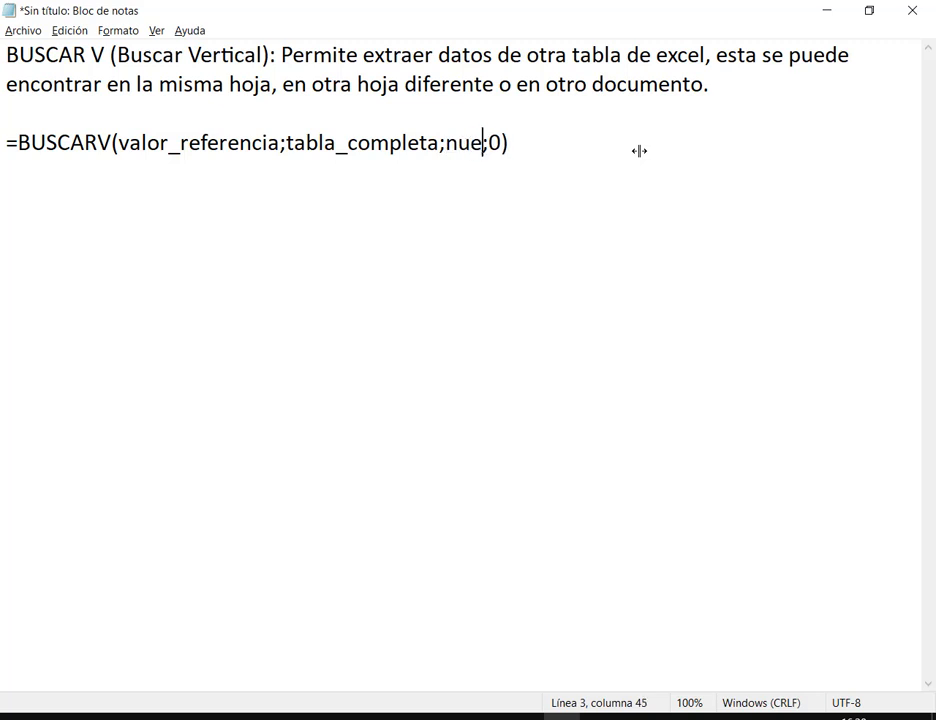
key("BackSpace")
key("BackSpace")
key("BackSpace")
key("BackSpace")
type("mero")
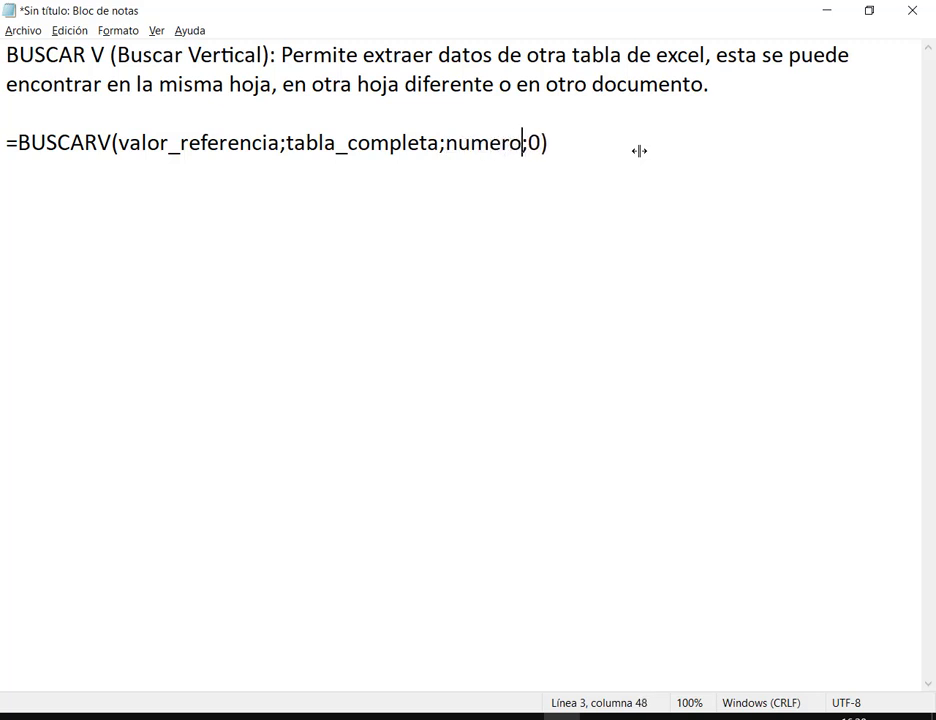
key("BackSpace")
type("_columna")
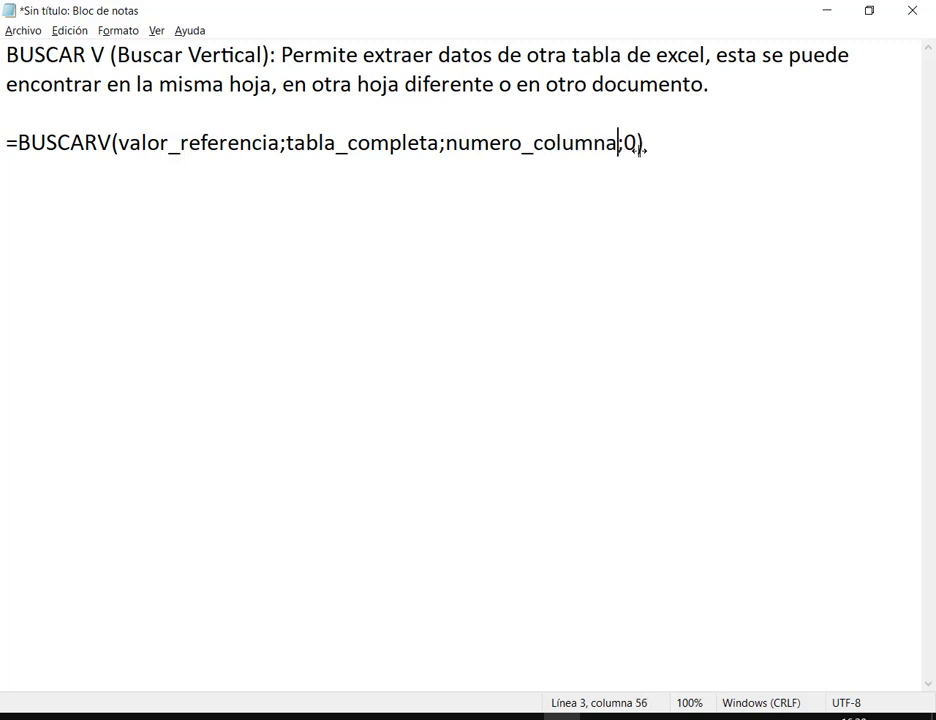
Step: Try valor_exacto in place of the final 0 argument, and restore the 0
left_click(631, 144)
key("shift+Left")
type("valor_ex")
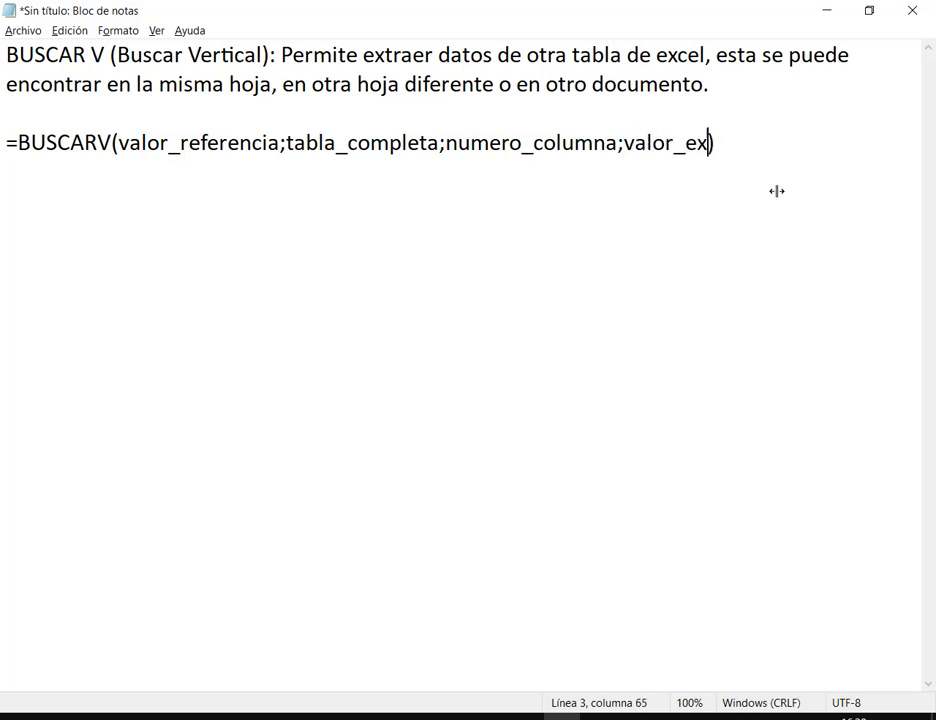
type("acto")
key("BackSpace")
key("BackSpace")
key("BackSpace")
key("BackSpace")
key("BackSpace")
key("BackSpace")
key("BackSpace")
key("BackSpace")
key("BackSpace")
key("BackSpace")
key("BackSpace")
key("BackSpace")
type("0")
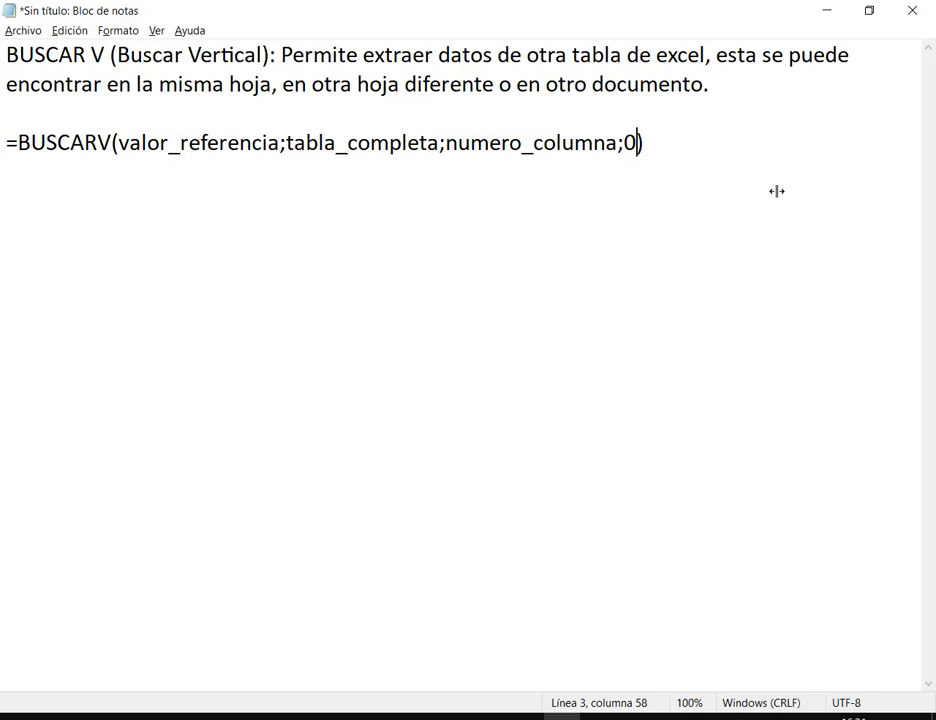
Step: Switch to the Ejercicio 1- Buscarv.xls workbook in Excel, discard the unfinished formula in D21 and set that cell's font size to 12
left_click(826, 10)
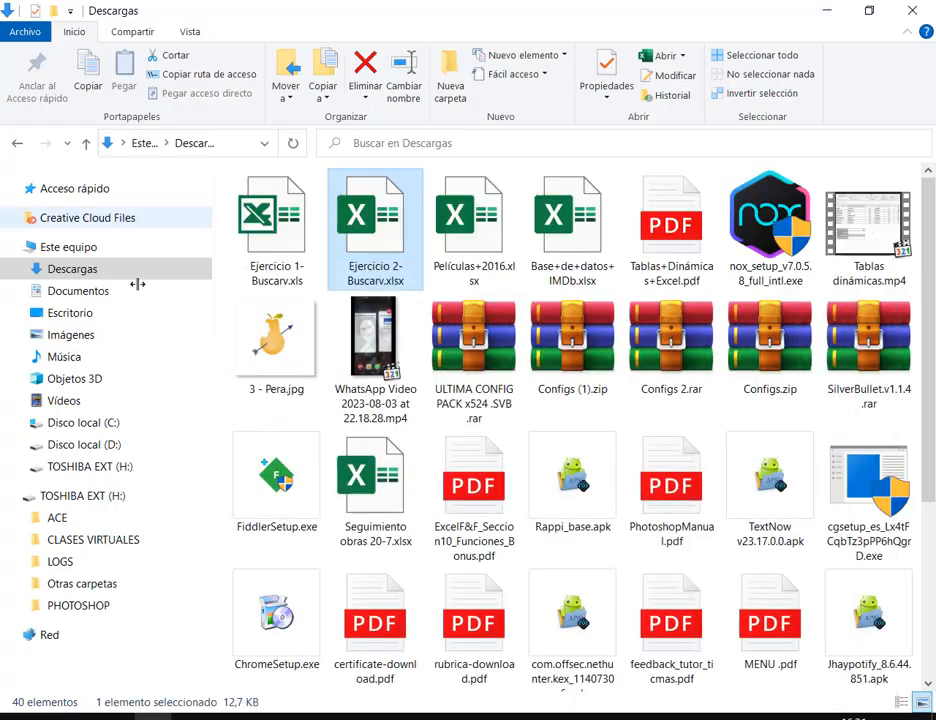
left_click(527, 717)
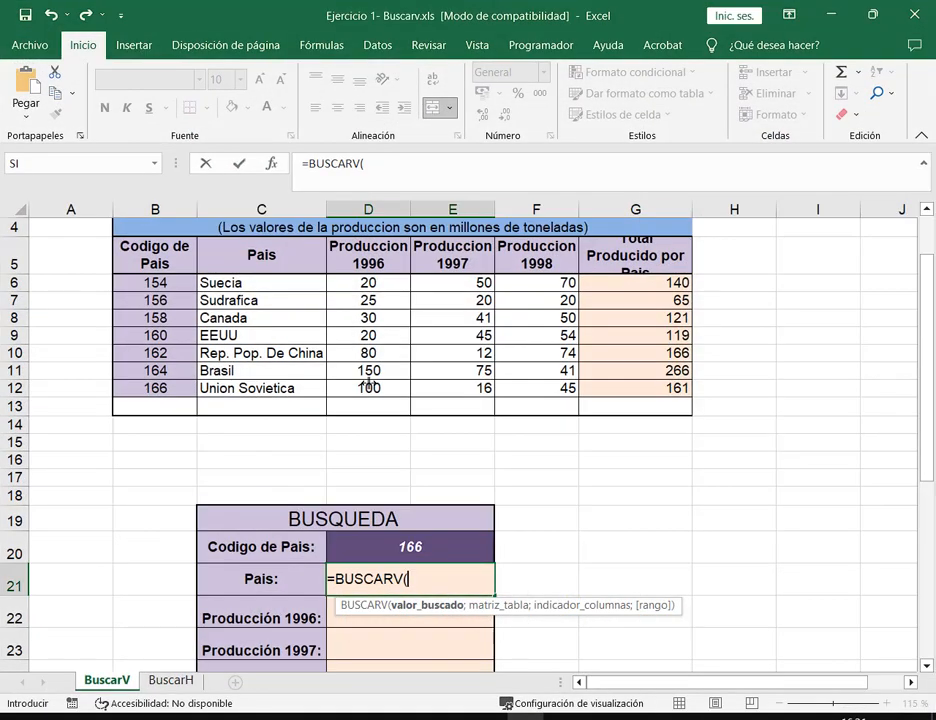
scroll(508, 489, "down", 1)
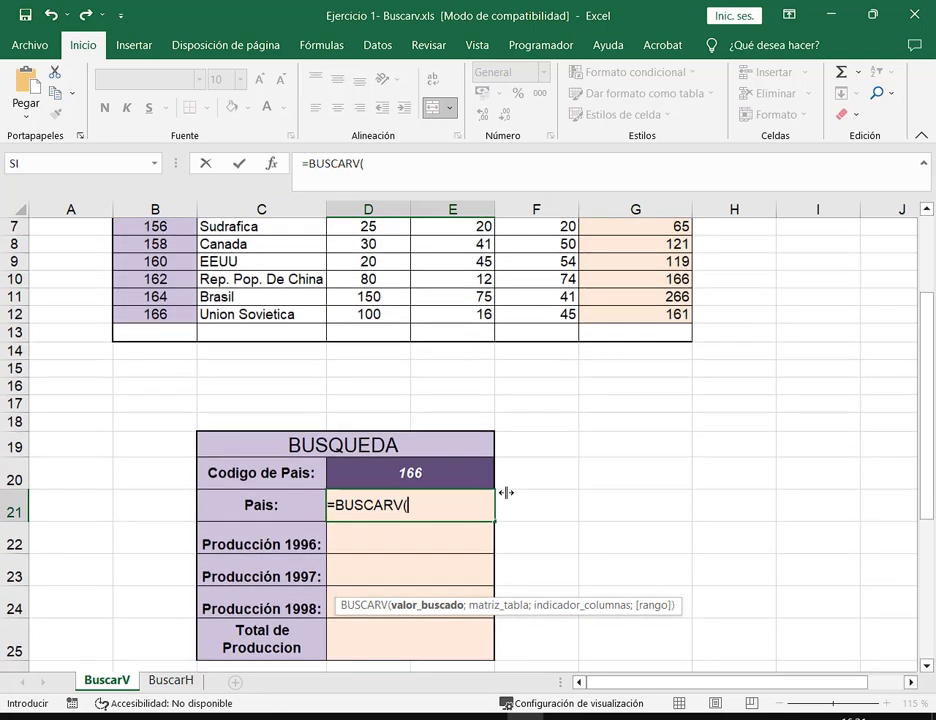
key("Escape")
left_click(260, 79)
left_click(260, 79)
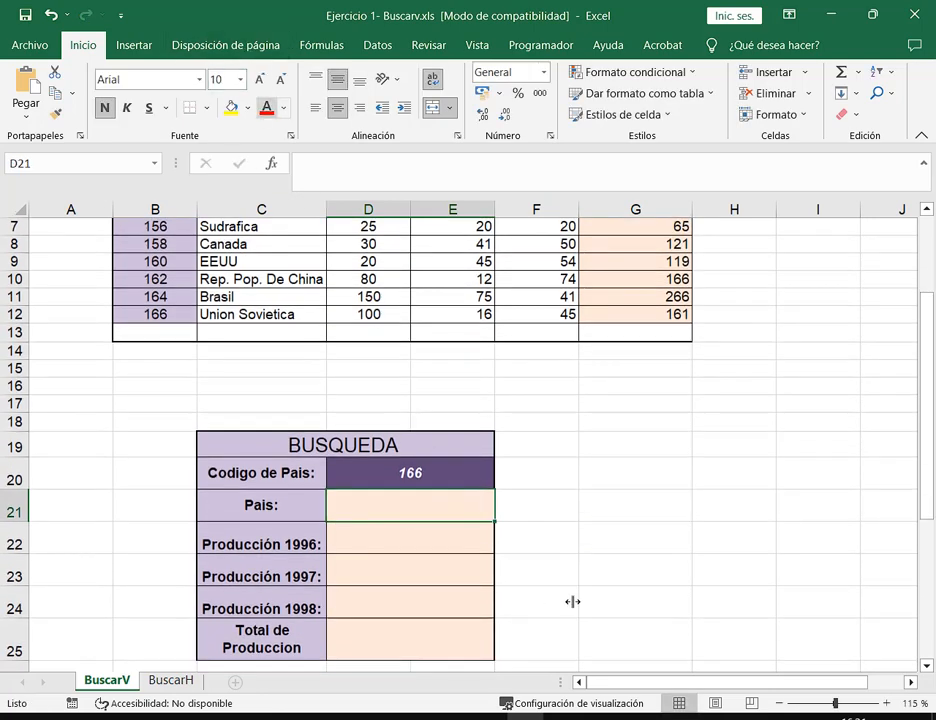
Step: Widen columns G, F, E and D so the production and total headings of the Explotacion Minera table fit
scroll(457, 397, "up", 1)
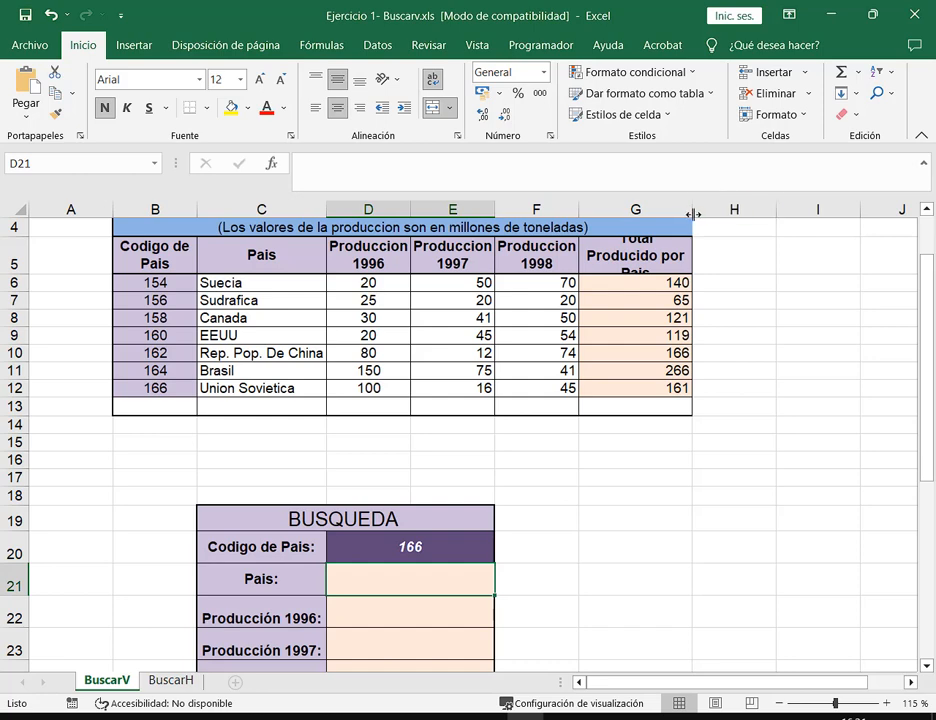
left_click_drag(693, 212, 719, 212)
left_click_drag(578, 209, 586, 209)
left_click_drag(491, 208, 513, 208)
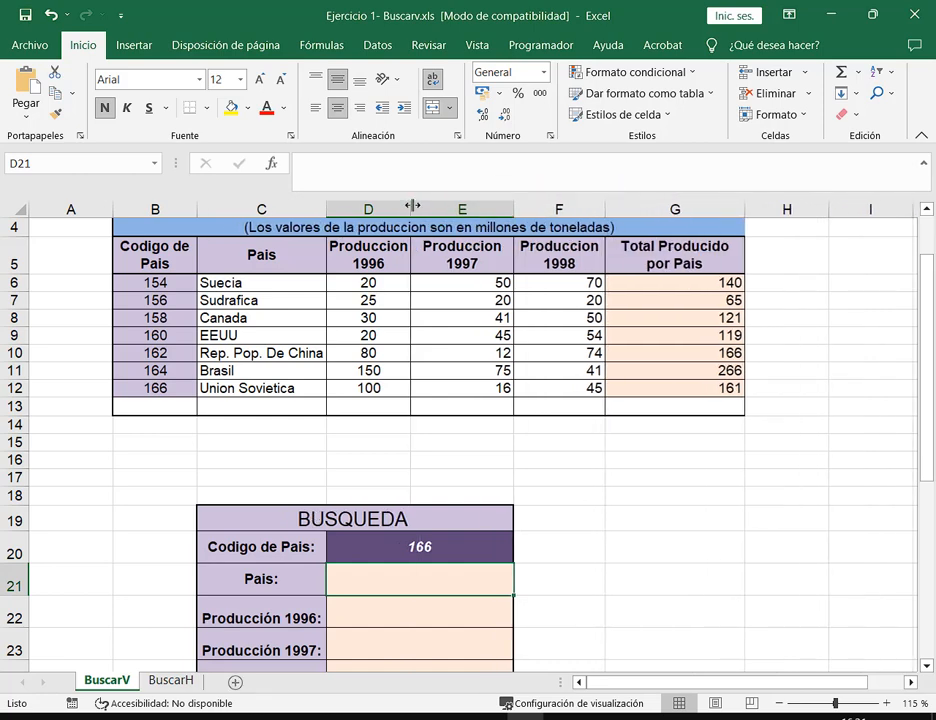
left_click_drag(411, 208, 420, 208)
Step: Examine the Codigo de Pais and Pais columns of the Explotacion Minera table
scroll(886, 376, "up", 1)
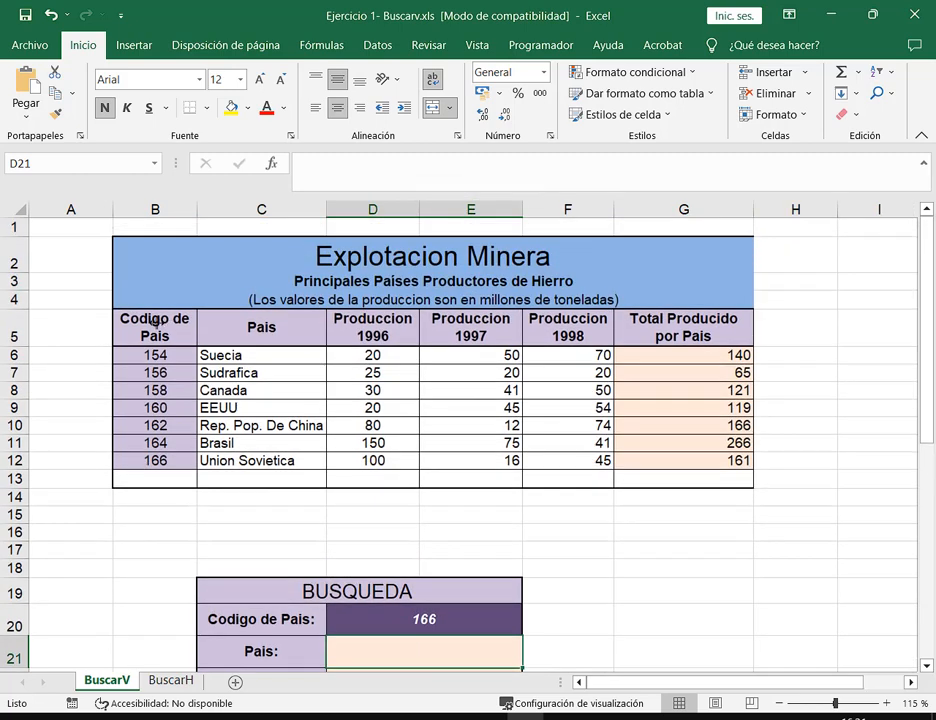
left_click(157, 320)
mouse_move(108, 303)
left_mouse_down()
mouse_move(796, 492)
mouse_move(745, 472)
mouse_move(771, 476)
left_mouse_up()
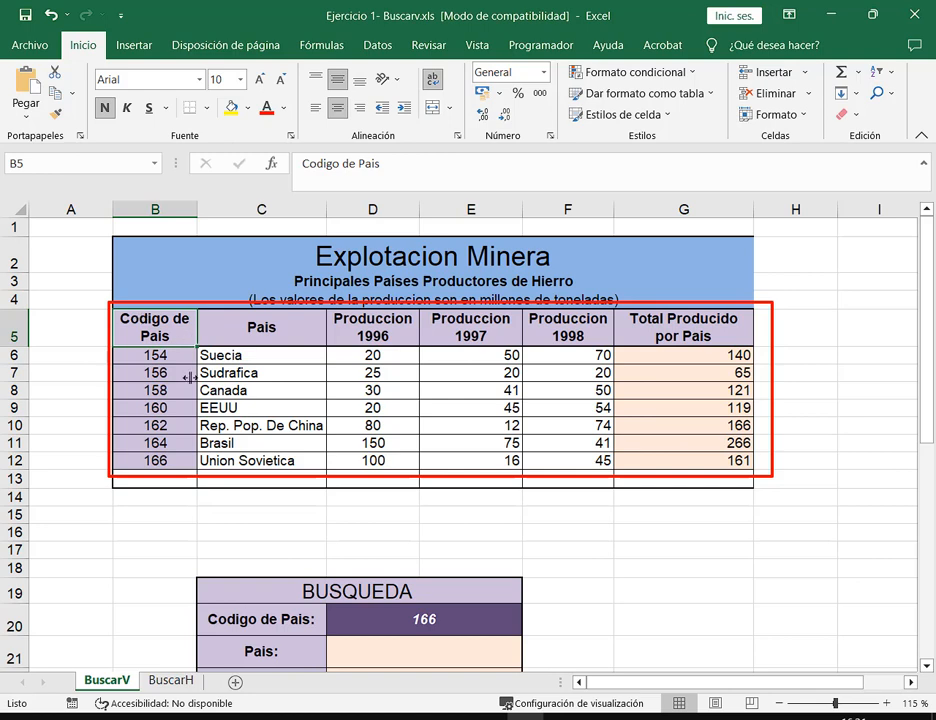
left_click_drag(137, 343, 182, 470)
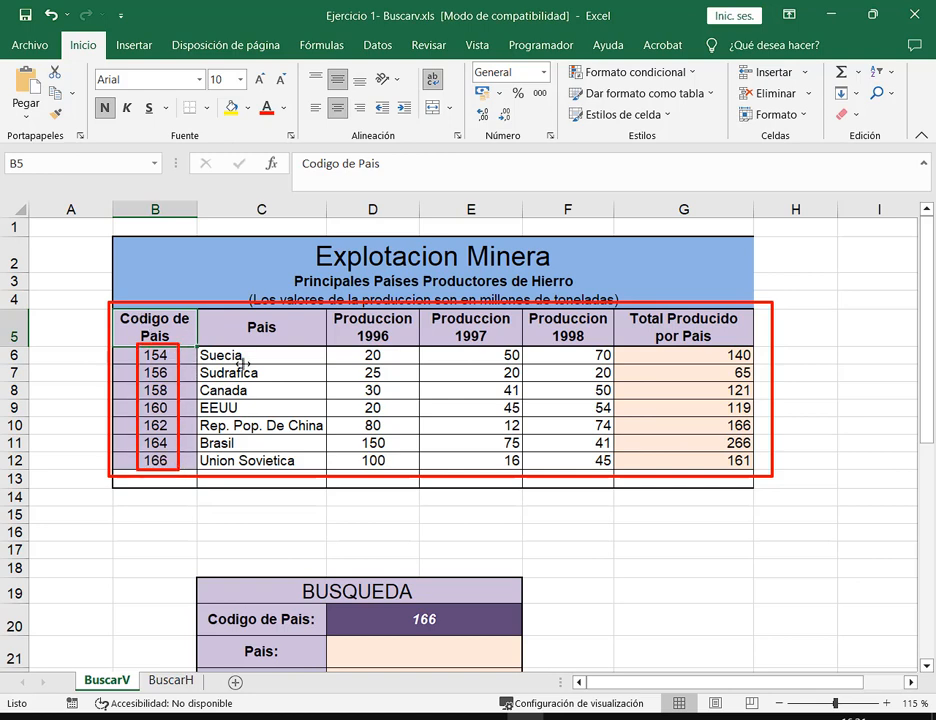
key("ctrl+z")
mouse_move(194, 349)
left_mouse_down()
mouse_move(278, 384)
mouse_move(324, 485)
mouse_move(327, 476)
left_mouse_up()
key("Escape")
Step: Widen column C, which holds the country names, slightly
left_click_drag(327, 209, 336, 209)
Step: Examine the 1996 to 1998 production columns, the Total Producido por Pais column and the first country's row
mouse_move(335, 308)
left_mouse_down()
mouse_move(620, 351)
mouse_move(624, 474)
left_mouse_up()
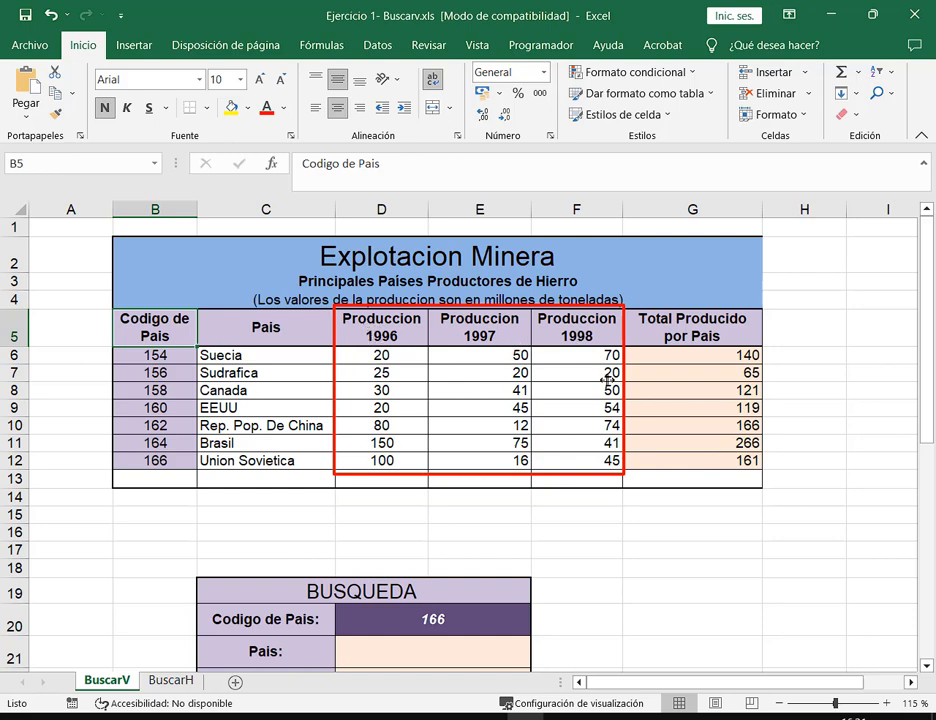
key("e")
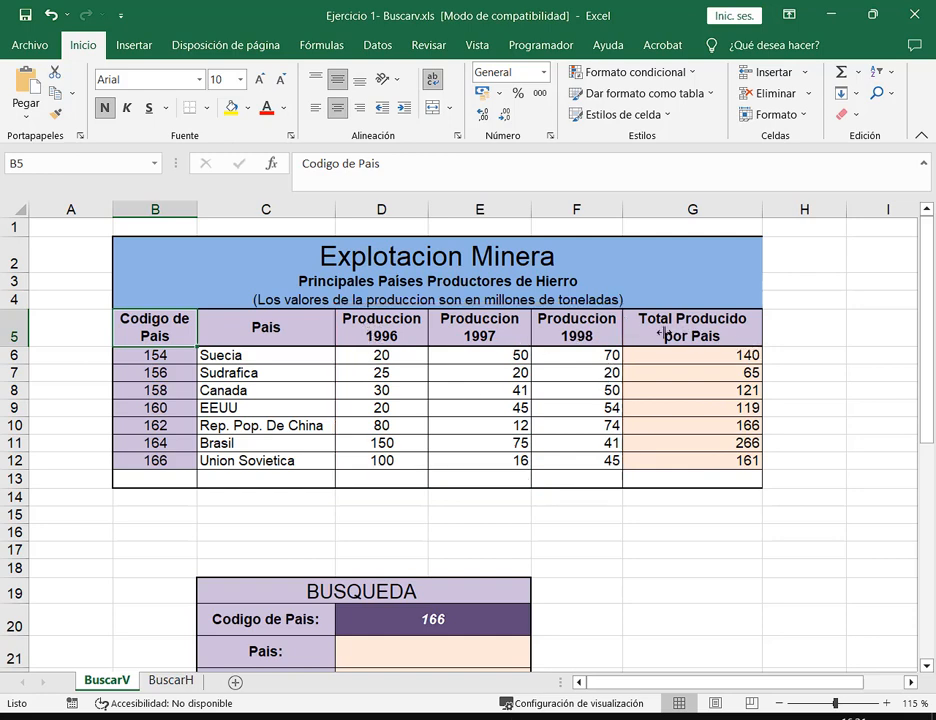
mouse_move(628, 303)
left_mouse_down()
mouse_move(690, 352)
mouse_move(783, 485)
mouse_move(768, 480)
left_mouse_up()
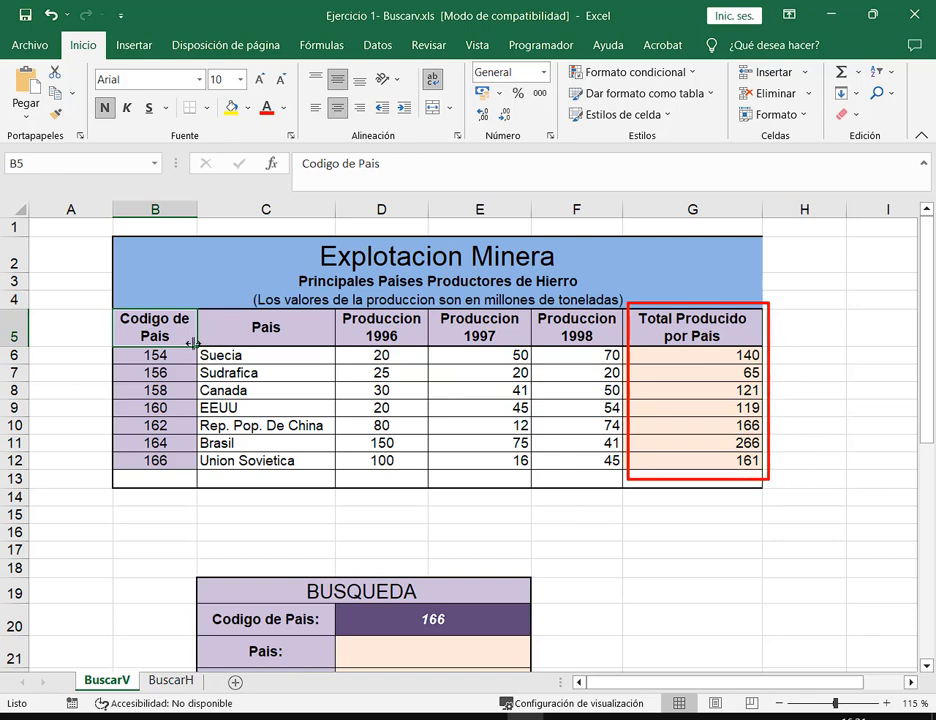
mouse_move(193, 346)
left_mouse_down()
mouse_move(690, 374)
mouse_move(772, 366)
left_mouse_up()
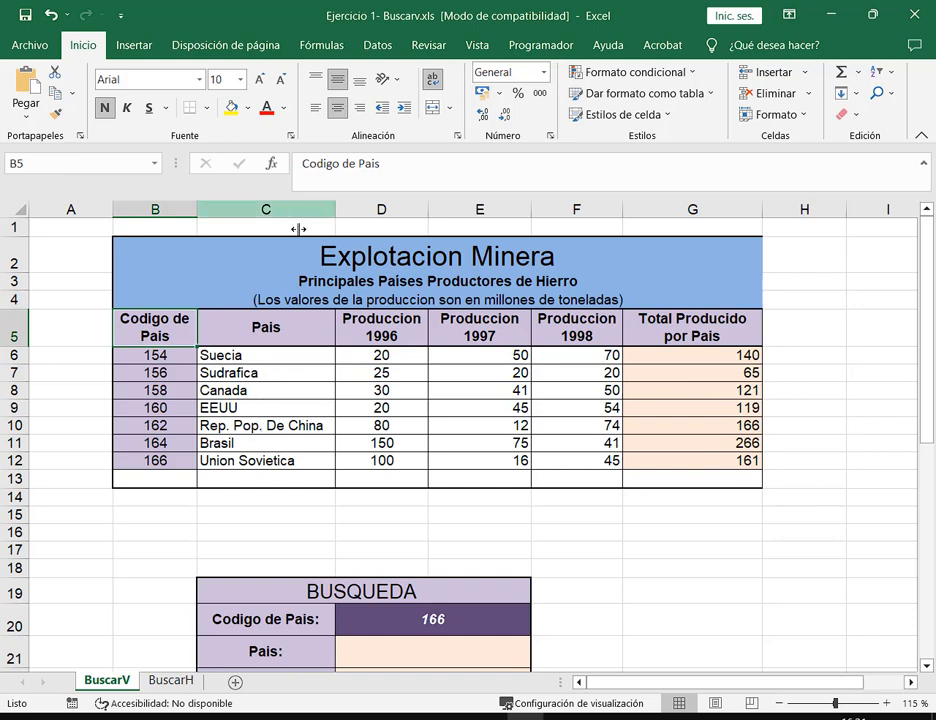
Step: Examine the BUSQUEDA table, its Codigo de Pais value and the empty fields that depend on it
scroll(693, 345, "down", 4)
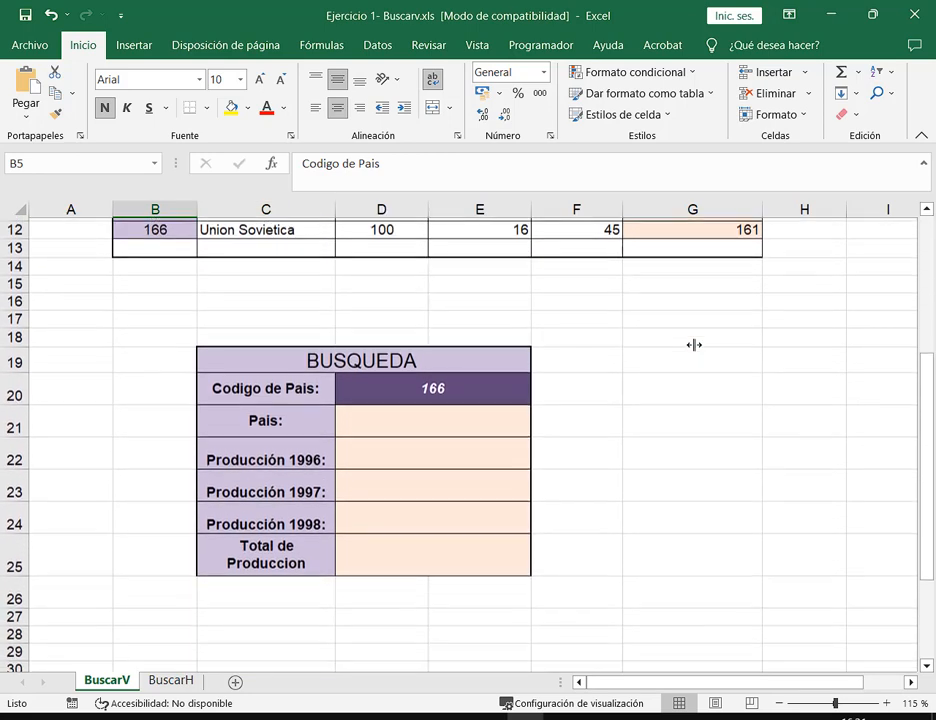
left_click_drag(188, 313, 549, 565)
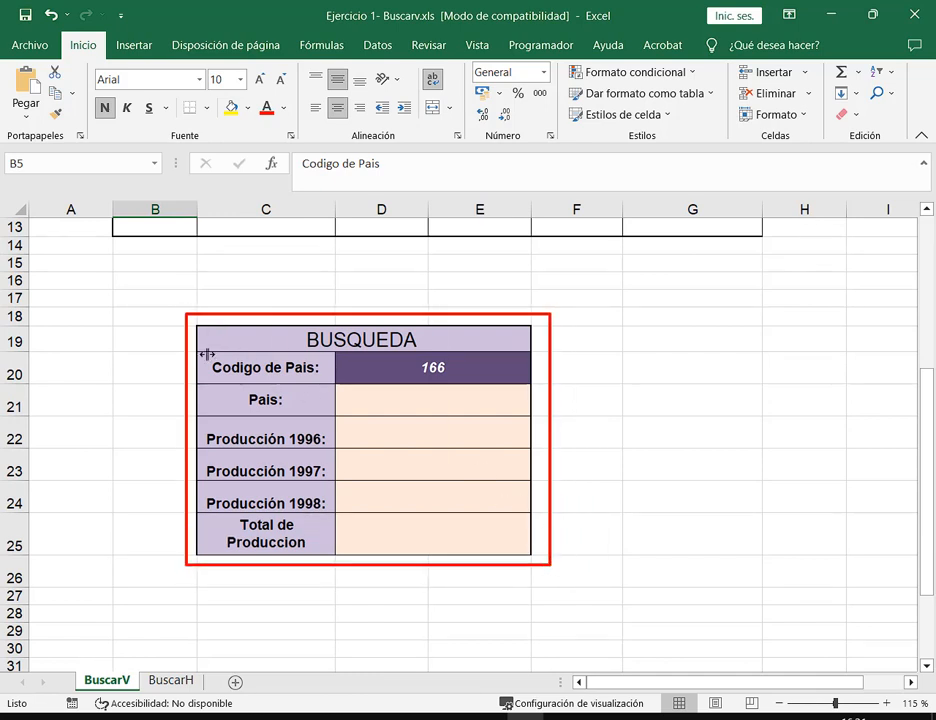
left_click_drag(408, 356, 465, 380)
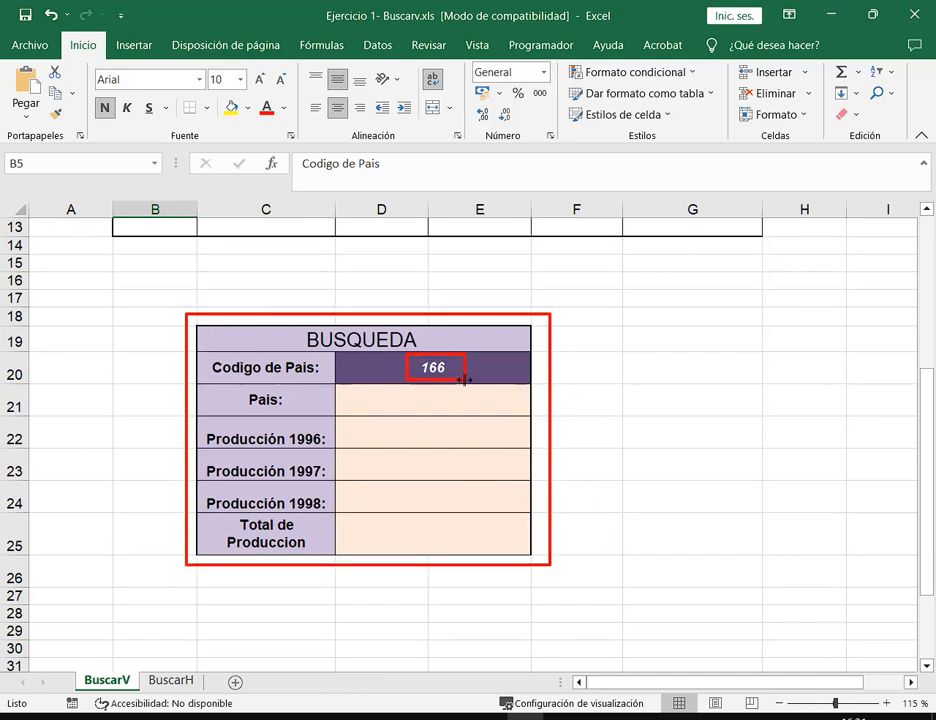
left_click_drag(600, 386, 514, 398)
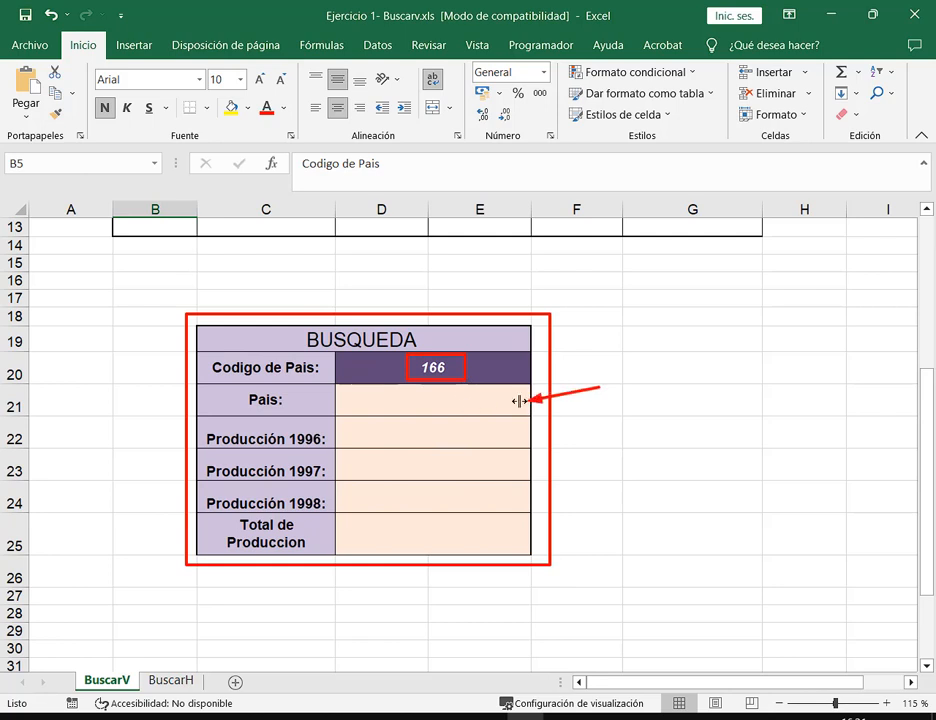
left_click_drag(623, 428, 500, 436)
left_click_drag(632, 463, 503, 470)
mouse_move(623, 505)
left_mouse_down()
mouse_move(530, 503)
mouse_move(556, 527)
mouse_move(530, 531)
left_mouse_up()
key("Escape")
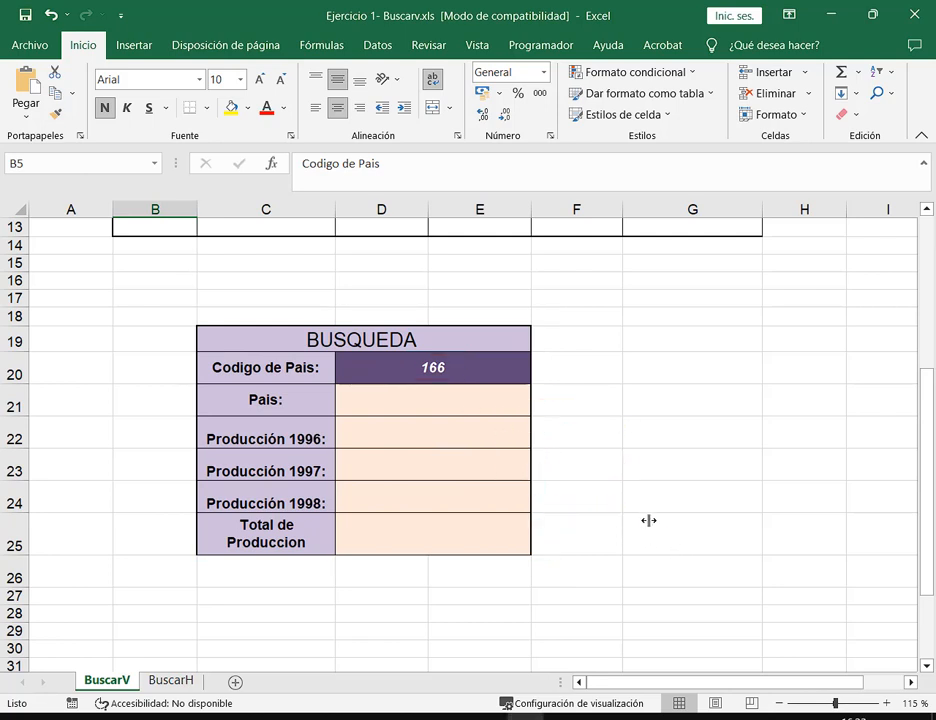
Step: Select the country codes in B6:B12 of the Explotacion Minera table to review them as reference values
scroll(648, 520, "up", 4)
left_click_drag(170, 355, 172, 460)
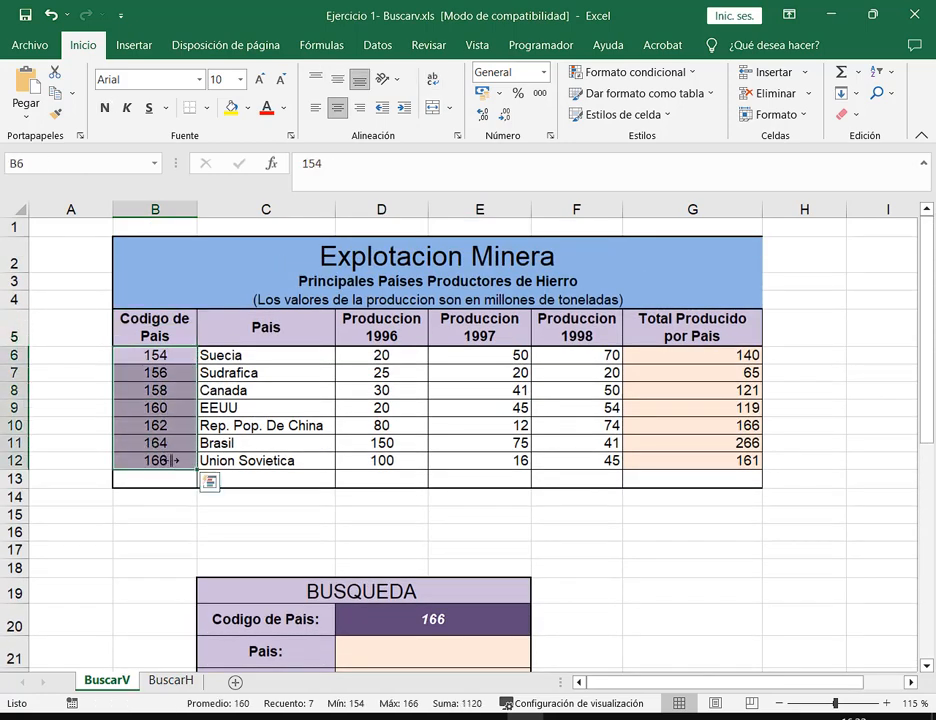
left_click(167, 354)
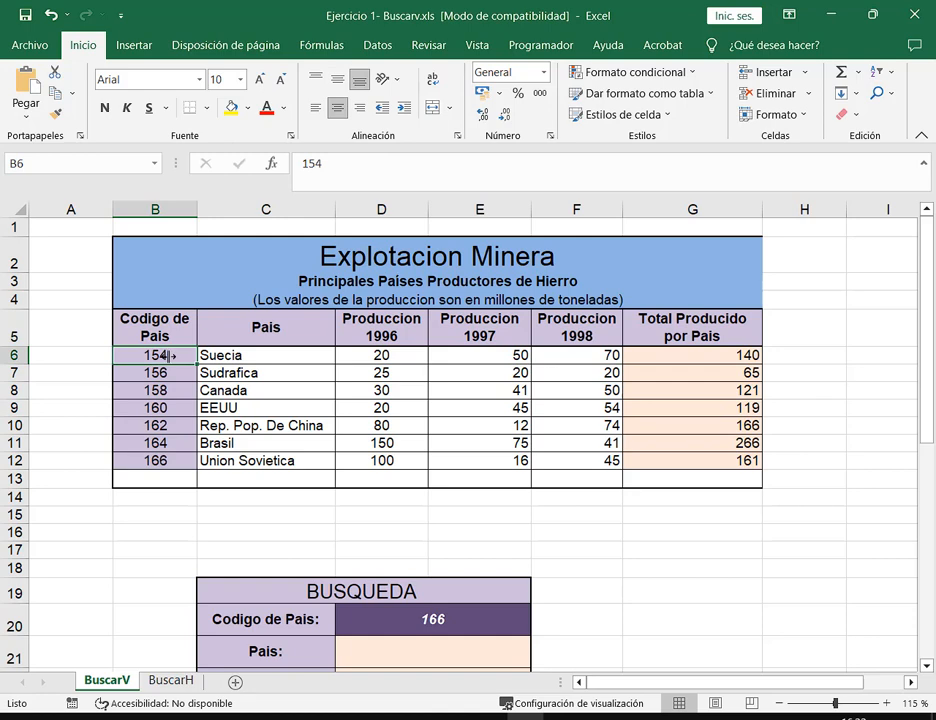
left_click_drag(167, 355, 167, 462)
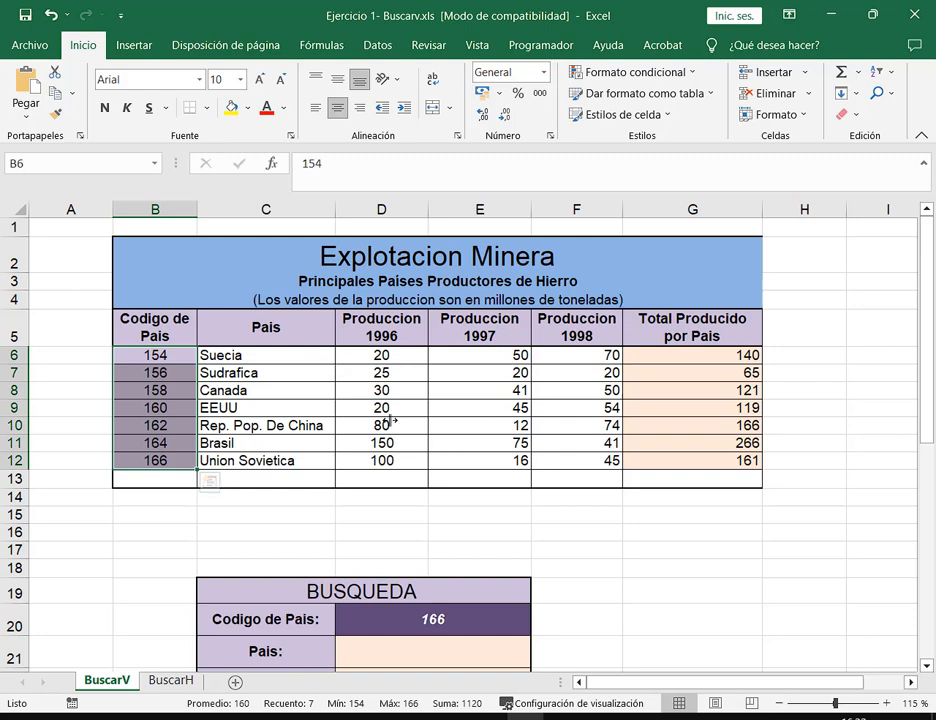
left_click(479, 459)
Step: Review the BUSQUEDA table's country code and each result field from Pais to Total de Produccion
scroll(479, 459, "down", 4)
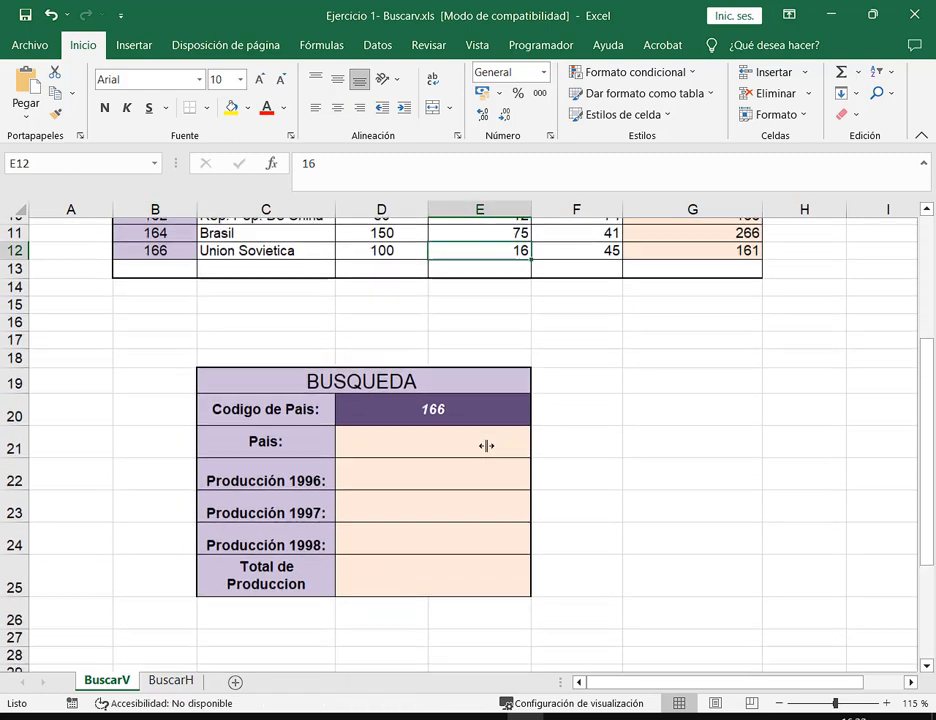
mouse_move(187, 317)
left_mouse_down()
mouse_move(640, 606)
mouse_move(542, 568)
left_mouse_up()
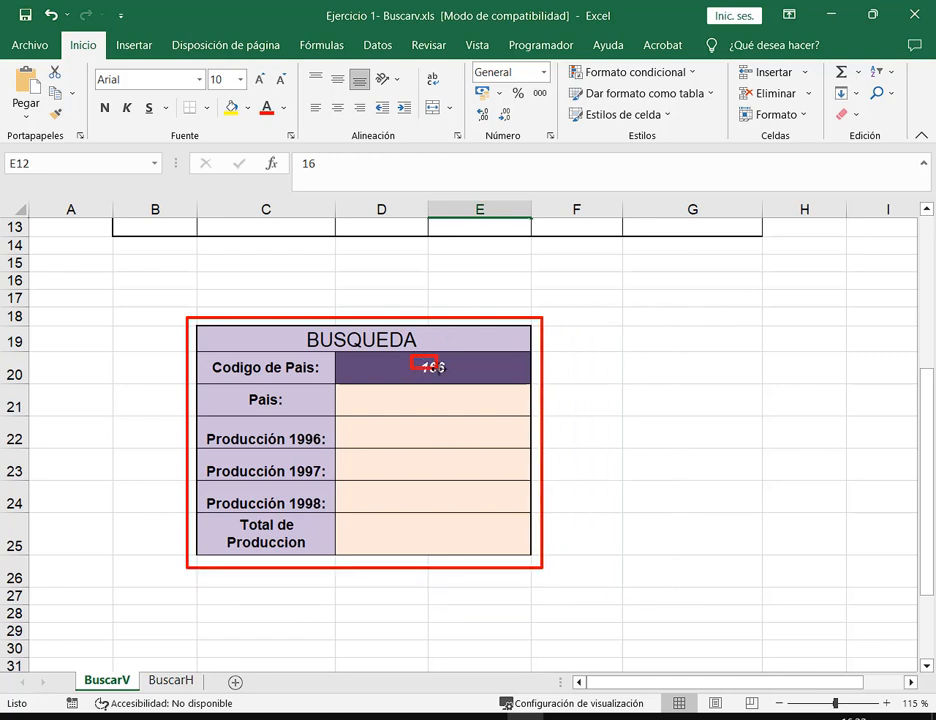
left_click_drag(437, 368, 454, 380)
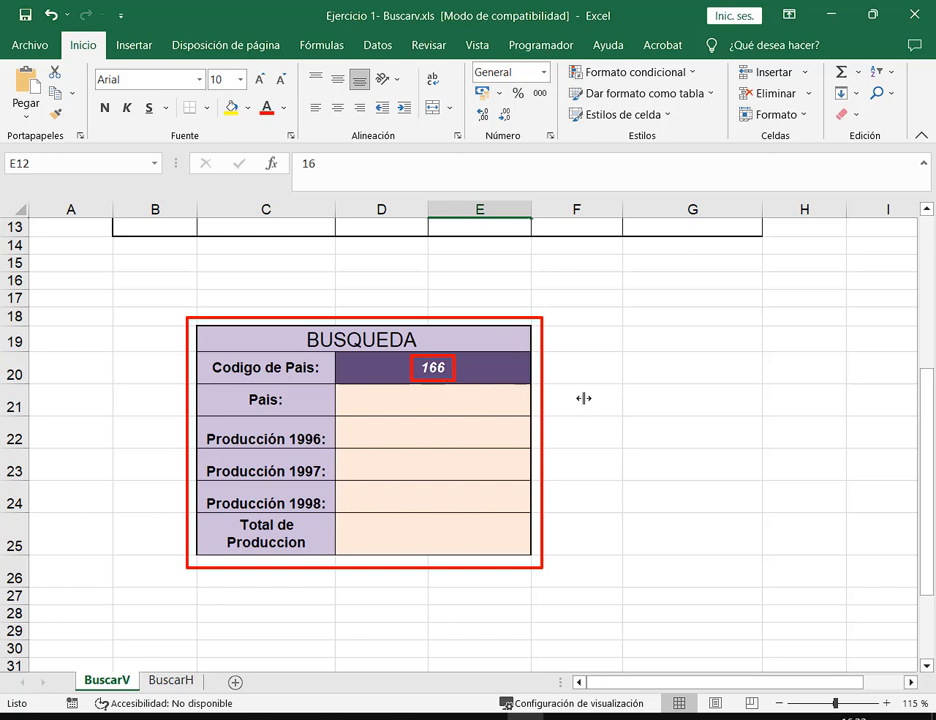
left_click_drag(602, 388, 525, 397)
left_click_drag(595, 432, 533, 432)
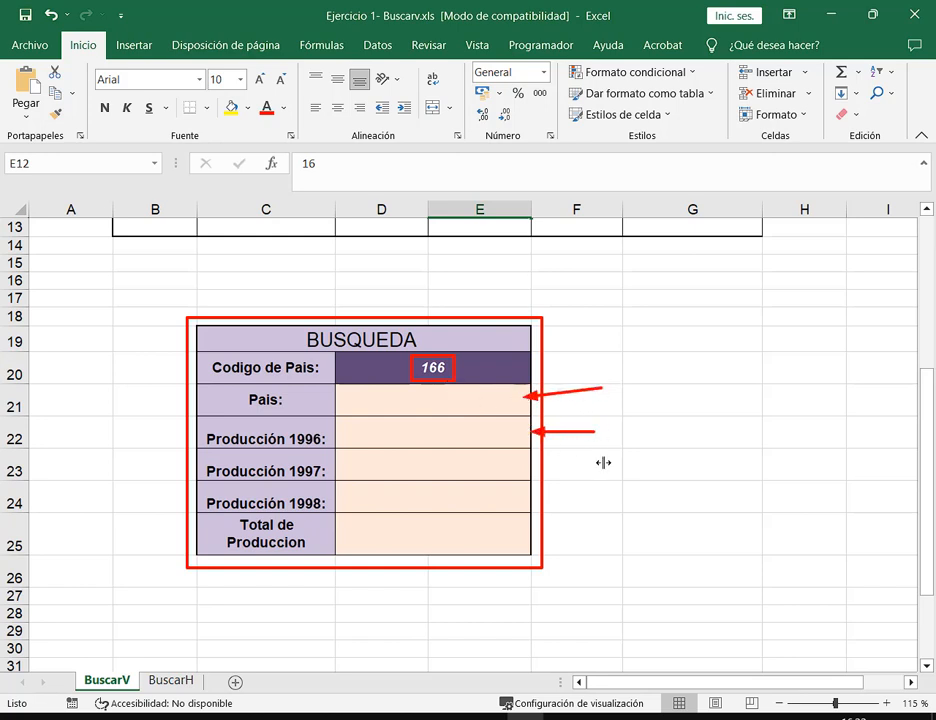
mouse_move(608, 465)
left_mouse_down()
mouse_move(531, 467)
mouse_move(519, 486)
left_mouse_up()
left_click_drag(607, 522, 519, 522)
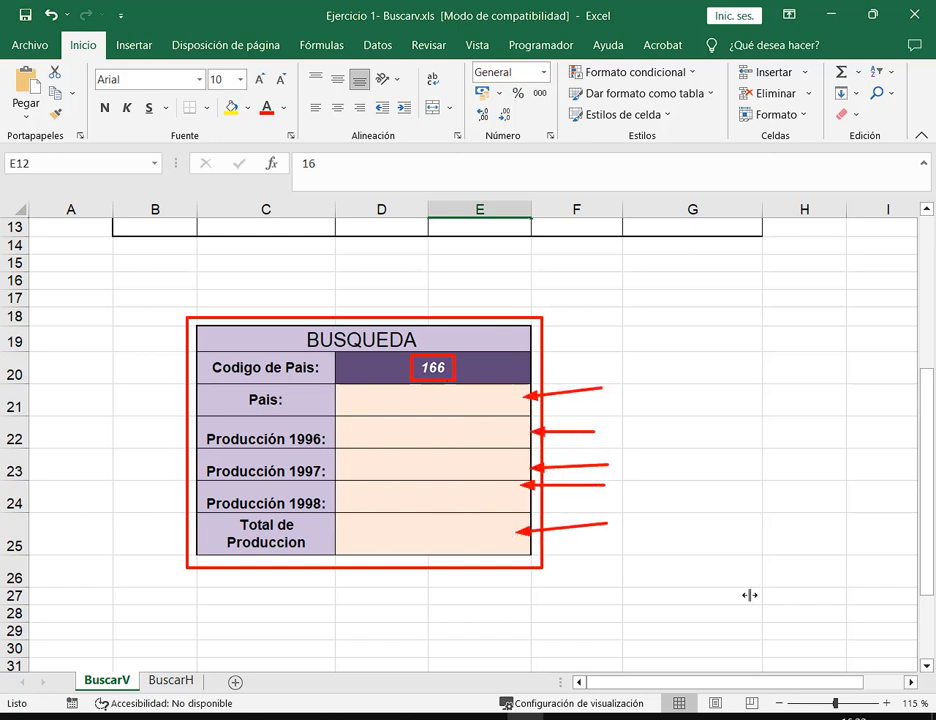
key("Escape")
Step: Select the country code in D20 and compare the BUSQUEDA fields with the source table's columns
left_click(472, 375)
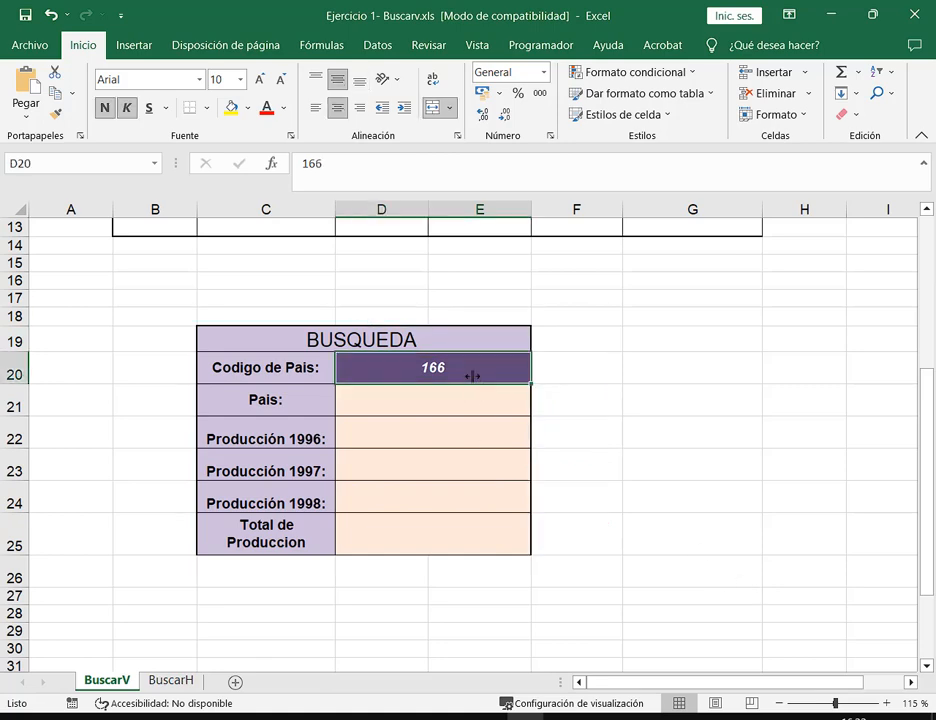
scroll(470, 390, "up", 3)
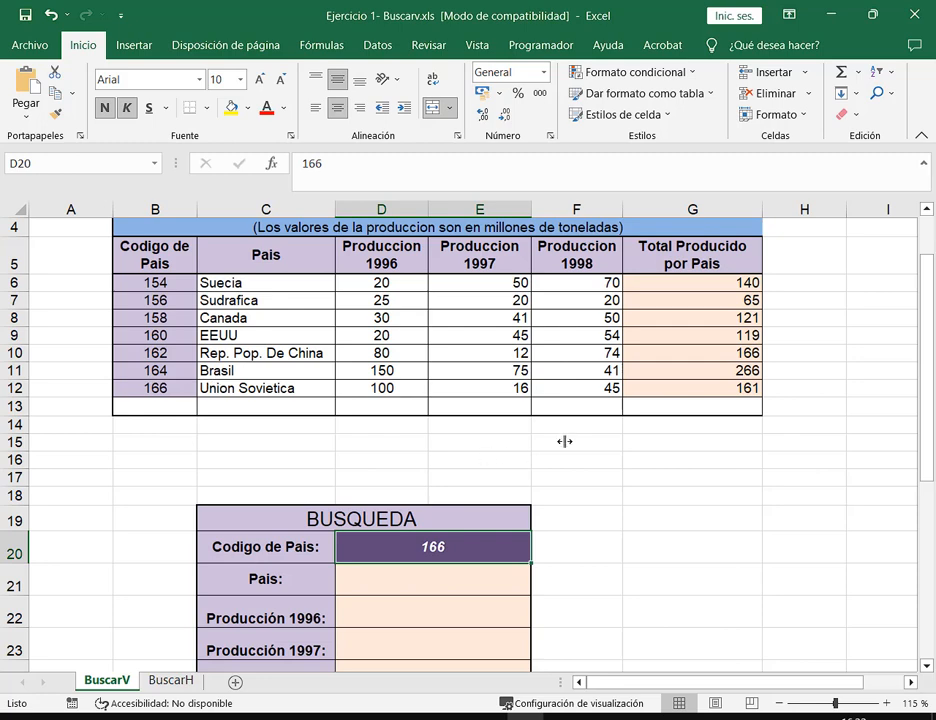
scroll(555, 420, "down", 3)
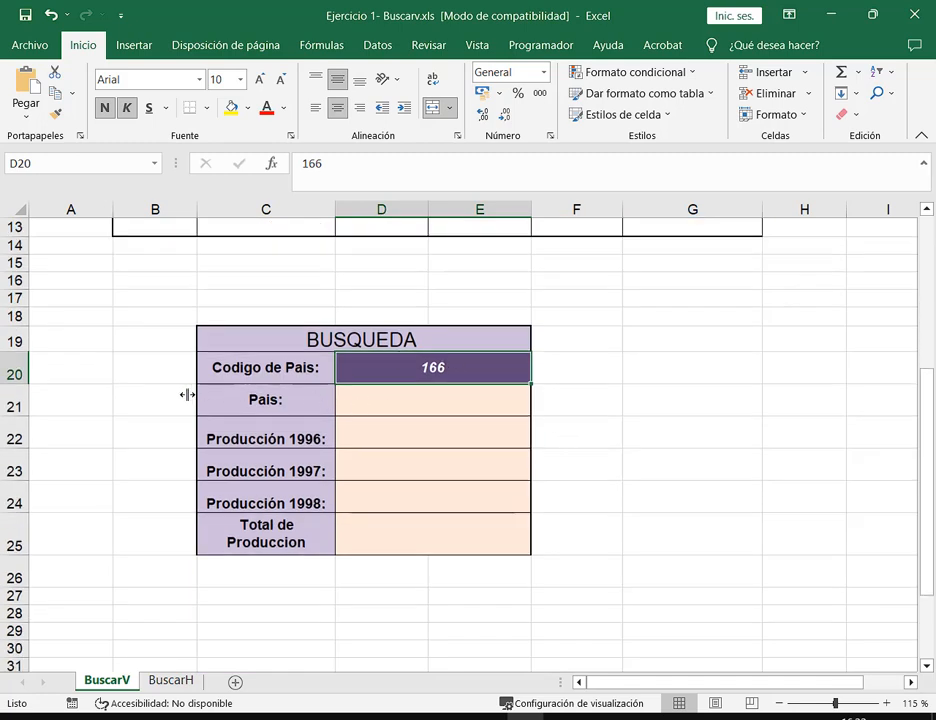
left_click_drag(185, 377, 547, 558)
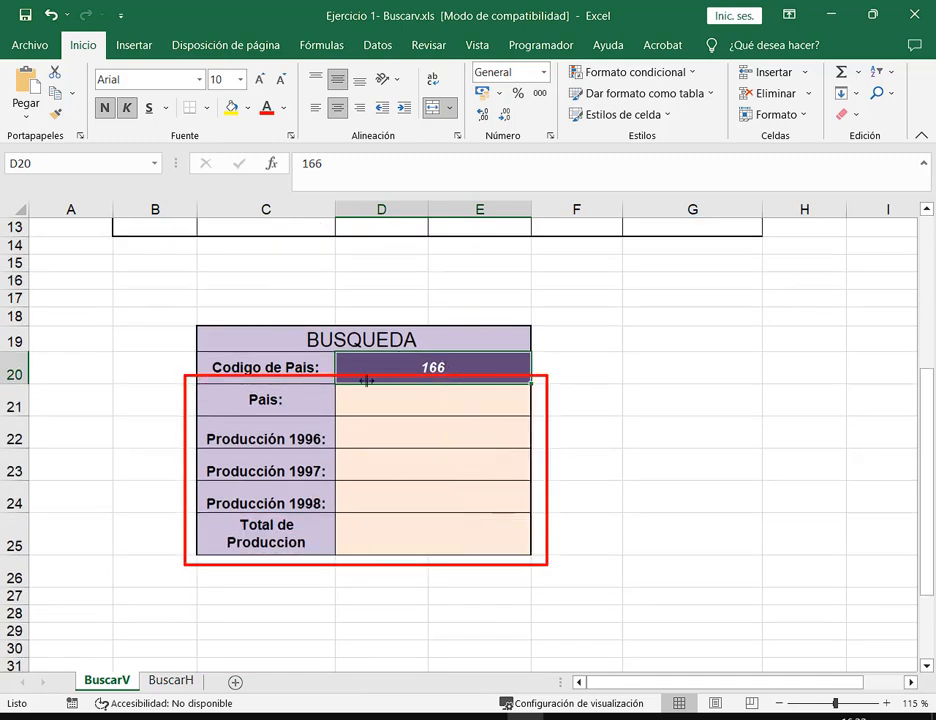
mouse_move(188, 344)
left_mouse_down()
mouse_move(552, 541)
mouse_move(541, 562)
left_mouse_up()
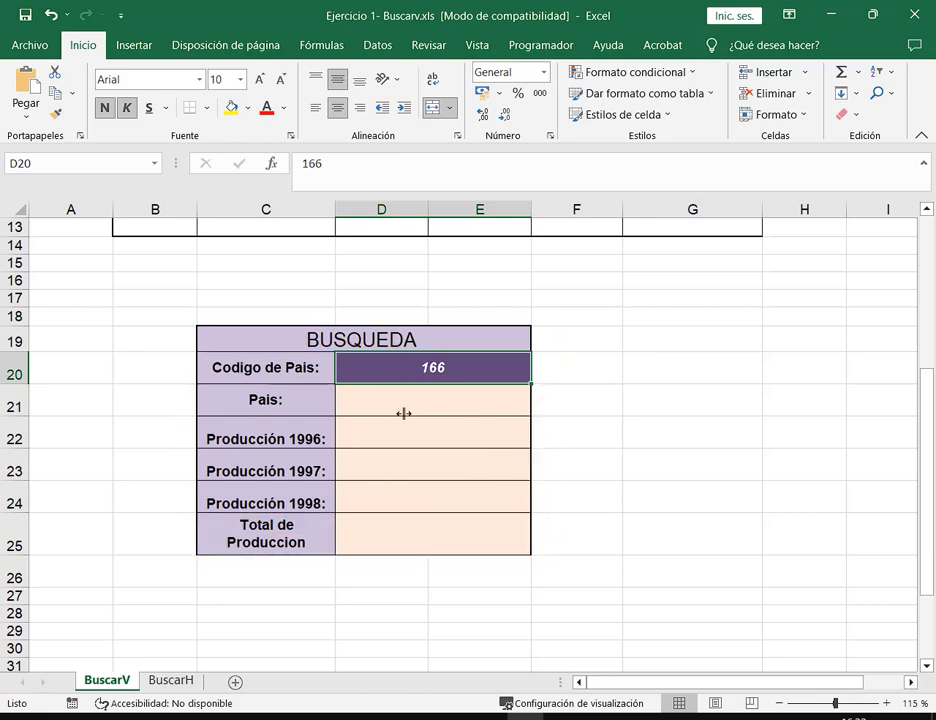
scroll(403, 412, "up", 4)
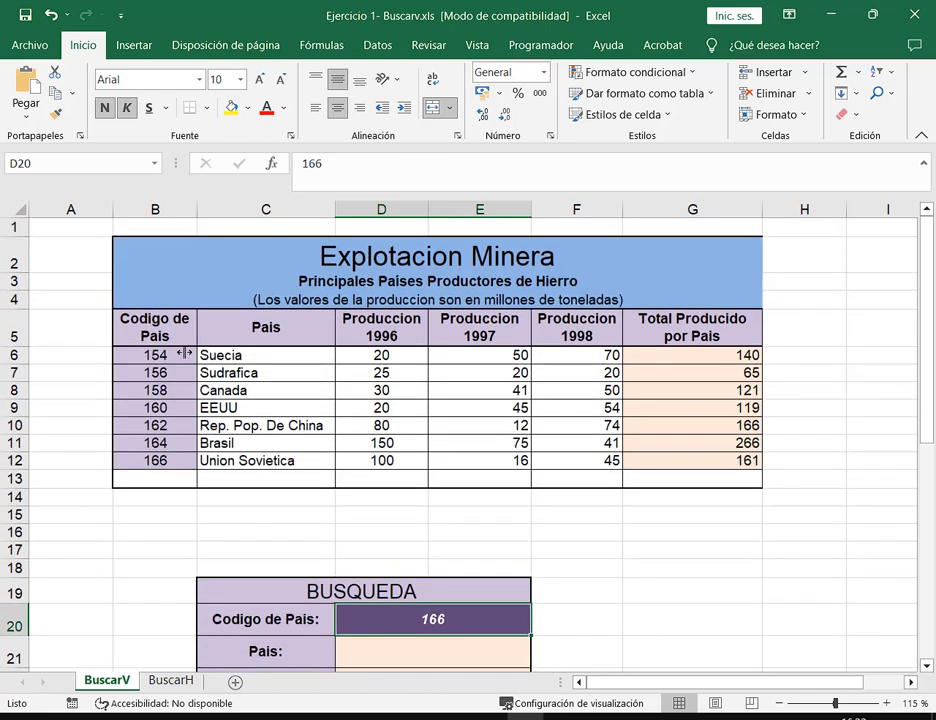
scroll(273, 416, "down", 3)
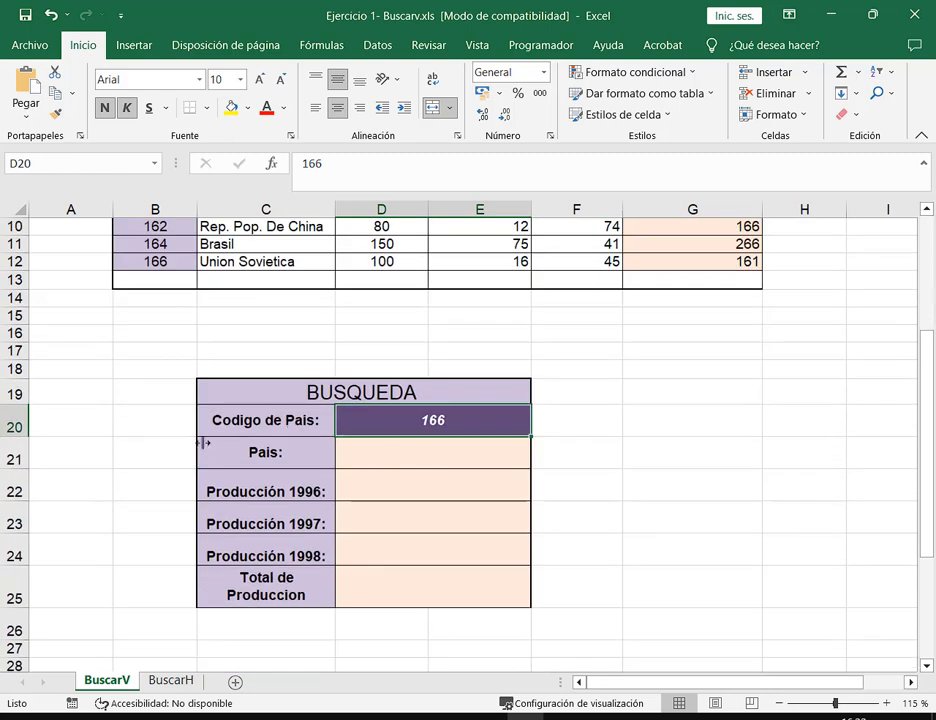
left_click_drag(183, 432, 507, 603)
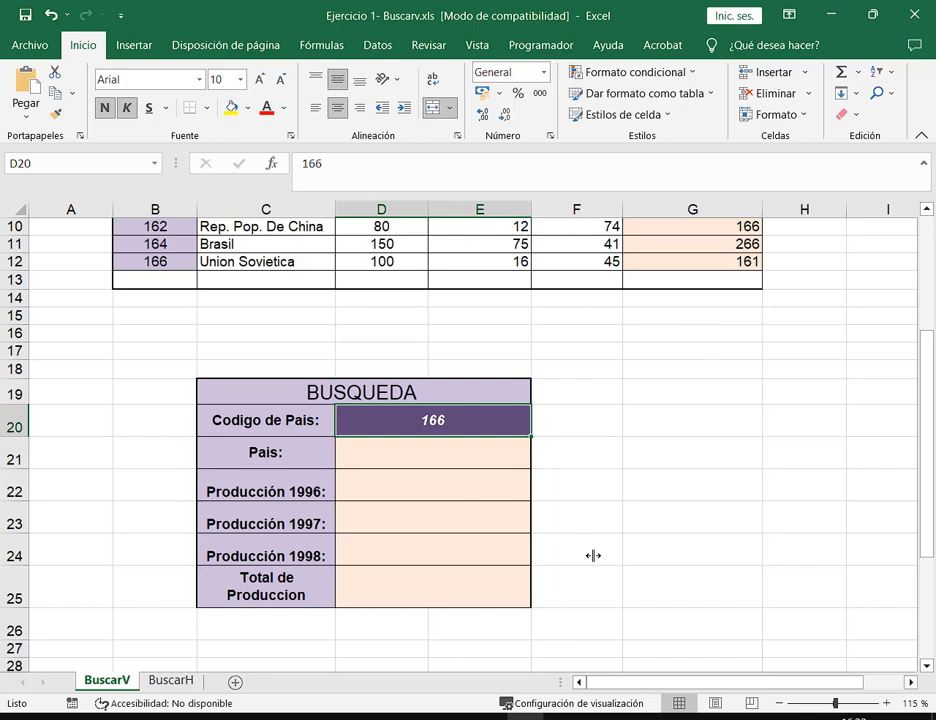
scroll(593, 555, "down", 1)
mouse_move(203, 338)
left_mouse_down()
mouse_move(578, 591)
mouse_move(558, 577)
left_mouse_up()
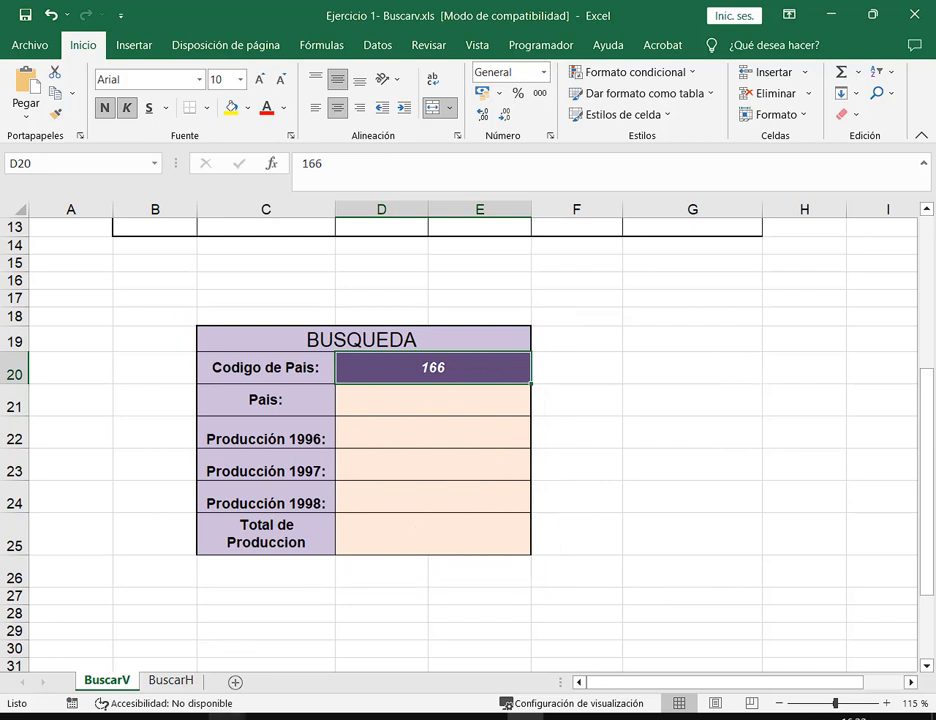
Step: Switch to the Google Meet call to check its chat messages, and return to the Excel workbook
left_click(226, 718)
left_click(142, 652)
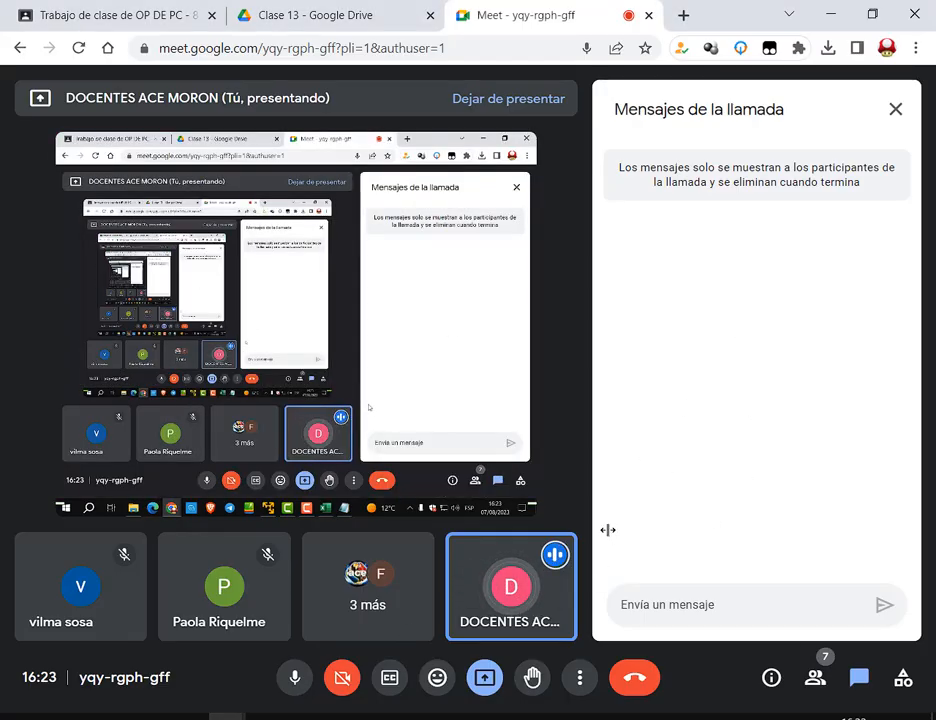
mouse_move(565, 580)
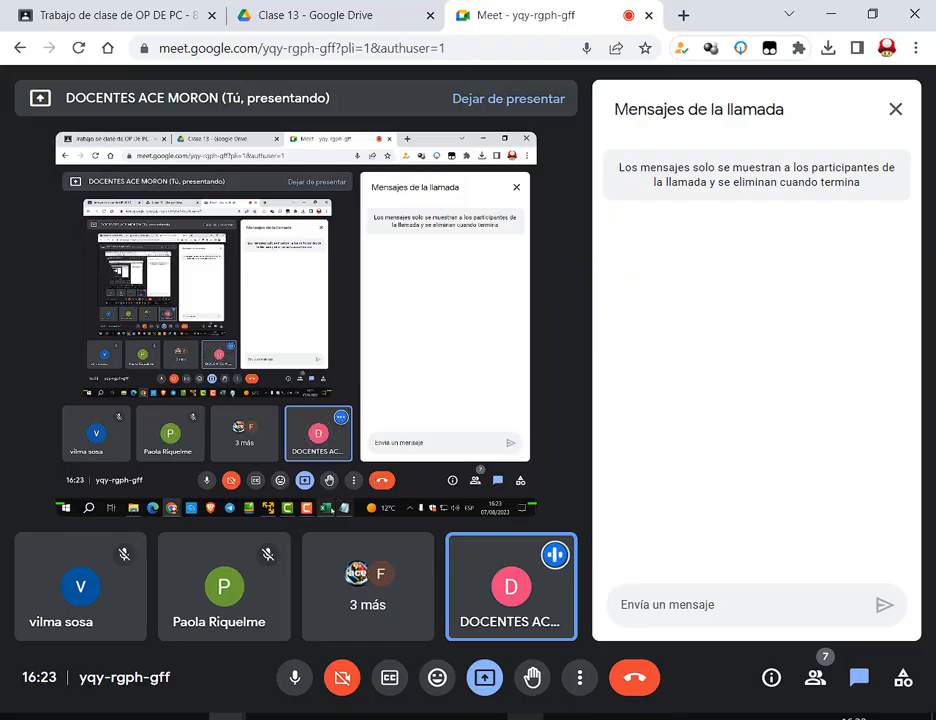
left_click(525, 718)
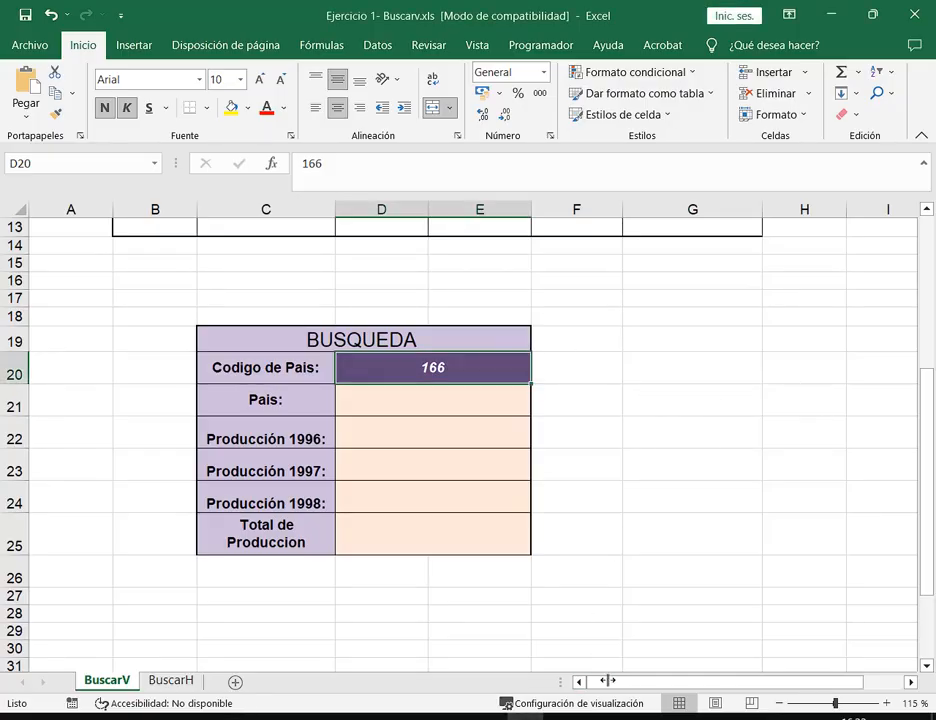
Step: Switch to Notepad and highlight the whole BUSCARV formula, followed by its valor_referencia and tabla_completa arguments
left_click(562, 717)
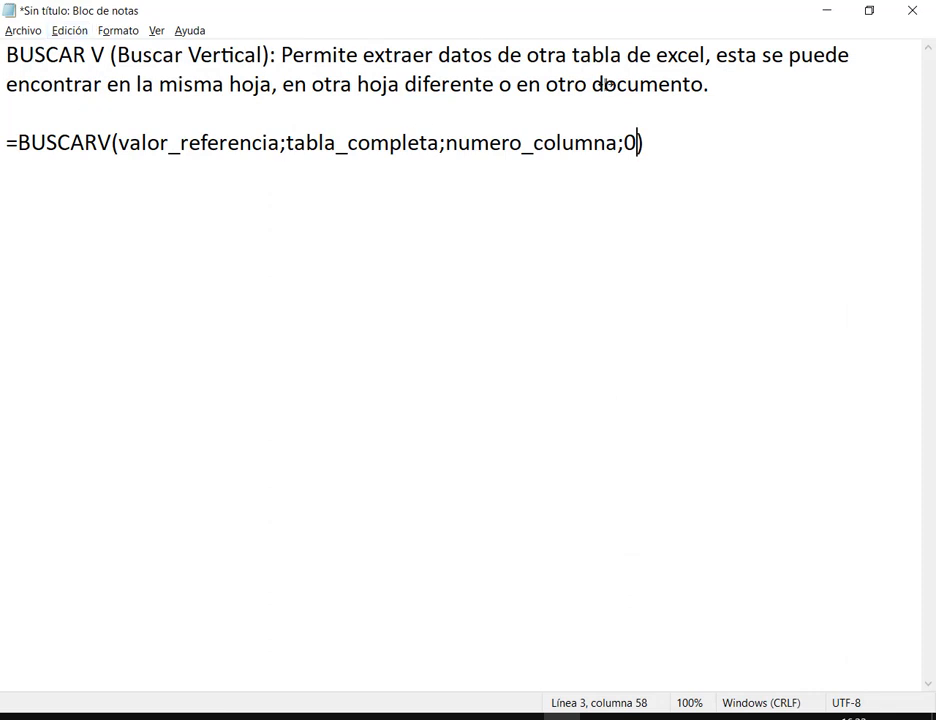
left_click_drag(654, 142, 4, 142)
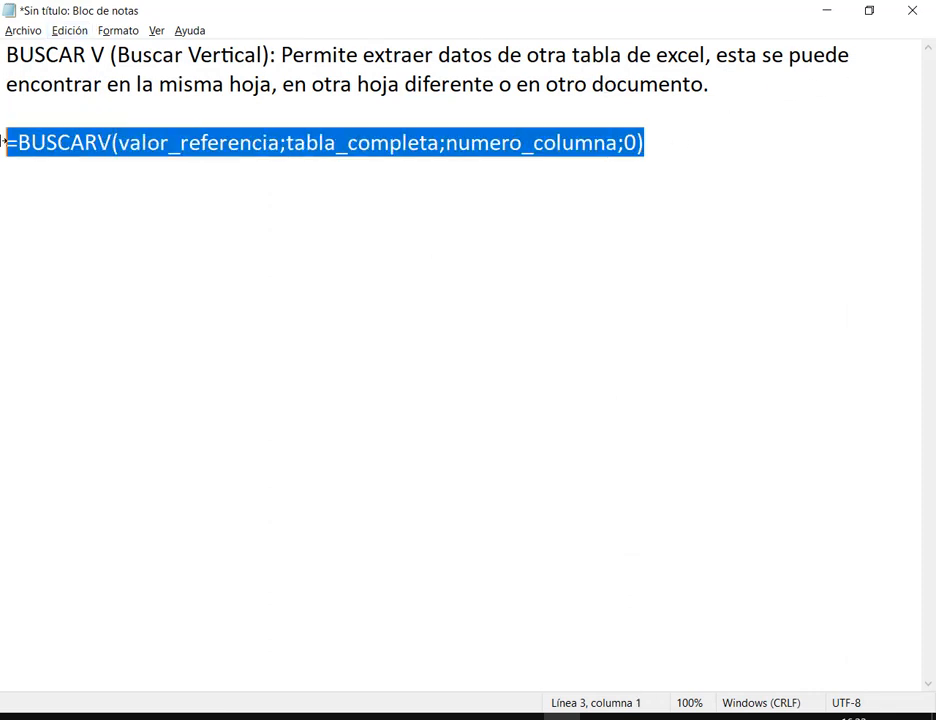
left_click(71, 211)
left_click_drag(117, 143, 282, 146)
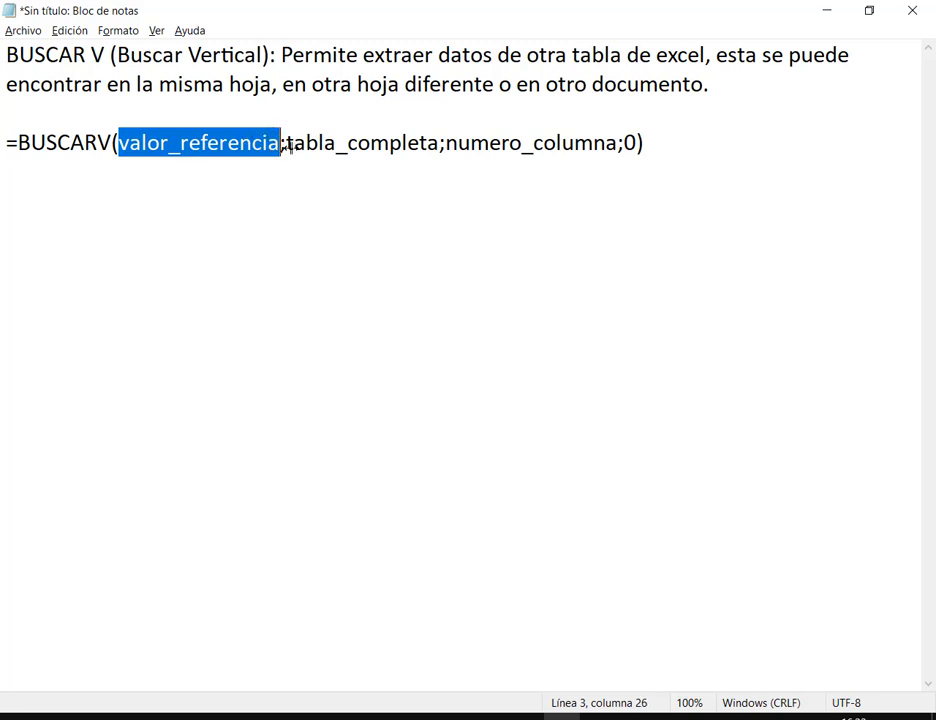
left_click_drag(286, 143, 439, 144)
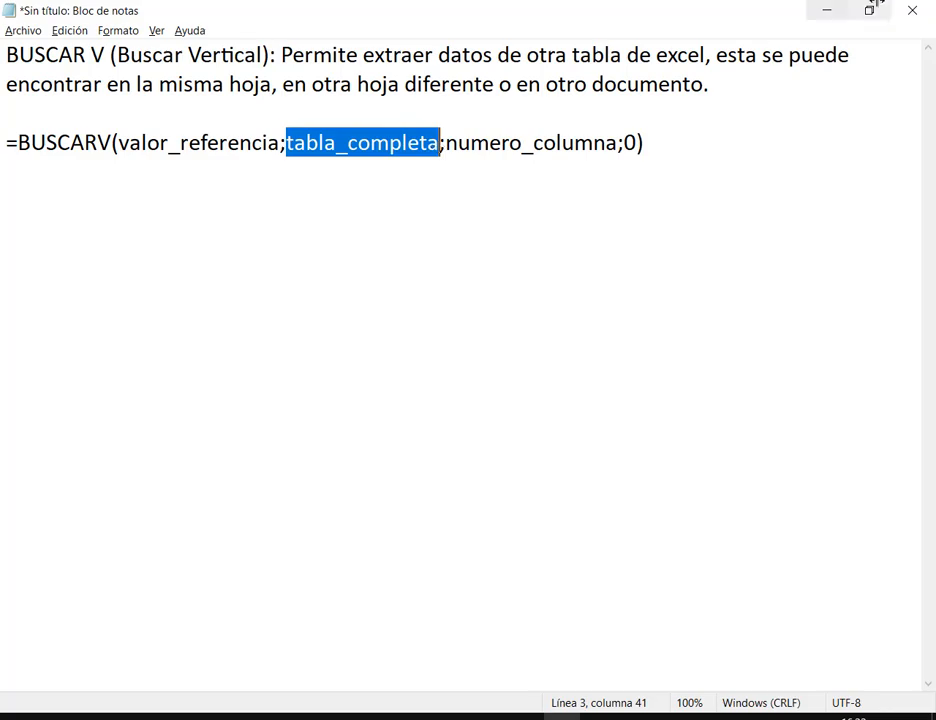
Step: Return to Excel and select B5:G12 of the Explotacion Minera table to illustrate the tabla_completa argument
left_click(827, 10)
scroll(426, 510, "up", 4)
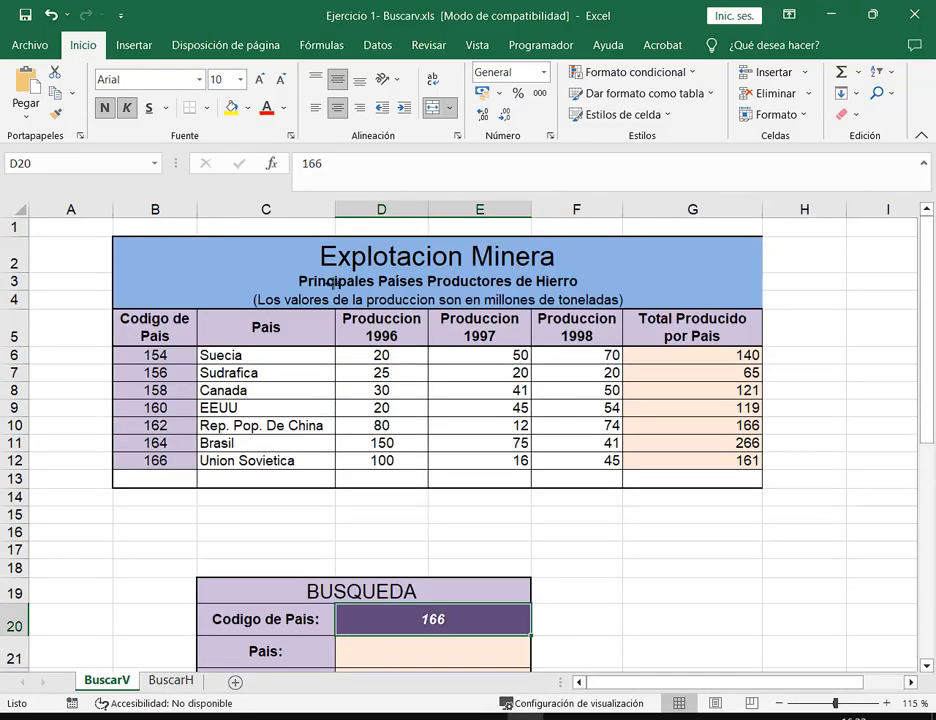
left_click_drag(132, 336, 718, 463)
left_click(219, 372)
left_click_drag(178, 333, 712, 459)
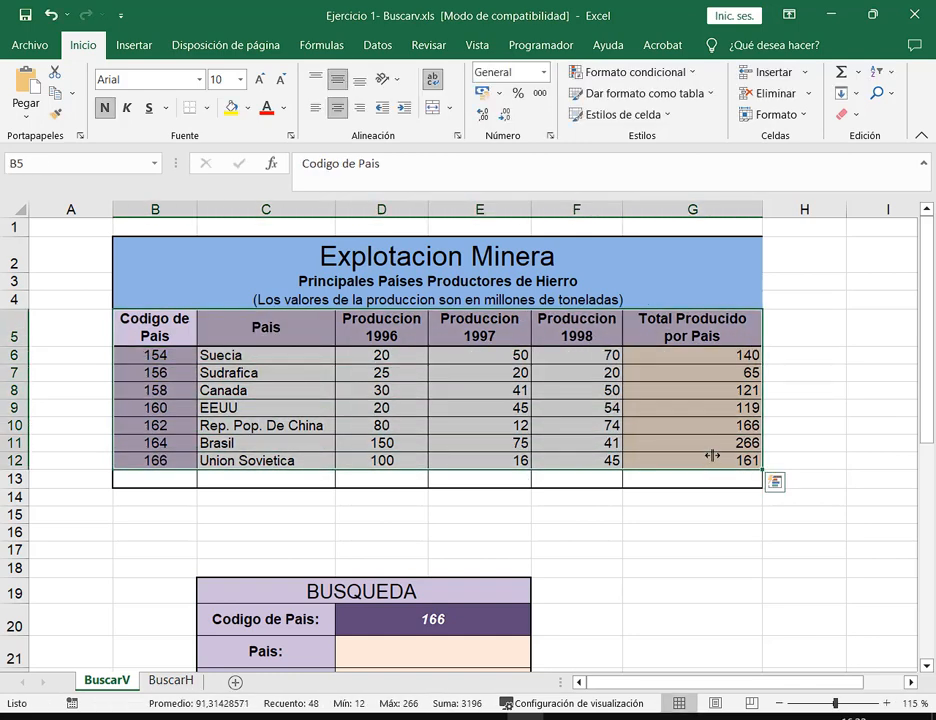
left_click_drag(168, 332, 733, 455)
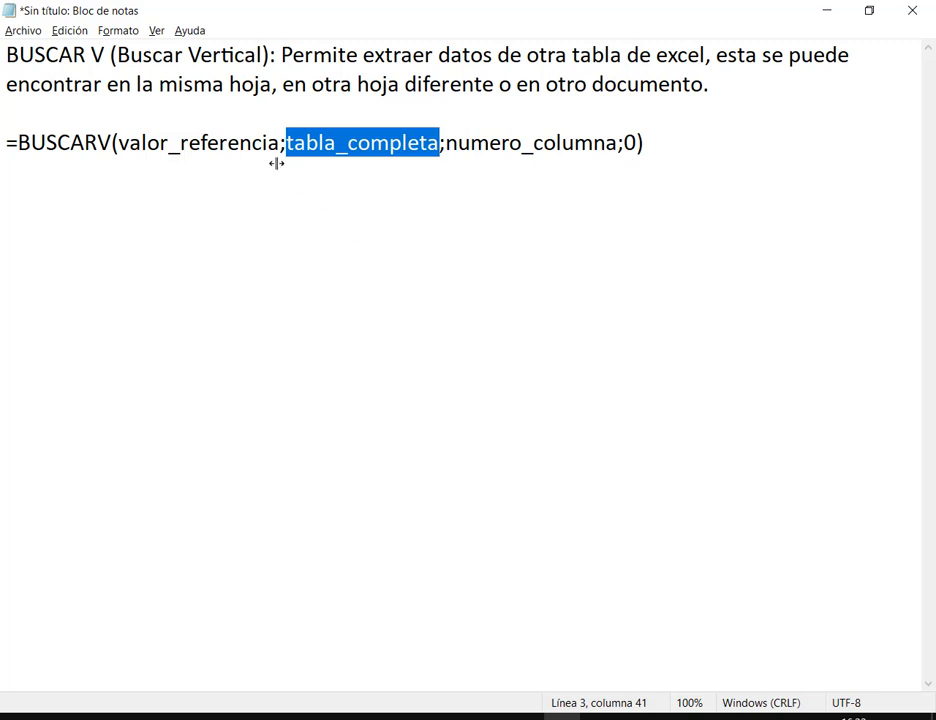
Step: Highlight valor_referencia in Notepad, and review the BUSQUEDA labels in Excel from Pais to Total de Produccion
left_click_drag(281, 143, 125, 142)
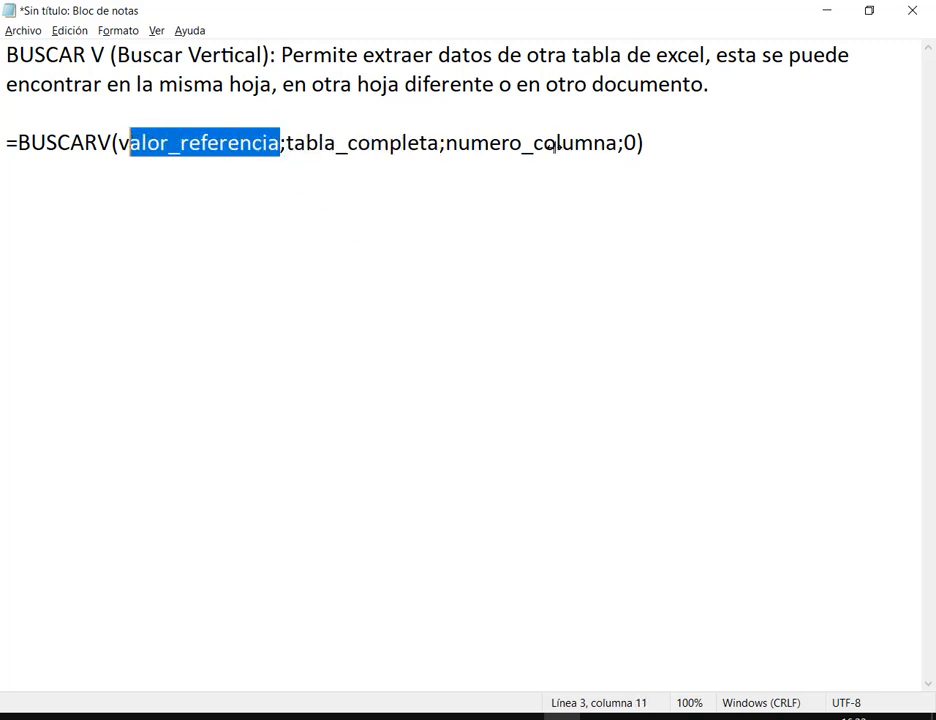
left_click(527, 717)
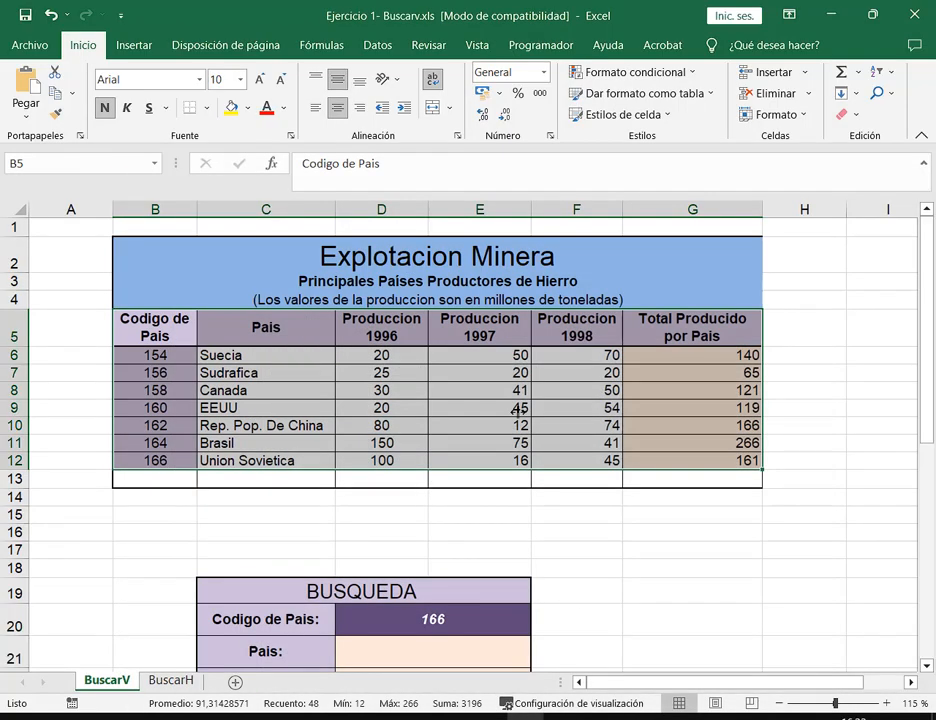
scroll(400, 500, "down", 1)
left_click(282, 581)
scroll(295, 451, "down", 2)
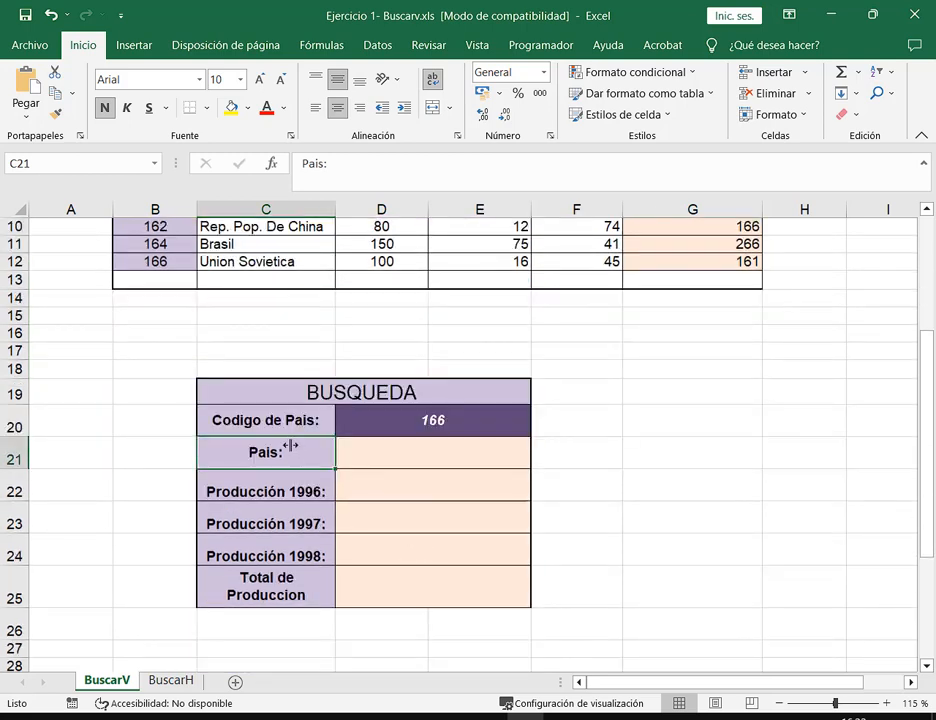
left_click(306, 494)
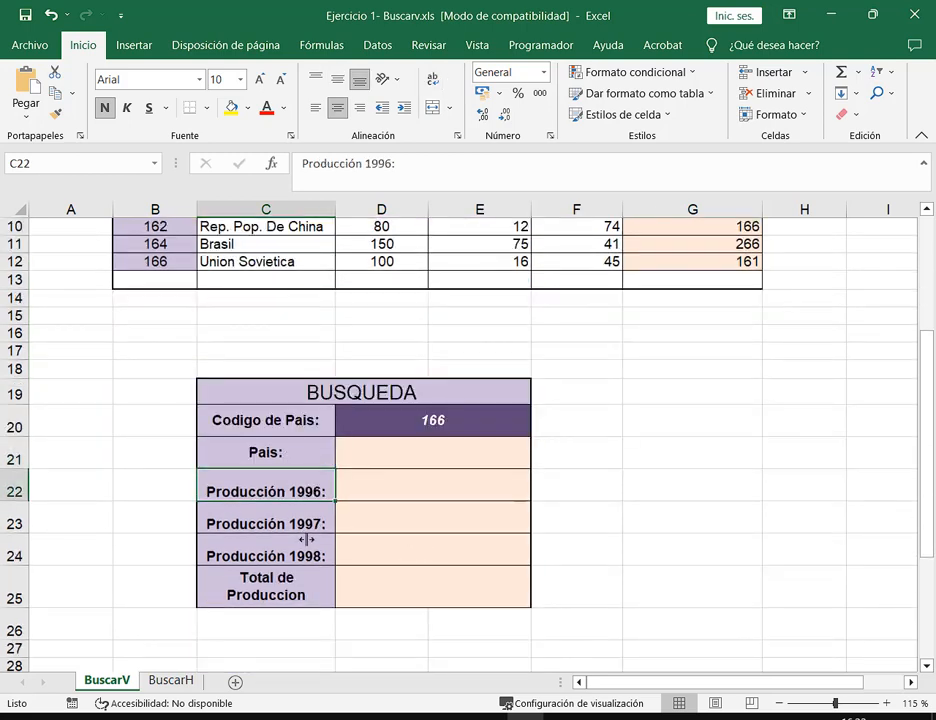
left_click(306, 522)
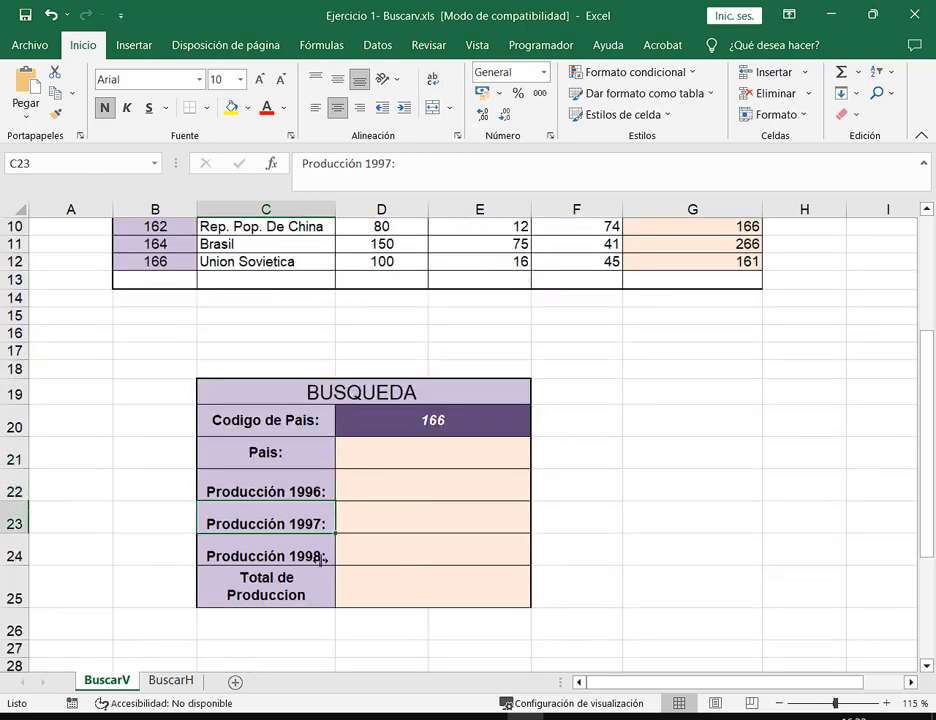
left_click(320, 561)
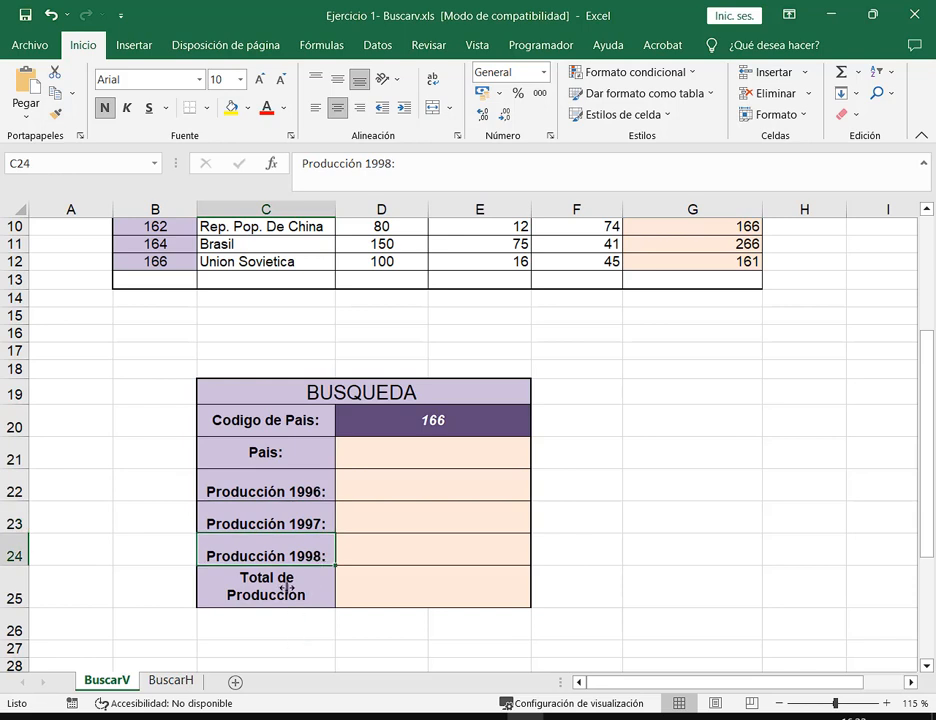
left_click(288, 587)
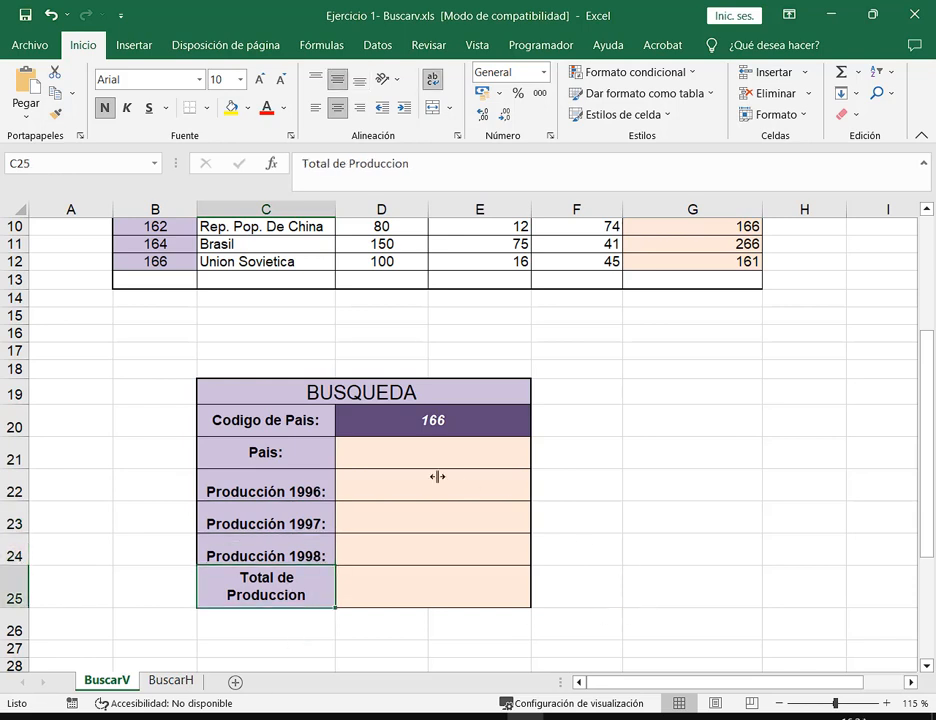
Step: Select D21 and point out the Pais label and its empty result cell with temporary red annotations
left_click(420, 450)
left_click(262, 447)
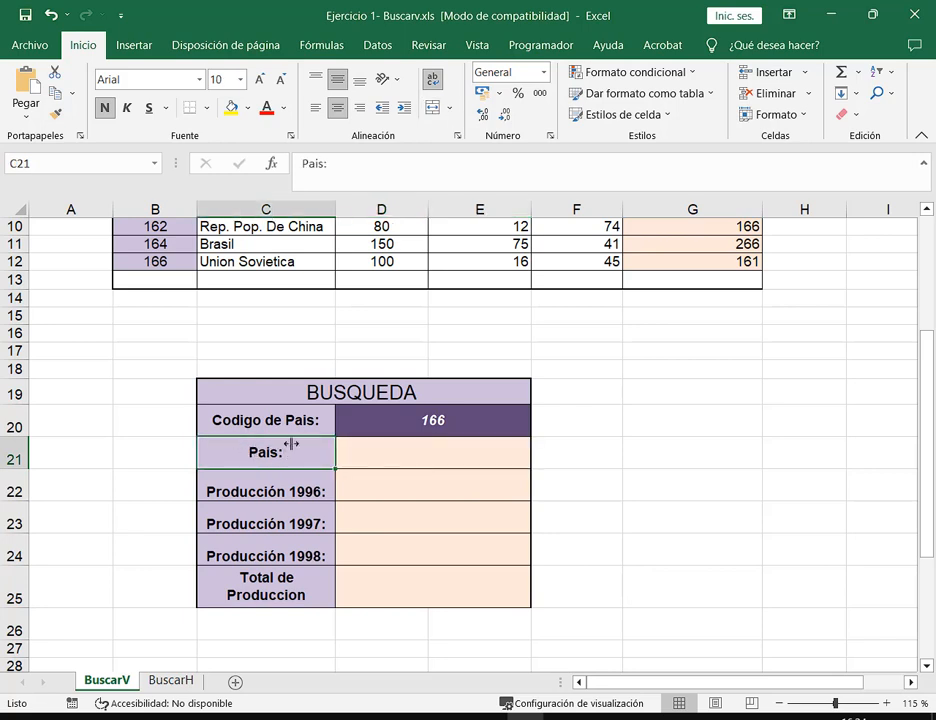
mouse_move(240, 438)
left_mouse_down()
mouse_move(294, 464)
mouse_move(390, 456)
left_mouse_up()
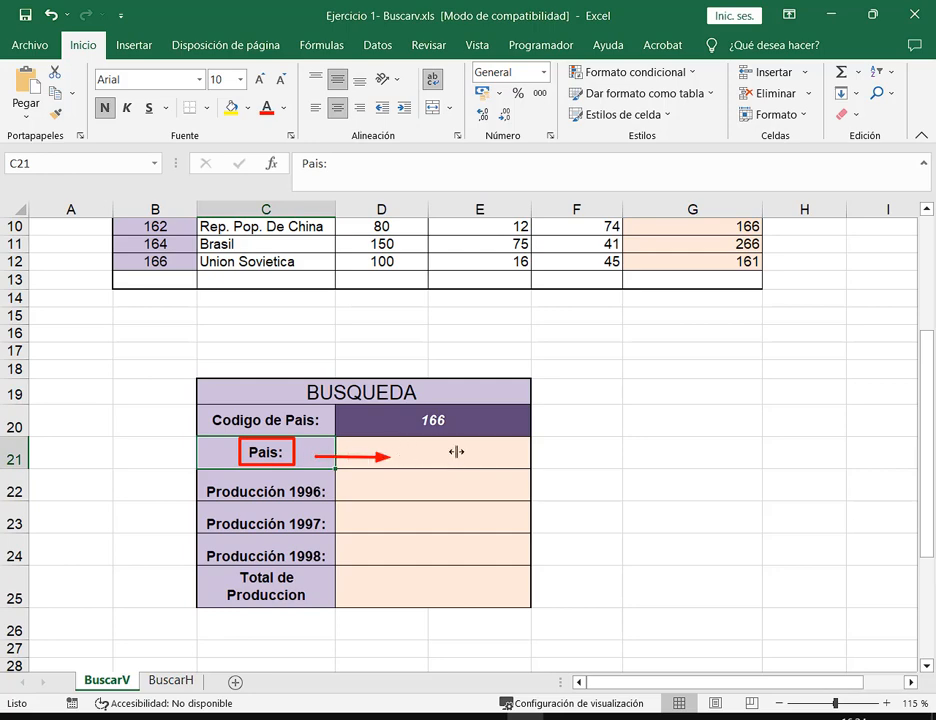
key("Escape")
scroll(464, 455, "up", 1)
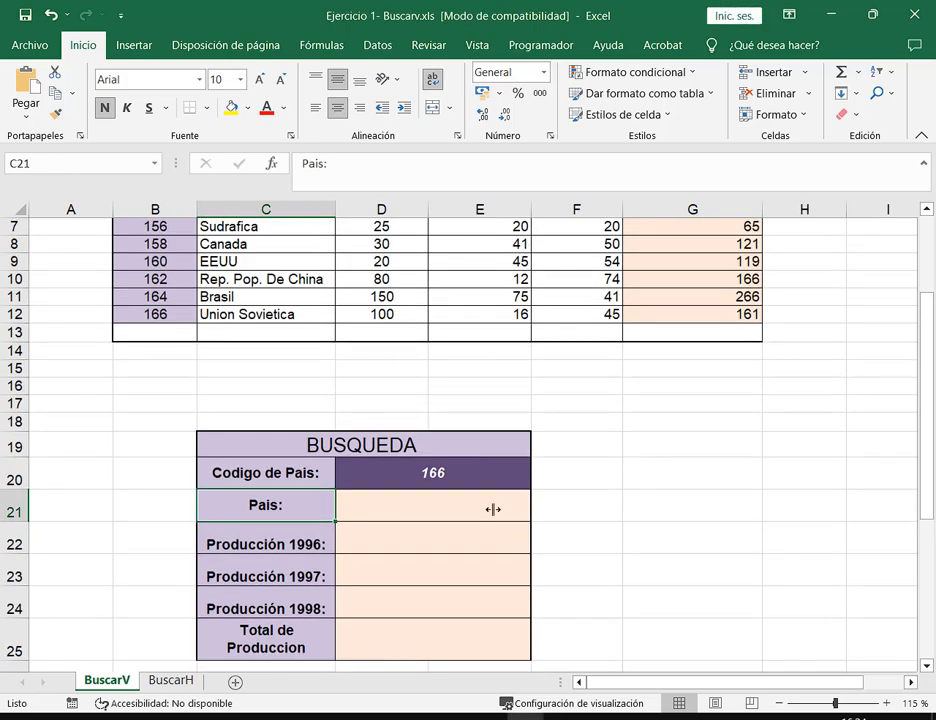
scroll(493, 509, "down", 1)
left_click(464, 460)
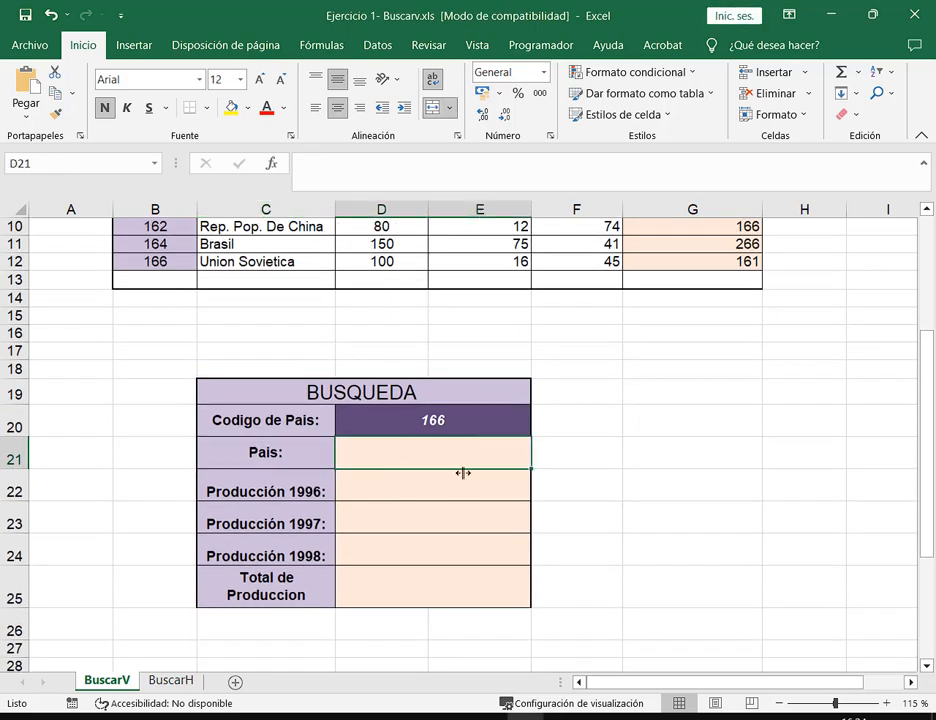
left_click_drag(385, 443, 489, 461)
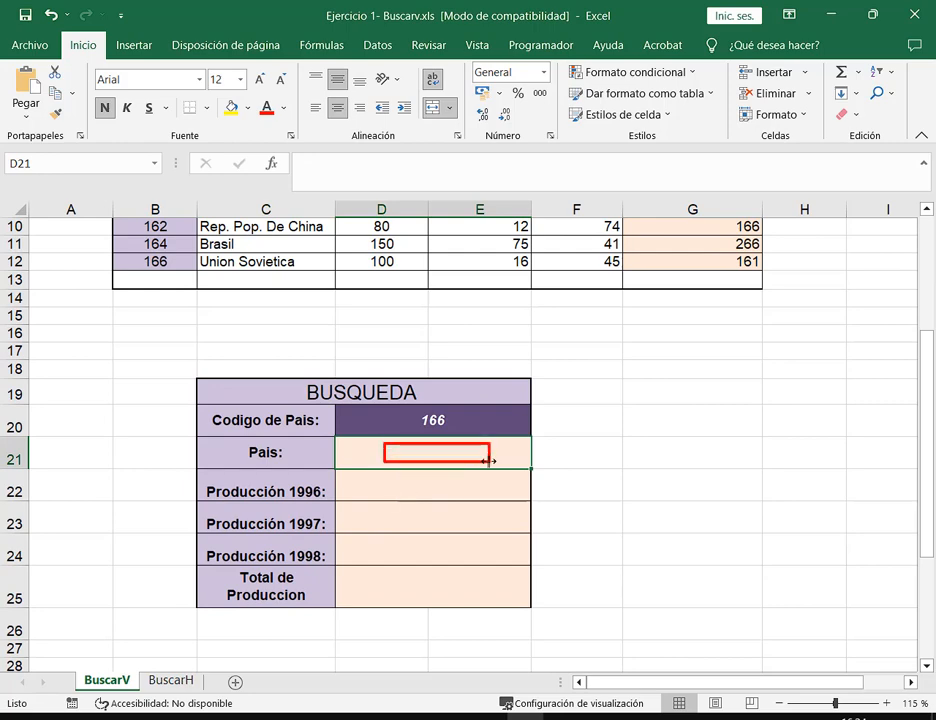
key("Escape")
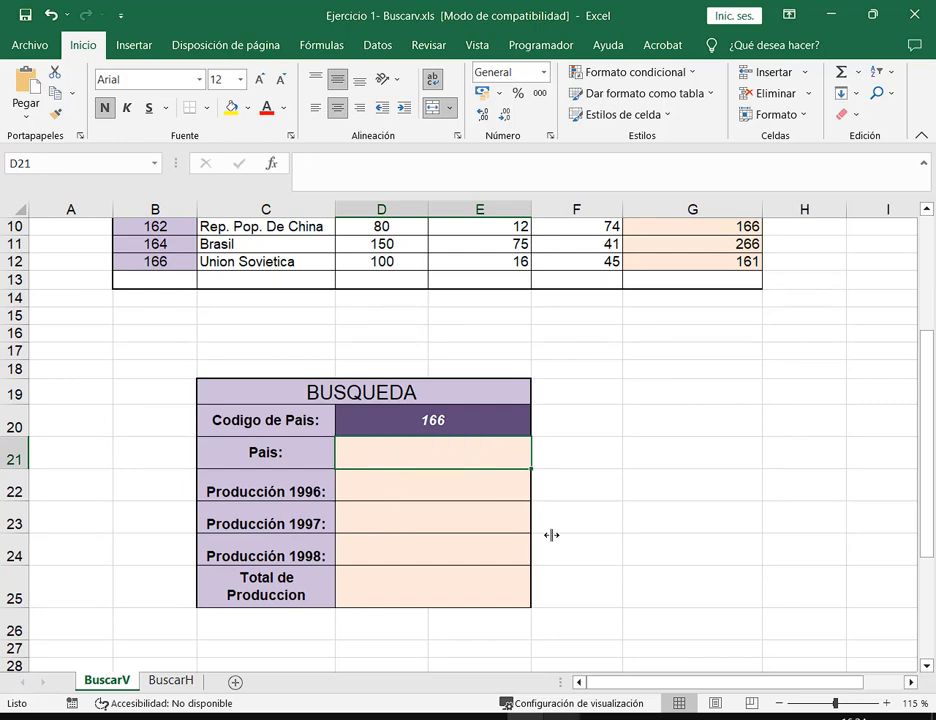
Step: Outline the Explotacion Minera table and its Pais column with temporary annotations, and clear them
scroll(551, 535, "up", 3)
mouse_move(110, 308)
left_mouse_down()
mouse_move(782, 463)
mouse_move(767, 469)
left_mouse_up()
left_click_drag(194, 309, 336, 469)
key("Escape")
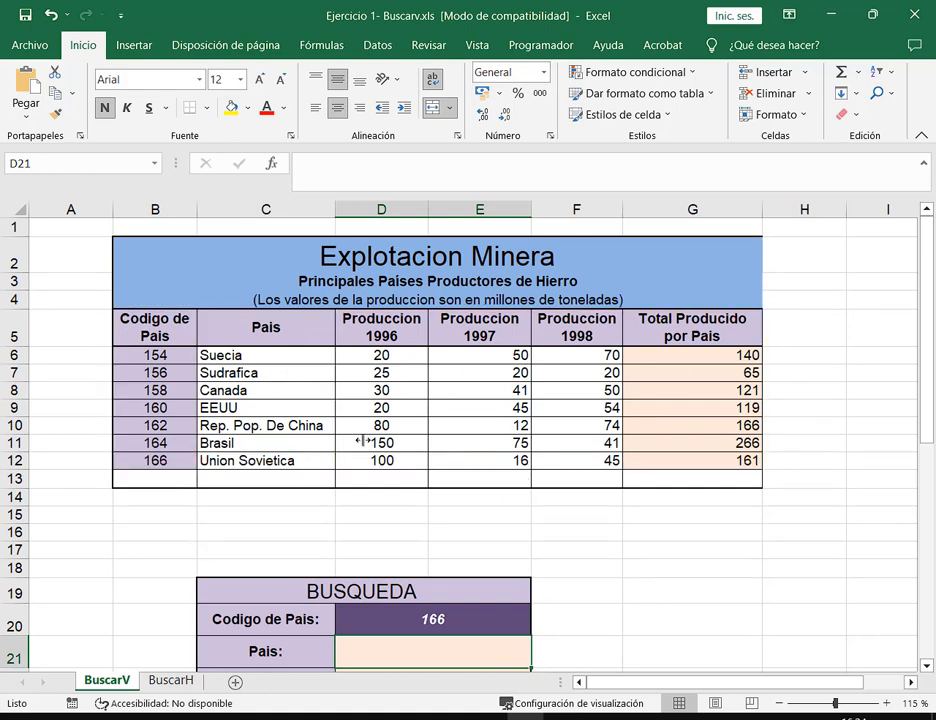
Step: Switch to Notepad and highlight the numero_columna, 0 and valor_referencia arguments of the BUSCARV formula
key("alt+Tab")
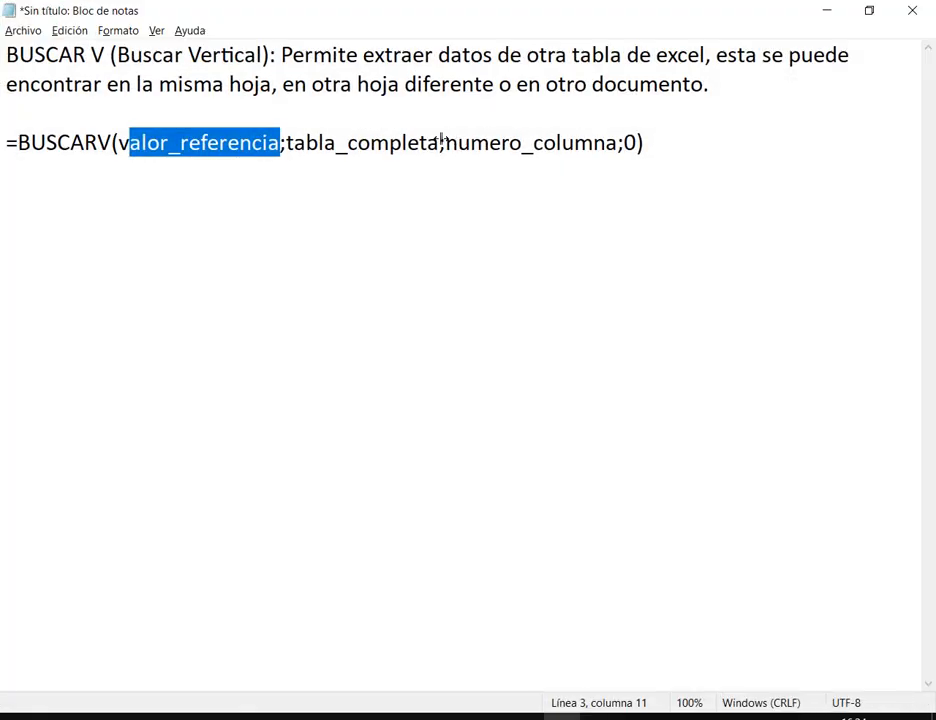
left_click_drag(443, 141, 618, 144)
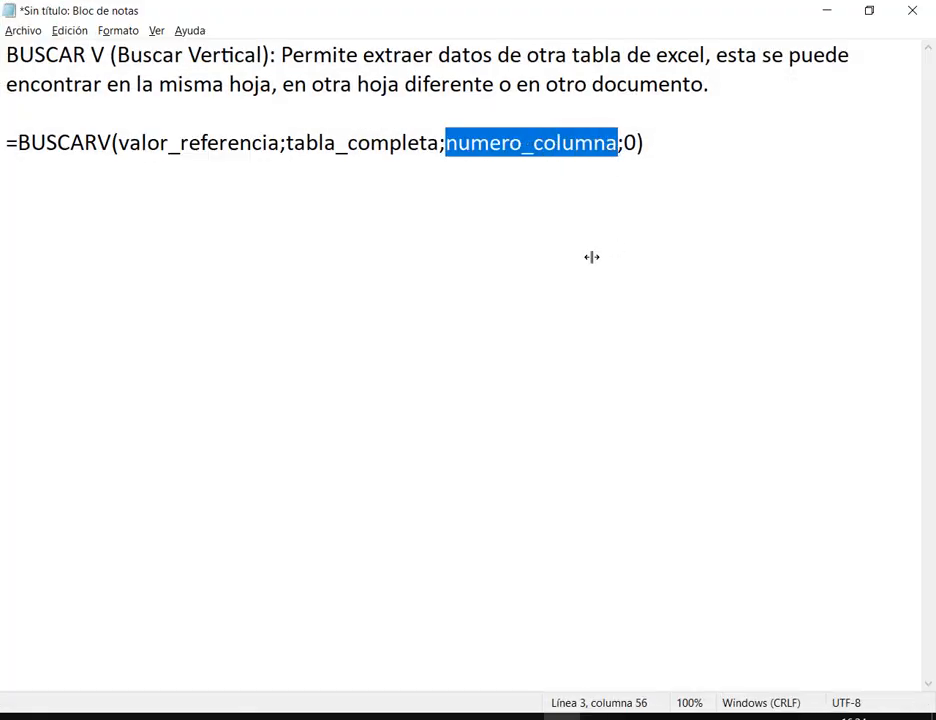
double_click(630, 143)
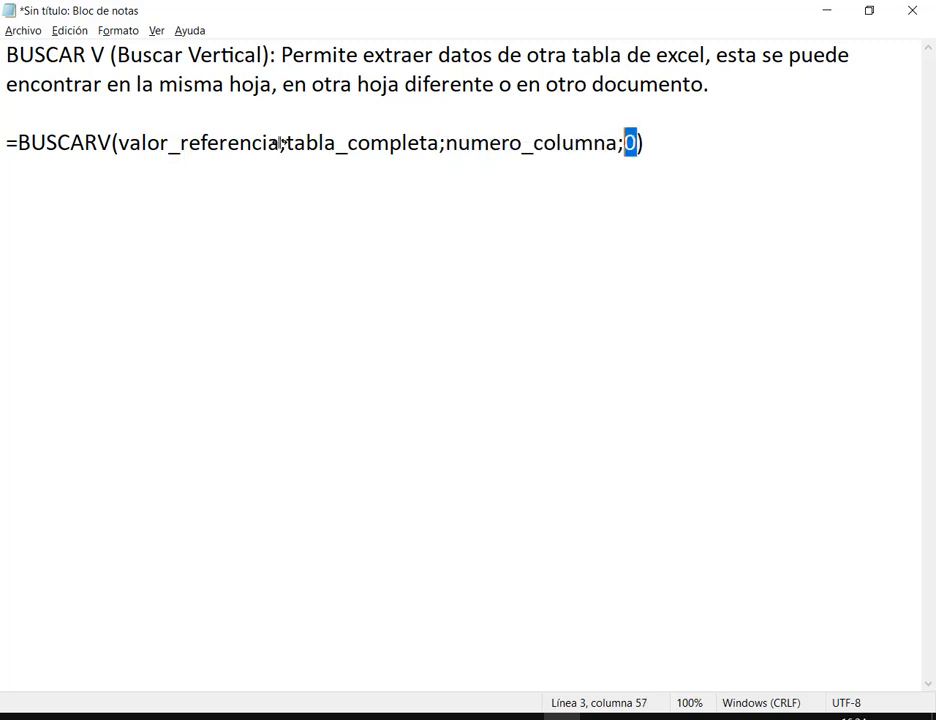
left_click_drag(280, 144, 121, 143)
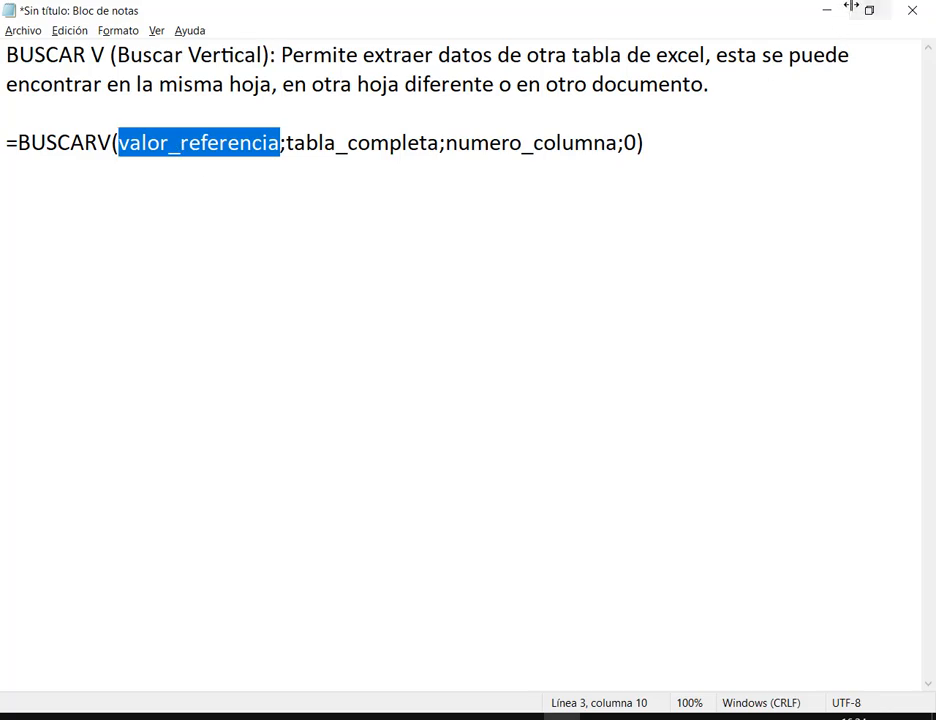
Step: Return to Excel and outline the source table from Codigo de Pais to Total Producido por Pais, clearing the outline
left_click(813, 10)
scroll(760, 405, "down", 3)
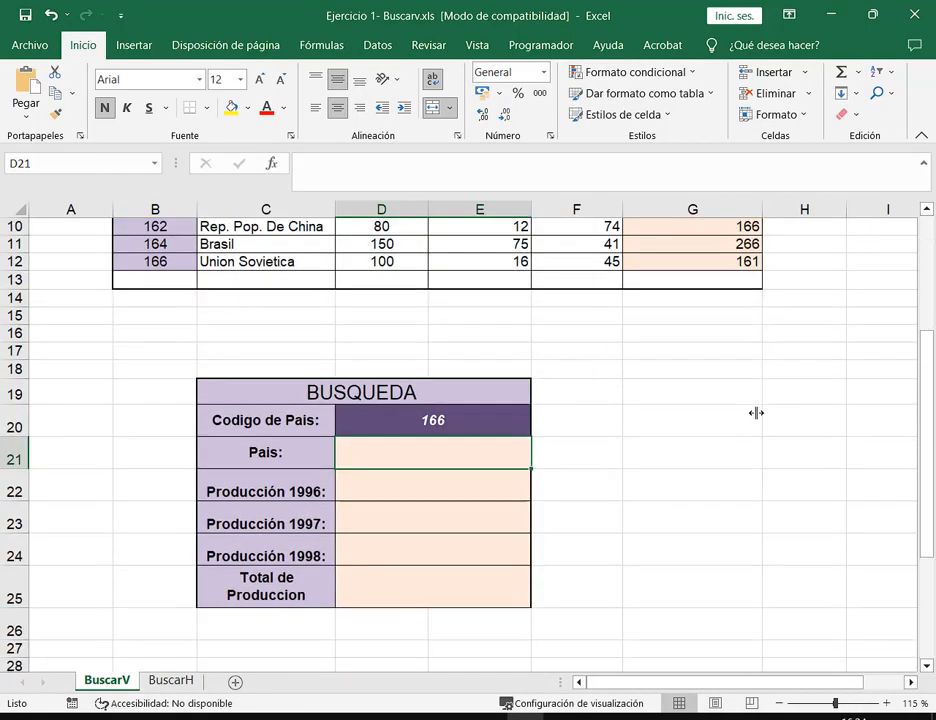
scroll(752, 424, "up", 2)
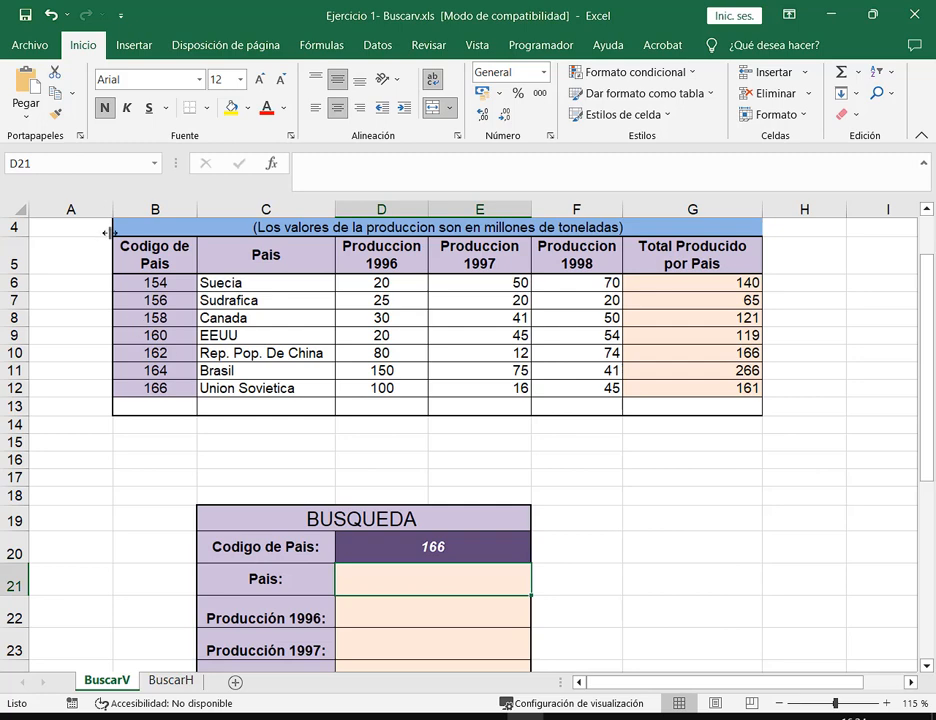
left_click_drag(110, 232, 762, 398)
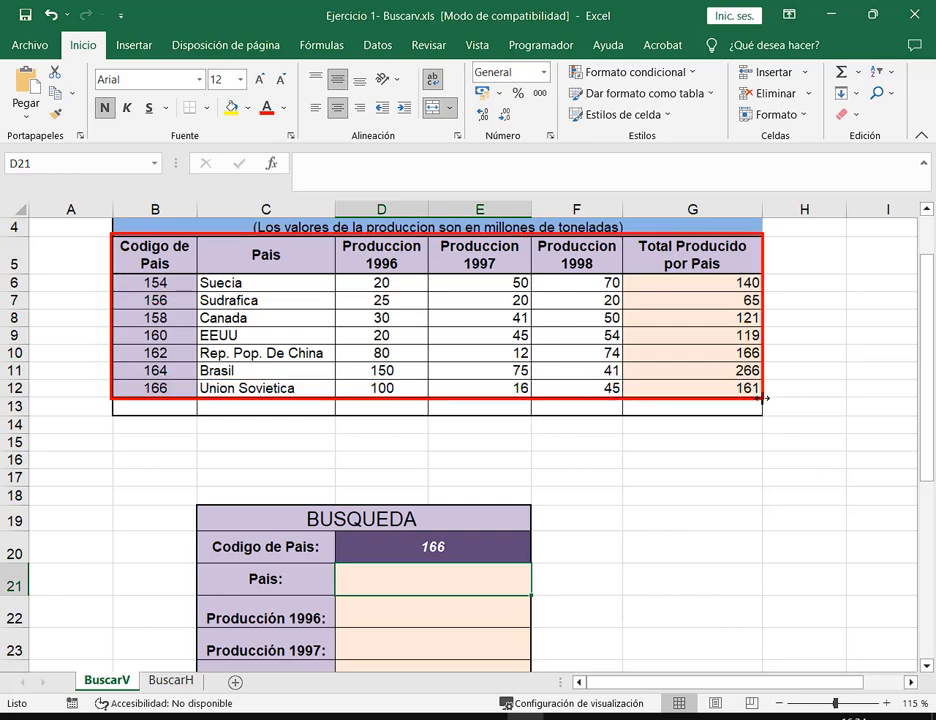
key("Escape")
Step: Outline the BUSQUEDA table's fields and its Codigo de Pais row with red annotation boxes
scroll(787, 377, "down", 2)
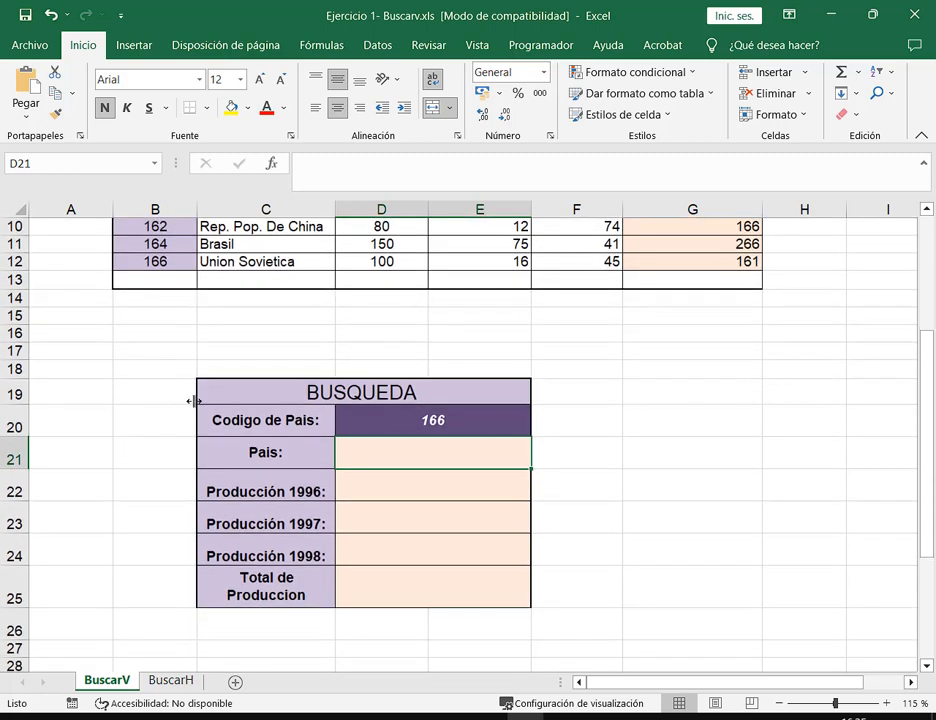
mouse_move(193, 401)
left_mouse_down()
mouse_move(512, 573)
mouse_move(533, 610)
left_mouse_up()
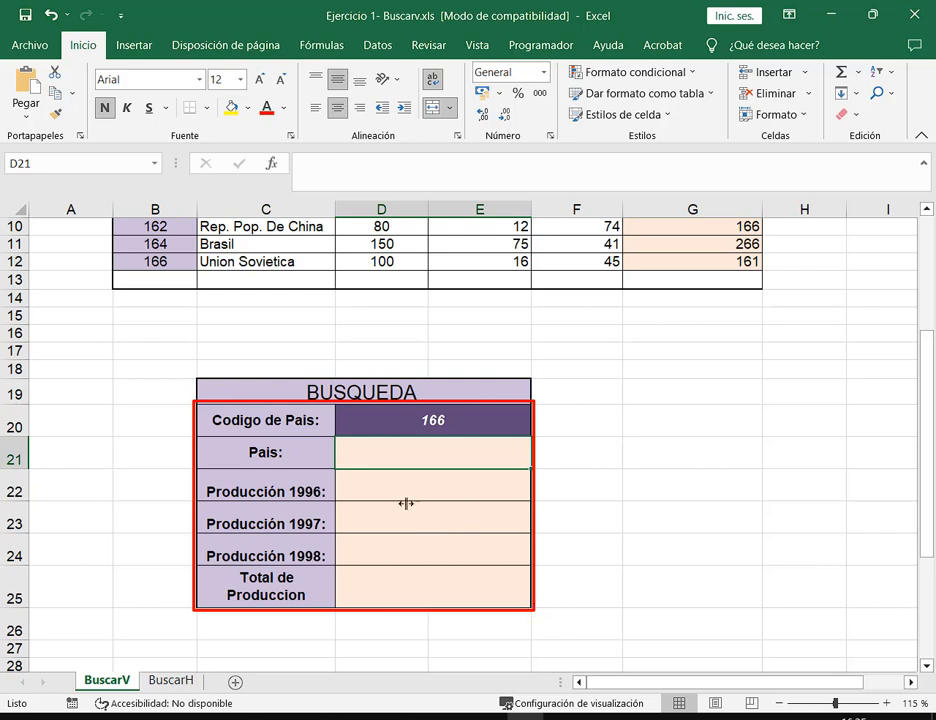
mouse_move(191, 398)
left_mouse_down()
mouse_move(205, 416)
mouse_move(551, 628)
mouse_move(537, 615)
left_mouse_up()
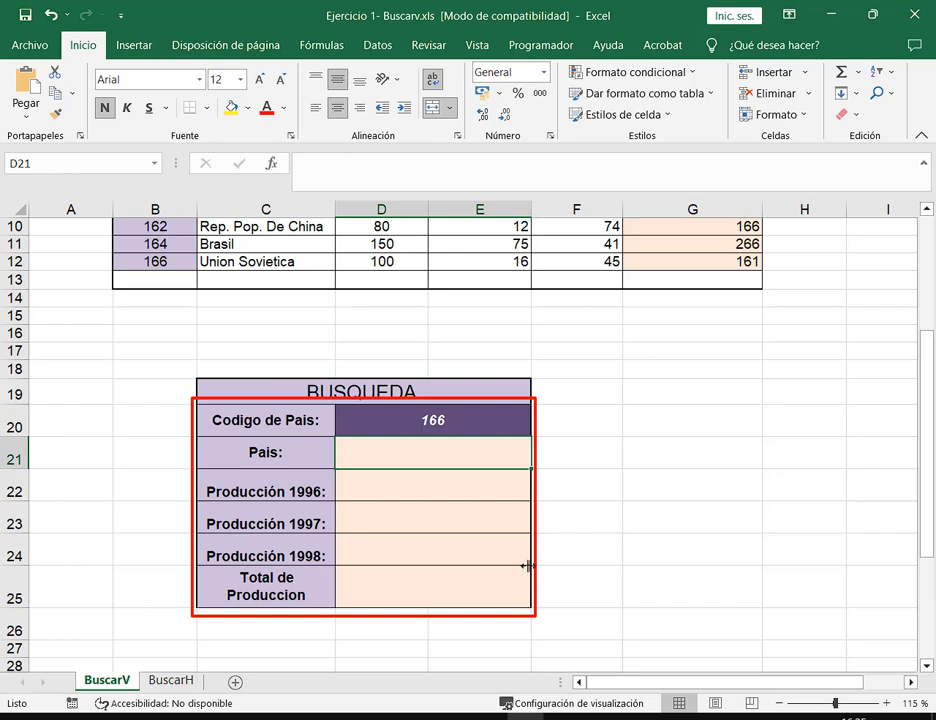
mouse_move(200, 405)
left_mouse_down()
mouse_move(365, 436)
mouse_move(480, 436)
left_mouse_up()
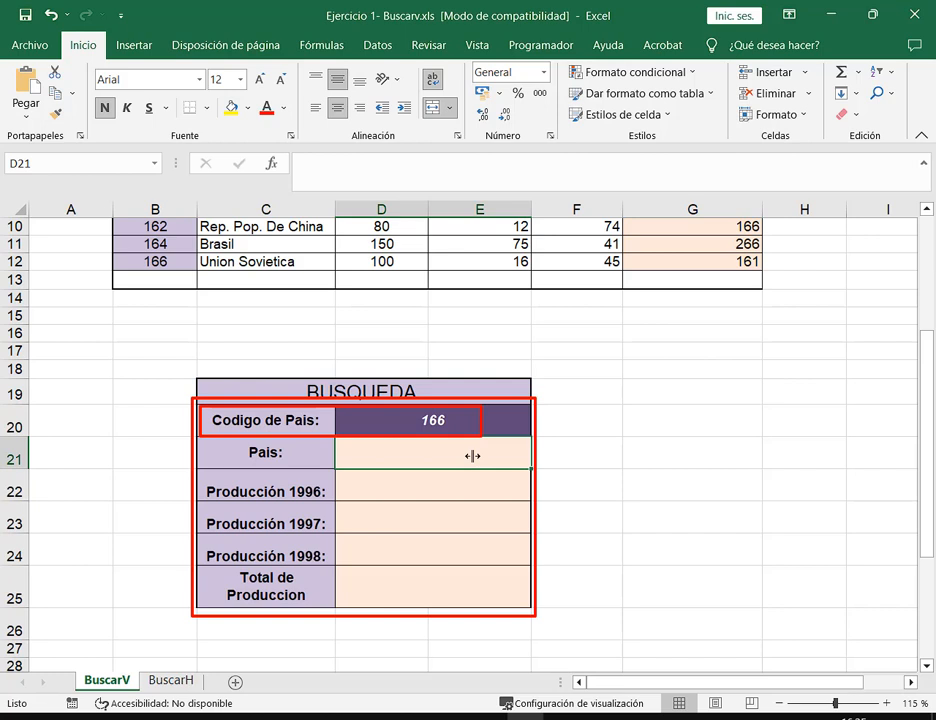
Step: Clear the annotations, box the Pais and Producción 1996 result cells, clear those boxes and outline the code 166 in red
key("Escape")
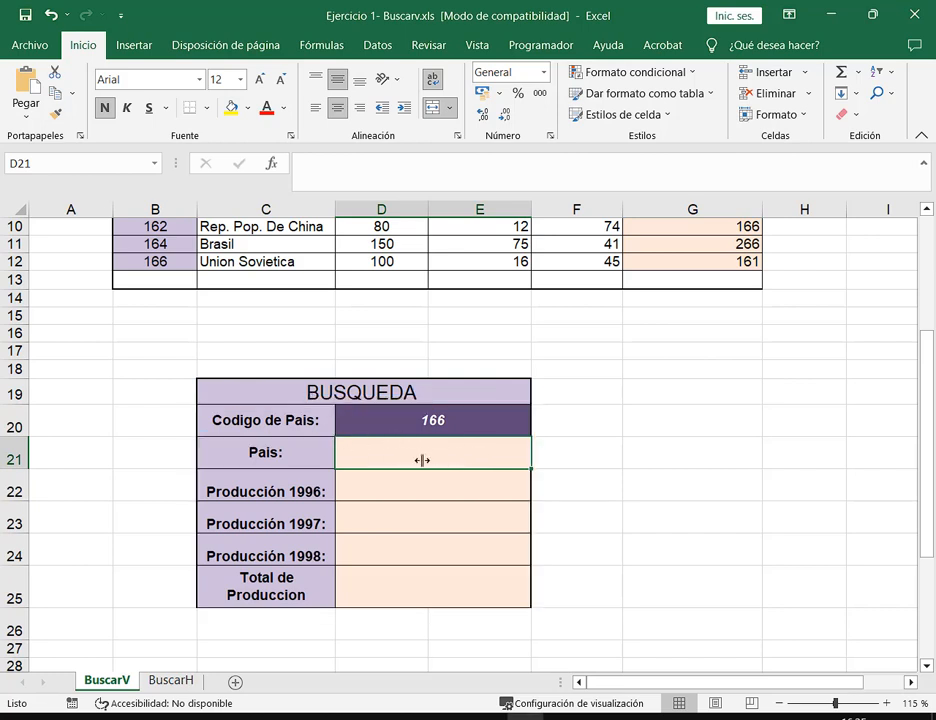
left_click_drag(381, 444, 481, 464)
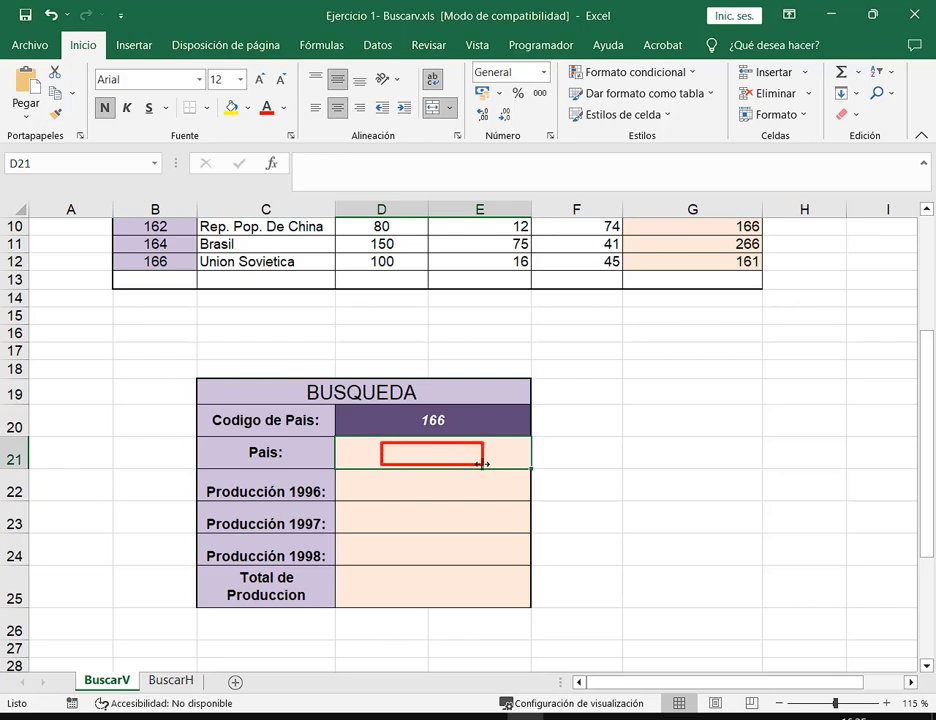
left_click_drag(394, 479, 455, 494)
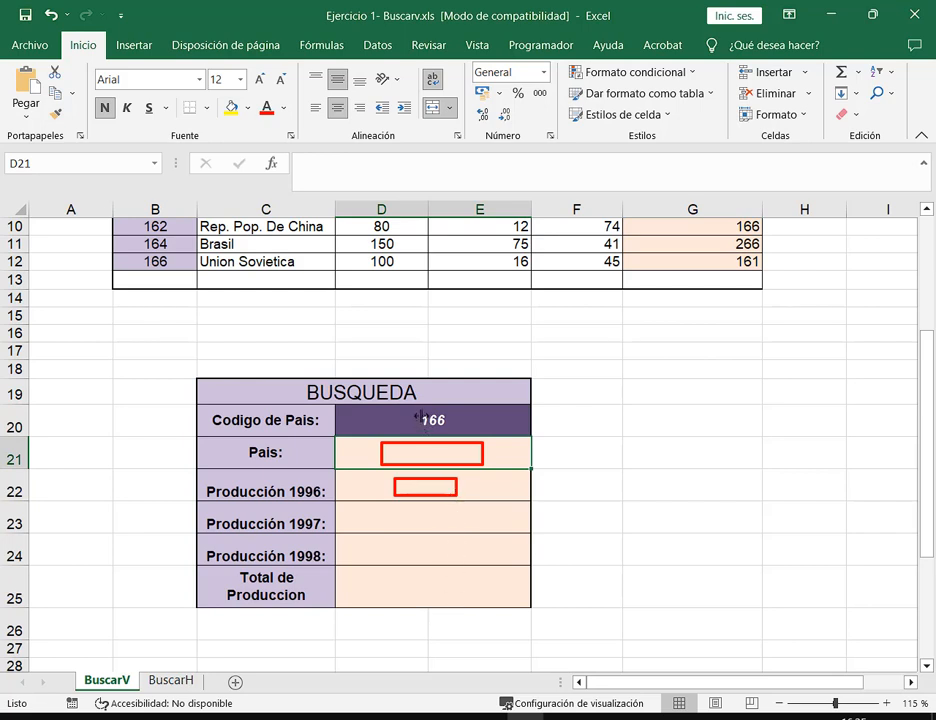
key("e")
mouse_move(415, 406)
left_mouse_down()
mouse_move(443, 428)
mouse_move(457, 426)
left_mouse_up()
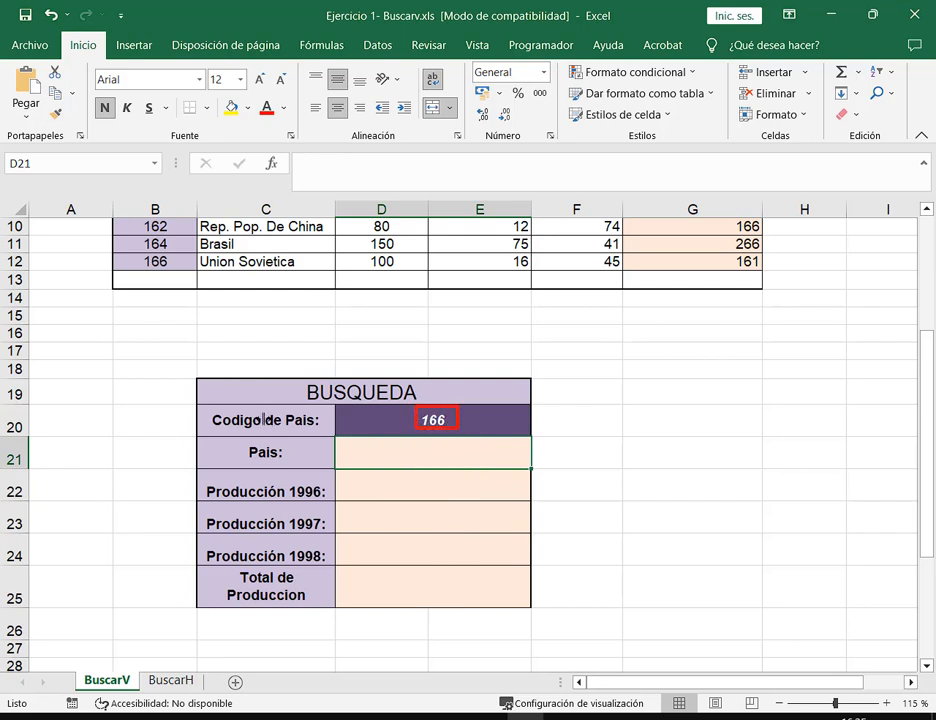
Step: Outline BUSQUEDA's Codigo de Pais row and its 166, mark the matching code in the source table's Codigo de Pais column, and clear the annotations
scroll(432, 421, "up", 3)
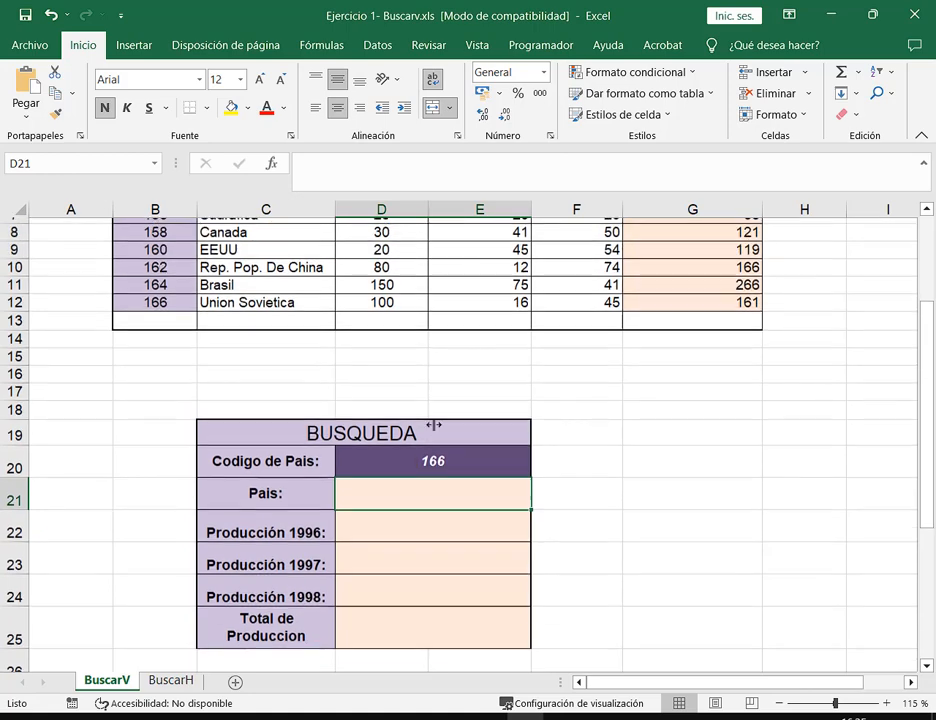
scroll(435, 483, "down", 1)
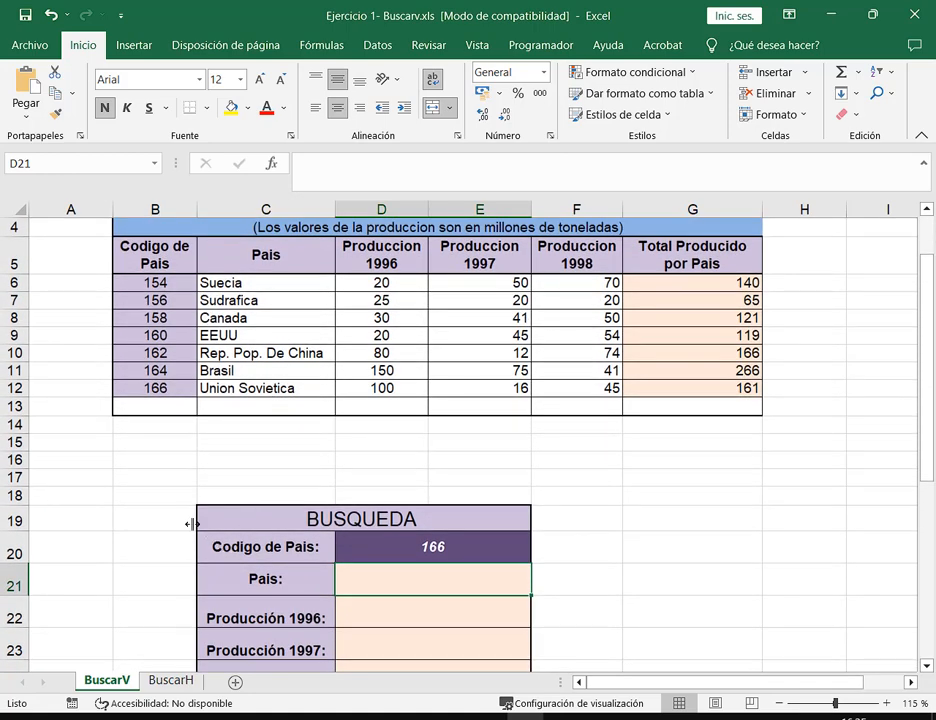
left_click_drag(190, 525, 537, 566)
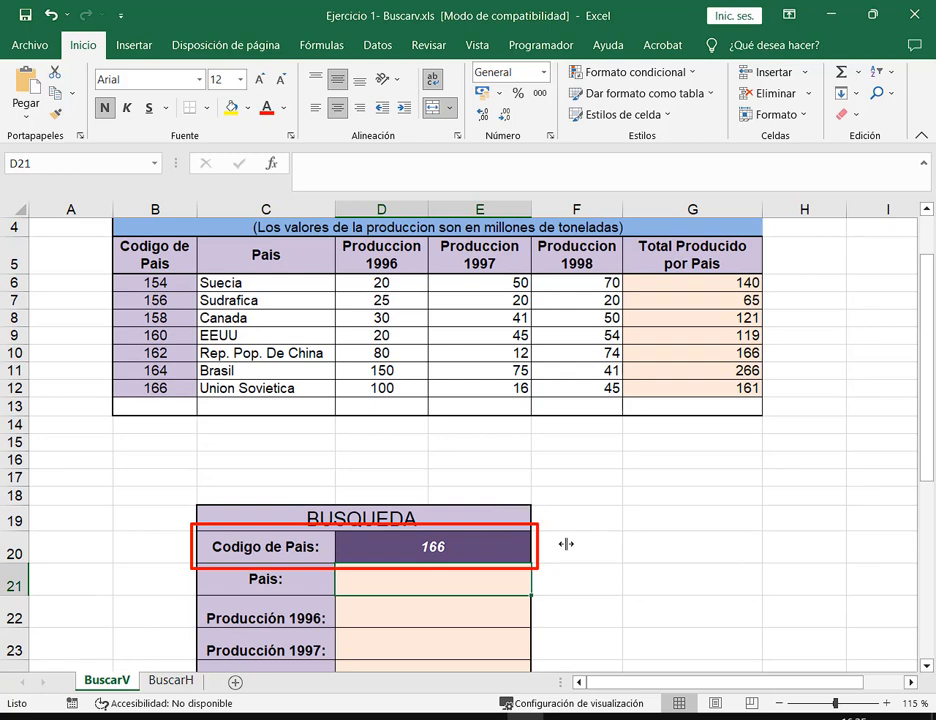
mouse_move(585, 533)
left_mouse_down()
mouse_move(462, 546)
mouse_move(451, 556)
left_mouse_up()
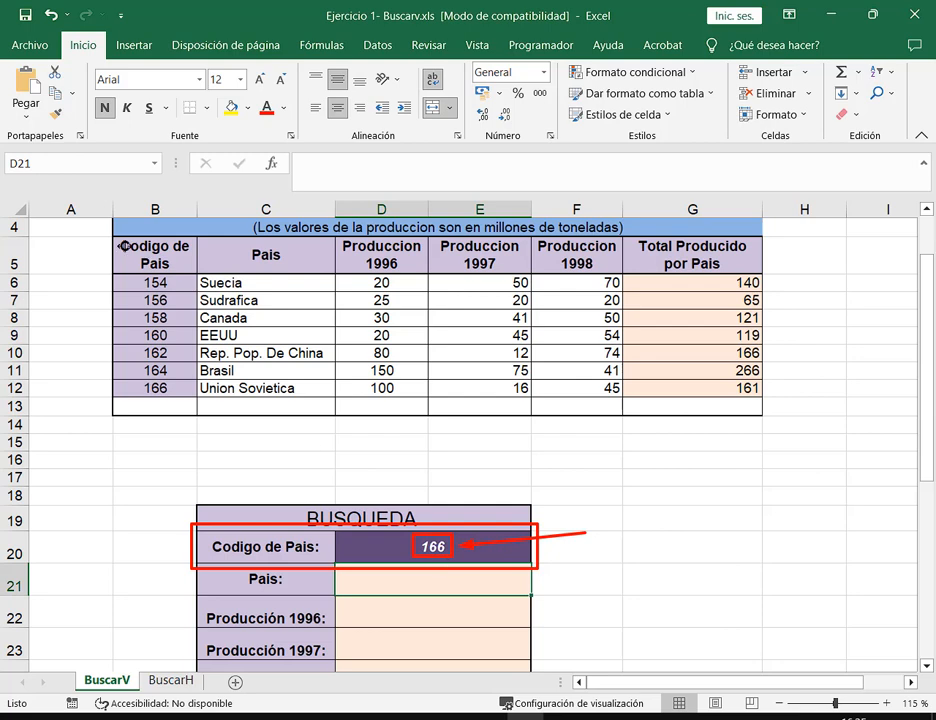
mouse_move(108, 231)
left_mouse_down()
mouse_move(140, 272)
mouse_move(204, 407)
left_mouse_up()
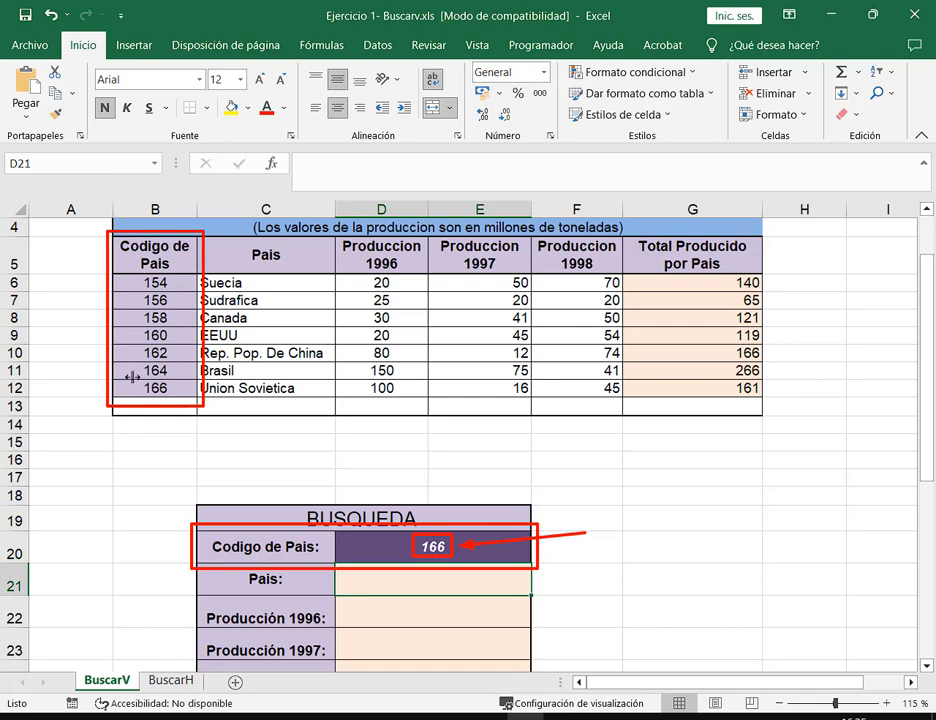
left_click_drag(133, 377, 179, 399)
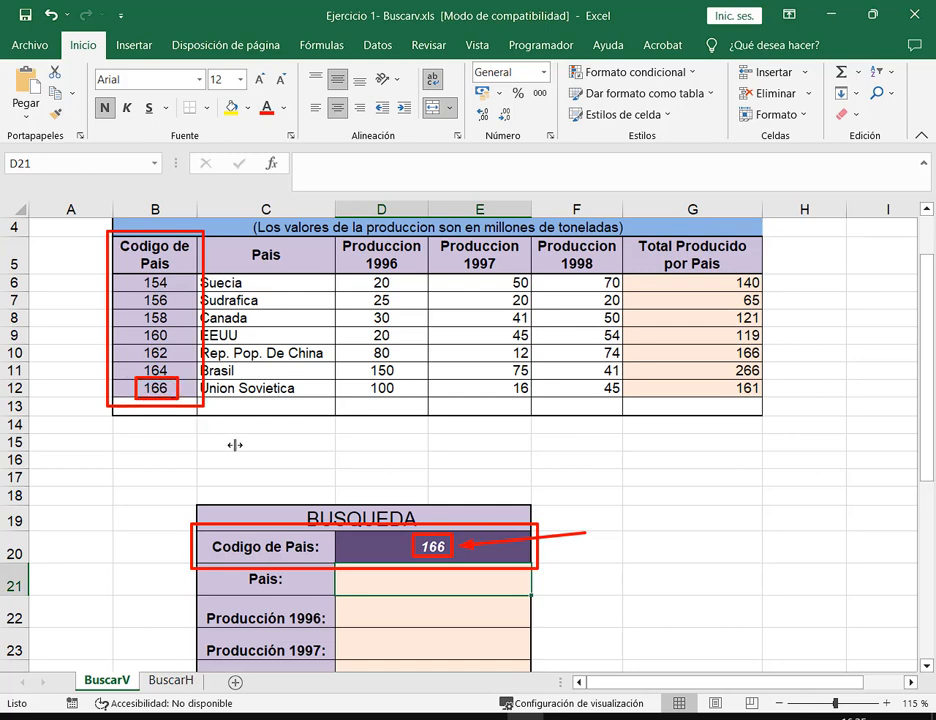
key("Escape")
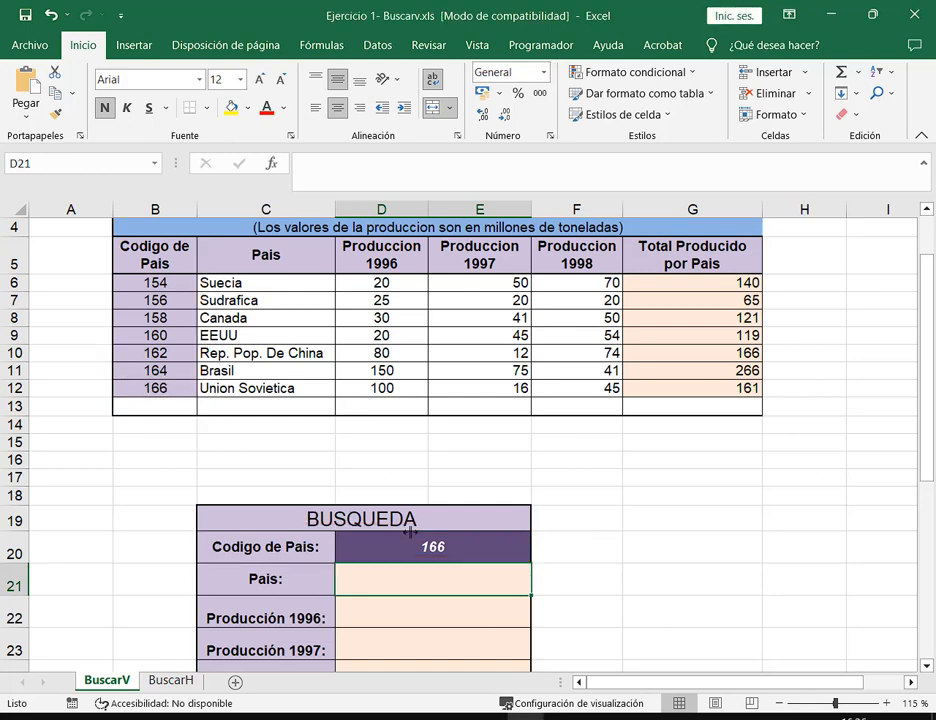
Step: Mark the code 166 in the BUSQUEDA table with a red box and arrow, and clear the annotations
left_click_drag(409, 533, 451, 557)
left_click_drag(522, 517, 456, 533)
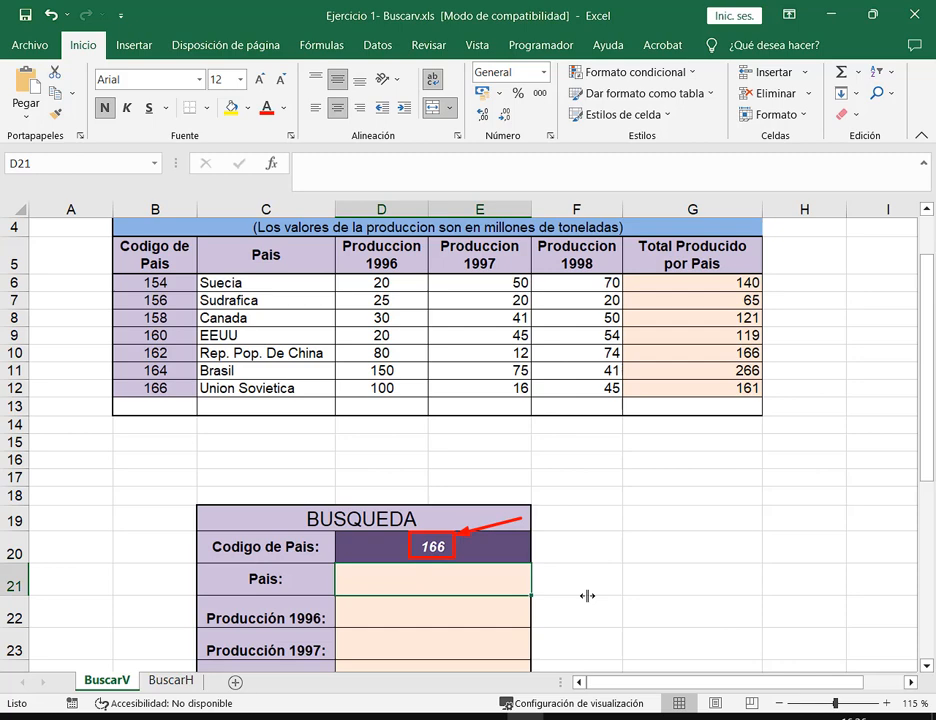
key("Escape")
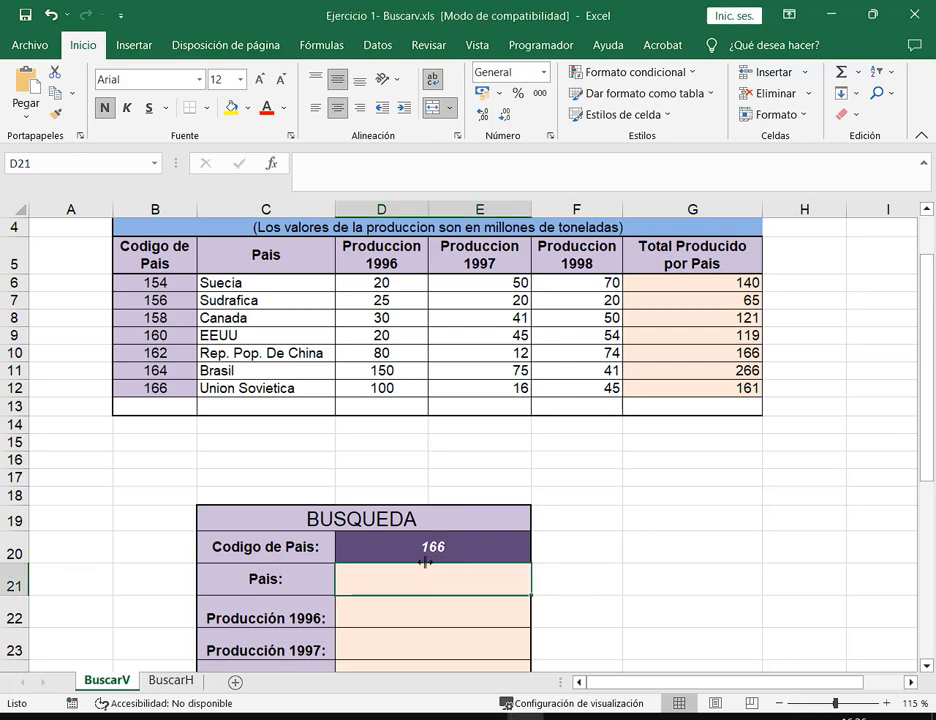
Step: Start a BUSCARV formula in the Pais result cell D21 with D20 as the lookup value
scroll(425, 563, "down", 1)
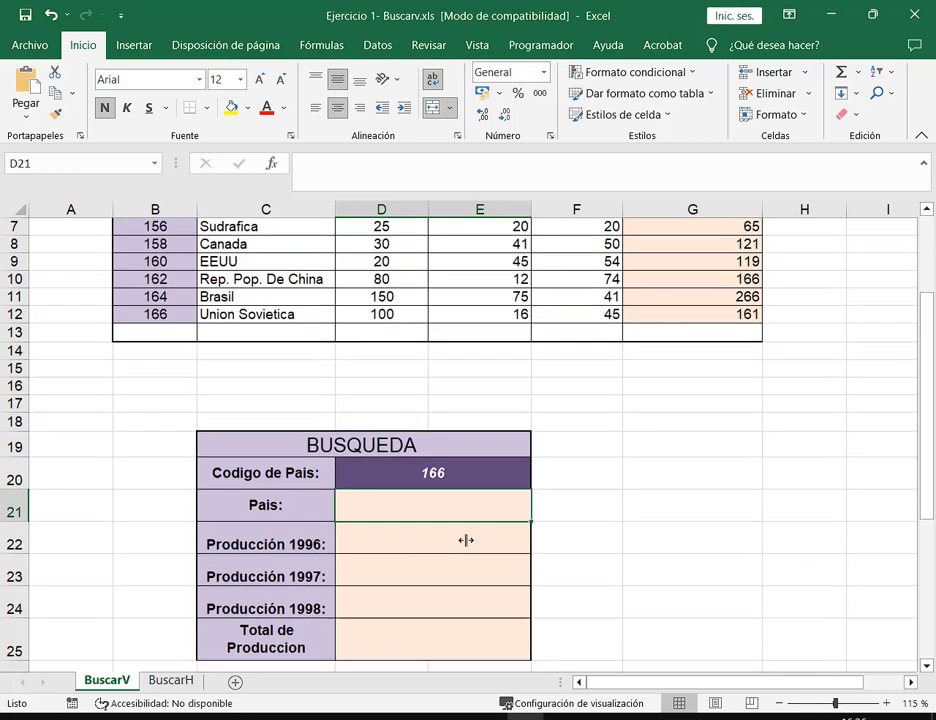
type("=BUSC")
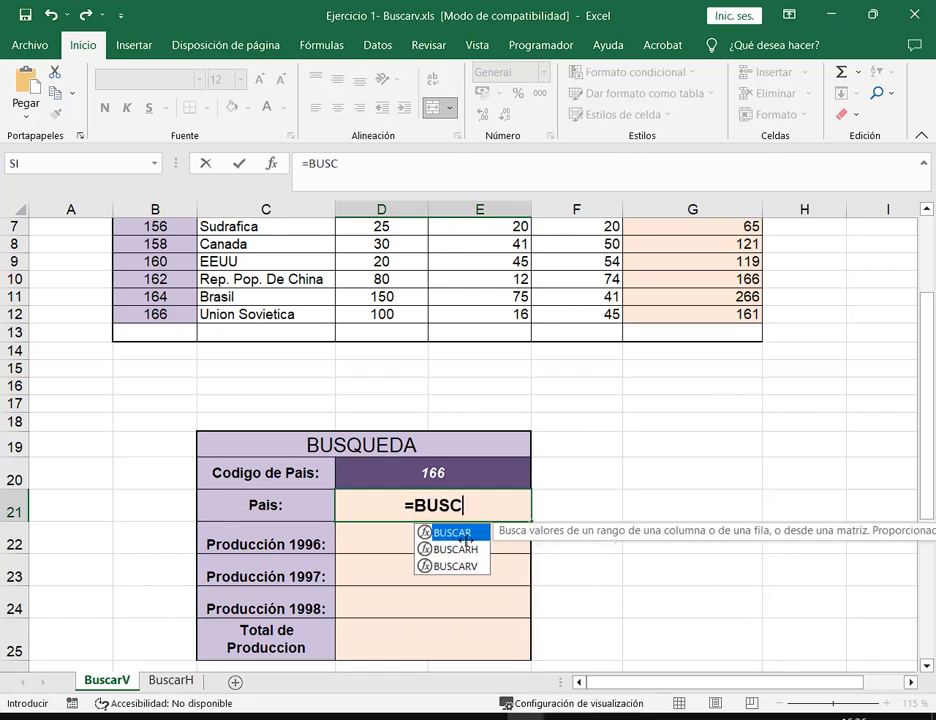
type("AR")
key("Down")
key("Down")
key("Tab")
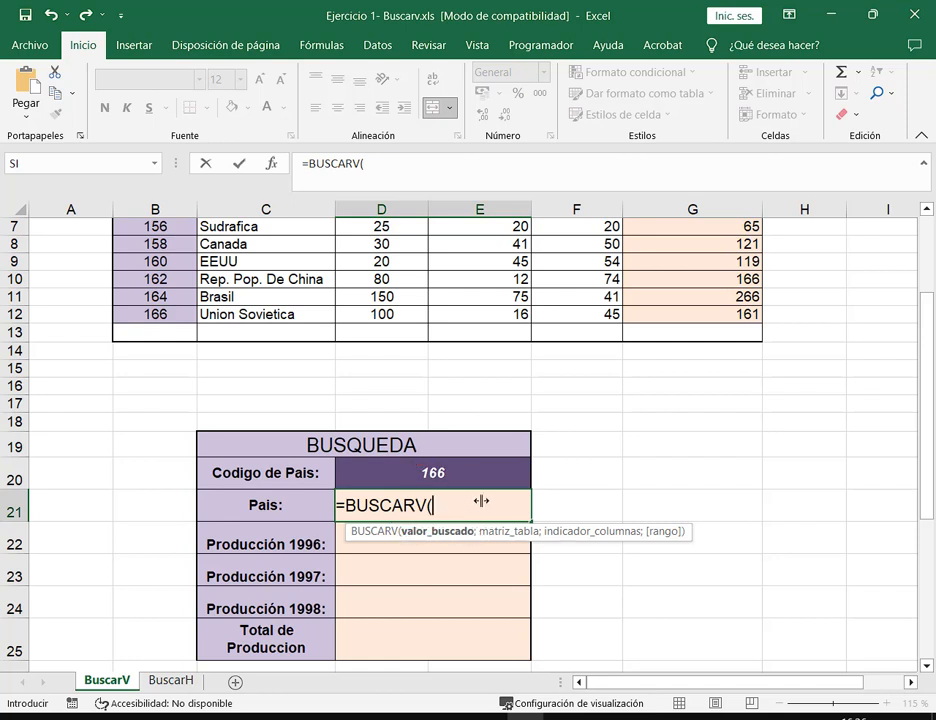
left_click(430, 472)
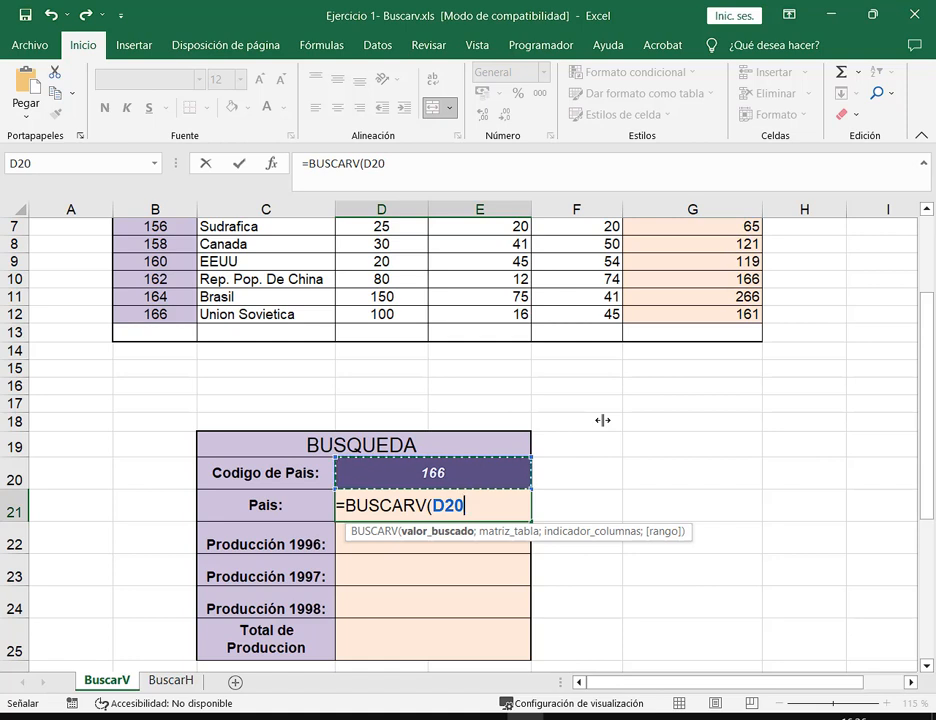
type(";")
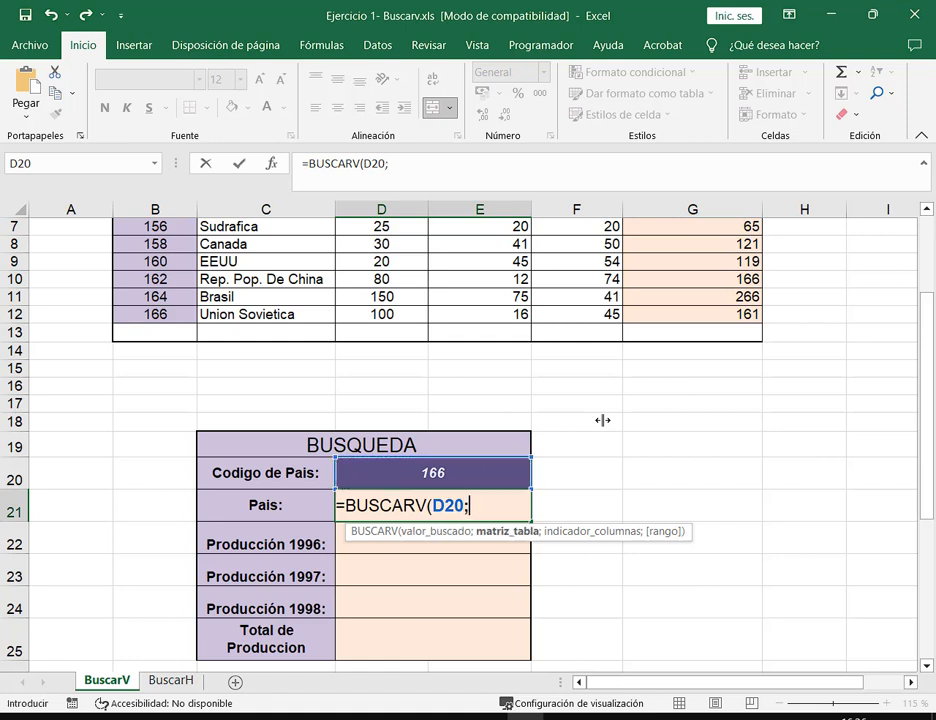
Step: Outline the Explotacion Minera title block and the data table from header to last country in red, removing each outline
scroll(603, 420, "up", 2)
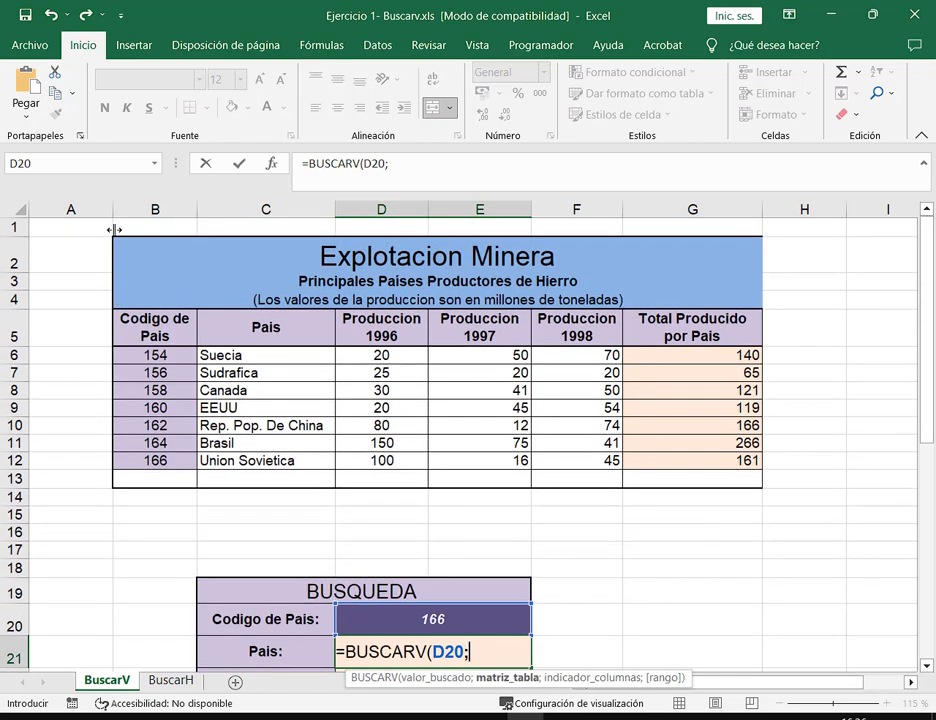
left_click_drag(115, 229, 760, 307)
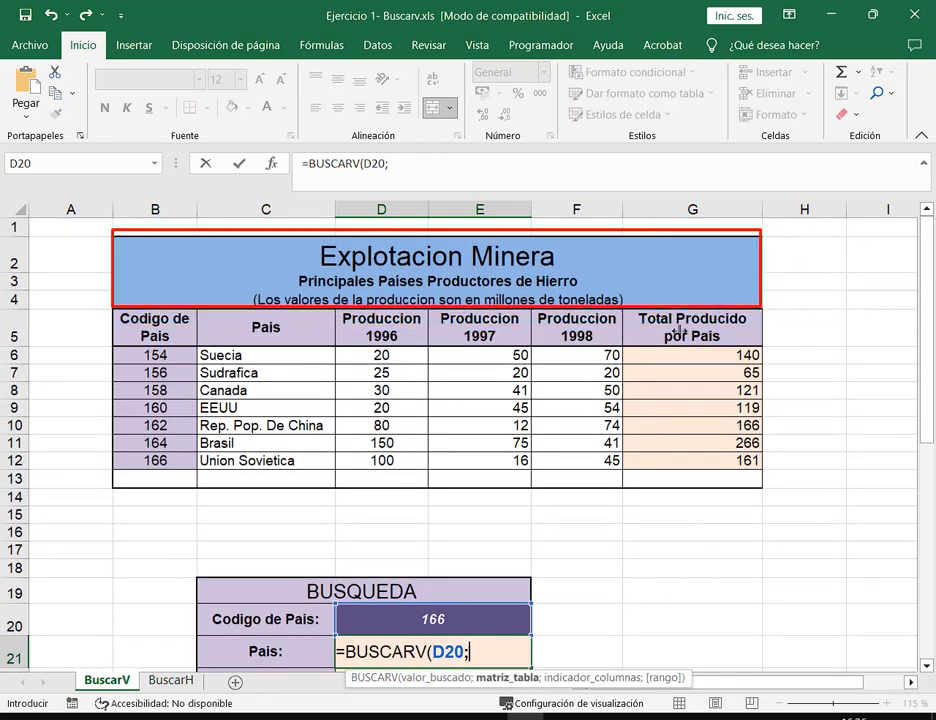
key("ctrl+z")
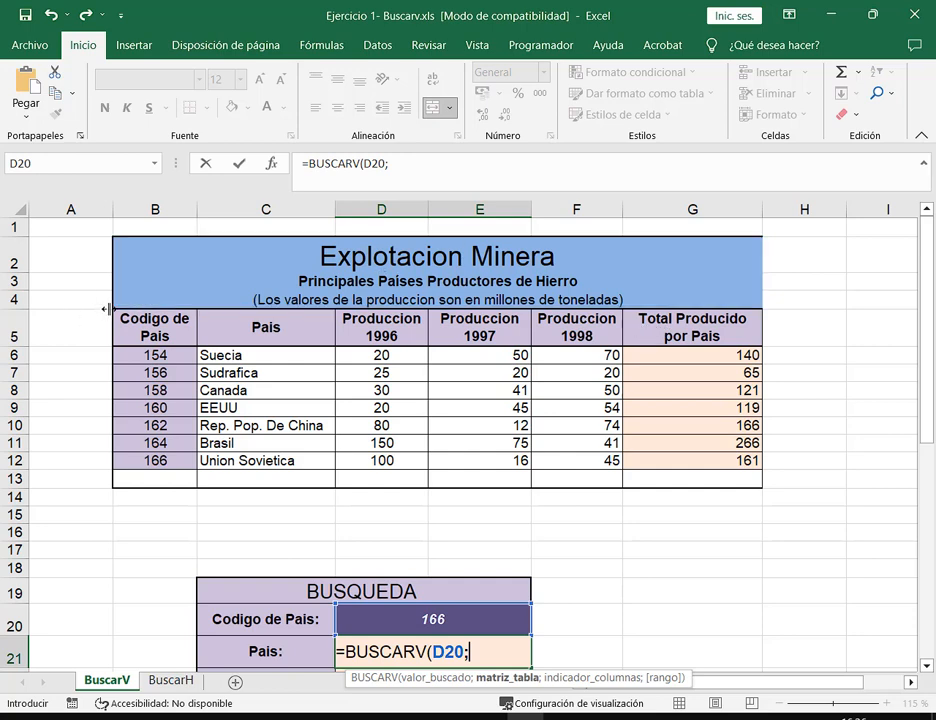
mouse_move(108, 309)
left_mouse_down()
mouse_move(800, 476)
mouse_move(764, 470)
left_mouse_up()
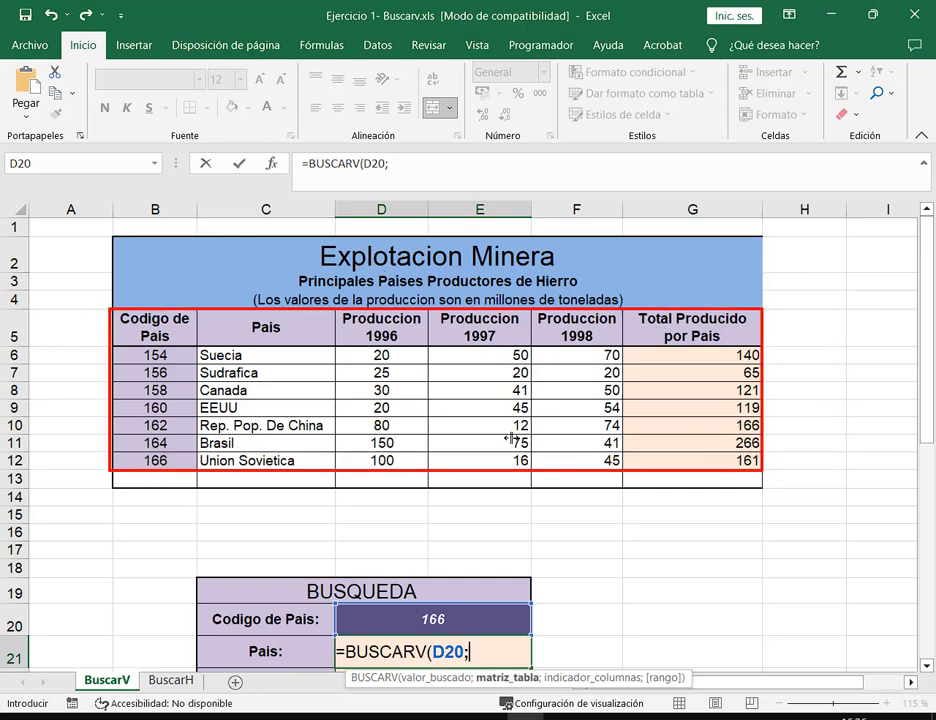
key("ctrl+z")
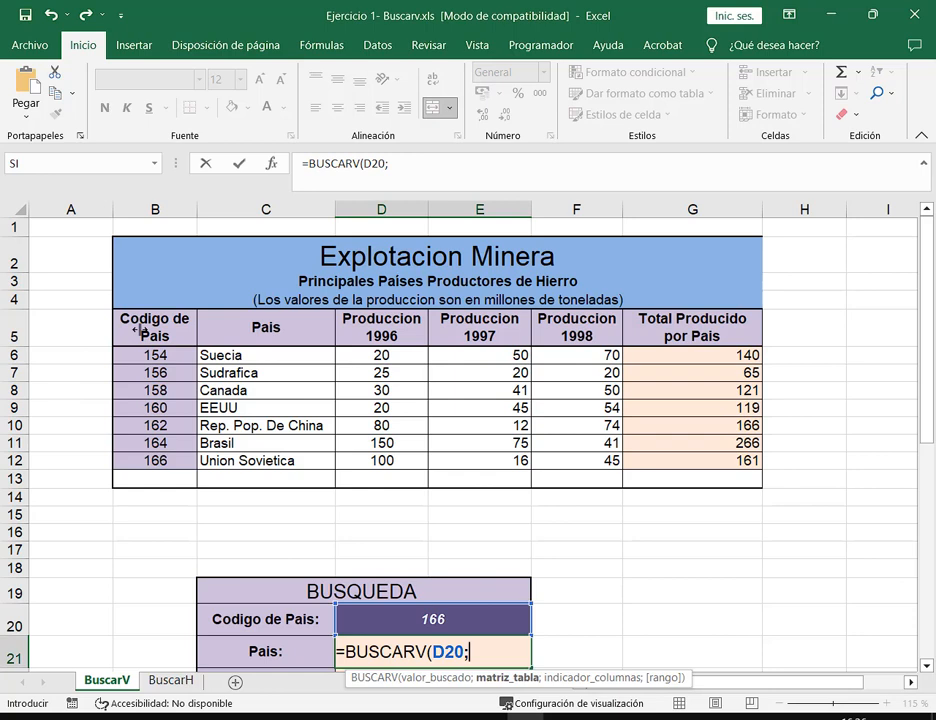
Step: Add the range B5:G12 as the BUSCARV table argument, followed by a semicolon
left_click_drag(140, 328, 690, 466)
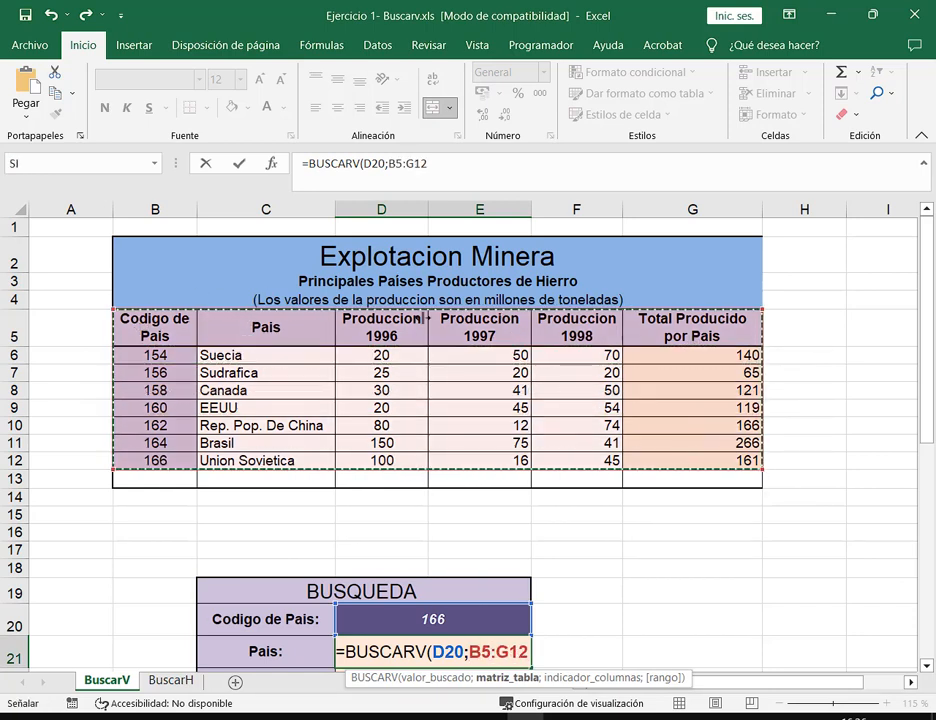
scroll(565, 420, "down", 2)
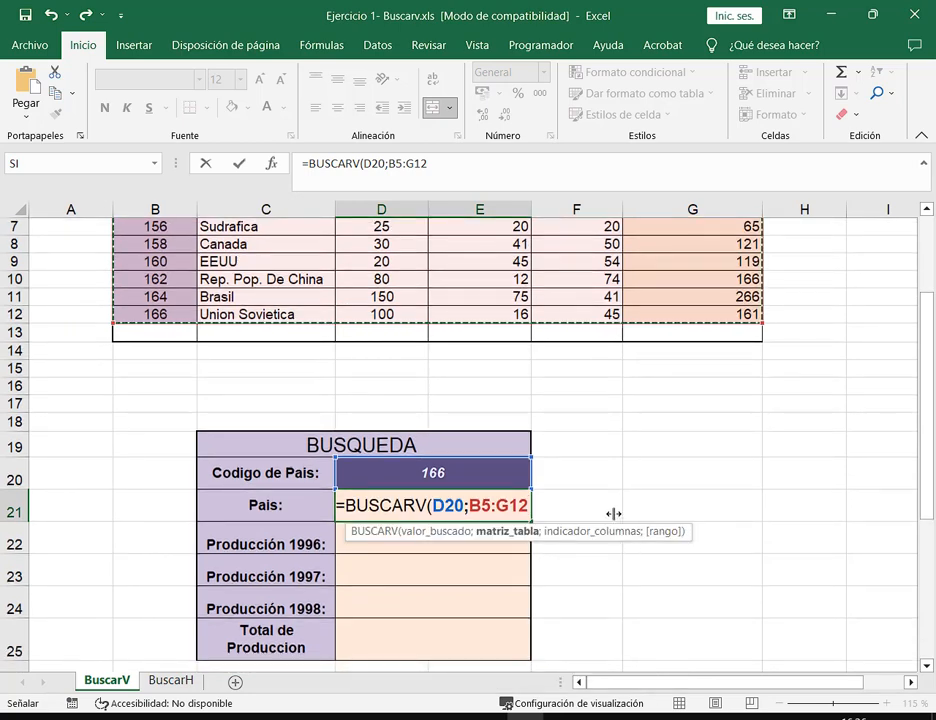
type(";")
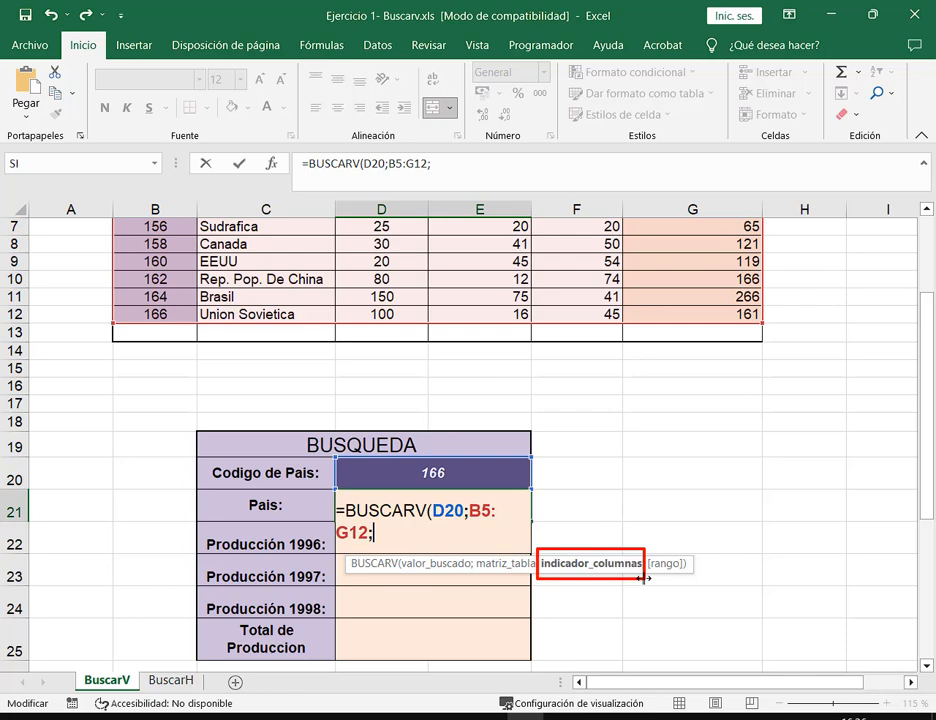
Step: Switch to Notepad, highlight the numero_columna argument of the BUSCARV formula, and return to Excel
left_click(561, 717)
left_click_drag(447, 144, 608, 146)
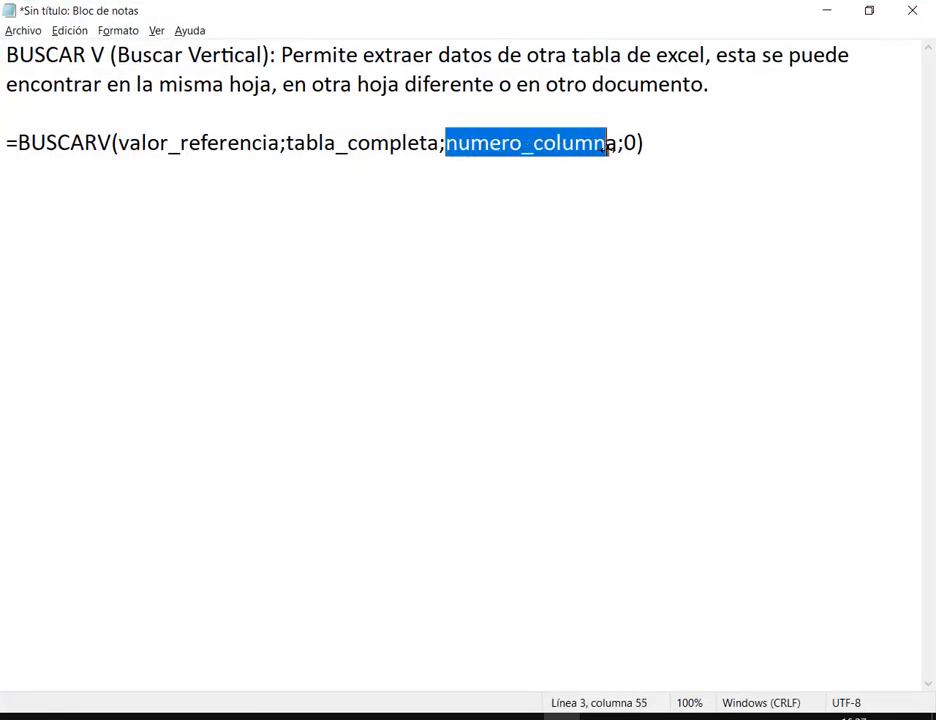
left_click(826, 10)
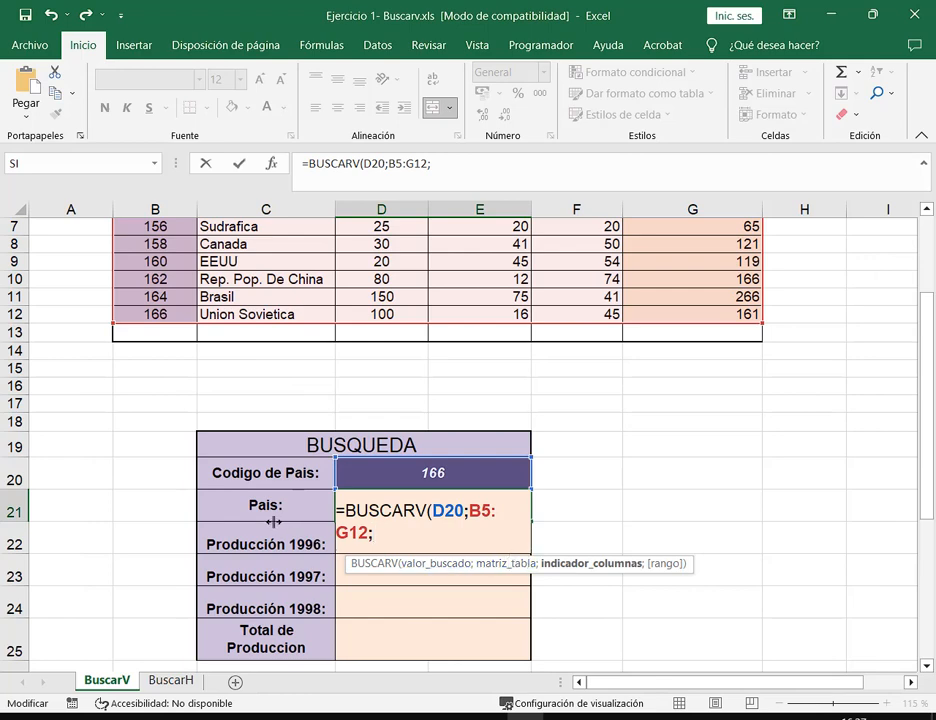
Step: Outline the Pais label and source table, mark its first two columns with blue arrows, underline the sheet's column letters, and clear the annotations
left_click_drag(240, 490, 289, 518)
scroll(299, 516, "up", 2)
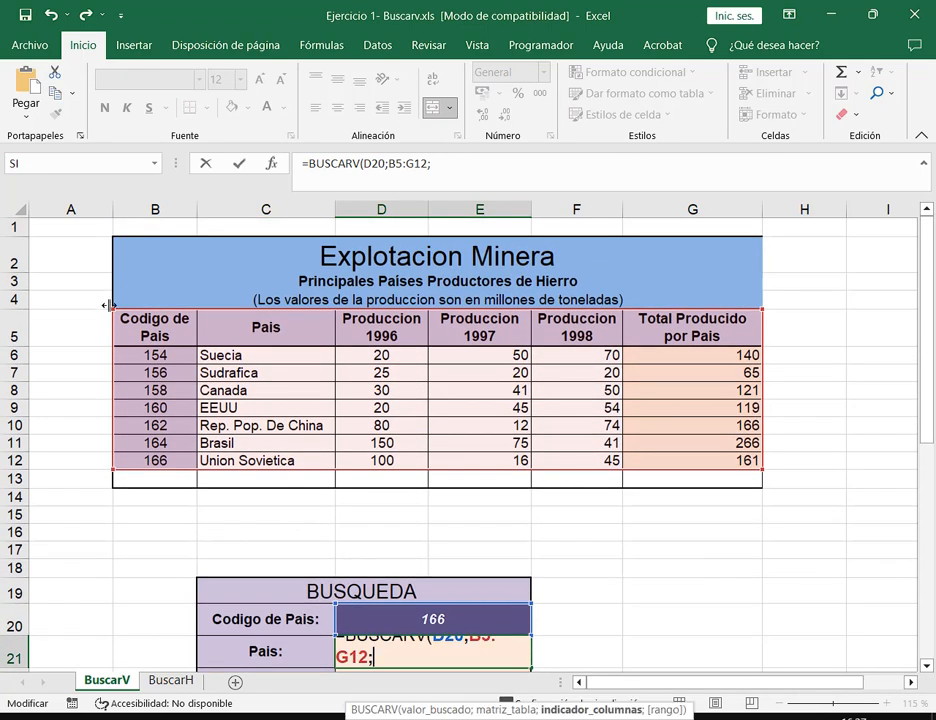
mouse_move(110, 305)
left_mouse_down()
mouse_move(368, 359)
mouse_move(766, 472)
left_mouse_up()
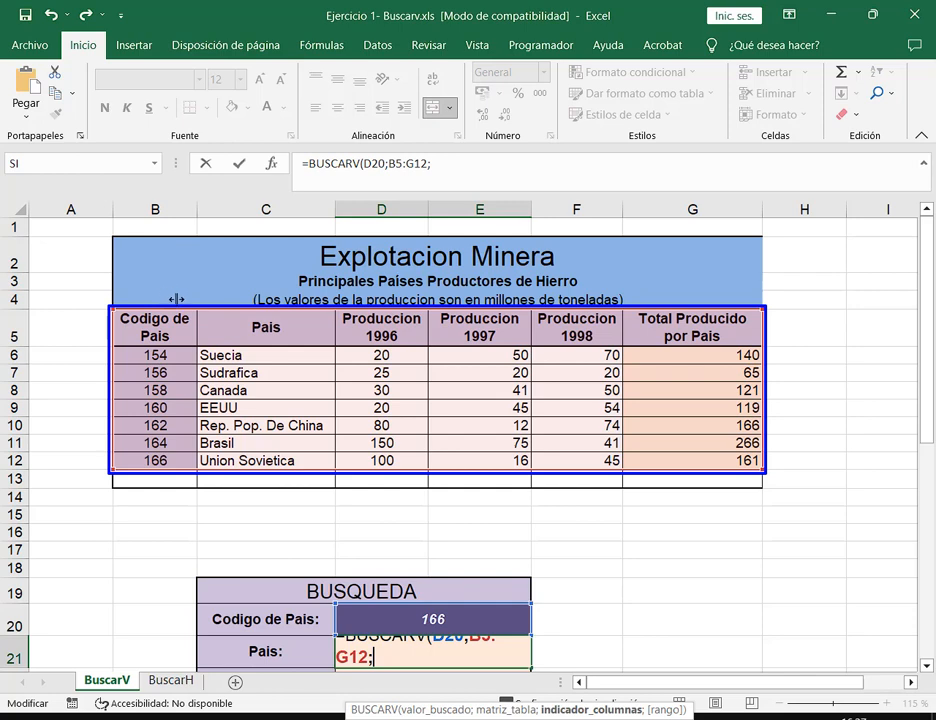
left_click_drag(172, 263, 166, 309)
left_click_drag(240, 256, 243, 311)
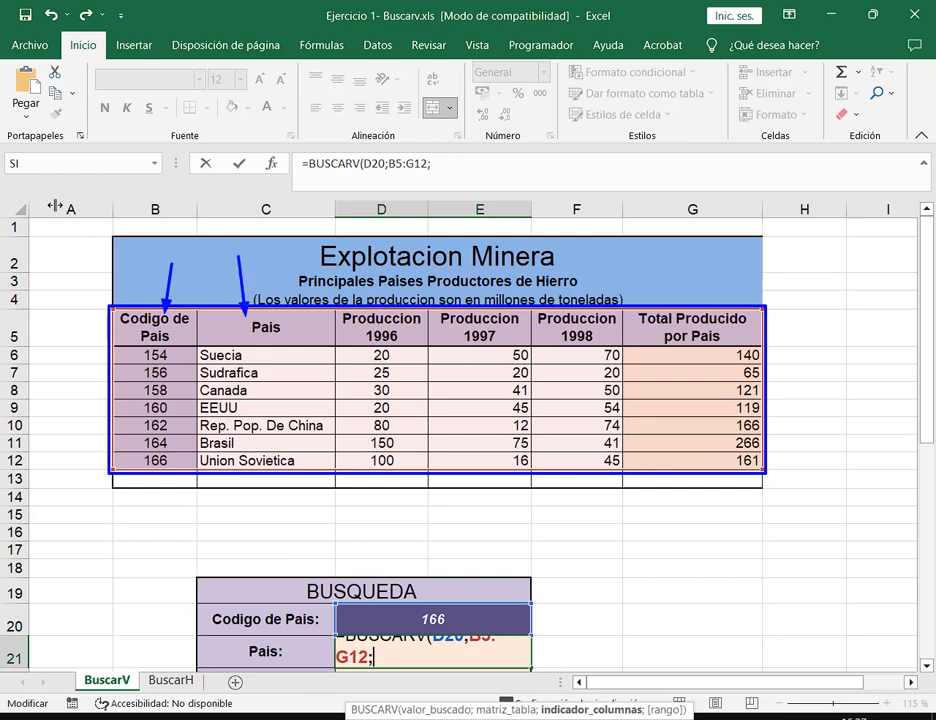
mouse_move(55, 207)
left_mouse_down()
mouse_move(690, 209)
mouse_move(714, 193)
left_mouse_up()
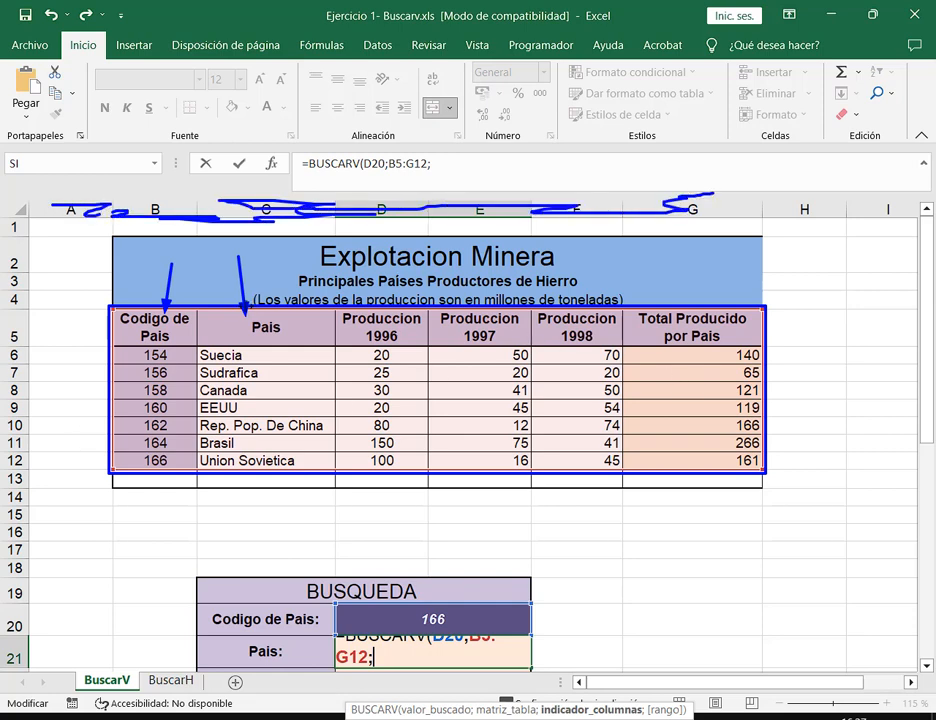
key("Escape")
Step: Outline the source table in blue again with arrows at the Codigo de Pais and Pais columns, clear them, and return to the BUSQUEDA table
mouse_move(110, 307)
left_mouse_down()
mouse_move(846, 455)
mouse_move(775, 476)
mouse_move(766, 470)
left_mouse_up()
left_click_drag(202, 250, 182, 303)
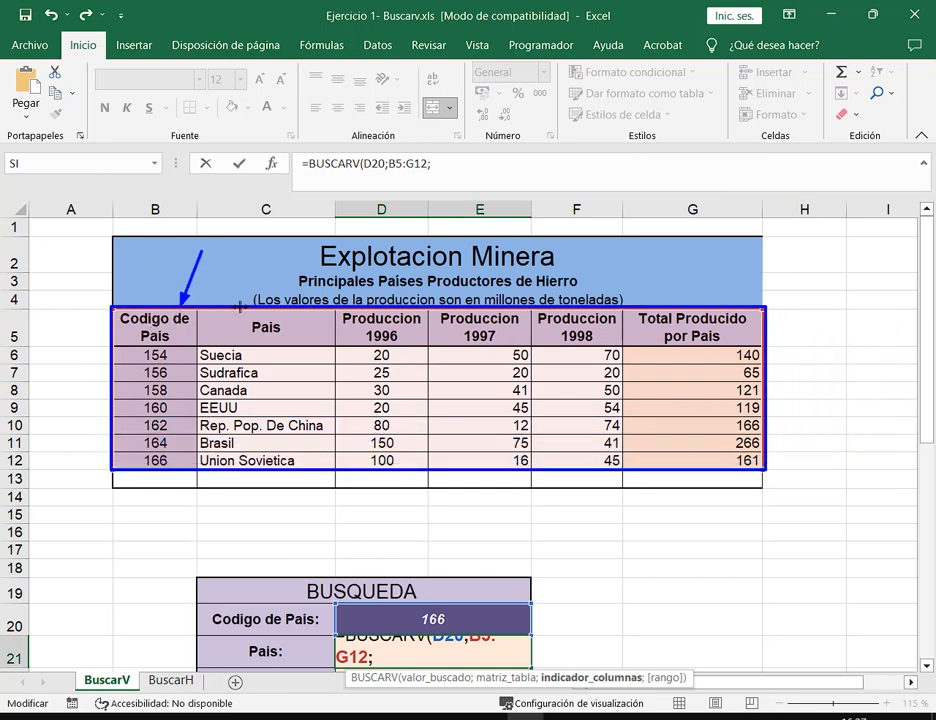
left_click_drag(279, 250, 275, 330)
key("Escape")
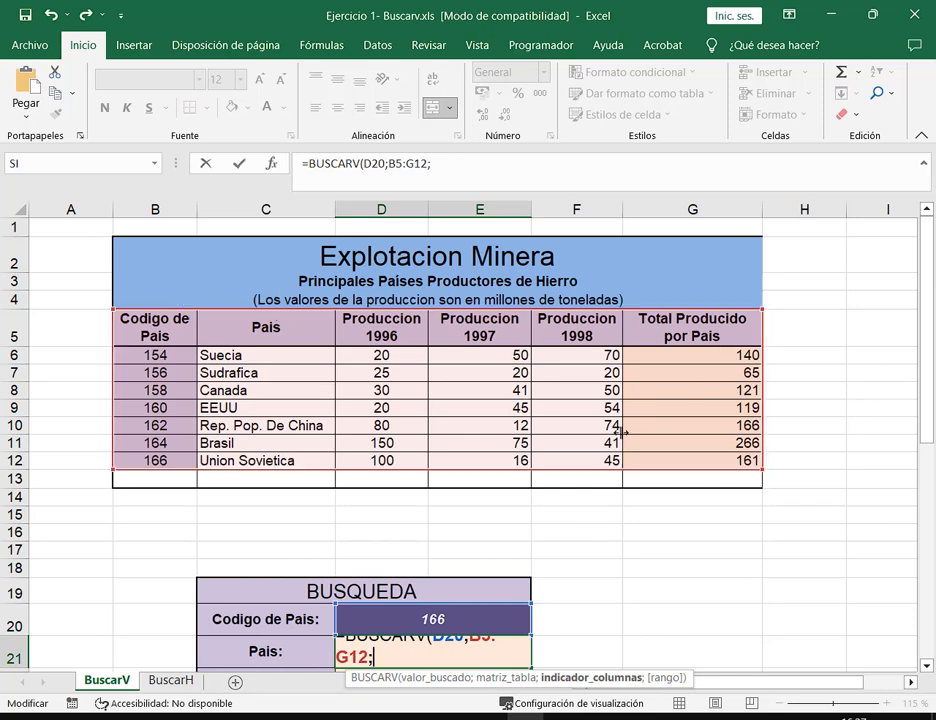
scroll(455, 493, "down", 3)
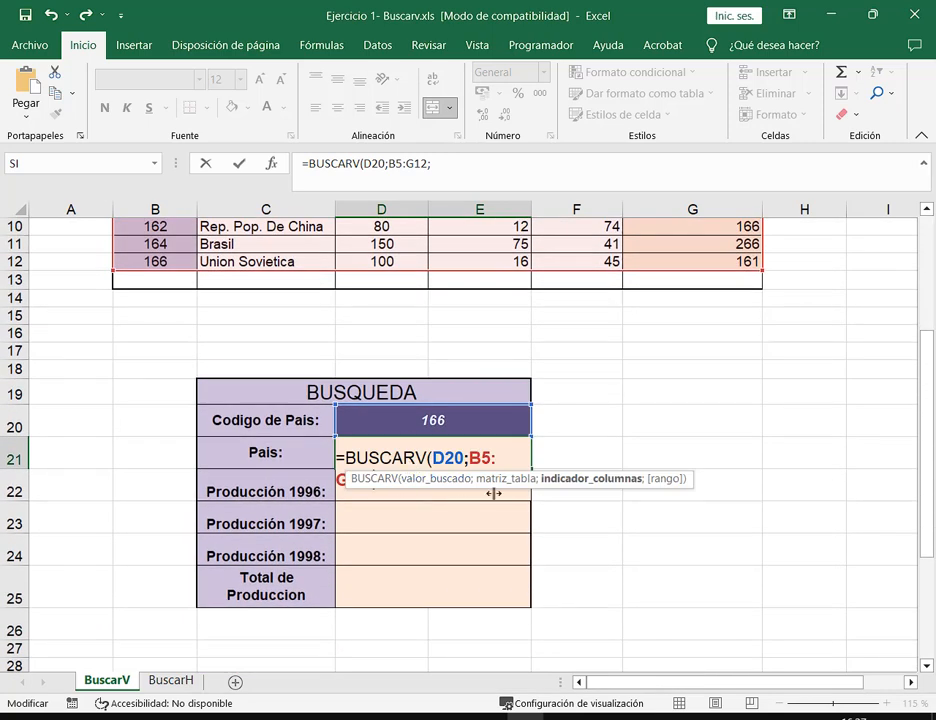
Step: Complete the Pais BUSCARV formula with column index 2 and exact match 0
type("2")
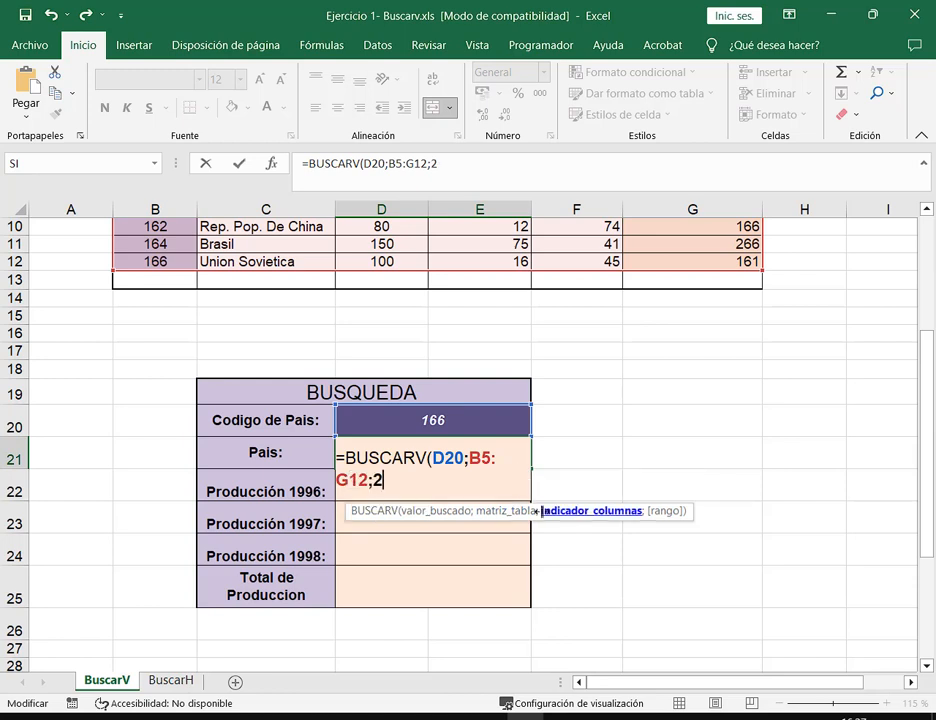
type(";")
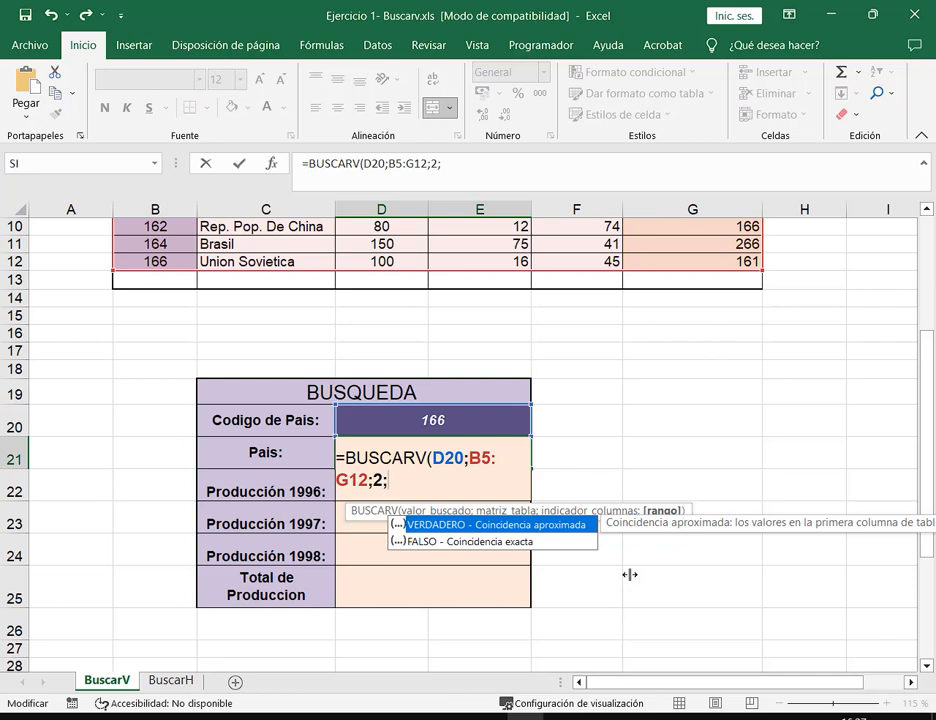
type("0)")
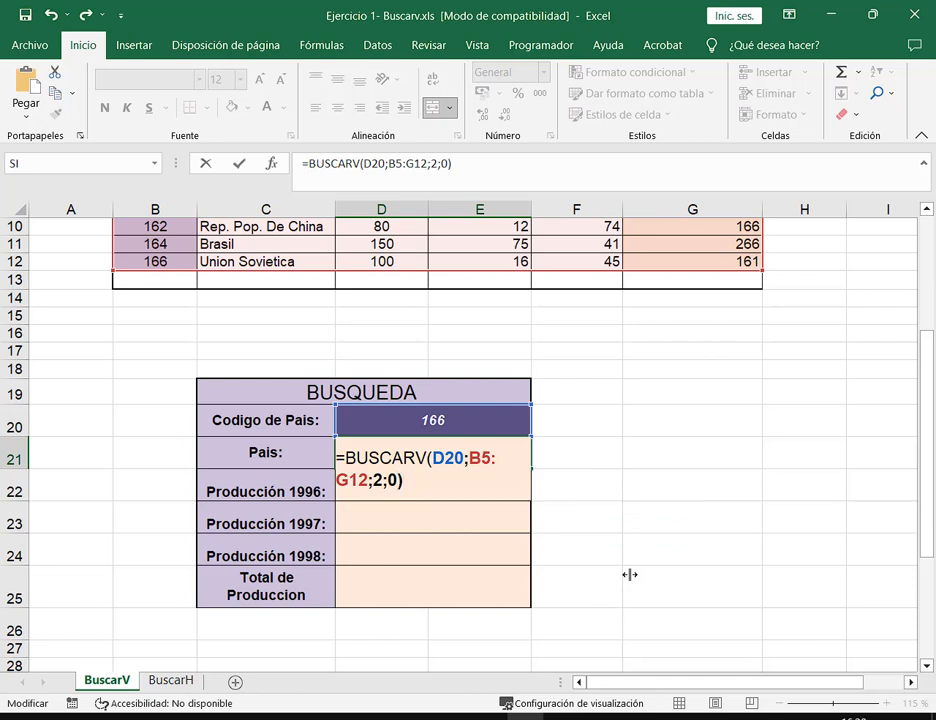
key("Return")
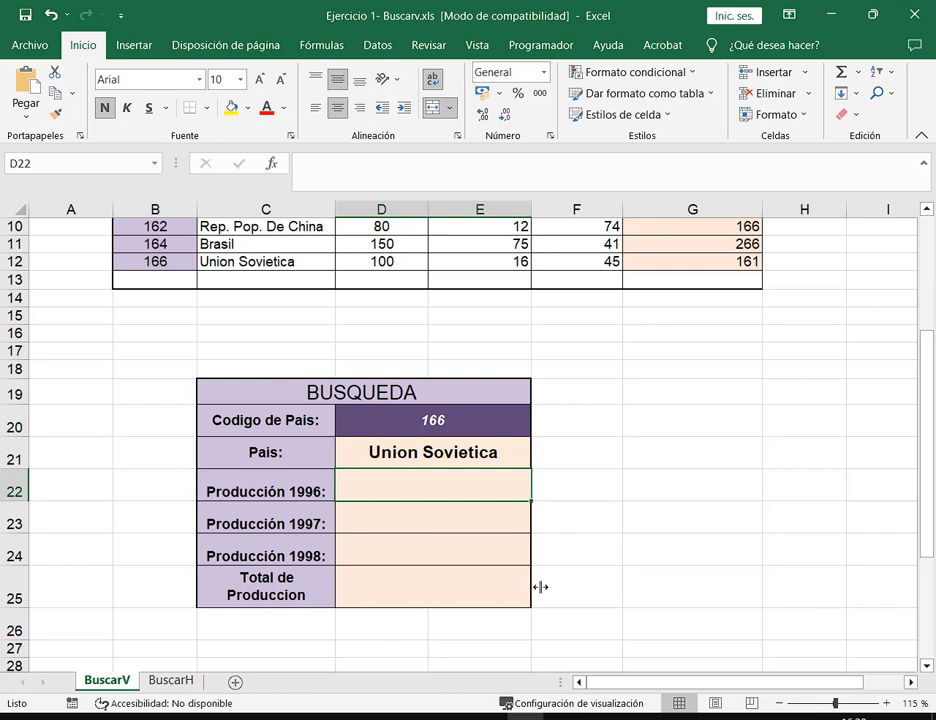
Step: Outline the Codigo de Pais column, the Union Sovietica row and the Pais result in blue, with an arrow at the result
scroll(537, 584, "up", 1)
scroll(369, 500, "up", 1)
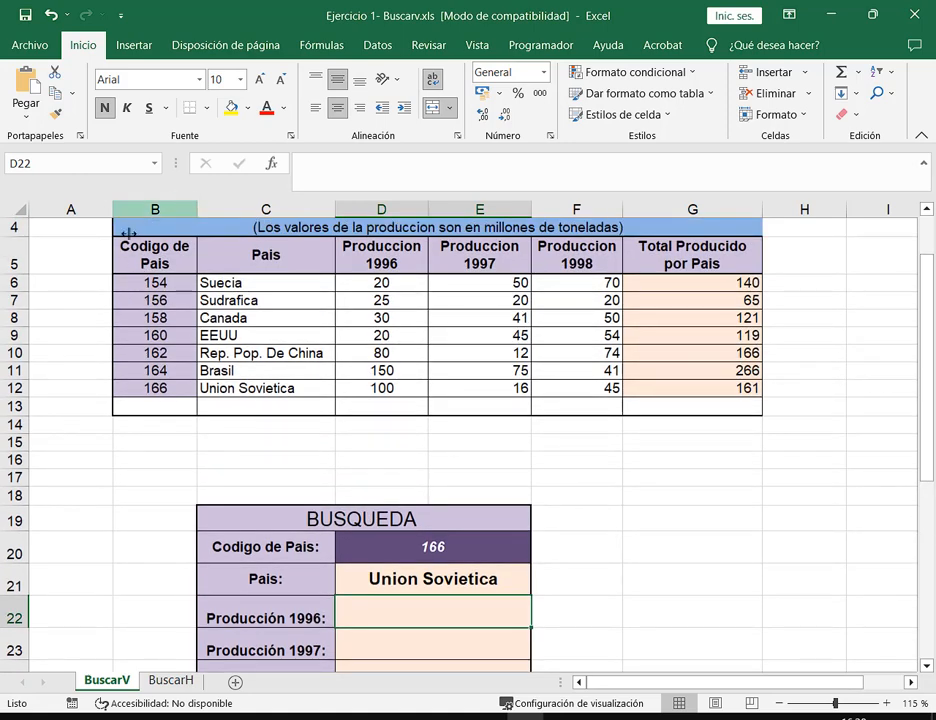
mouse_move(111, 236)
left_mouse_down()
mouse_move(200, 309)
mouse_move(200, 397)
left_mouse_up()
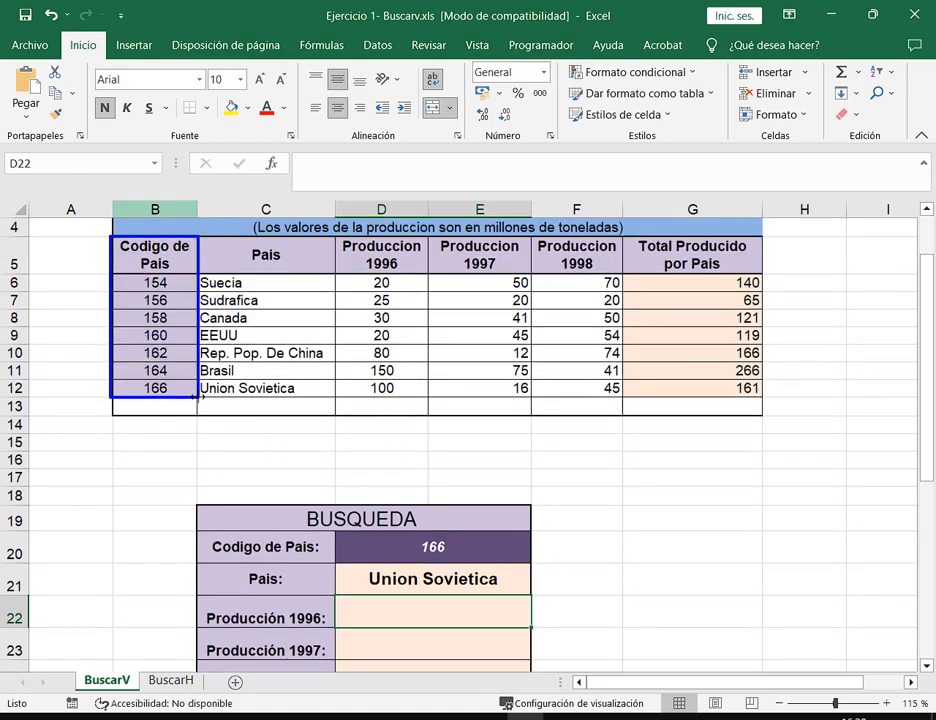
mouse_move(113, 377)
left_mouse_down()
mouse_move(157, 393)
mouse_move(335, 398)
left_mouse_up()
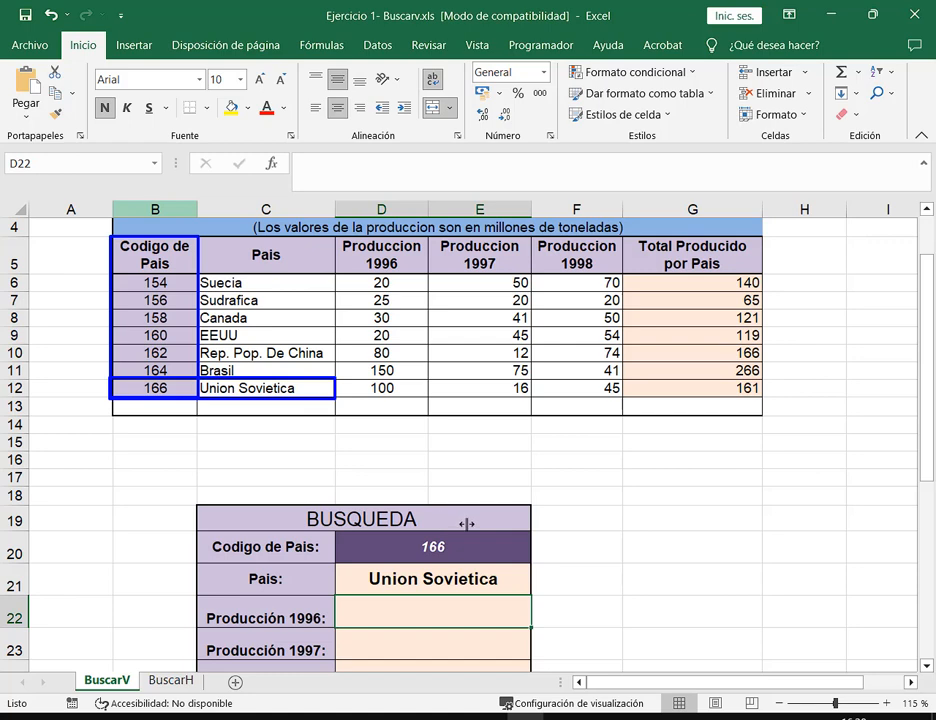
left_click_drag(337, 562, 522, 591)
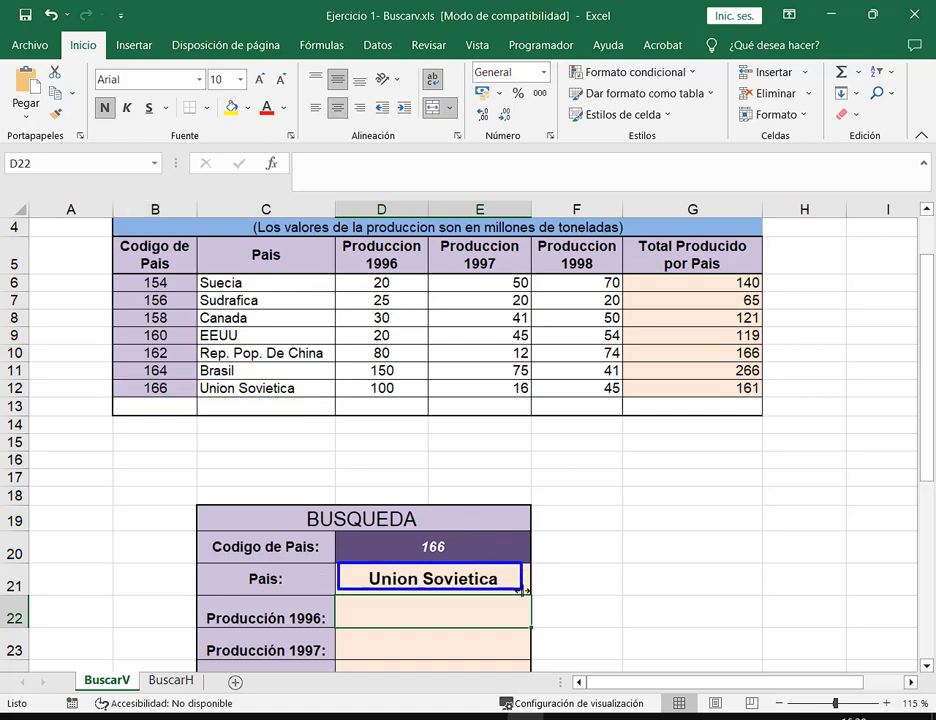
left_click_drag(604, 557, 537, 576)
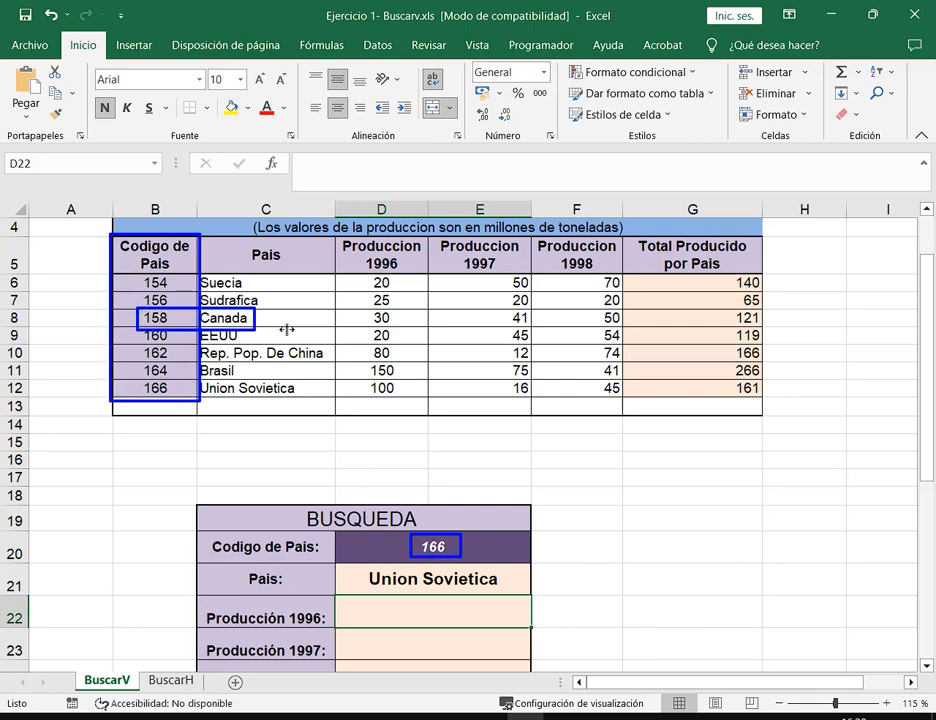
Step: Set the Codigo de Pais in the BUSQUEDA table to 158
left_click(470, 543)
scroll(574, 531, "down", 1)
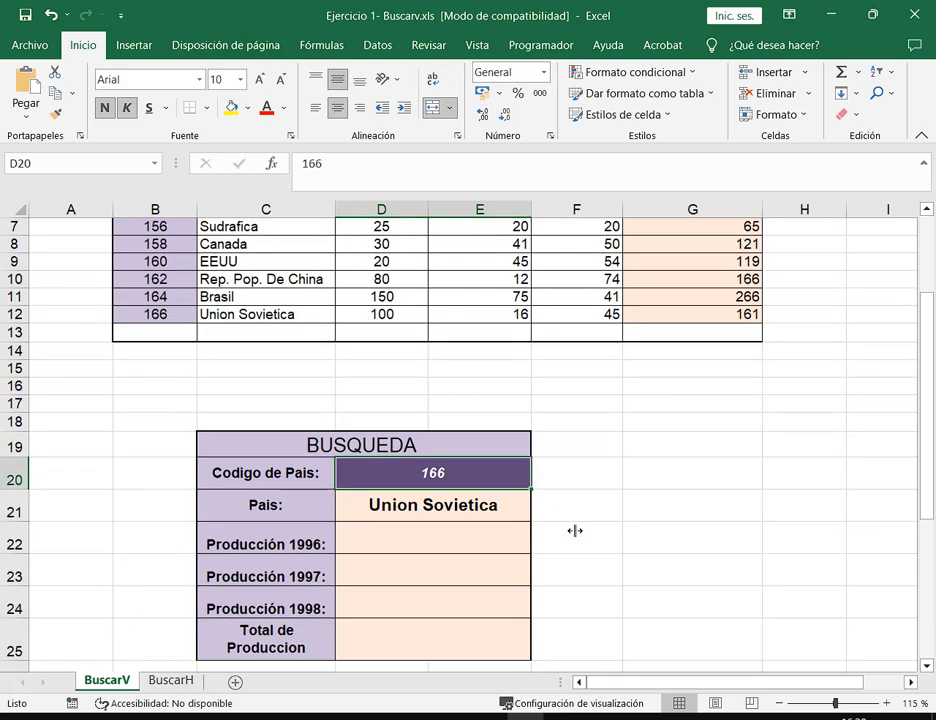
type("158")
key("Return")
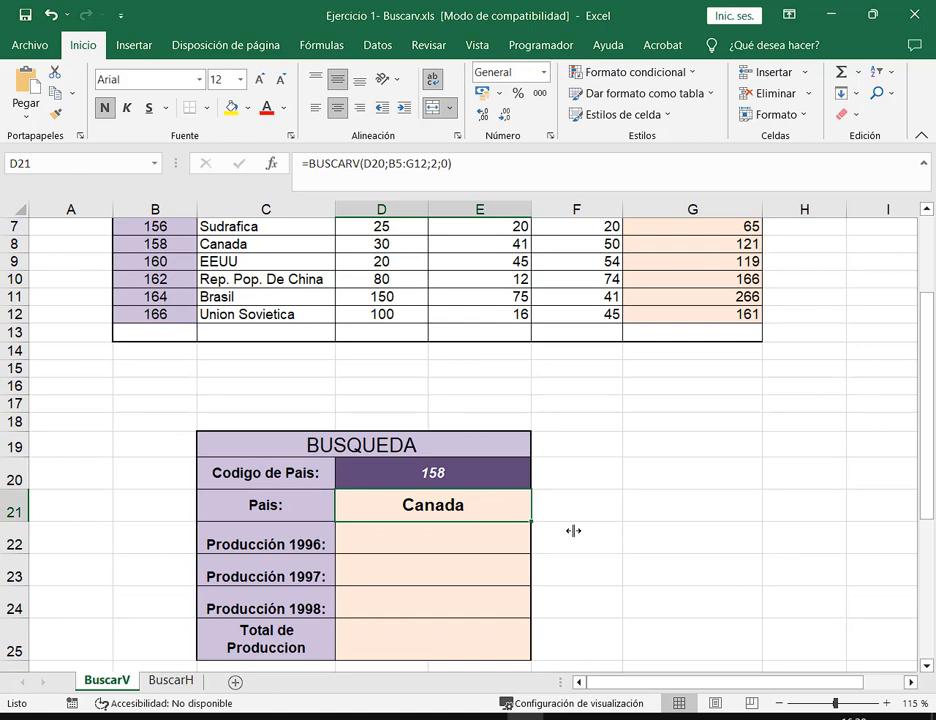
Step: Outline the source table and its country codes in blue, draw an arrow from the formula to the table, and clear the annotations
scroll(573, 531, "up", 1)
scroll(572, 531, "down", 1)
scroll(571, 531, "up", 1)
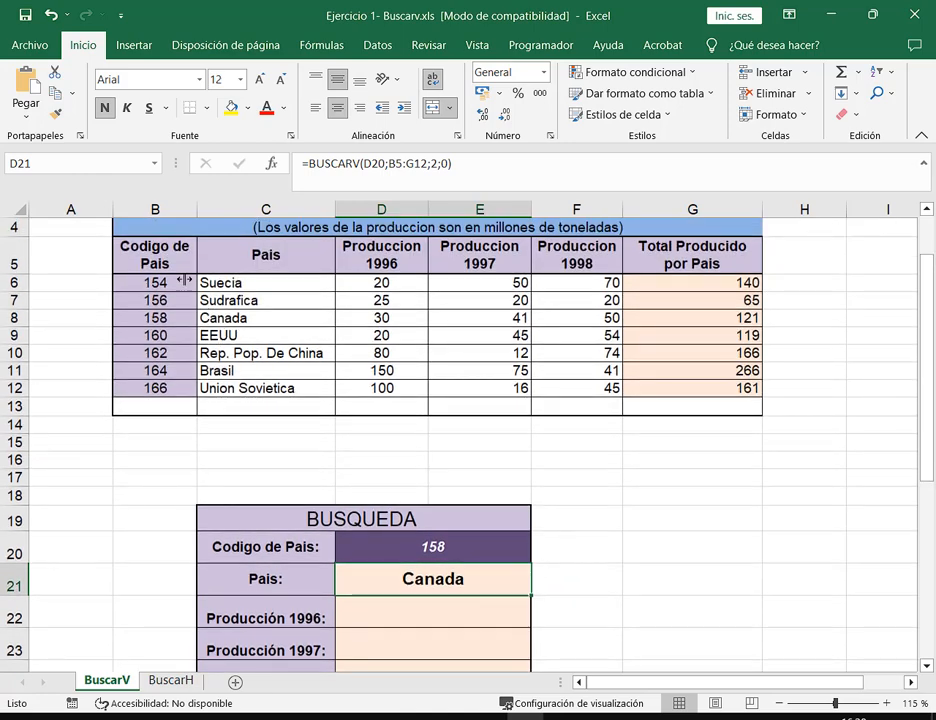
left_click_drag(113, 227, 765, 402)
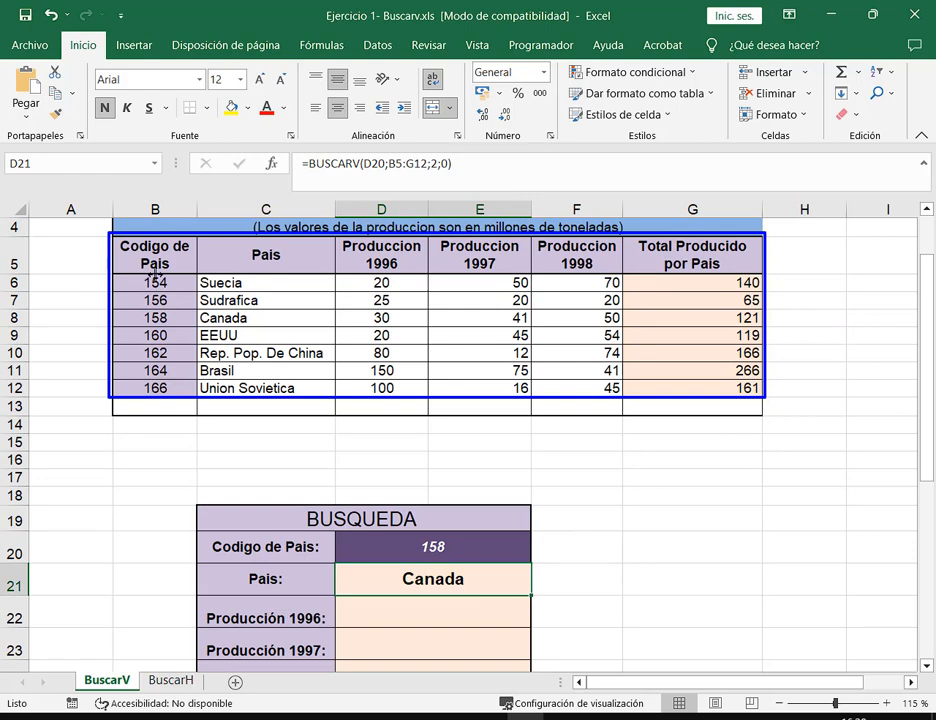
left_click_drag(349, 160, 328, 232)
mouse_move(104, 272)
left_mouse_down()
mouse_move(200, 372)
mouse_move(198, 397)
left_mouse_up()
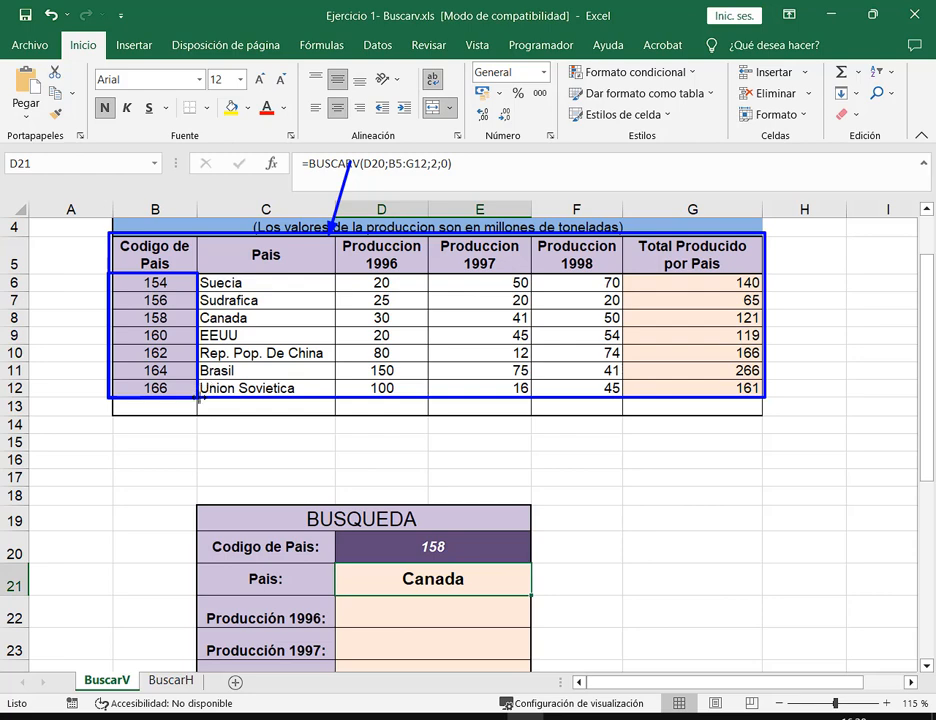
key("Escape")
Step: Restore the workbook window to a smaller size and left-align the Pais result in D21
scroll(562, 424, "down", 3)
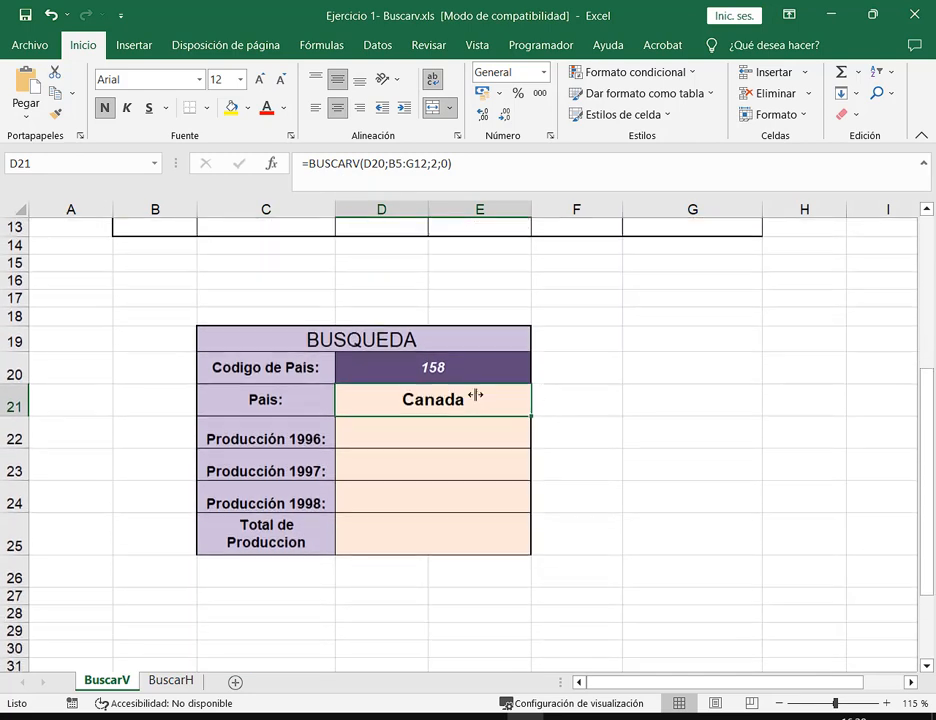
double_click(508, 396)
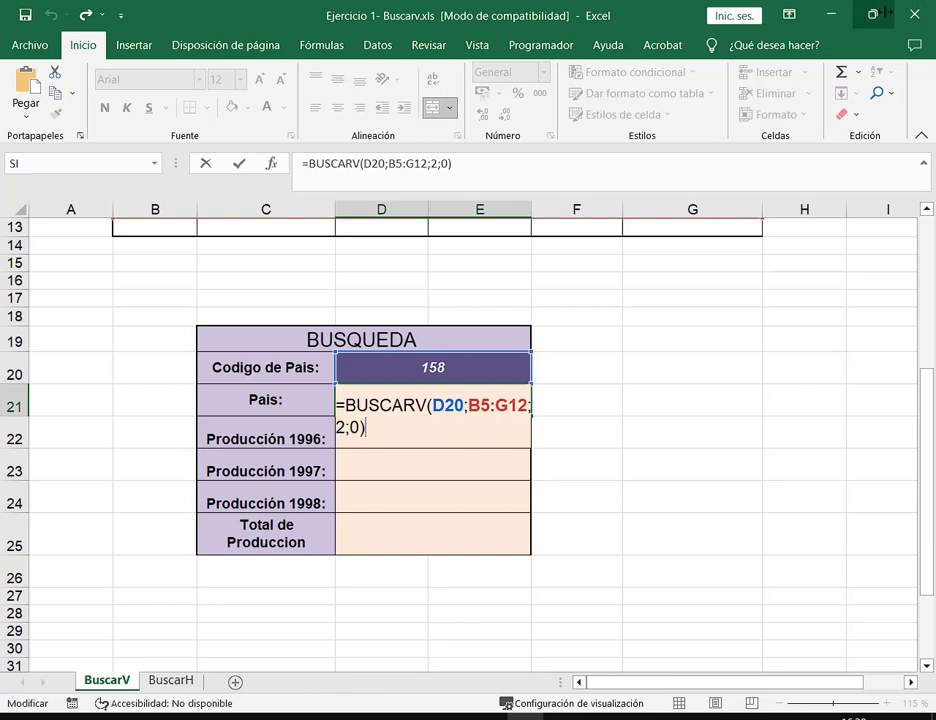
left_click(874, 14)
left_click_drag(520, 318, 700, 324)
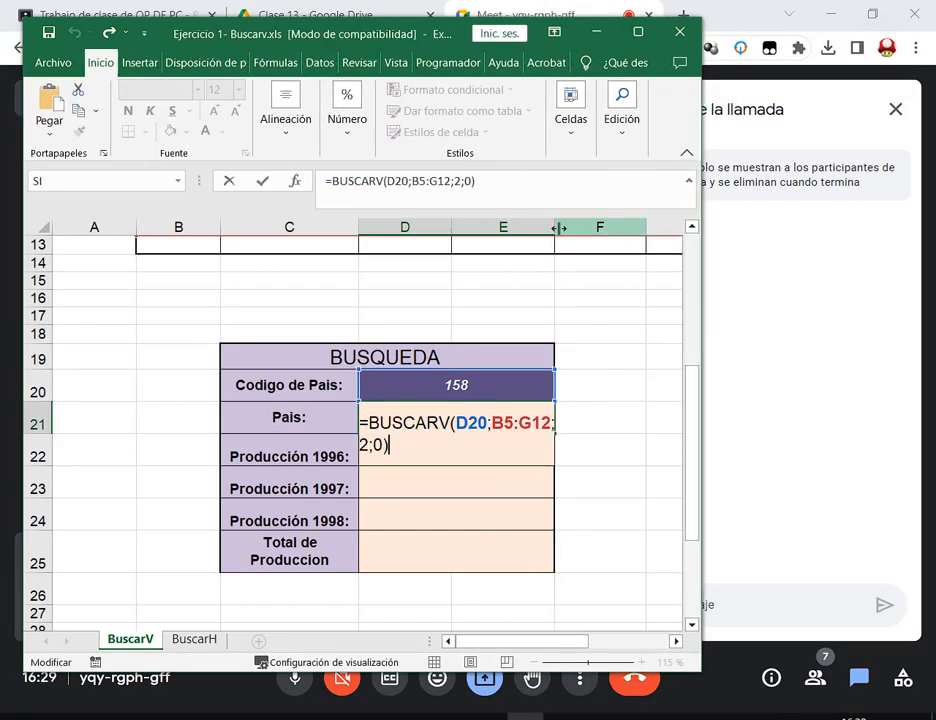
key("Escape")
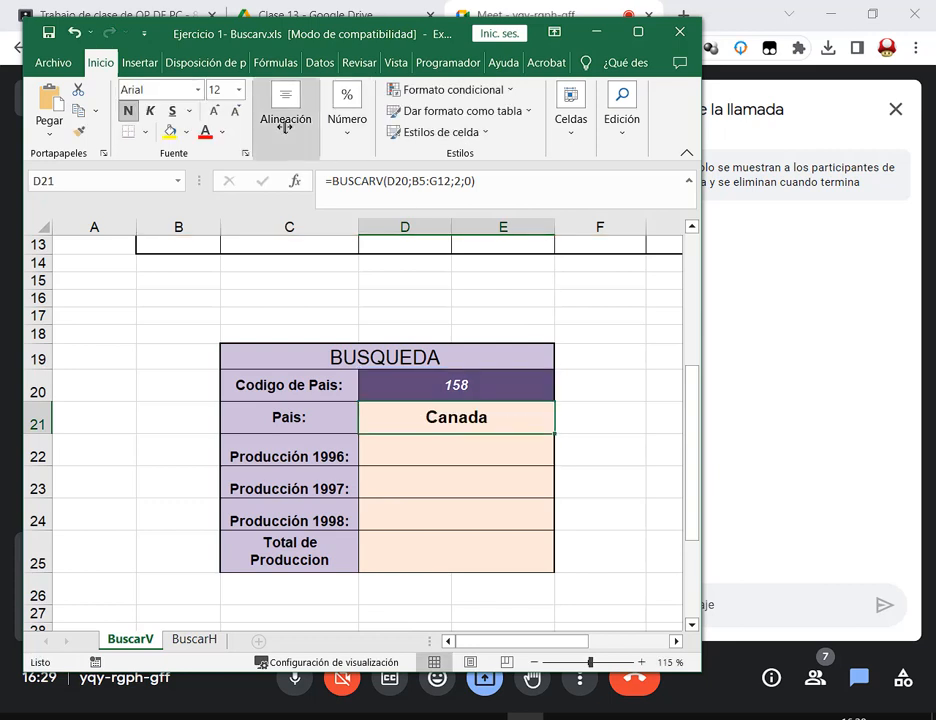
left_click(286, 127)
left_click(269, 207)
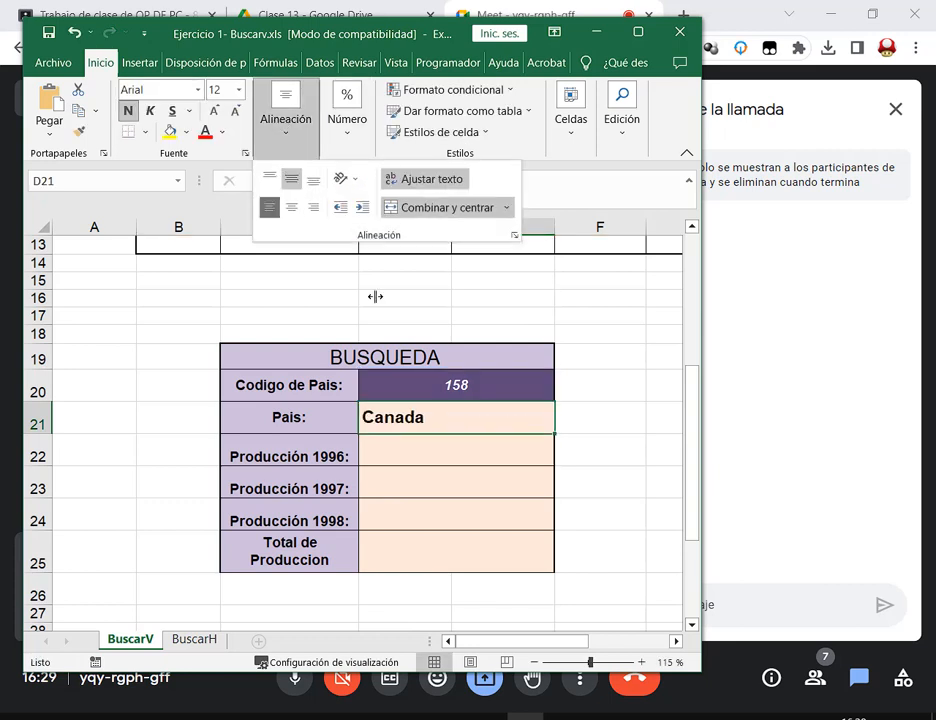
Step: Widen column E so the whole Pais formula in D21 fits on one line
left_click(522, 402)
double_click(527, 419)
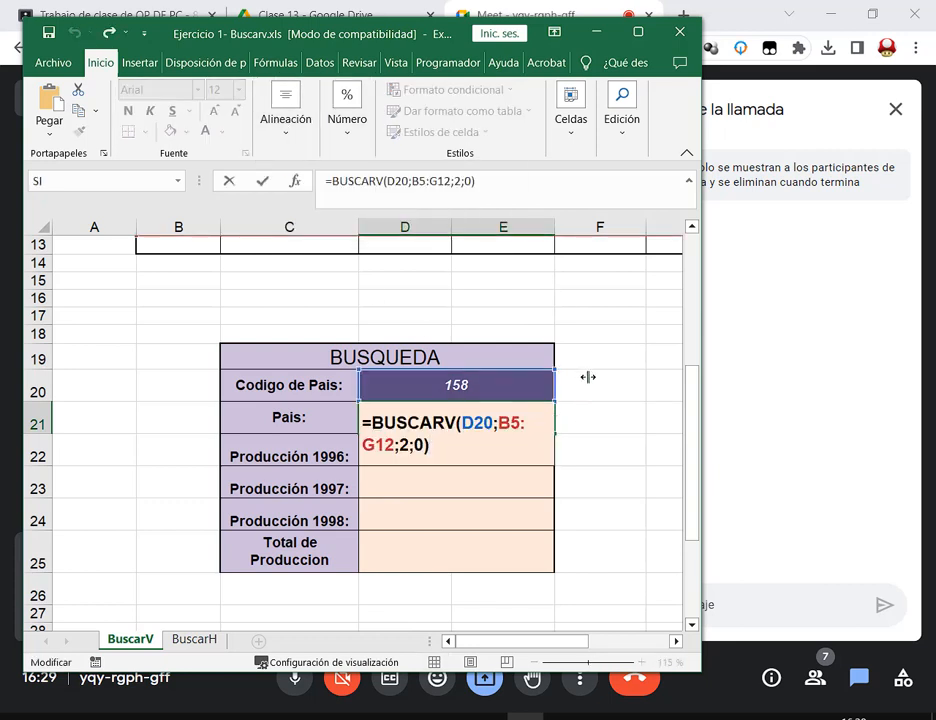
key("Escape")
left_click_drag(553, 216, 619, 218)
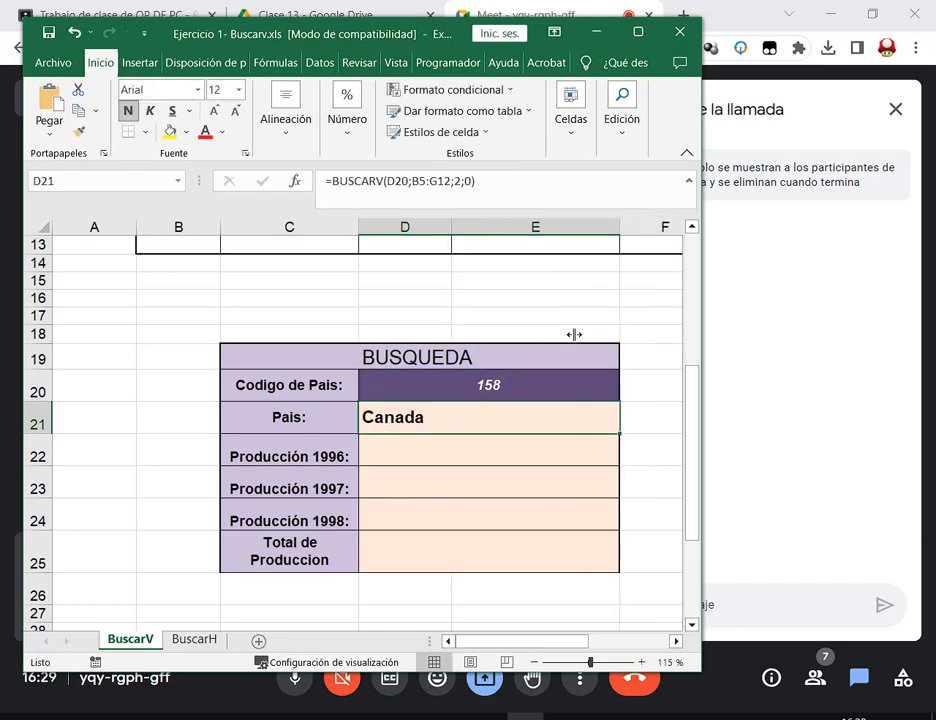
Step: Display the full Pais formula for review, move and shrink the window, maximize it again, and keep the formula
double_click(413, 418)
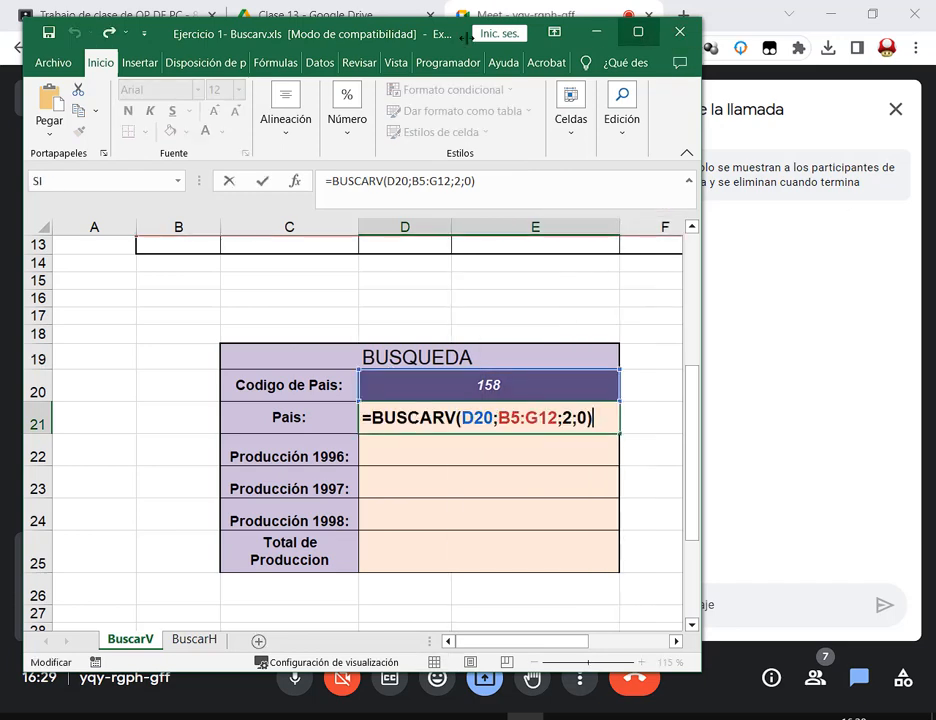
left_click_drag(383, 33, 313, 24)
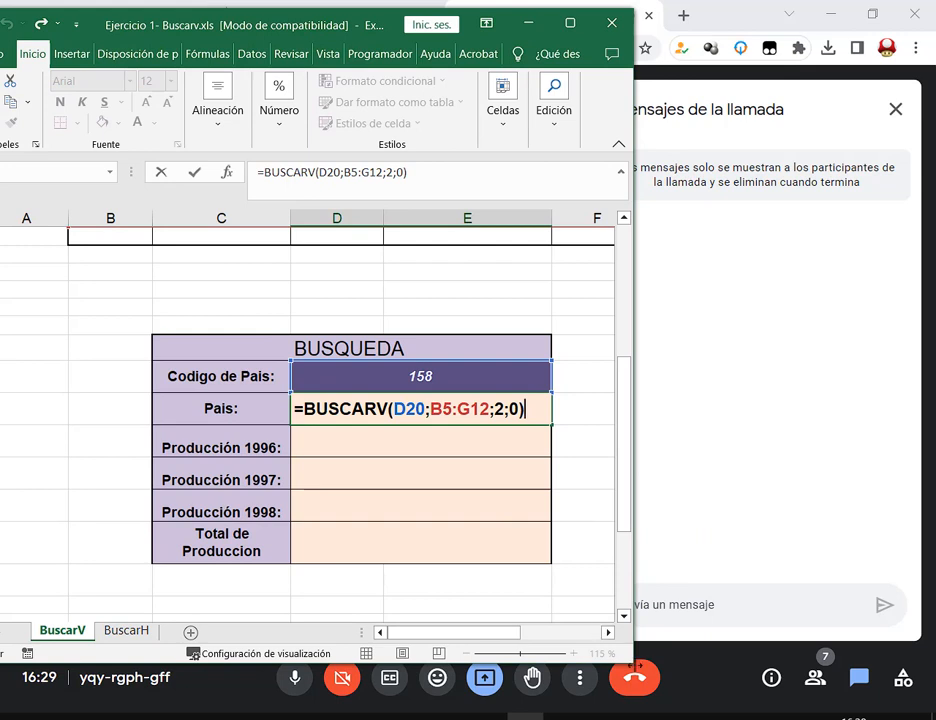
left_click_drag(606, 655, 577, 622)
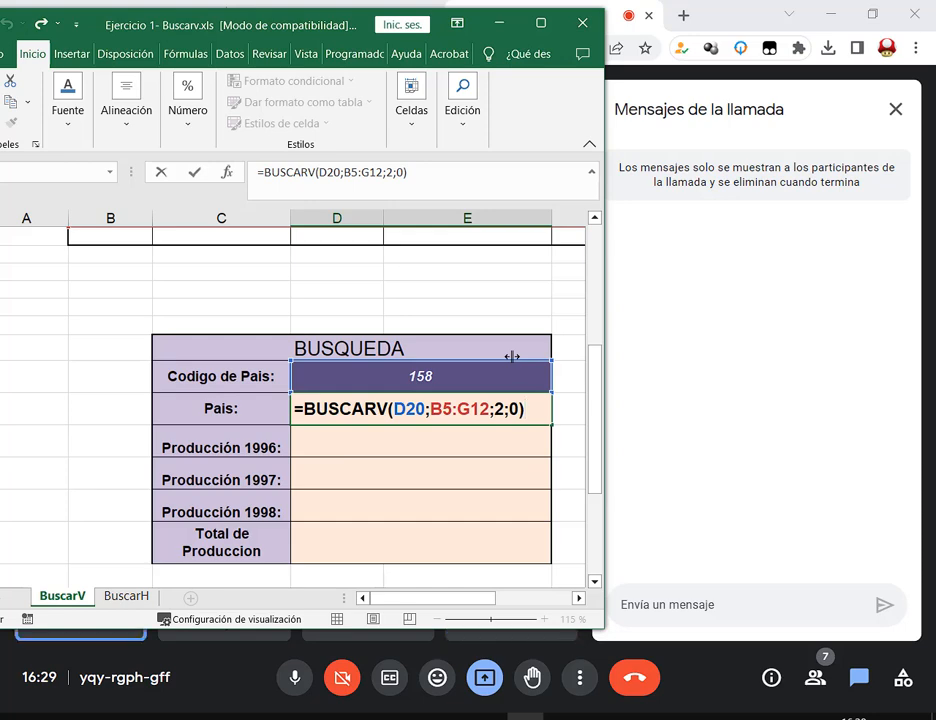
left_click(543, 24)
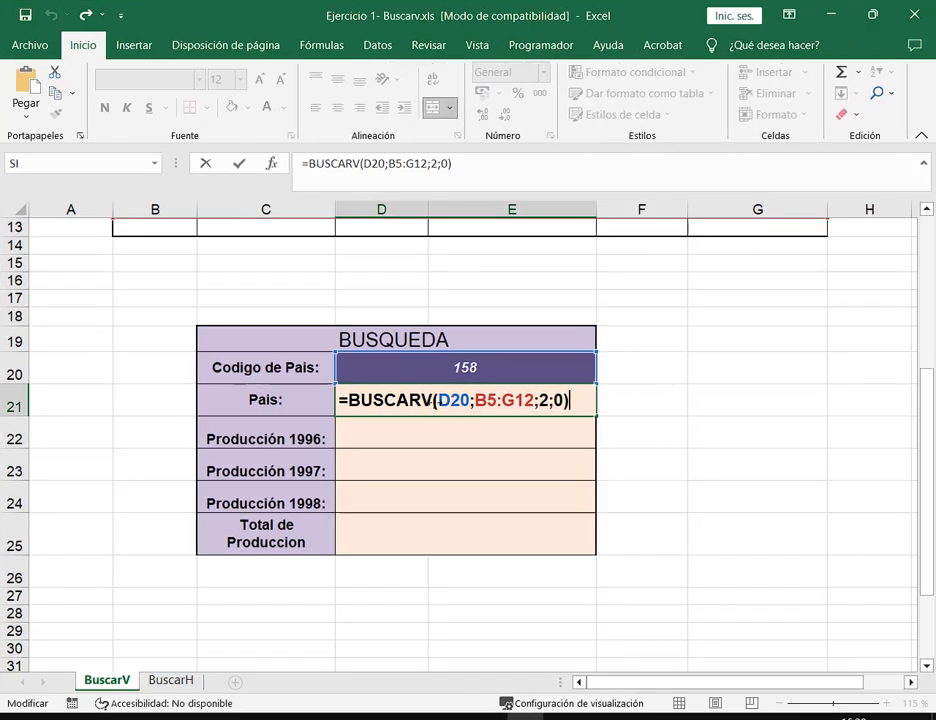
key("ctrl+Return")
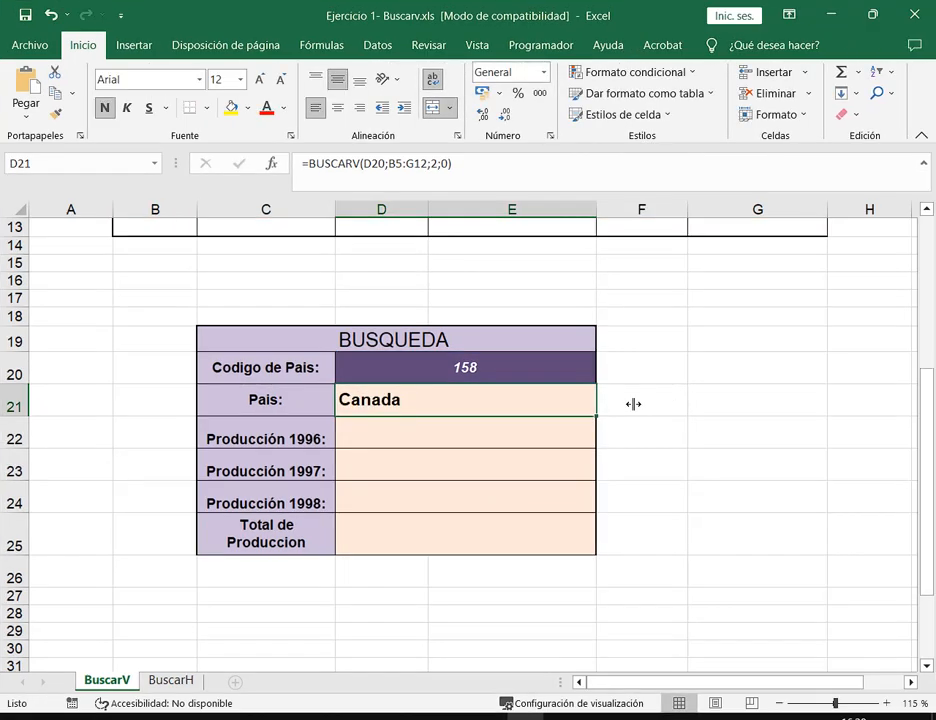
Step: Start a new BUSCARV formula in the Pais cell D21, up to its opening parenthesis
type("=")
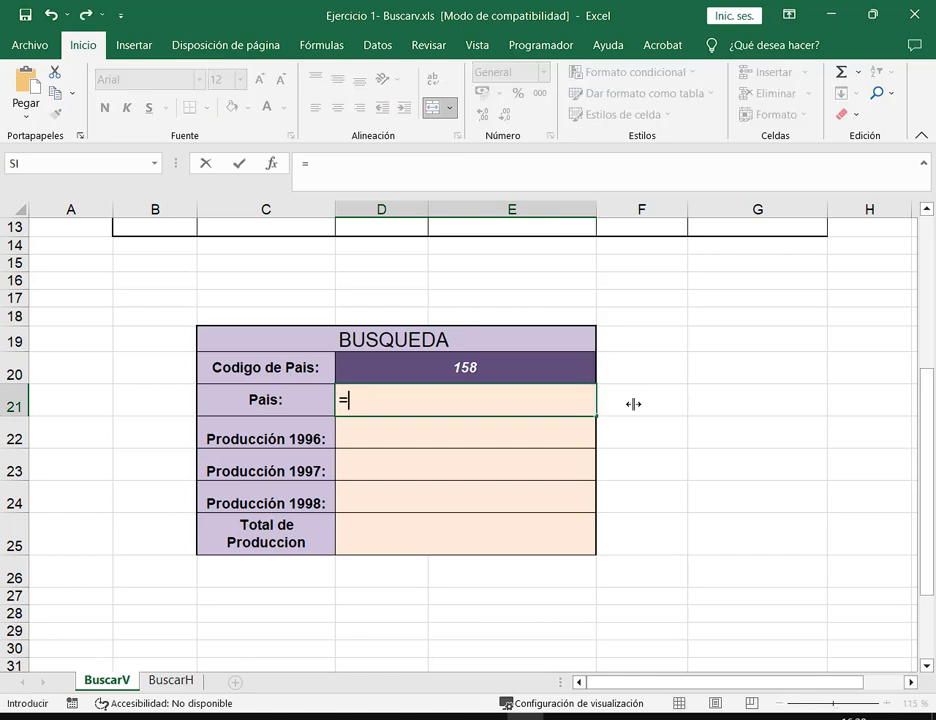
type("BUS")
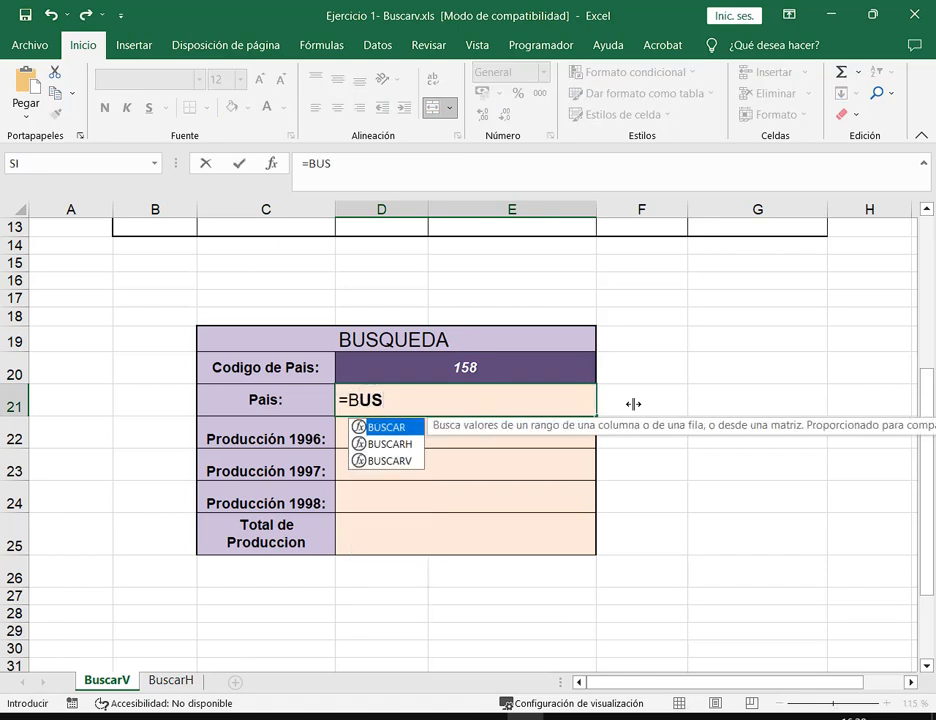
key("Down")
key("Down")
key("Tab")
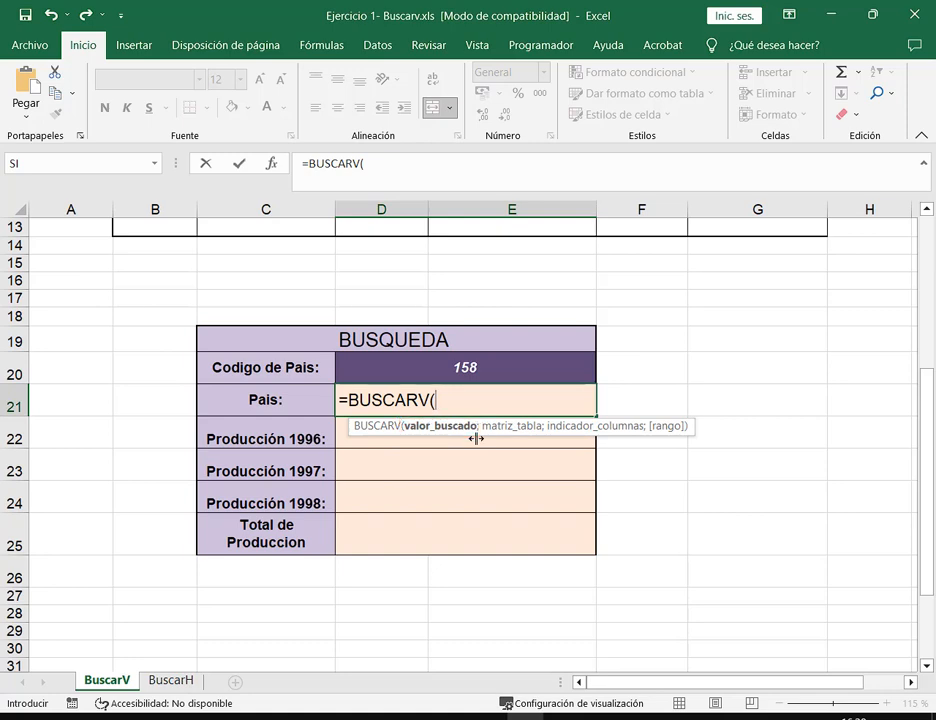
Step: Outline the Pais label, the source table from its headers to the Union Sovietica row, and the BUSQUEDA fields to explain the lookup
scroll(479, 442, "up", 2)
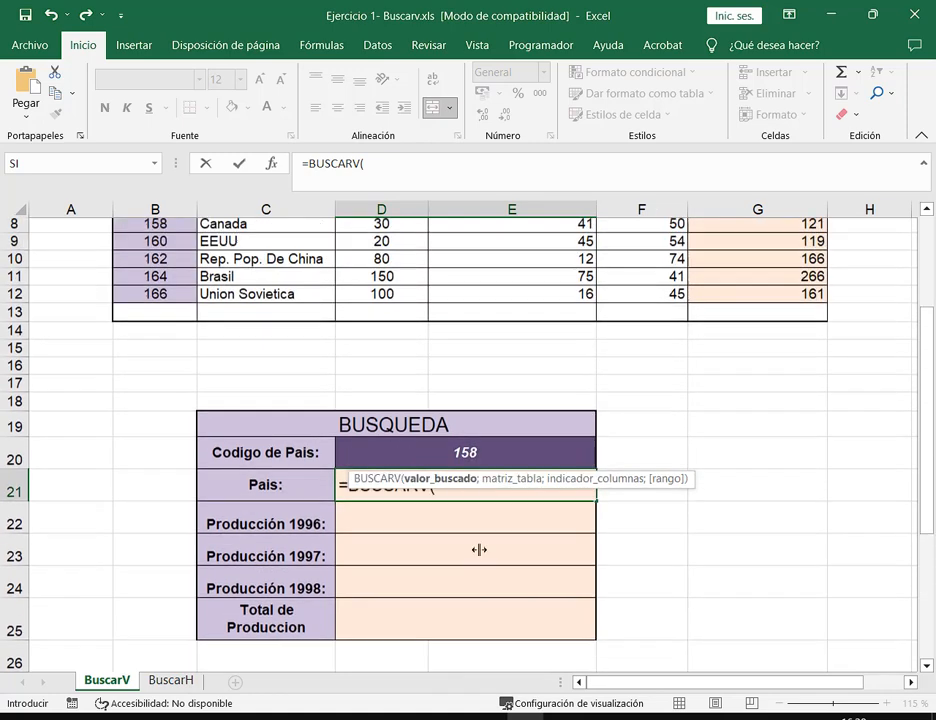
scroll(479, 549, "up", 1)
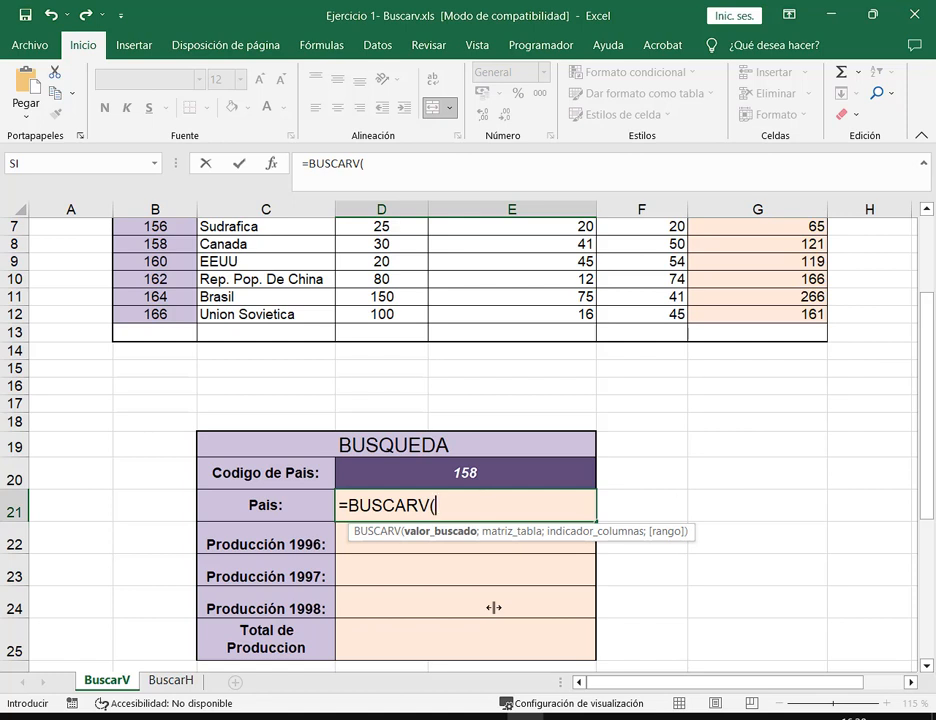
left_click_drag(238, 497, 290, 515)
scroll(768, 453, "down", 3)
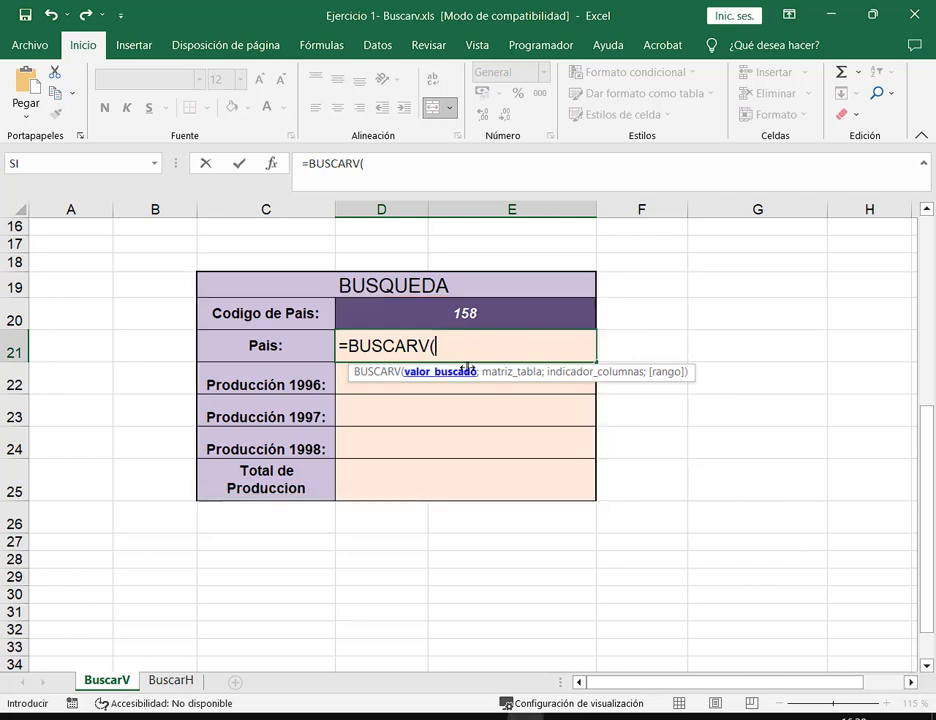
scroll(536, 519, "up", 5)
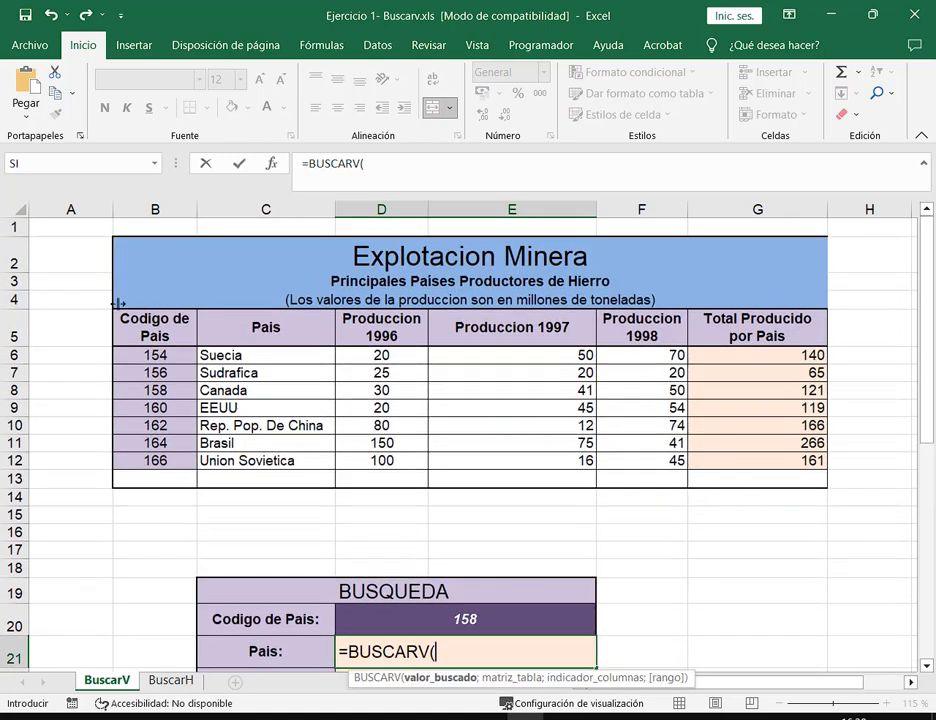
left_click_drag(107, 306, 831, 469)
scroll(859, 459, "down", 1)
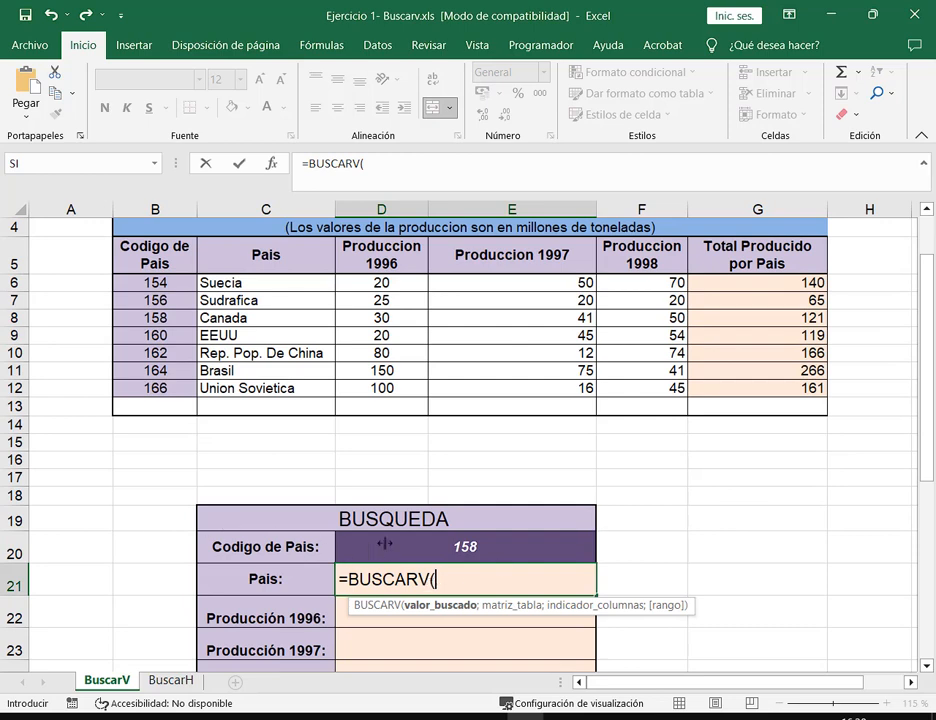
mouse_move(192, 534)
left_mouse_down()
mouse_move(514, 622)
mouse_move(595, 688)
left_mouse_up()
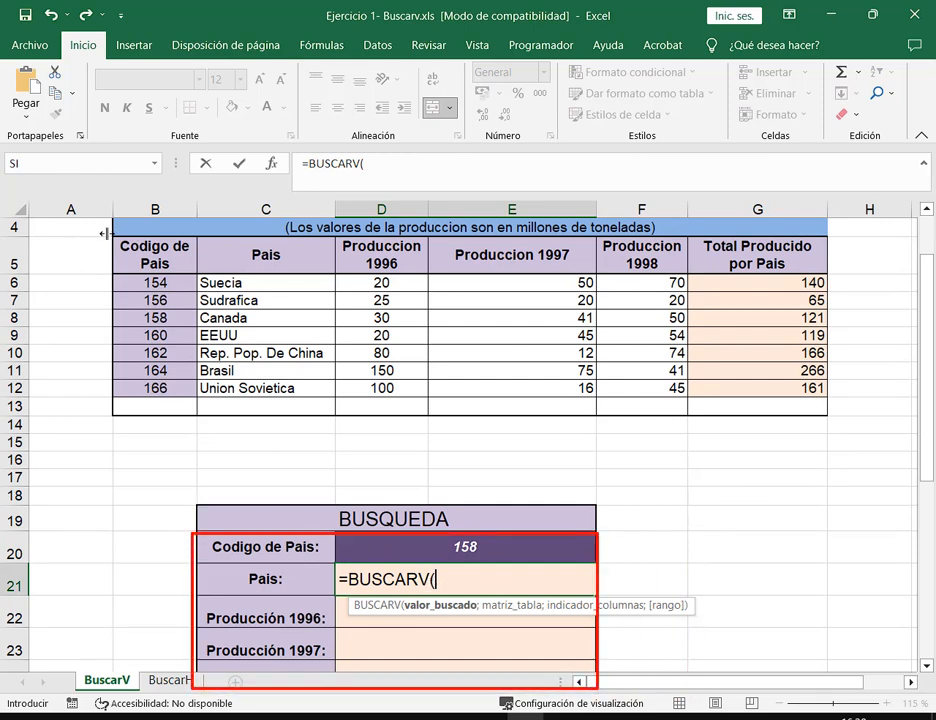
Step: Outline the source table from its headers to the Union Sovietica row, then mark code 158 and underline the Codigo de Pais label
mouse_move(109, 234)
left_mouse_down()
mouse_move(872, 364)
mouse_move(833, 395)
left_mouse_up()
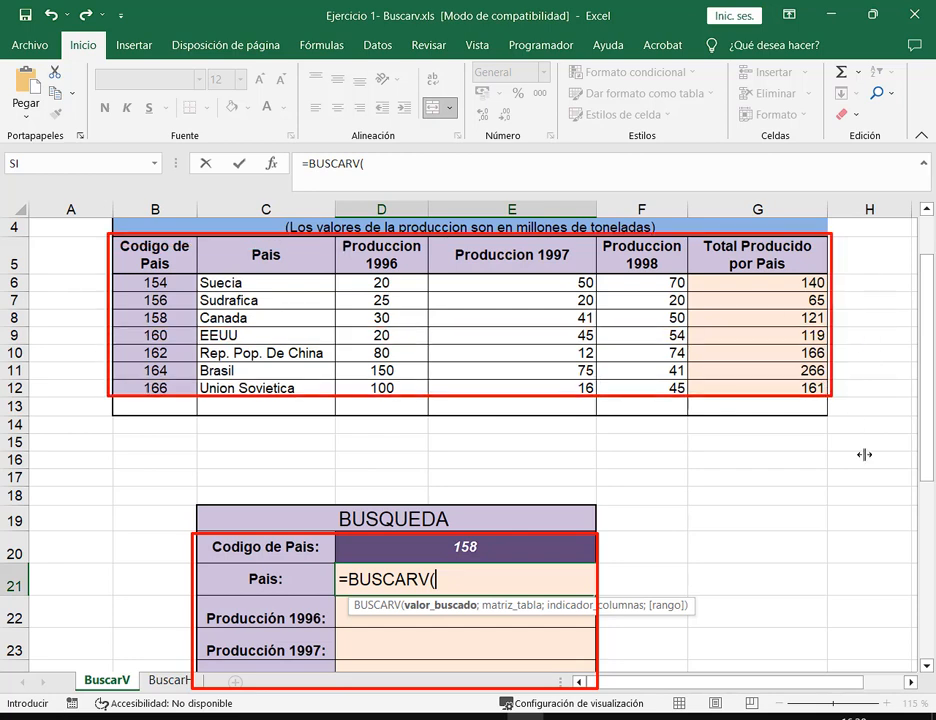
key("Escape")
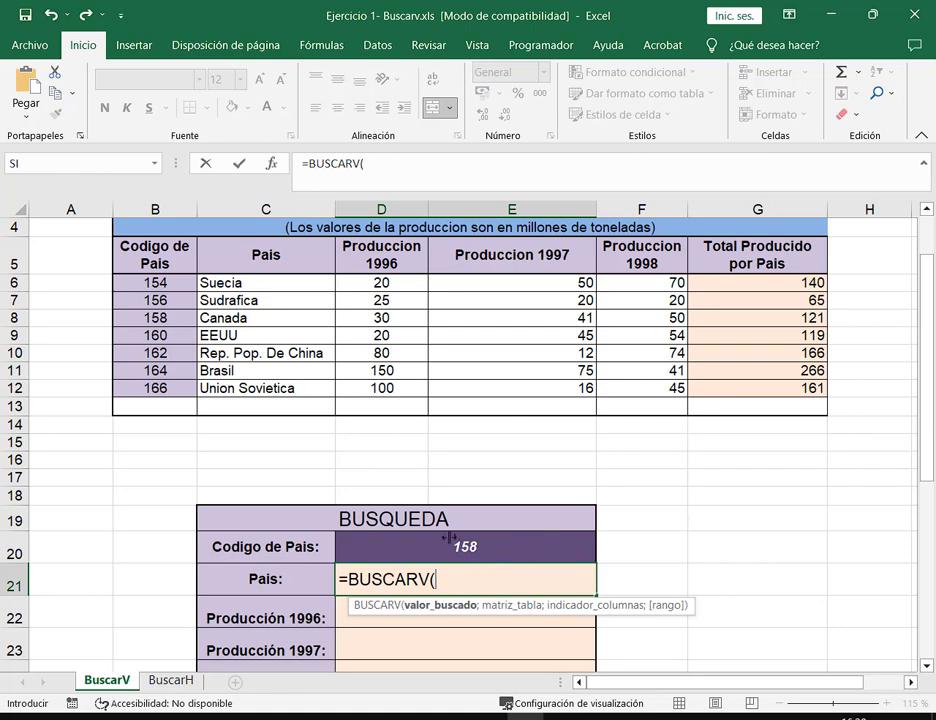
left_click_drag(444, 533, 483, 548)
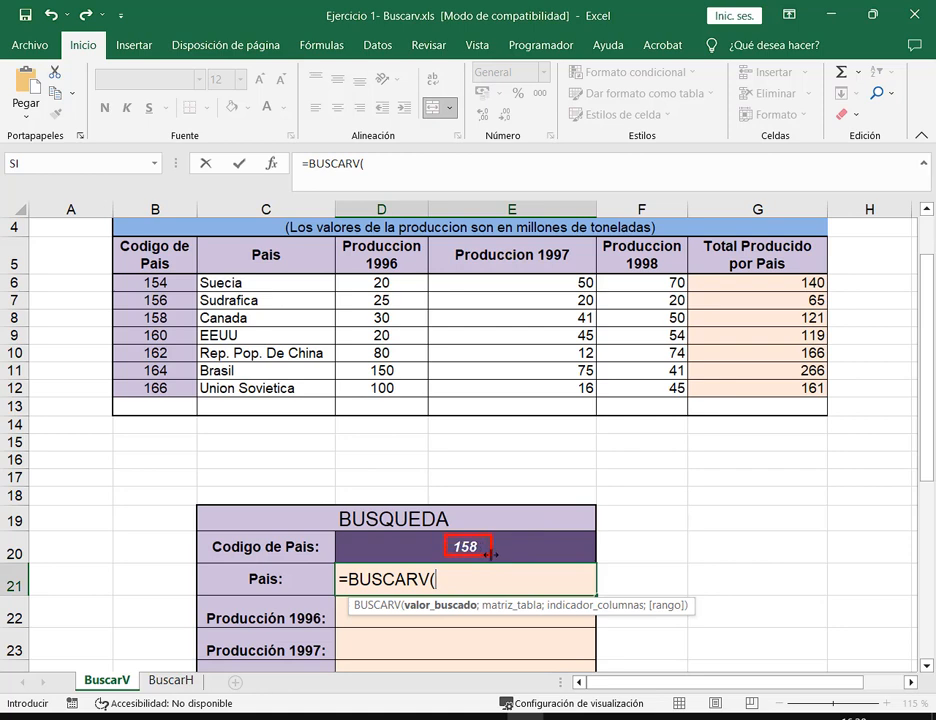
left_click_drag(212, 552, 325, 553)
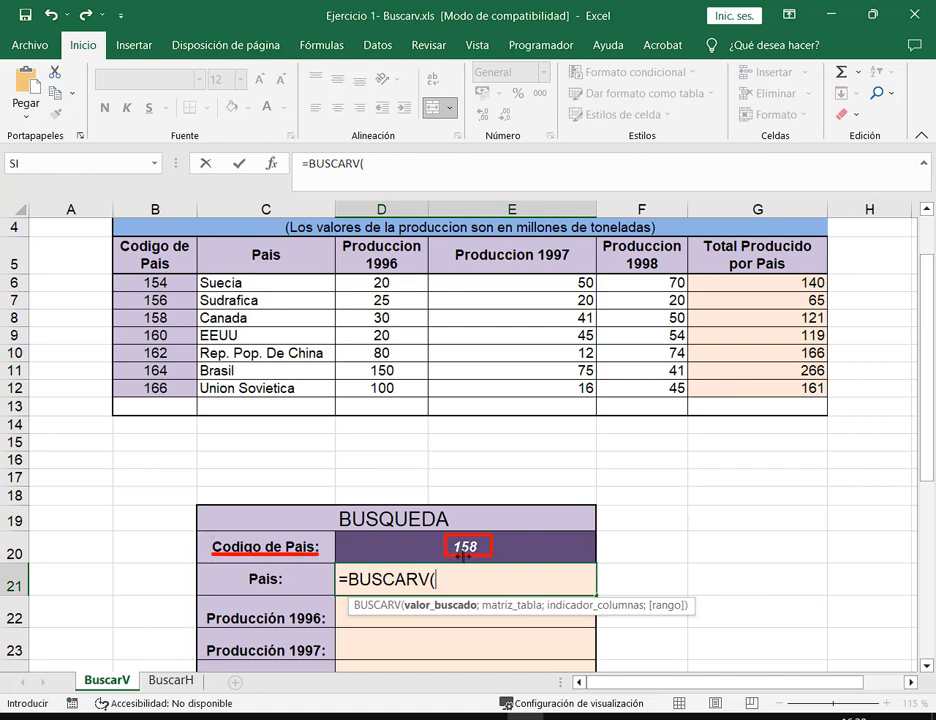
key("Escape")
Step: Mark code 158 in the BUSQUEDA table and use its cell D20 as the lookup value of the Pais formula
scroll(476, 587, "down", 2)
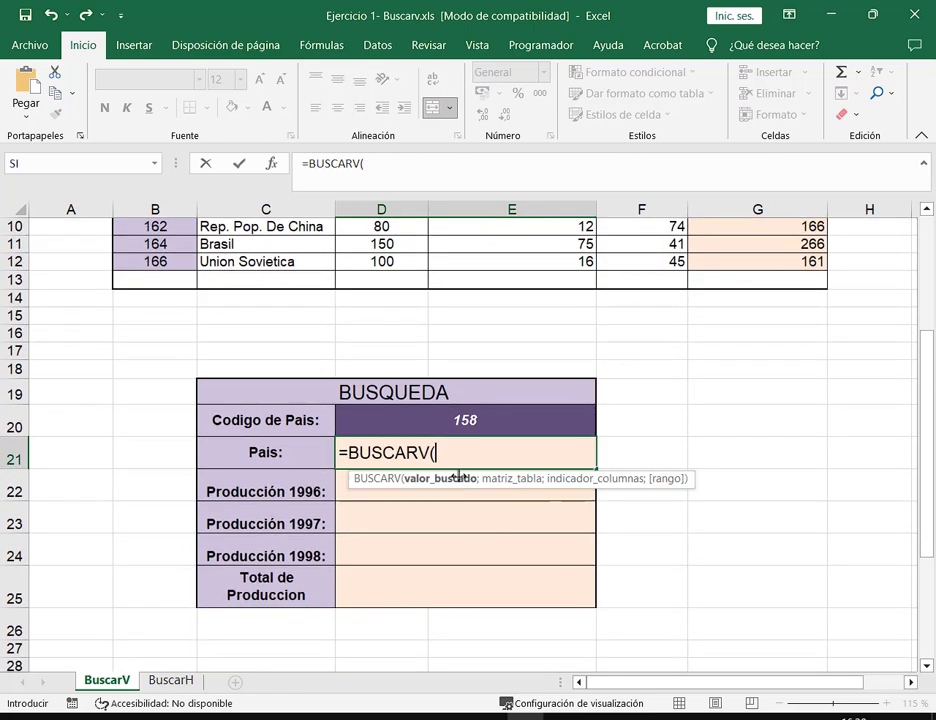
left_click_drag(441, 409, 478, 430)
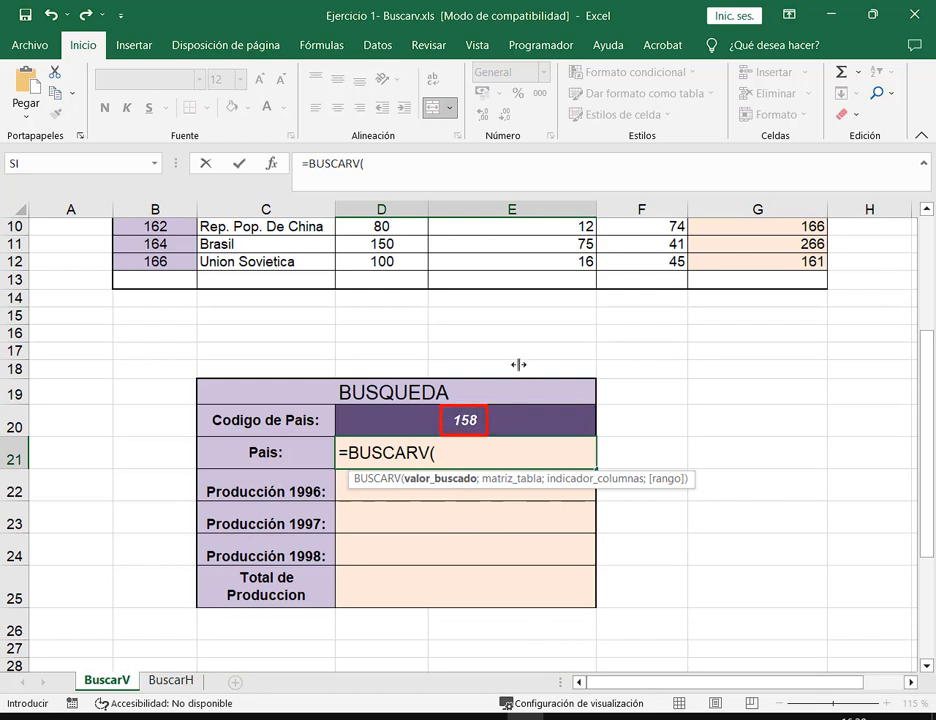
left_click_drag(519, 362, 487, 403)
key("Escape")
left_click(466, 420)
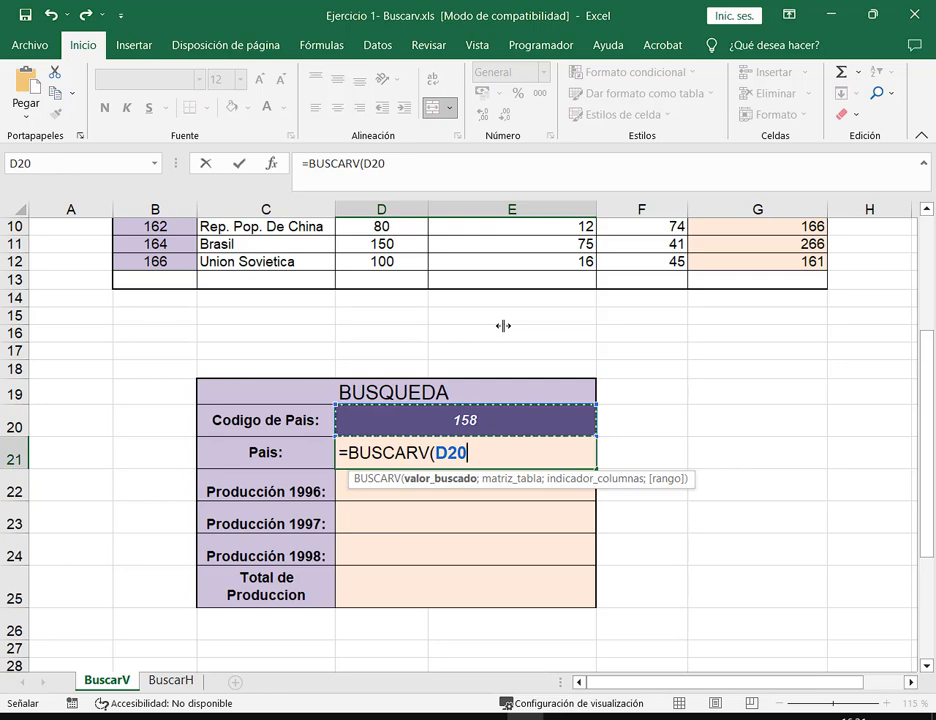
Step: Highlight the country codes, cell D20 and the BUSQUEDA table to explain the lookup value, then advance the formula to its matriz_tabla argument
scroll(407, 417, "up", 2)
mouse_move(132, 268)
left_mouse_down()
mouse_move(188, 328)
mouse_move(182, 397)
left_mouse_up()
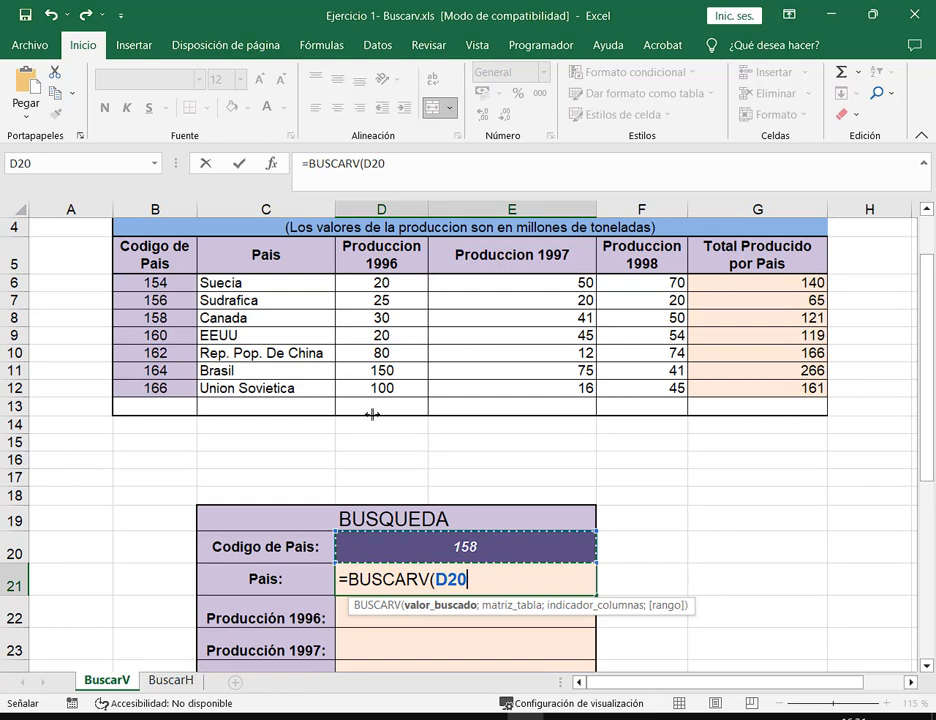
scroll(593, 516, "down", 3)
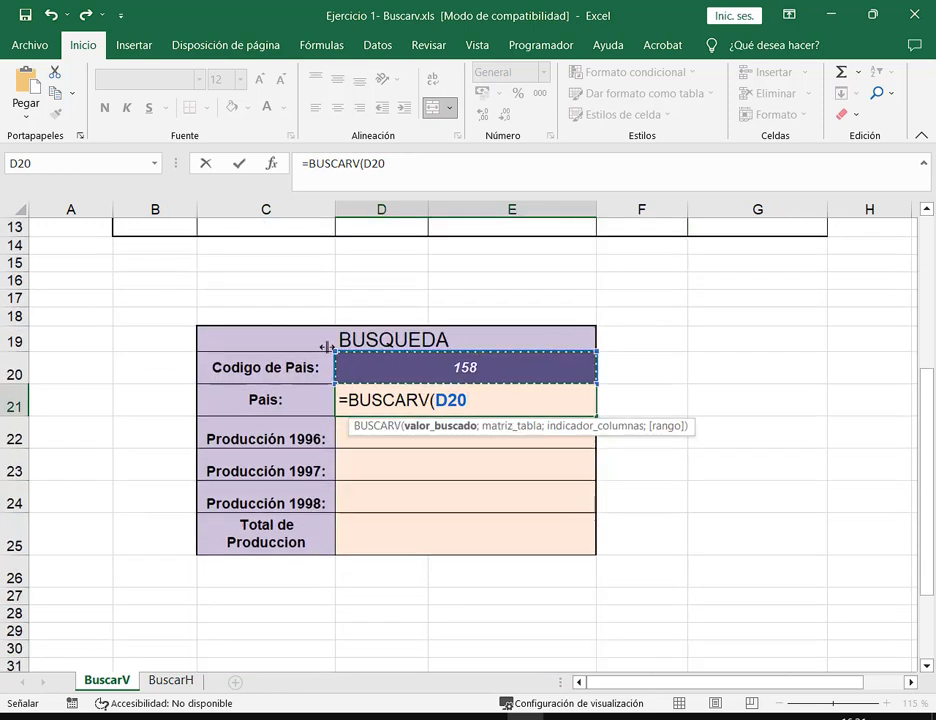
mouse_move(324, 345)
left_mouse_down()
mouse_move(620, 398)
mouse_move(603, 388)
left_mouse_up()
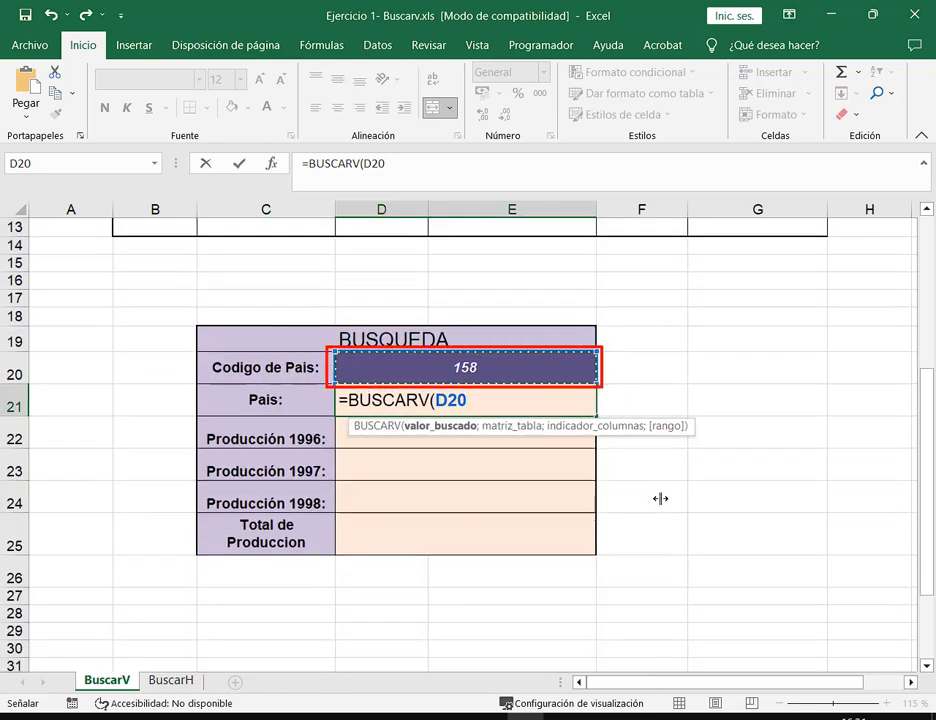
left_click_drag(187, 321, 616, 569)
left_click_drag(667, 299, 610, 352)
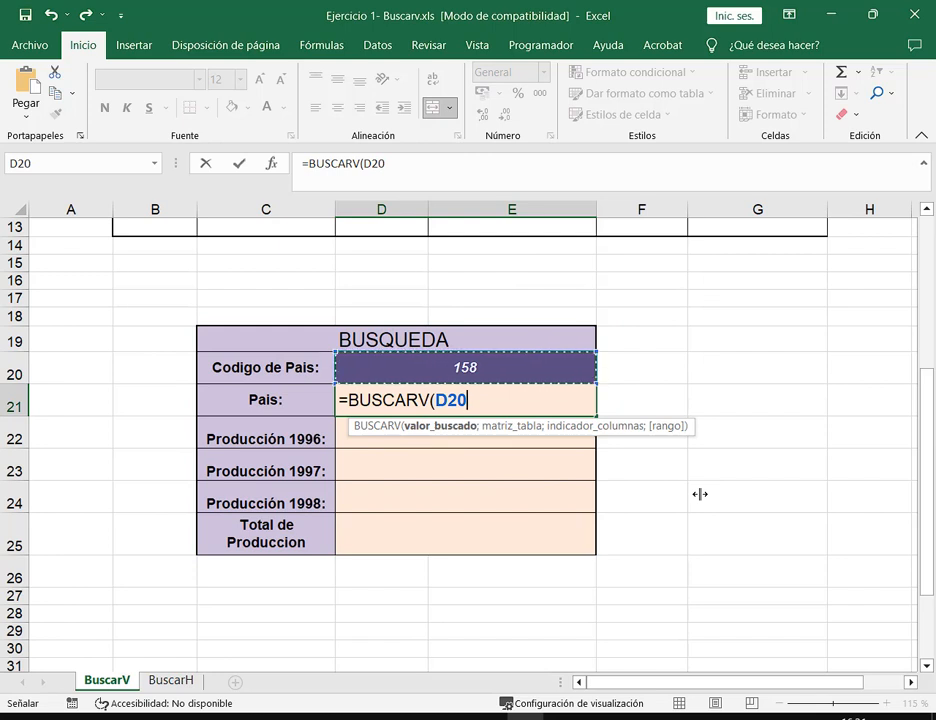
type(";")
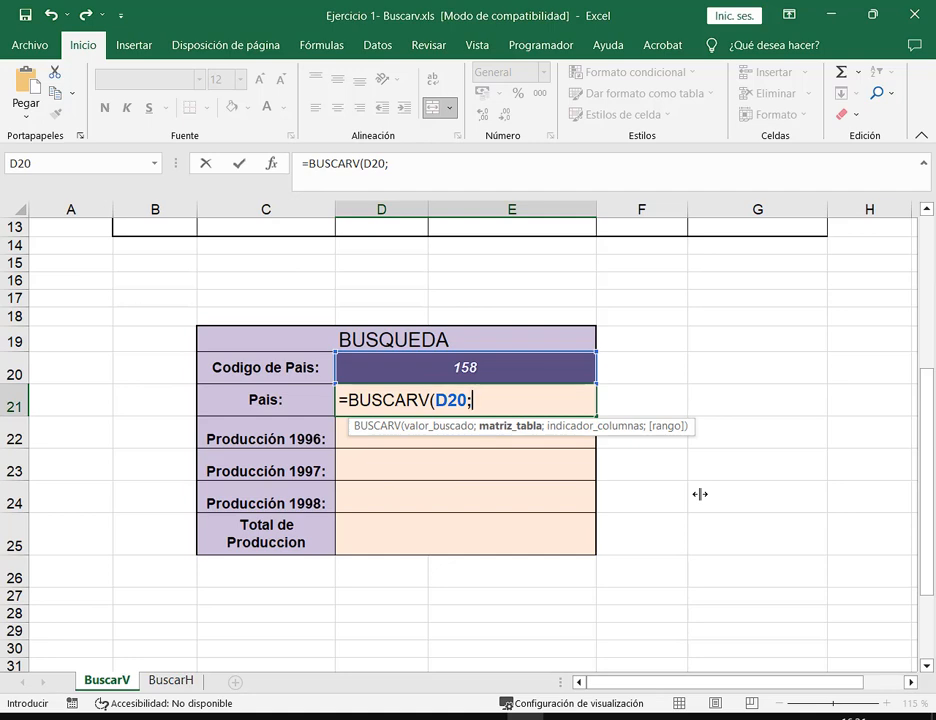
Step: Shrink the workbook window, outline the matriz_tabla argument in the function hint, and maximize the window again
left_click(873, 14)
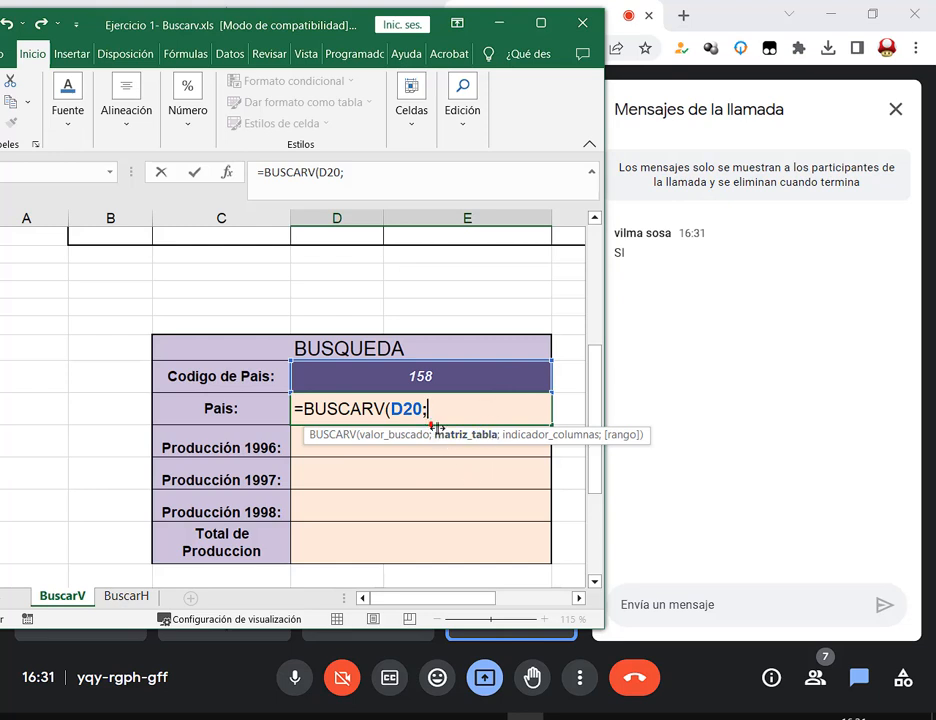
left_click_drag(431, 423, 501, 451)
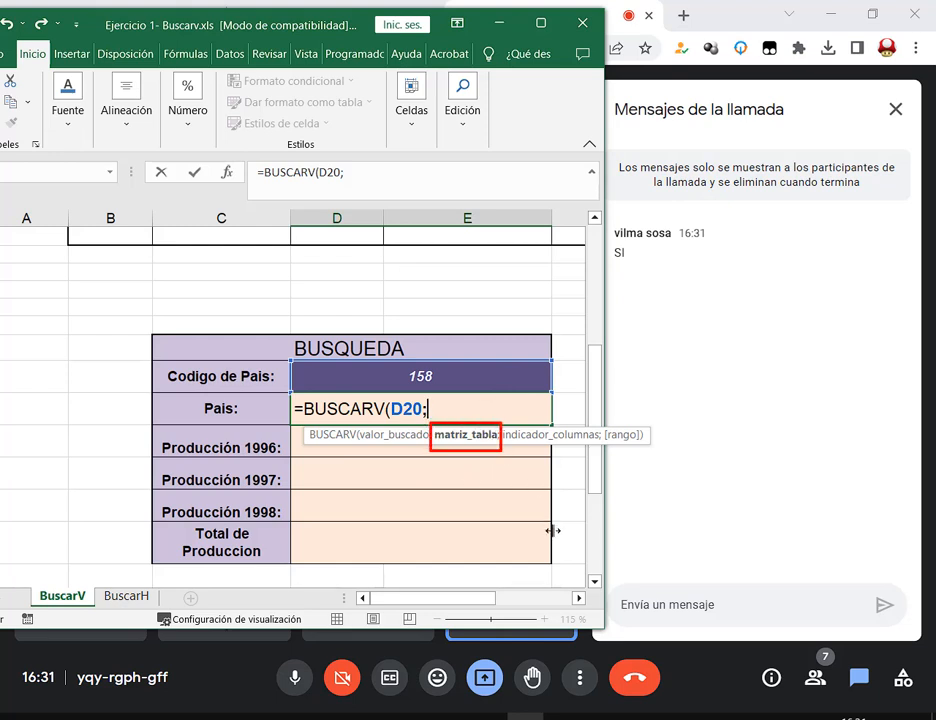
left_click(542, 24)
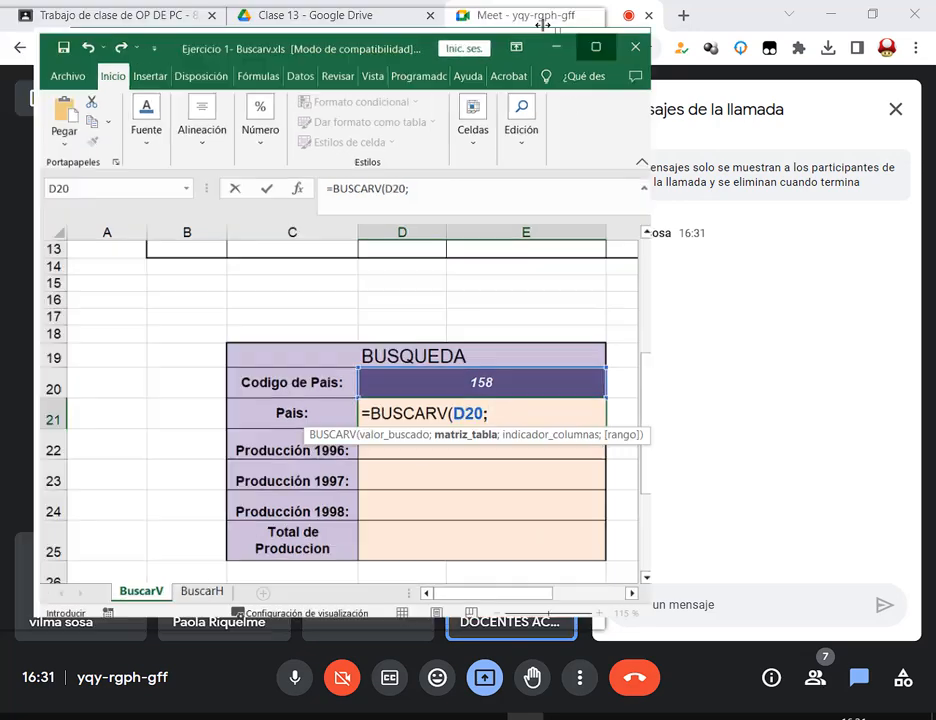
Step: Set the formula's table range to B5:G12, headers included, and advance to the indicador_columnas argument
scroll(512, 520, "up", 3)
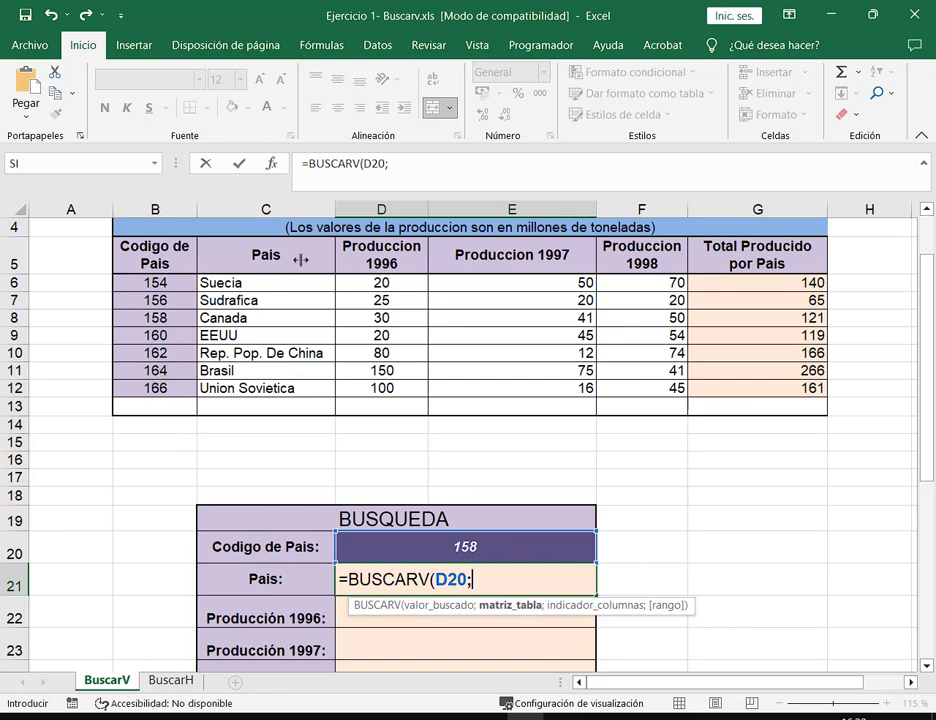
left_click_drag(292, 252, 303, 393)
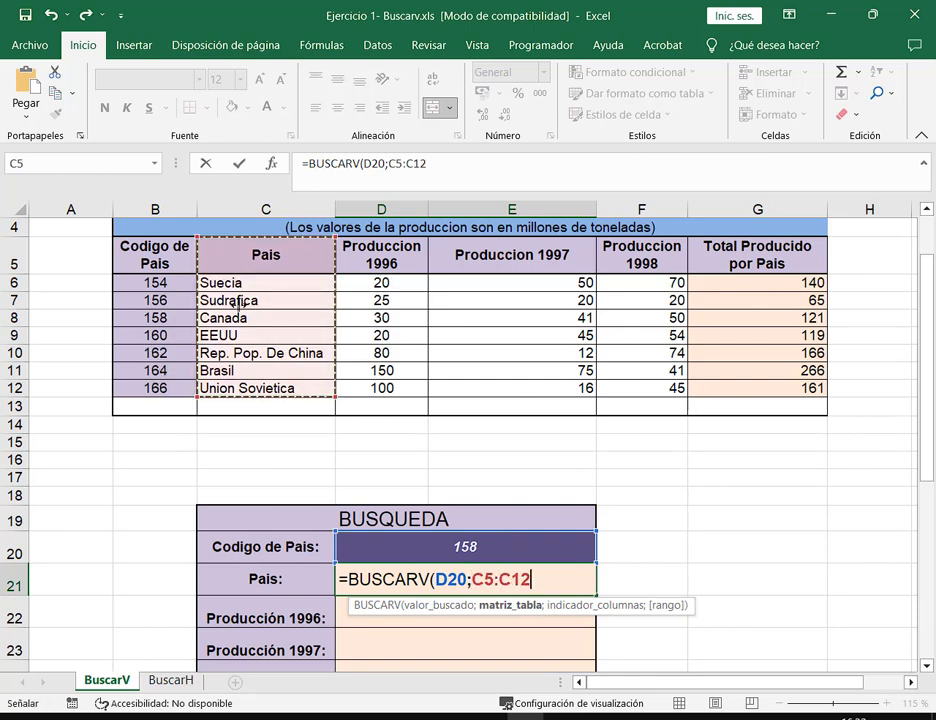
left_click_drag(163, 258, 757, 388)
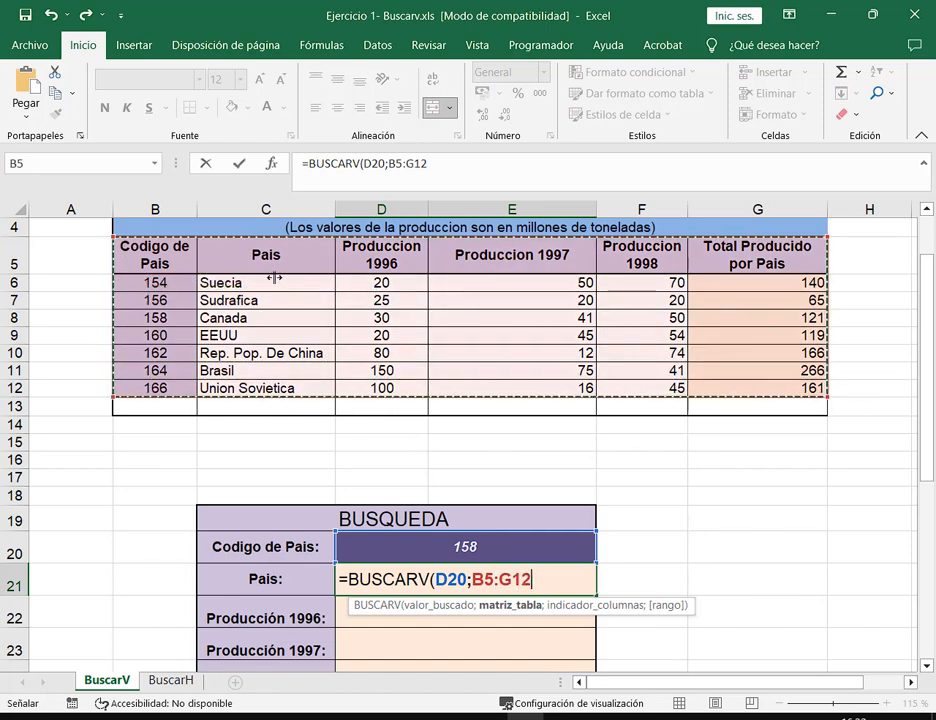
scroll(730, 444, "down", 1)
scroll(730, 444, "down", 1)
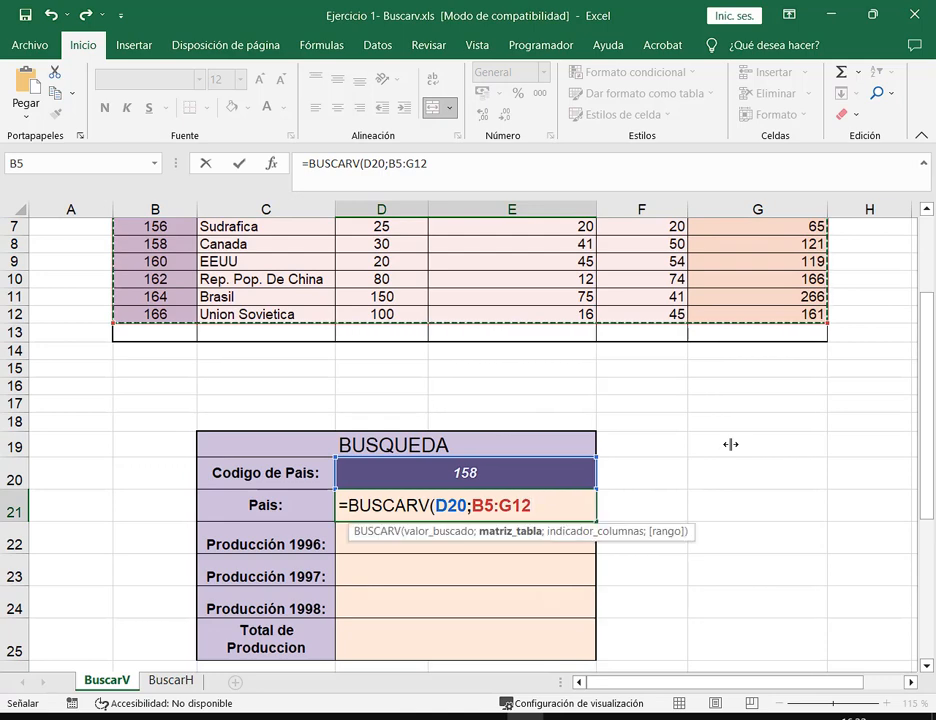
type(";")
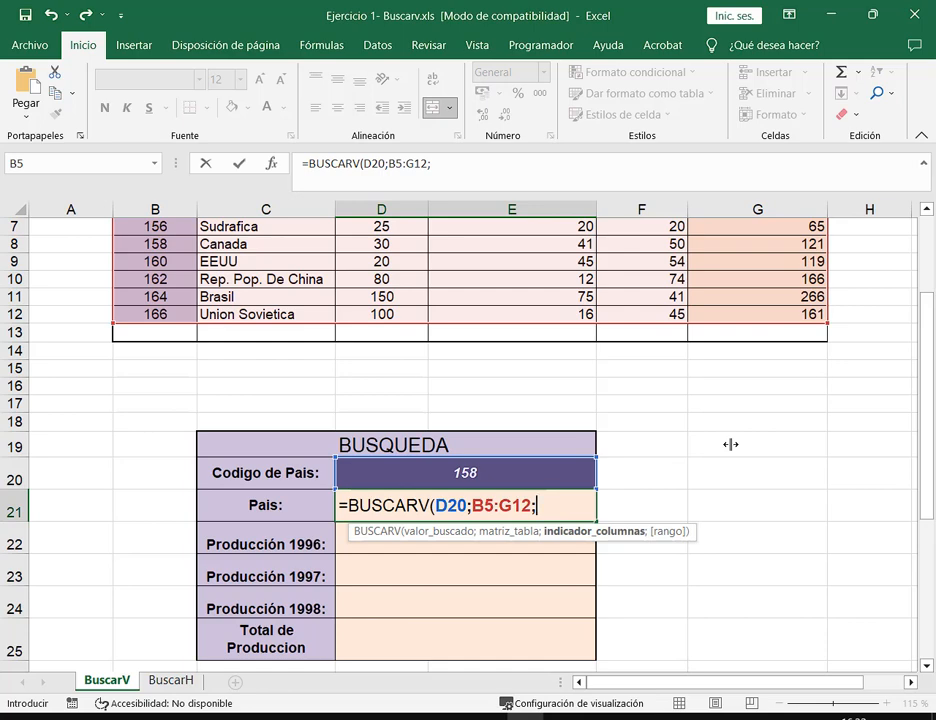
Step: Outline the Pais label and the columns of the source table, starting with Codigo de Pais, to explain the column index
scroll(734, 506, "up", 1)
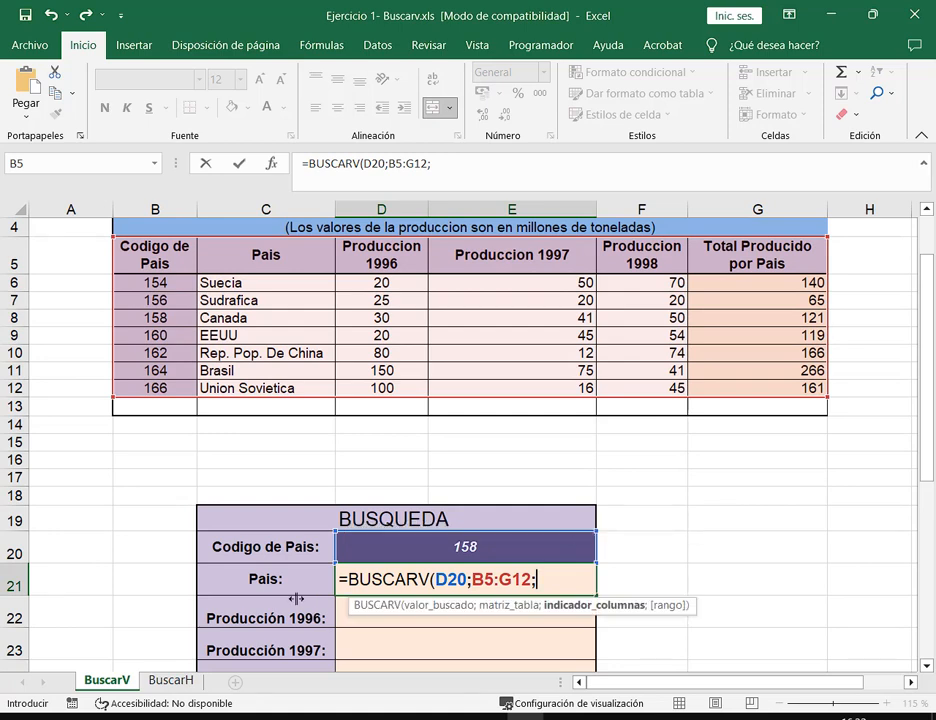
left_click_drag(297, 595, 287, 594)
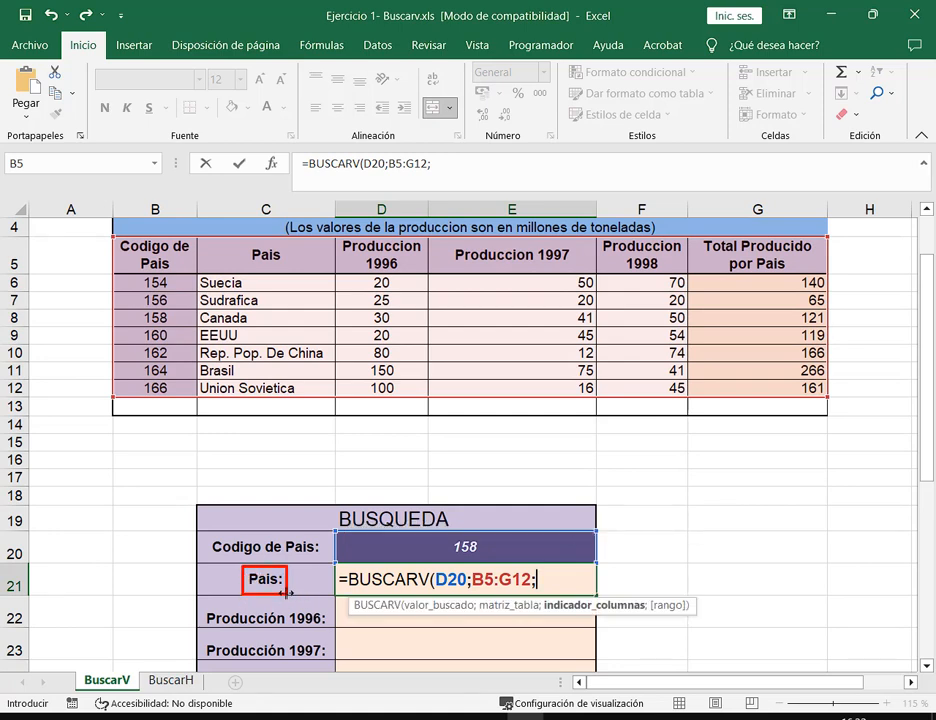
key("Escape")
type("B")
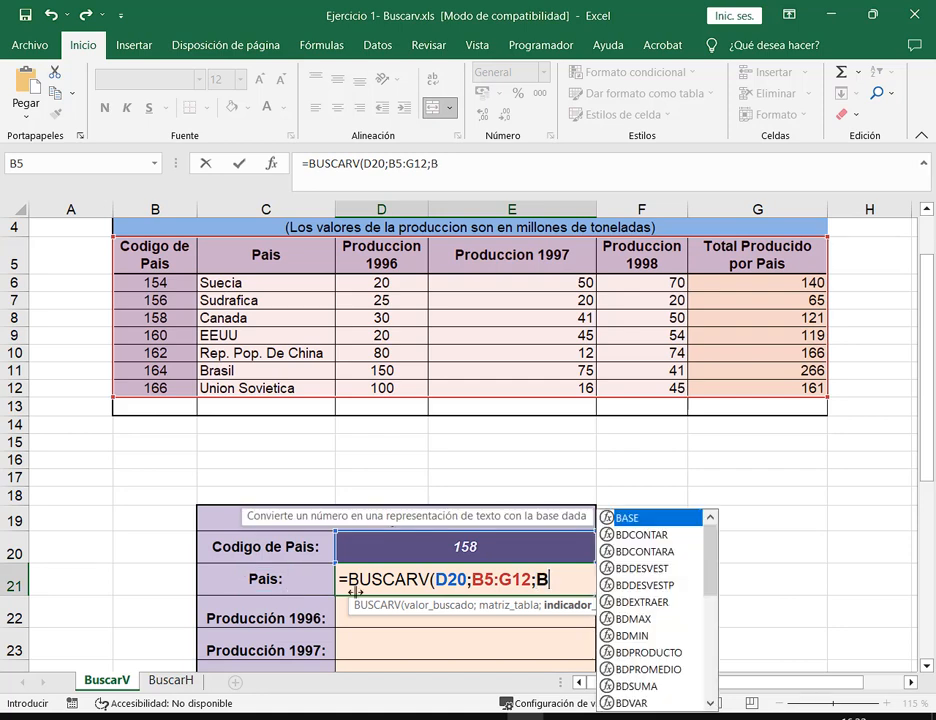
key("BackSpace")
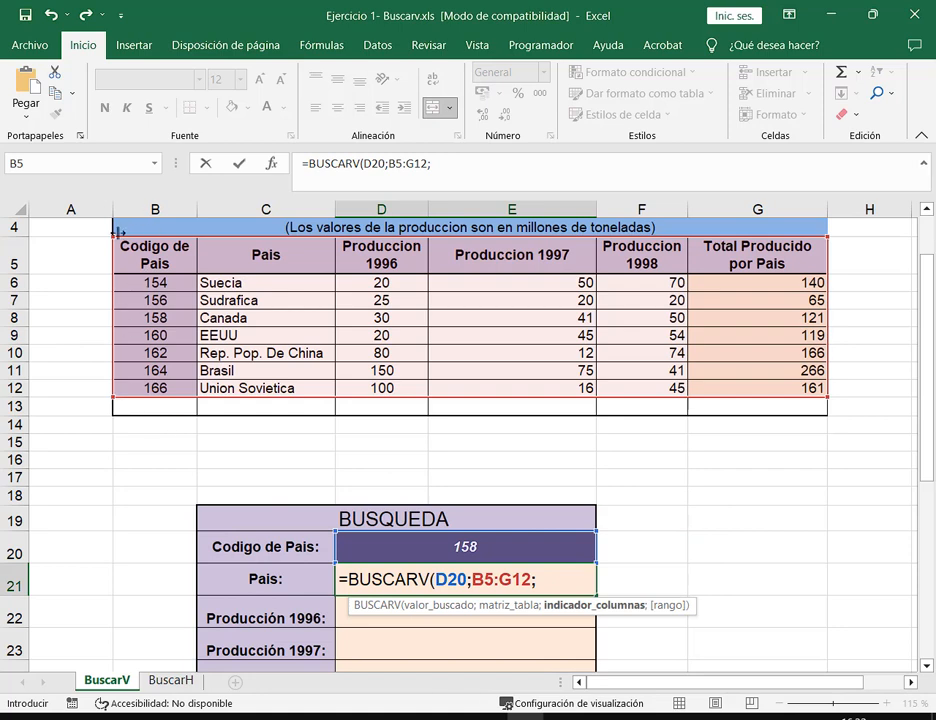
mouse_move(113, 233)
left_mouse_down()
mouse_move(200, 378)
mouse_move(198, 393)
left_mouse_up()
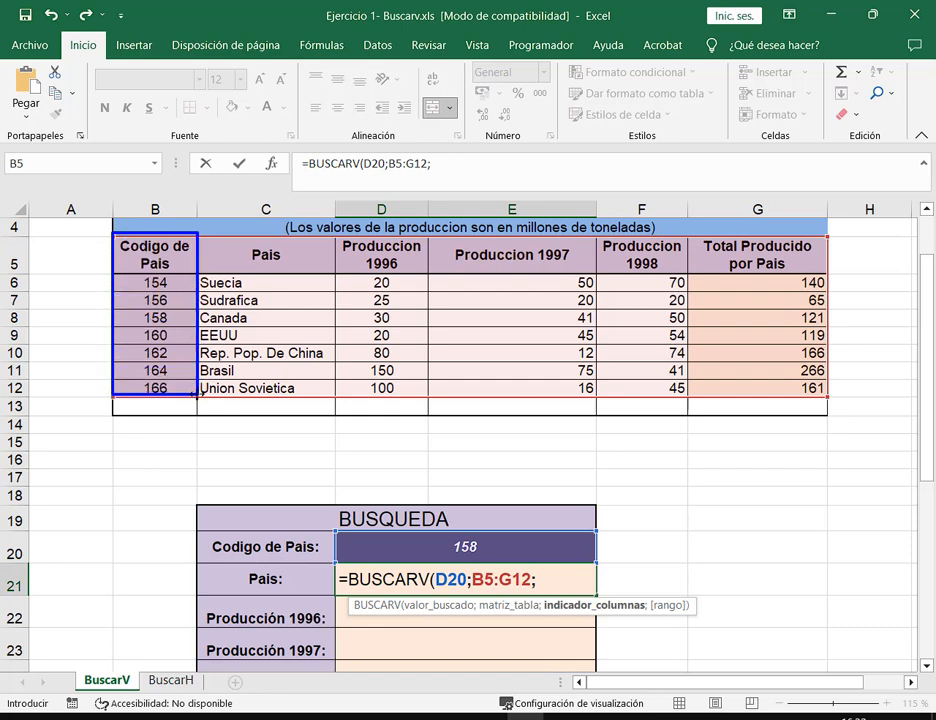
mouse_move(198, 393)
left_mouse_down()
mouse_move(348, 398)
mouse_move(341, 412)
mouse_move(423, 380)
mouse_move(434, 402)
mouse_move(445, 388)
mouse_move(826, 395)
left_mouse_up()
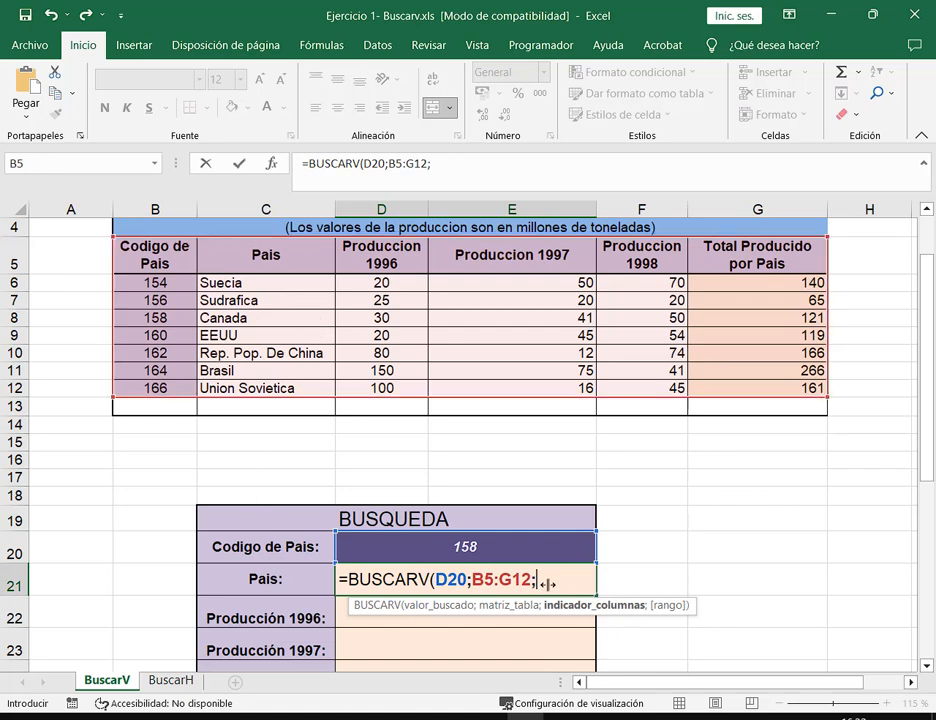
Step: Complete the Pais formula with column index 2 and range argument 0, and enter it as =BUSCARV(D20;B5:G12;2;0)
type("2;")
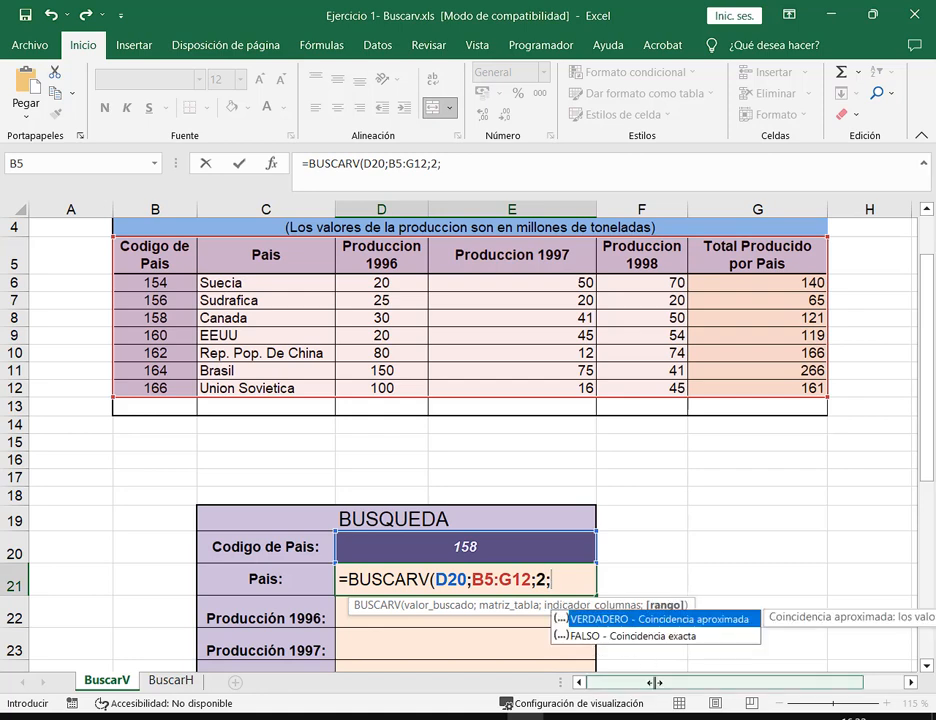
type("0")
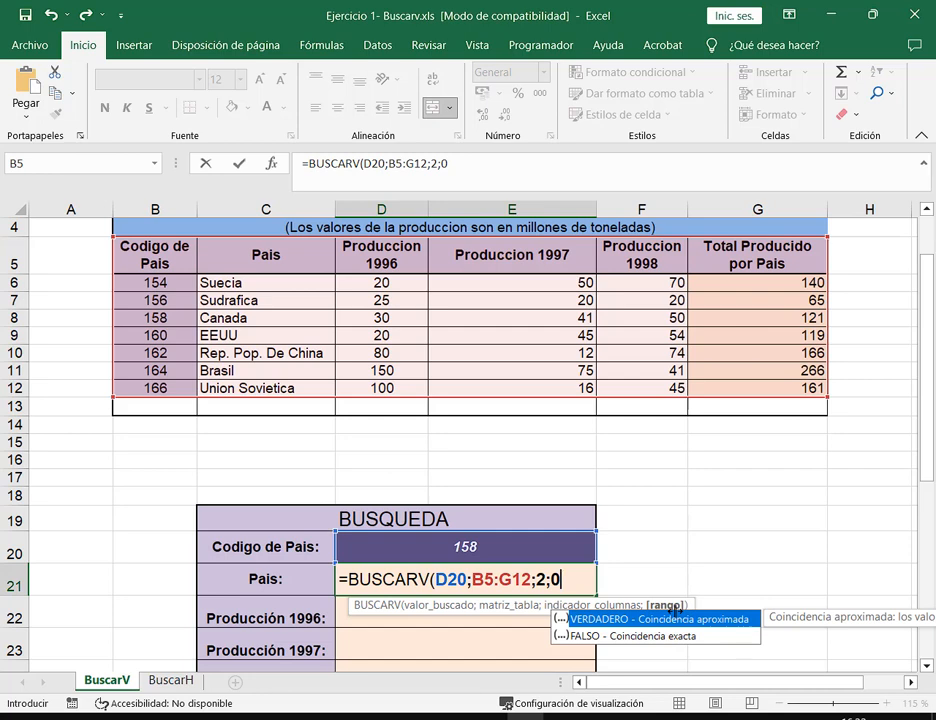
key("Escape")
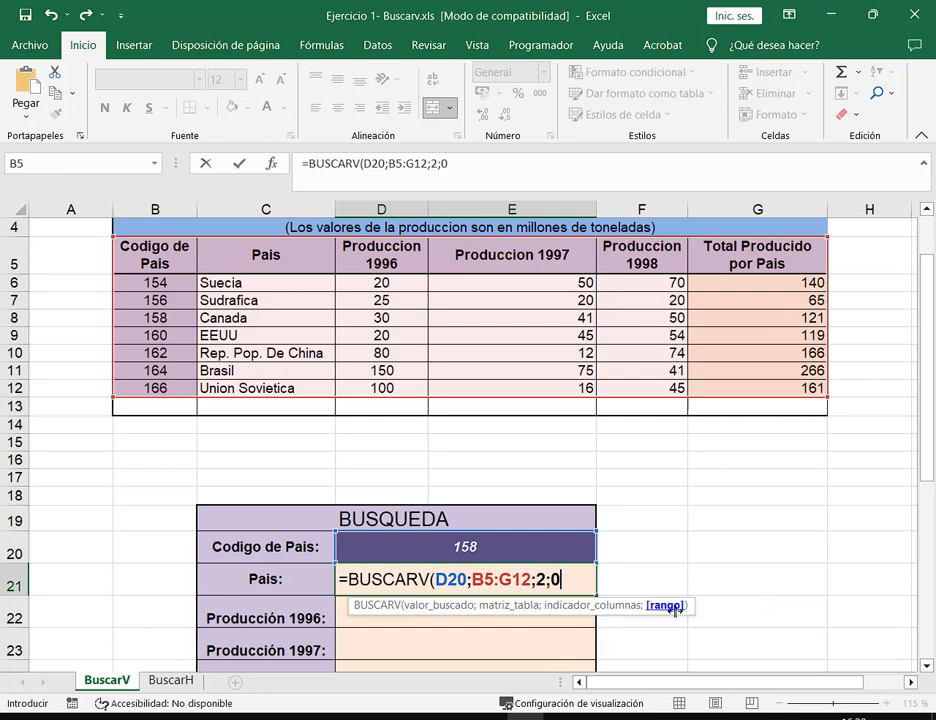
type(")")
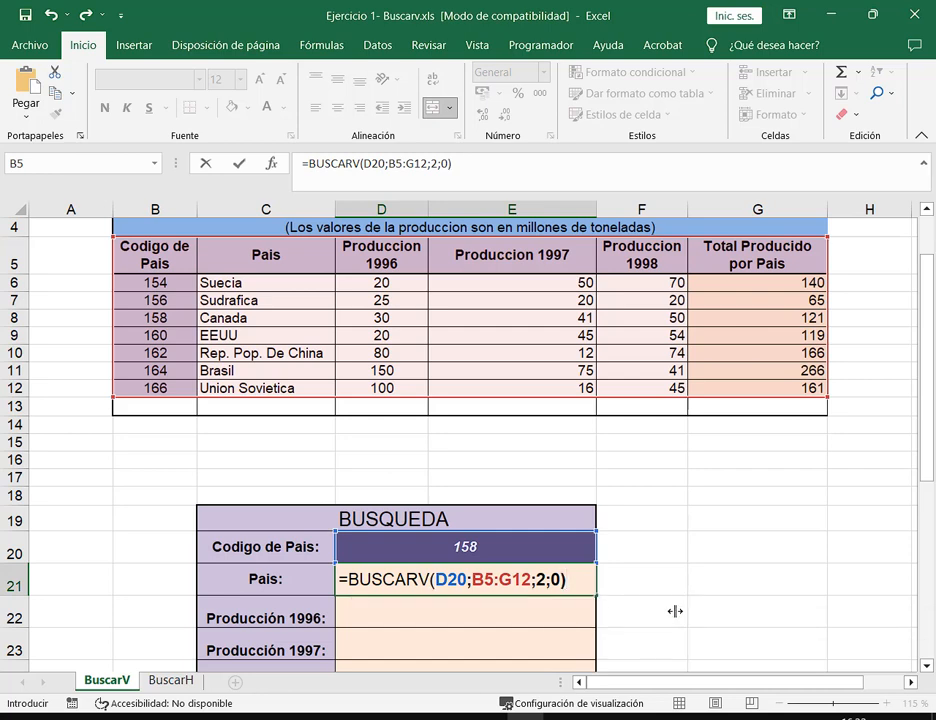
key("Return")
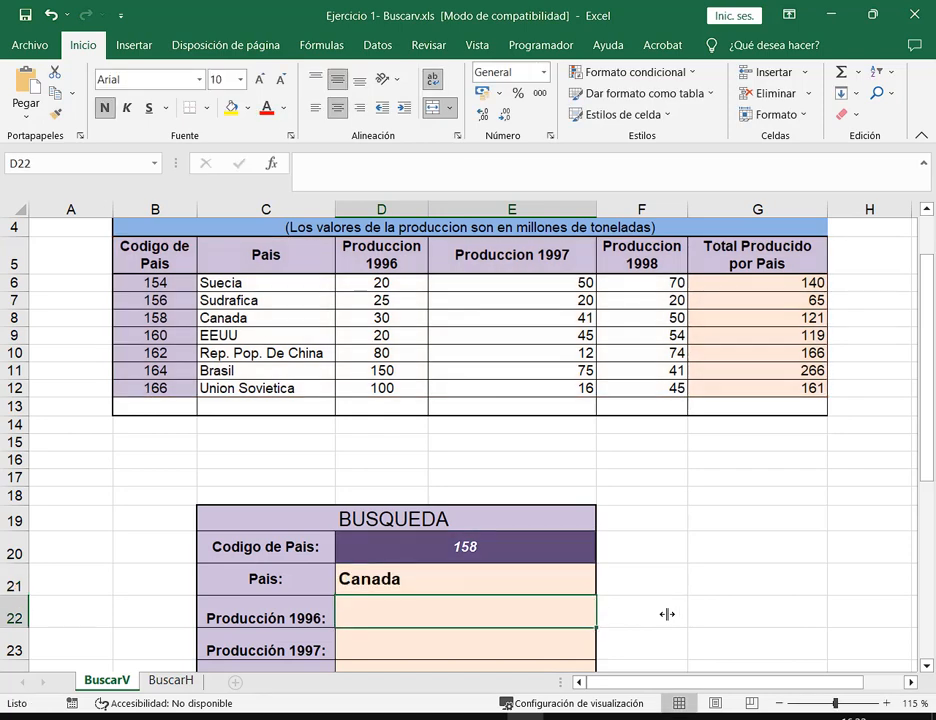
Step: Shrink the workbook beside the call chat, outline the searched code for the Pais formula, and restore the full-size window
left_click(520, 581)
left_click(872, 14)
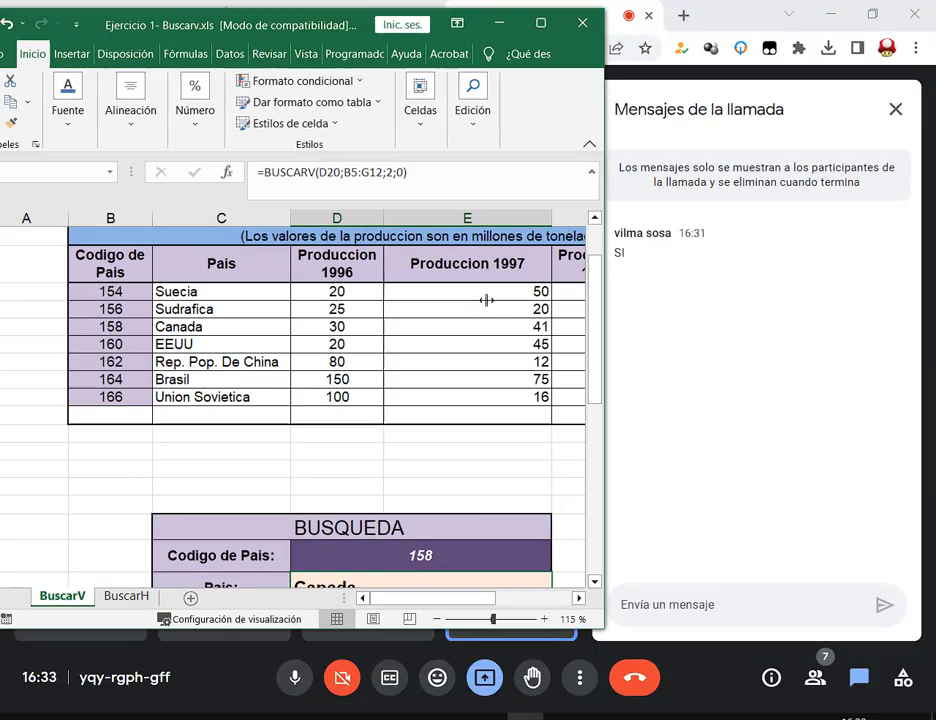
scroll(439, 403, "down", 2)
double_click(470, 455)
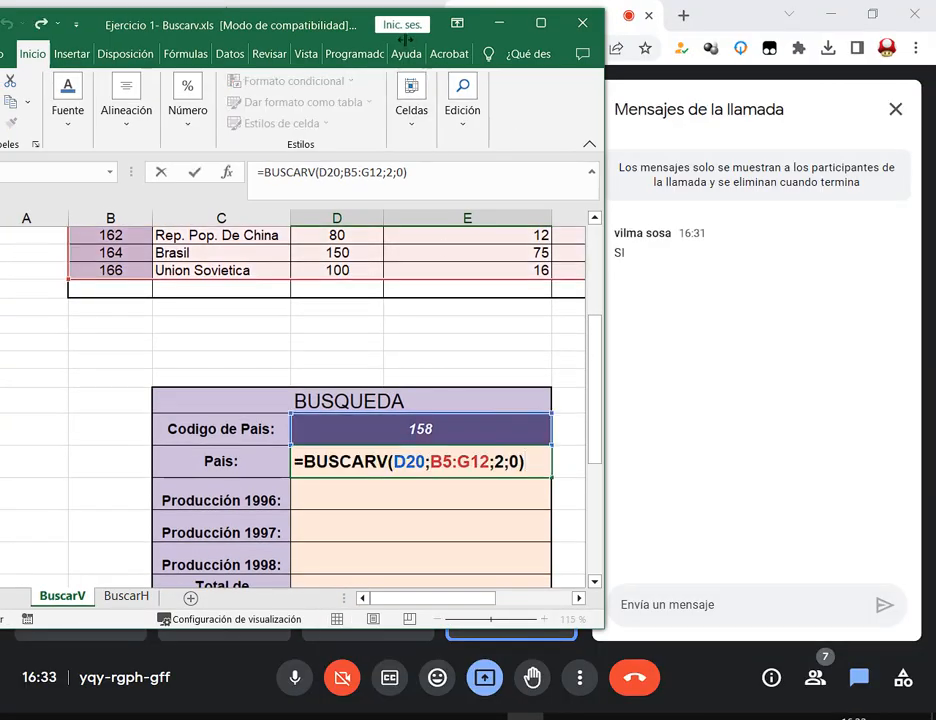
left_click_drag(315, 25, 277, 28)
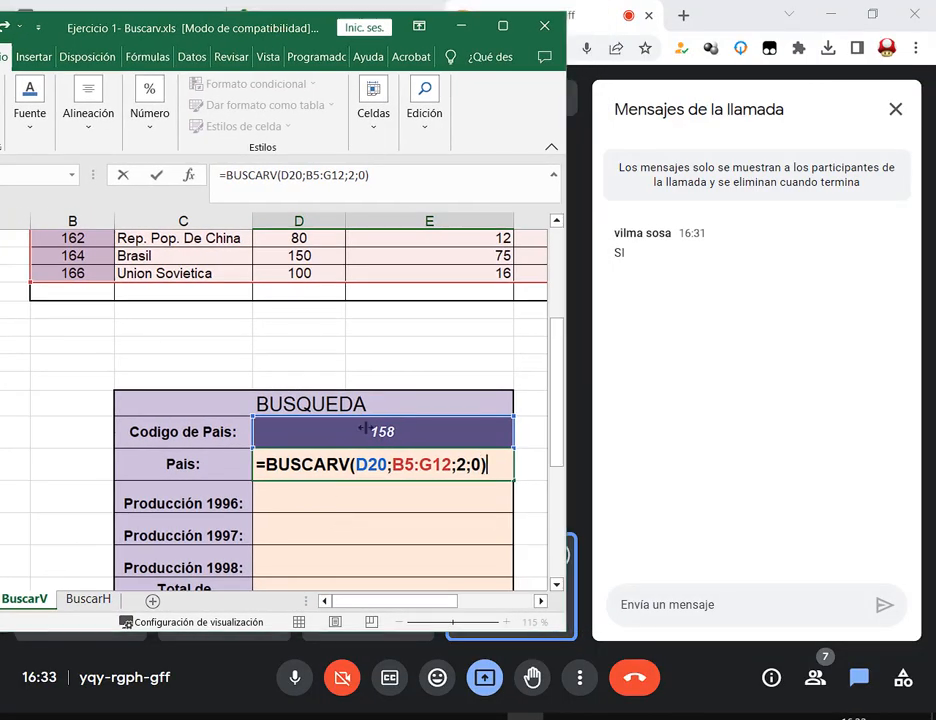
left_click_drag(359, 419, 408, 443)
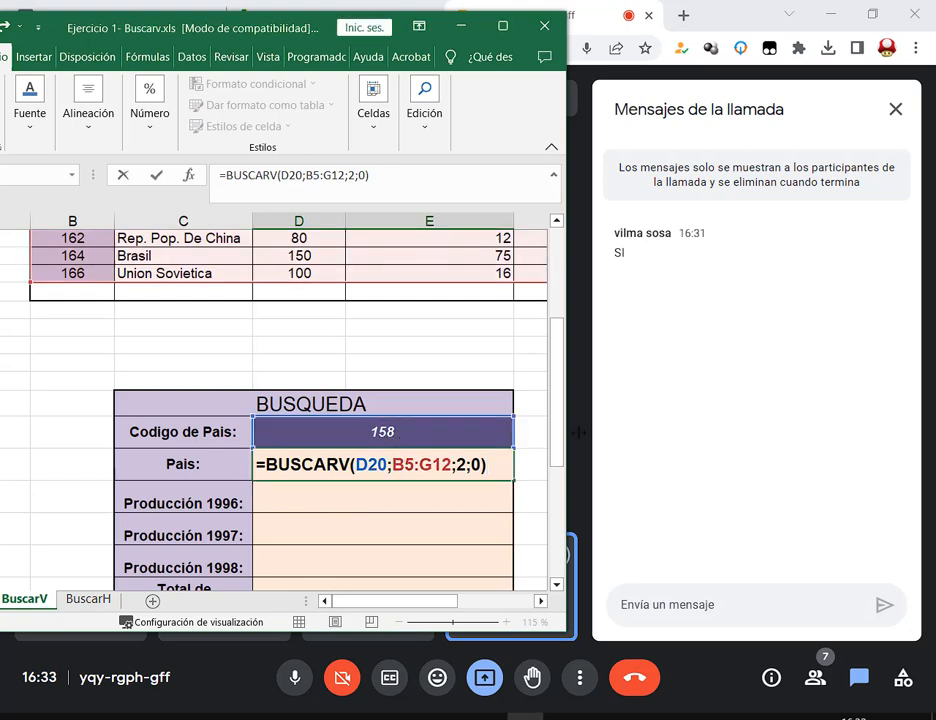
scroll(512, 452, "down", 1)
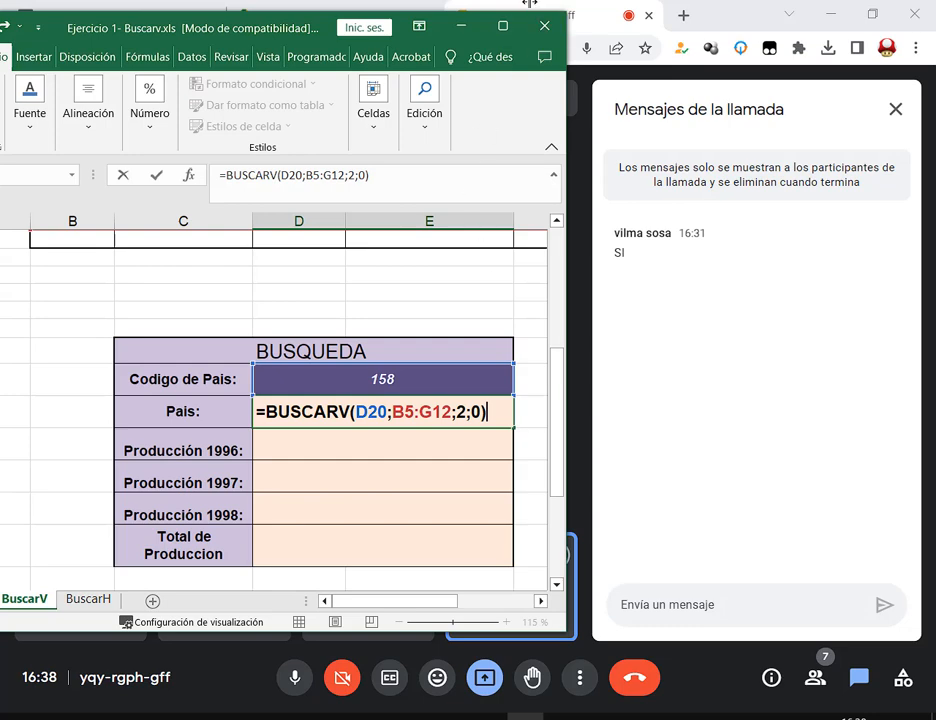
double_click(369, 14)
key("Return")
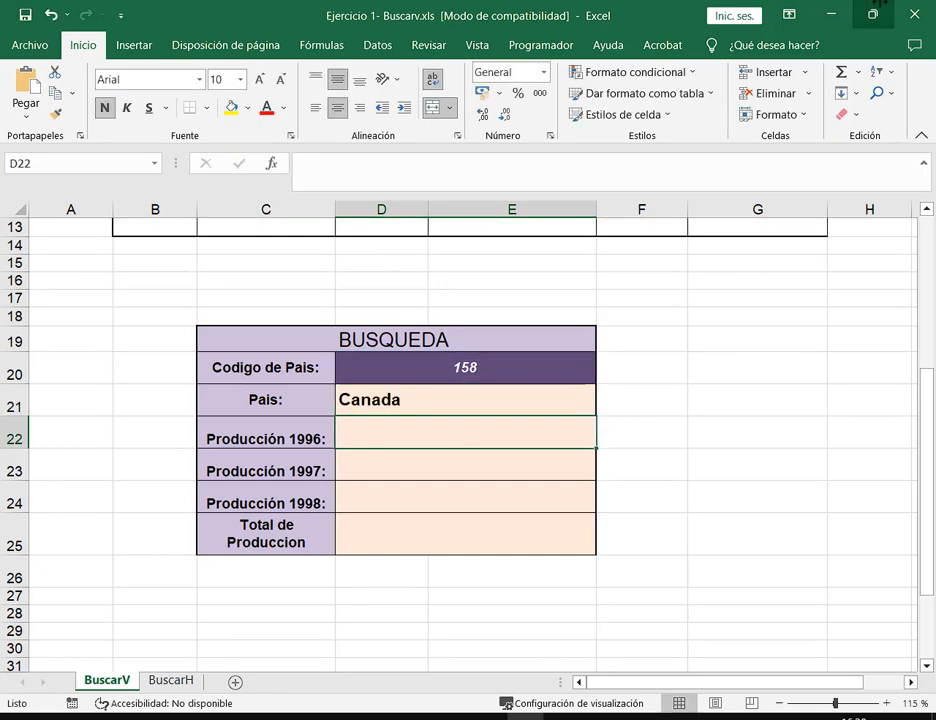
Step: Reopen the Pais formula in the smaller window and outline code 158 with its D20 argument, plus the B5:G12 argument
left_click(873, 14)
left_click(453, 394)
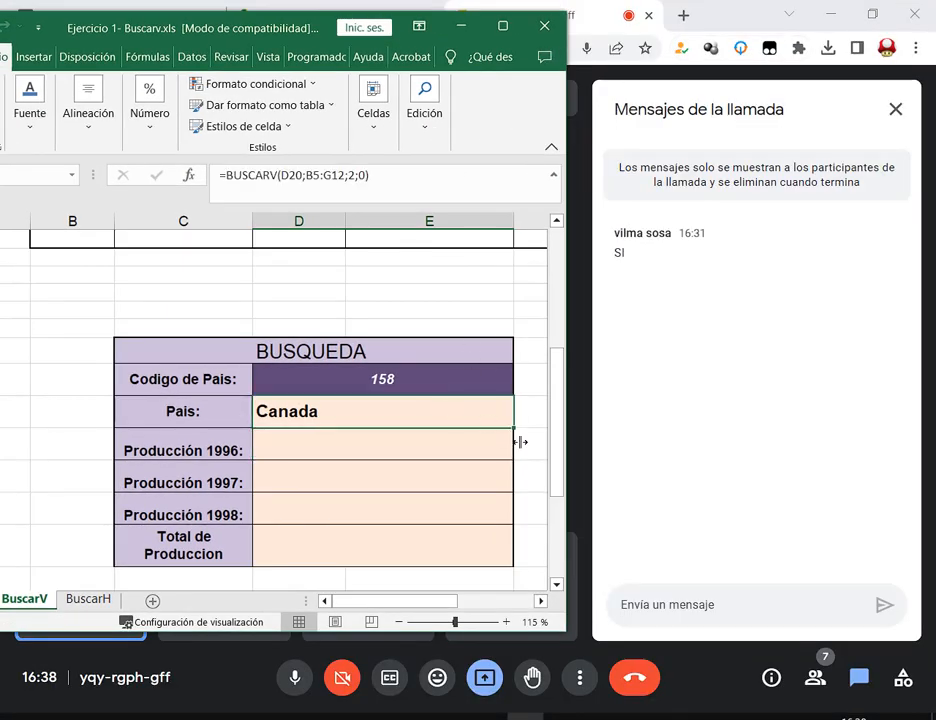
key("F2")
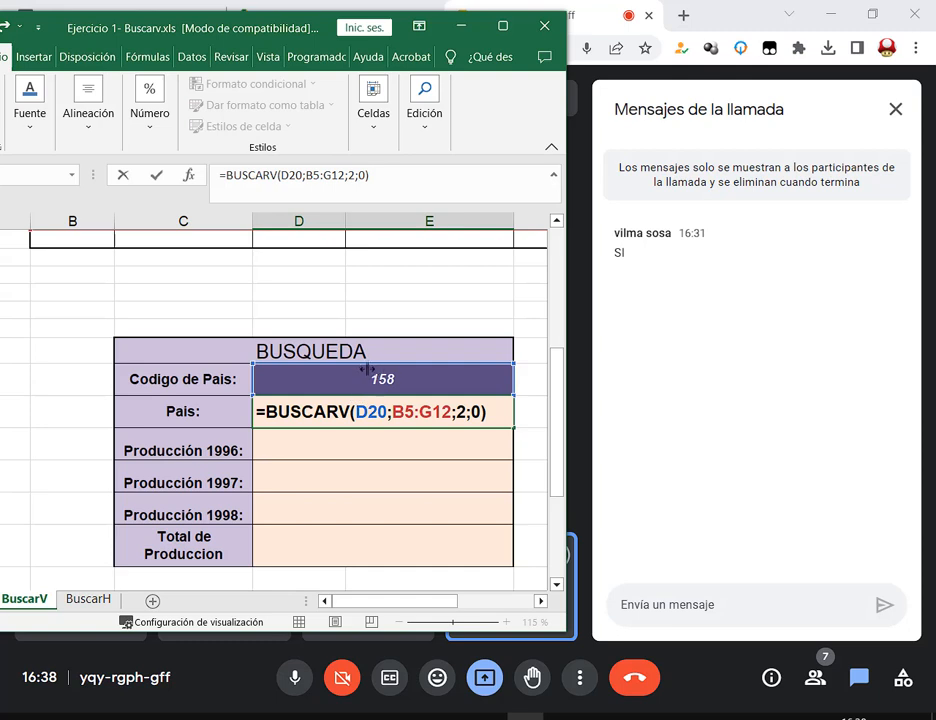
mouse_move(362, 365)
left_mouse_down()
mouse_move(402, 394)
mouse_move(387, 426)
left_mouse_up()
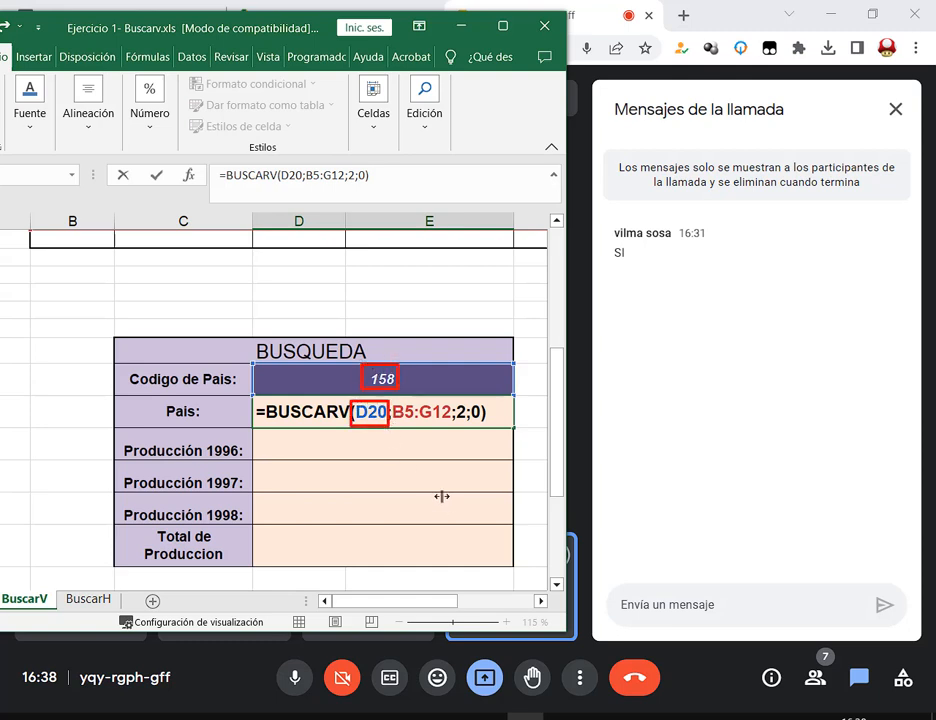
key("Escape")
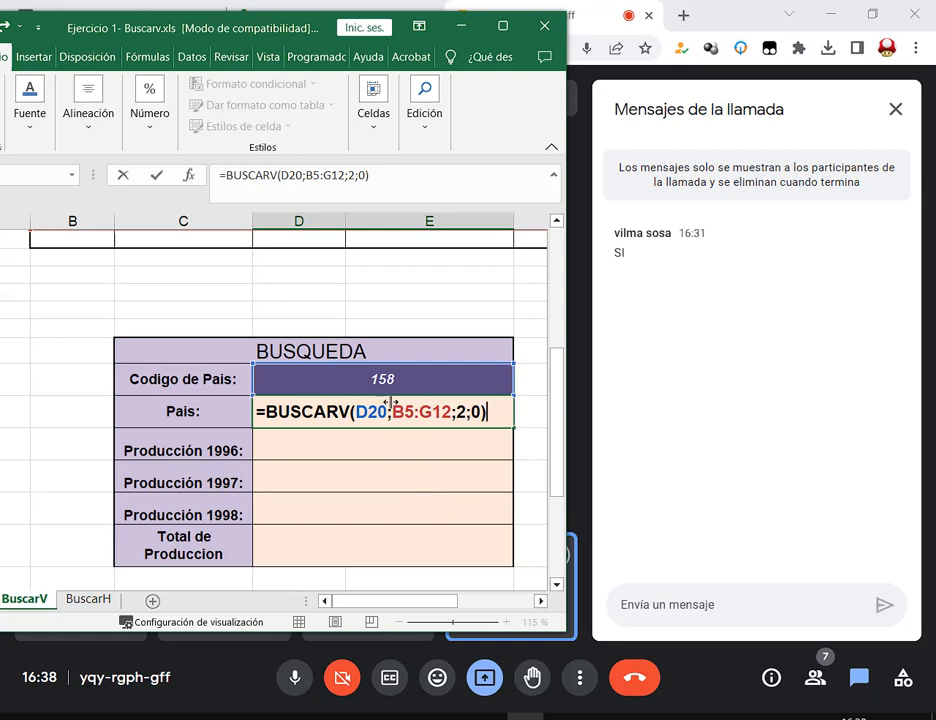
mouse_move(390, 400)
left_mouse_down()
mouse_move(462, 432)
mouse_move(448, 426)
mouse_move(459, 424)
left_mouse_up()
key("Escape")
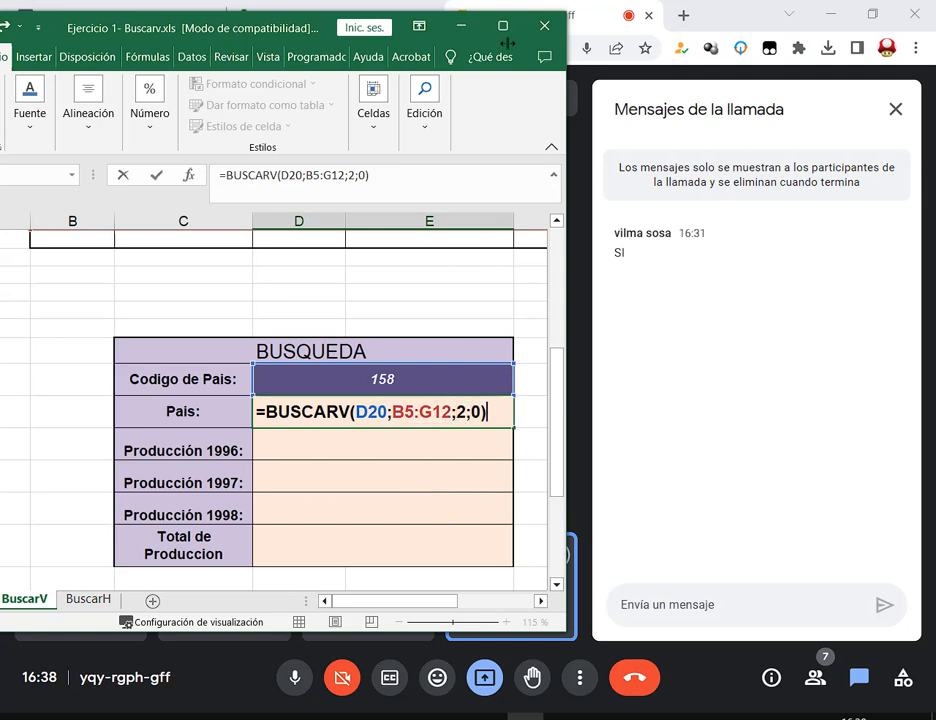
Step: Maximize the workbook, outline source range B5:G12, and point an arrow at the Explotacion Minera title to explain the table argument
left_click(503, 27)
scroll(416, 276, "up", 4)
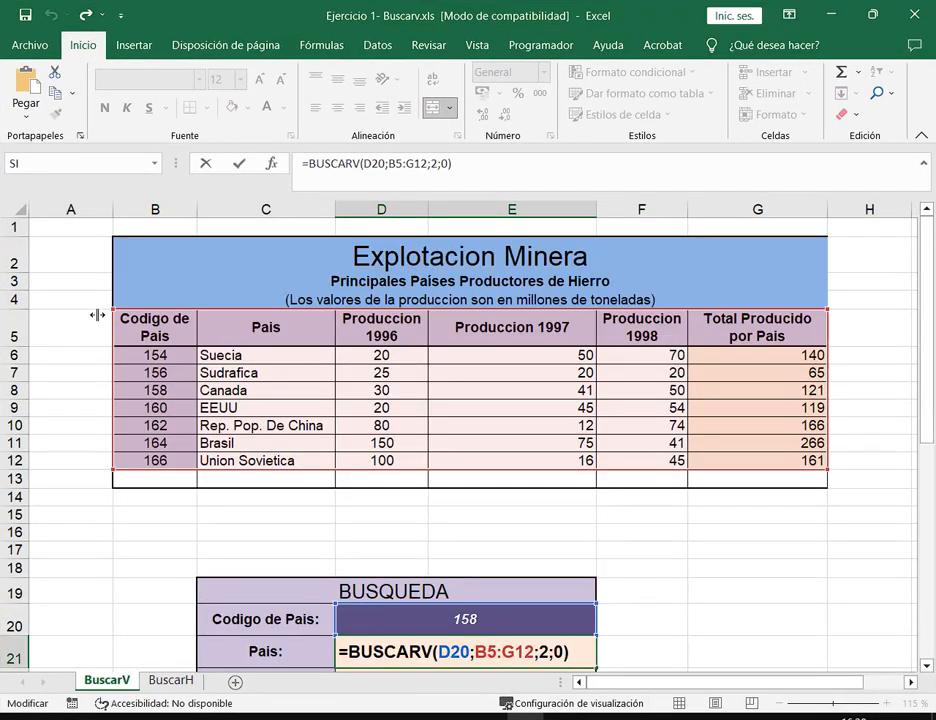
mouse_move(106, 305)
left_mouse_down()
mouse_move(865, 460)
mouse_move(835, 472)
left_mouse_up()
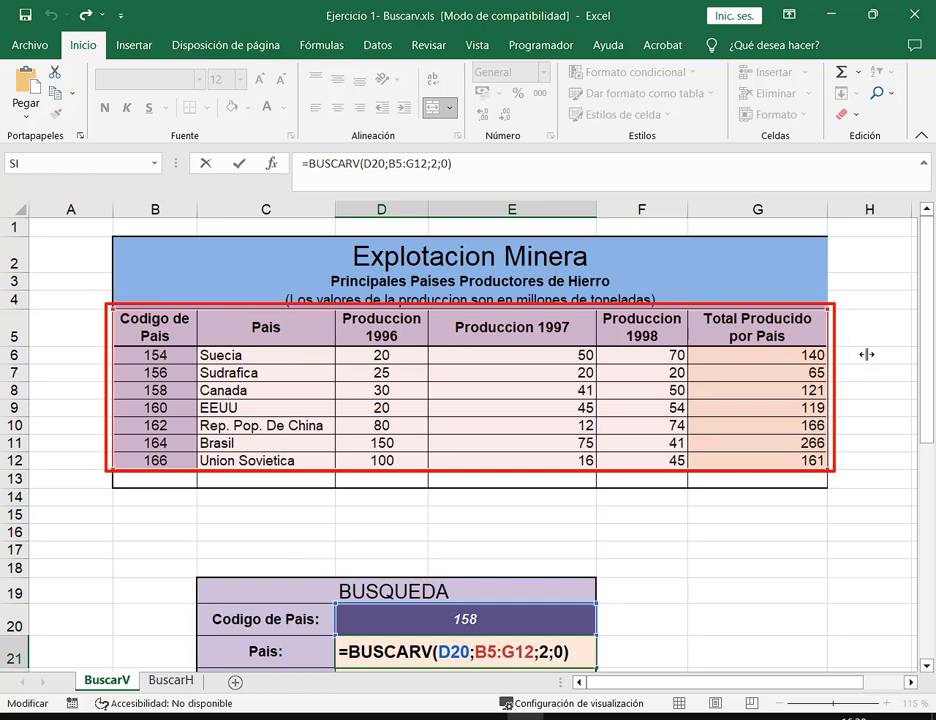
left_click_drag(758, 211, 598, 252)
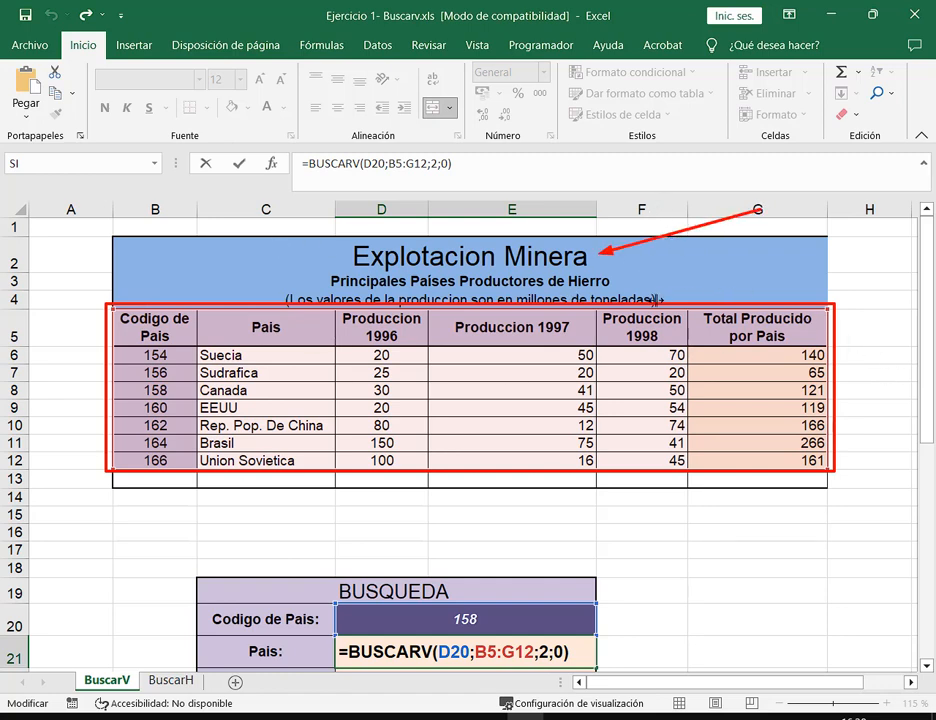
key("Escape")
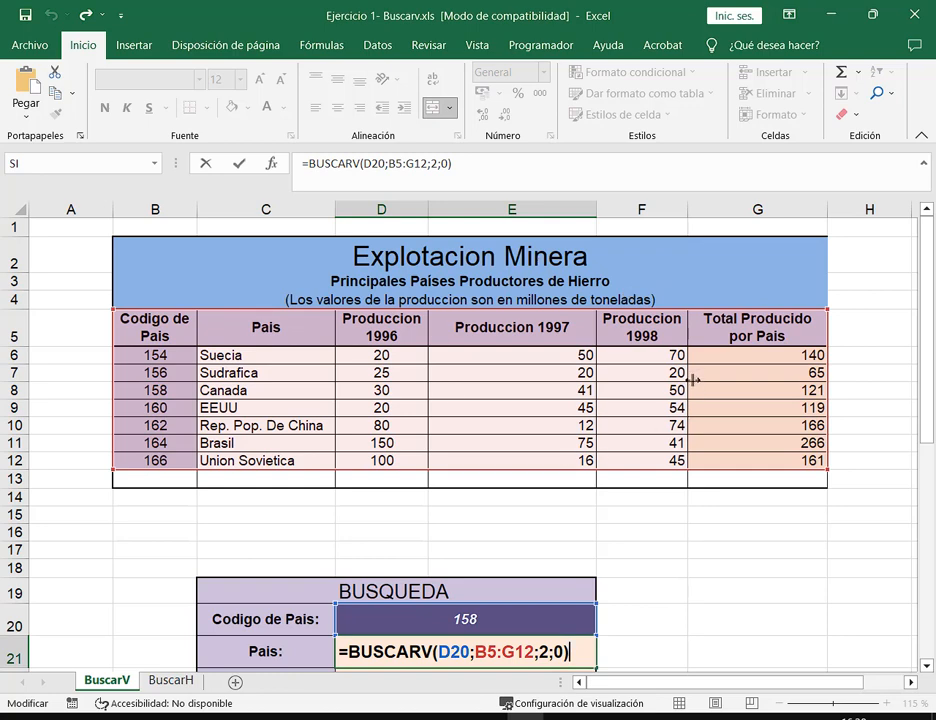
Step: Highlight the column index and range arguments in the Pais formula, and close the formula after checking the call
left_click(546, 652)
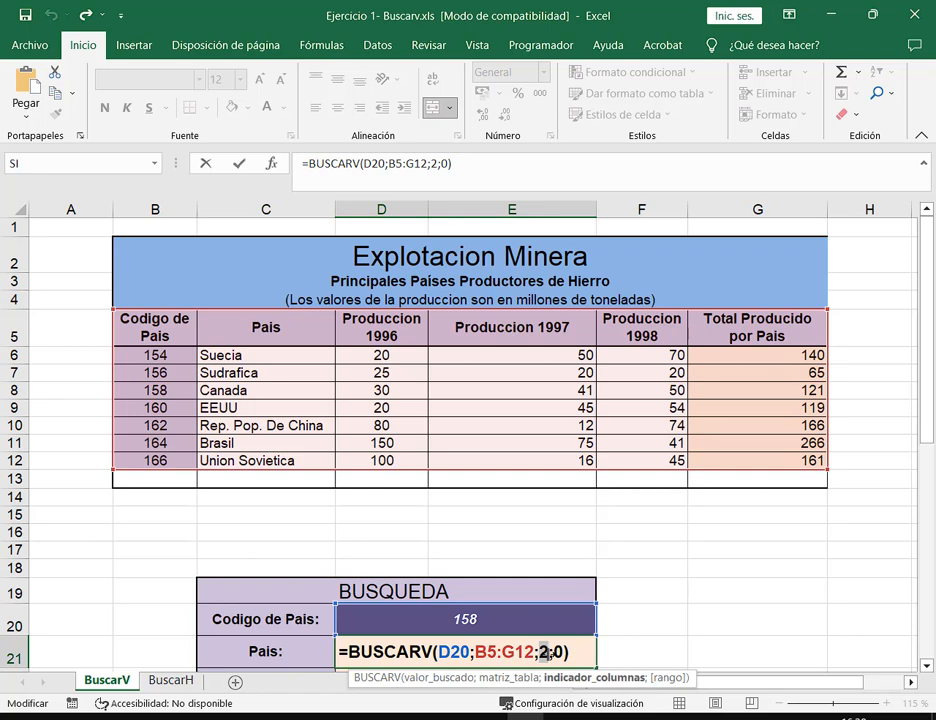
double_click(540, 652)
left_click(550, 653)
scroll(601, 624, "down", 2)
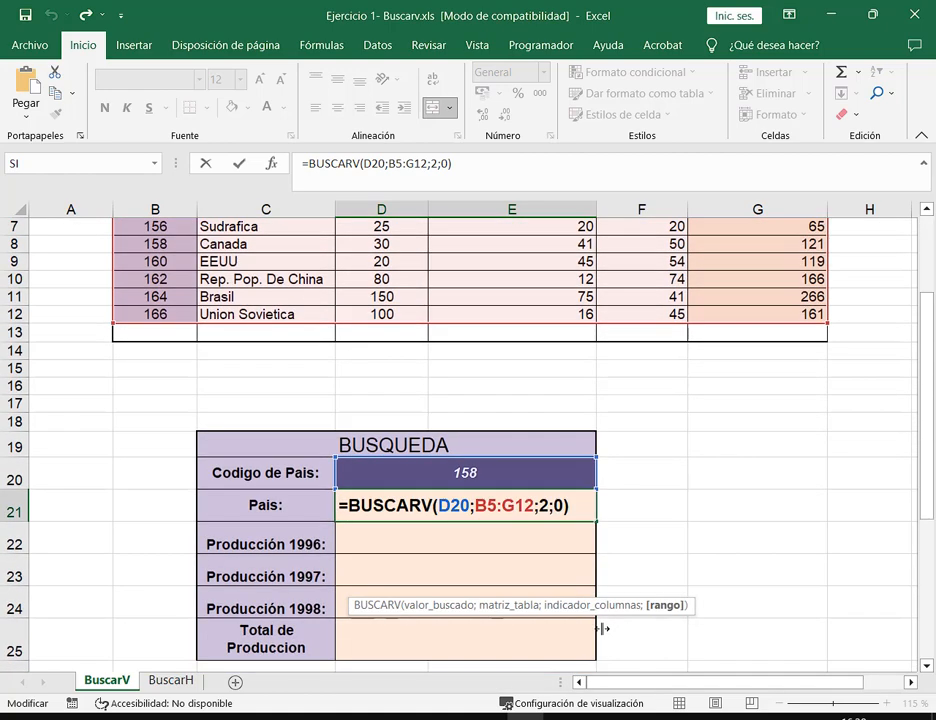
left_click(875, 13)
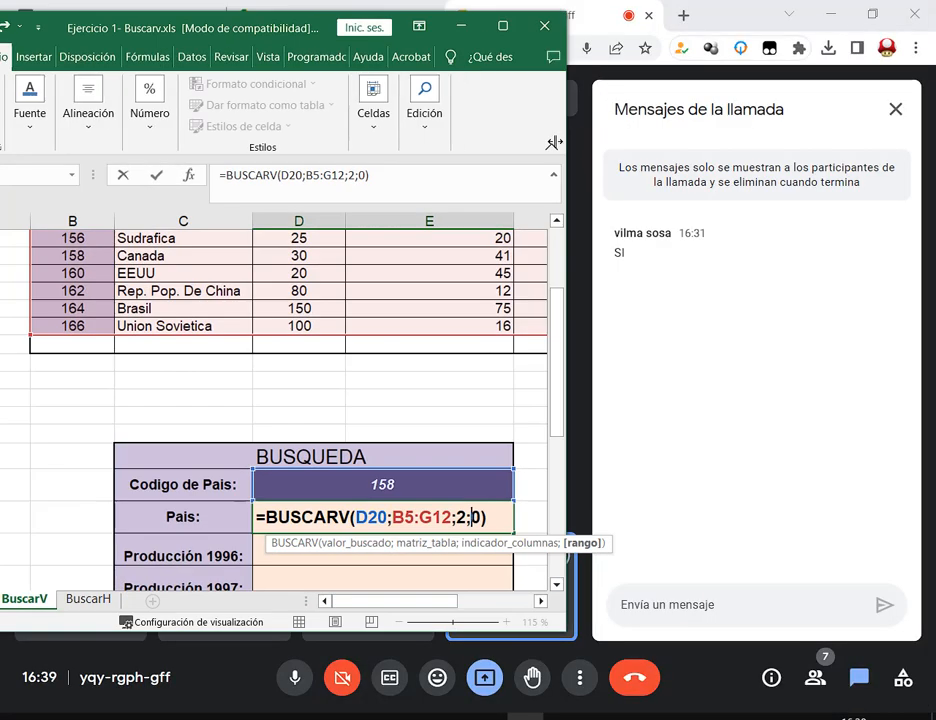
scroll(483, 439, "down", 1)
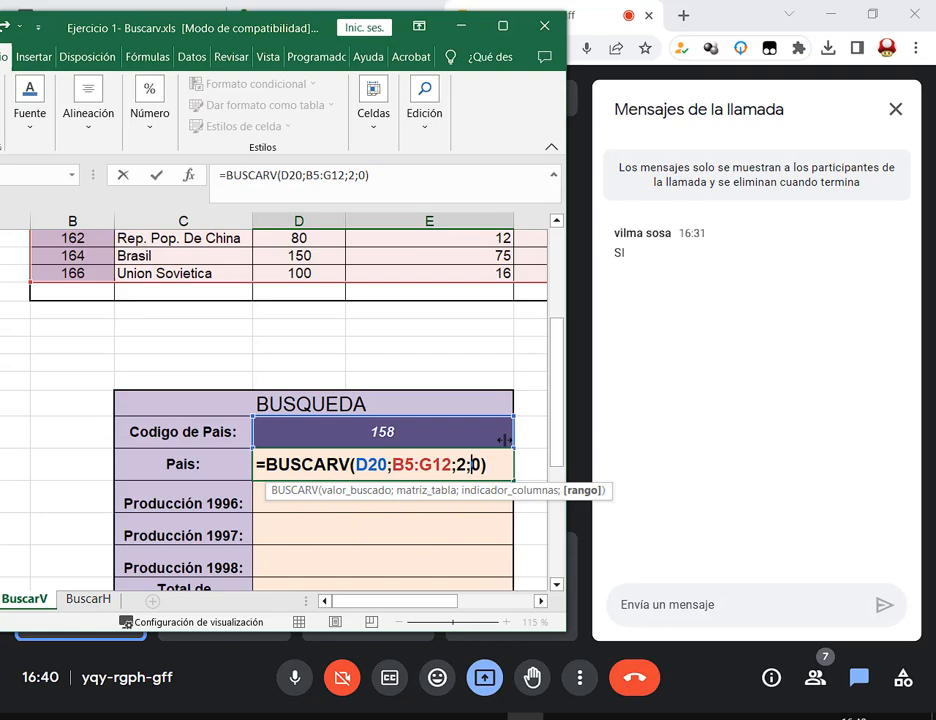
key("Return")
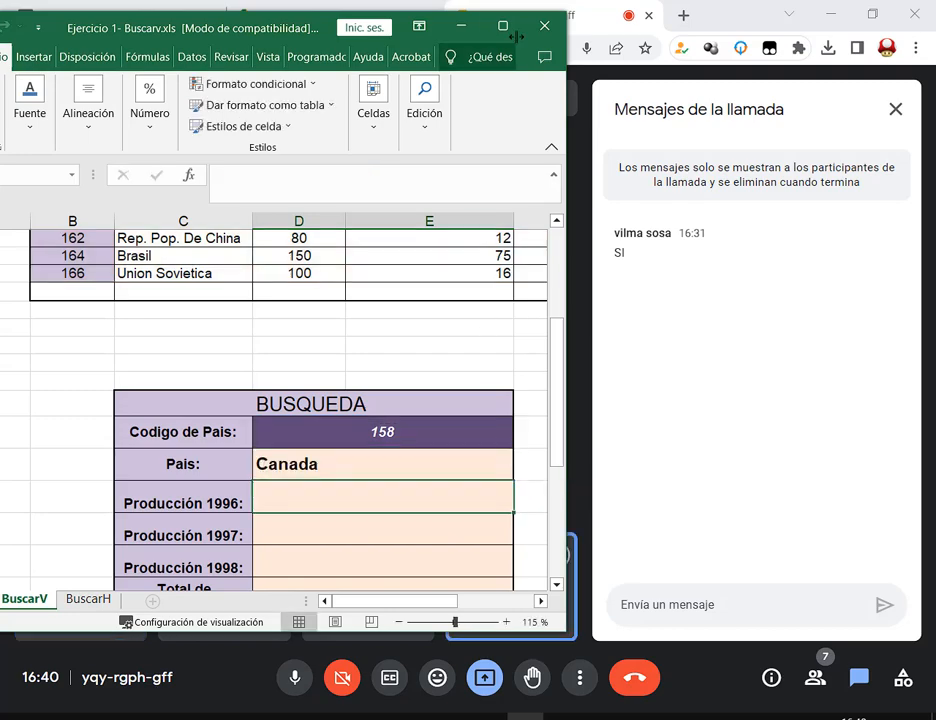
left_click(504, 27)
Step: Switch to the Google Meet call, hide its chat, and show the call in full screen
left_click(835, 10)
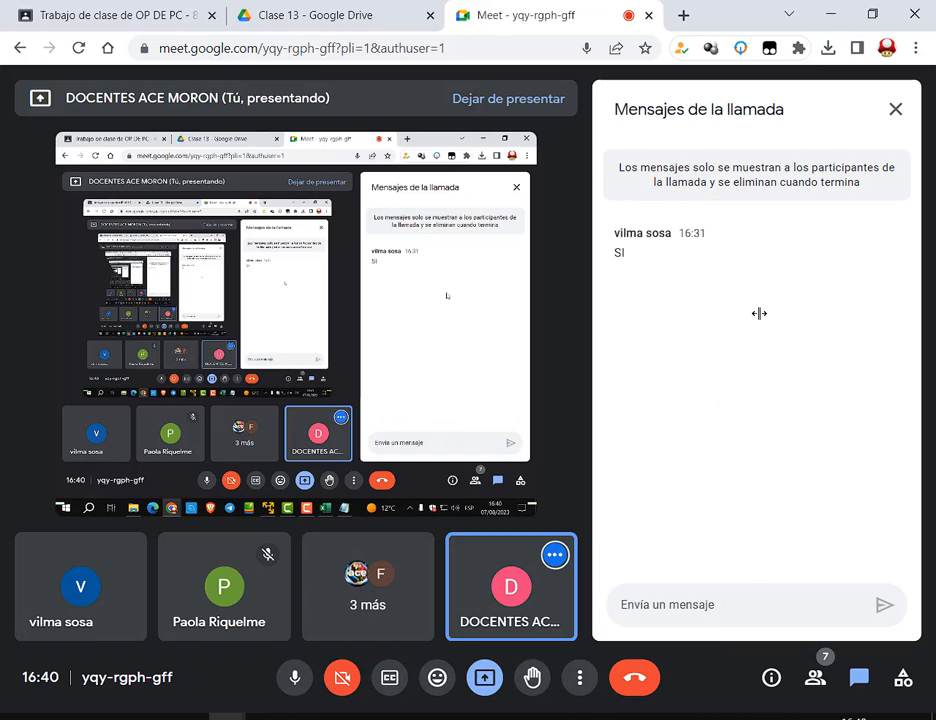
left_click(859, 677)
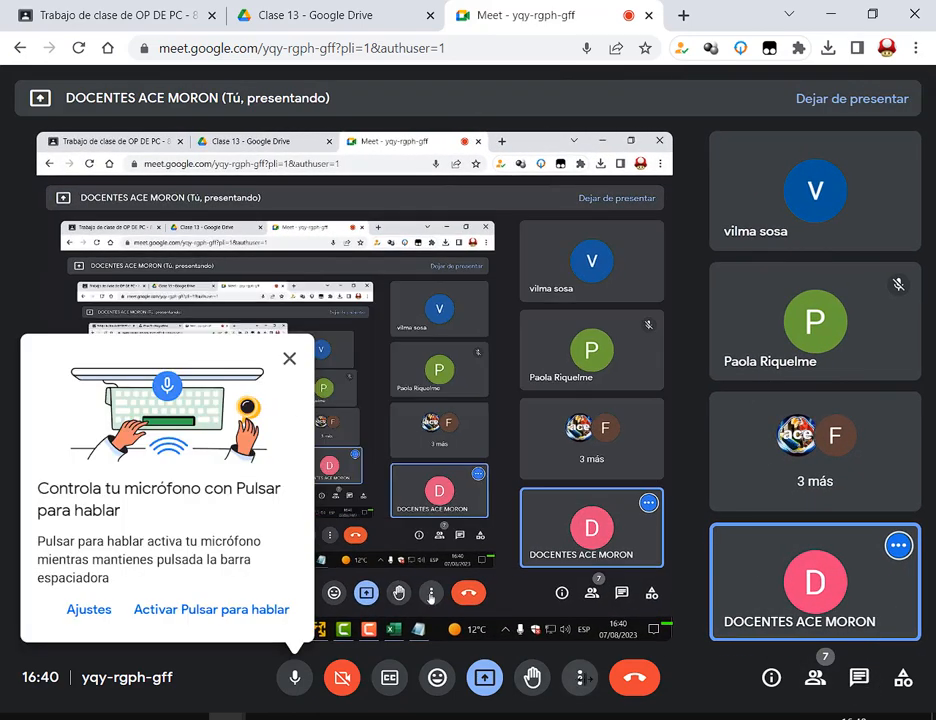
left_click(579, 677)
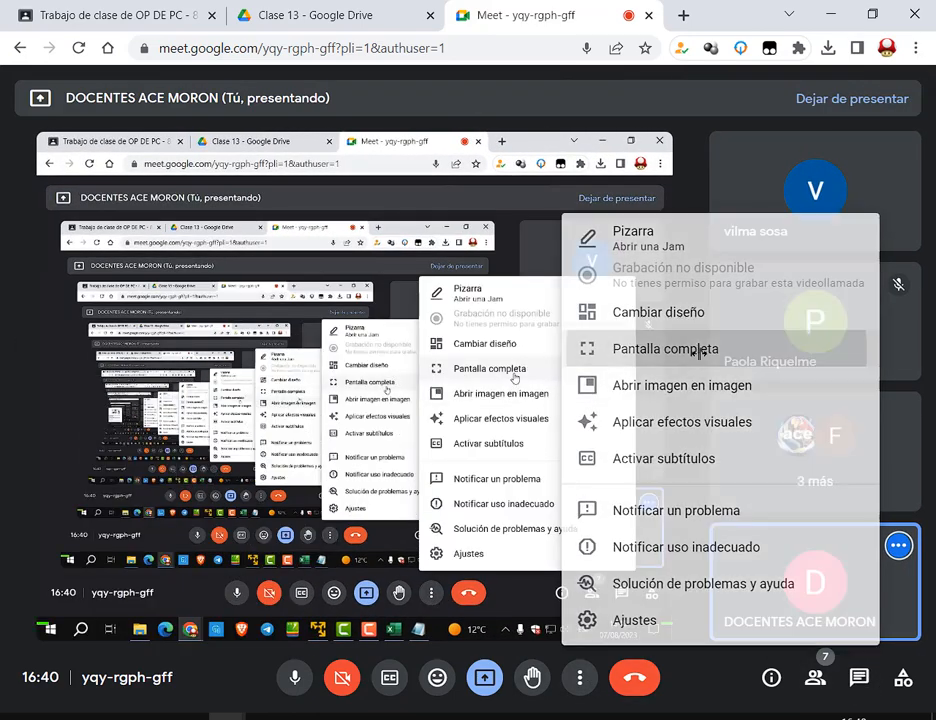
left_click(725, 349)
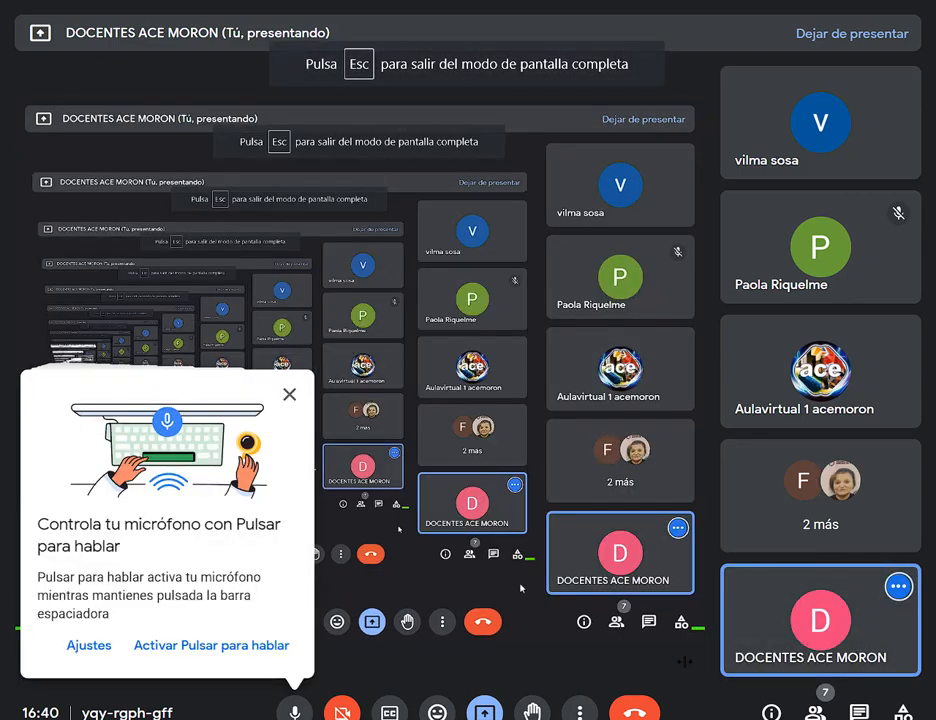
Step: Stop presenting the screen and dismiss the push-to-talk microphone tip
left_click(488, 710)
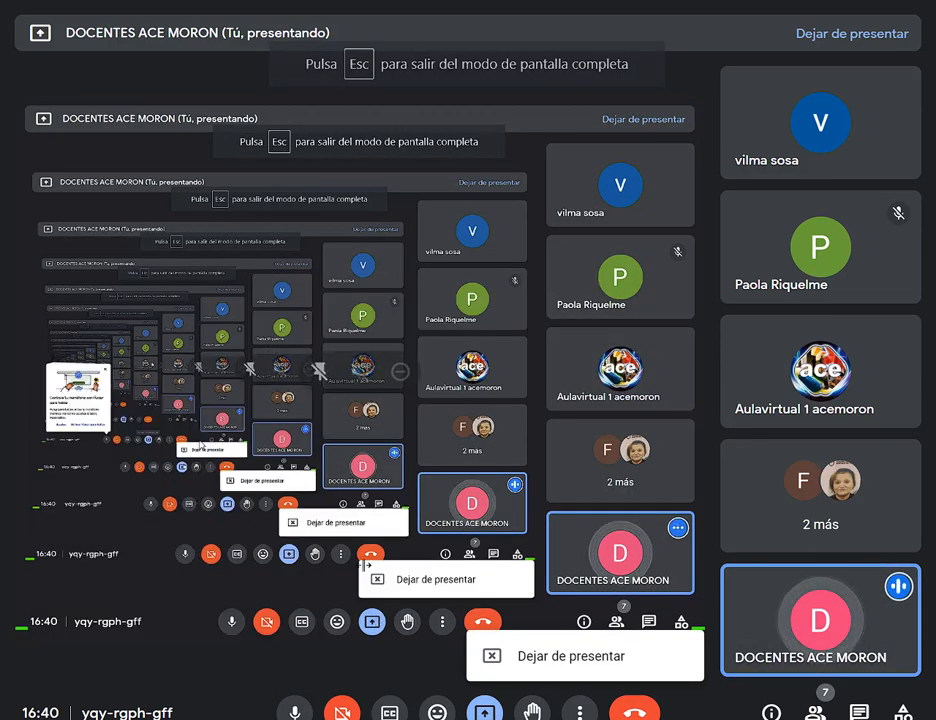
left_click(585, 657)
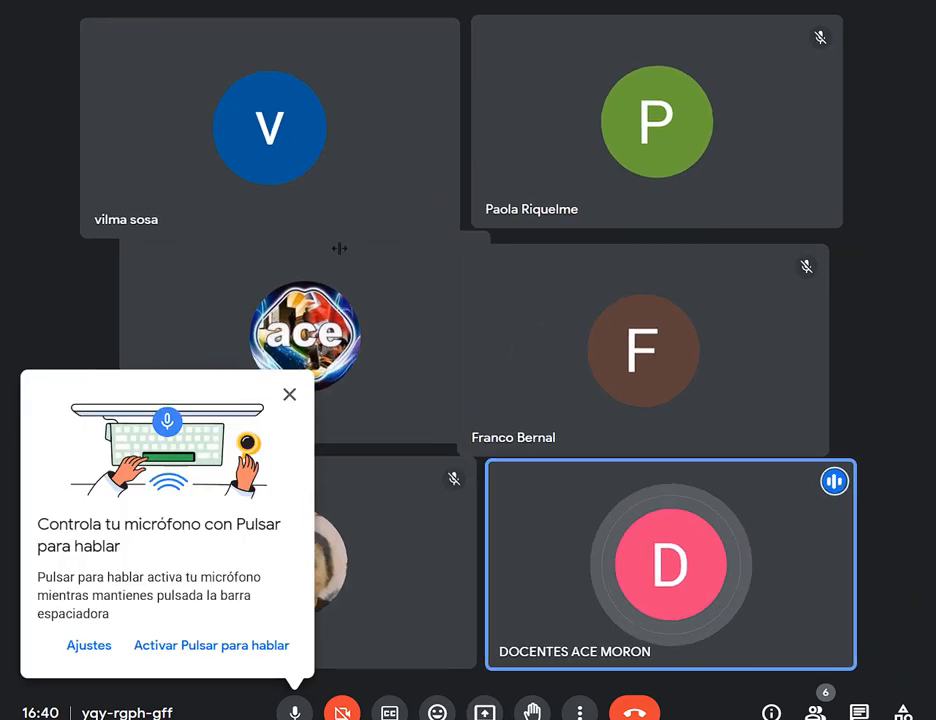
left_click(290, 392)
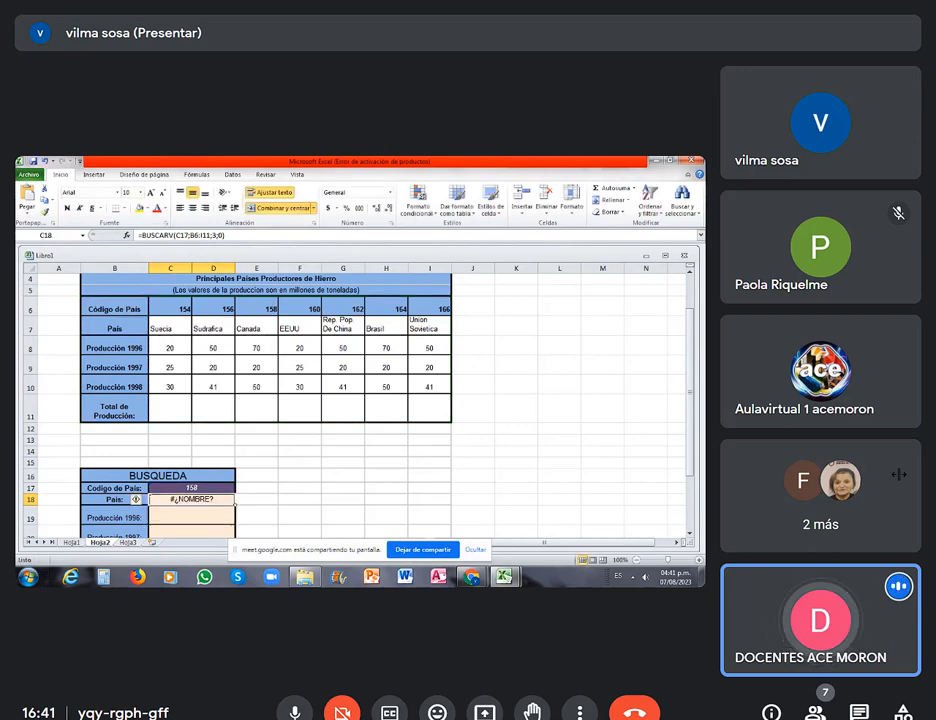
Step: On Hoja1 of the shared workbook, build a BUSCARV formula in Pais cell D23 with lookup value D22 and table range B7:G14
mouse_move(503, 577)
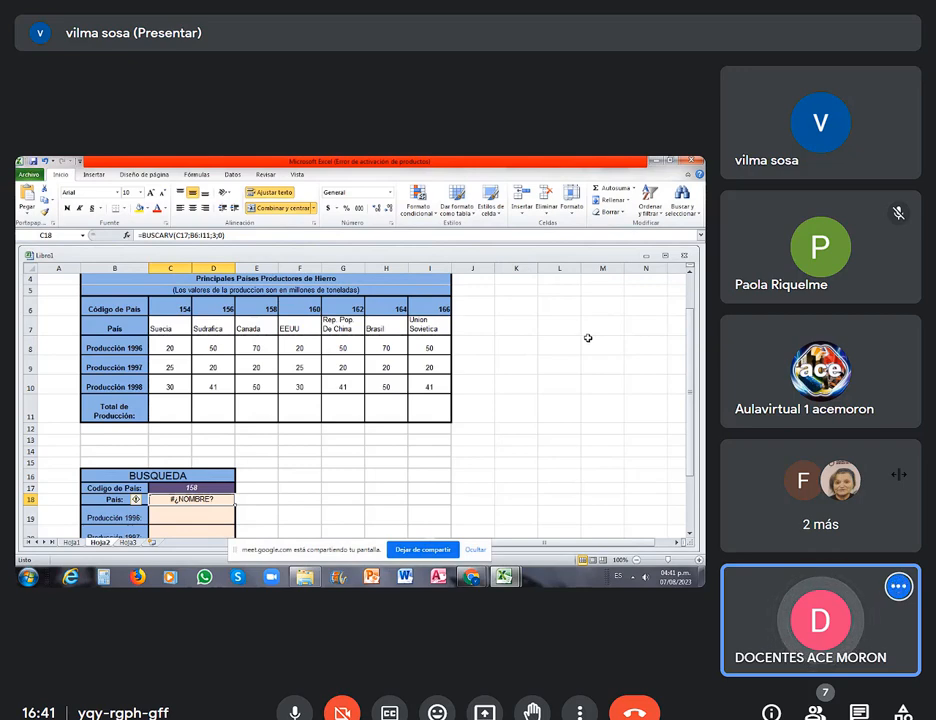
left_click(75, 543)
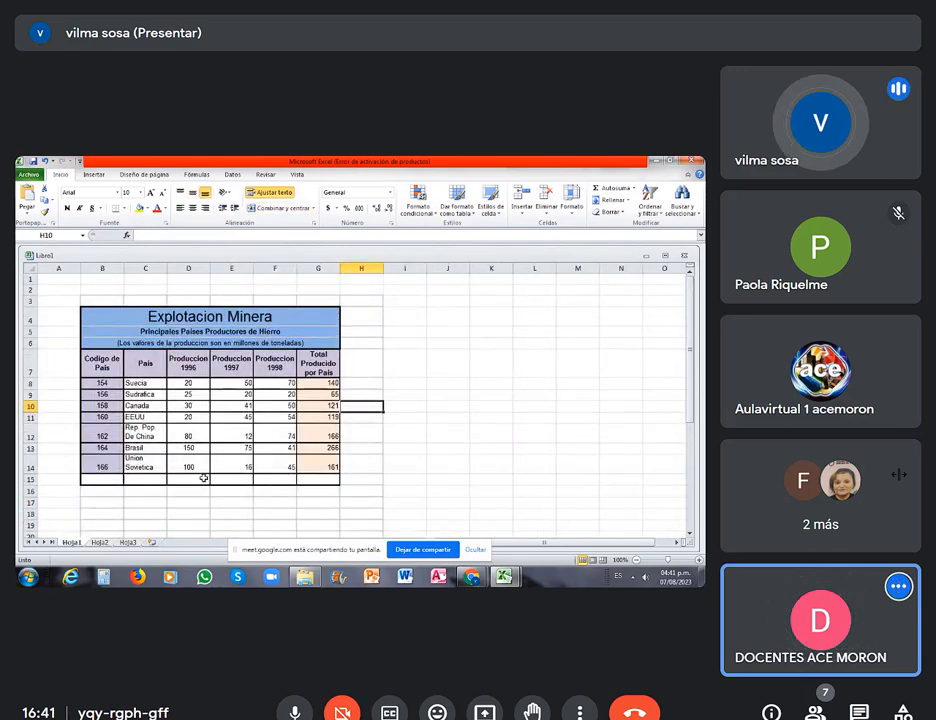
scroll(207, 476, "down", 2)
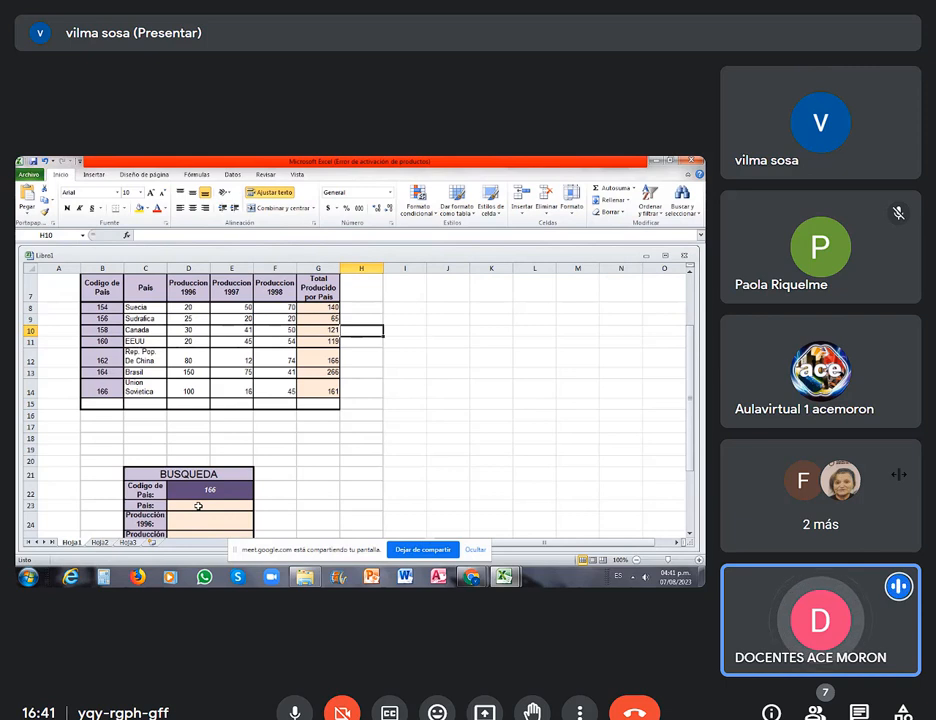
left_click(198, 506)
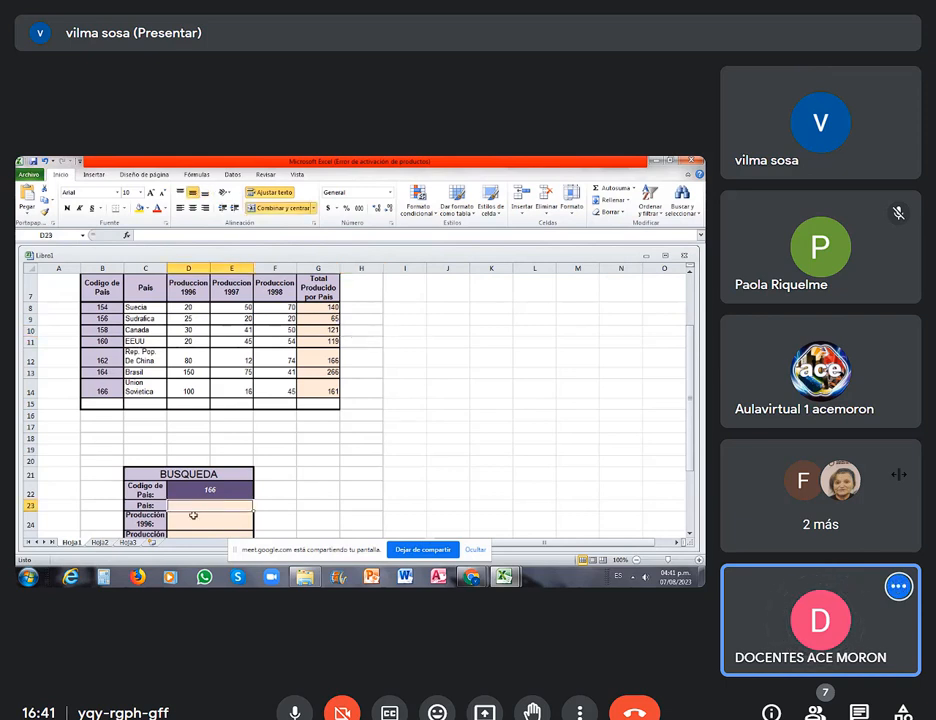
type("=BU")
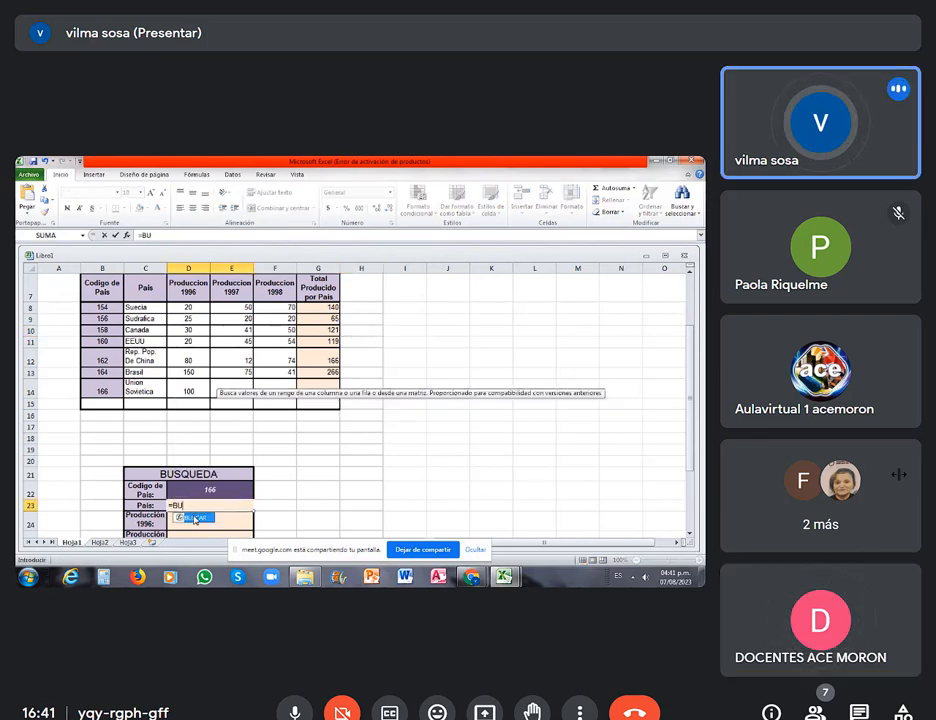
type("SCARV")
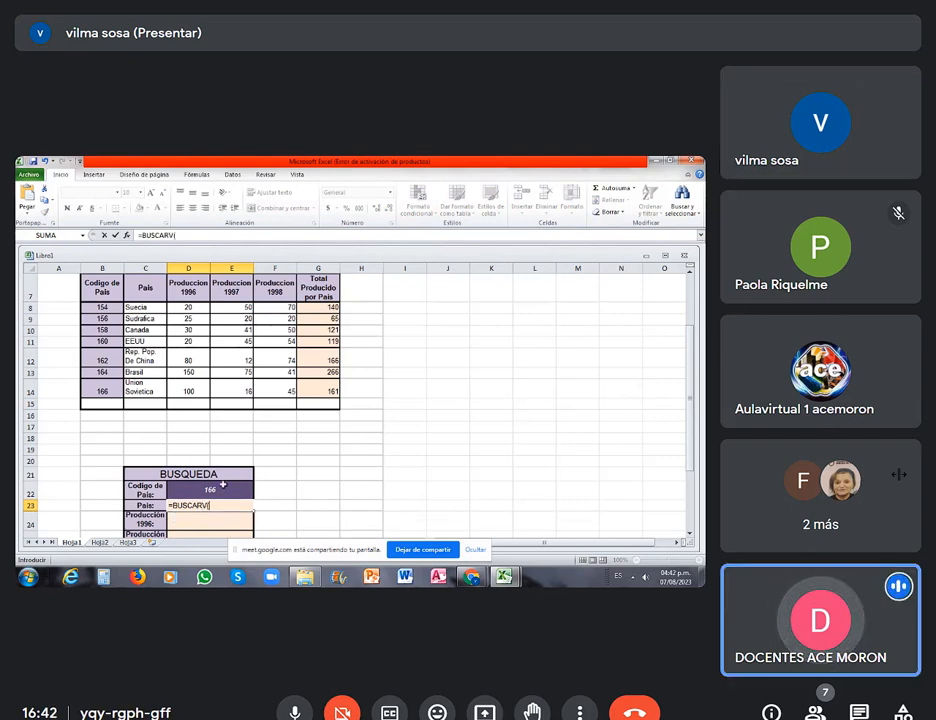
type("(")
left_click(221, 488)
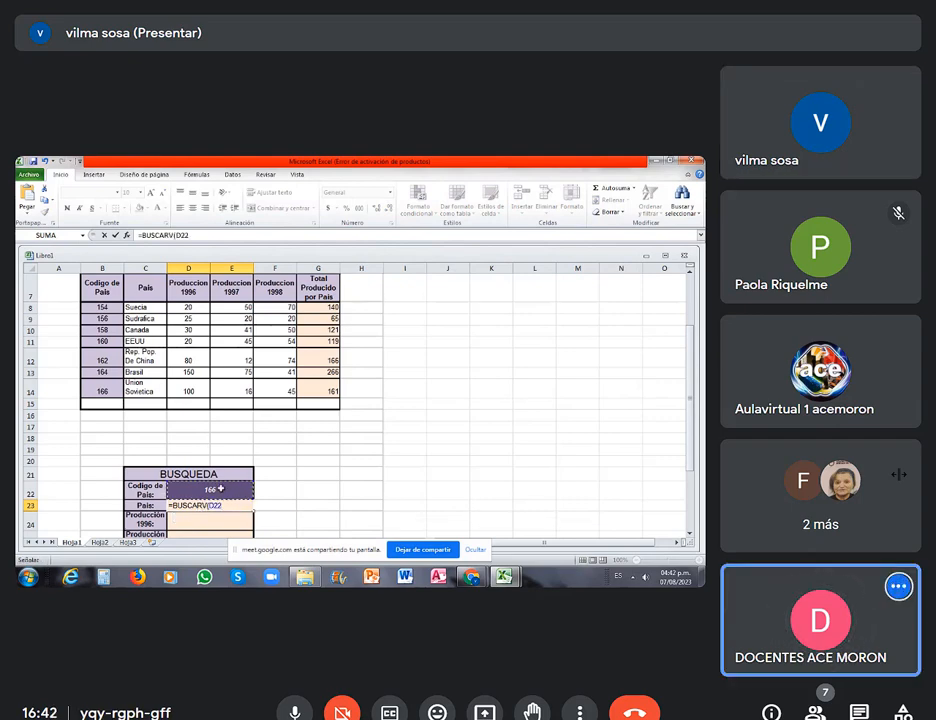
type(";")
left_click_drag(112, 284, 192, 313)
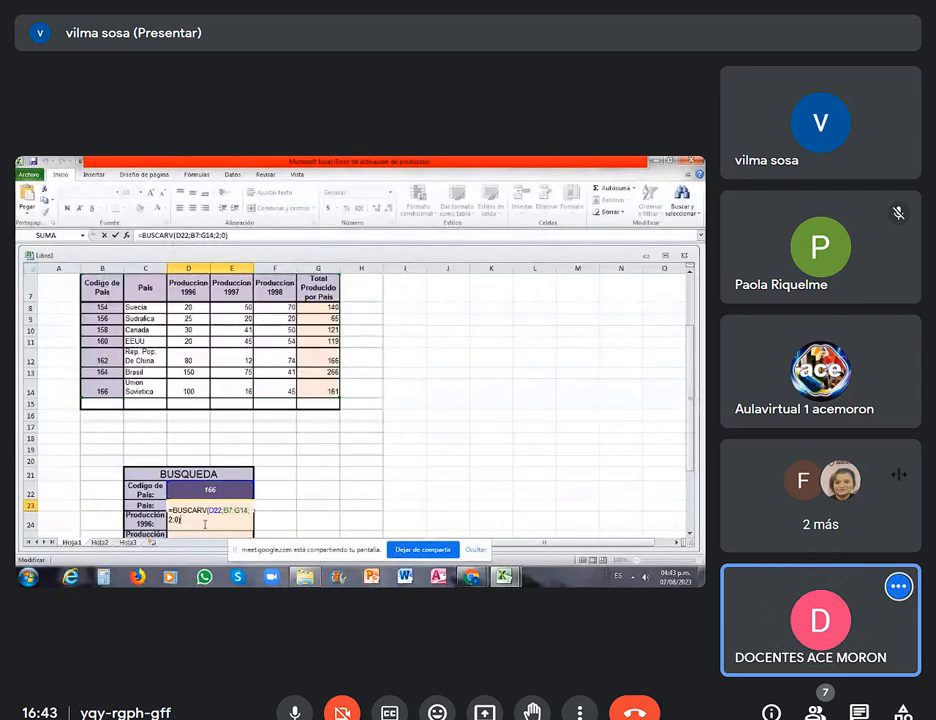
Step: Erase the arguments of the shared workbook's Pais formula in D23
key("BackSpace")
key("BackSpace")
key("BackSpace")
key("BackSpace")
key("BackSpace")
key("BackSpace")
key("BackSpace")
key("BackSpace")
key("BackSpace")
key("BackSpace")
key("BackSpace")
key("BackSpace")
key("BackSpace")
key("BackSpace")
key("BackSpace")
key("BackSpace")
key("BackSpace")
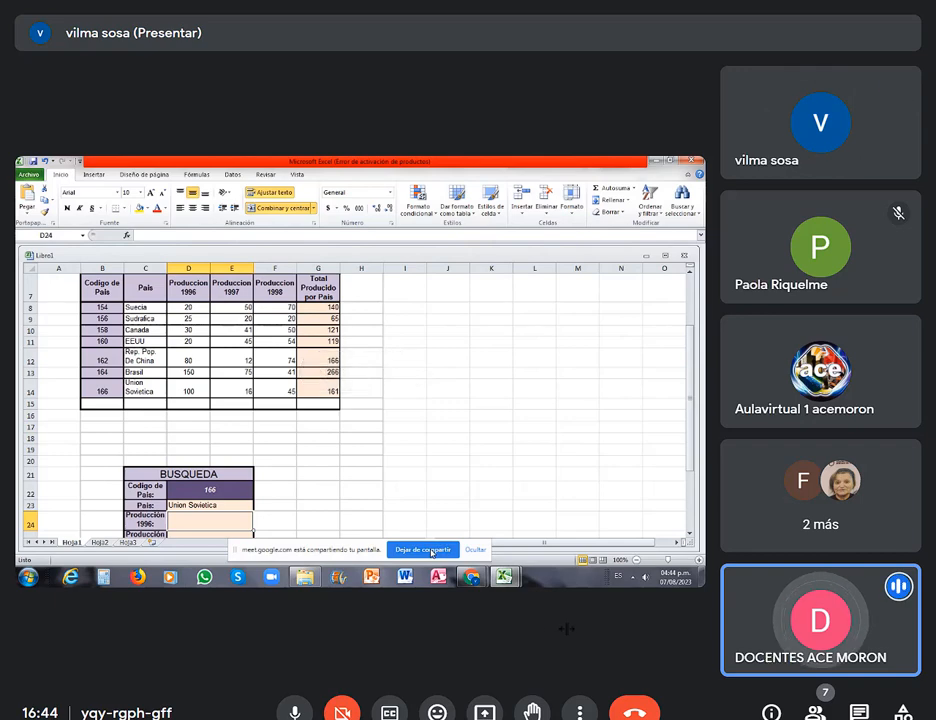
Step: Leave the call's full-screen view
key("Escape")
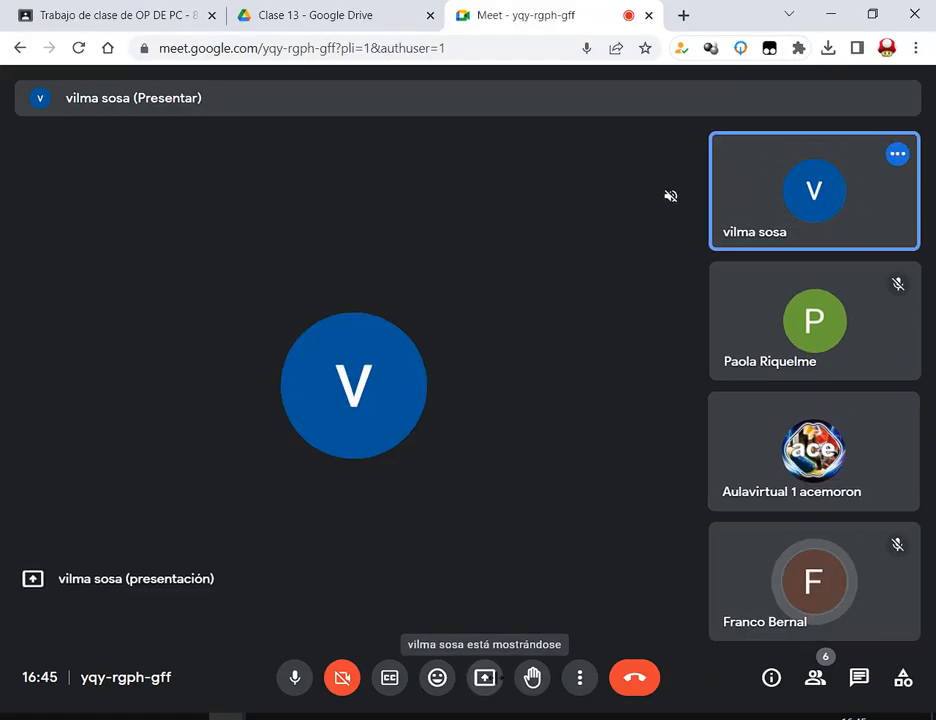
Step: Present the entire screen in the meeting, taking over as main presenter, and show the call messages
left_click(484, 677)
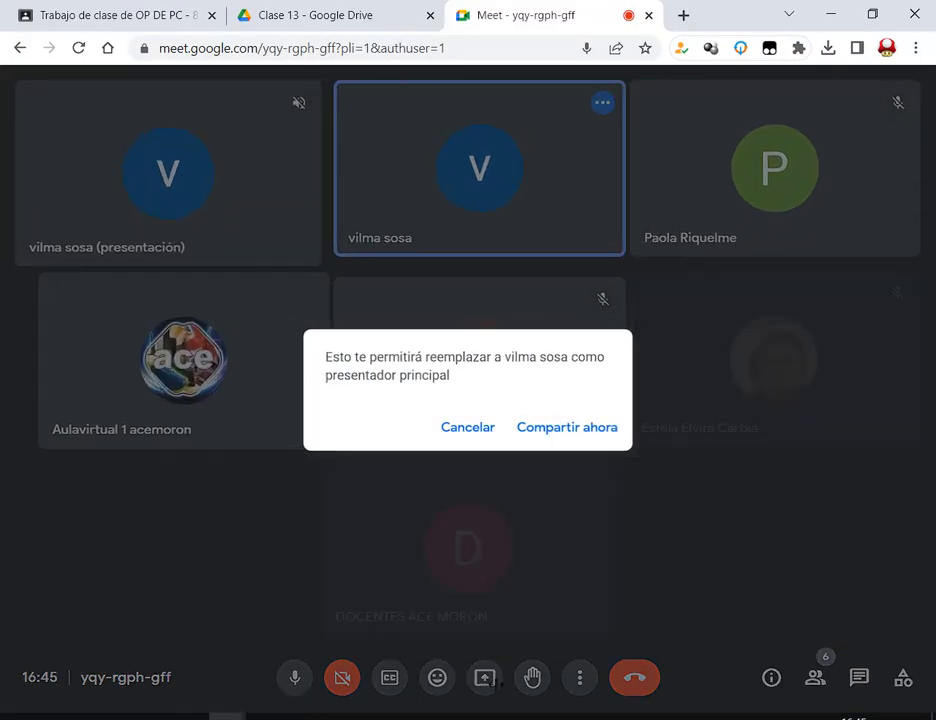
left_click(572, 426)
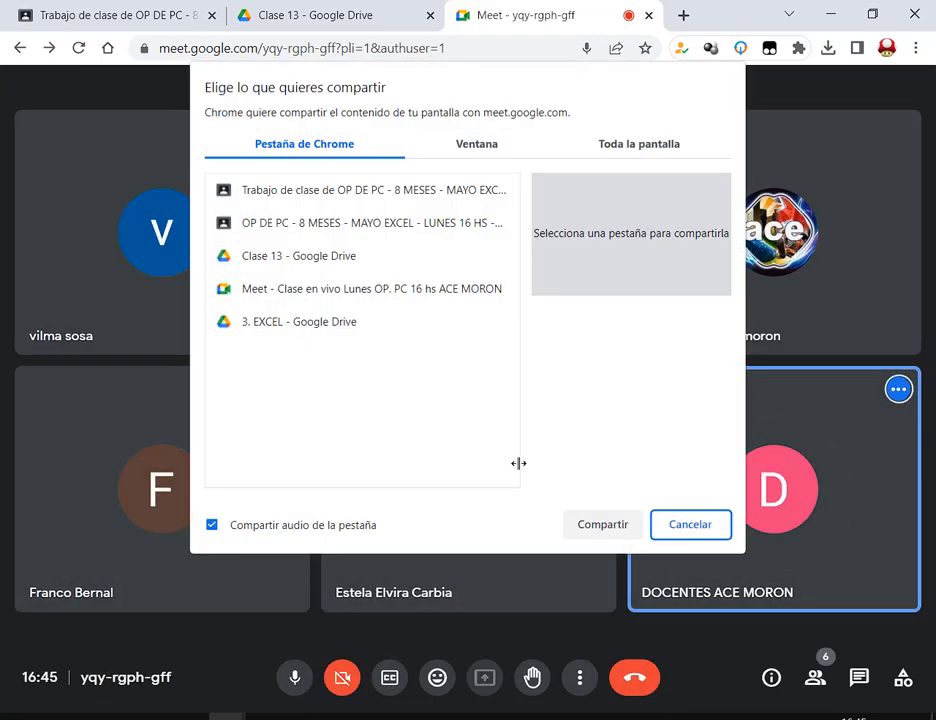
left_click(579, 143)
left_click(408, 222)
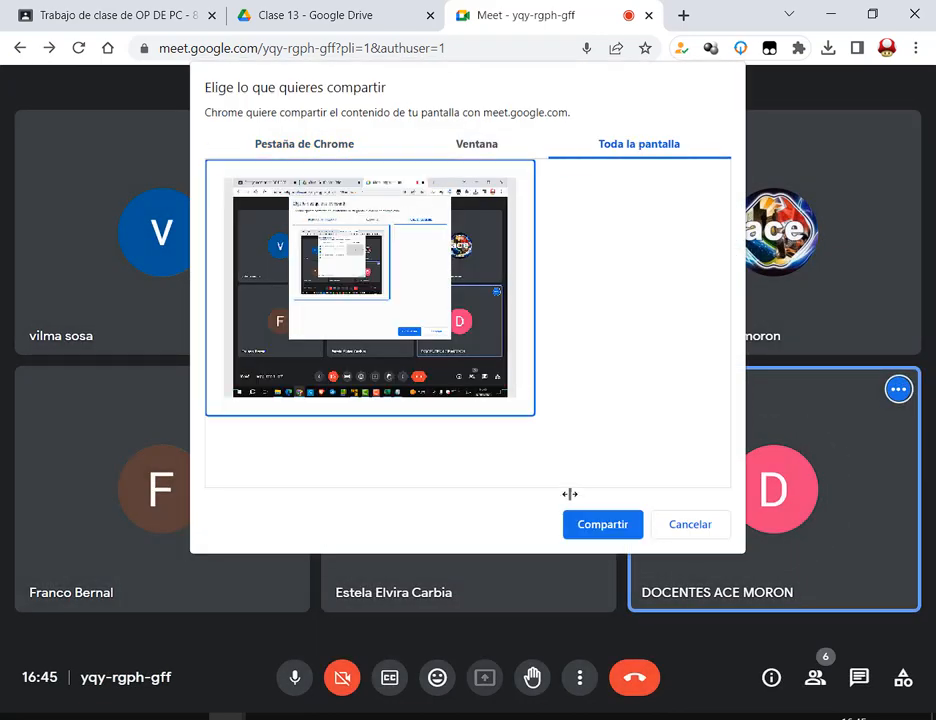
left_click(597, 524)
left_click(665, 687)
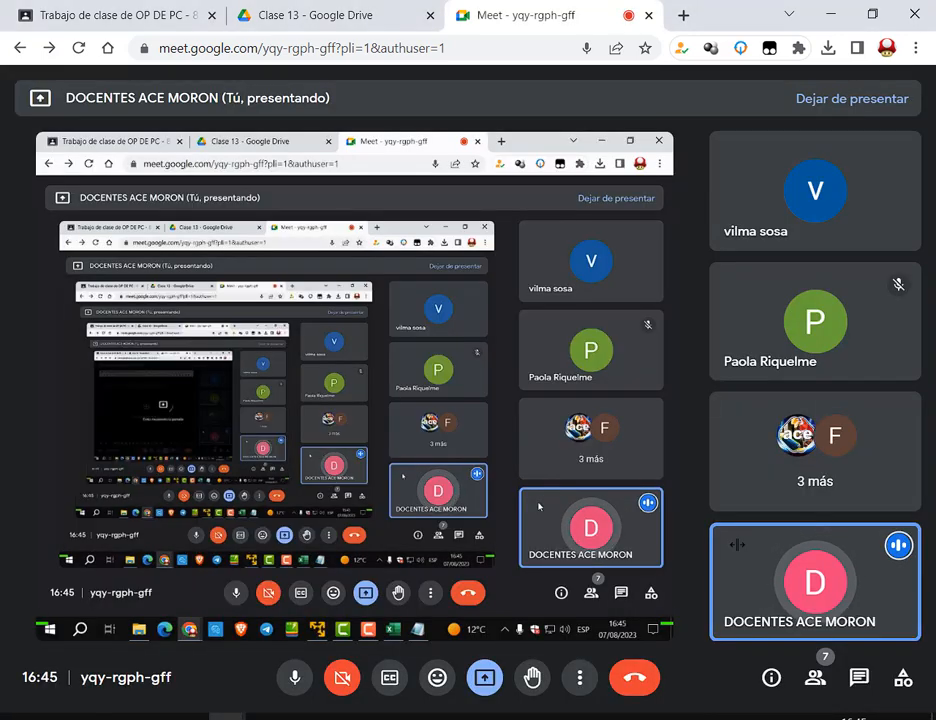
left_click(859, 677)
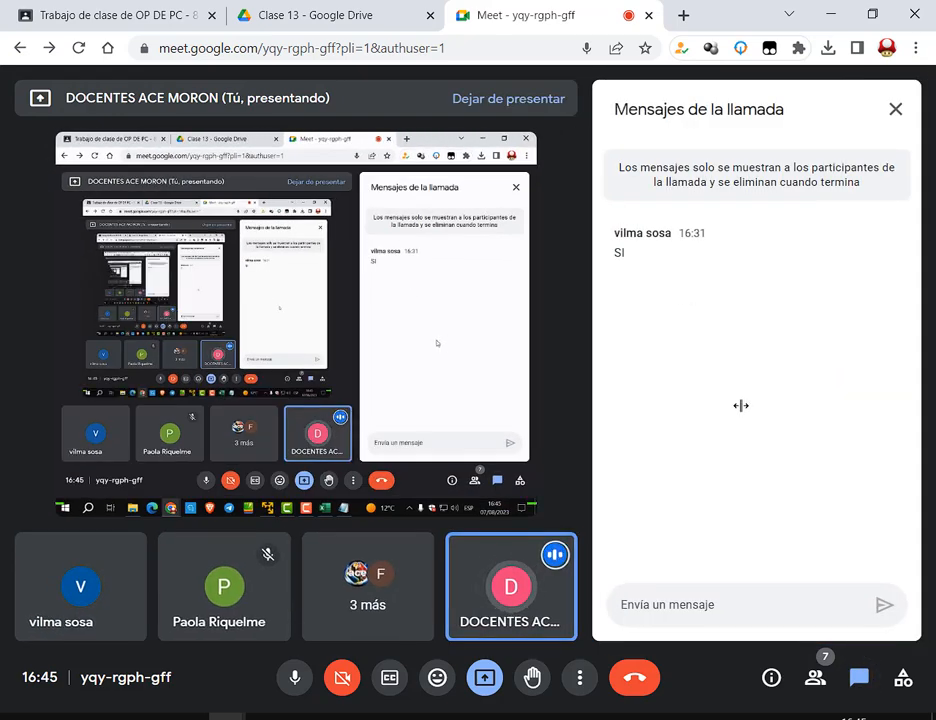
Step: Switch to the Excel workbook and start a formula in the Producción 1996 cell of the BUSQUEDA table
left_click(519, 719)
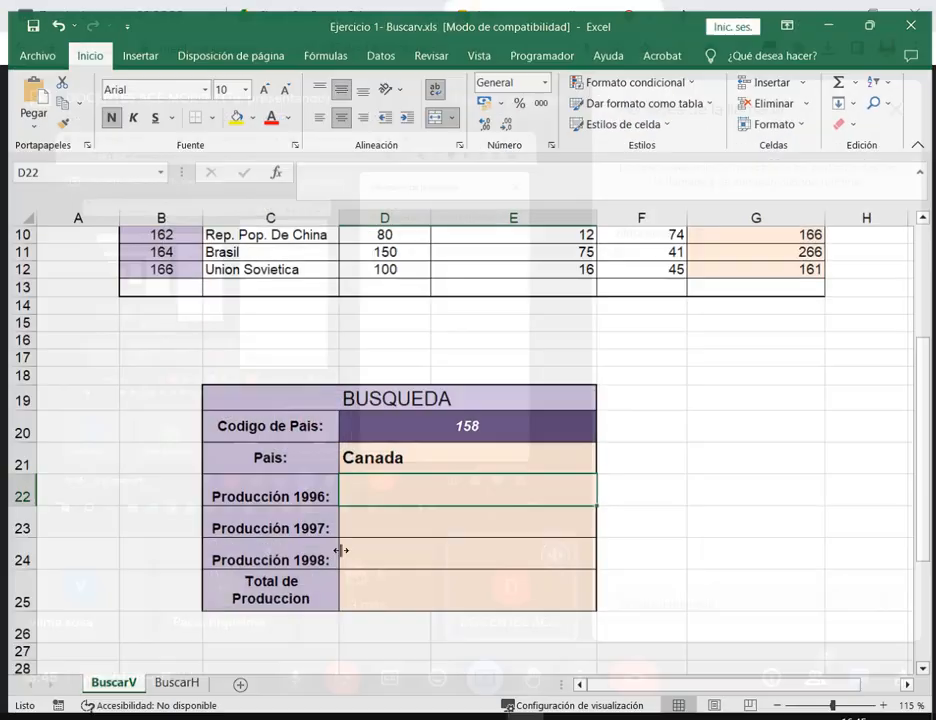
double_click(400, 489)
type("=CONSU")
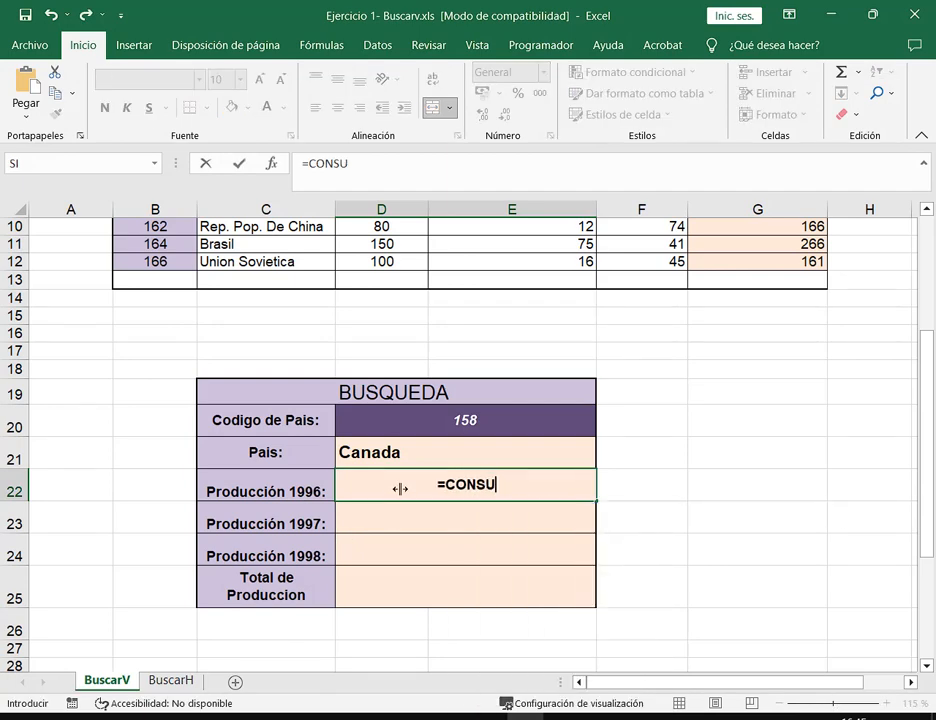
key("BackSpace")
key("BackSpace")
key("BackSpace")
key("BackSpace")
key("BackSpace")
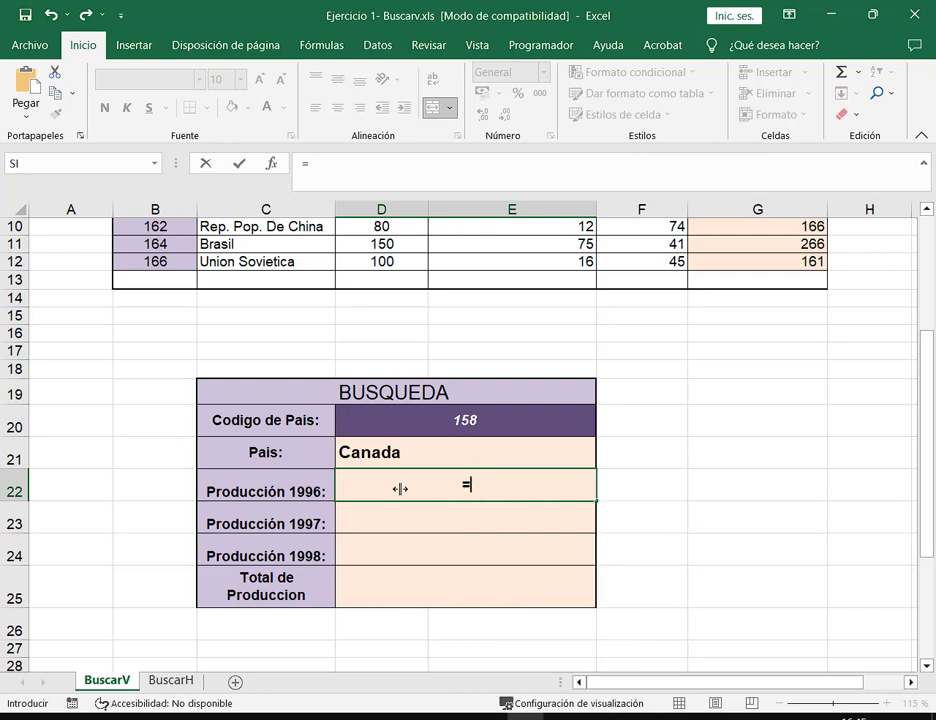
type("BU")
key("Down")
key("Down")
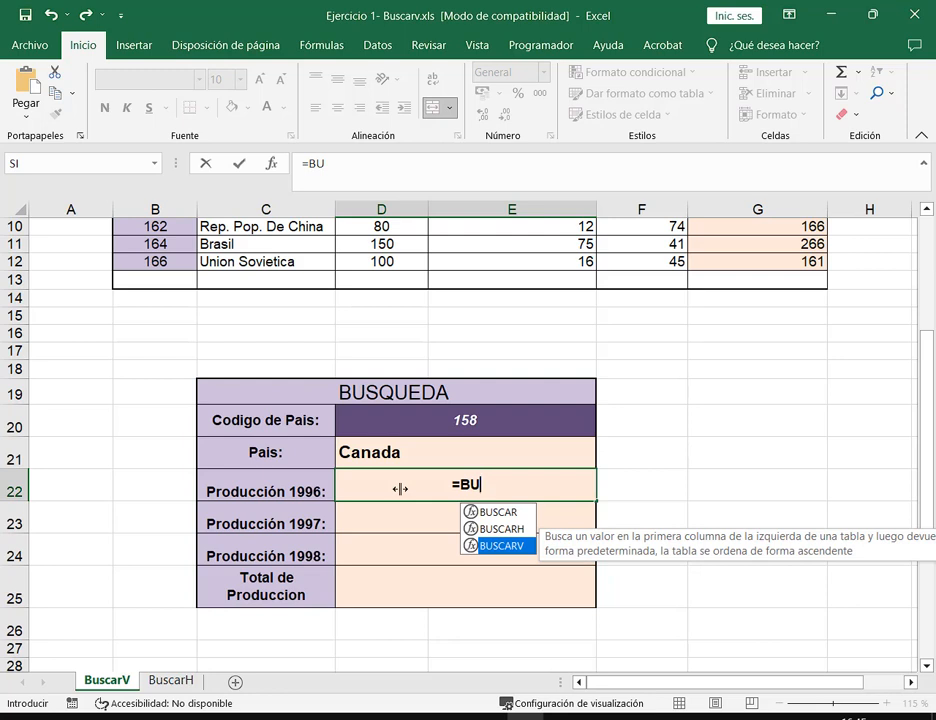
key("BackSpace")
key("BackSpace")
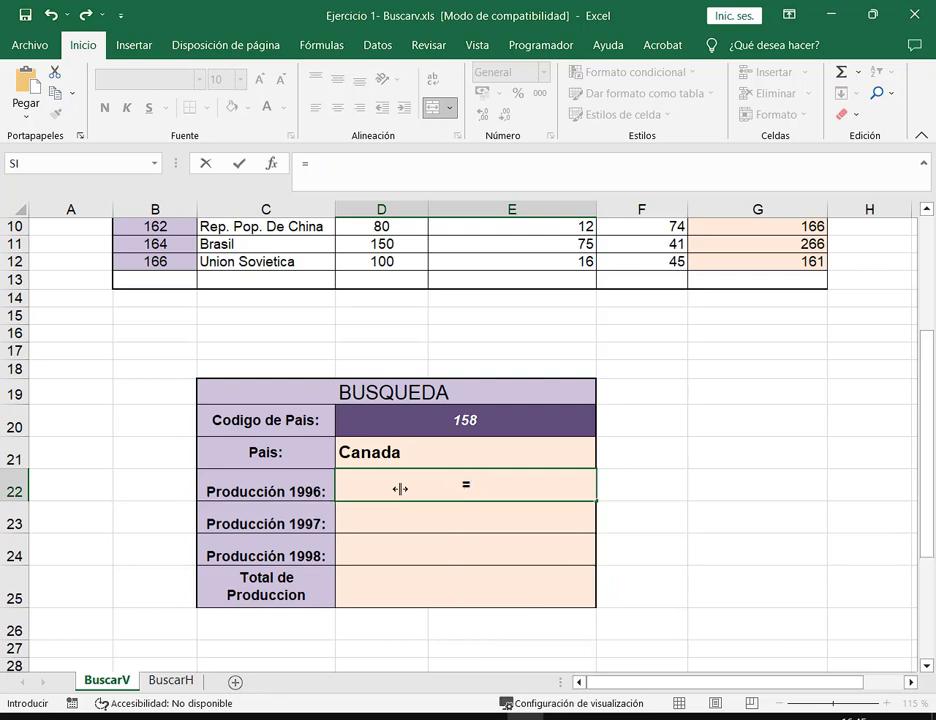
type("BUS")
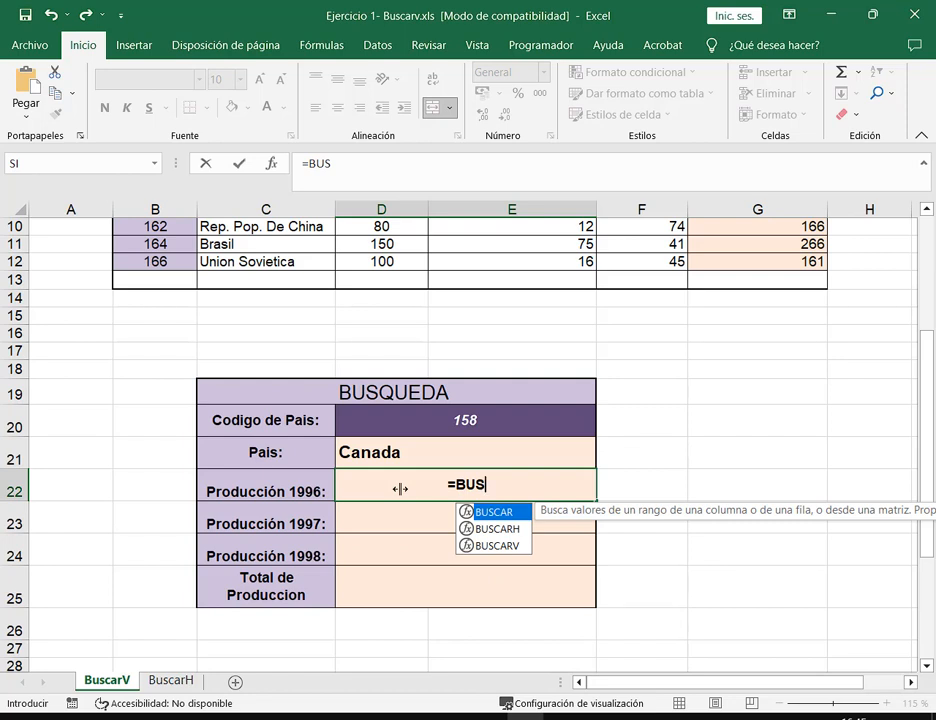
key("BackSpace")
key("BackSpace")
key("BackSpace")
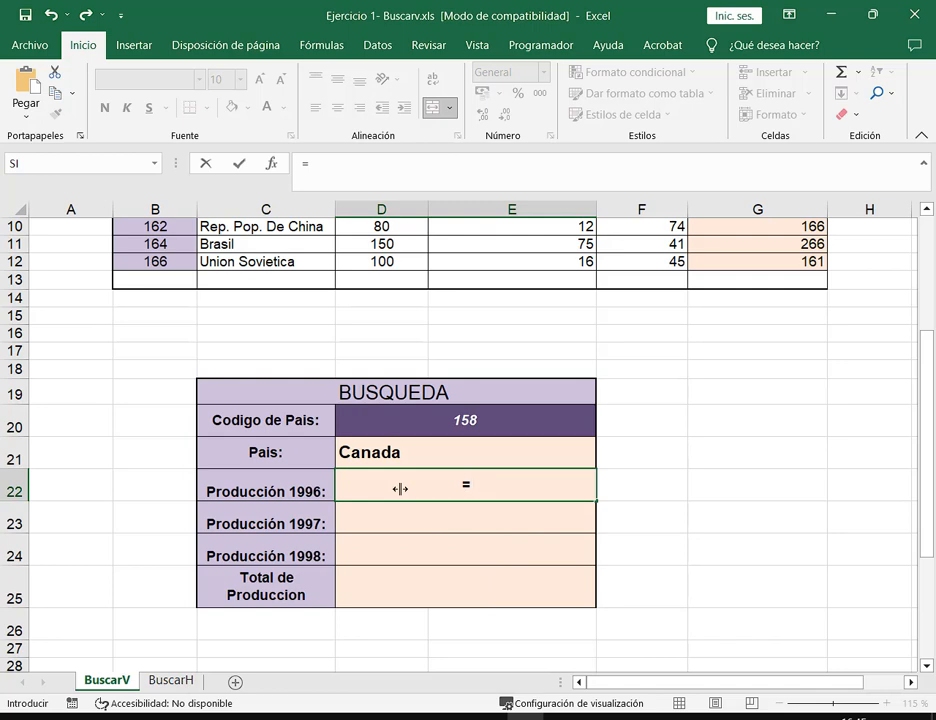
type("CONSU")
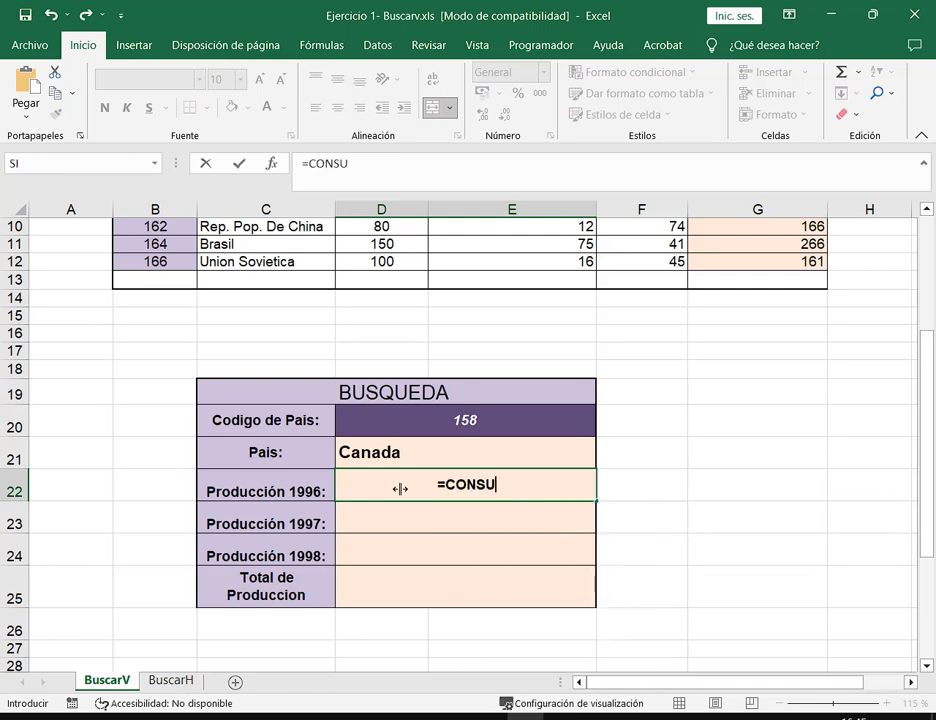
key("BackSpace")
key("BackSpace")
key("BackSpace")
key("BackSpace")
key("BackSpace")
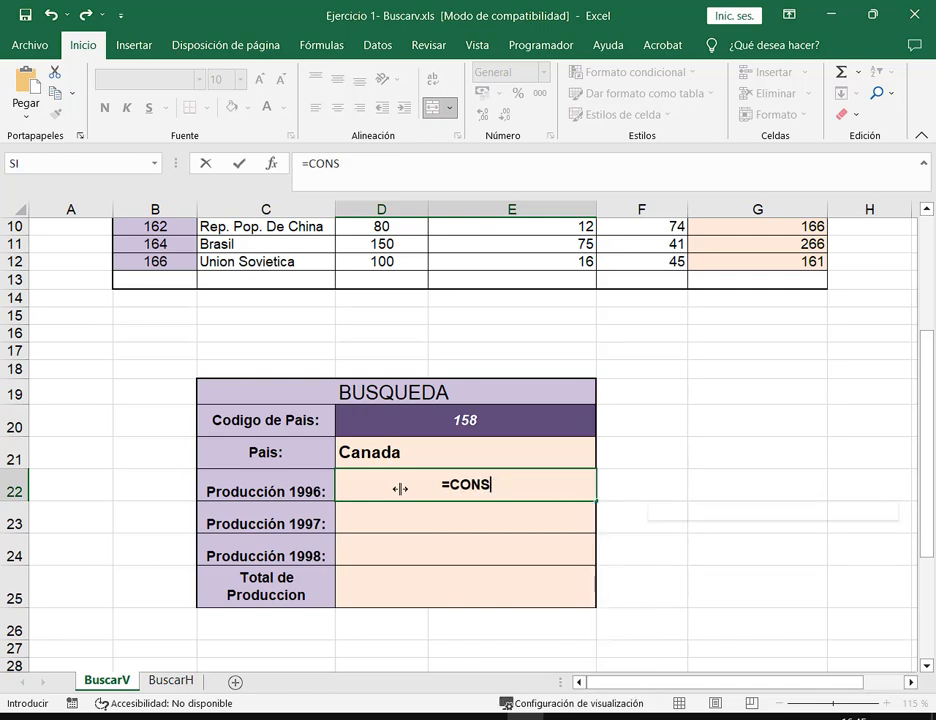
Step: Insert the BUSCARV function in the Producción 1996 cell with the country code cell D20 as the lookup value
type("BU")
key("Down")
key("Down")
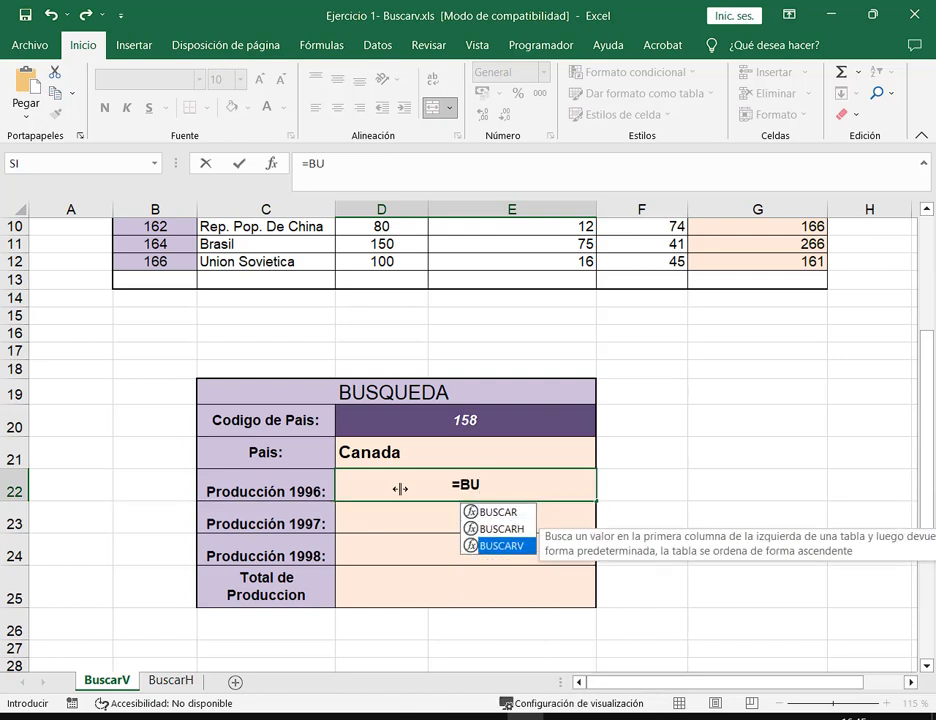
key("Tab")
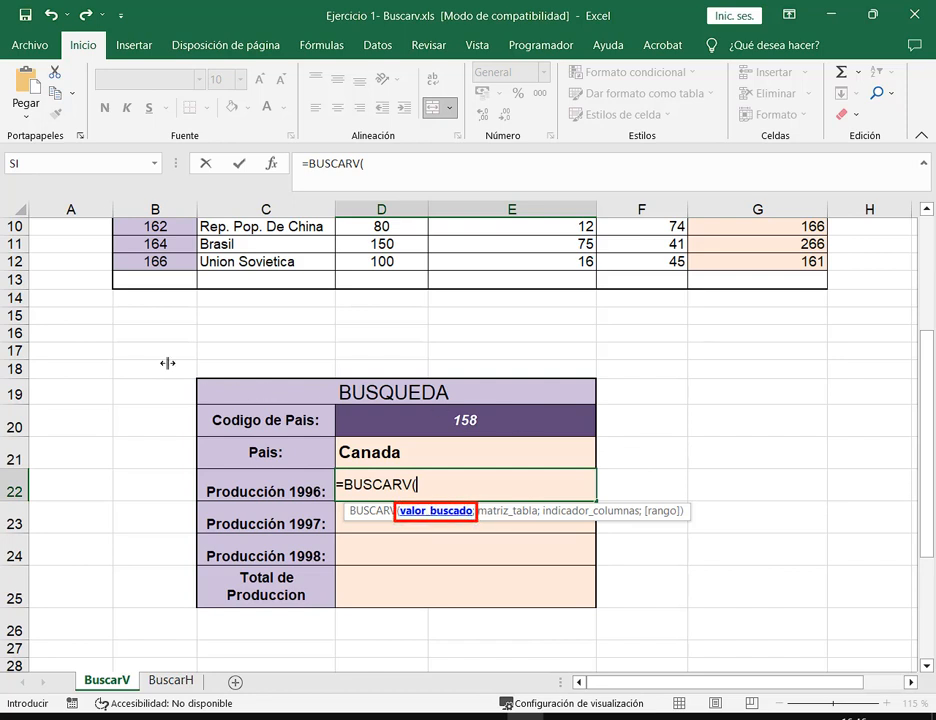
mouse_move(195, 377)
left_mouse_down()
mouse_move(259, 397)
mouse_move(600, 608)
left_mouse_up()
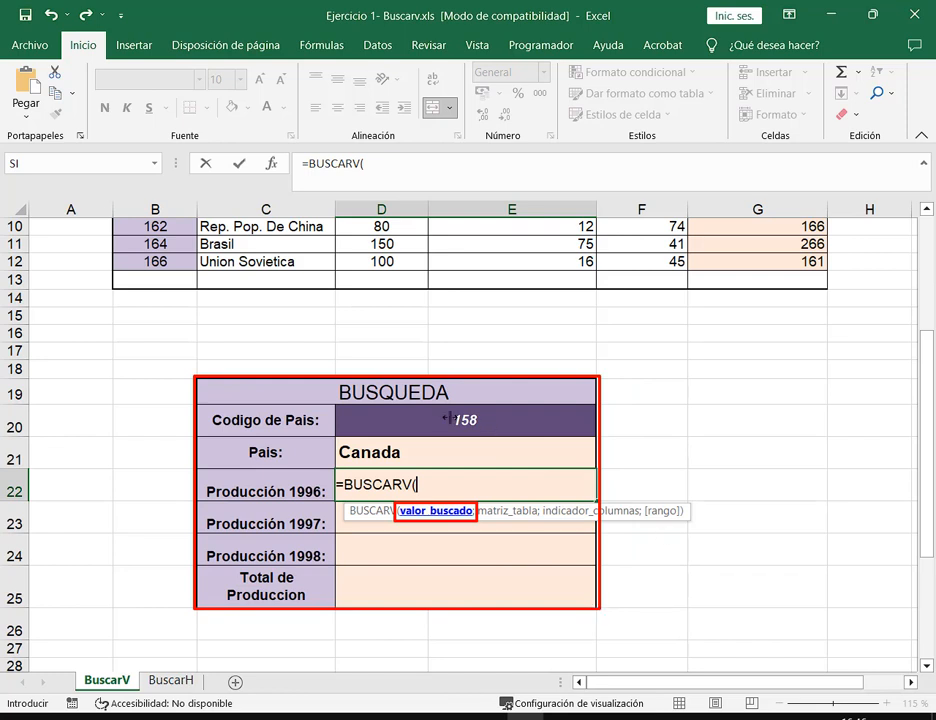
left_click_drag(451, 411, 482, 430)
key("Escape")
left_click(470, 420)
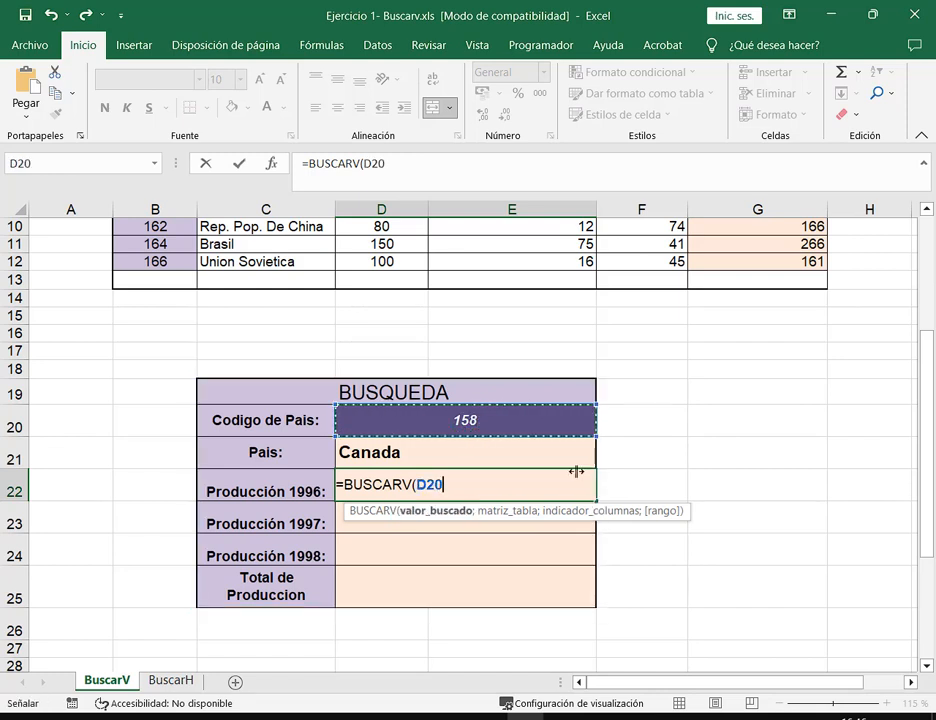
type(";")
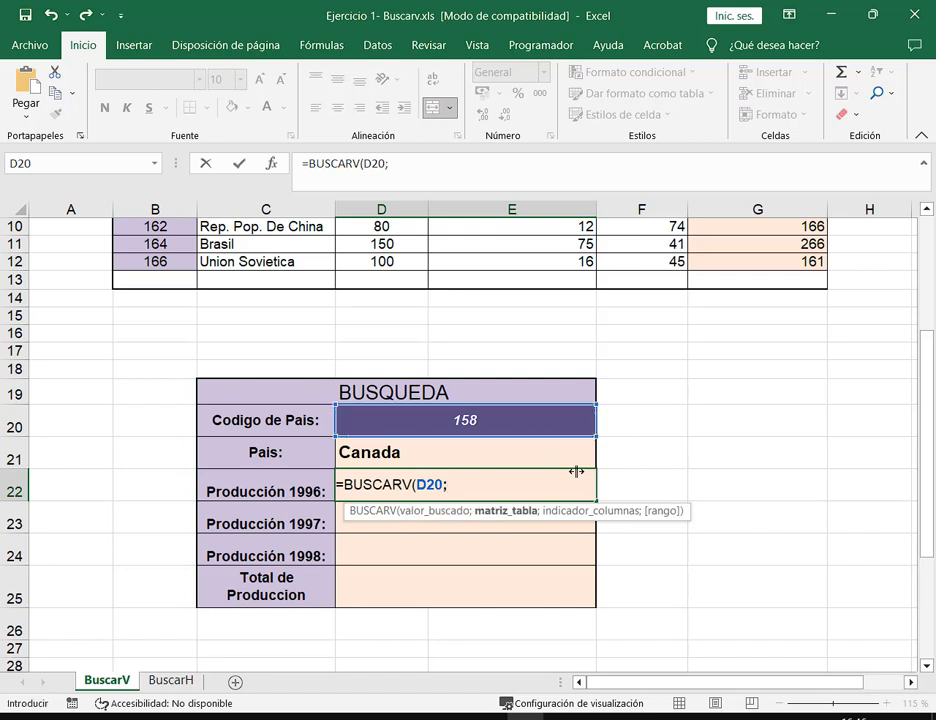
Step: Set the BUSCARV table range to B5:G12, from the column headers to the Union Sovietica row
scroll(576, 471, "up", 3)
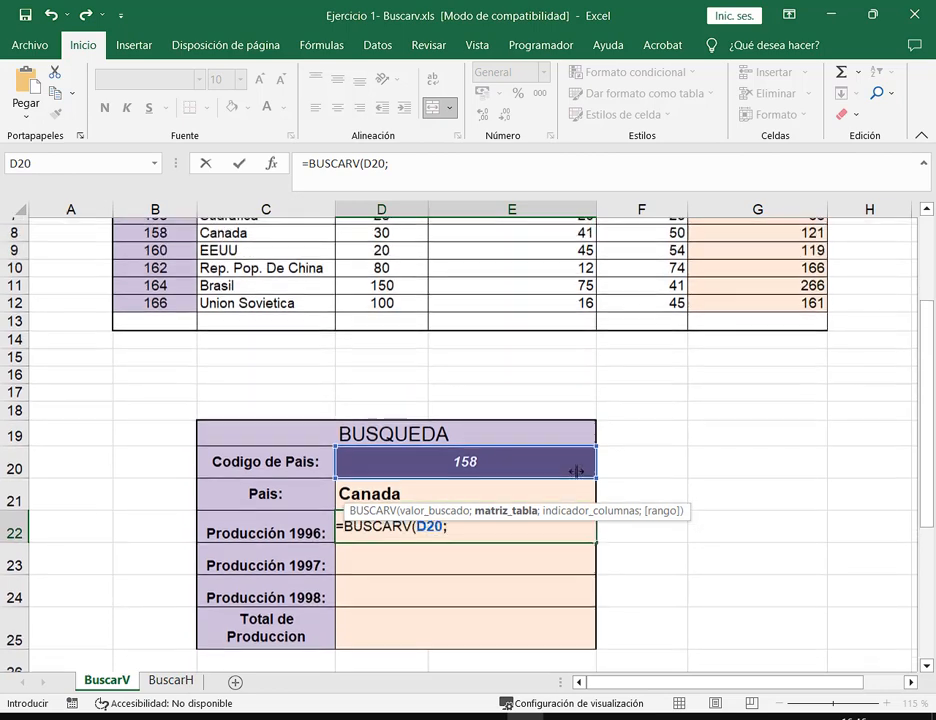
left_click_drag(132, 334, 748, 462)
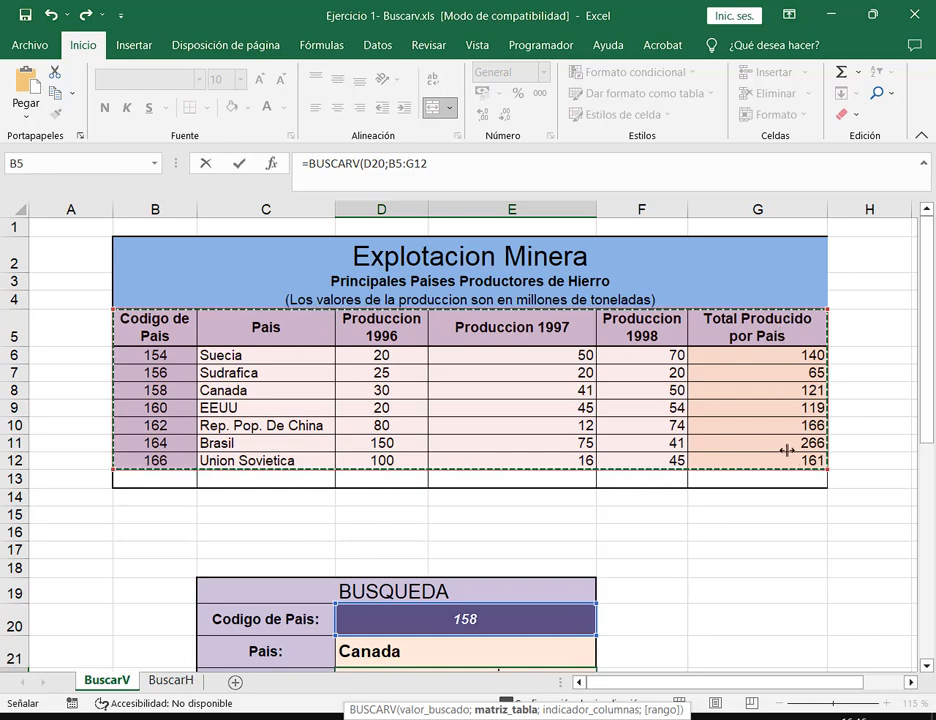
scroll(790, 447, "down", 2)
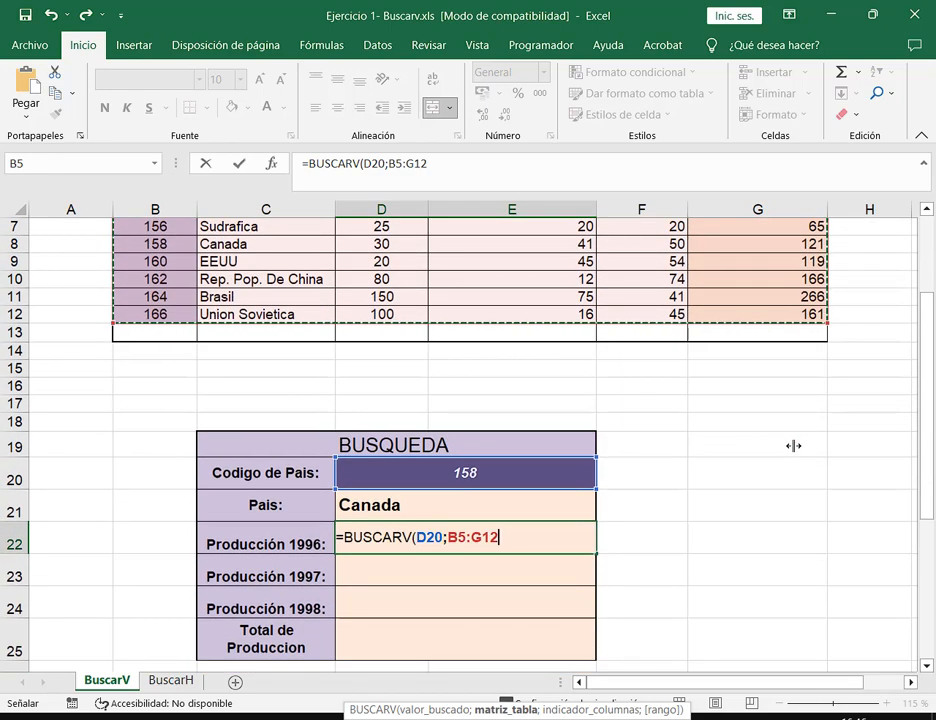
type(";")
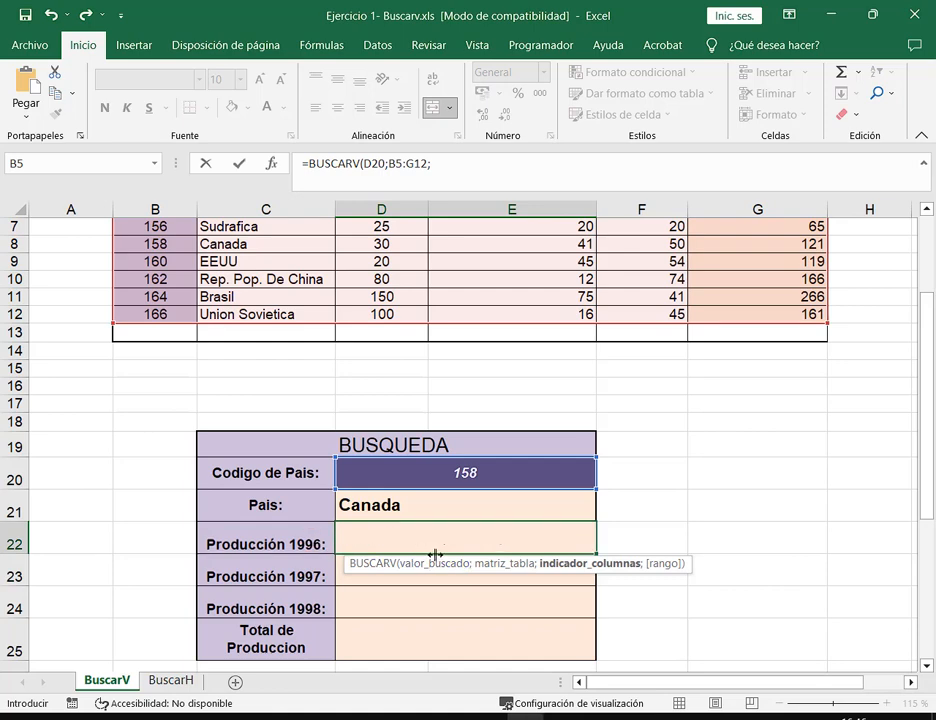
Step: Complete the Producción 1996 formula with column index 3 and exact match 0, giving =BUSCARV(D20;B5:G12;3;0)
scroll(435, 612, "up", 2)
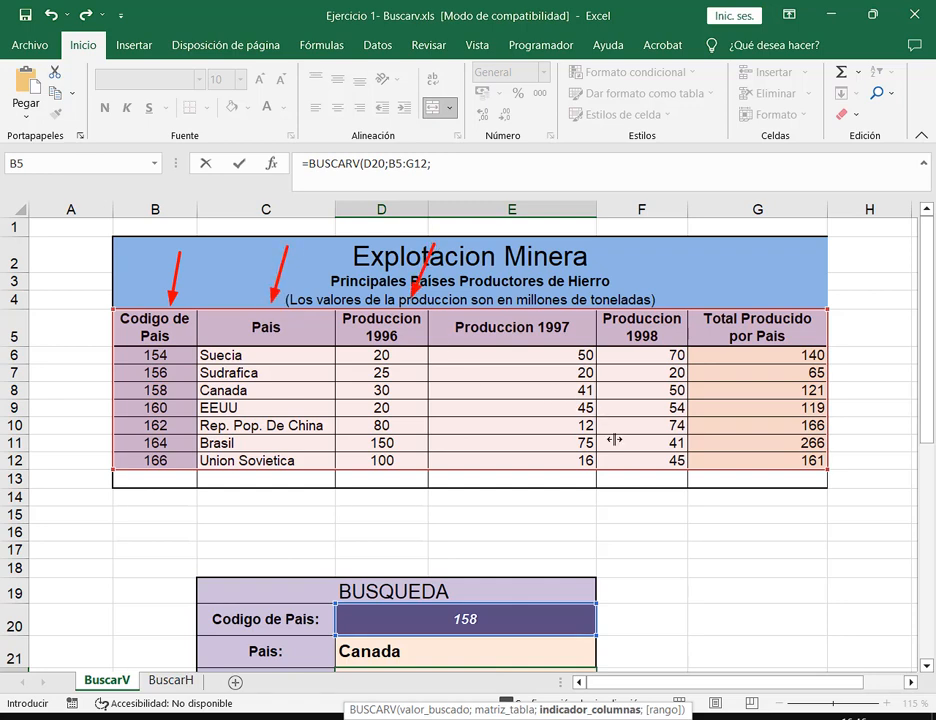
scroll(606, 432, "down", 2)
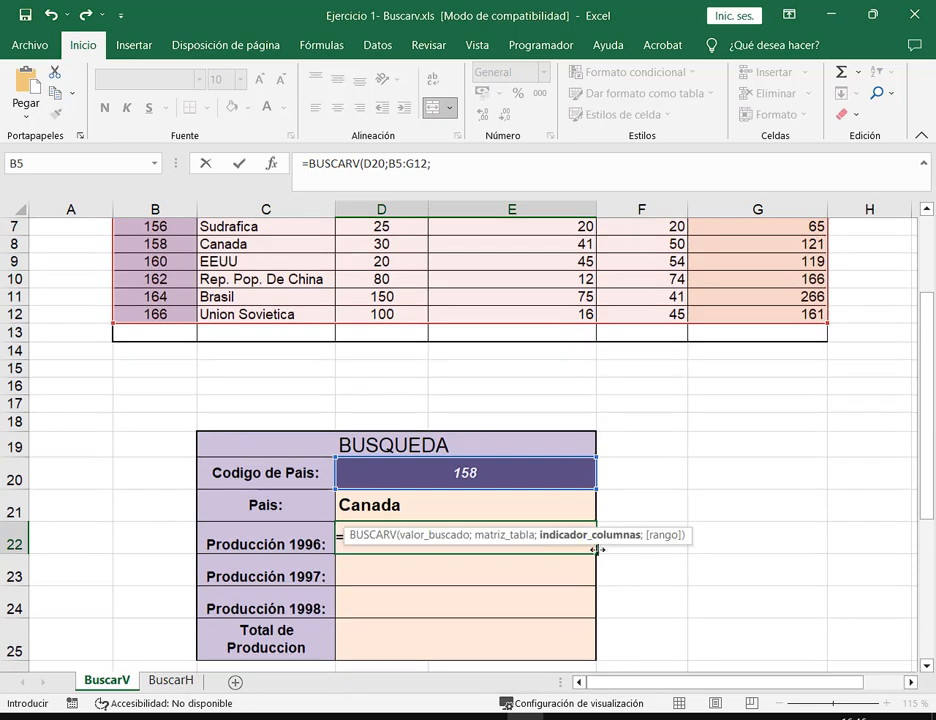
left_click_drag(647, 537, 646, 581)
left_click(525, 538)
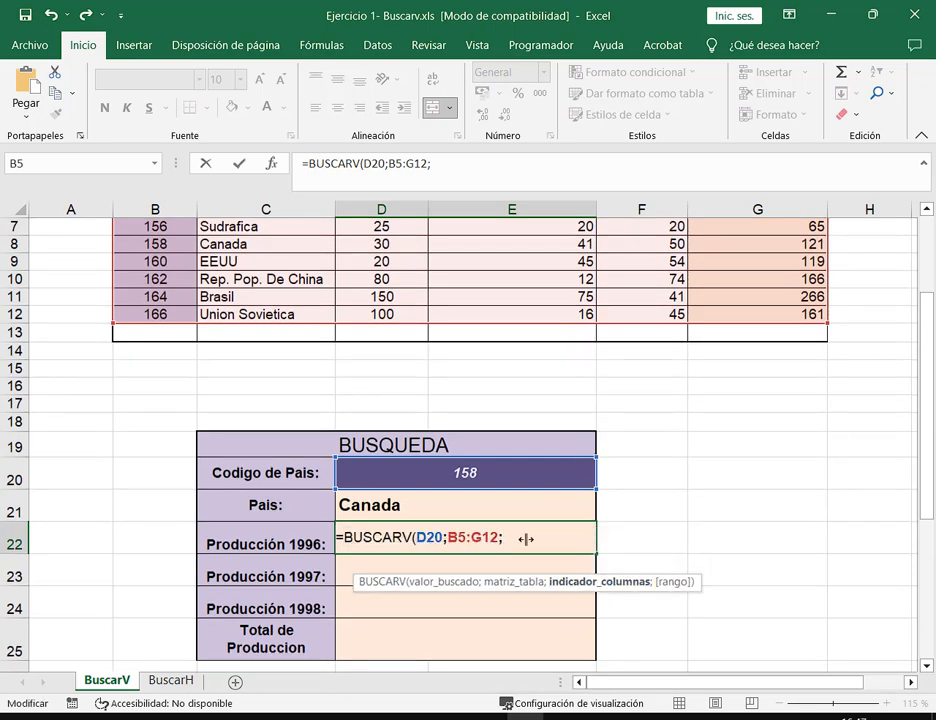
type("3;0")
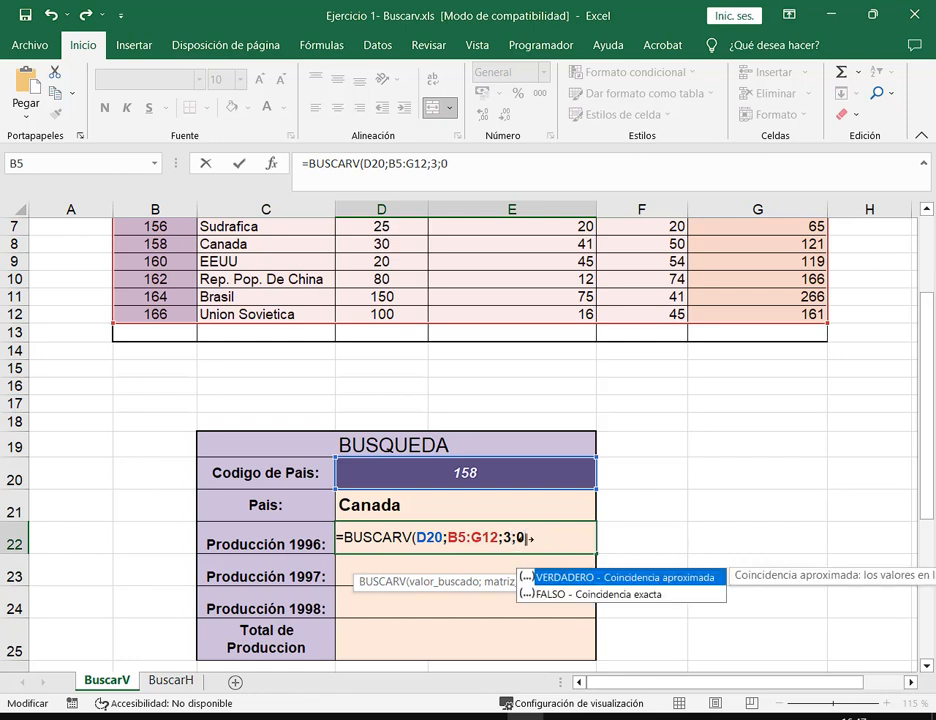
type(")")
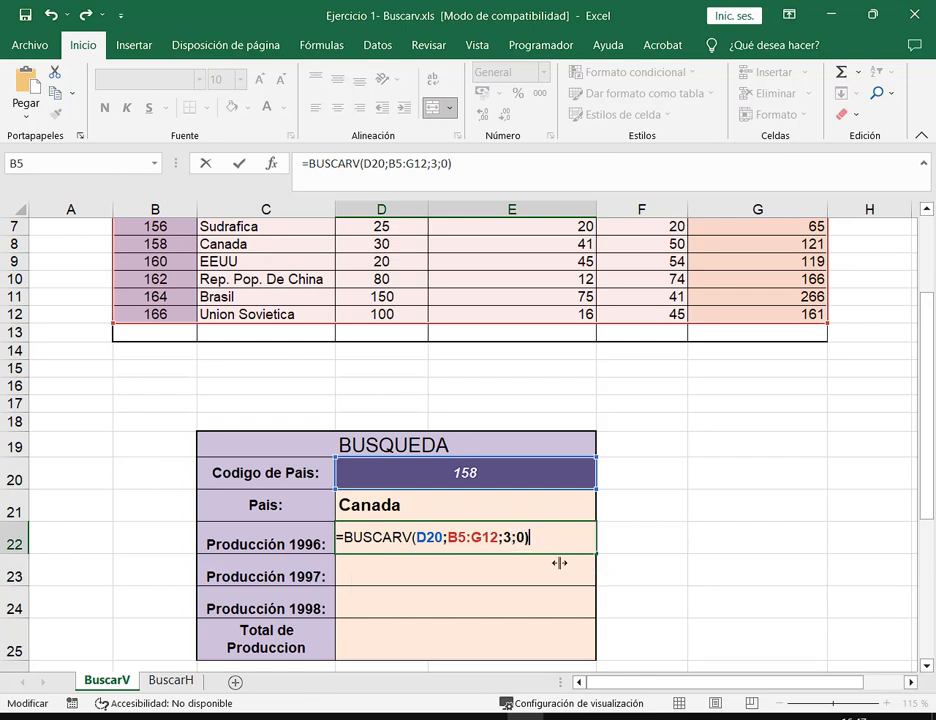
key("Return")
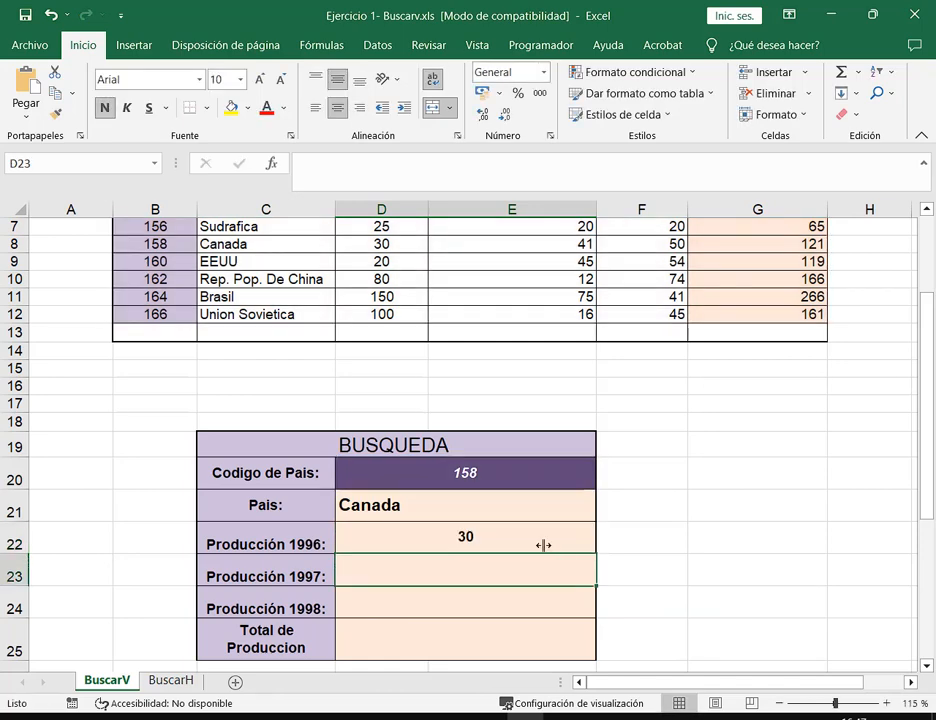
Step: Check the Producción 1996 result against Canada's row in the source table, marking the row and its 1996 value
left_click(543, 547)
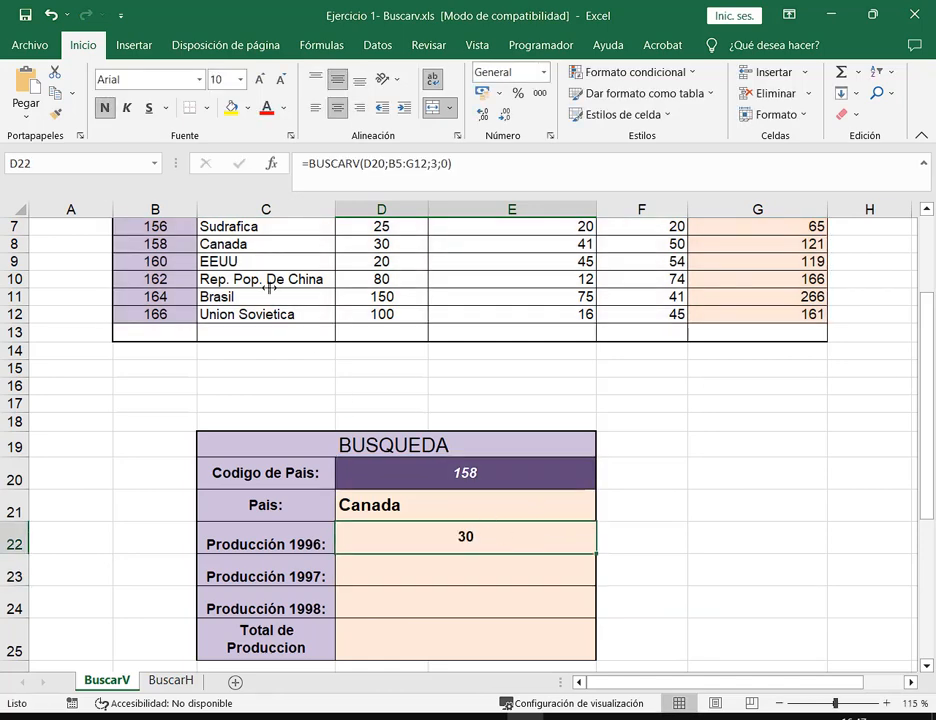
left_click_drag(138, 234, 415, 251)
left_click_drag(485, 268, 418, 249)
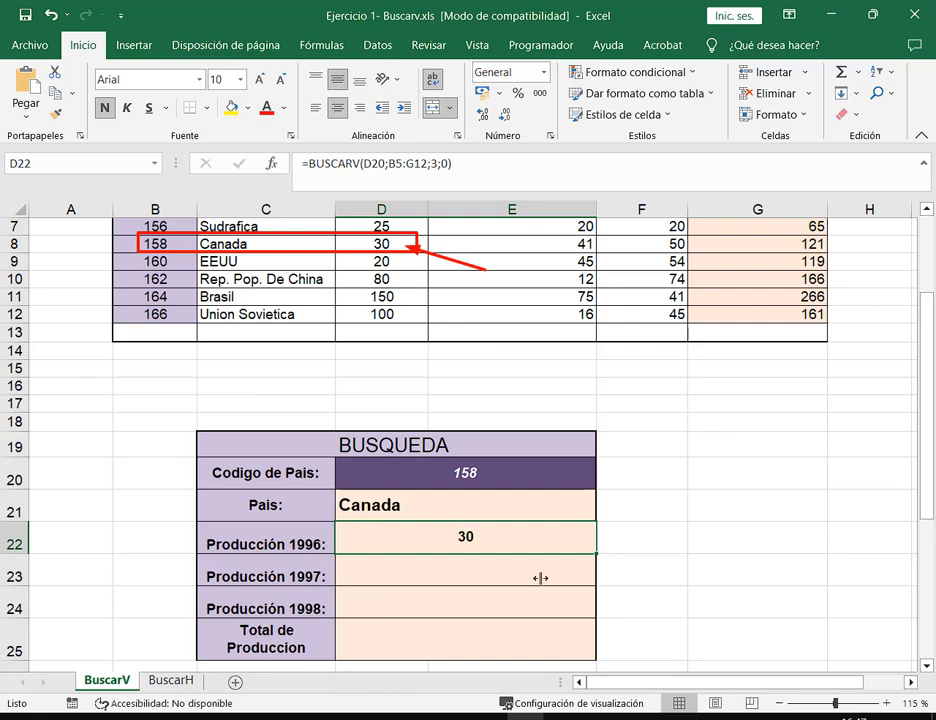
key("Escape")
Step: Reduce the Excel window so the meeting chat shows beside it, and view the Producción 1996 formula within its cell
left_click(872, 14)
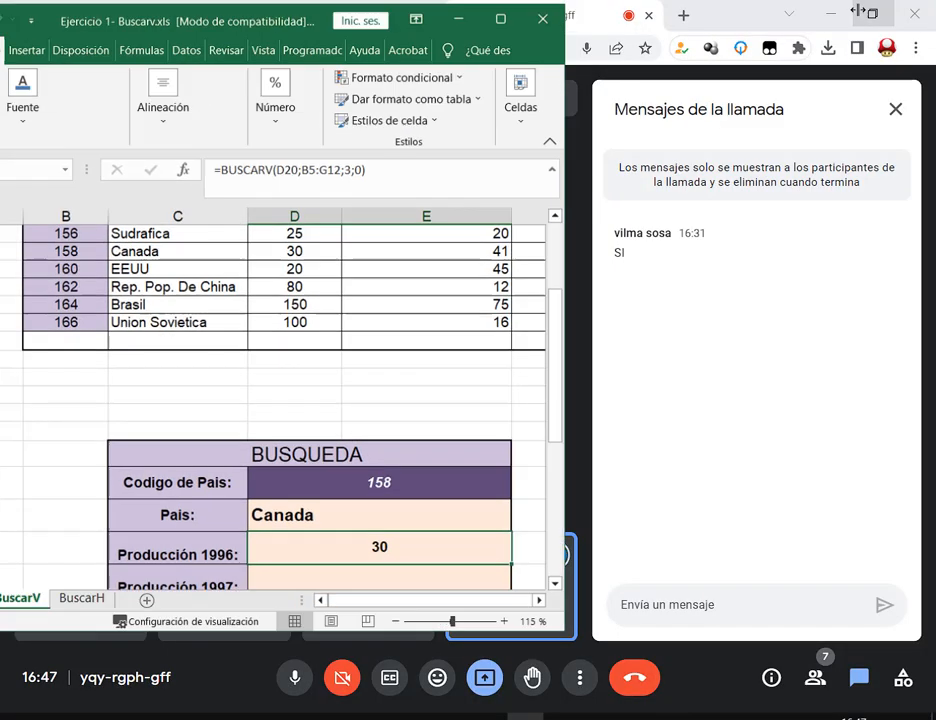
scroll(464, 403, "down", 2)
key("F2")
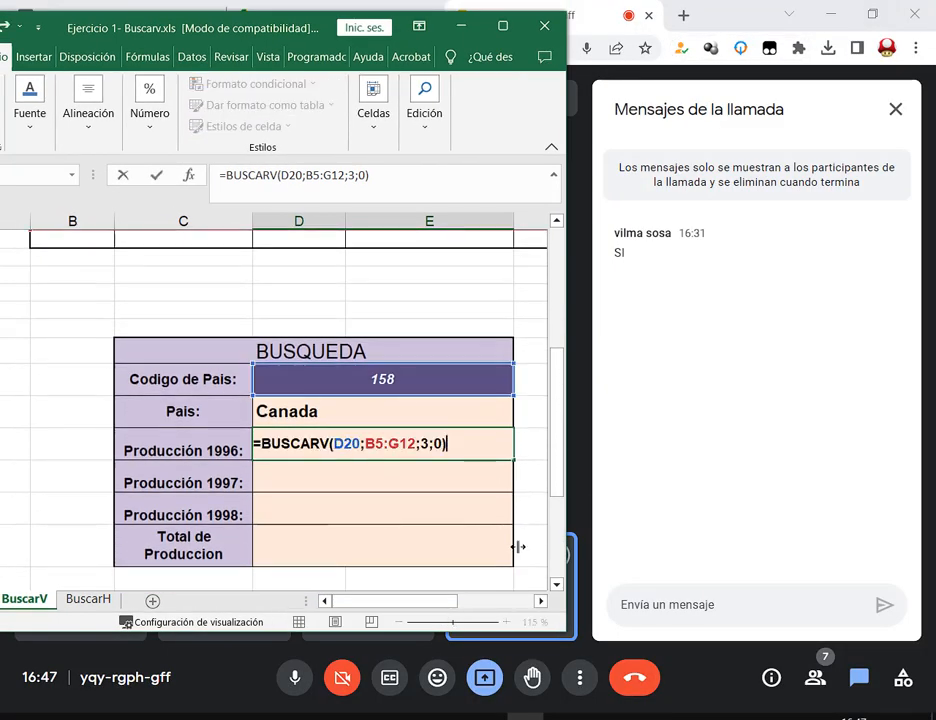
key("Escape")
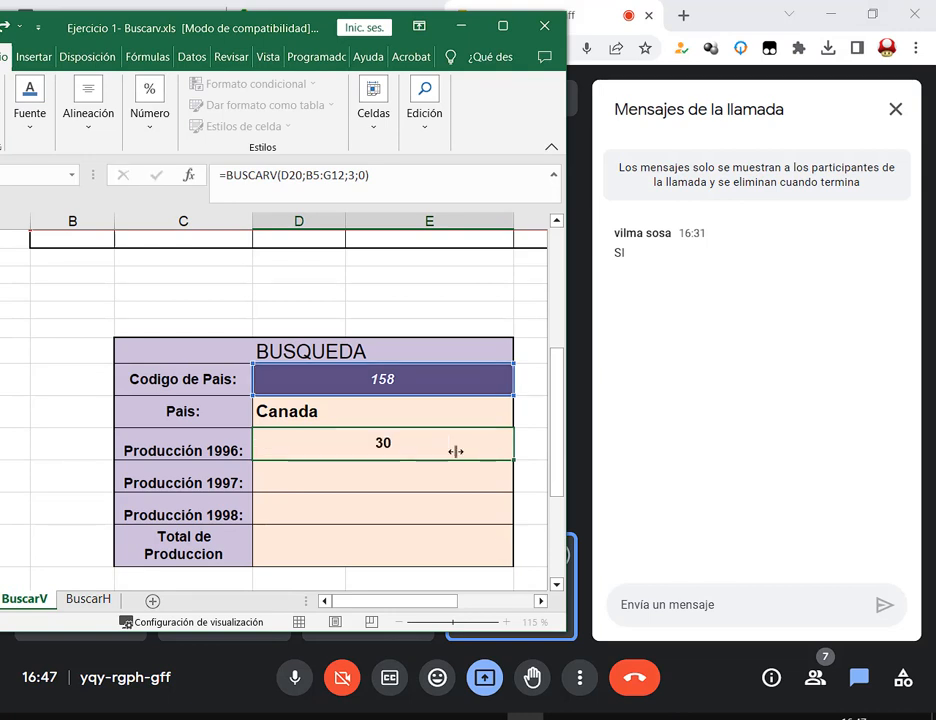
Step: Increase the font size of the Producción 1996 cell by two steps and display its formula in the cell
left_click(30, 115)
left_click(177, 173)
left_click(177, 173)
double_click(469, 448)
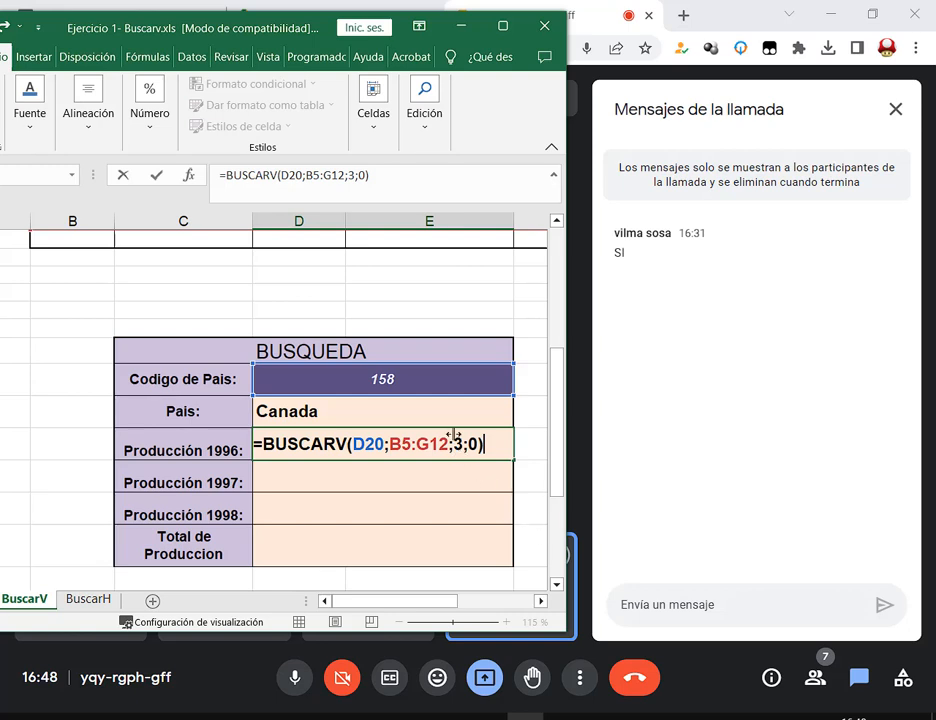
Step: Box the column index 3 in the Producción 1996 formula and draw arrows to the three empty result cells below it
left_click_drag(453, 432, 464, 458)
mouse_move(216, 460)
left_mouse_down()
mouse_move(256, 475)
mouse_move(224, 496)
mouse_move(256, 506)
left_mouse_up()
left_click_drag(172, 540, 252, 551)
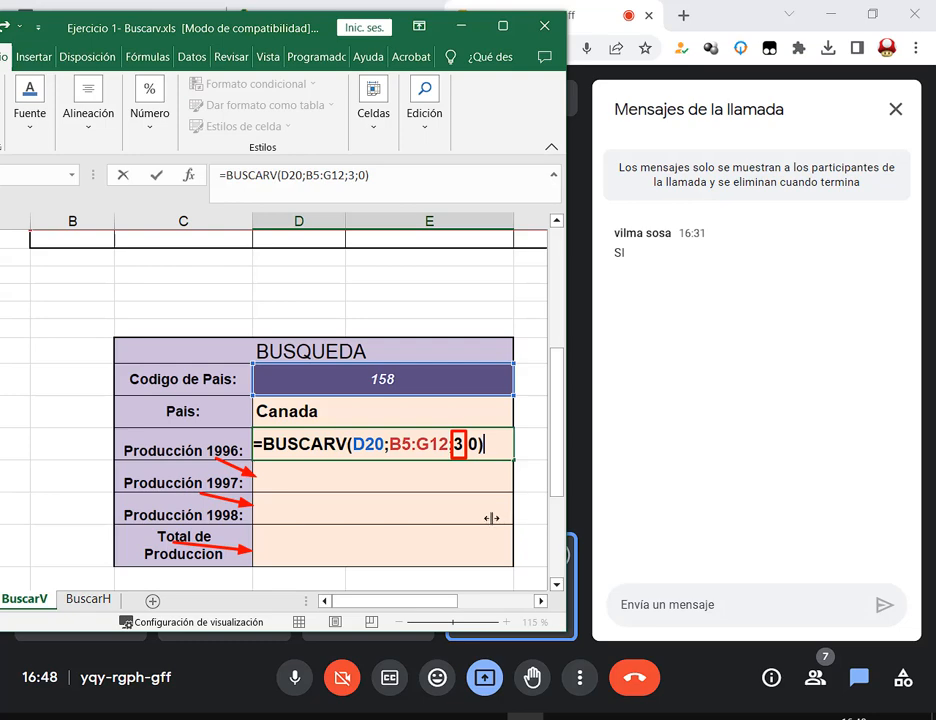
Step: Clear the markings, maximize the Excel window and confirm the Producción 1996 formula
key("Escape")
left_click(507, 29)
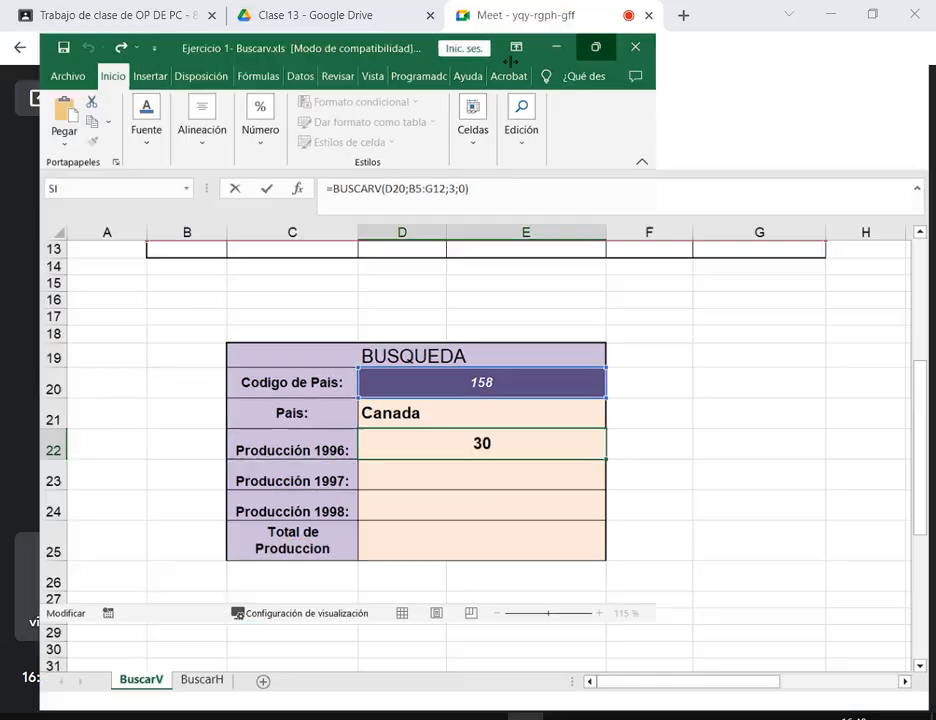
key("Return")
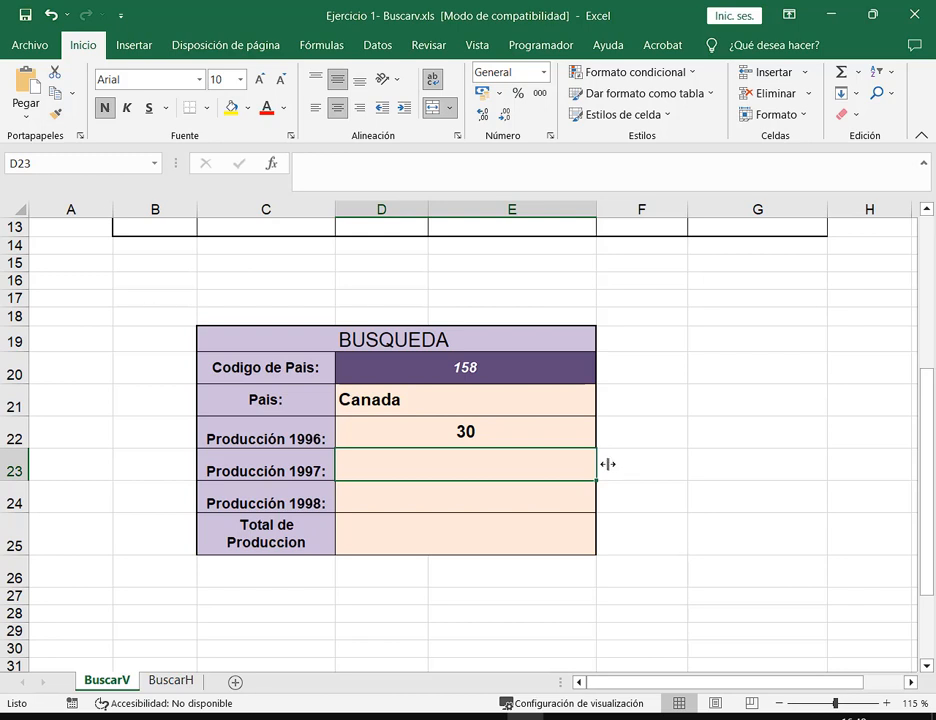
Step: Enter =BUSCARV(D20;B5:G12;4;0) in the Producción 1997 cell, taking the country code and the source table from the sheet
type("=")
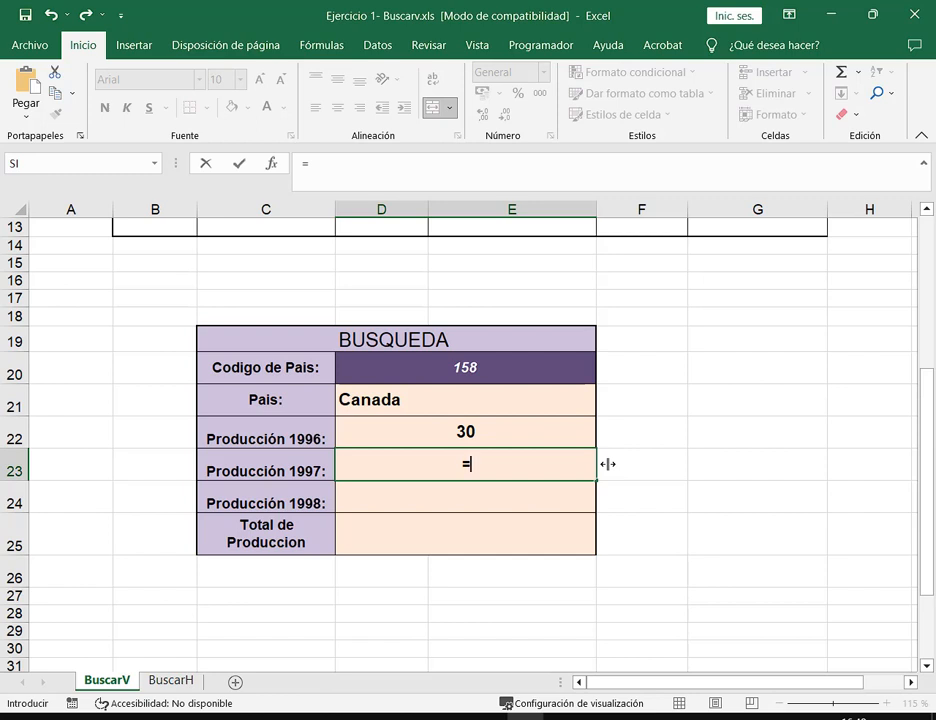
type("BU")
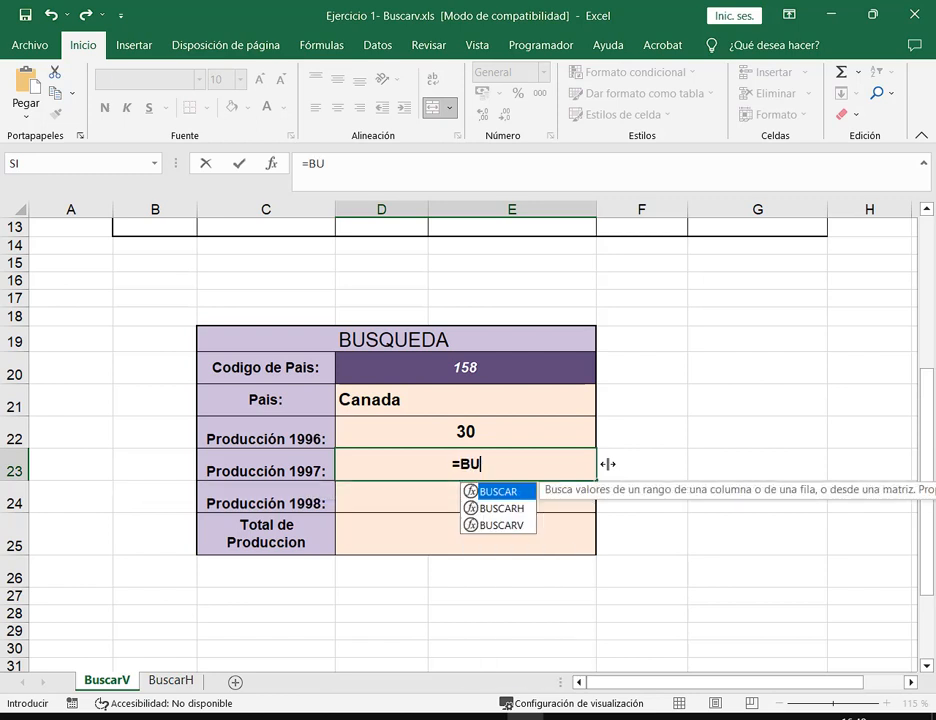
key("Down")
key("Down")
key("Tab")
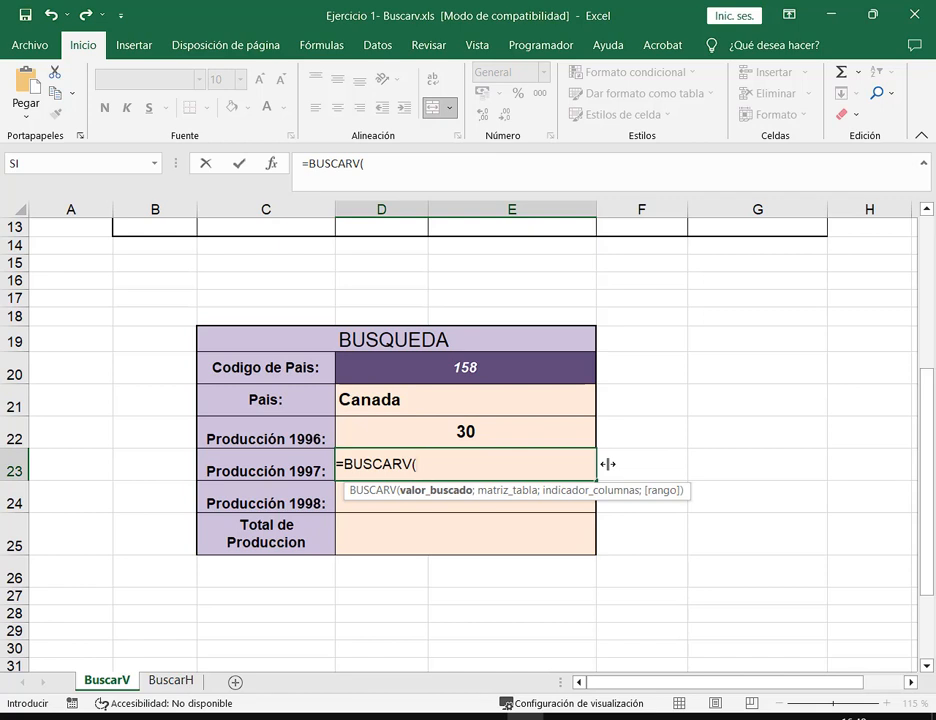
left_click(521, 374)
type(";")
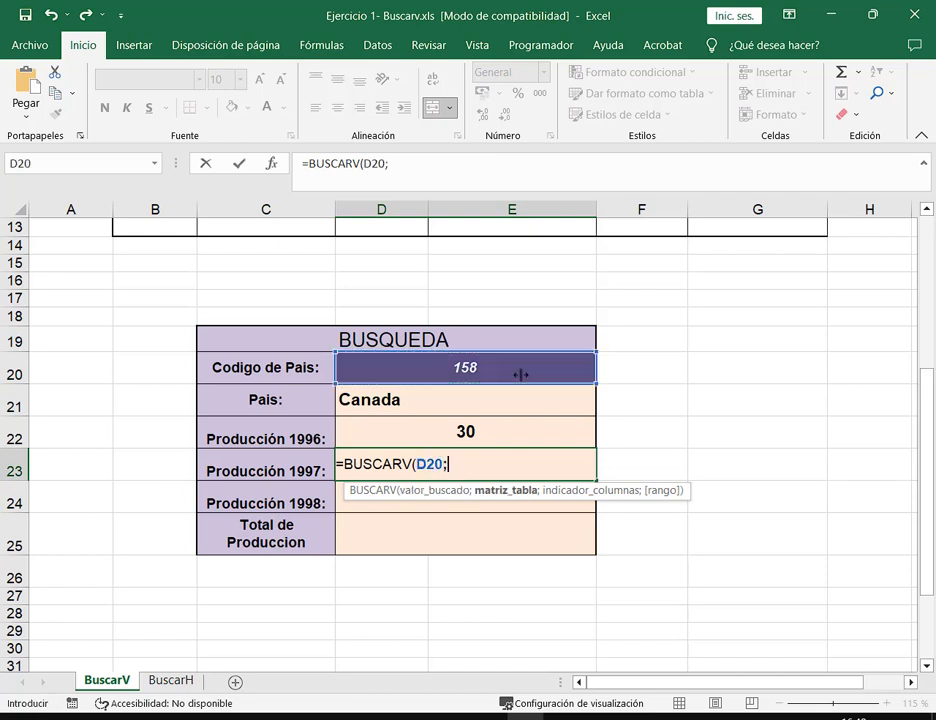
scroll(521, 374, "up", 3)
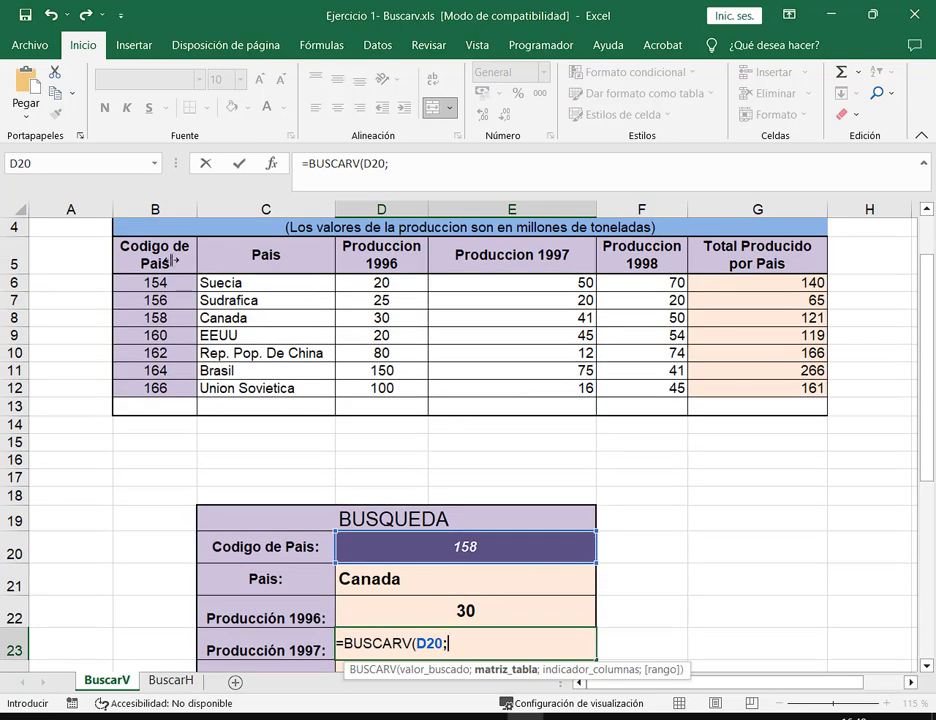
left_click_drag(175, 262, 810, 392)
scroll(806, 390, "down", 3)
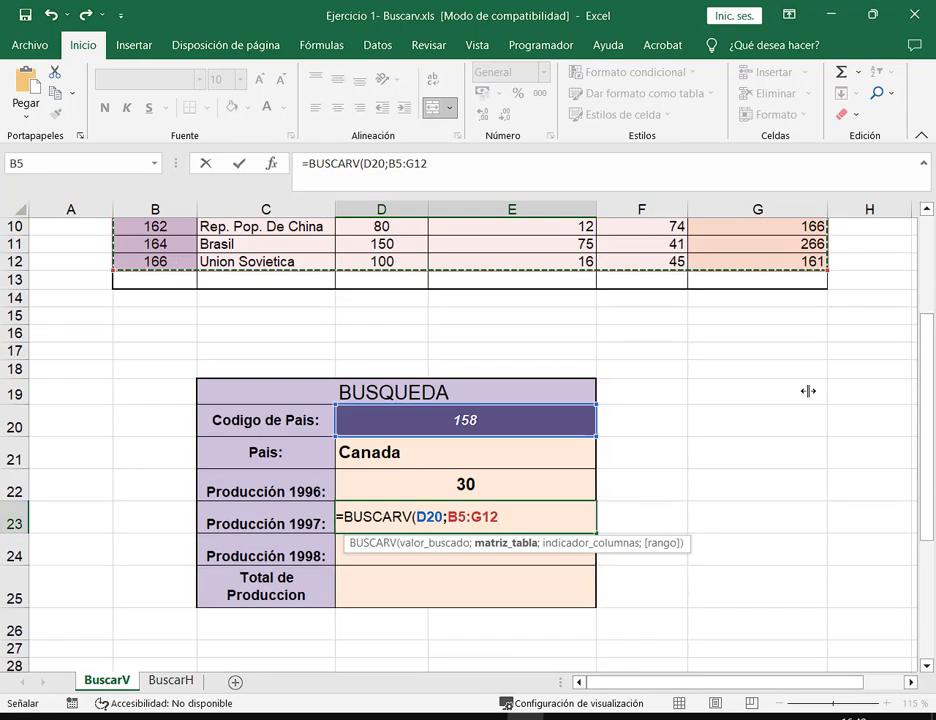
type(";")
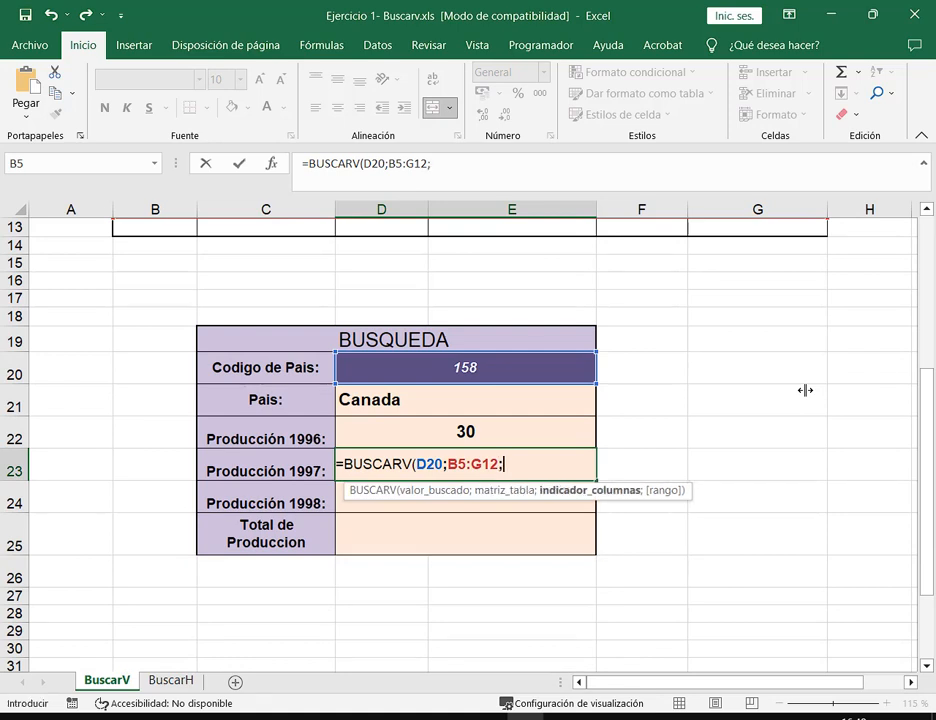
type("4;0")
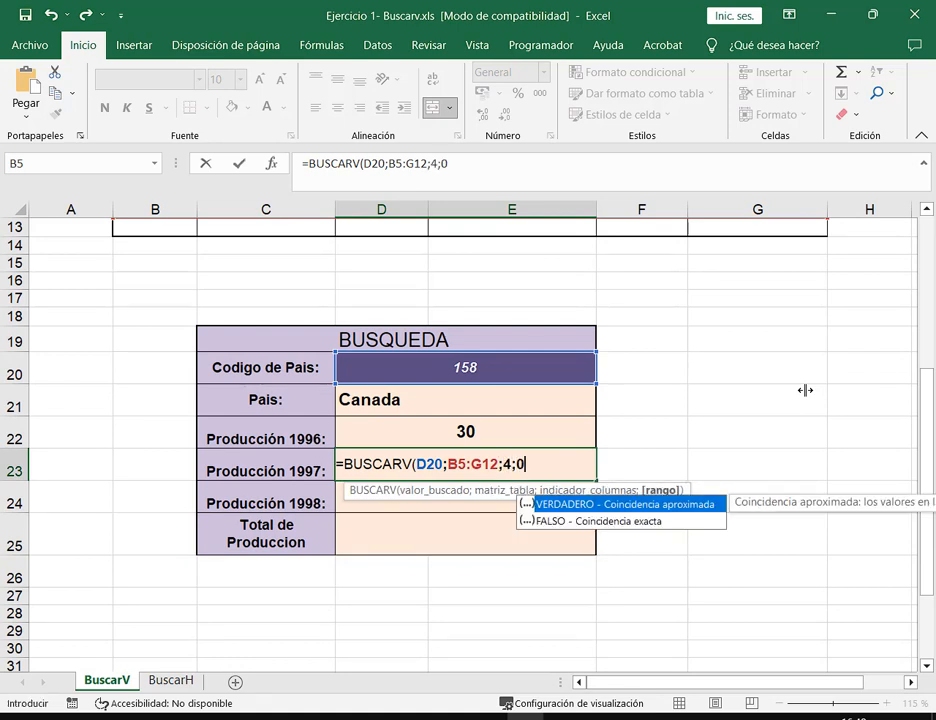
key("Return")
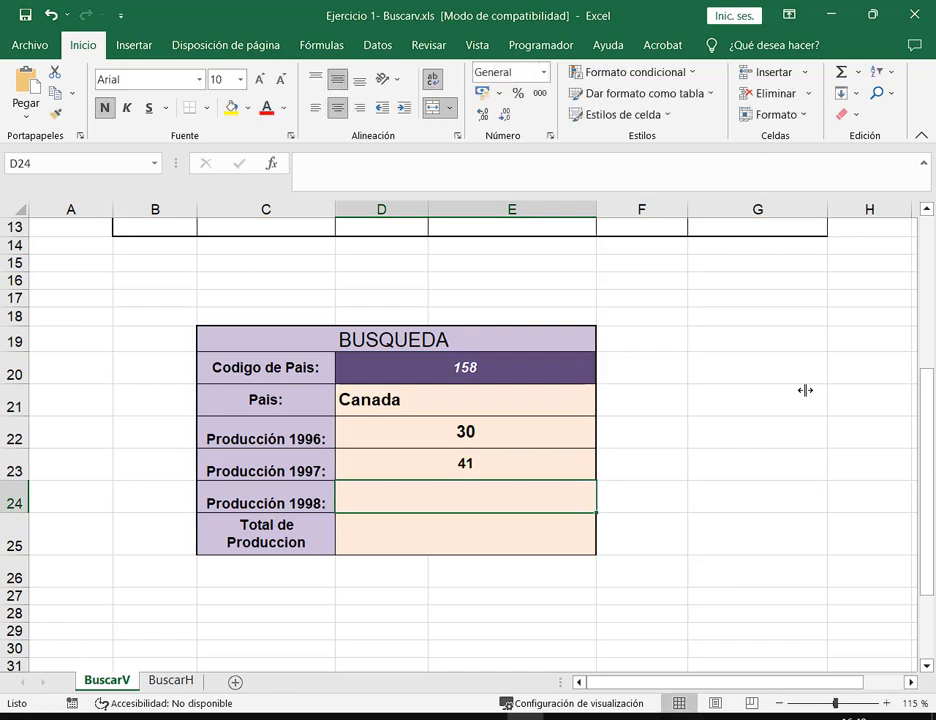
Step: Fill the Producción 1998 cell with =BUSCARV(D20;B5:G12;5;0), using column index 5 and exact match
type("=BUS")
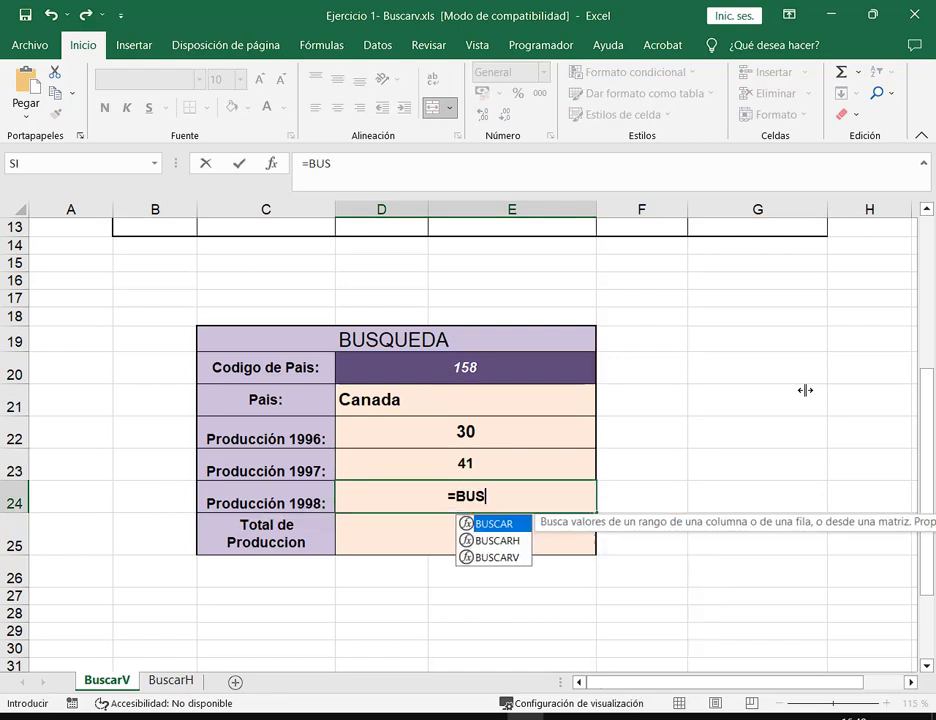
type("CARV(")
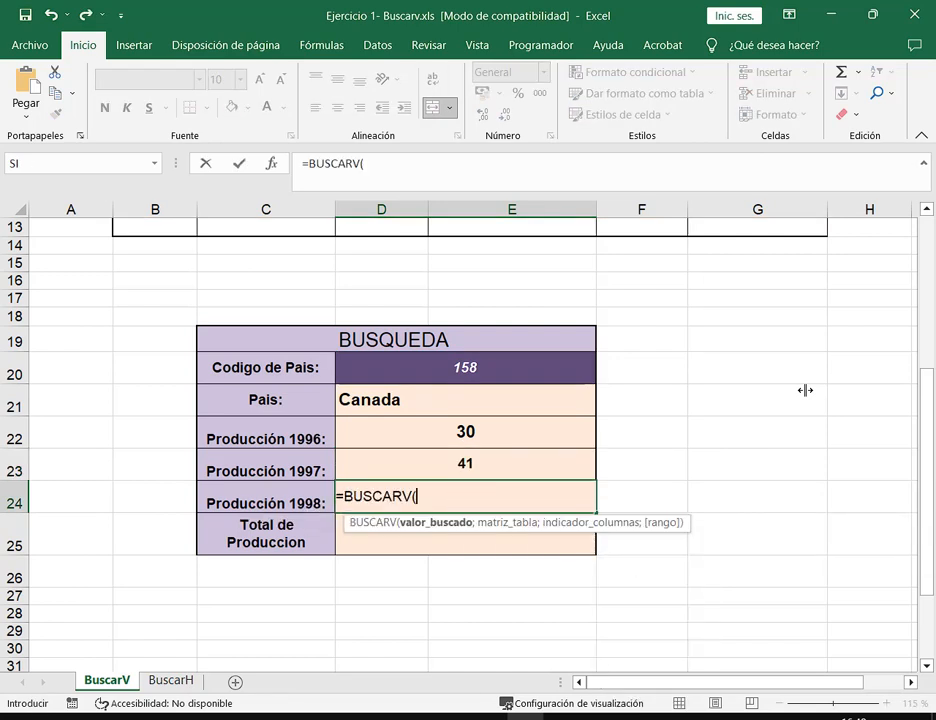
left_click(577, 364)
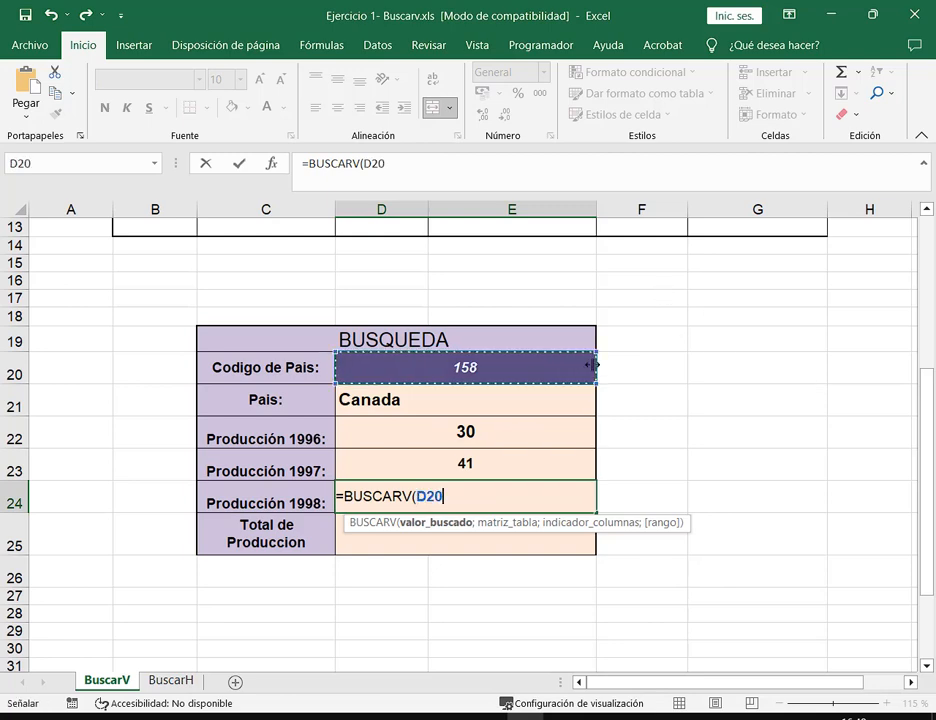
type(";")
scroll(593, 365, "up", 2)
scroll(593, 365, "up", 1)
left_click_drag(140, 252, 727, 399)
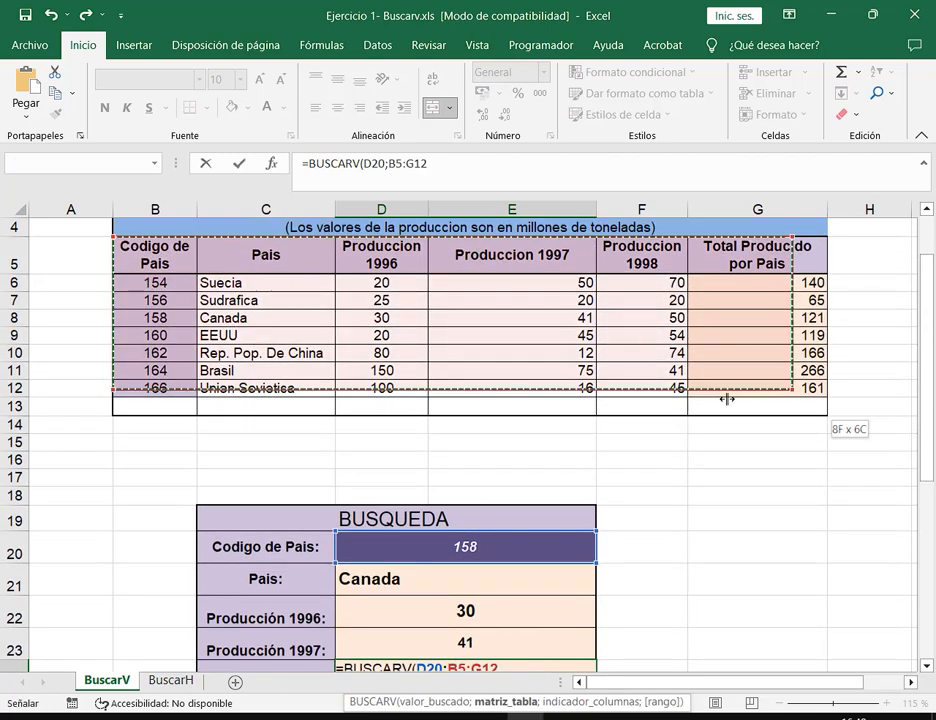
scroll(700, 506, "down", 3)
type(";")
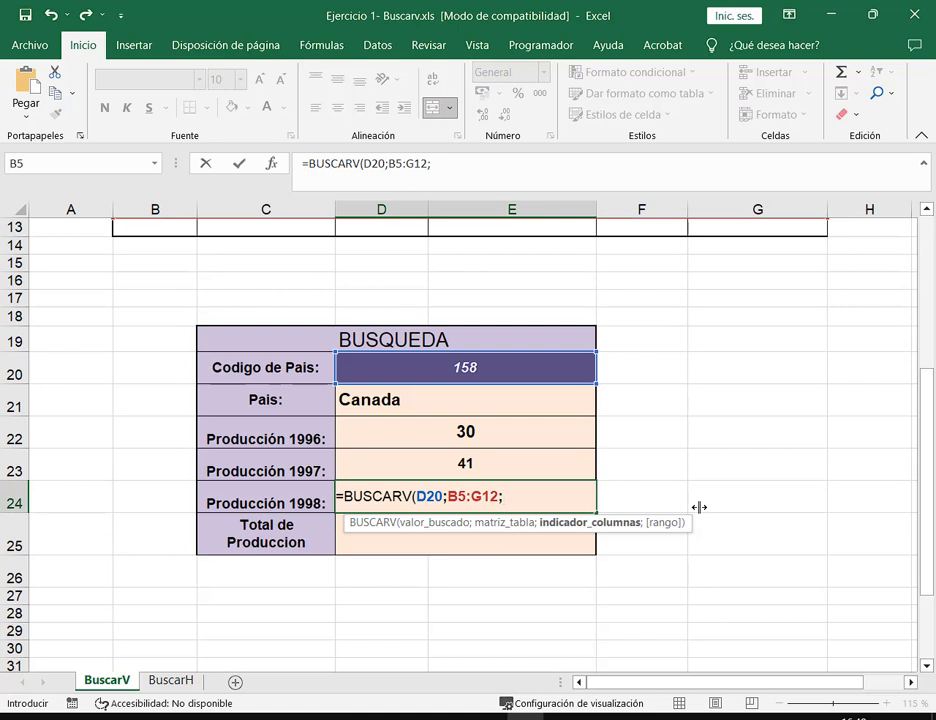
type("5;0")
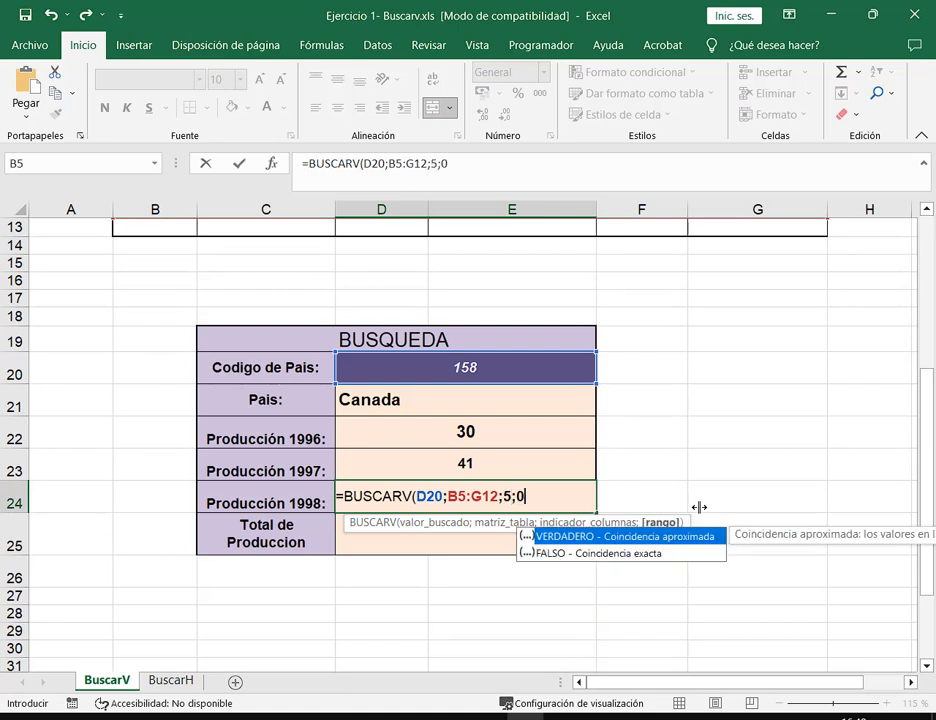
key("Return")
Step: Fill the Total de Produccion cell with =BUSCARV(D20;B5:G12;6;0), using column index 6 and exact match
type("=BUS")
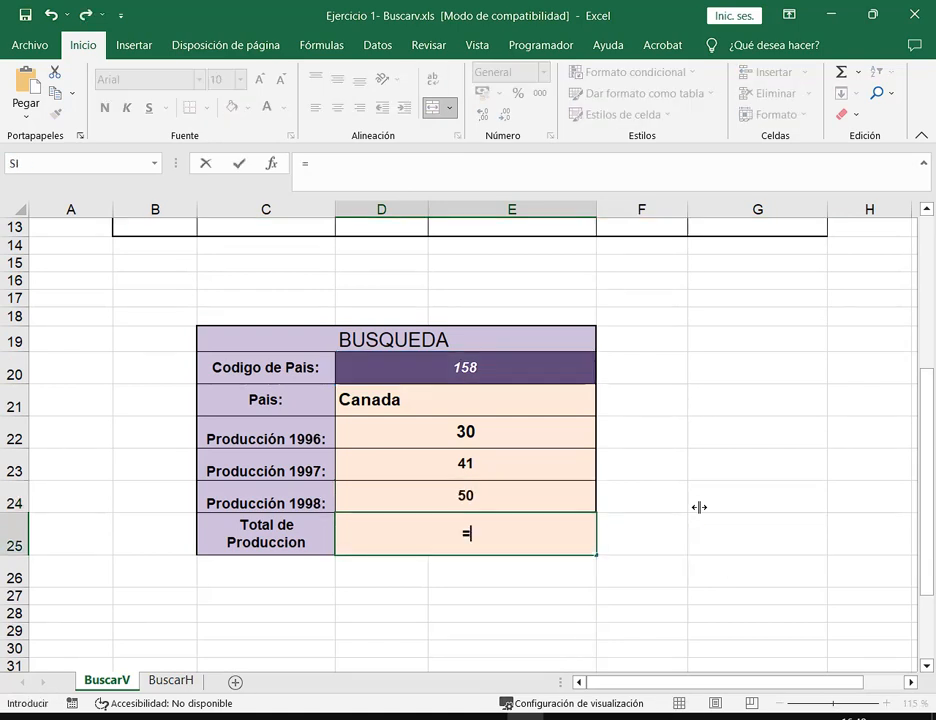
key("Down")
key("Down")
key("Tab")
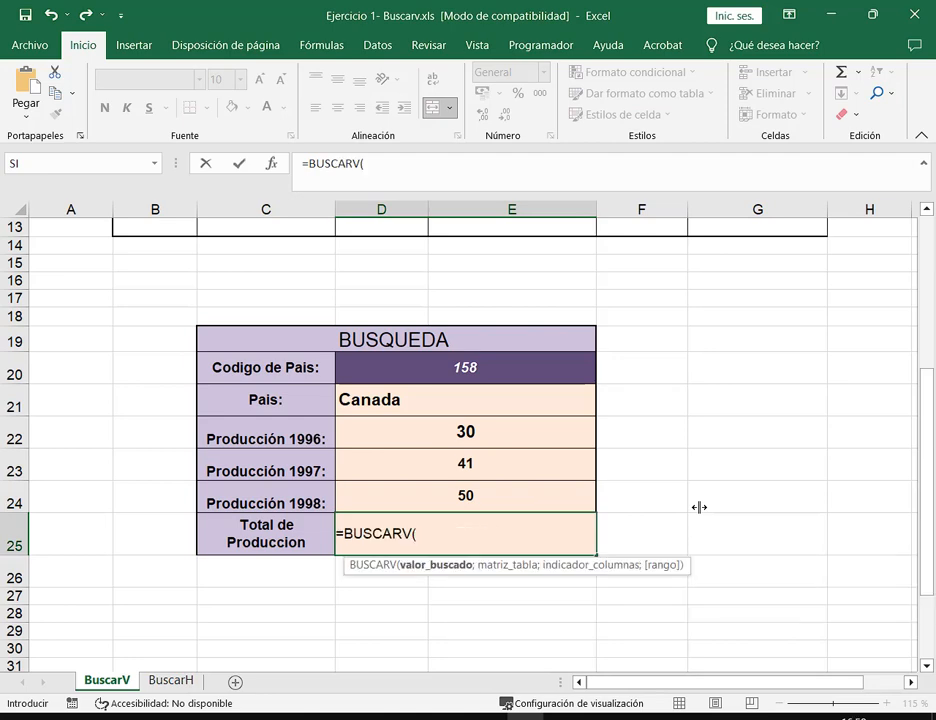
left_click(416, 366)
type(";")
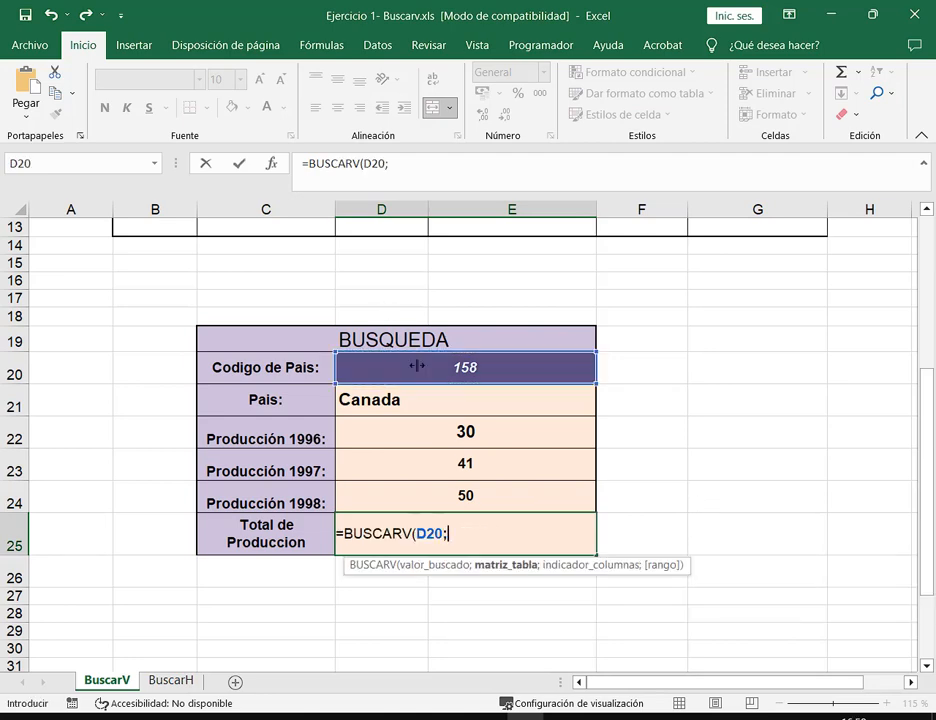
scroll(418, 364, "up", 3)
left_click_drag(155, 255, 790, 395)
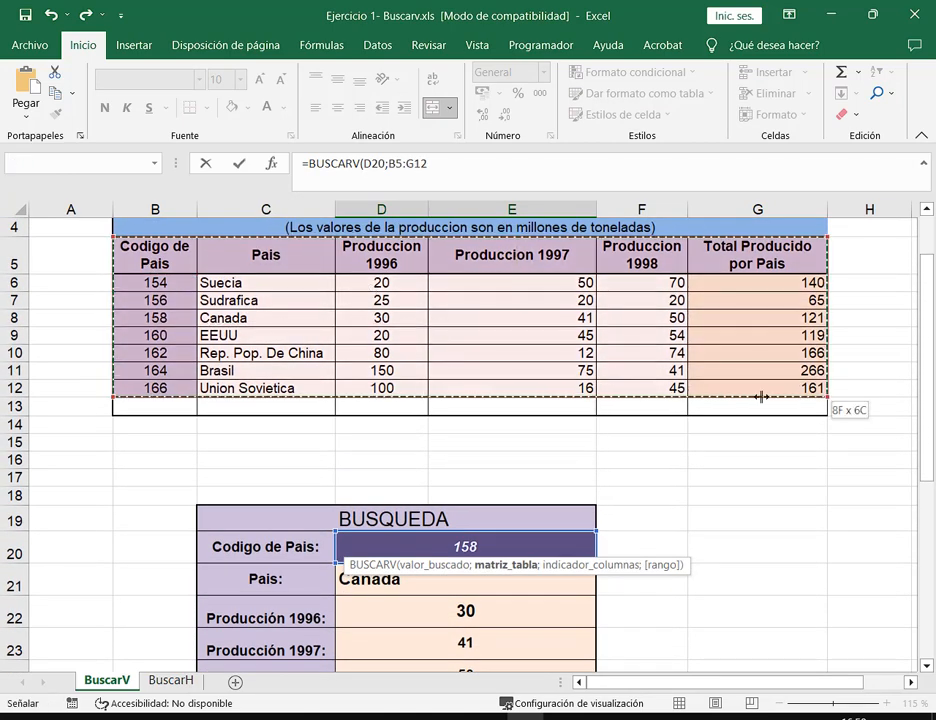
scroll(687, 497, "down", 3)
type(";")
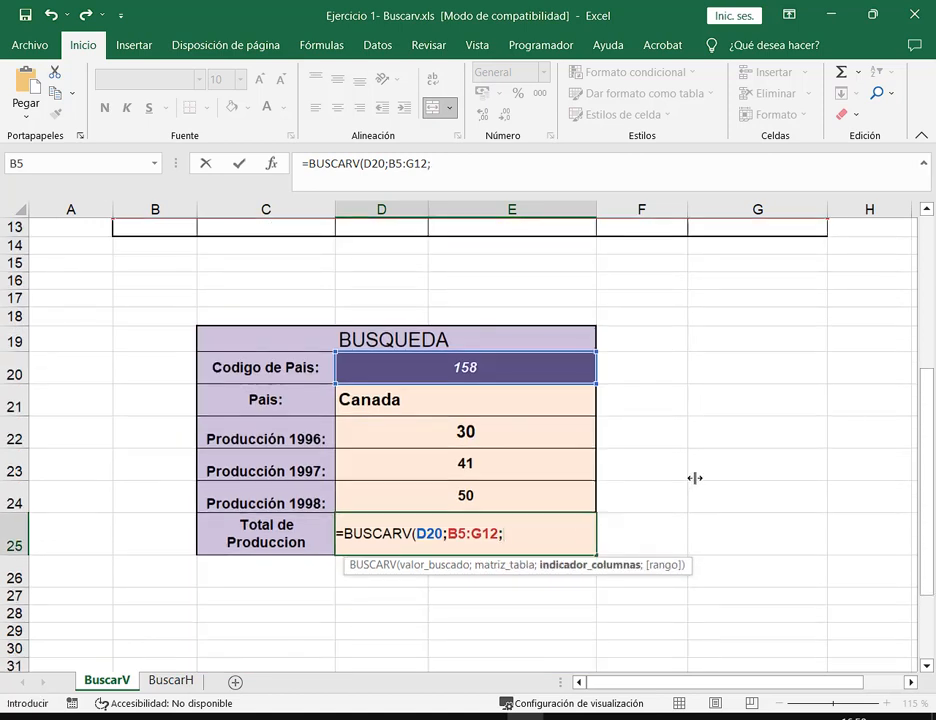
type("6;0")
key("Return")
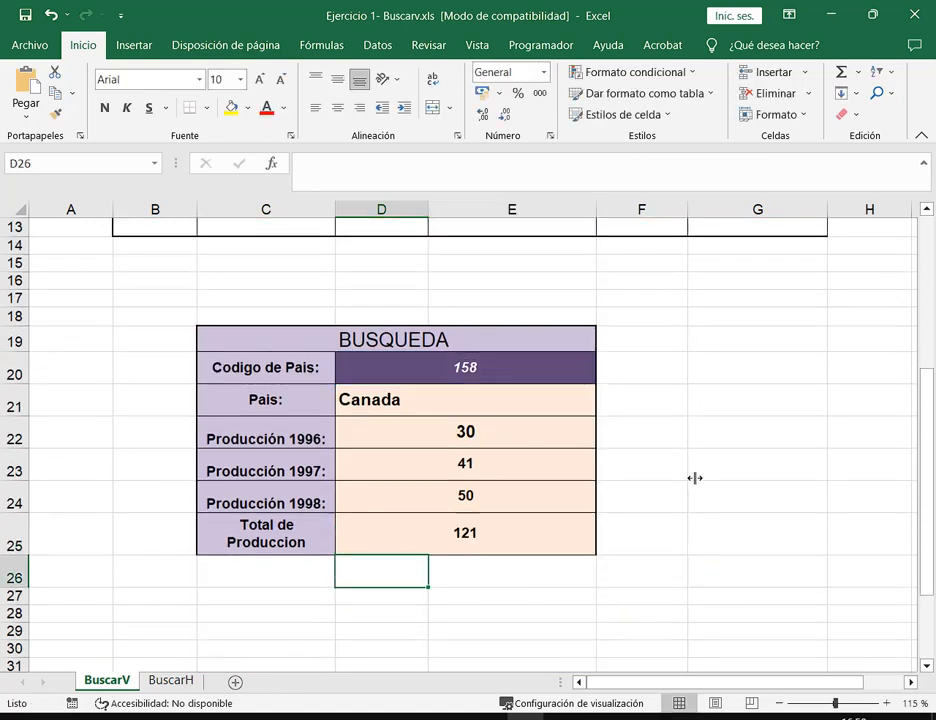
Step: Compare the BUSQUEDA results with Canada's row in the source table
scroll(490, 520, "up", 1)
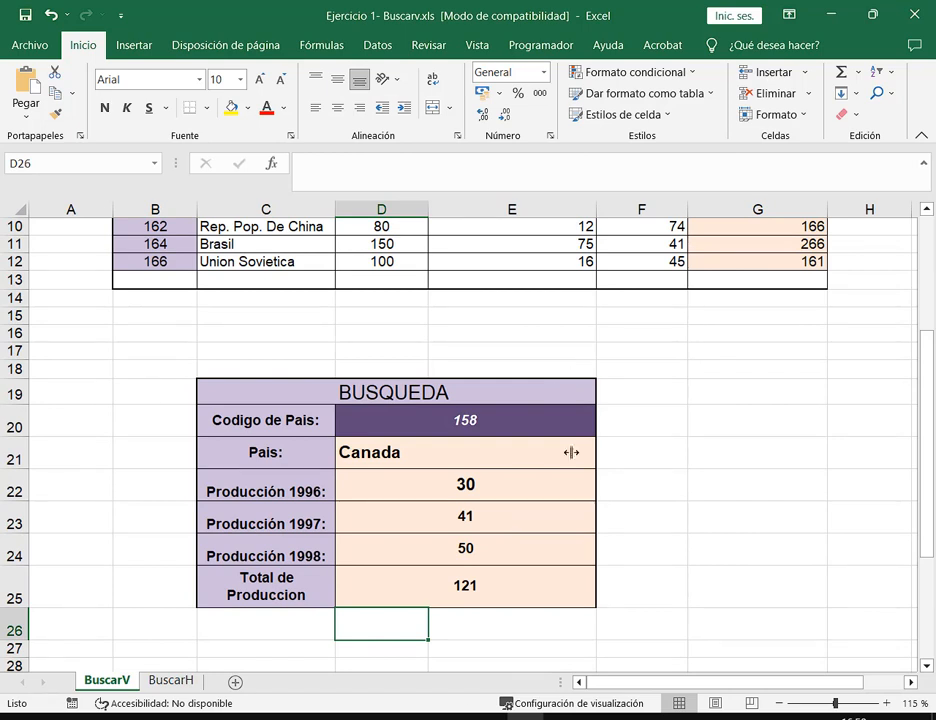
scroll(581, 431, "up", 1)
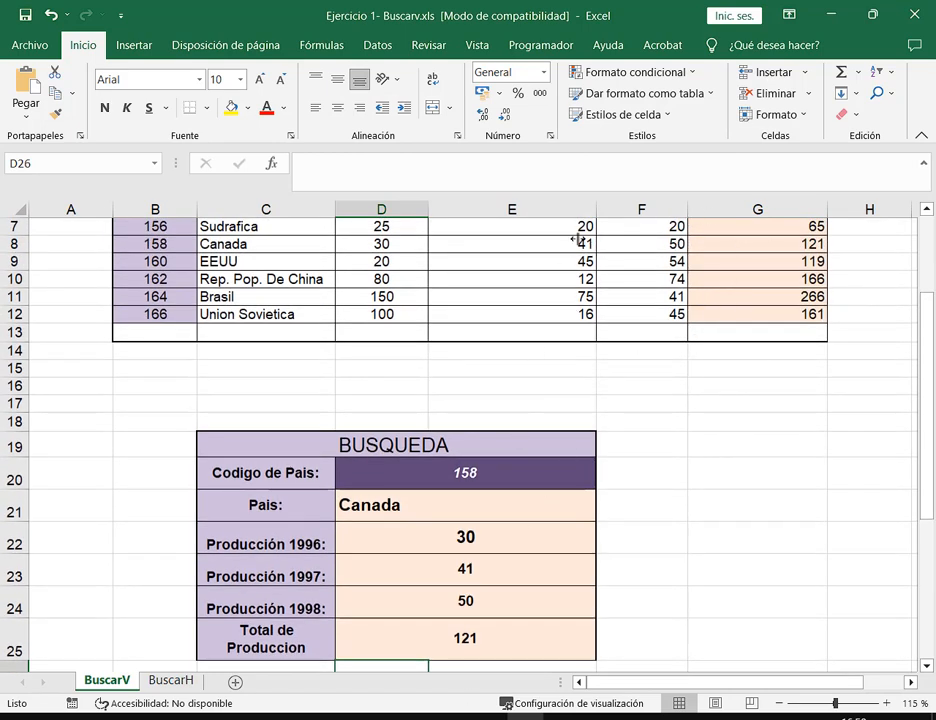
scroll(568, 411, "down", 1)
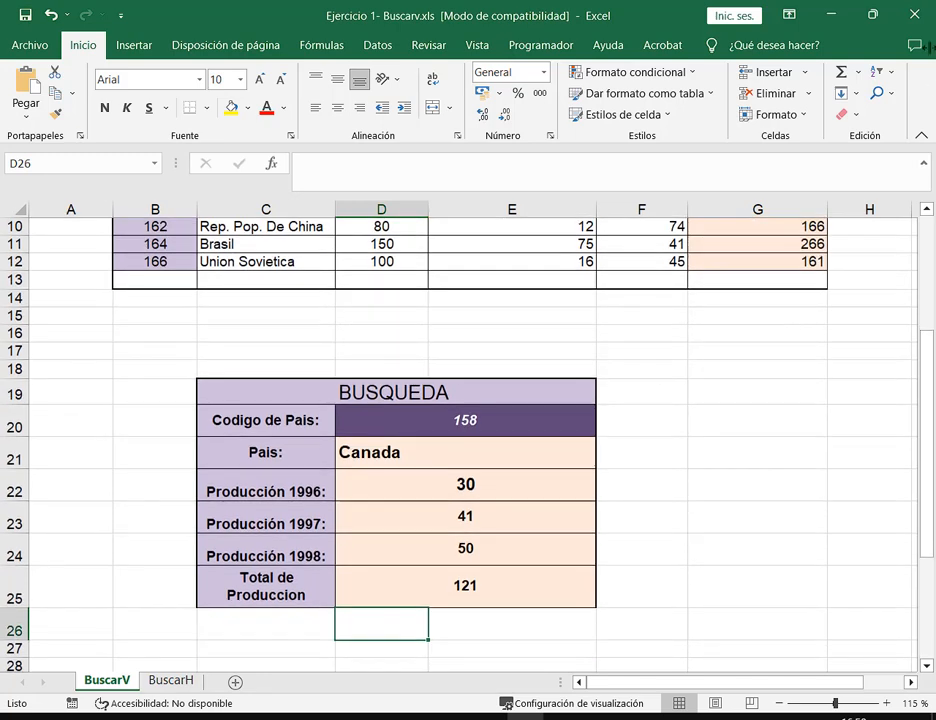
Step: Reduce the Excel window to show the meeting chat beside it, and highlight the country code and the four production results
left_click(873, 14)
scroll(443, 405, "down", 1)
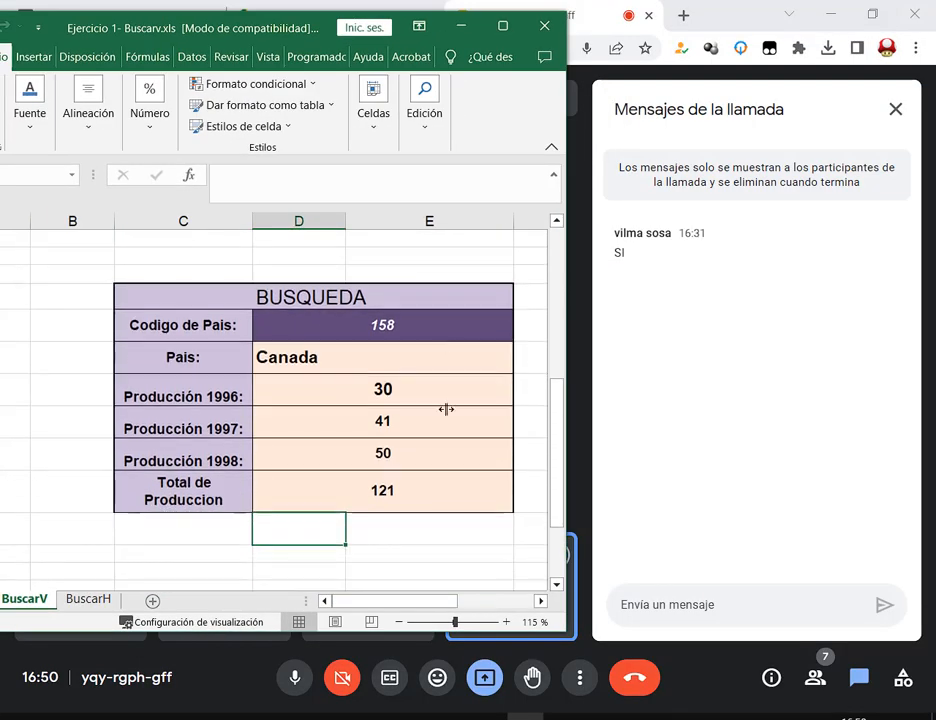
left_click(433, 336)
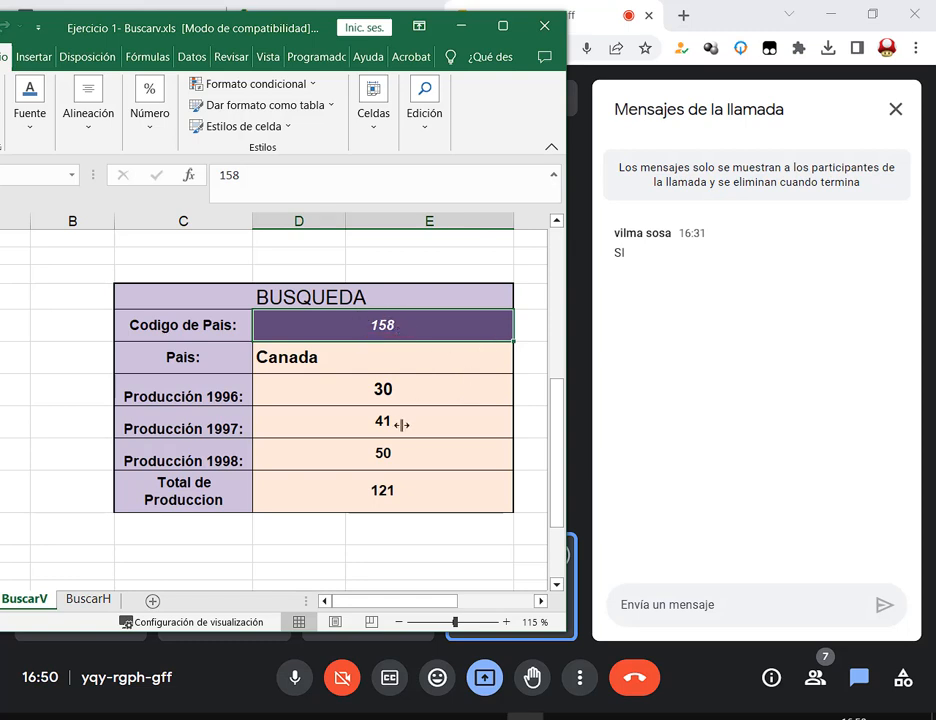
left_click_drag(408, 394, 405, 490)
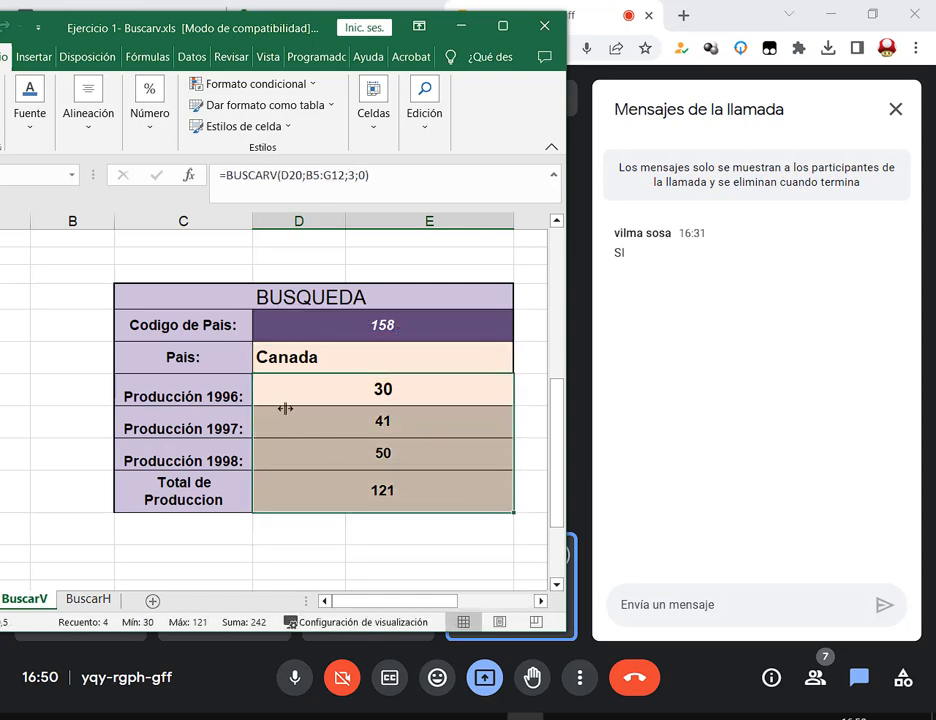
left_click(366, 536)
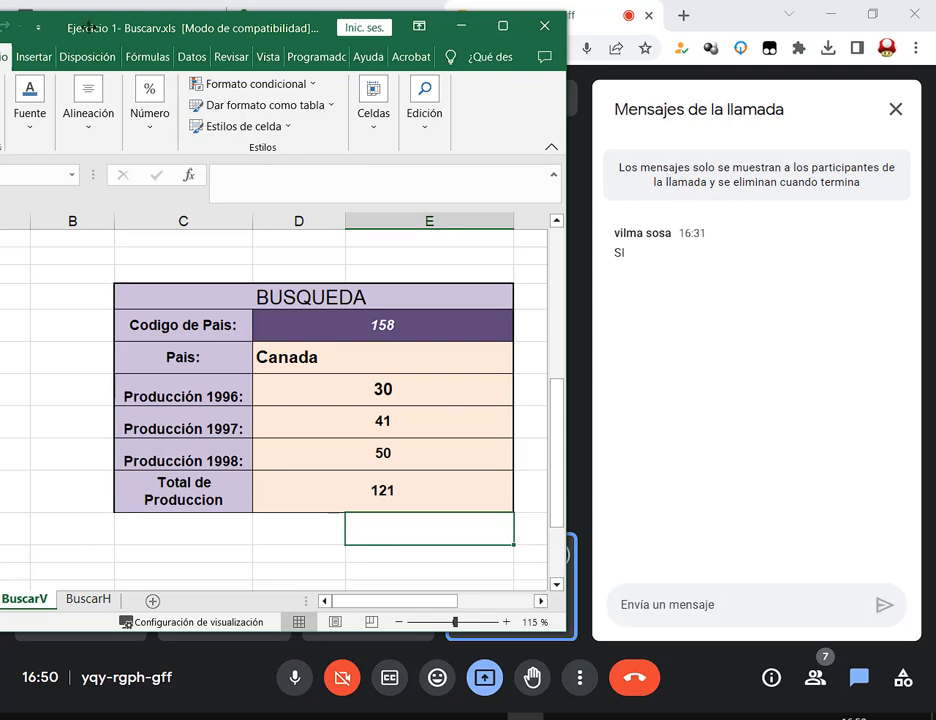
Step: Reposition the Excel window while checking the chat for replies, and maximize it again
left_click_drag(120, 32, 140, 34)
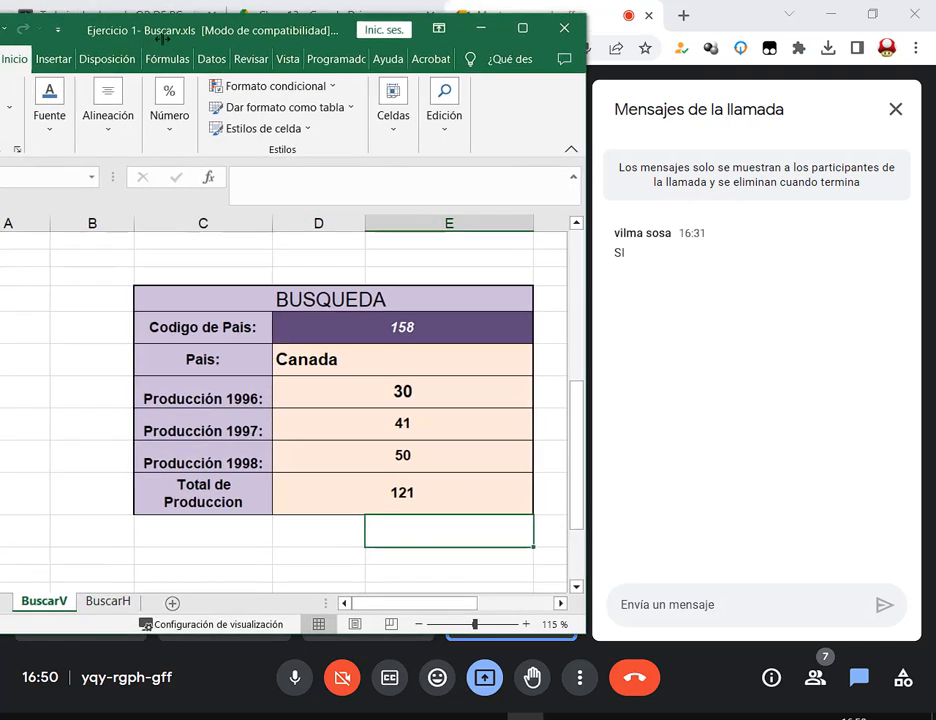
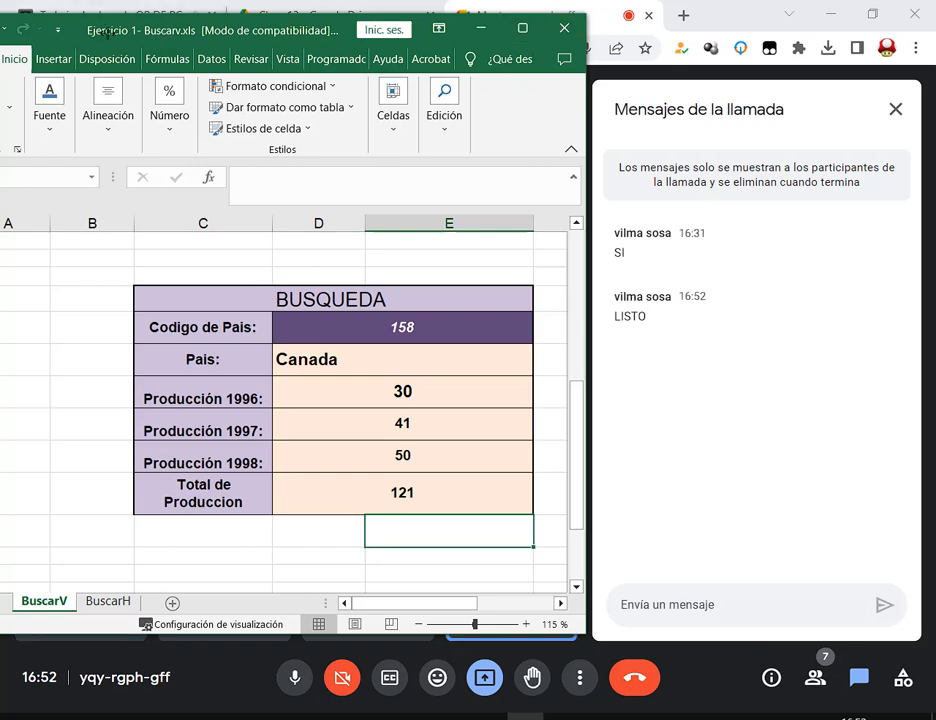
left_click_drag(107, 32, 197, 33)
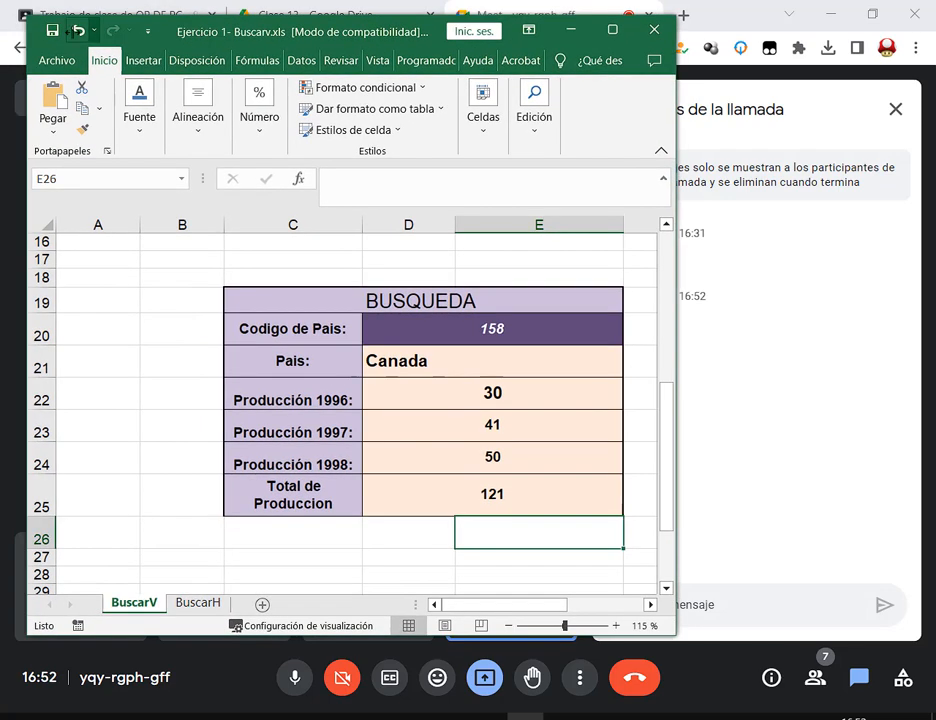
left_click(608, 29)
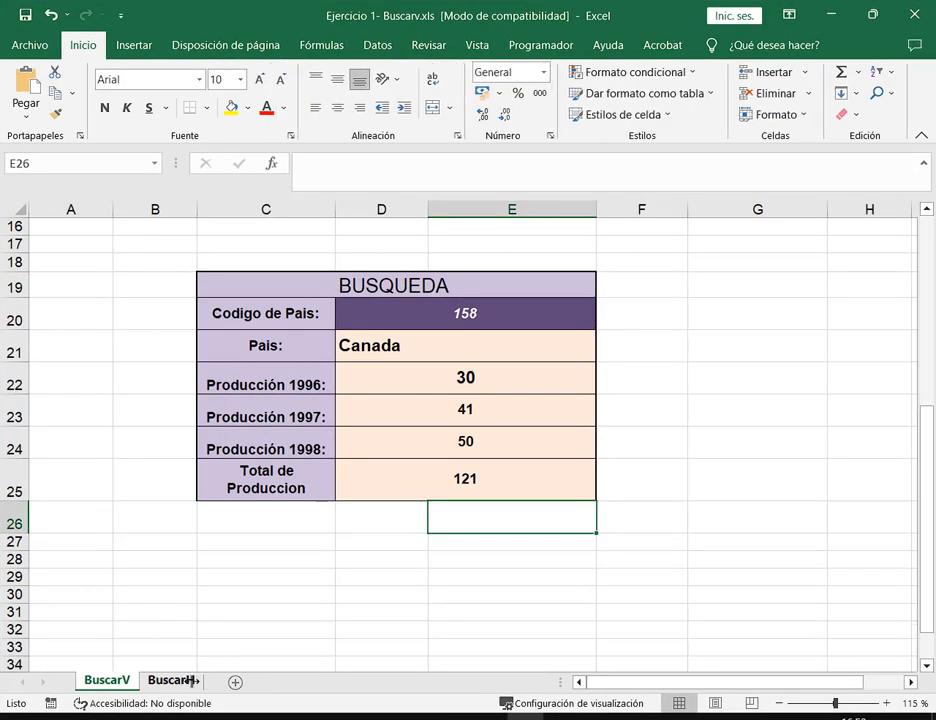
Step: Open the BuscarH sheet, enlarge the view, and mark its row headings from Código de País to Total de Producción
left_click(190, 680)
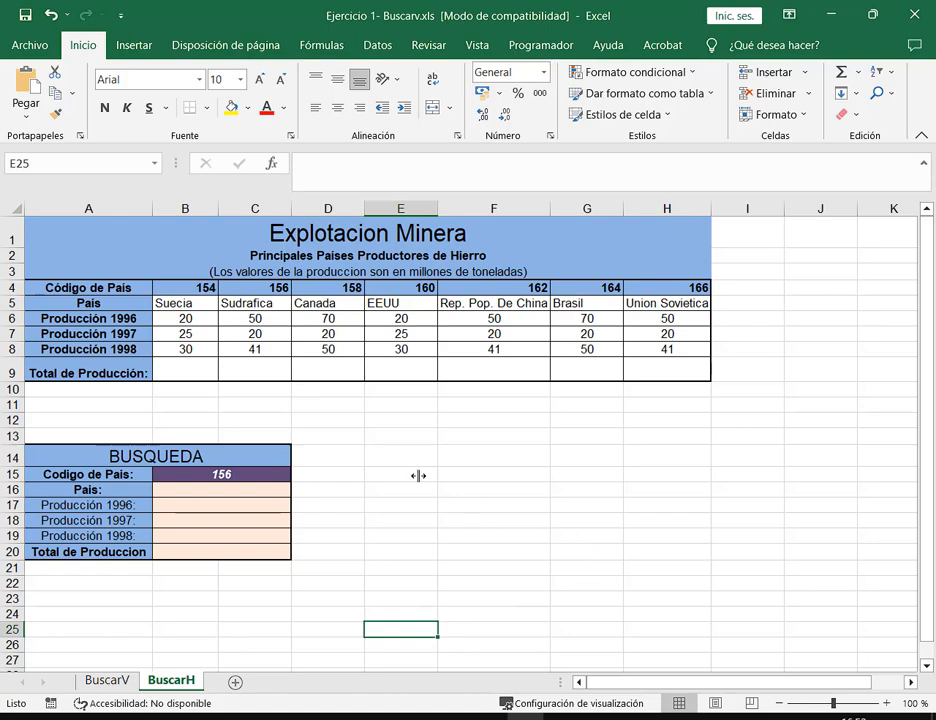
scroll(650, 514, "up", 2, "ctrl")
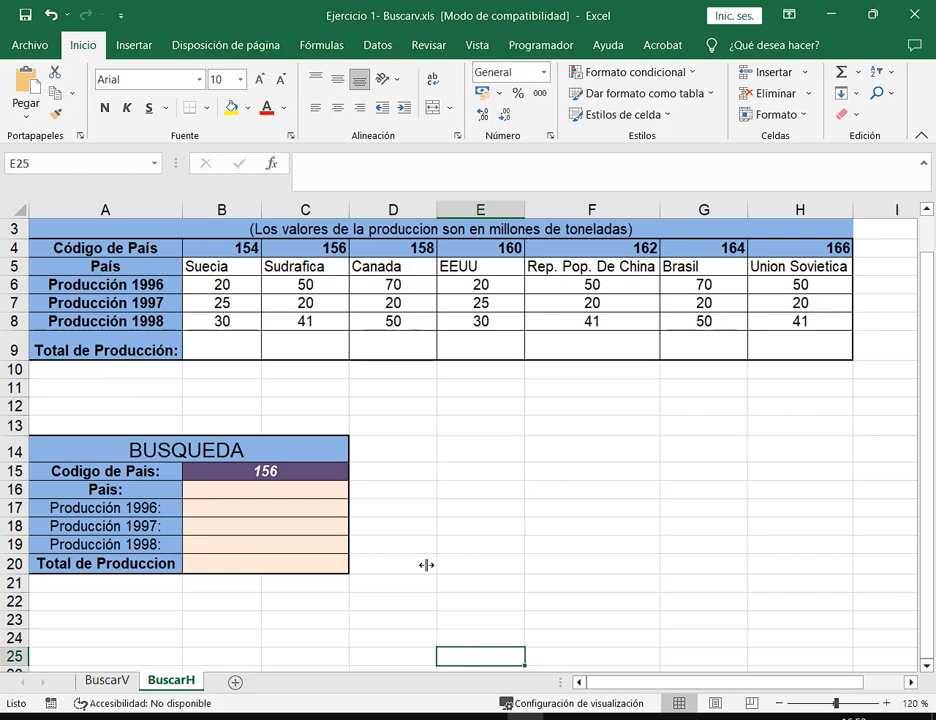
scroll(157, 265, "up", 1)
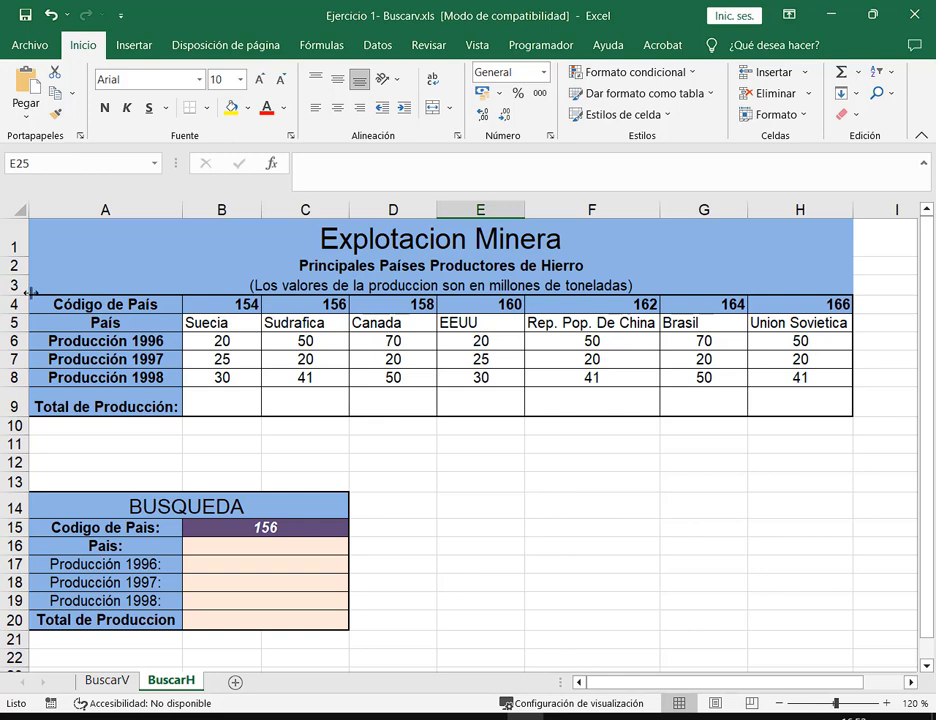
mouse_move(31, 293)
left_mouse_down()
mouse_move(184, 380)
mouse_move(174, 418)
mouse_move(185, 420)
left_mouse_up()
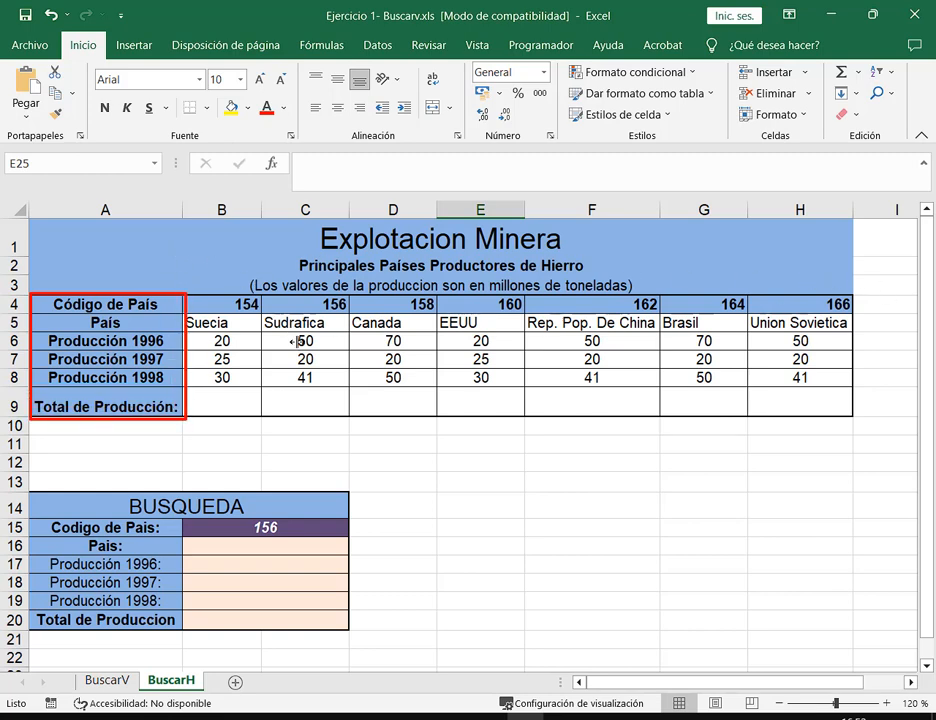
left_click_drag(200, 259, 166, 297)
left_click_drag(231, 316, 162, 323)
left_click_drag(213, 347, 171, 339)
mouse_move(220, 377)
left_mouse_down()
mouse_move(174, 360)
mouse_move(178, 407)
left_mouse_up()
key("Escape")
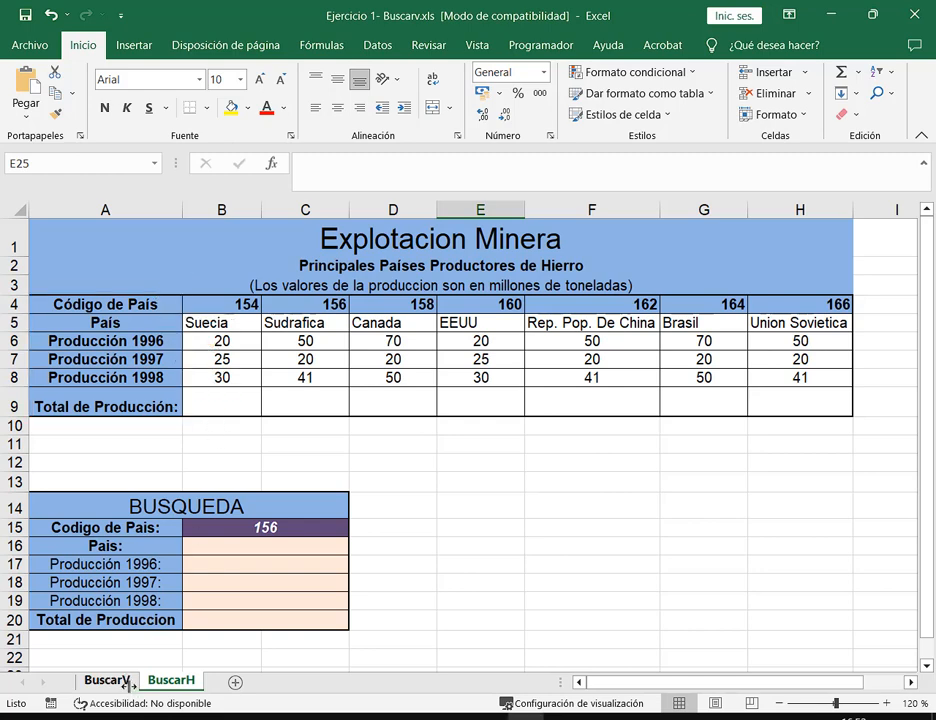
Step: Compare with the BuscarV sheet by marking the column headings of its source table
left_click(104, 680)
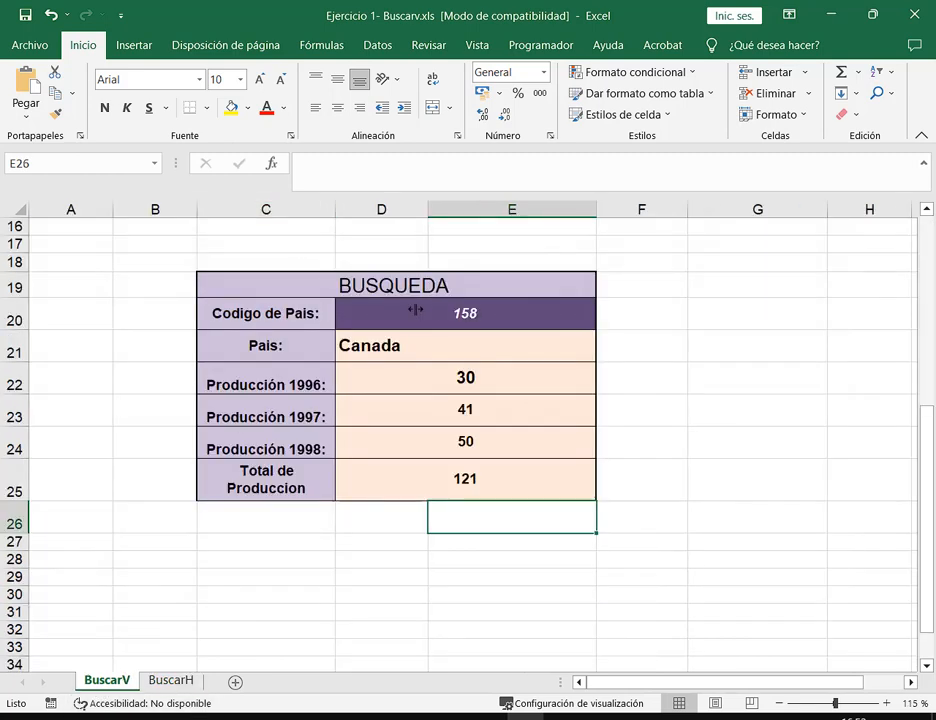
scroll(453, 349, "up", 5)
mouse_move(104, 304)
left_mouse_down()
mouse_move(836, 389)
mouse_move(839, 346)
left_mouse_up()
key("Escape")
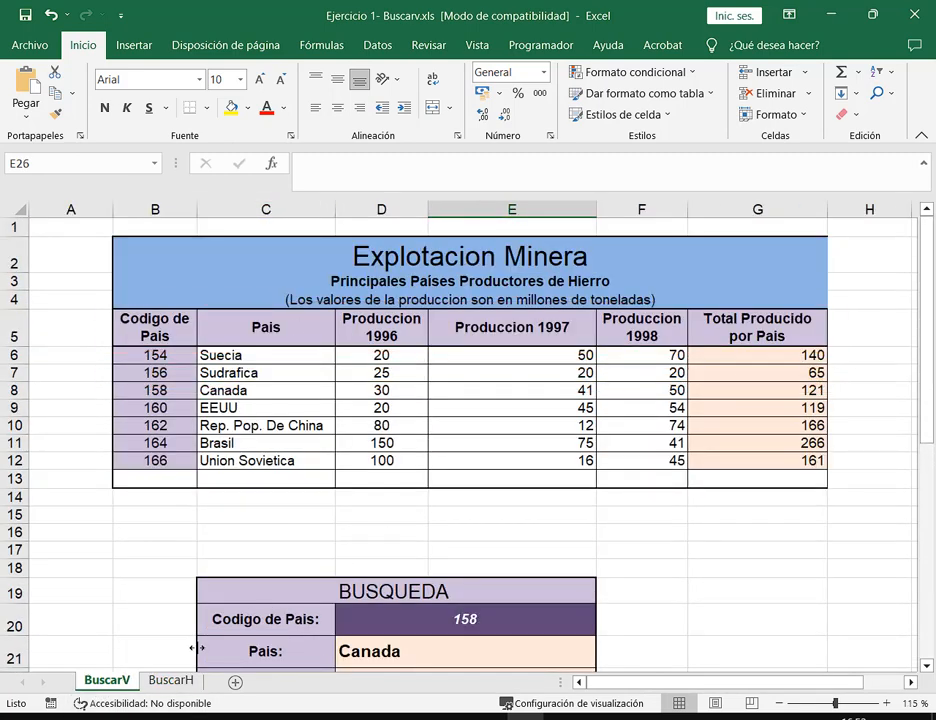
Step: Return to the BuscarH sheet and mark the heading column and the block of country data beside it
left_click(180, 680)
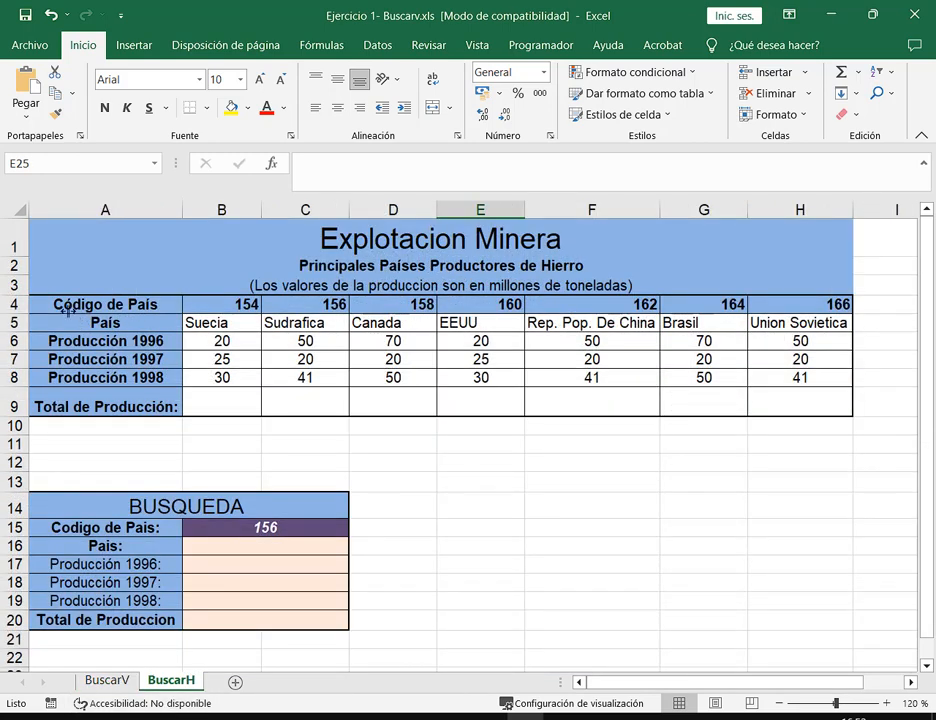
left_click_drag(26, 292, 180, 416)
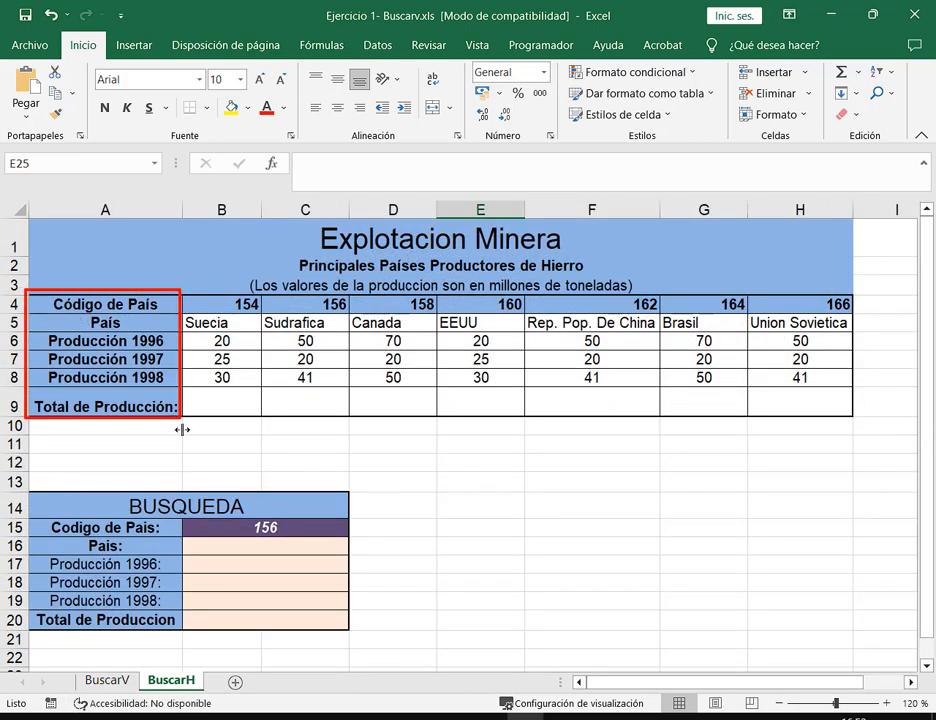
key("Escape")
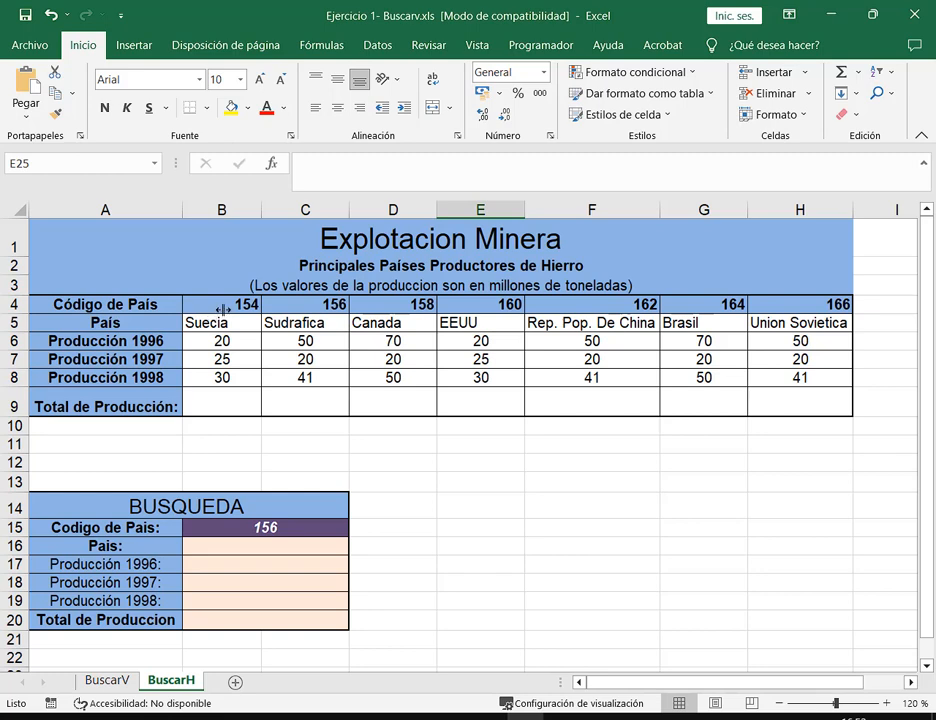
mouse_move(184, 294)
left_mouse_down()
mouse_move(831, 376)
mouse_move(855, 414)
left_mouse_up()
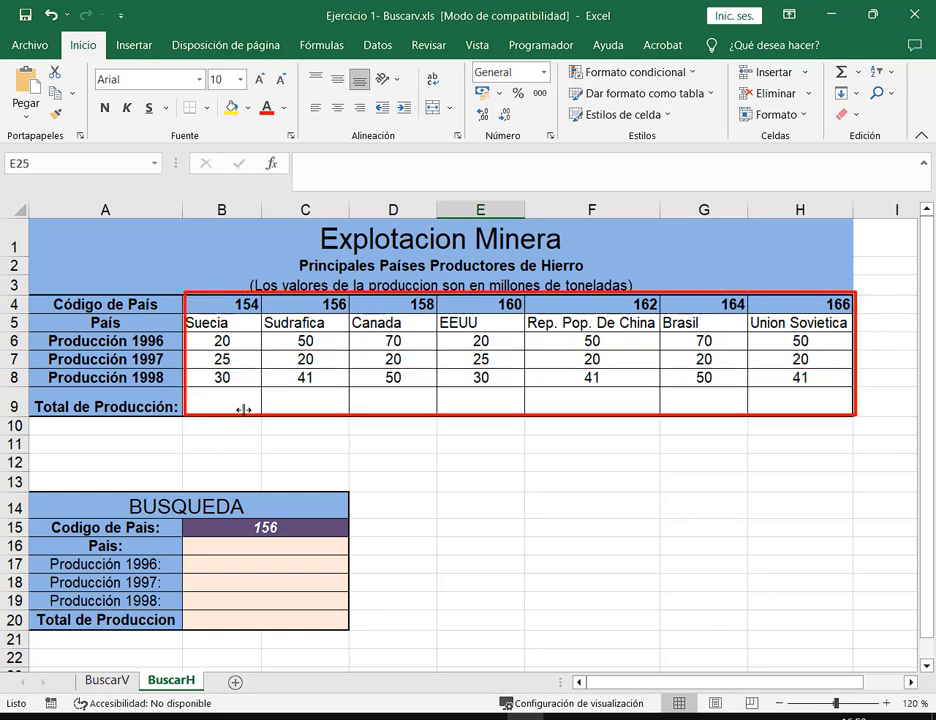
key("Escape")
double_click(236, 407)
left_click(328, 458)
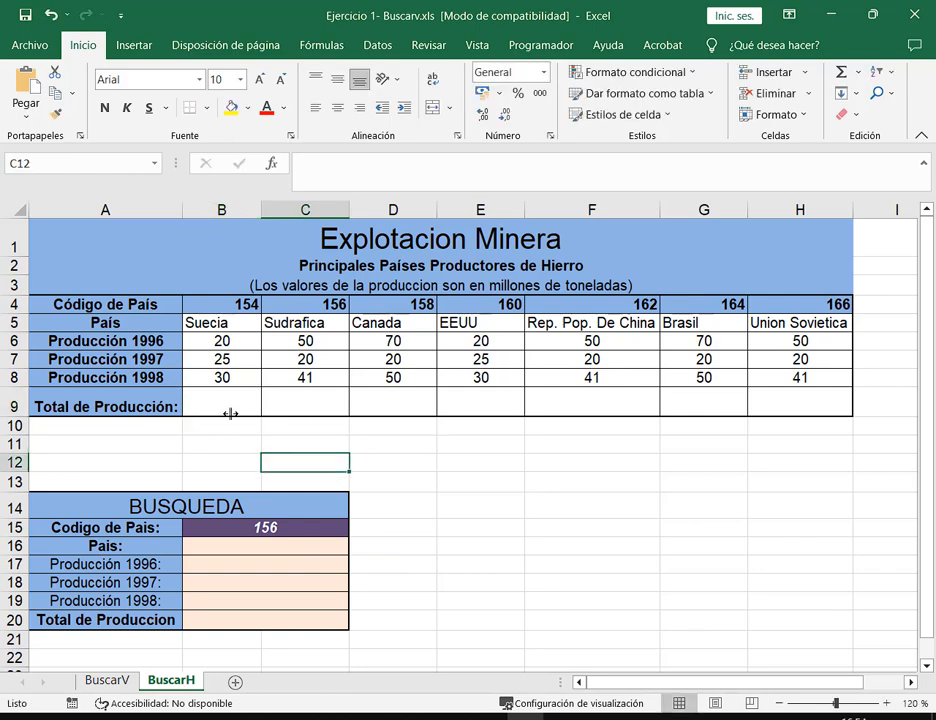
Step: Total Suecia's production in B9 with =SUMA(B6:B8) and copy the formula across the Total de Producción row to H9
left_click(230, 413)
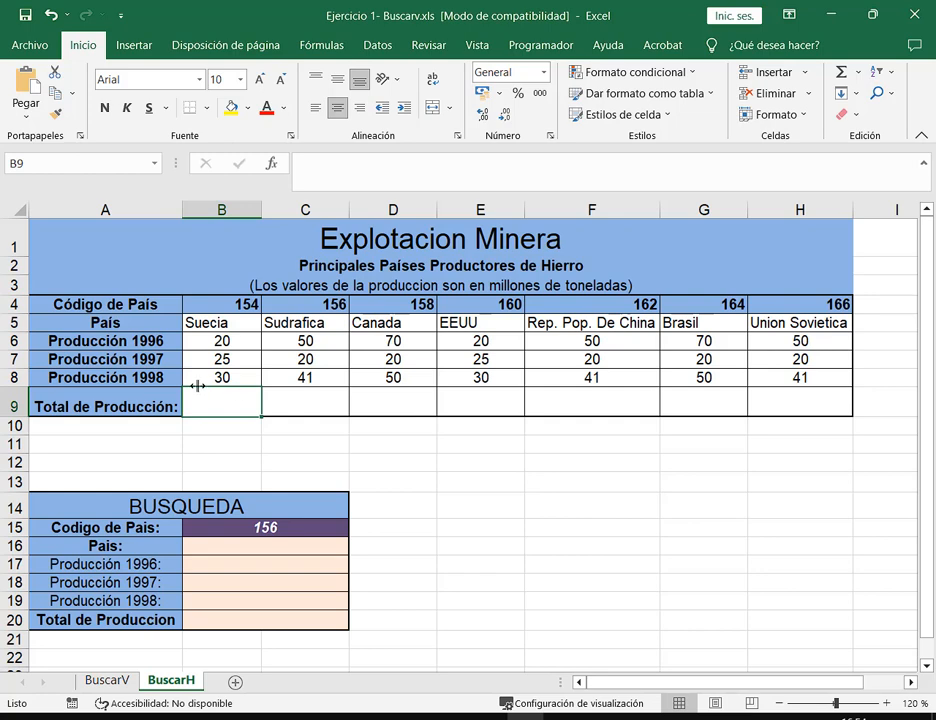
left_click_drag(42, 383, 846, 417)
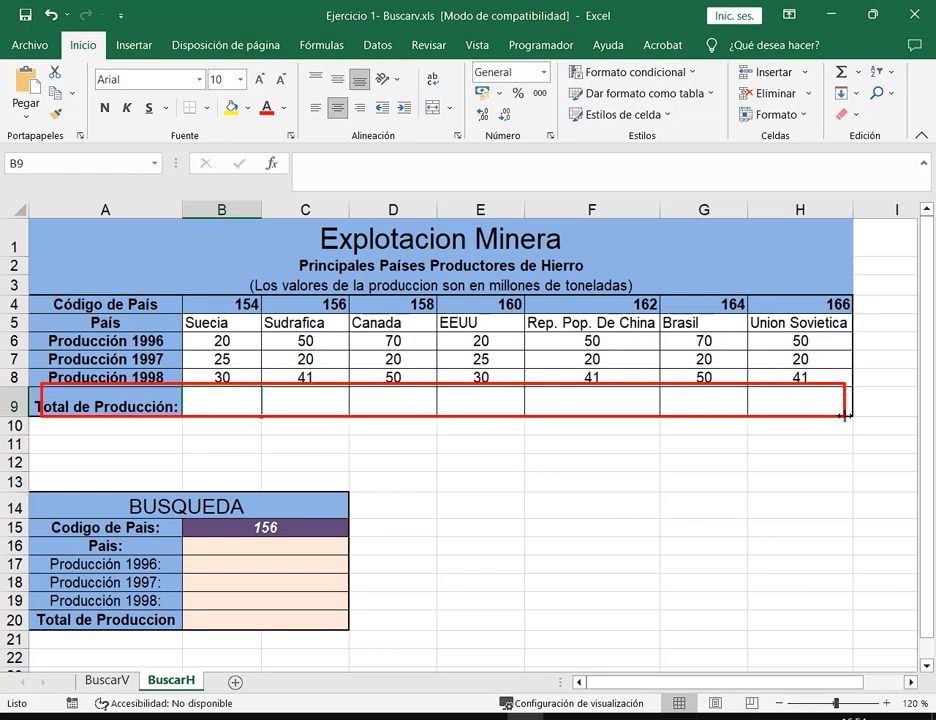
left_click(842, 72)
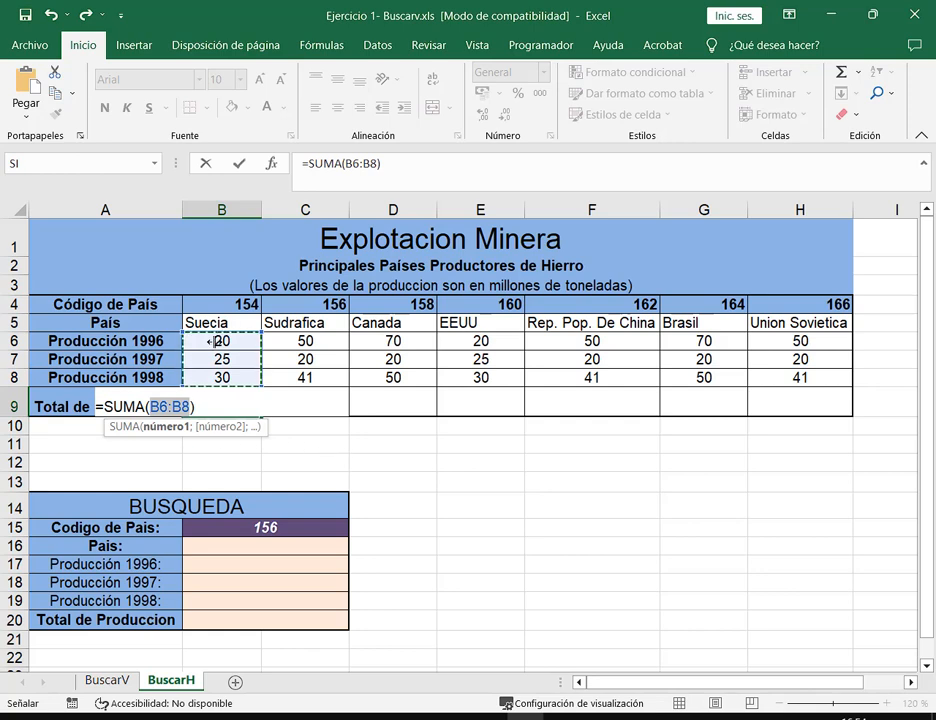
key("Return")
left_click(232, 410)
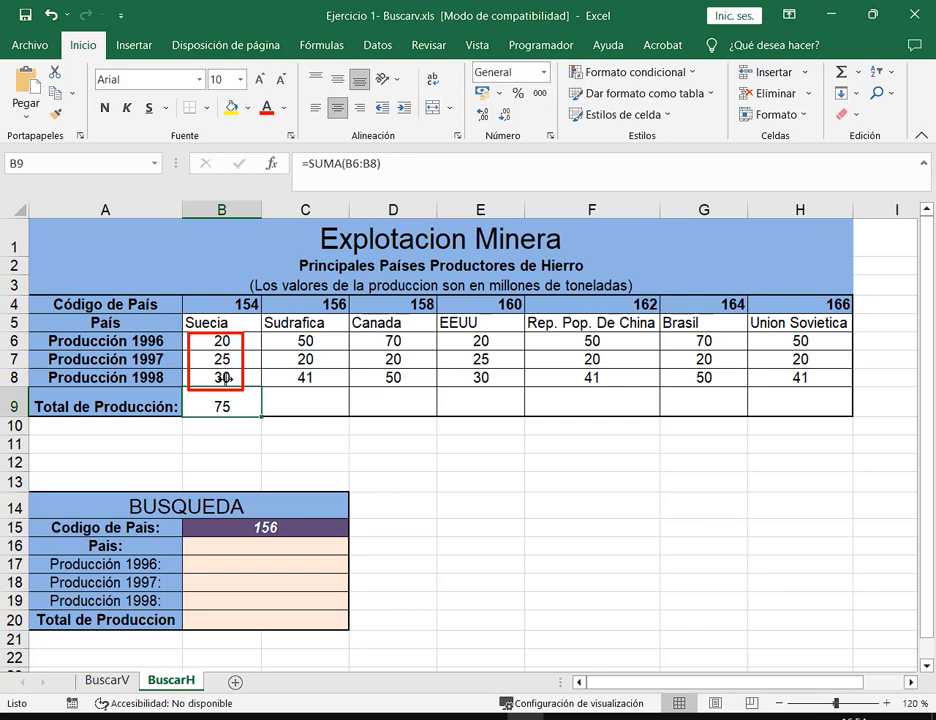
left_click_drag(262, 417, 800, 406)
left_click(245, 406)
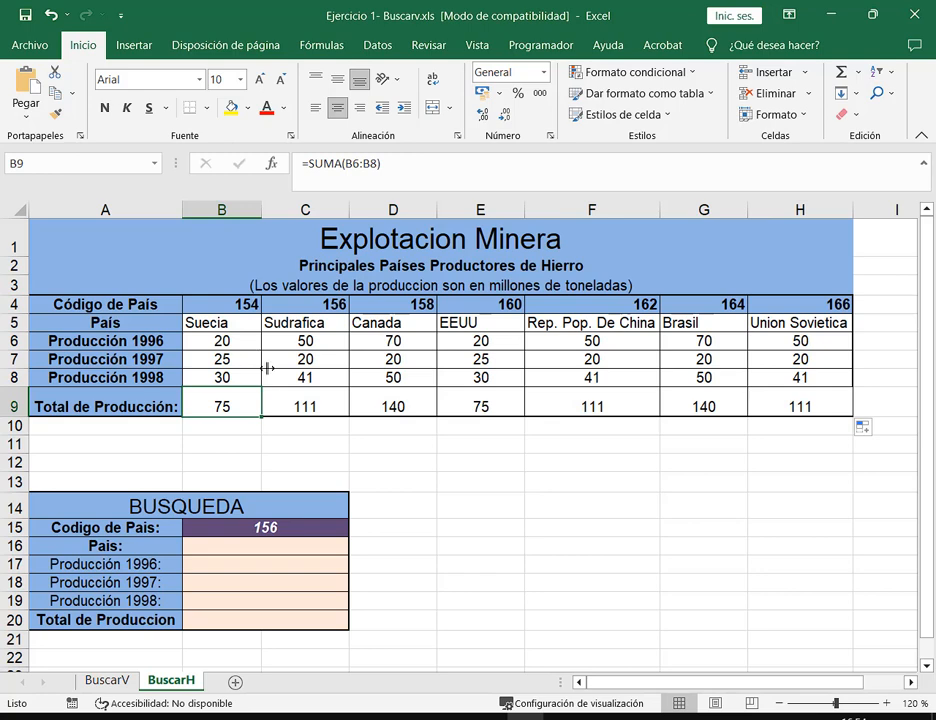
Step: Make row 16 taller and set the font size of the Pais result cell to 12
left_click(245, 549)
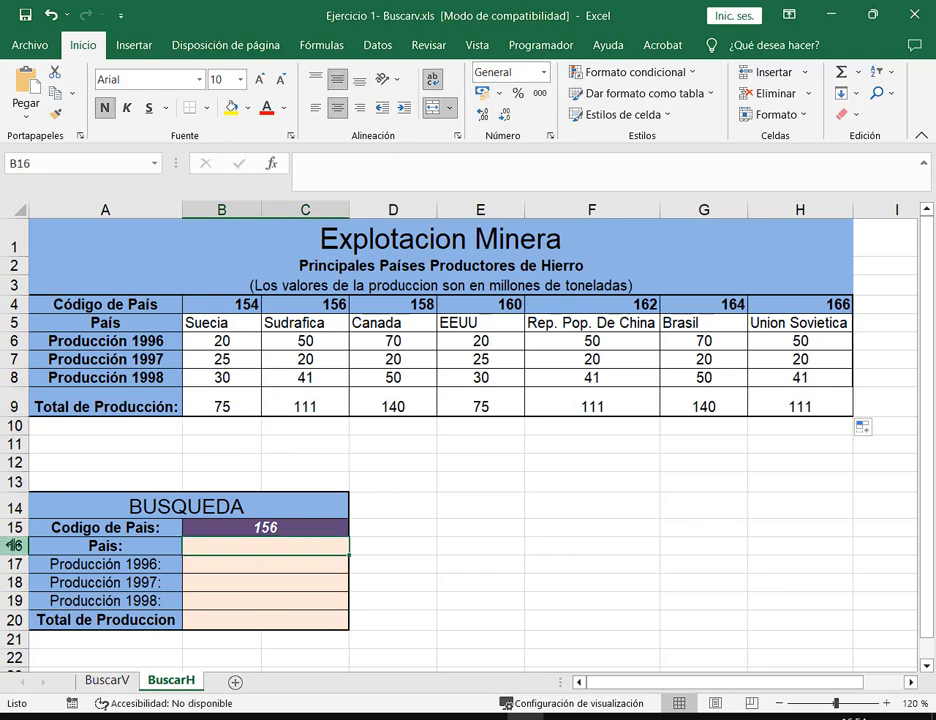
left_click_drag(15, 555, 15, 572)
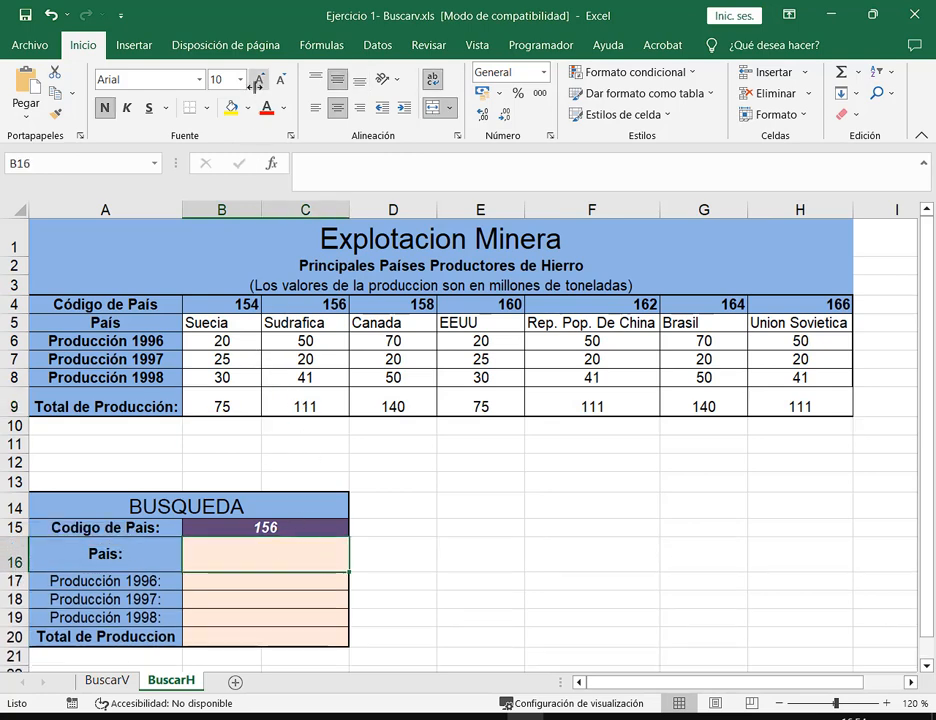
key("ctrl+shift+greater")
key("ctrl+shift+greater")
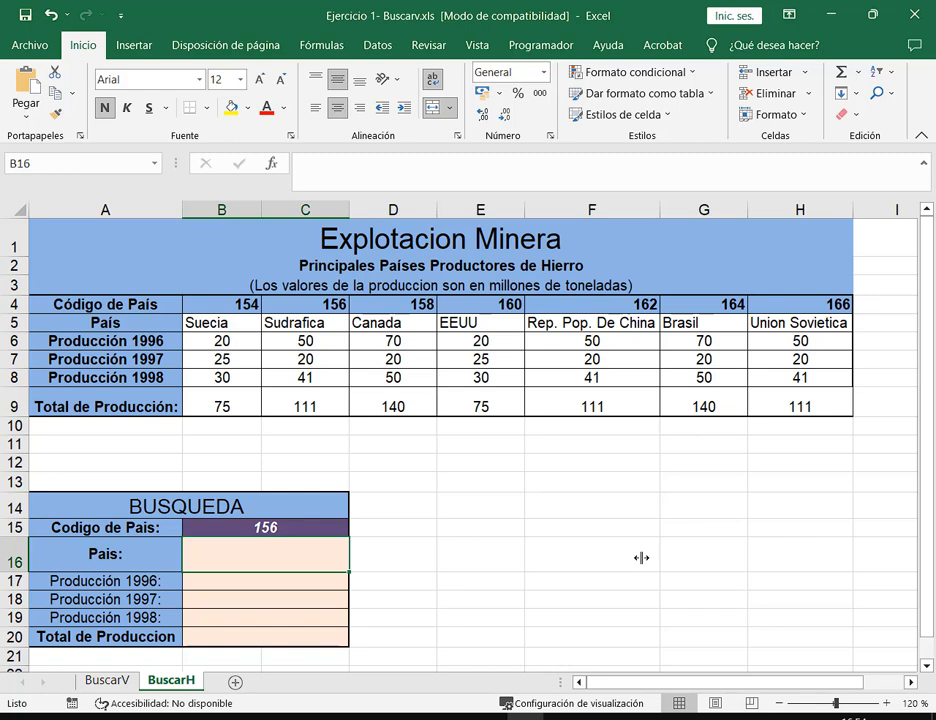
Step: Start a BUSCARH formula in the Pais result cell, using country code cell B15 as the lookup value
type("=BU")
key("Down")
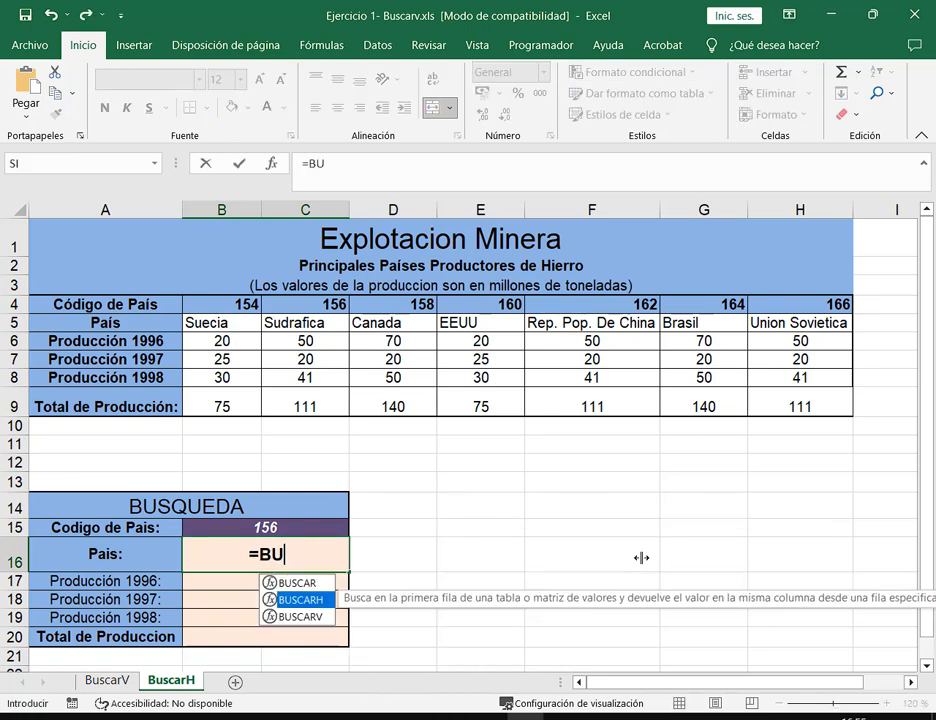
key("Tab")
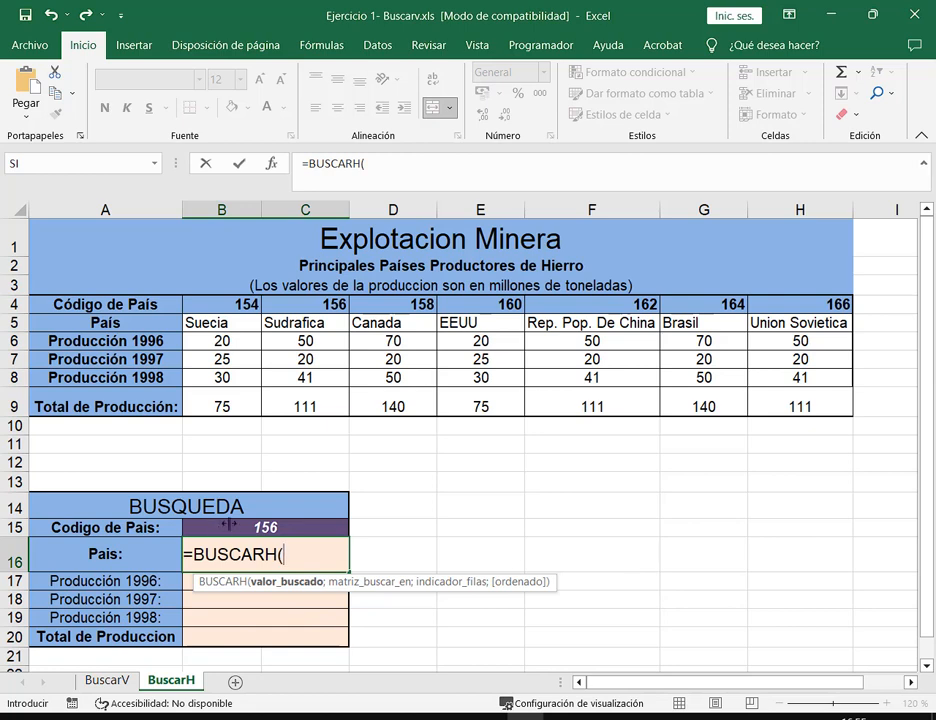
left_click_drag(244, 514, 288, 538)
left_click(284, 528)
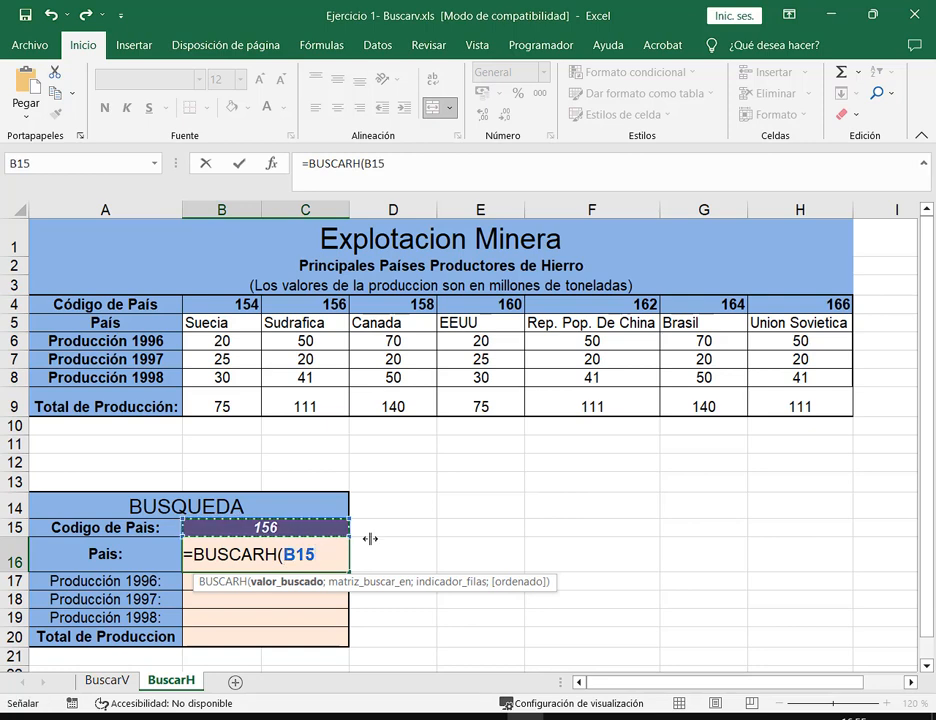
type(";")
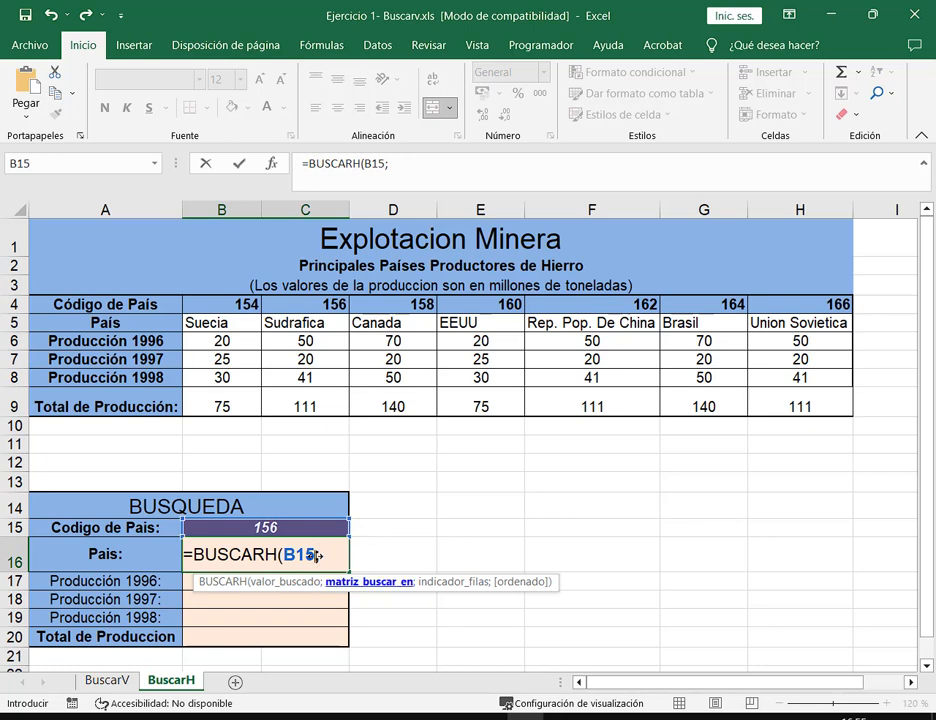
Step: Set the BUSCARH lookup table to A4:H9, covering the row headings and all country data
left_click_drag(28, 294, 860, 418)
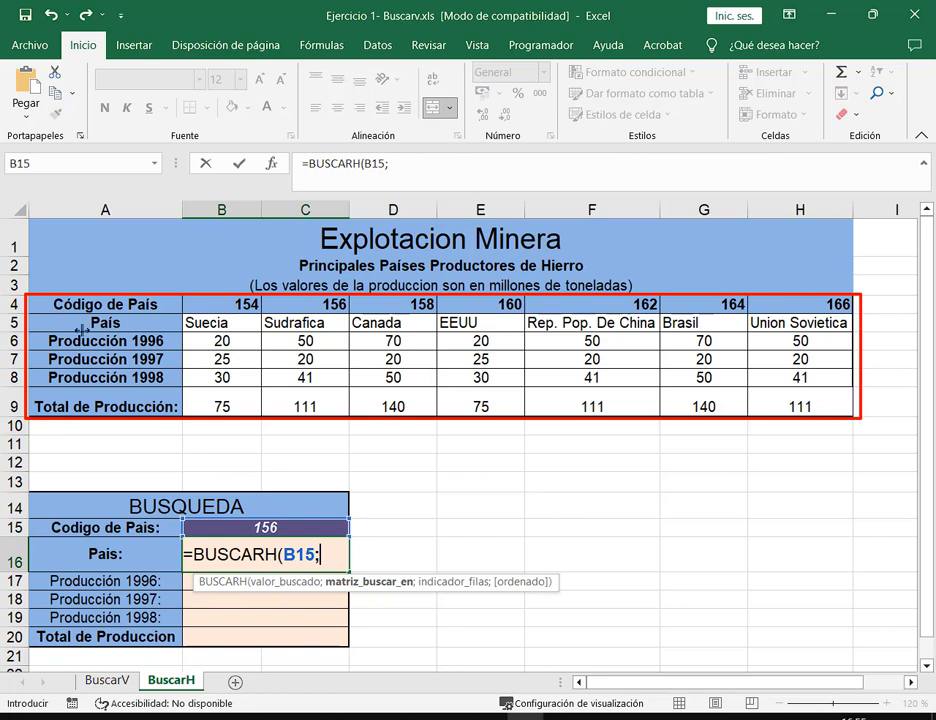
left_click_drag(125, 256, 113, 296)
left_click_drag(413, 256, 398, 292)
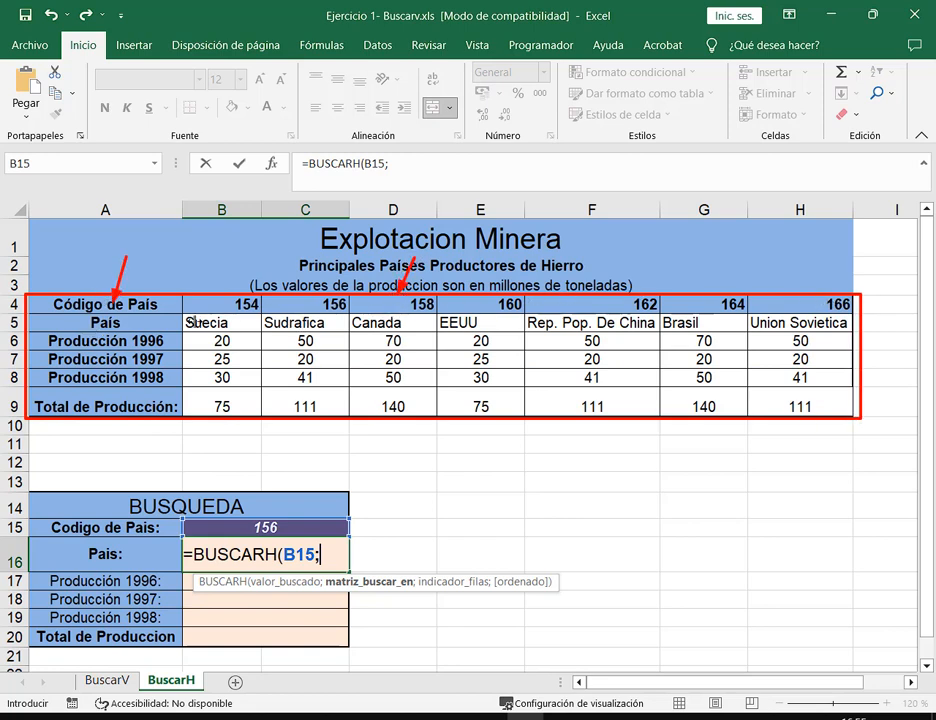
mouse_move(110, 304)
left_mouse_down()
mouse_move(449, 378)
mouse_move(777, 403)
left_mouse_up()
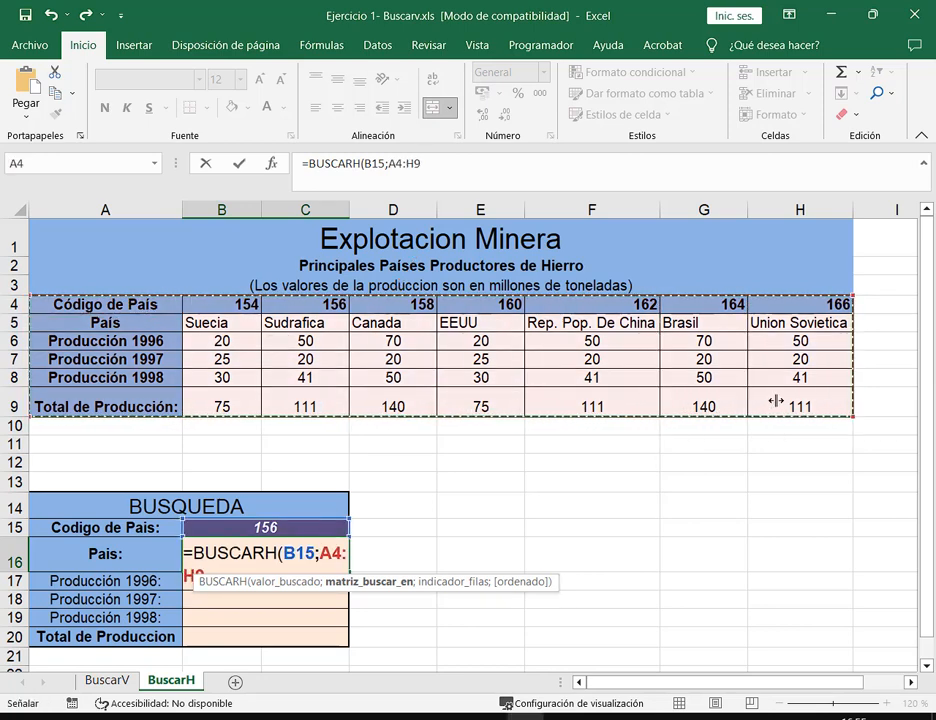
type(";")
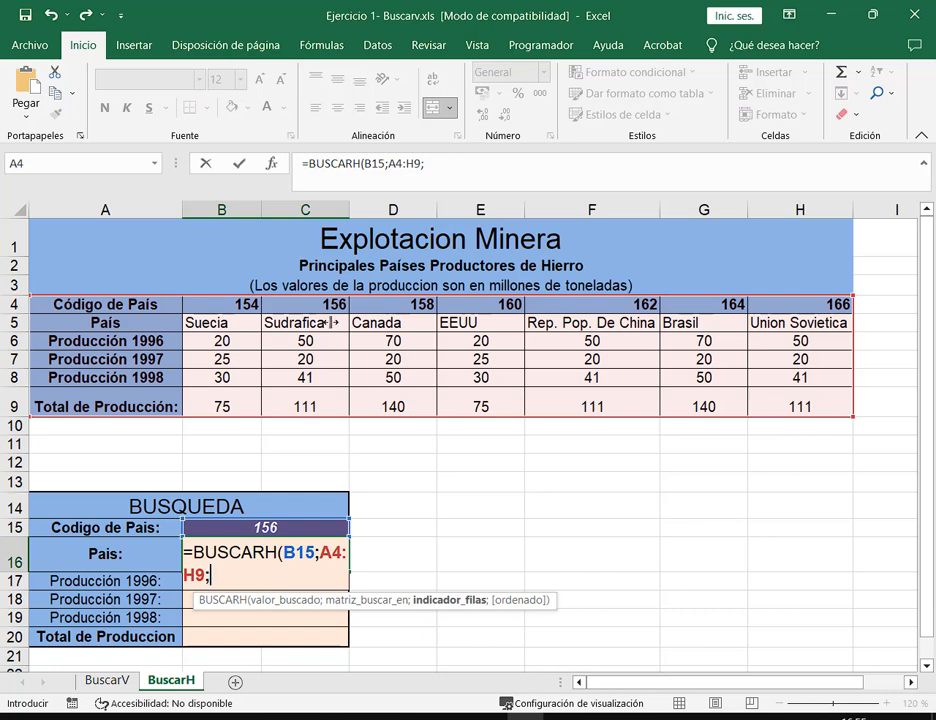
Step: Mark the table's rows one by one from Código de País to Total de Producción to determine the row index
left_click_drag(175, 237, 158, 270)
left_click_drag(237, 239, 219, 276)
left_click_drag(321, 258, 314, 269)
left_click_drag(409, 250, 395, 274)
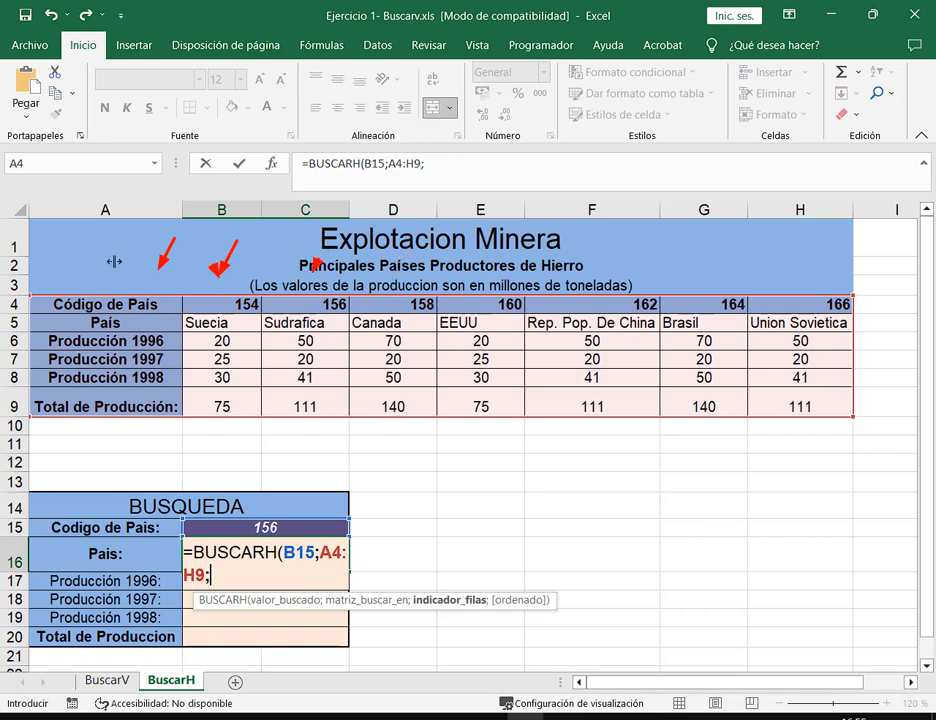
left_click_drag(230, 303, 178, 304)
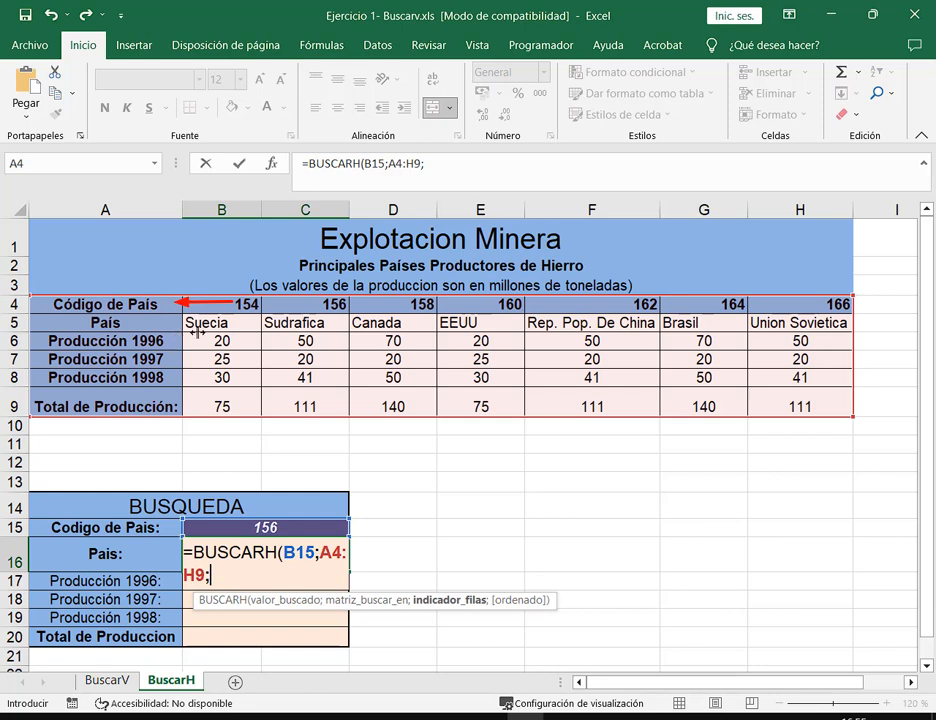
mouse_move(230, 322)
left_mouse_down()
mouse_move(178, 322)
mouse_move(178, 358)
left_mouse_up()
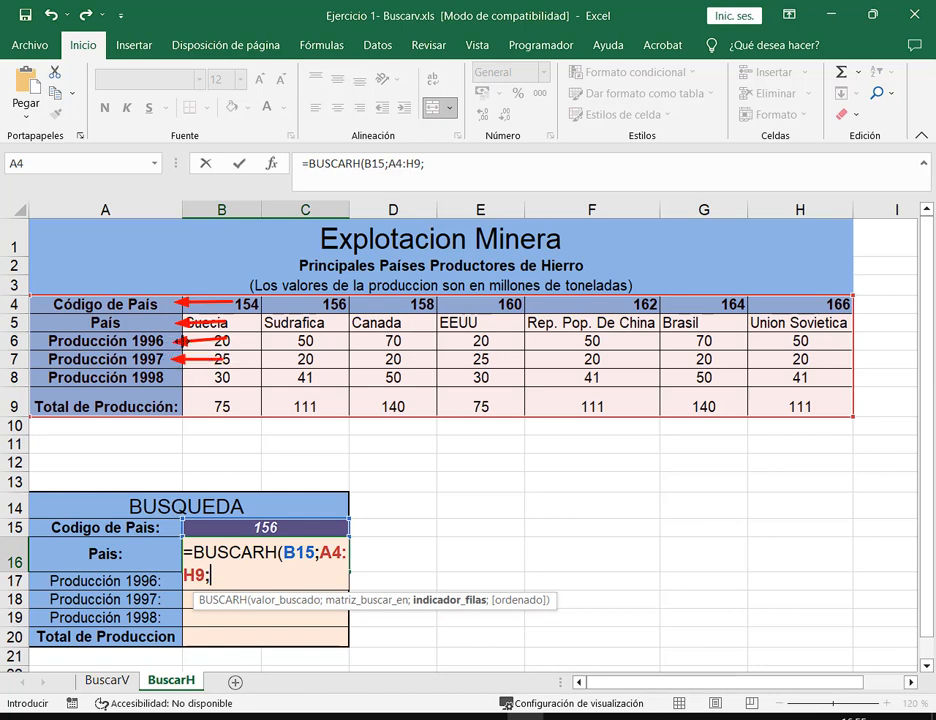
mouse_move(217, 378)
left_mouse_down()
mouse_move(180, 378)
mouse_move(186, 399)
mouse_move(174, 399)
left_mouse_up()
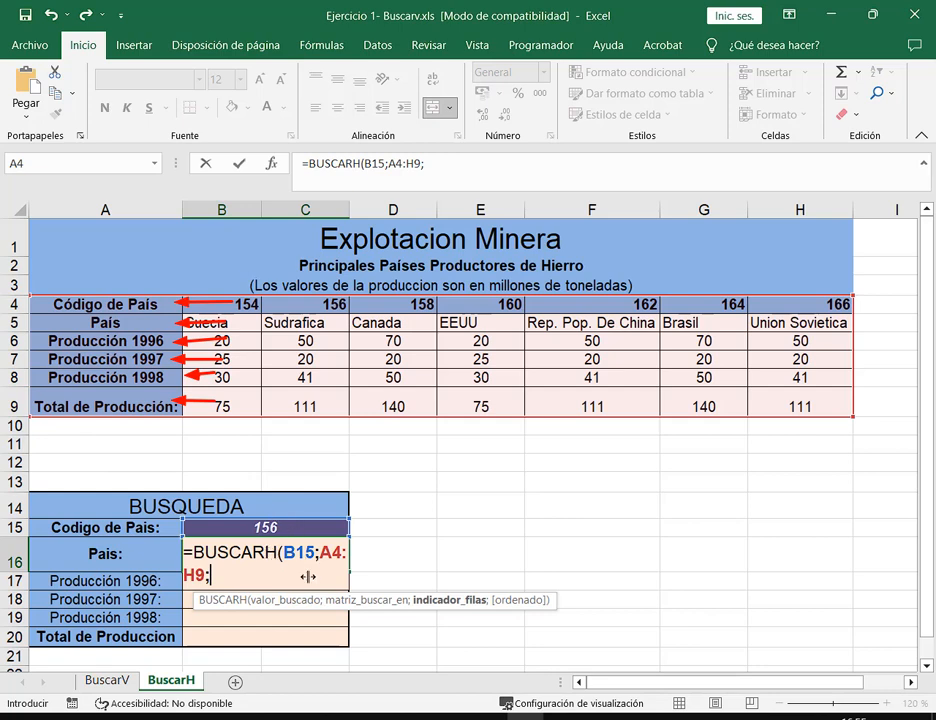
Step: Complete the Pais formula as =BUSCARH(B15;A4:H9;2;0), using row index 2 and exact match
left_click(280, 574)
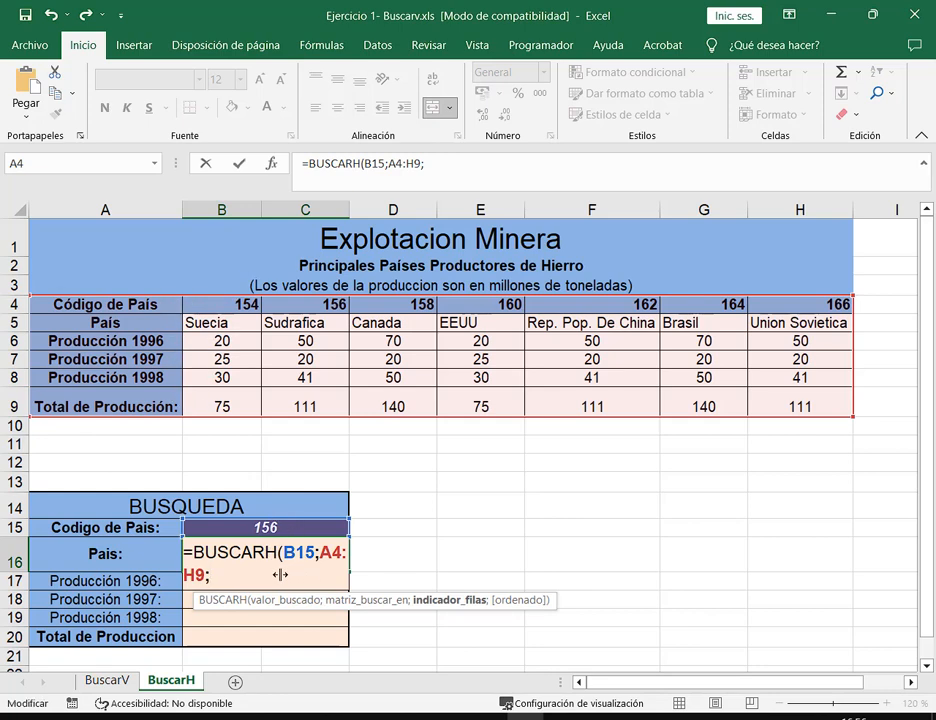
type("2;0)")
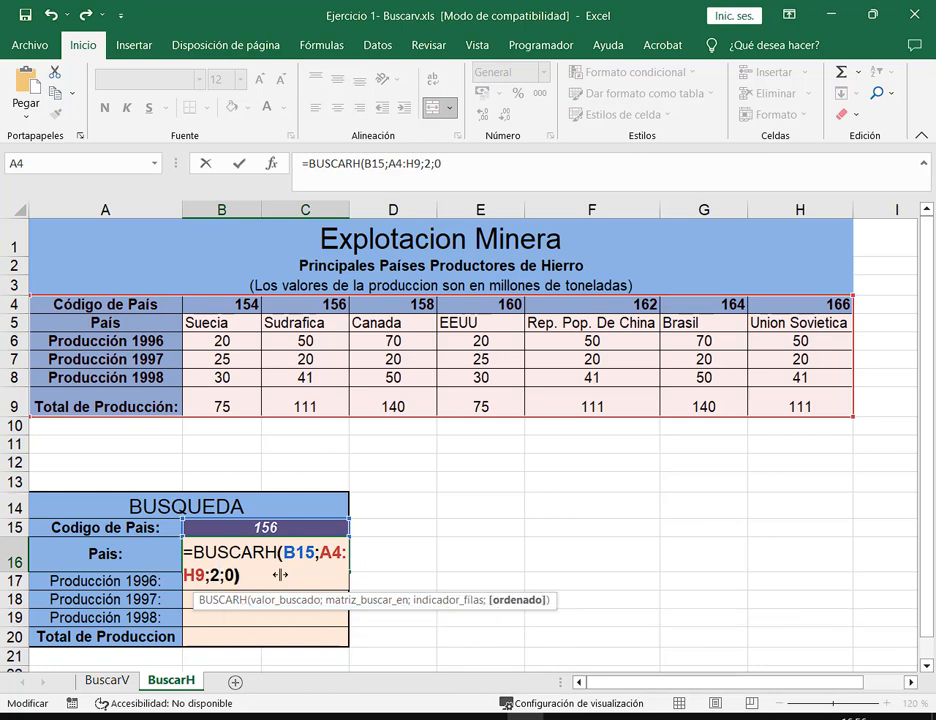
key("Return")
key("Up")
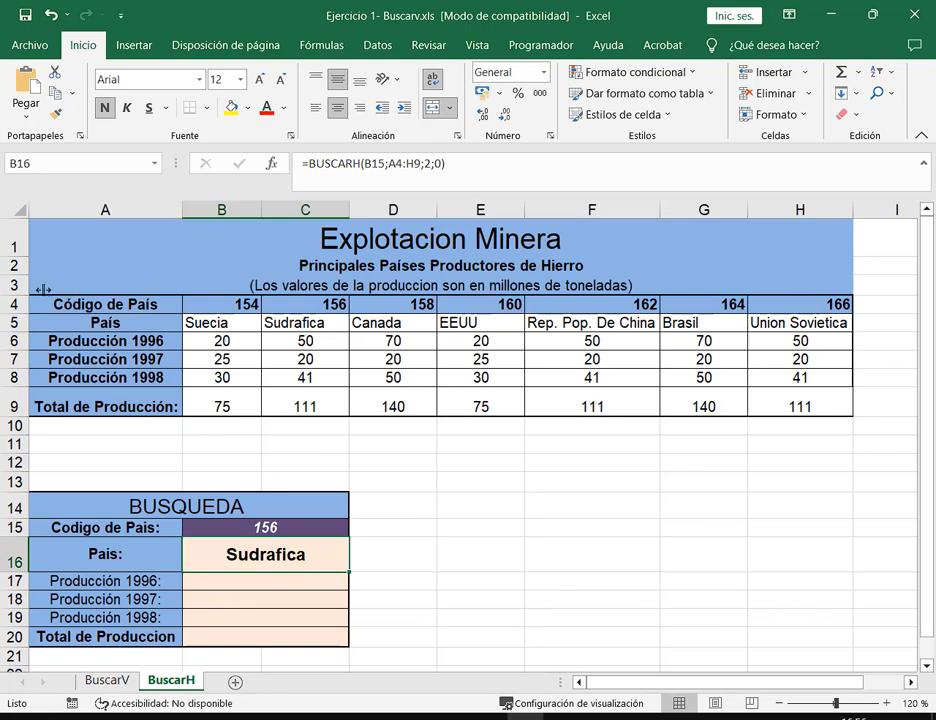
Step: Box the row headings in A4:A9, point an arrow at each one, and clear the markings
mouse_move(24, 291)
left_mouse_down()
mouse_move(188, 404)
mouse_move(183, 418)
left_mouse_up()
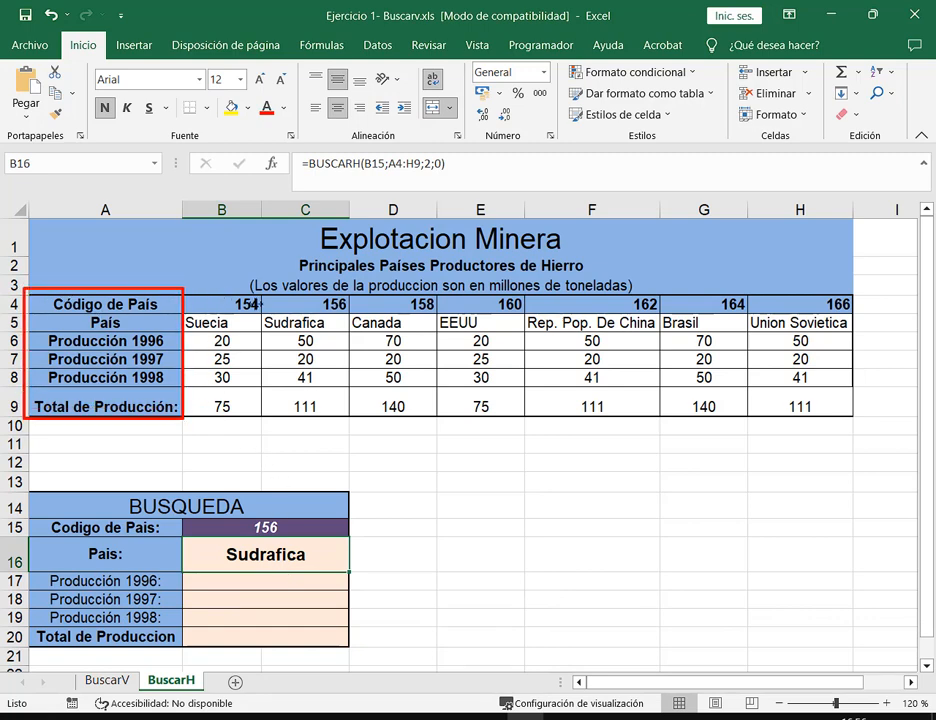
mouse_move(271, 306)
left_mouse_down()
mouse_move(177, 300)
mouse_move(172, 321)
left_mouse_up()
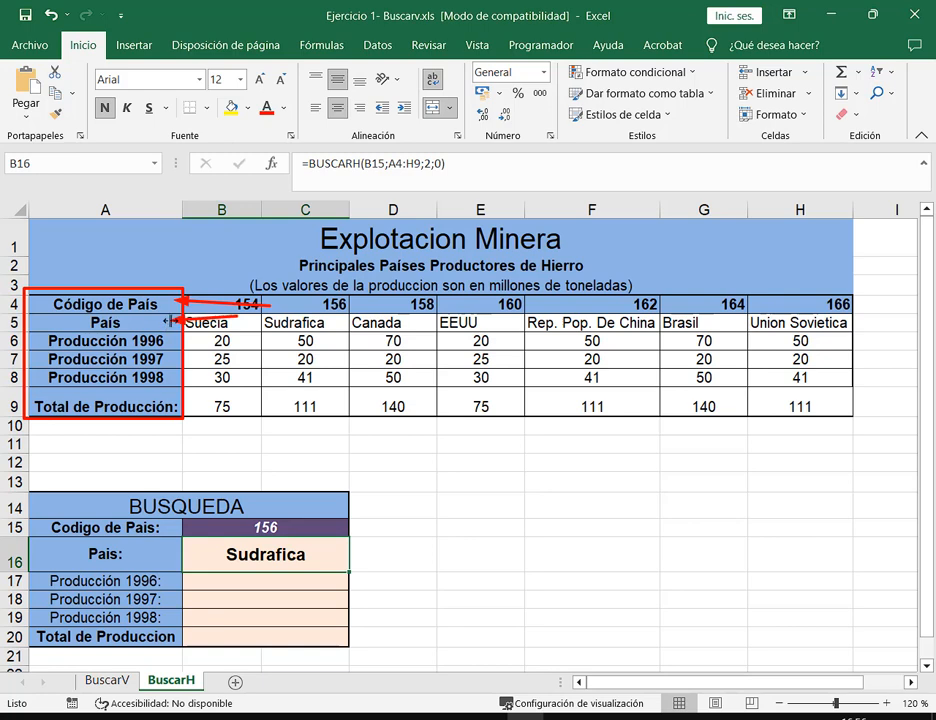
mouse_move(248, 339)
left_mouse_down()
mouse_move(188, 340)
mouse_move(172, 358)
left_mouse_up()
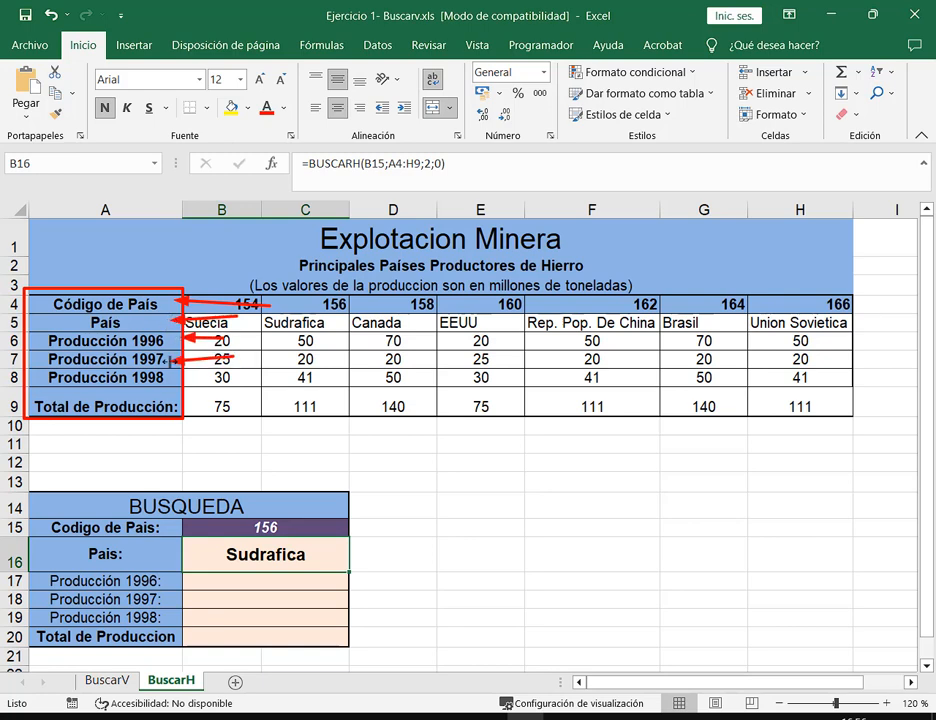
left_click_drag(246, 377, 178, 378)
left_click_drag(234, 401, 176, 404)
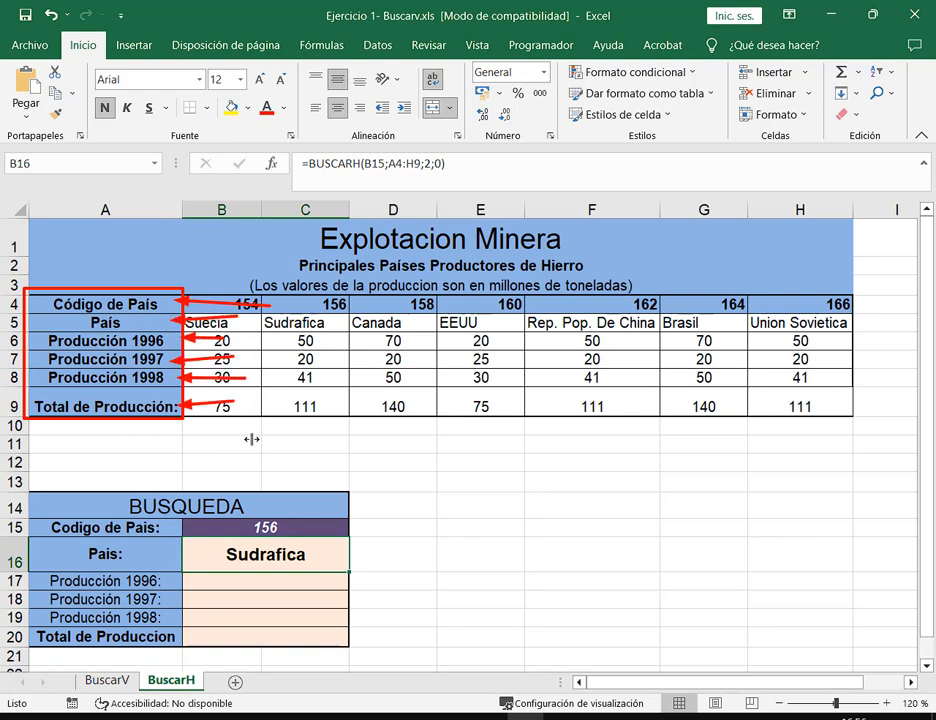
key("Escape")
Step: Left-align the Pais result in B16 and widen column C to give the BUSCARH formula more room
left_click(317, 580)
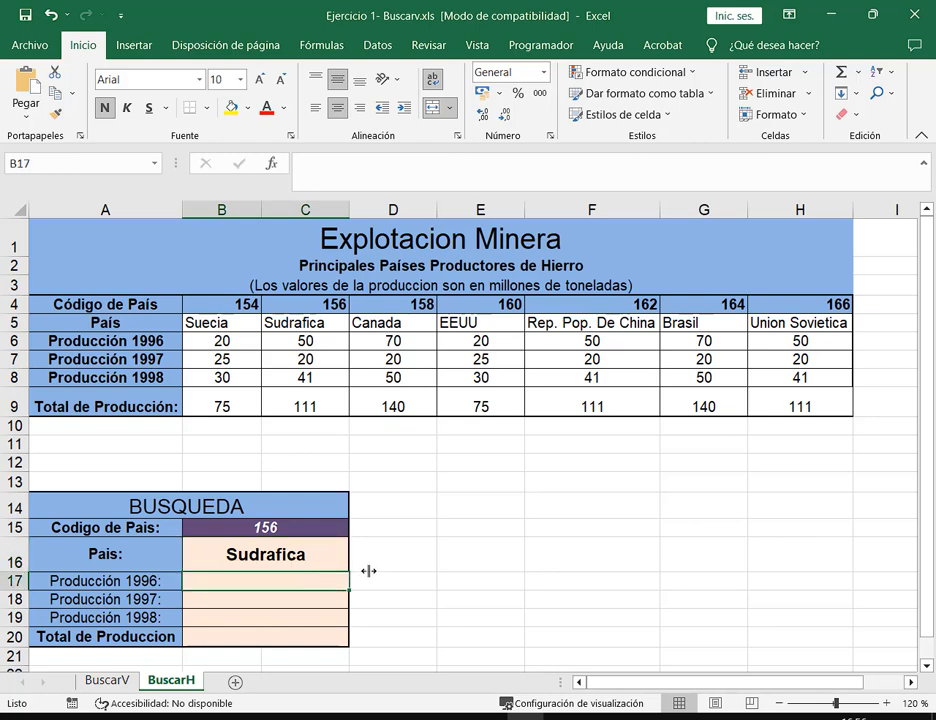
scroll(368, 570, "down", 1)
left_click(289, 475)
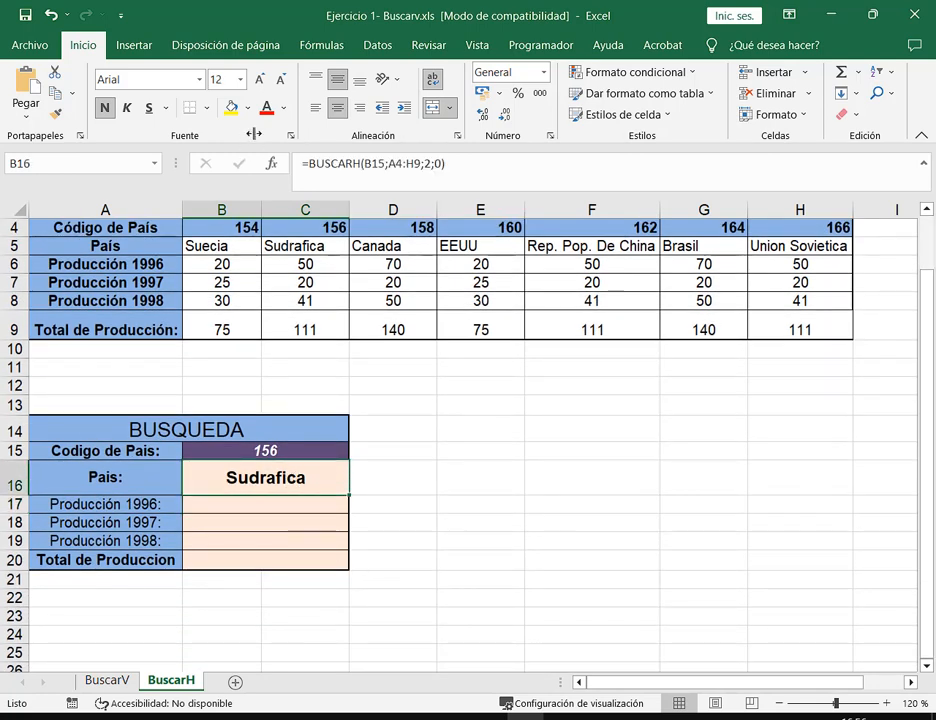
left_click(318, 108)
double_click(313, 484)
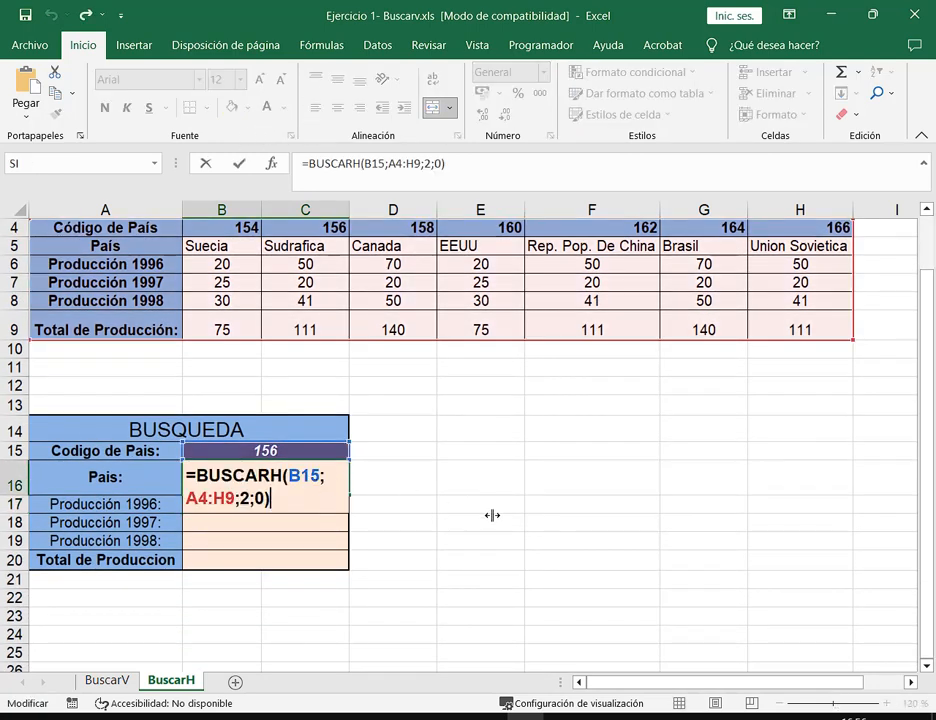
key("Escape")
left_click_drag(349, 209, 396, 209)
Step: Show the workbook beside the Meet call chat, inspect Suecia's total formula in B9, and return the workbook to full size
left_click(873, 14)
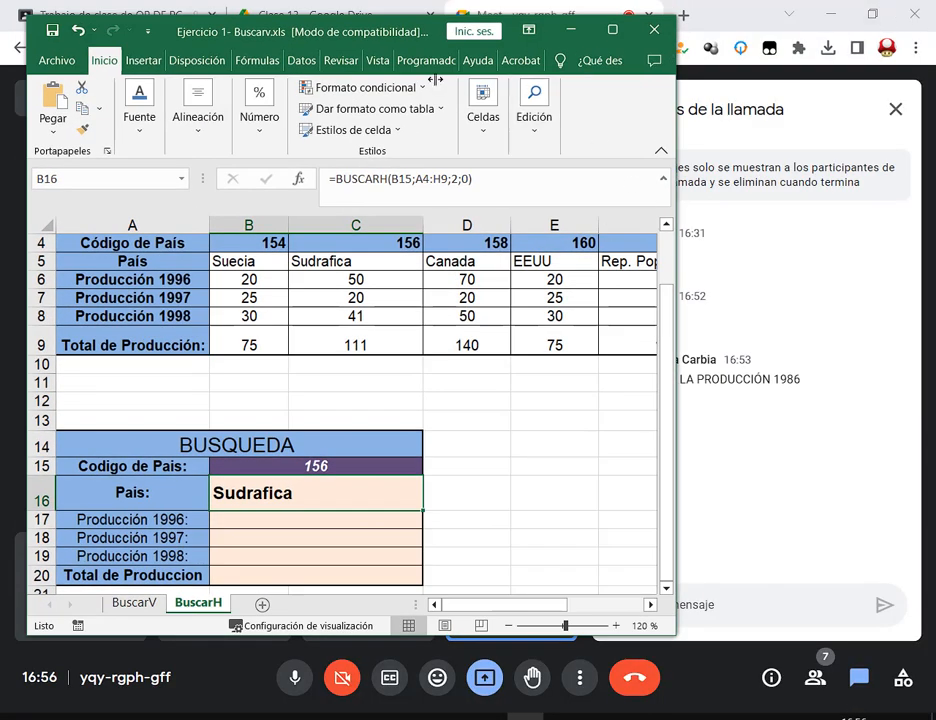
left_click_drag(378, 32, 313, 25)
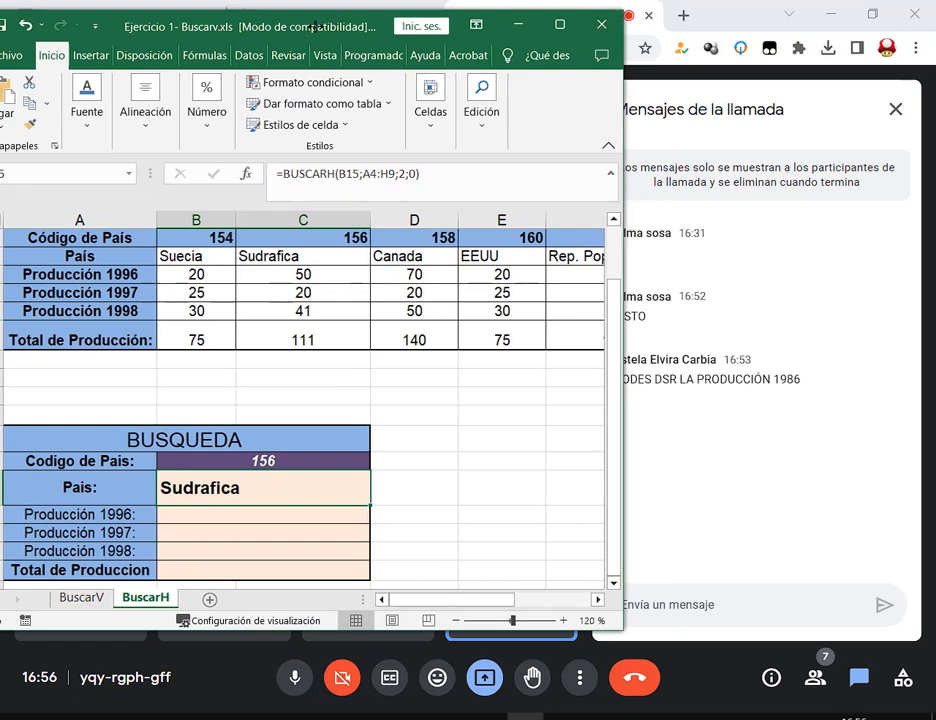
left_click(203, 338)
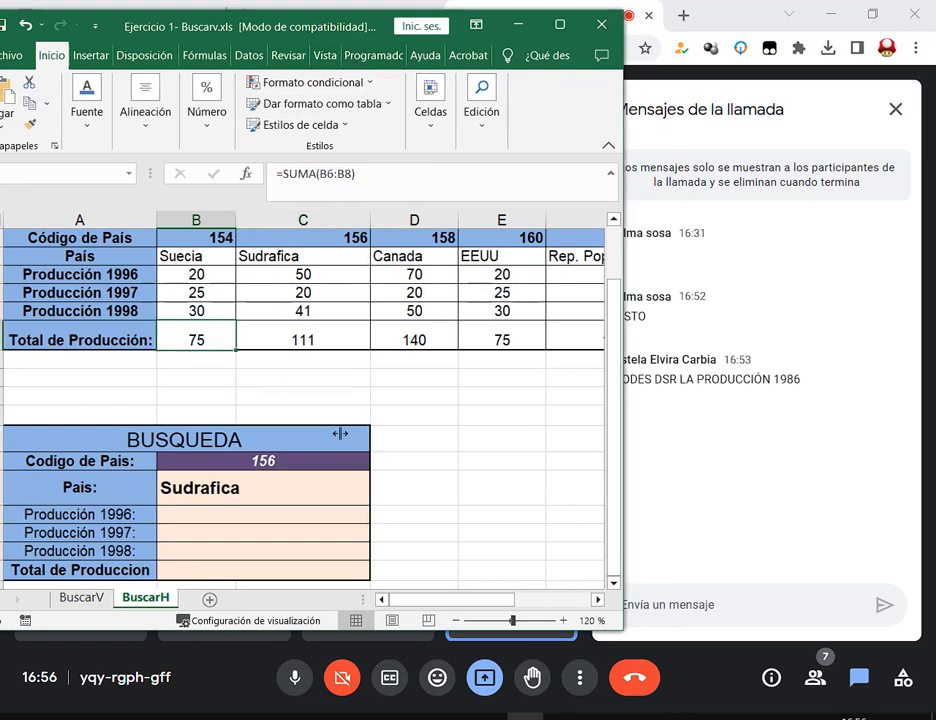
key("F2")
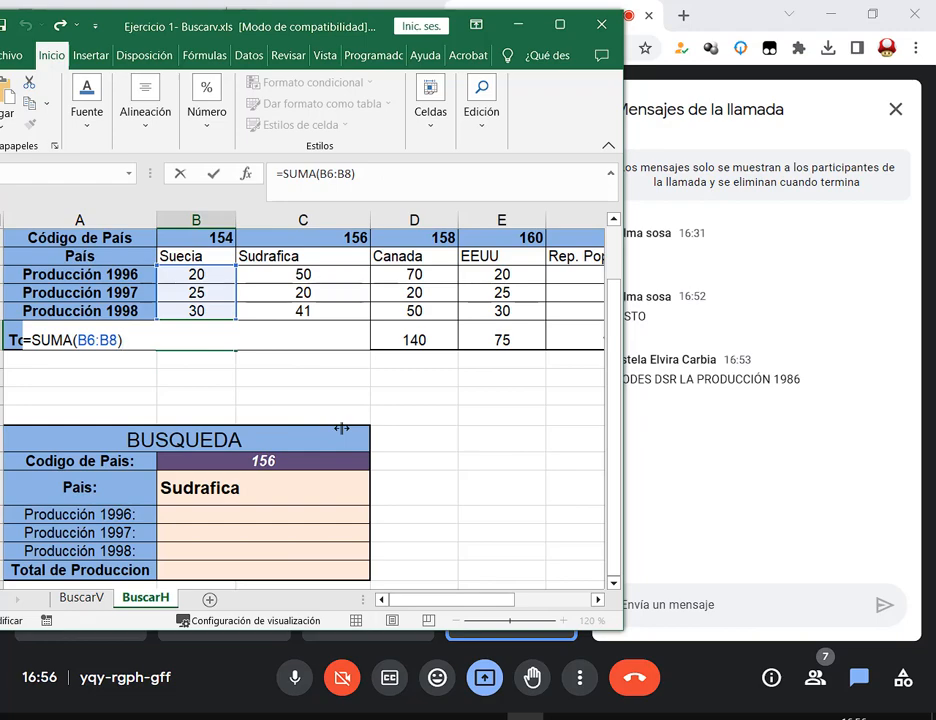
key("Escape")
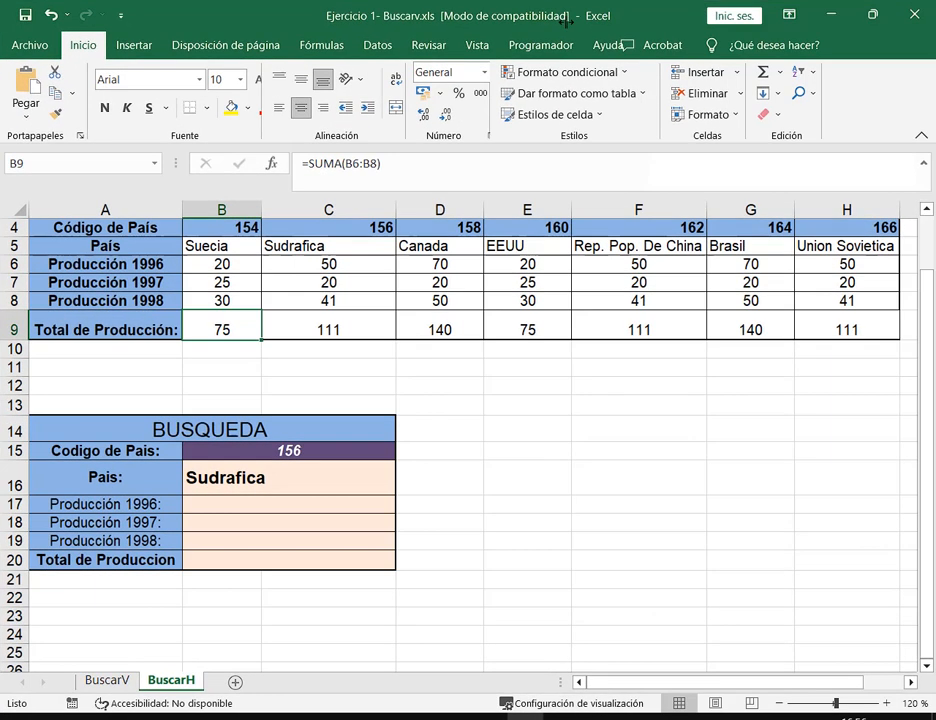
double_click(410, 18)
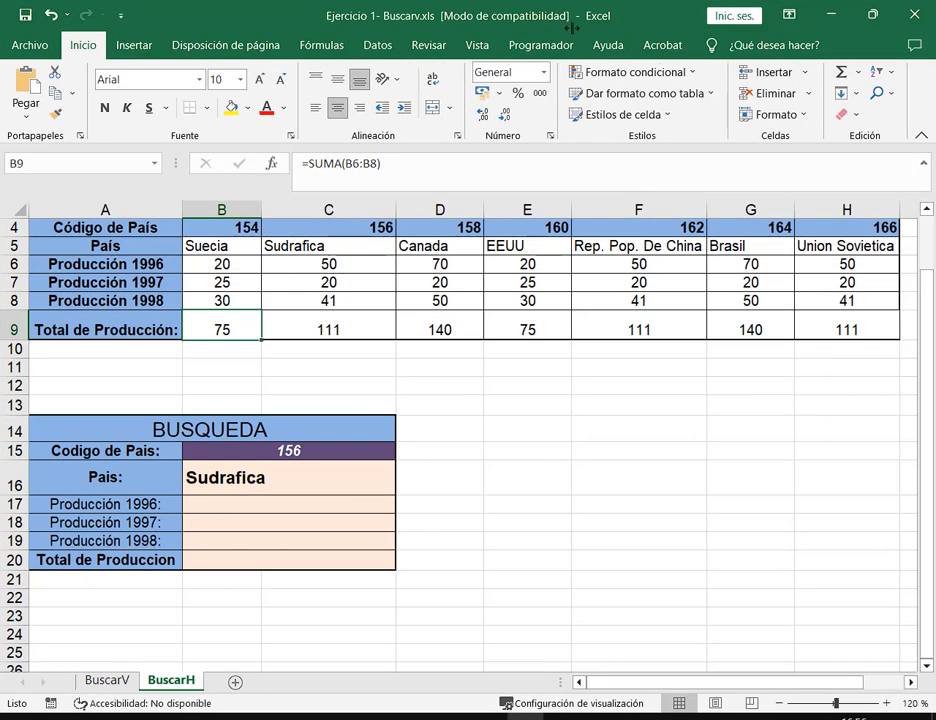
Step: Inspect Union Sovietica's total formula in H9 and check the Meet call messages beside the workbook
scroll(761, 468, "up", 1)
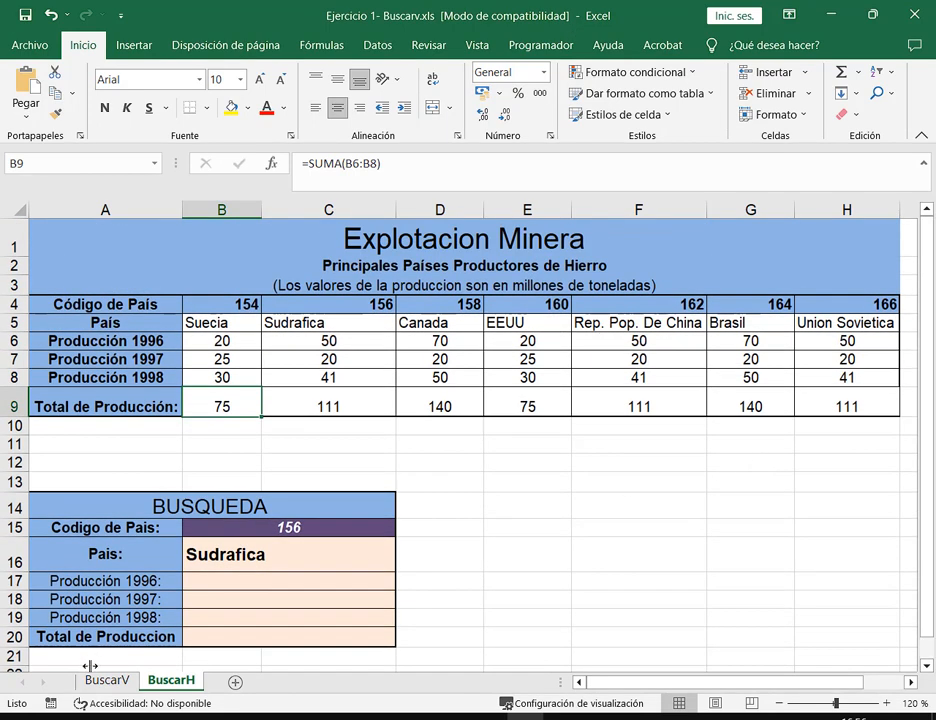
left_click(885, 406)
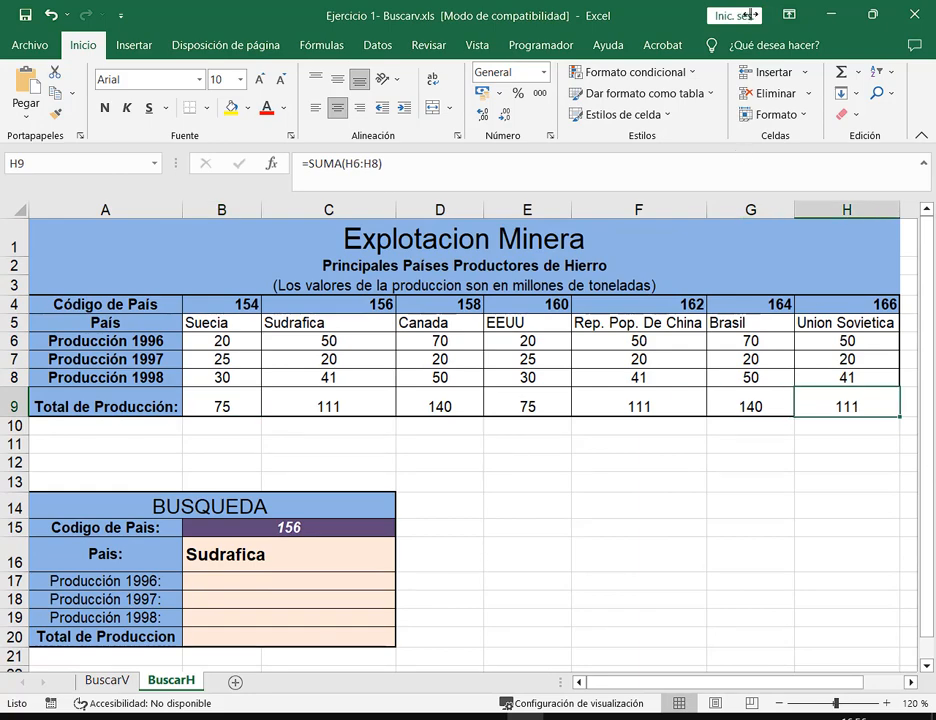
left_click_drag(680, 9, 327, 57)
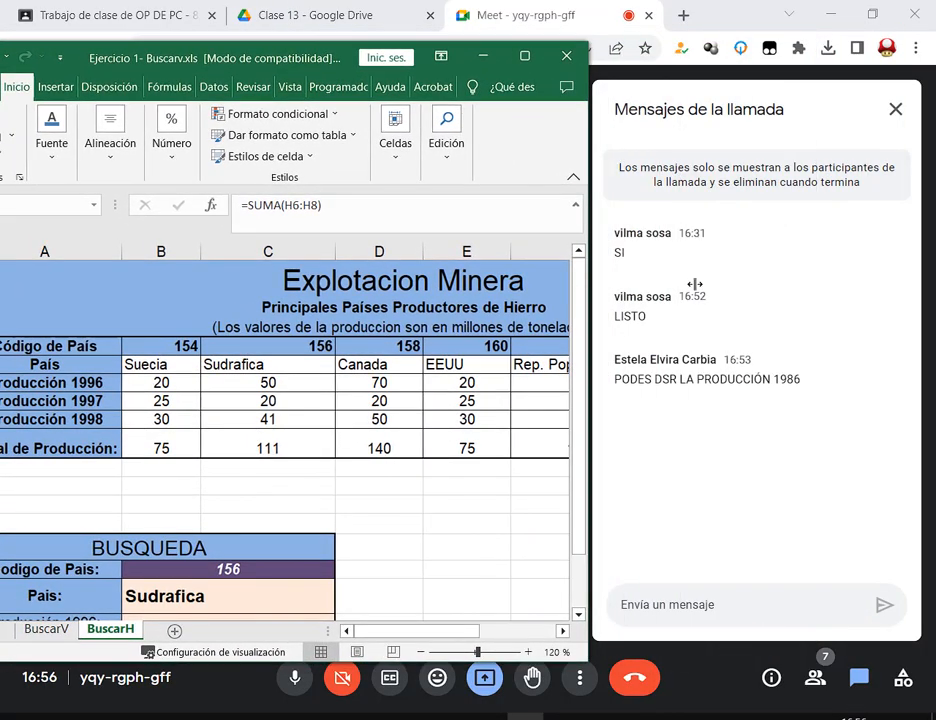
left_click(527, 55)
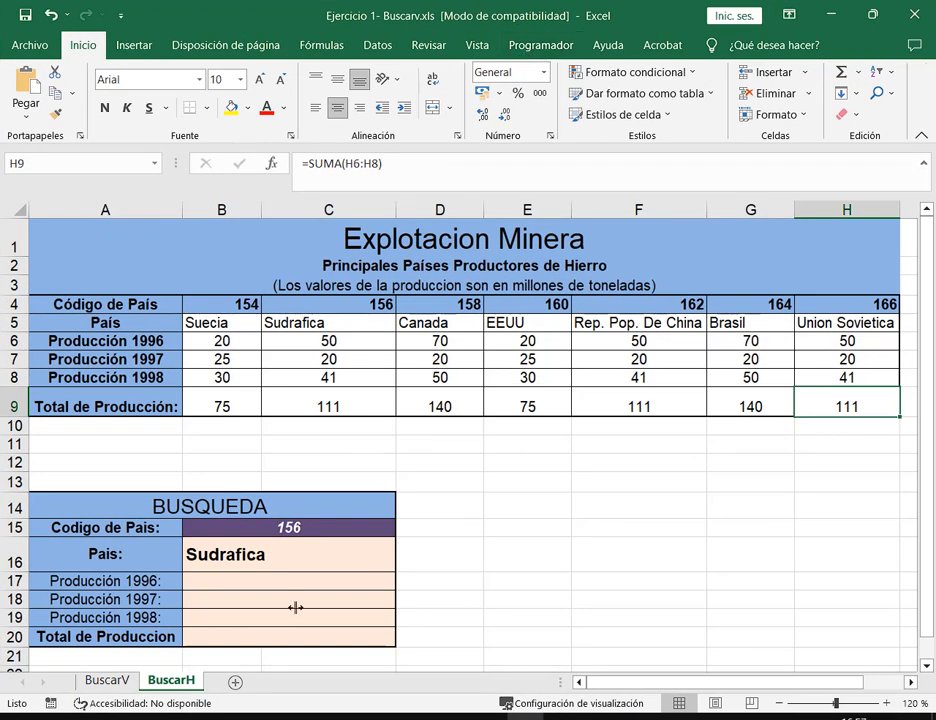
Step: Review the production table and BUSQUEDA results on the BuscarV sheet, and return to the BuscarH sheet
left_click(100, 681)
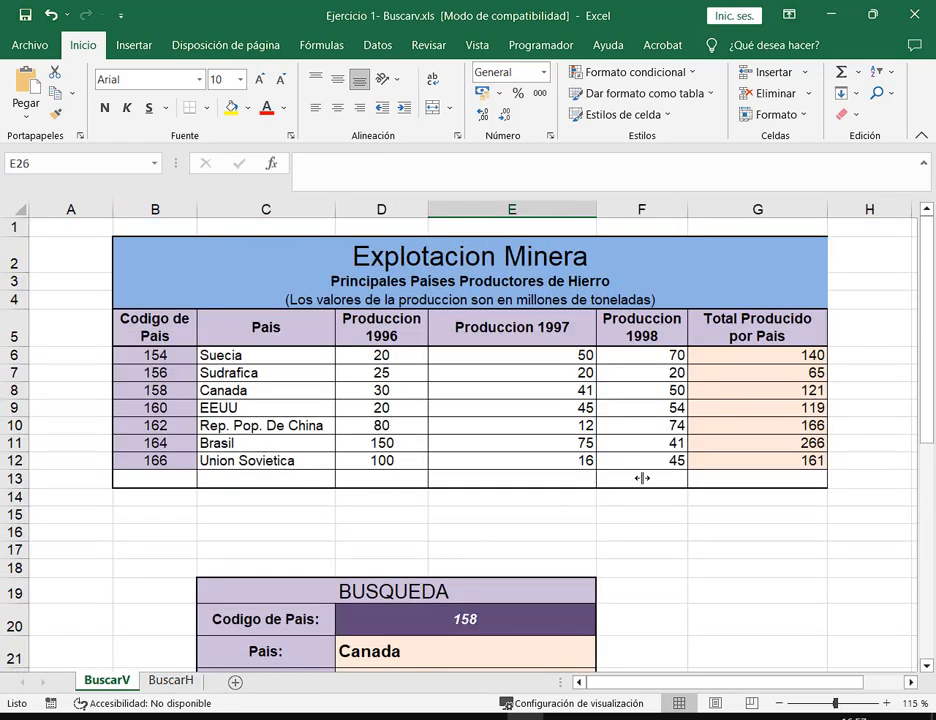
scroll(642, 478, "down", 2)
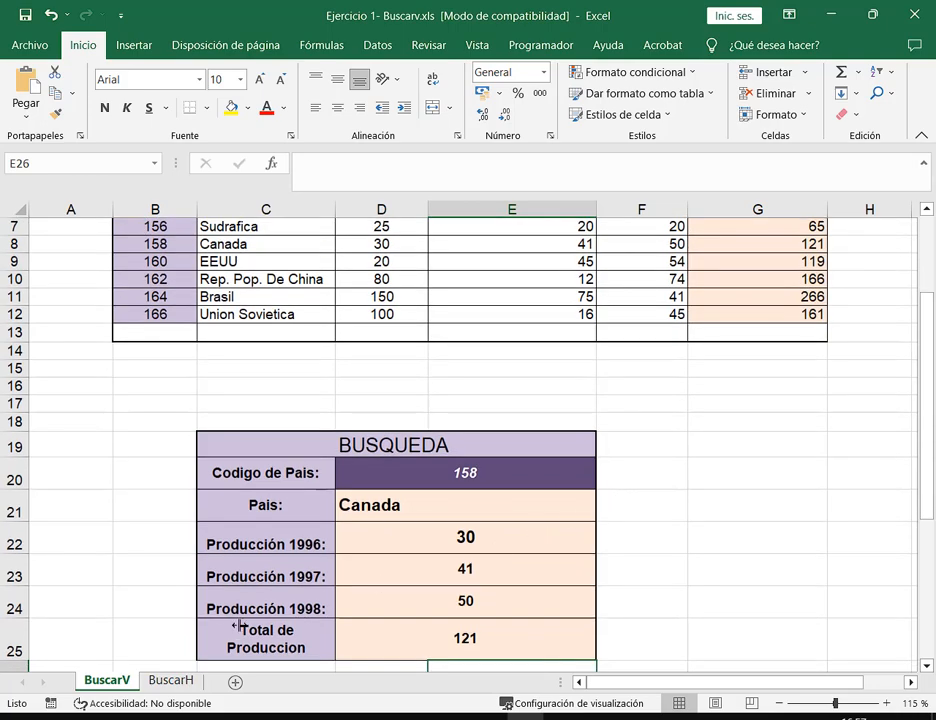
scroll(245, 640, "up", 2)
left_click(180, 682)
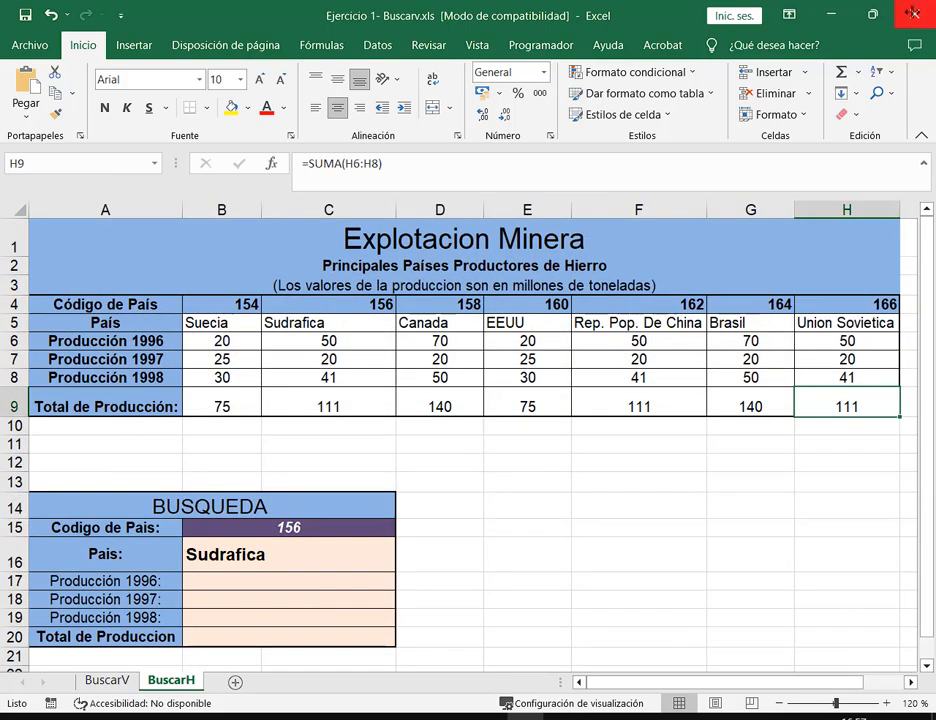
Step: Place the workbook beside the Meet chat and inspect the Producción 1996 BUSCARV formula on the BuscarV sheet
left_click(873, 14)
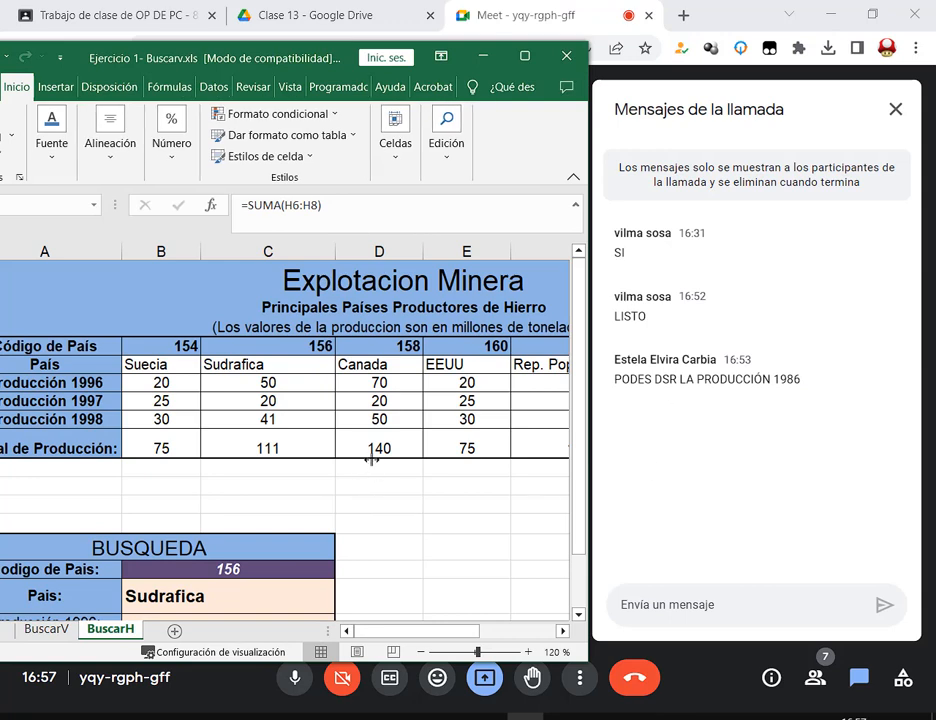
scroll(366, 472, "down", 3)
scroll(364, 472, "up", 1)
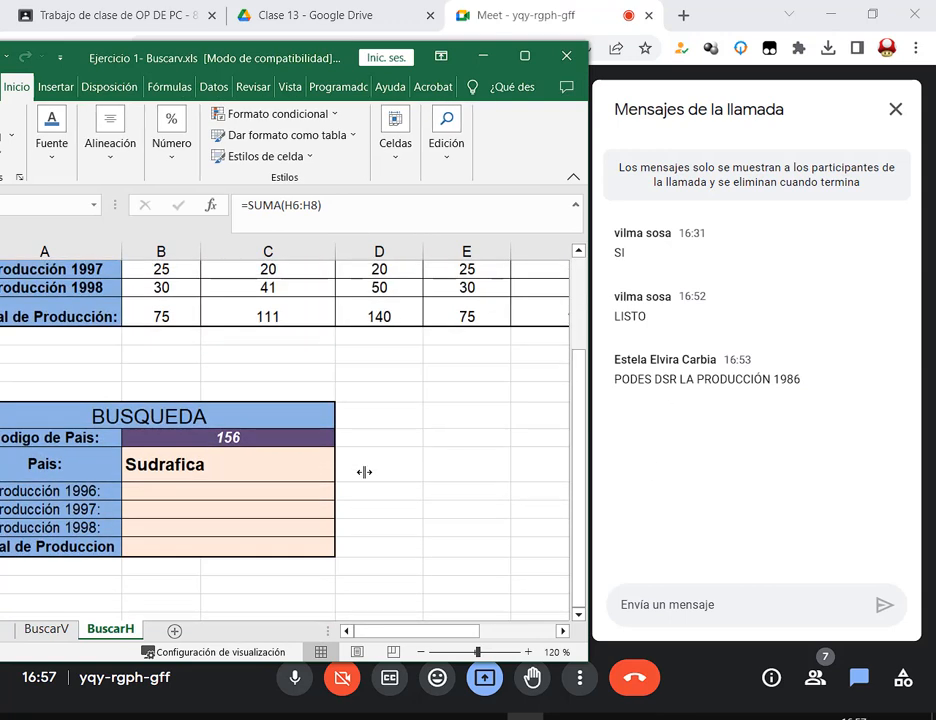
left_click(47, 628)
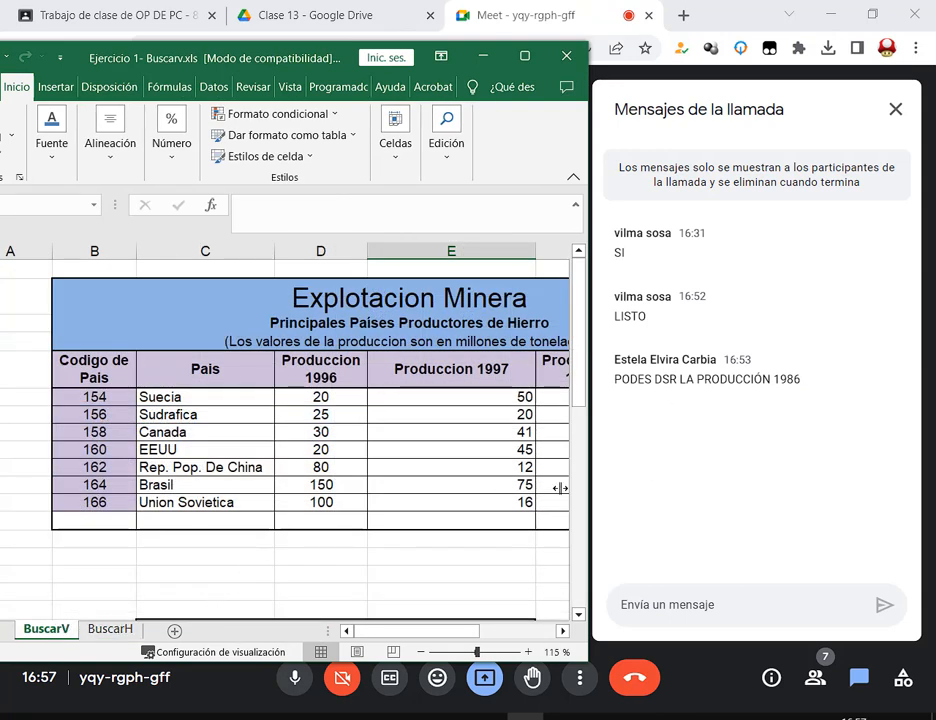
scroll(410, 360, "down", 3)
left_click(372, 531)
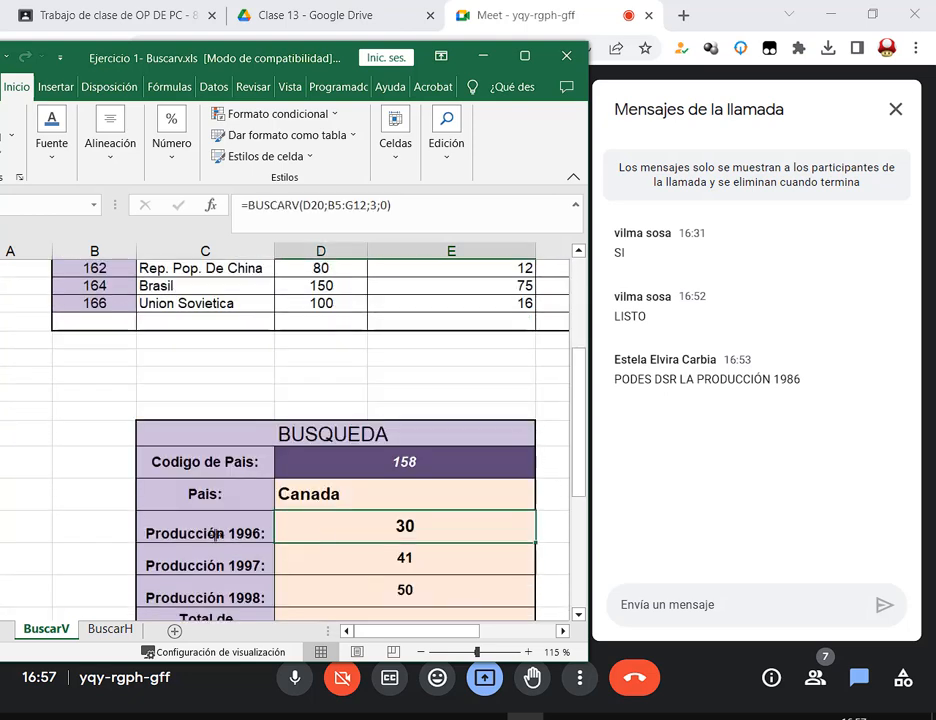
scroll(453, 530, "down", 1)
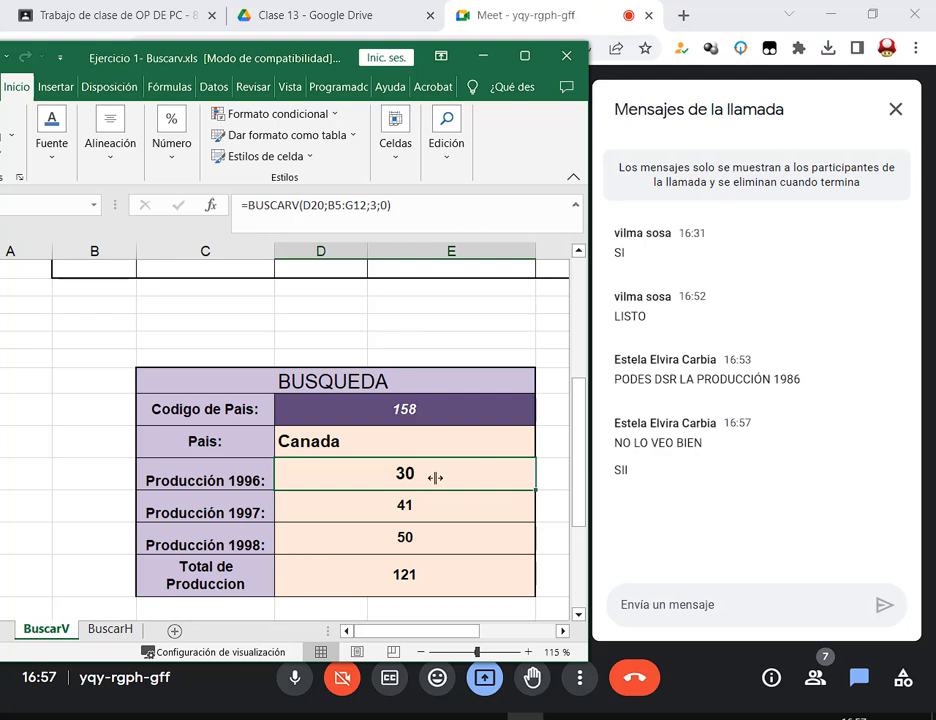
double_click(435, 478)
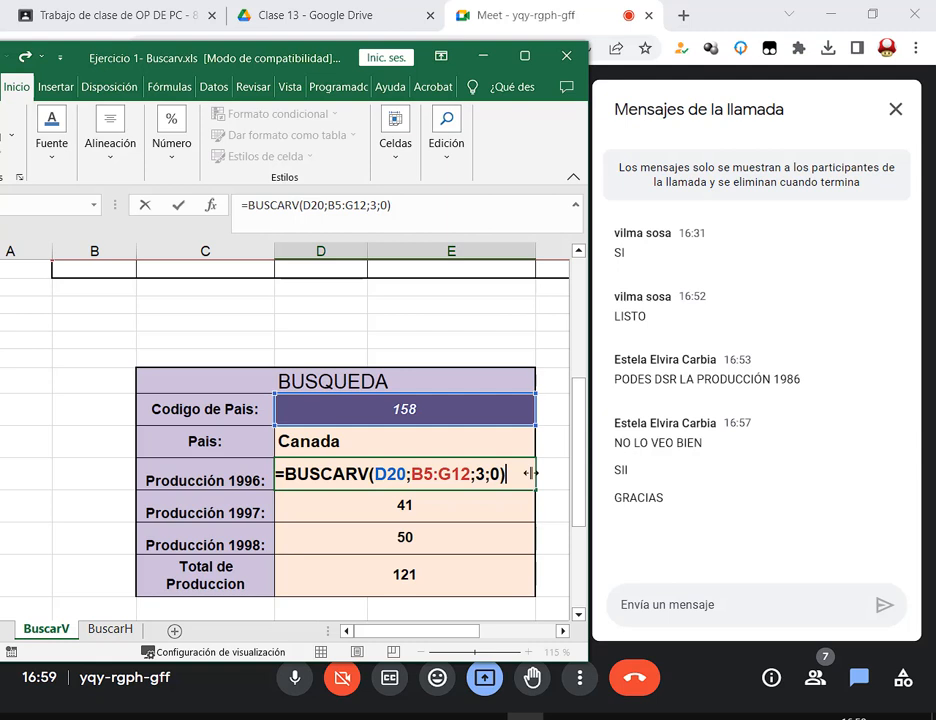
key("ctrl+Return")
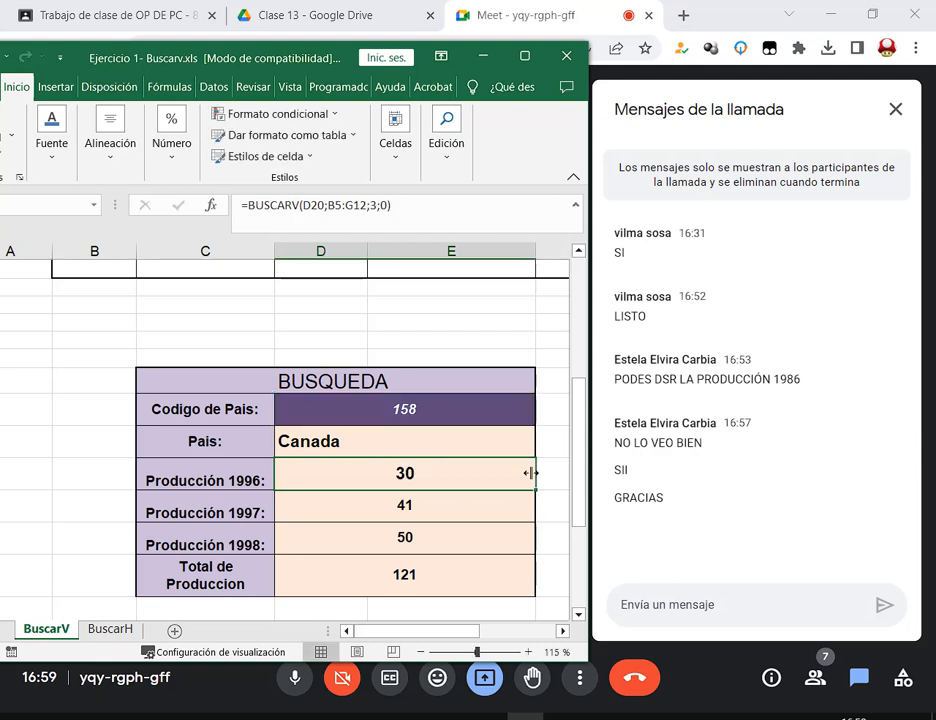
Step: Examine the column index argument in the Producción 1997 BUSCARV formula, leaving the formula unedited
left_click(503, 501)
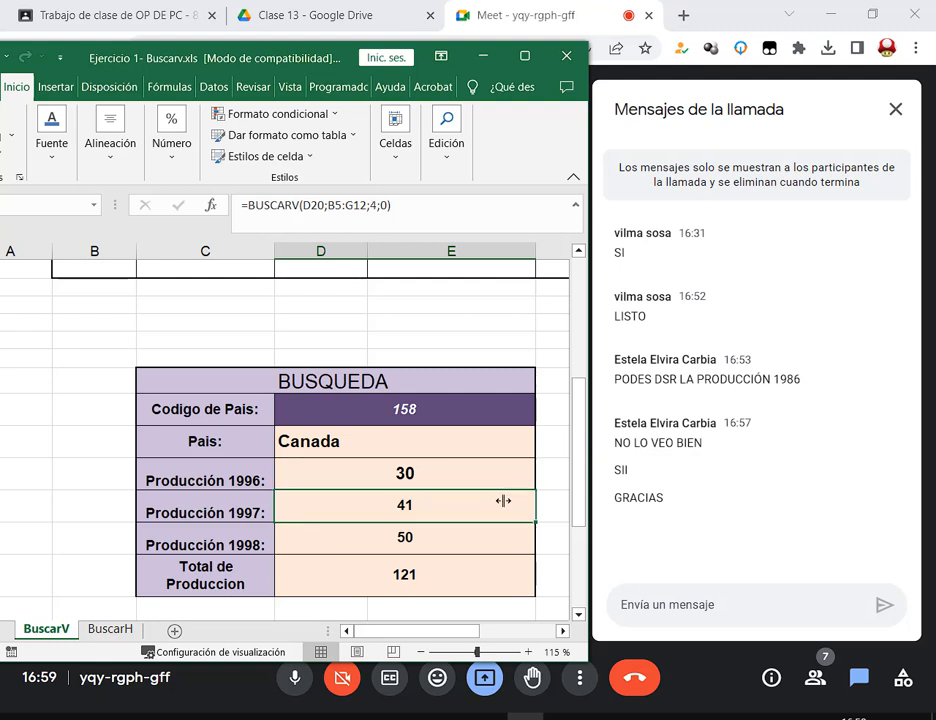
double_click(503, 501)
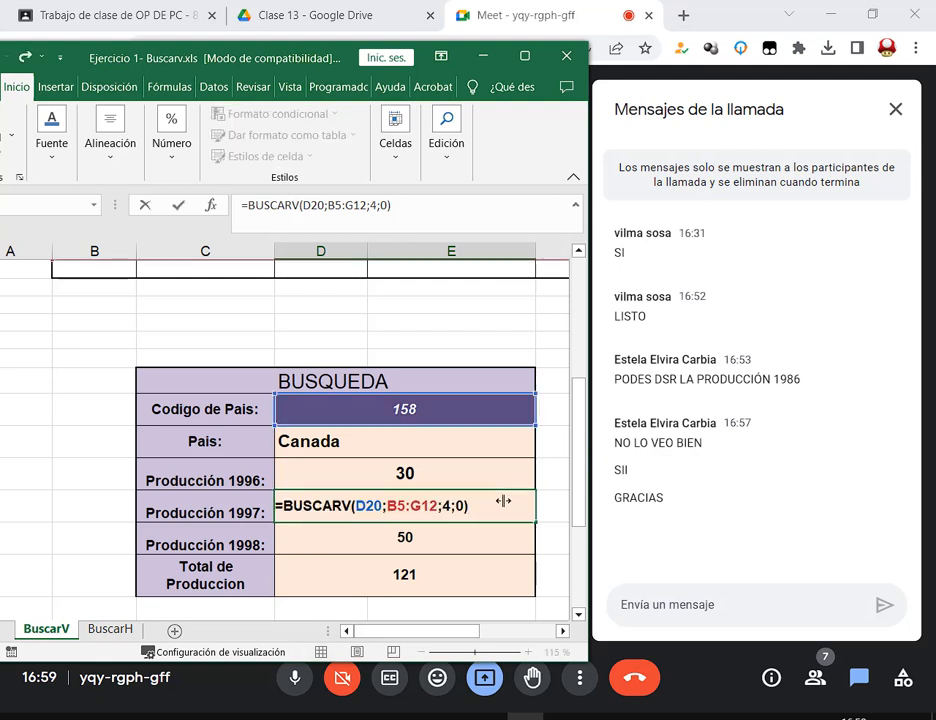
double_click(448, 508)
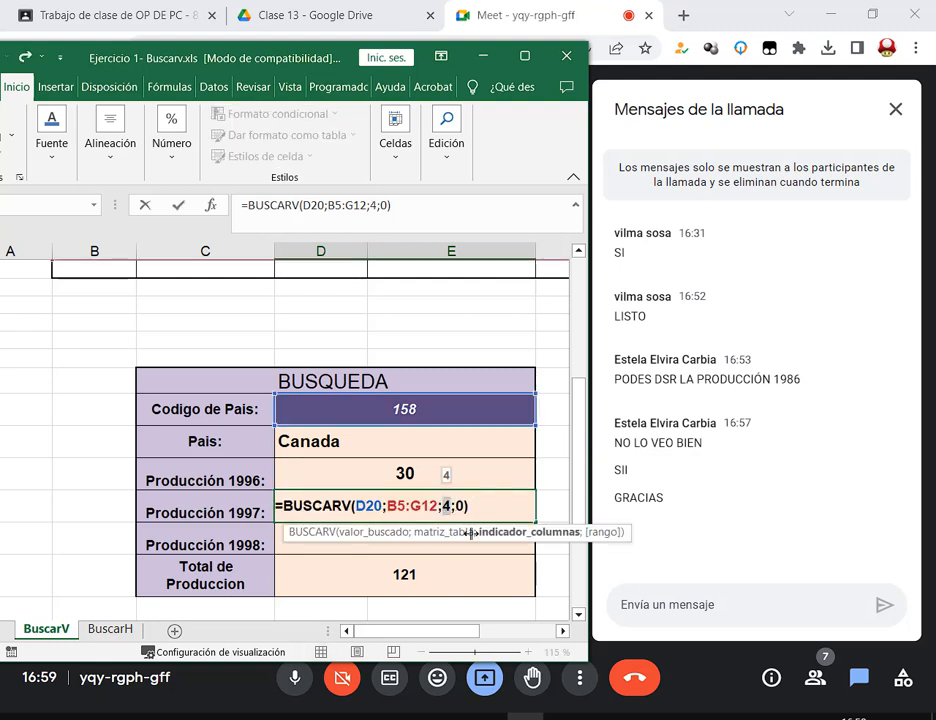
left_click(443, 509)
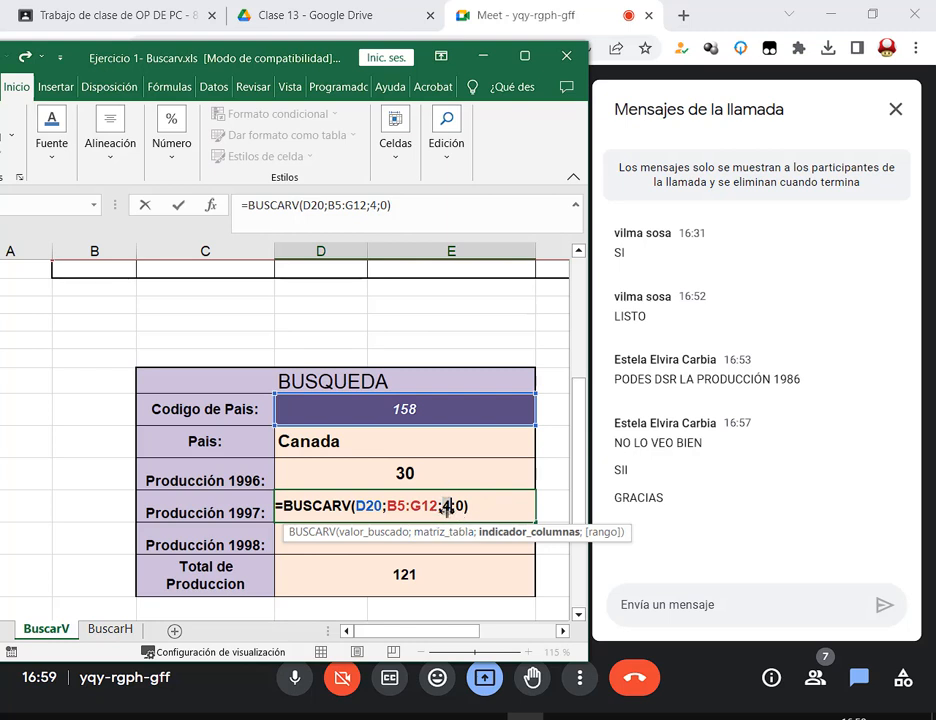
double_click(447, 508)
left_click(466, 508)
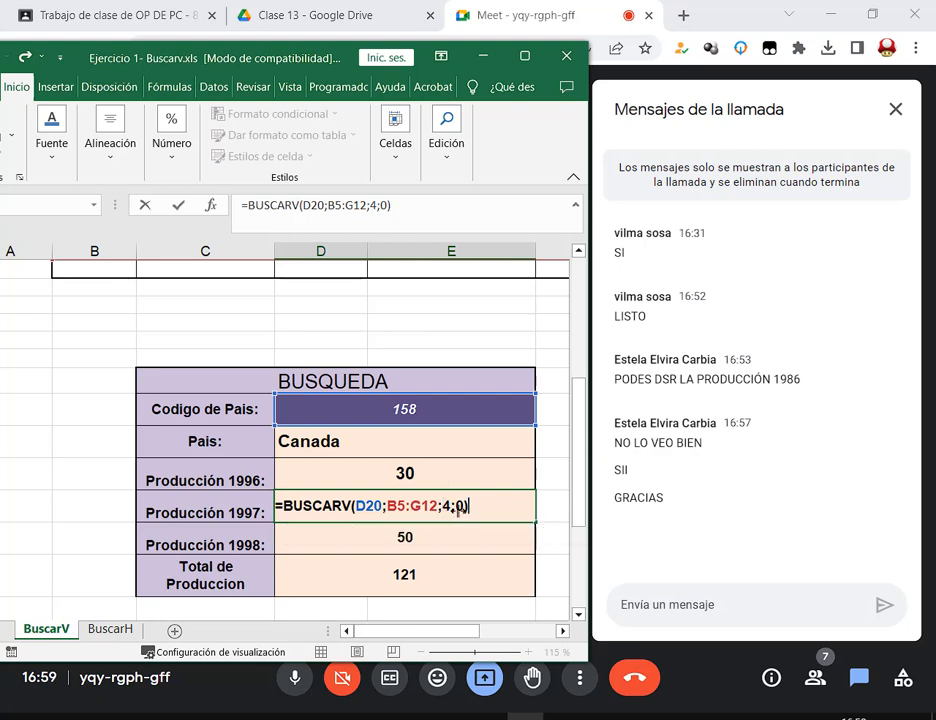
double_click(445, 508)
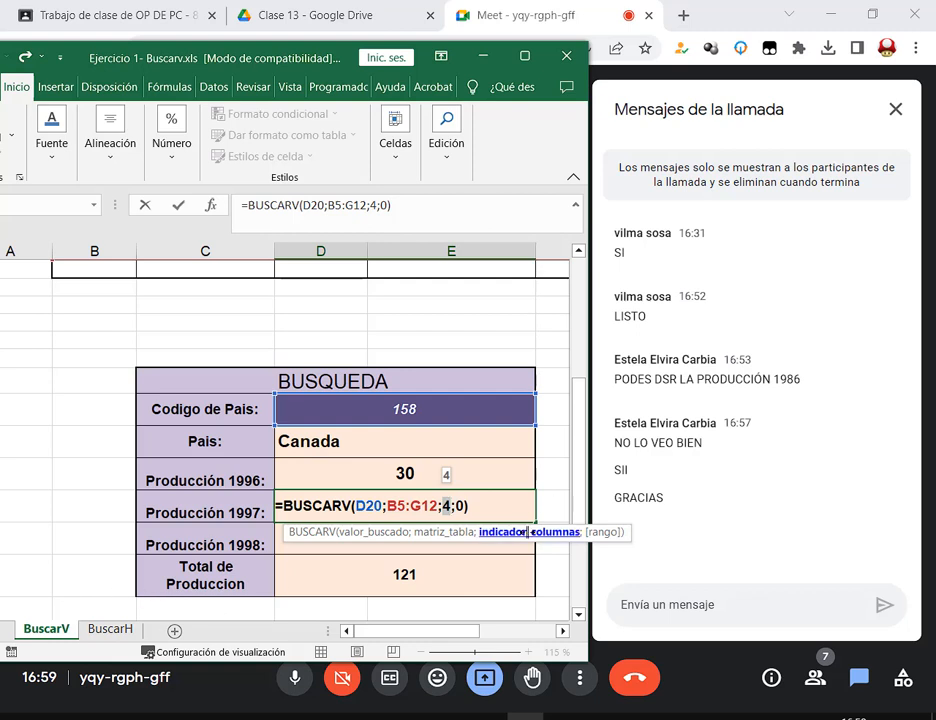
key("Escape")
Step: Examine the BUSCARV formulas for Producción 1998 and Total de Produccion, highlighting the column index in the total's formula
double_click(441, 537)
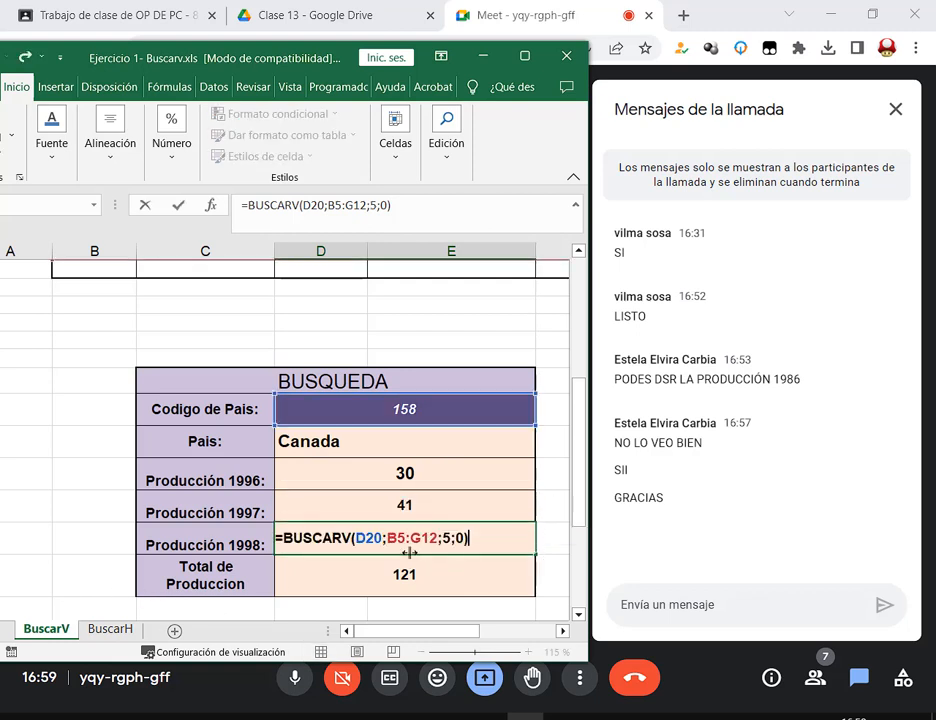
type("6")
key("Return")
double_click(474, 587)
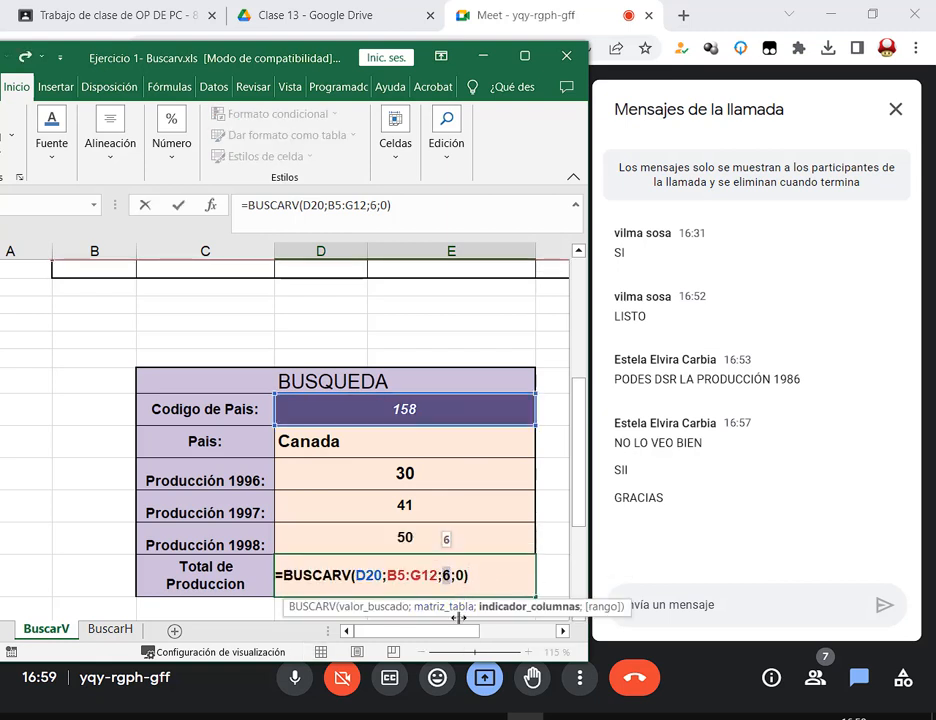
Step: On the BuscarH sheet, start a BUSCARH formula for Producción 1996 using the country code in B15 as the lookup value
key("Escape")
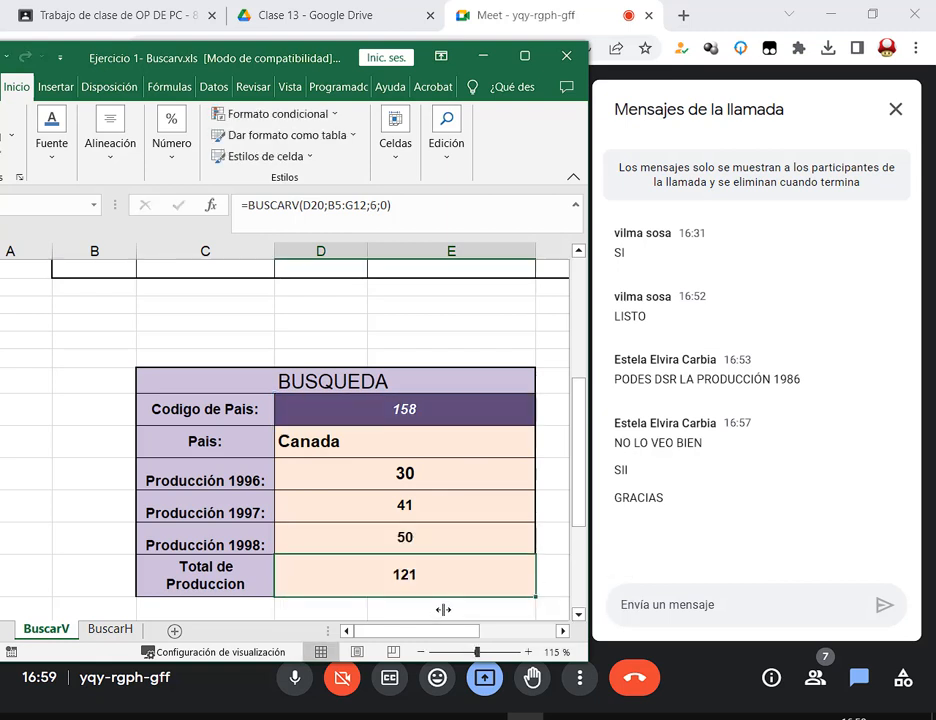
left_click(103, 629)
left_click(203, 495)
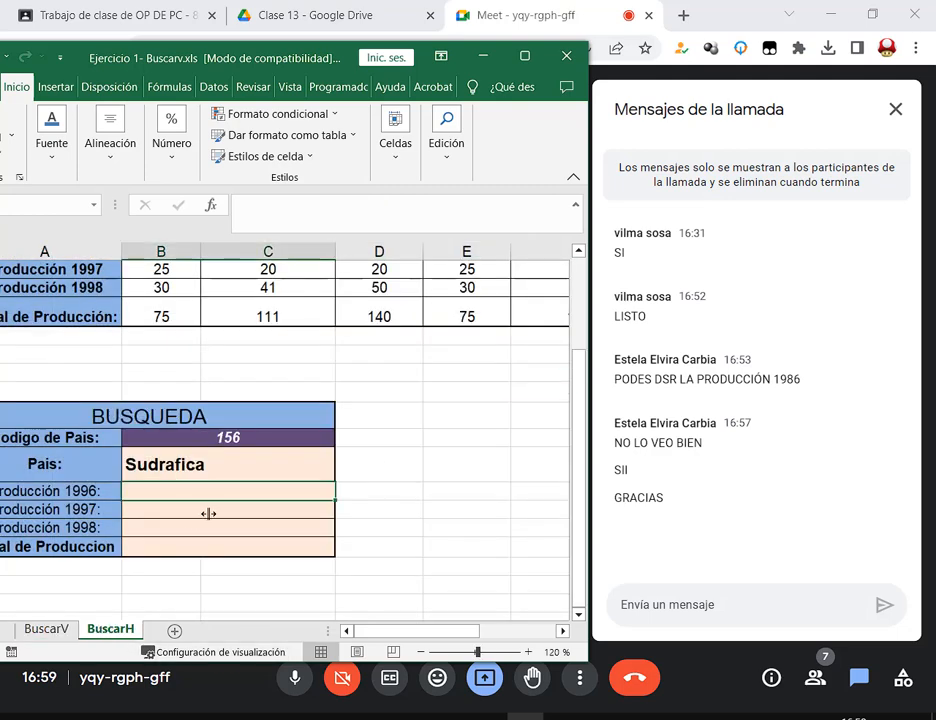
type("=BU")
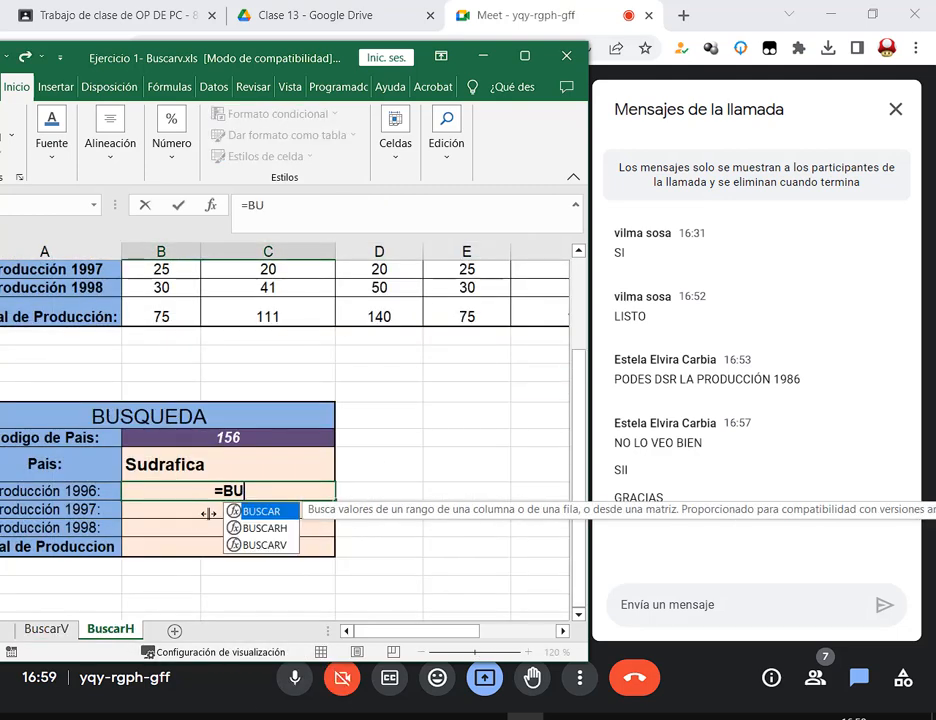
key("Down")
key("Tab")
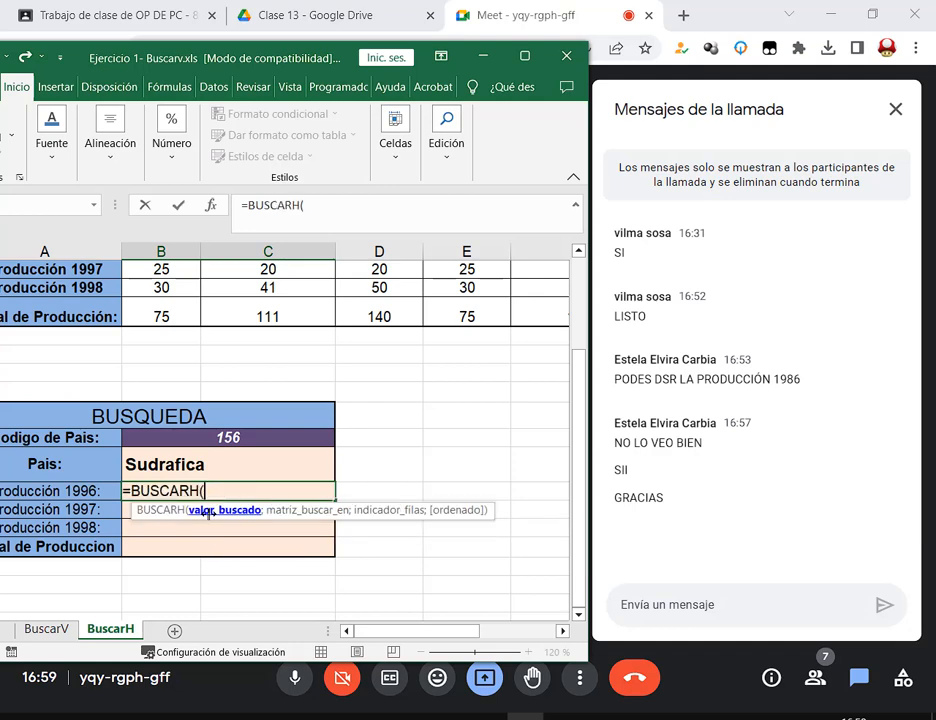
left_click(229, 437)
type(";")
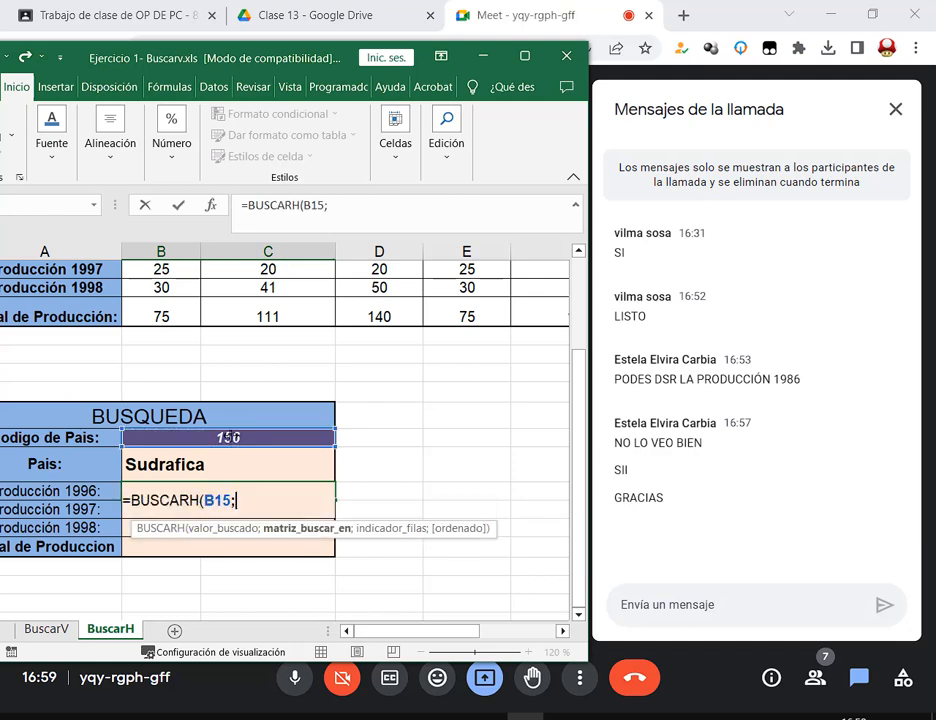
Step: Complete the Producción 1996 BUSCARH formula with the table A4:H9, row index 3 and exact match 0
scroll(229, 437, "up", 2)
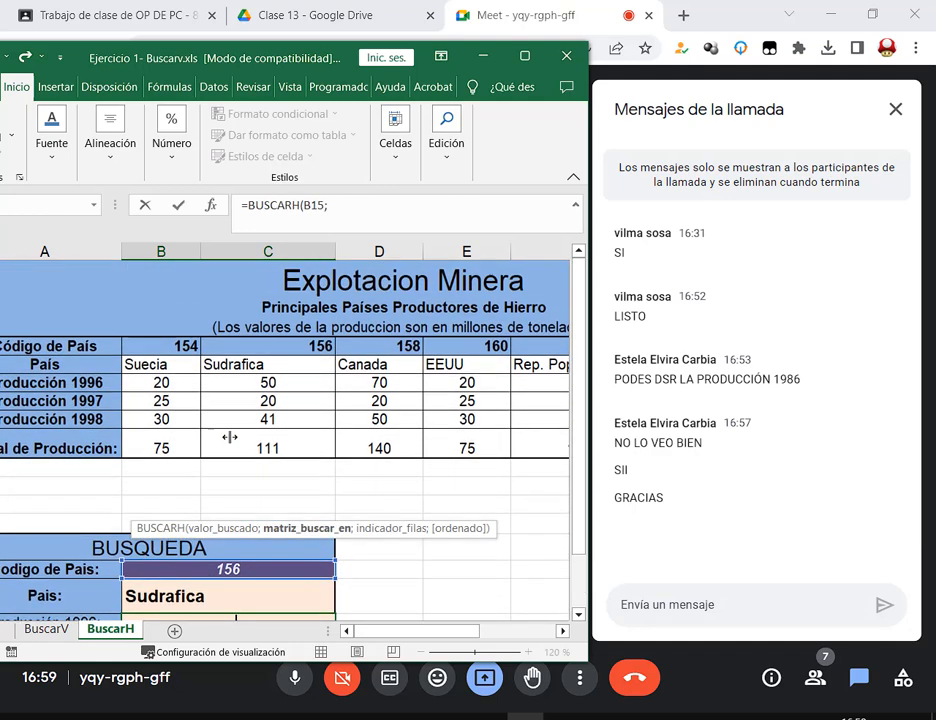
left_click(75, 345)
left_click_drag(75, 345, 470, 456)
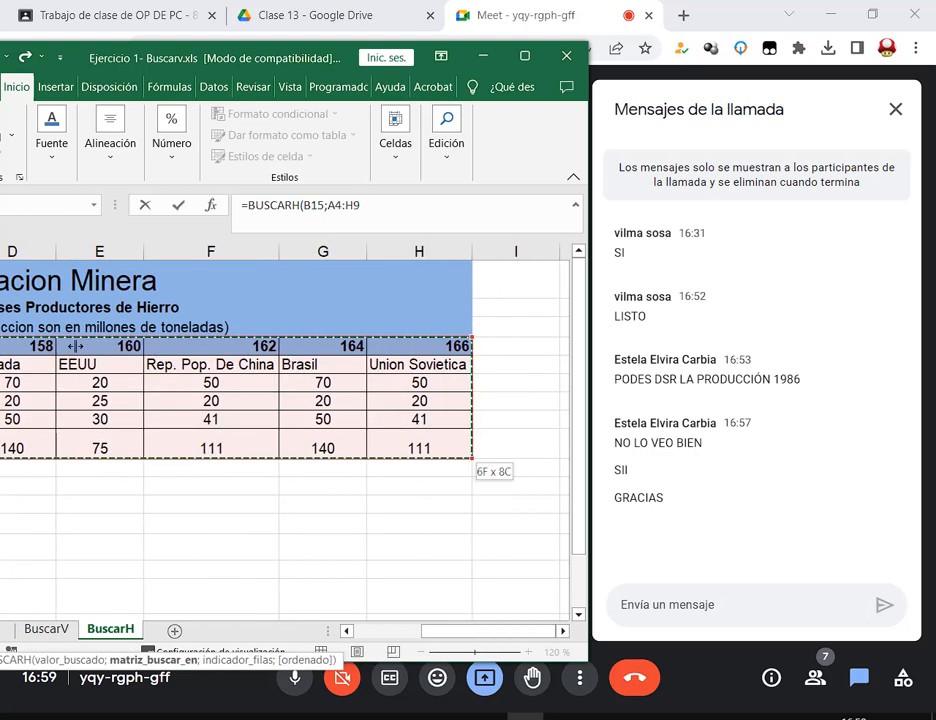
left_click_drag(427, 631, 346, 632)
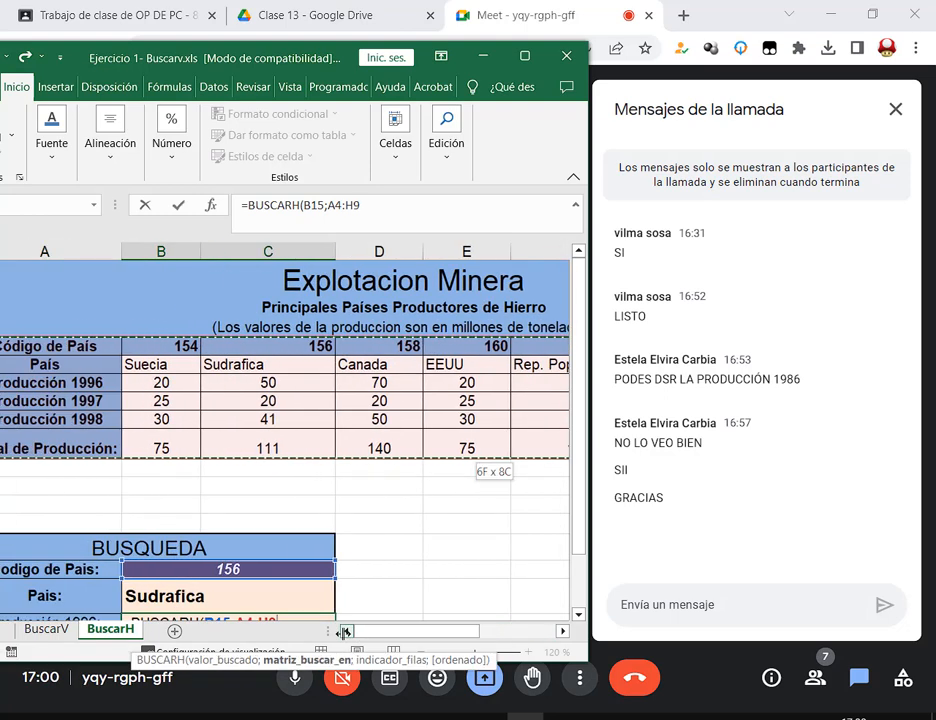
scroll(396, 535, "down", 1)
type(";3")
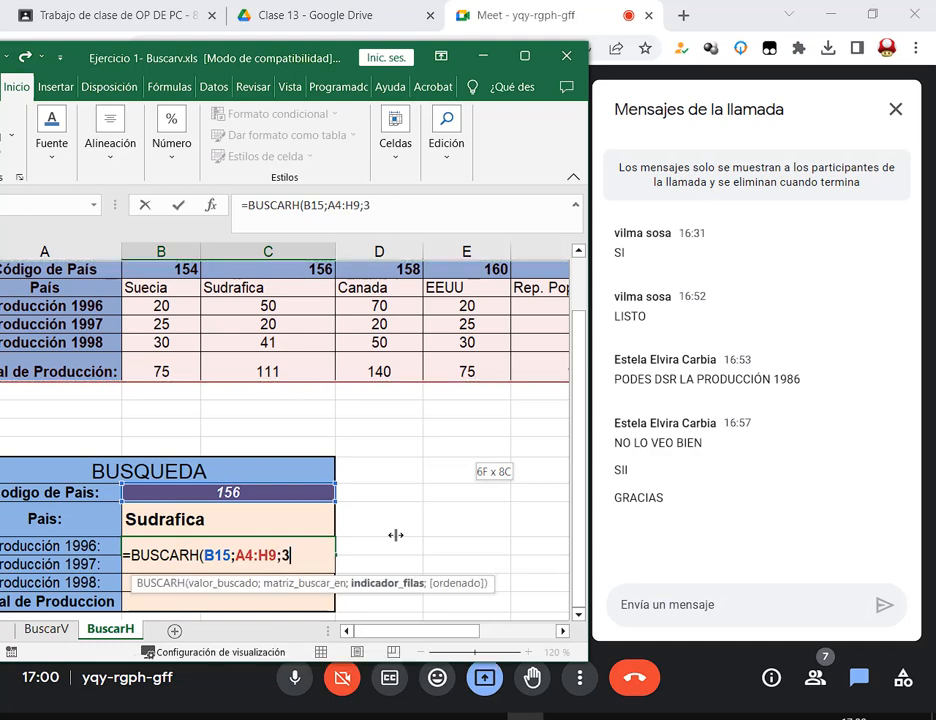
type(";0)")
key("Return")
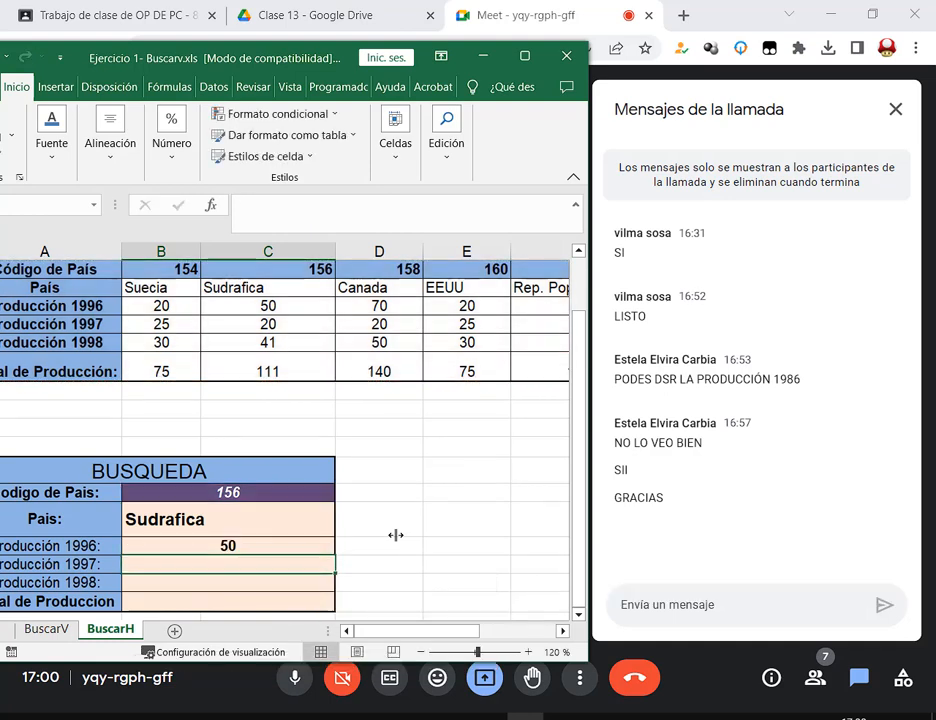
Step: Enter the Producción 1997 formula as BUSCARH with lookup value B15, table A4:H9, row index 4 and exact match 0
type("=BUSCA")
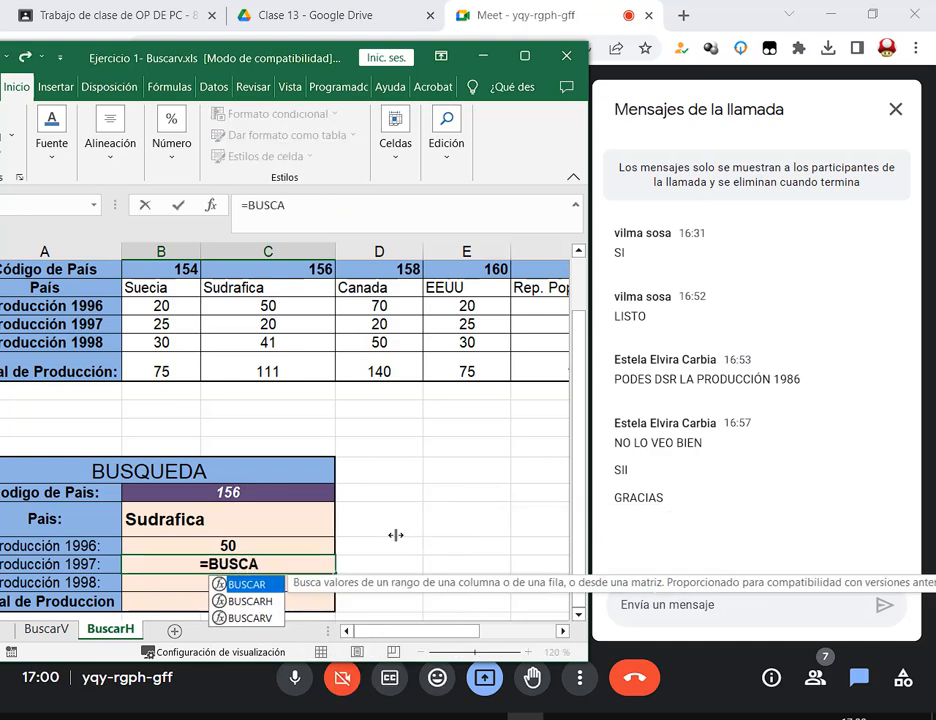
key("Down")
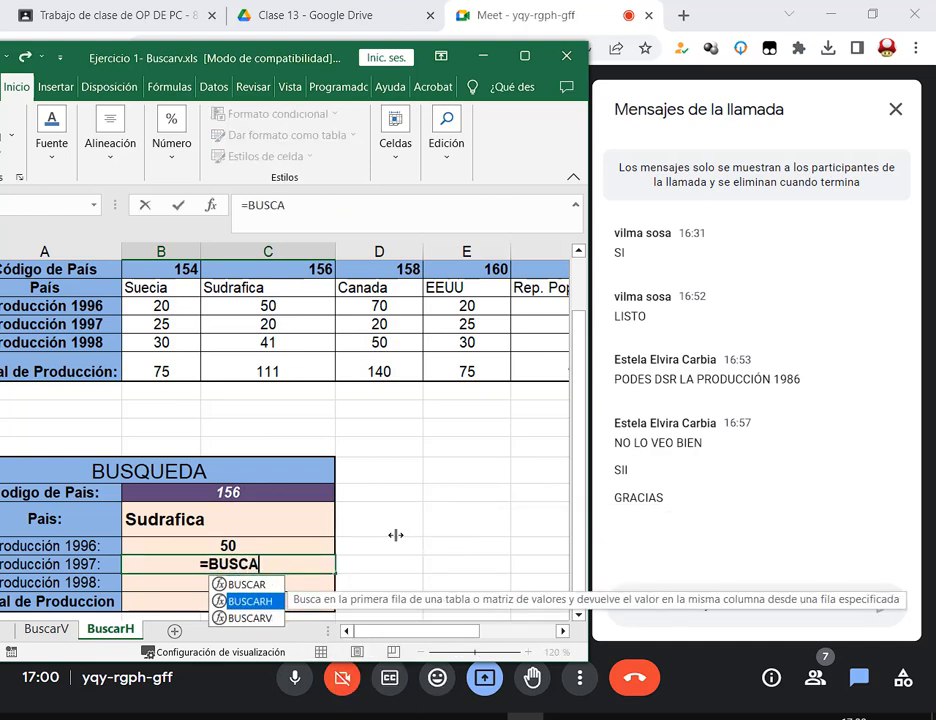
key("Tab")
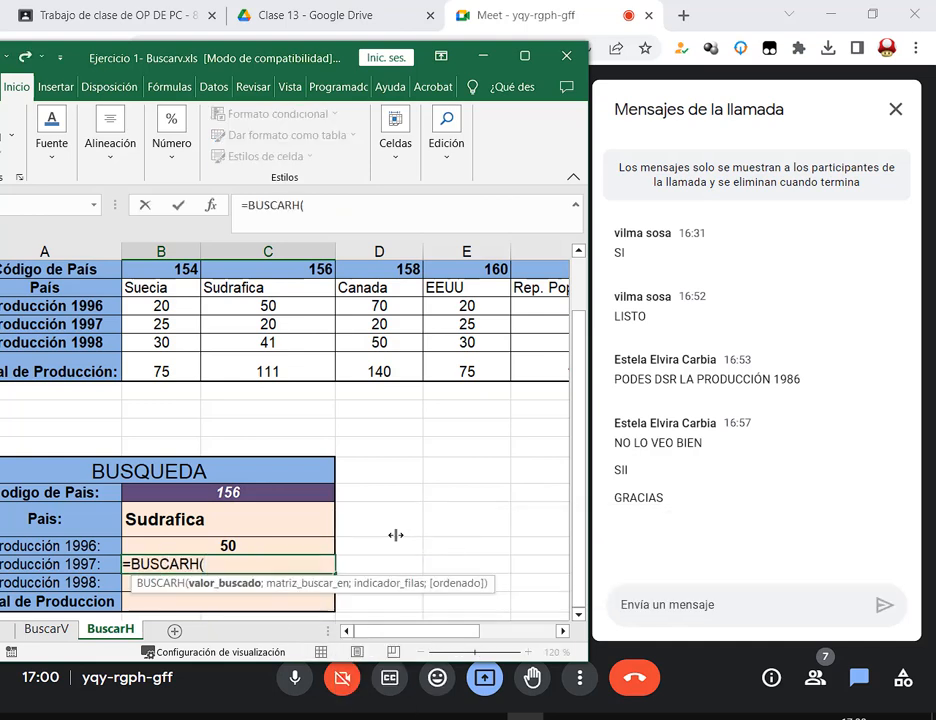
left_click(318, 492)
type(";")
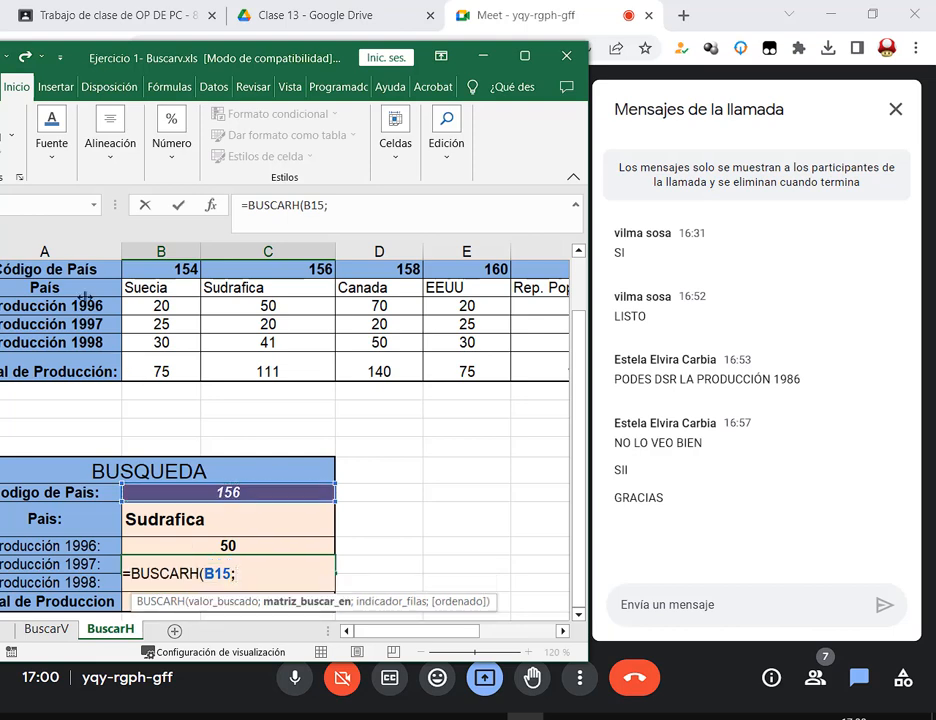
left_click(80, 268)
key("ctrl+shift+Right")
key("ctrl+shift+Down")
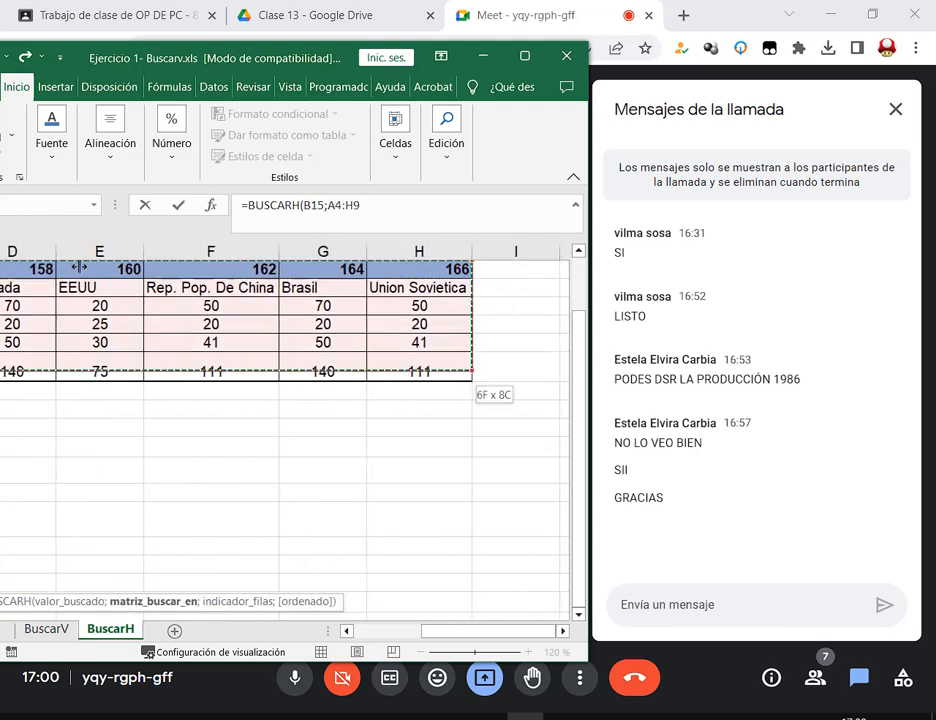
type(";")
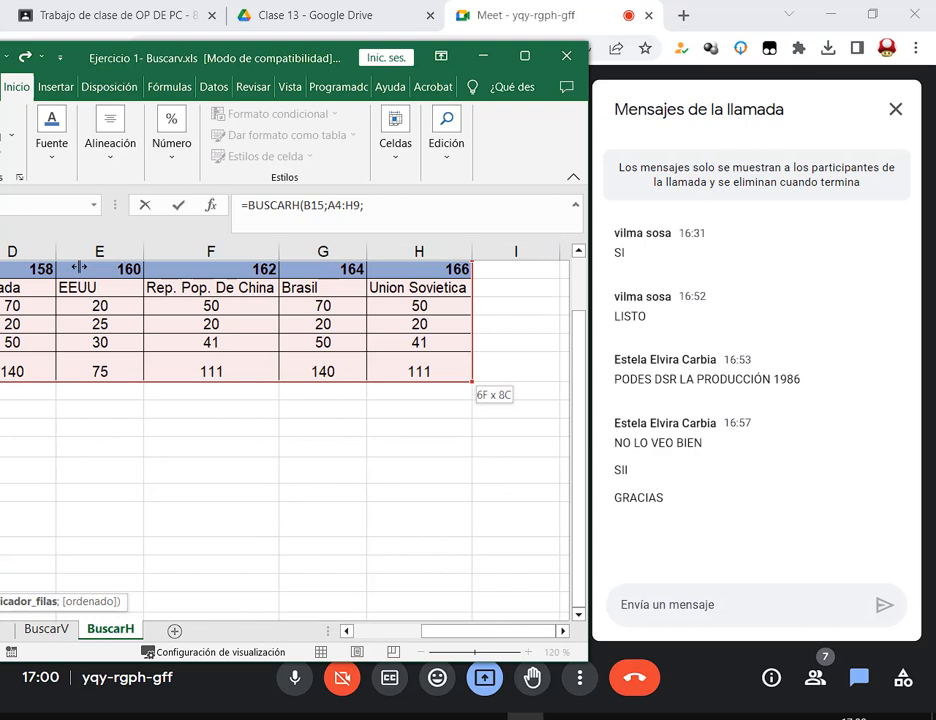
left_click(391, 202)
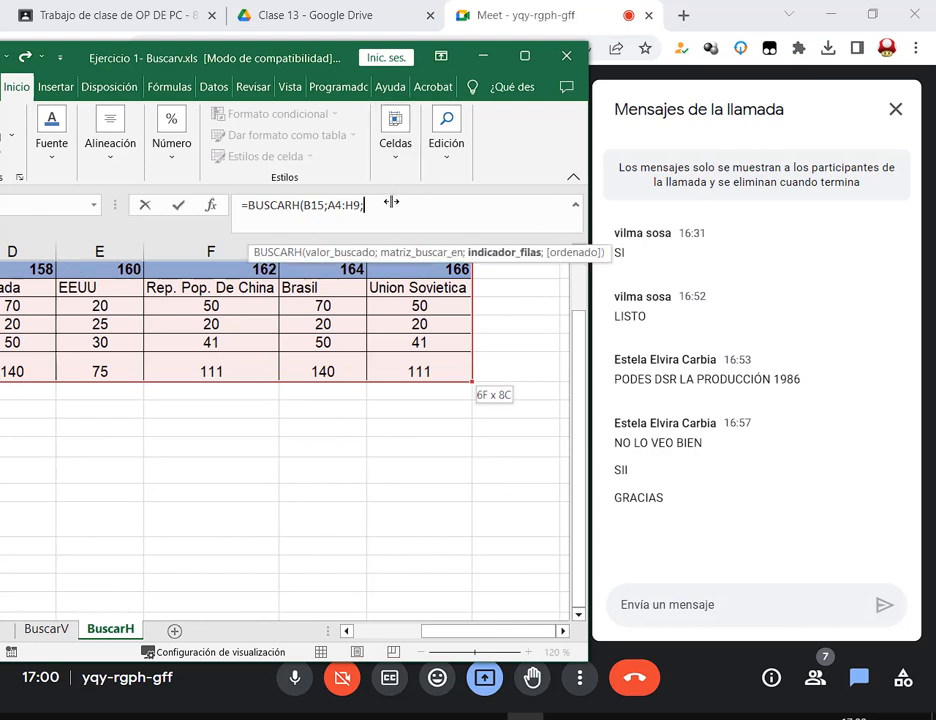
type("4;")
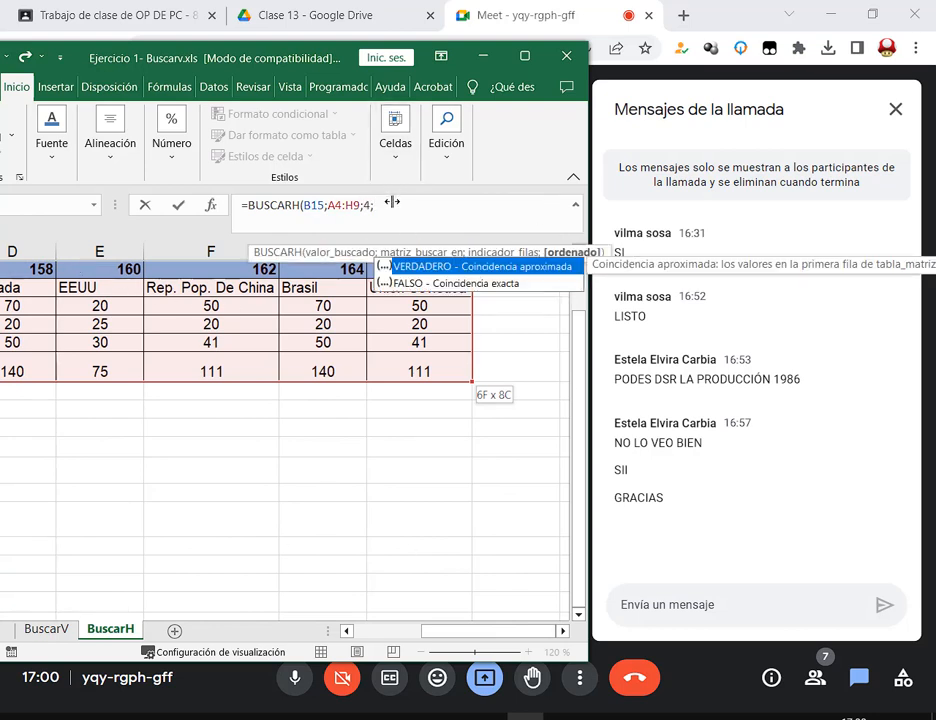
type("0")
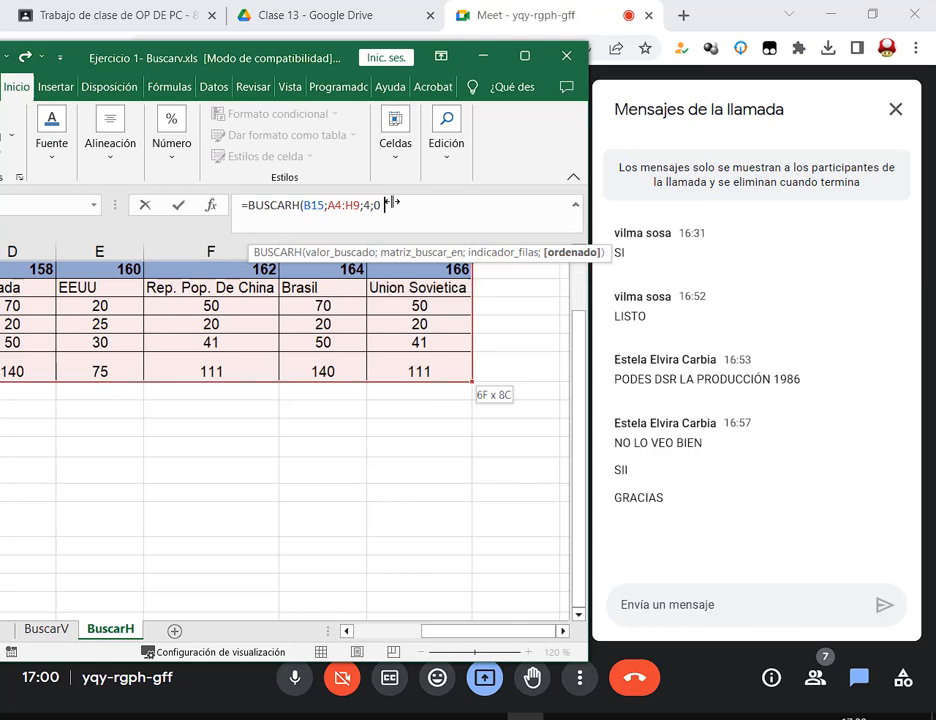
key("Return")
Step: Enter the Producción 1998 formula as BUSCARH with lookup value B15, table A4:H9, row index 5 and exact match 0
left_click_drag(447, 631, 376, 630)
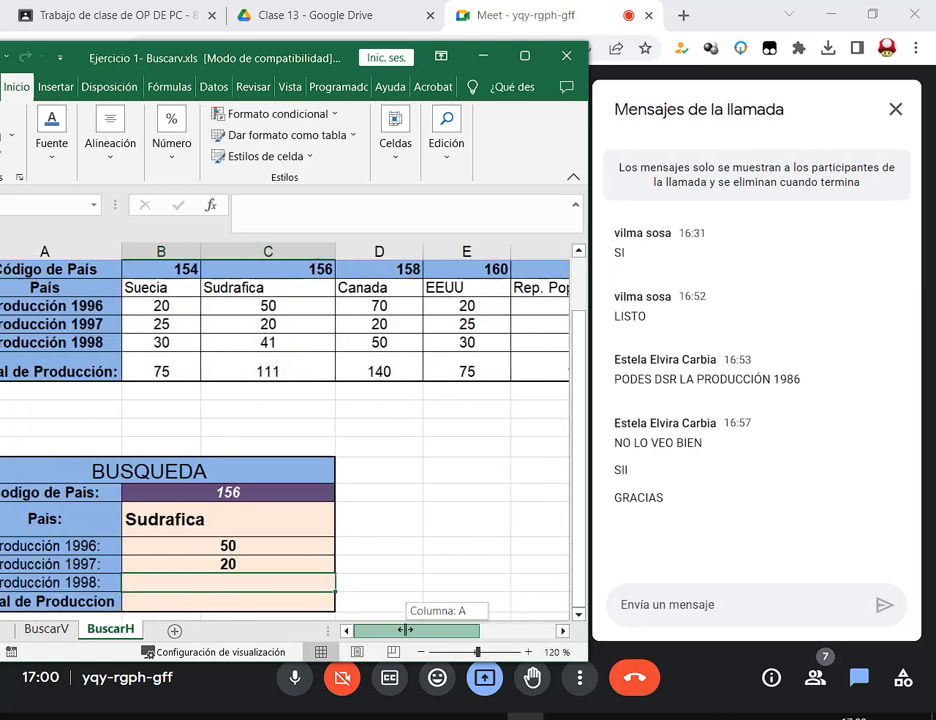
type("=BUSCA")
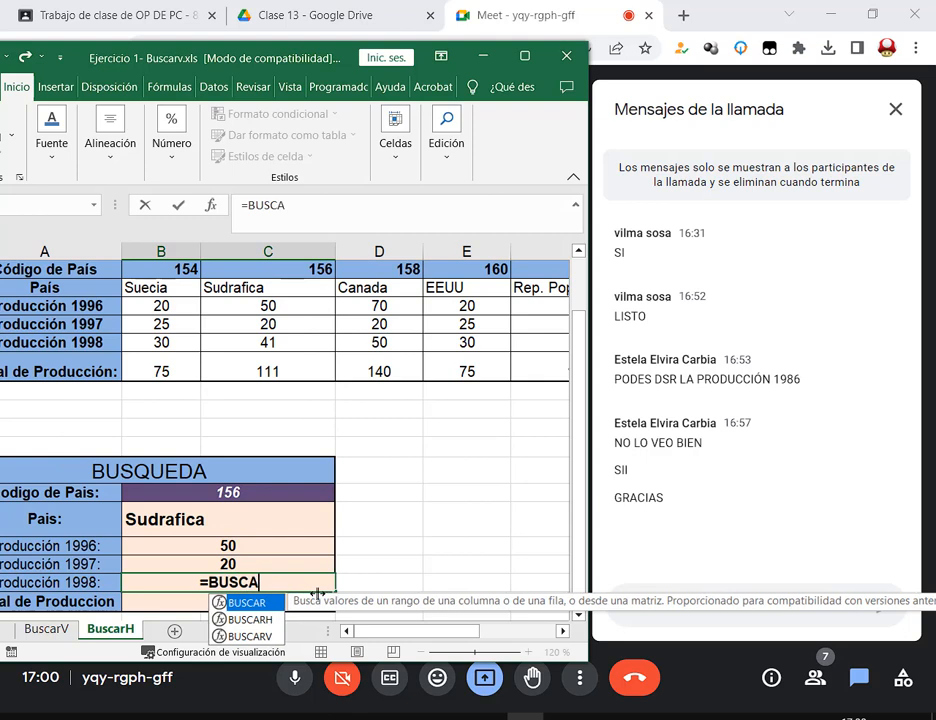
key("Down")
key("Tab")
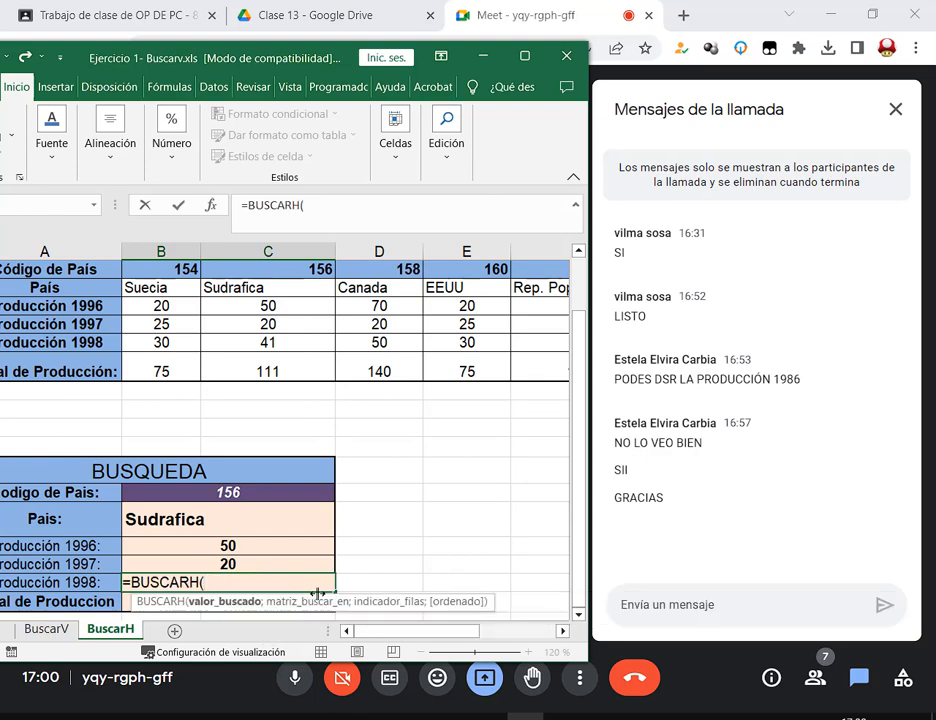
left_click(271, 492)
type(";")
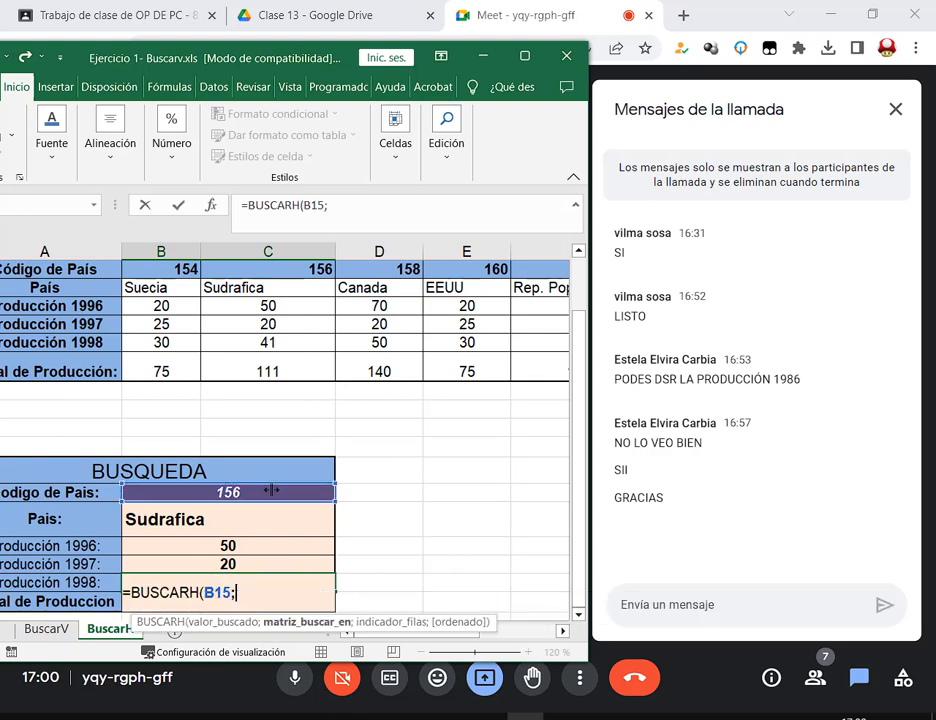
left_click(42, 264)
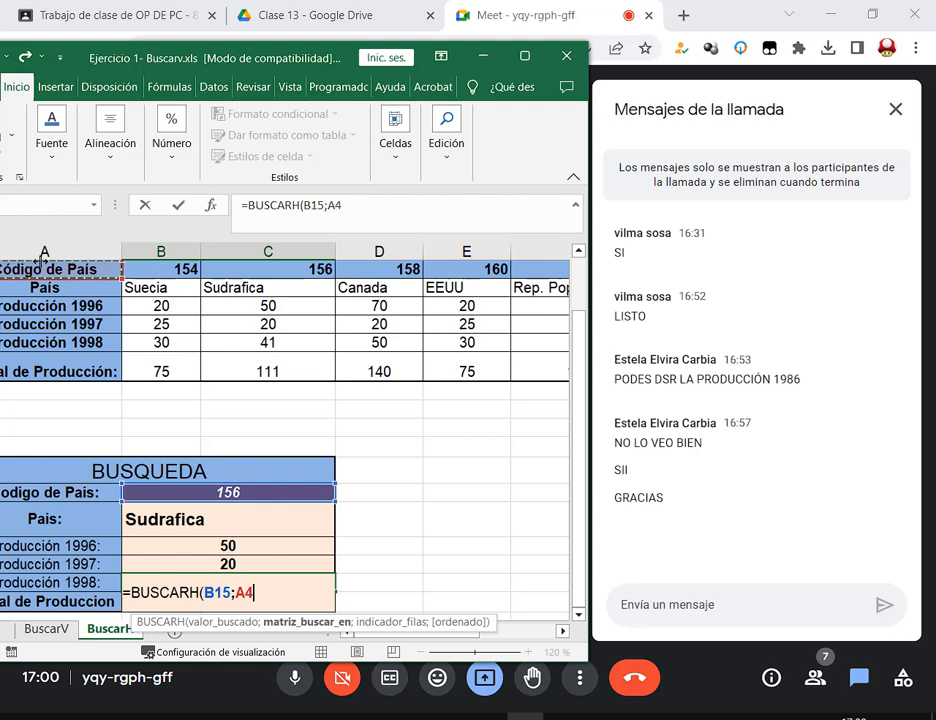
key("ctrl+shift+Right")
key("ctrl+shift+Down")
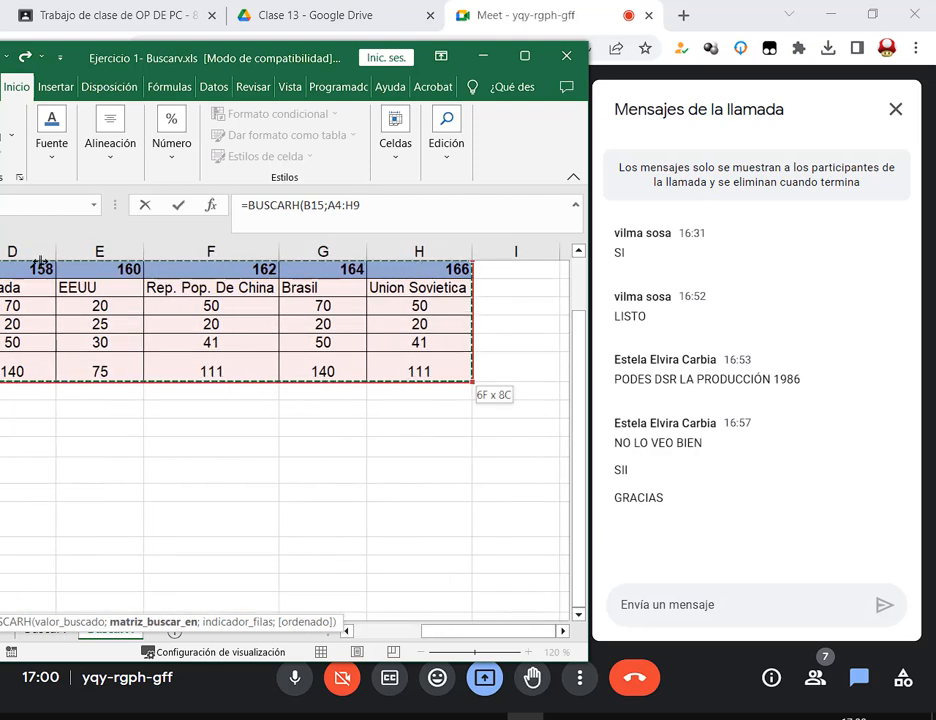
type(";5;0")
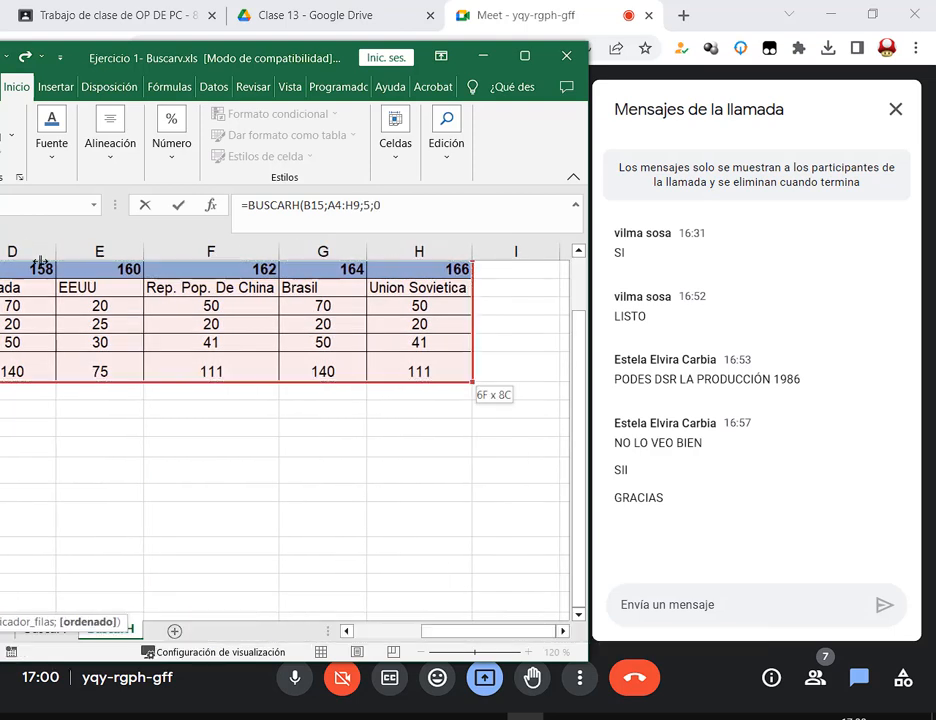
key("Return")
Step: Enter the Total de Produccion formula as BUSCARH with lookup value B15, table A4:H9, row index 6 and exact match 0
type("=BUS")
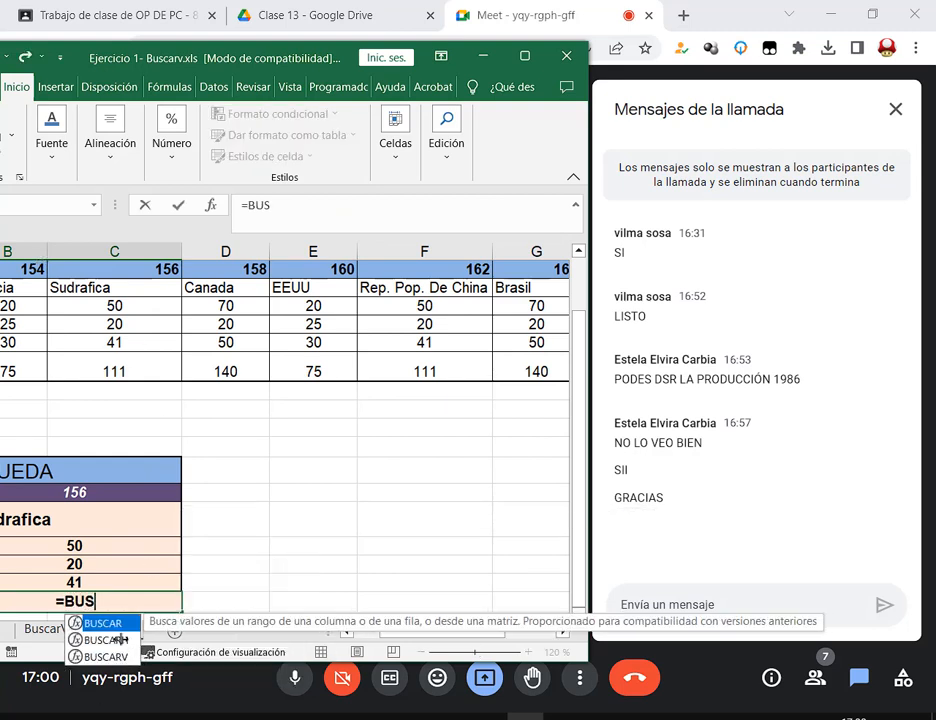
double_click(118, 640)
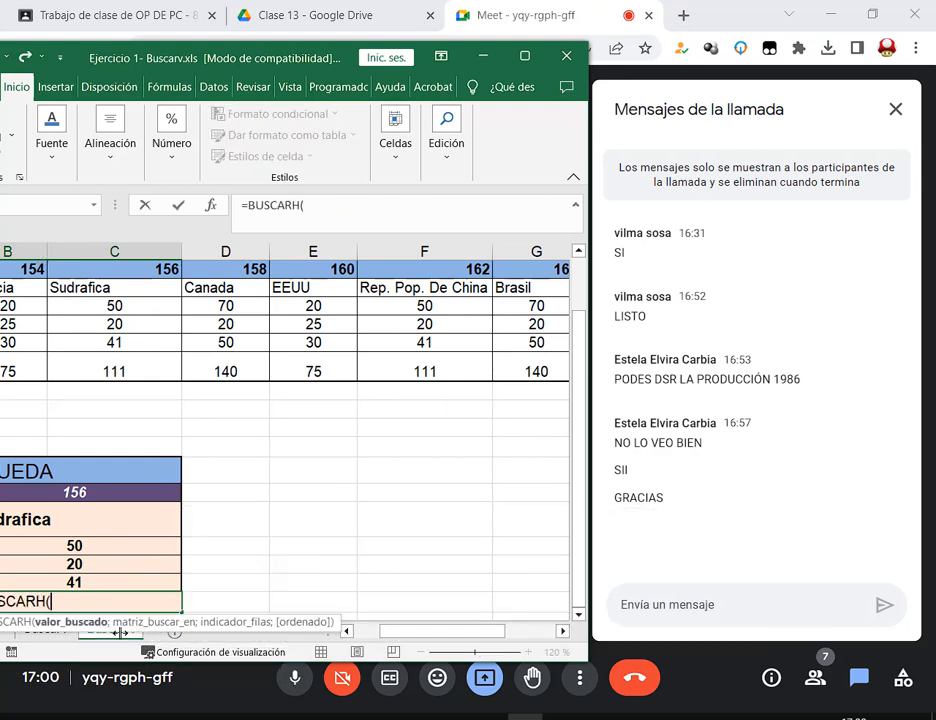
left_click(130, 495)
type(";")
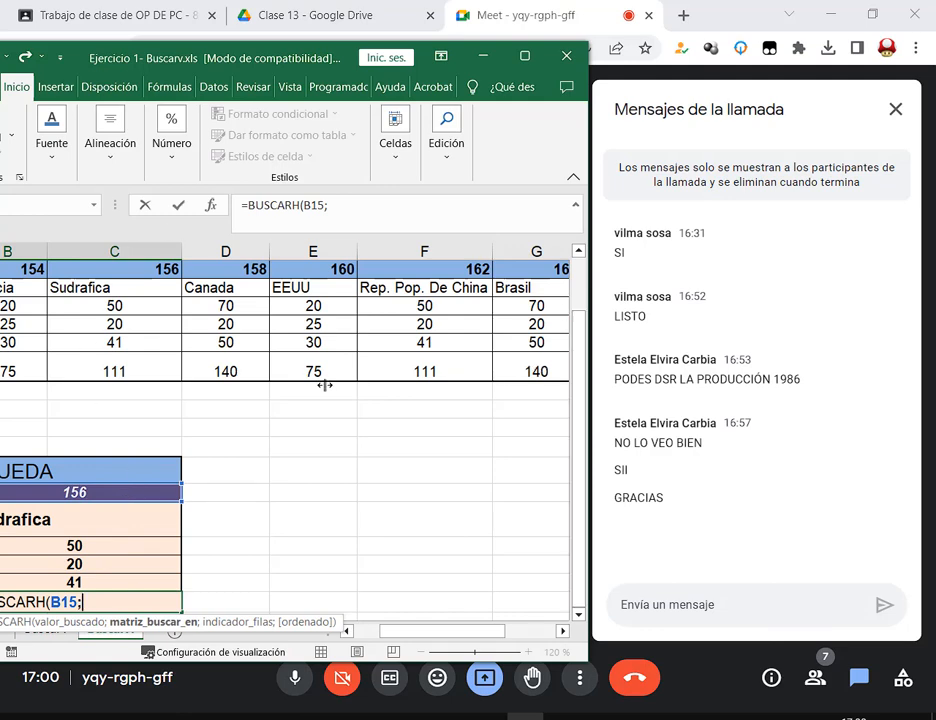
left_click_drag(318, 378, 20, 368)
left_click(68, 269)
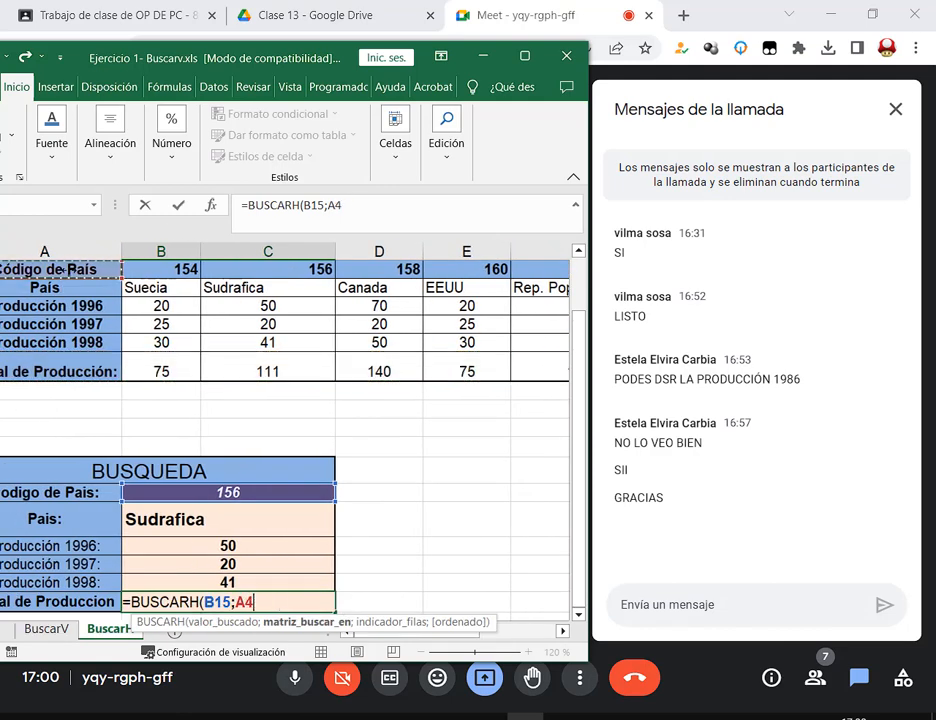
key("ctrl+shift+Right")
key("ctrl+shift+Down")
type(";")
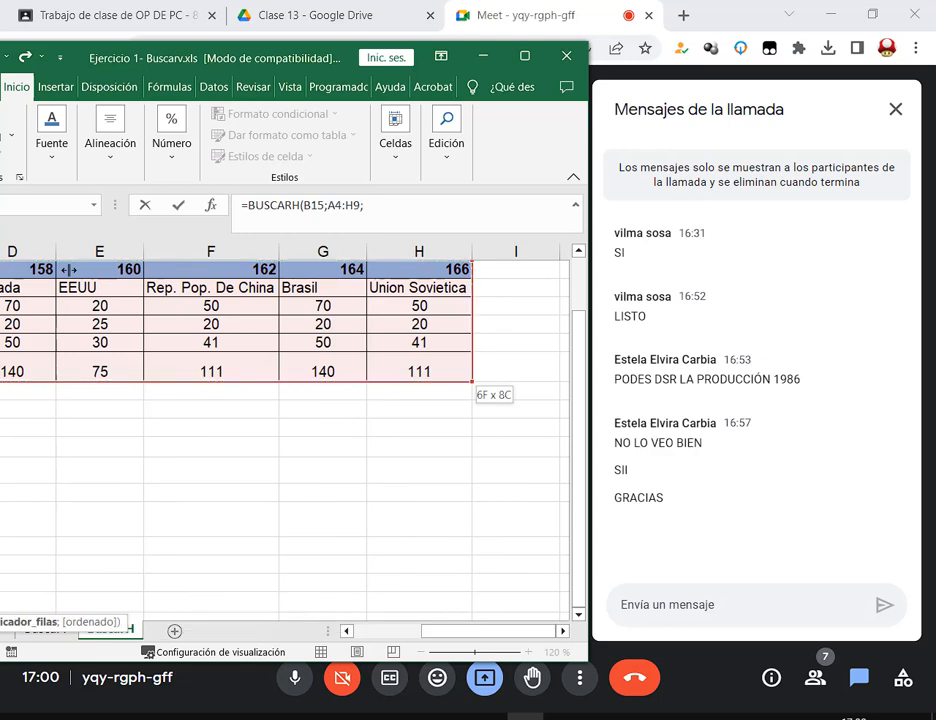
type("6;0)")
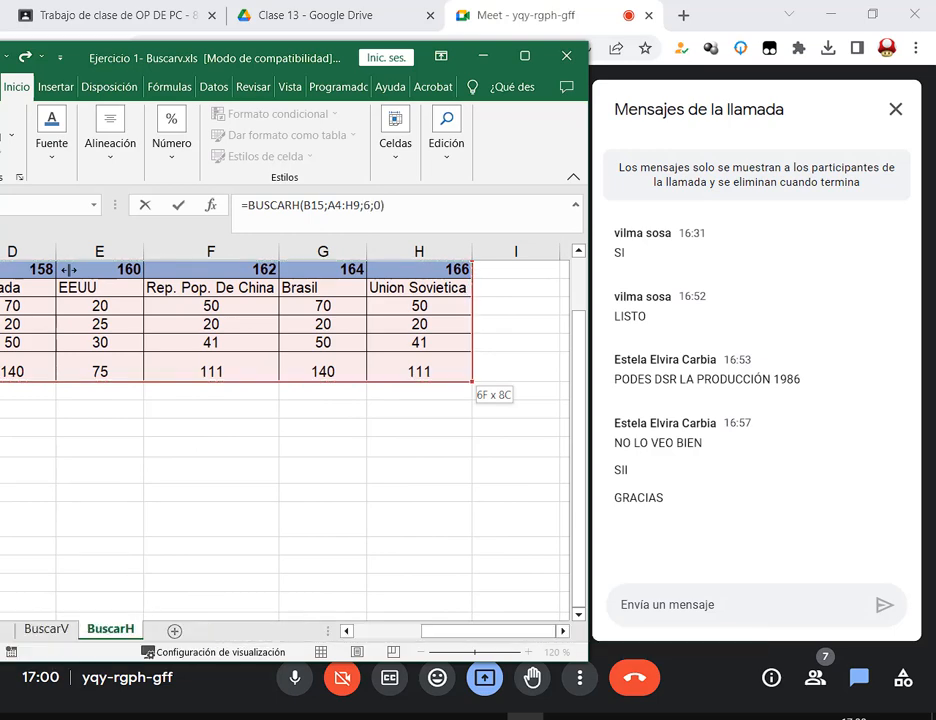
key("Return")
Step: Inspect the País BUSCARH formula in the BUSQUEDA table, leaving it unedited
left_click_drag(436, 642, 393, 626)
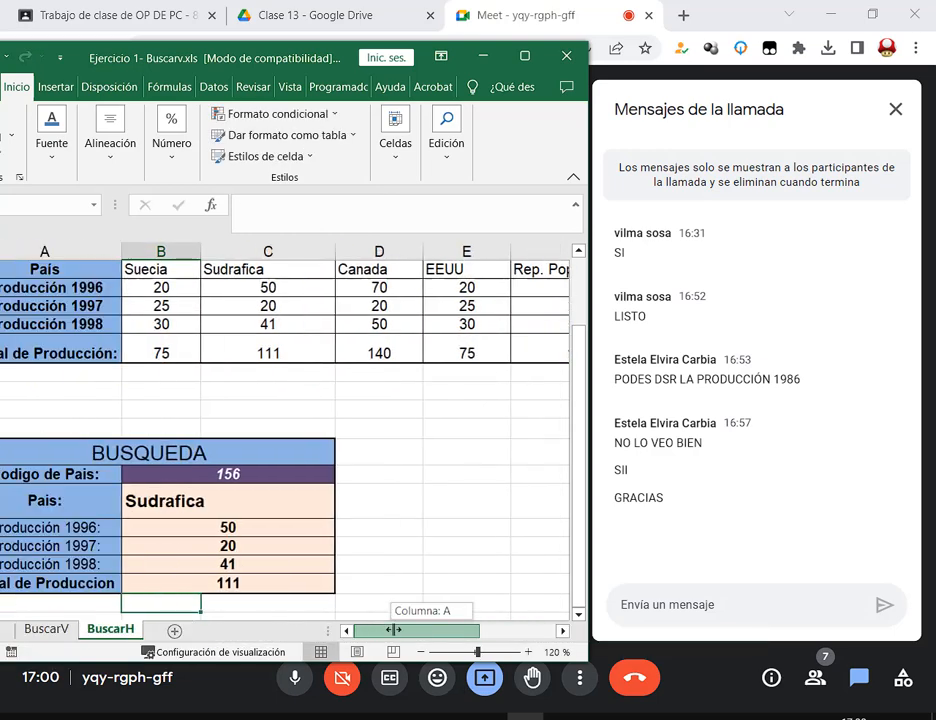
scroll(265, 460, "down", 2)
double_click(251, 375)
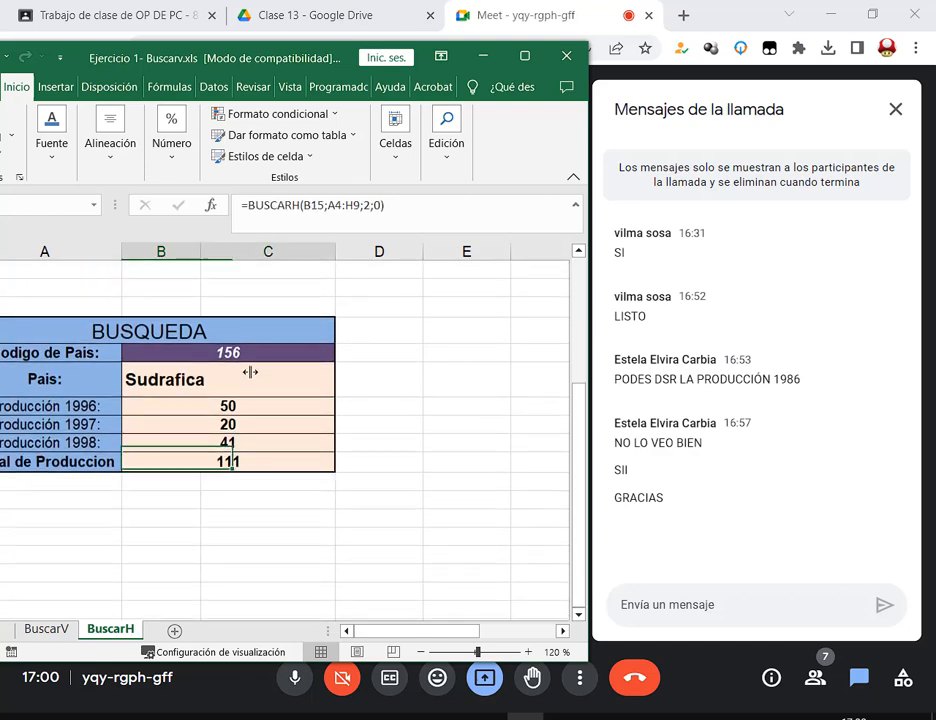
key("Escape")
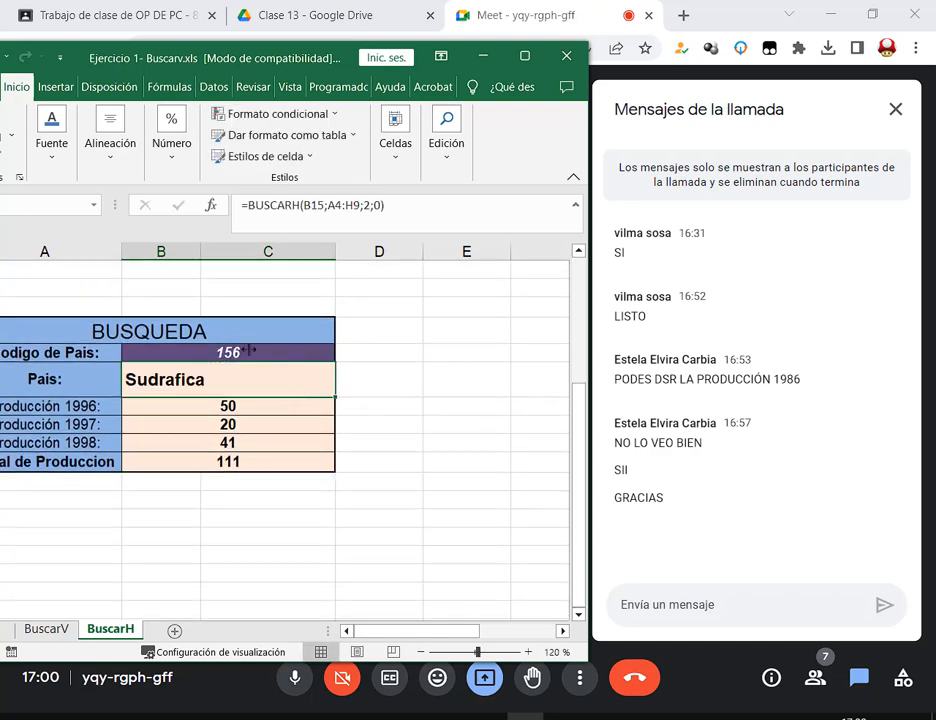
Step: Increase the height of the Codigo de Pais row and widen column C in the BUSQUEDA table
key("Up")
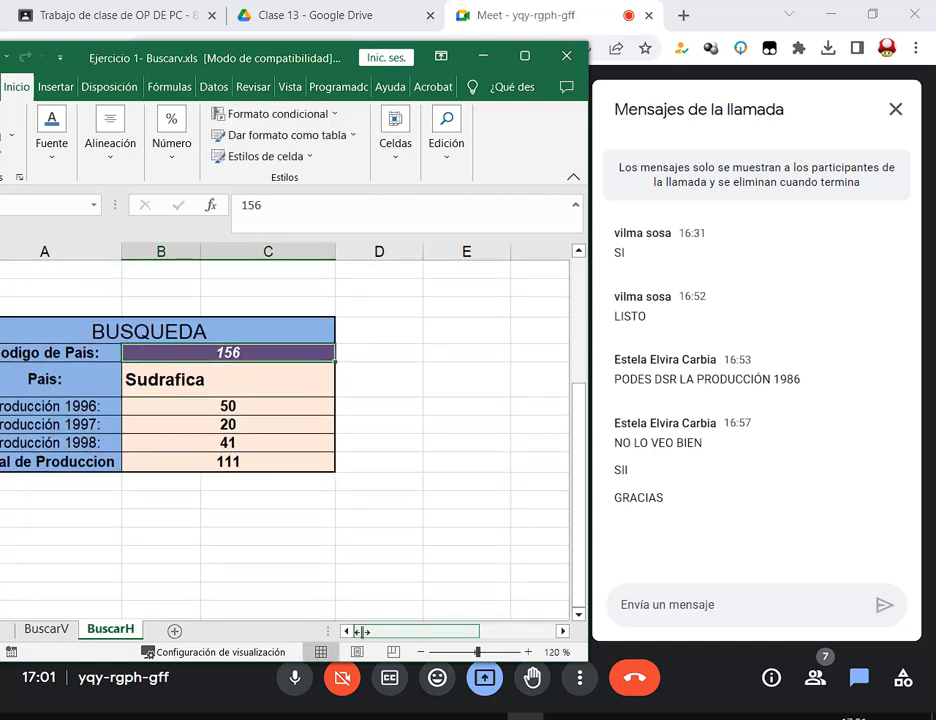
left_click_drag(201, 58, 257, 56)
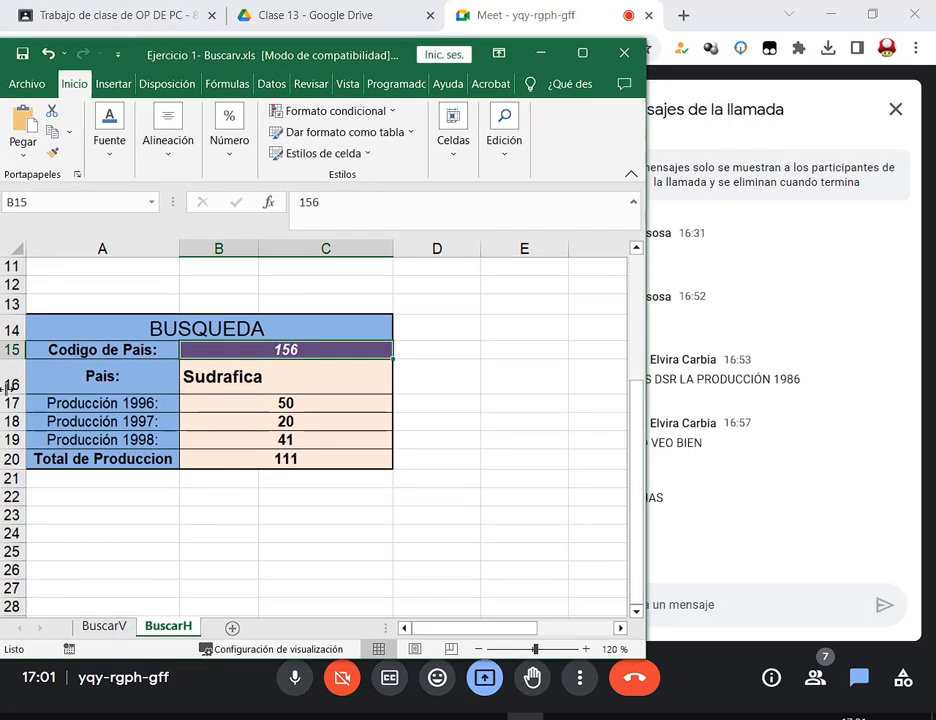
left_click_drag(10, 360, 16, 371)
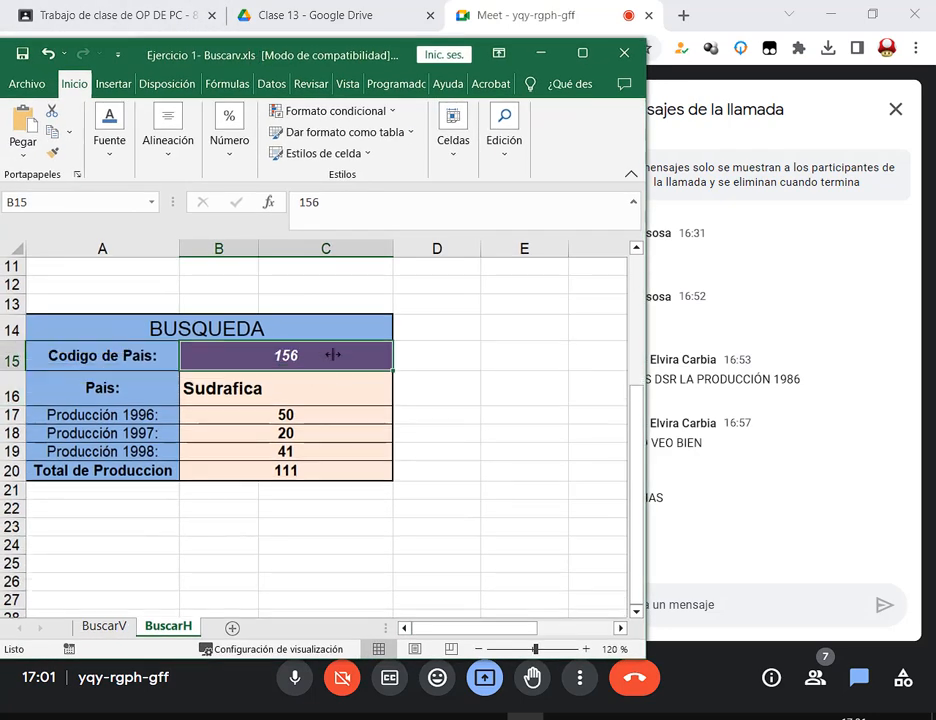
key("Down")
key("F2")
key("Escape")
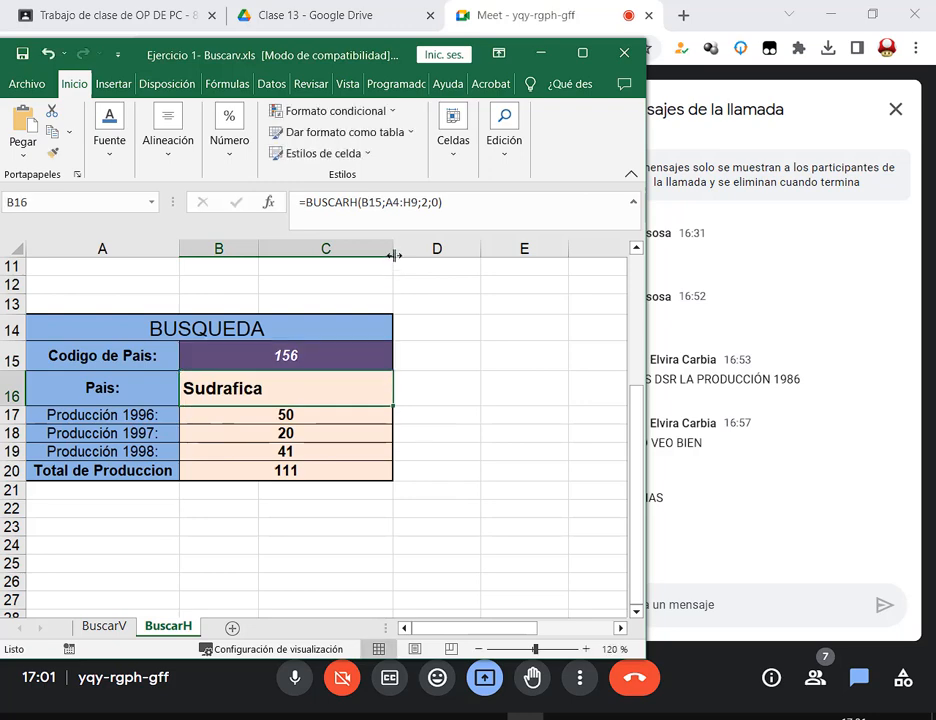
left_click_drag(393, 249, 466, 249)
Step: Review the arguments of the BUSCARH formula in B16 in edit mode and leave the cell unchanged
key("F2")
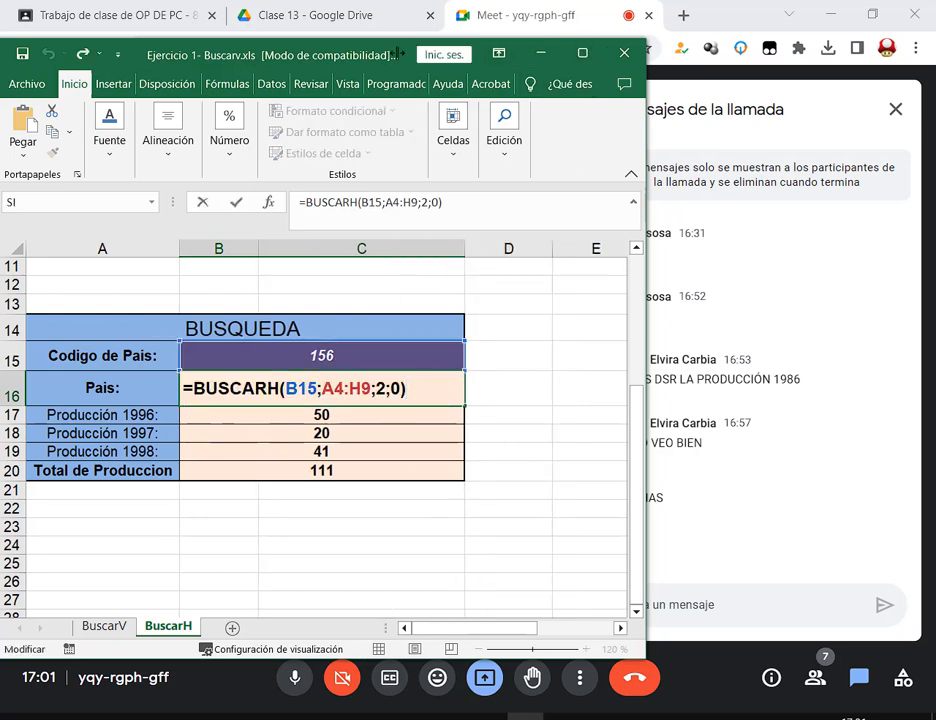
left_click_drag(392, 55, 343, 52)
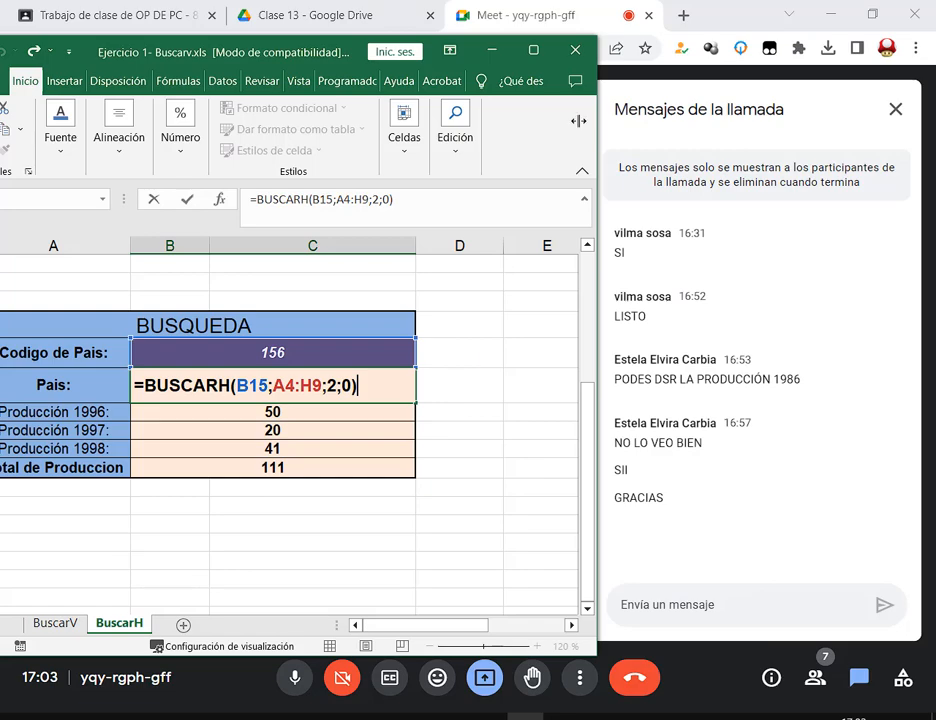
left_click_drag(225, 45, 387, 36)
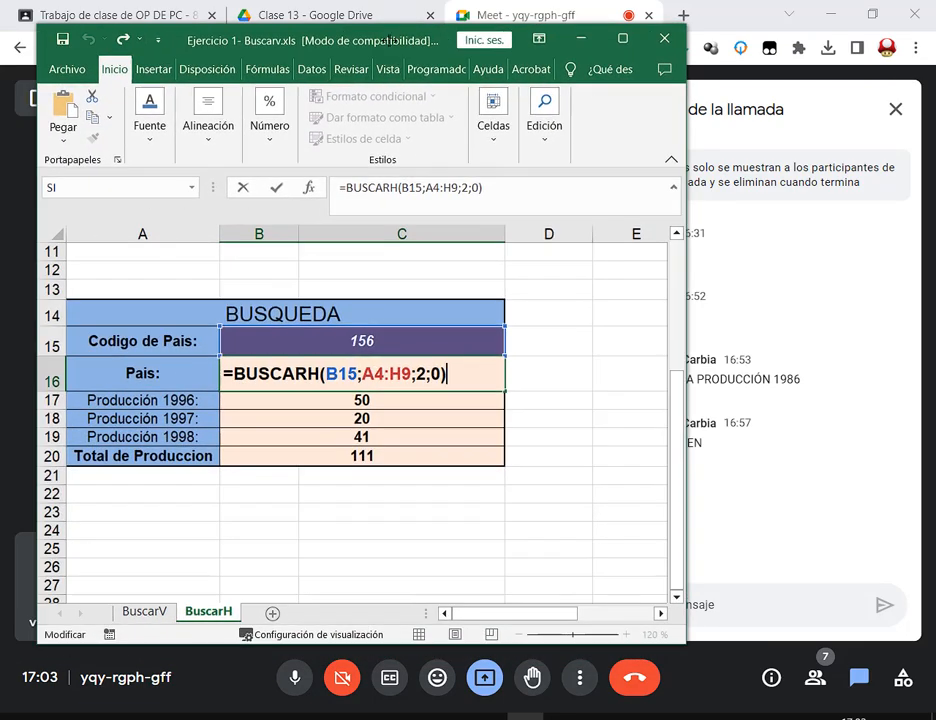
left_click(579, 405)
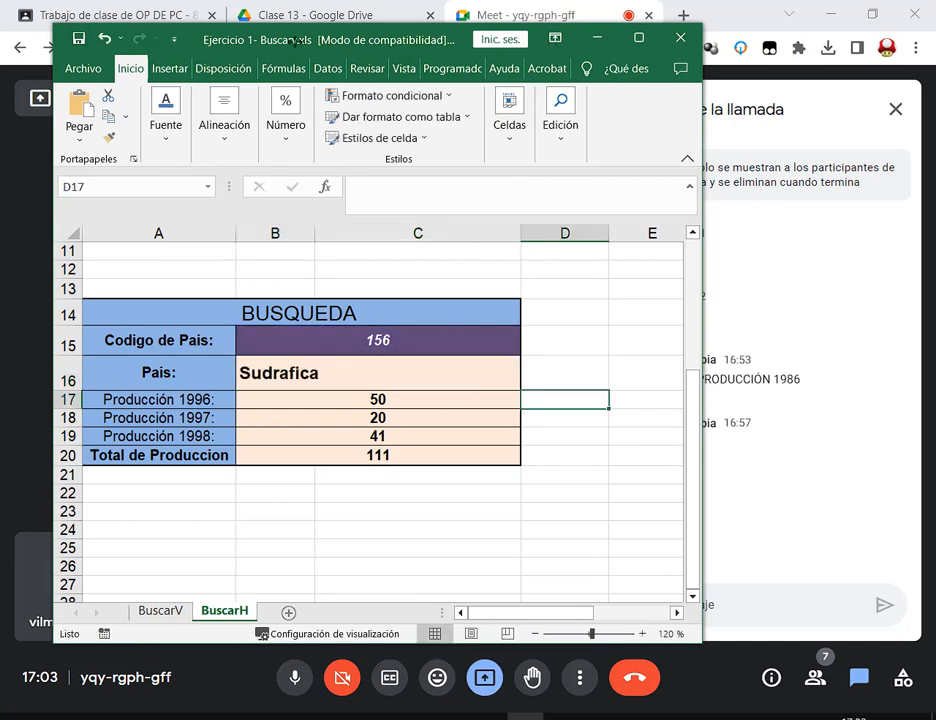
left_click_drag(328, 44, 218, 47)
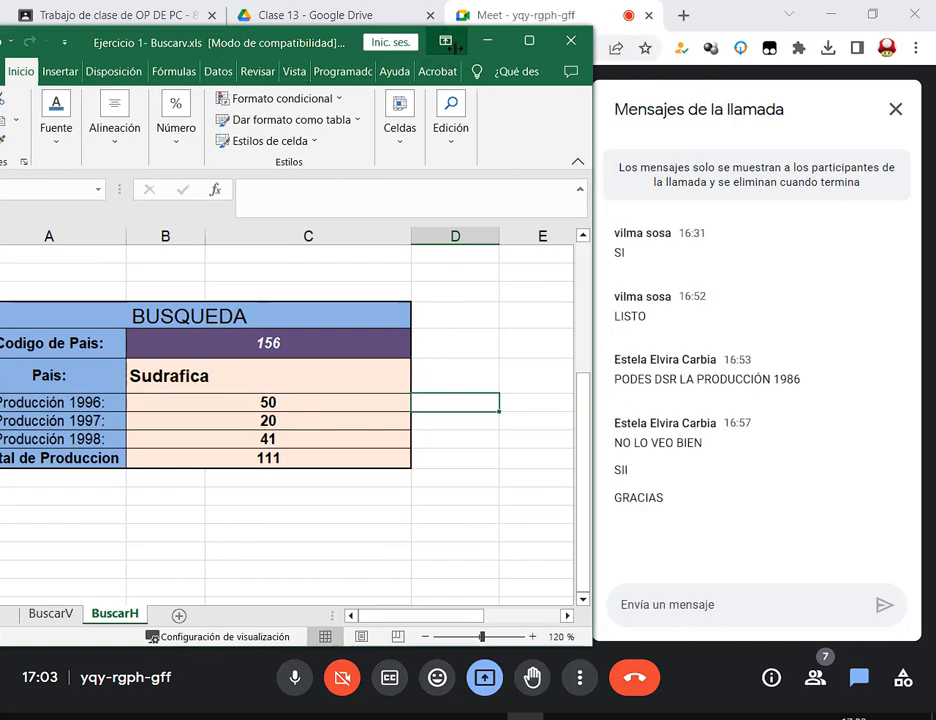
Step: Close the Ejercicio 1 workbook, open Ejercicio 2- Buscarv.xlsx from Descargas with editing enabled, and maximize its window
left_click(568, 41)
left_click(428, 706)
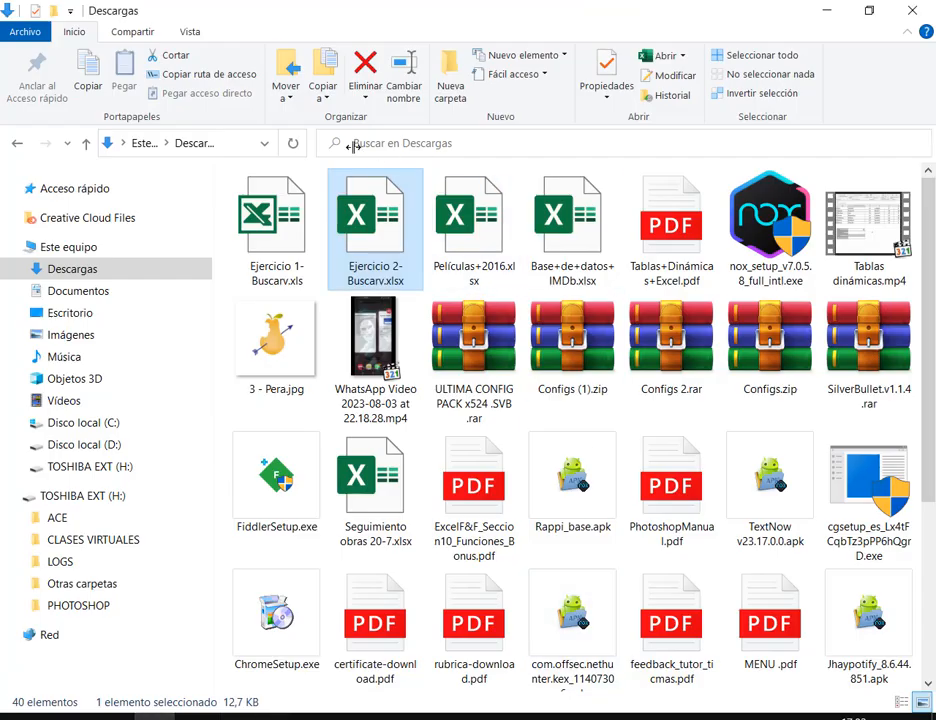
double_click(356, 196)
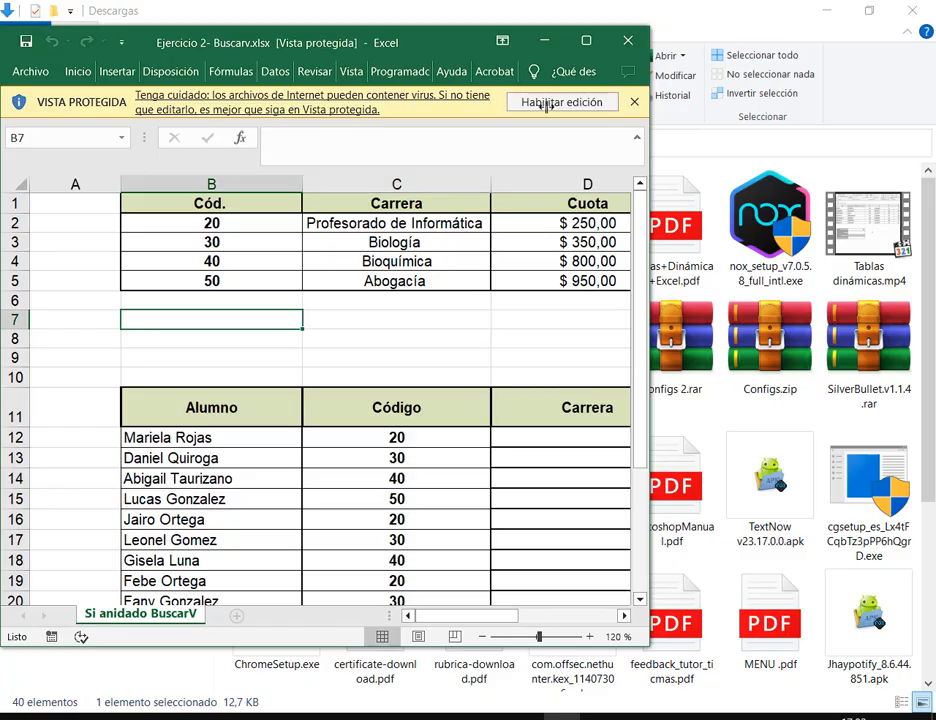
left_click(546, 103)
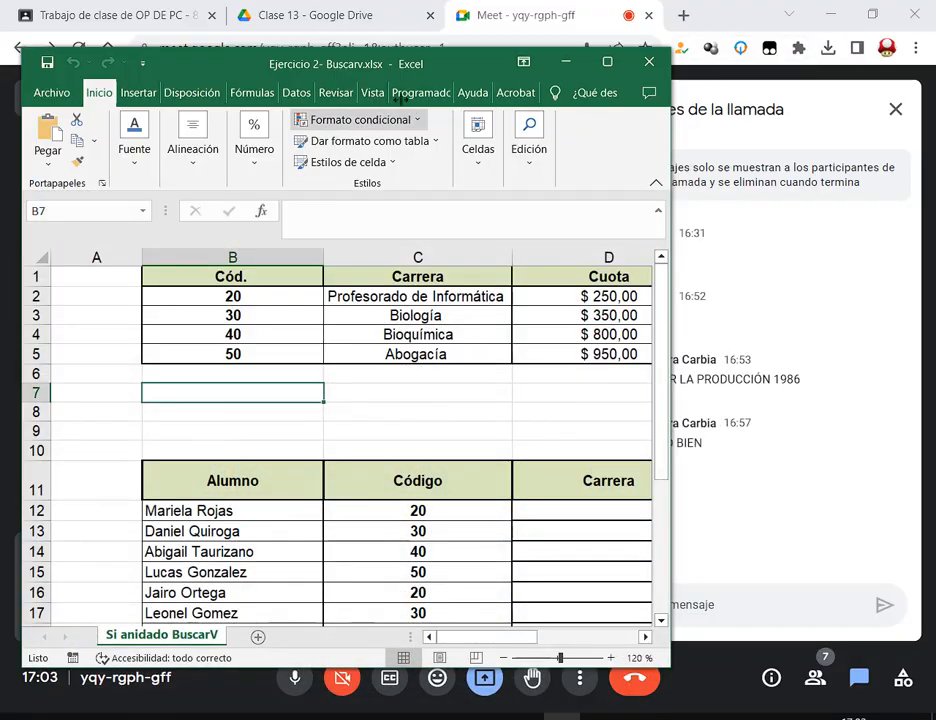
left_click_drag(396, 62, 316, 42)
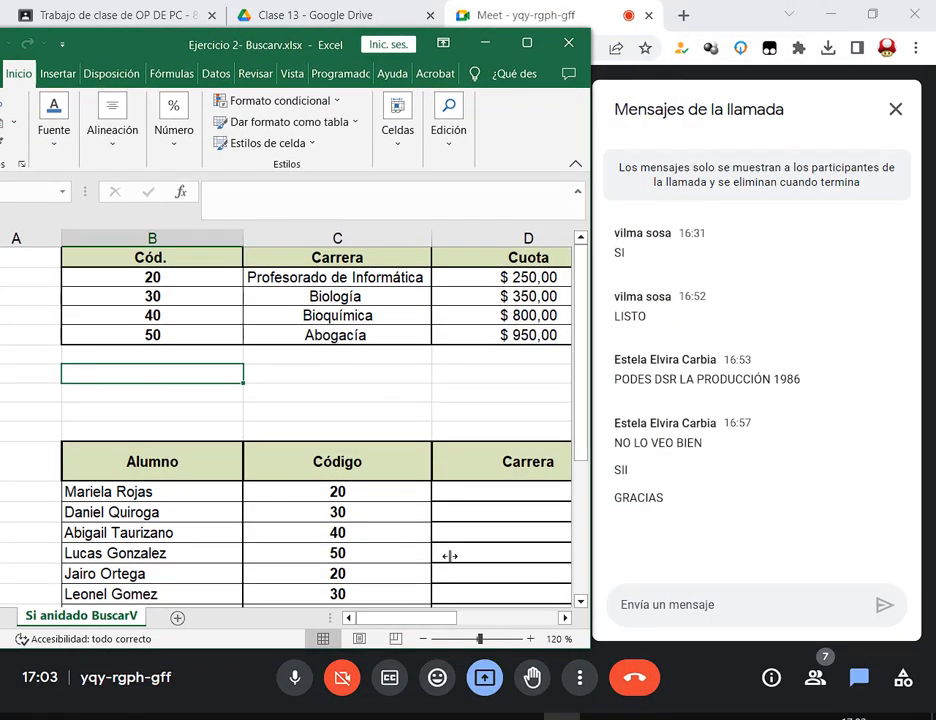
mouse_move(430, 618)
left_mouse_down()
mouse_move(483, 618)
mouse_move(430, 619)
left_mouse_up()
scroll(537, 535, "down", 1)
left_click(526, 42)
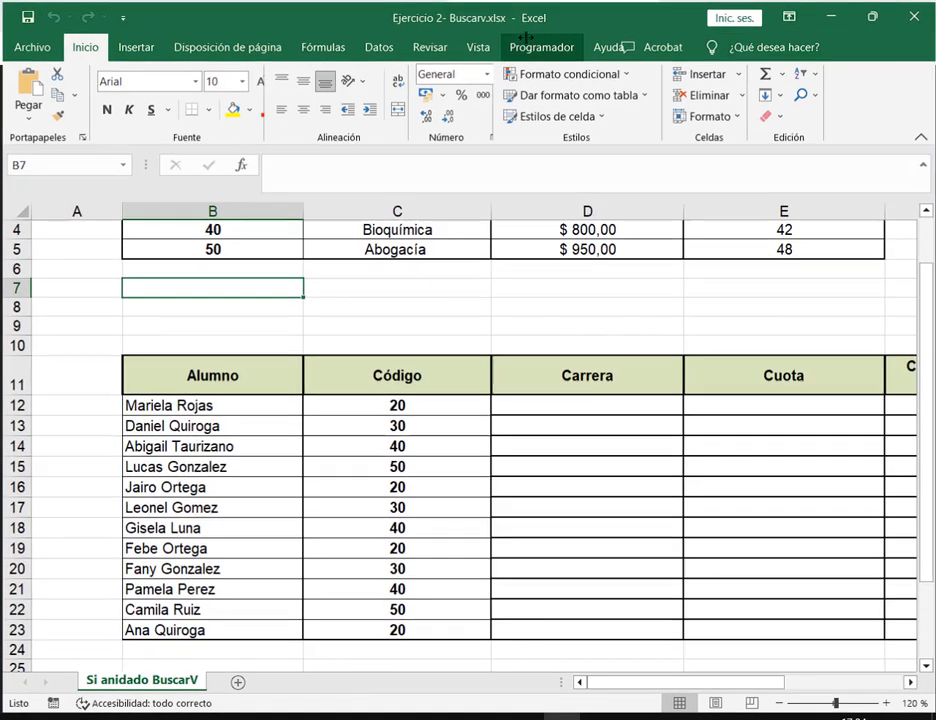
Step: Fill the empty first Carrera cell D12 down through D23 in the Alumno table
left_click(595, 408)
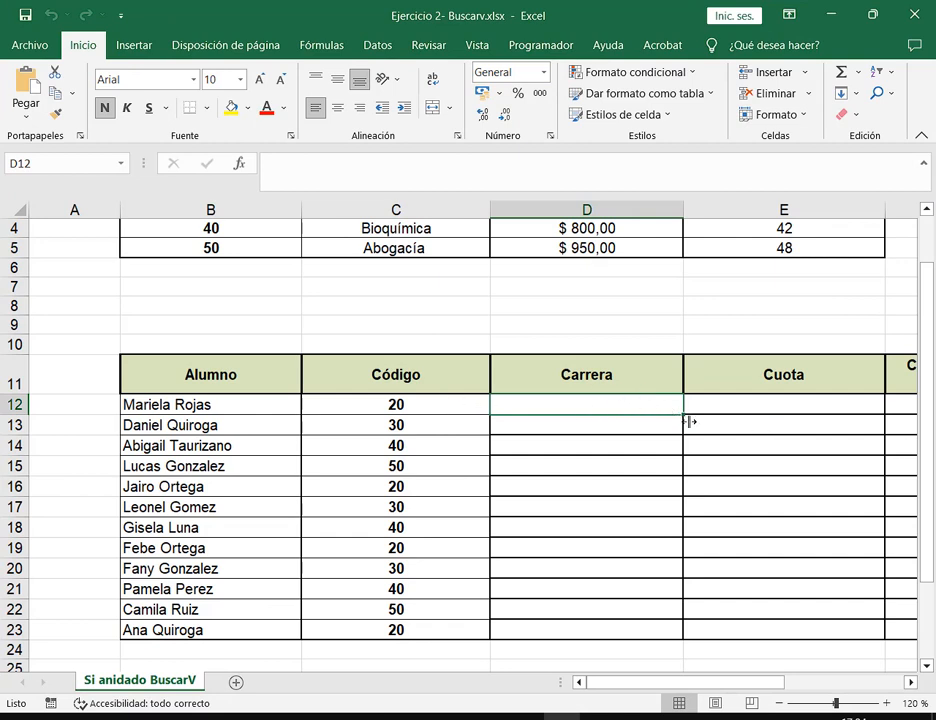
left_click_drag(682, 414, 679, 632)
left_click(620, 405)
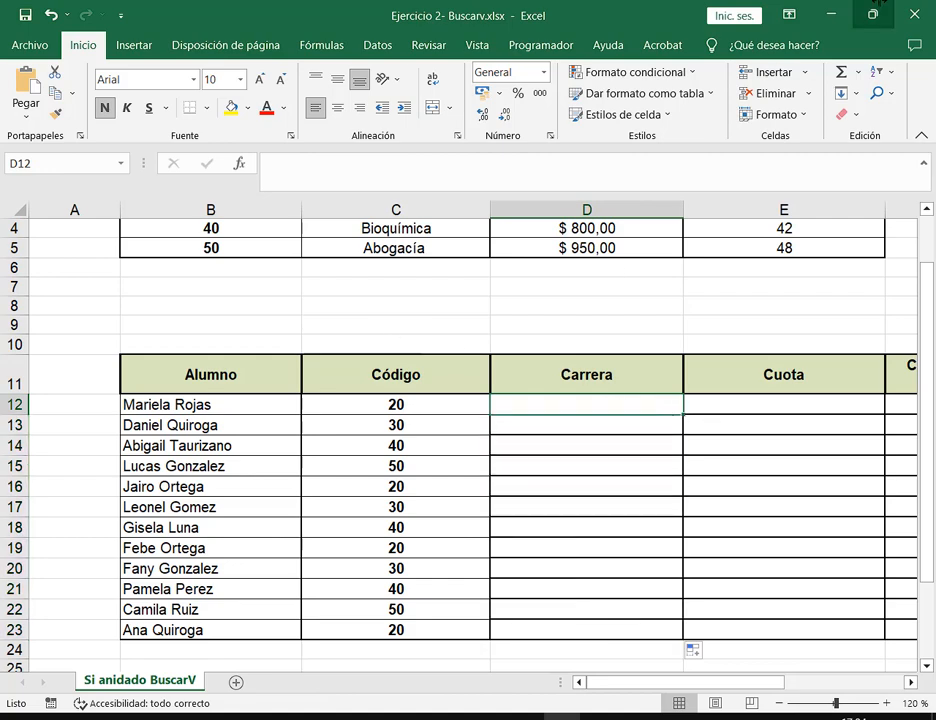
Step: Outline the Carrera column with a red on-screen rectangle and a downward arrow, and clear the annotations
left_click_drag(645, 8, 285, 47)
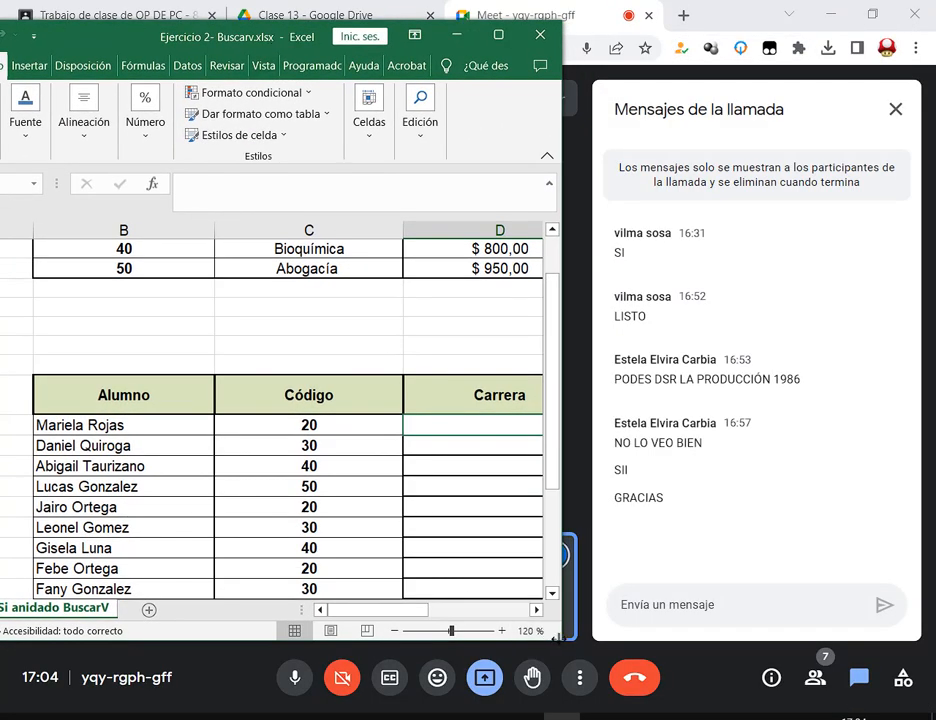
left_click_drag(545, 631, 590, 628)
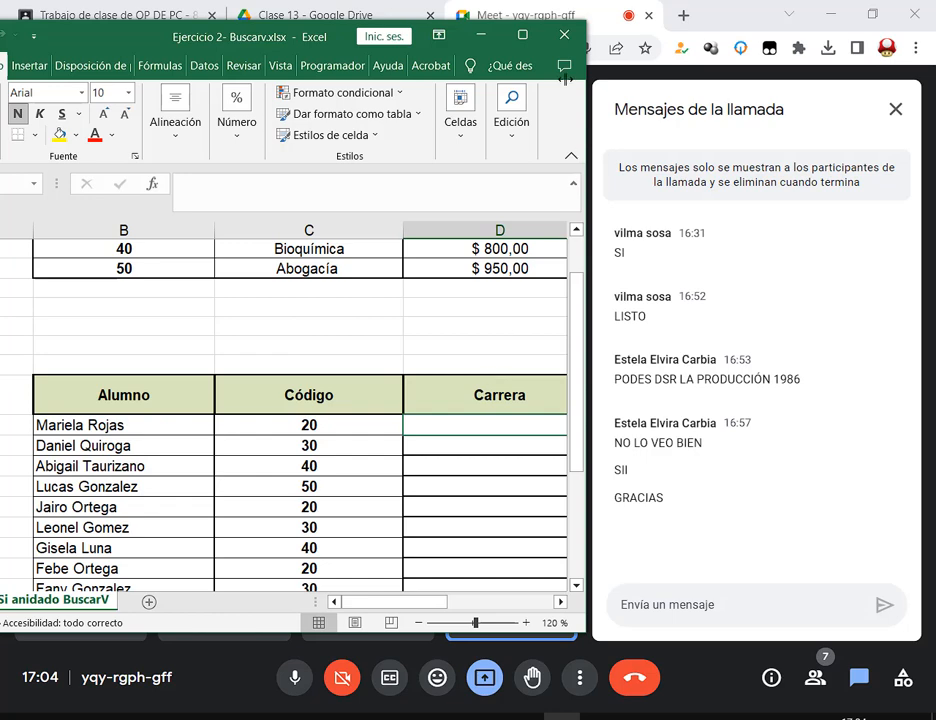
left_click(522, 34)
mouse_move(503, 368)
left_mouse_down()
mouse_move(673, 645)
mouse_move(683, 640)
left_mouse_up()
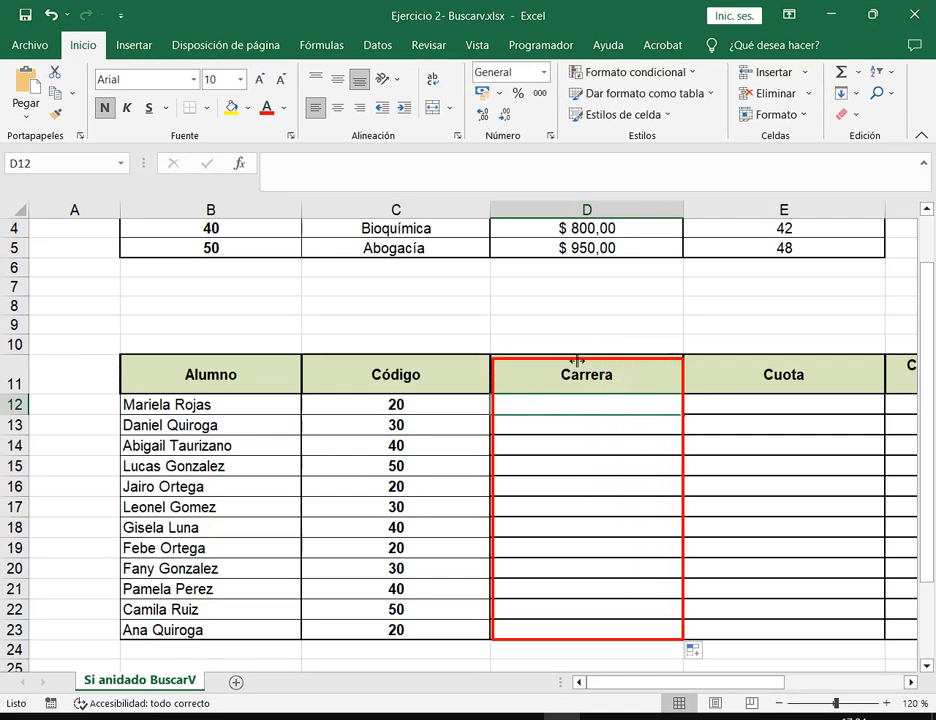
left_click_drag(671, 392, 671, 503)
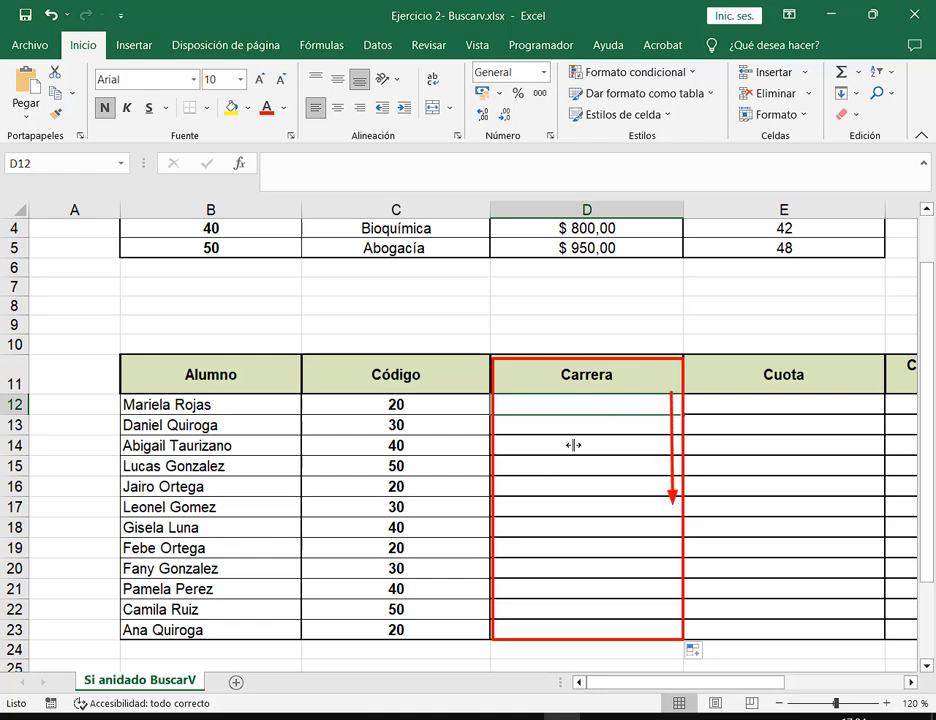
key("Escape")
Step: Examine the Alumno table's empty Carrera and Cuota columns, the written instructions, and the upper auxiliary table of career codes
left_click(873, 20)
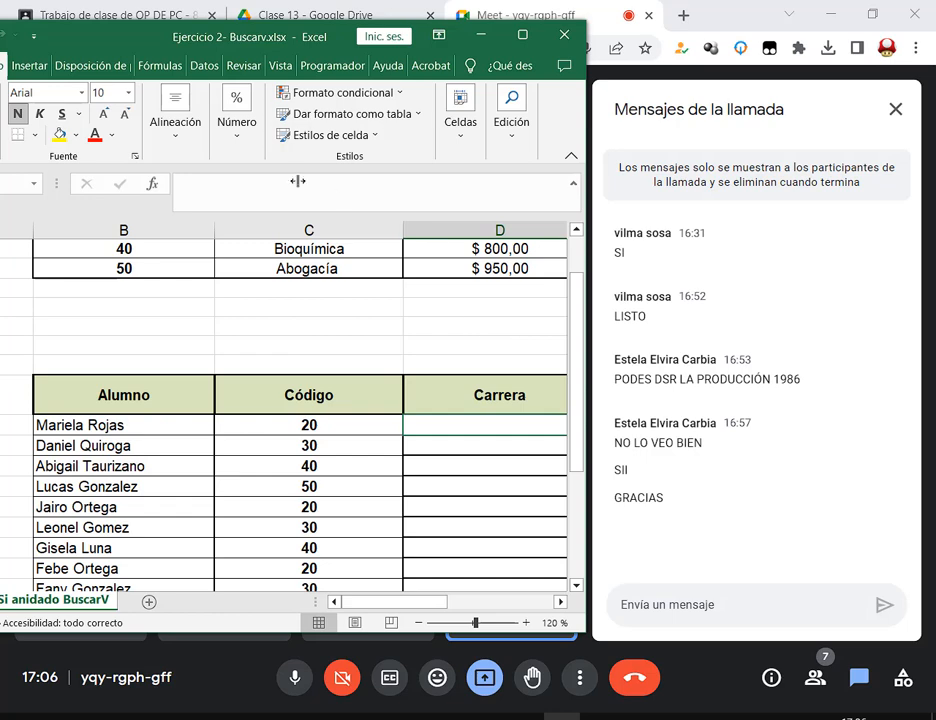
left_click(522, 35)
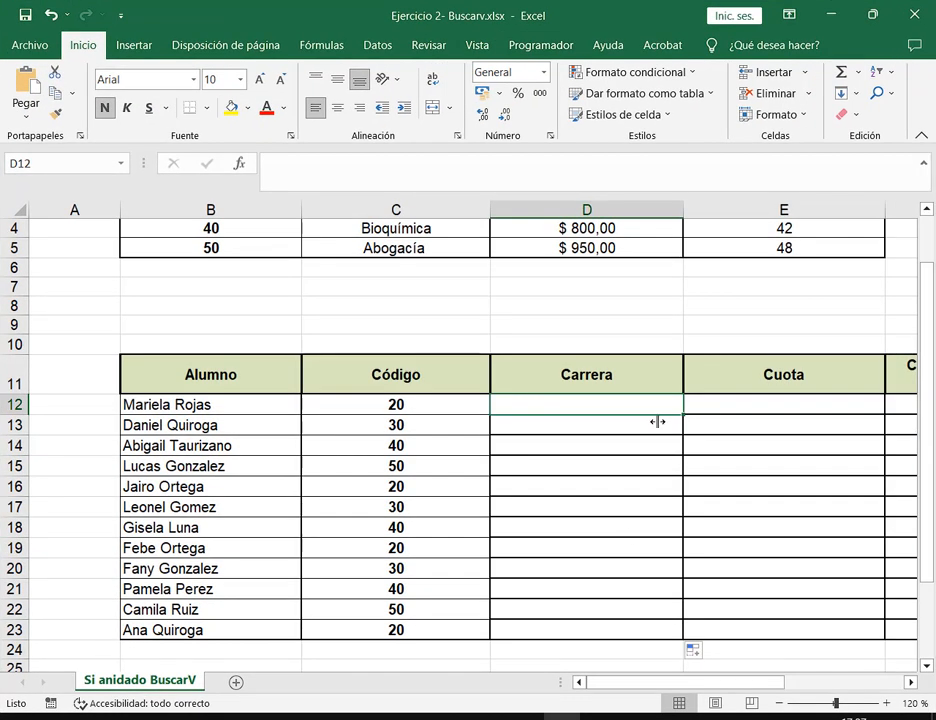
left_click(765, 406)
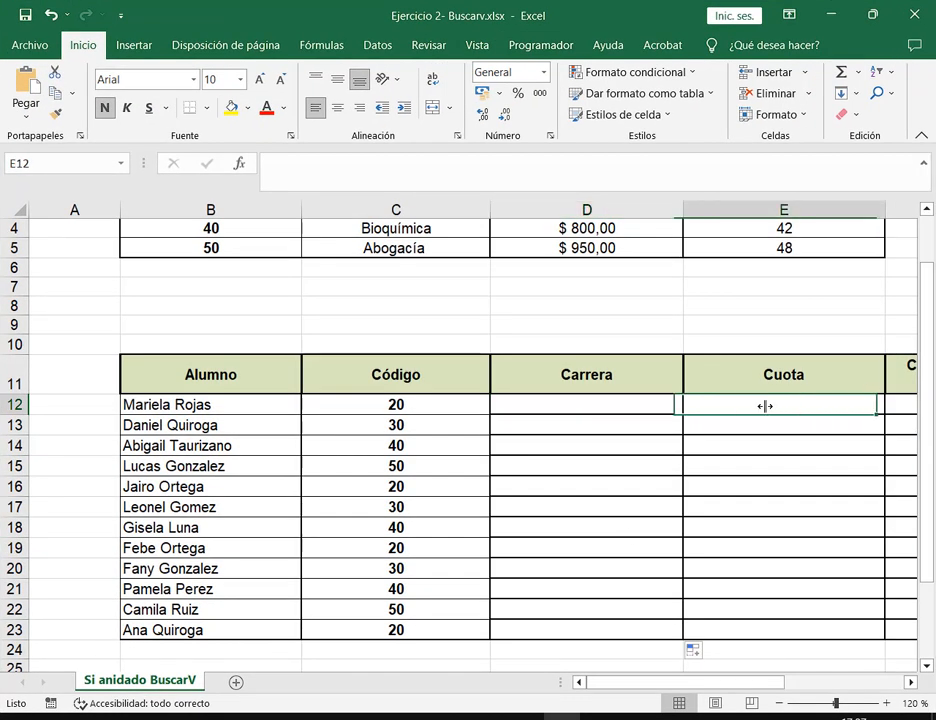
left_click(900, 410)
left_click(673, 410)
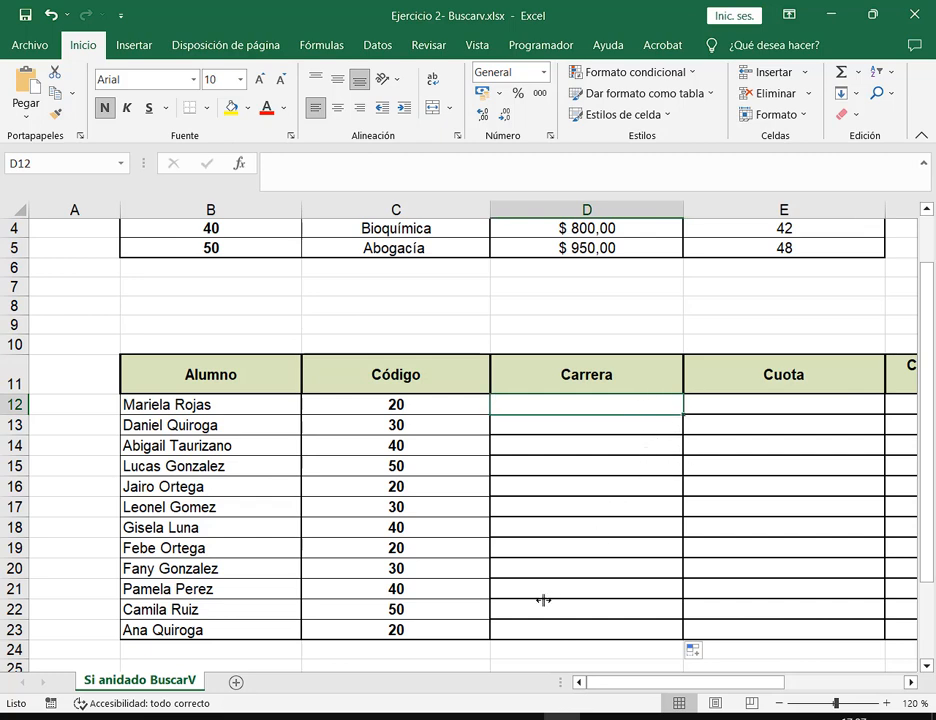
scroll(560, 435, "up", 1)
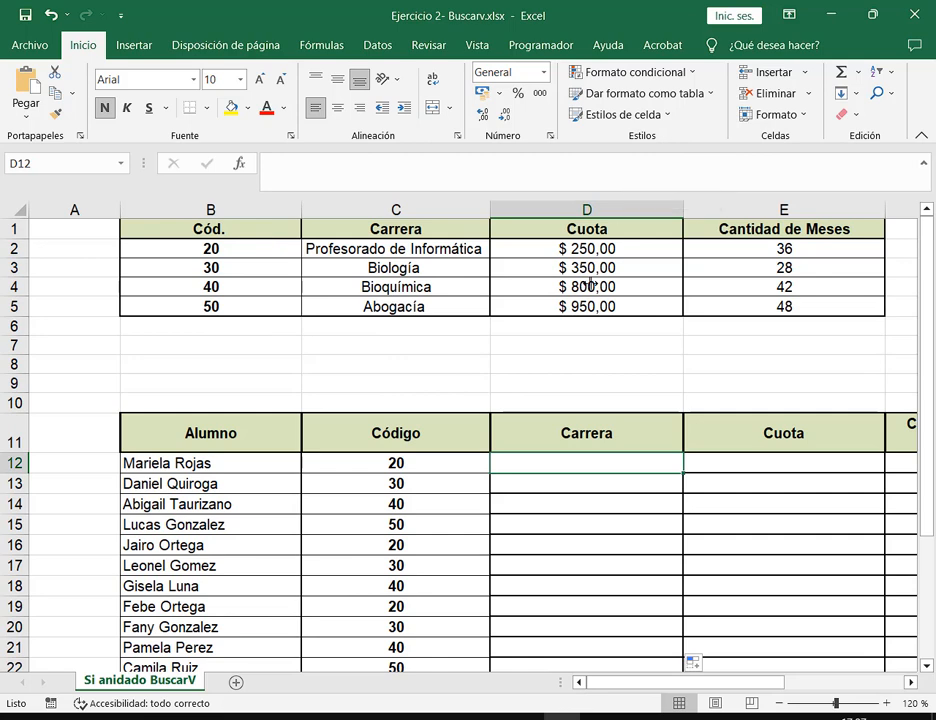
scroll(582, 286, "down", 1)
scroll(582, 290, "down", 1)
left_click_drag(579, 345, 629, 558)
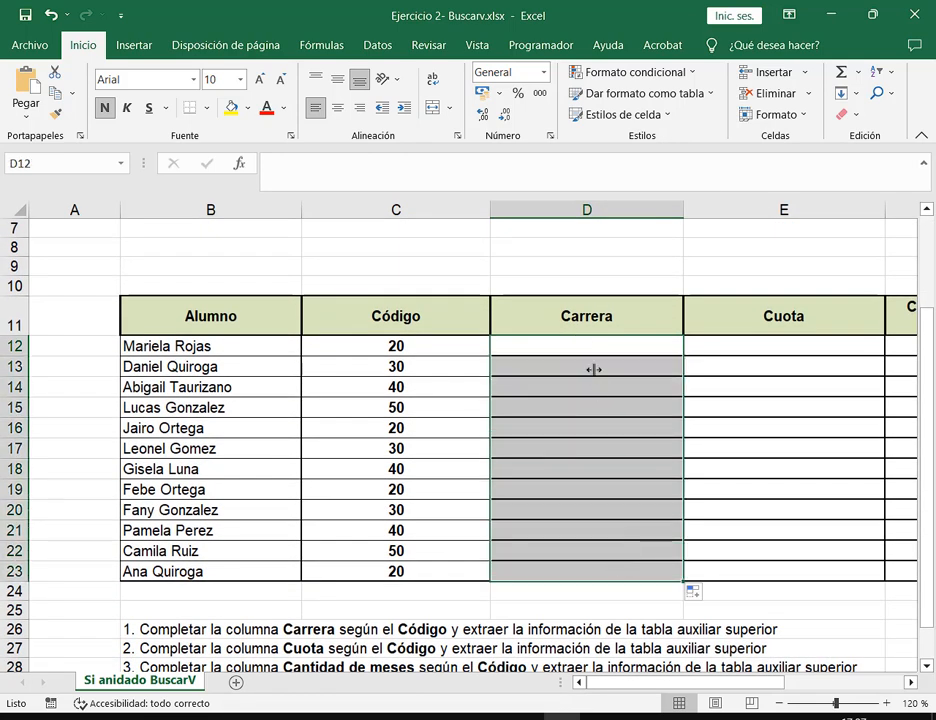
left_click_drag(240, 351, 242, 568)
scroll(592, 490, "up", 1)
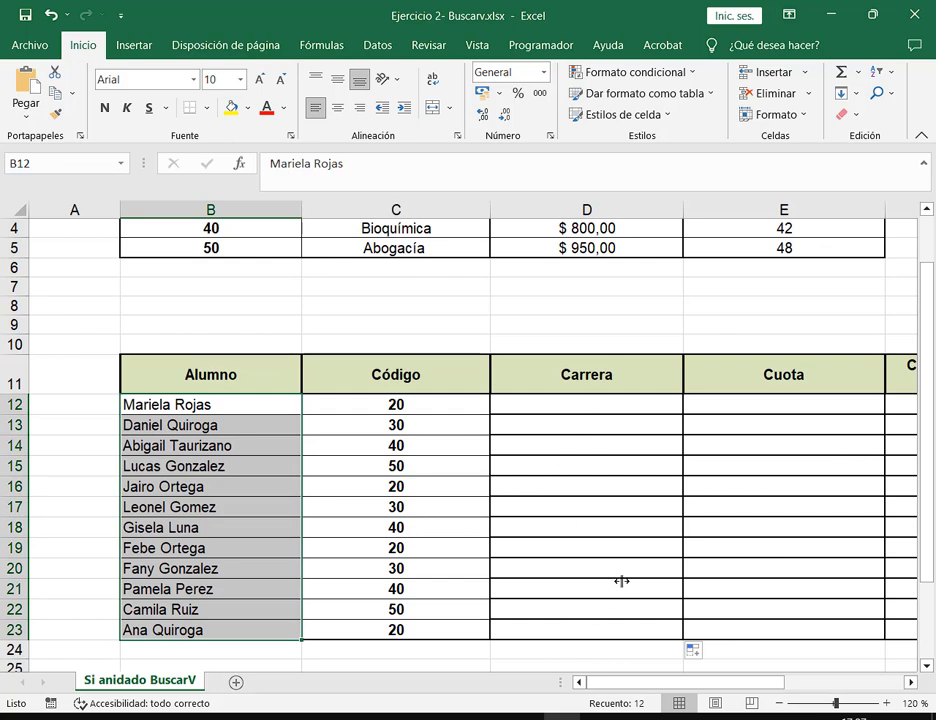
scroll(637, 565, "up", 1)
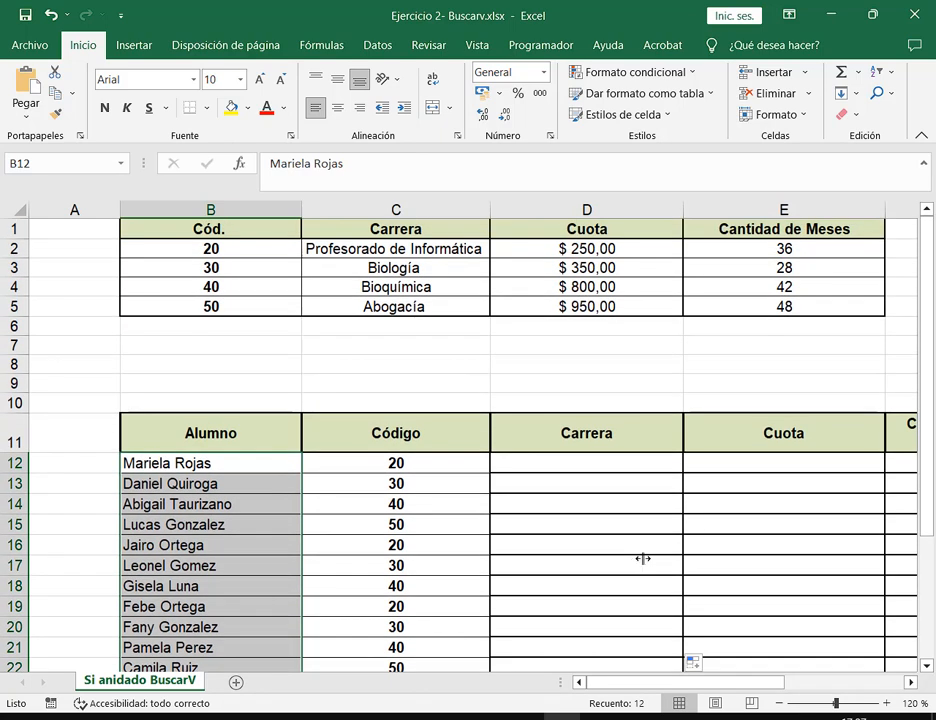
Step: Name the upper auxiliary table range B1:E5 CARRERA
left_click(422, 362)
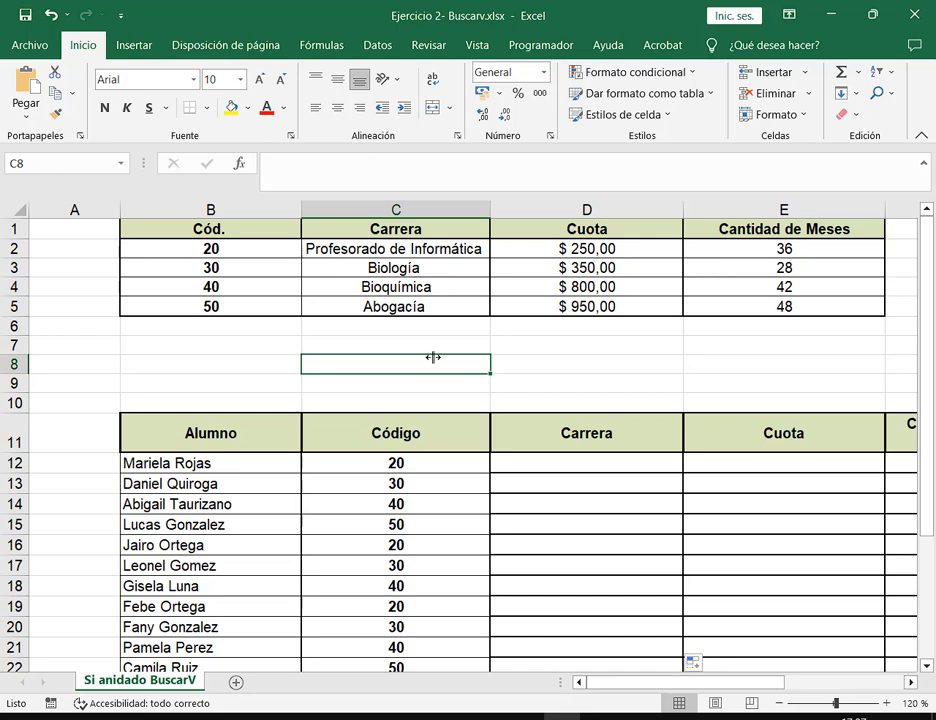
left_click(182, 230)
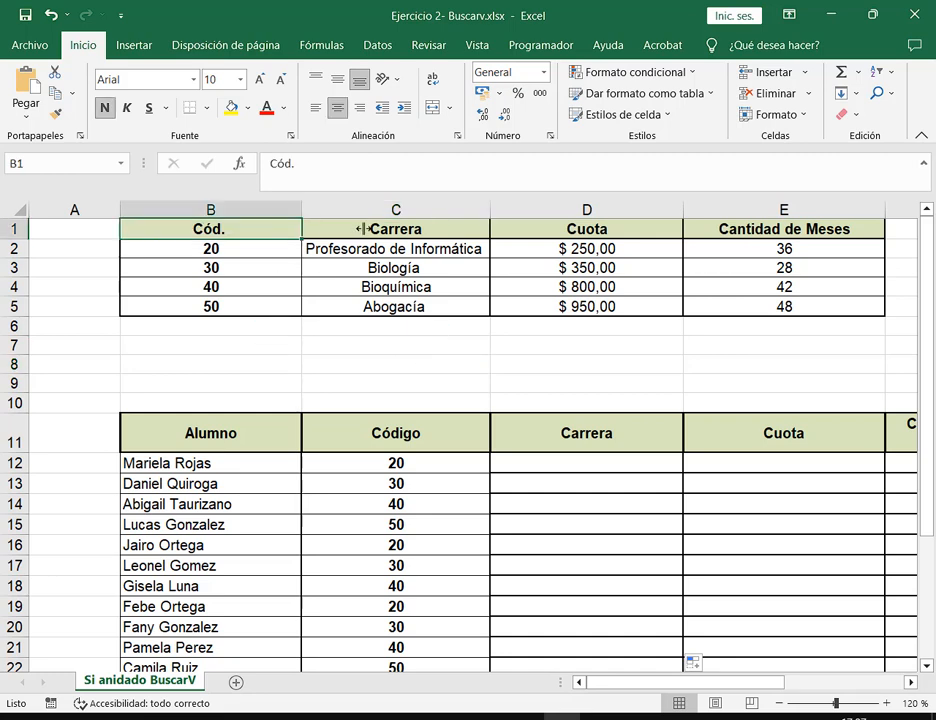
left_click_drag(307, 230, 853, 307)
left_click(244, 229)
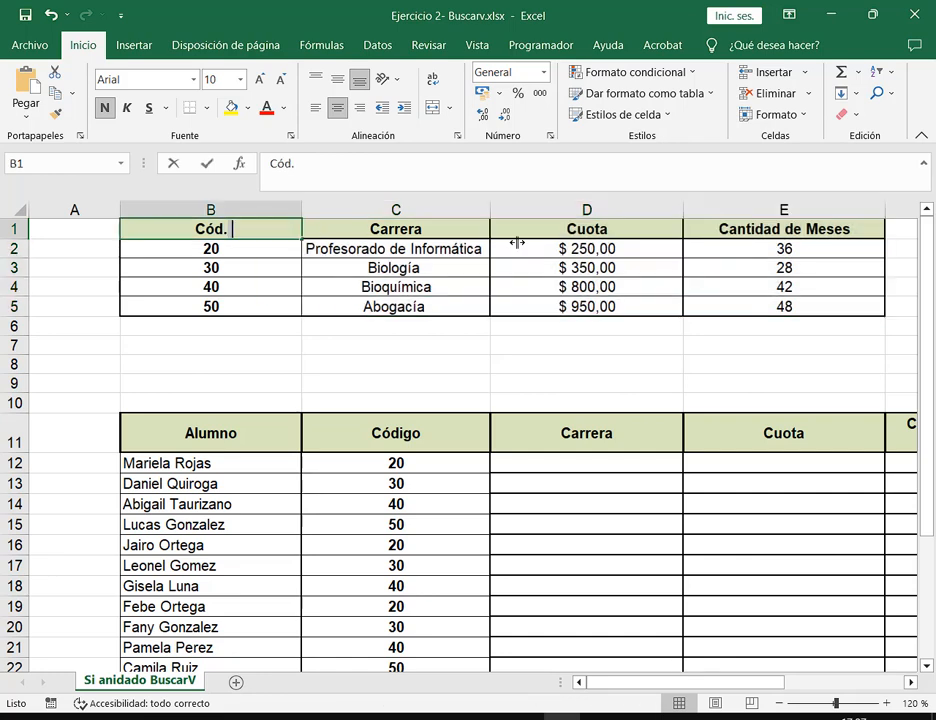
key("Escape")
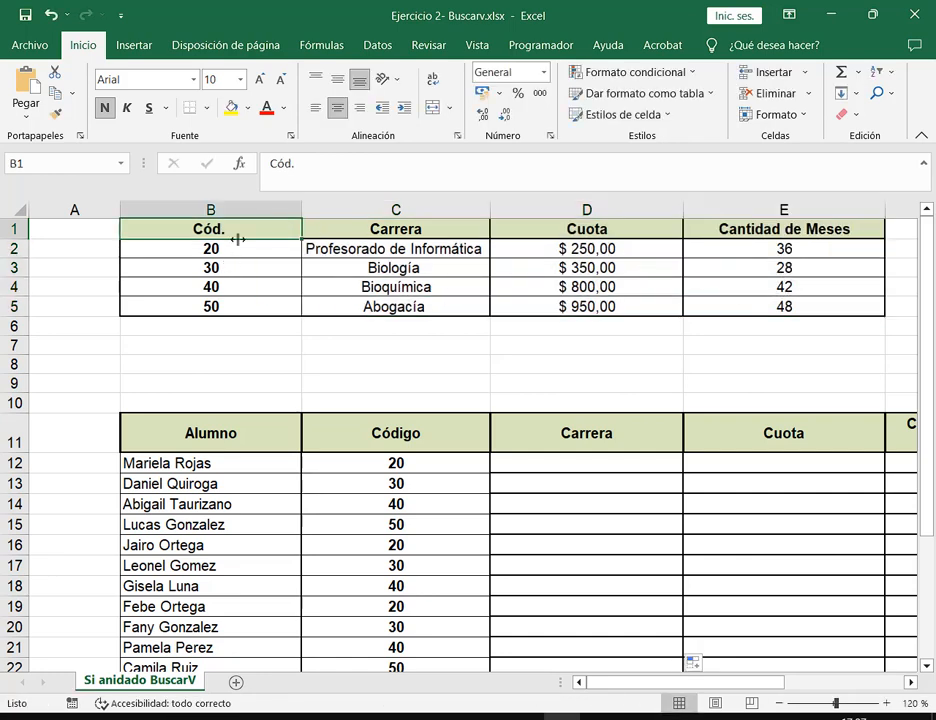
key("ctrl+a")
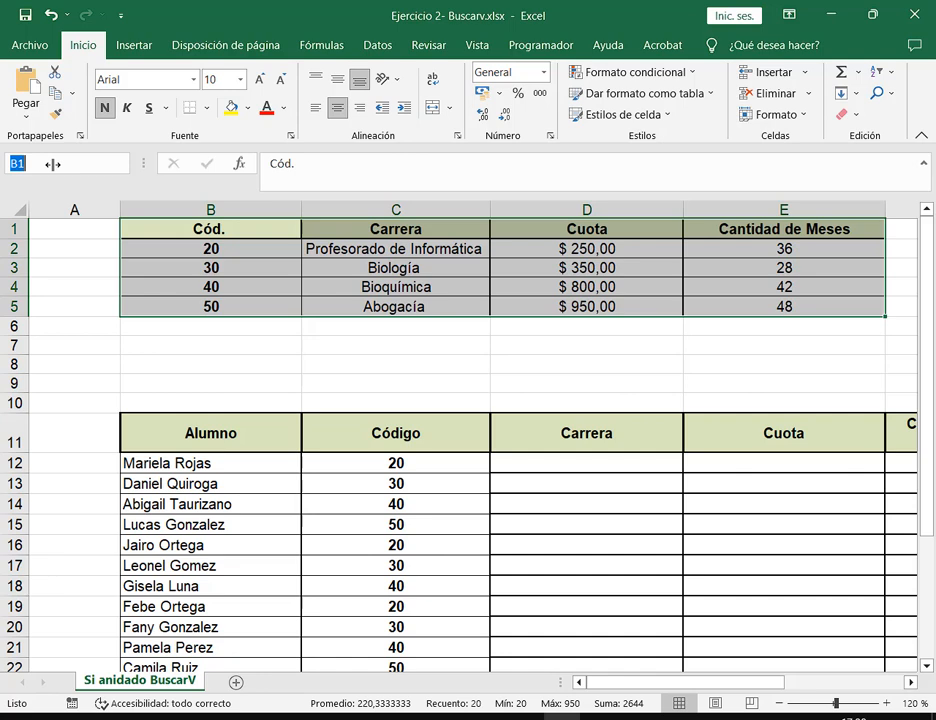
type("CARRERA")
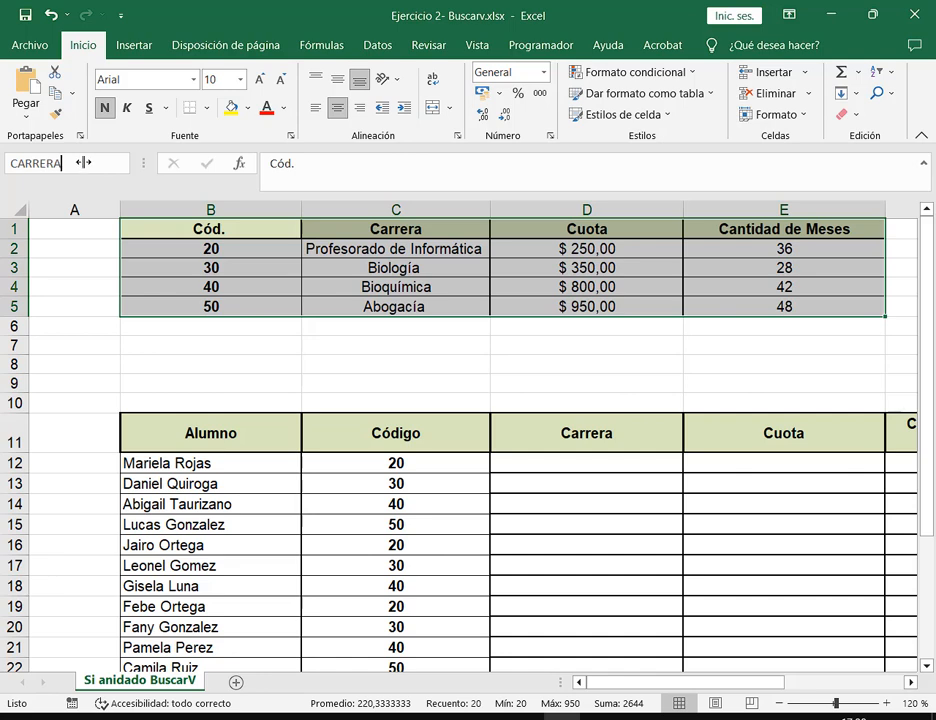
key("Return")
left_click(160, 346)
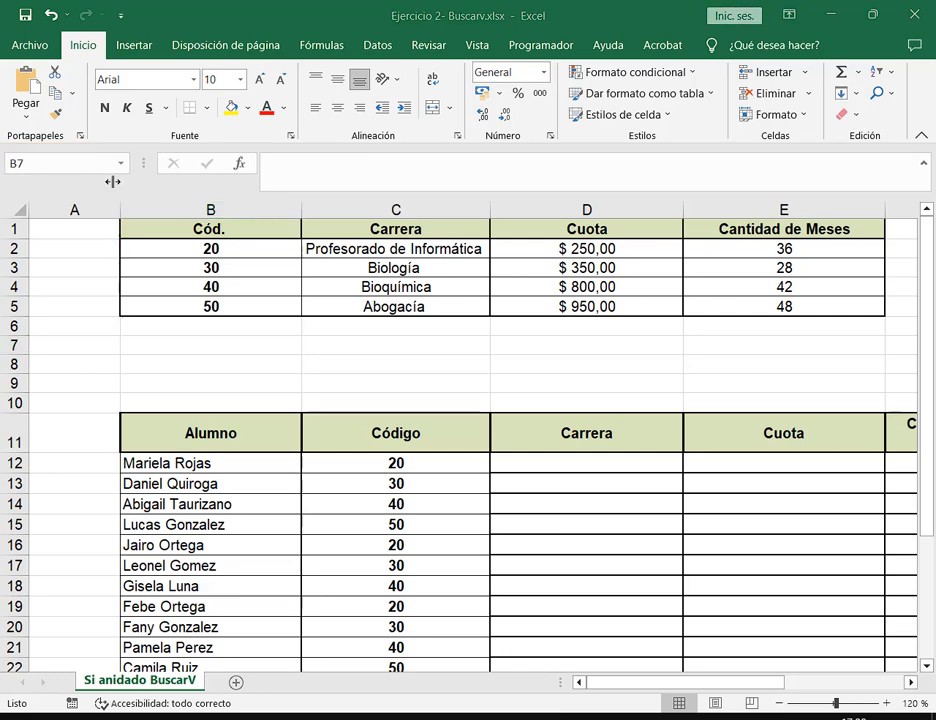
Step: Go to the named range CARRERA and compare selecting the whole auxiliary table B1:E5 with selecting only its Carrera column
left_click(121, 162)
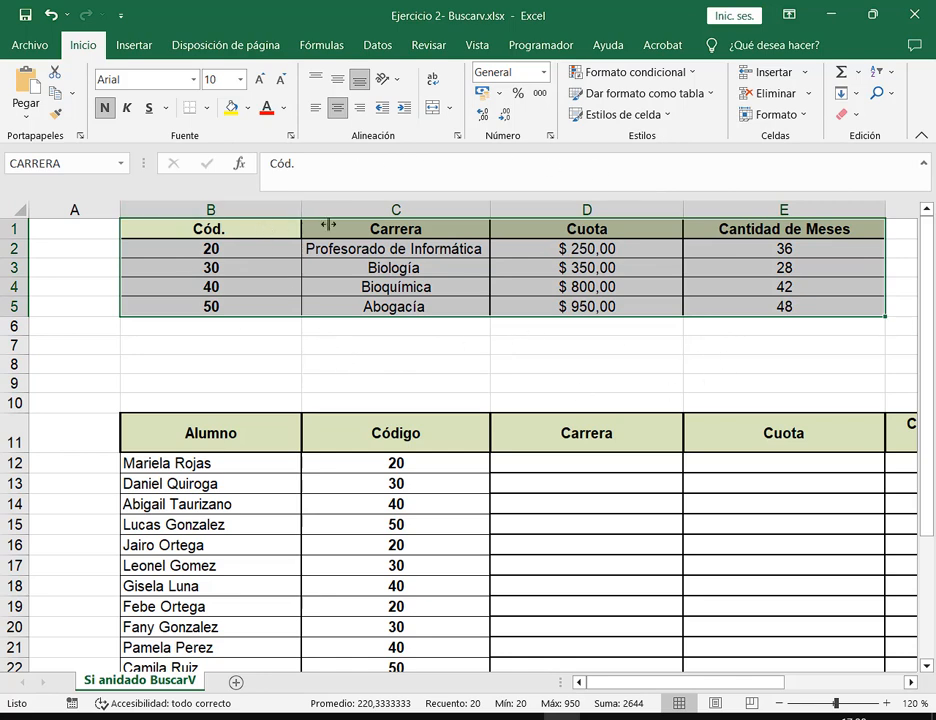
left_click_drag(328, 226, 355, 307)
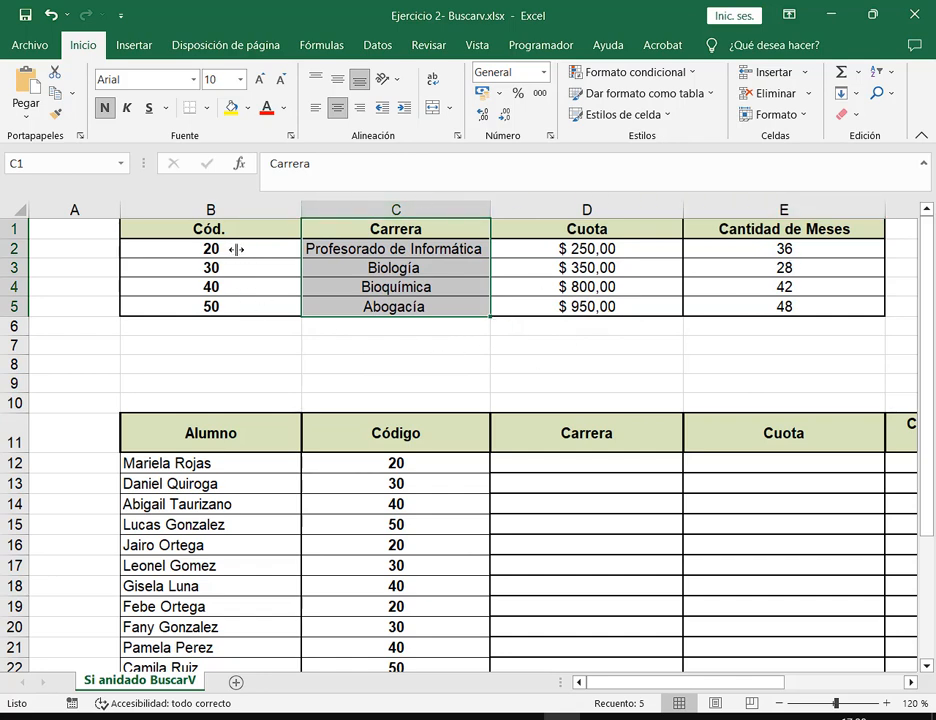
left_click_drag(205, 228, 780, 306)
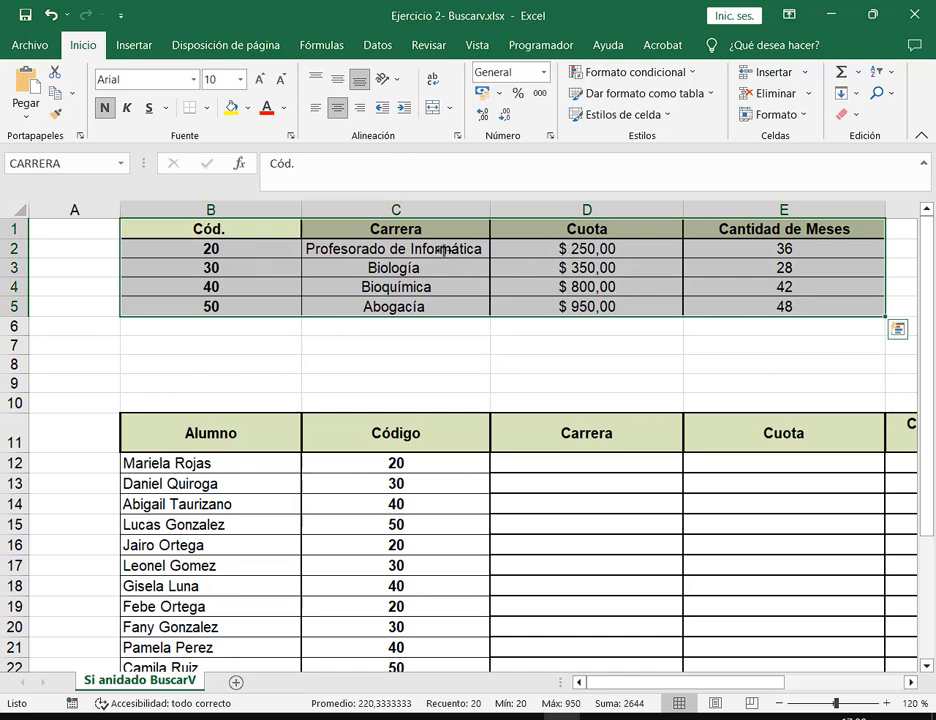
left_click_drag(320, 228, 443, 300)
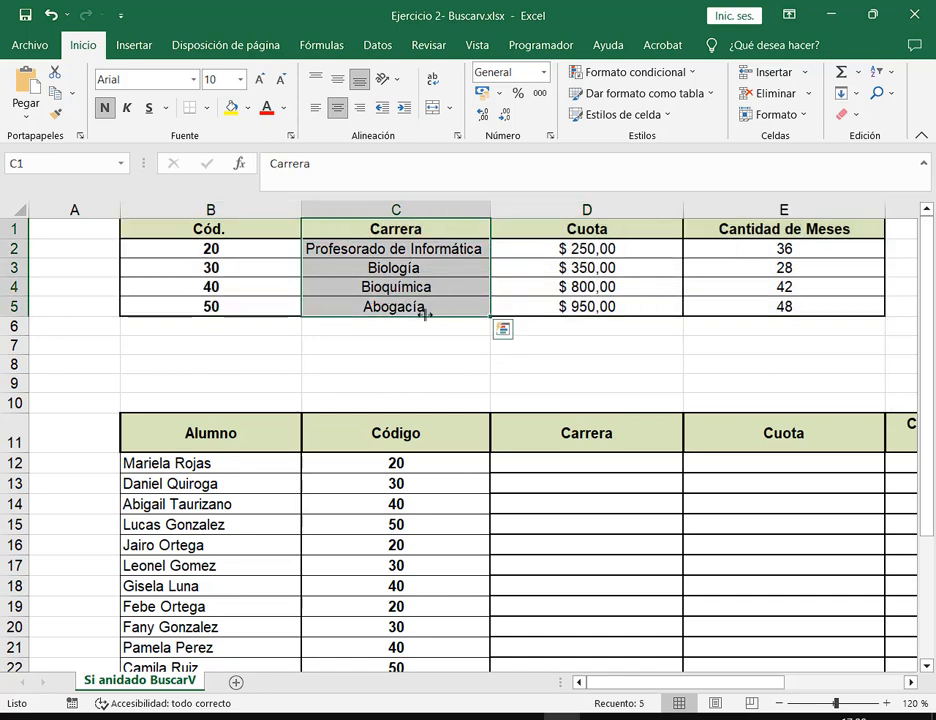
left_click_drag(236, 222, 638, 307)
left_click(623, 344)
left_click_drag(746, 679, 632, 685)
Step: Review the CARRERA name and its reference in the Name Manager, opening its definition and closing it without changes
left_click(248, 225)
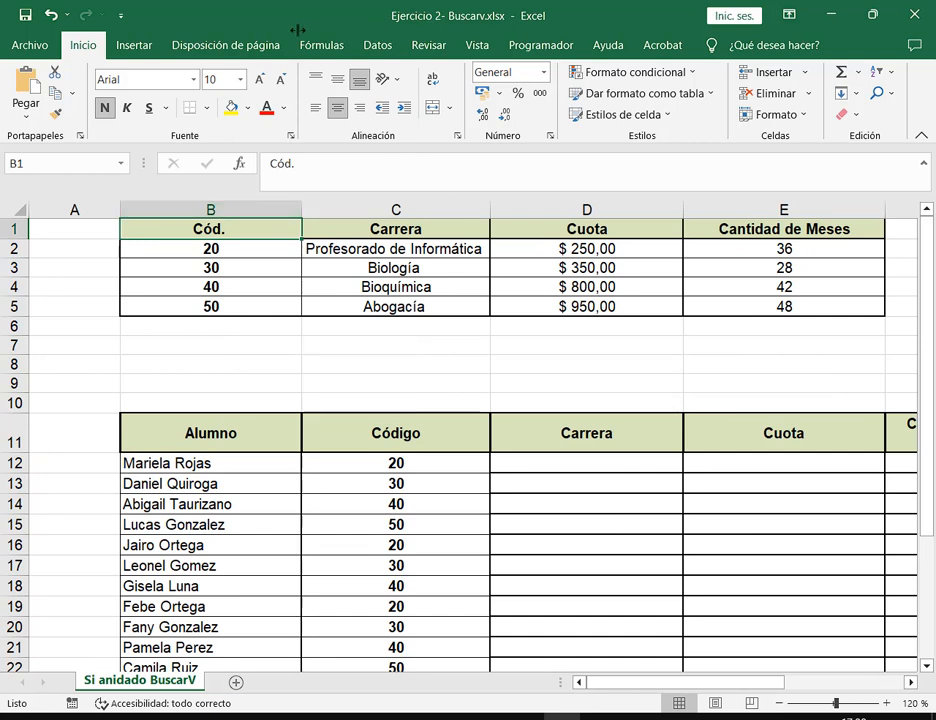
left_click(336, 45)
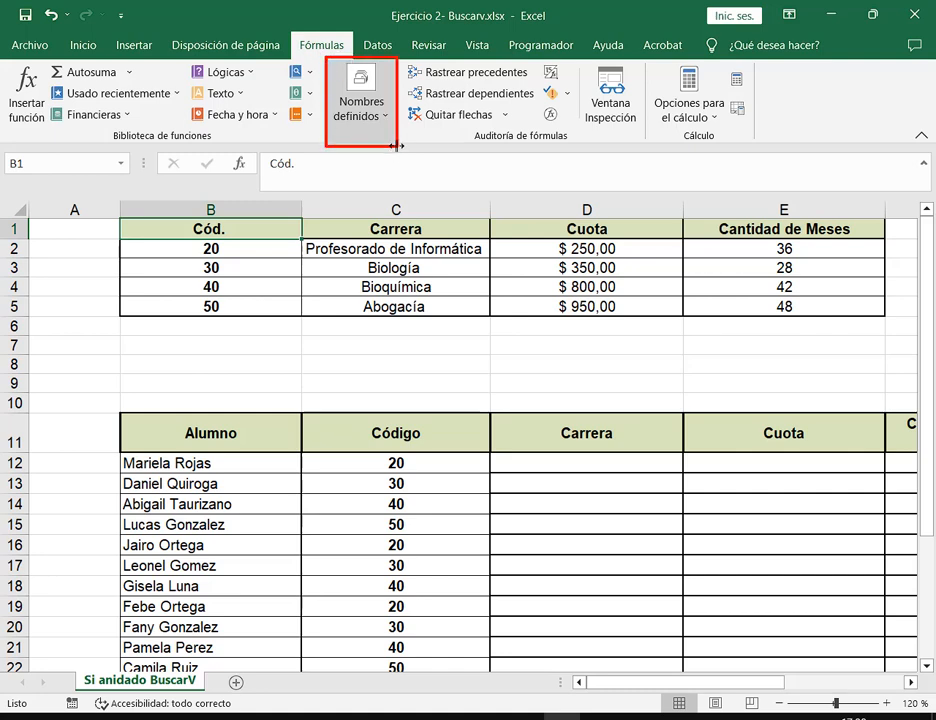
left_click(381, 117)
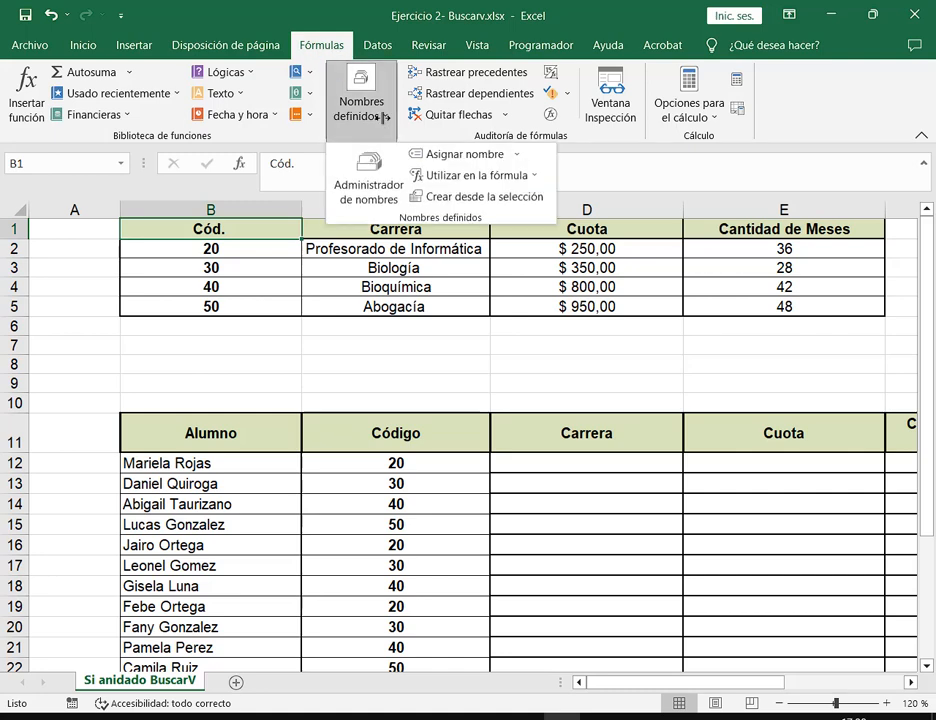
left_click(367, 195)
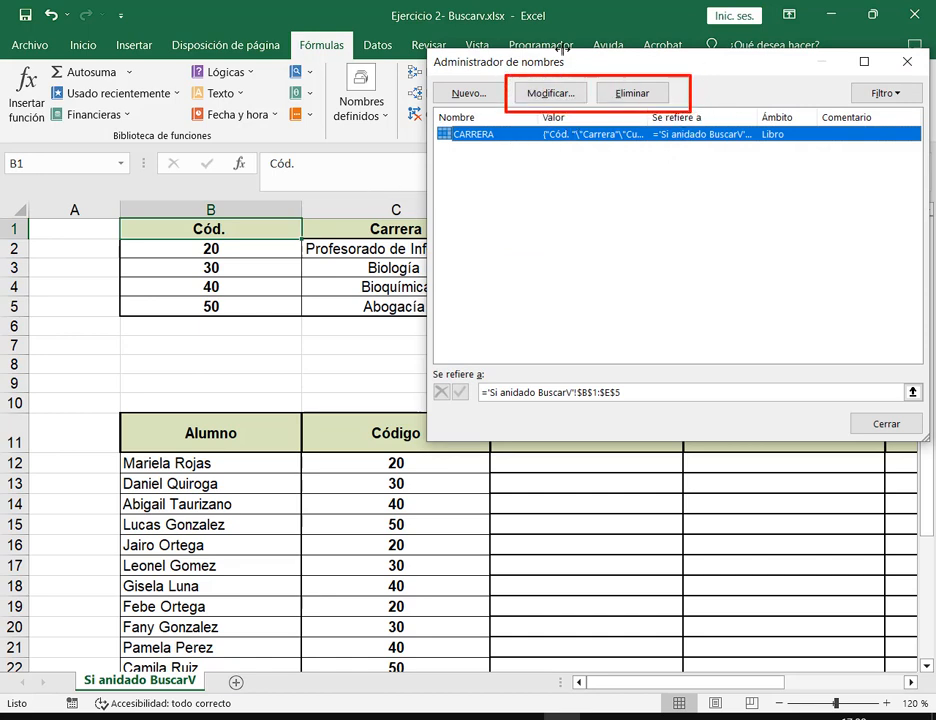
left_click(550, 92)
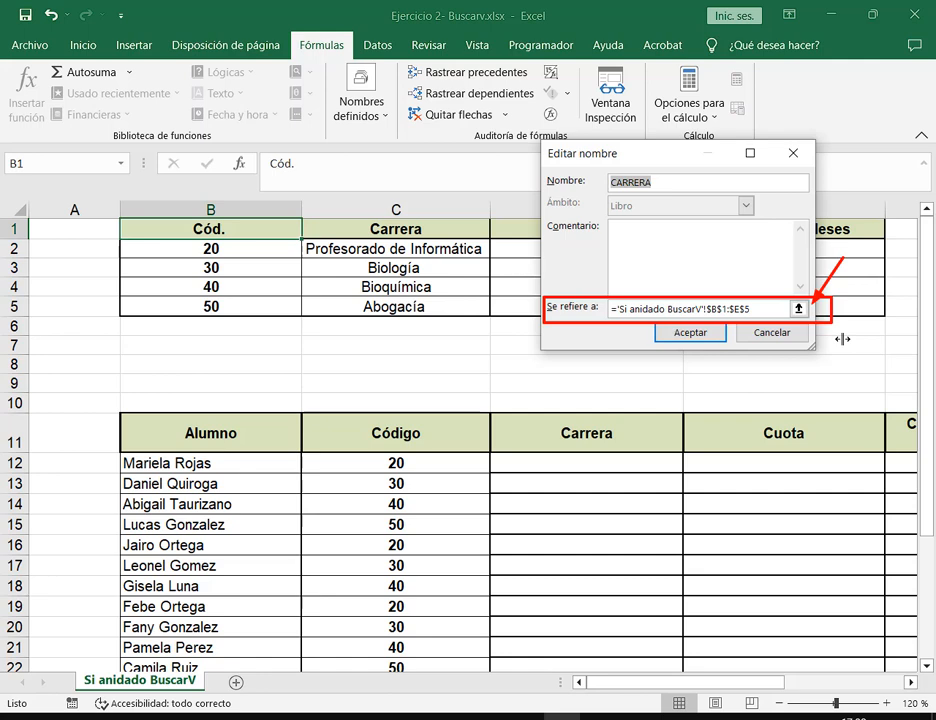
left_click(760, 333)
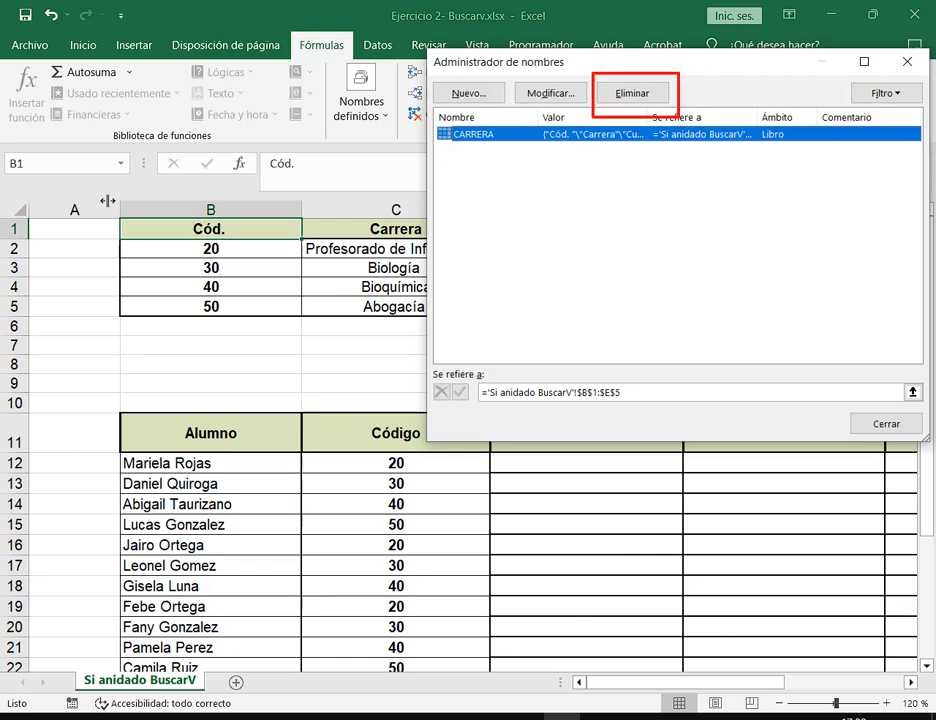
left_click(893, 424)
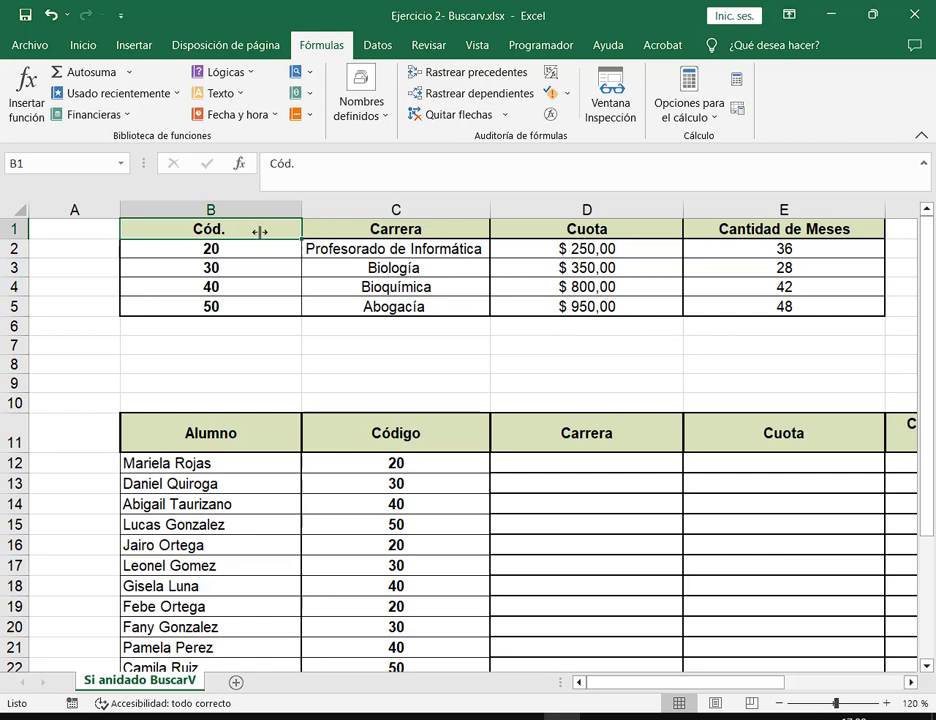
Step: Extend the selection from B1 over the whole auxiliary table, and go to the first empty Carrera cell D12 in the Alumno table
key("ctrl+shift+Right")
key("ctrl+shift+Down")
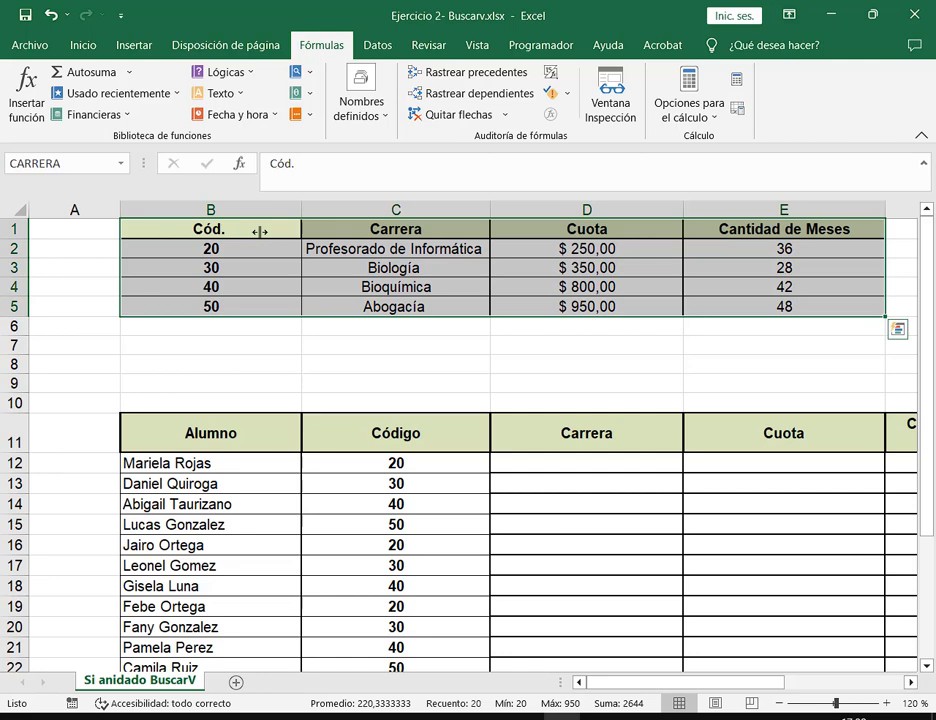
left_click(565, 466)
scroll(840, 440, "down", 2)
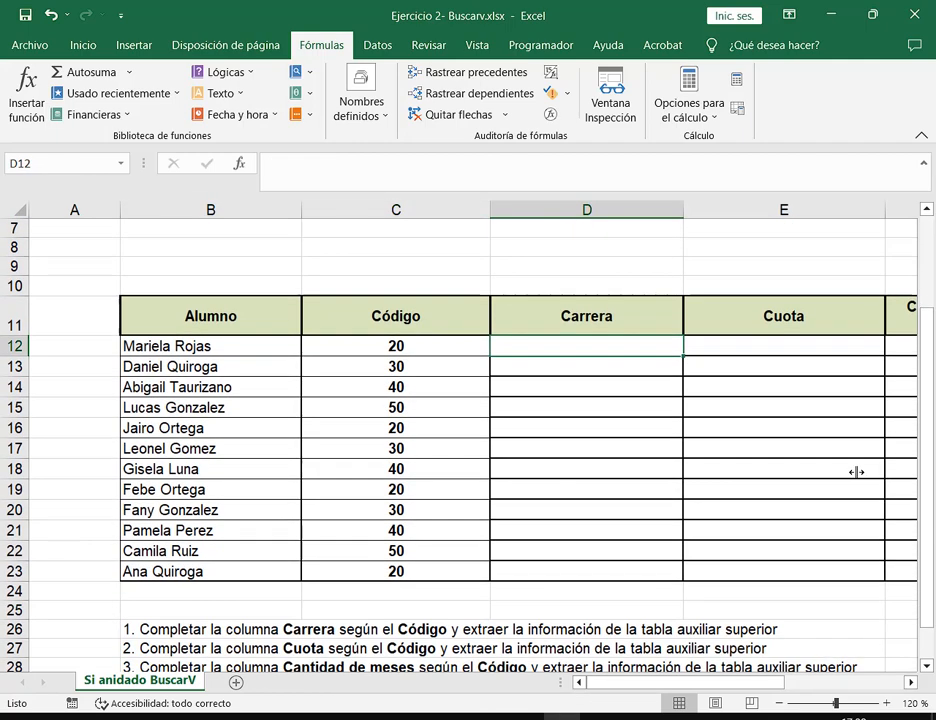
Step: Check the message chat in the Google Meet call behind the workbook, and return to the full-size Excel window
left_click(873, 14)
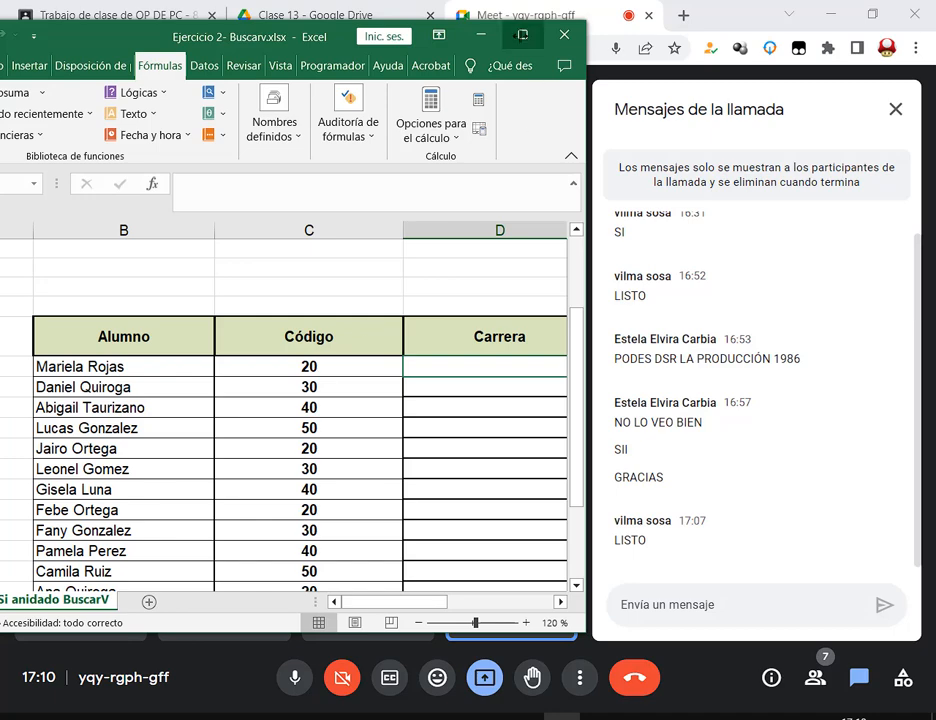
left_click(522, 35)
scroll(708, 508, "up", 1)
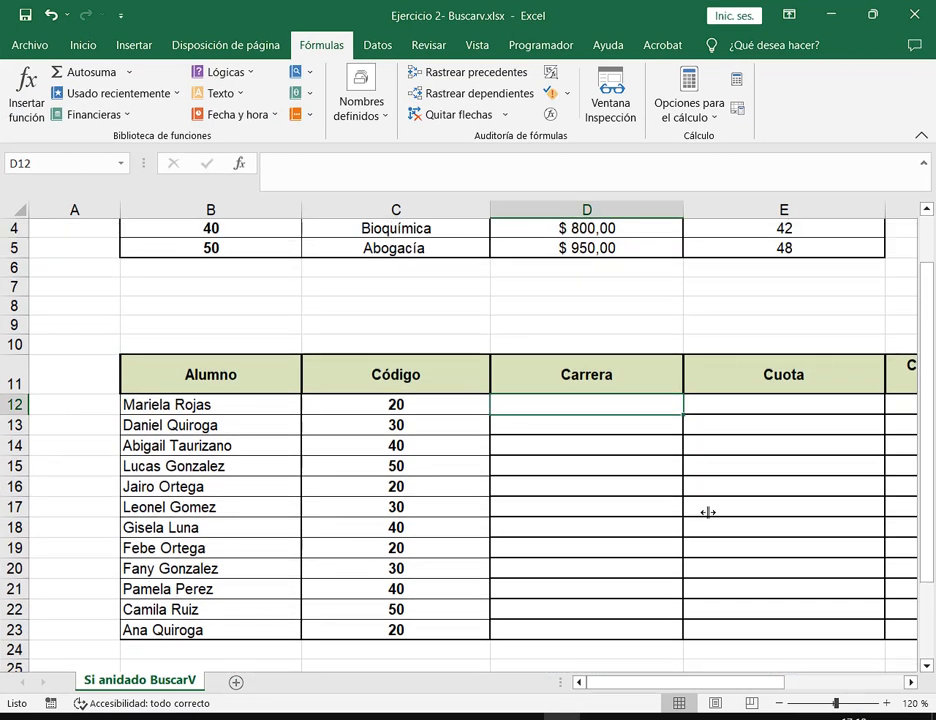
Step: Outline the Alumno table with a red on-screen rectangle, point arrows at the Alumno and Código headers, and clear the annotations
left_click_drag(777, 684, 783, 682)
mouse_move(118, 345)
left_mouse_down()
mouse_move(804, 570)
mouse_move(910, 641)
left_mouse_up()
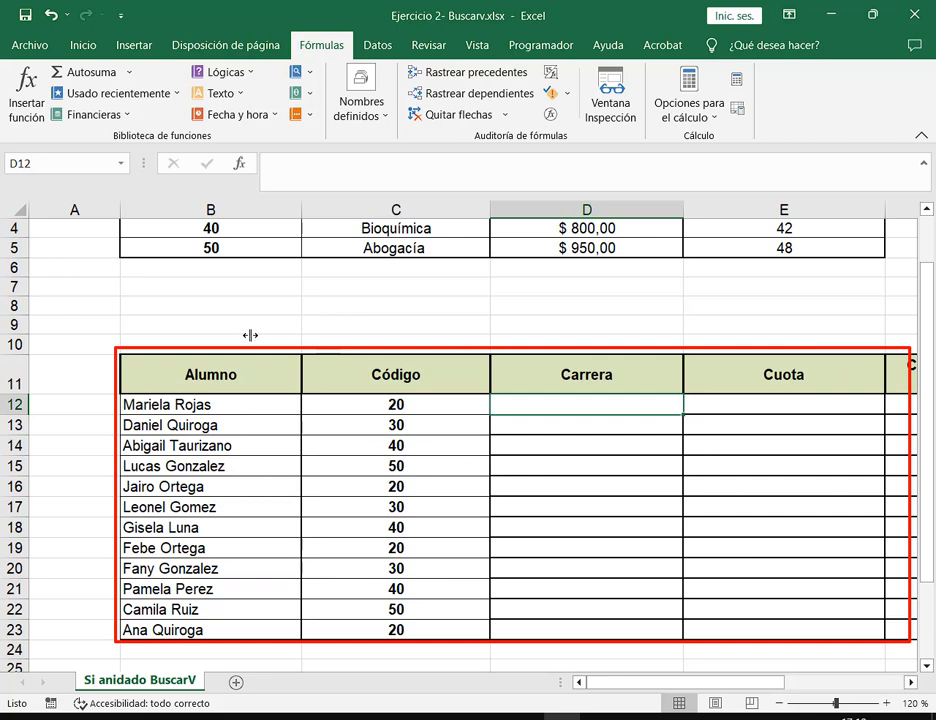
left_click_drag(270, 305, 243, 369)
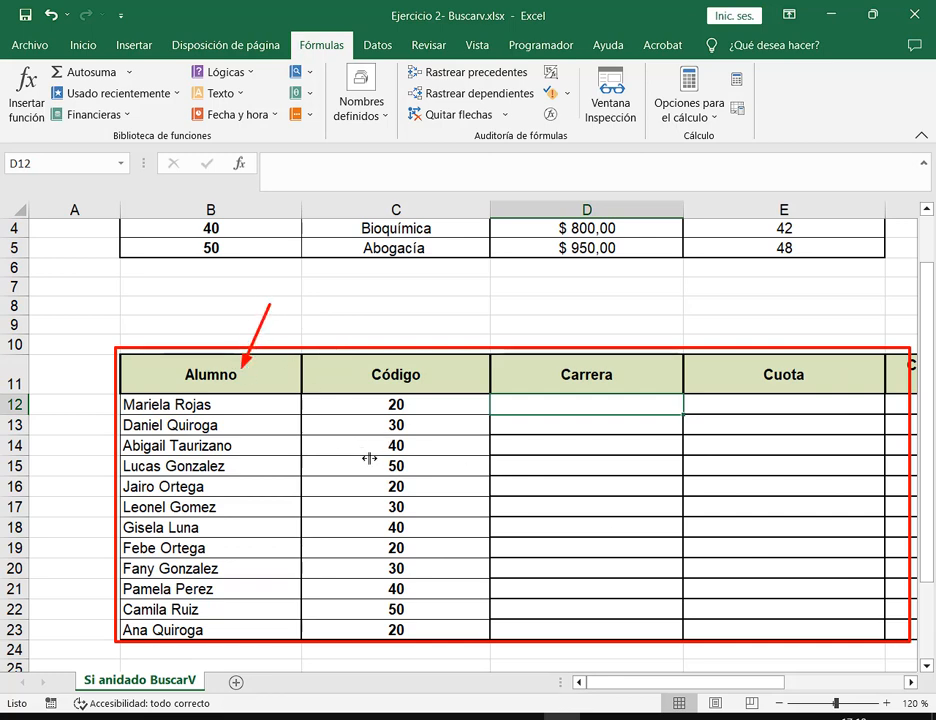
left_click_drag(458, 297, 431, 355)
key("Escape")
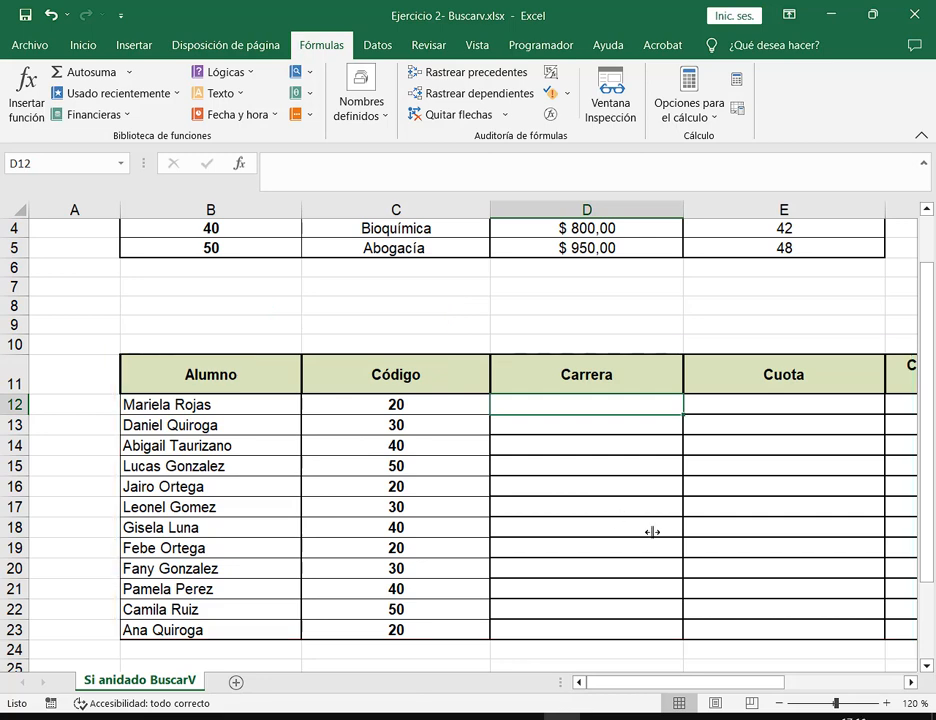
Step: Outline the upper auxiliary table in red, point an arrow at each of its four headers, and clear the annotations
scroll(641, 533, "up", 1)
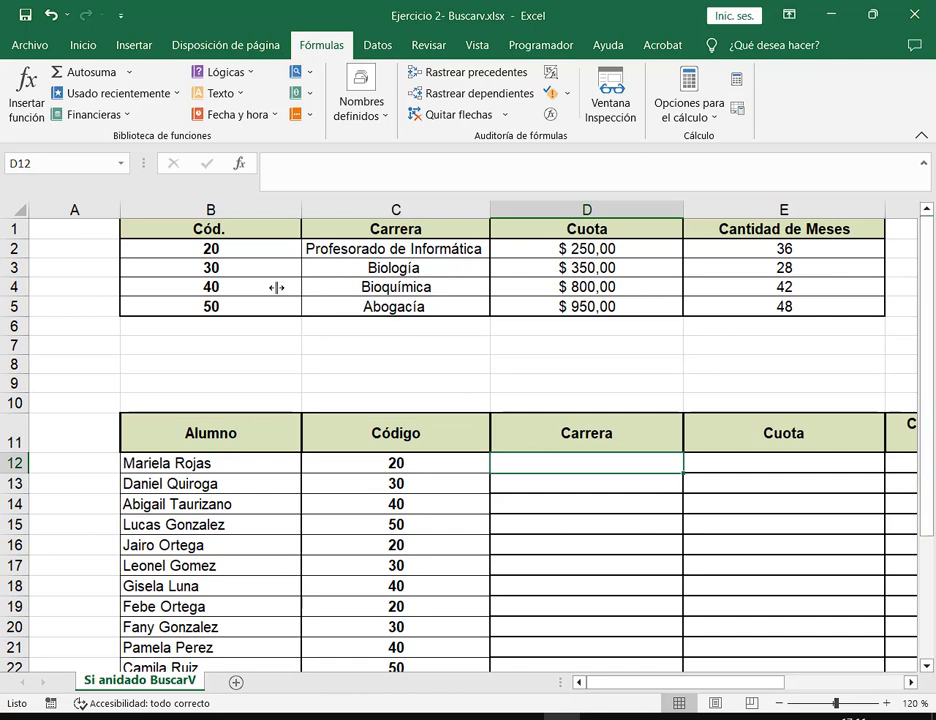
mouse_move(112, 213)
left_mouse_down()
mouse_move(171, 230)
mouse_move(907, 317)
mouse_move(891, 317)
left_mouse_up()
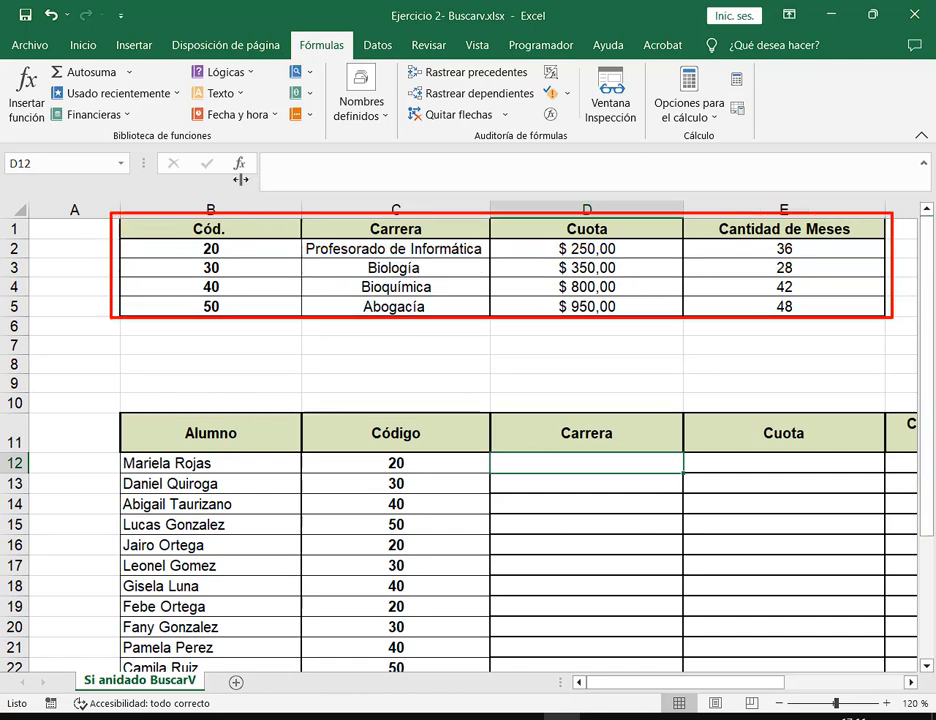
left_click_drag(240, 176, 231, 228)
left_click_drag(459, 171, 433, 222)
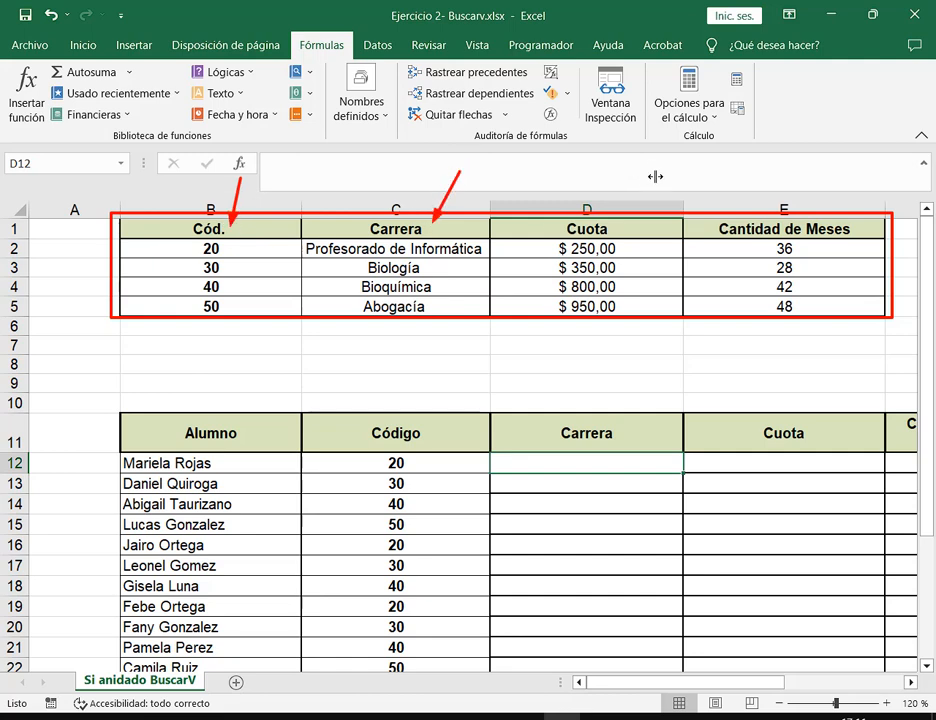
left_click_drag(657, 171, 623, 216)
left_click_drag(876, 166, 851, 219)
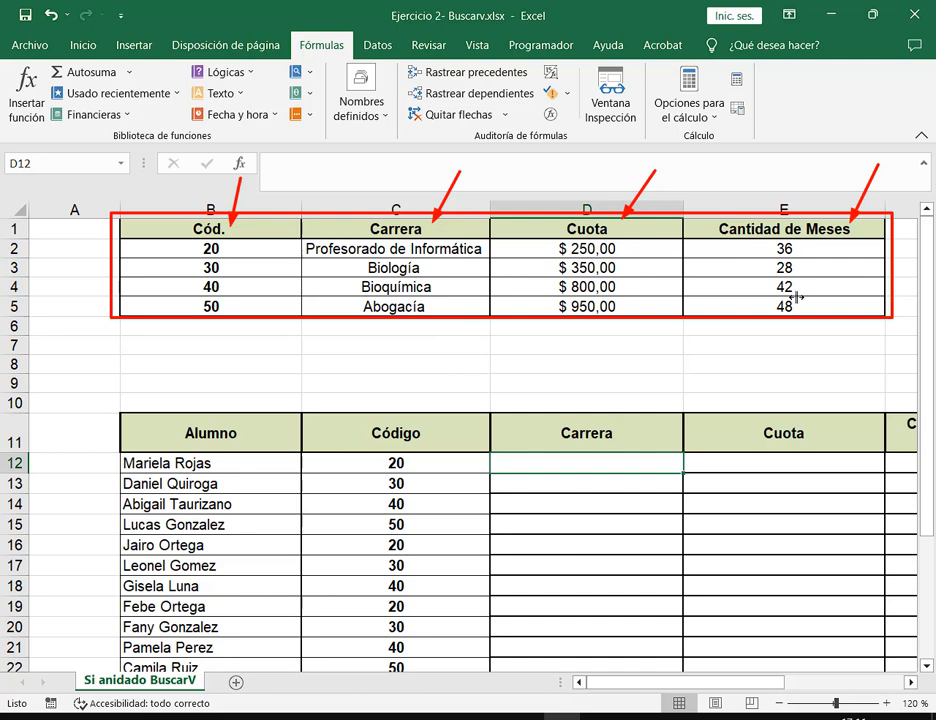
key("Escape")
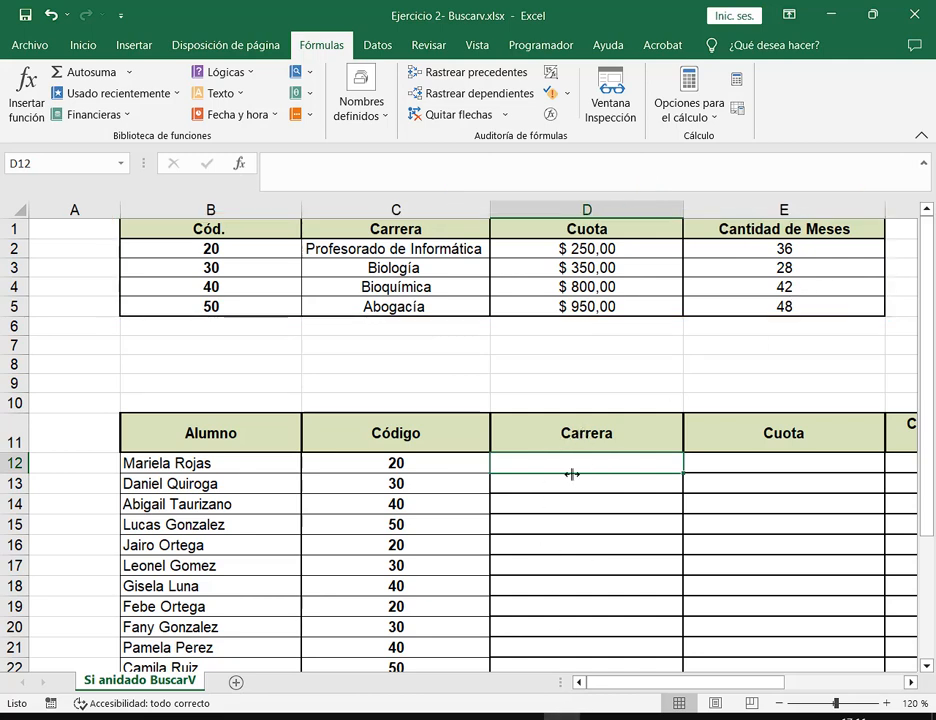
Step: Make row 12 taller and raise the font size of the first Carrera cell D12 to 12
left_click_drag(16, 474, 16, 487)
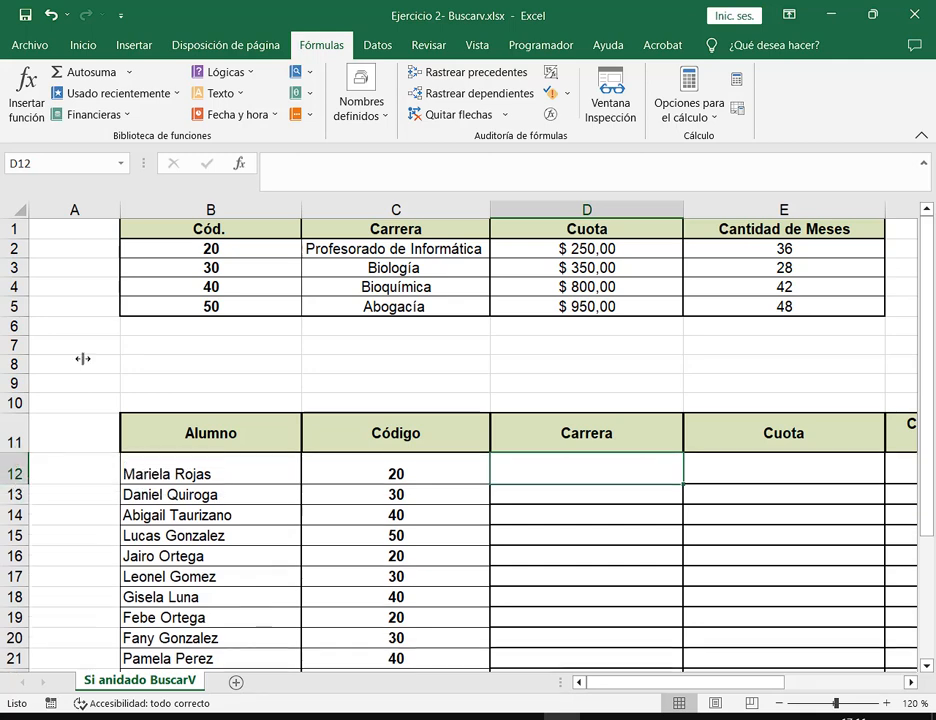
left_click(83, 45)
left_click(258, 78)
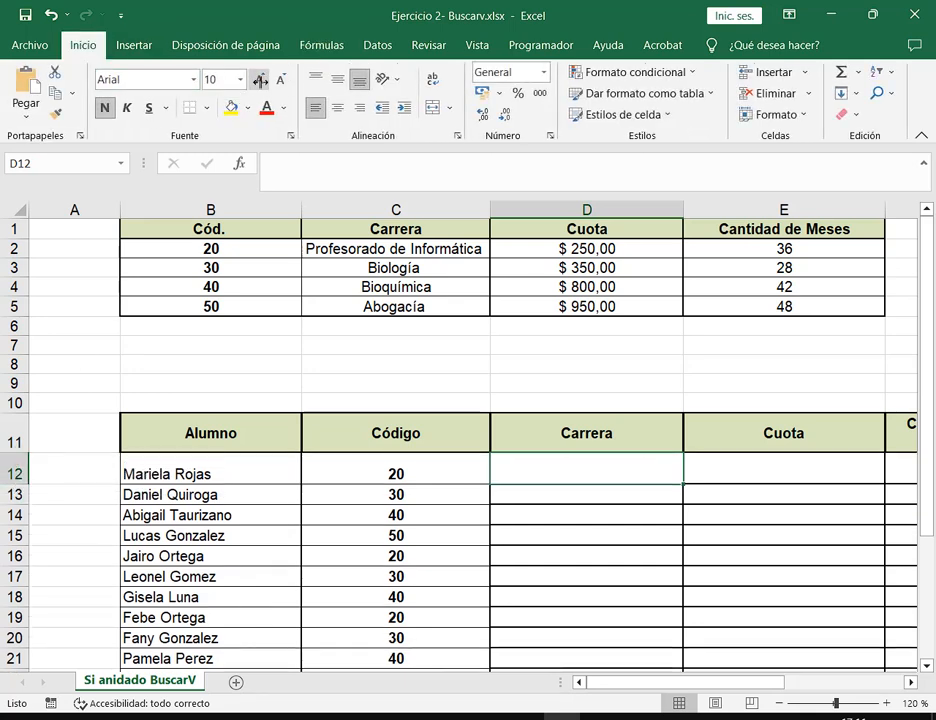
left_click(258, 78)
type("==B")
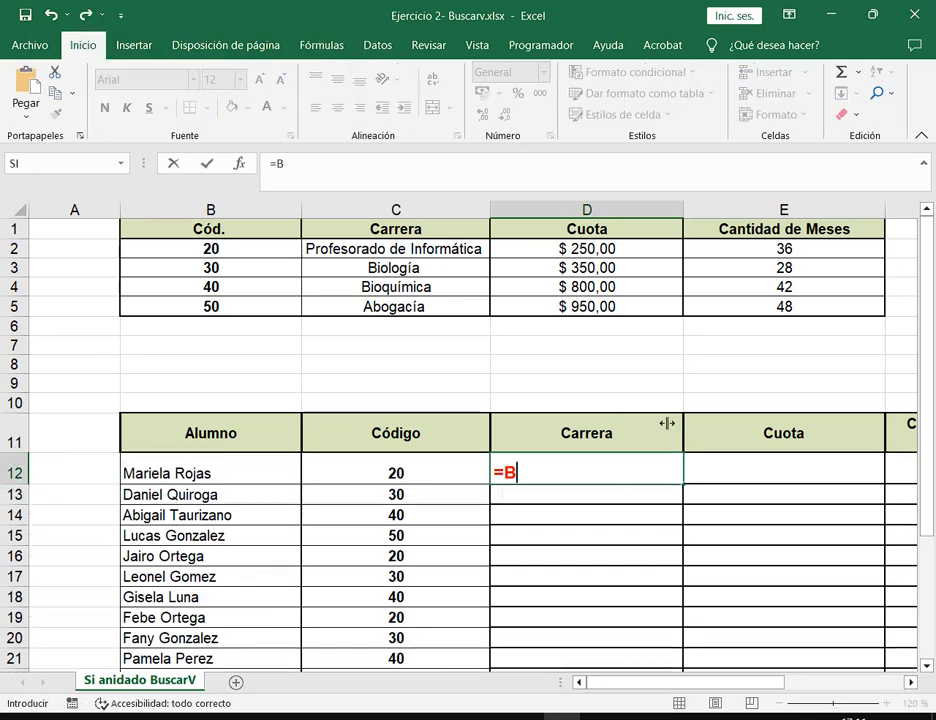
key("Escape")
key("Escape")
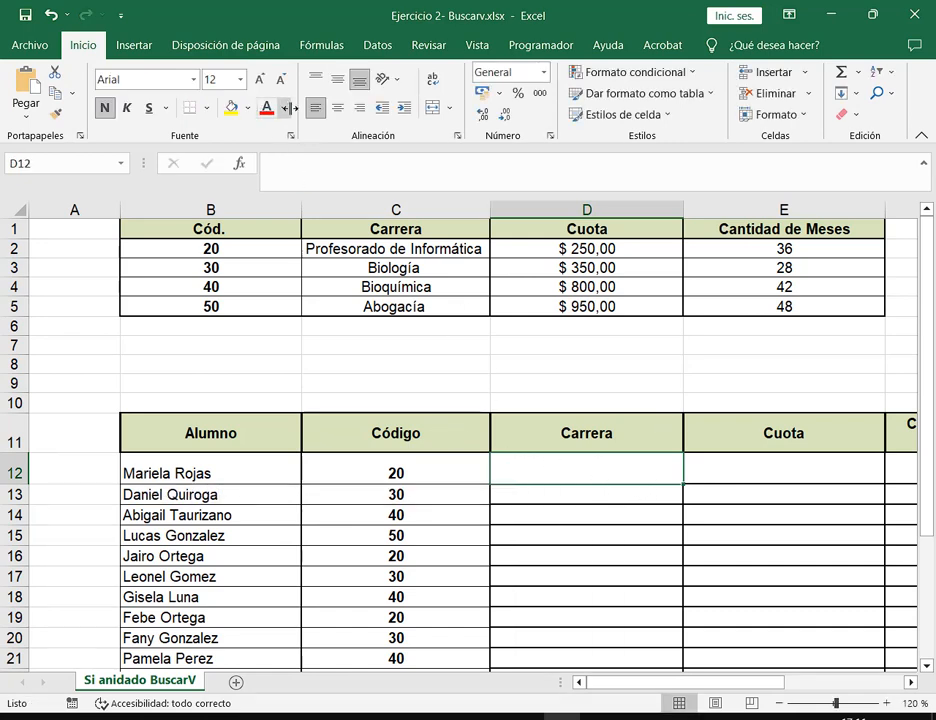
Step: Change the font colour of D12 to black and begin a BUSCARV formula in the cell
left_click(283, 108)
left_click(615, 473)
type("=BU")
key("Down")
key("Down")
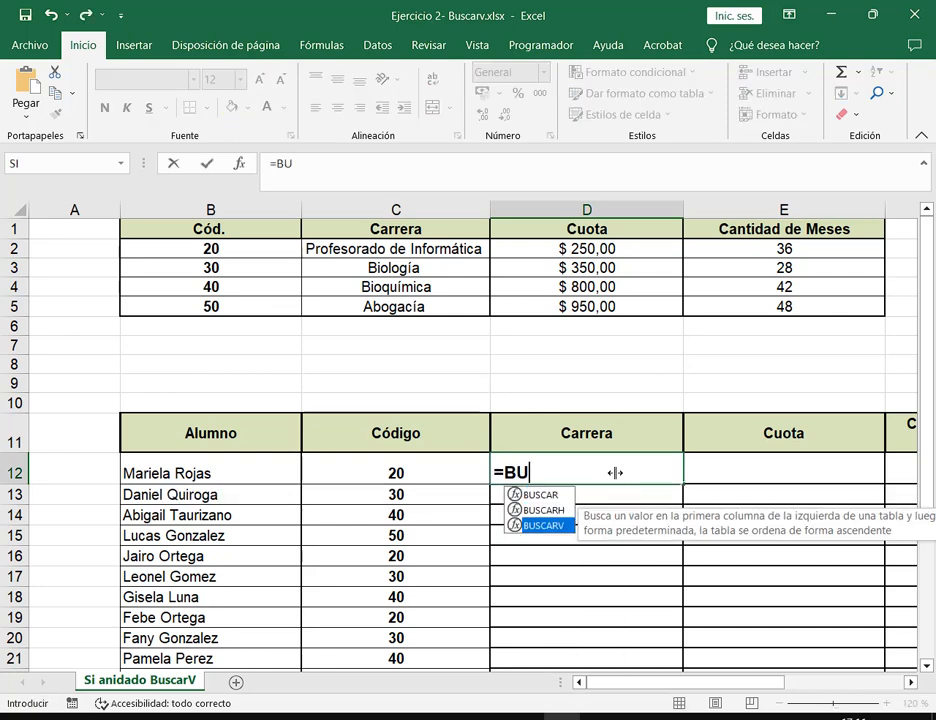
key("Tab")
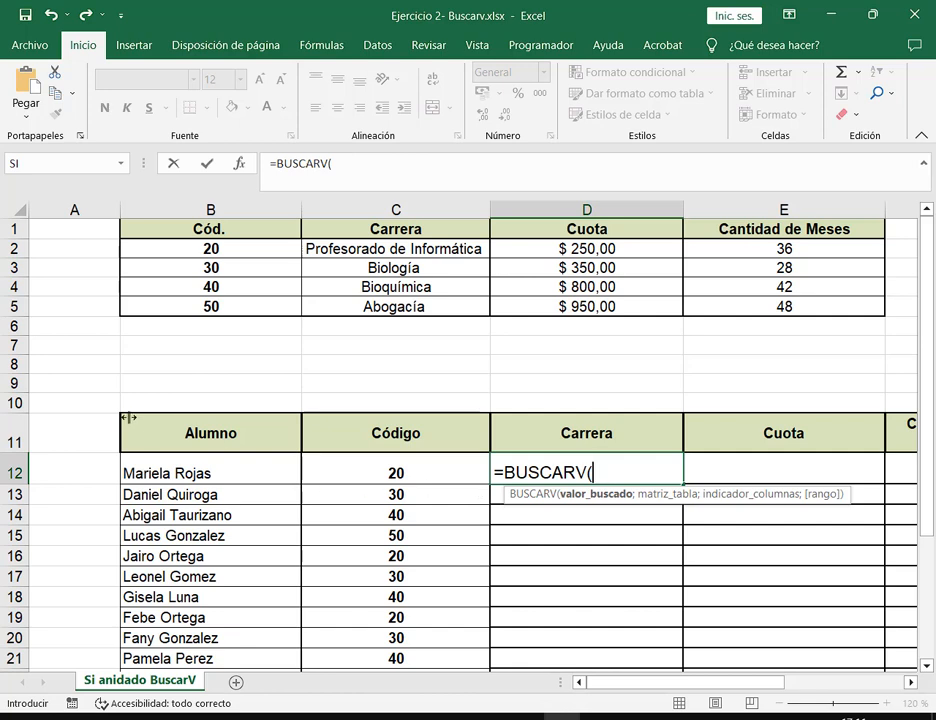
Step: Outline both tables in red, circle the Código header and the code values in each table, and clear the annotations
left_click_drag(117, 407, 872, 617)
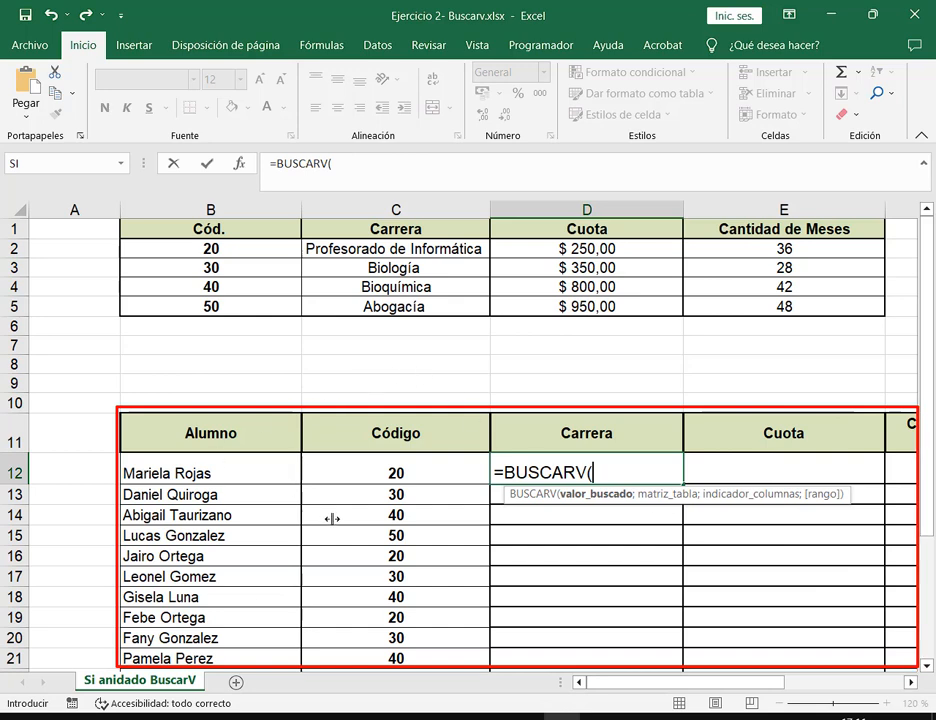
left_click_drag(120, 212, 888, 318)
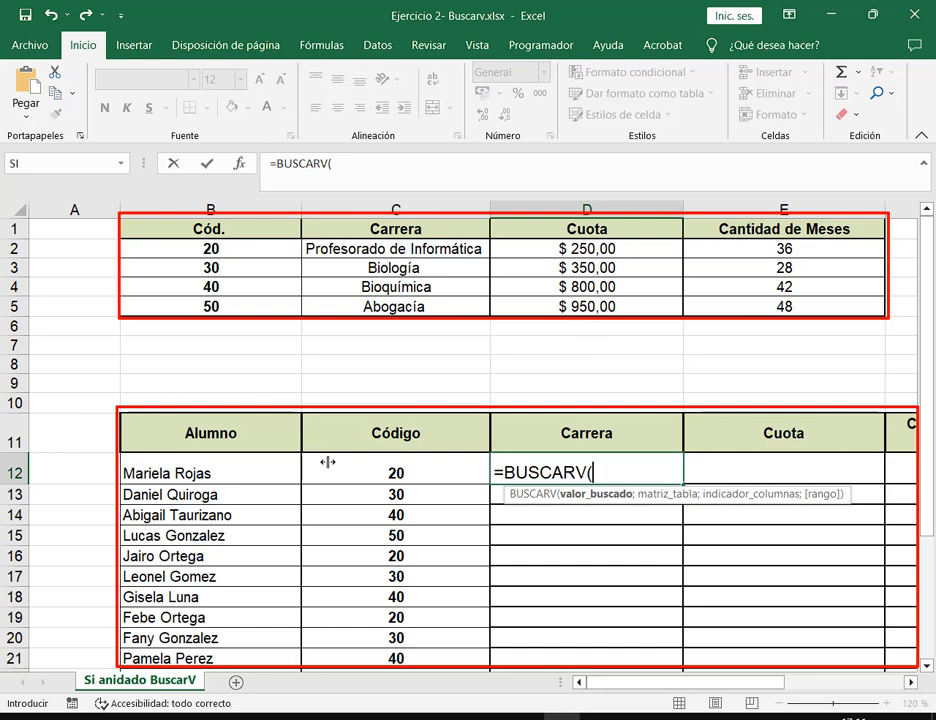
mouse_move(206, 425)
left_mouse_down()
mouse_move(173, 420)
mouse_move(254, 452)
mouse_move(182, 412)
mouse_move(205, 418)
left_mouse_up()
mouse_move(372, 422)
left_mouse_down()
mouse_move(414, 445)
mouse_move(421, 423)
left_mouse_up()
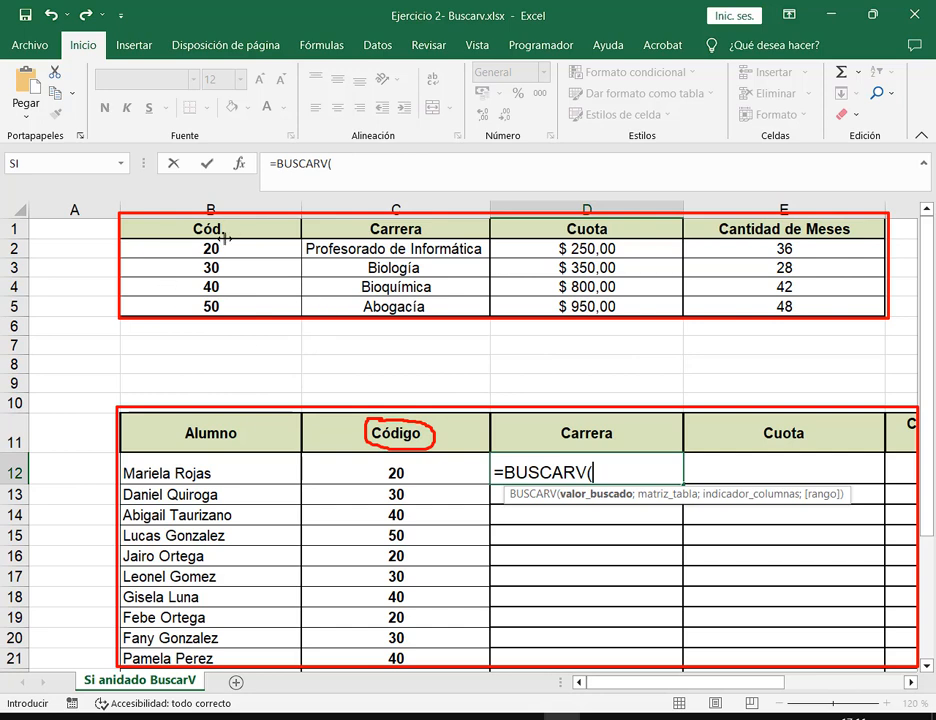
mouse_move(186, 217)
left_mouse_down()
mouse_move(180, 288)
mouse_move(242, 292)
mouse_move(222, 226)
left_mouse_up()
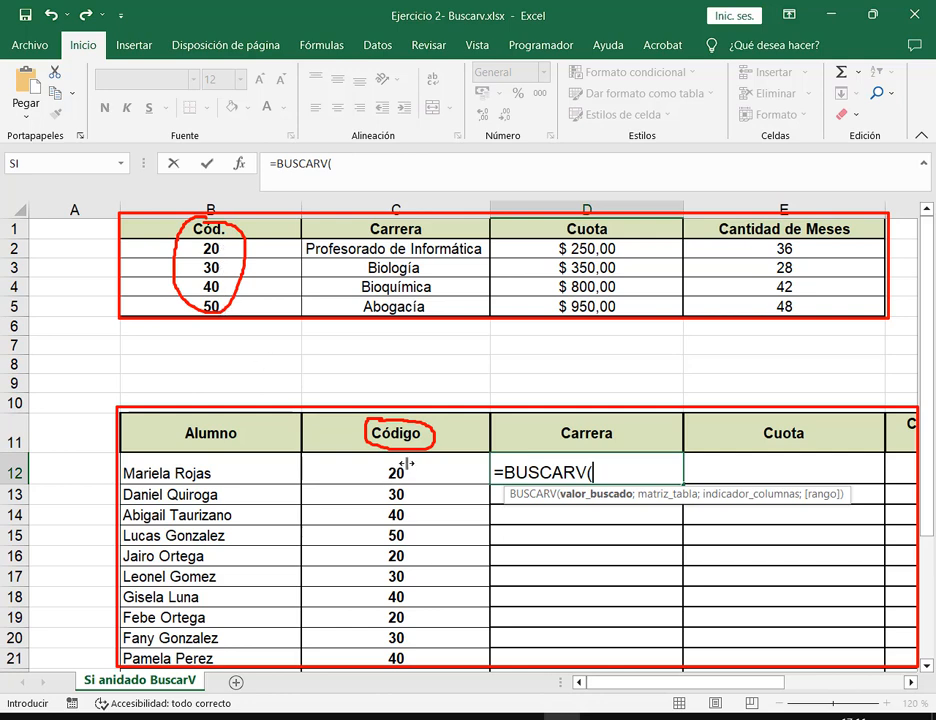
mouse_move(405, 463)
left_mouse_down()
mouse_move(376, 495)
mouse_move(371, 628)
mouse_move(410, 668)
mouse_move(426, 472)
mouse_move(380, 462)
left_mouse_up()
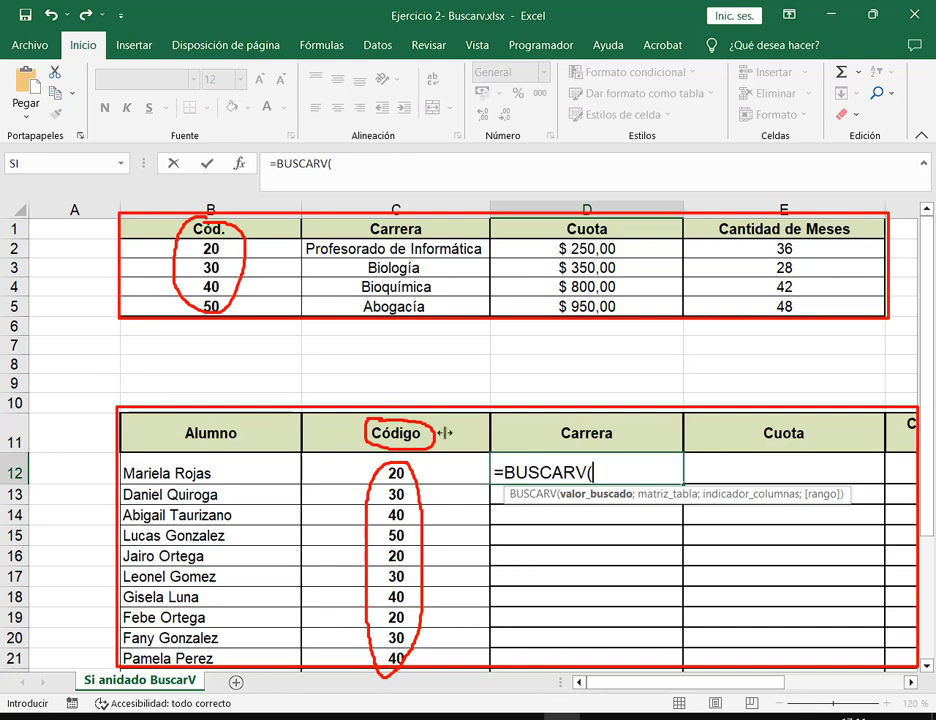
key("e")
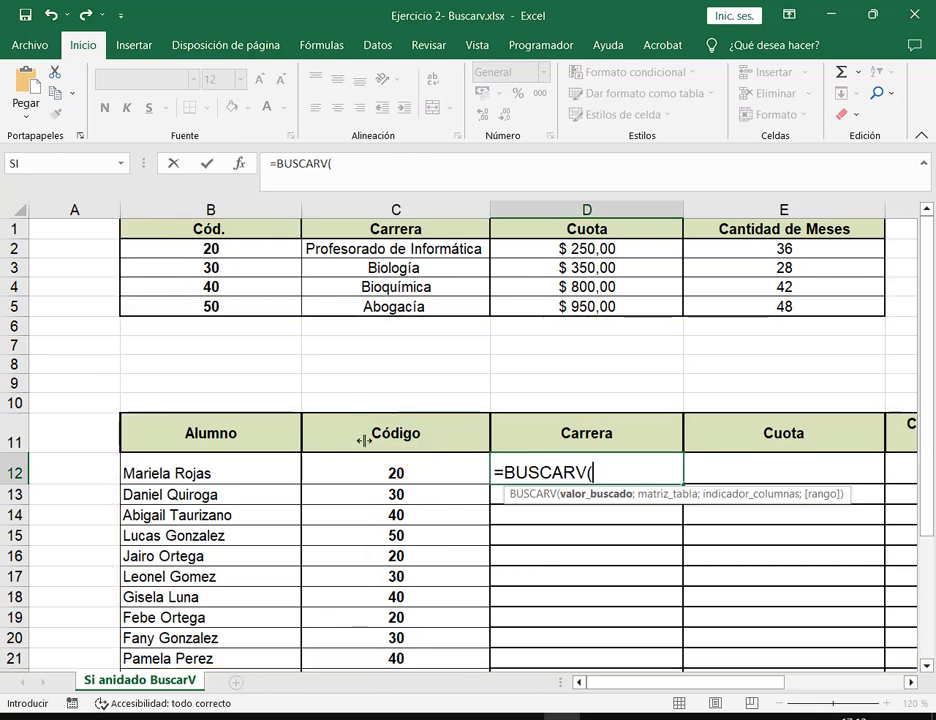
Step: Outline the lower table's Código column and the whole upper auxiliary table in red, and clear the annotations
mouse_move(355, 421)
left_mouse_down()
mouse_move(456, 689)
mouse_move(435, 669)
left_mouse_up()
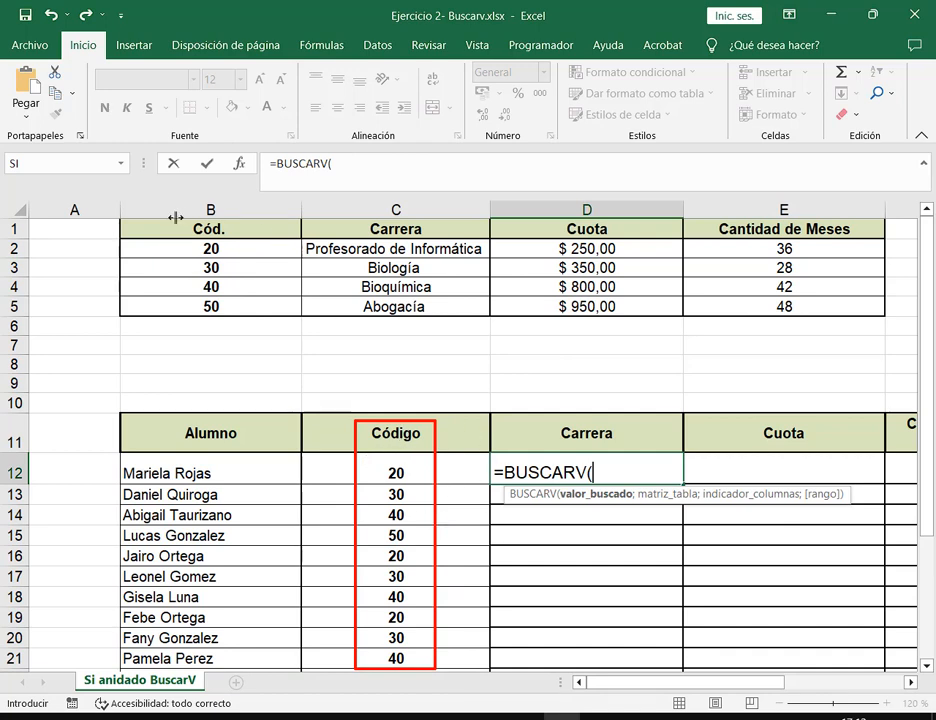
left_click_drag(114, 213, 915, 314)
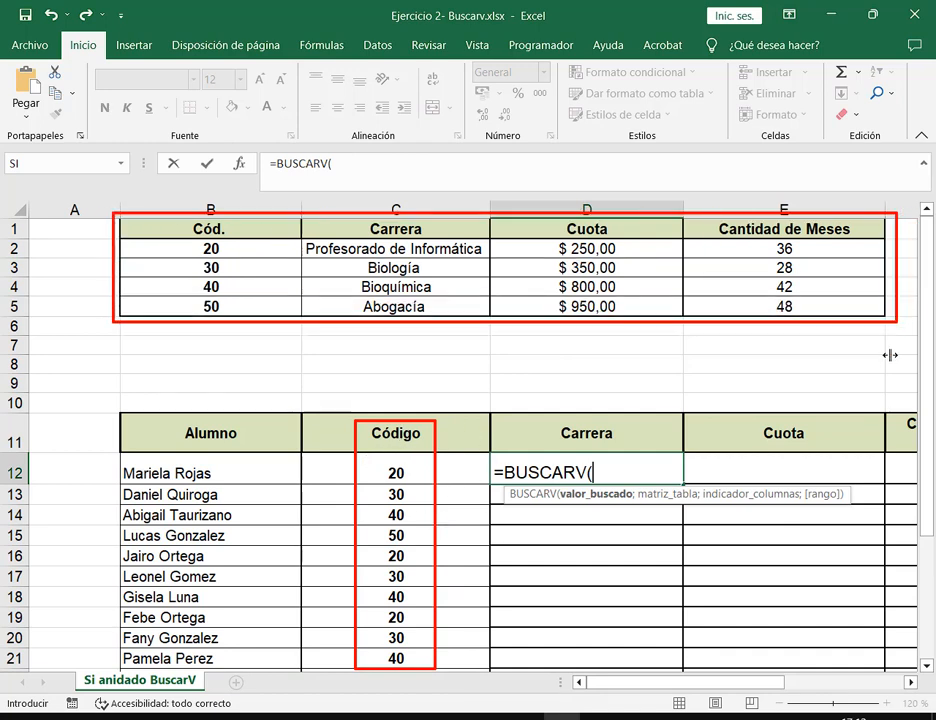
key("e")
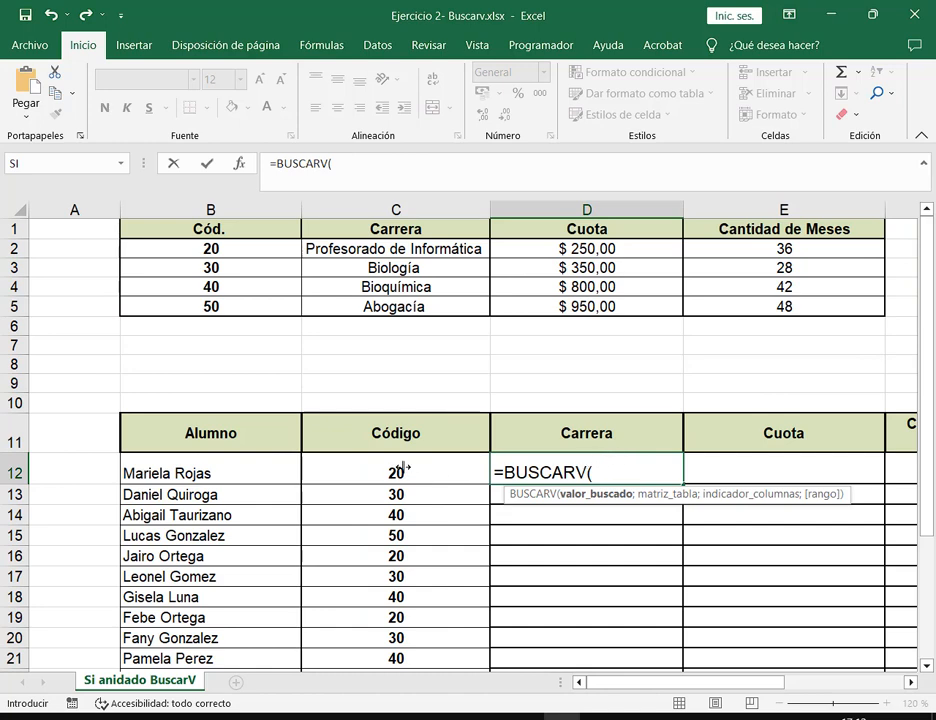
Step: Outline the first student's code in red, clear the annotation, and add C12 as the lookup value of the BUSCARV formula in D12
mouse_move(370, 458)
left_mouse_down()
mouse_move(422, 492)
mouse_move(412, 486)
left_mouse_up()
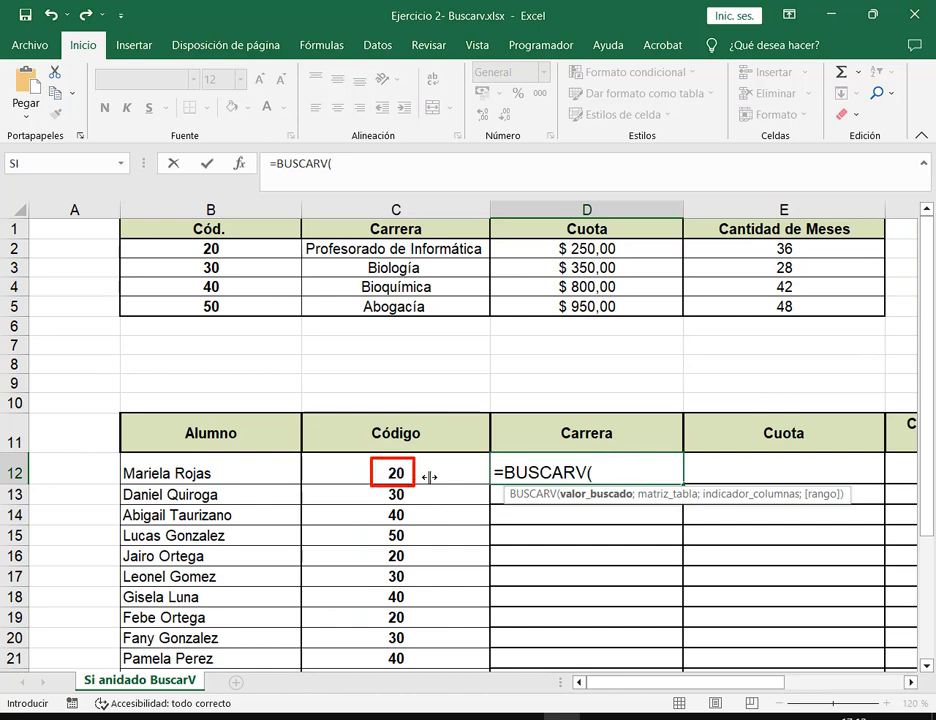
key("e")
left_click(426, 463)
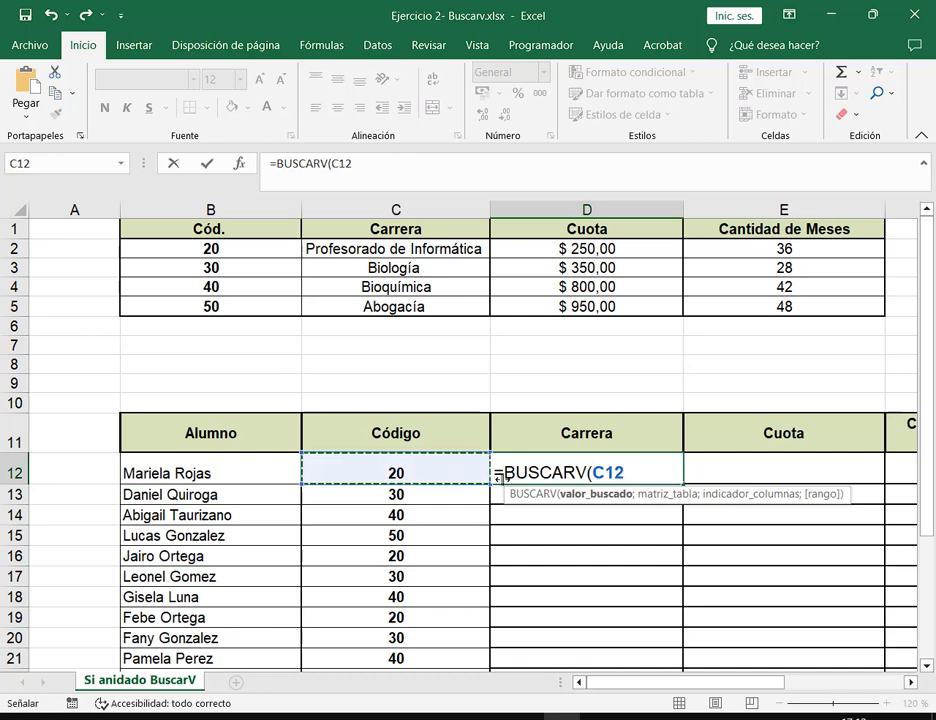
type(";")
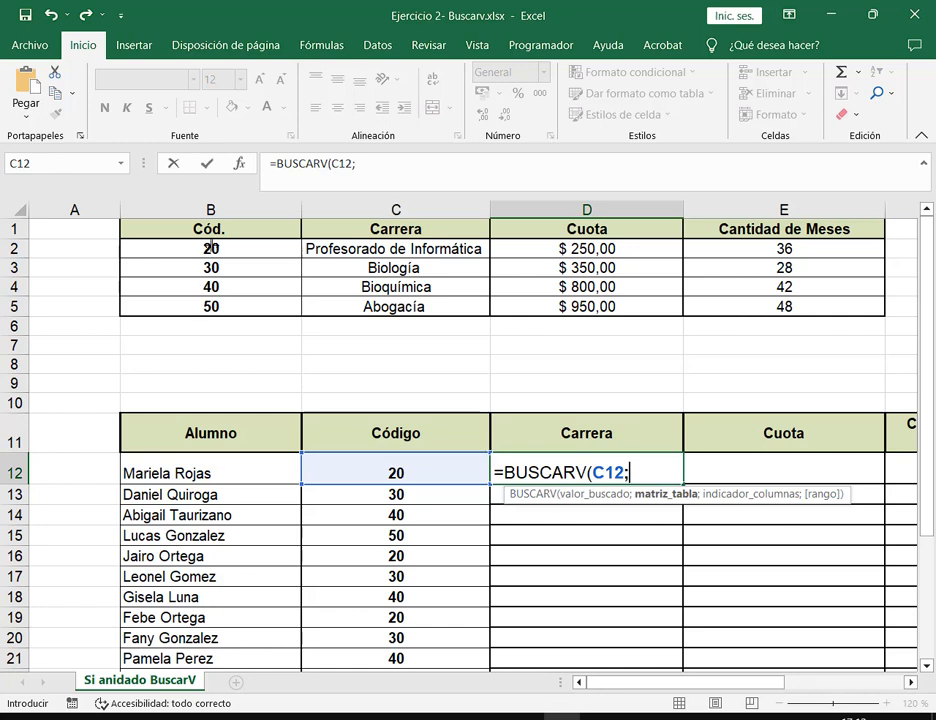
left_click_drag(211, 235, 803, 305)
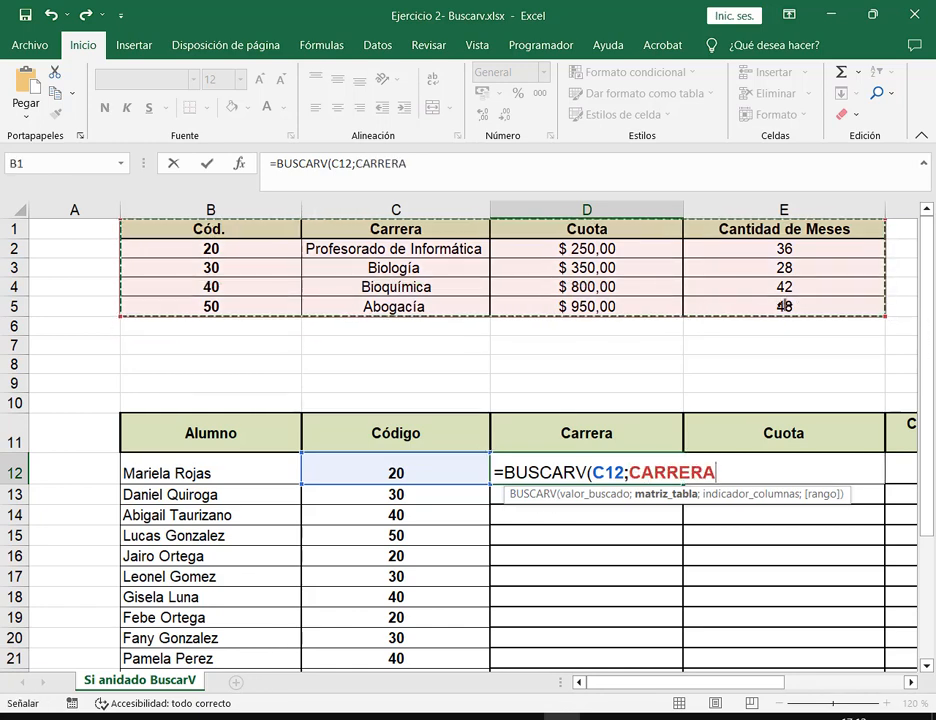
key("BackSpace")
key("BackSpace")
key("BackSpace")
key("BackSpace")
key("BackSpace")
key("BackSpace")
key("BackSpace")
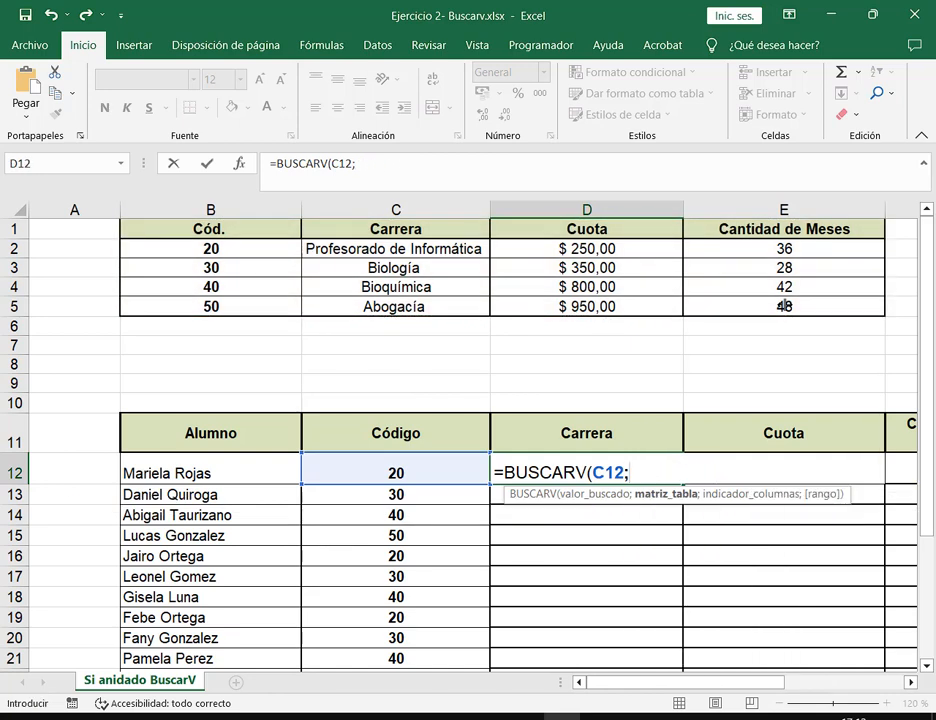
Step: Complete the D12 formula as =BUSCARV(C12;CARRERA;2;0), tracing around the upper table for the column count
type("CARRERA")
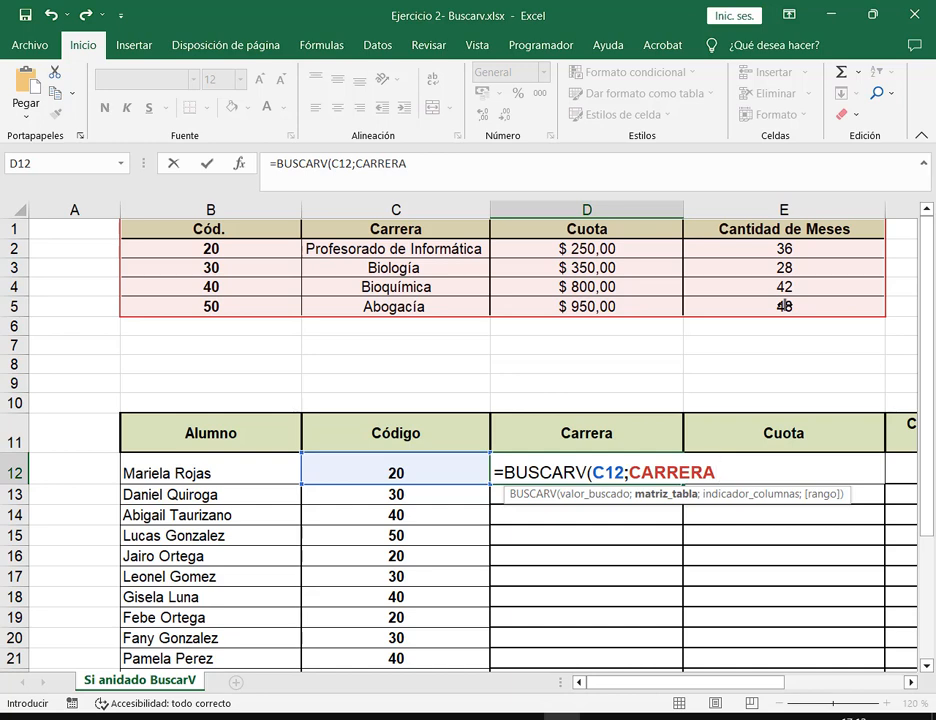
type(";")
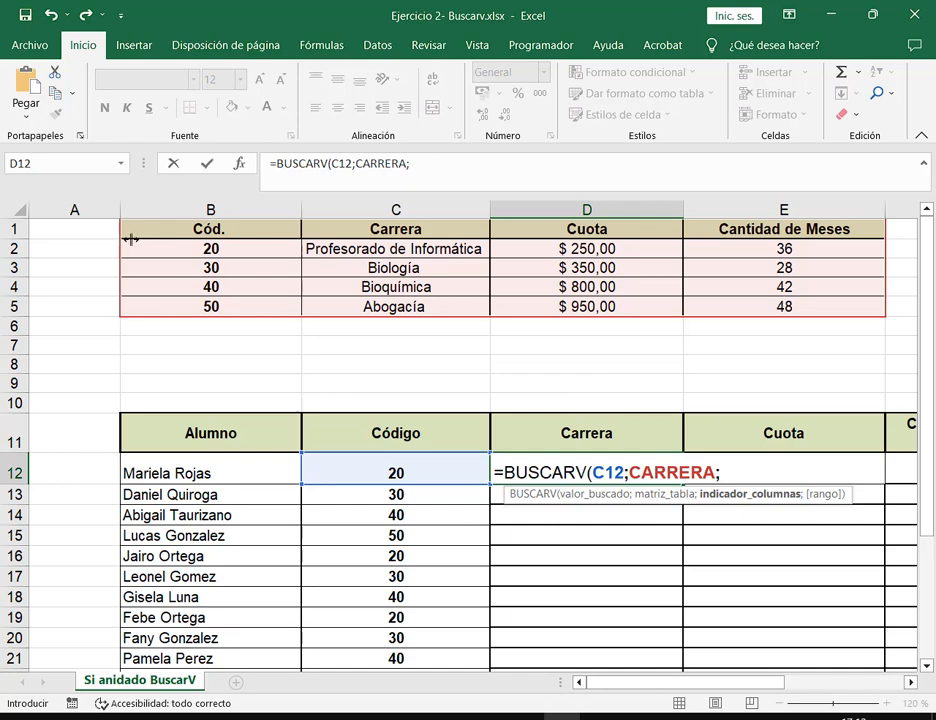
mouse_move(117, 217)
left_mouse_down()
mouse_move(303, 217)
mouse_move(894, 292)
mouse_move(880, 320)
left_mouse_up()
type("2;0")
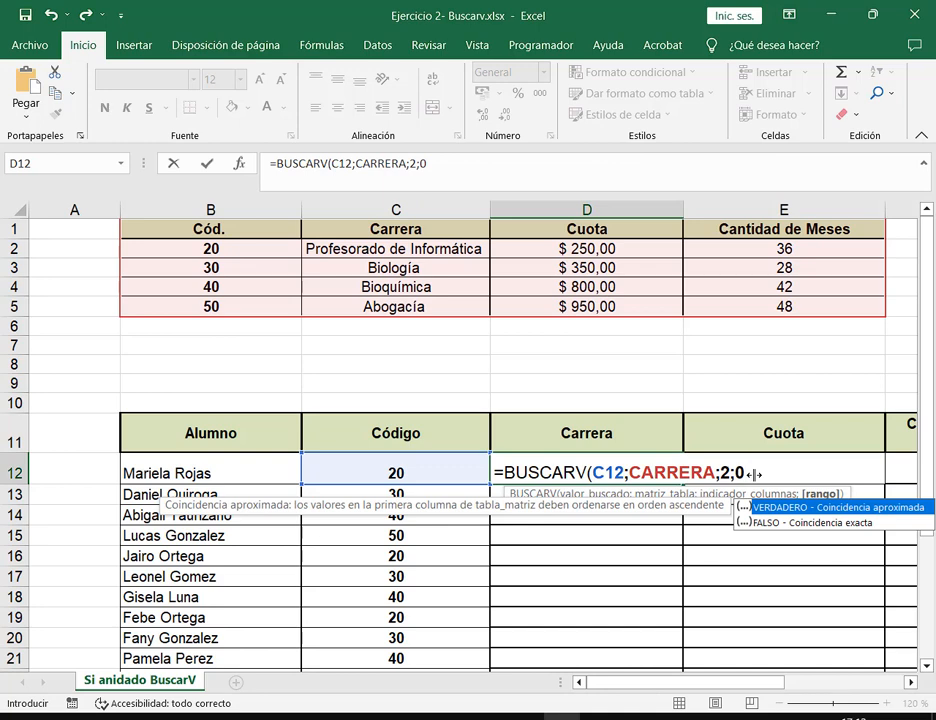
type(")")
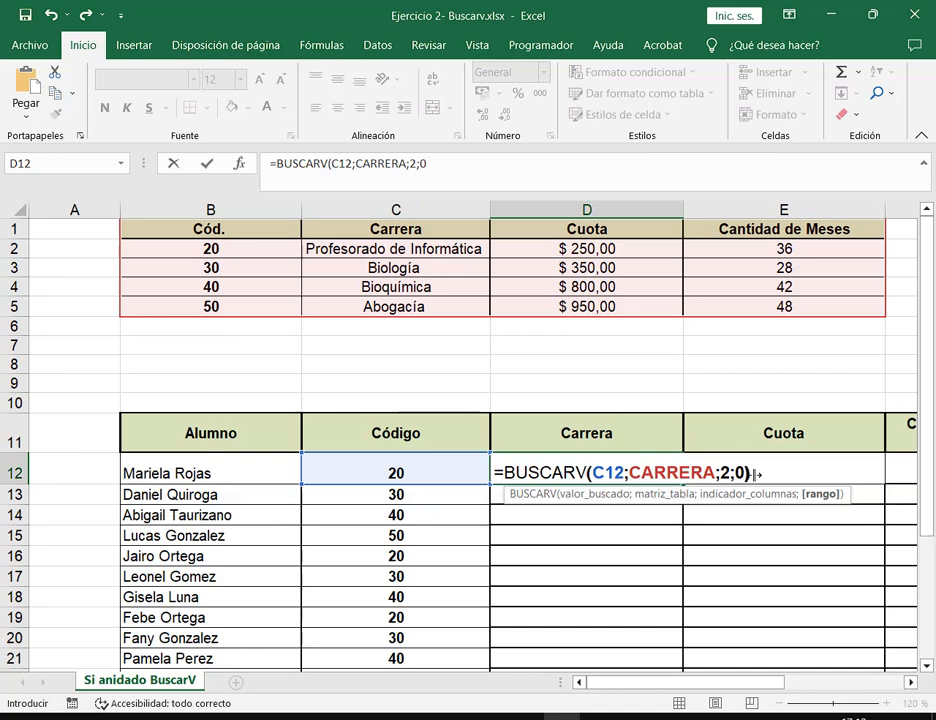
key("Return")
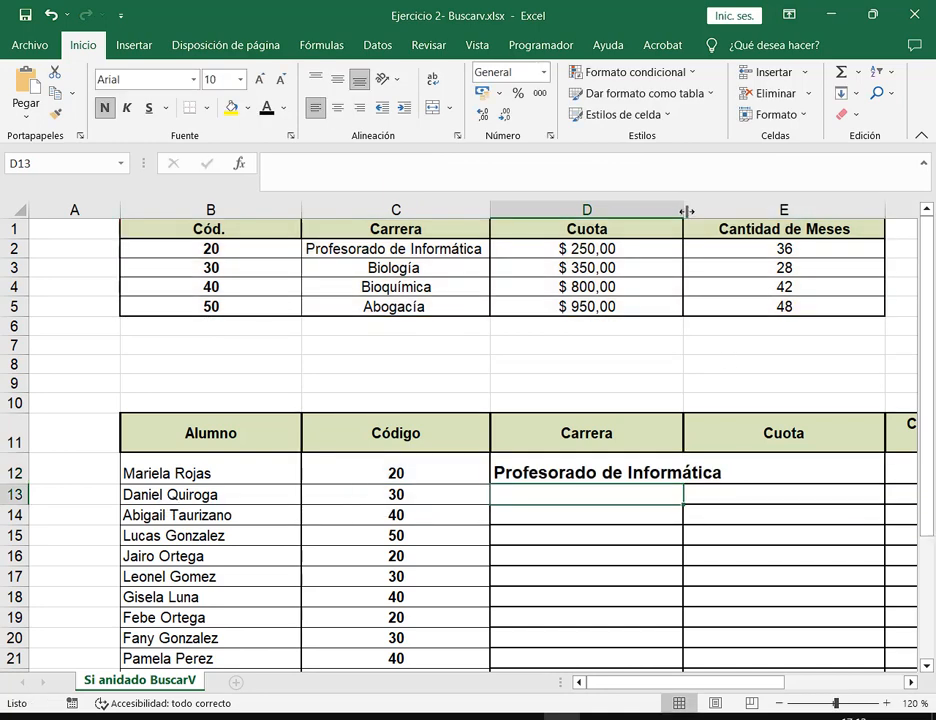
Step: Autofit the width of column D and fill the D12 formula down the Carrera column to the last student
double_click(683, 210)
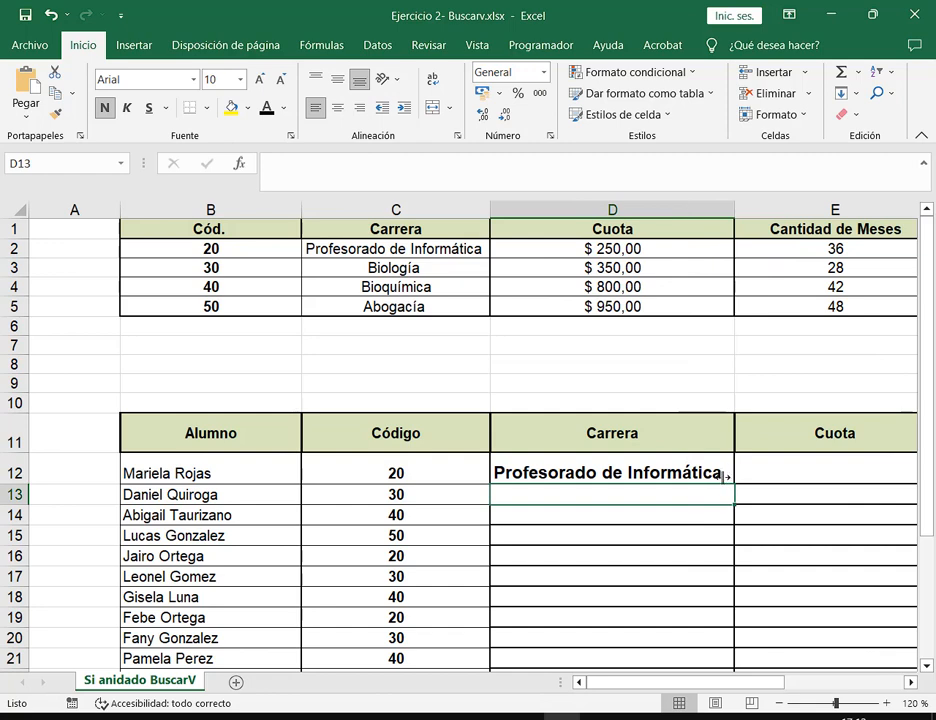
left_click(721, 476)
double_click(735, 485)
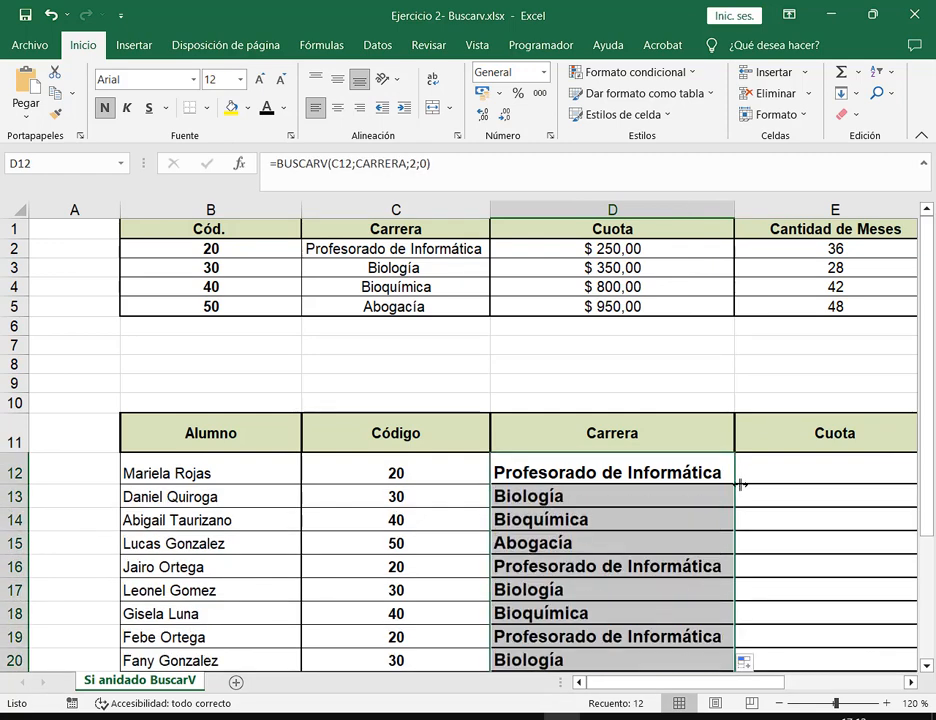
scroll(691, 410, "down", 1)
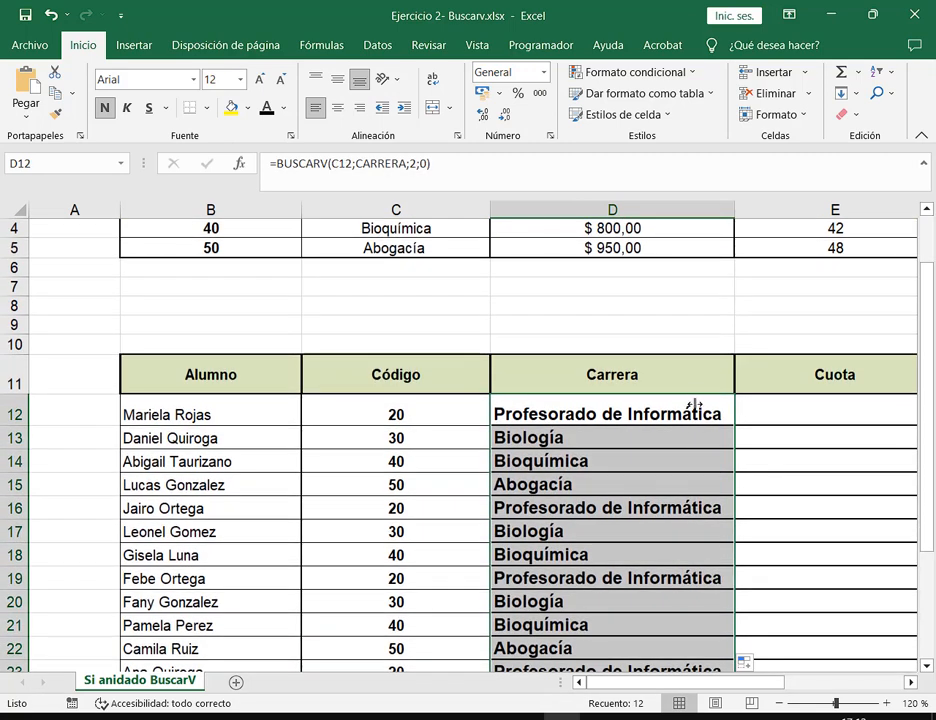
scroll(712, 410, "down", 1)
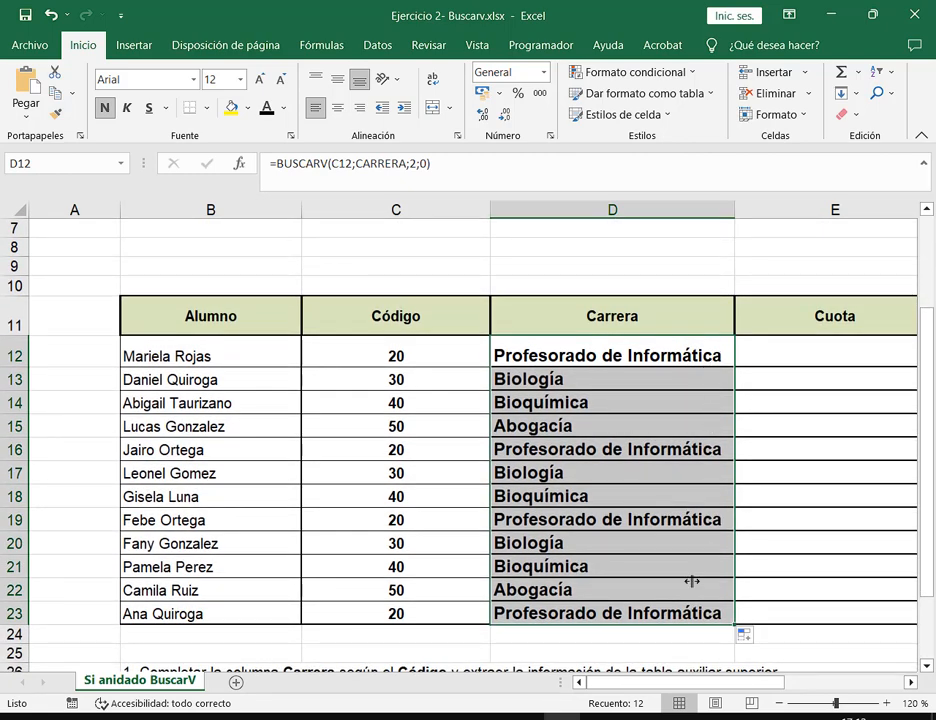
left_click(553, 543)
Step: Outline the code and career pairs for codes 20 and 30 in both tables, clearing the annotations after each comparison
scroll(553, 543, "up", 2)
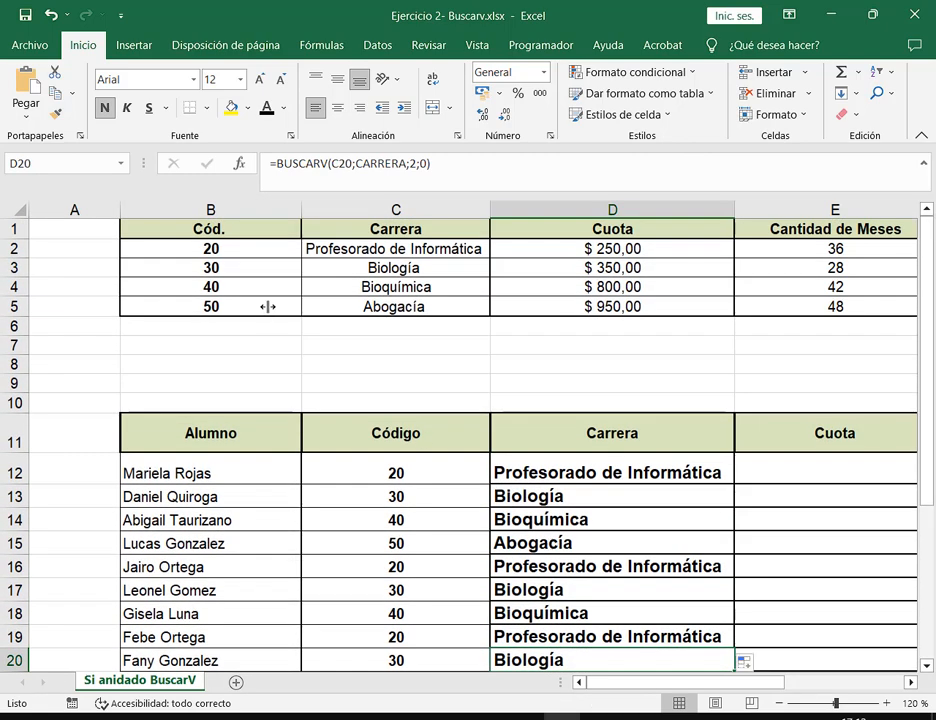
mouse_move(194, 234)
left_mouse_down()
mouse_move(217, 259)
mouse_move(496, 264)
left_mouse_up()
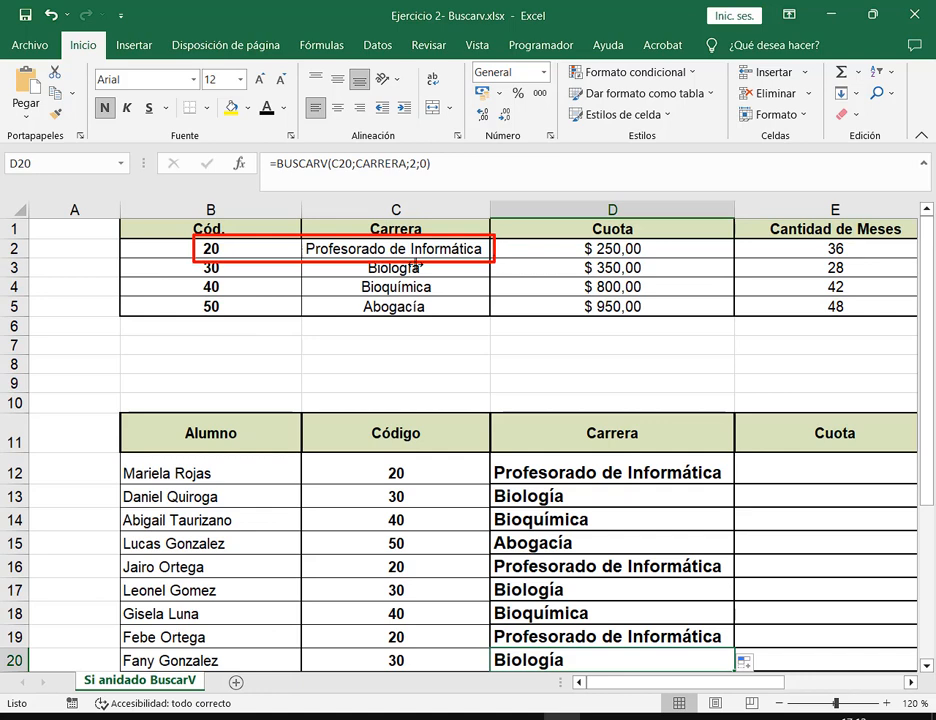
key("Escape")
left_click_drag(381, 466, 722, 482)
key("Escape")
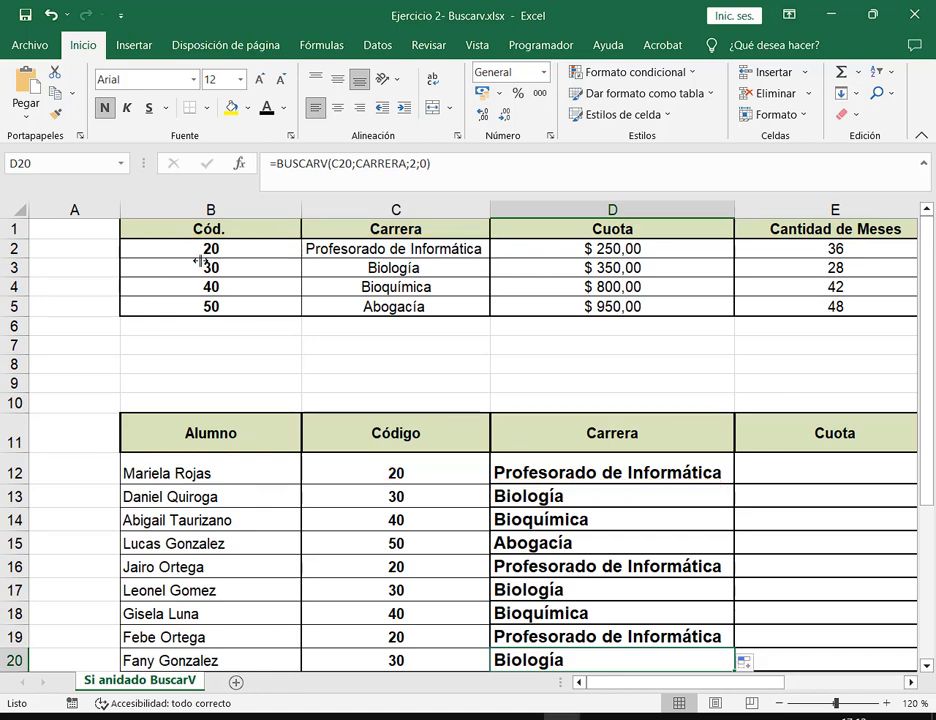
mouse_move(198, 259)
left_mouse_down()
mouse_move(265, 278)
mouse_move(450, 278)
left_mouse_up()
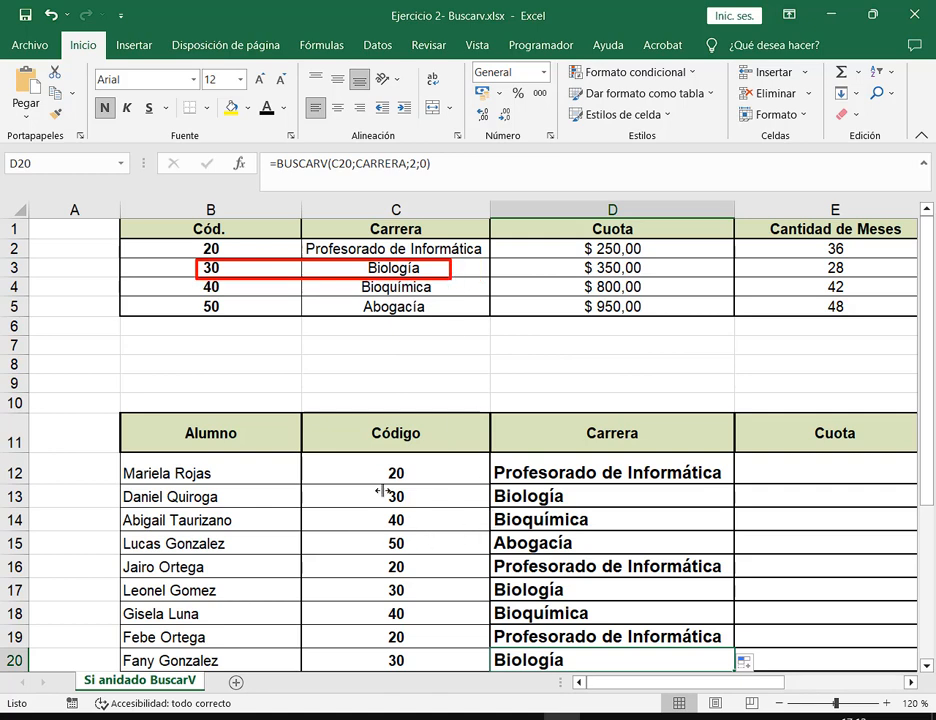
left_click_drag(383, 486, 586, 512)
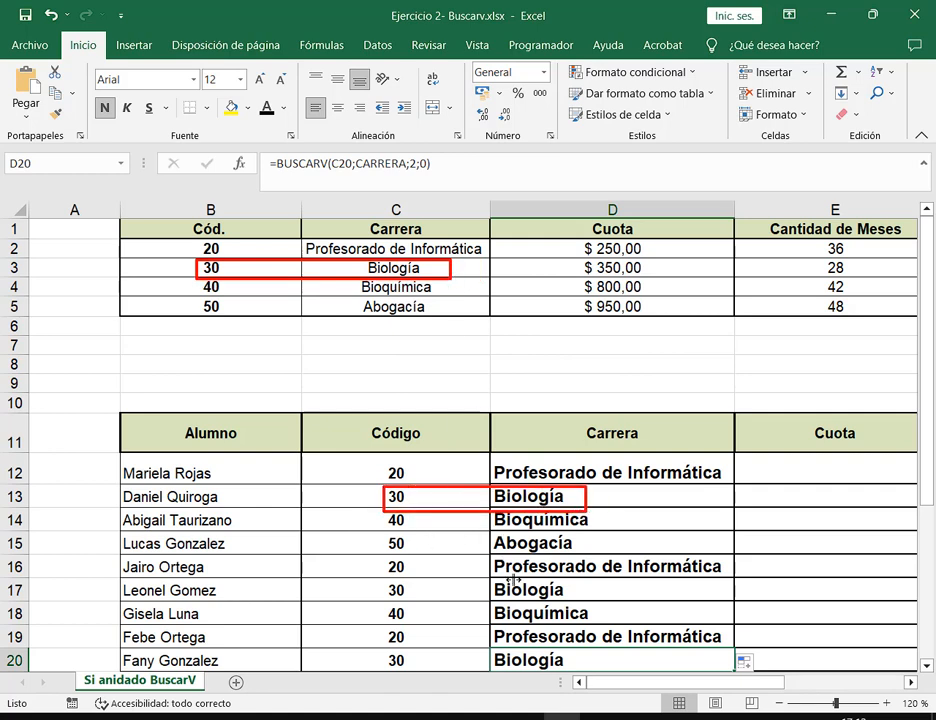
key("Escape")
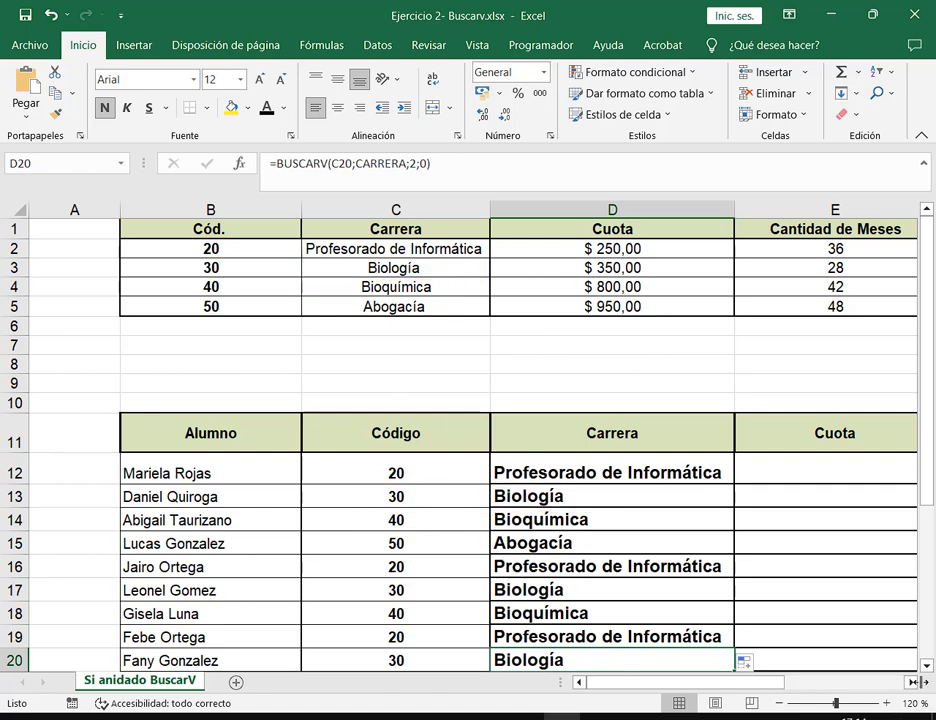
Step: Restore the workbook to a smaller window over the Meet call and open the D12 formula for editing
scroll(346, 325, "right", 2)
left_click(873, 14)
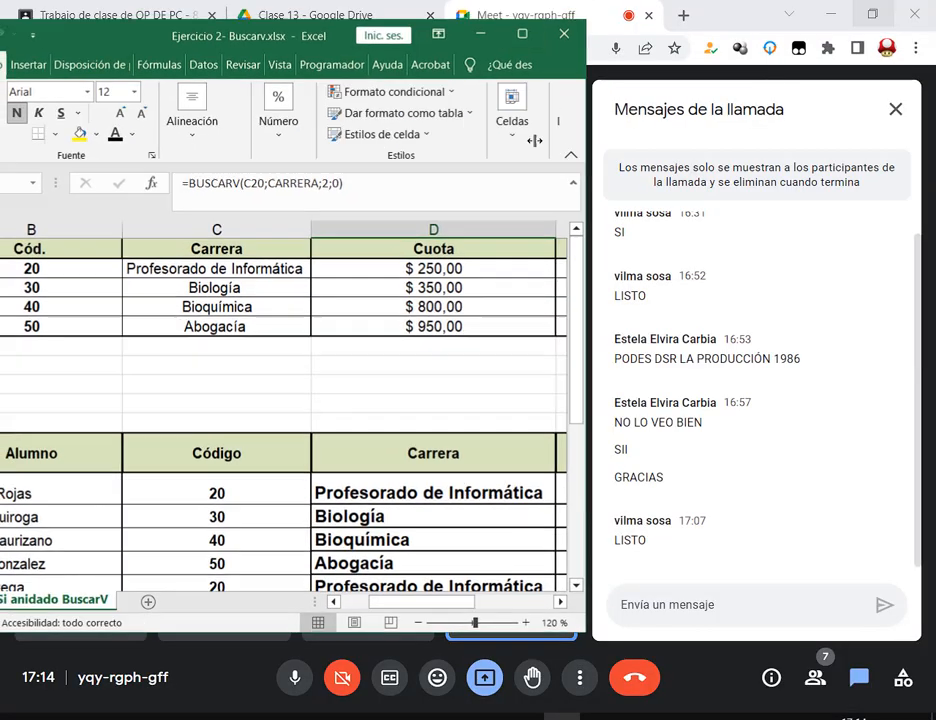
left_click(390, 490)
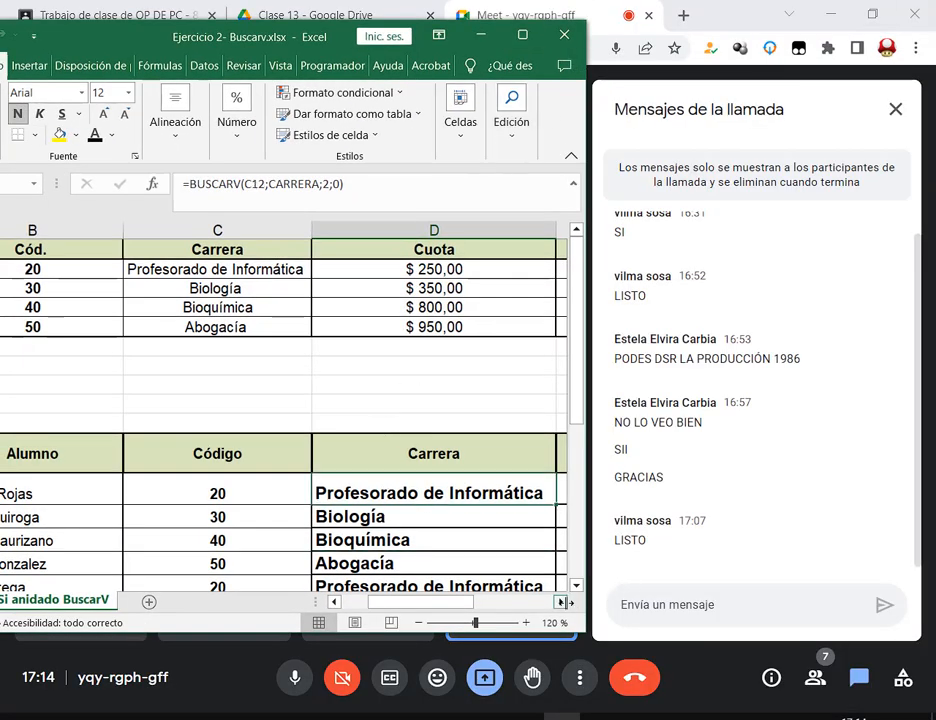
scroll(418, 440, "right", 3)
scroll(328, 600, "left", 2)
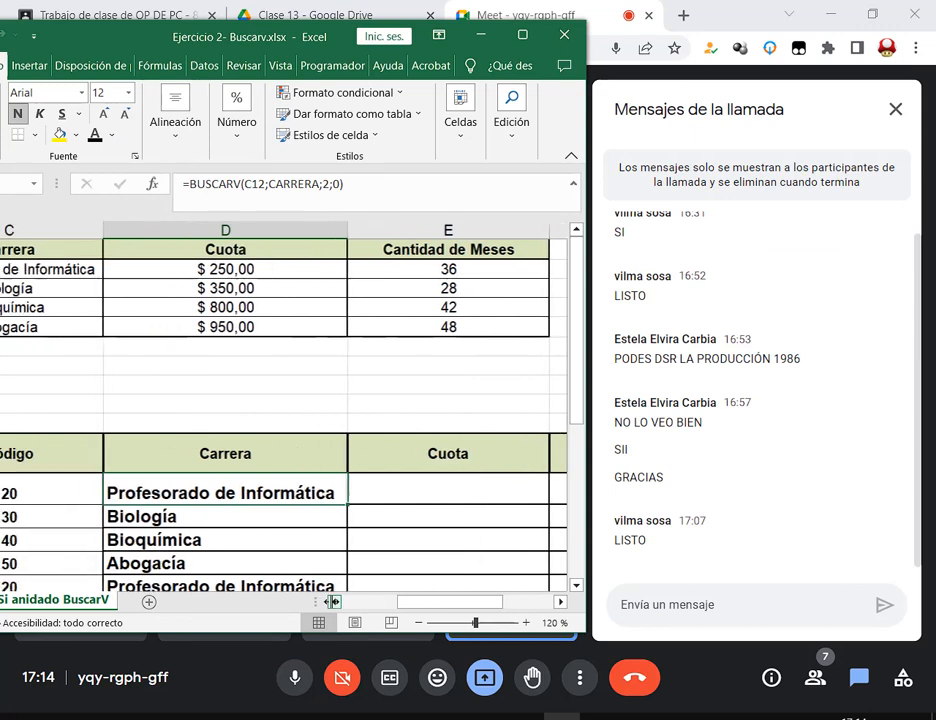
key("F2")
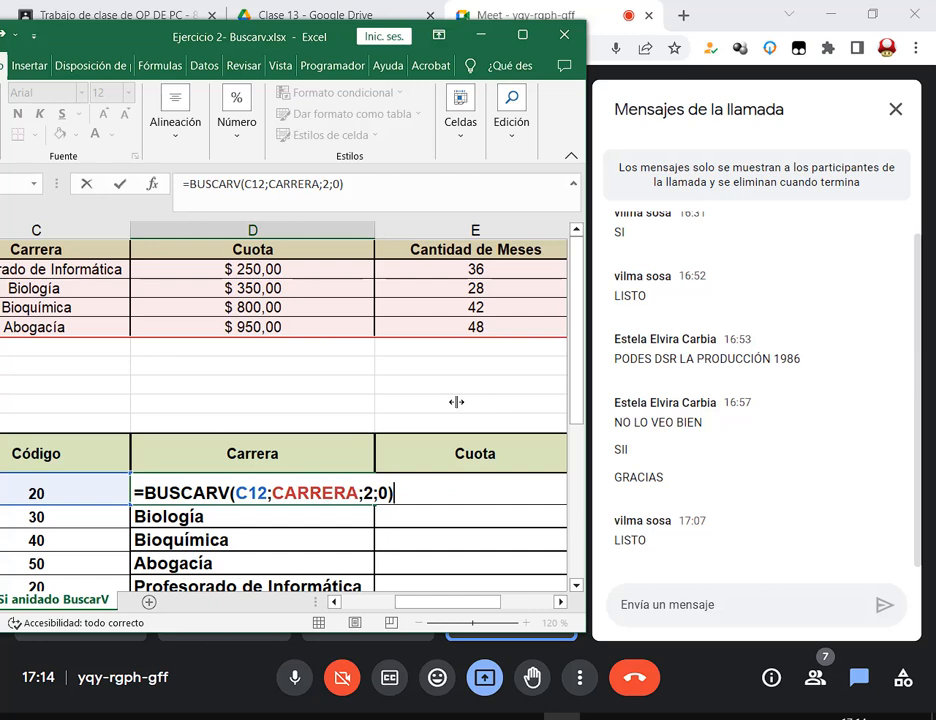
Step: Leave the D12 formula by selecting the first Cuota cell E12, and maximize the workbook window
scroll(455, 401, "down", 1)
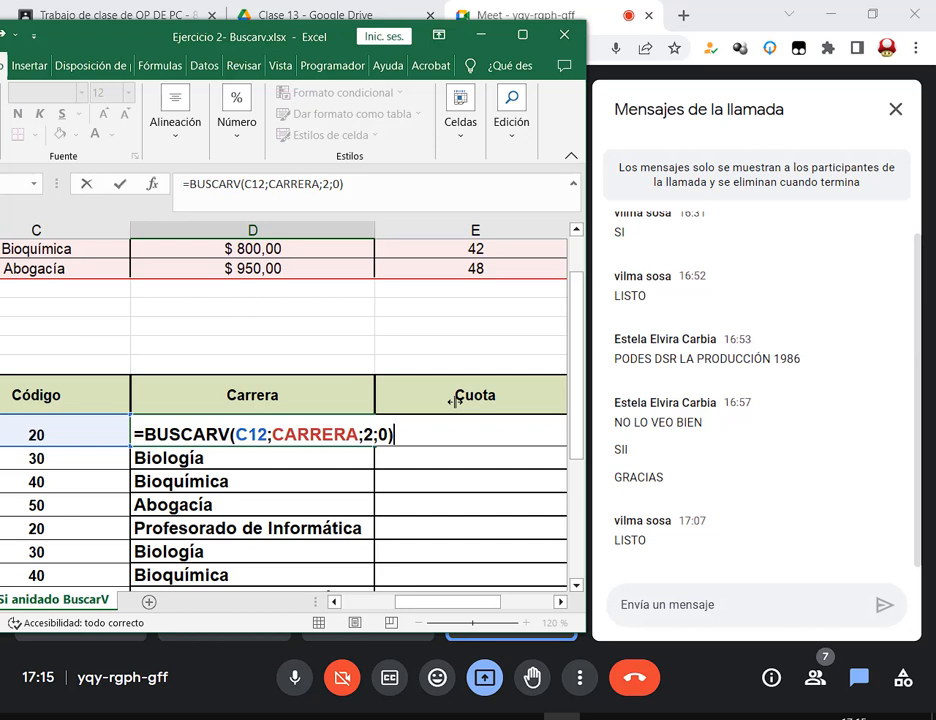
left_click(474, 433)
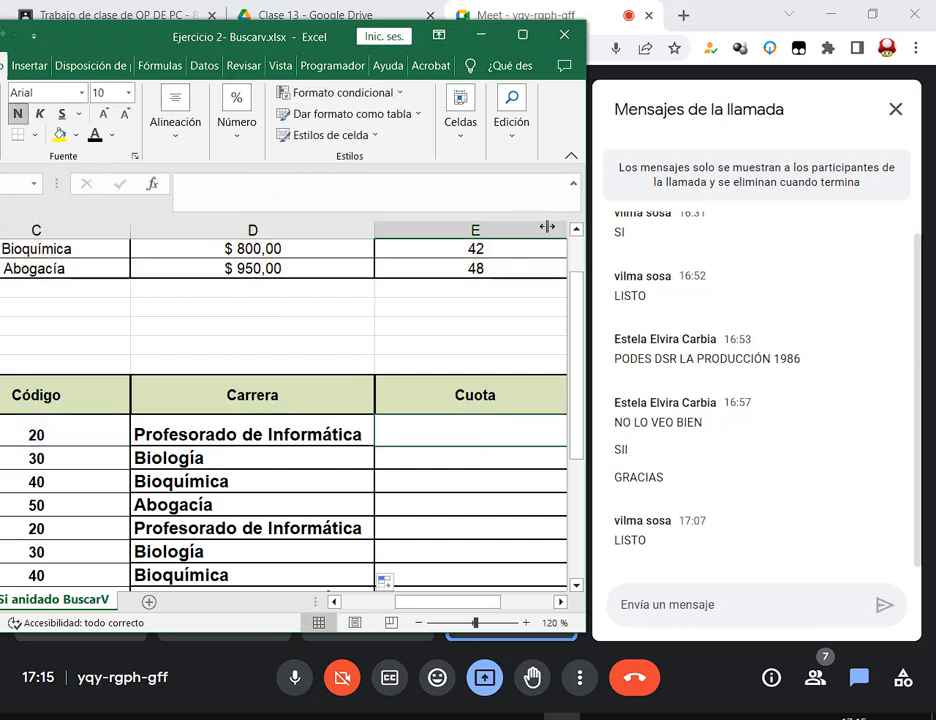
left_click(520, 36)
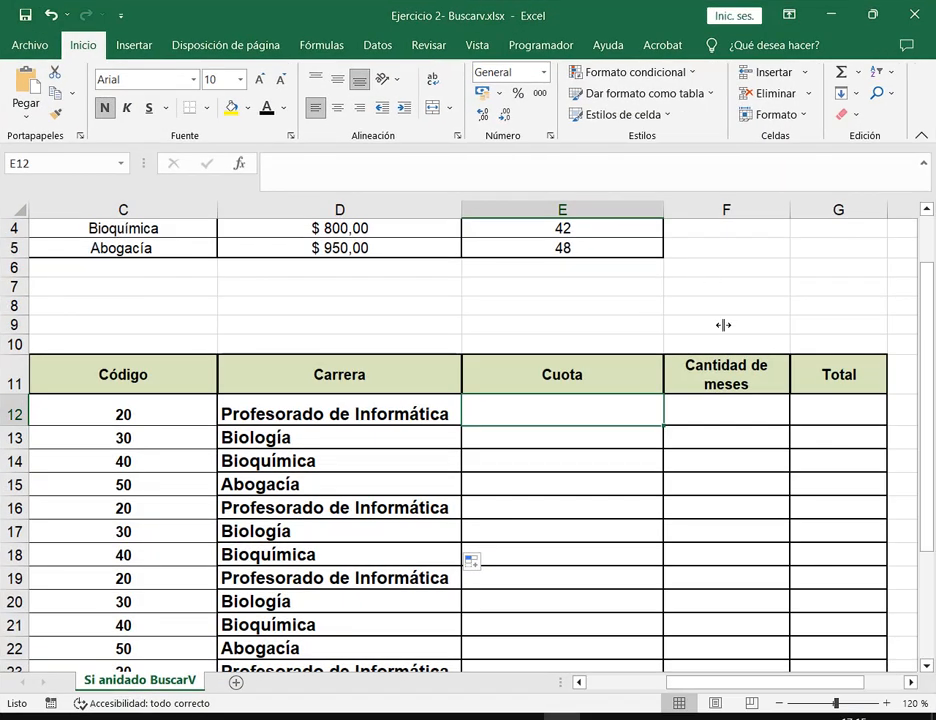
Step: Begin a BUSCARV formula in the first Cuota cell E12 with the student's code in C12 as the lookup value
scroll(804, 451, "up", 1)
type("=B")
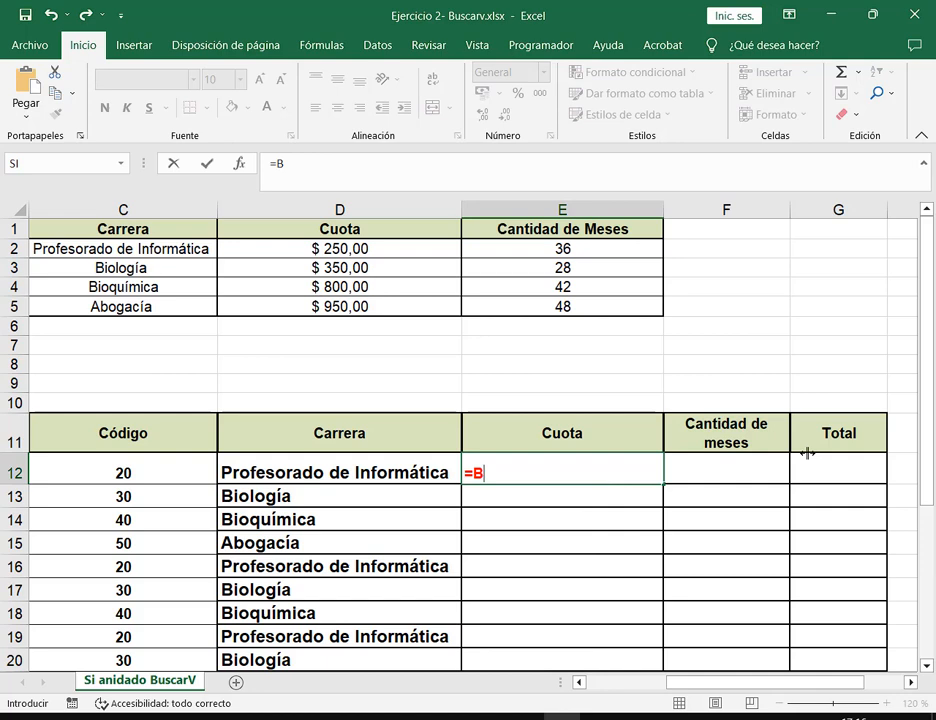
key("Escape")
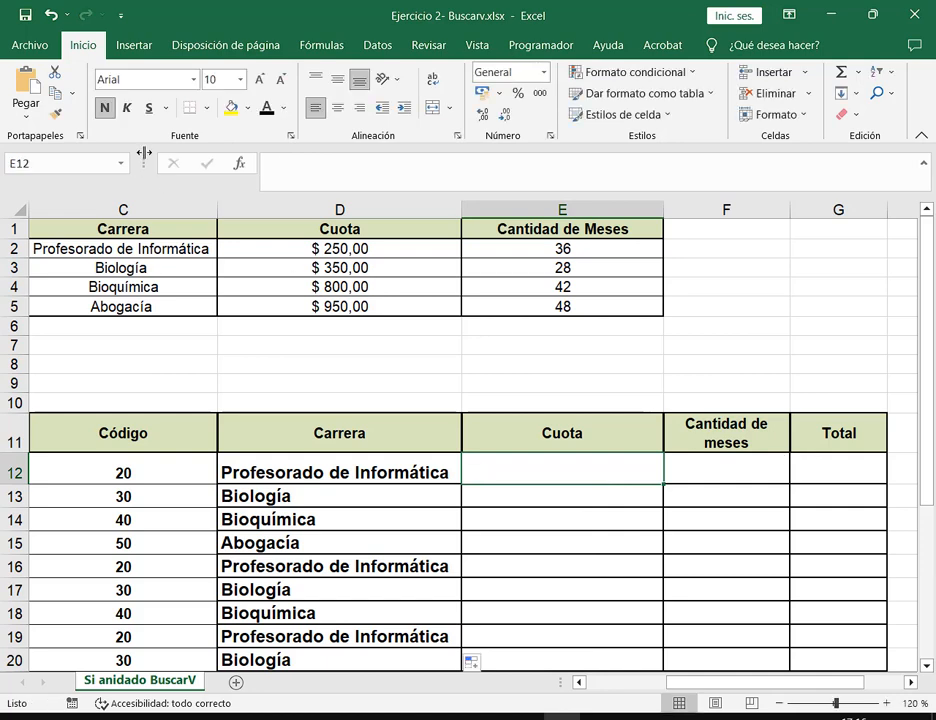
type("=BUSCARV(")
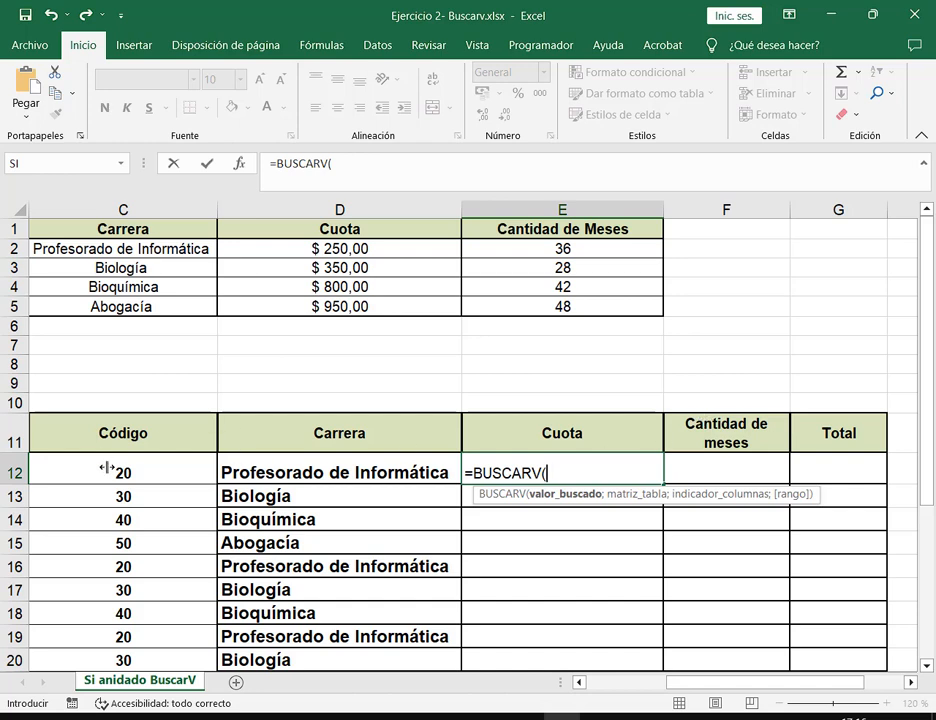
mouse_move(99, 461)
left_mouse_down()
mouse_move(137, 465)
mouse_move(140, 484)
left_mouse_up()
left_click(139, 477)
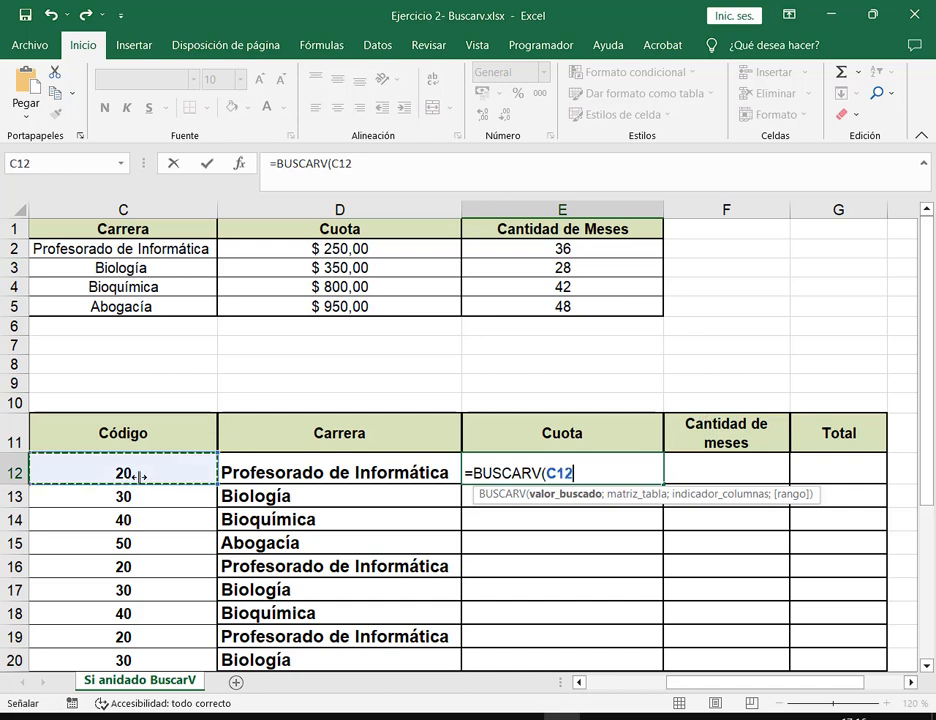
Step: Complete the E12 formula as =BUSCARV(C12;CARRERA;3;0), using the named table CARRERA, column 3 and exact match 0
type(";CA")
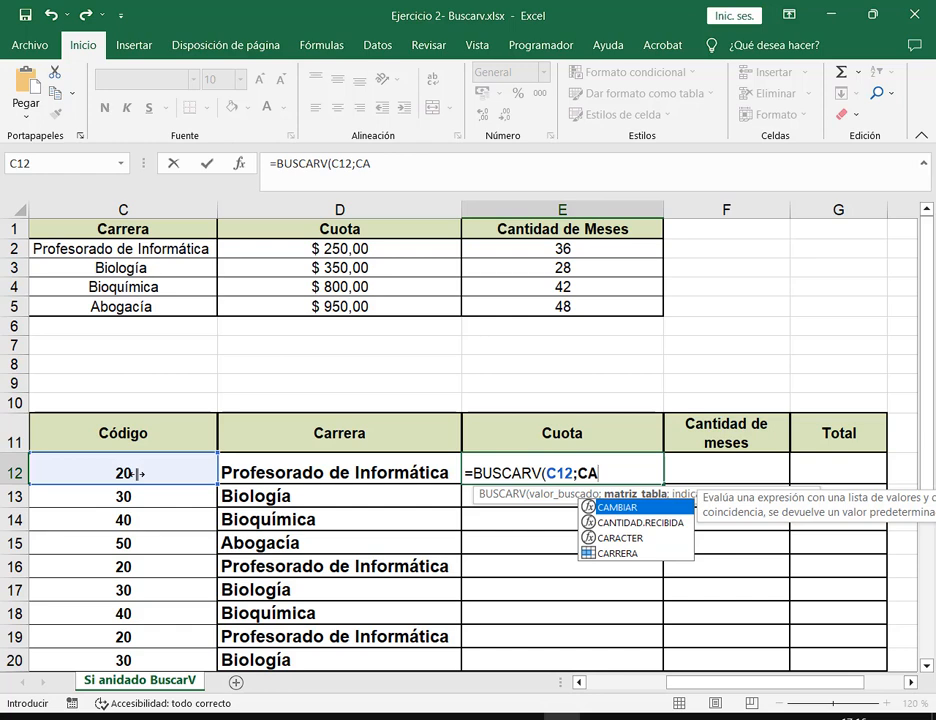
key("Down")
key("Down")
key("Down")
key("Tab")
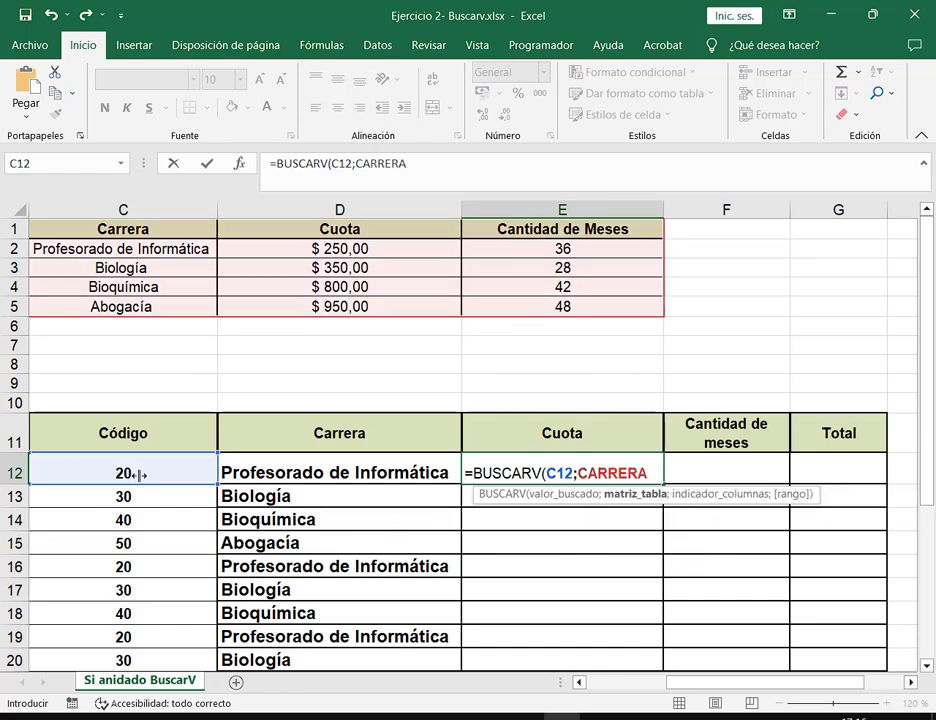
type(";")
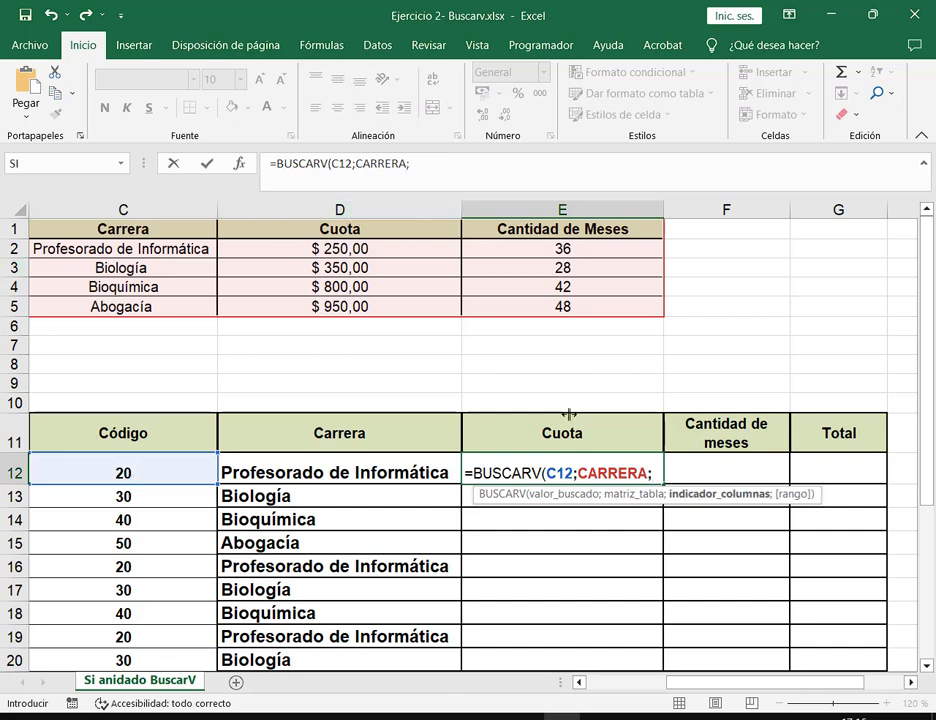
type("3;0)")
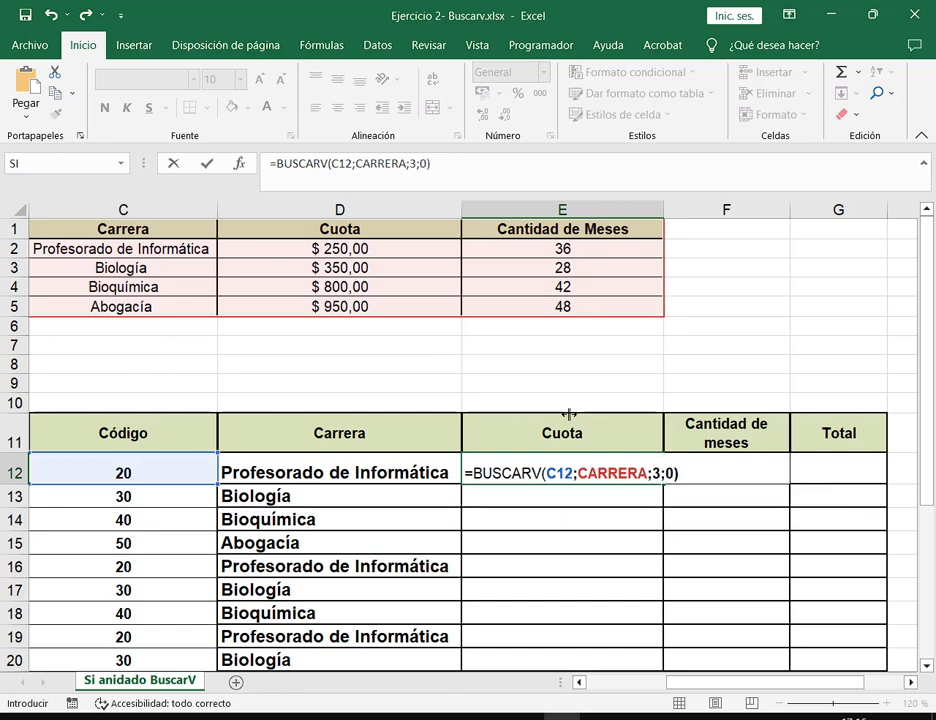
key("Return")
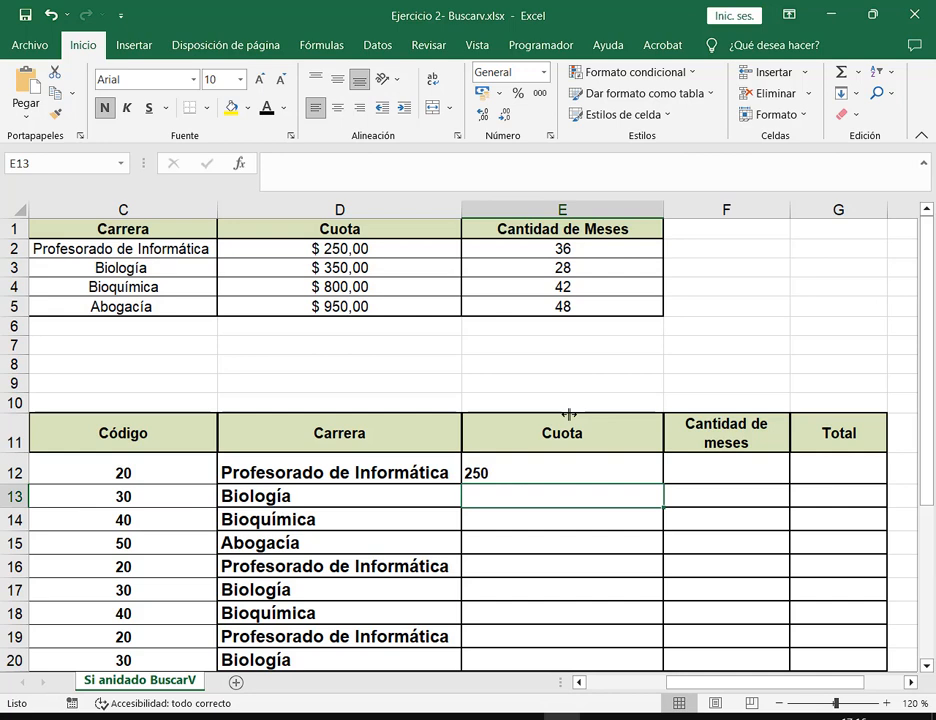
Step: Fill the E12 formula down the Cuota column to the last student and review the formula in E12
left_click(625, 468)
double_click(661, 484)
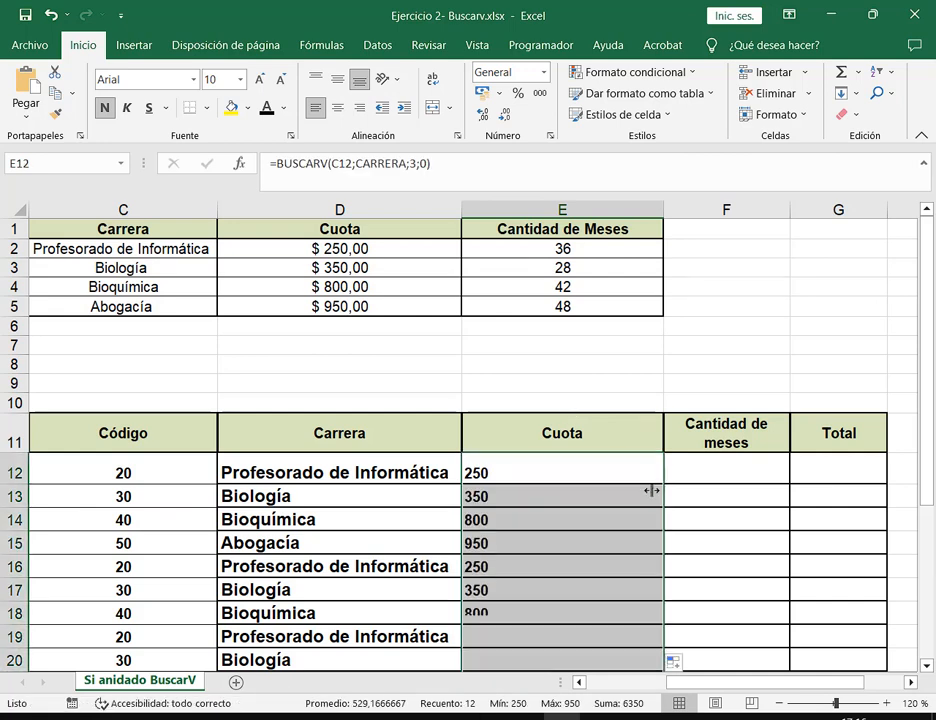
left_click(637, 462)
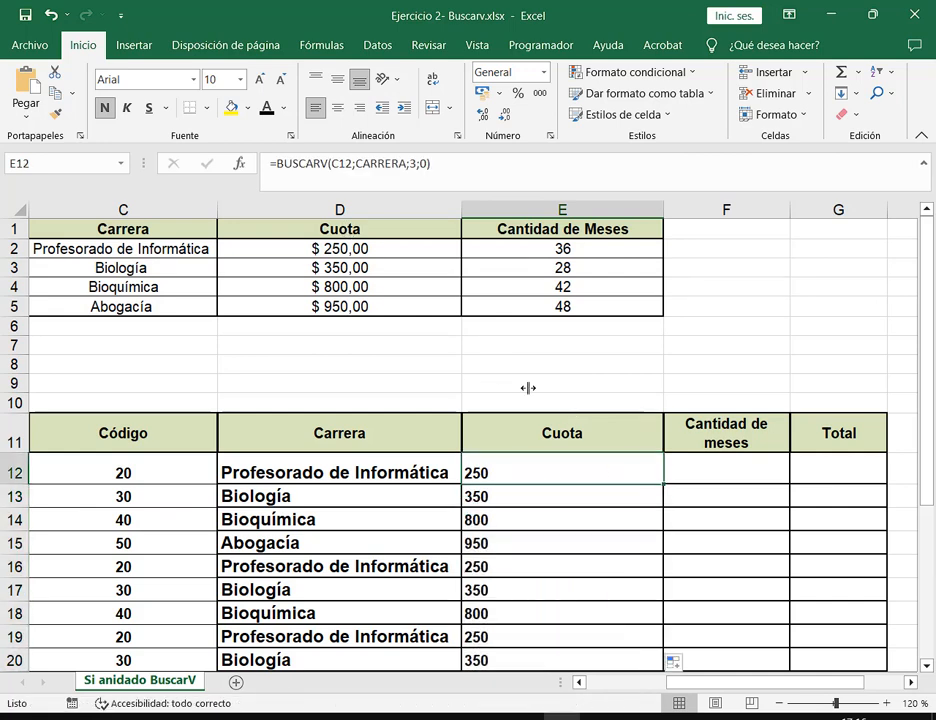
key("F2")
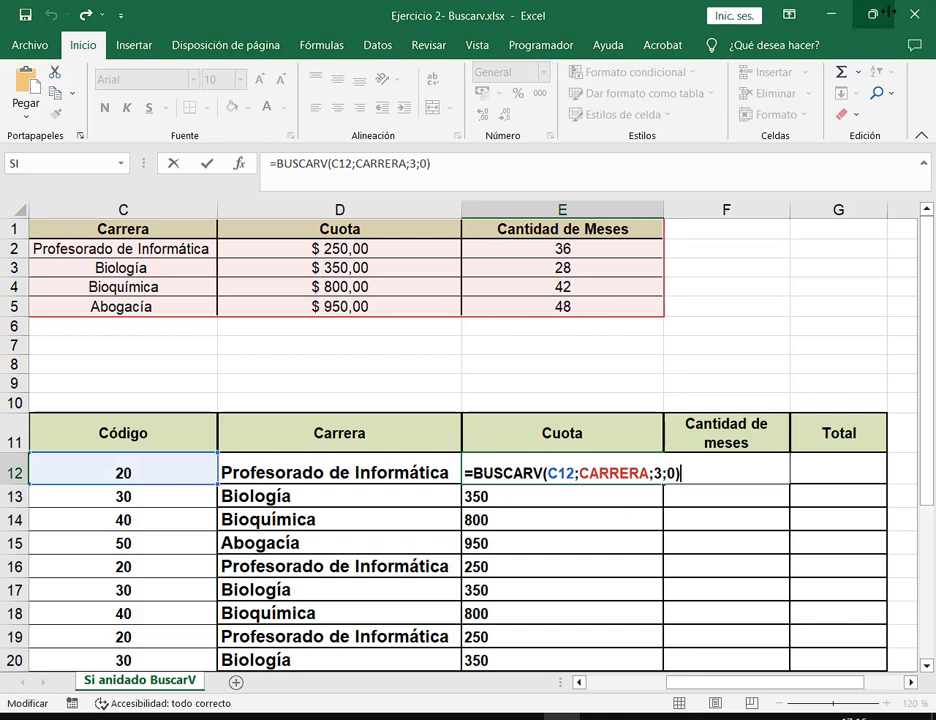
key("Escape")
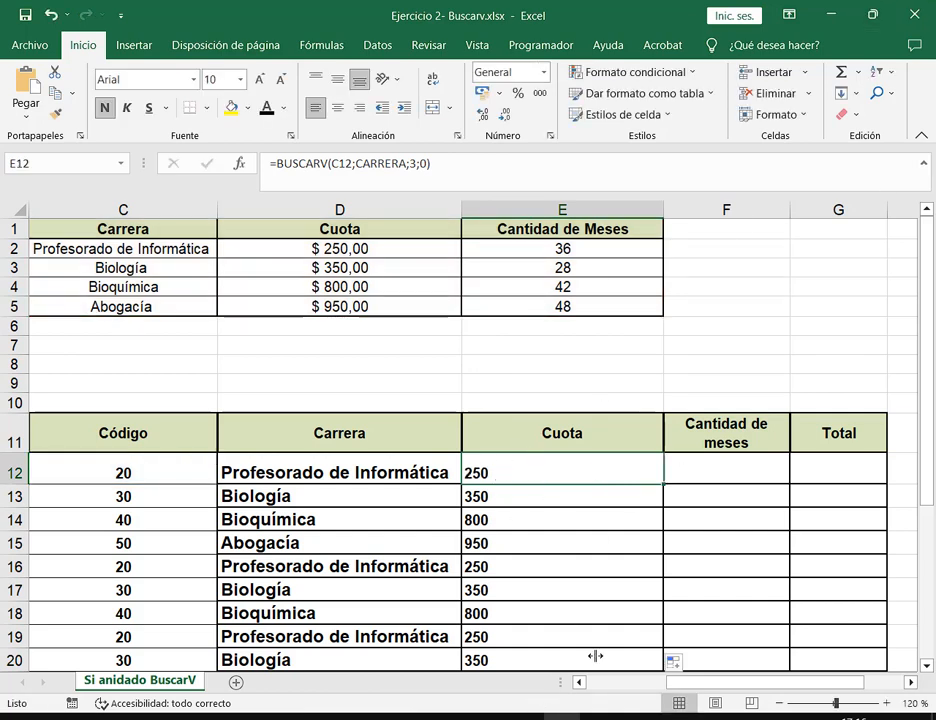
Step: Format the Cuota values E12:E23 as Contabilidad with the $ symbol
scroll(595, 656, "down", 2)
left_click(554, 614, "shift")
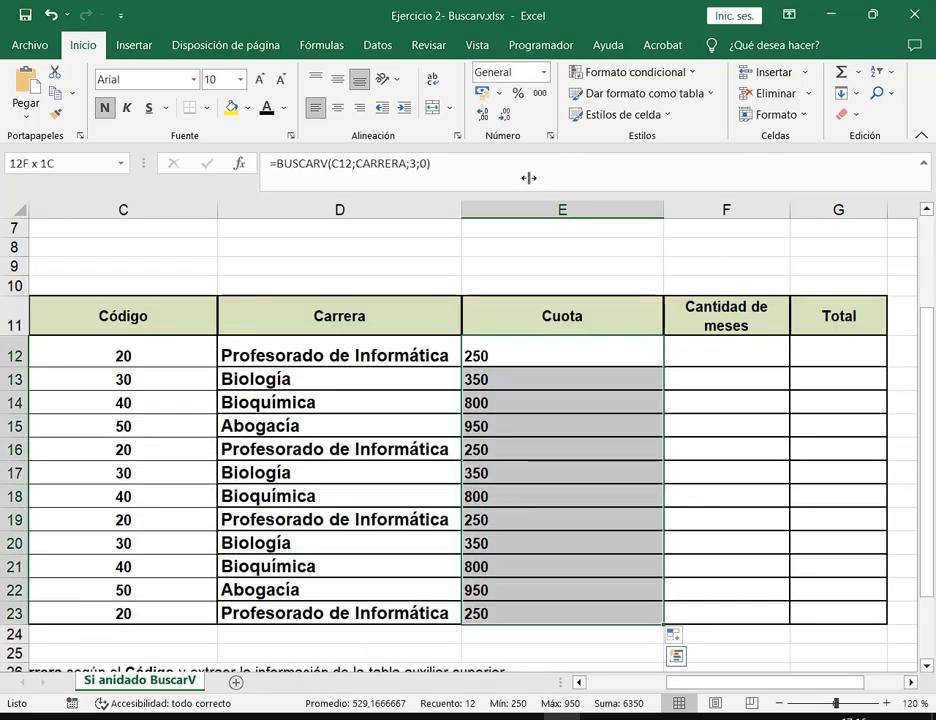
left_click(500, 100)
left_click(516, 118)
left_click(625, 360)
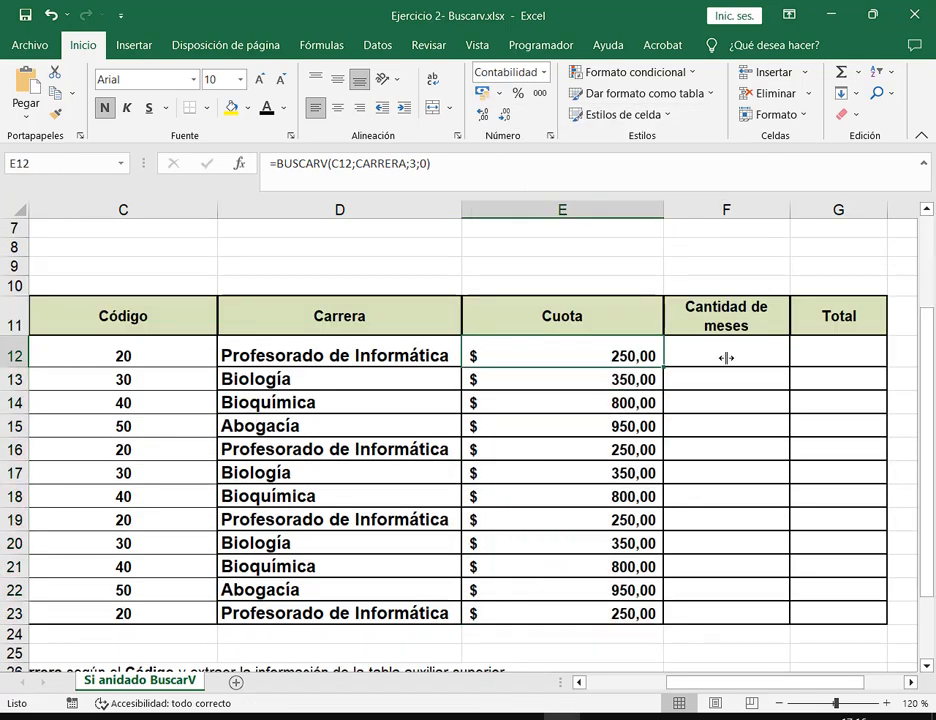
Step: Restore the workbook to a smaller window over the Meet call and show the E12 formula in edit mode for the class
left_click(872, 15)
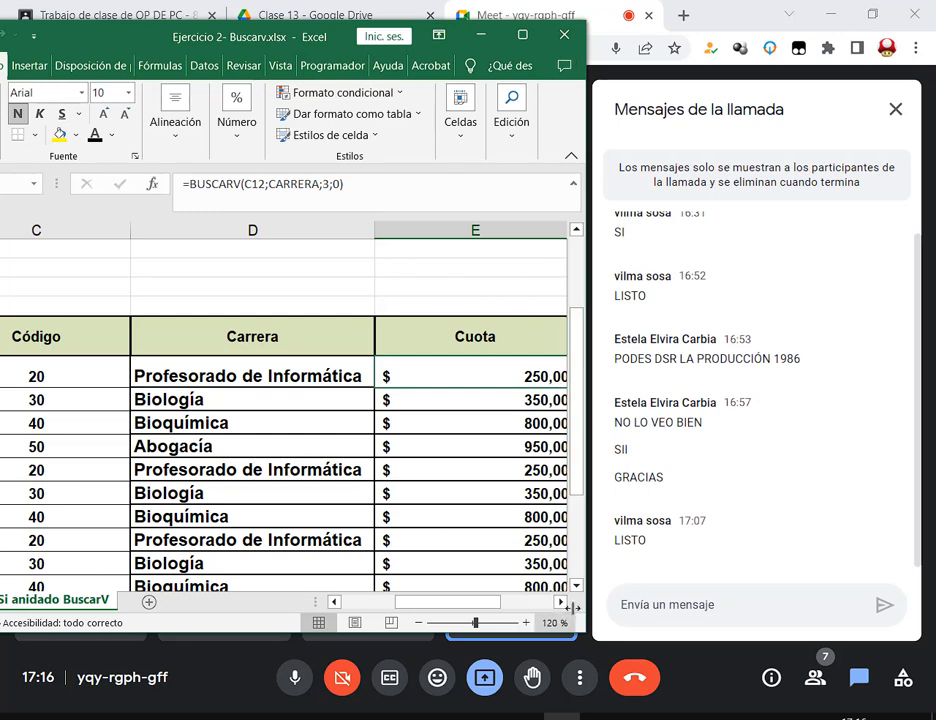
scroll(380, 570, "right", 3)
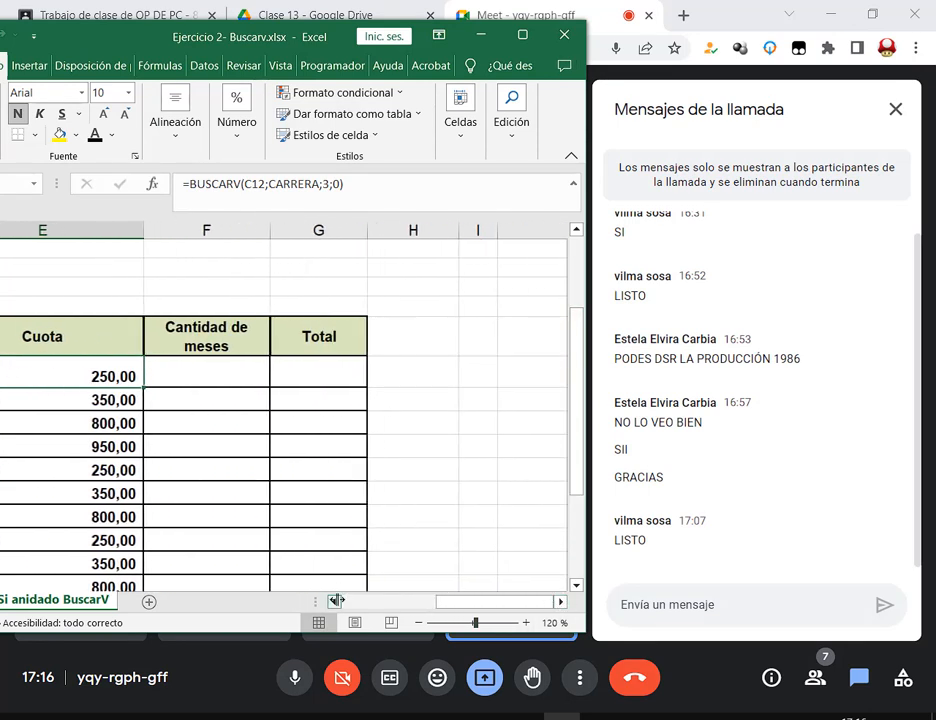
scroll(336, 600, "left", 2)
key("F2")
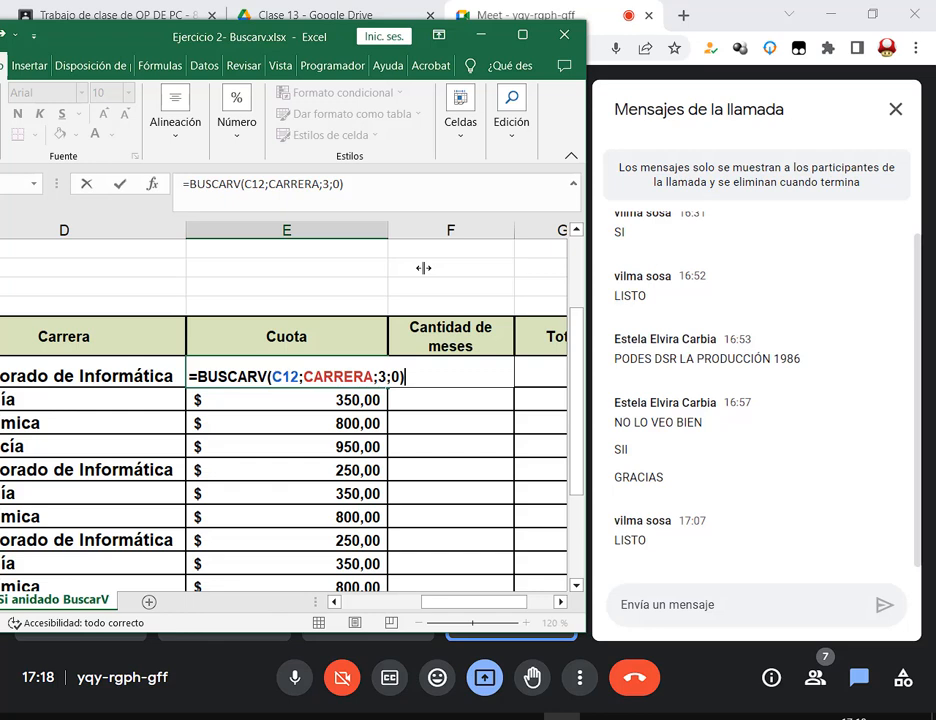
key("Tab")
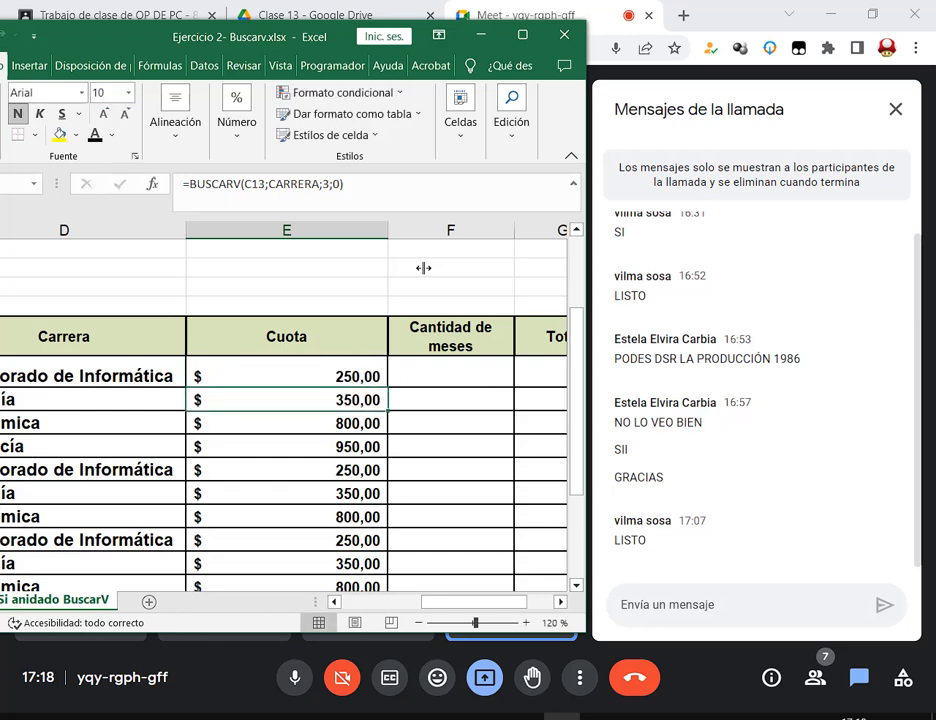
type("=")
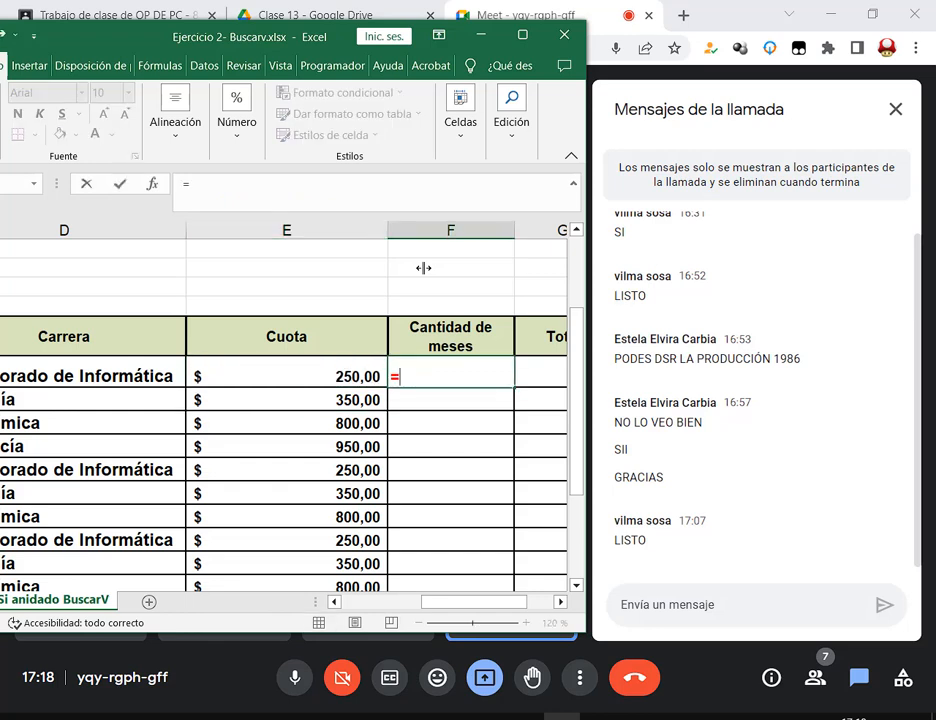
key("Escape")
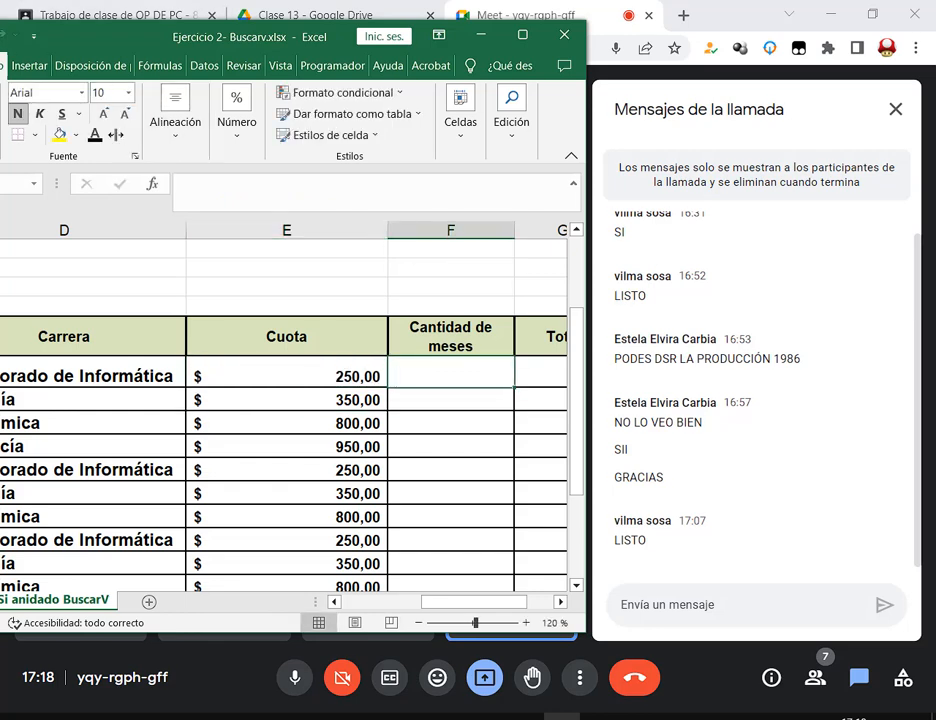
type("JB")
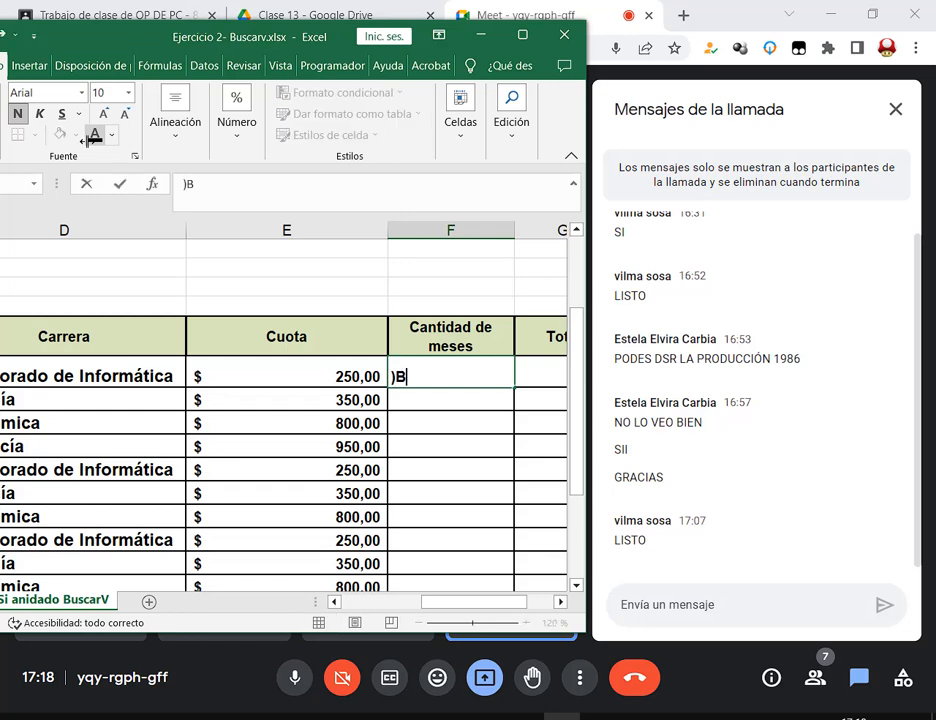
key("BackSpace")
key("BackSpace")
Step: Begin a BUSCARV formula in the first Cantidad de meses cell F12 with C12 as the lookup value, maximizing the workbook window
type("=BU")
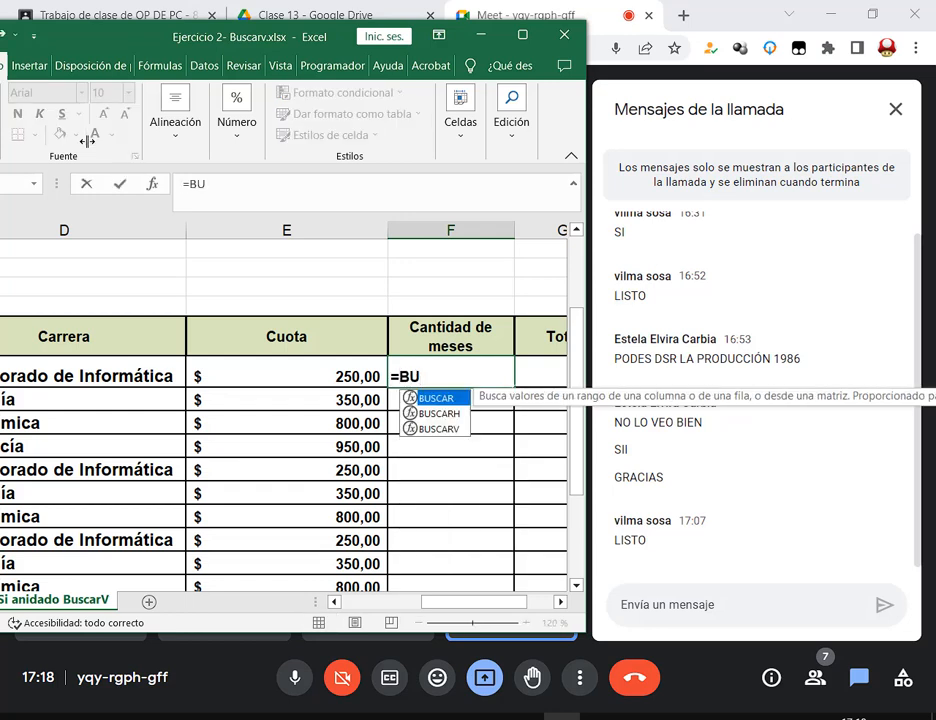
key("Down")
key("Down")
key("Tab")
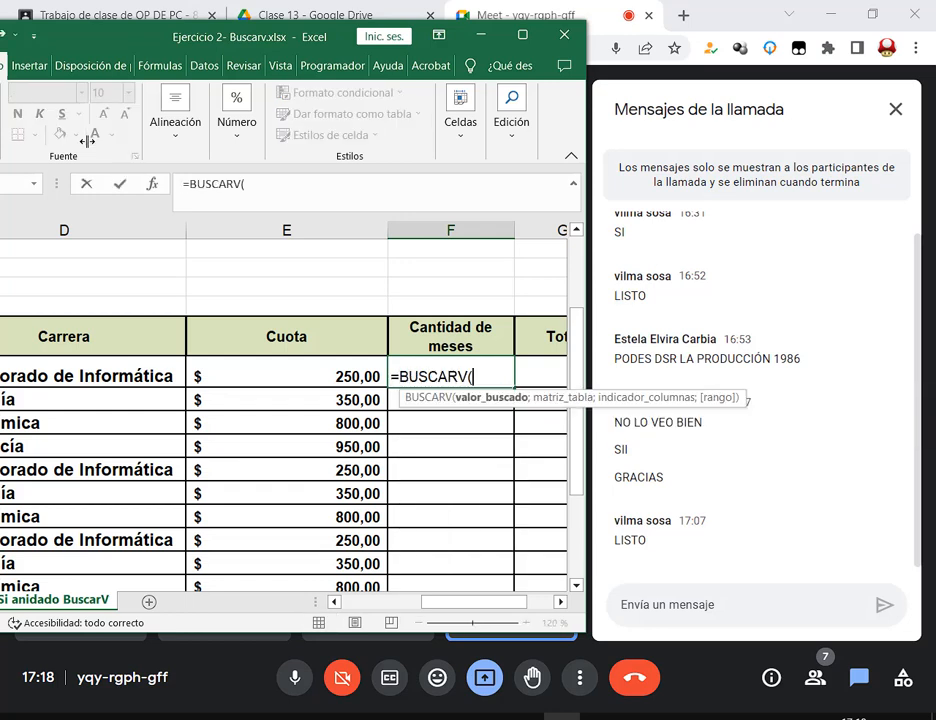
left_click(533, 36)
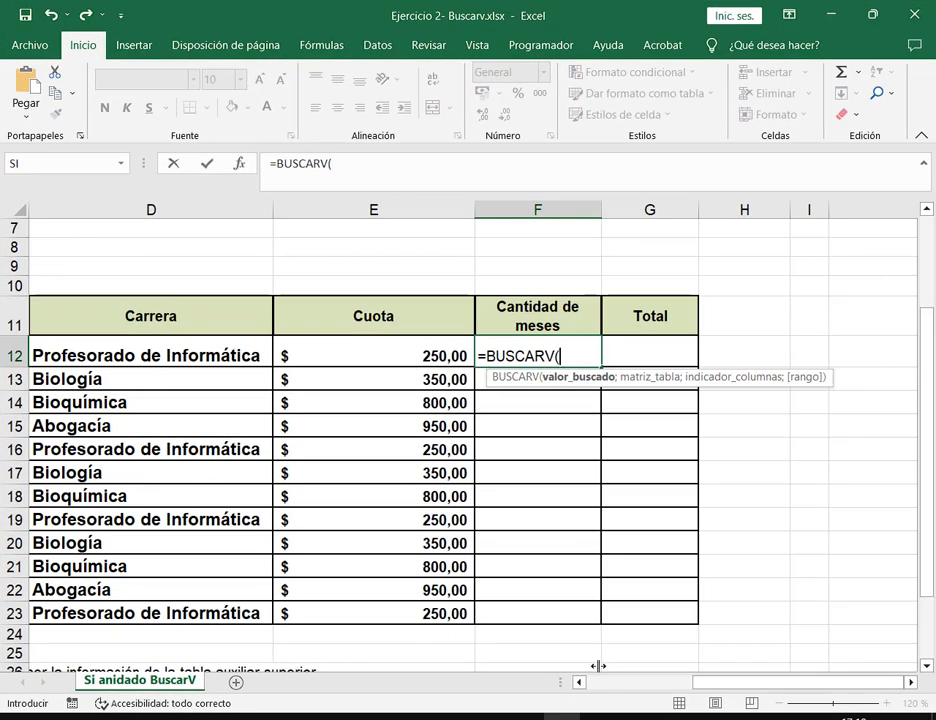
left_click_drag(700, 682, 672, 682)
left_click(182, 350)
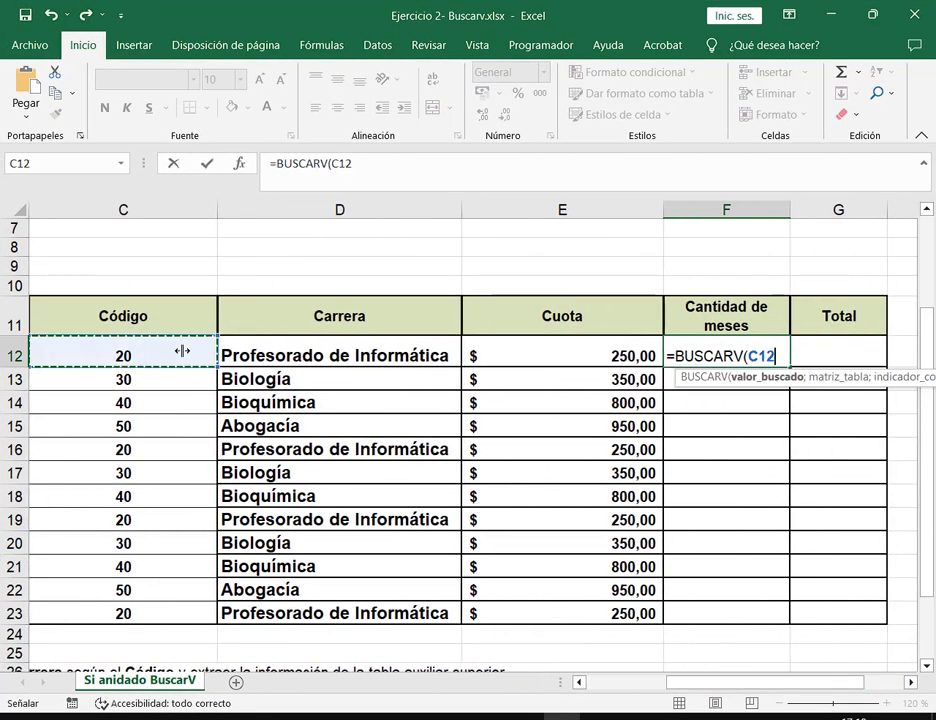
Step: Complete the F12 formula as =BUSCARV(C12;CARRERA;4;0) and fill it down the Cantidad de meses column to the last student
type(";CA")
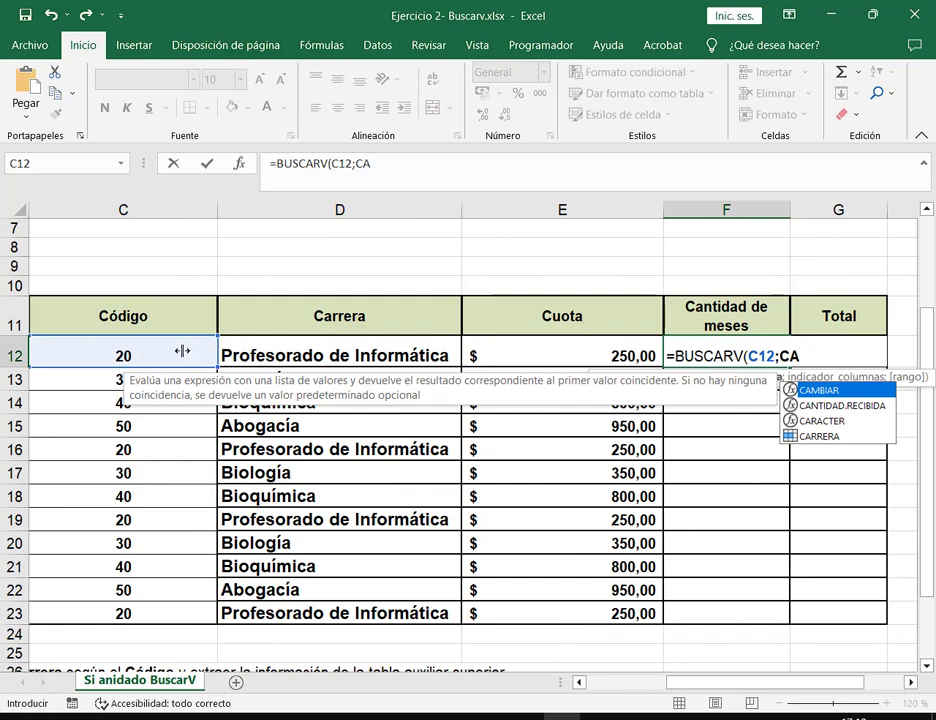
double_click(834, 438)
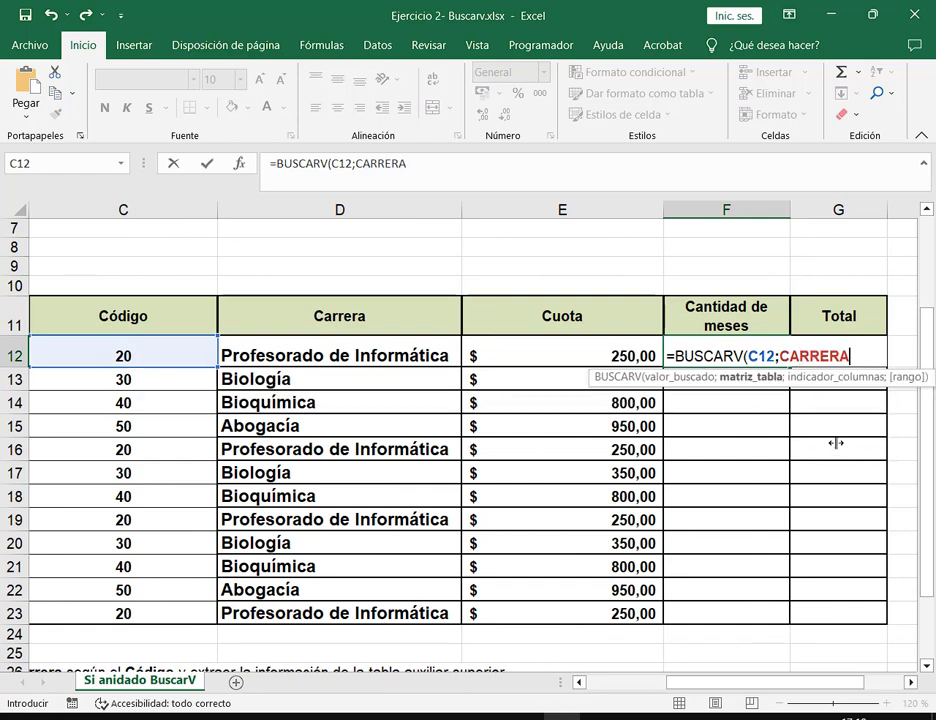
type(";4m")
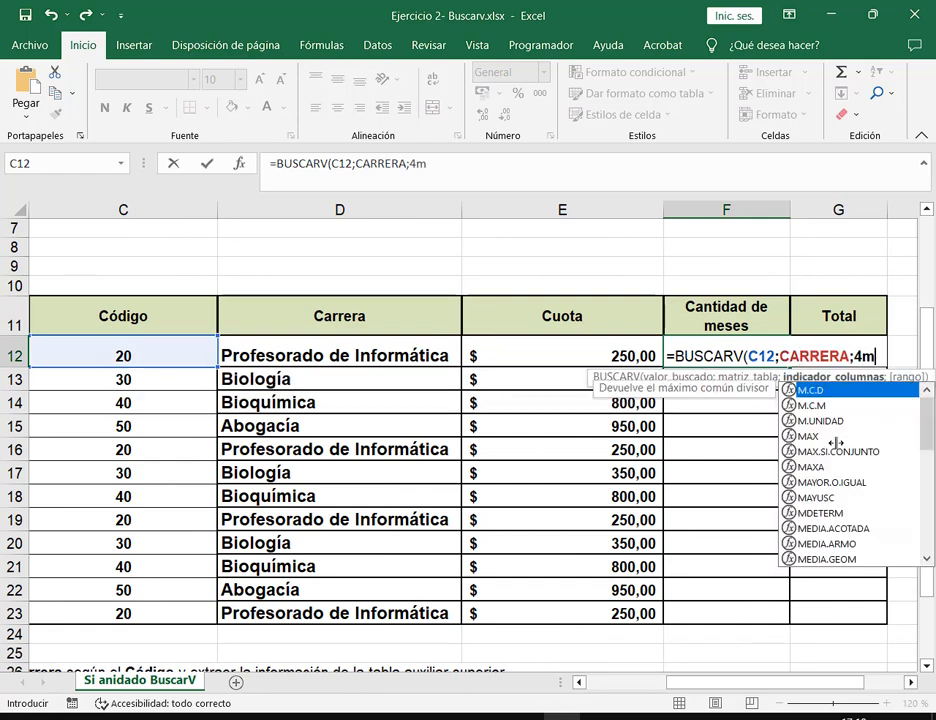
key("BackSpace")
type(";0)")
key("Return")
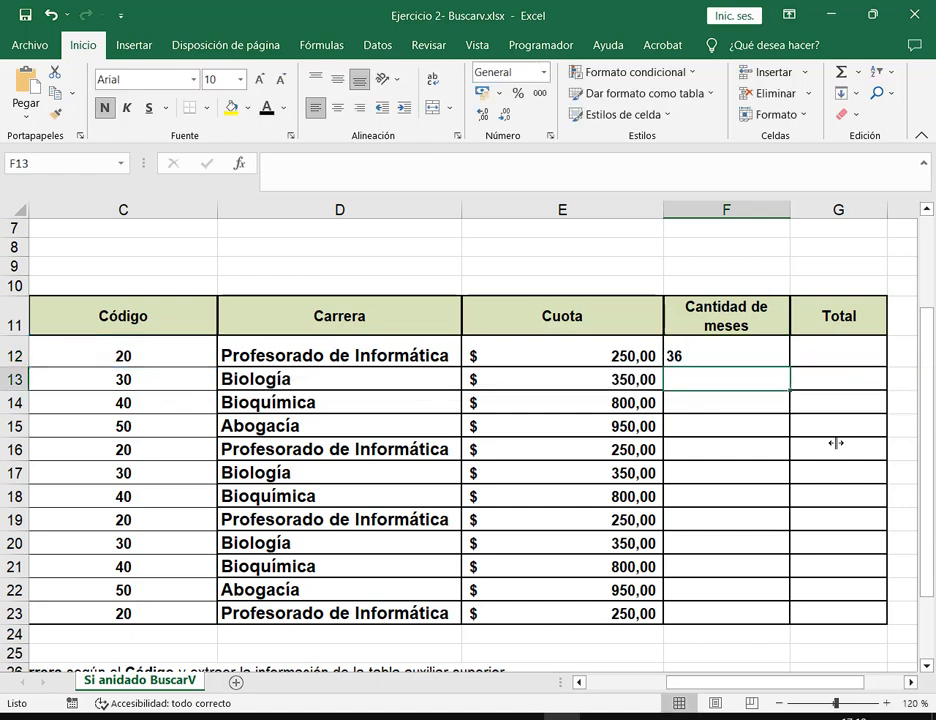
left_click(689, 357)
double_click(787, 366)
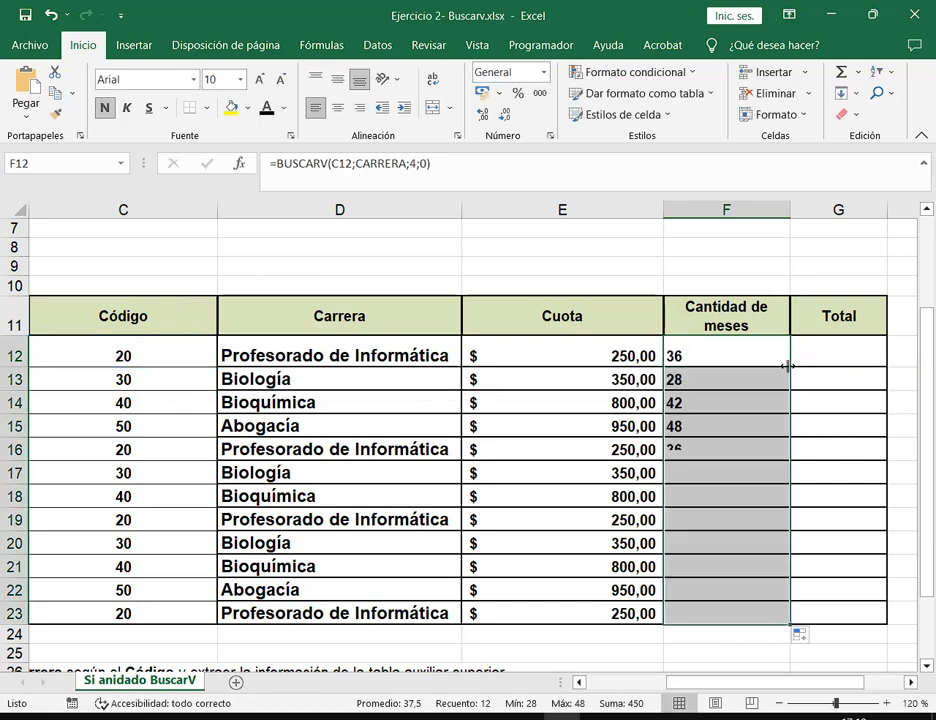
Step: Calculate the Total in G12 as =E12*F12 and fill it down to the last student
left_click(836, 350)
type("=")
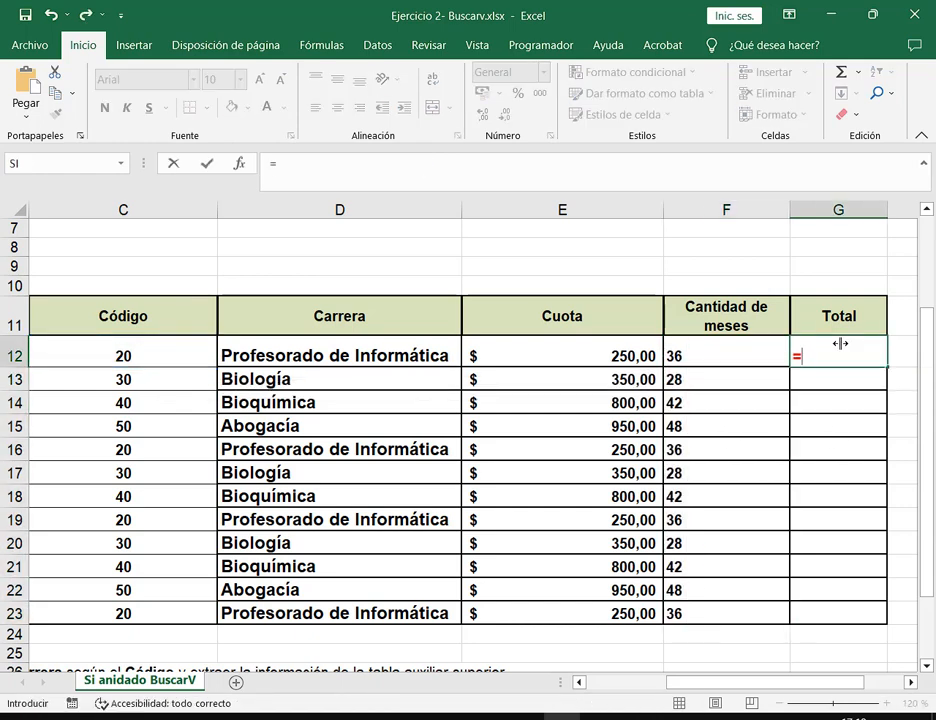
left_click(650, 355)
type("*")
left_click(737, 352)
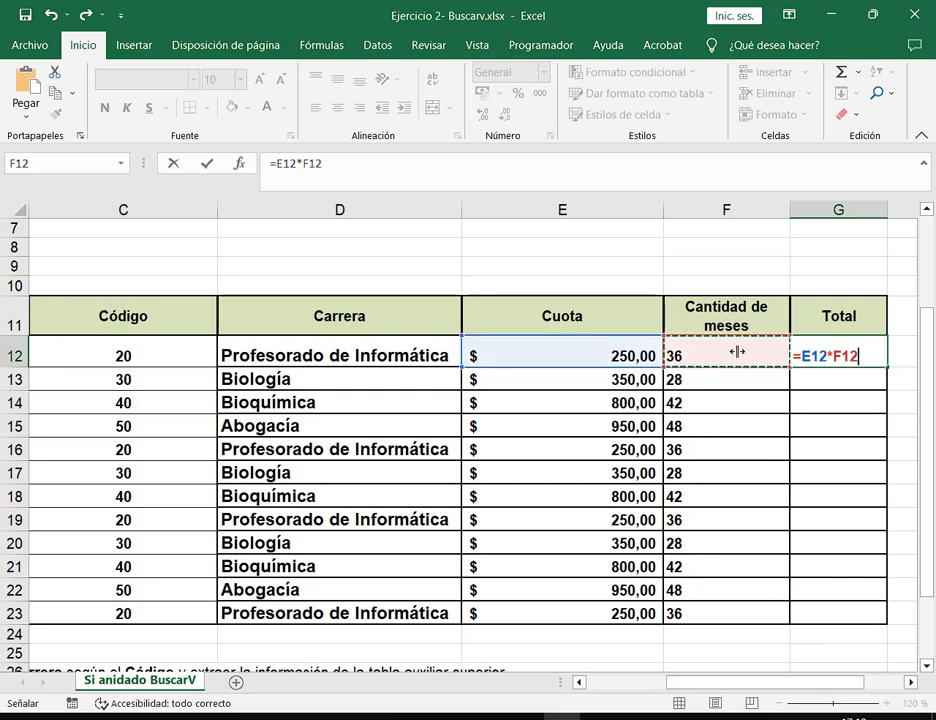
key("Return")
key("Up")
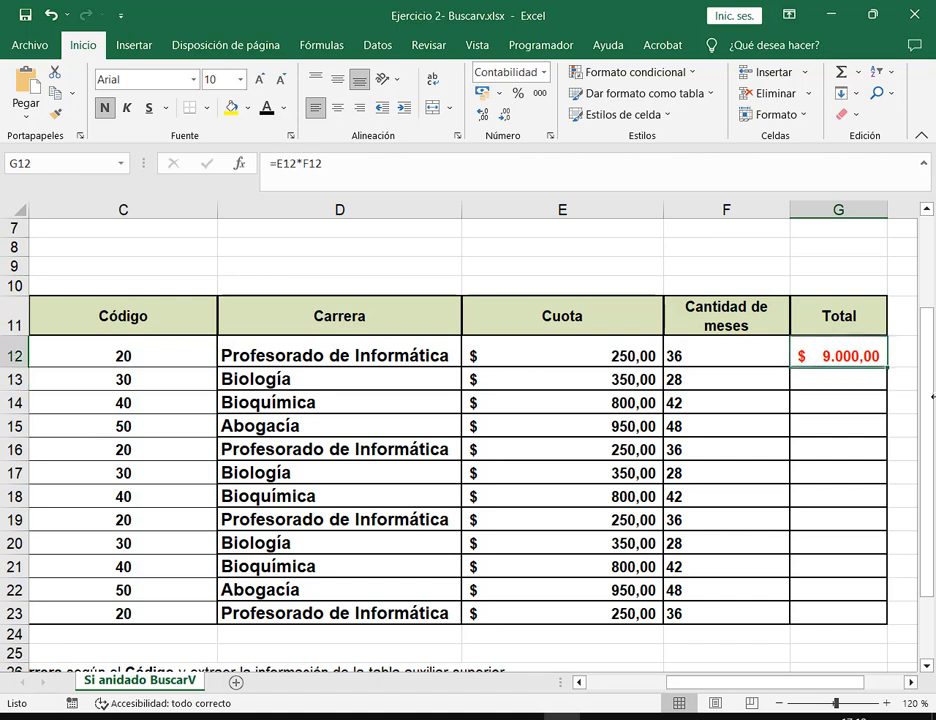
double_click(886, 366)
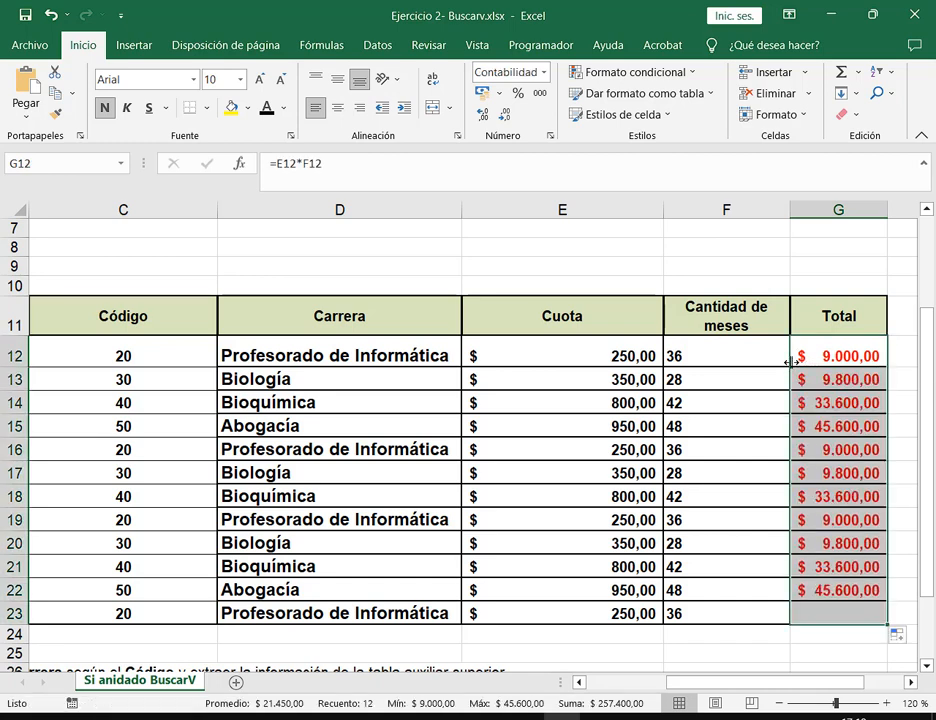
Step: Set the font colour of the Total values to black and restore the workbook to a smaller window beside the Meet chat
left_click(267, 108)
left_click(831, 348)
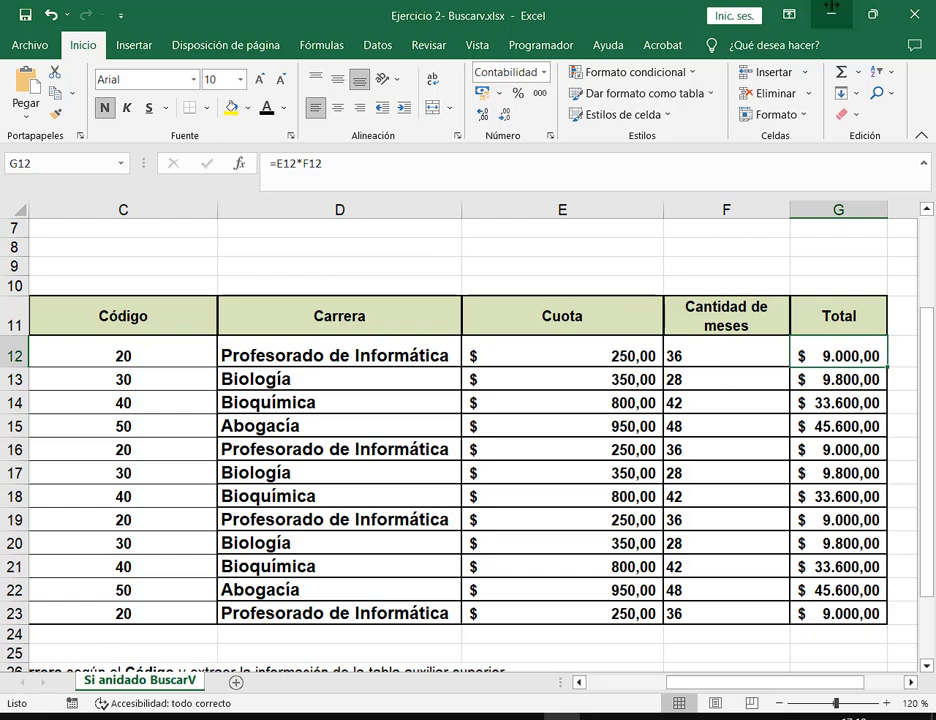
left_click(873, 14)
left_click_drag(287, 36, 216, 34)
left_click_drag(405, 600, 437, 599)
left_click_drag(514, 630, 589, 641)
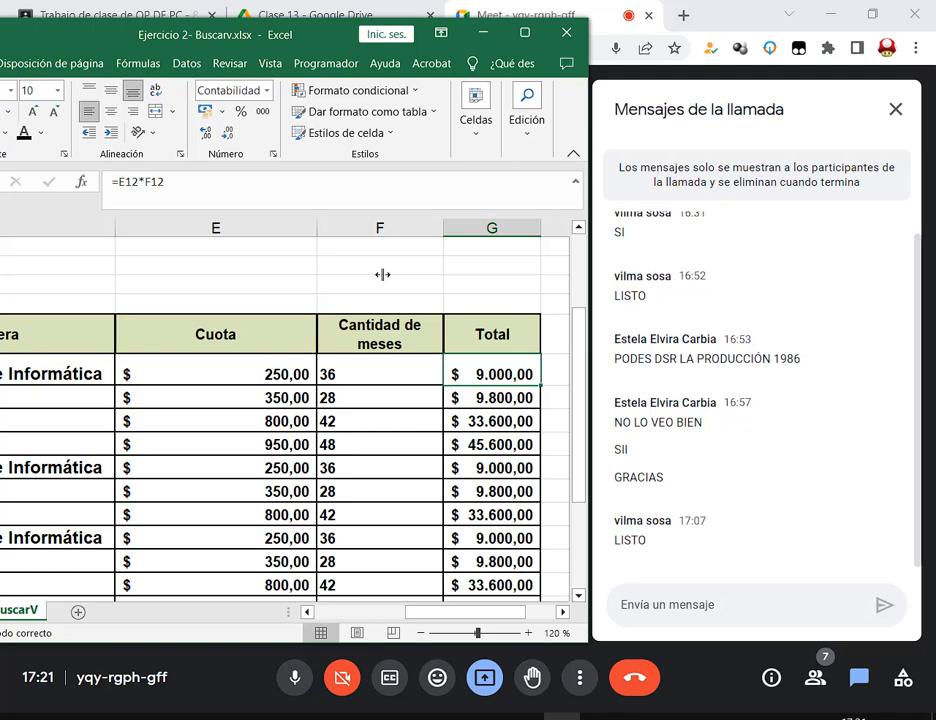
Step: Maximize the Ejercicio 2 workbook to review both tables, and close it saving the changes
left_click(524, 32)
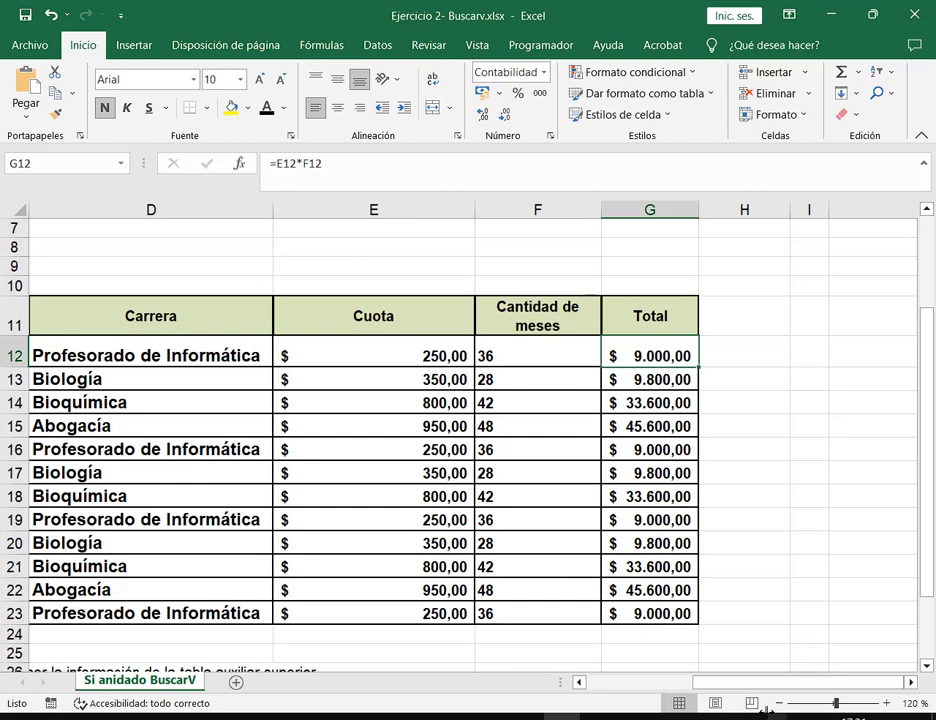
left_click_drag(804, 678, 654, 684)
scroll(711, 506, "up", 2)
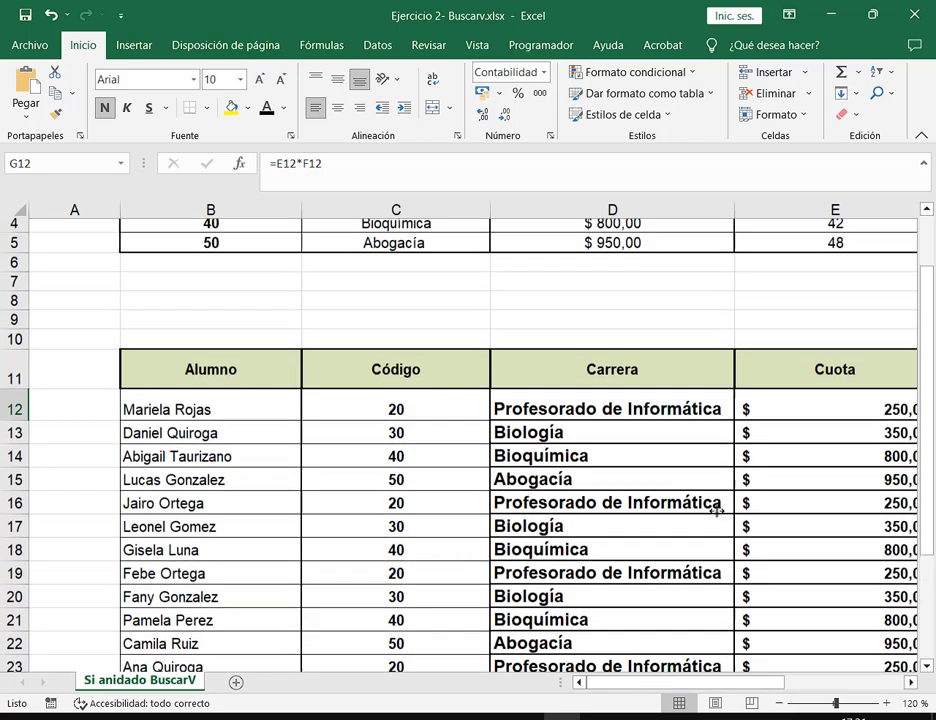
left_click(667, 362)
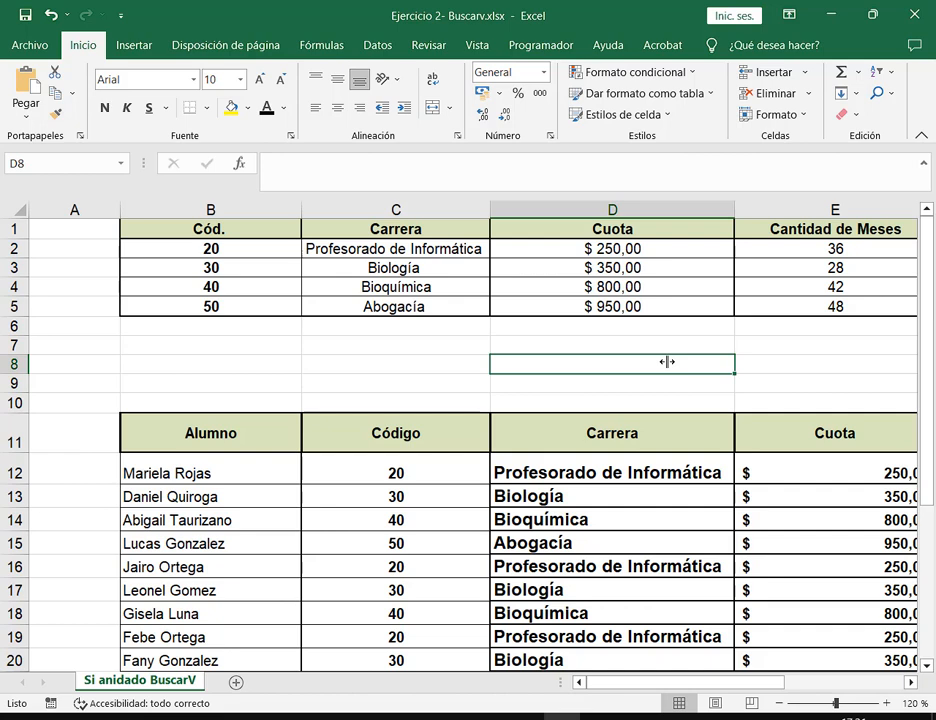
left_click(912, 20)
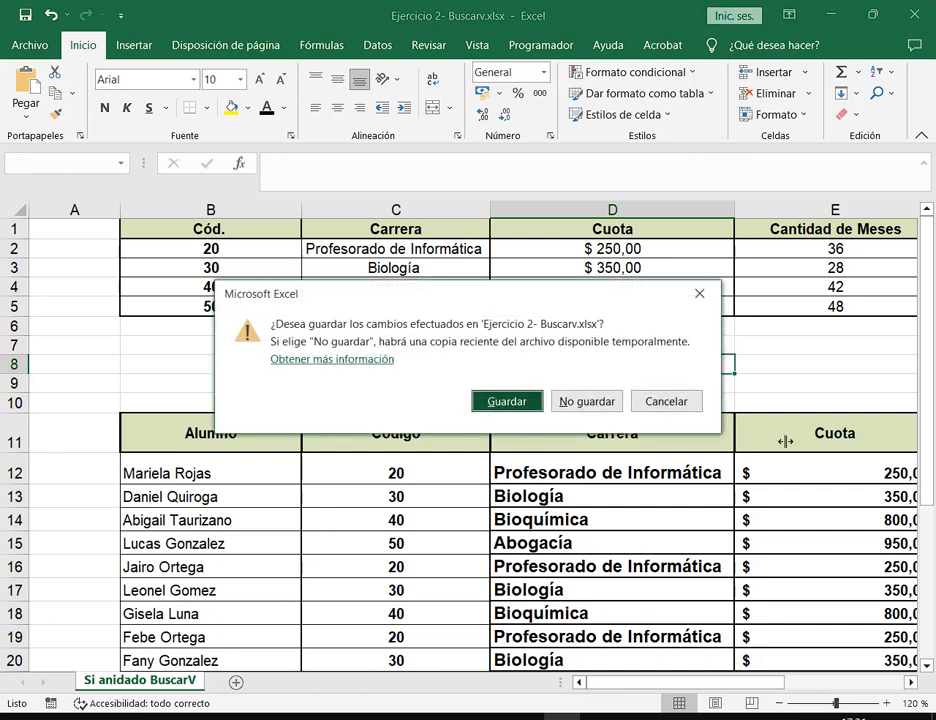
left_click(511, 401)
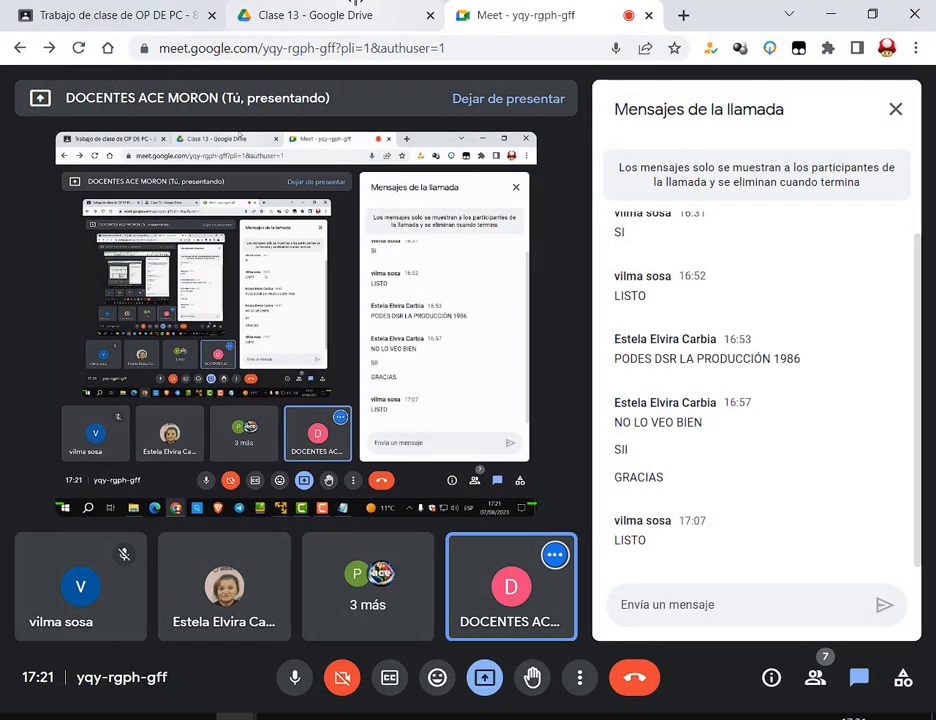
Step: Switch to the Clase 13 folder in Google Drive and download Ejercicio 3- Buscarv.xlsx
left_click(338, 15)
scroll(695, 303, "down", 4)
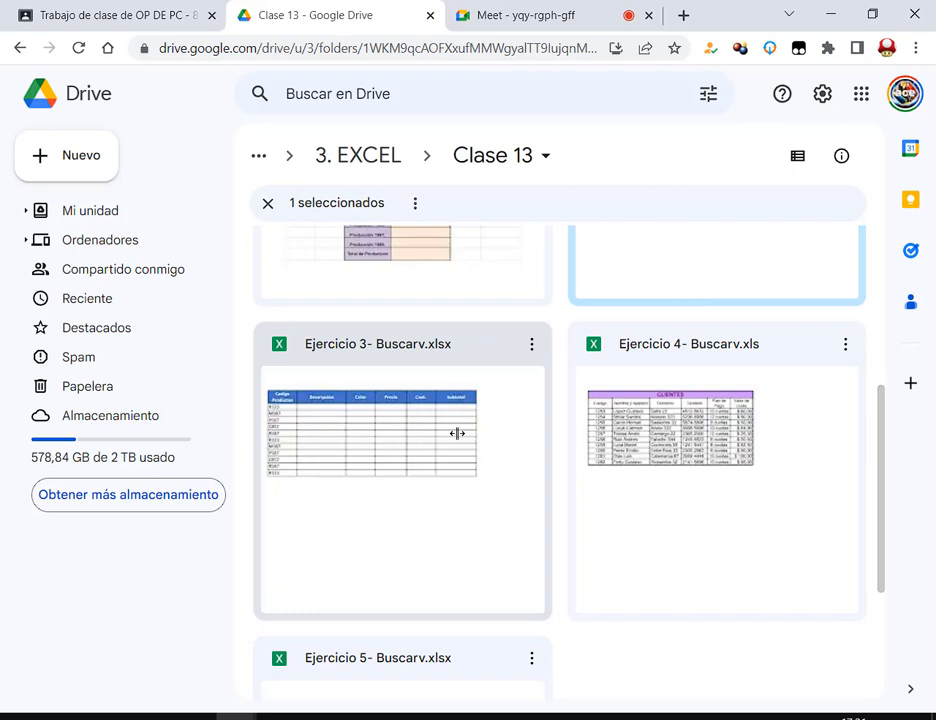
right_click(405, 378)
left_click(530, 422)
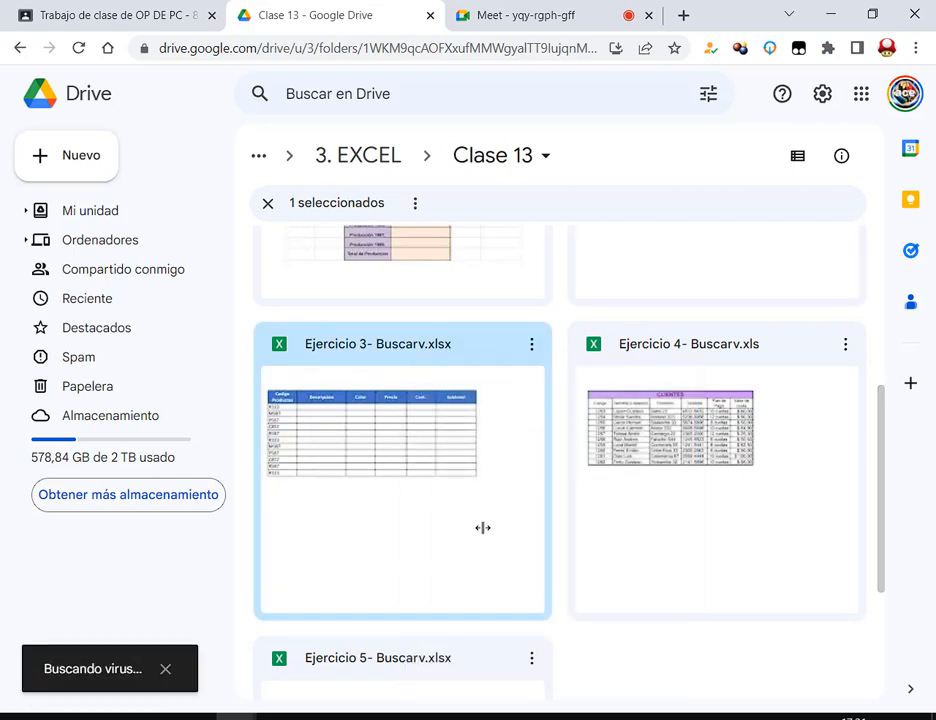
Step: Open the downloaded Ejercicio 3- Buscarv.xlsx in Excel with editing enabled and show its Productos and Lista de precio sheets
left_click(520, 15)
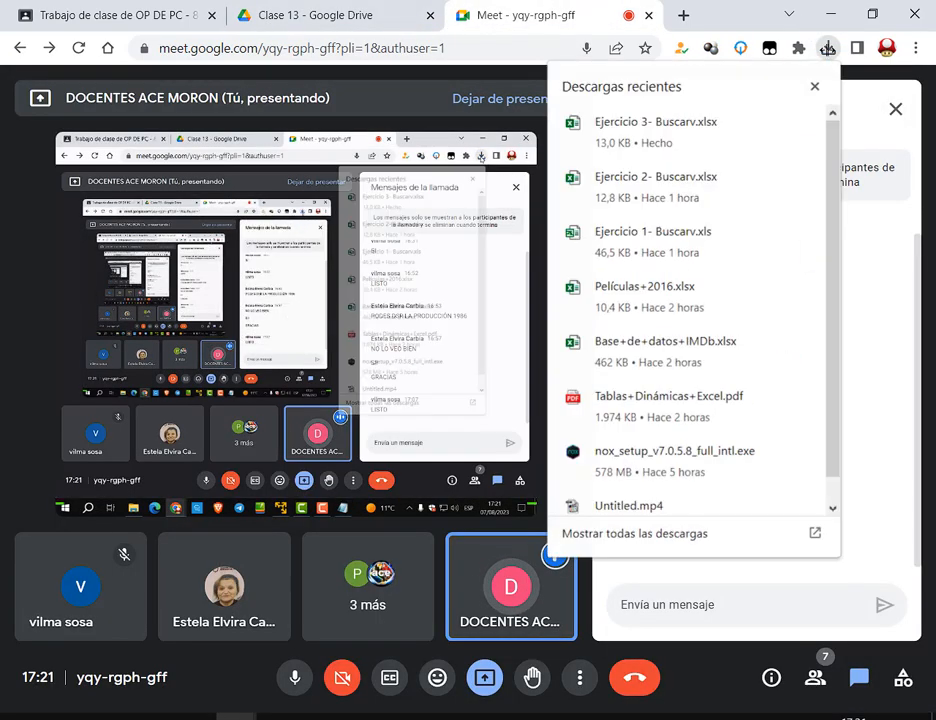
left_click(679, 120)
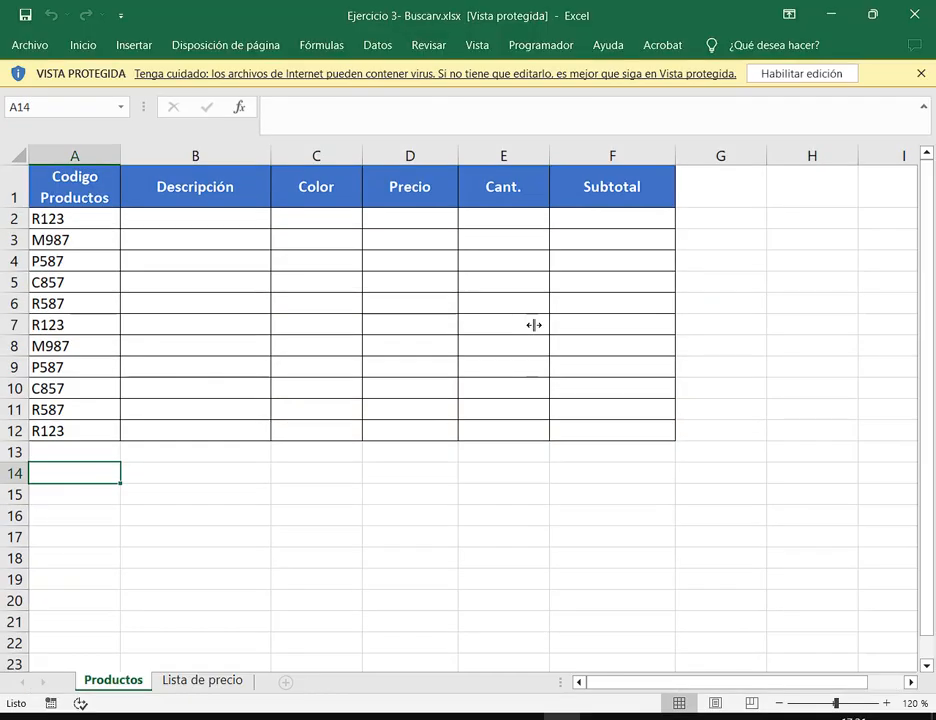
left_click(760, 73)
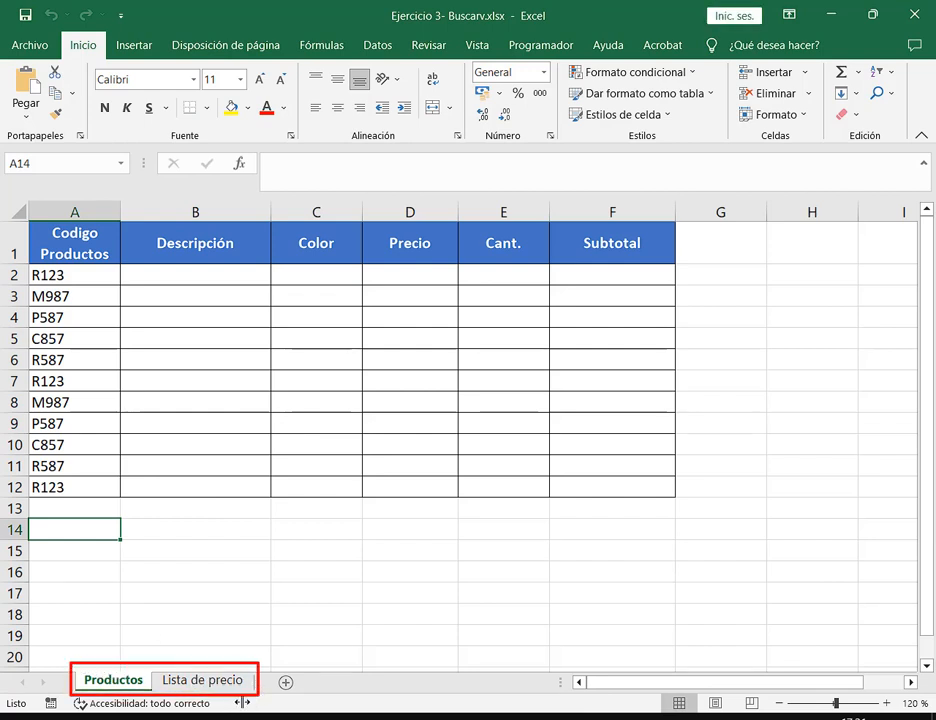
left_click(175, 680)
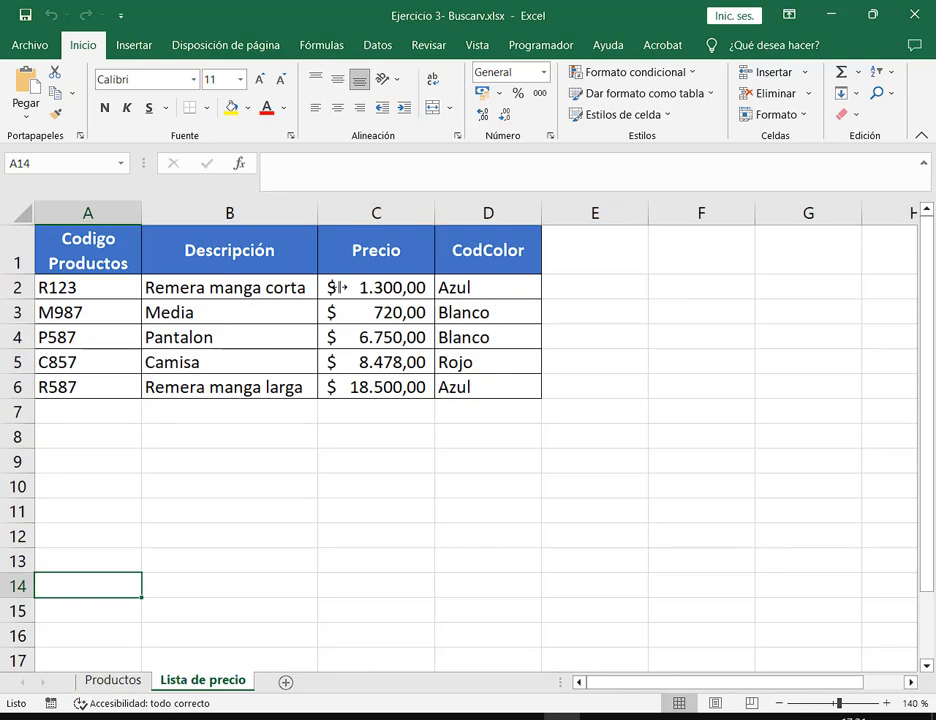
left_click(128, 680)
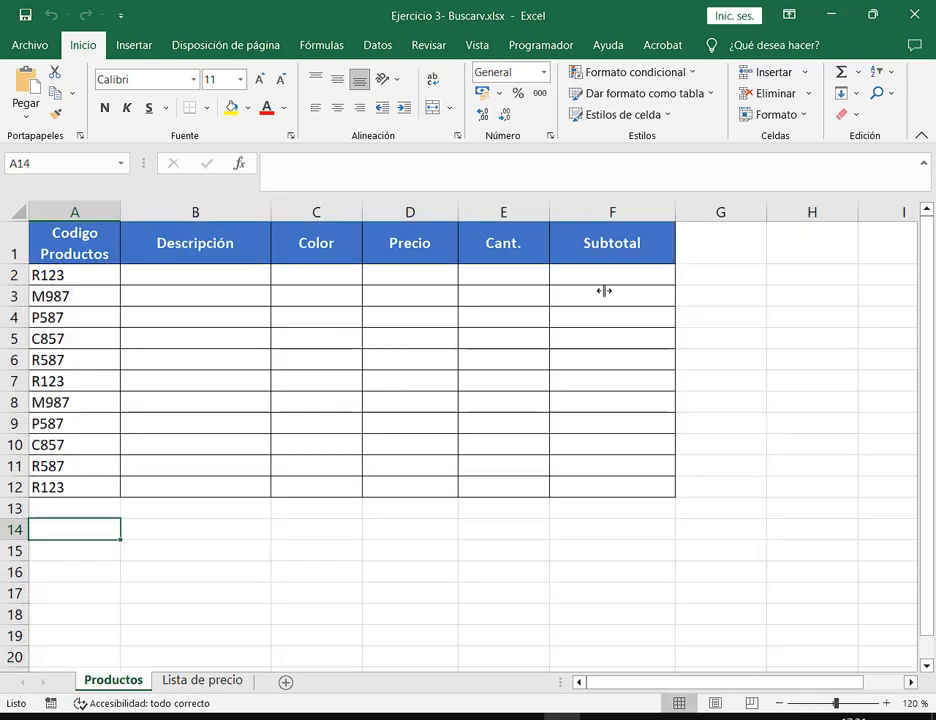
left_click(230, 680)
left_click(128, 680)
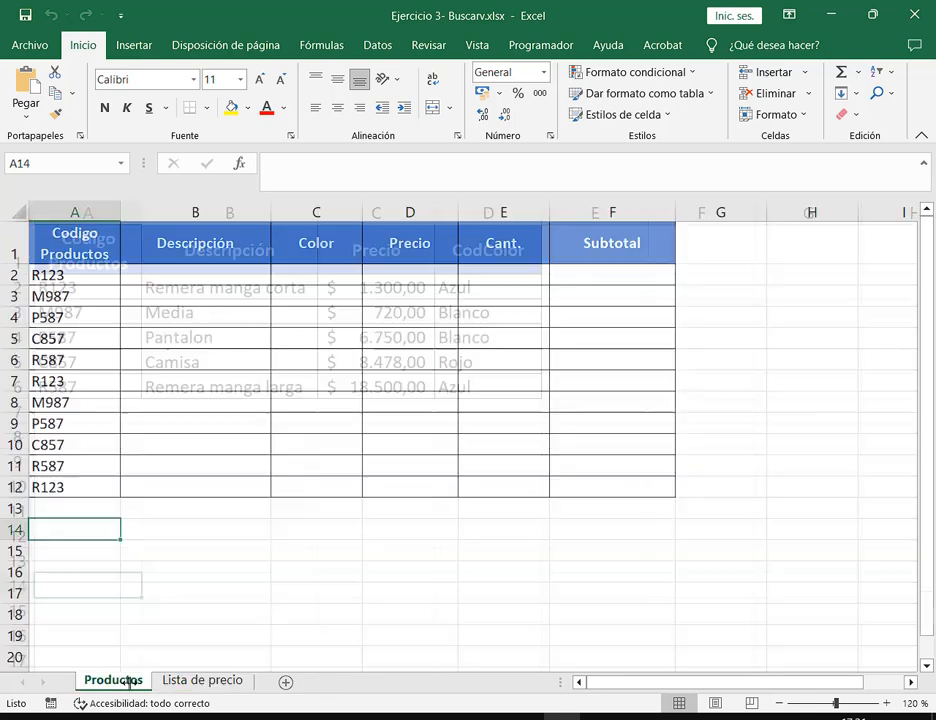
Step: Restore the Ejercicio 3 workbook to a smaller window and narrow it so the Meet chat stays readable beside it
left_click(857, 16)
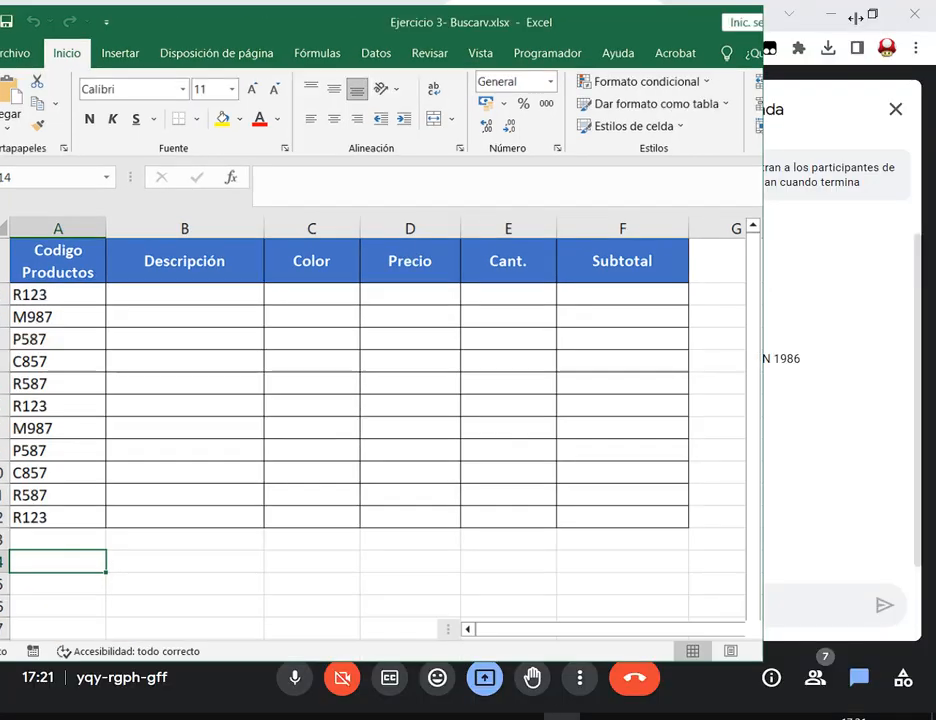
left_click_drag(461, 57, 410, 44)
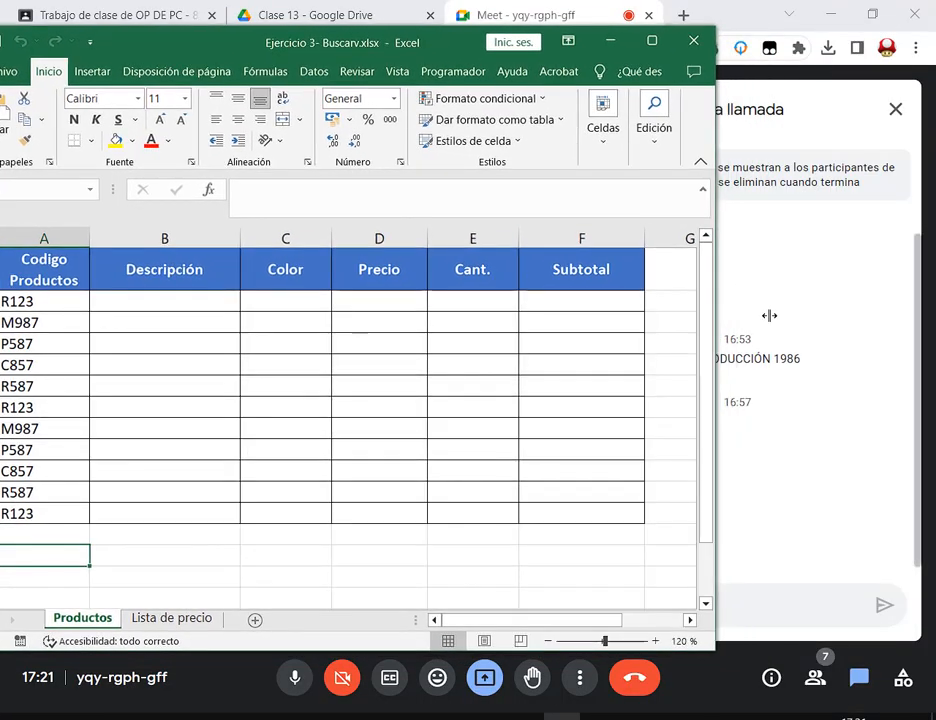
left_click_drag(716, 340, 597, 356)
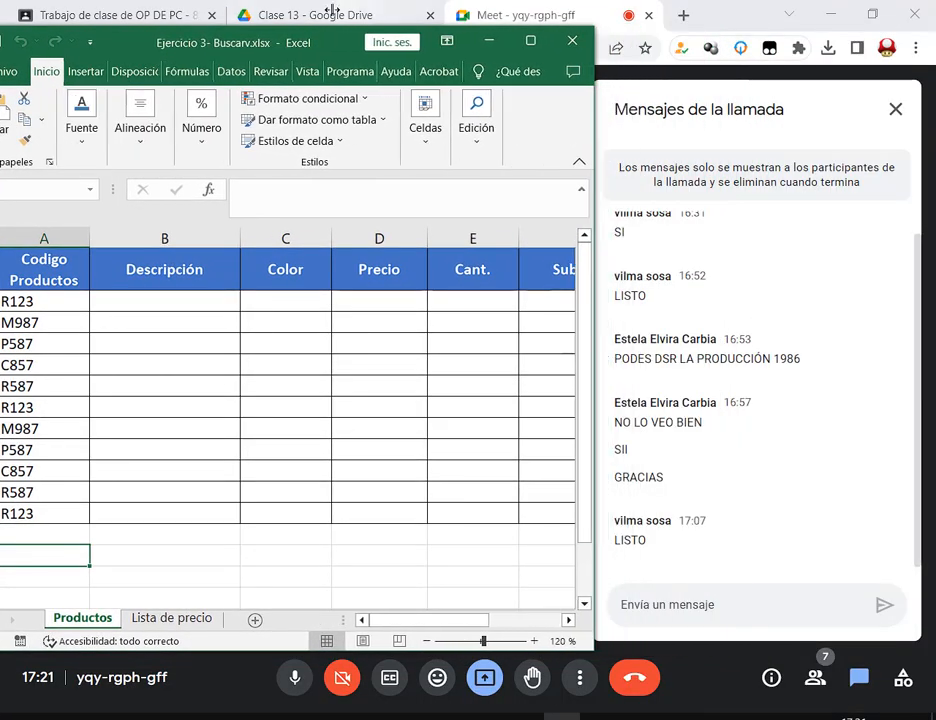
left_click_drag(307, 42, 323, 37)
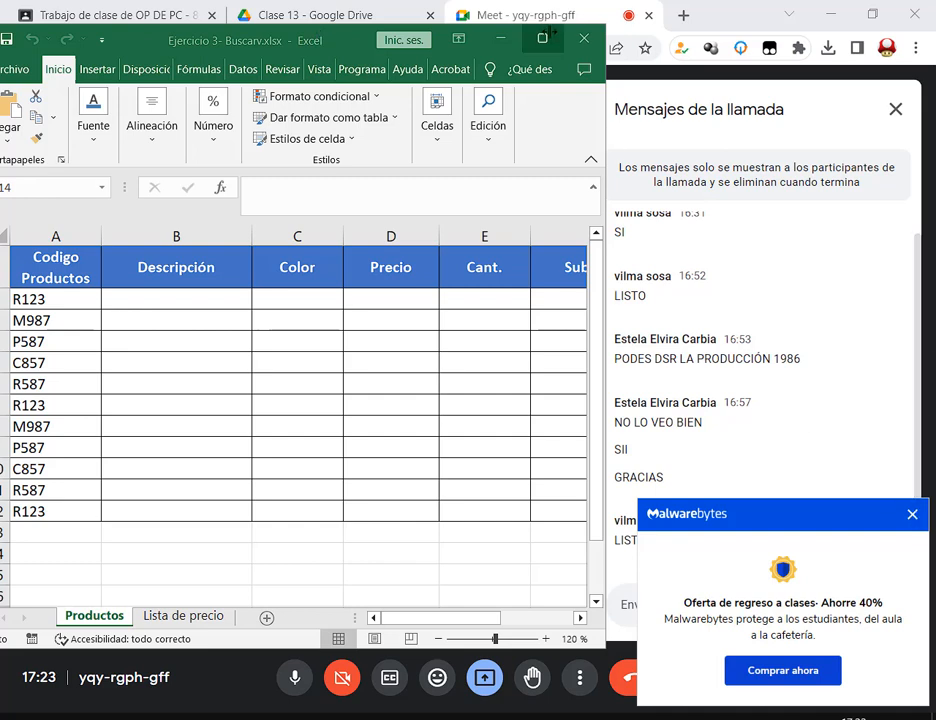
Step: Maximize the workbook and name the range A1:D6 on the Lista de precio sheet PRODUCTOS
left_click(545, 38)
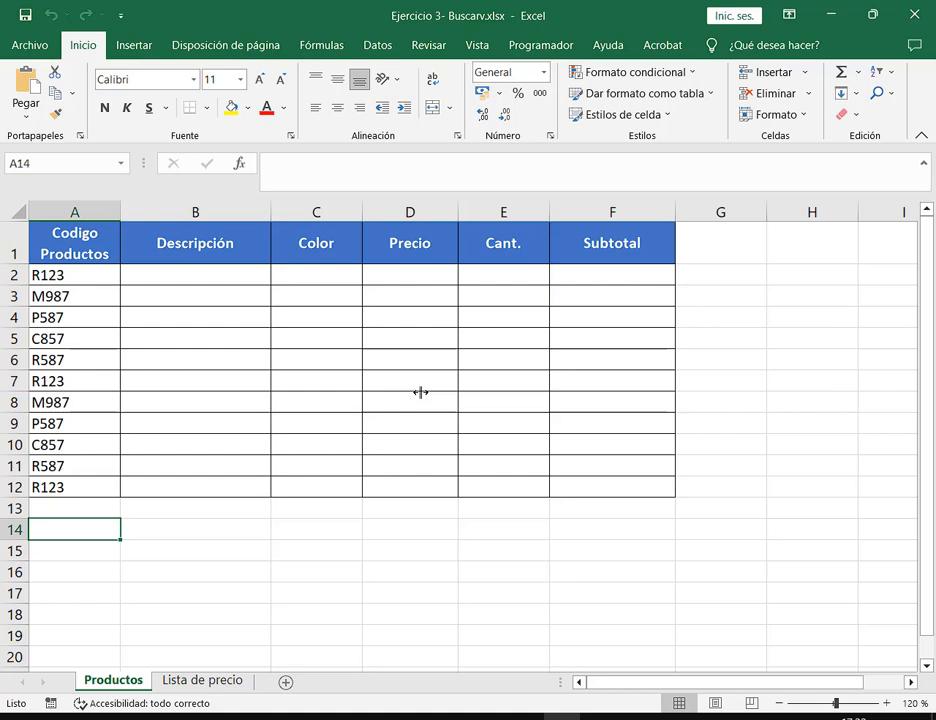
left_click(219, 683)
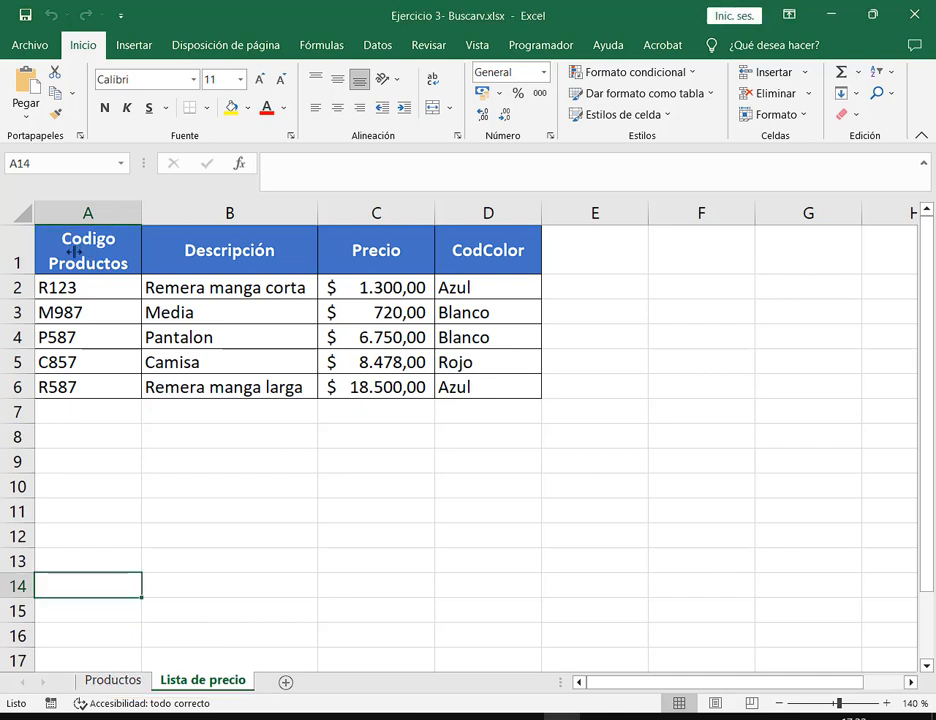
mouse_move(75, 252)
left_mouse_down()
mouse_move(192, 272)
mouse_move(464, 345)
mouse_move(489, 385)
left_mouse_up()
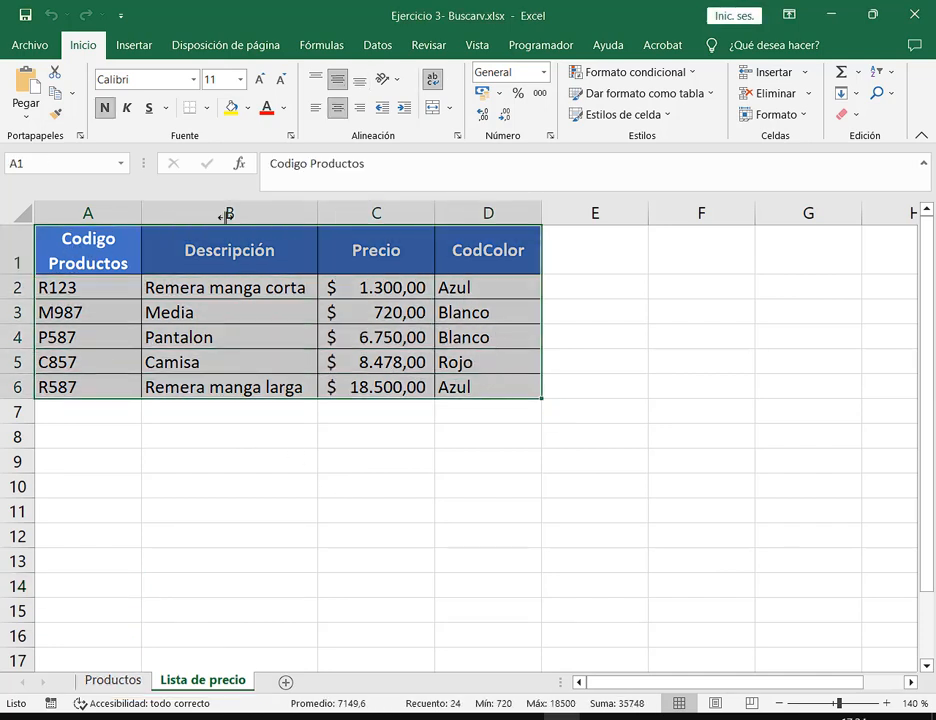
left_click(88, 162)
type("PRODUCTOS")
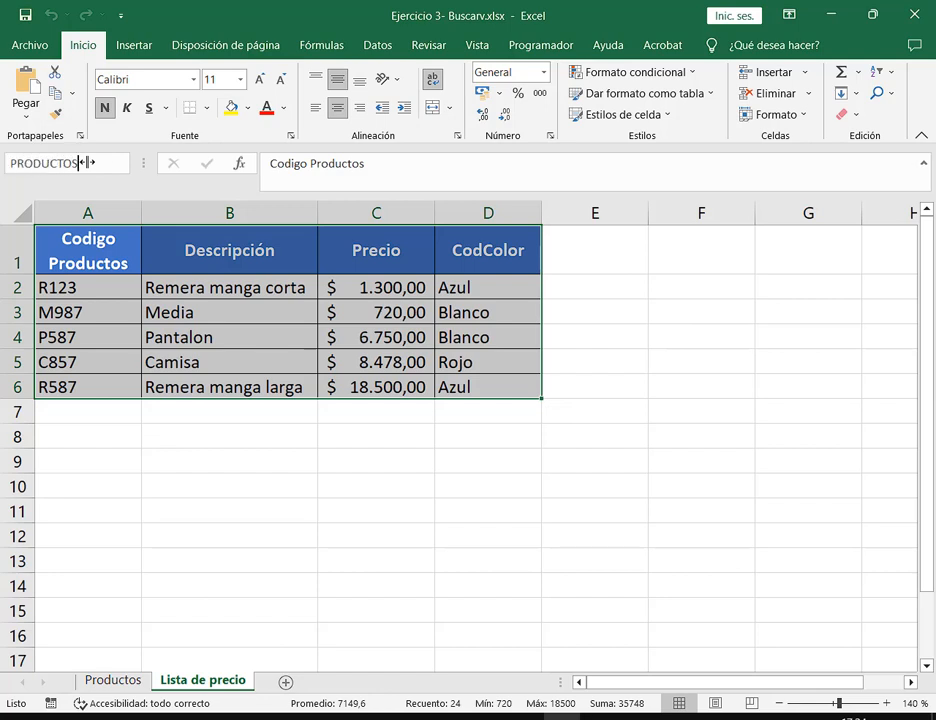
key("Return")
left_click(90, 411)
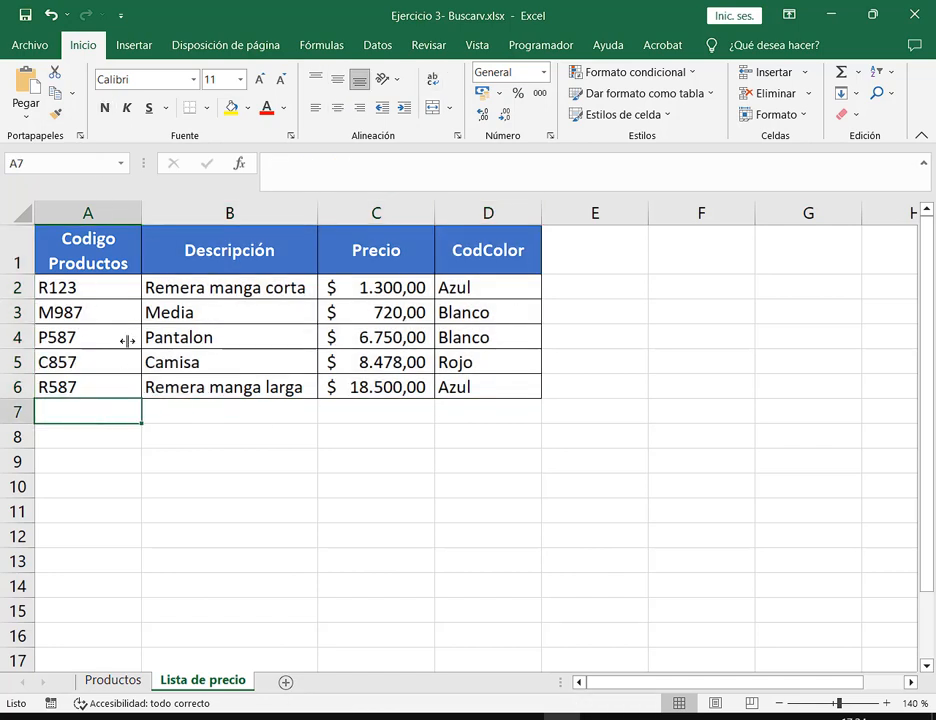
Step: On the Productos sheet, make row 2 slightly taller and set the font size of the first Descripción cell B2 to 12
left_click(136, 679)
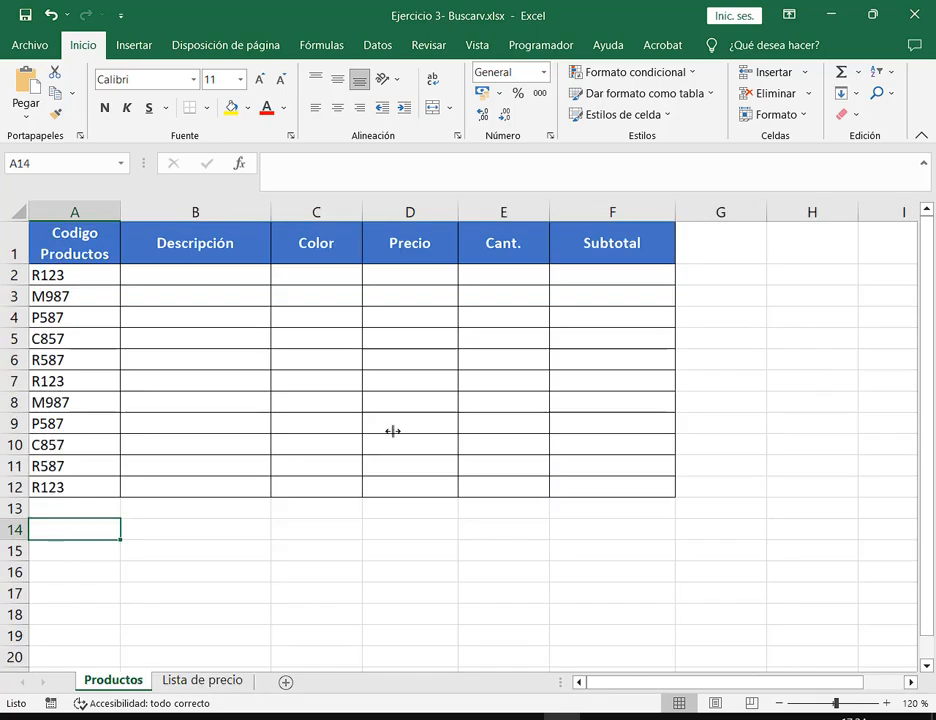
left_click(185, 274)
left_click(886, 703)
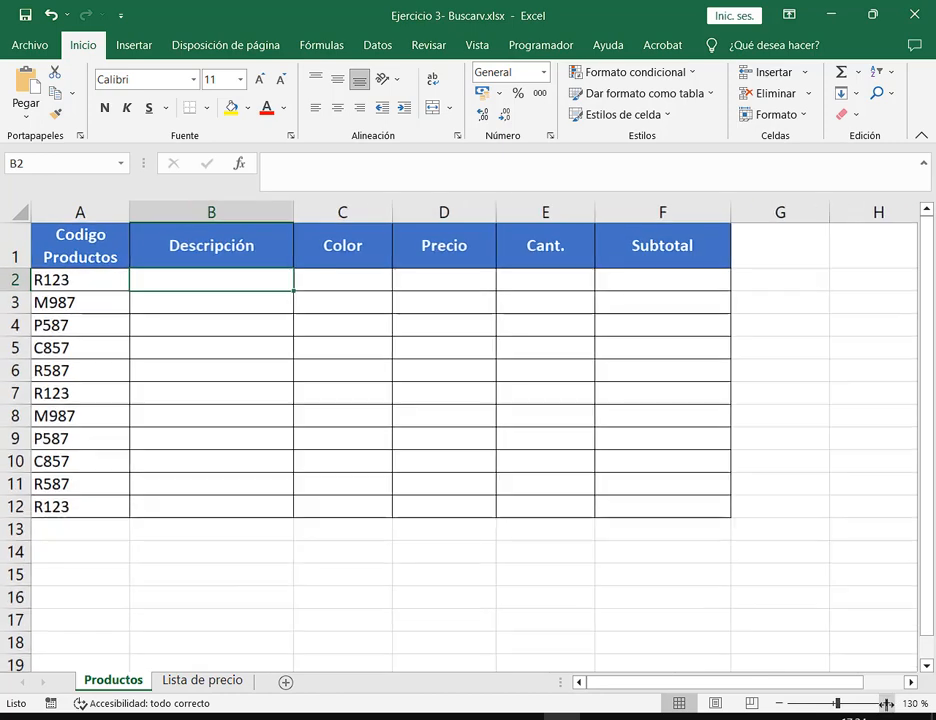
left_click_drag(13, 291, 13, 297)
left_click(257, 78)
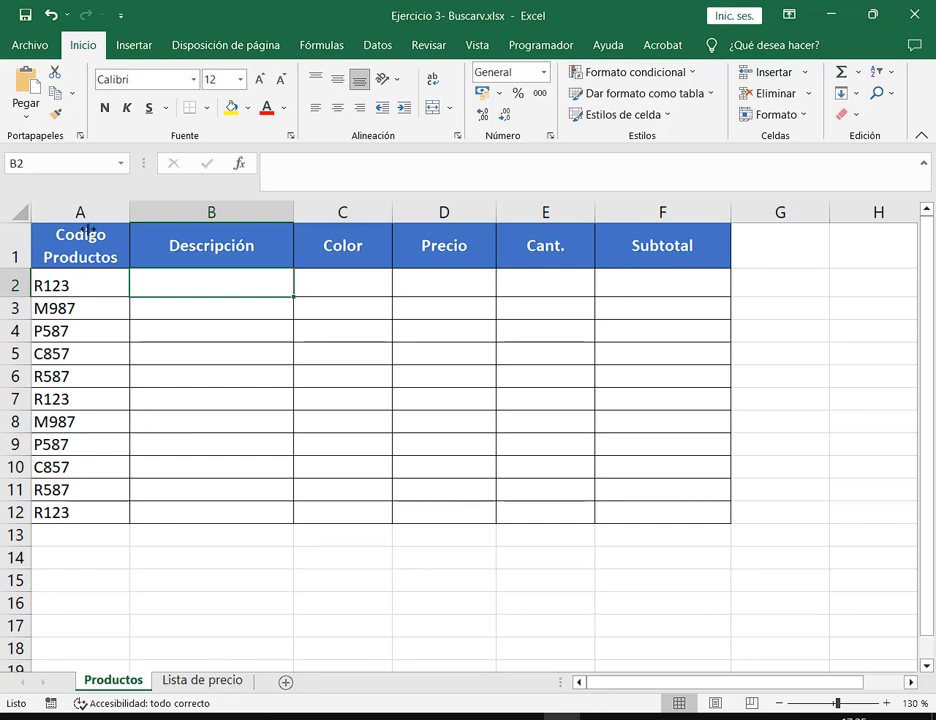
Step: Highlight the Productos table and its product code column, and compare code R123 in A2 with the Lista de precio sheet
left_click_drag(88, 235, 619, 512)
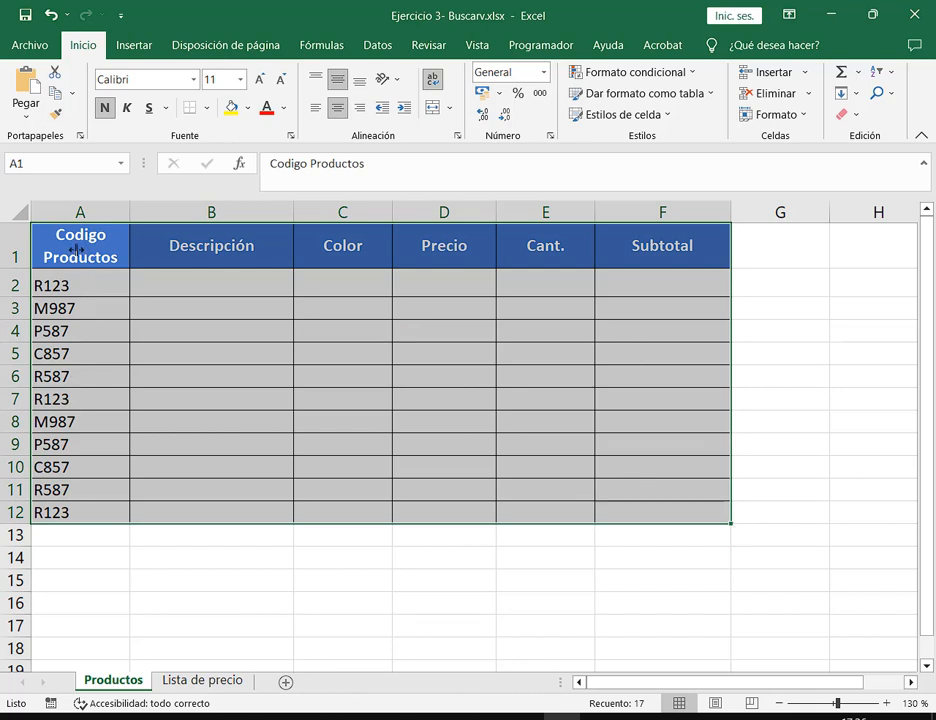
left_click_drag(88, 252, 105, 517)
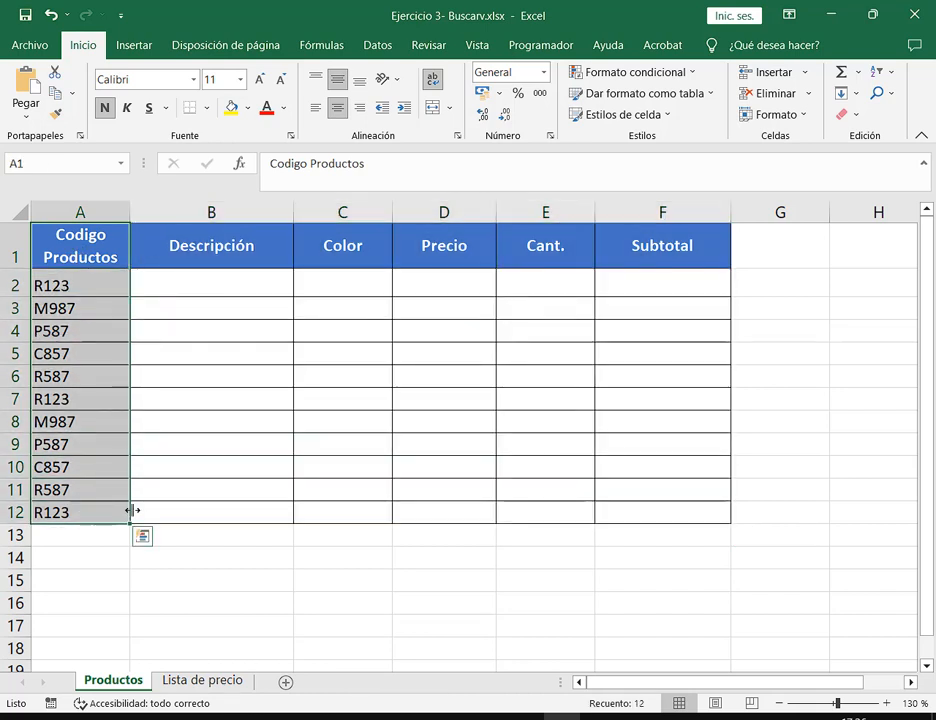
left_click(117, 288)
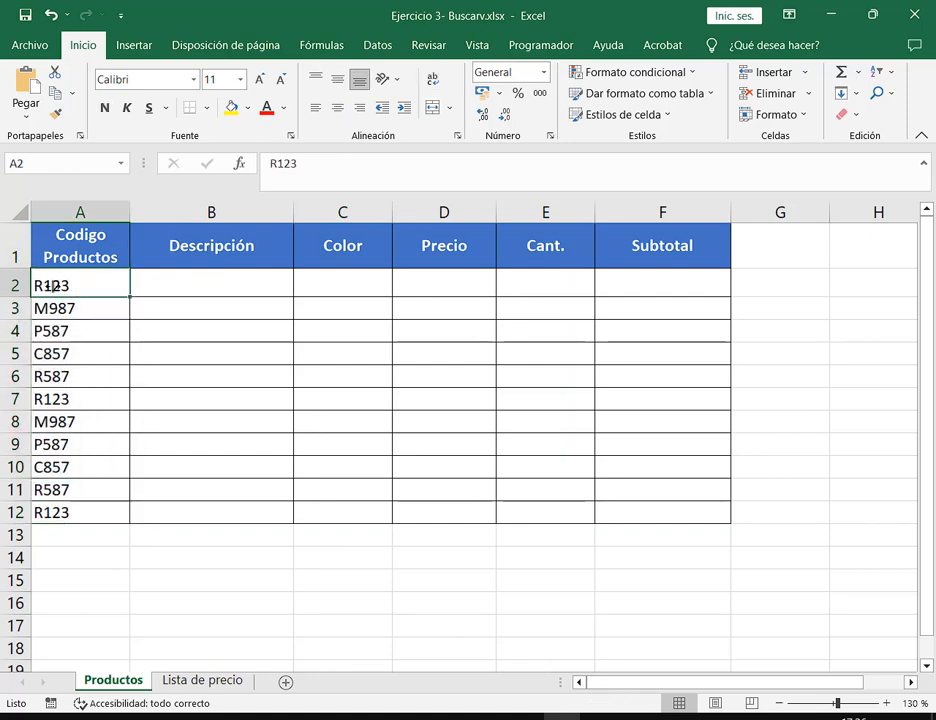
left_click(195, 679)
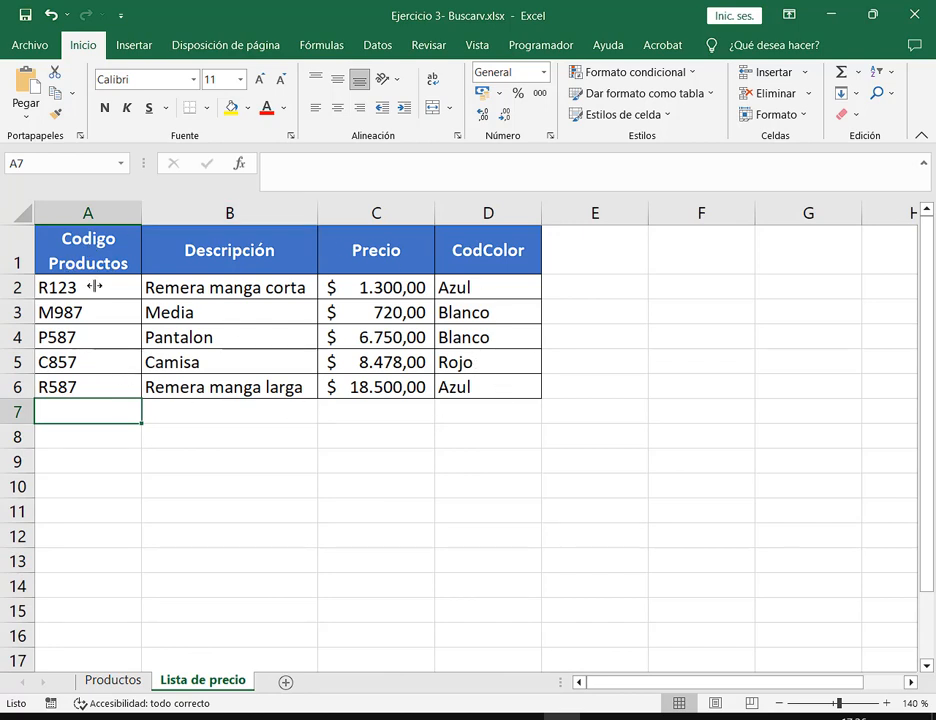
left_click(130, 684)
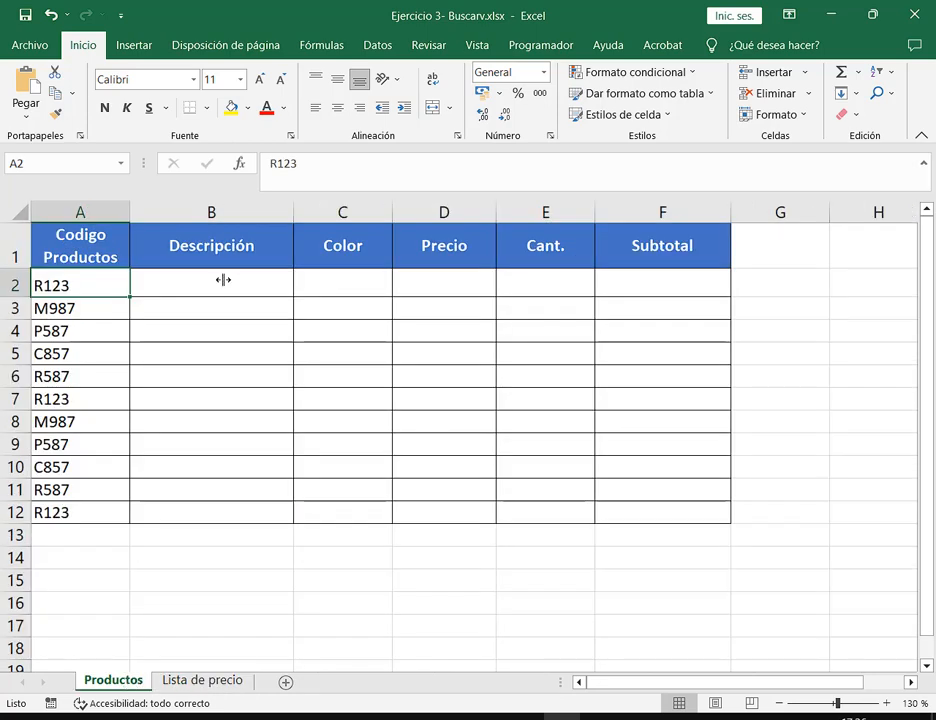
Step: In B2, begin a BUSCARV formula with A2 as the lookup value and the named range PRODUCTOS as the table
left_click(222, 280)
type("=BU")
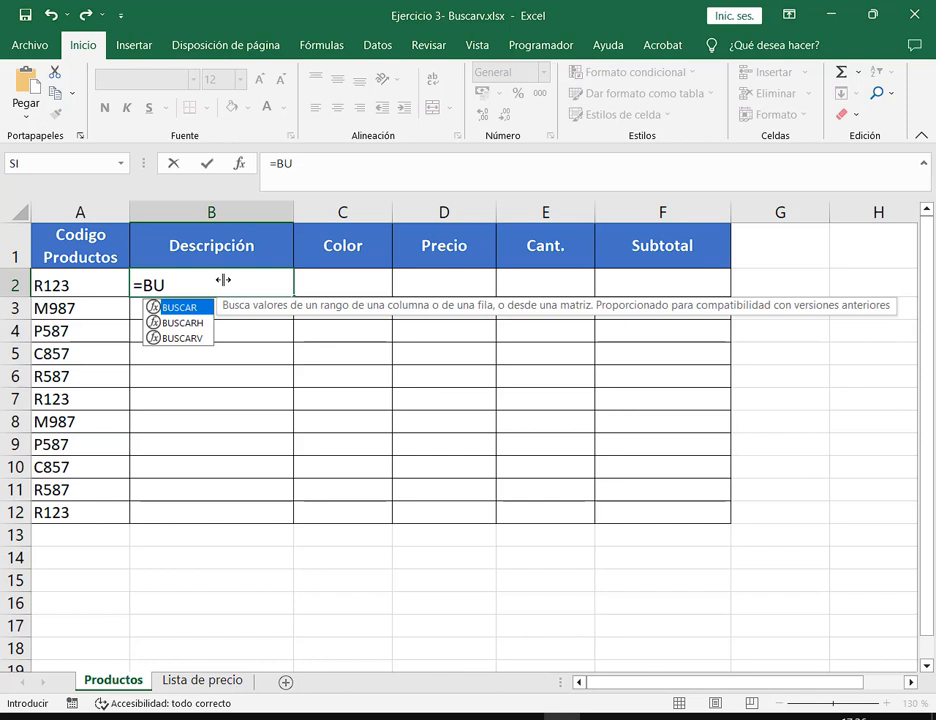
key("Down")
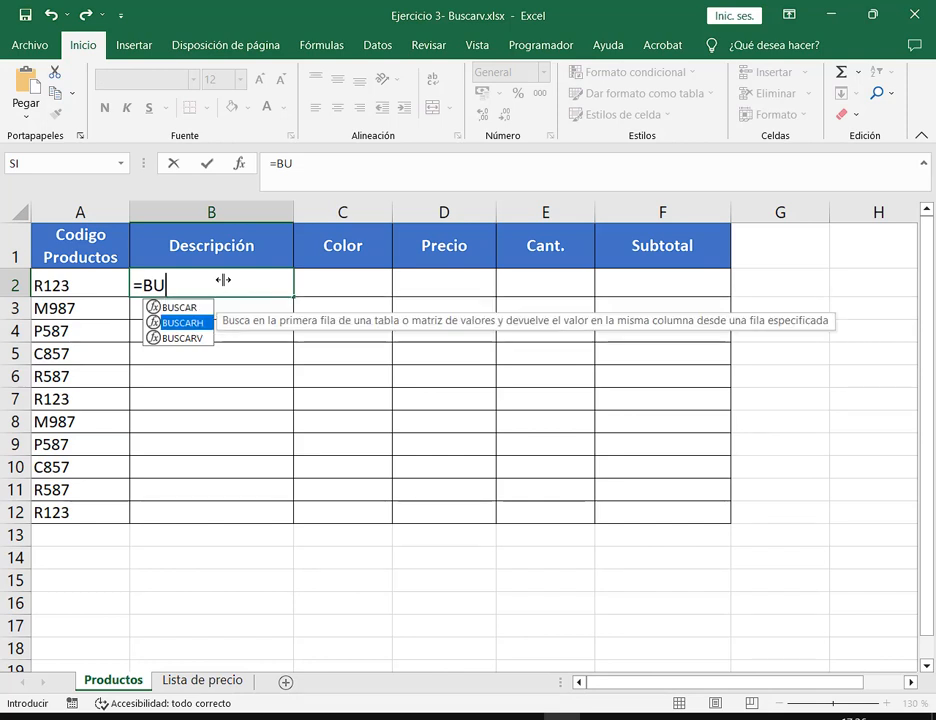
key("Down")
key("Tab")
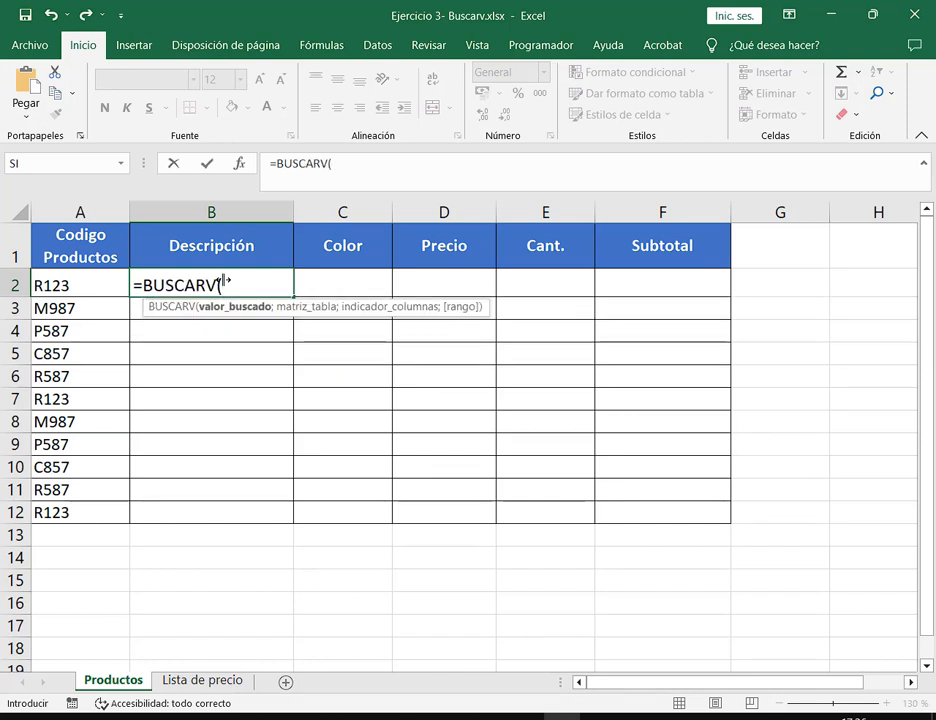
left_click(79, 291)
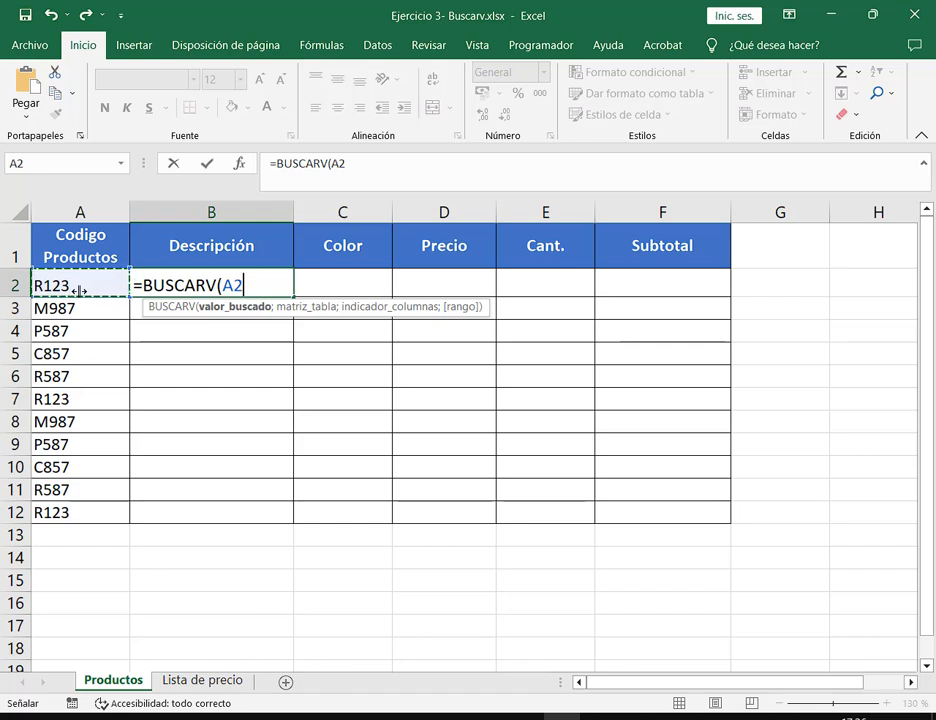
type(";")
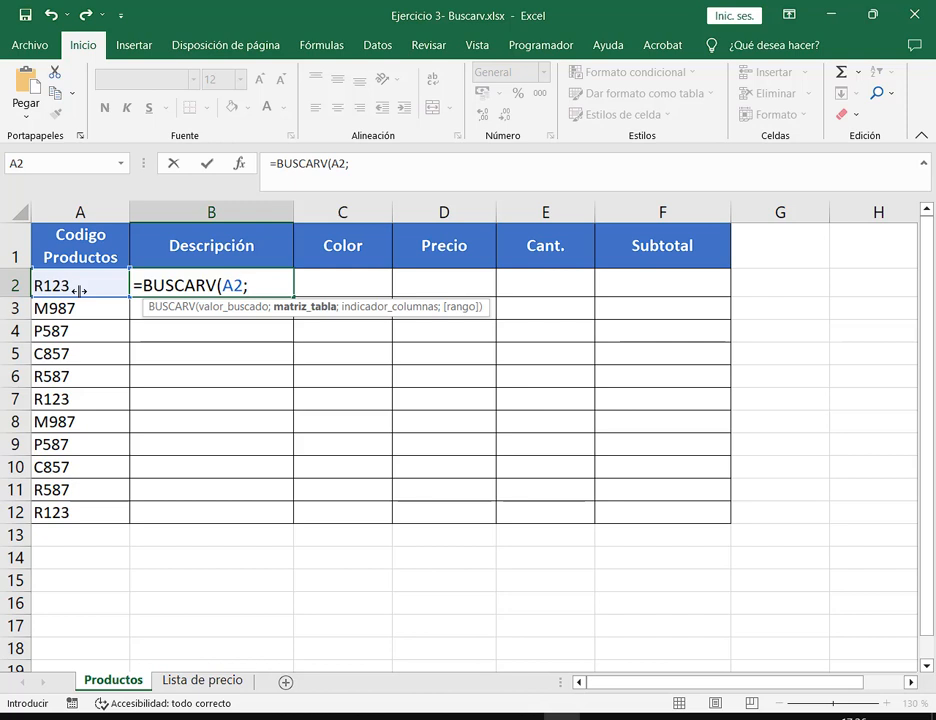
type("PRO")
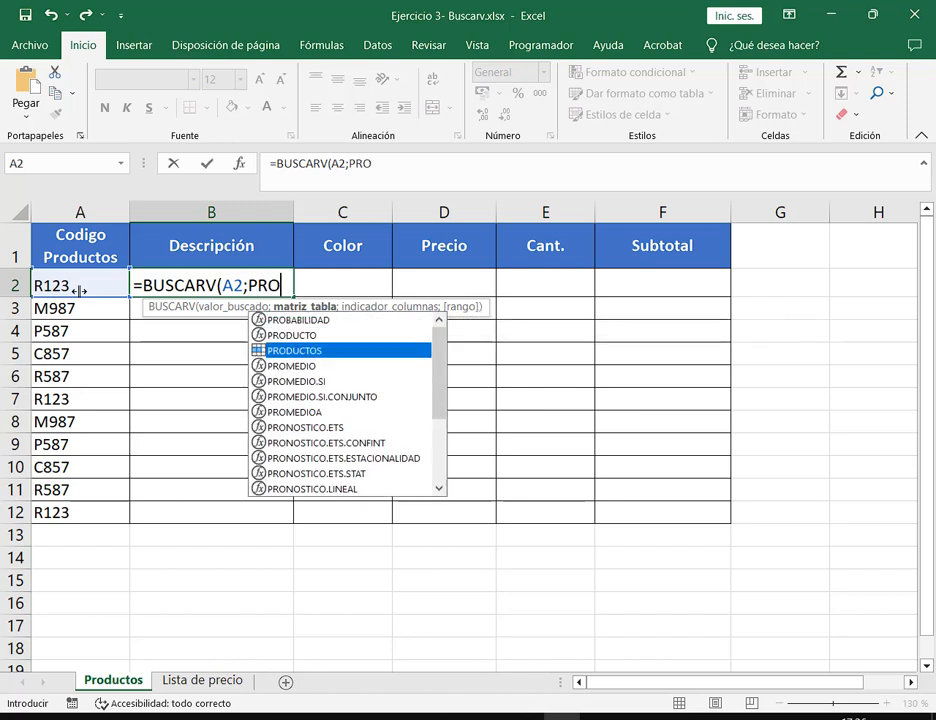
key("Tab")
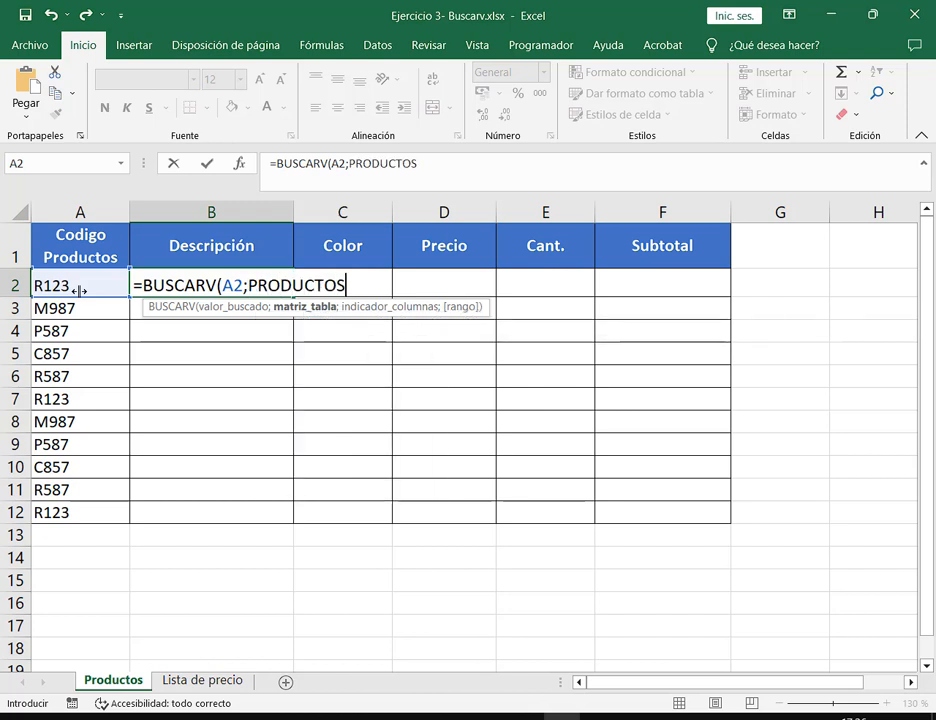
type(";")
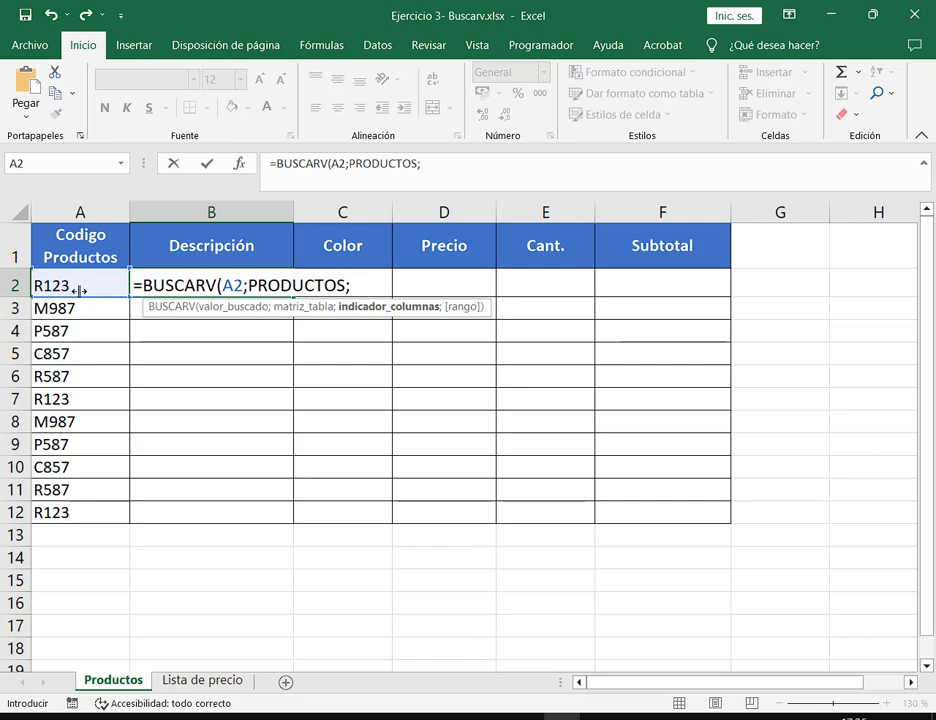
Step: Consult the Descripción column's position on the Lista de precio sheet, then remove the stray sheet reference from the B2 formula
left_click(186, 679)
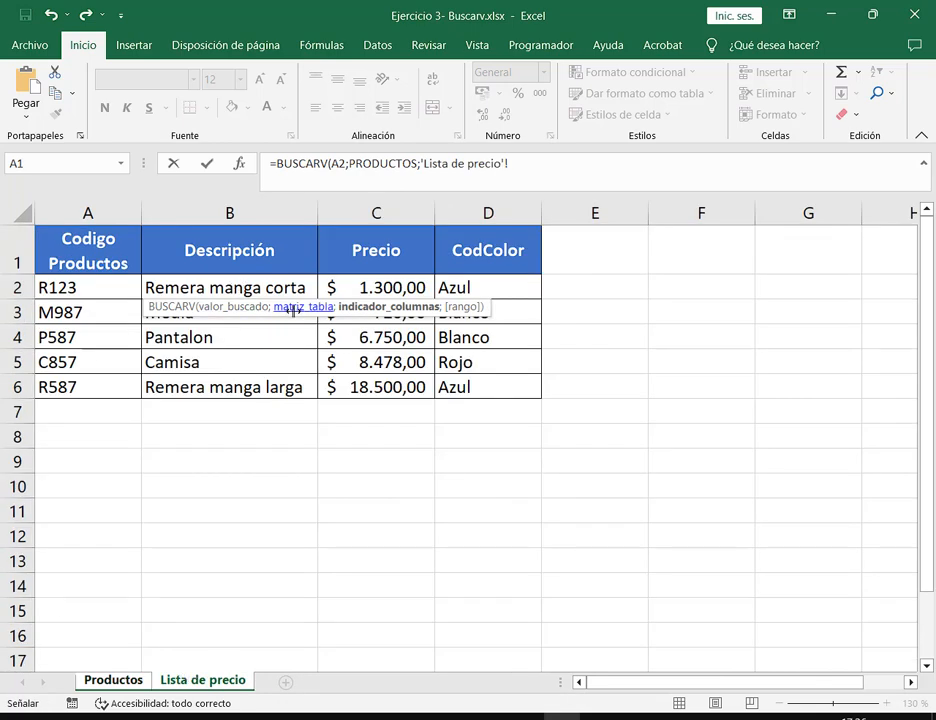
left_click_drag(299, 320, 261, 462)
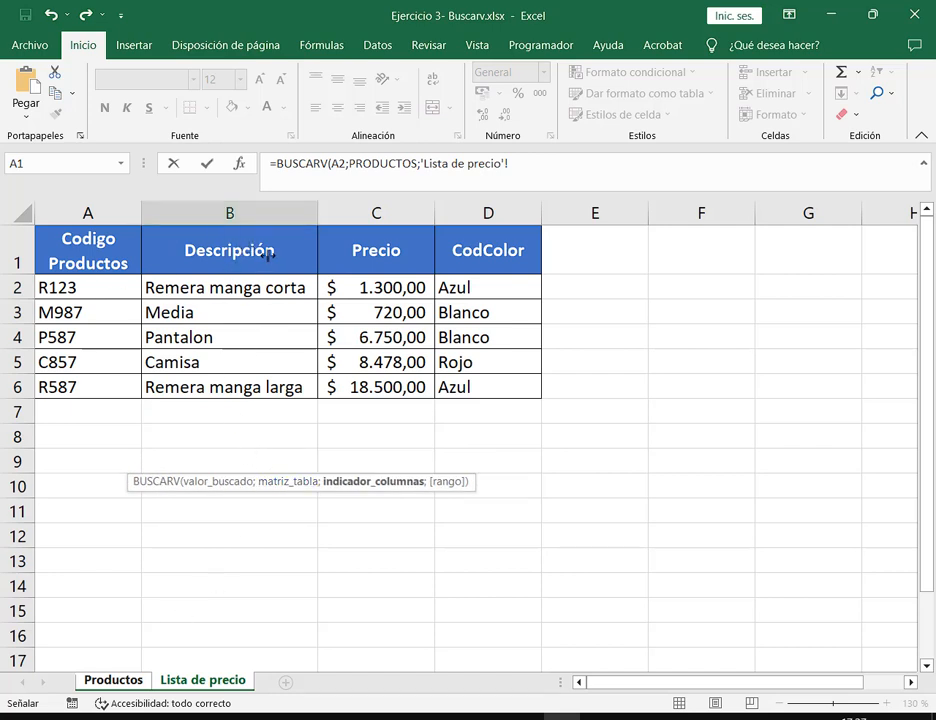
left_click(112, 680)
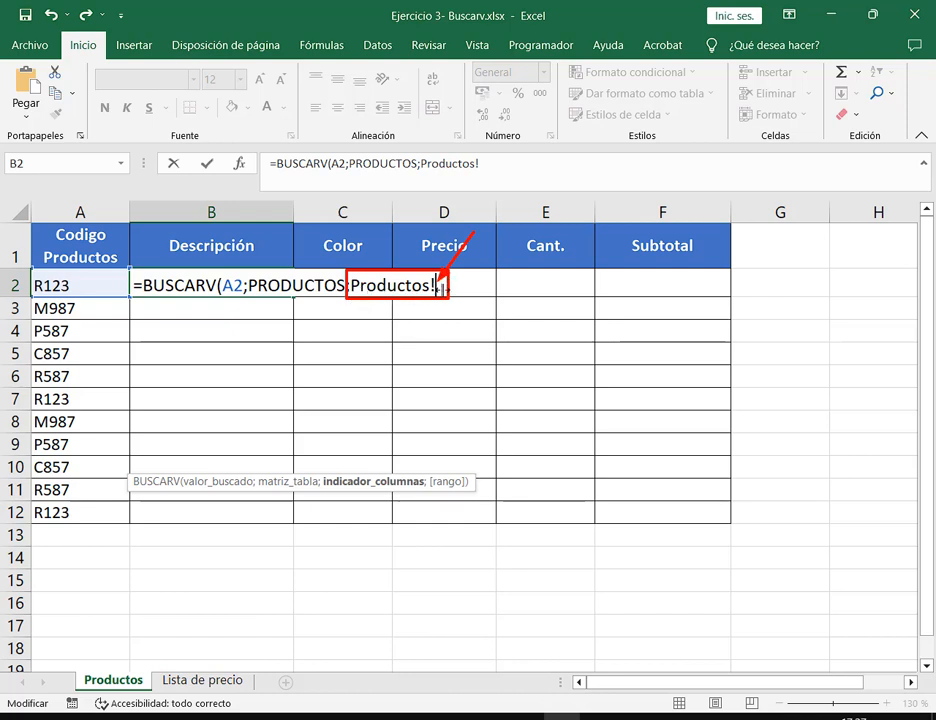
key("BackSpace")
key("BackSpace")
key("BackSpace")
key("BackSpace")
key("BackSpace")
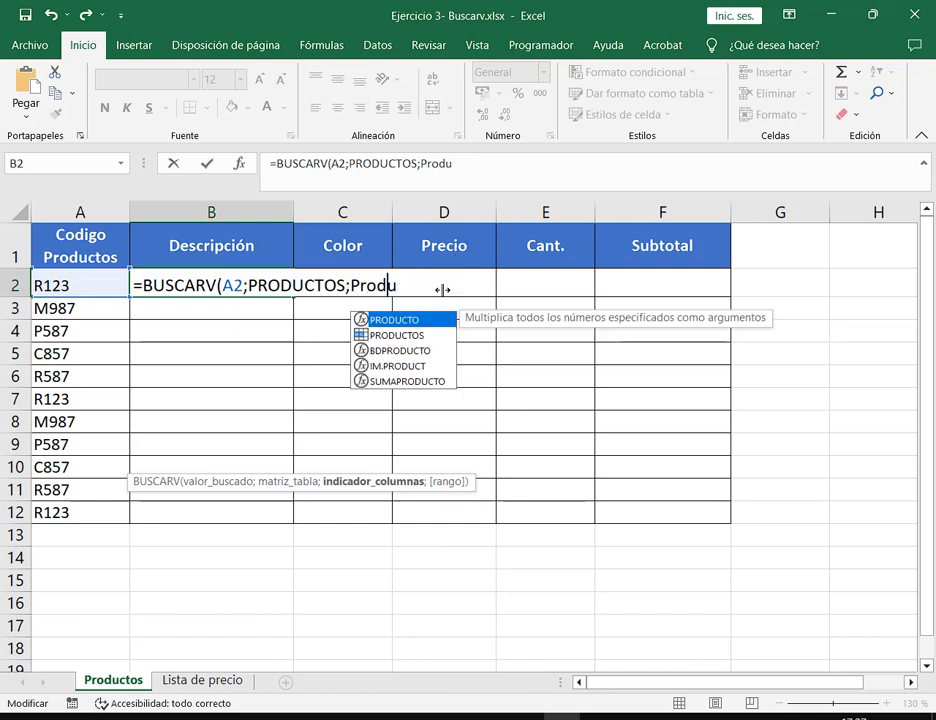
key("BackSpace")
key("BackSpace")
key("BackSpace")
key("BackSpace")
key("BackSpace")
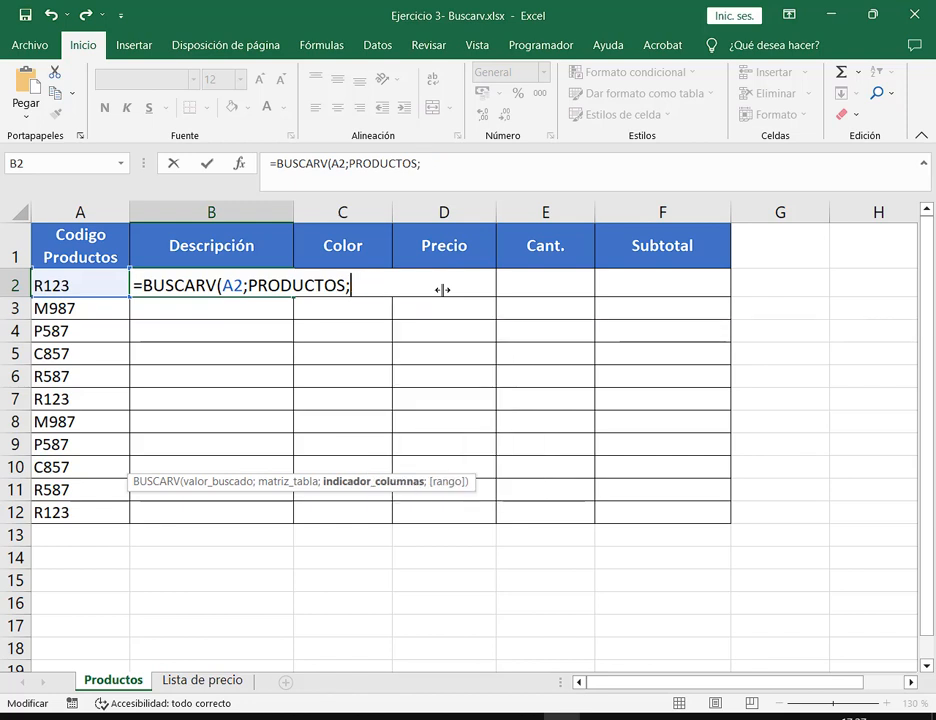
left_click_drag(462, 487, 407, 292)
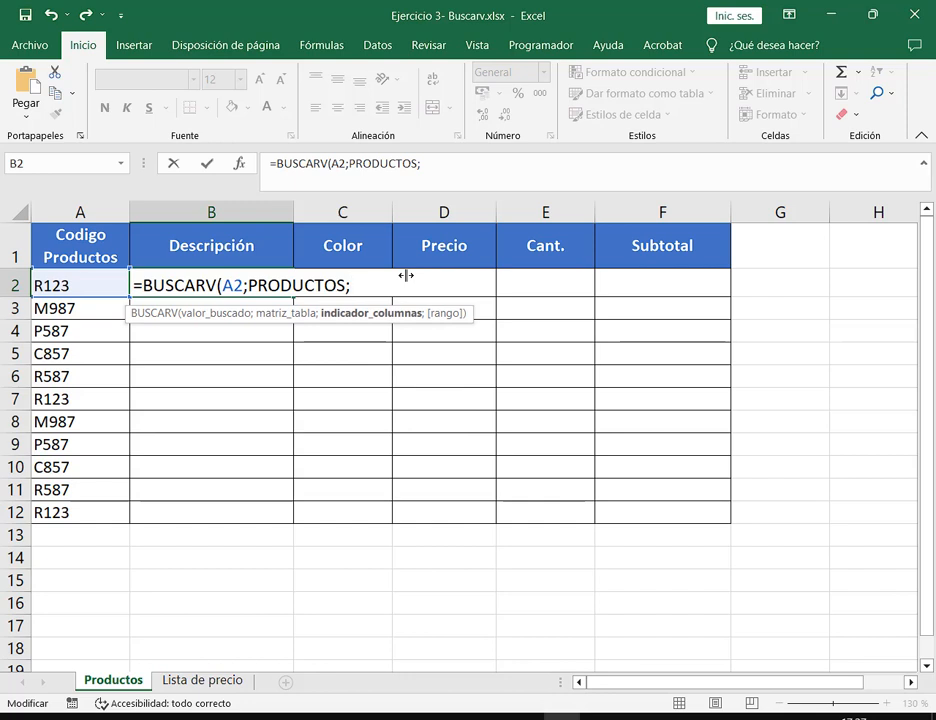
Step: Complete the B2 formula with column index 2 and exact match 0, giving =BUSCARV(A2;PRODUCTOS;2;0)
type("2")
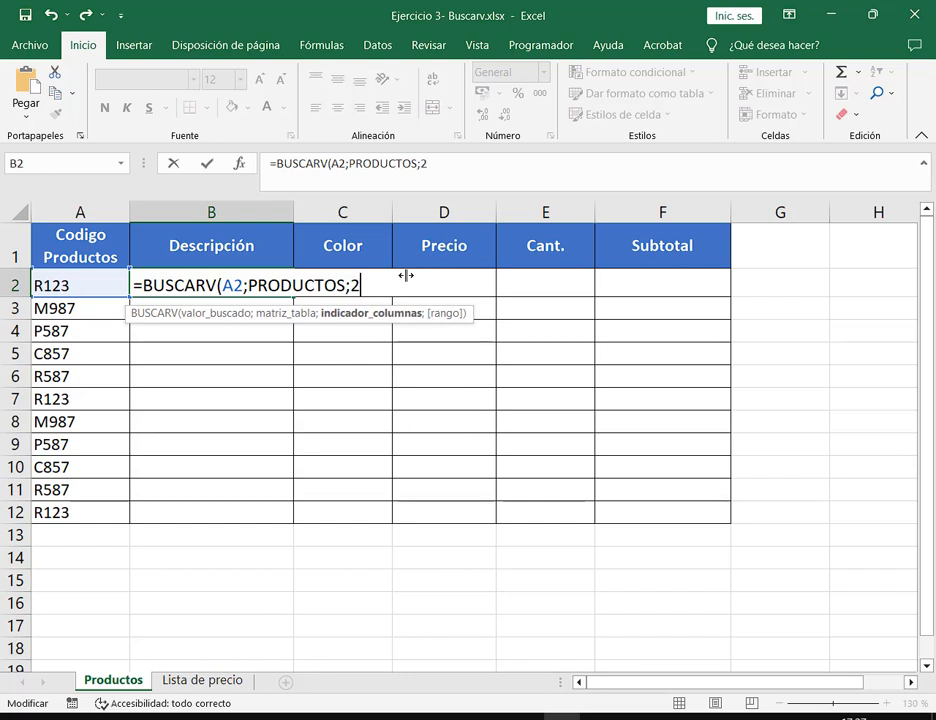
type(";0")
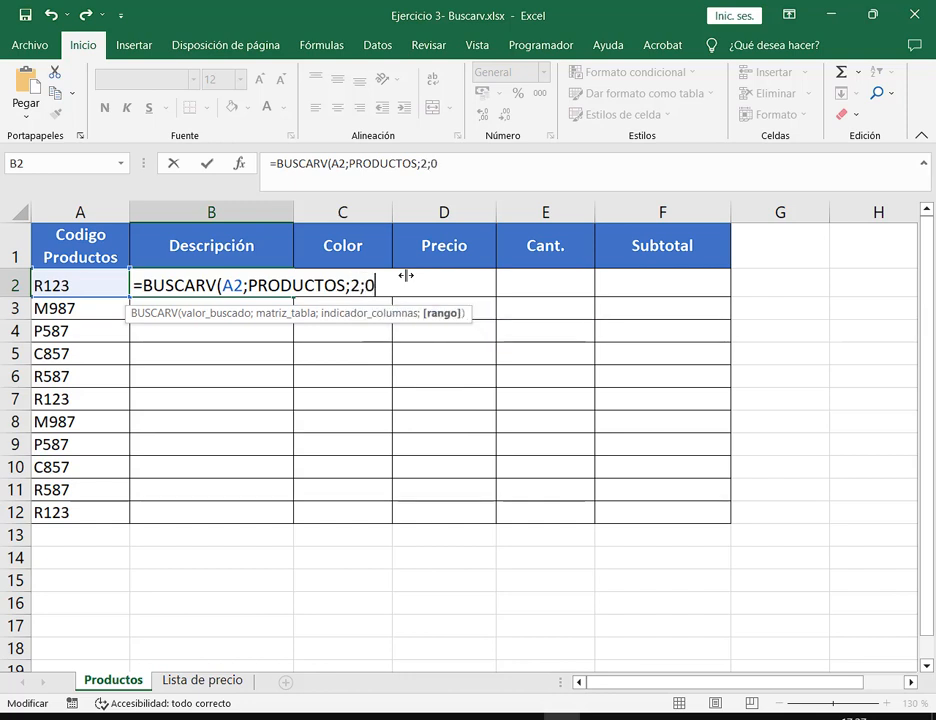
type(")")
key("Return")
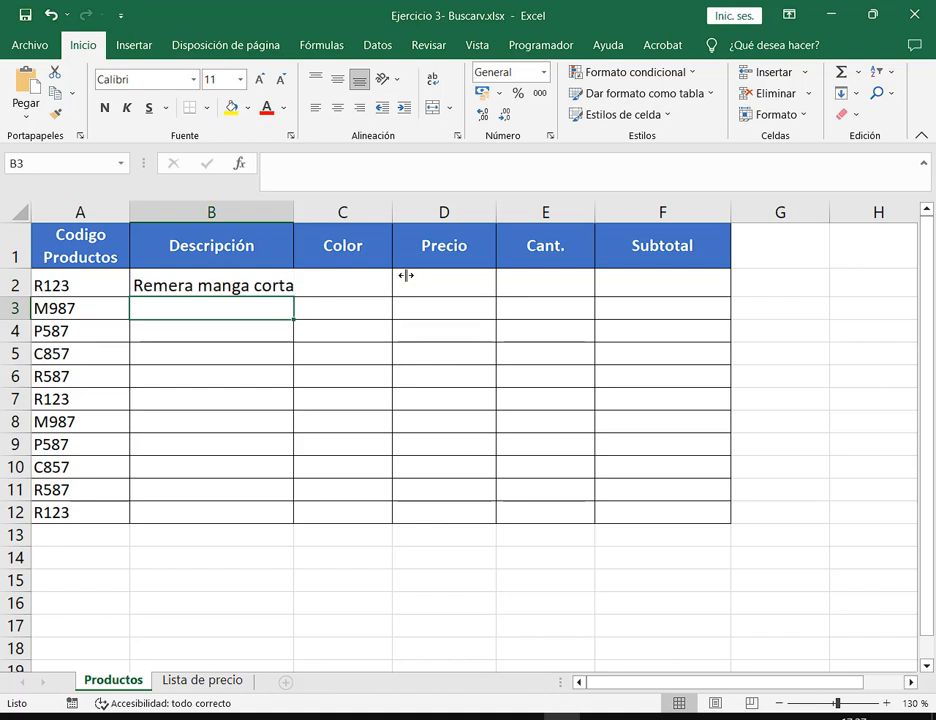
Step: Widen the Descripción column slightly and fill the BUSCARV formula from B2 down to B12
left_click_drag(292, 206, 317, 212)
left_click(294, 290)
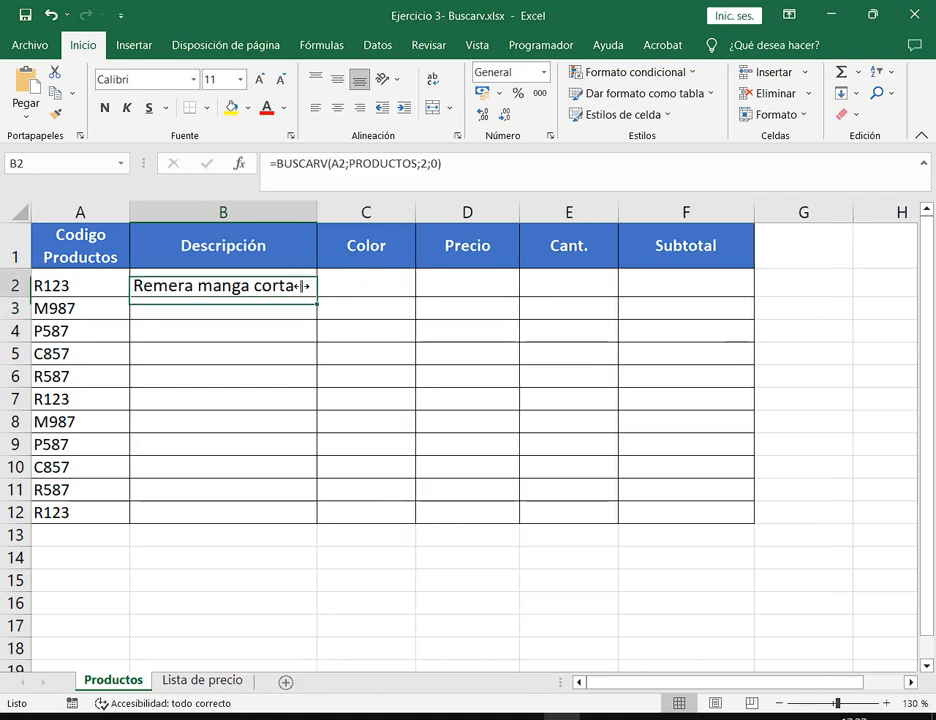
double_click(317, 296)
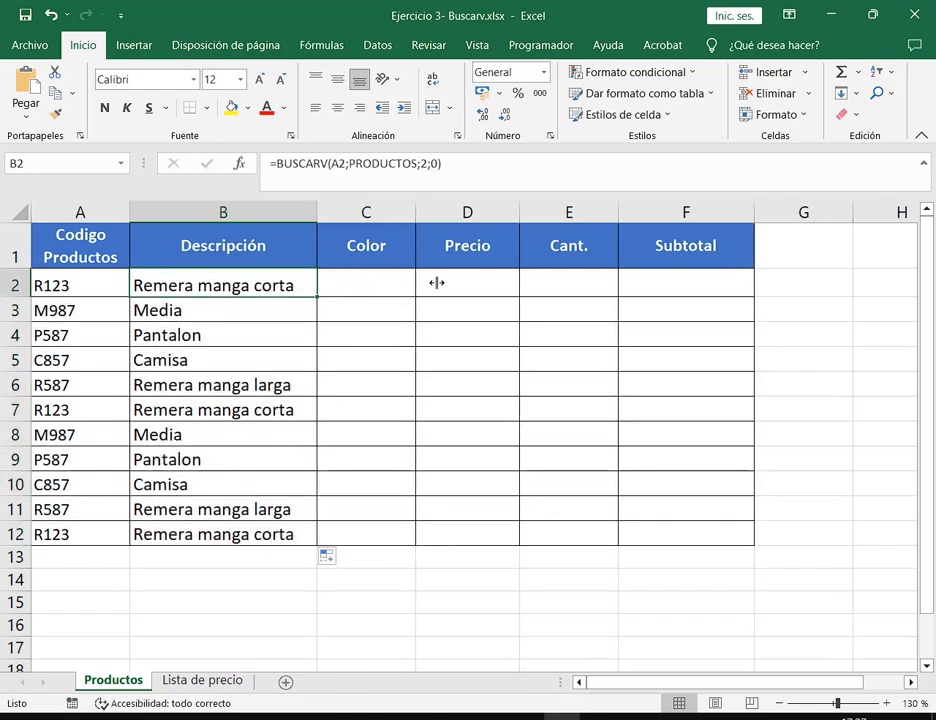
Step: Zoom the Productos sheet to 160 % with column A in view and restore the workbook to a smaller window
scroll(160, 297, "up", 1)
scroll(163, 298, "up", 1)
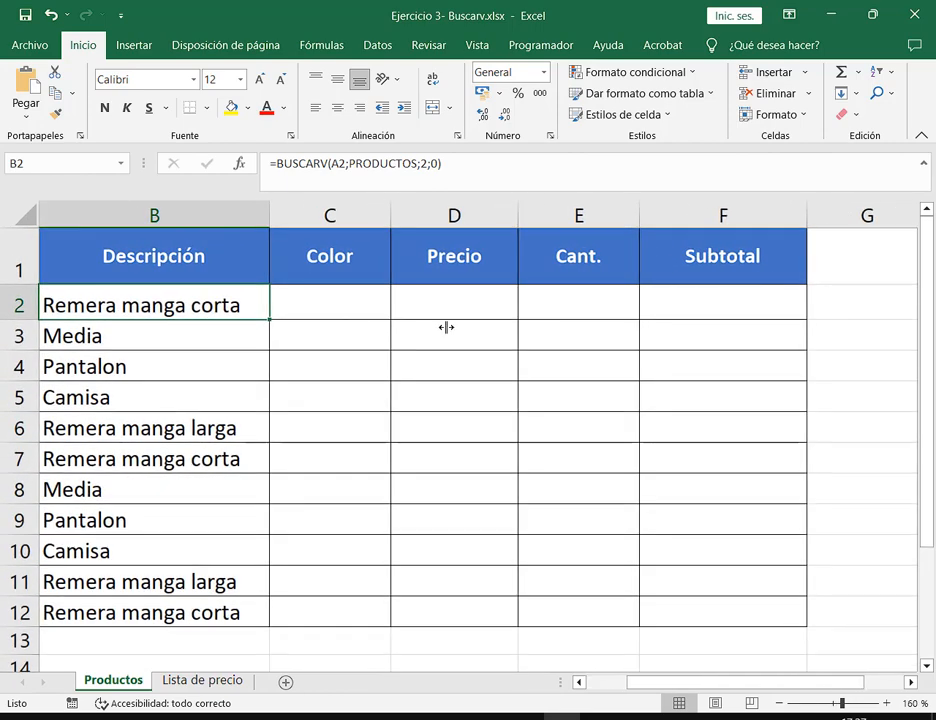
left_click_drag(664, 682, 602, 682)
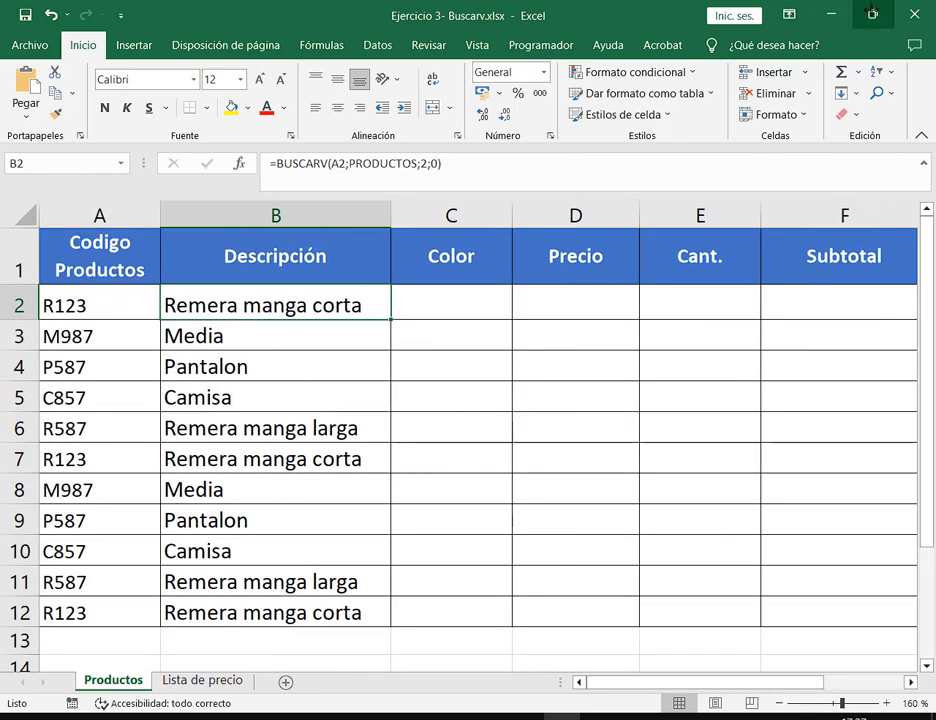
left_click(873, 14)
Step: Review the BUSCARV formula in B2 and highlight its source table A1:D6 on the Lista de precio sheet
key("F2")
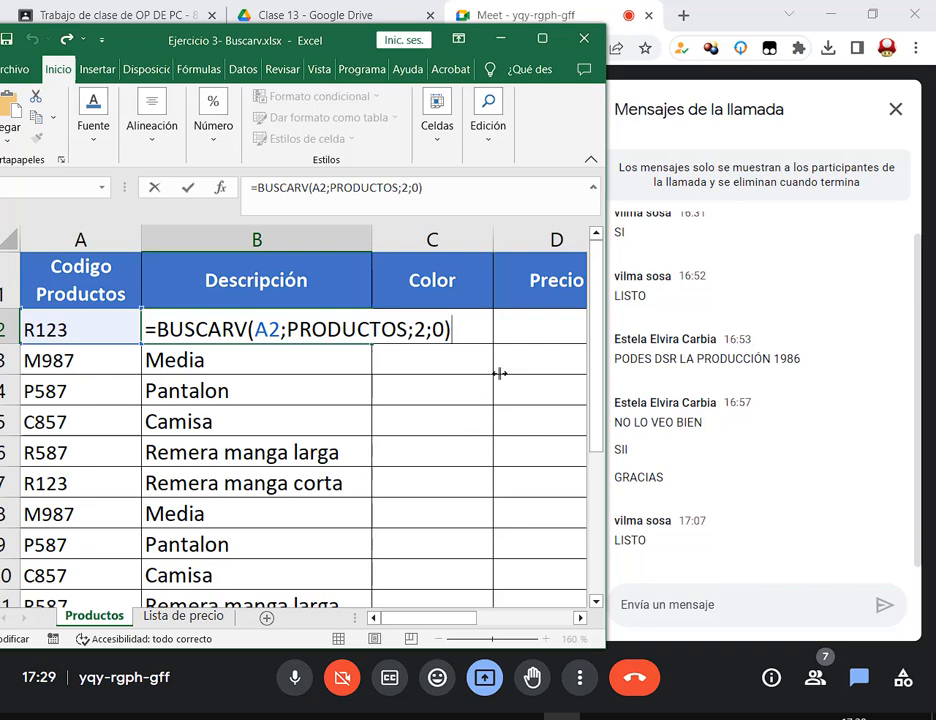
key("ctrl+Return")
left_click(201, 615)
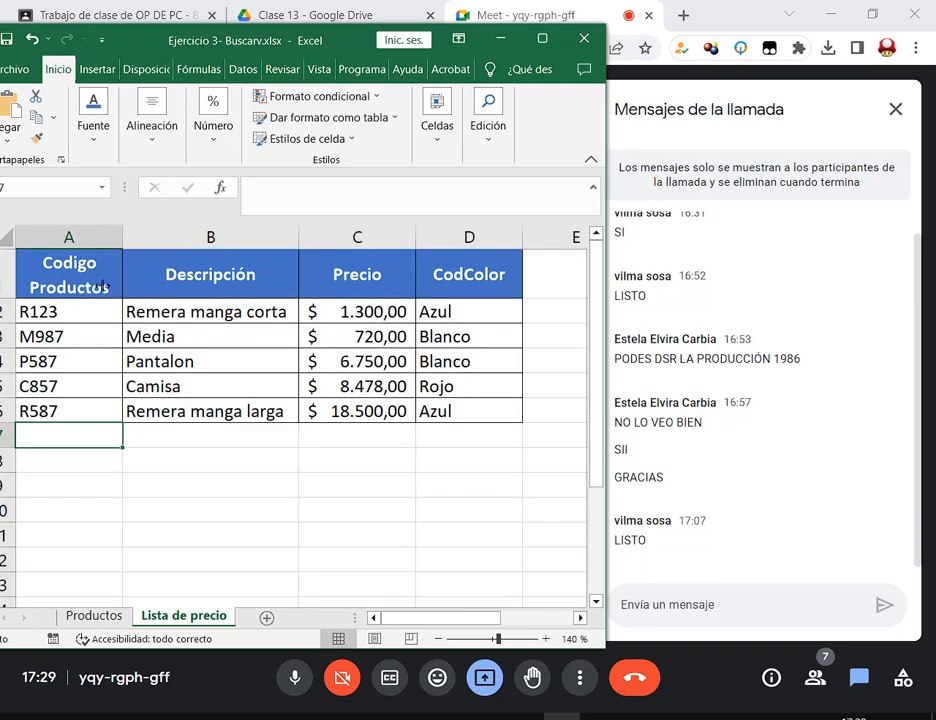
left_click_drag(68, 275, 472, 412)
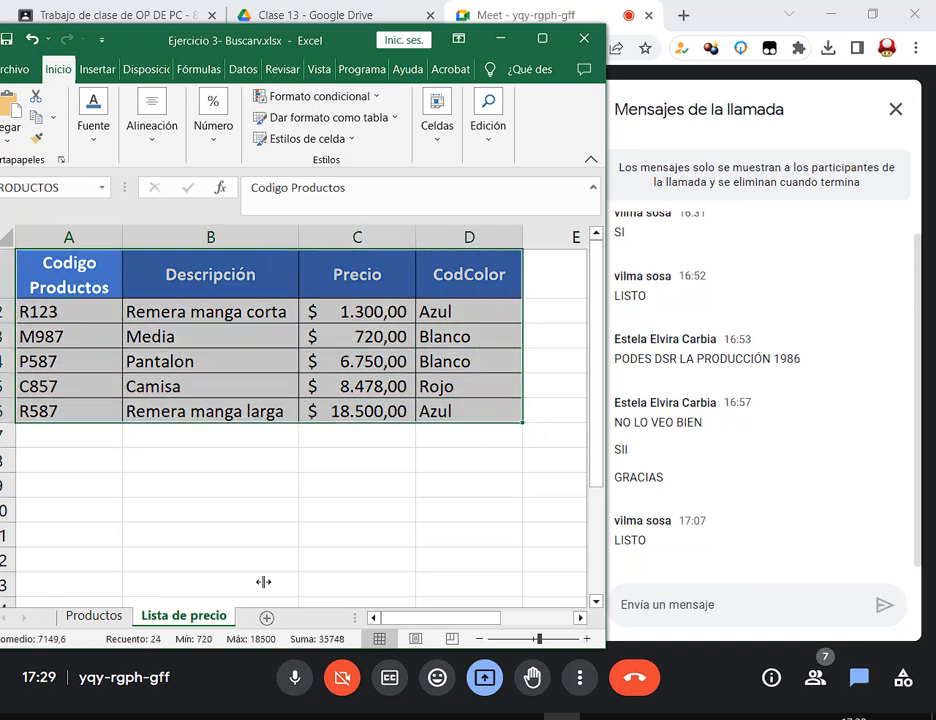
left_click(106, 617)
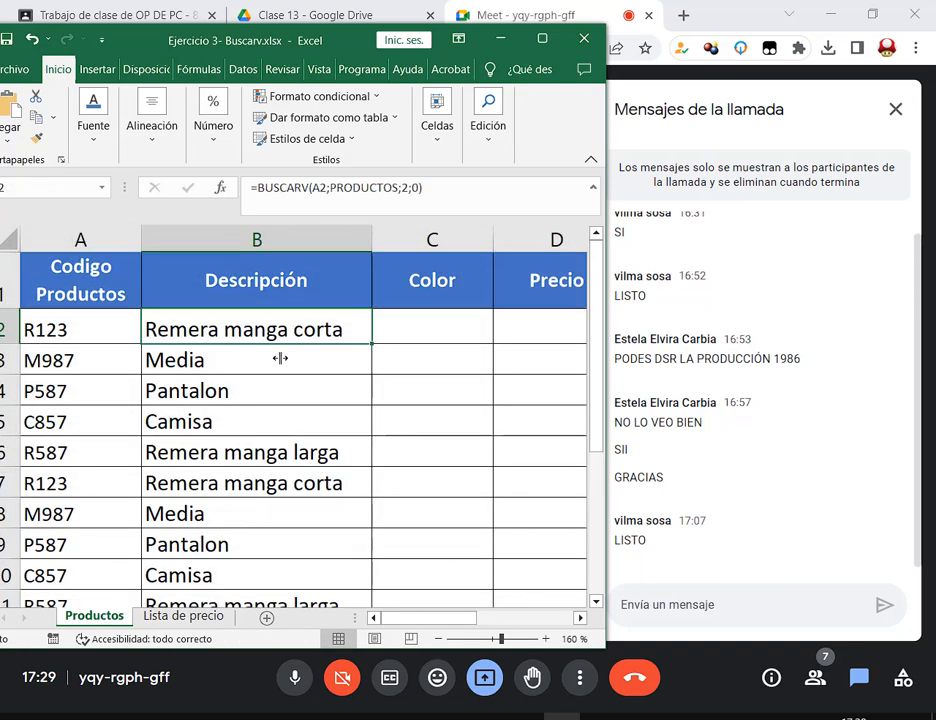
Step: Examine the table, column index and match type arguments inside the B2 formula without changing it
double_click(322, 330)
left_click_drag(288, 328, 409, 328)
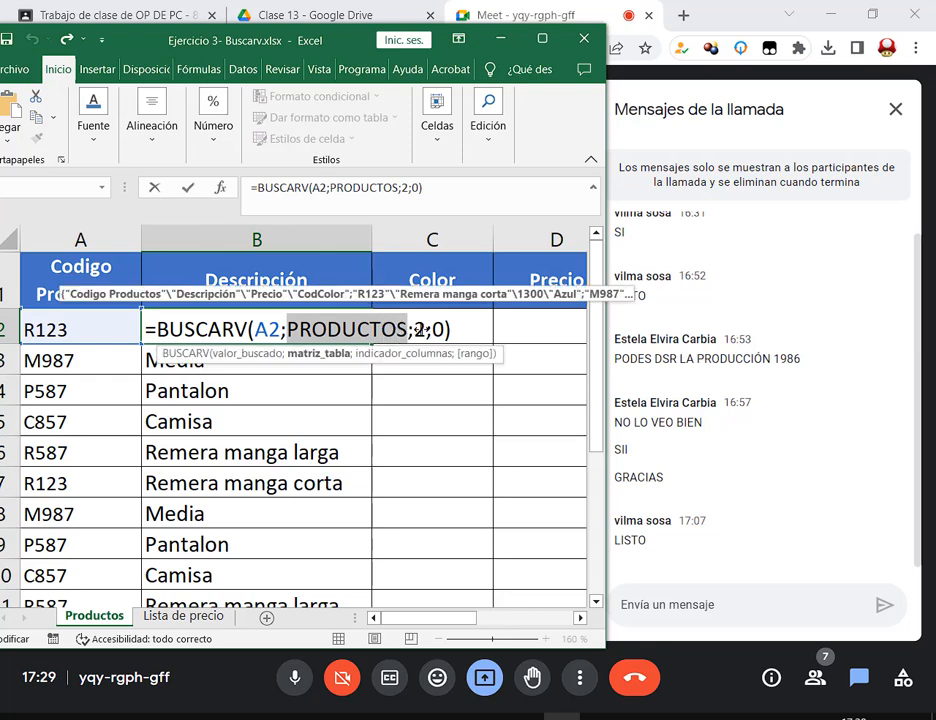
left_click(426, 330)
left_click(442, 330)
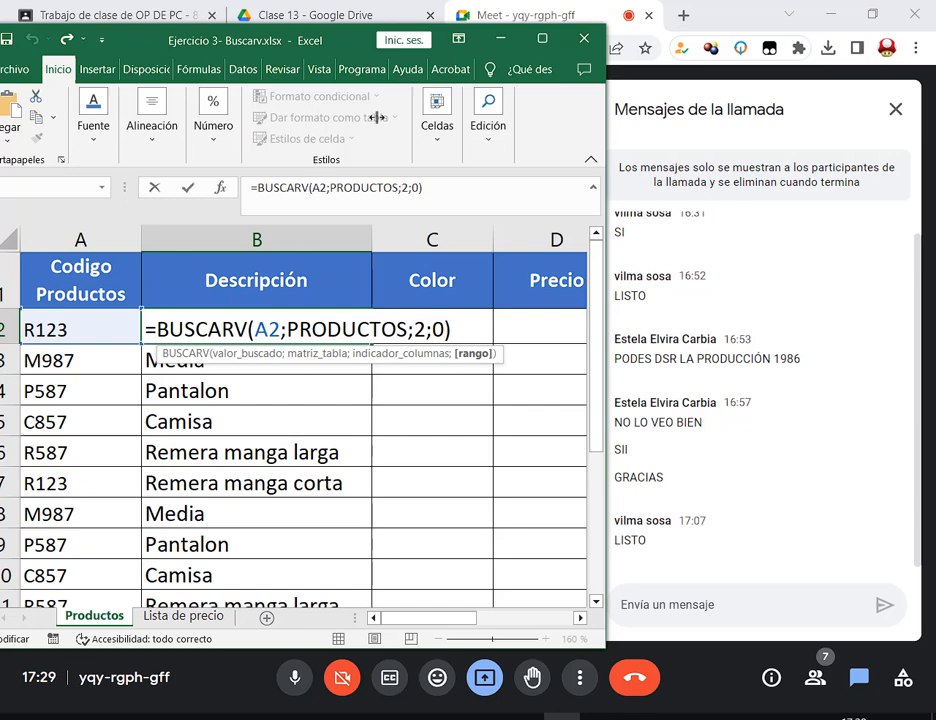
key("Escape")
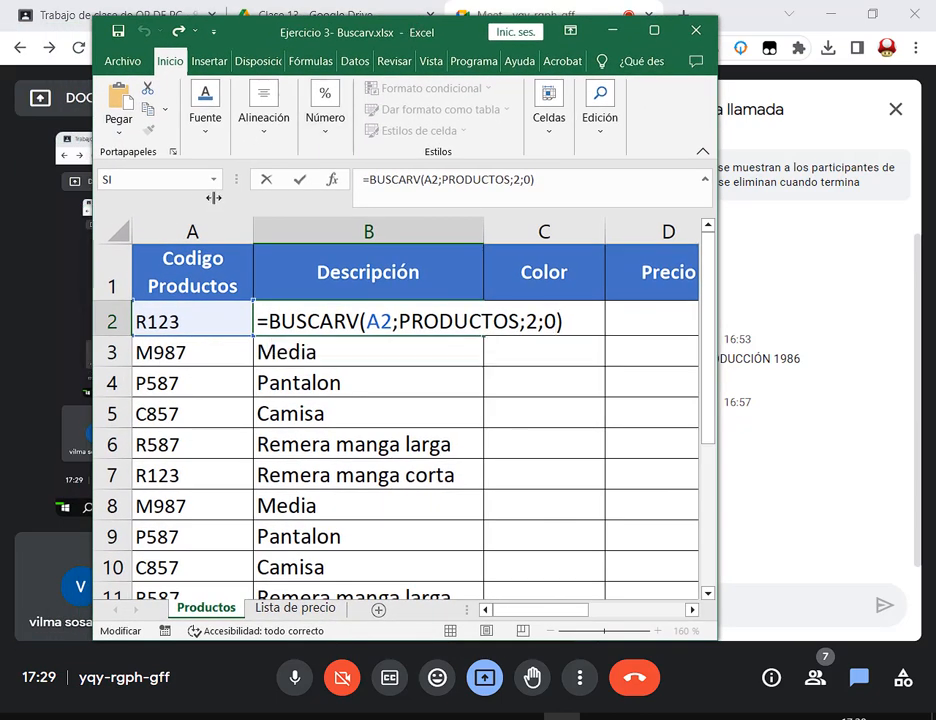
Step: Display the workbook's defined names and point out PRODUCTOS in the list
left_click(214, 180)
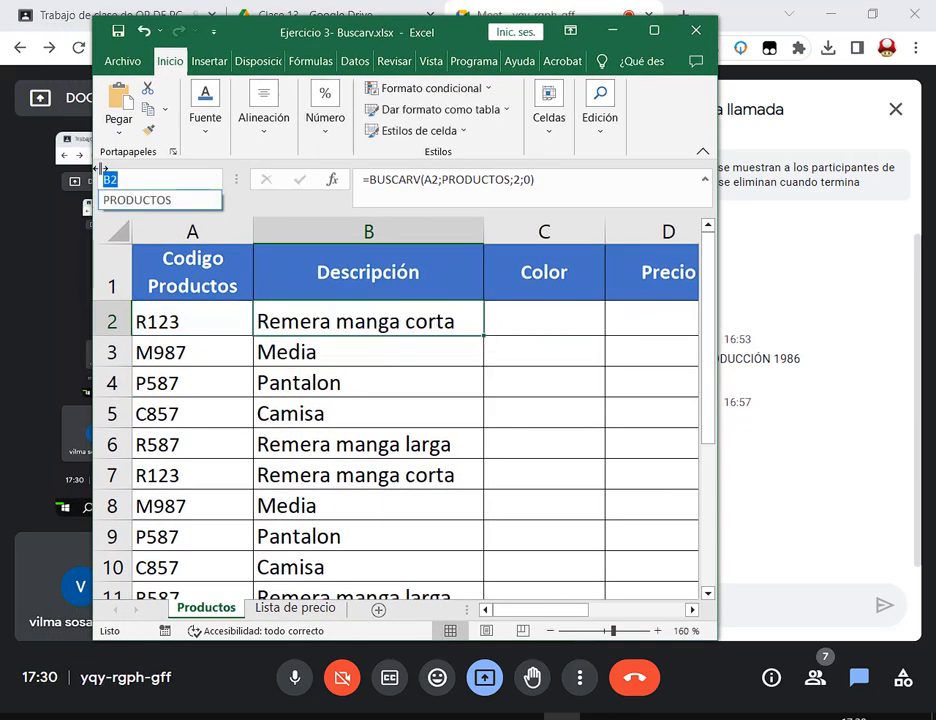
left_click_drag(97, 166, 229, 219)
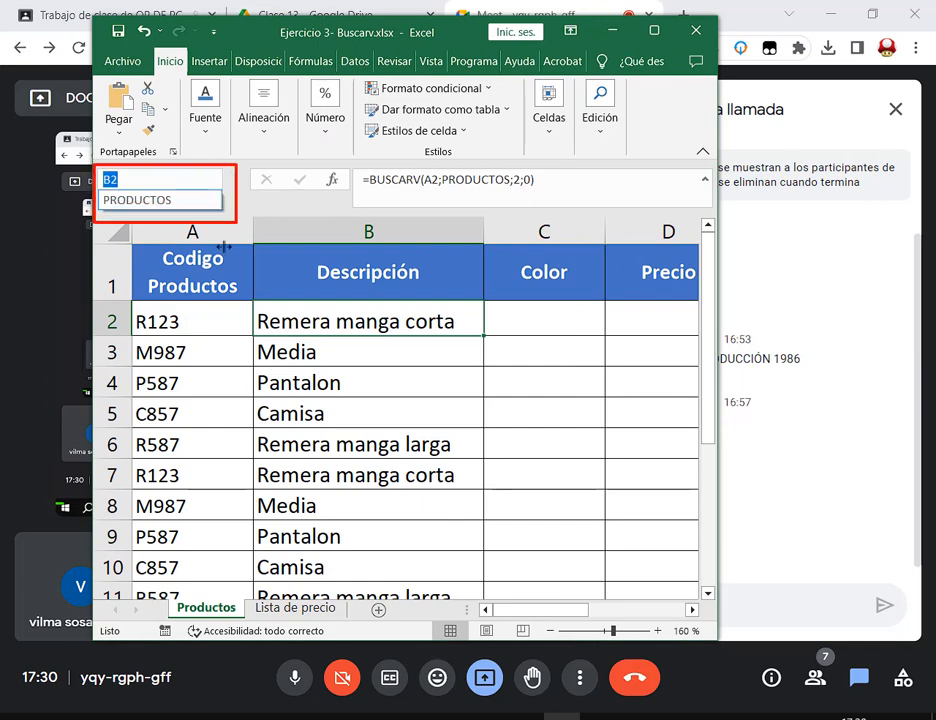
left_click_drag(287, 192, 218, 199)
key("Escape")
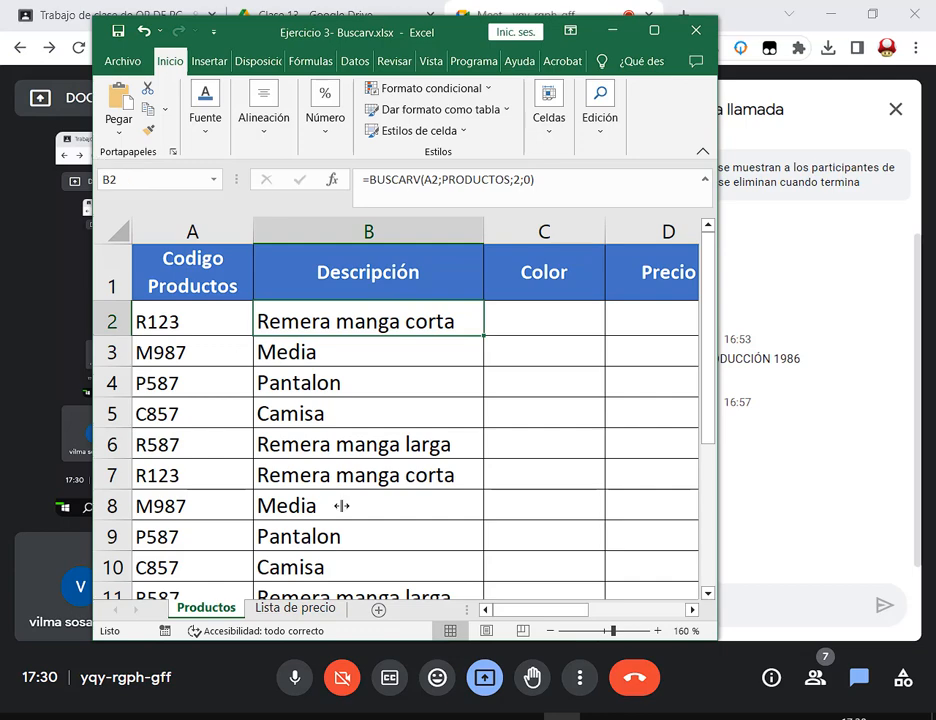
Step: Check the Descripción heading on the Lista de precio sheet, then return to the Productos sheet and maximize the workbook
left_click(313, 607)
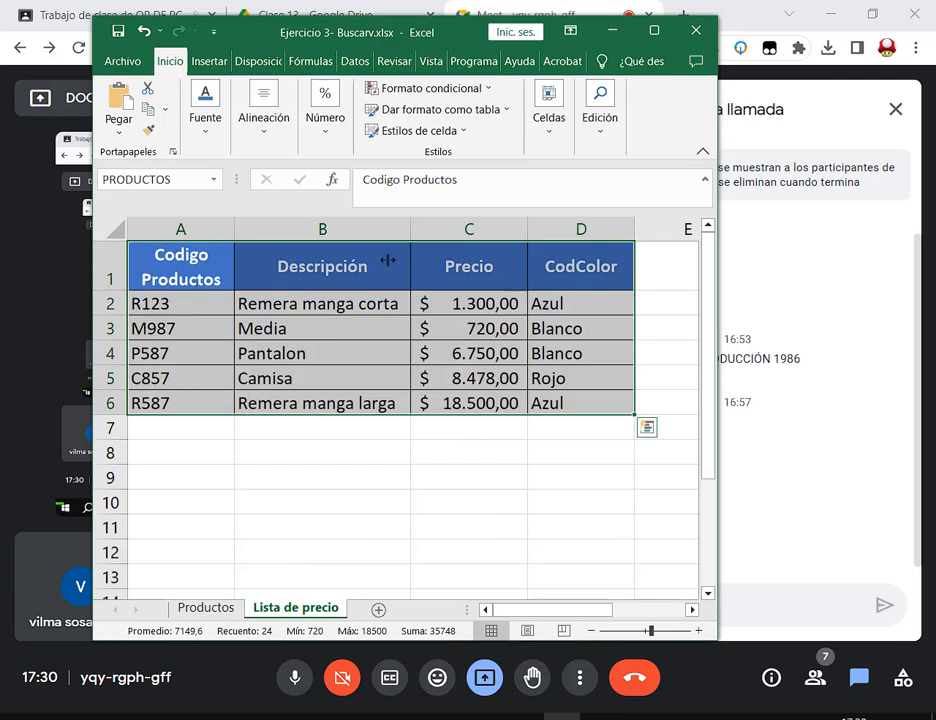
left_click(242, 265)
left_click(206, 607)
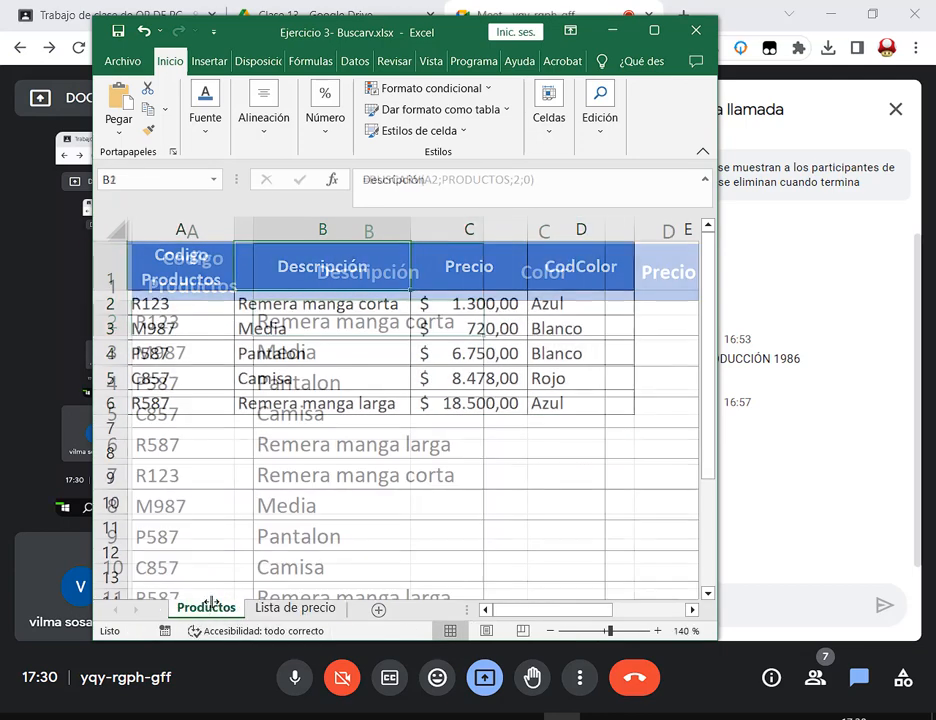
double_click(452, 32)
left_click(425, 39)
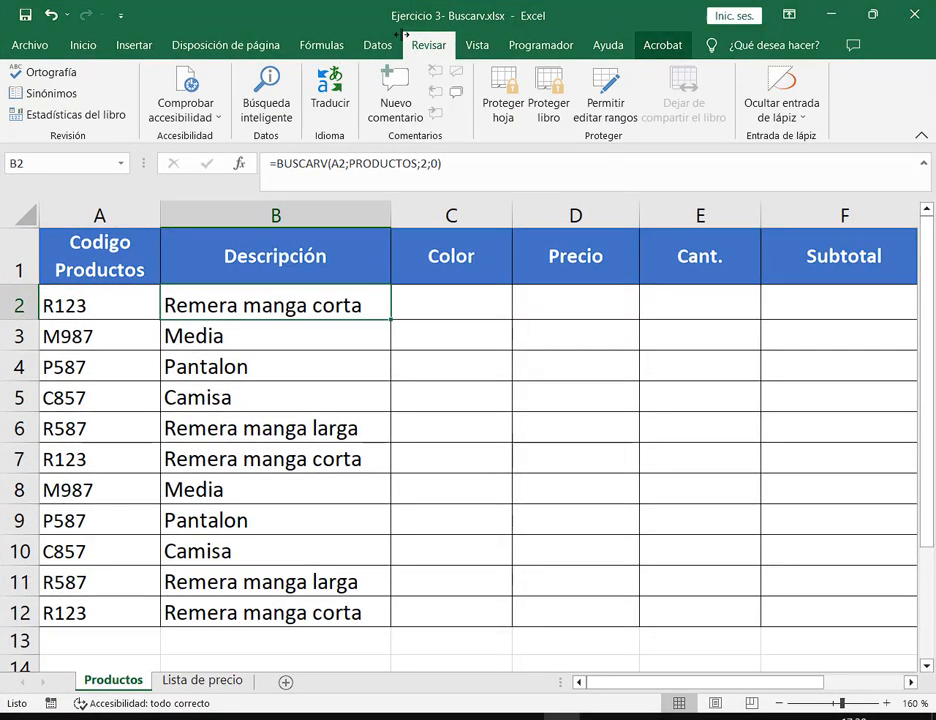
Step: Shrink the workbook window so it sits beside the call chat, and examine the lookup formula in B2
left_click(873, 14)
left_click_drag(297, 38, 235, 16)
key("F2")
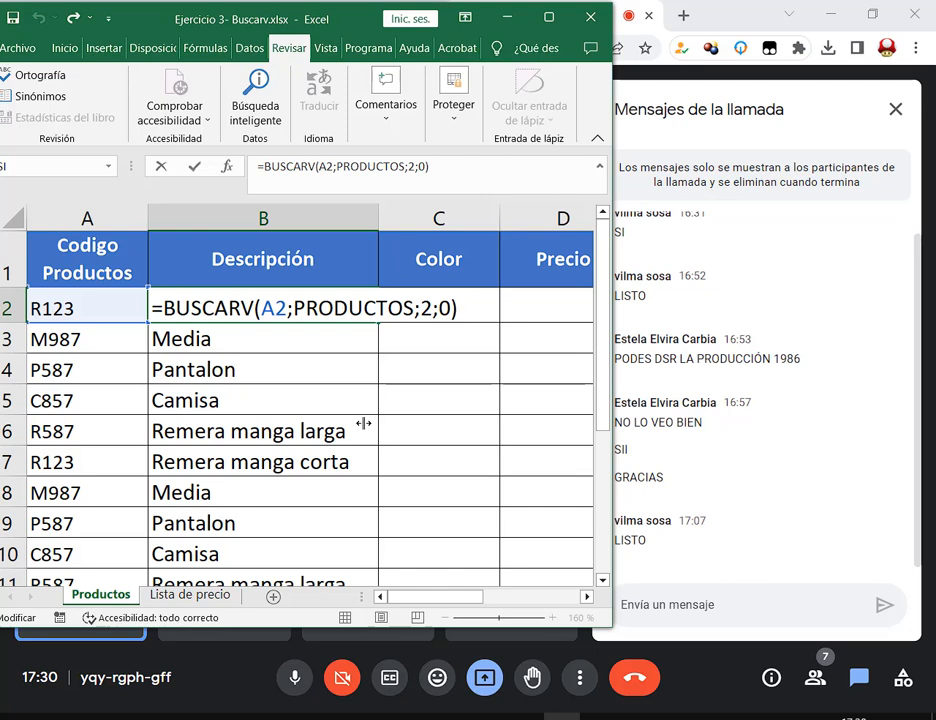
key("ctrl+Return")
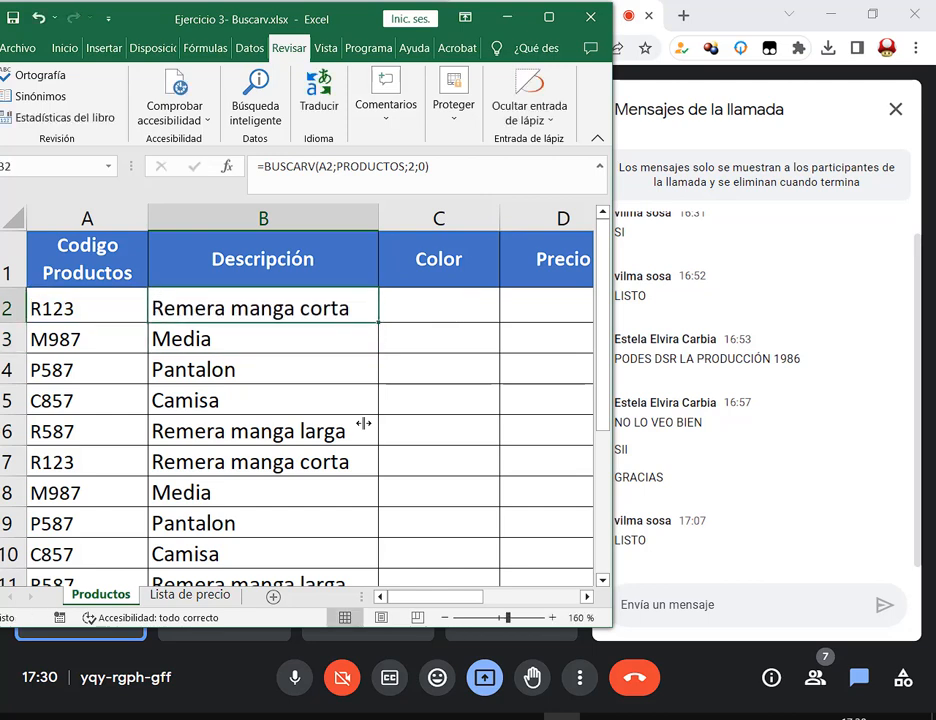
key("F2")
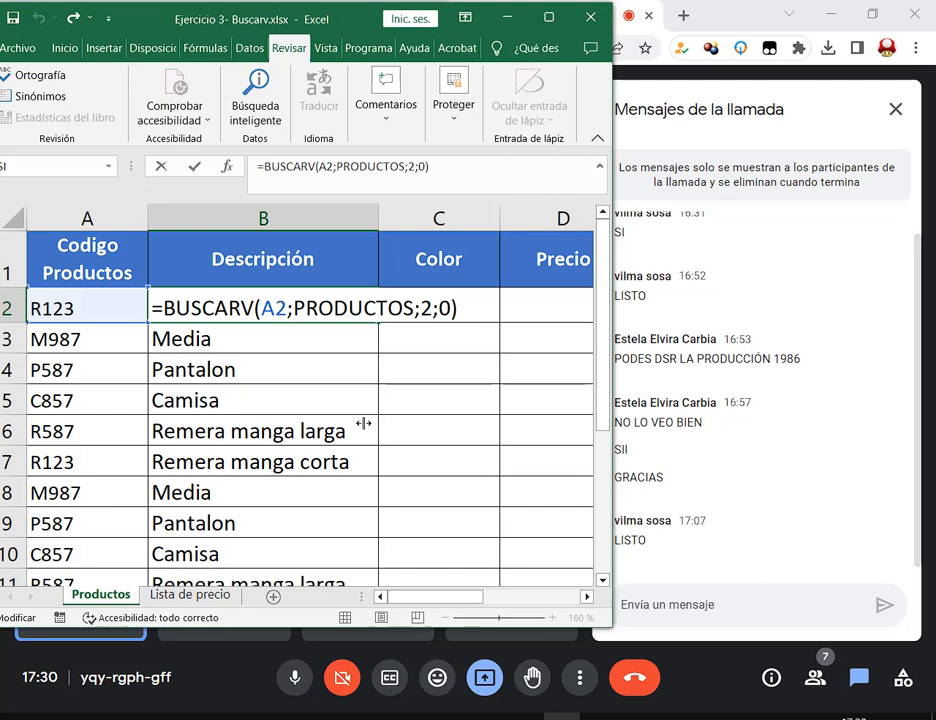
key("Return")
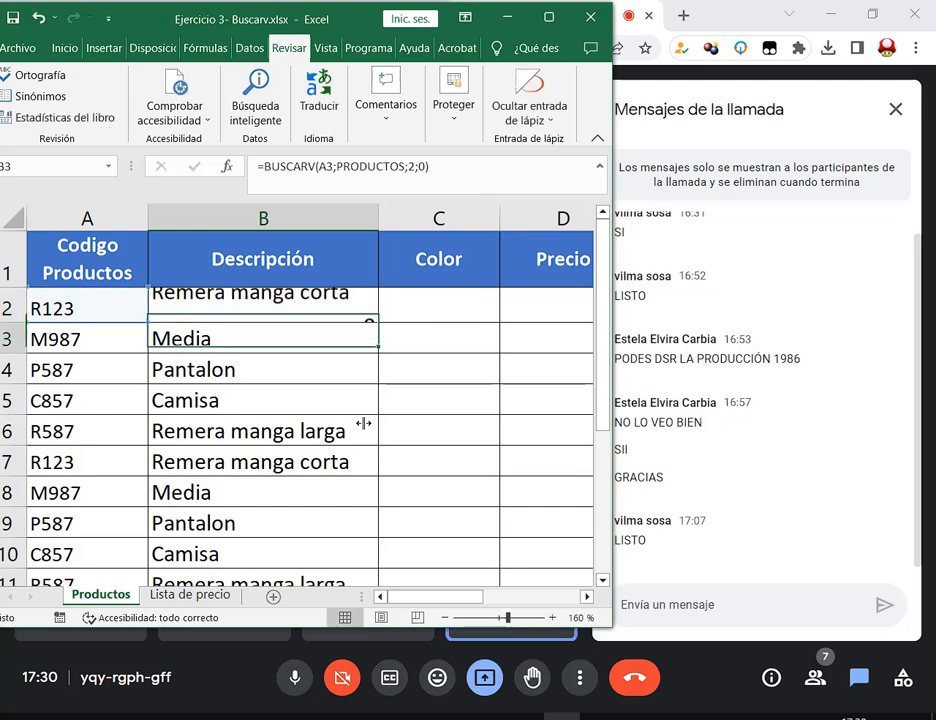
Step: Begin a BUSCARV formula in C2 that looks up A2 in the named range PRODUCTOS
key("Right")
key("Up")
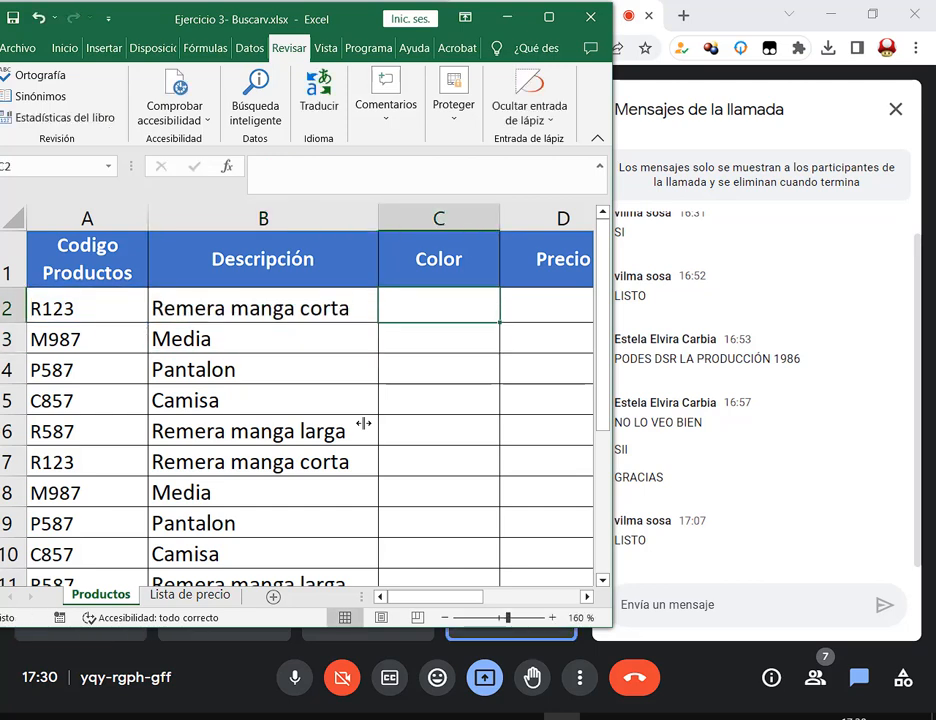
type("=")
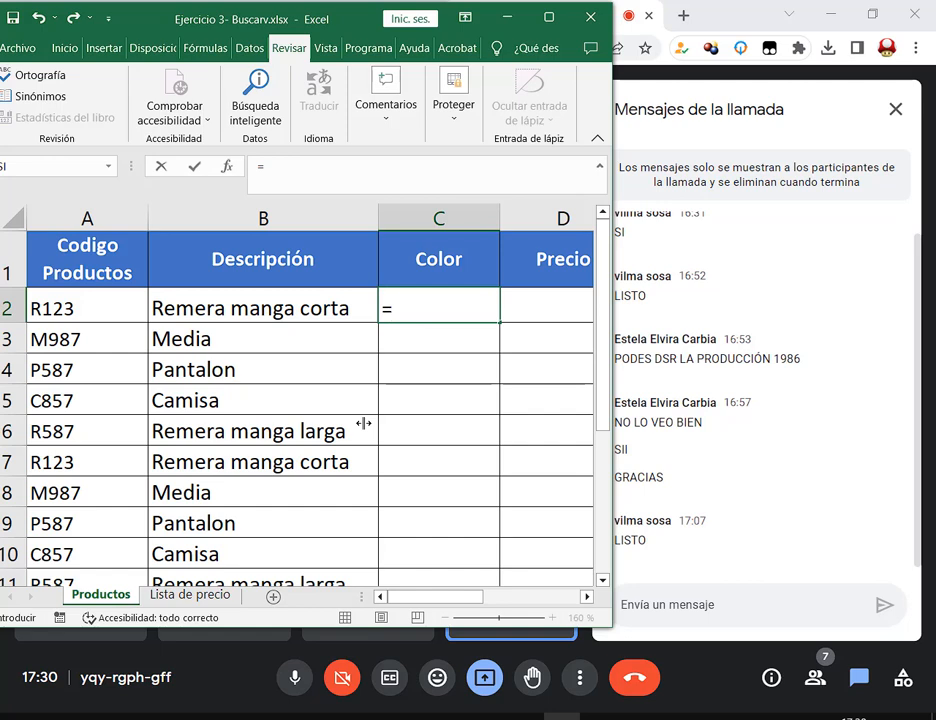
type("BUSCARV(")
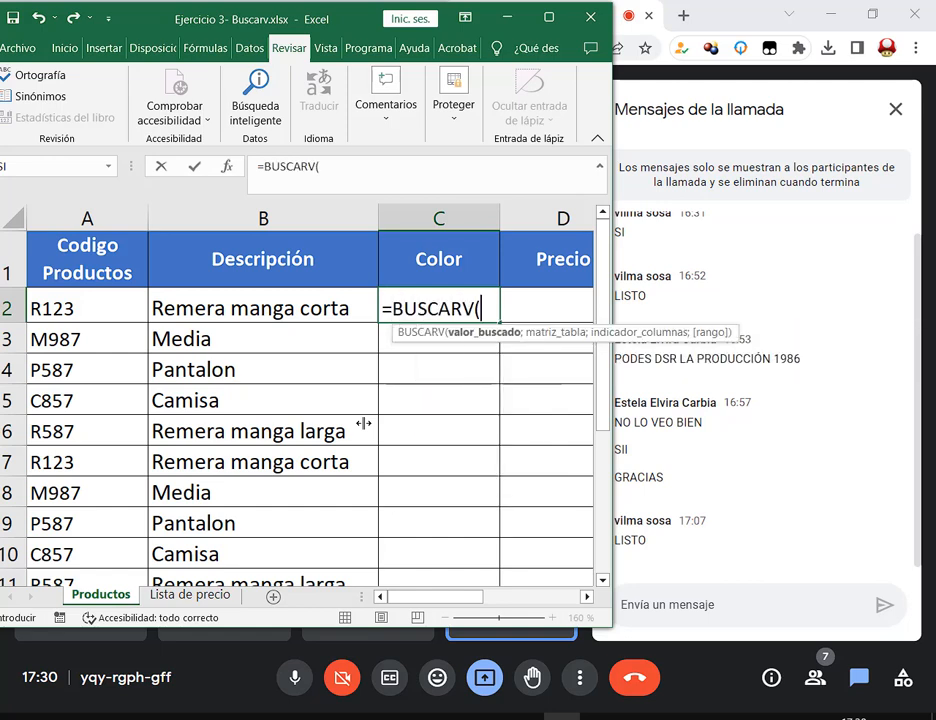
left_click(60, 293)
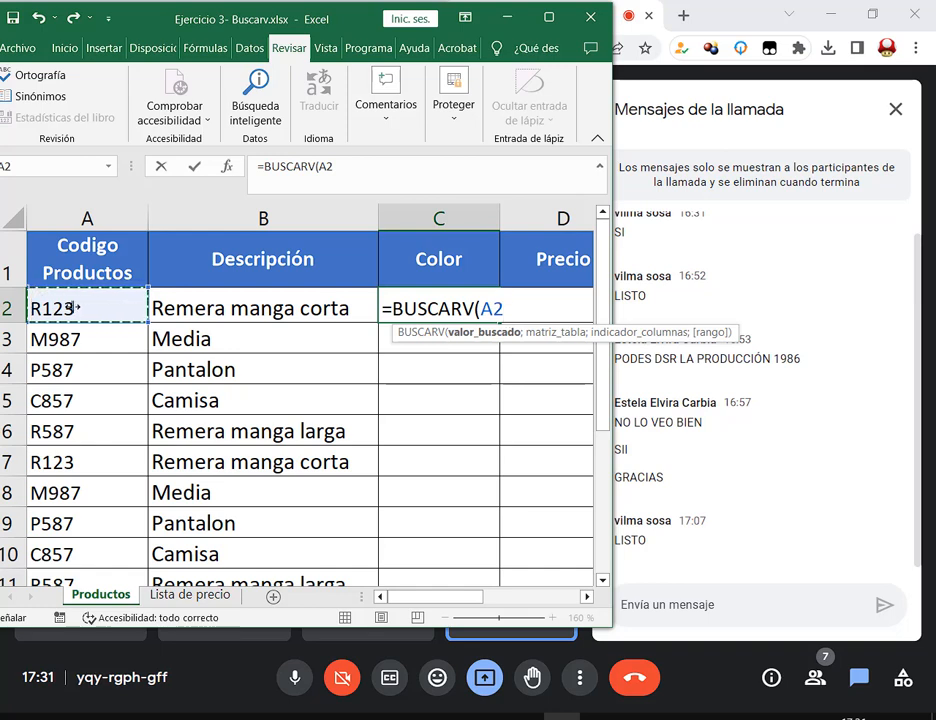
type(";")
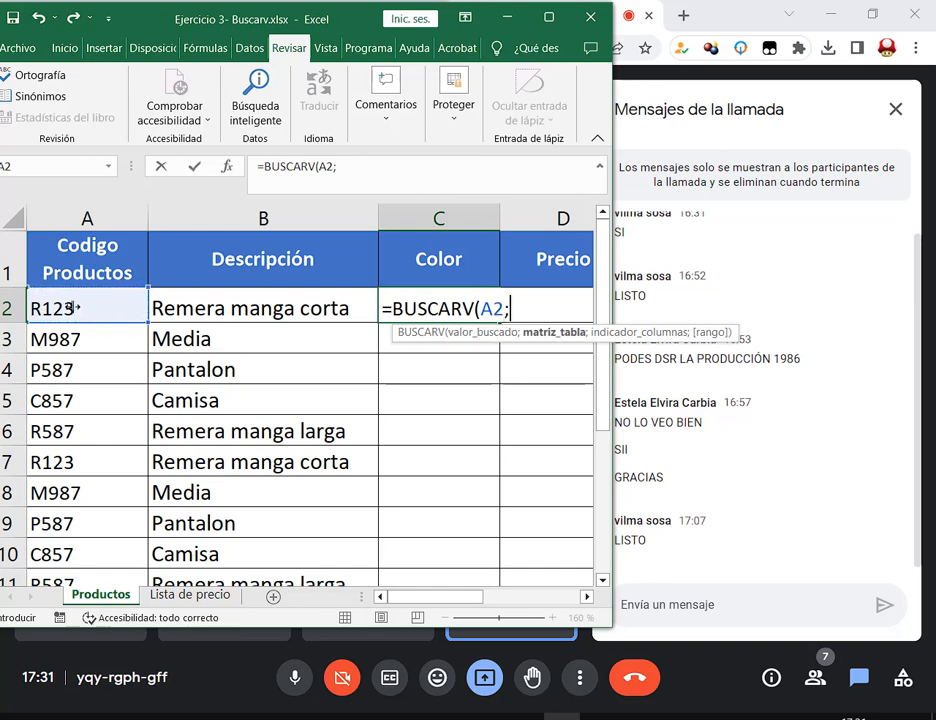
type("PRO")
key("Down")
key("Down")
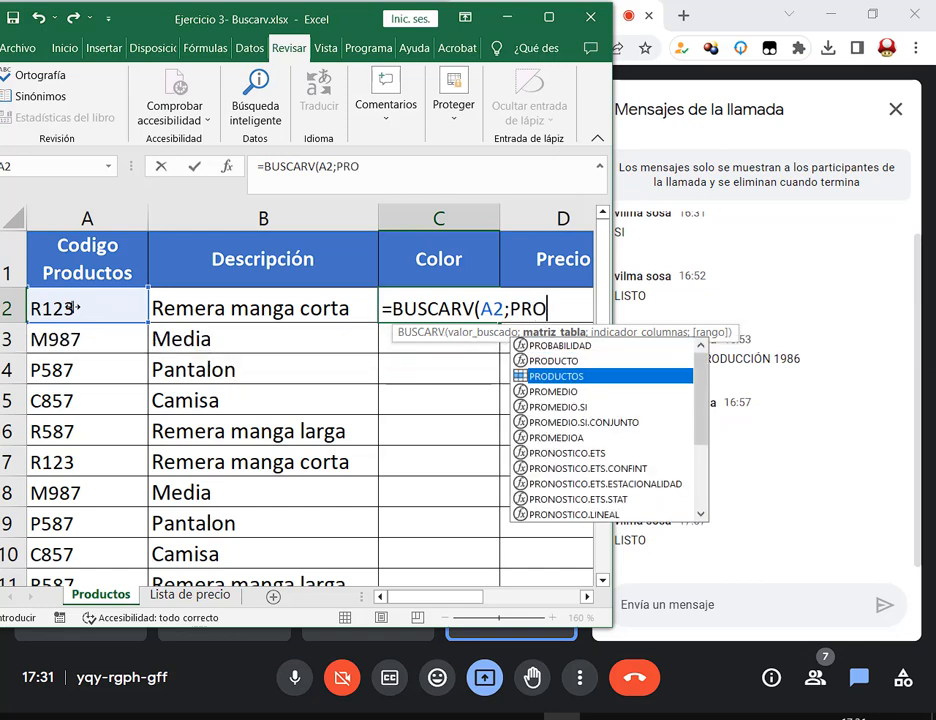
key("Tab")
type(";")
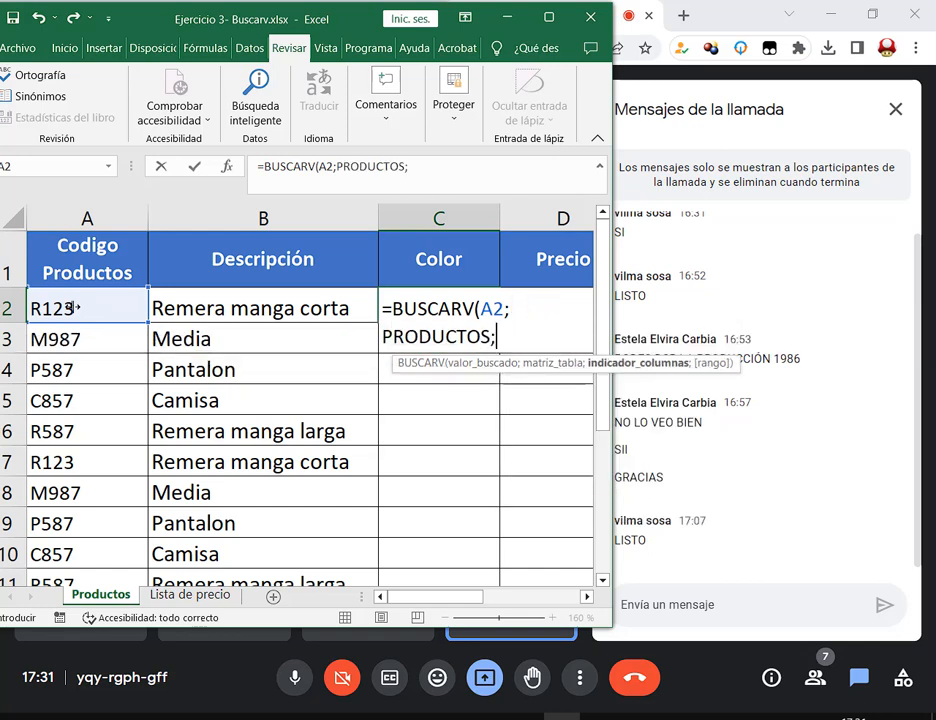
Step: Complete the C2 formula with column index 4 and range argument 0, and fill it down the Color column
type("3;0)")
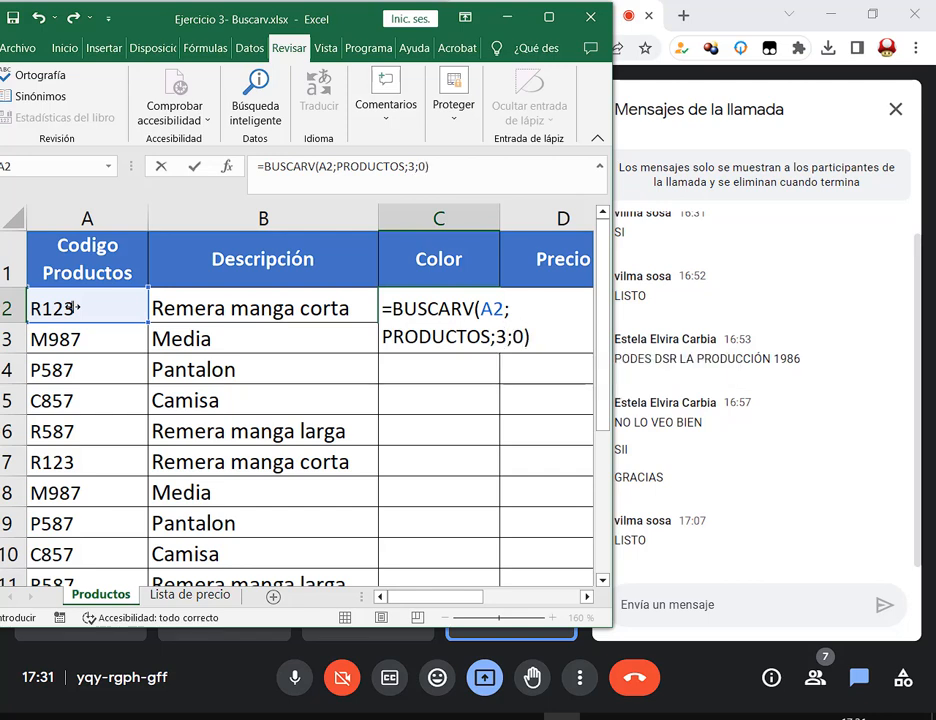
key("BackSpace")
key("BackSpace")
key("BackSpace")
key("BackSpace")
type("4")
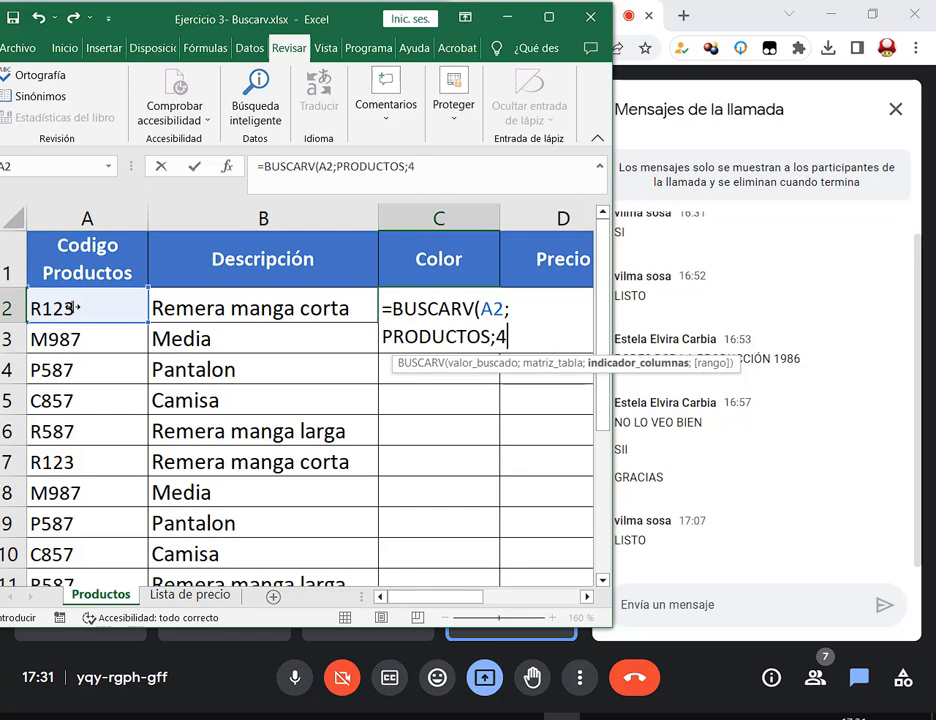
type(";0)")
key("Return")
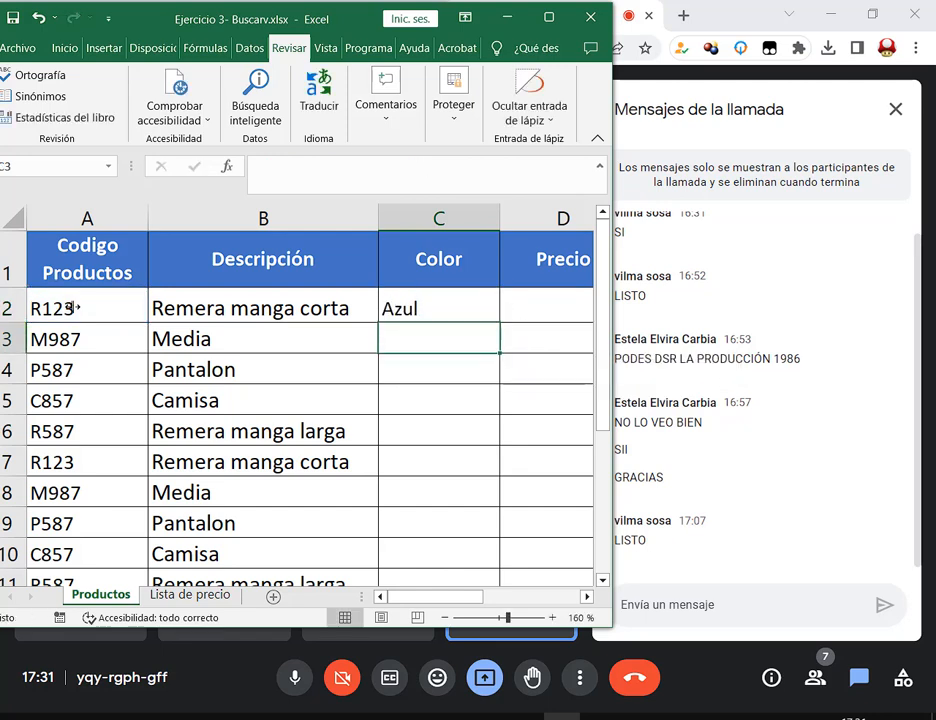
left_click(480, 312)
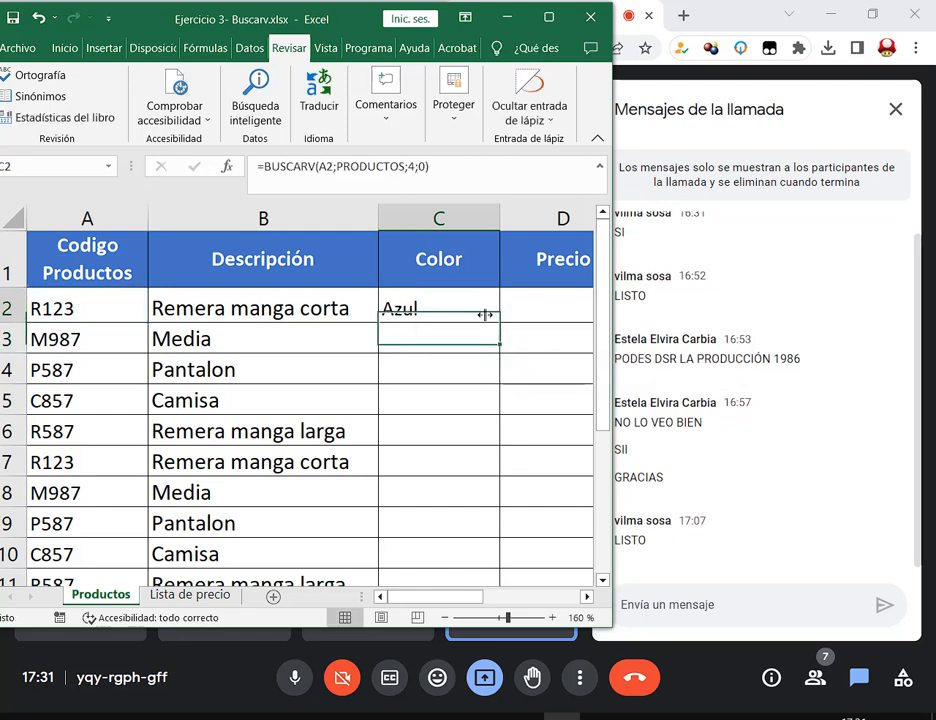
double_click(496, 321)
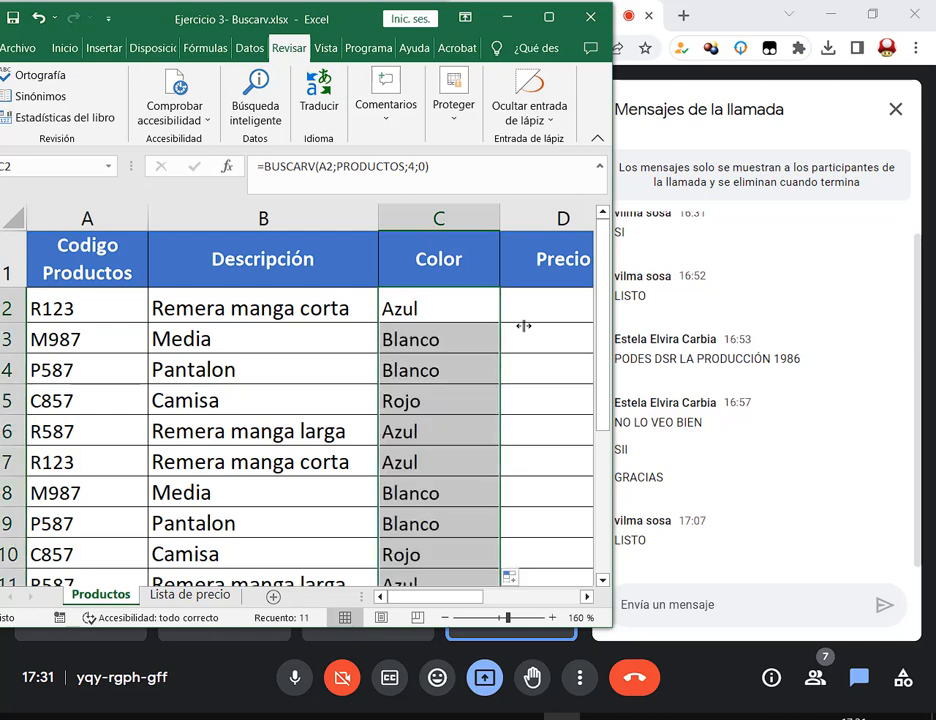
Step: Review the arguments of the Color lookup formula in C2
double_click(476, 314)
left_click(587, 596)
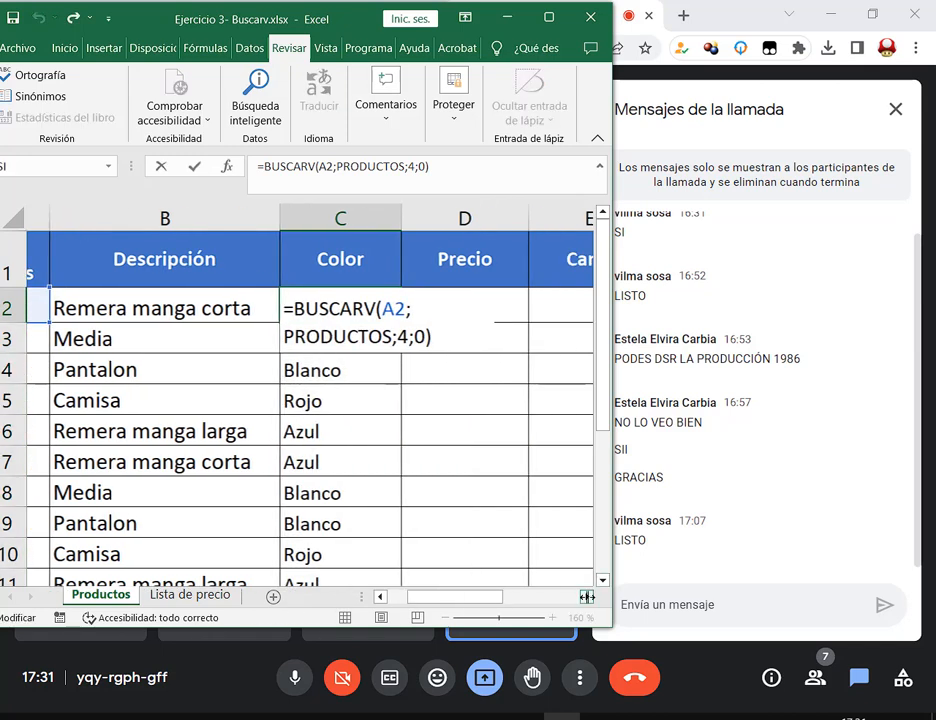
left_click(587, 596)
left_click(380, 597)
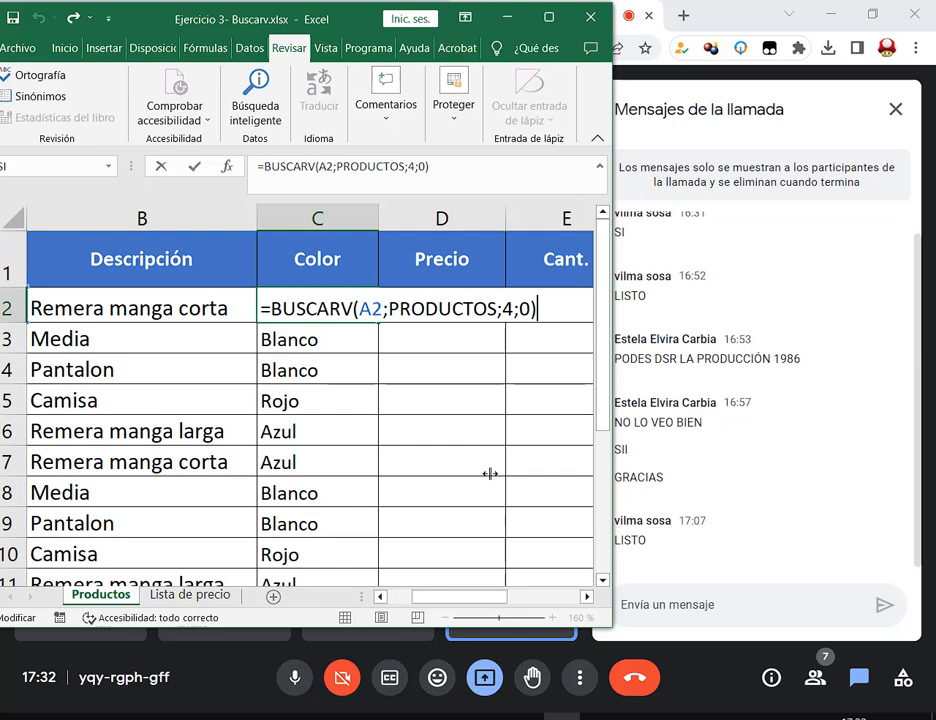
key("Return")
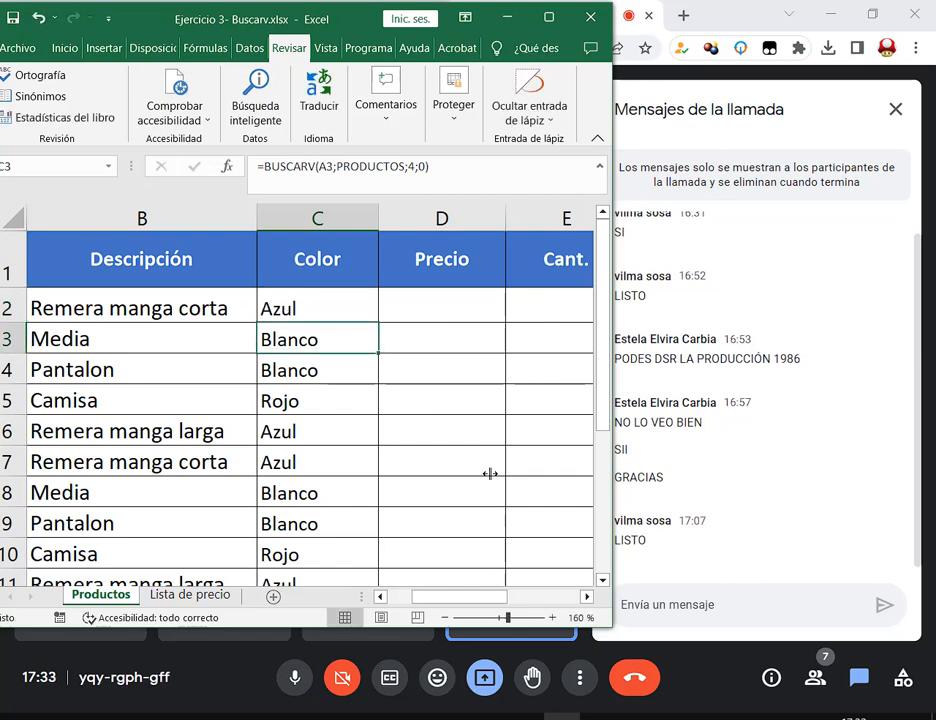
Step: Begin a BUSCARV formula in D2 with A2 as the lookup value
key("Up")
key("Right")
type("=BU")
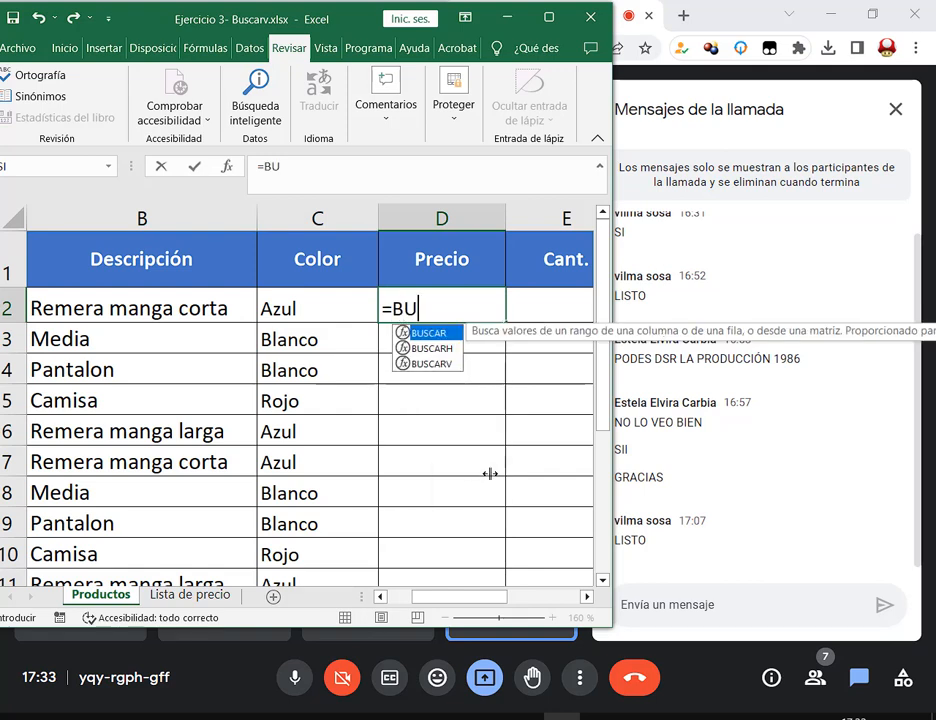
key("Down")
key("Down")
key("Tab")
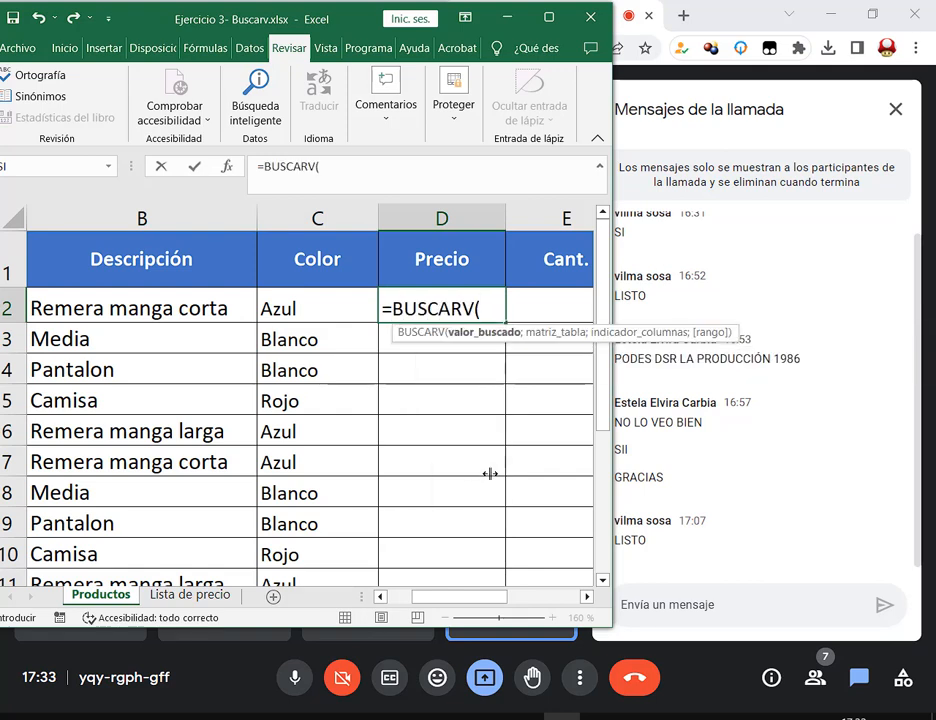
left_click(380, 596)
left_click(90, 308)
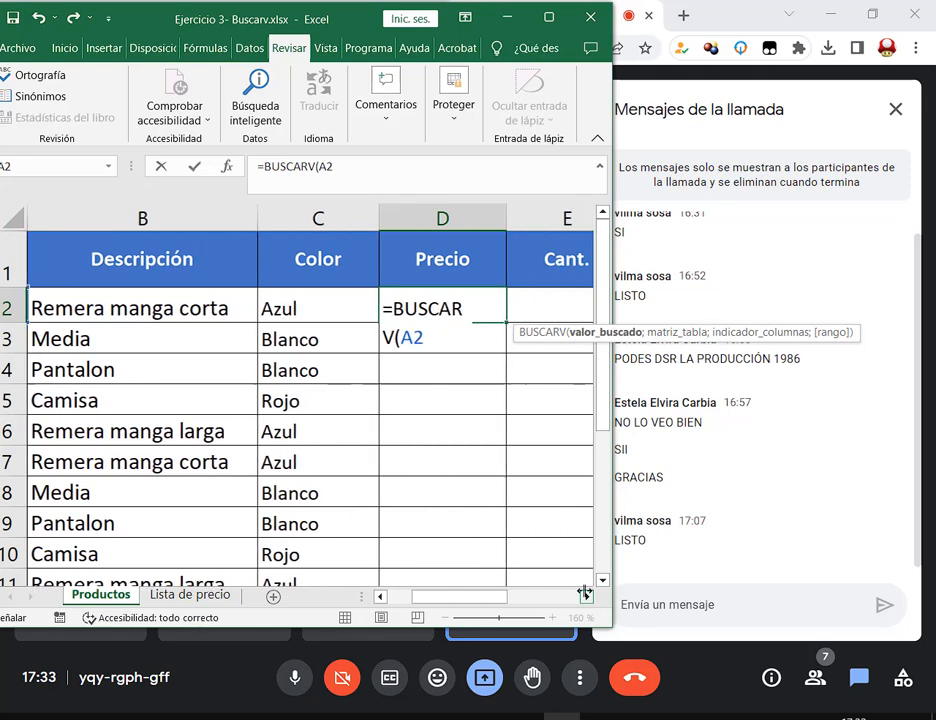
Step: Complete the D2 formula with PRODUCTOS, column index 3 and range argument 0, and fill it down the Precio column
left_click(586, 596)
type(";PRO")
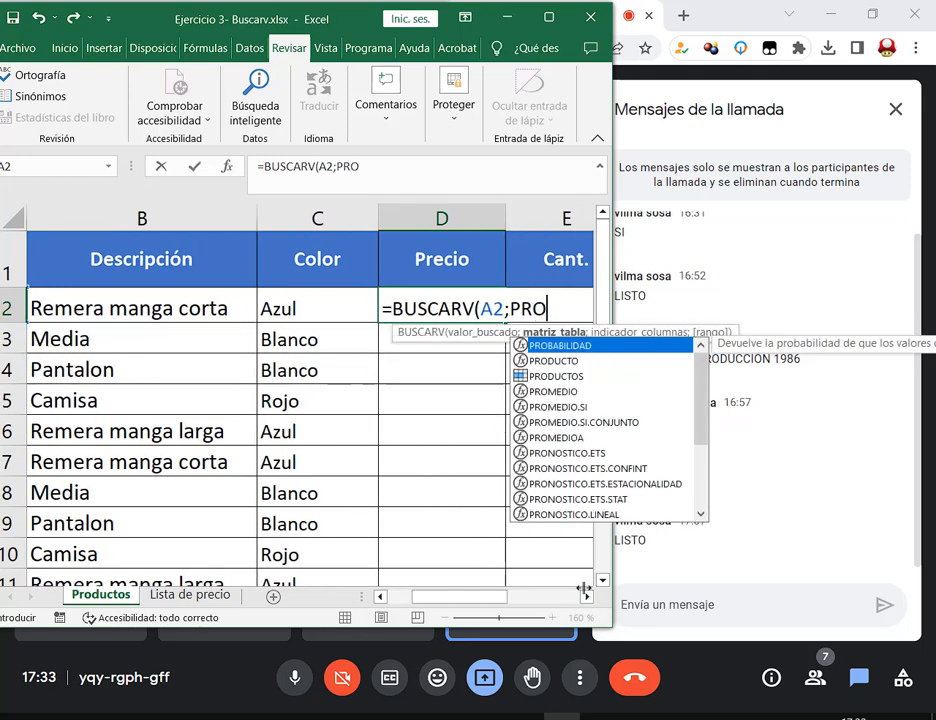
double_click(575, 377)
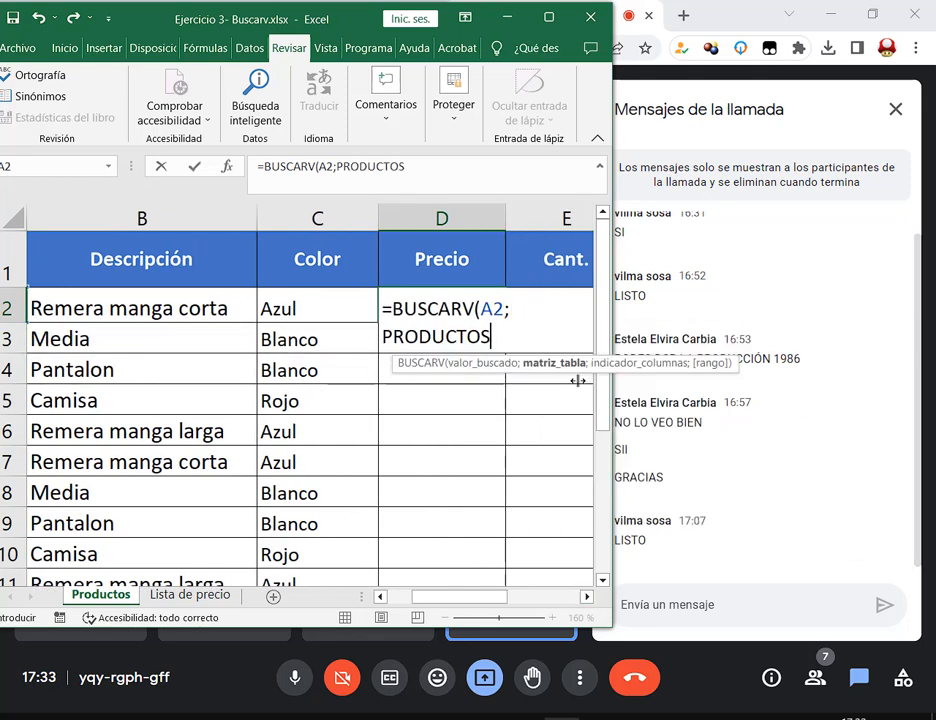
left_click(586, 596)
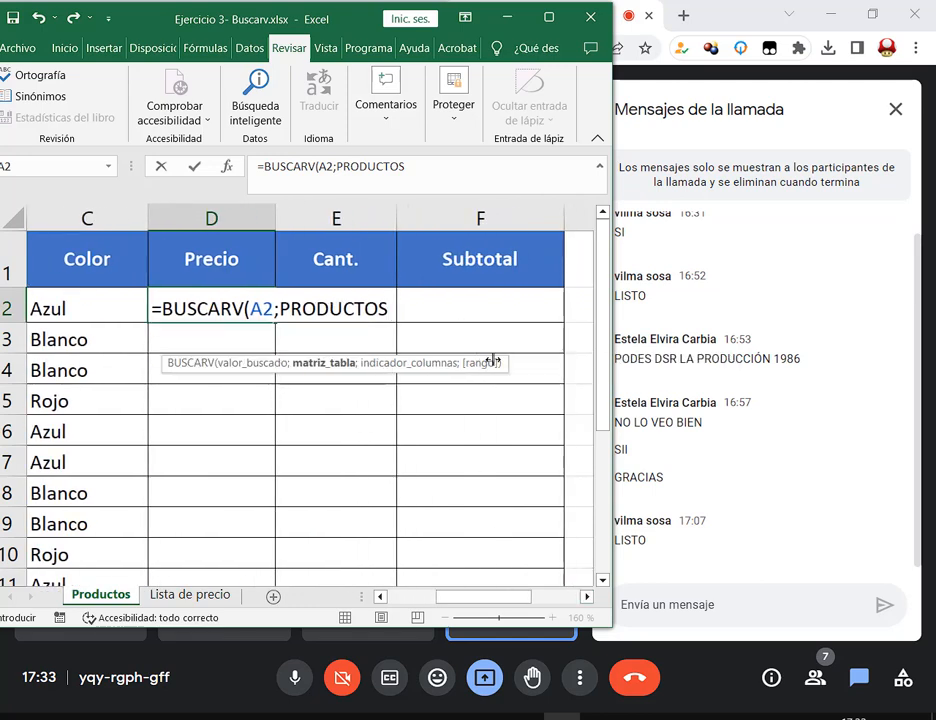
type(";3;0)")
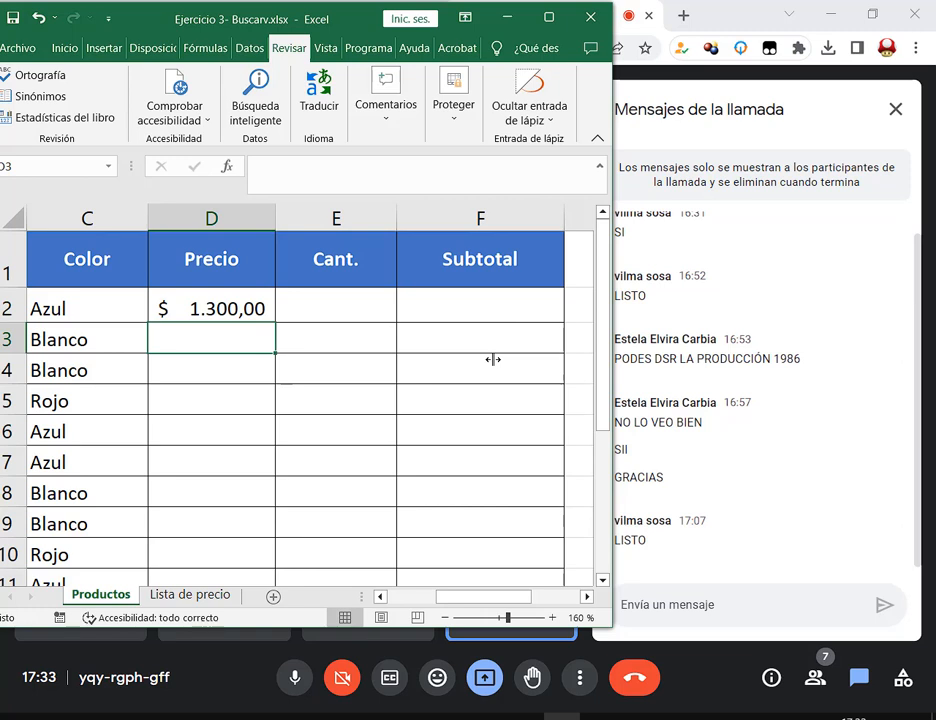
left_click(266, 308)
double_click(273, 323)
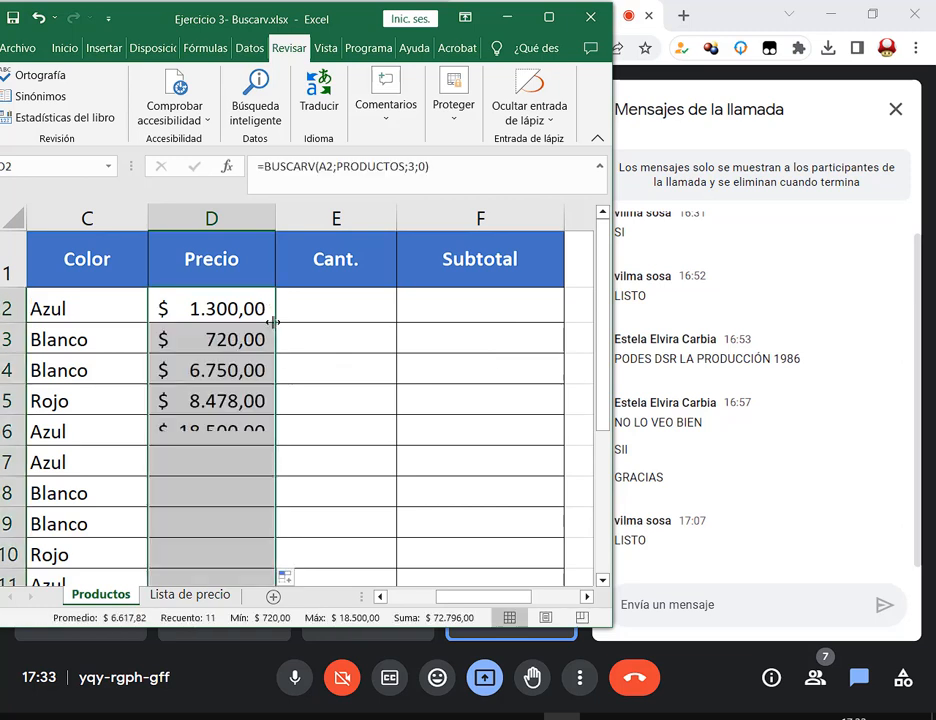
Step: Review the arguments of the Precio lookup formula in D2
left_click(219, 310)
key("F2")
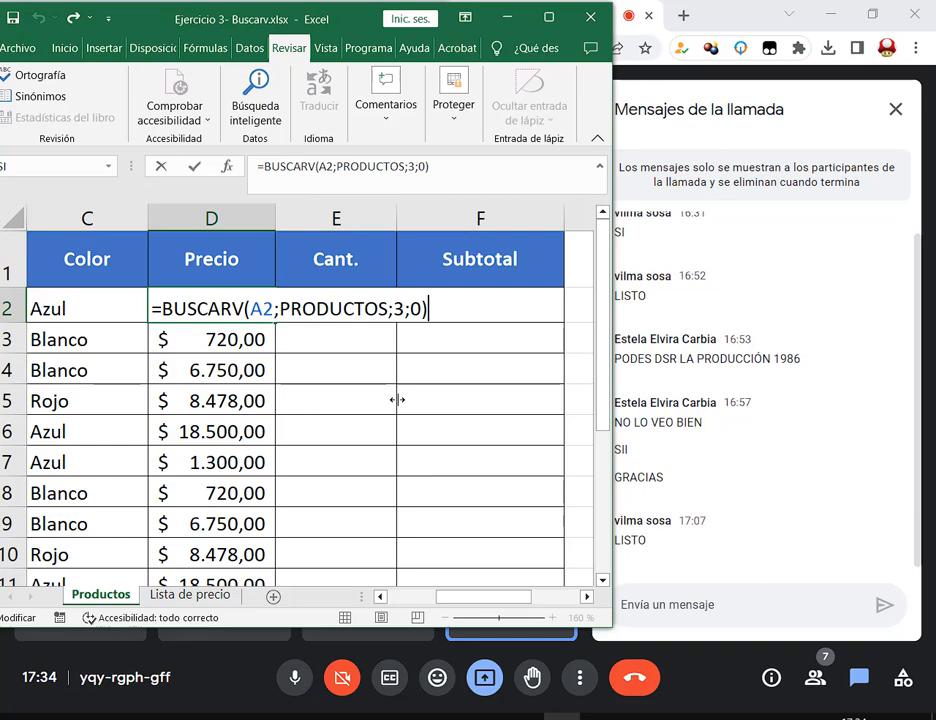
key("Return")
Step: Enter 100 as the first quantity in E2
key("Up")
key("Right")
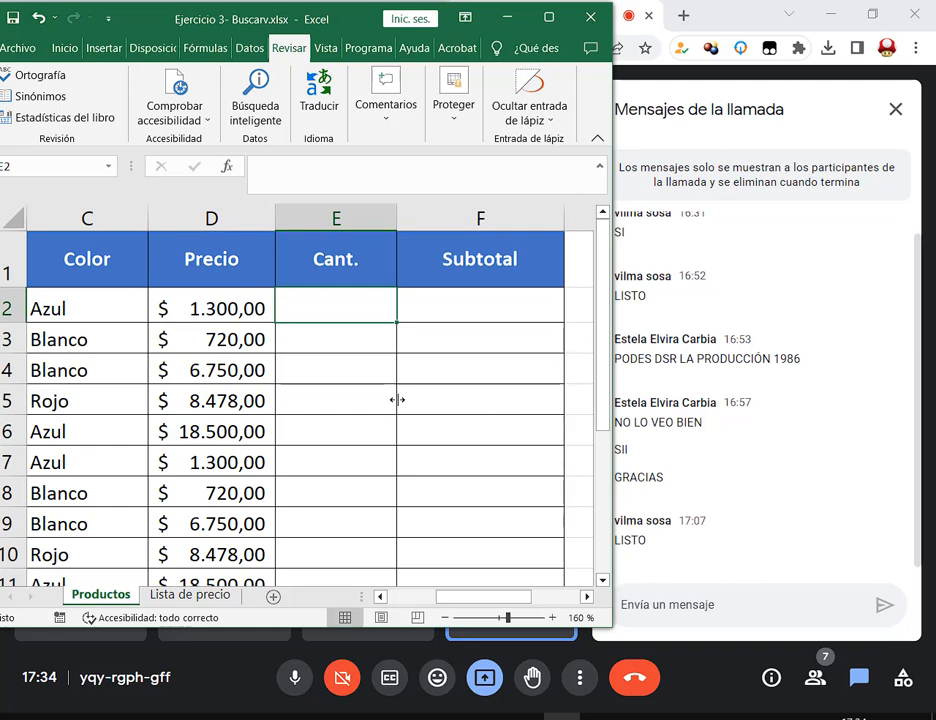
type("100")
key("Return")
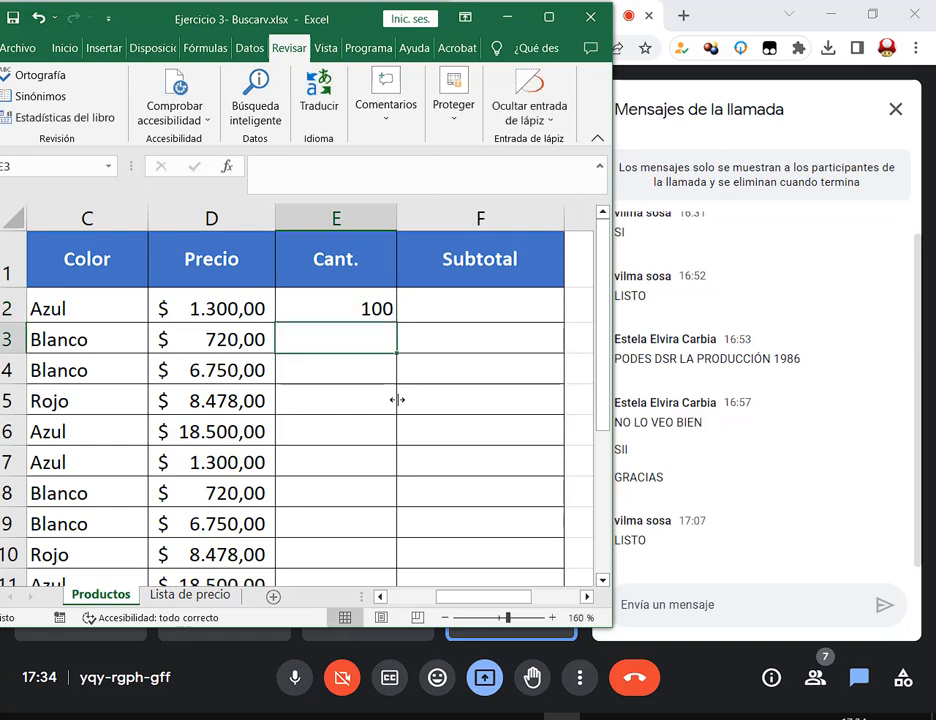
type("200")
key("Return")
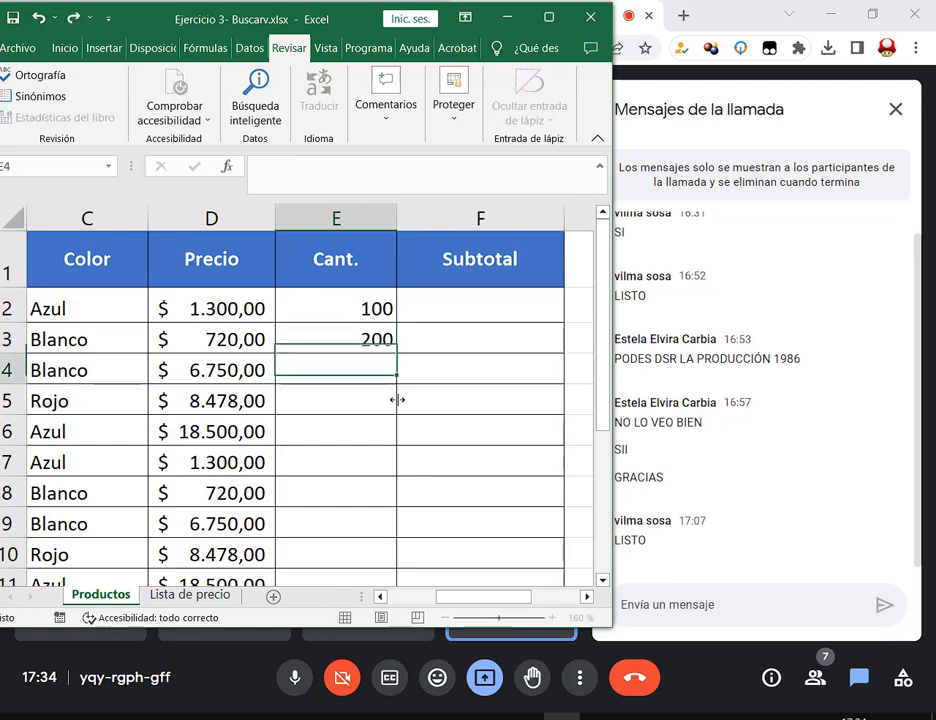
key("Up")
key("Delete")
key("Up")
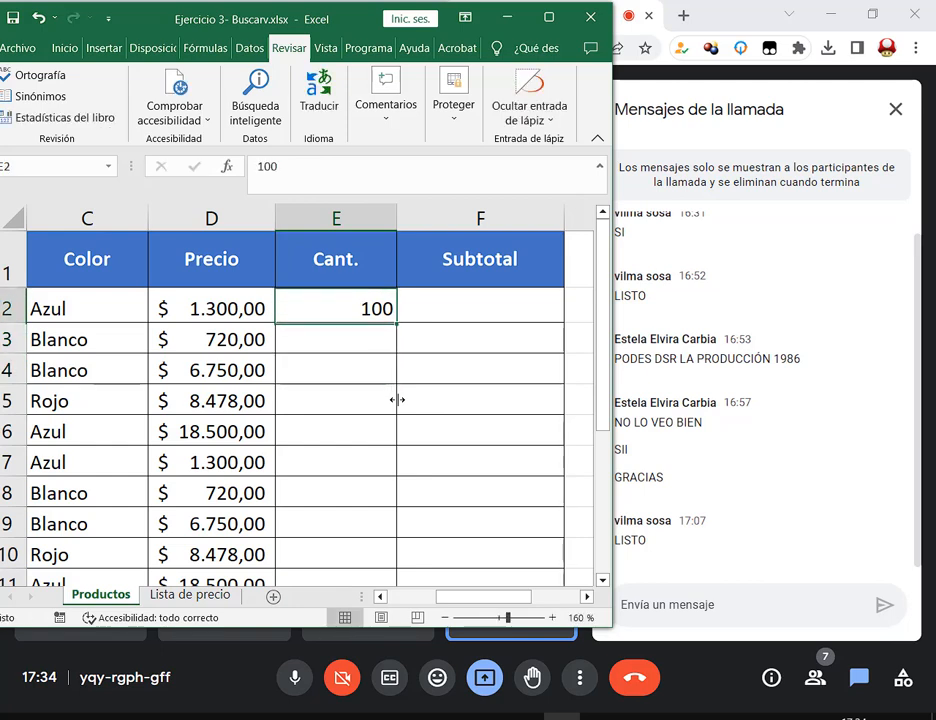
key("Down")
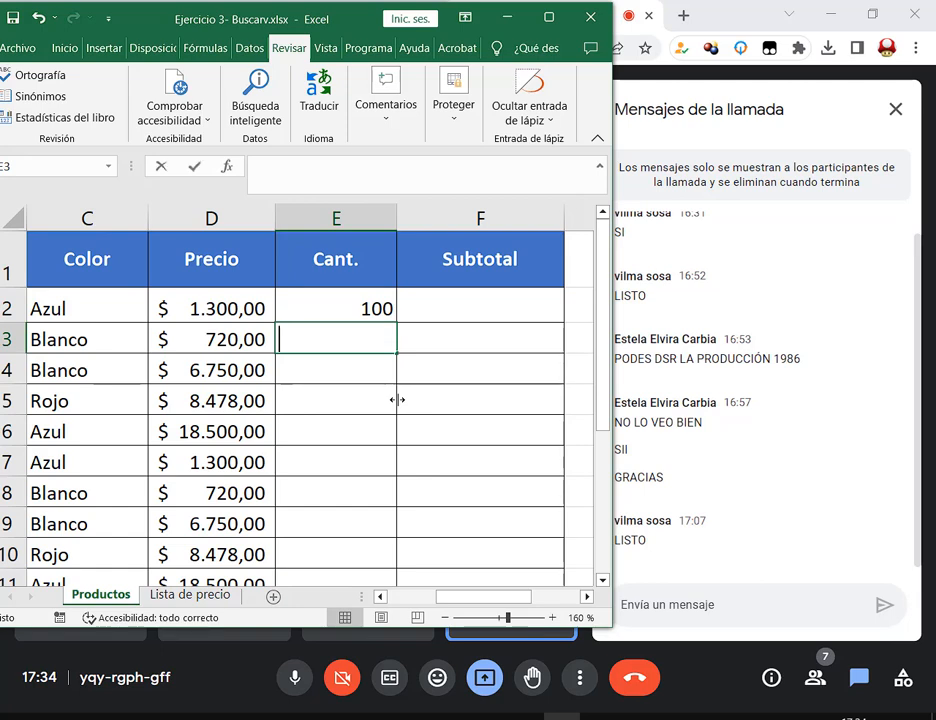
Step: Enter 105 in E3 and extend the series from E2:E3 down the Cant. column to row 12
type("105")
key("Return")
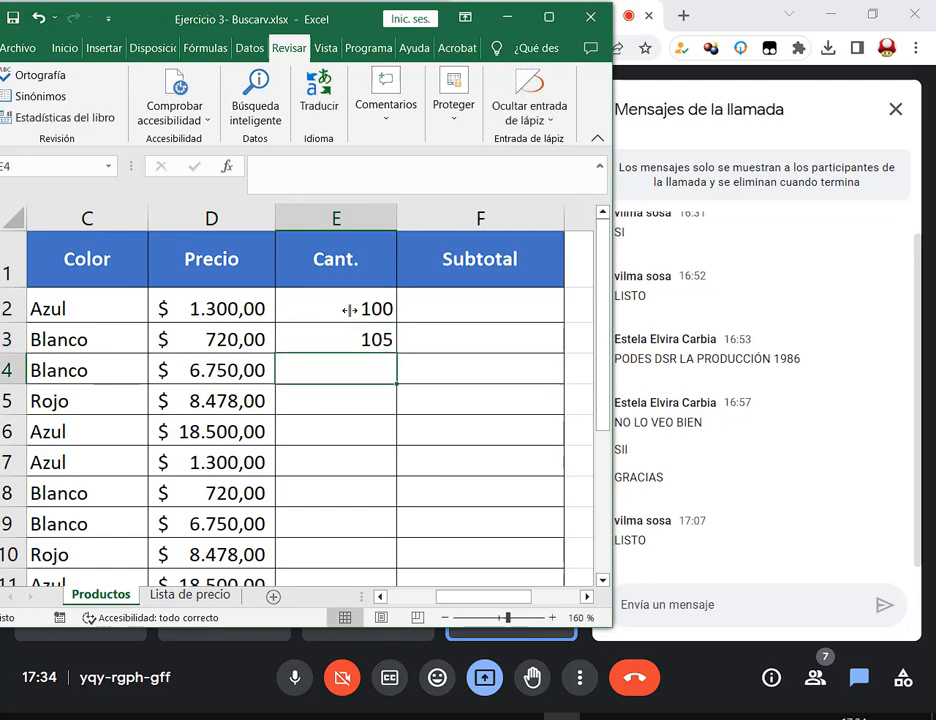
left_click_drag(362, 308, 395, 578)
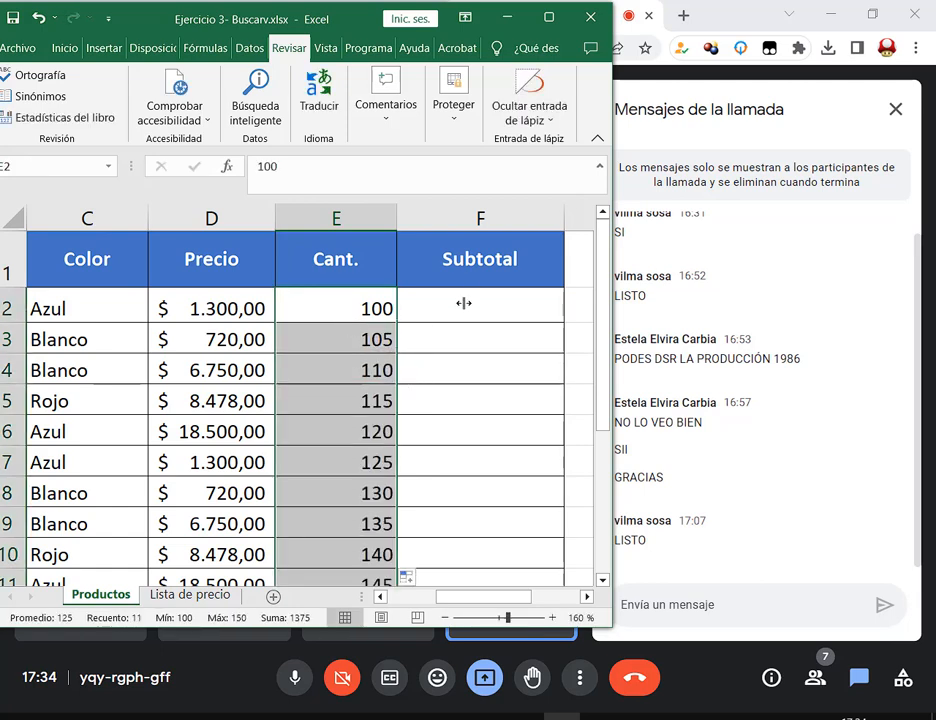
Step: Calculate the subtotal in F2 with the formula =D2*E2 and fill it down the Subtotal column to row 12
left_click(464, 303)
type("=")
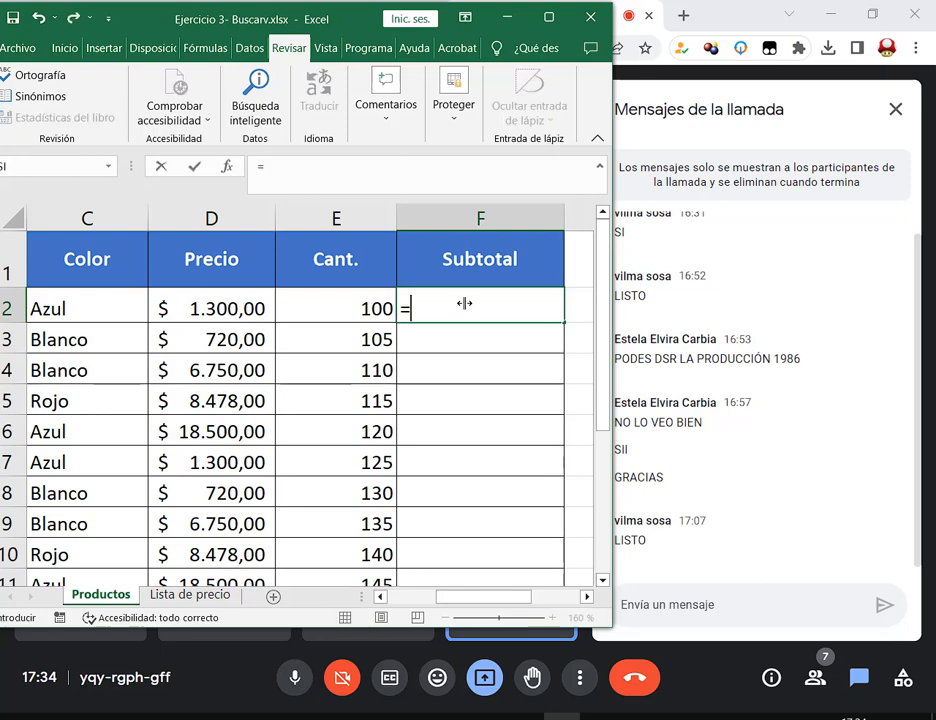
left_click(235, 310)
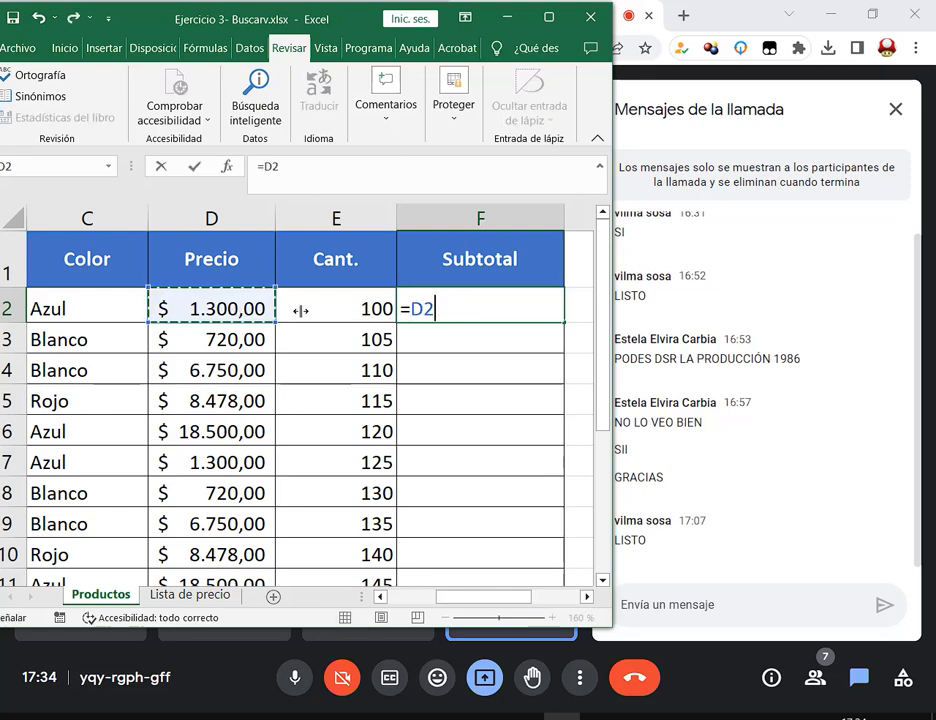
type("*")
left_click(303, 309)
key("Return")
left_click(551, 303)
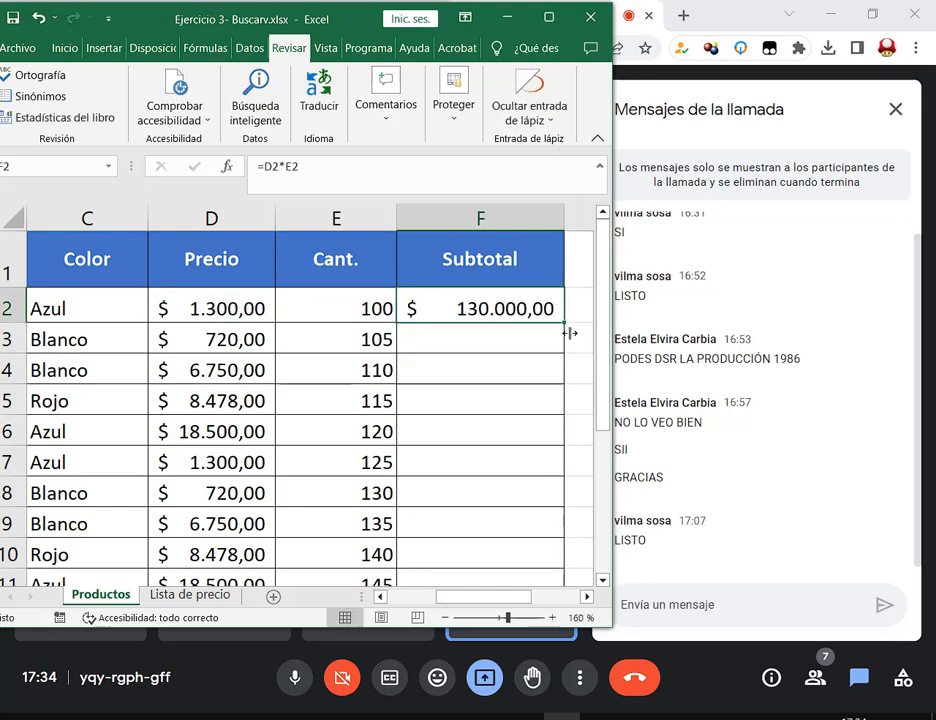
double_click(560, 324)
left_click(560, 324)
left_click(538, 307)
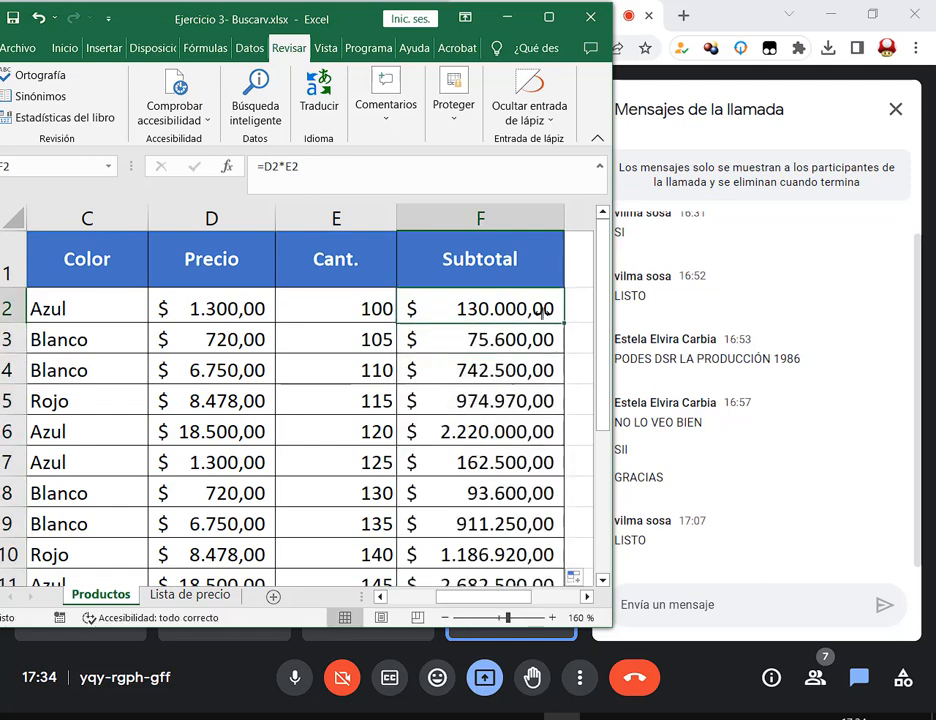
Step: Maximize the workbook window and review the completed product table from Codigo Productos across to Subtotal
left_click(372, 304)
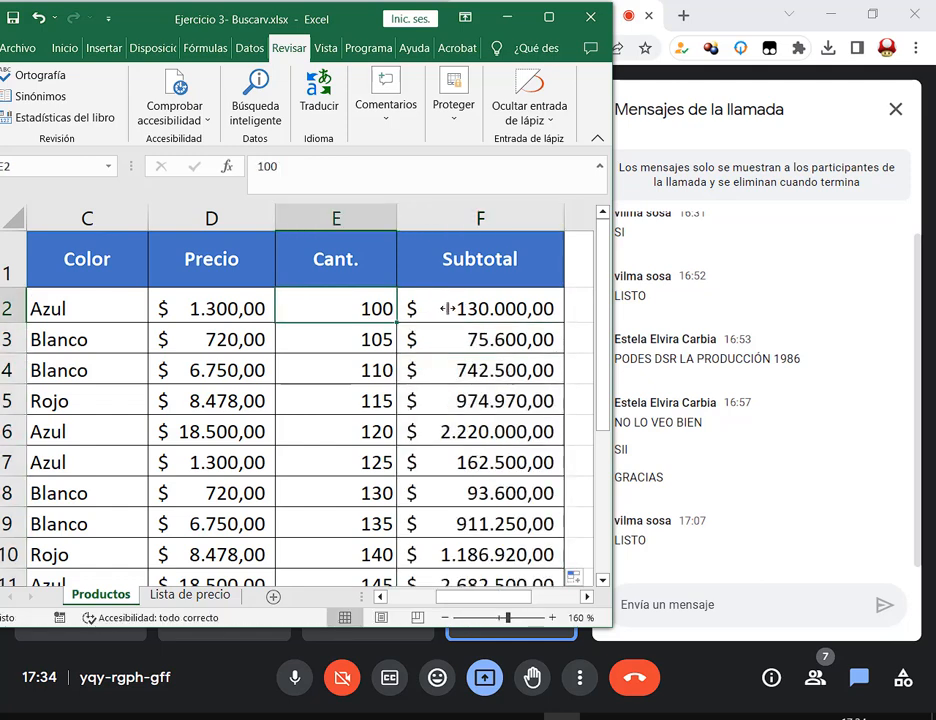
left_click(366, 336)
left_click(366, 307)
left_click_drag(569, 27, 712, 30)
double_click(712, 30)
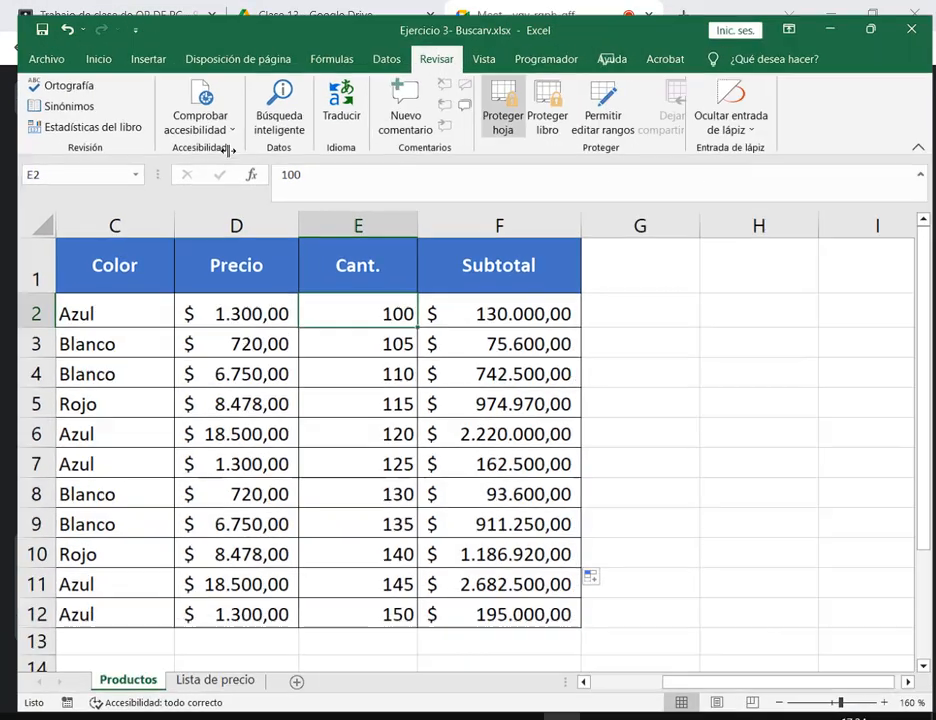
left_click_drag(742, 676, 632, 686)
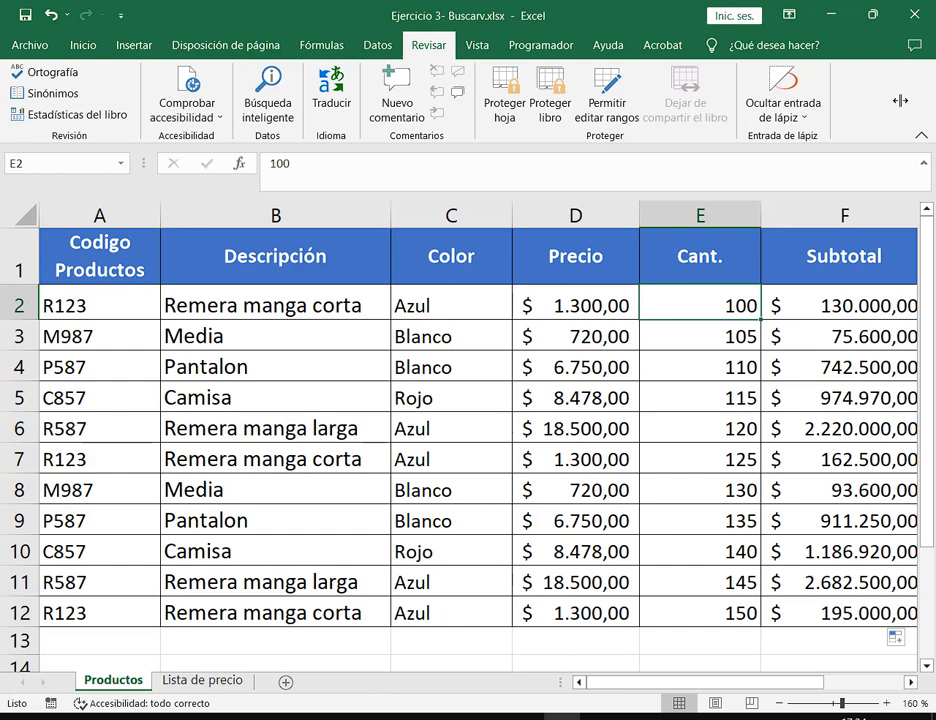
double_click(910, 682)
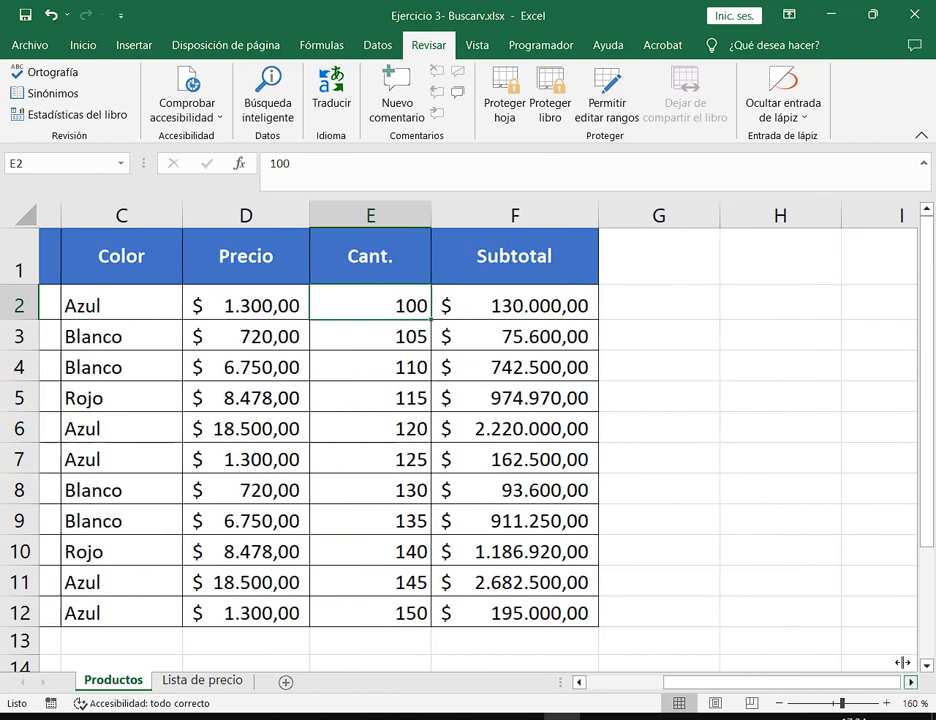
Step: Close the Ejercicio 3- Buscarv.xlsx workbook, saving its changes
left_click_drag(385, 15, 303, 33)
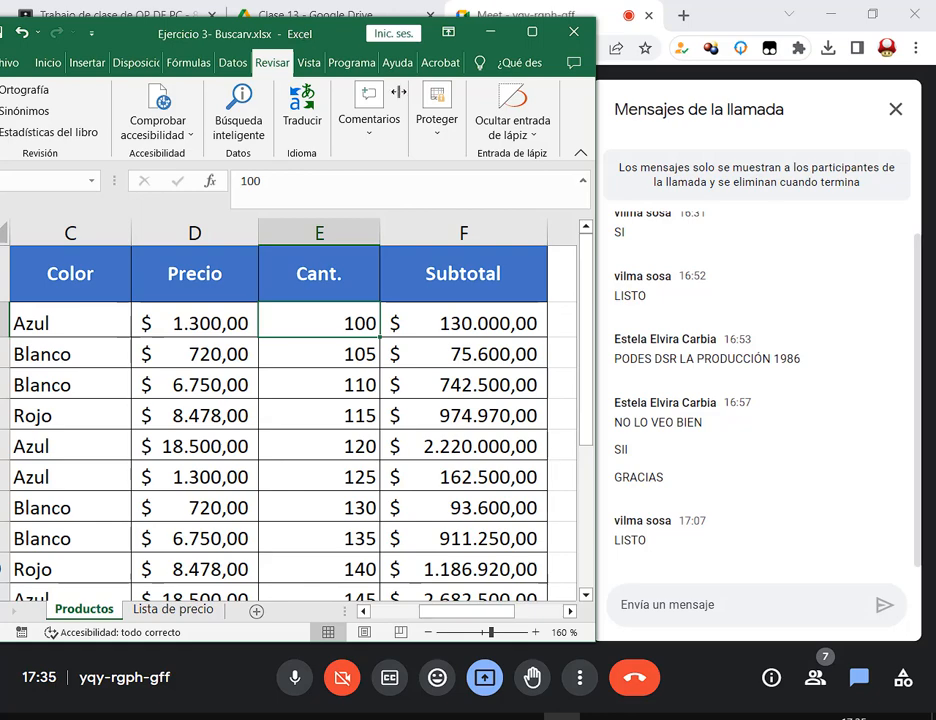
double_click(388, 22)
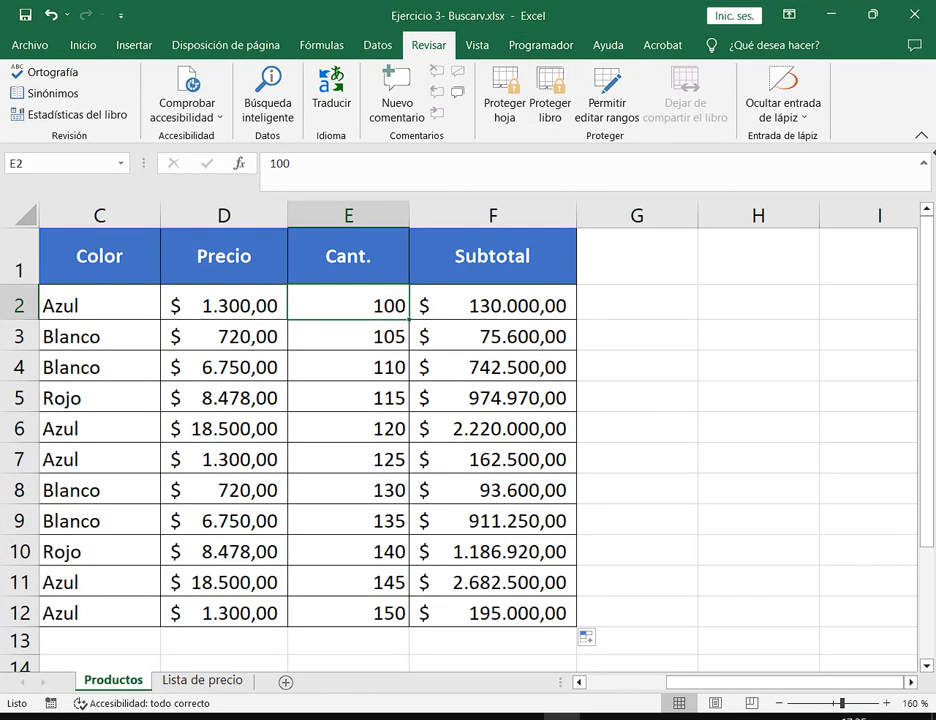
left_click(913, 12)
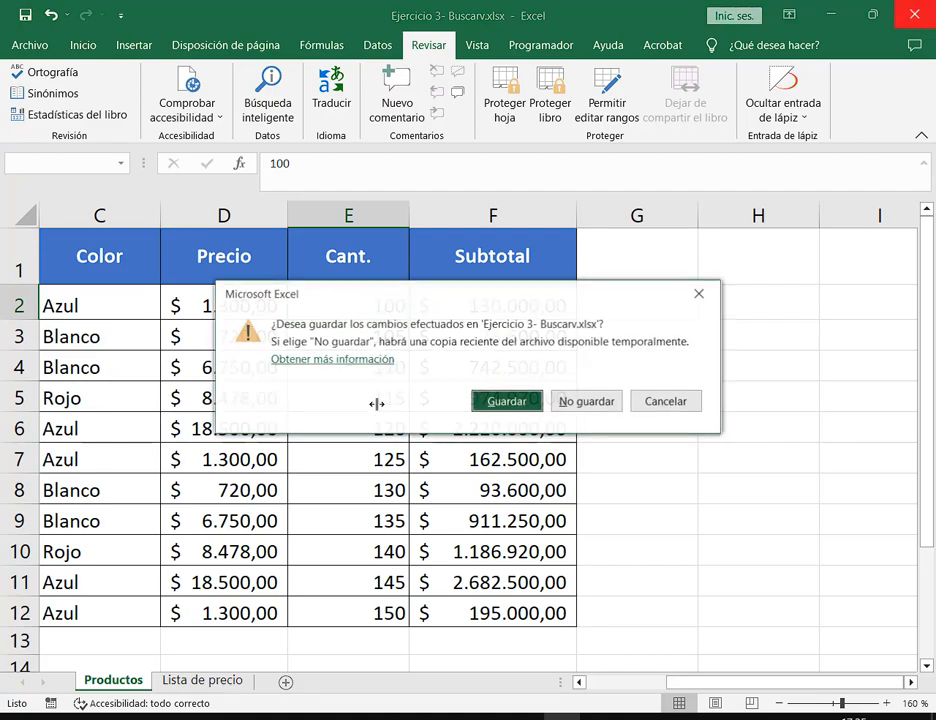
left_click(490, 407)
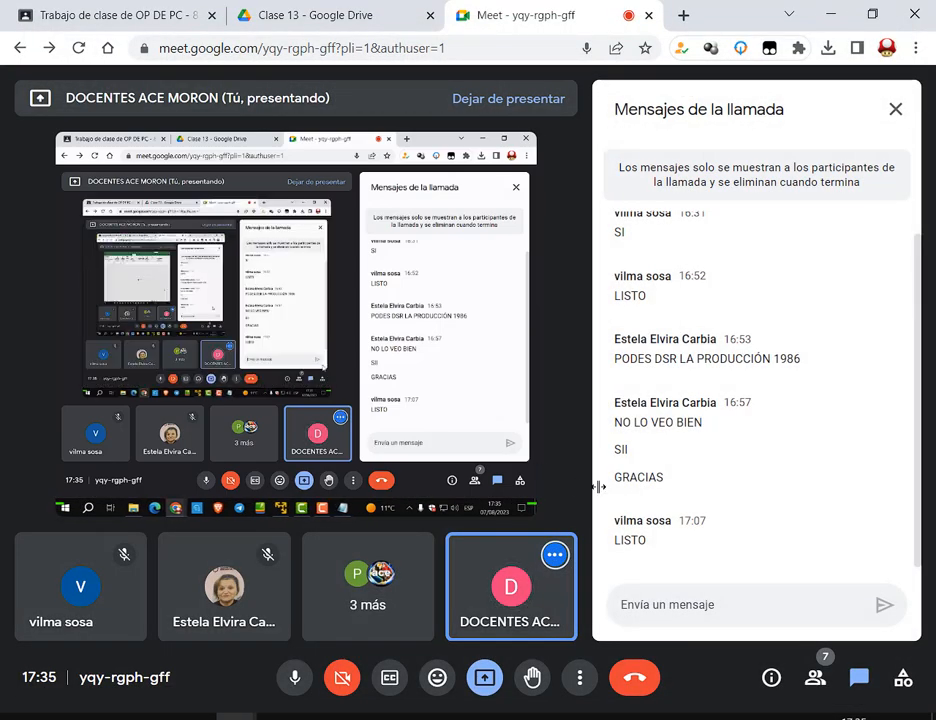
Step: Switch to the Clase 13 folder in Google Drive and download Ejercicio 4- Buscarv.xls
left_click(357, 18)
scroll(667, 411, "down", 3)
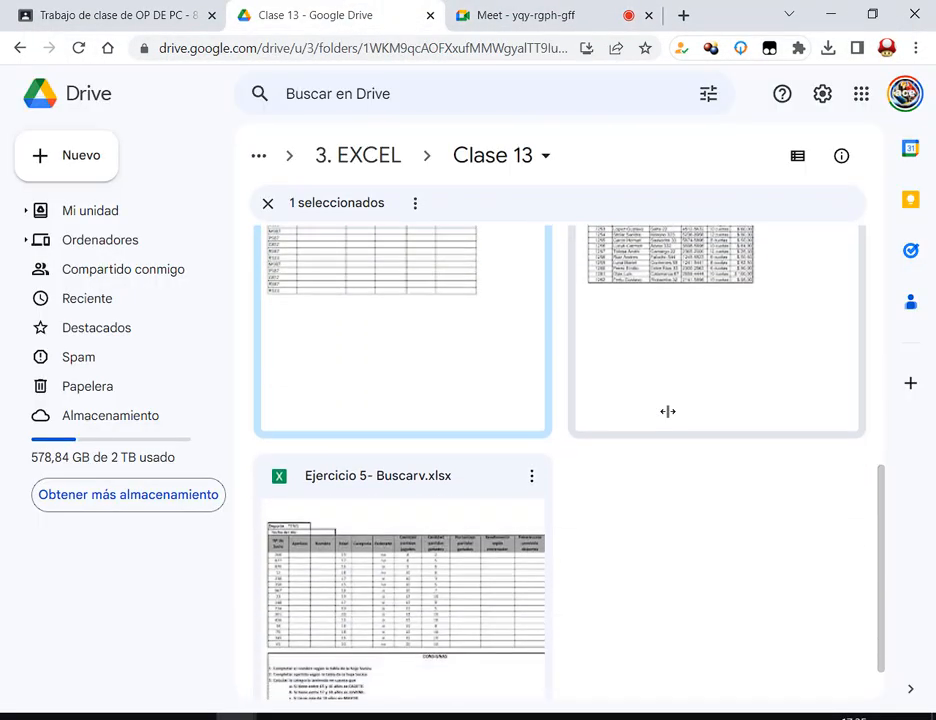
left_click(487, 512)
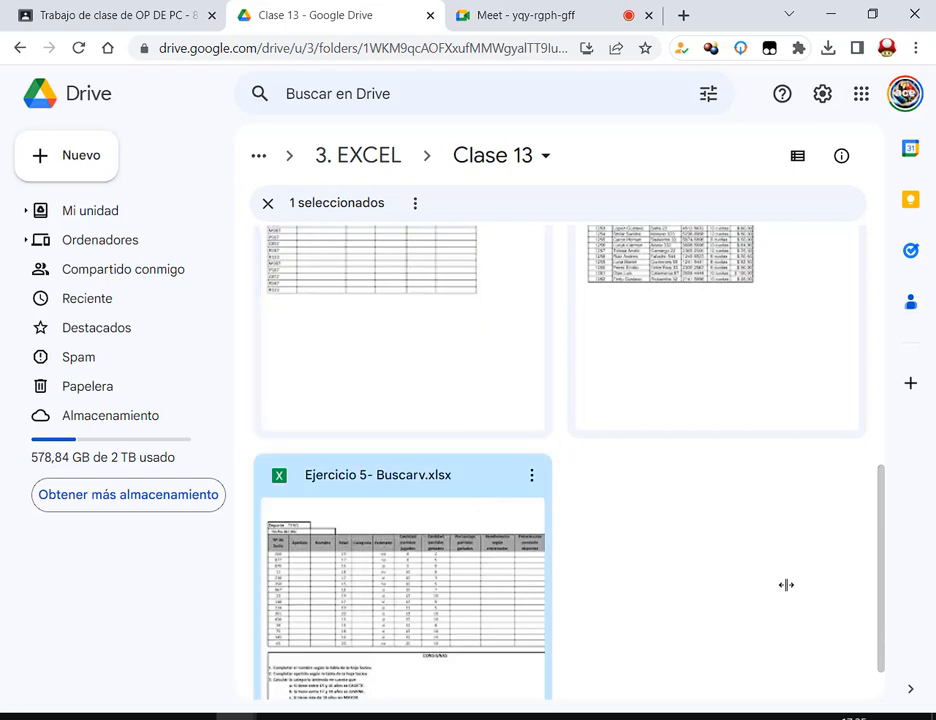
scroll(786, 585, "up", 2)
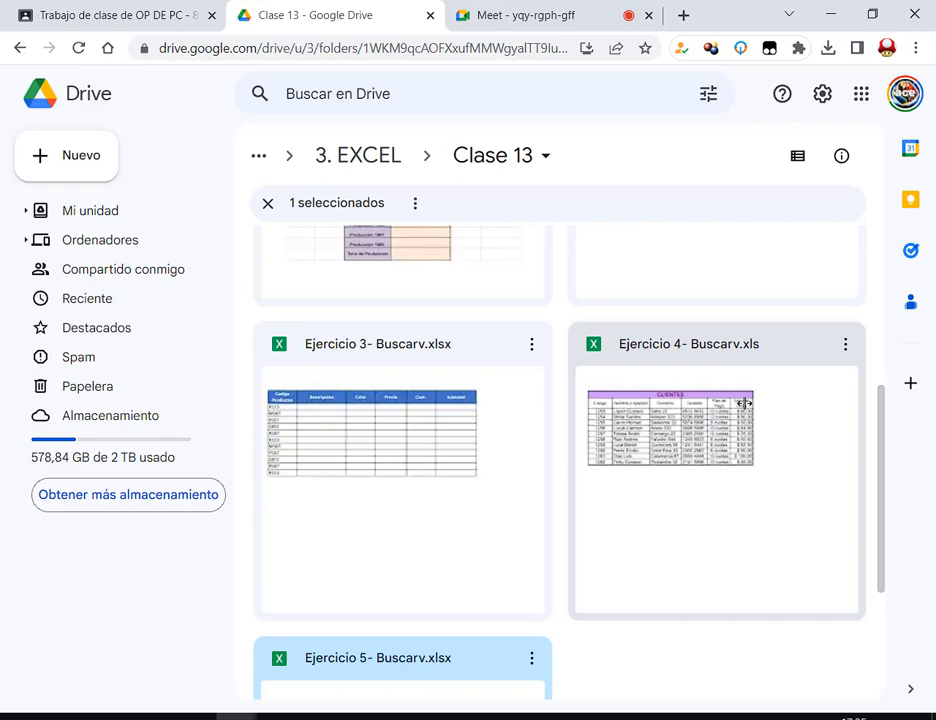
double_click(743, 402)
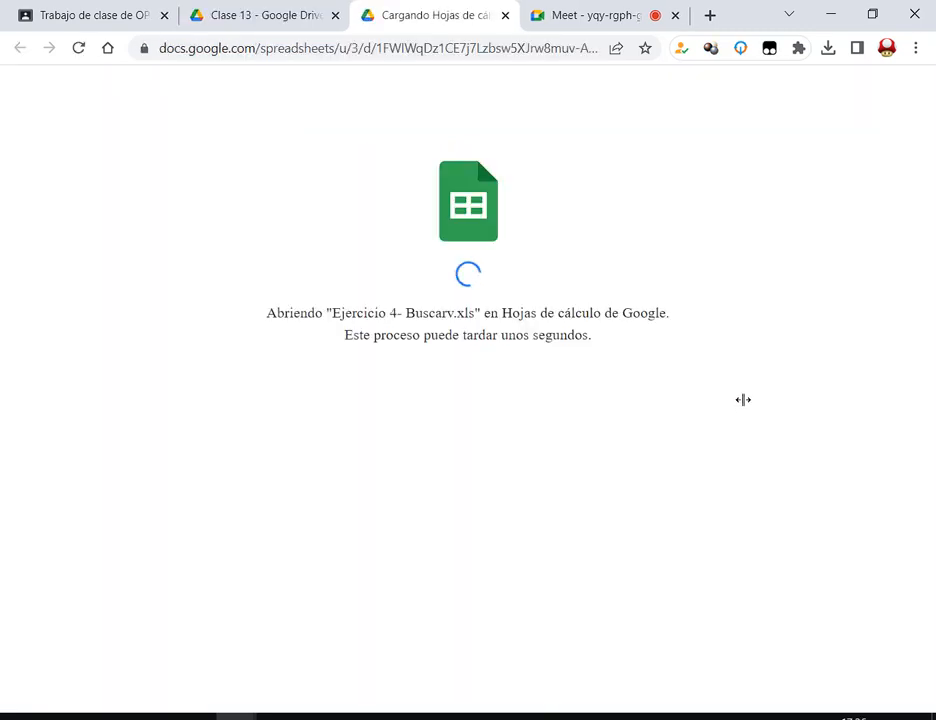
left_click(506, 15)
right_click(712, 388)
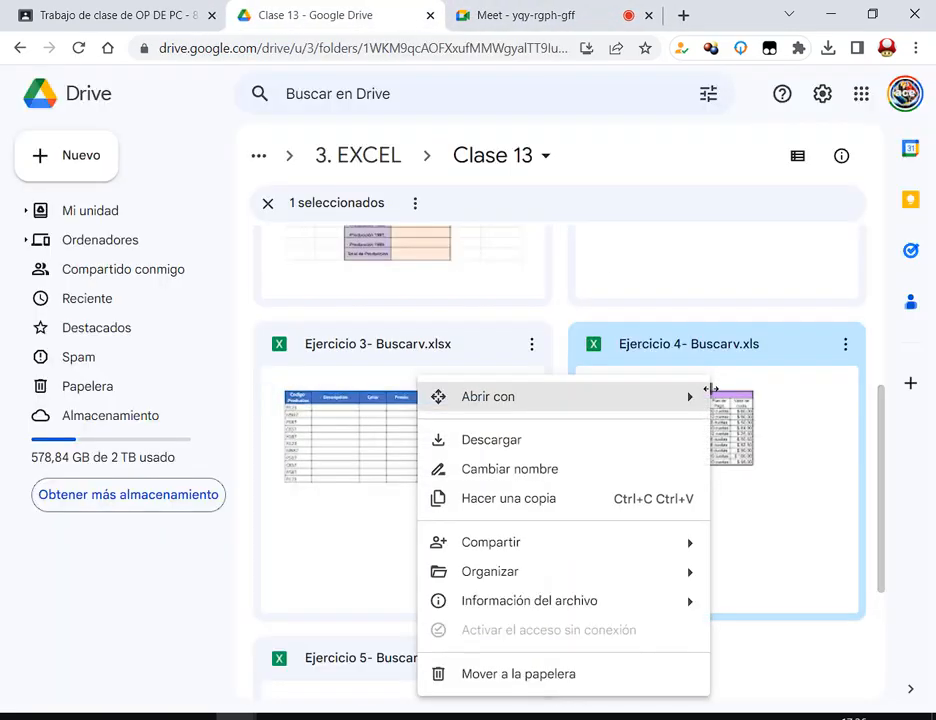
left_click(539, 439)
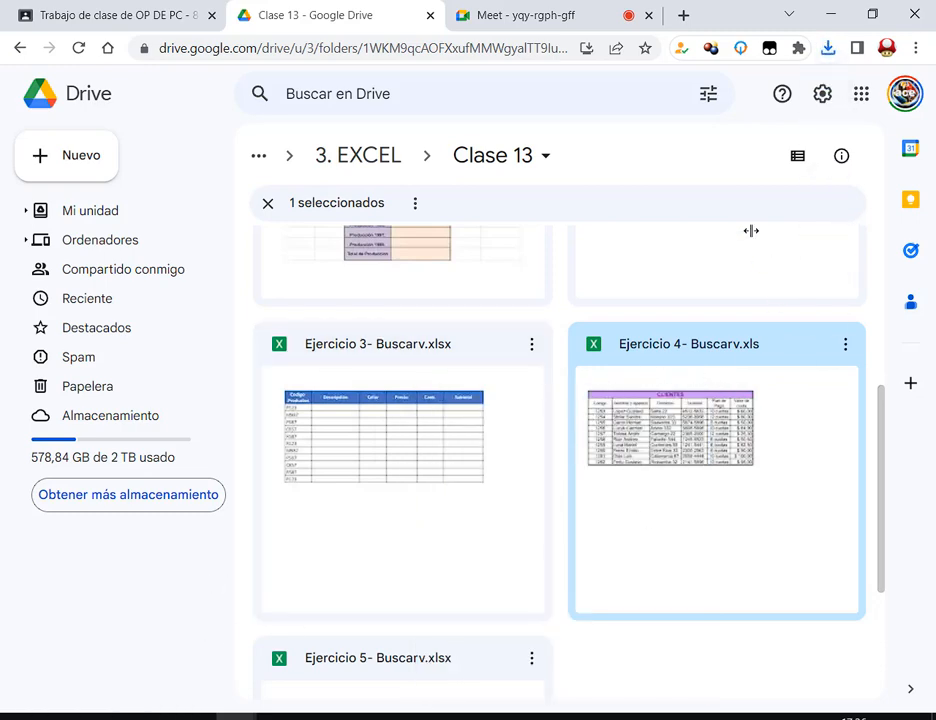
Step: Open the downloaded Ejercicio 4- Buscarv.xls in Excel, maximize its window and enable editing
left_click(828, 48)
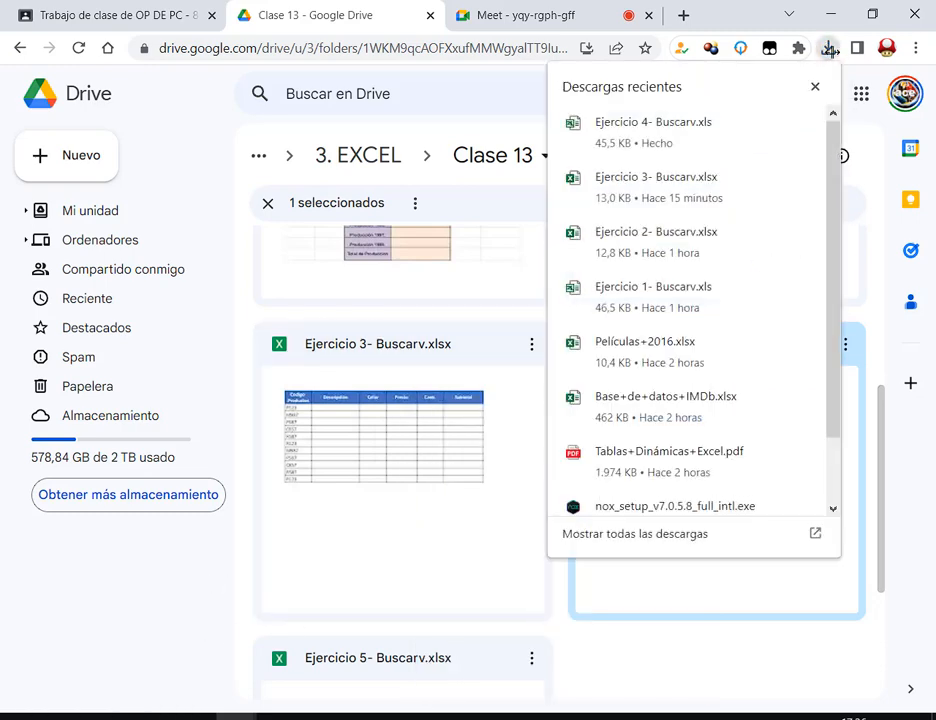
left_click(651, 127)
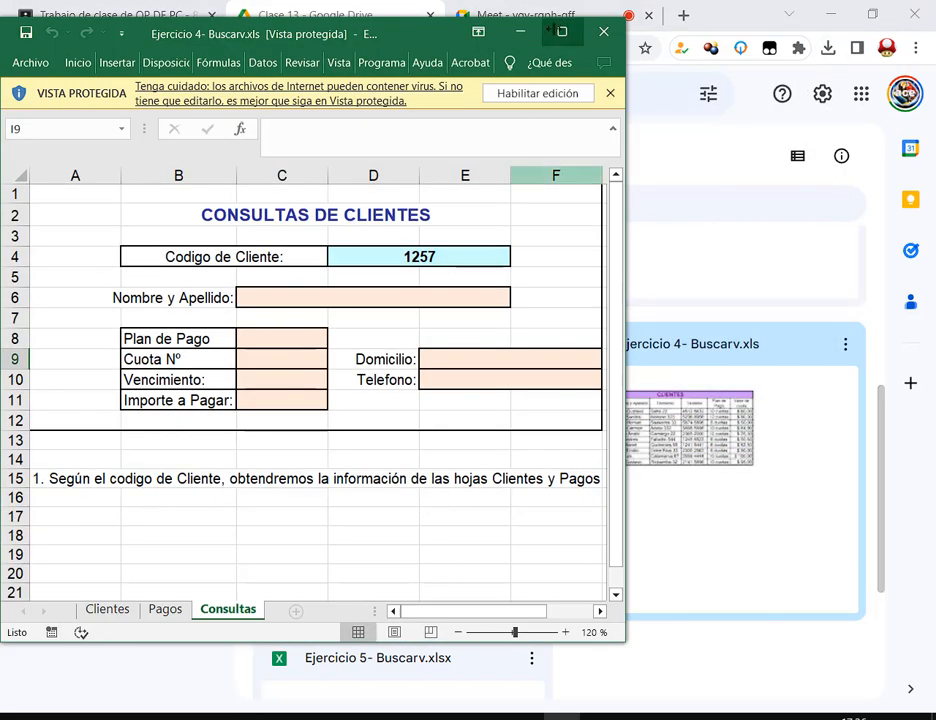
left_click(848, 33)
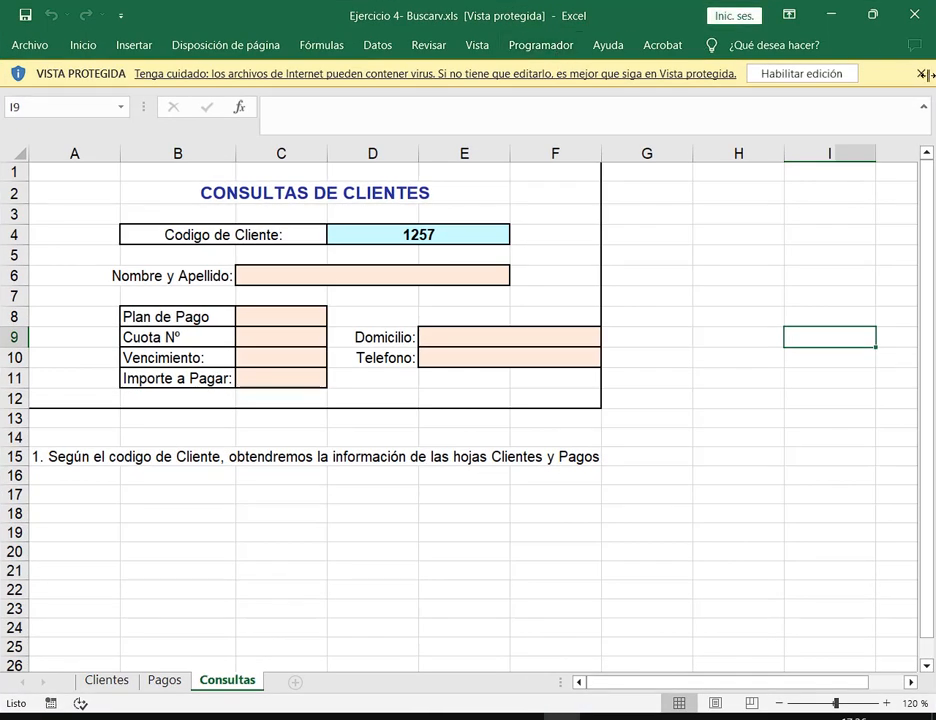
left_click(840, 76)
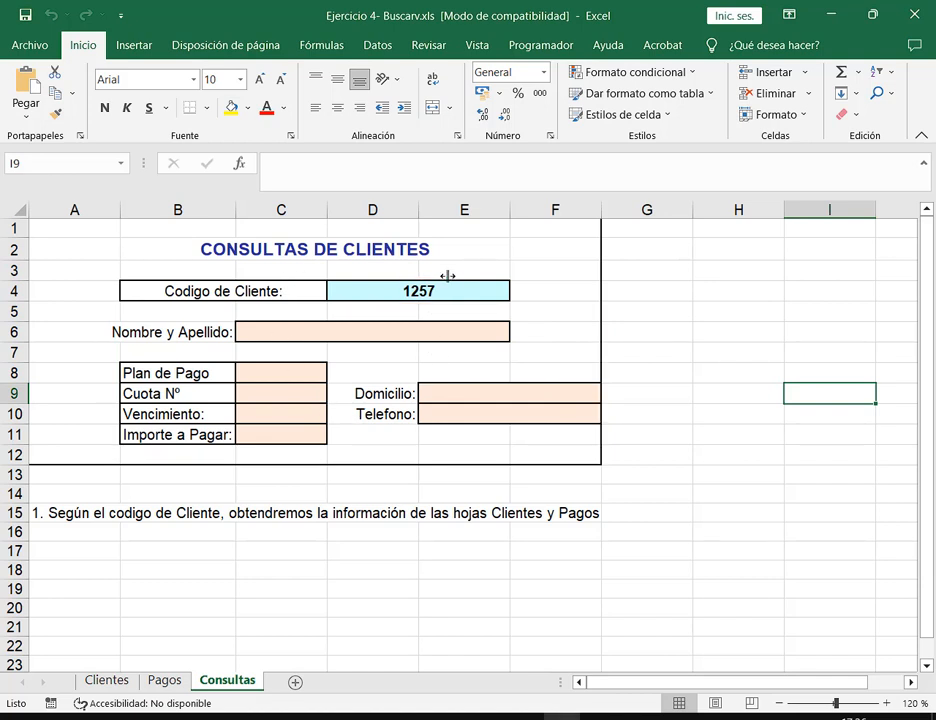
Step: Review the empty name, payment, Domicilio and Telefono fields of the Consultas sheet's client query form
left_click(105, 317)
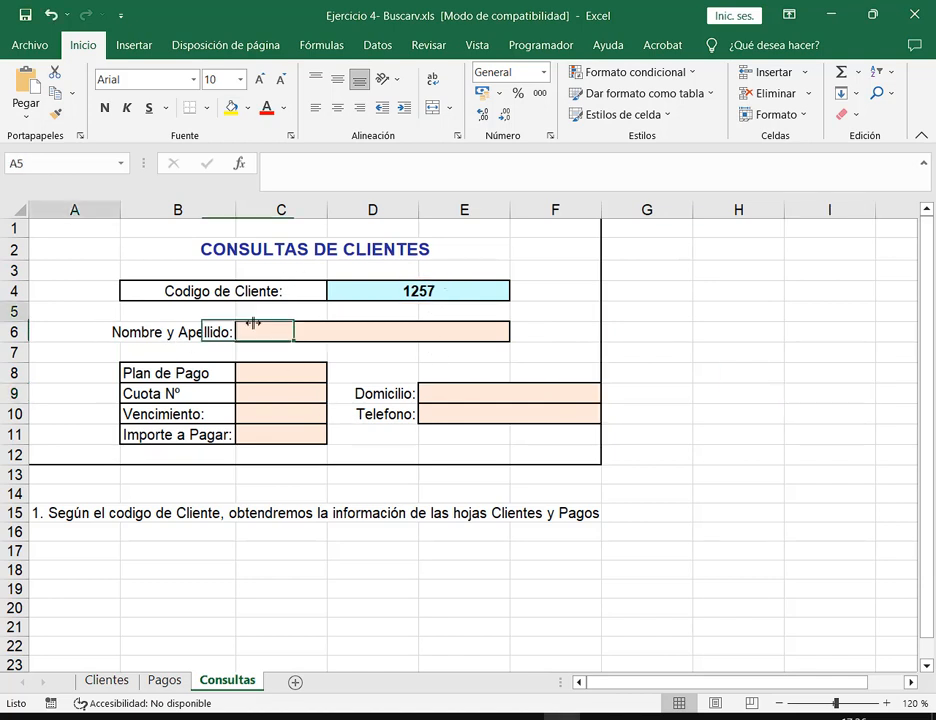
left_click_drag(253, 322, 437, 332)
left_click_drag(161, 372, 268, 436)
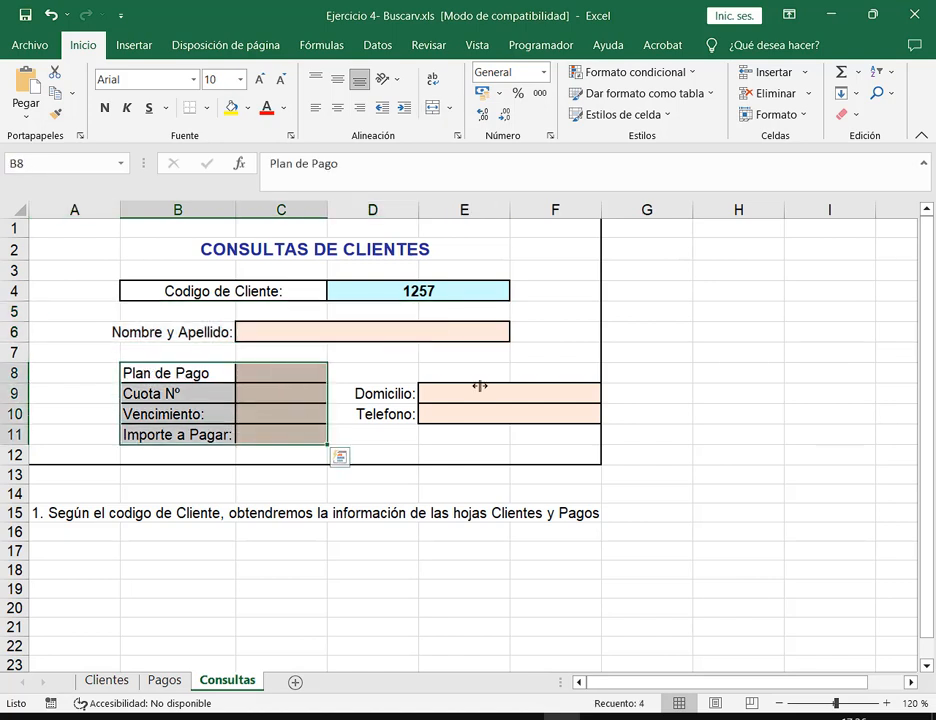
left_click(480, 386)
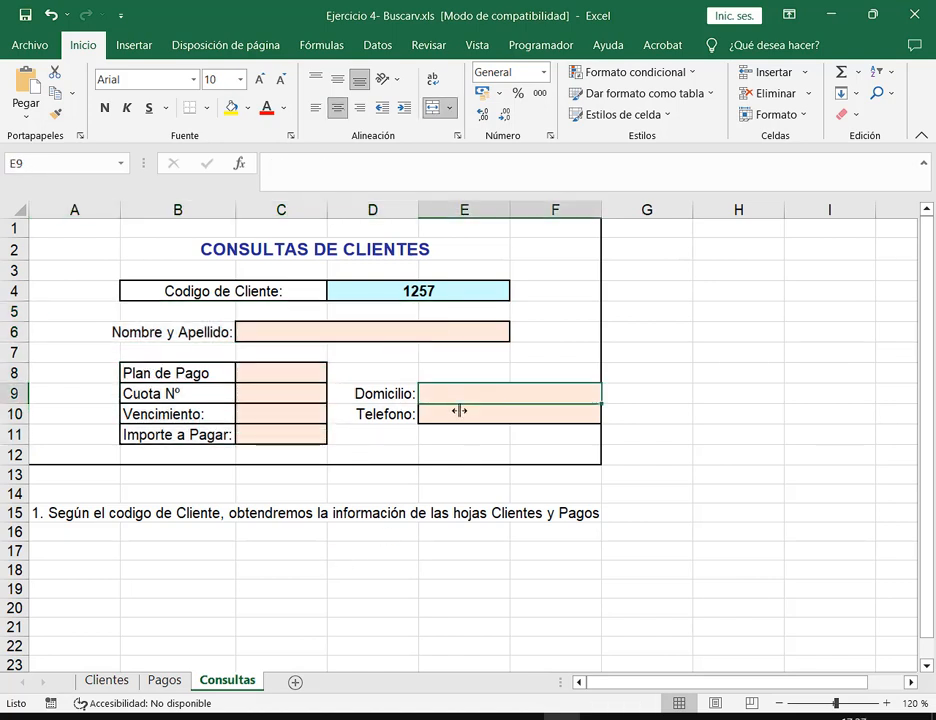
left_click(458, 410)
Step: Mark the Clientes and Pagos sheets as sources for the Nombre y Apellido and Plan de Pago fields, and clear the marks
left_click_drag(72, 668, 193, 700)
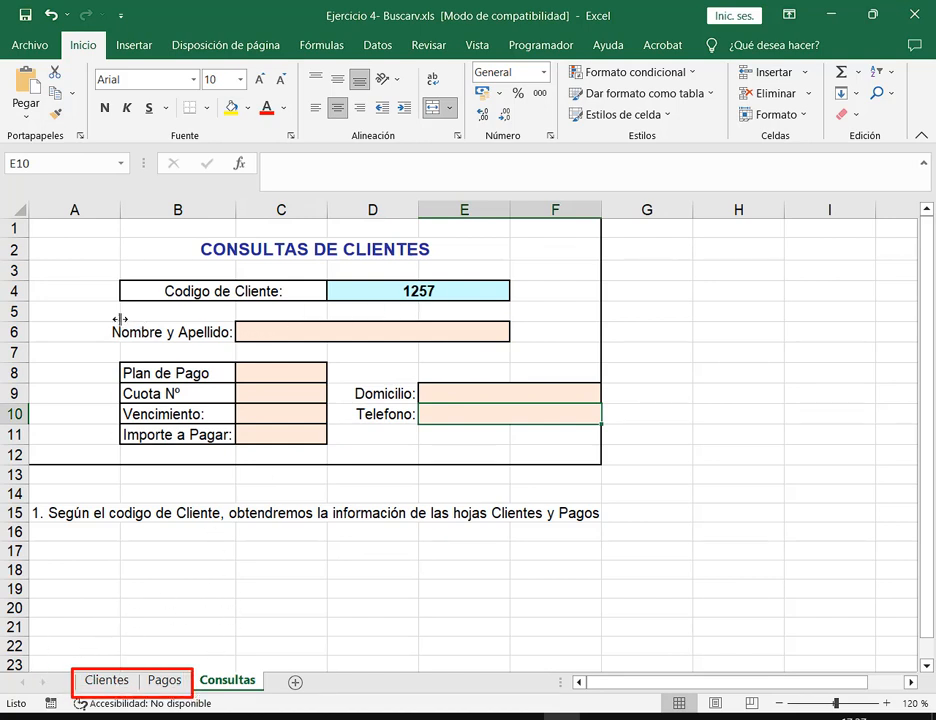
mouse_move(105, 321)
left_mouse_down()
mouse_move(414, 320)
mouse_move(518, 349)
left_mouse_up()
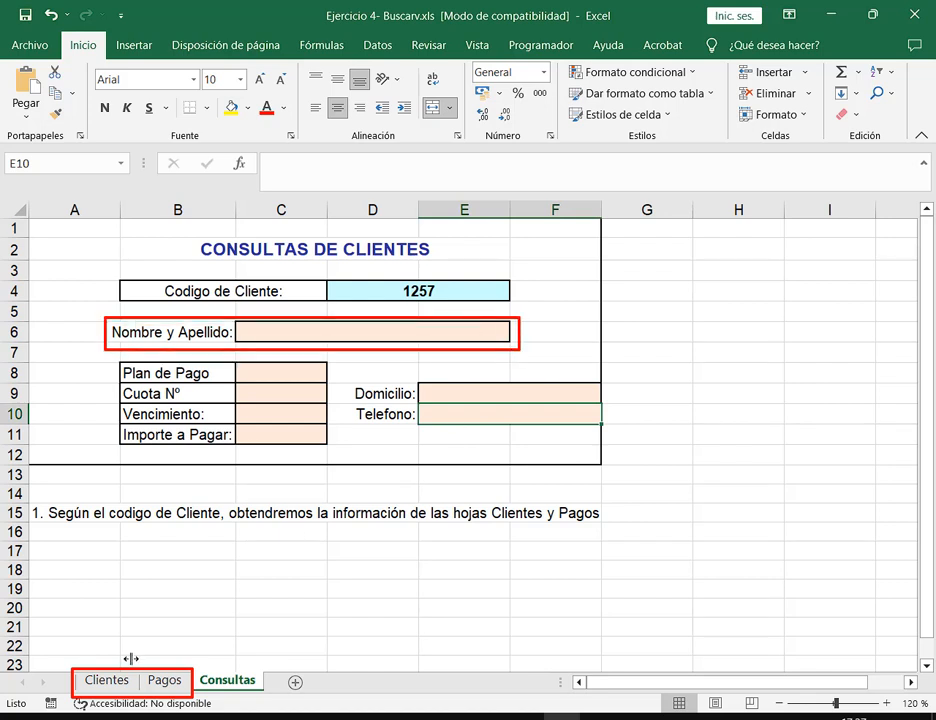
left_click_drag(120, 610, 98, 660)
left_click_drag(118, 361, 333, 382)
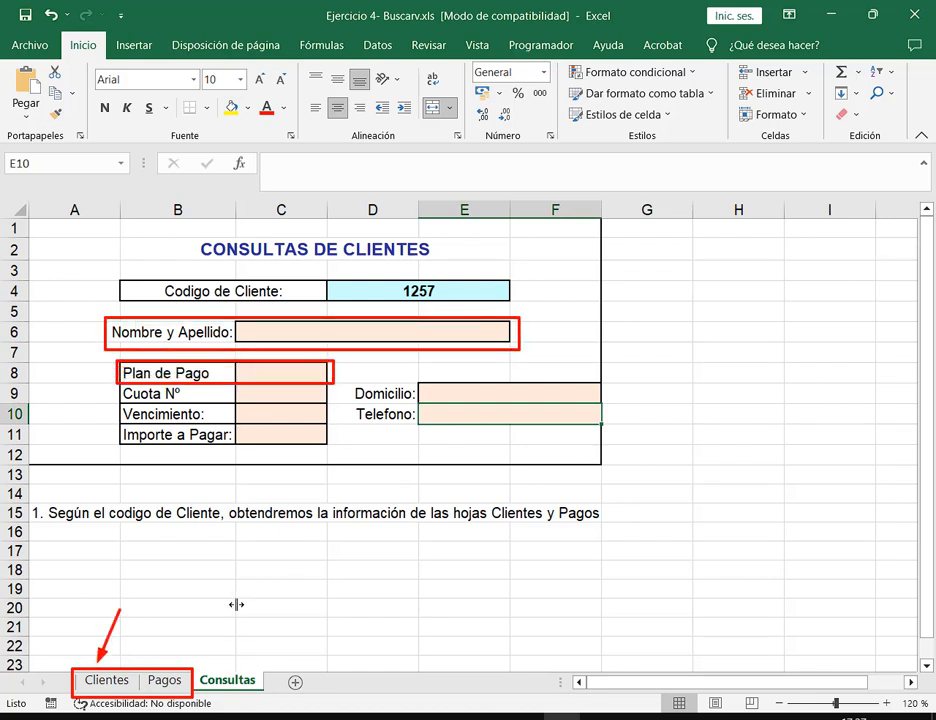
left_click_drag(236, 604, 181, 666)
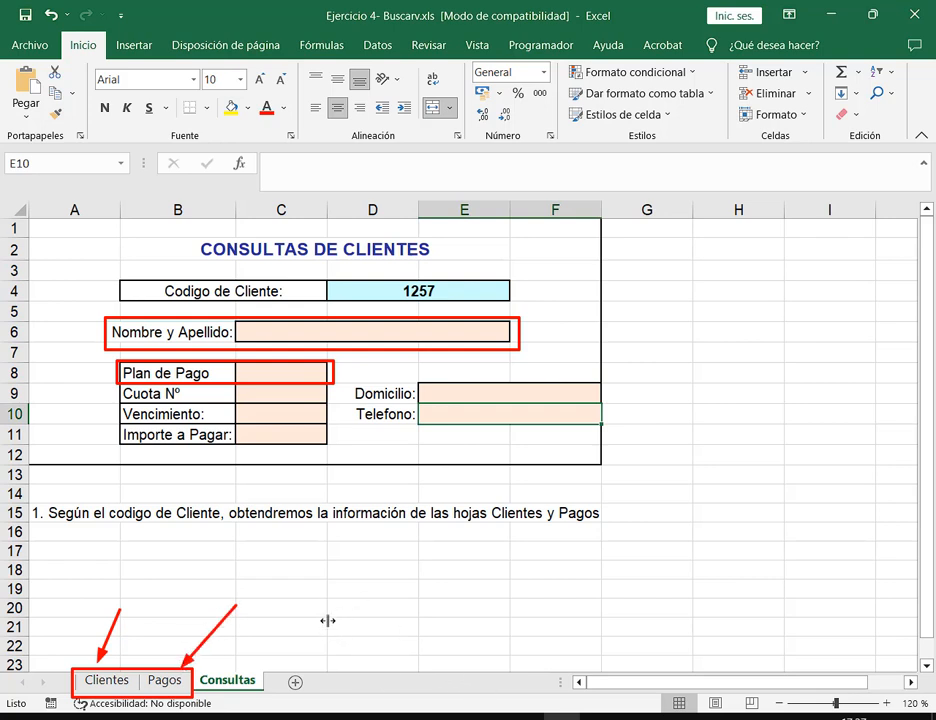
key("Escape")
left_click(237, 541)
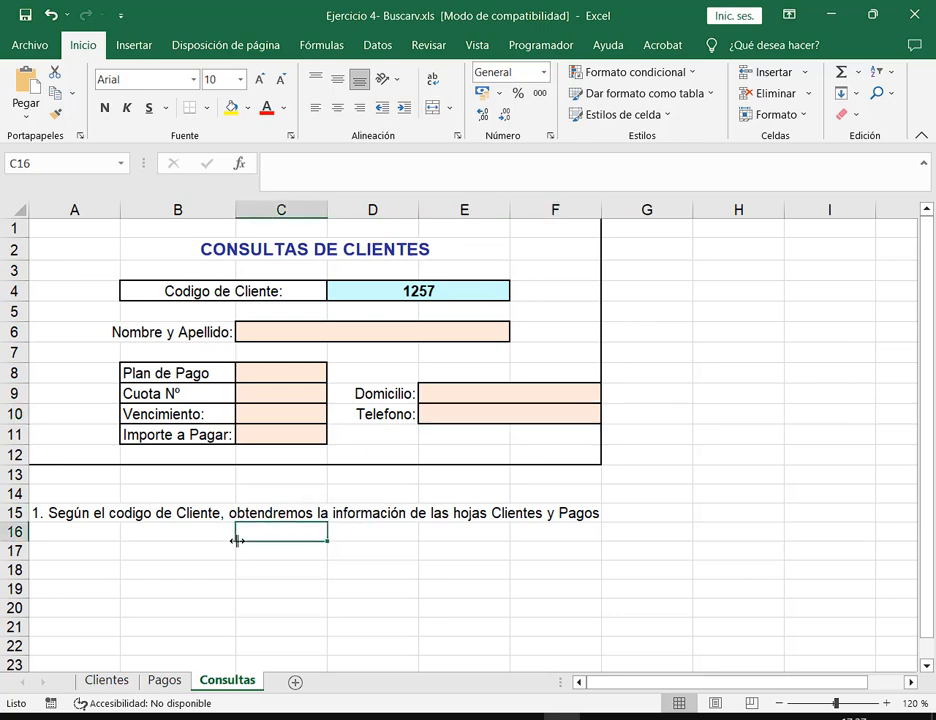
Step: Examine the client table on the Clientes sheet and the instalment table with its instructions on the Pagos sheet
left_click(127, 680)
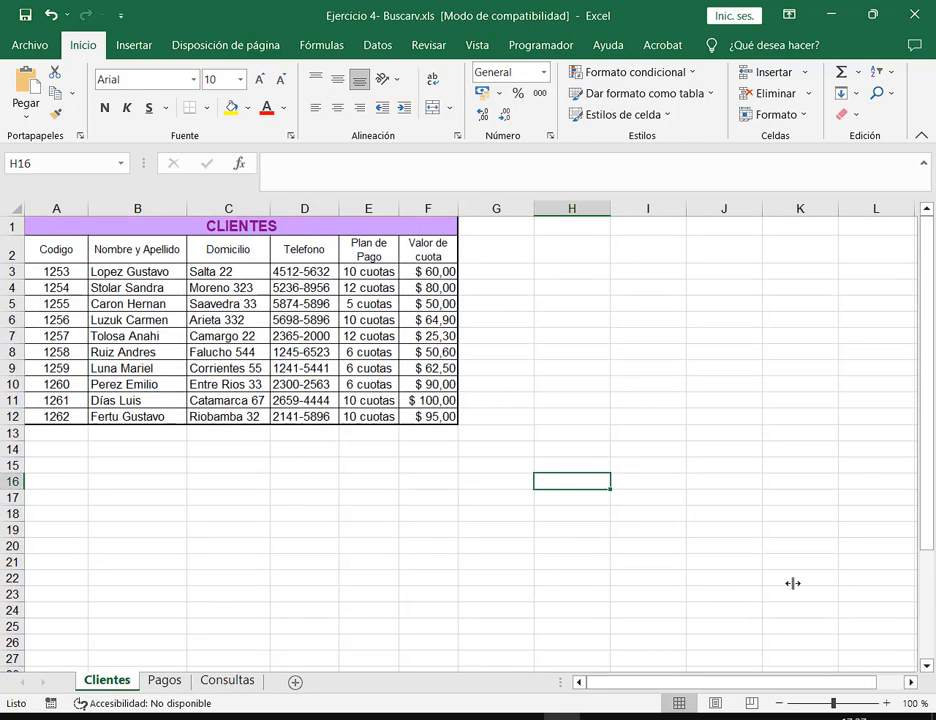
scroll(101, 421, "up", 1)
scroll(101, 421, "up", 1)
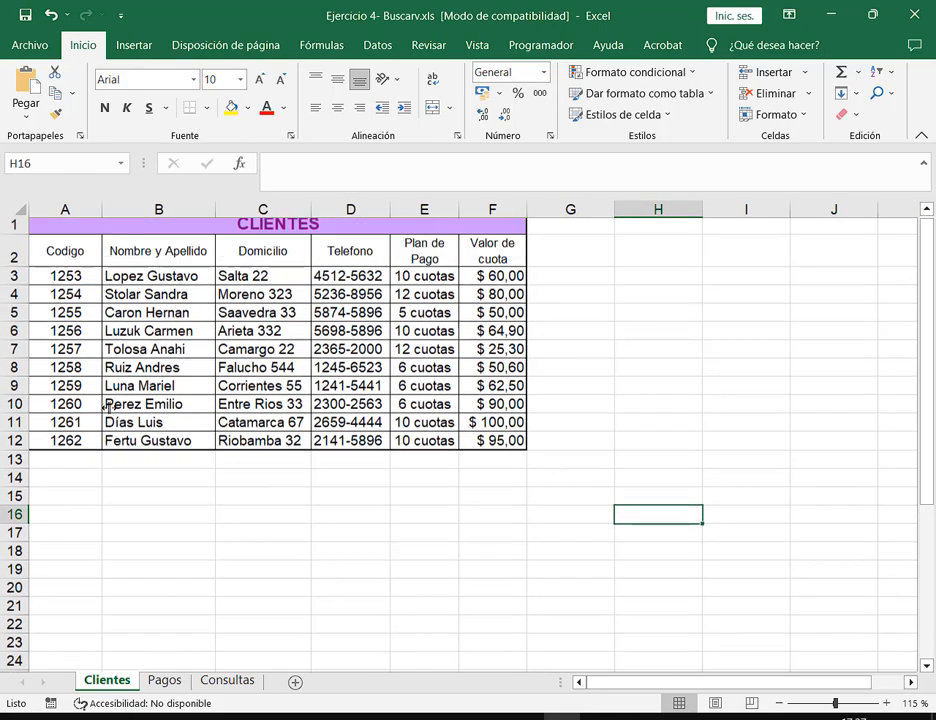
left_click(165, 680)
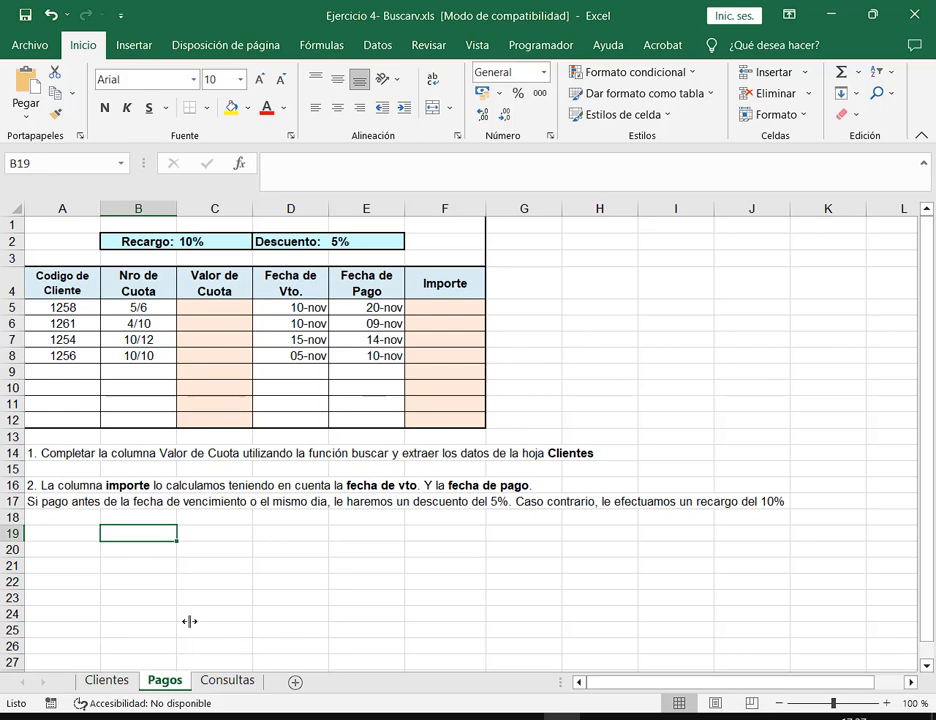
left_click(107, 680)
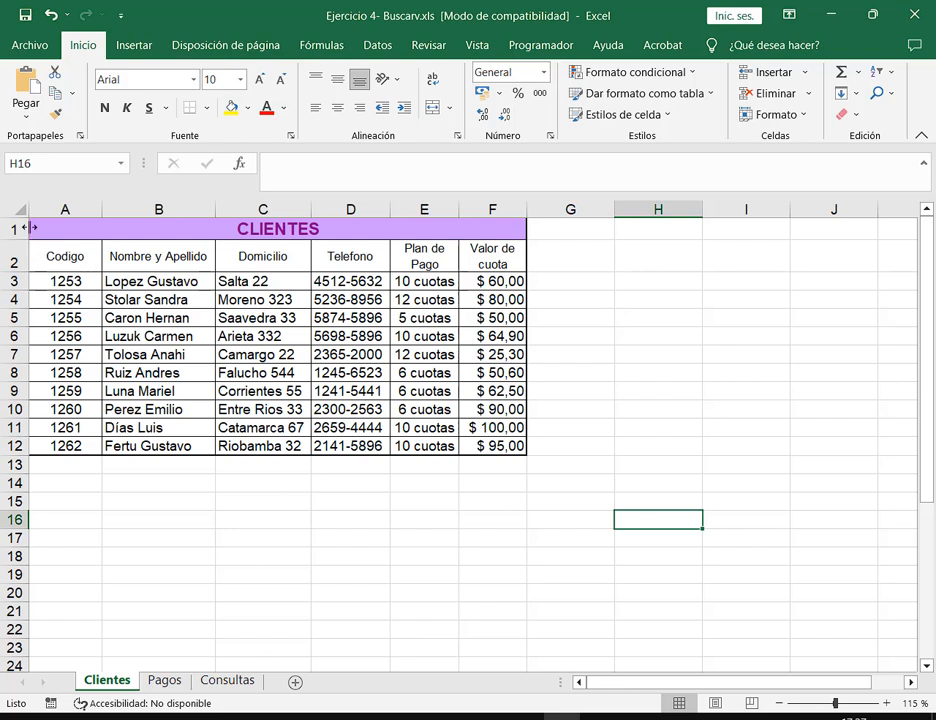
mouse_move(29, 218)
left_mouse_down()
mouse_move(533, 223)
mouse_move(531, 236)
left_mouse_up()
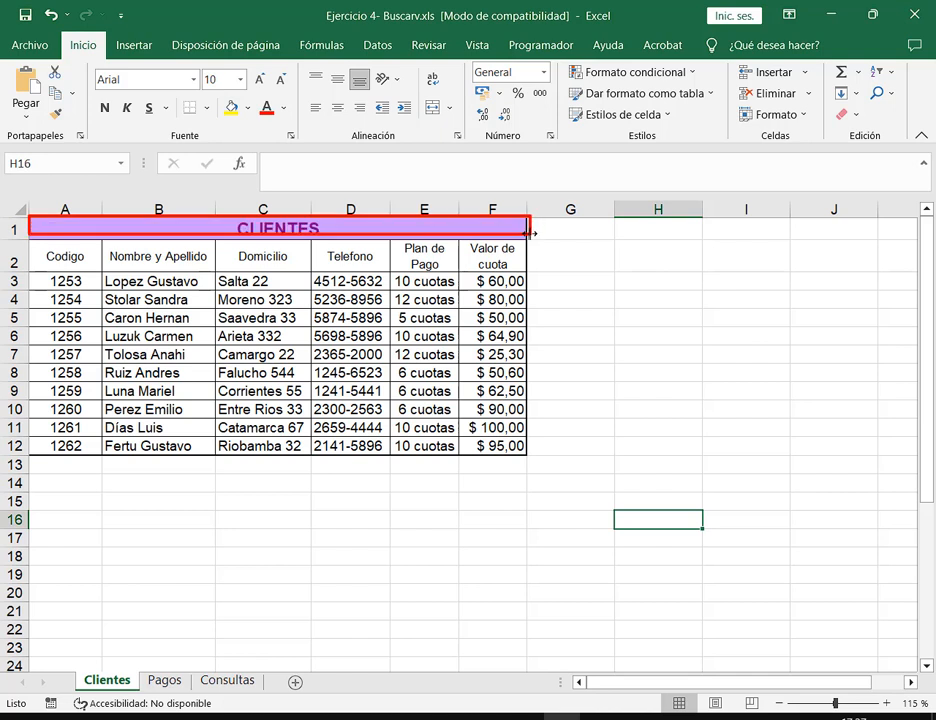
Step: Define the name CLIENTES for the client table on the Clientes sheet, range A2:F12 including its header row
mouse_move(31, 238)
left_mouse_down()
mouse_move(73, 271)
mouse_move(533, 453)
mouse_move(529, 464)
left_mouse_up()
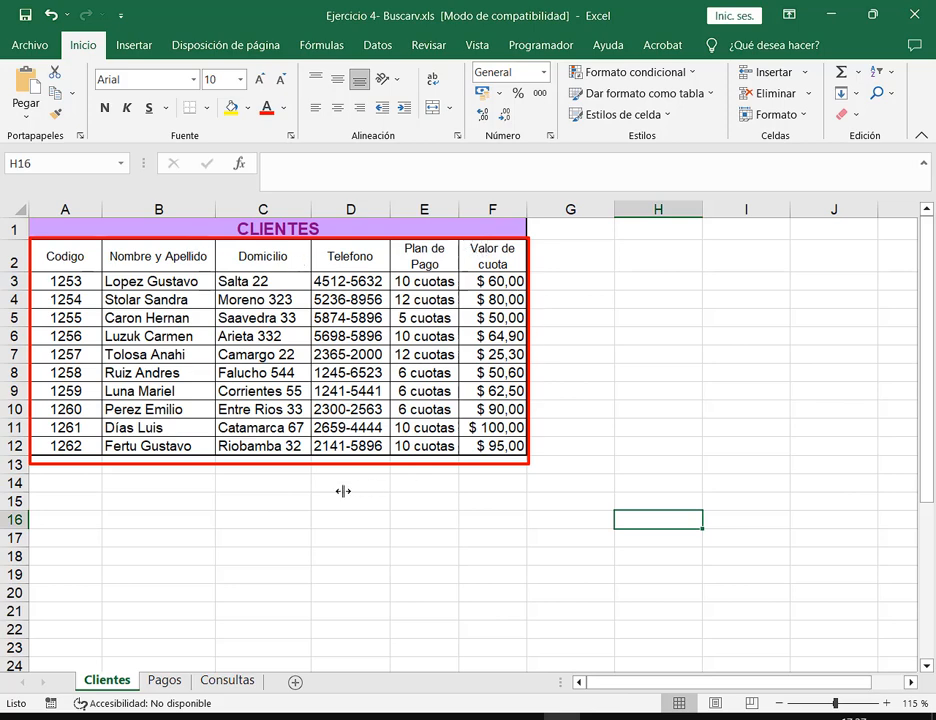
key("Escape")
left_click_drag(76, 254, 492, 446)
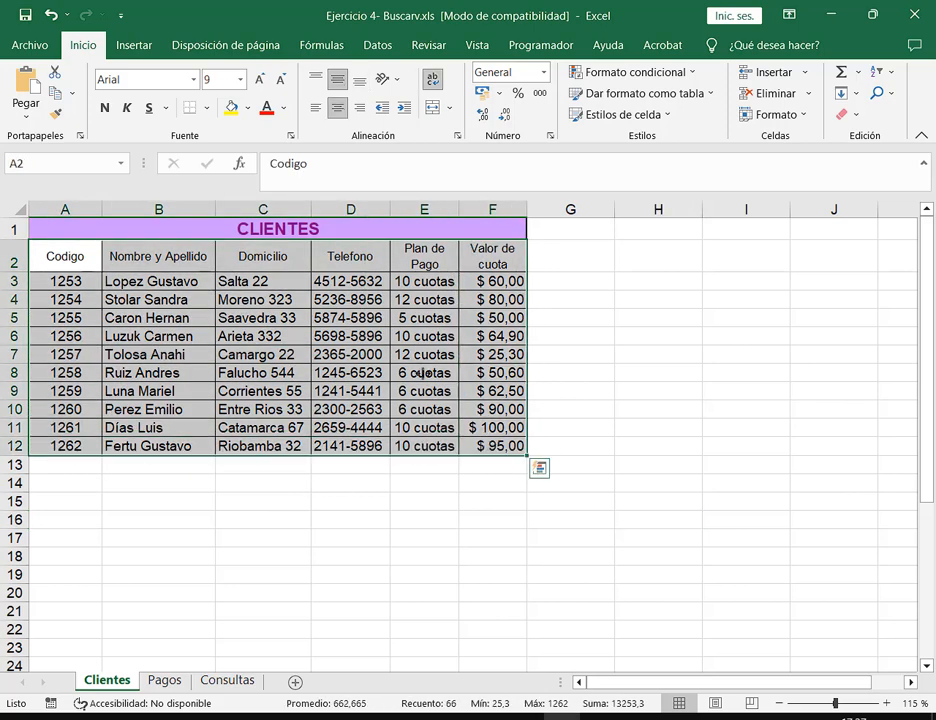
type("CLIENTES")
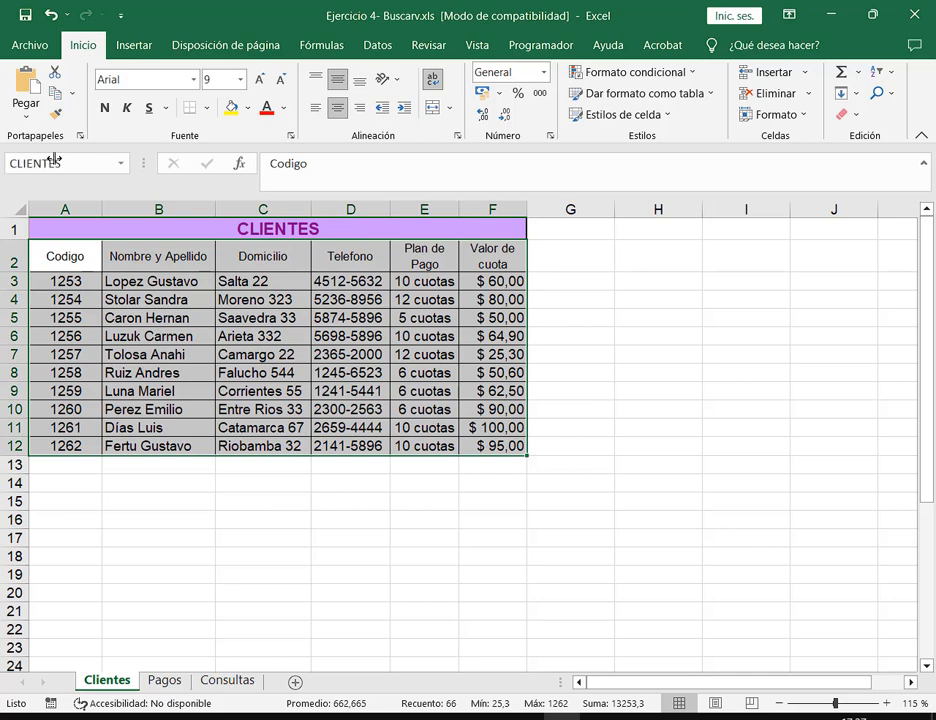
key("Return")
Step: Define the name PAGOS for the payment table on the Pagos sheet, range A4:F12 including headers and empty rows
left_click(160, 683)
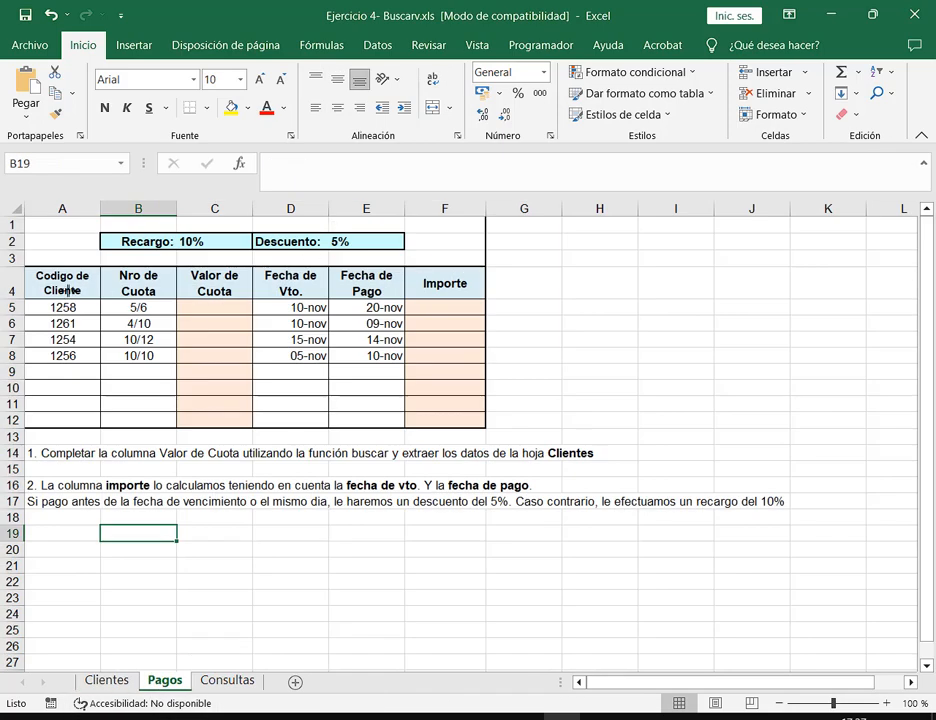
left_click_drag(62, 285, 468, 351)
left_click_drag(94, 272, 452, 418)
left_click_drag(66, 284, 426, 353)
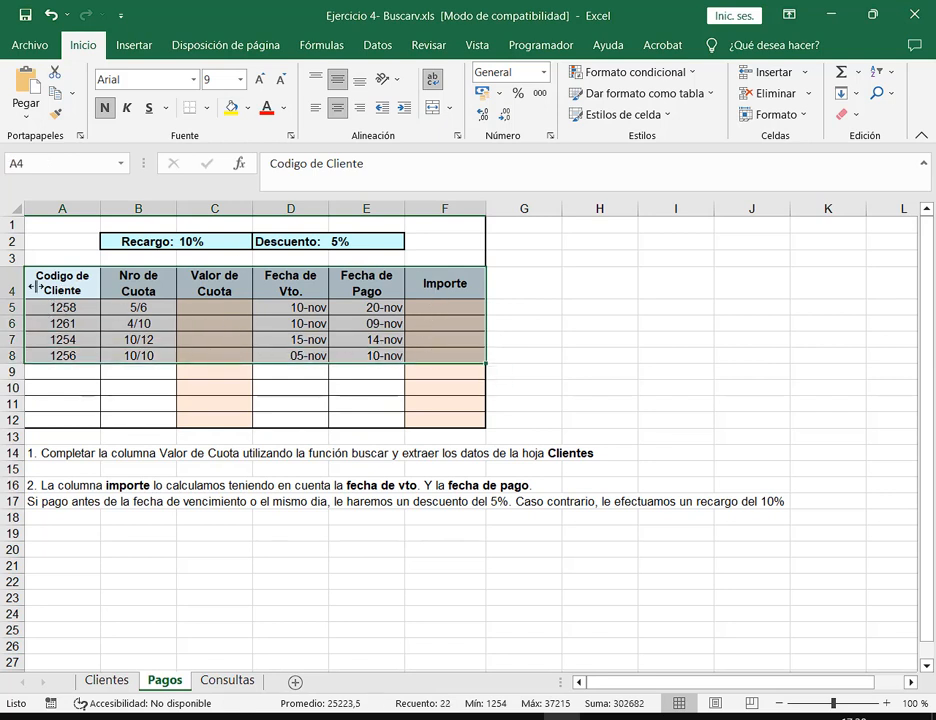
left_click_drag(37, 290, 428, 422)
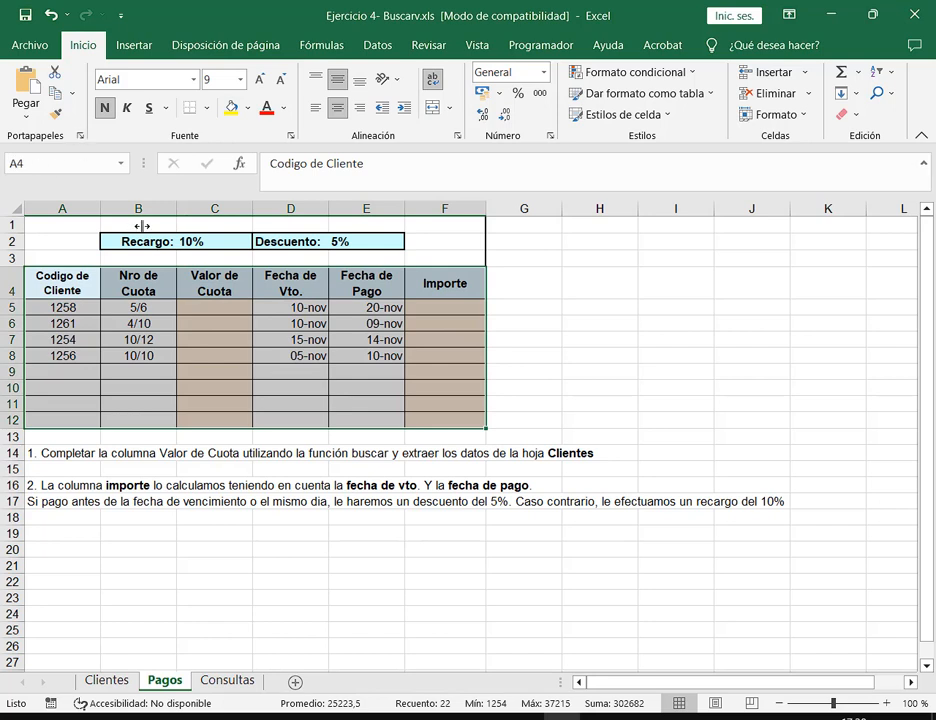
left_click(37, 163)
type("PAGOS")
key("Return")
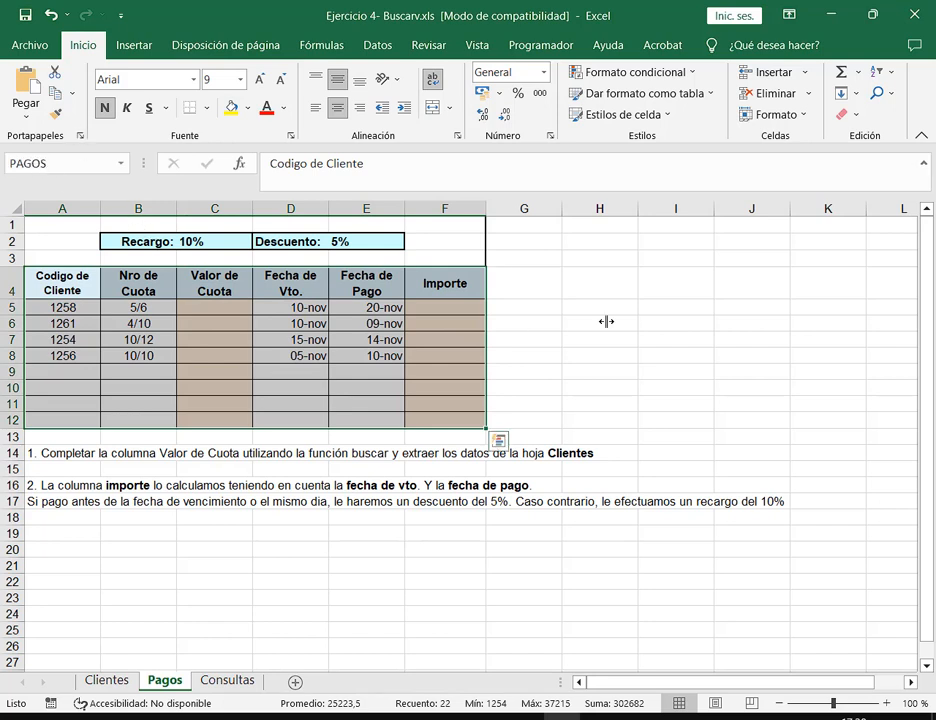
Step: Deselect the named tables on the Pagos and Clientes sheets and slightly widen the Fecha de Pago column on Pagos
left_click(604, 322)
left_click(92, 680)
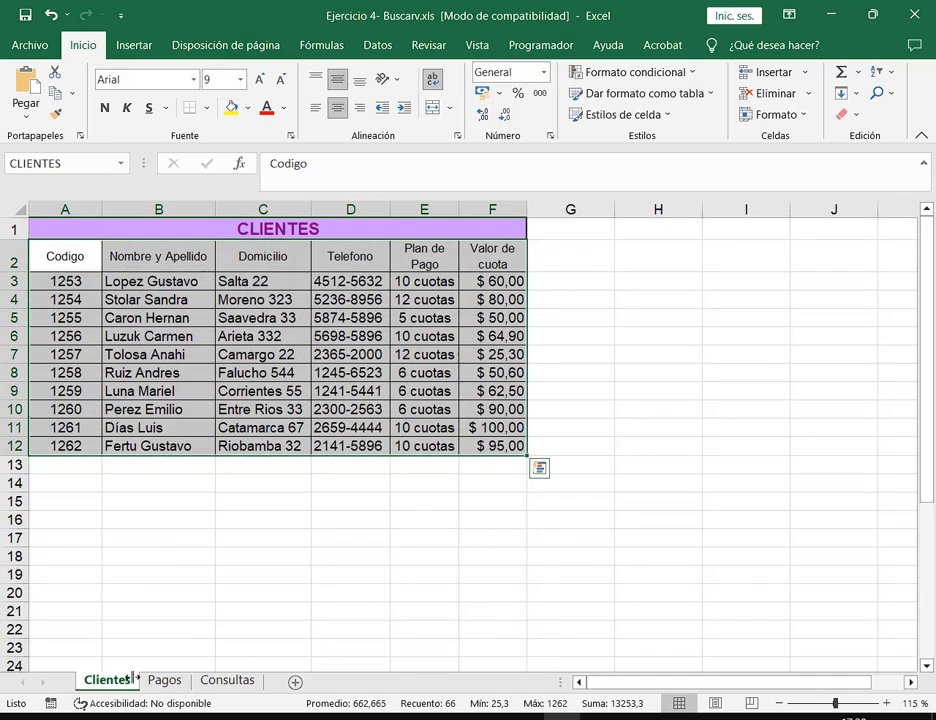
left_click(285, 320)
left_click(180, 683)
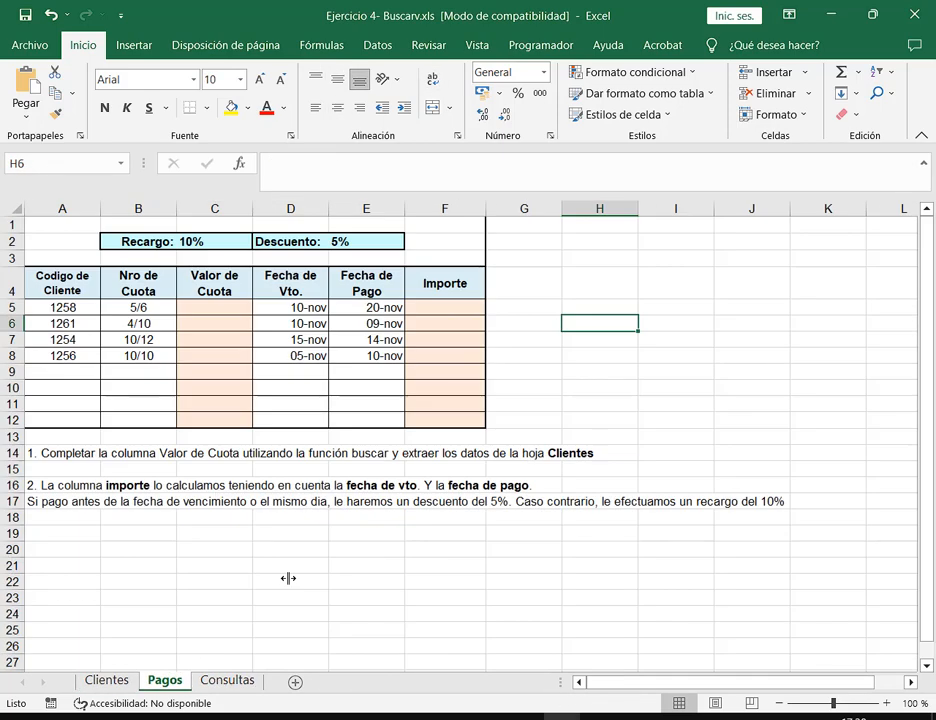
left_click_drag(393, 206, 397, 206)
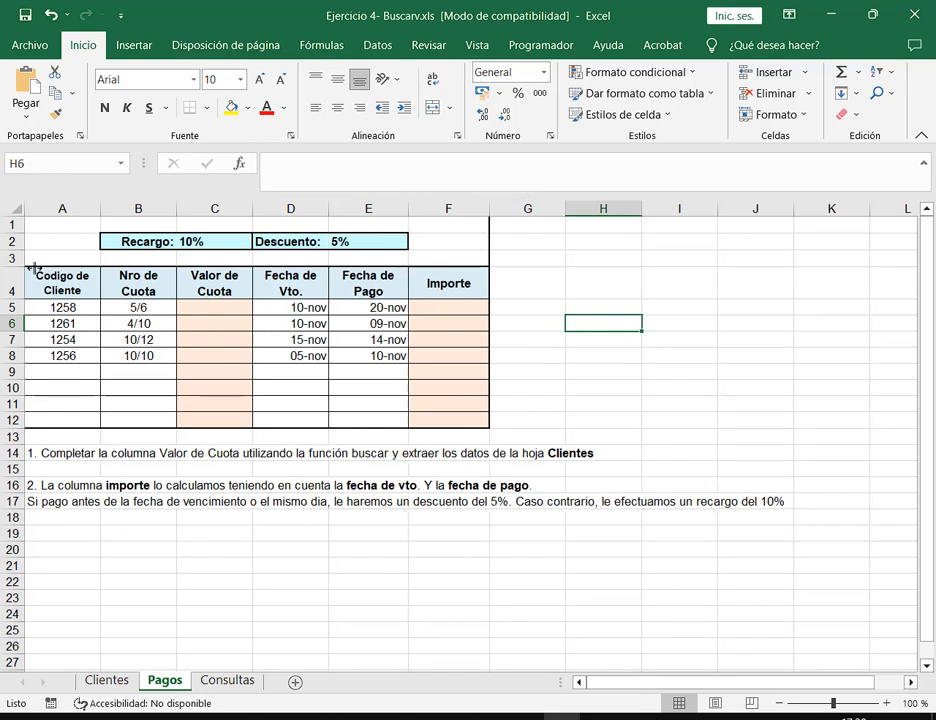
Step: Mark the payment table's Valor de Cuota and Importe columns, clear the marks, and compare the Pagos sheet with Clientes
mouse_move(23, 264)
left_mouse_down()
mouse_move(487, 427)
mouse_move(489, 367)
left_mouse_up()
left_click_drag(477, 239, 458, 280)
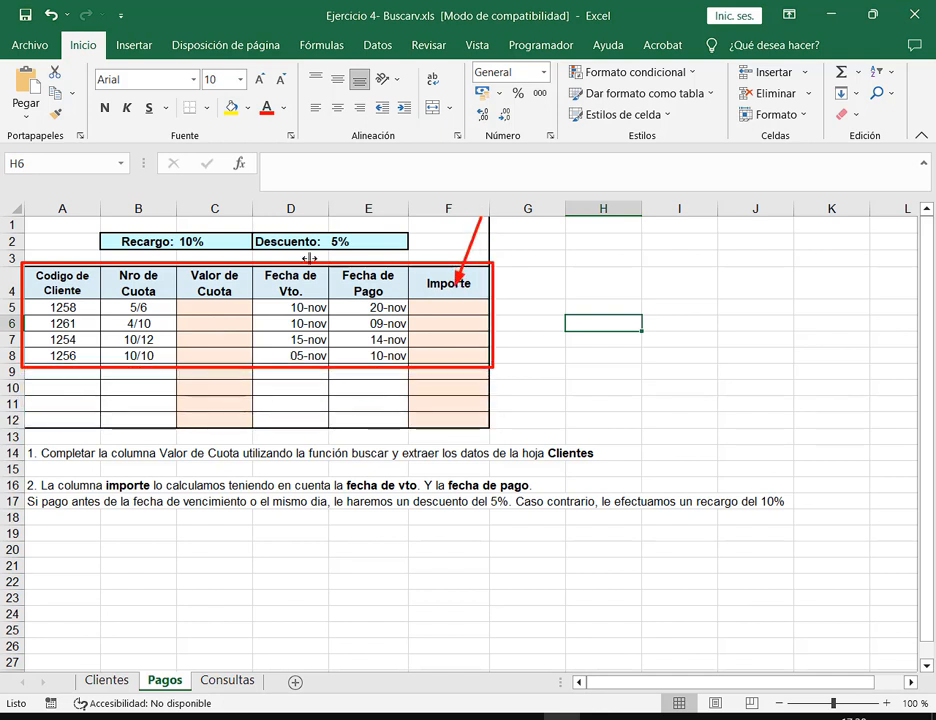
left_click_drag(258, 207, 238, 270)
key("Escape")
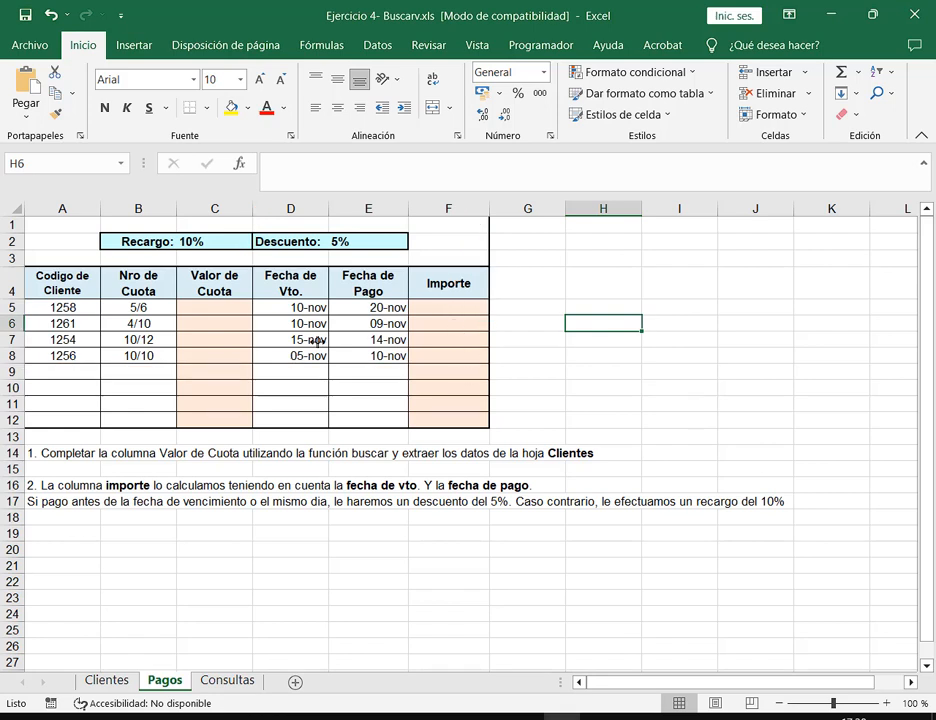
left_click(216, 311)
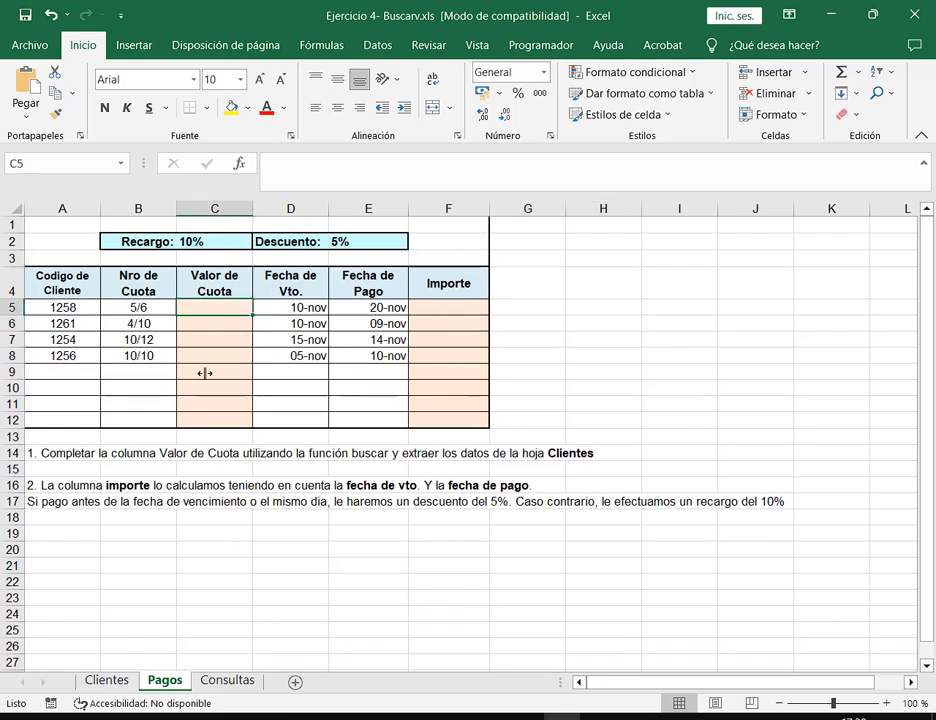
left_click(122, 682)
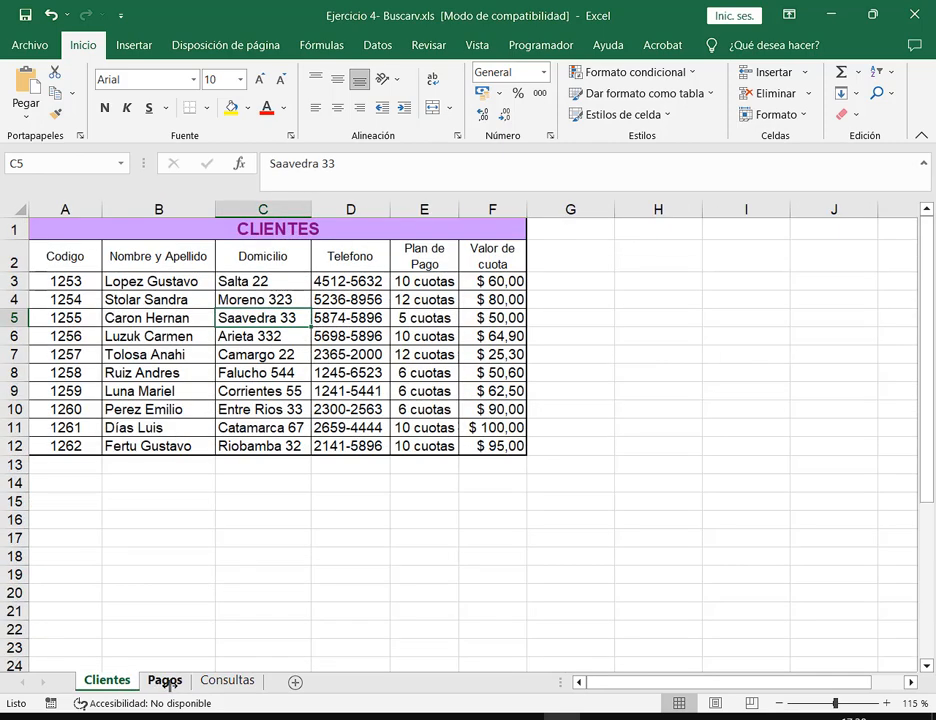
left_click(166, 681)
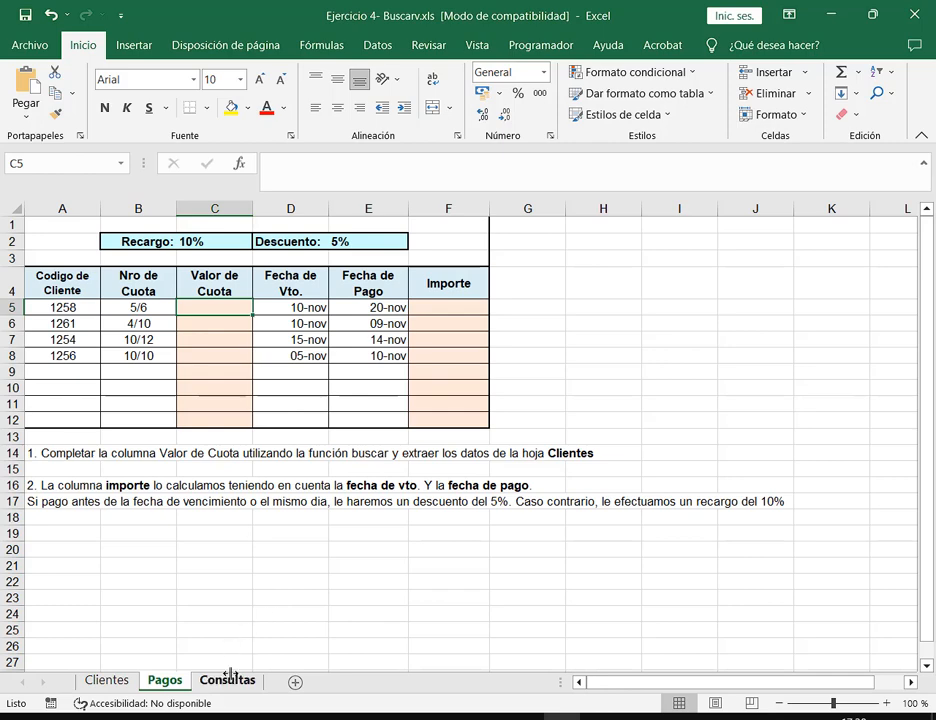
Step: Check the Google Meet call, then return to the Excel workbook and place its reduced window beside the call's chat
left_click(831, 14)
left_click(510, 15)
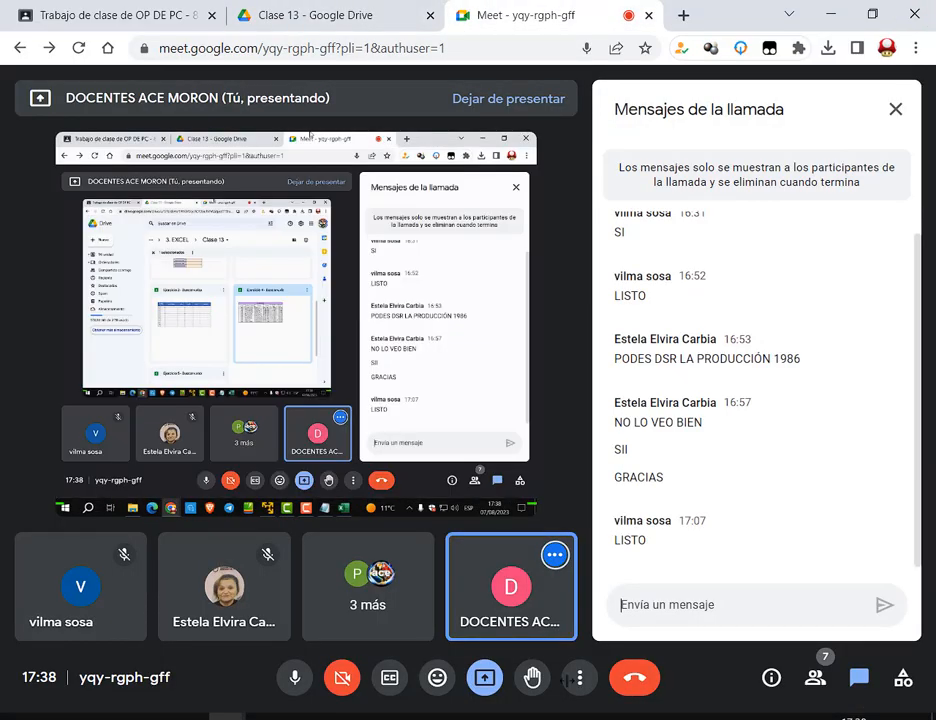
left_click(560, 719)
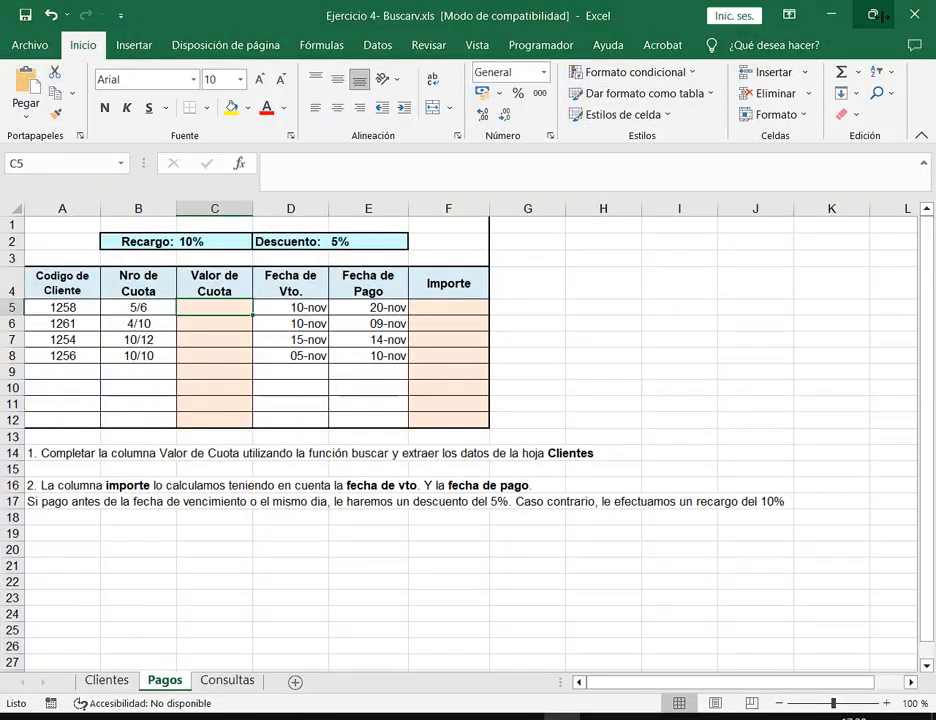
left_click(877, 16)
left_click_drag(334, 51, 288, 25)
left_click_drag(203, 31, 222, 30)
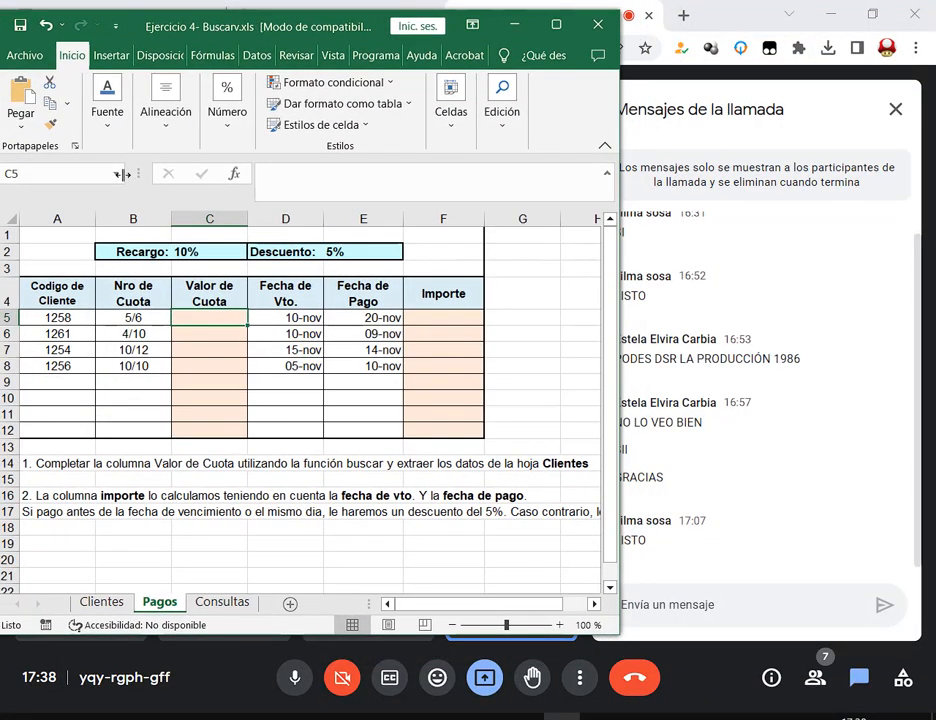
Step: Review the workbook's list of defined names and maximize the workbook window again
left_click(115, 175)
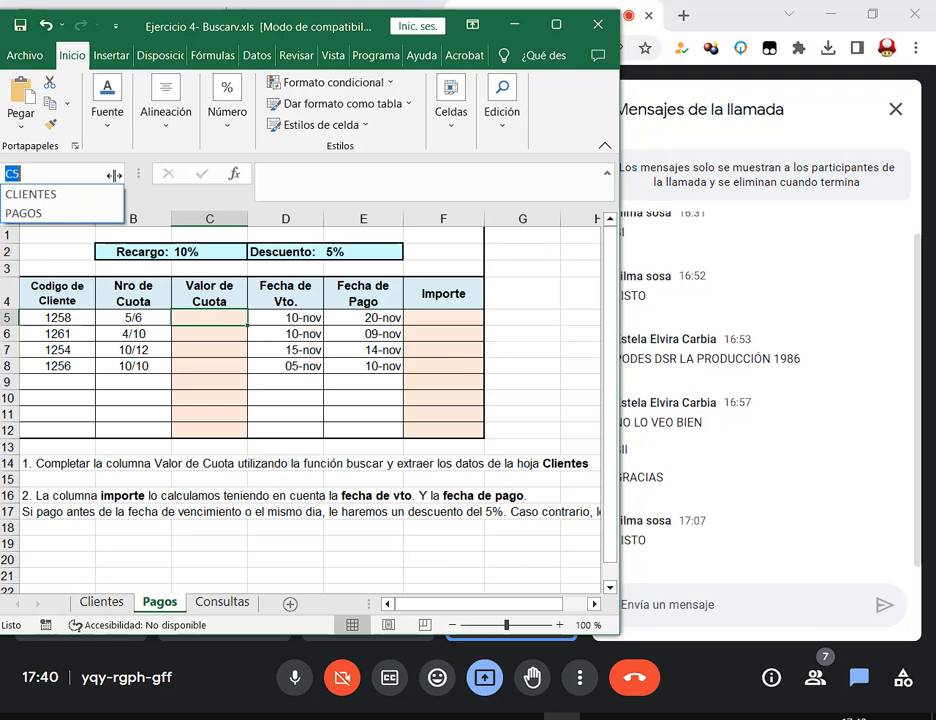
left_click(458, 242)
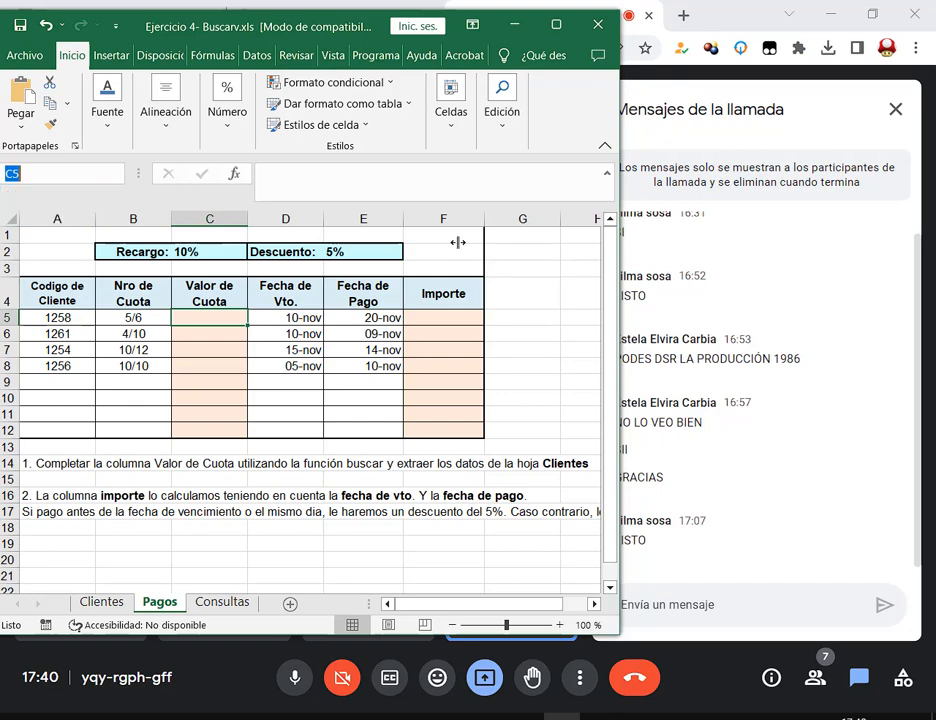
left_click(557, 22)
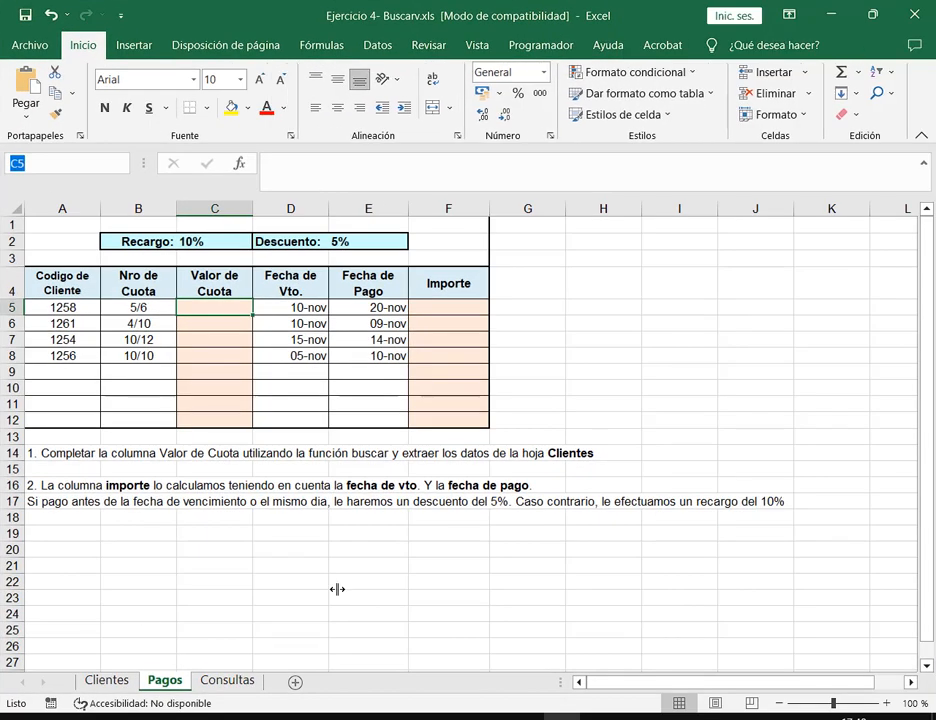
Step: Compare the Consultas form with the Clientes and Pagos tables, checking the empty Valor de Cuota and Importe columns
left_click(225, 680)
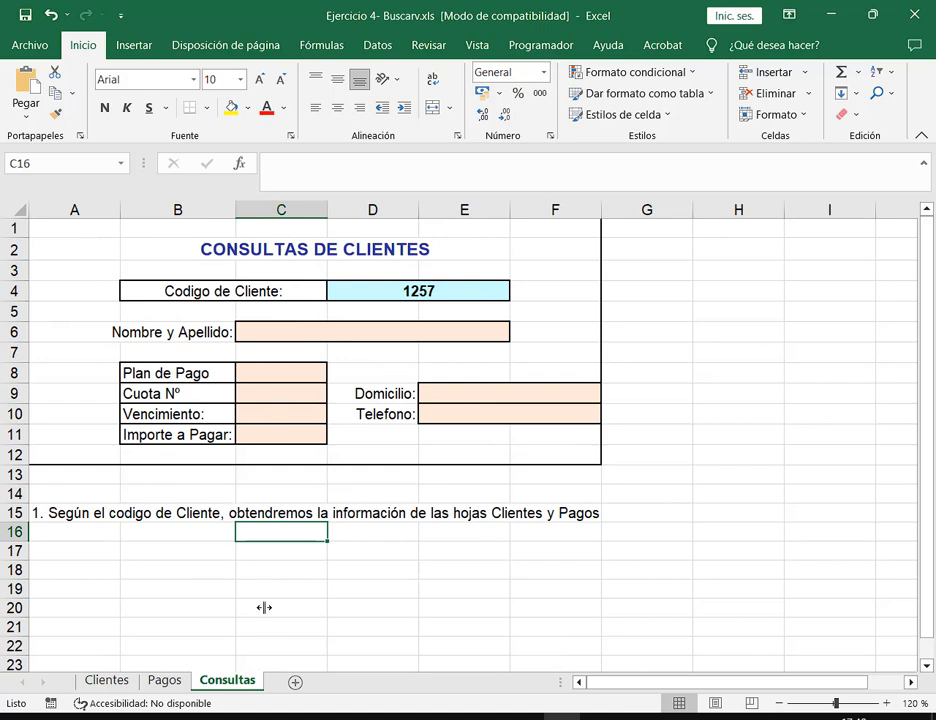
left_click(112, 680)
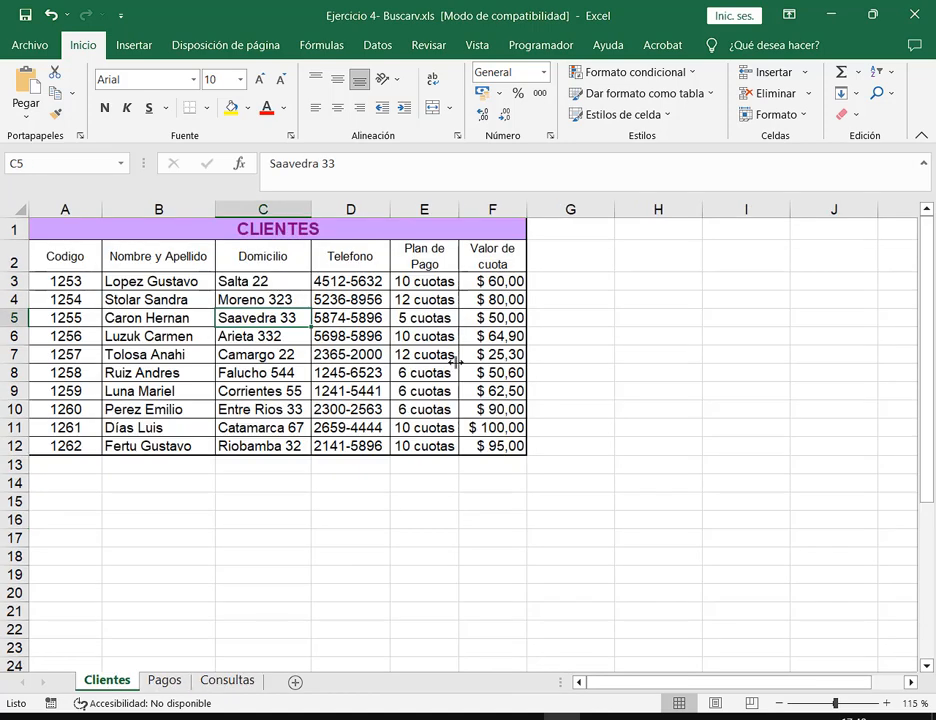
left_click(165, 679)
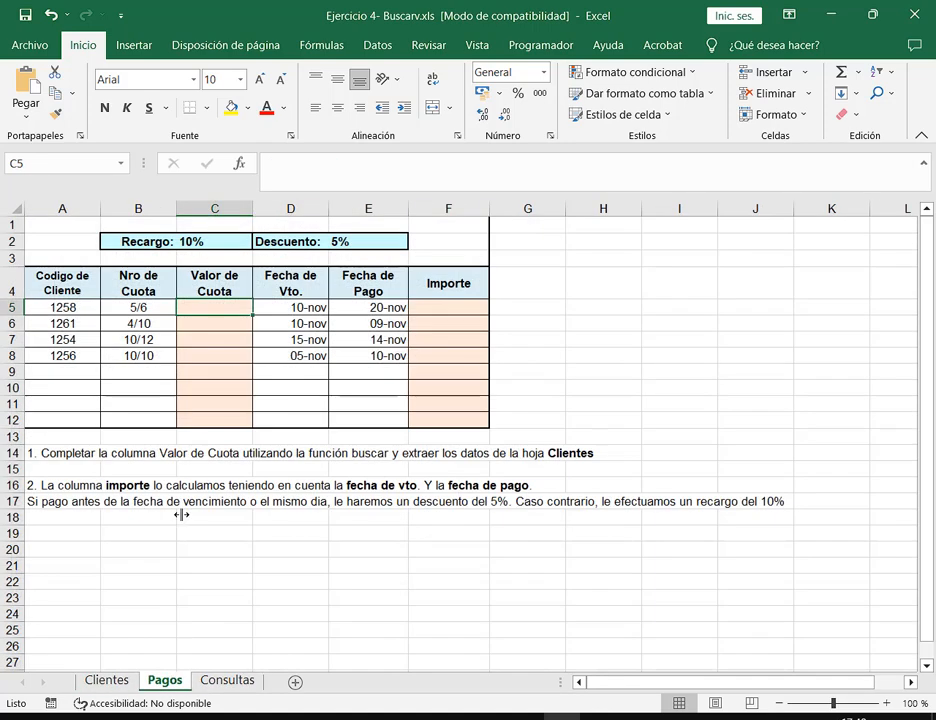
left_click_drag(186, 308, 214, 338)
left_click_drag(474, 308, 468, 358)
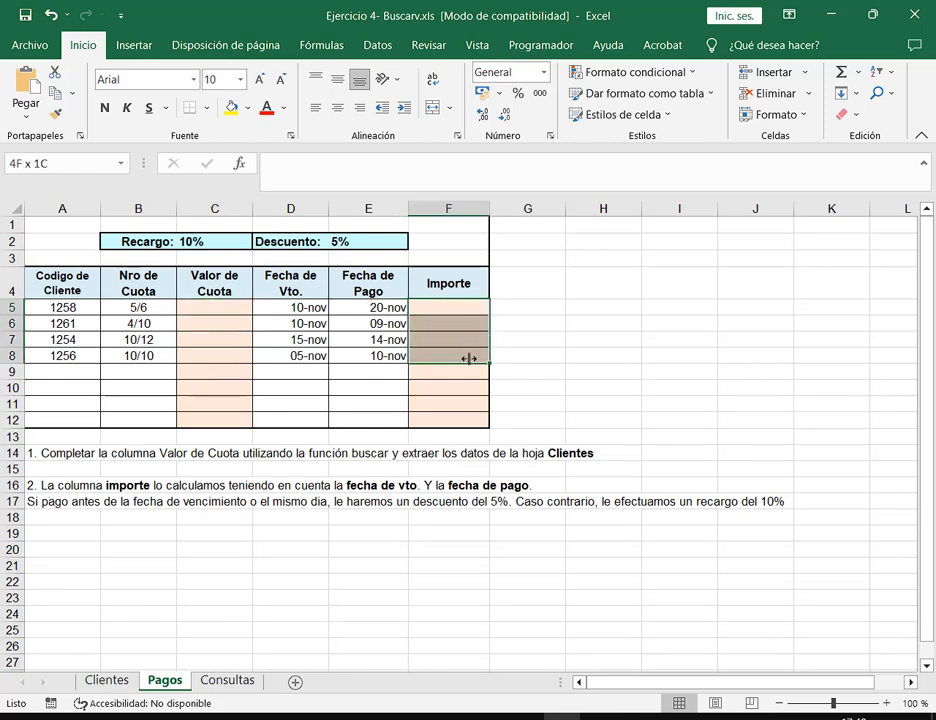
left_click(240, 680)
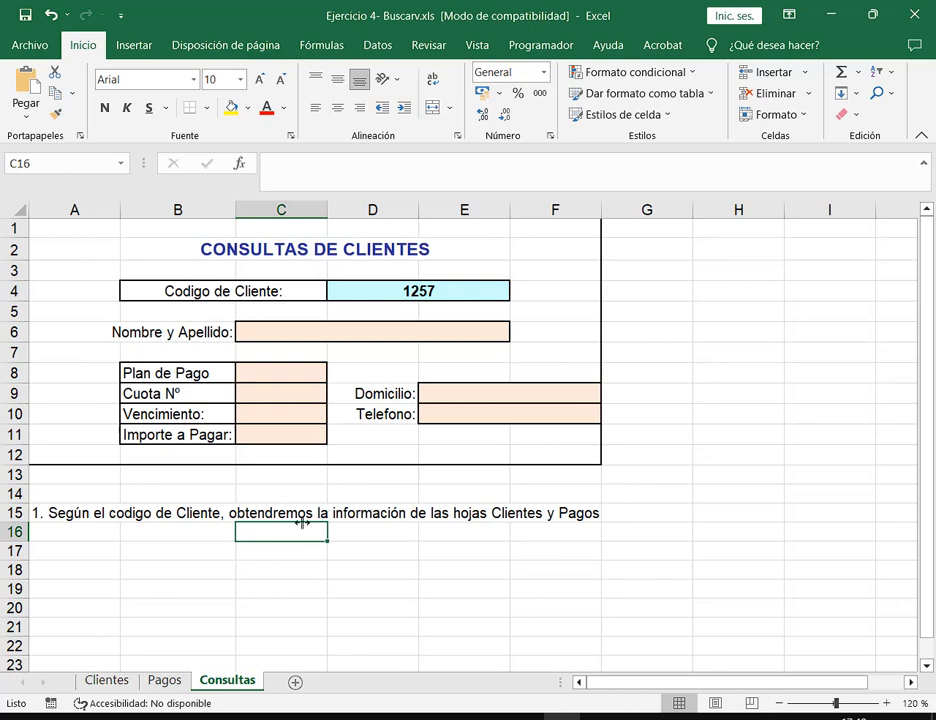
left_click(160, 680)
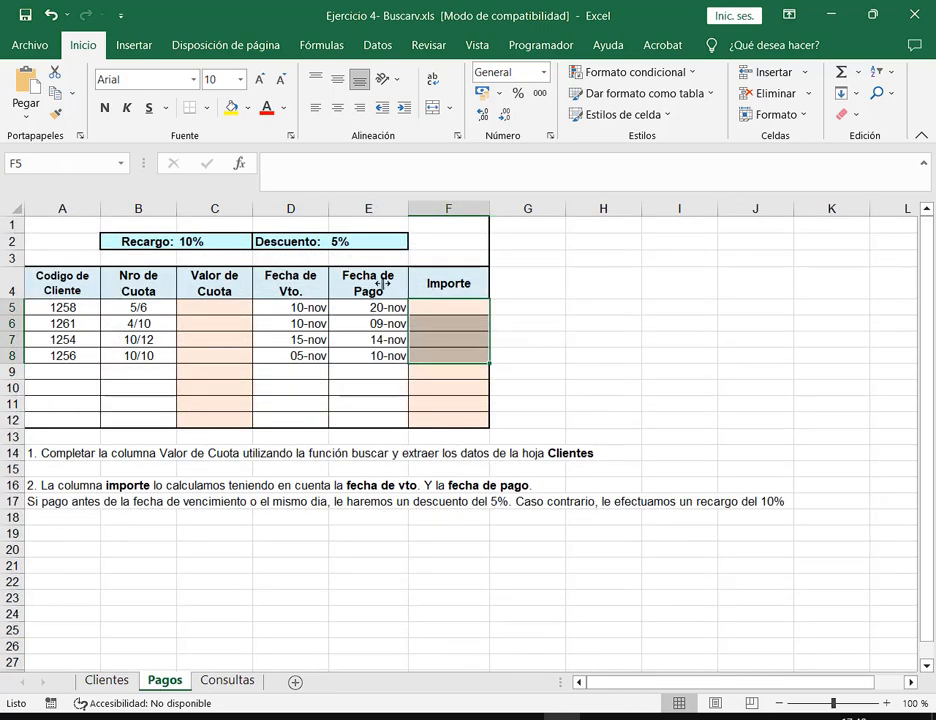
left_click(455, 310)
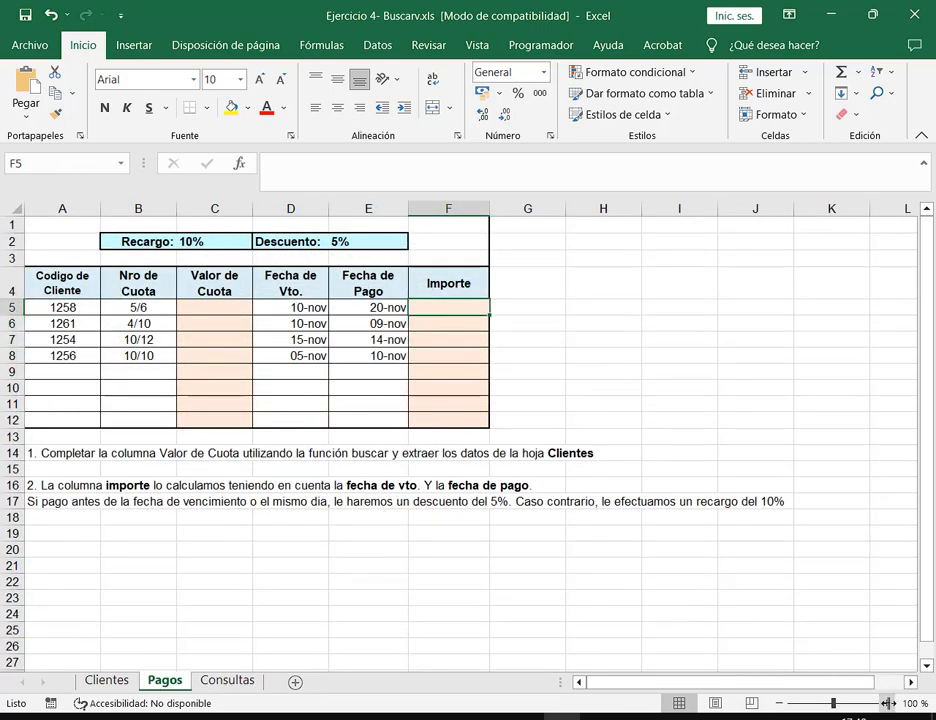
Step: Enlarge the Pagos sheet view to 110% and read the instruction for completing the Valor de Cuota column
scroll(650, 510, "up", 1, "ctrl")
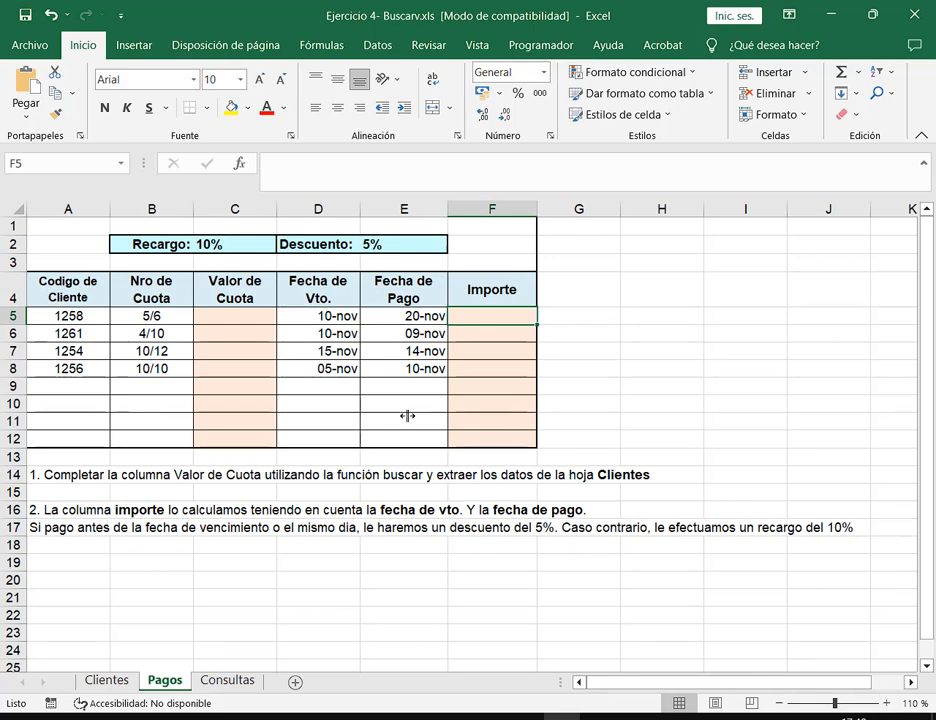
left_click(75, 474)
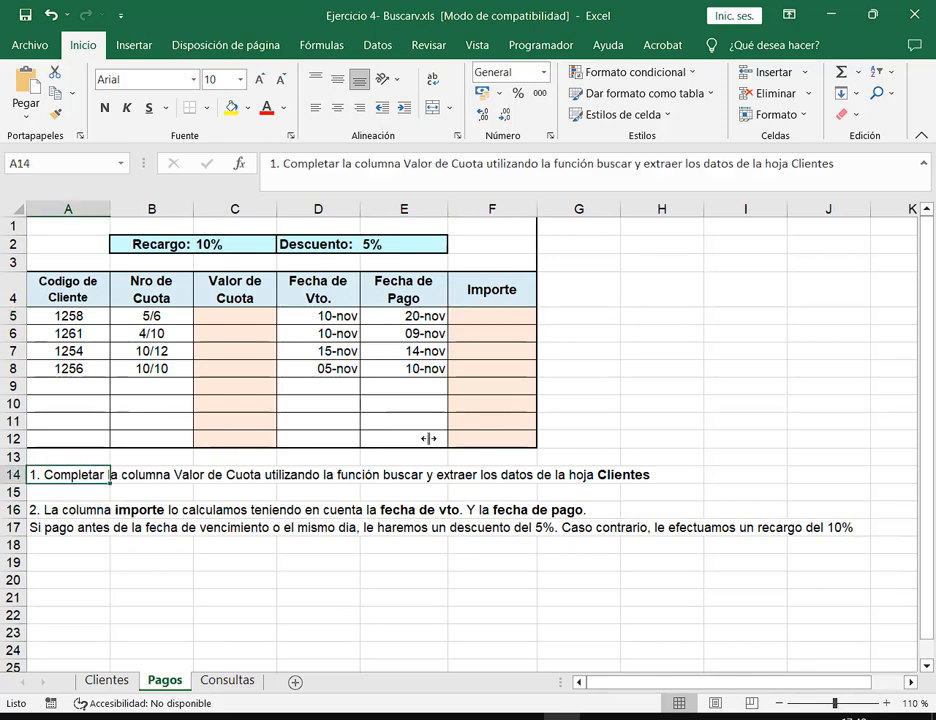
left_click(567, 397)
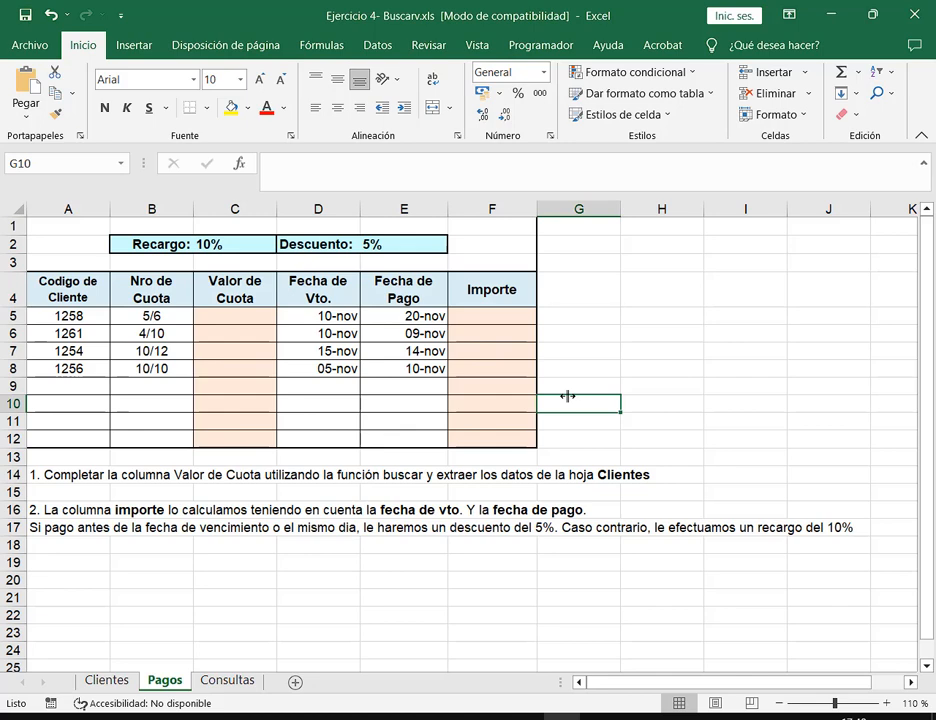
Step: Examine the client table on the Clientes sheet and its Valor de cuota column as the lookup source
left_click(100, 681)
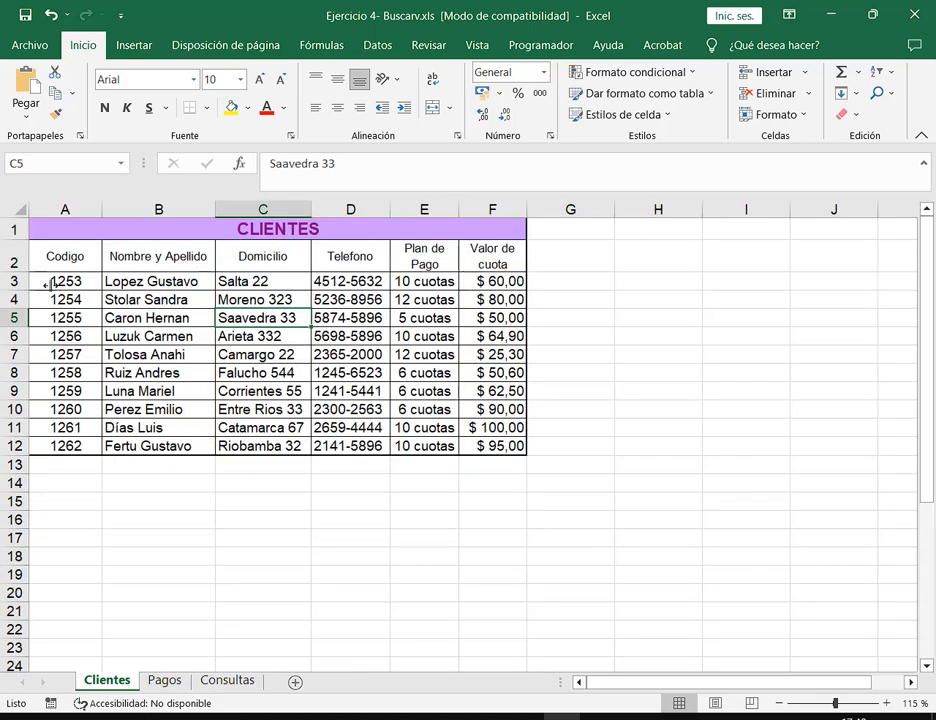
left_click_drag(36, 240, 531, 462)
left_click_drag(612, 240, 522, 262)
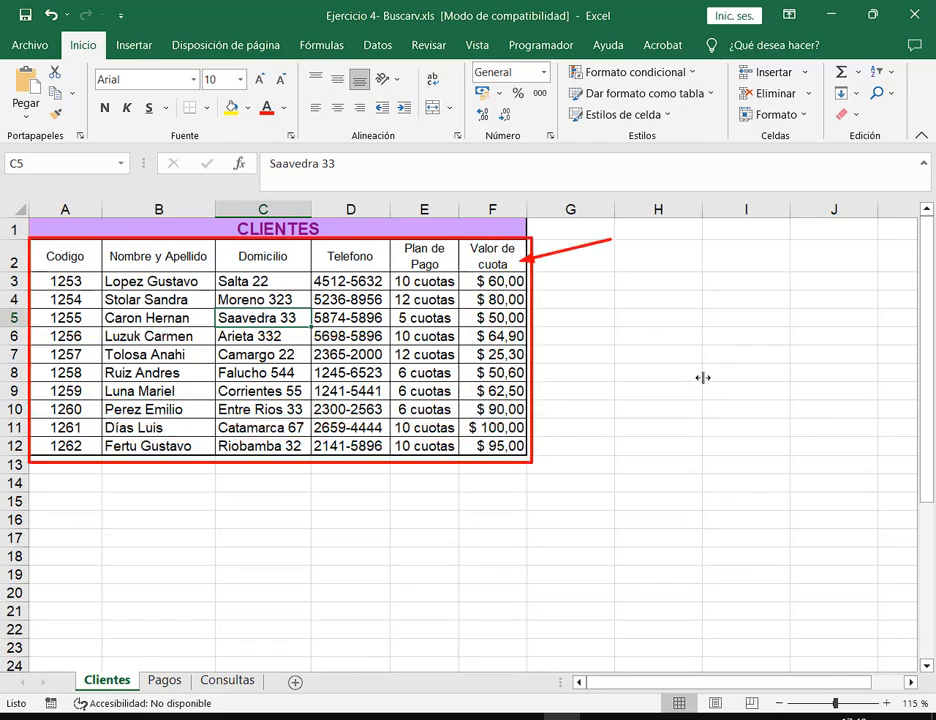
key("Escape")
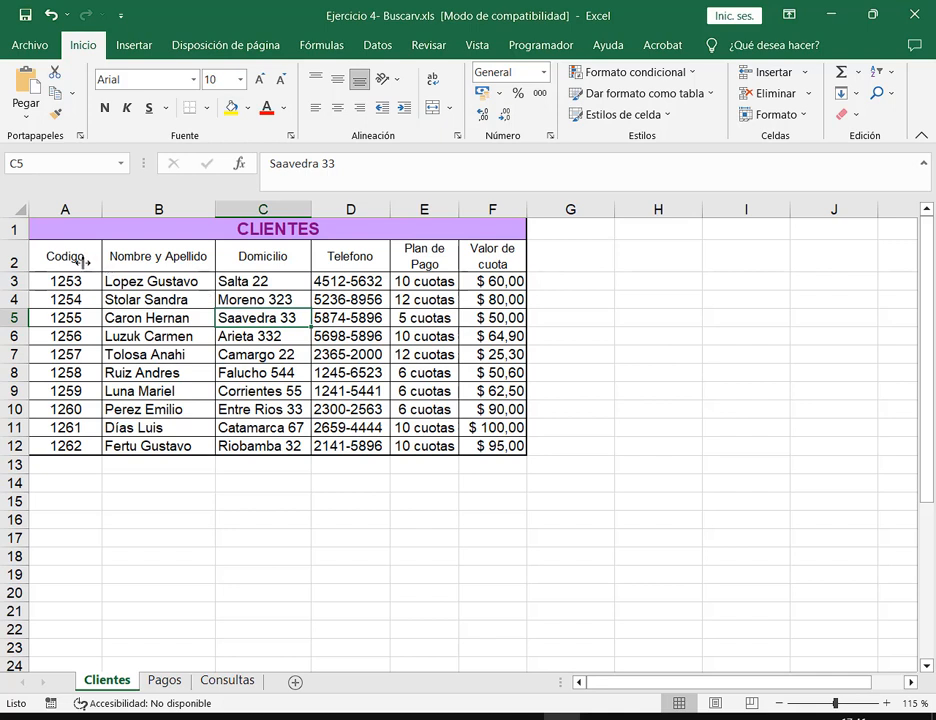
mouse_move(79, 263)
left_mouse_down()
mouse_move(508, 249)
mouse_move(507, 430)
mouse_move(495, 432)
left_mouse_up()
left_click(510, 258)
left_click(500, 428)
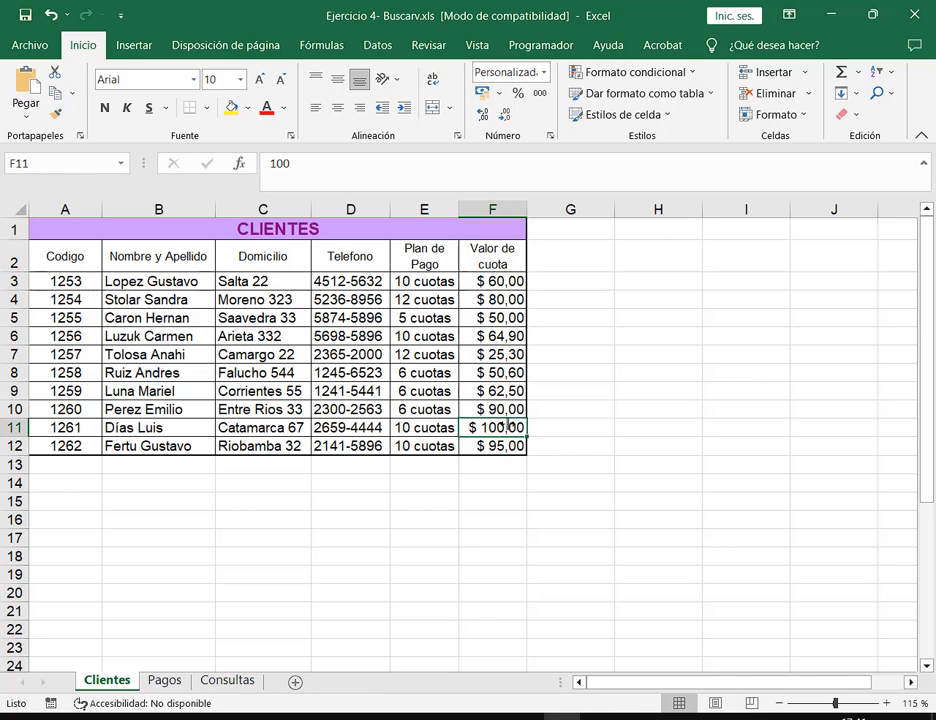
Step: Compare the columns of the Pagos table with each column heading of the client table on the Clientes sheet
left_click(165, 680)
left_click(244, 314)
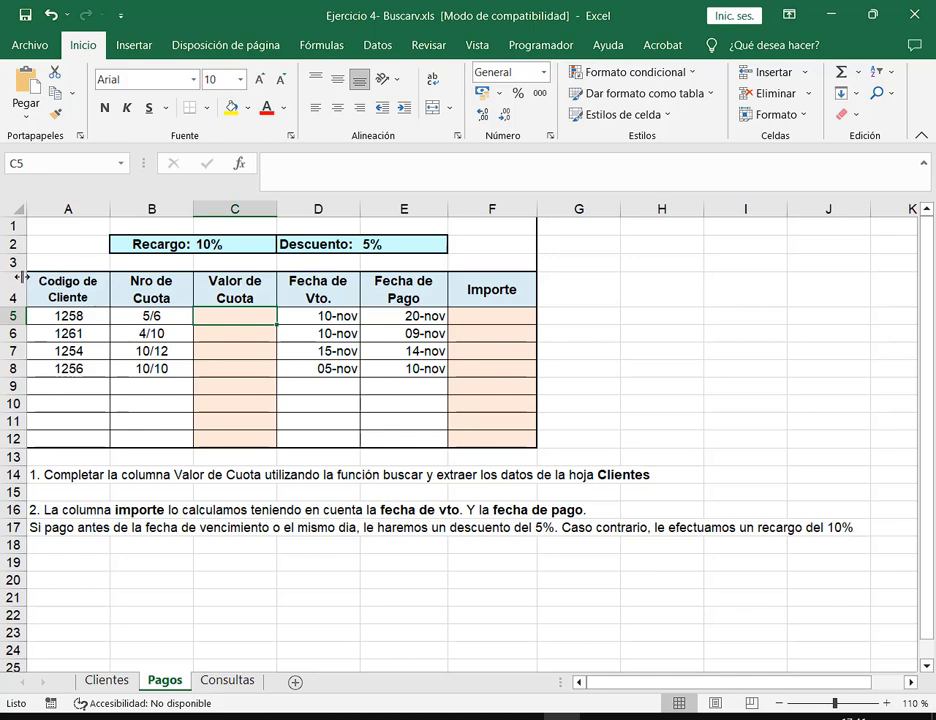
mouse_move(24, 268)
left_mouse_down()
mouse_move(484, 389)
mouse_move(452, 383)
left_mouse_up()
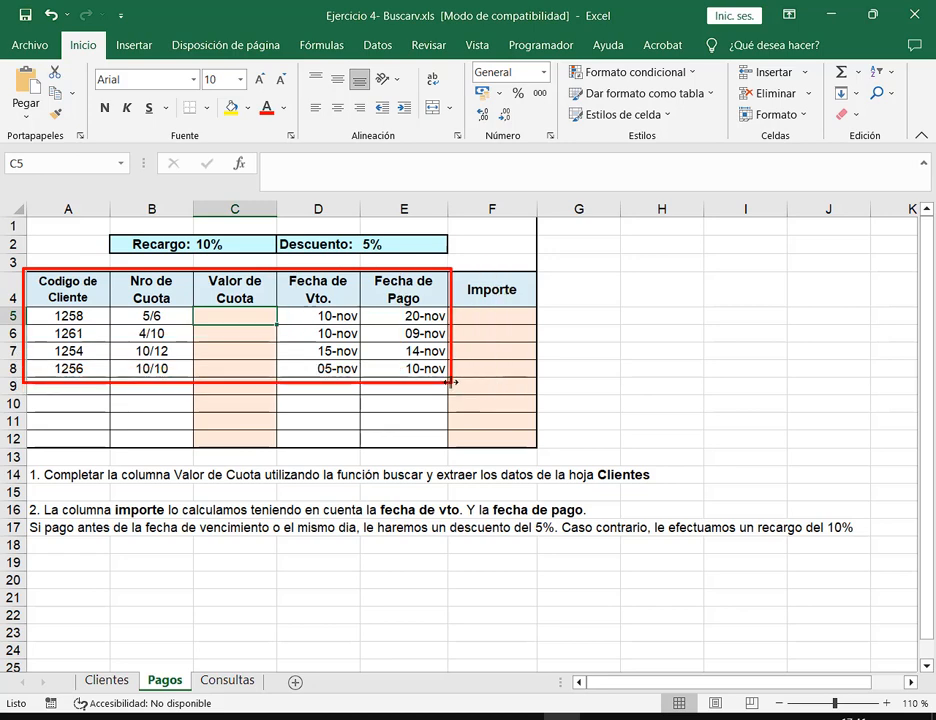
left_click(107, 680)
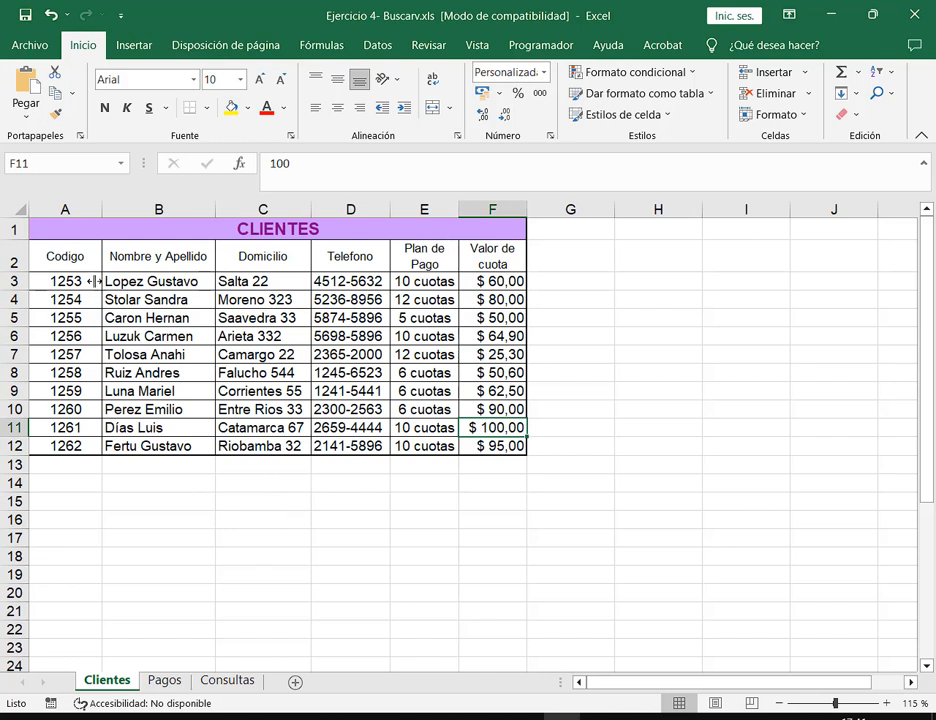
left_click_drag(52, 256, 173, 253)
left_click(263, 256)
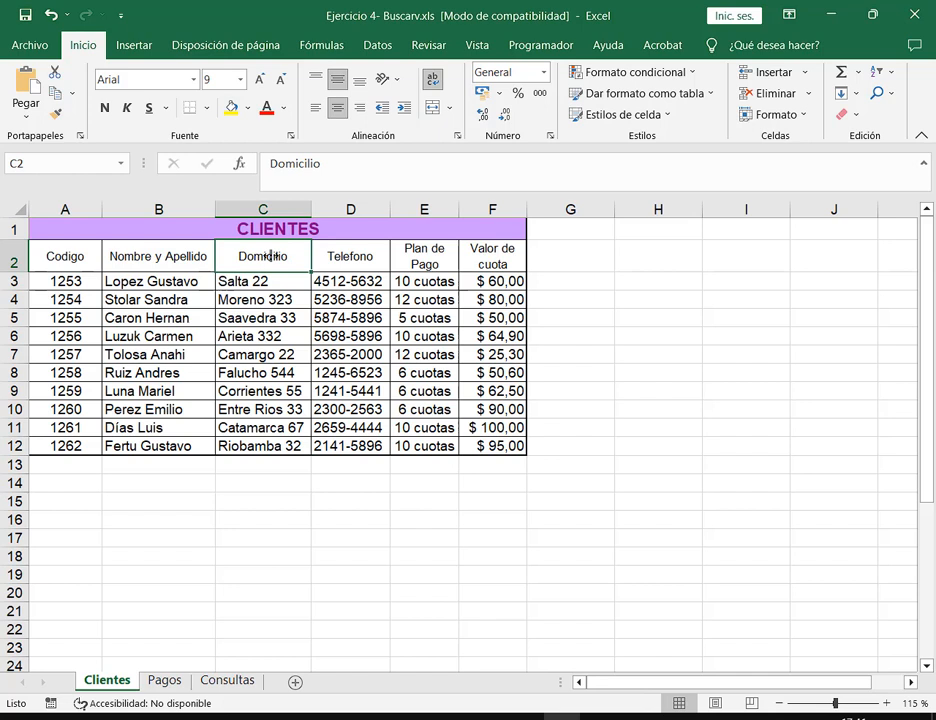
left_click(353, 256)
left_click(438, 253)
left_click(495, 258)
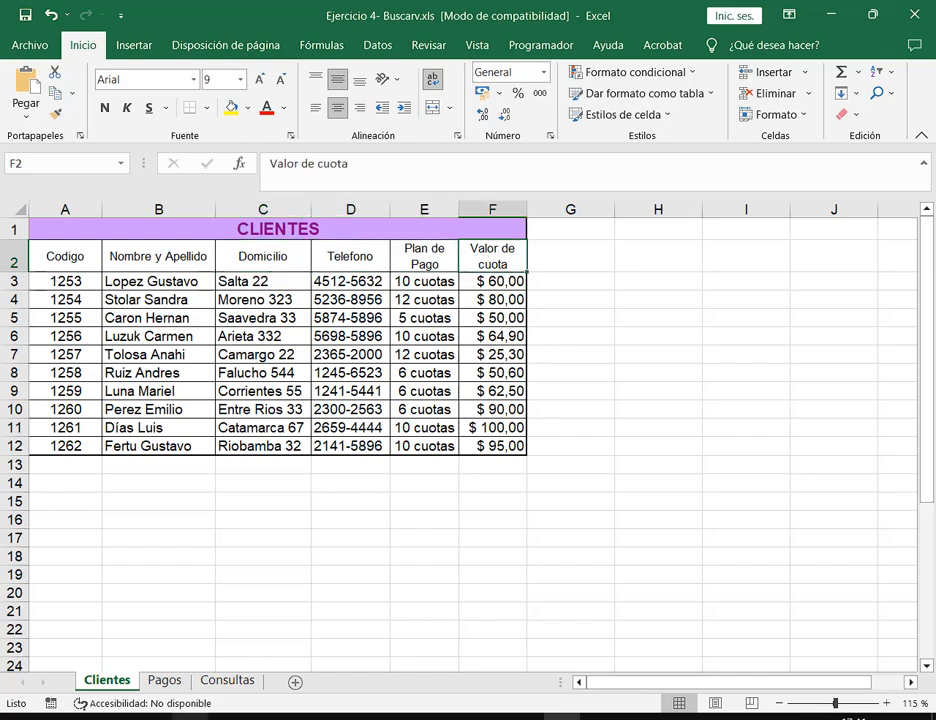
Step: Examine the Codigo de Cliente and Nro de Cuota columns on Pagos against the Plan de Pago column on Clientes
left_click(166, 681)
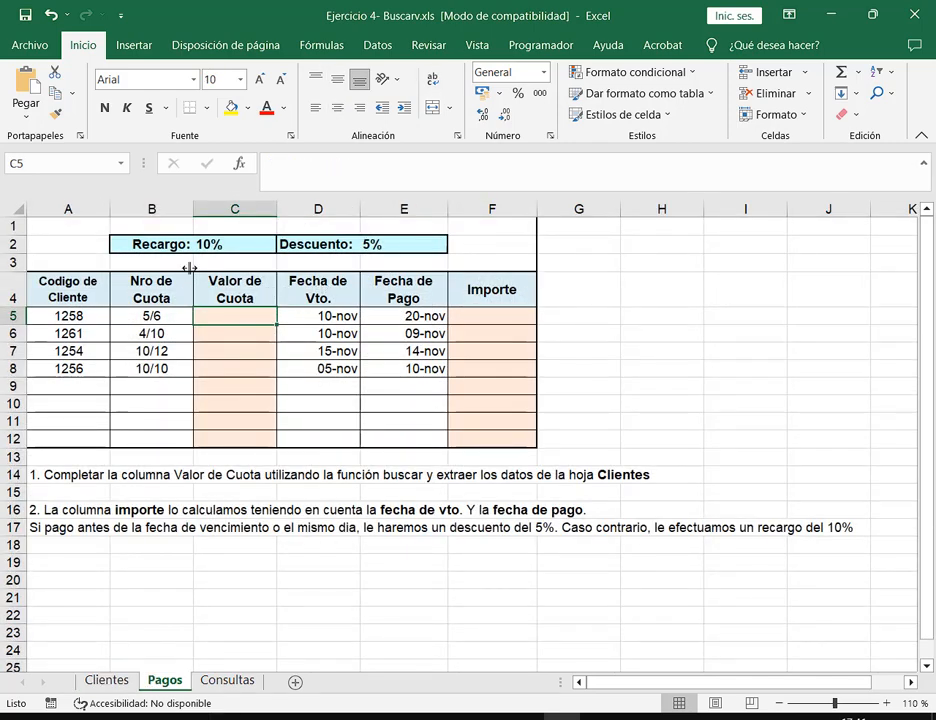
mouse_move(192, 270)
left_mouse_down()
mouse_move(98, 363)
mouse_move(28, 379)
left_mouse_up()
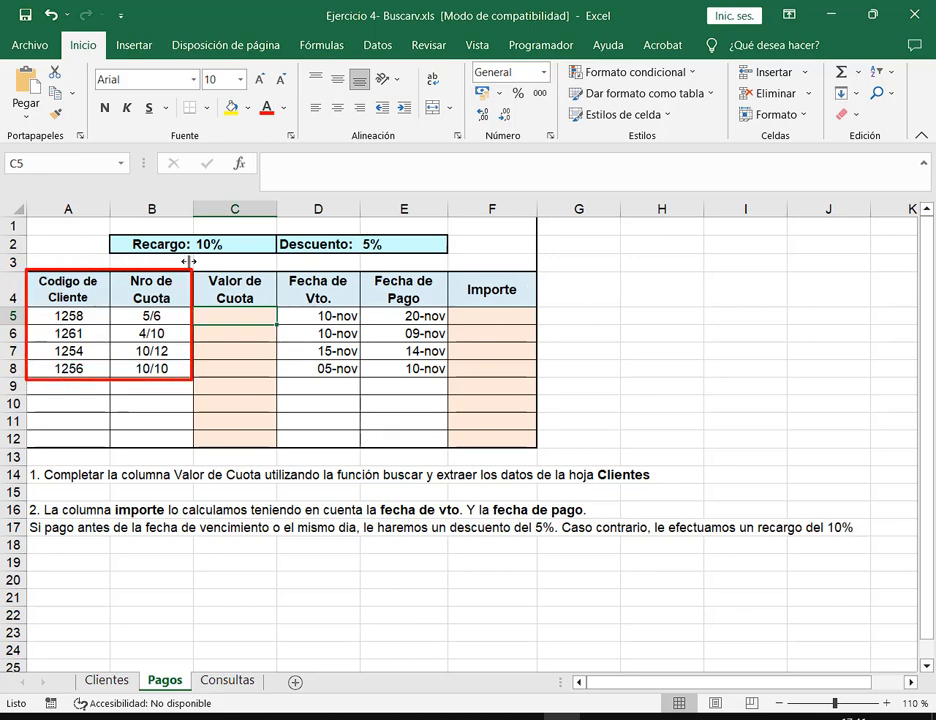
left_click_drag(192, 262, 60, 255)
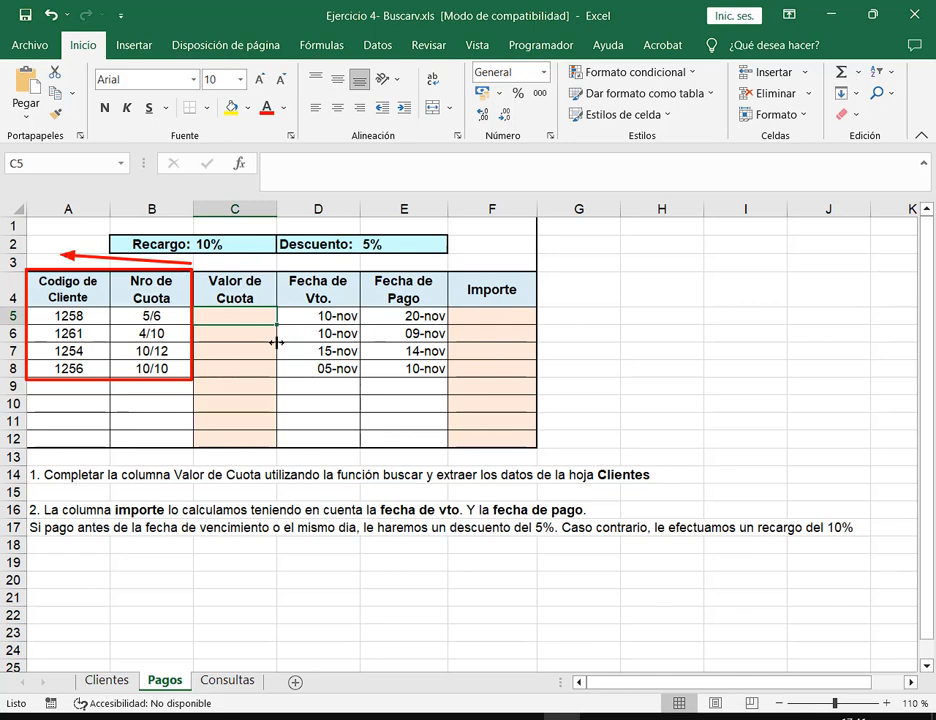
key("Escape")
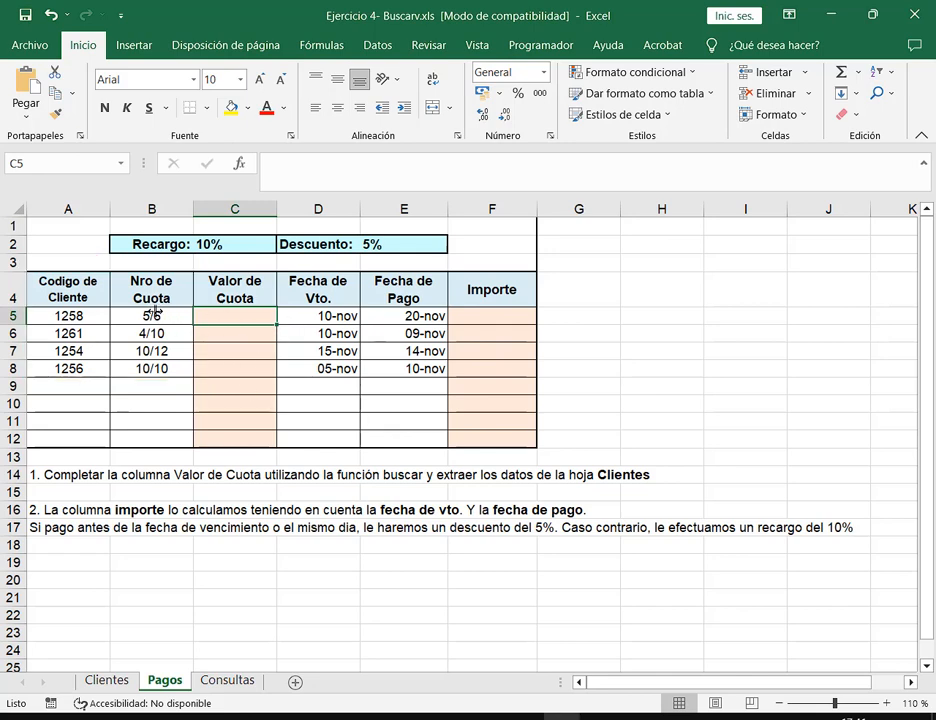
left_click_drag(155, 312, 153, 376)
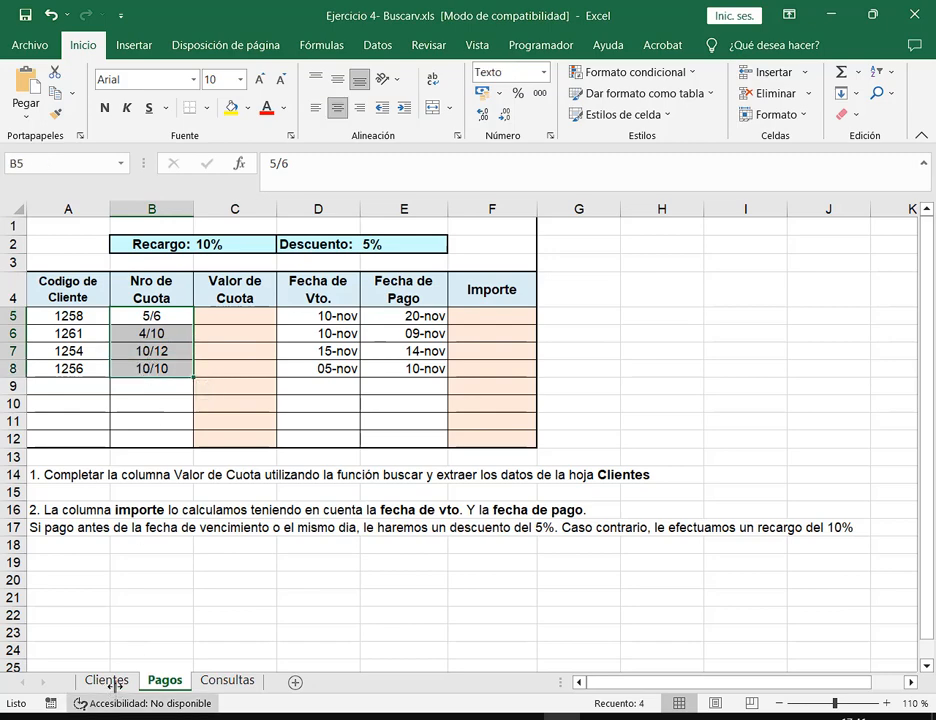
left_click(104, 680)
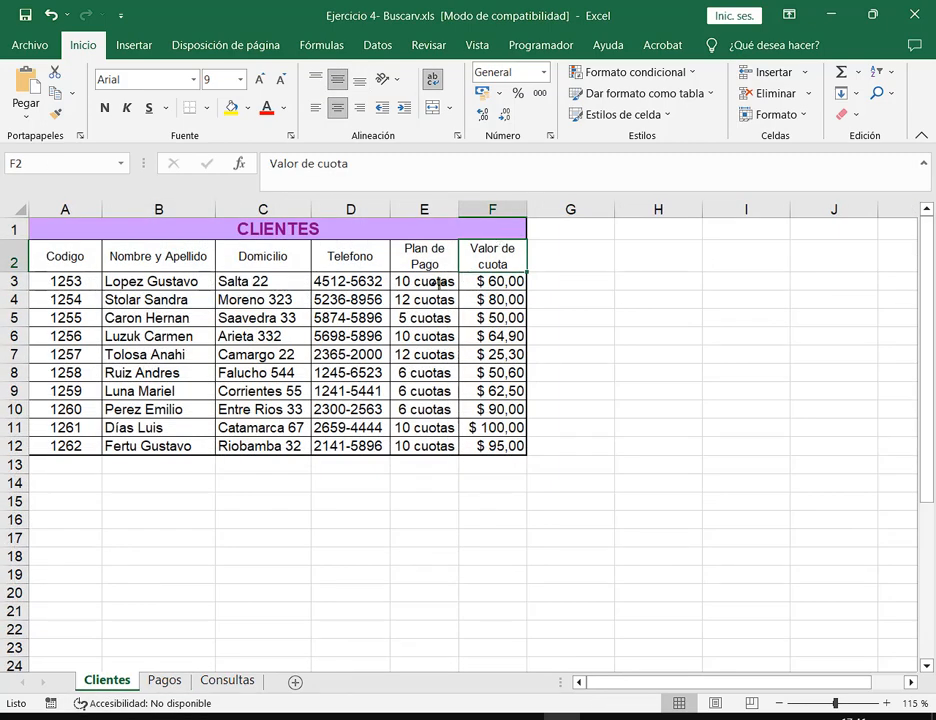
left_click(165, 681)
left_click(97, 318)
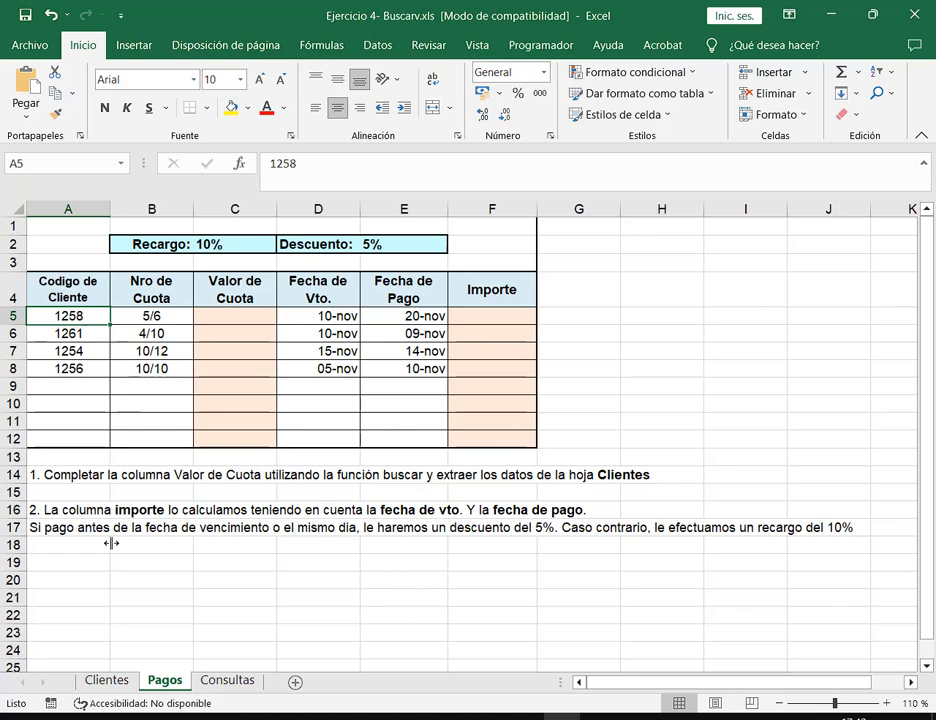
left_click_drag(86, 285, 96, 442)
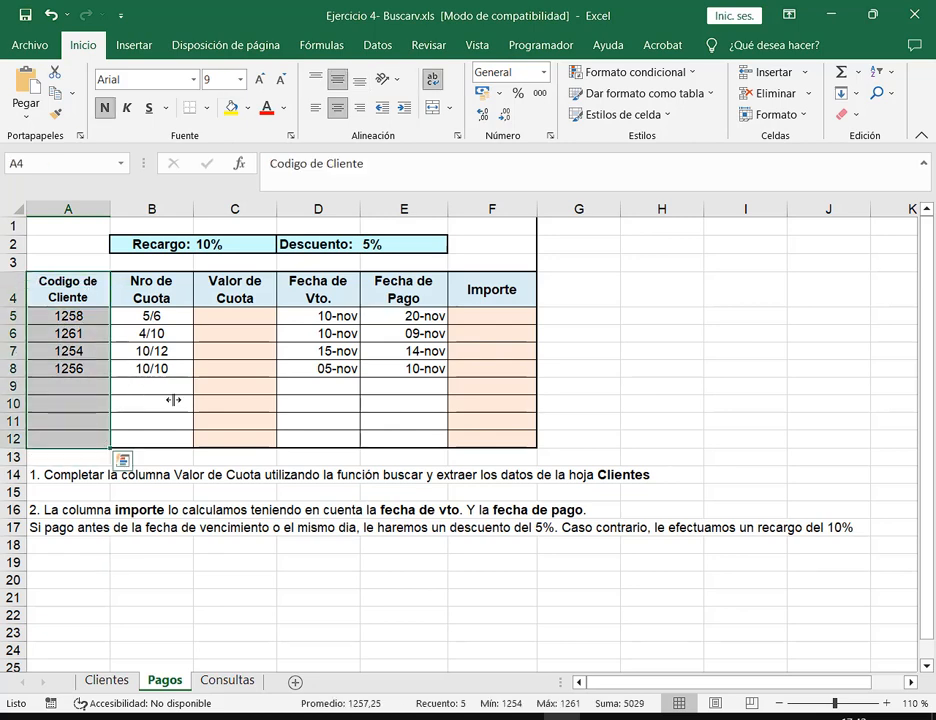
left_click(245, 317)
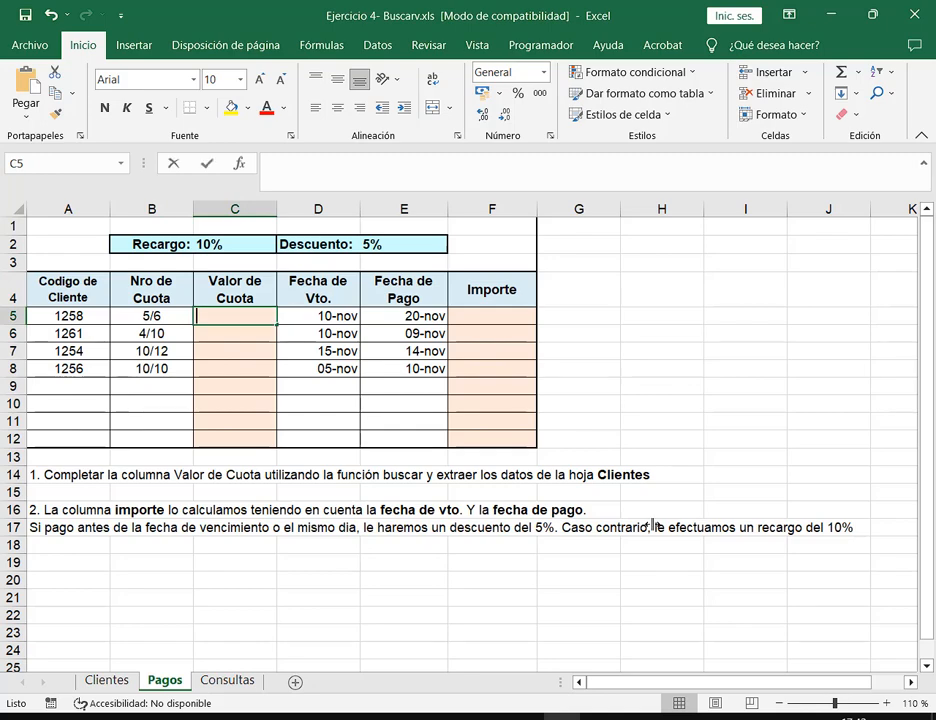
type("=bus")
key("BackSpace")
key("BackSpace")
key("BackSpace")
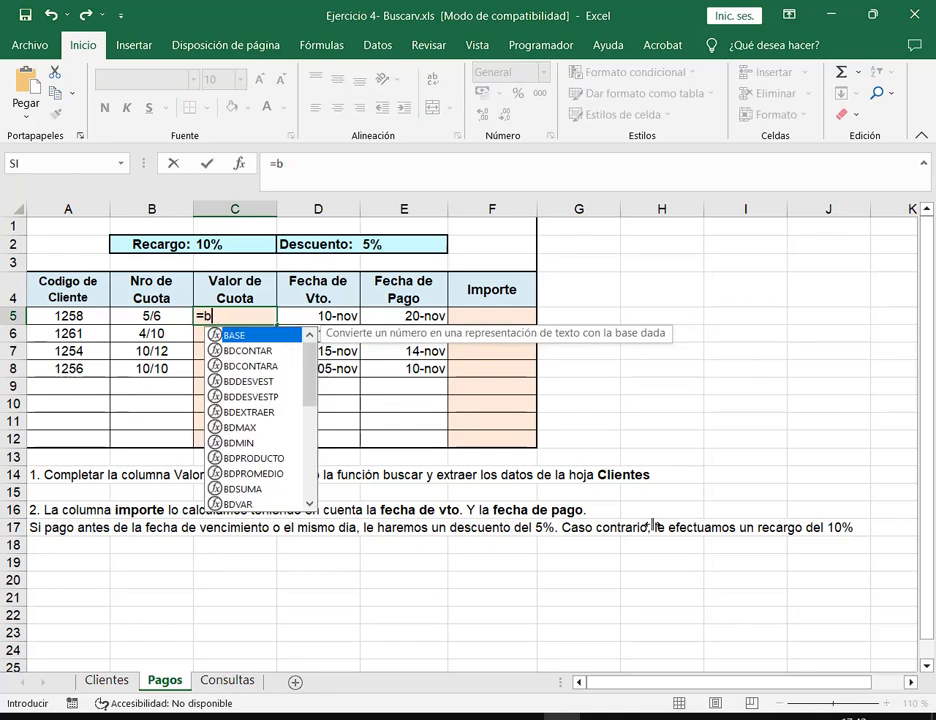
key("Escape")
Step: Enter =BUSCARV(A5;CLIENTES;6;0) in C5 of the Pagos sheet at font size 12 and copy it down through C8
scroll(215, 324, "up", 2)
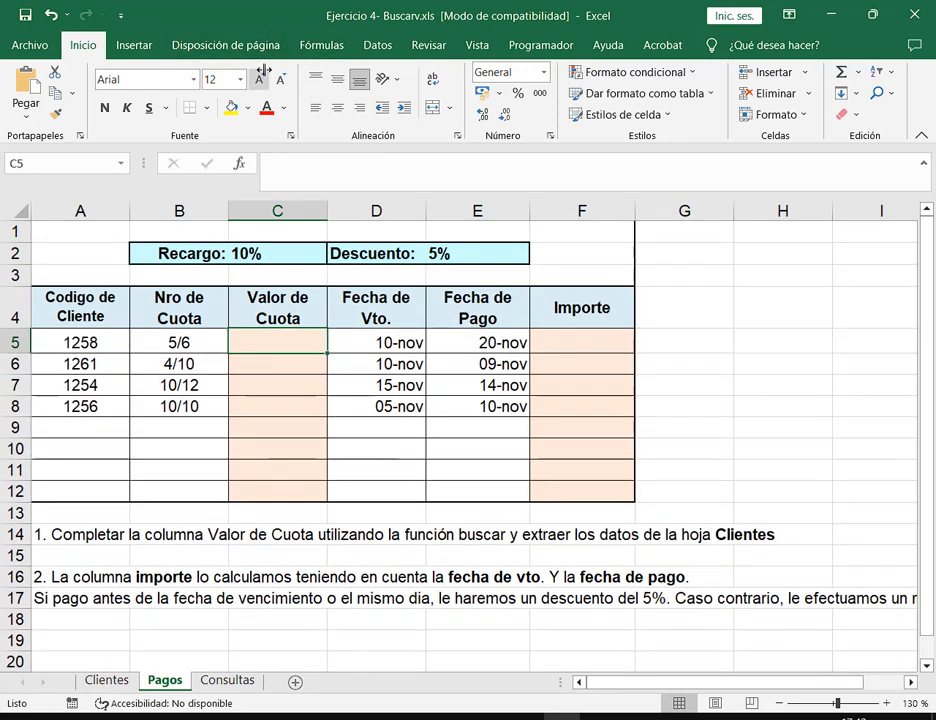
type("=bus")
key("Down")
key("Down")
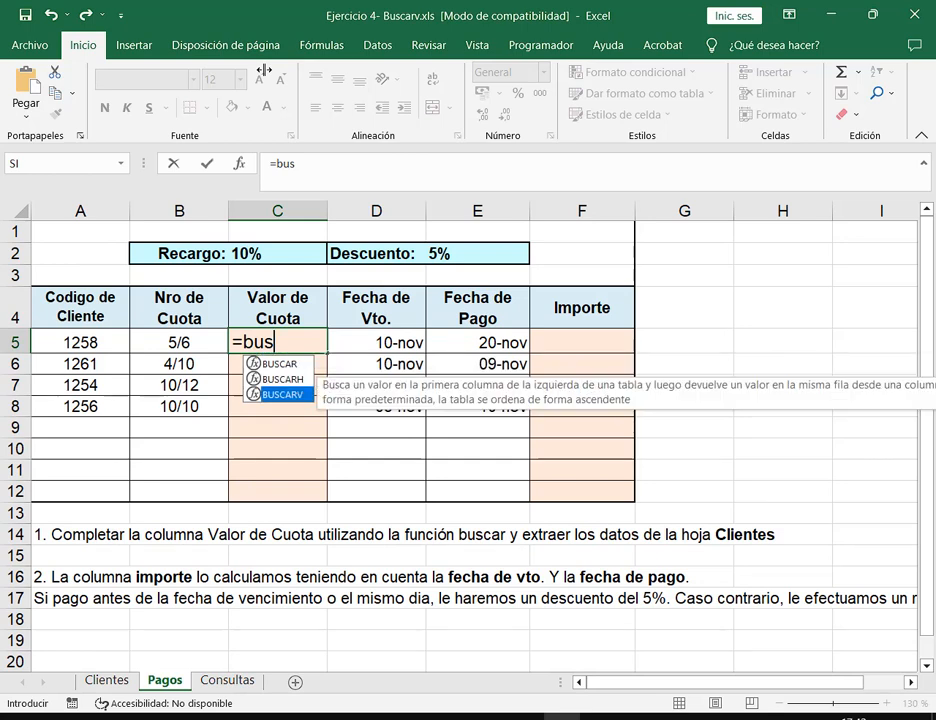
key("Tab")
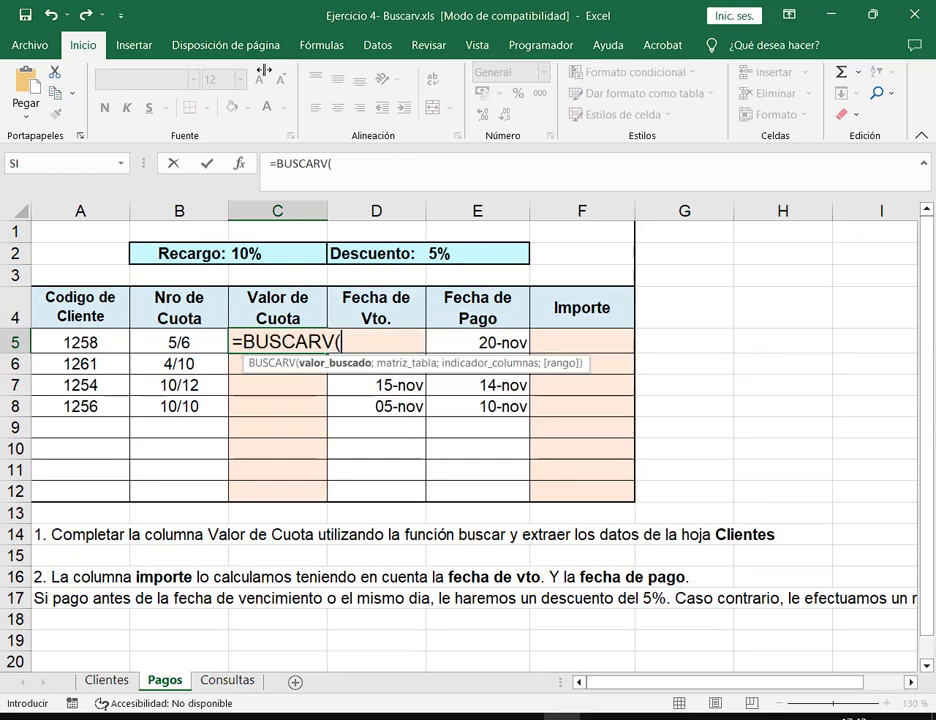
left_click(71, 344)
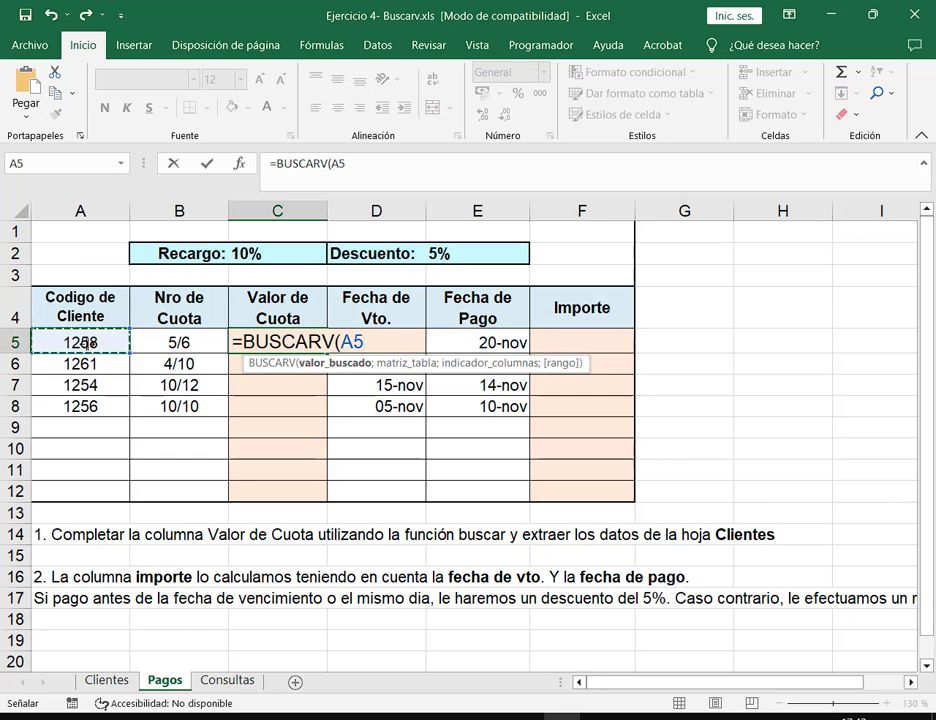
type(";")
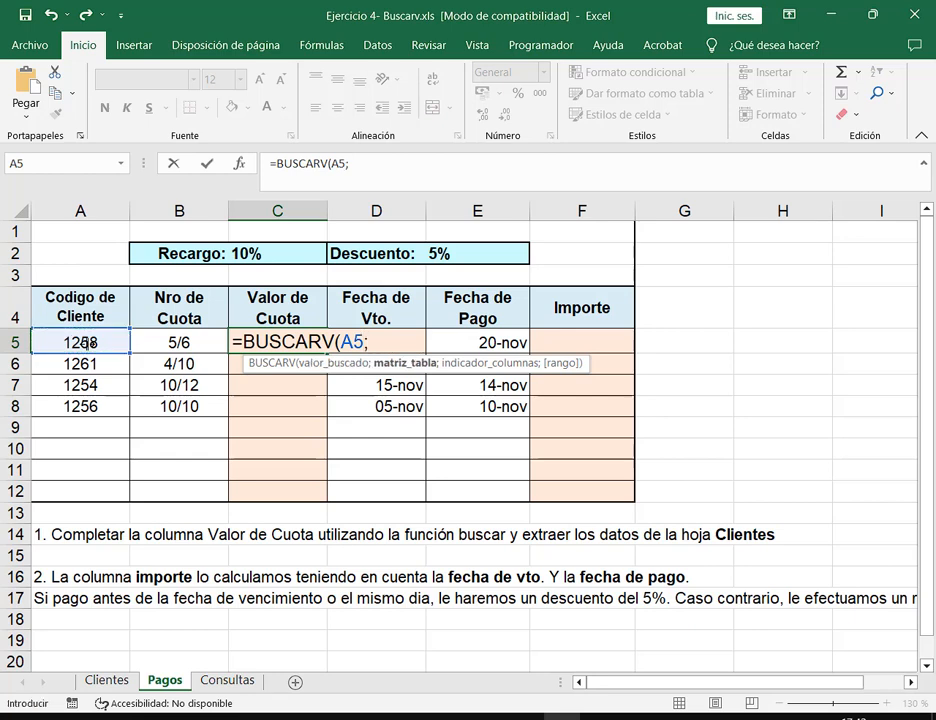
type("clin")
key("BackSpace")
key("Tab")
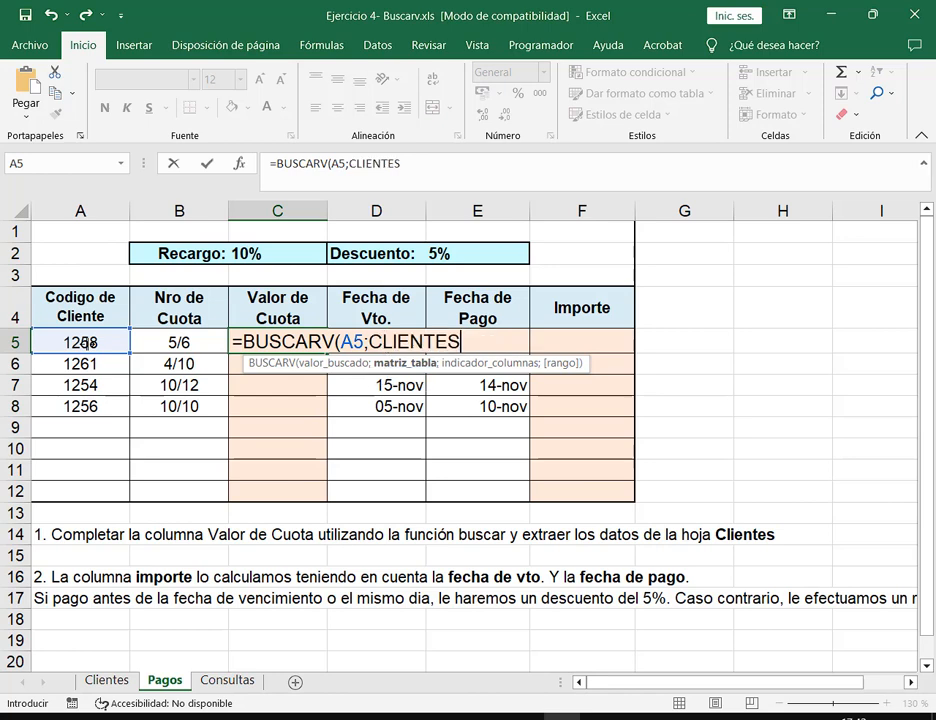
type(";")
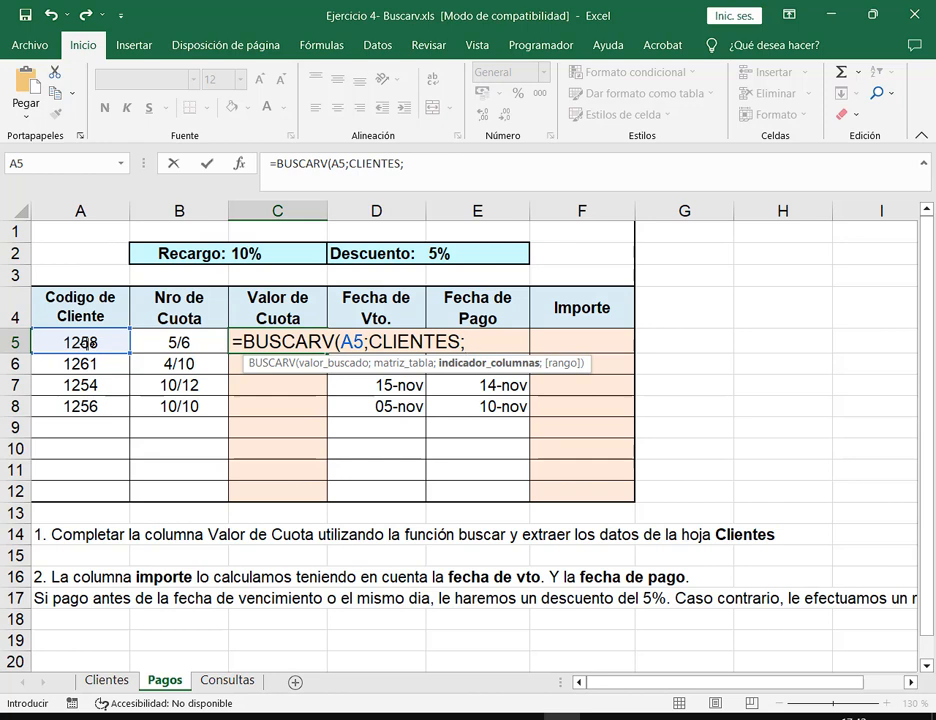
type("6;0)")
key("Return")
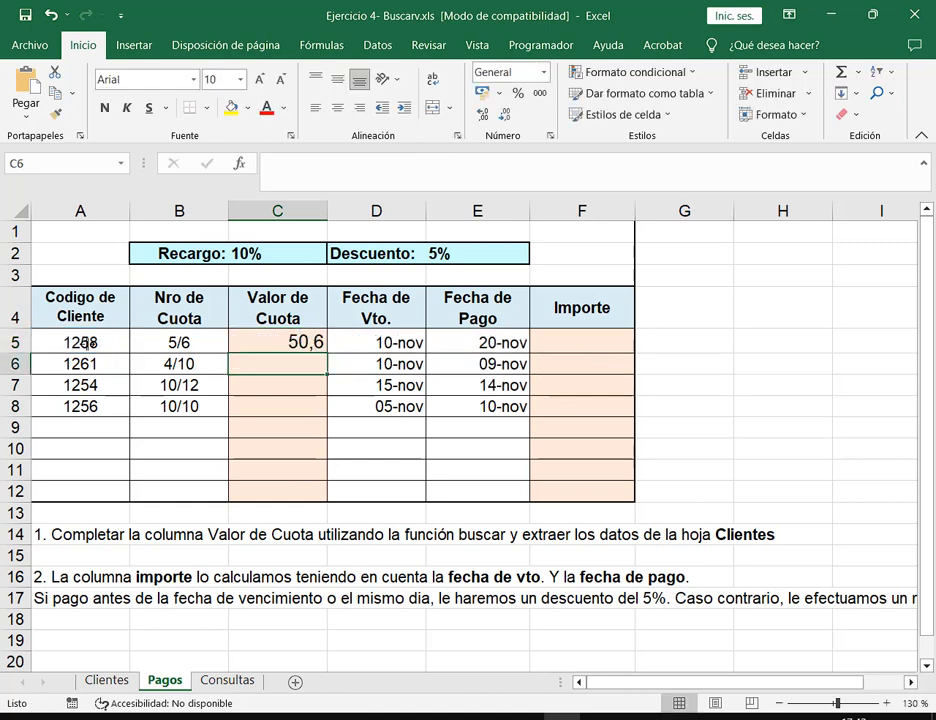
left_click(309, 340)
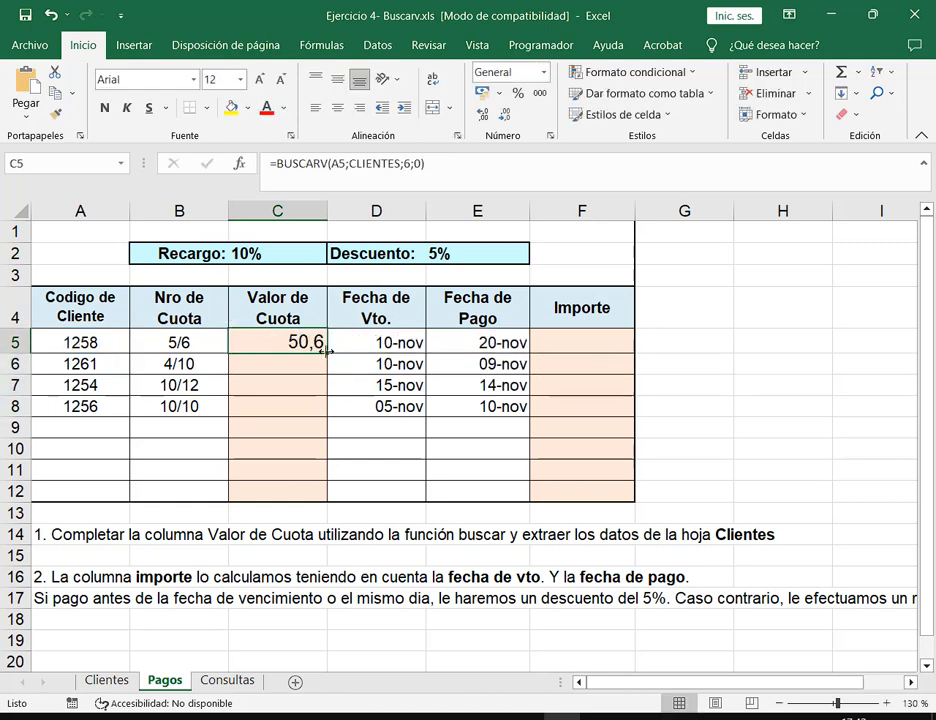
left_click_drag(325, 351, 326, 413)
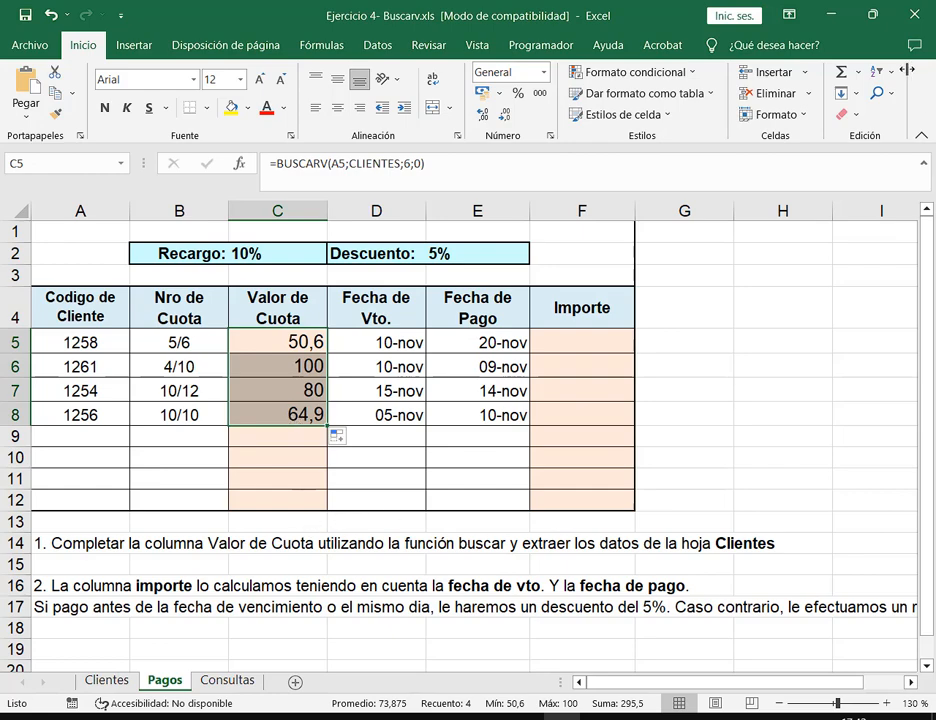
Step: Review the arguments of the BUSCARV formula in C5 with the workbook window temporarily reduced in size
left_click(884, 10)
double_click(270, 349)
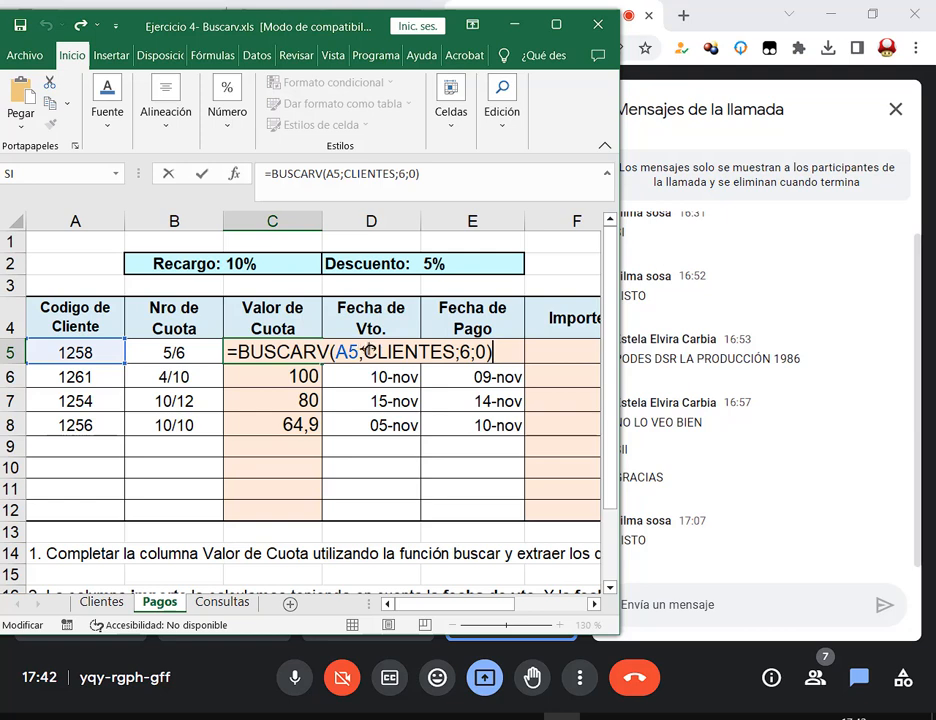
left_click_drag(364, 351, 452, 345)
left_click(501, 350)
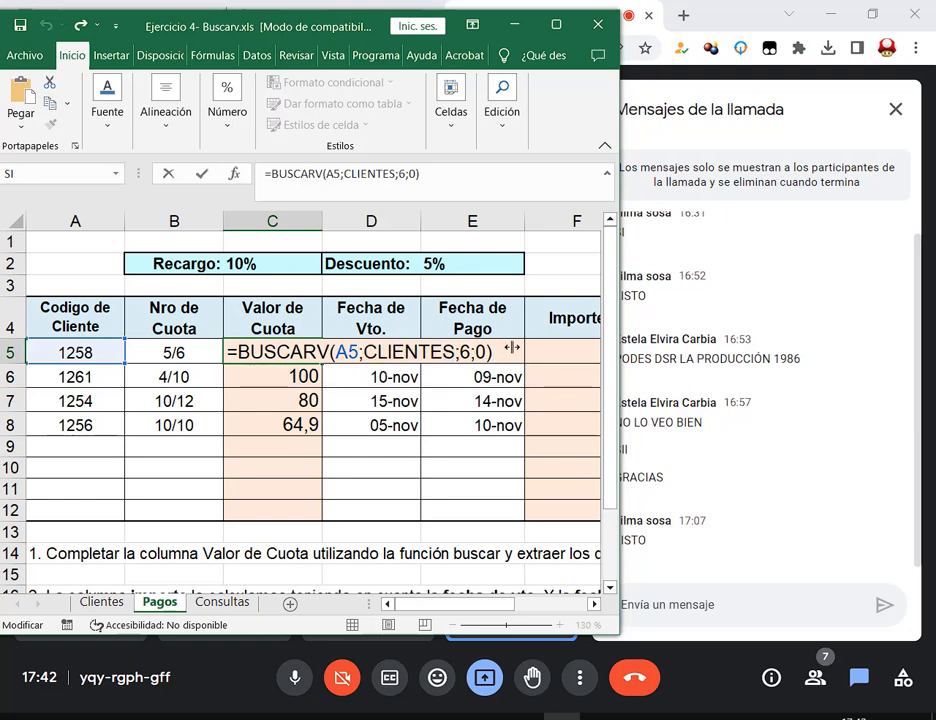
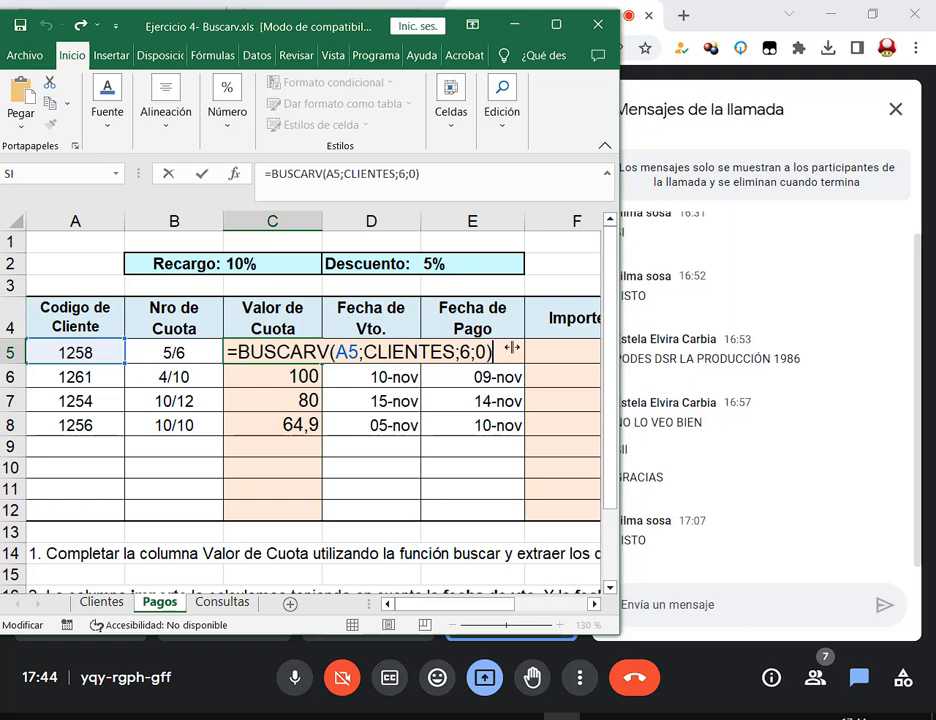
key("Escape")
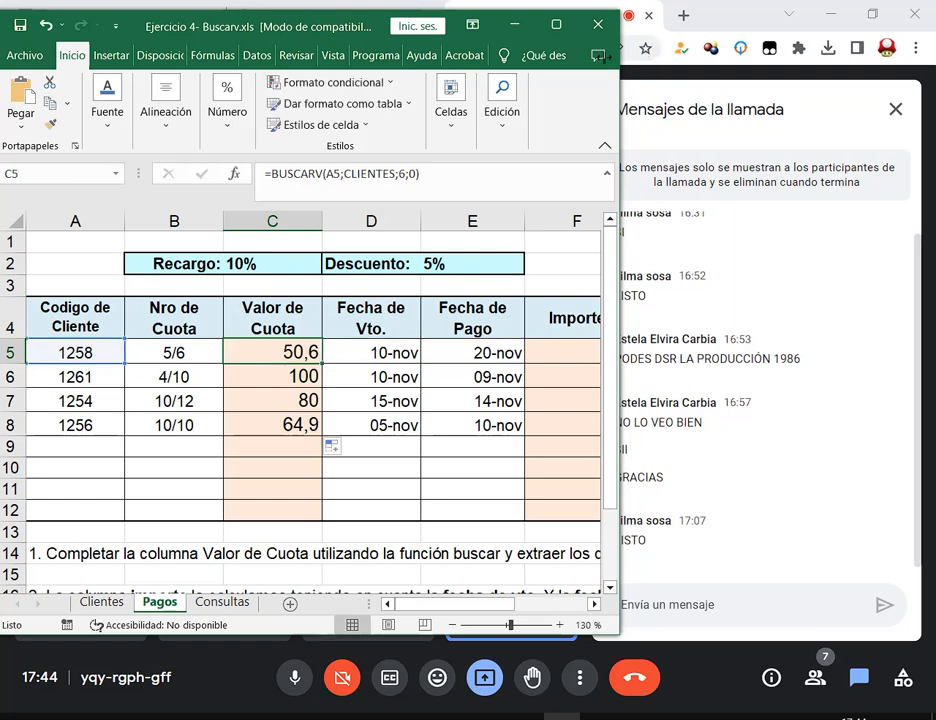
left_click(556, 24)
Step: Examine the Fecha de Pago and Fecha de Vto. columns and read the full discount and surcharge instruction for Importe
left_click(578, 350)
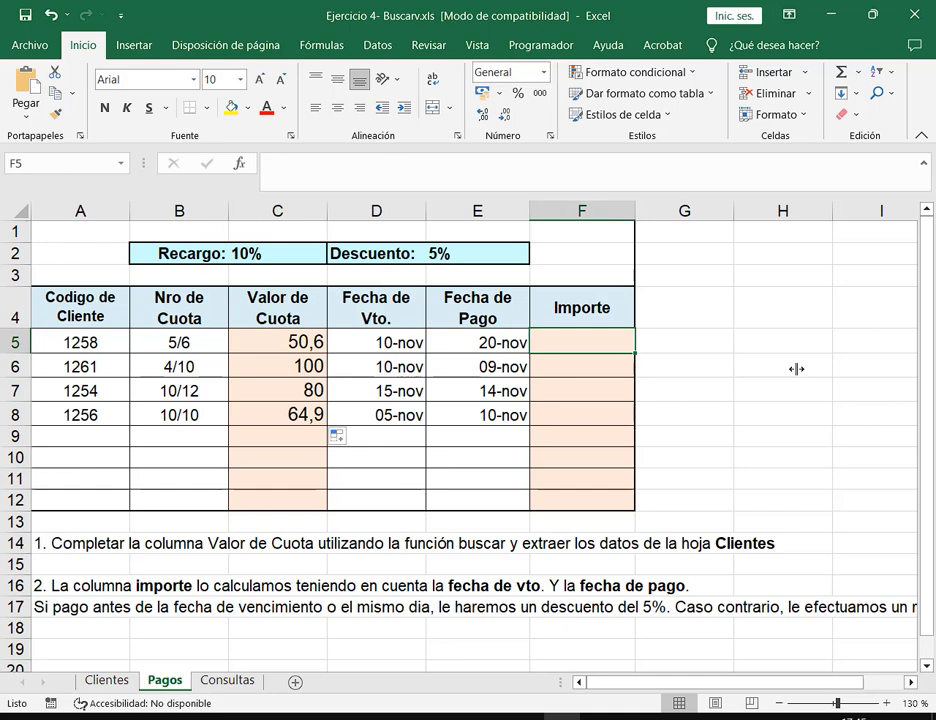
left_click_drag(487, 342, 490, 414)
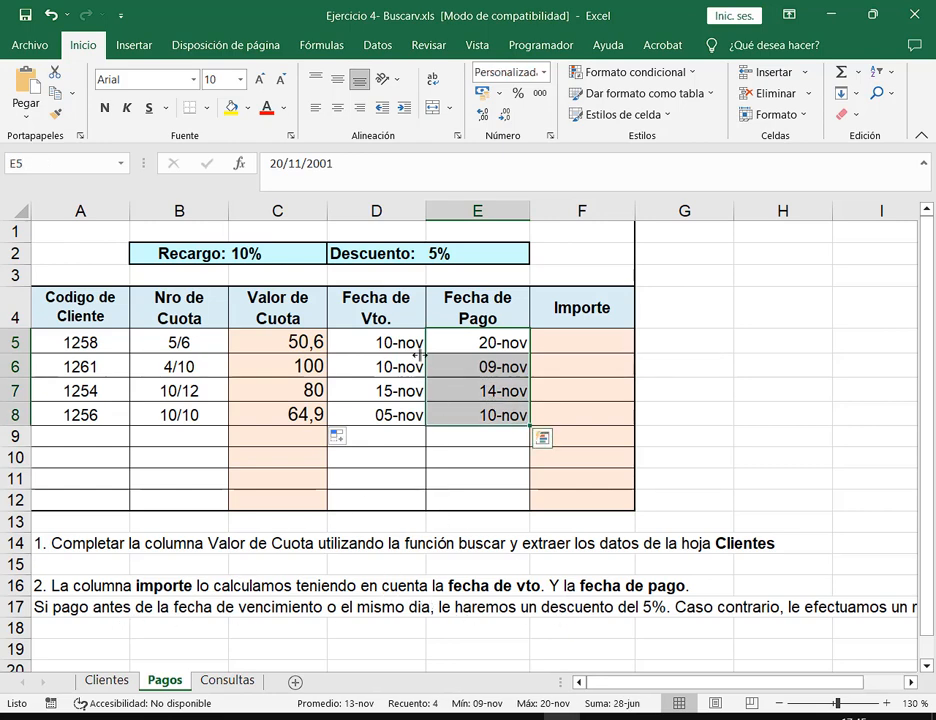
left_click_drag(400, 342, 404, 420)
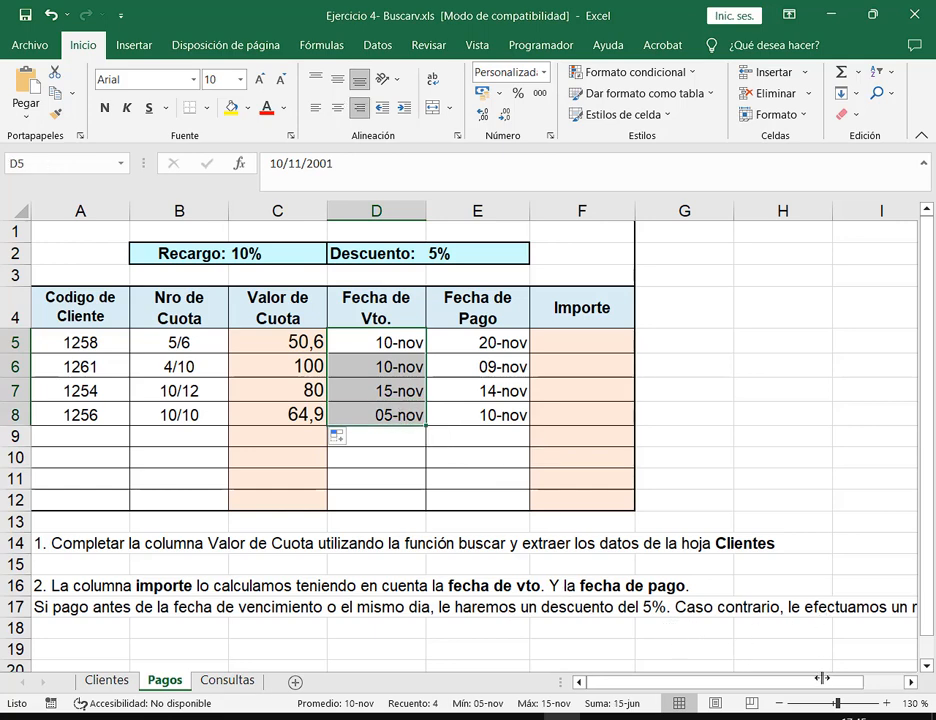
left_click_drag(820, 680, 920, 675)
left_click(908, 680)
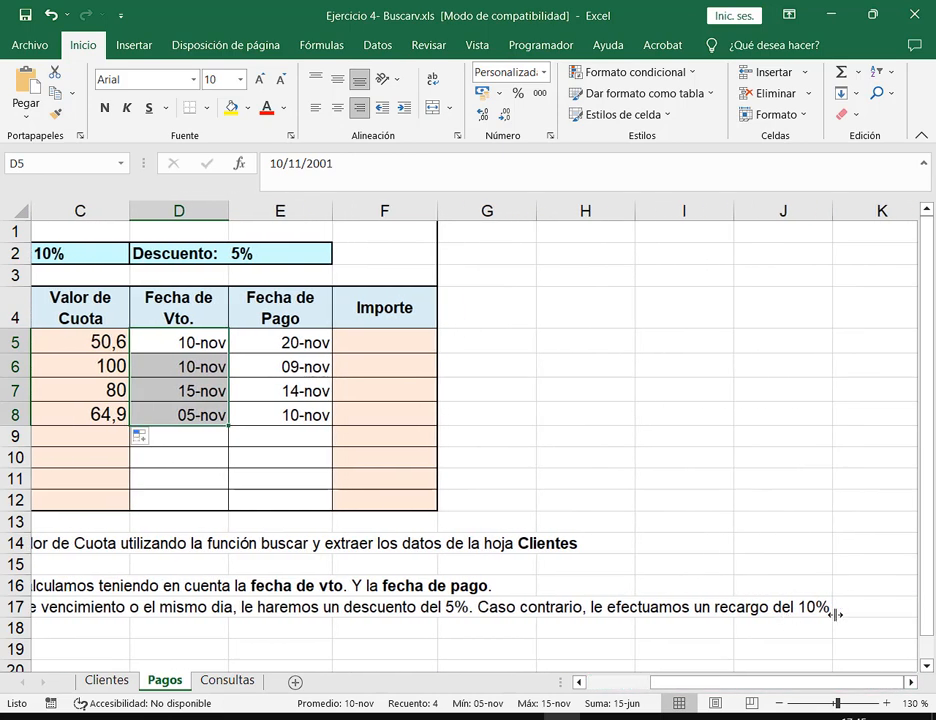
left_click_drag(822, 680, 735, 684)
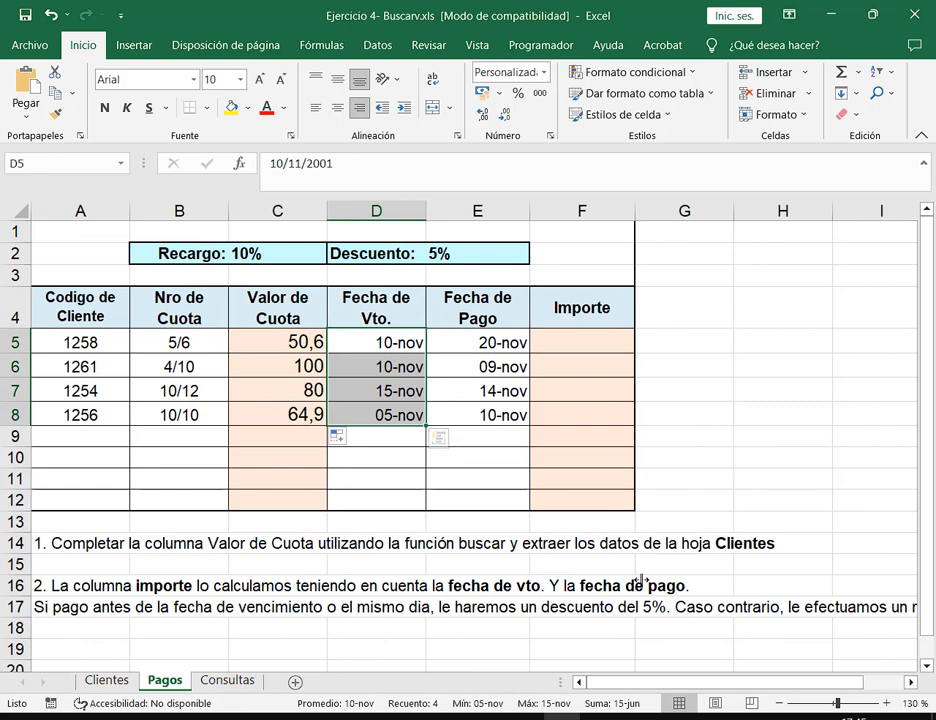
left_click(605, 344)
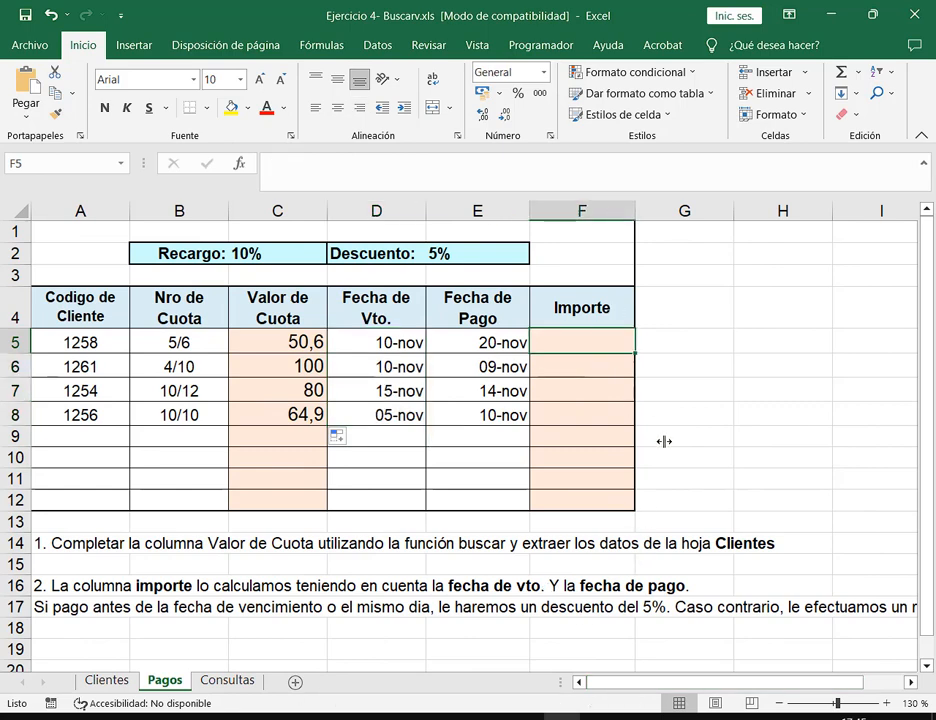
Step: Examine the Recargo and Descuento percentages in row 2 and the Importe column of the Pagos sheet
left_click_drag(152, 236, 466, 267)
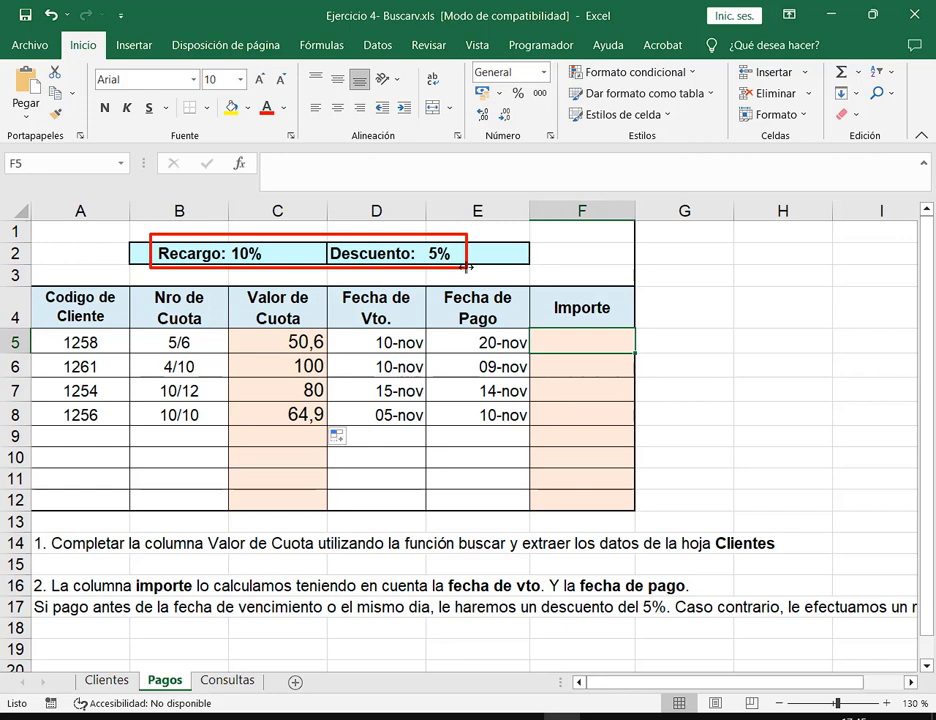
mouse_move(531, 286)
left_mouse_down()
mouse_move(634, 456)
mouse_move(640, 517)
left_mouse_up()
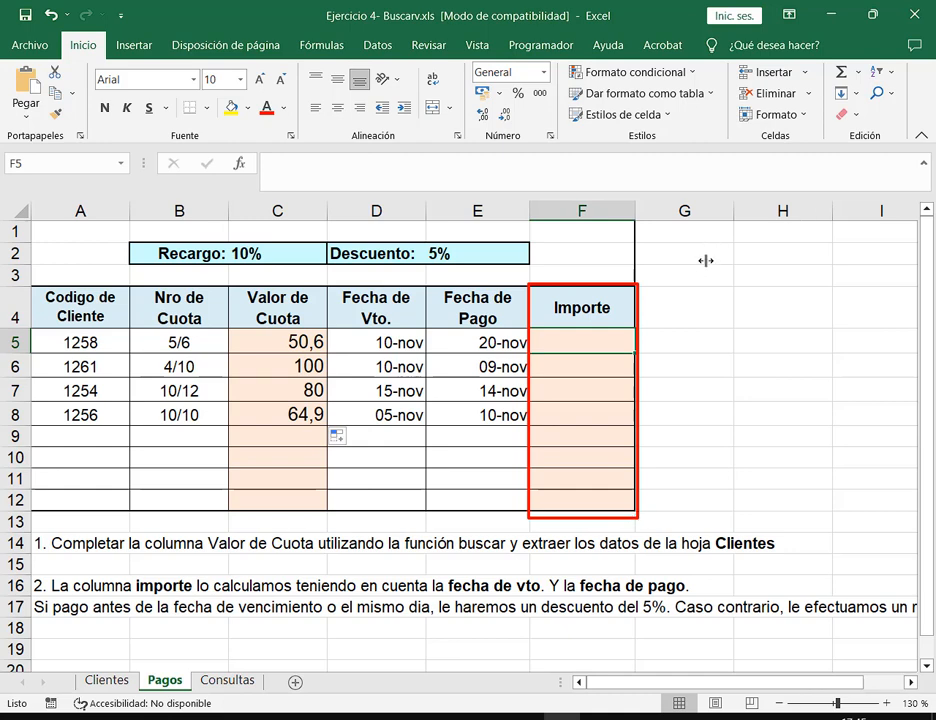
left_click_drag(706, 245, 688, 309)
left_click_drag(791, 237, 775, 296)
left_click_drag(890, 232, 870, 306)
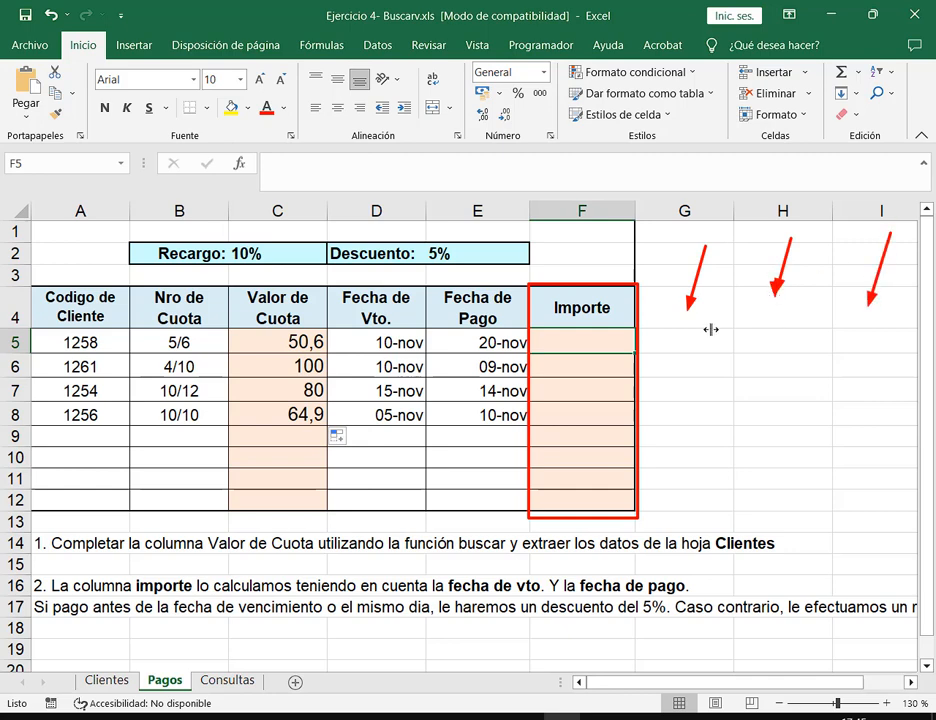
key("ctrl+z")
key("ctrl+z")
key("ctrl+z")
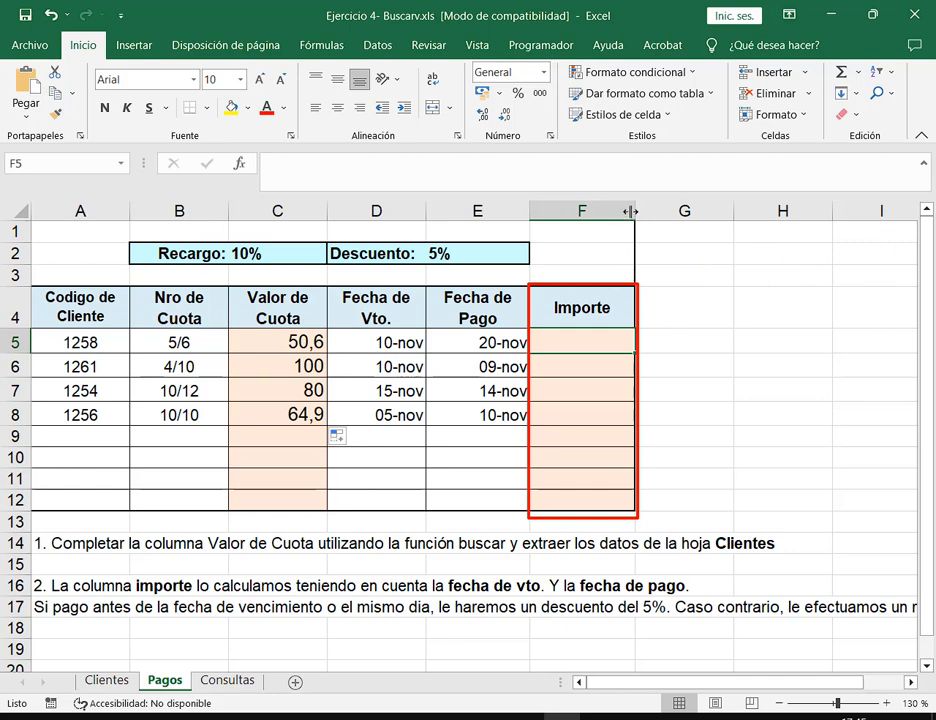
left_click_drag(631, 211, 610, 288)
key("Escape")
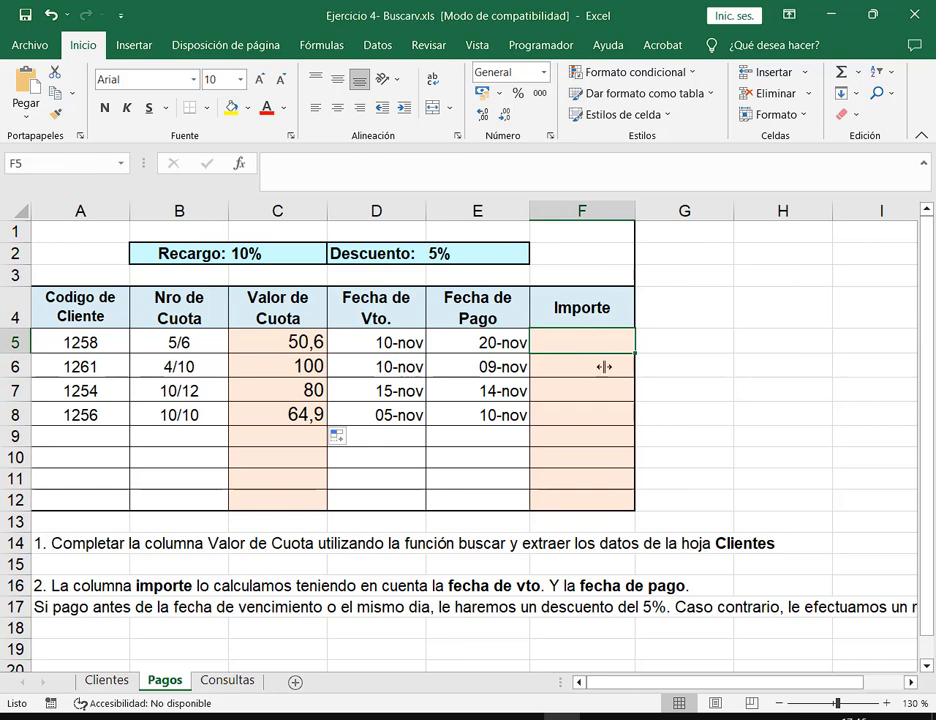
Step: Start an SI formula in F5 of the Pagos sheet at font size 12 with the logical test E5<=D5
type("=SI(")
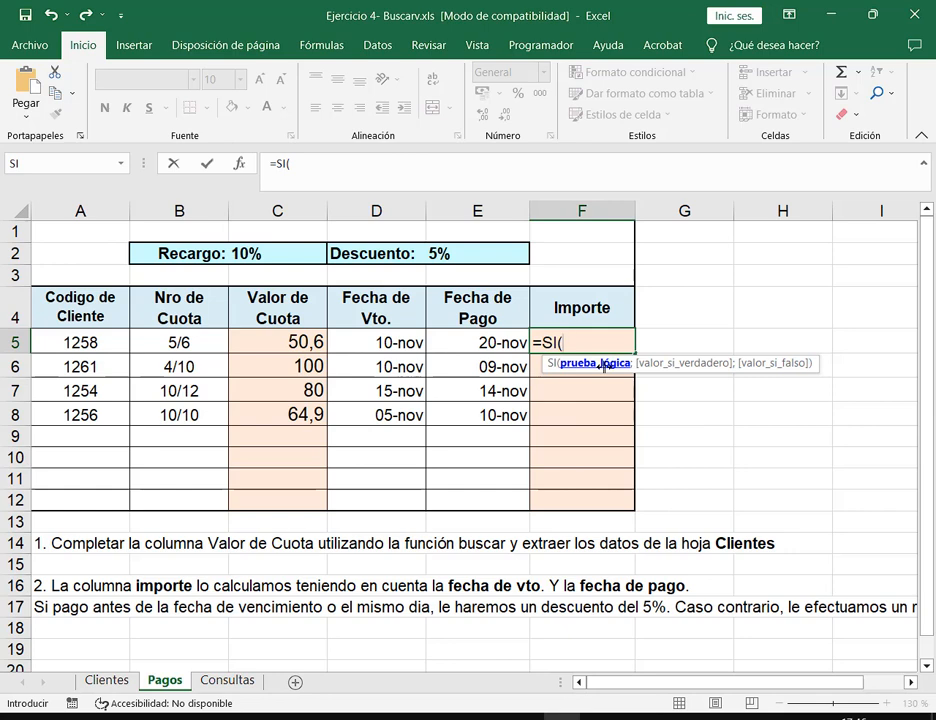
key("Escape")
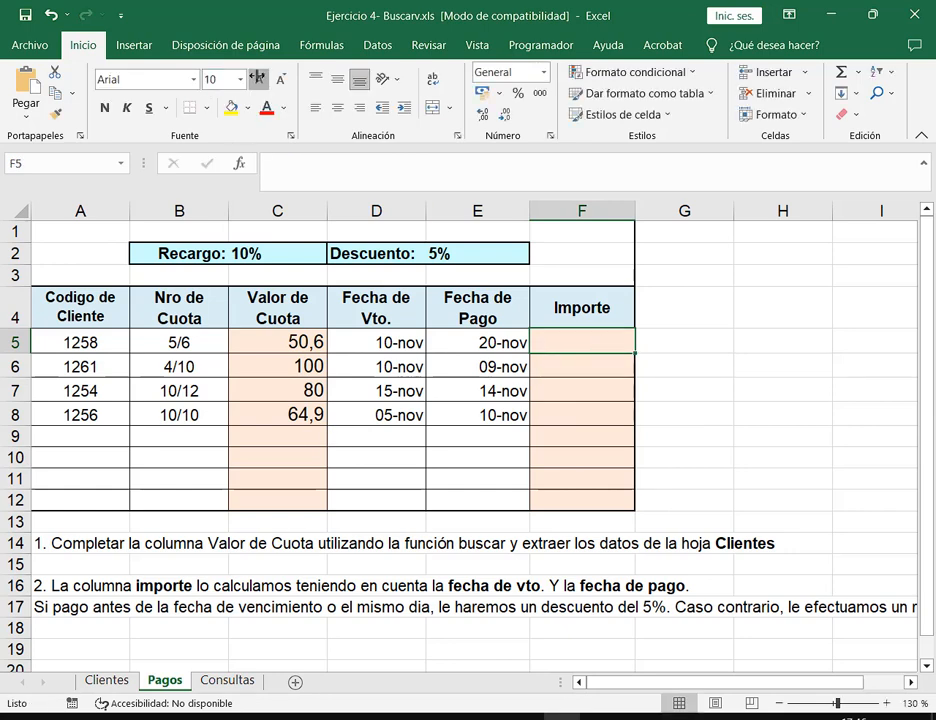
left_click(257, 78)
left_click(257, 78)
type("=SI(")
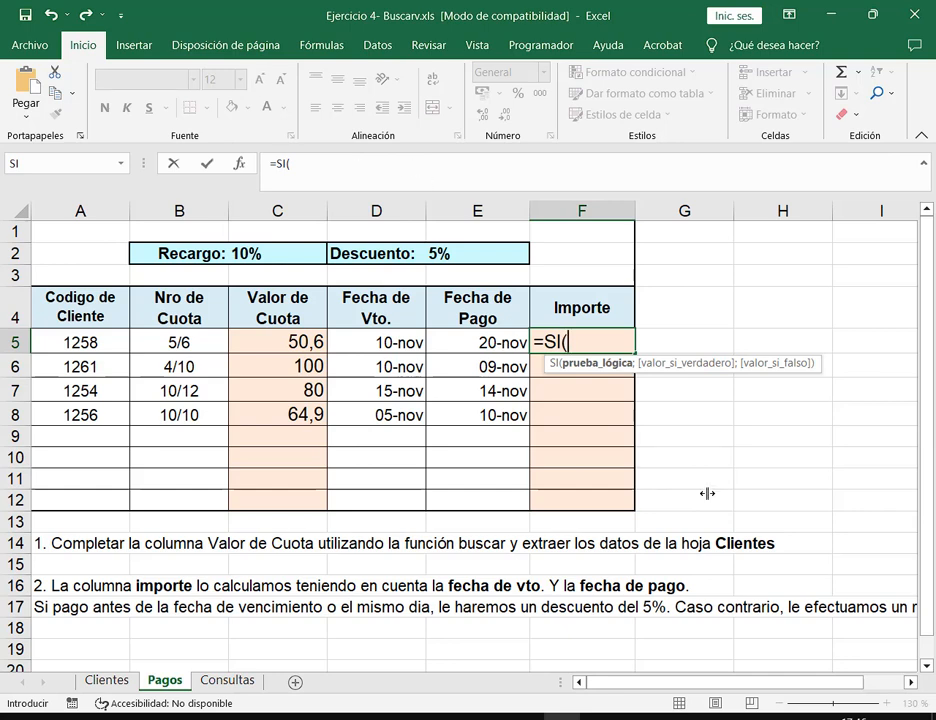
left_click(497, 346)
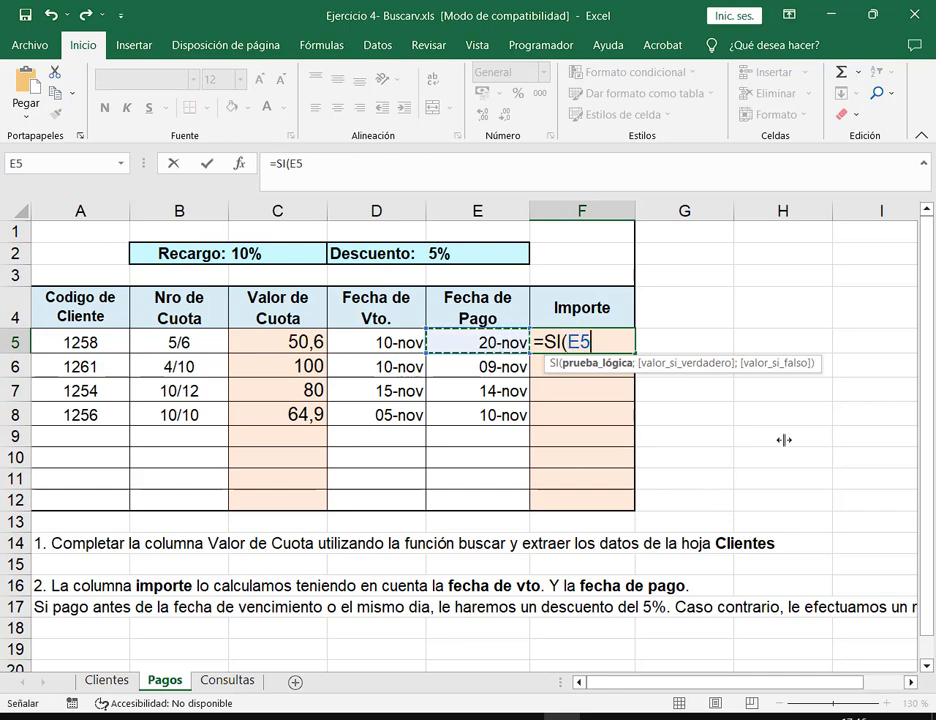
type("<=")
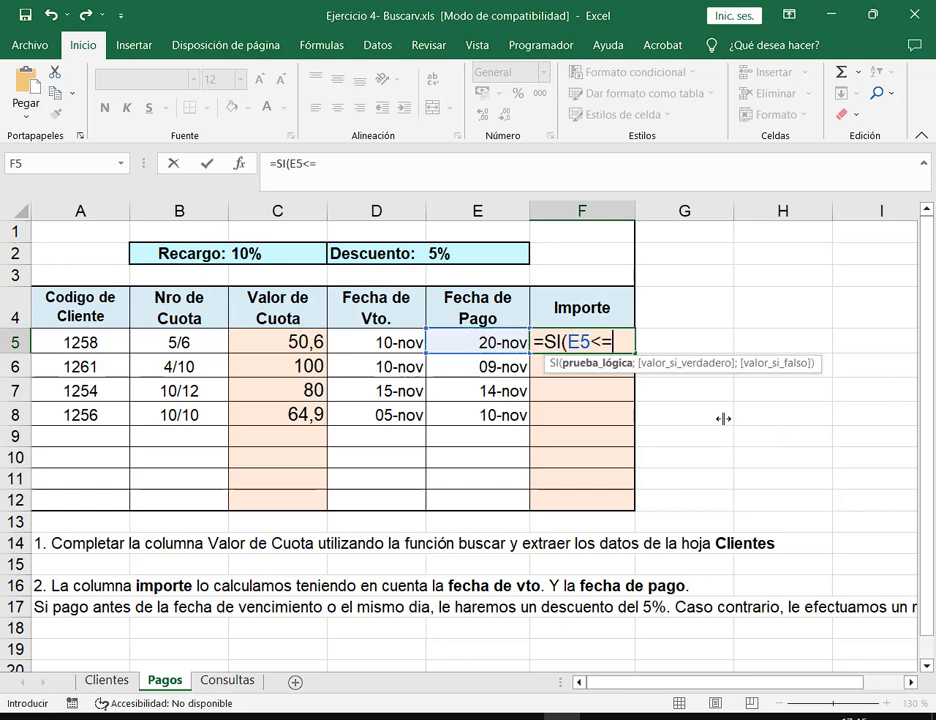
left_click(401, 341)
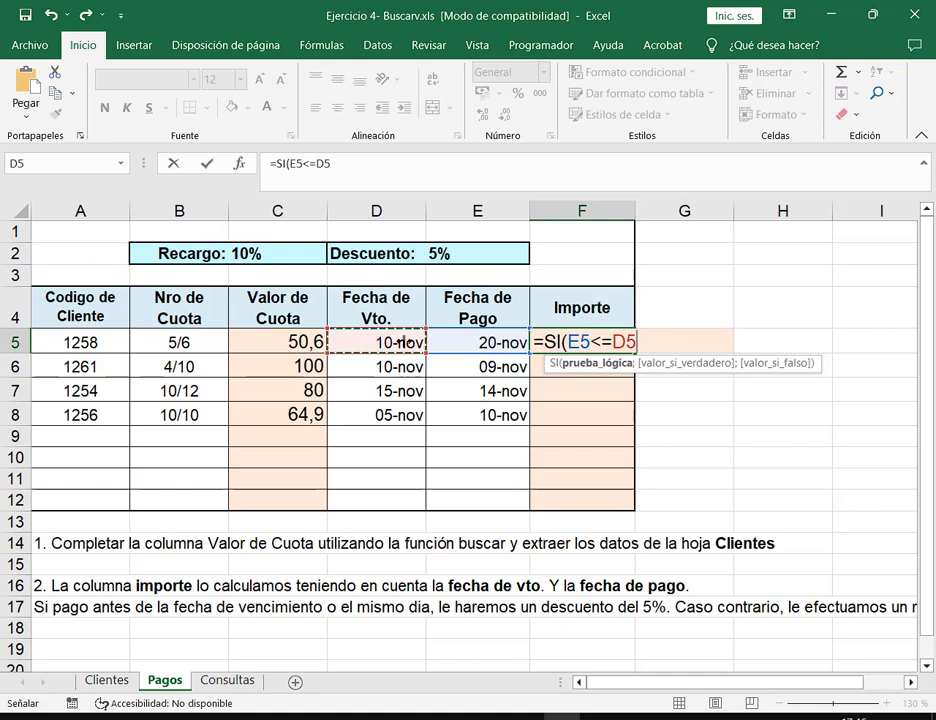
type(";")
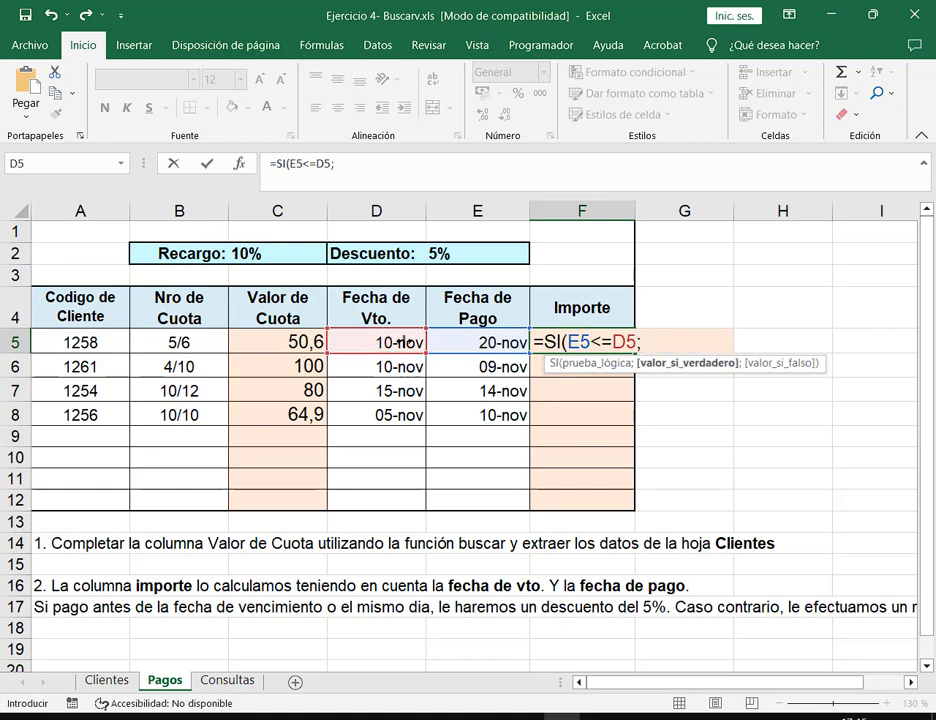
Step: Enter C5-C5*$E$2 as the value if true in the F5 SI formula, keeping the Descuento reference absolute
left_click(294, 341)
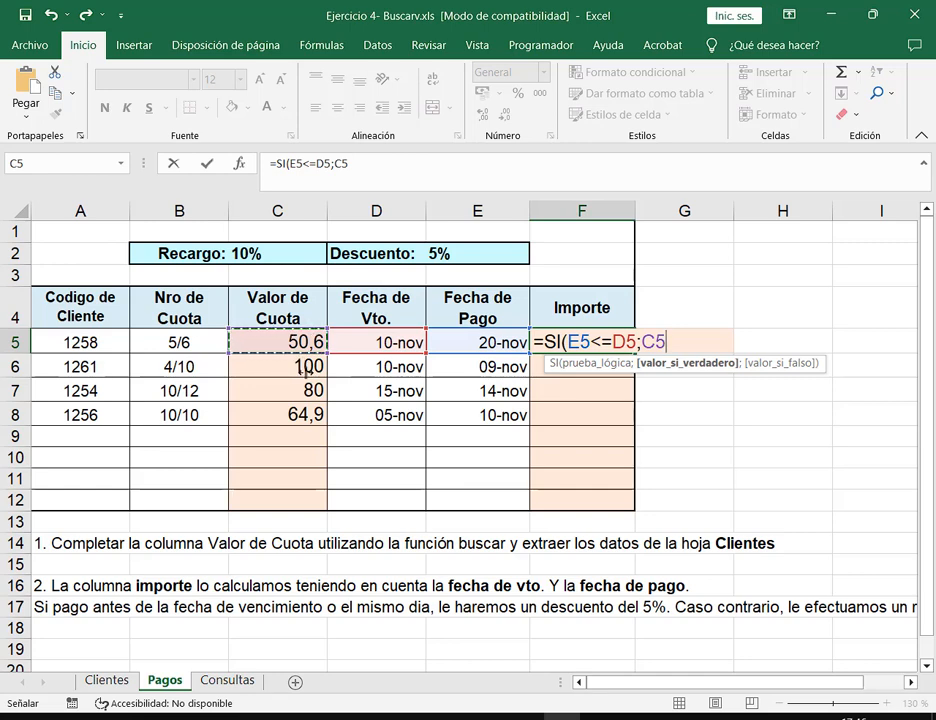
type("-")
left_click(303, 342)
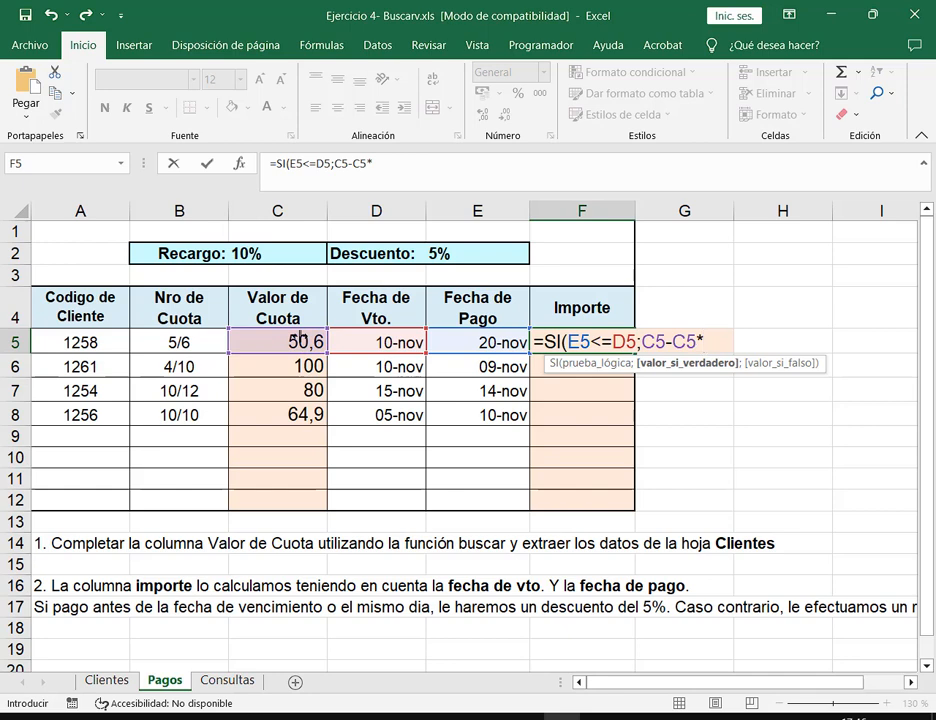
left_click(450, 257)
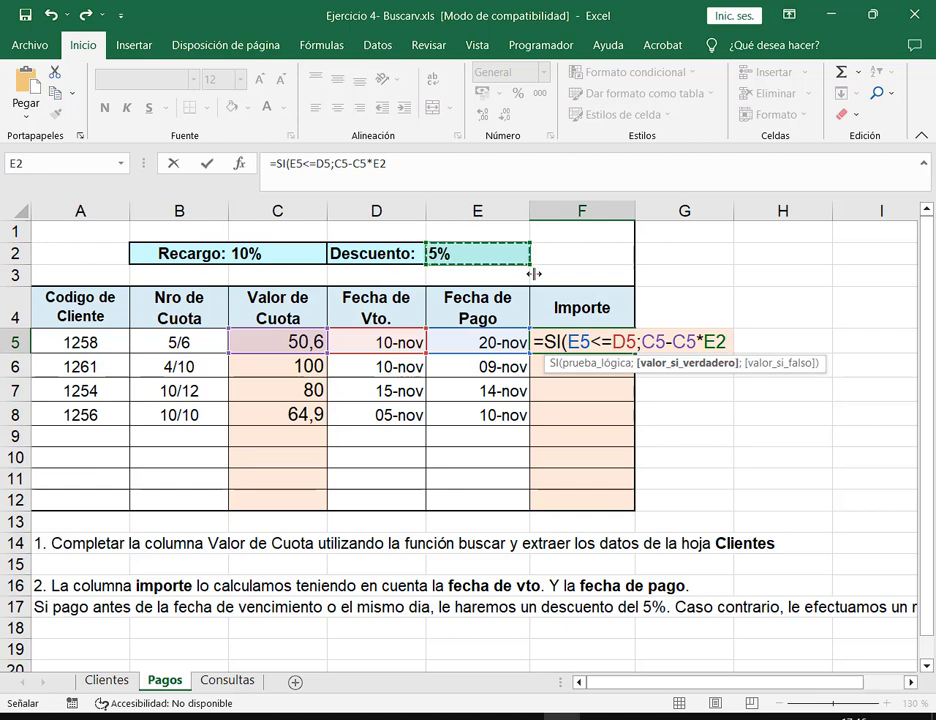
key("F4")
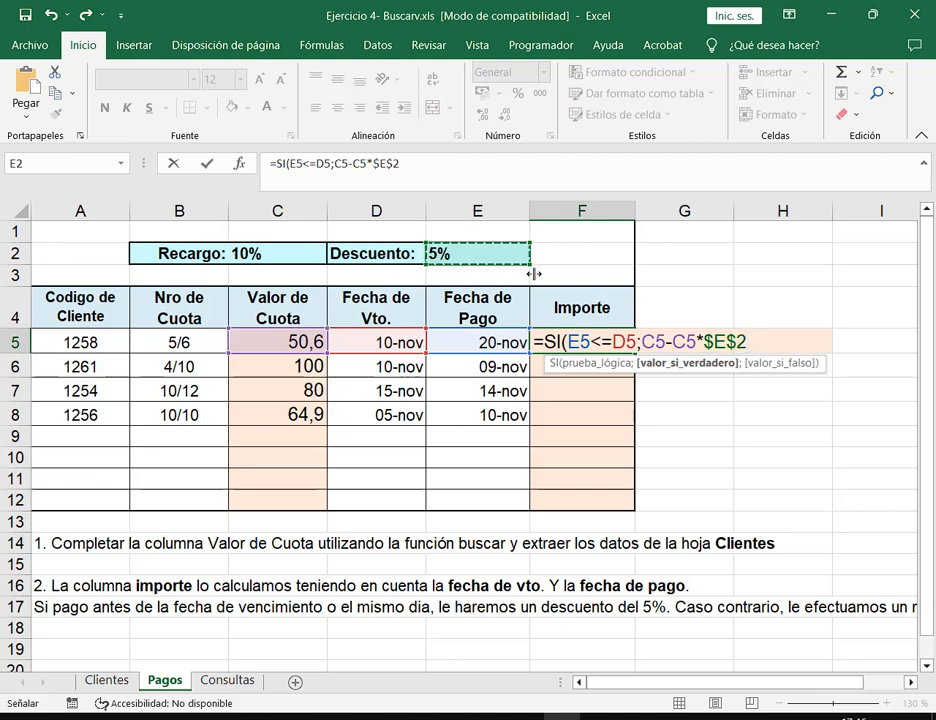
type(";")
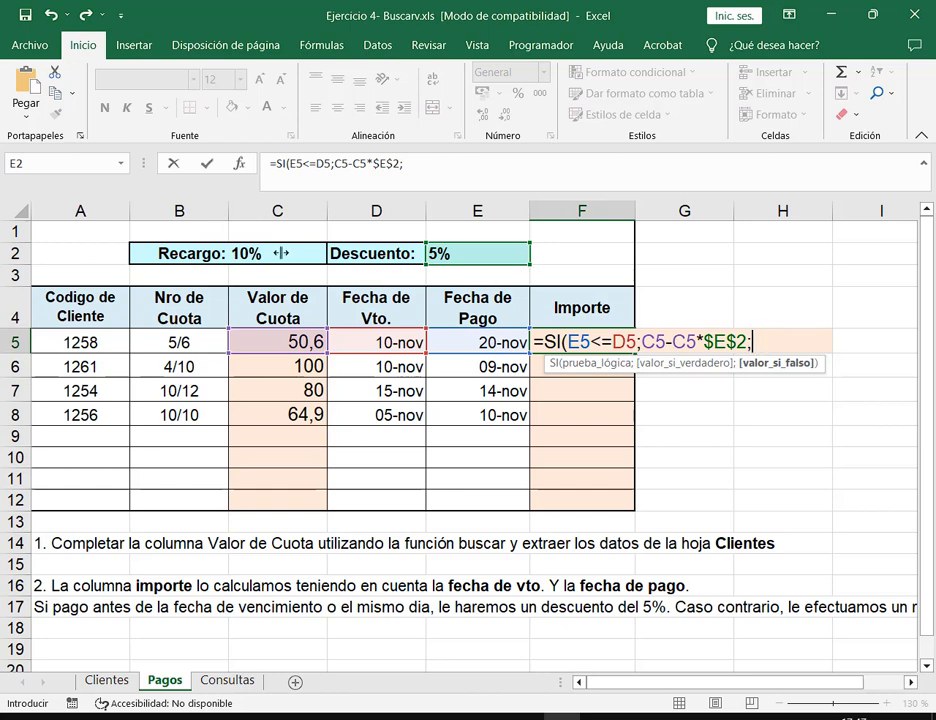
Step: Complete the F5 SI formula with C5+C5*$C$2 as the value if false and copy it down through F8
left_click(312, 338)
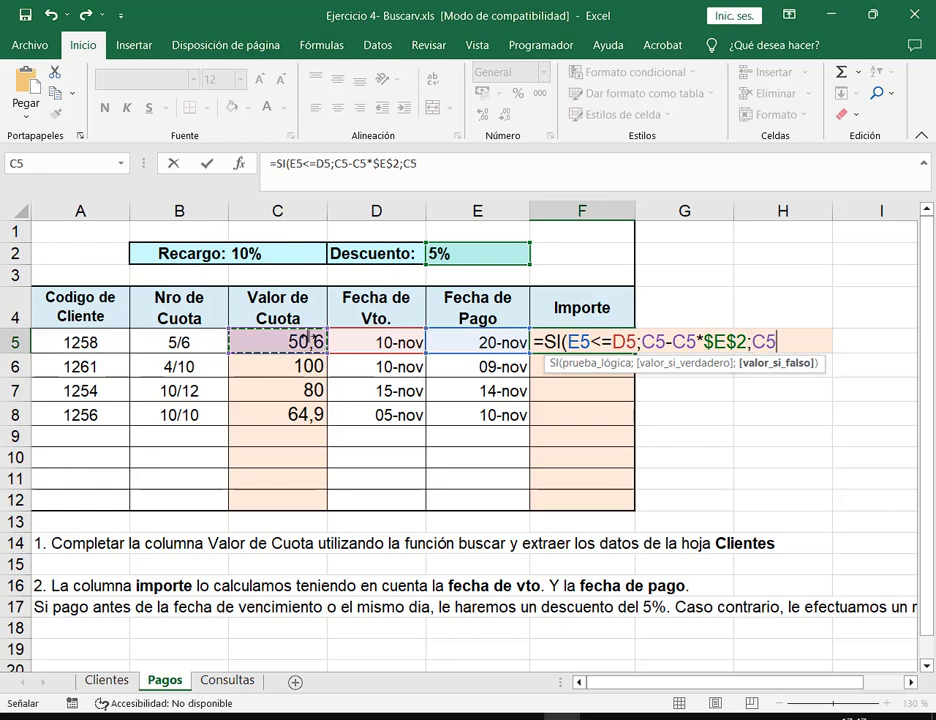
type("+")
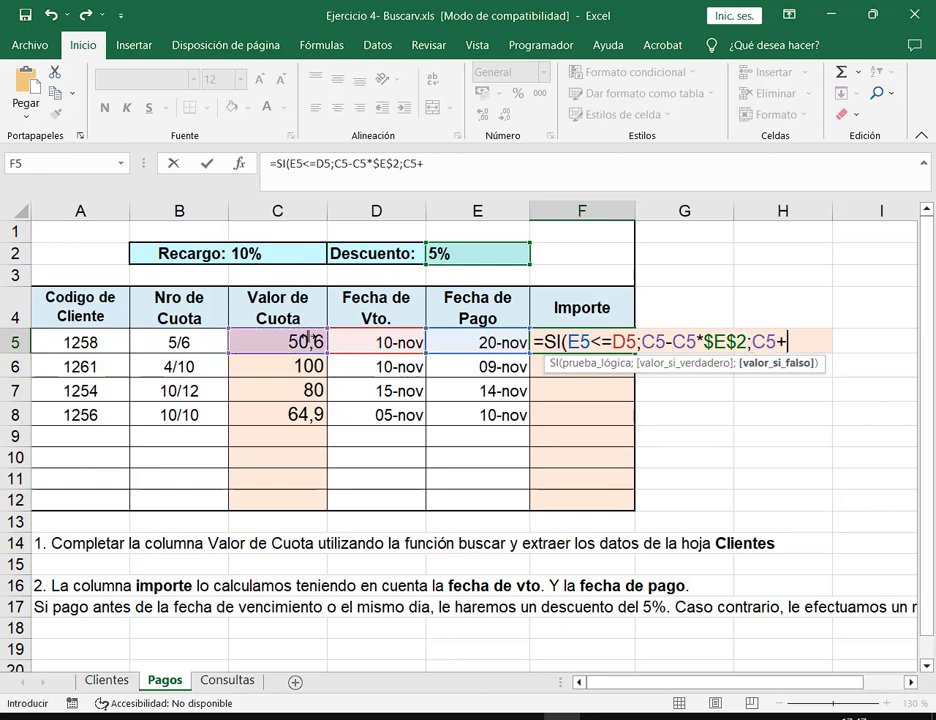
left_click(312, 338)
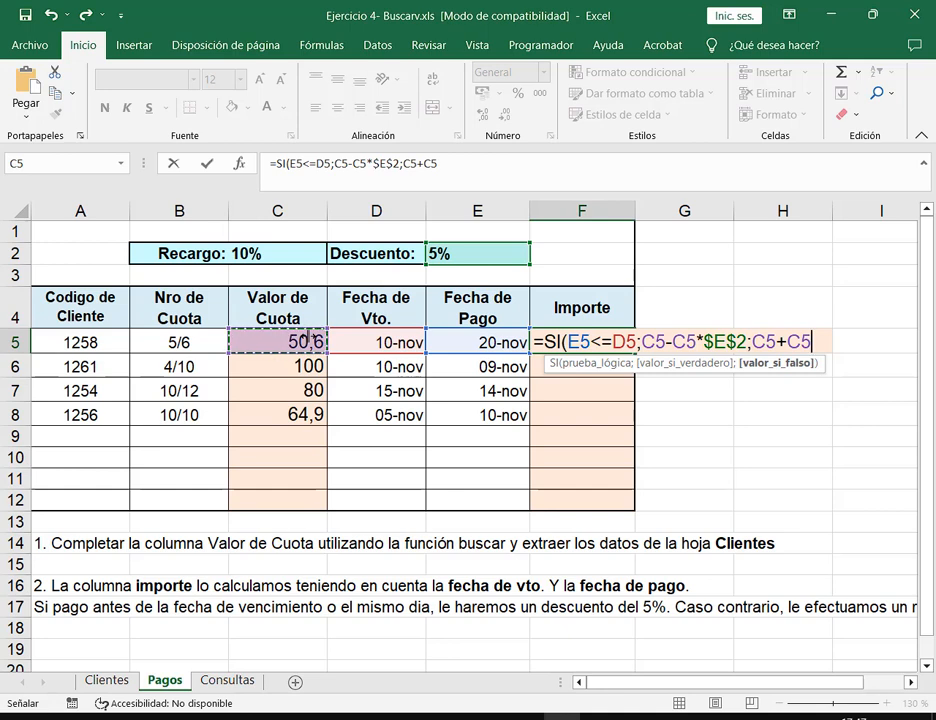
type("*")
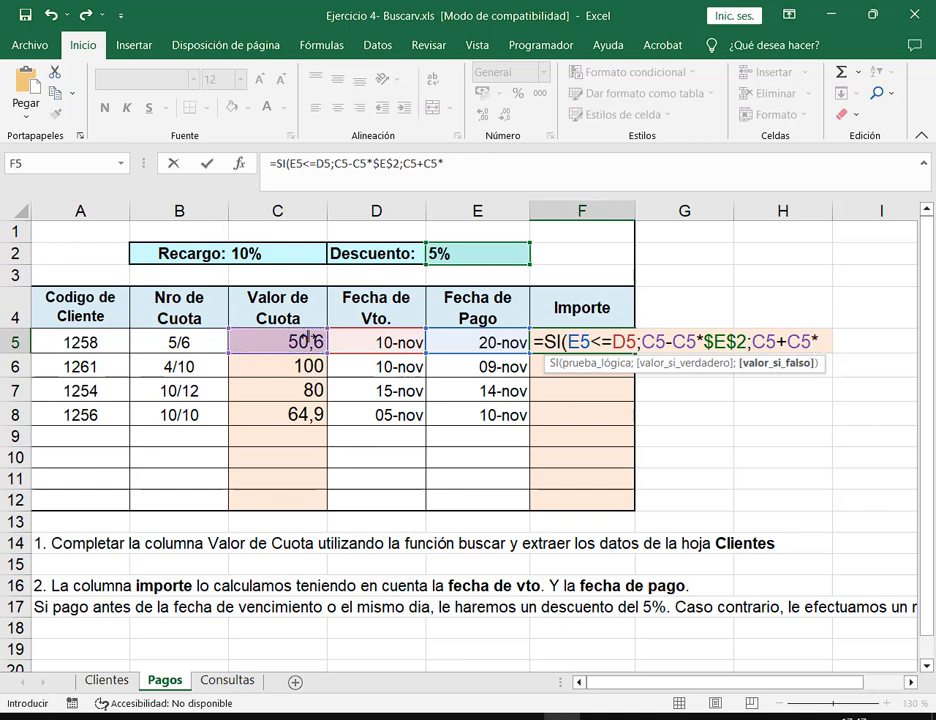
left_click(280, 255)
key("F4")
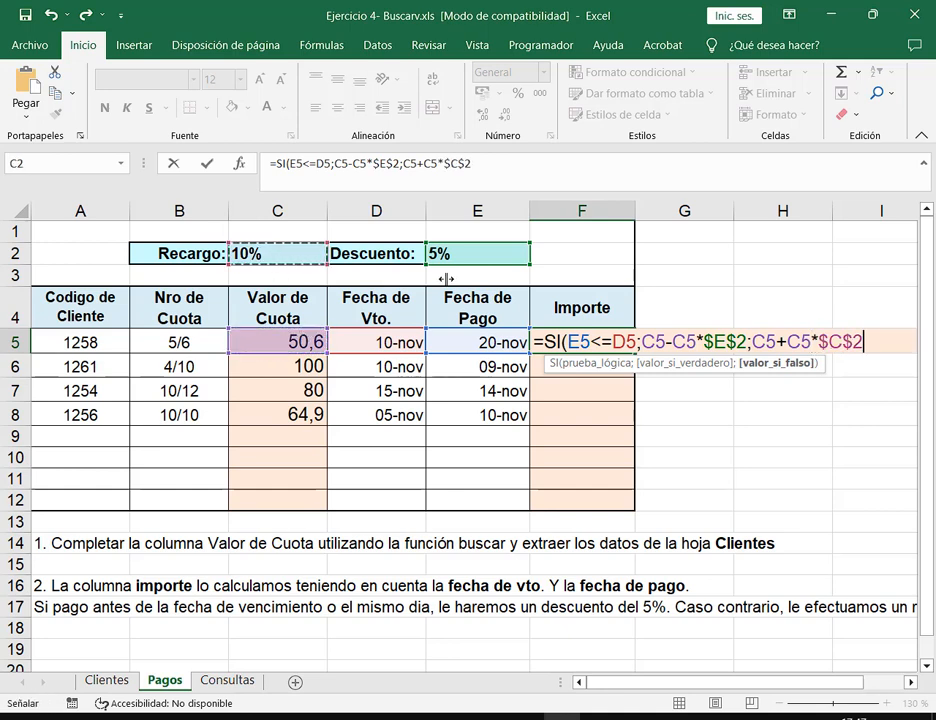
type(")")
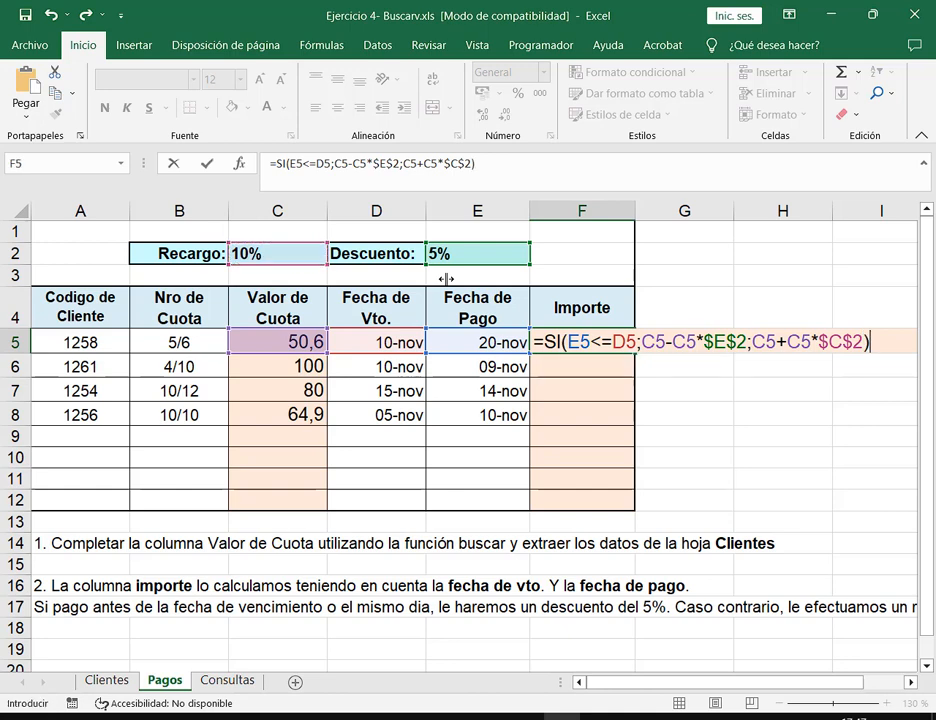
key("Return")
key("Up")
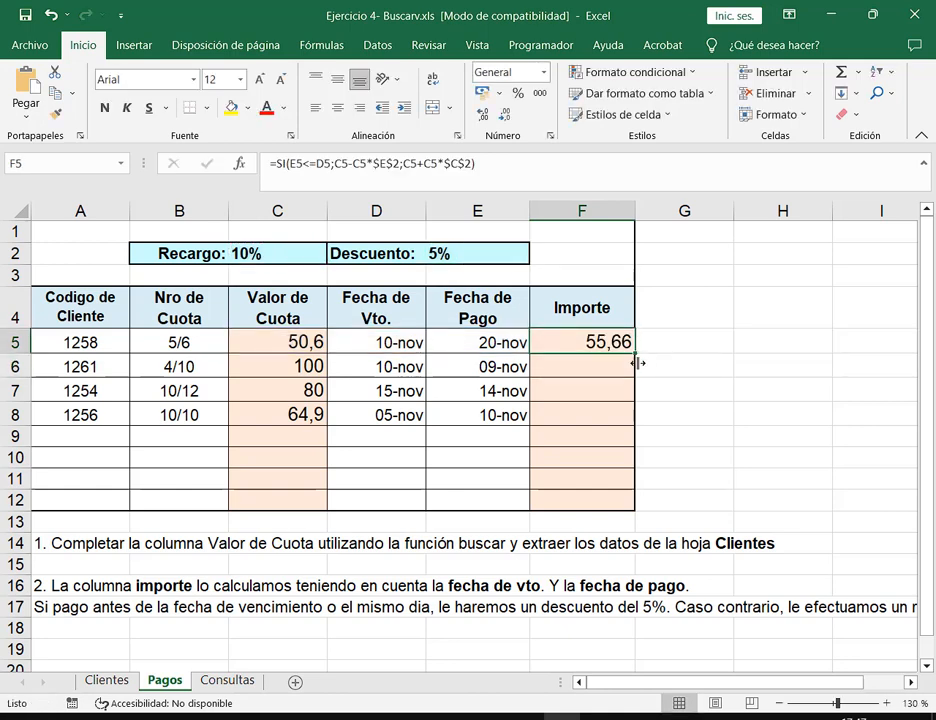
left_click_drag(633, 358, 631, 426)
Step: Review the arguments of the SI formula in F5 with the workbook window temporarily reduced in size
scroll(590, 516, "right", 4)
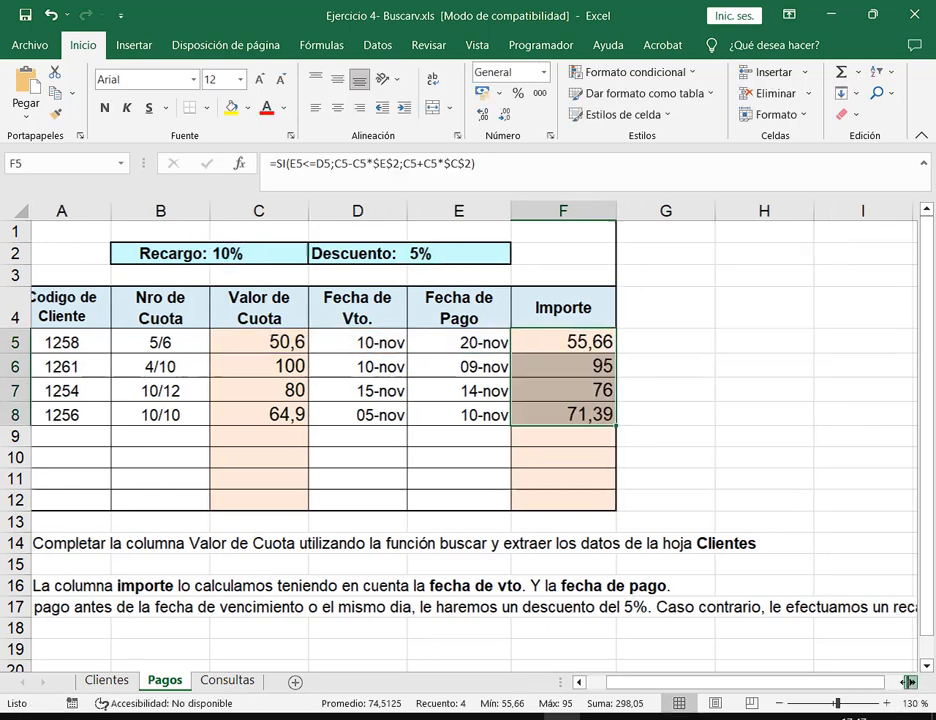
left_click(376, 342)
key("F2")
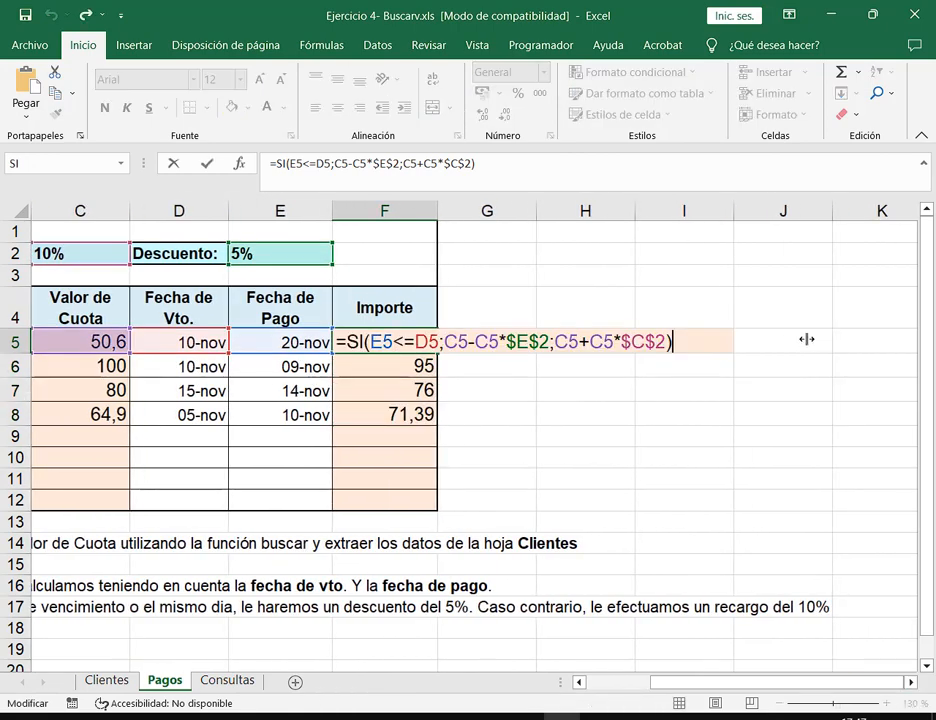
left_click(873, 14)
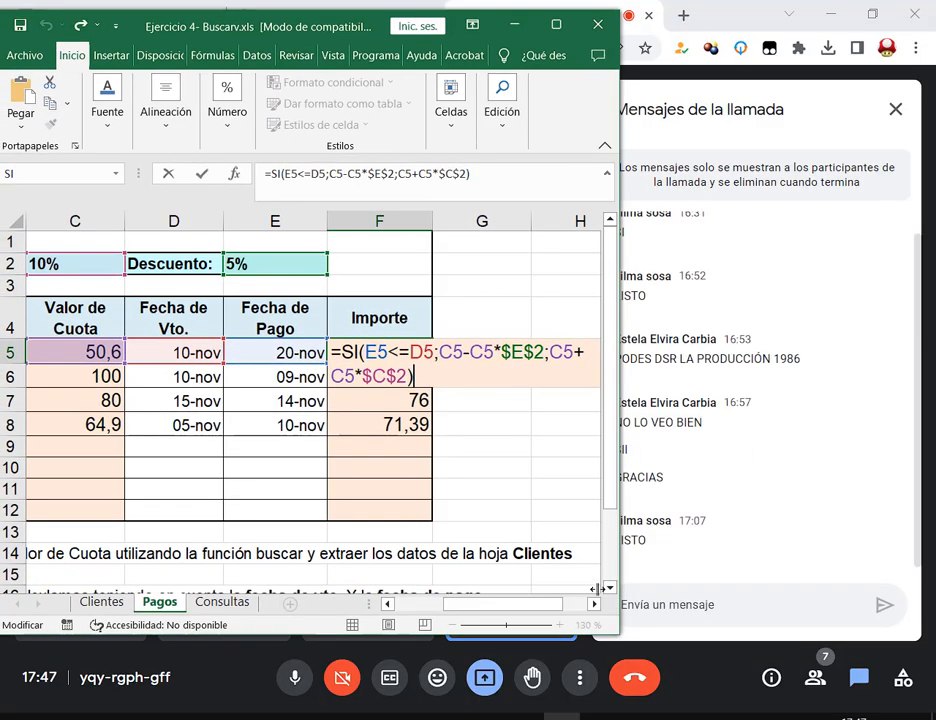
left_click_drag(617, 629, 845, 480)
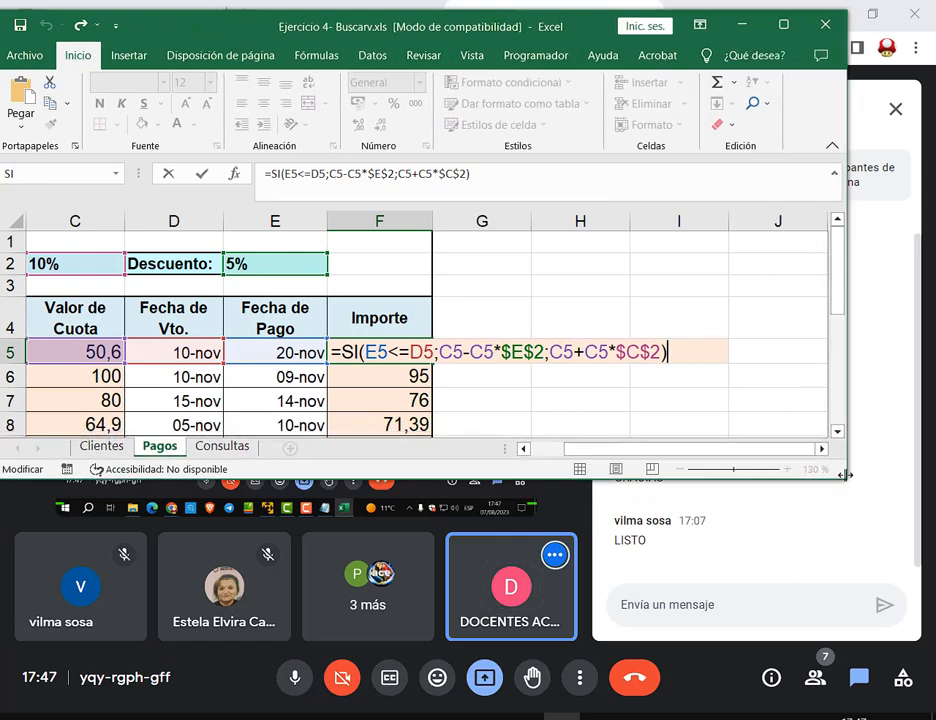
left_click_drag(652, 456, 635, 451)
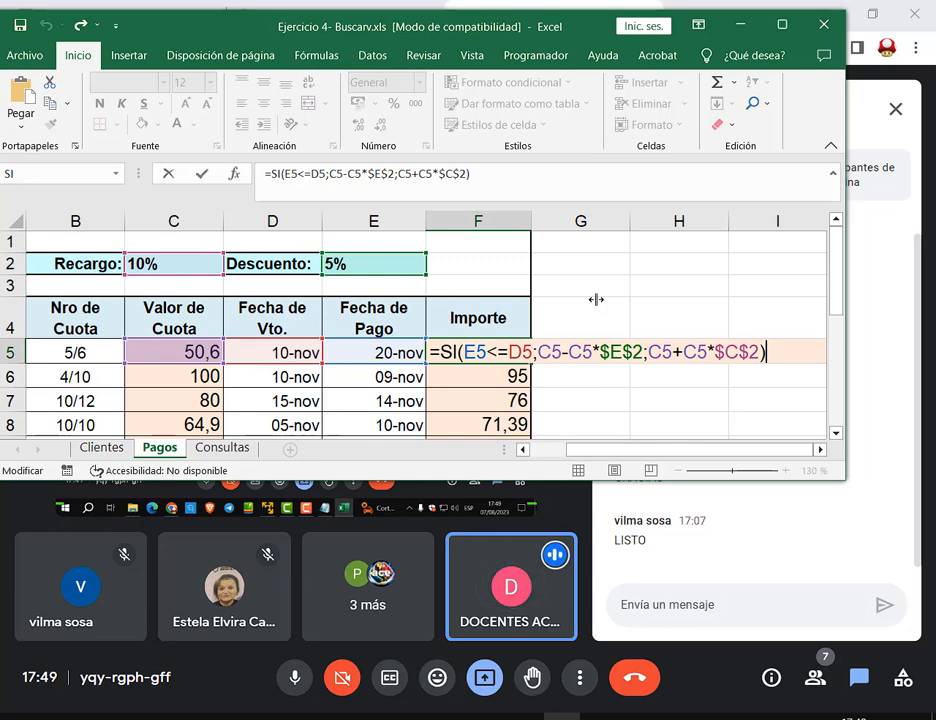
key("Return")
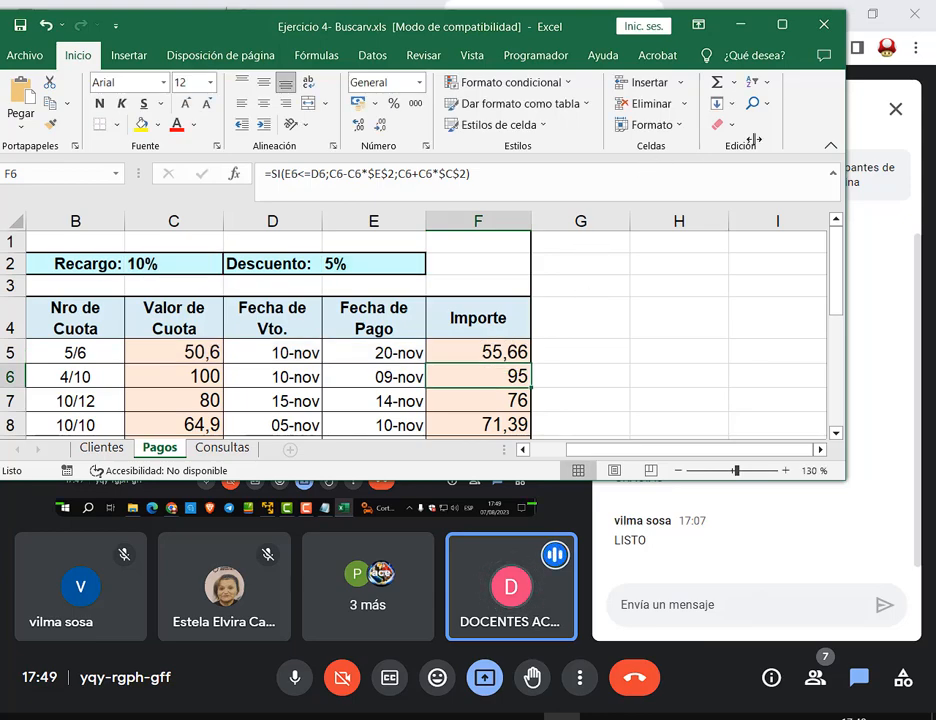
left_click(778, 24)
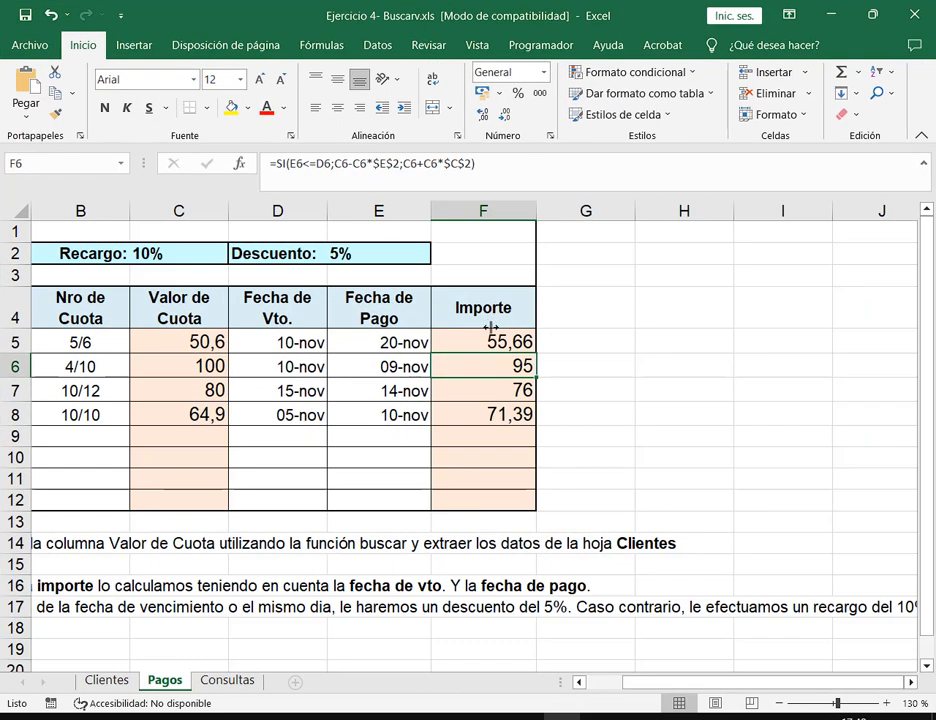
Step: Apply the accounting format with the $ symbol to the Importe cells F5:F8 and the Valor de Cuota cells C5:C8
left_click_drag(487, 341, 484, 414)
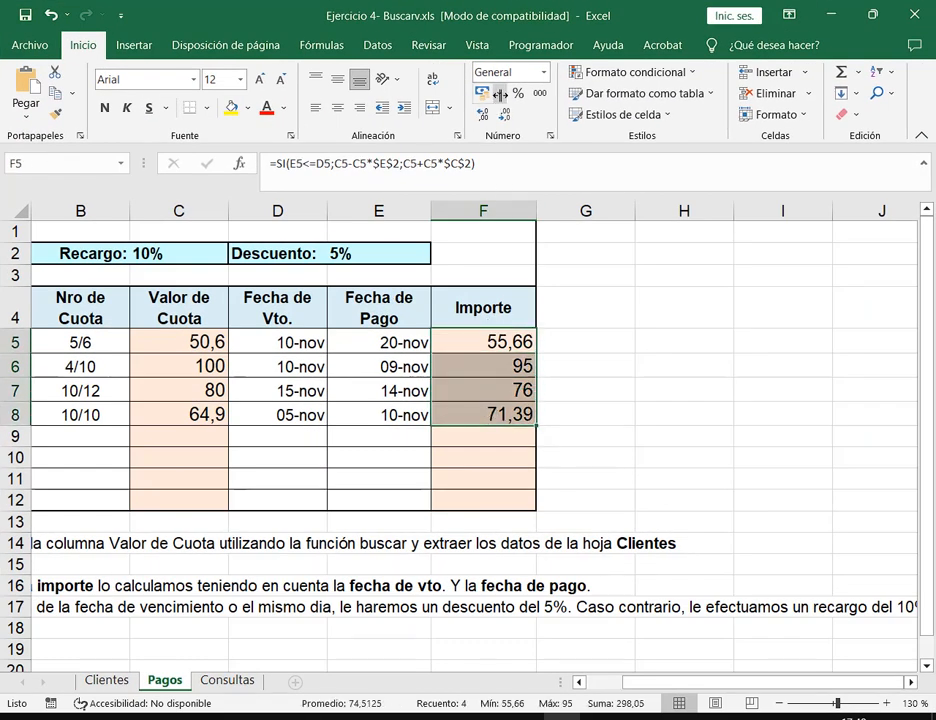
left_click(499, 92)
left_click(504, 138)
left_click_drag(182, 341, 184, 414)
left_click(499, 92)
left_click(560, 134)
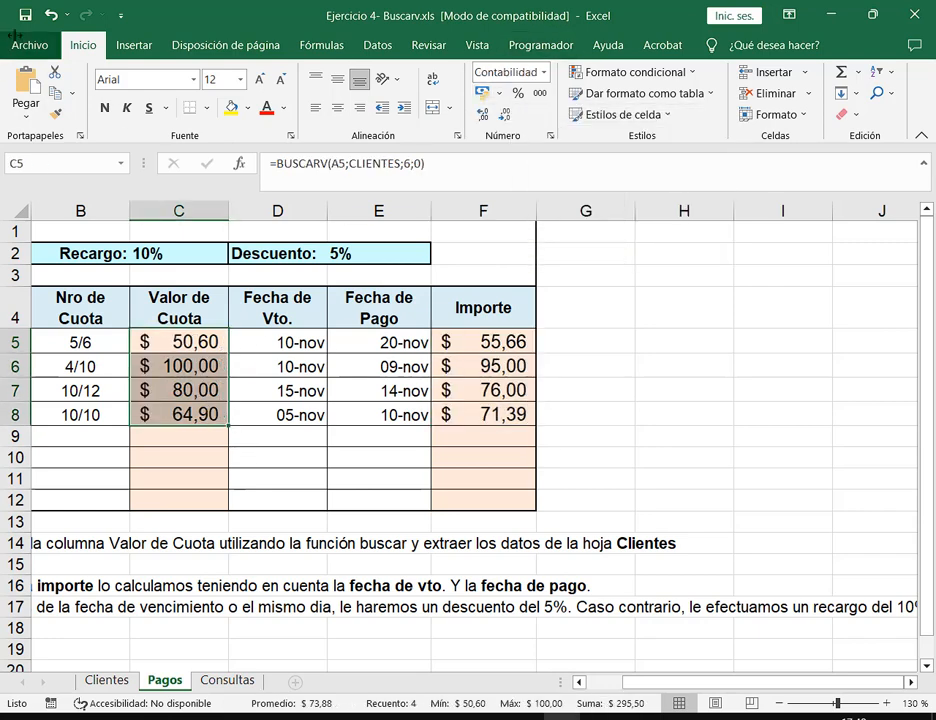
left_click(721, 410)
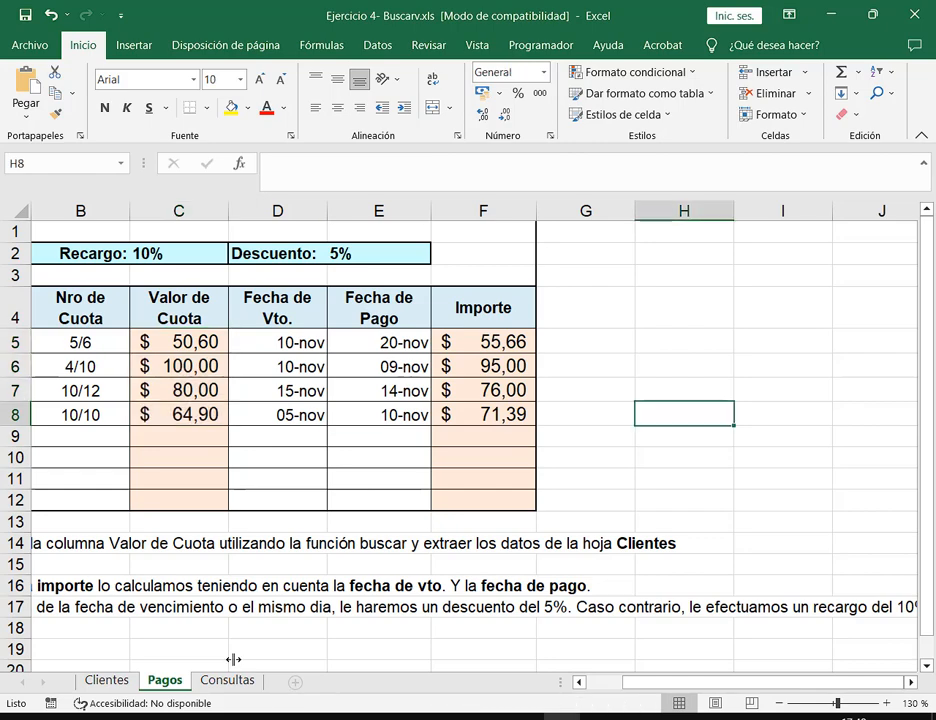
left_click(226, 680)
left_click(158, 679)
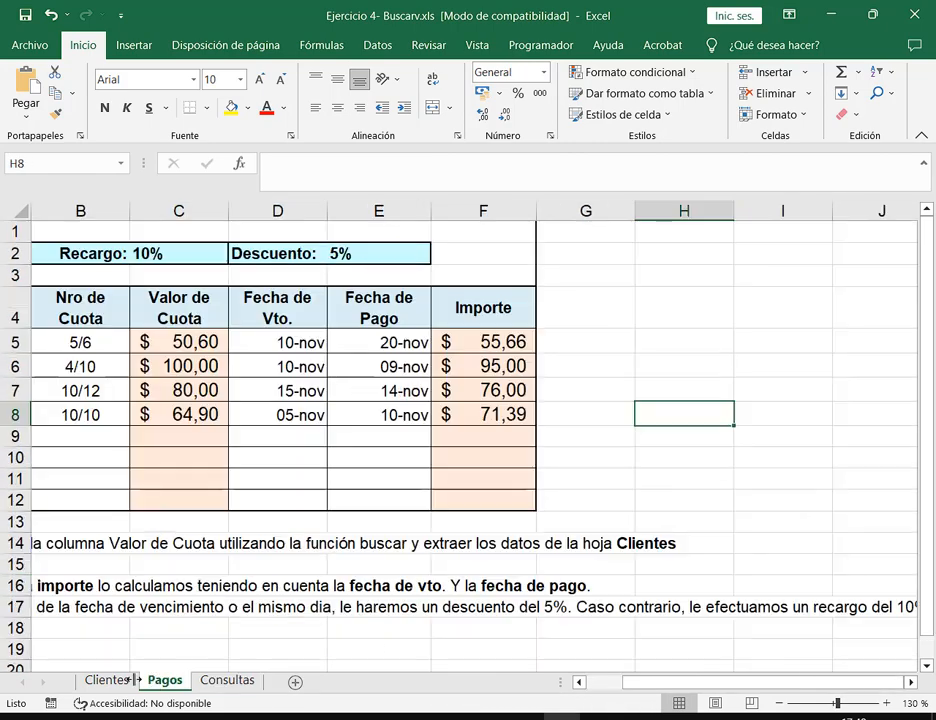
Step: Examine the Consultas form: the client code cell D4 and the empty name, plan, instalment, due date, amount, address and phone cells
left_click_drag(773, 682, 673, 683)
left_click(106, 680)
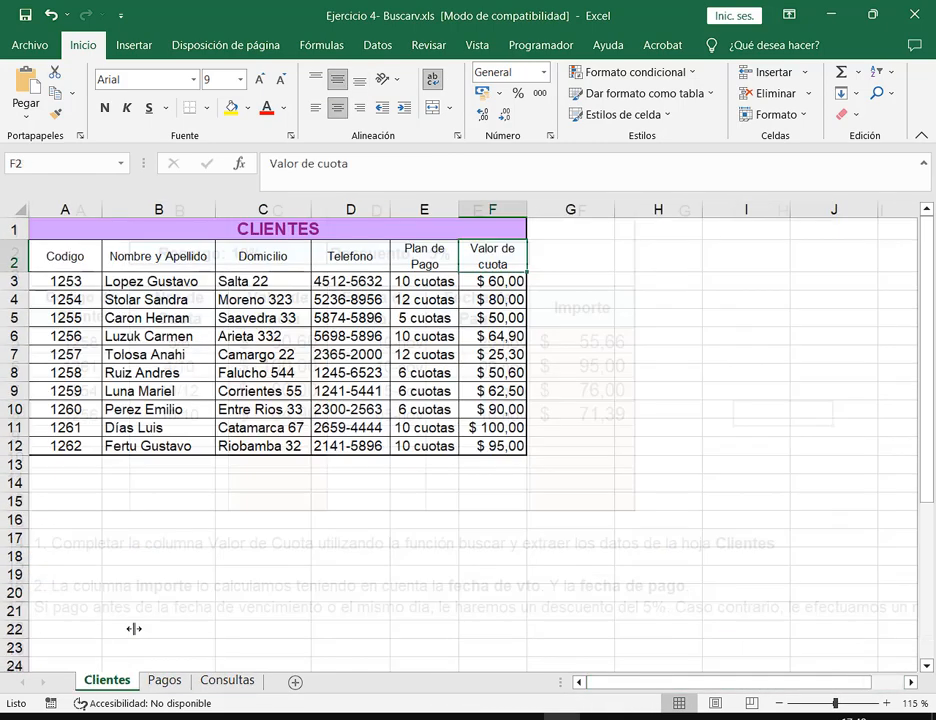
left_click(227, 680)
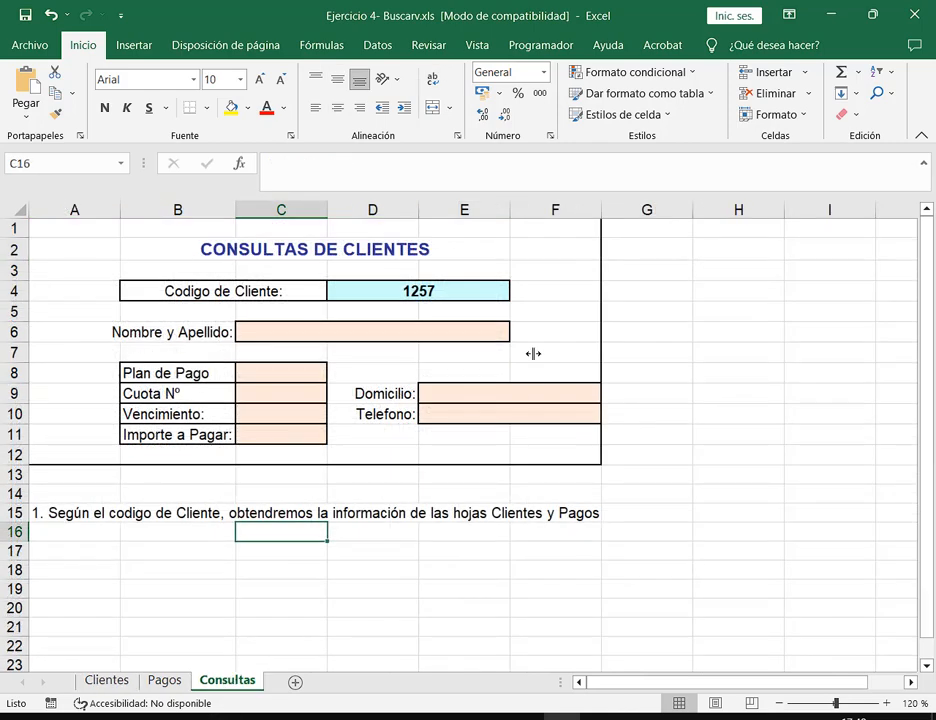
left_click(404, 331)
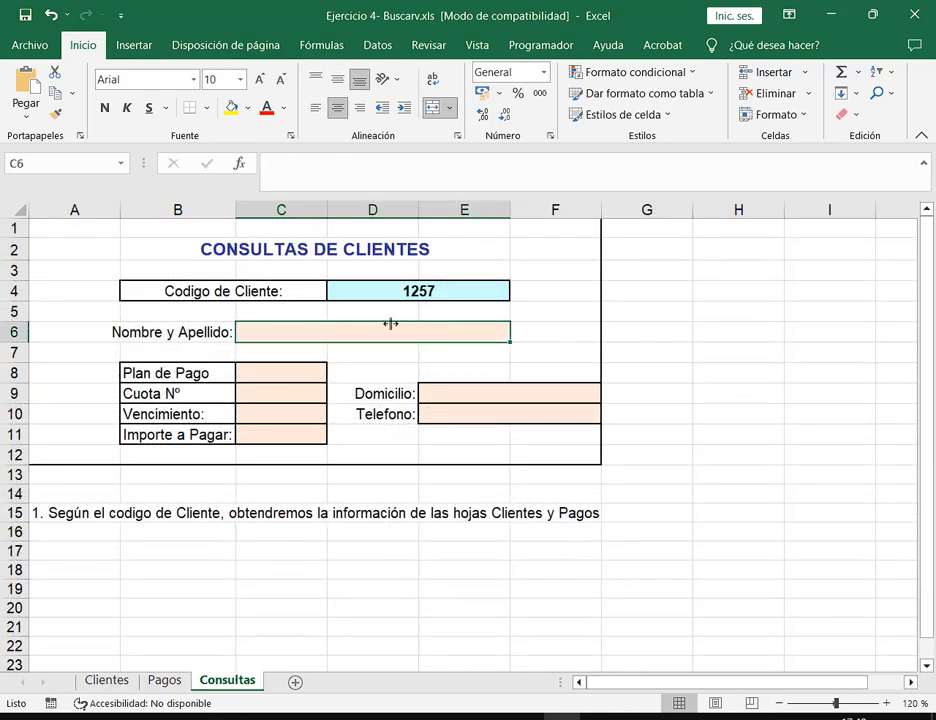
left_click(360, 281)
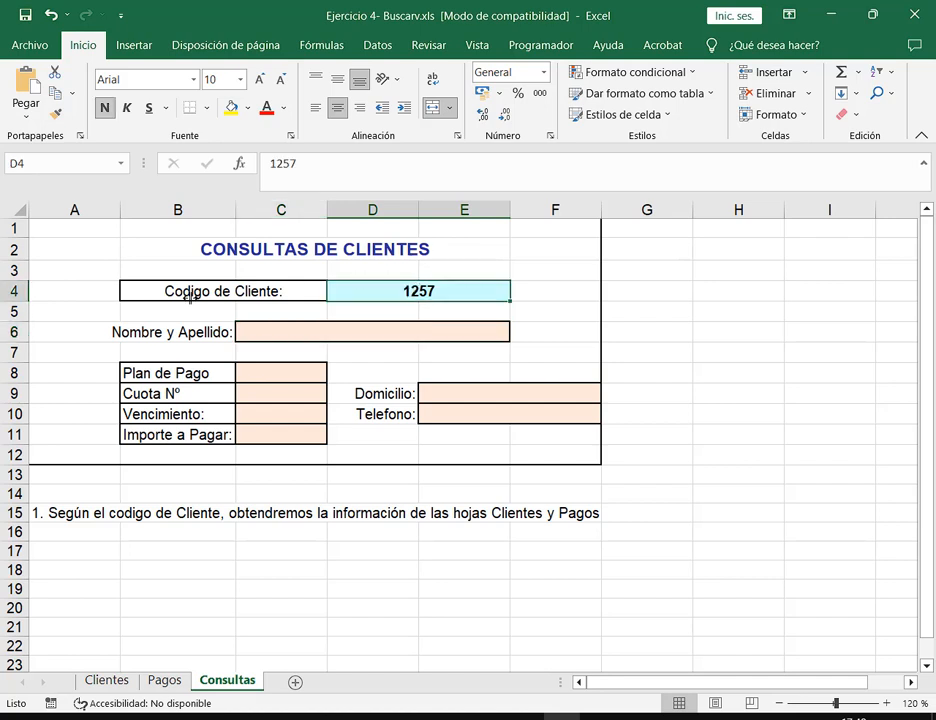
left_click_drag(190, 292, 450, 285)
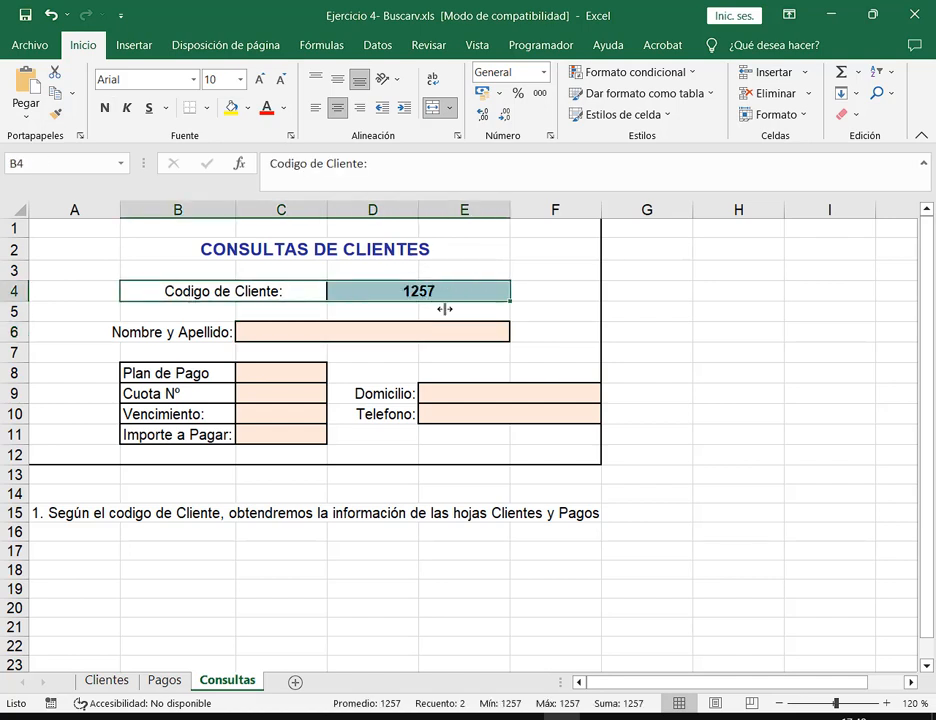
left_click(441, 329)
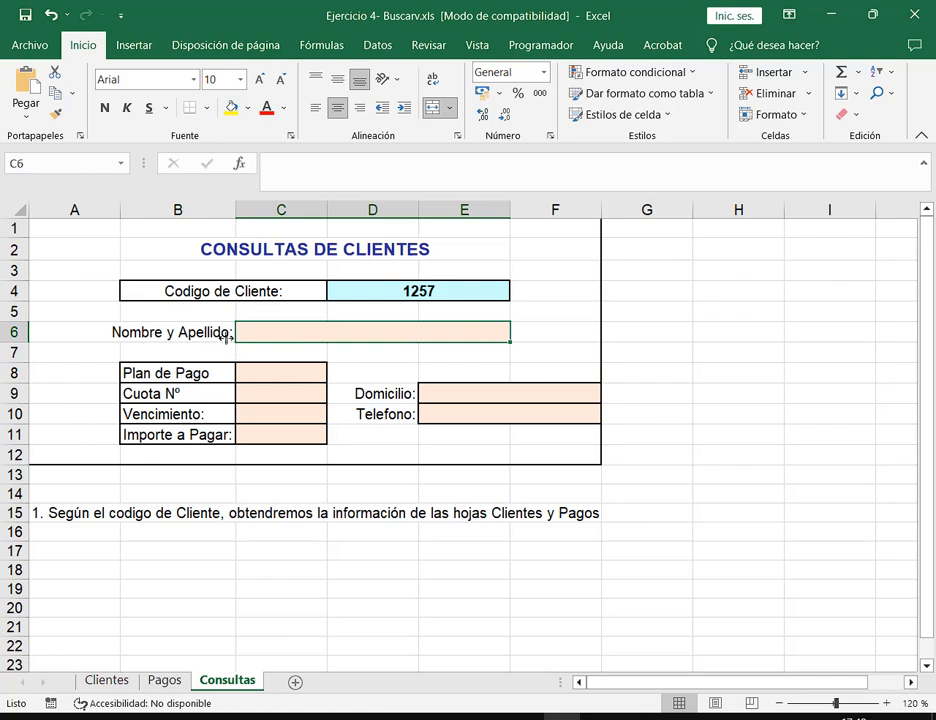
left_click(272, 375)
left_click(277, 392)
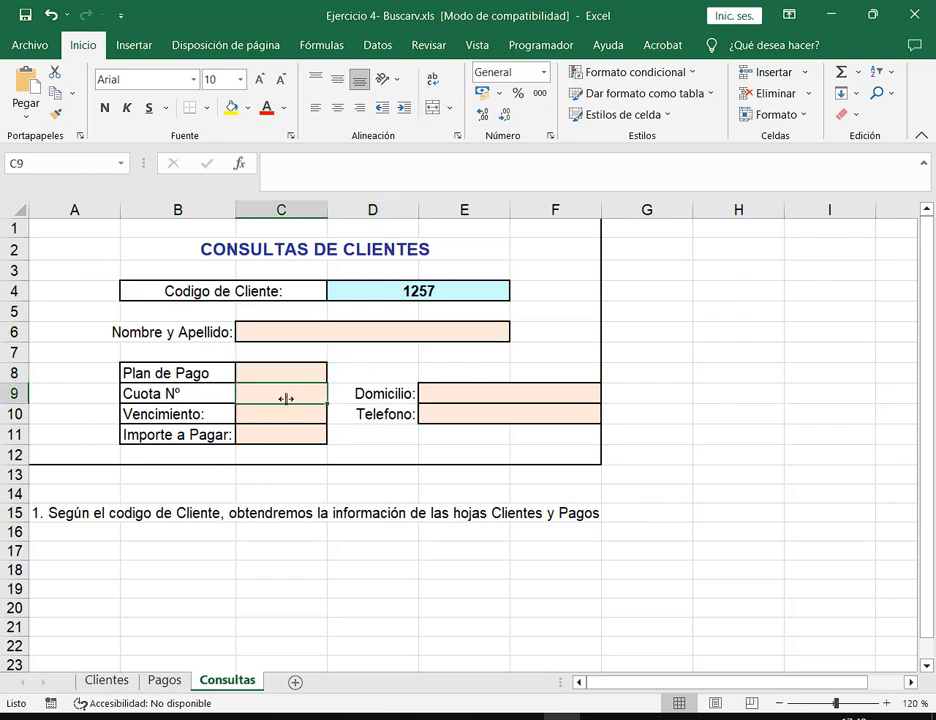
left_click(287, 412)
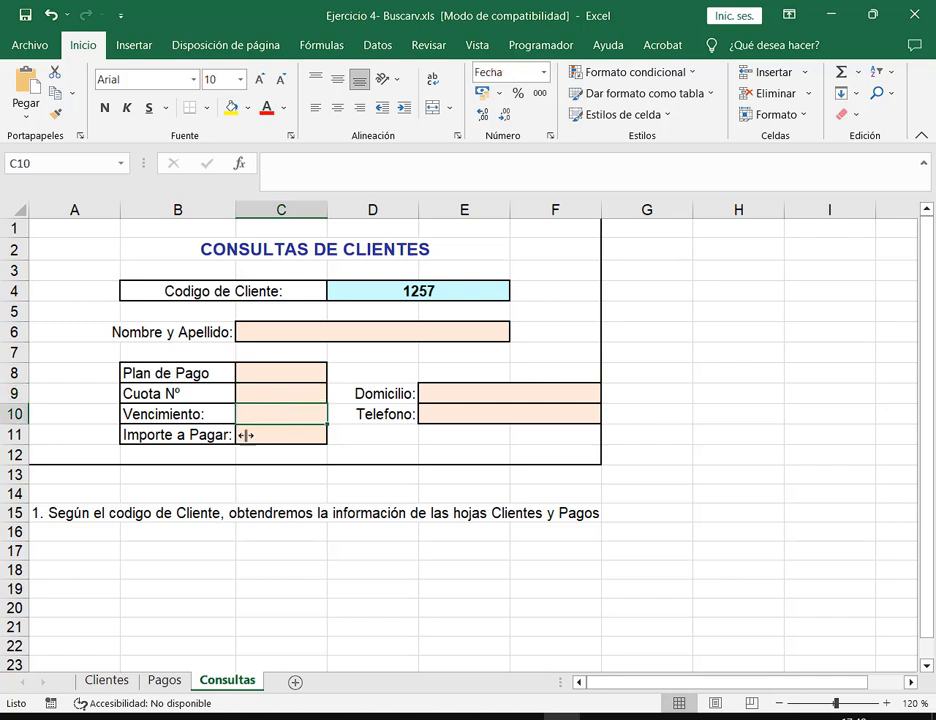
left_click(246, 435)
left_click(541, 393)
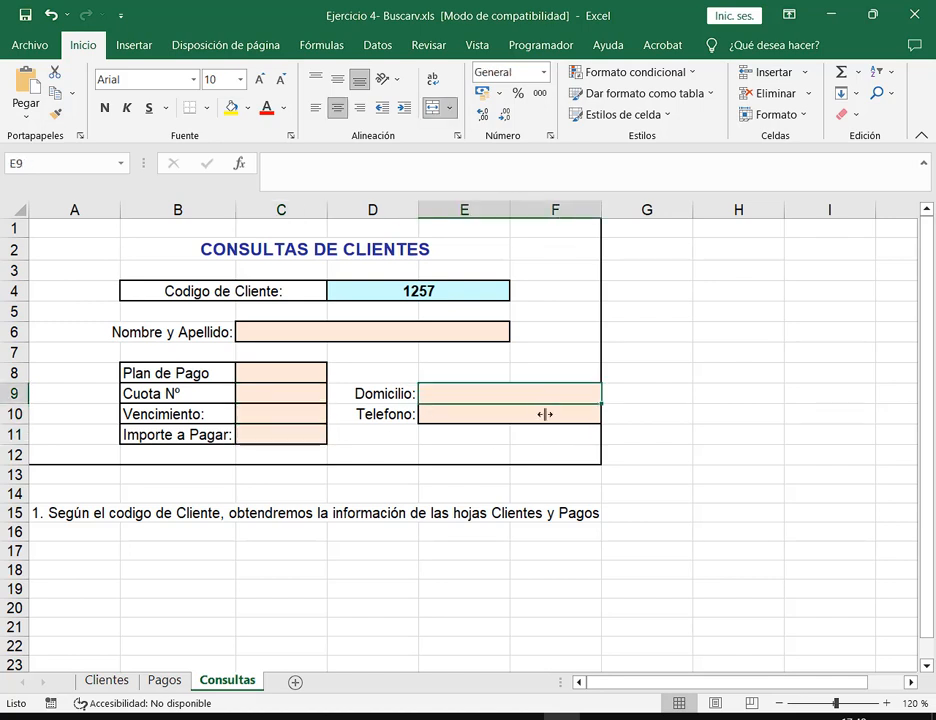
left_click(544, 413)
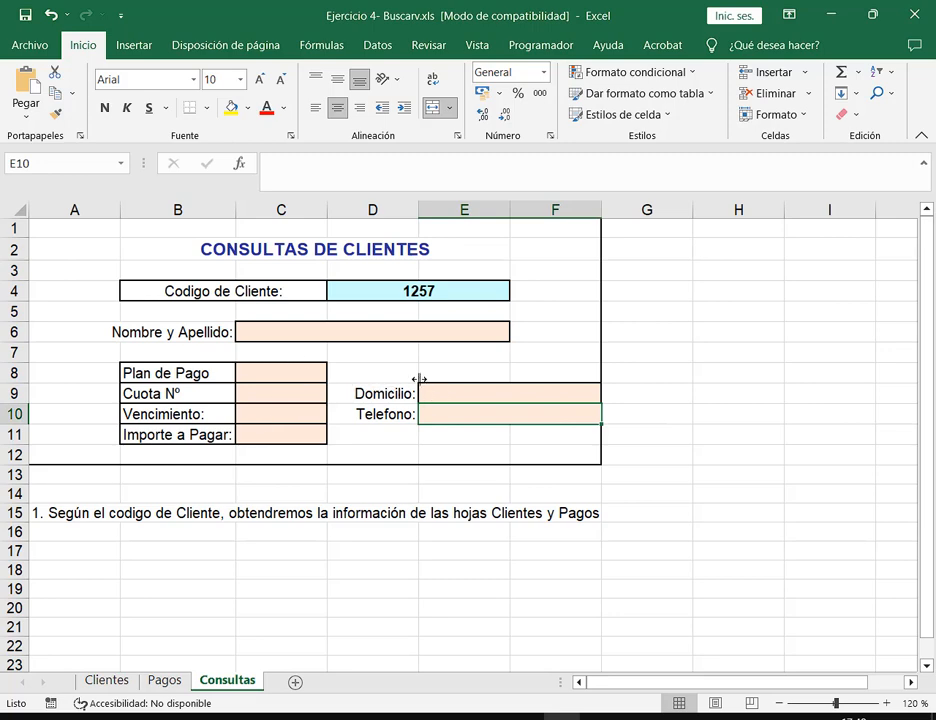
Step: Check the Plan de Pago and Valor de cuota columns in Clientes and the Importe column in Pagos as sources for the Consultas form
left_click(107, 680)
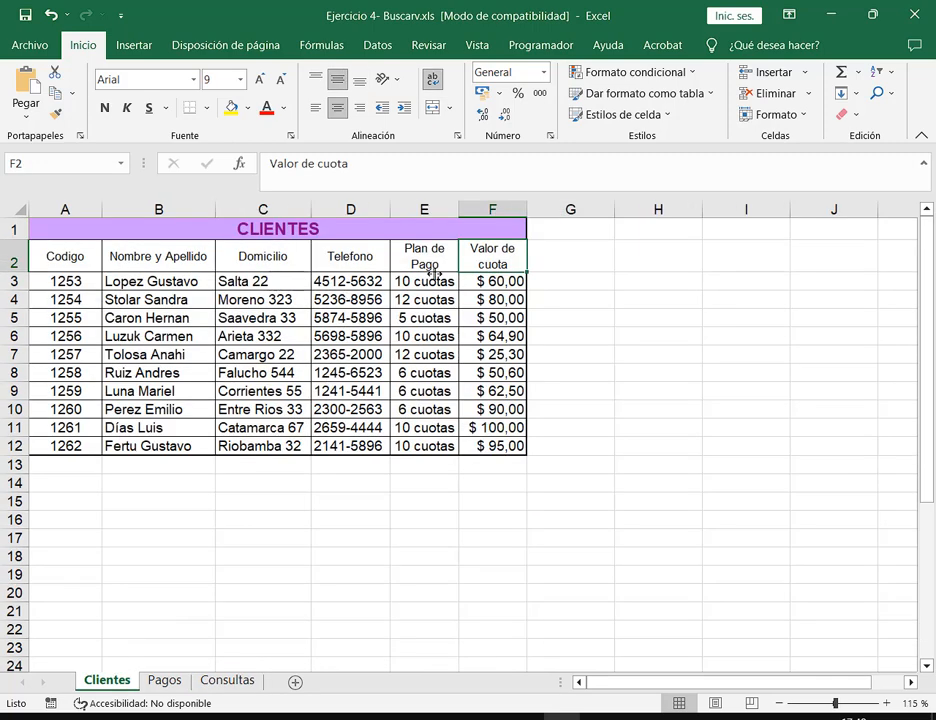
left_click_drag(433, 280, 430, 409)
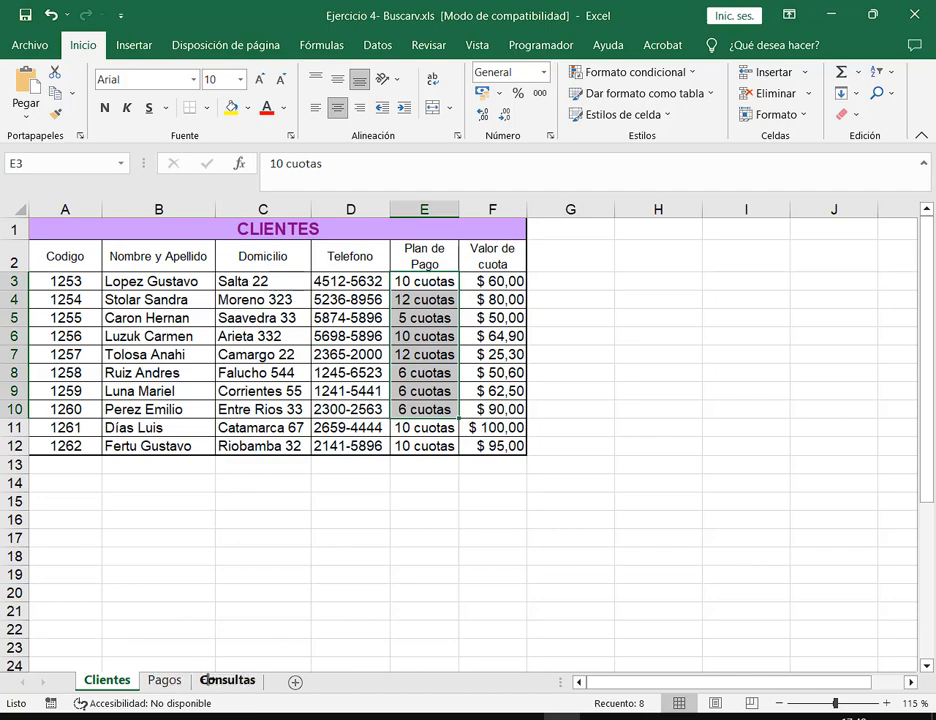
left_click(207, 680)
left_click(252, 372)
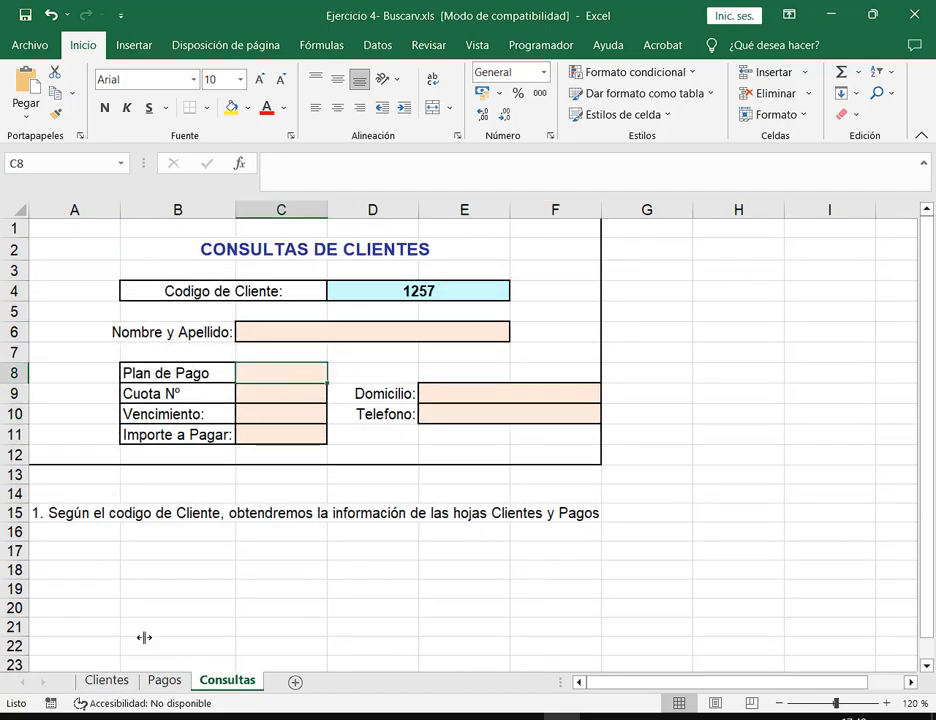
left_click(110, 680)
left_click_drag(503, 280, 508, 313)
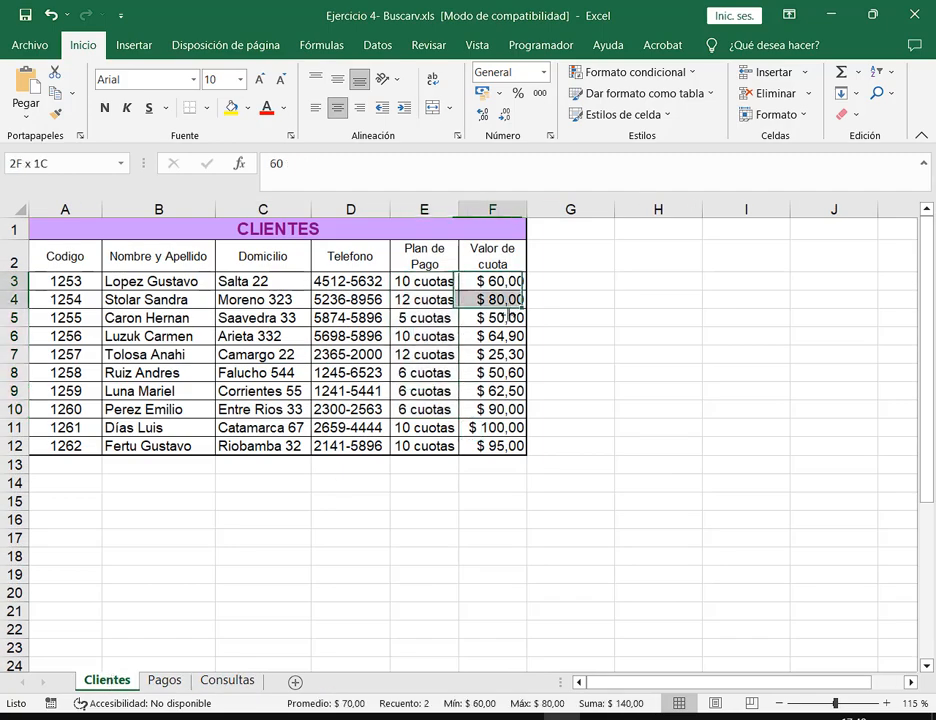
left_click(224, 680)
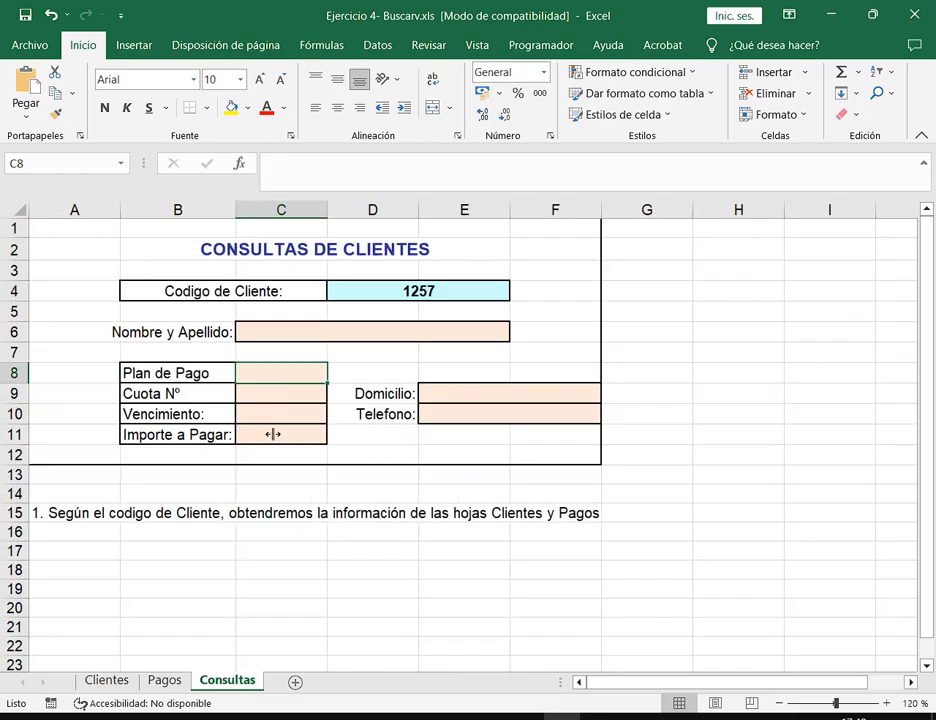
left_click(273, 434)
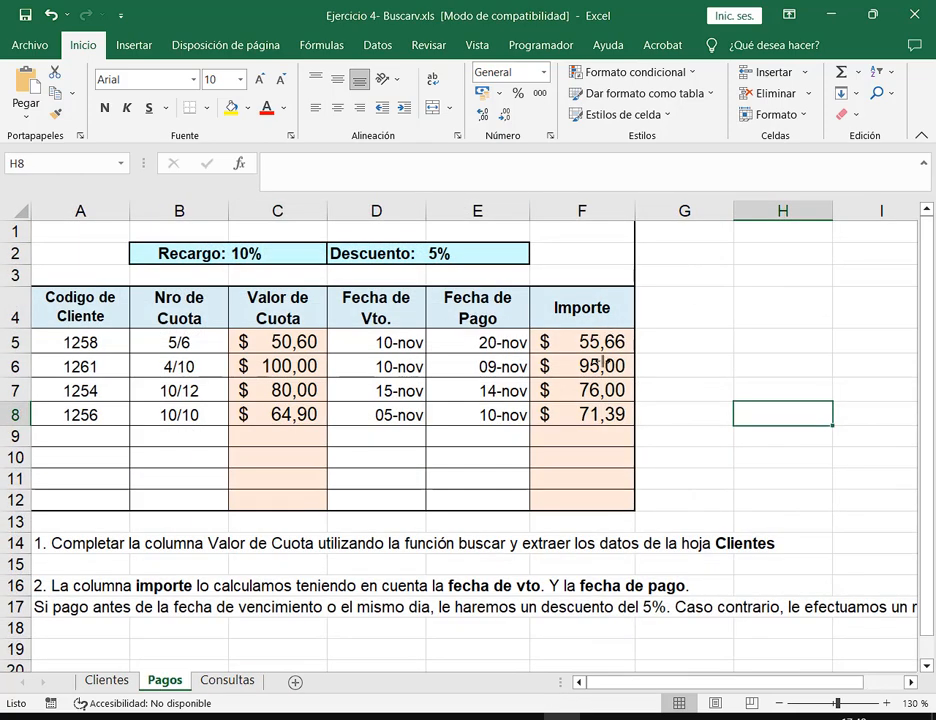
left_click_drag(590, 342, 560, 414)
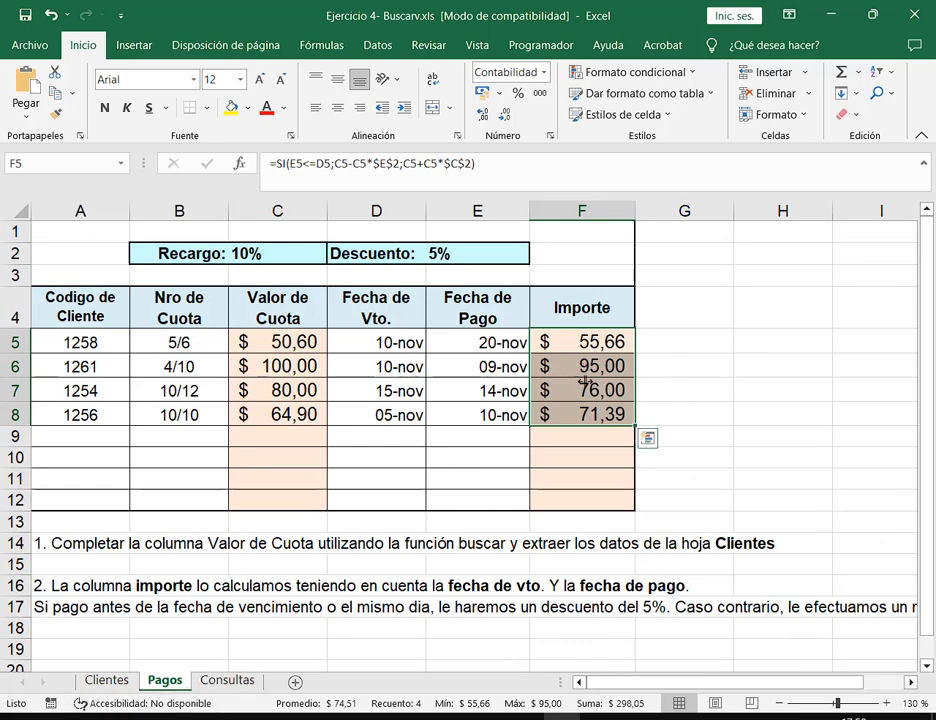
Step: Compare the Domicilio and Telefono fields in Consultas with the matching columns of the Clientes table
left_click(215, 680)
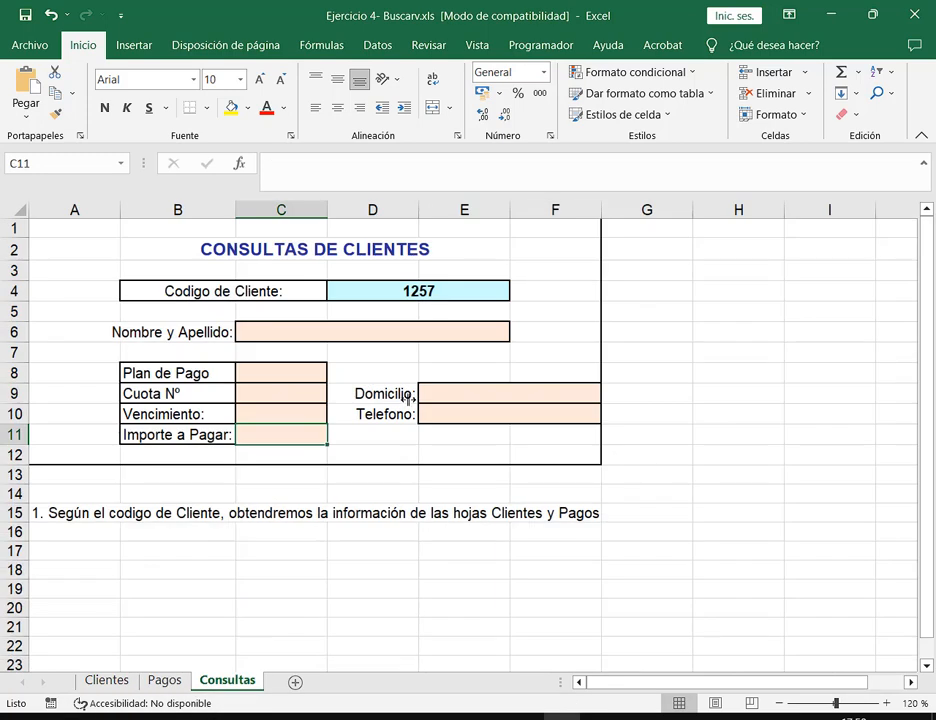
left_click(470, 393)
left_click(472, 414)
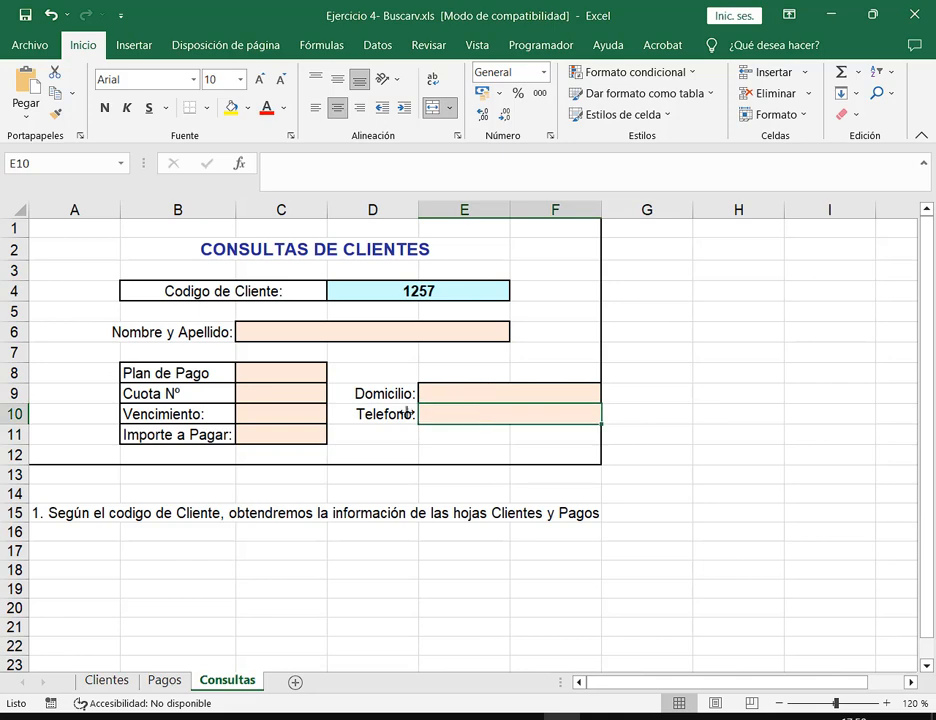
left_click(110, 679)
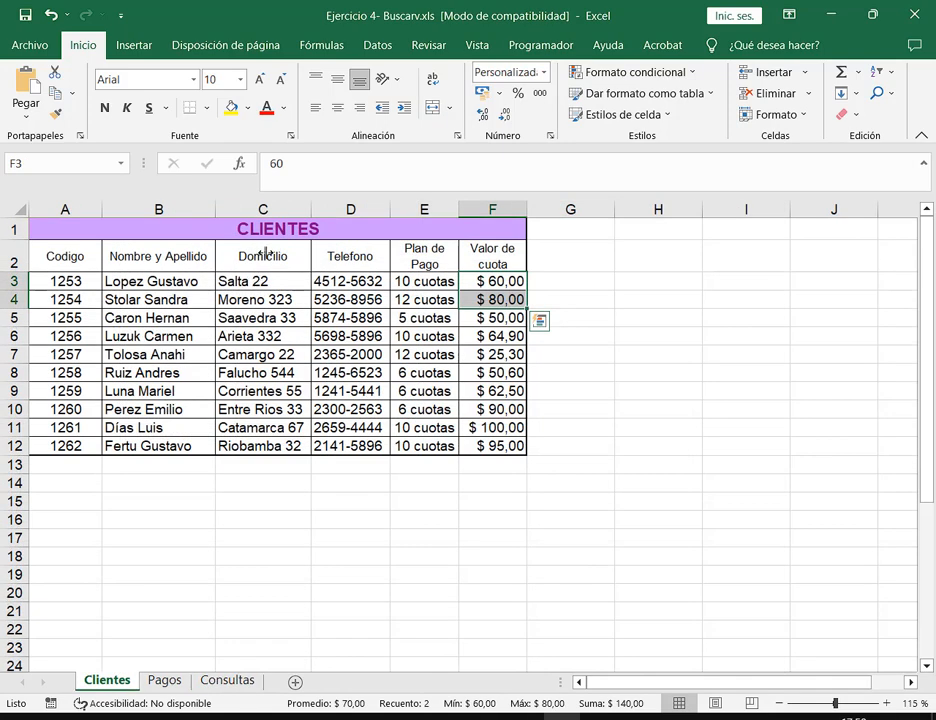
left_click_drag(265, 253, 350, 372)
left_click(428, 372)
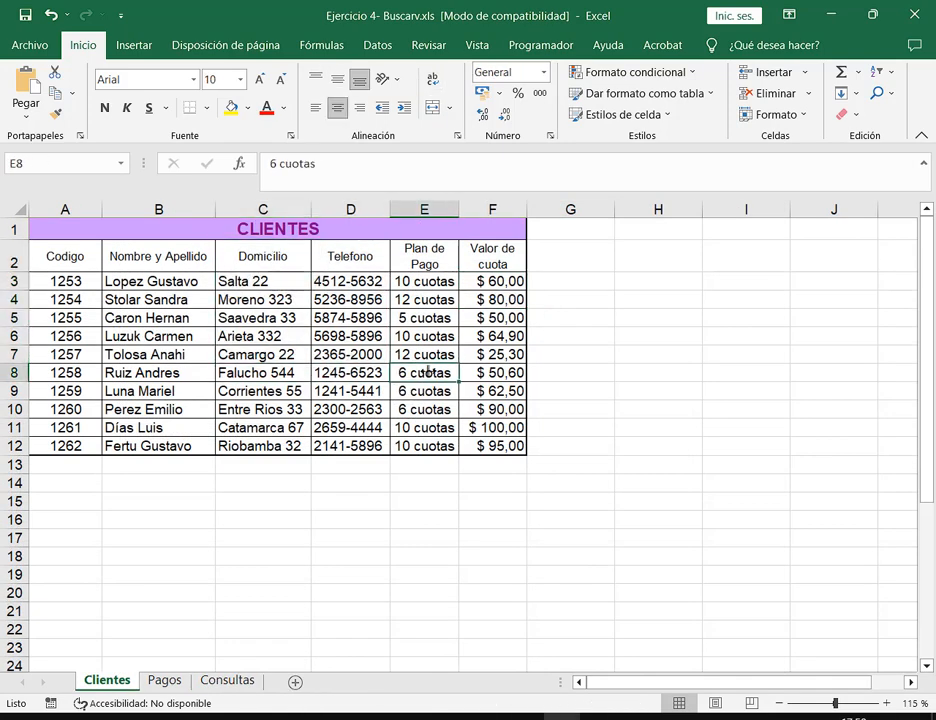
left_click(450, 281)
left_click(478, 281)
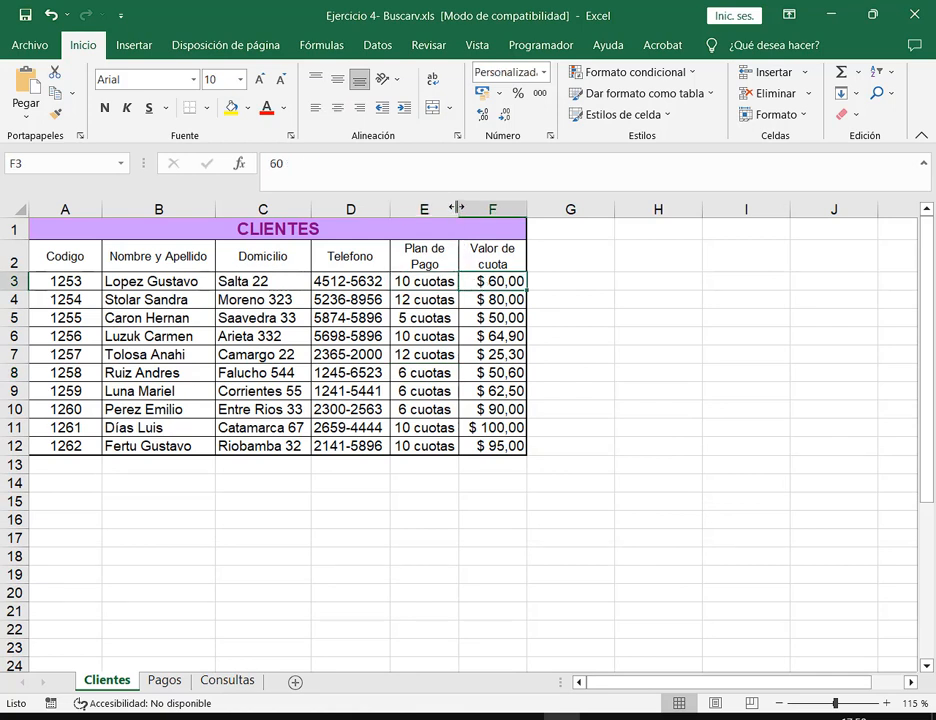
Step: Widen the Plan de Pago and Valor de cuota columns slightly on the Clientes sheet and save the workbook
left_click_drag(456, 207, 461, 208)
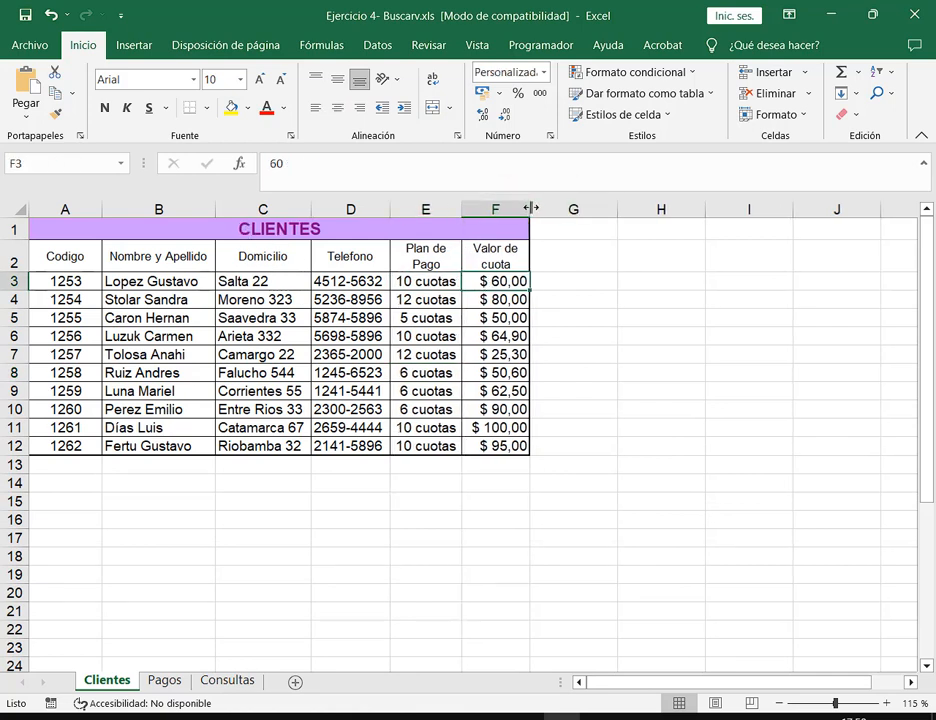
left_click_drag(530, 207, 537, 207)
left_click(25, 15)
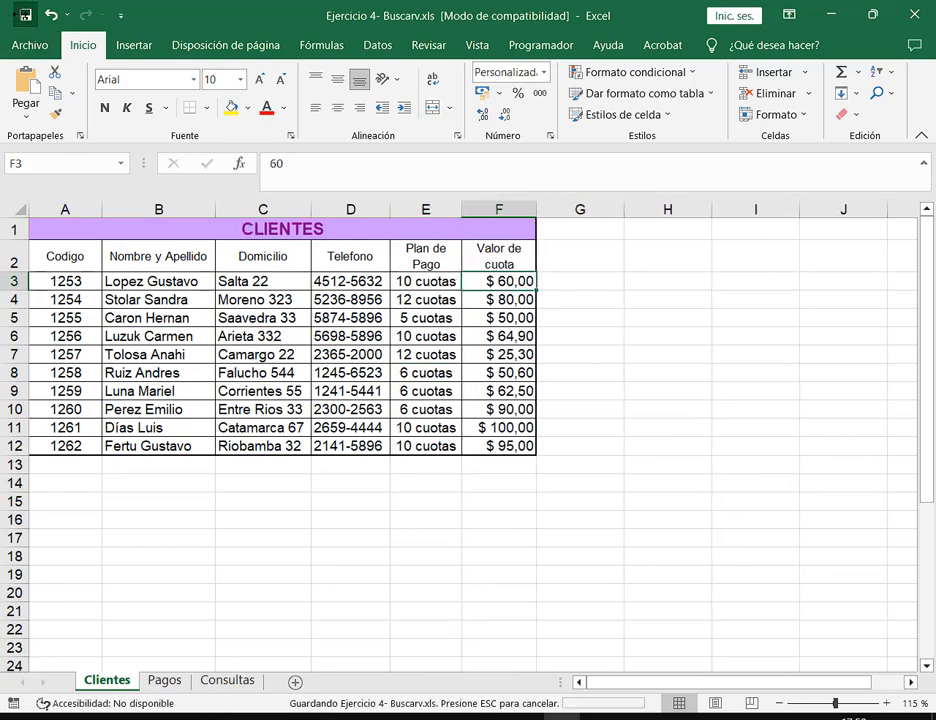
Step: Return to the Consultas sheet and close the Ejercicio 4- Buscarv.xls workbook
left_click(228, 680)
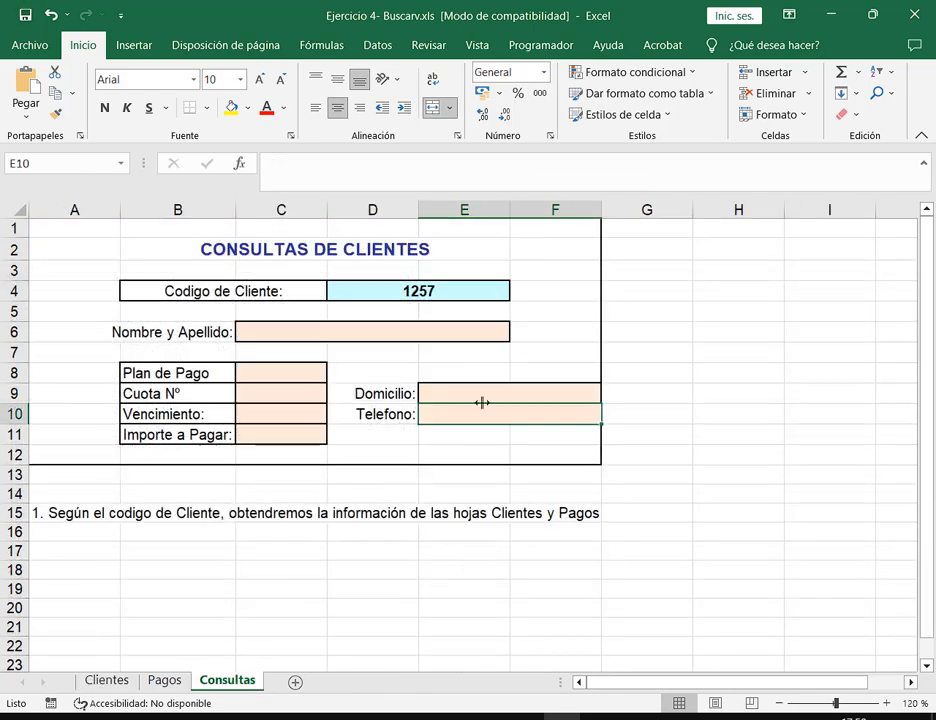
left_click(539, 390)
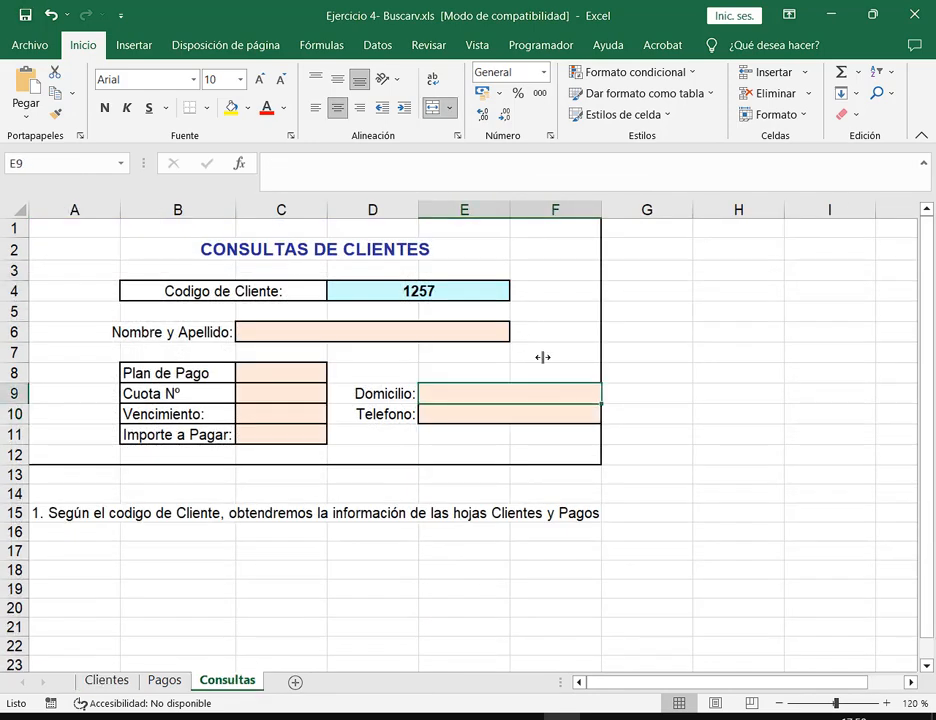
left_click(916, 16)
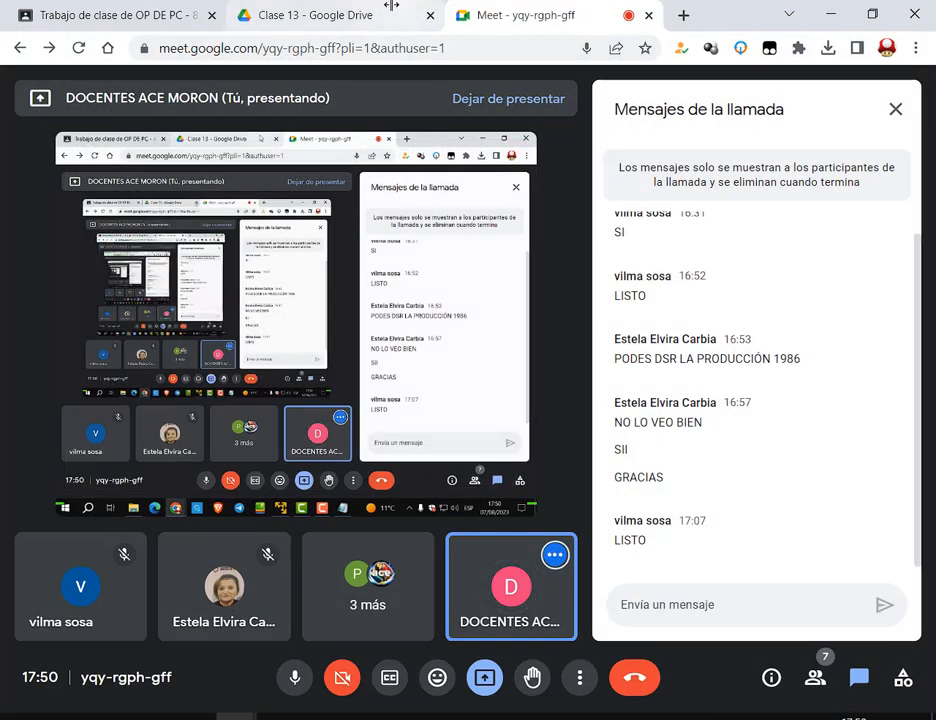
Step: Switch to Google Drive in the browser and open the "Utilizar BuscarV en documentos..." folder inside Clase 13
left_click(391, 5)
scroll(688, 484, "up", 4)
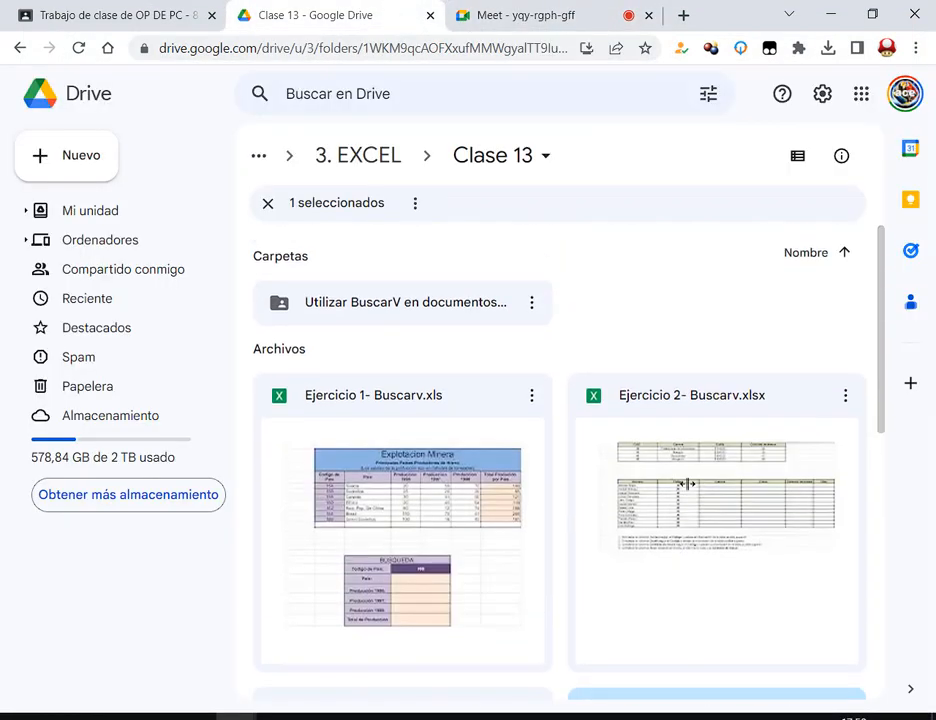
double_click(436, 299)
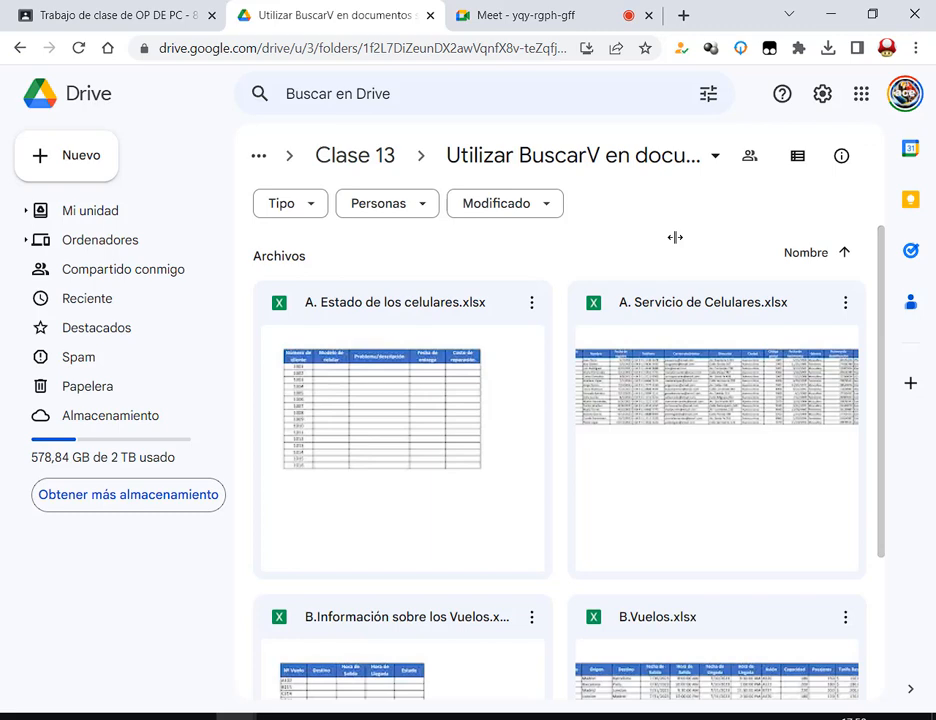
left_click(378, 156)
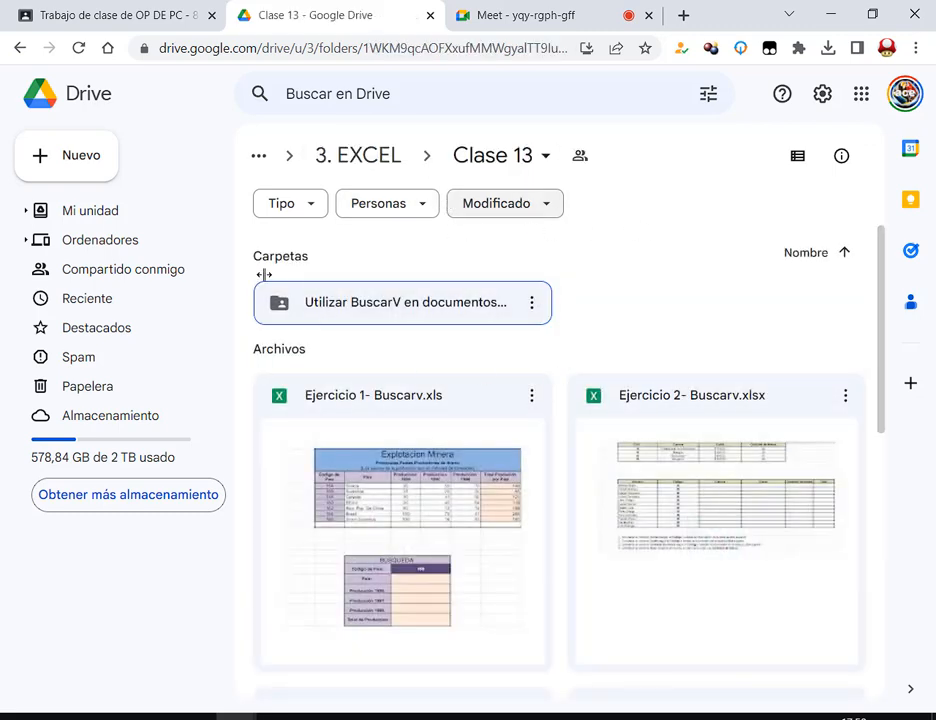
mouse_move(239, 275)
left_mouse_down()
mouse_move(428, 286)
mouse_move(577, 332)
left_mouse_up()
left_click_drag(460, 210, 435, 275)
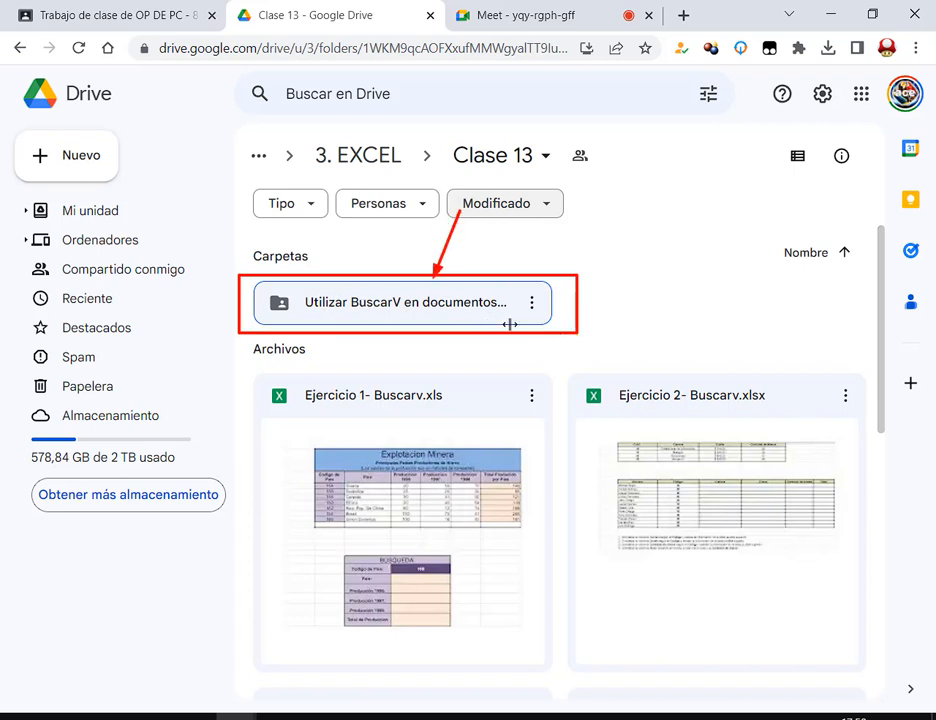
double_click(476, 305)
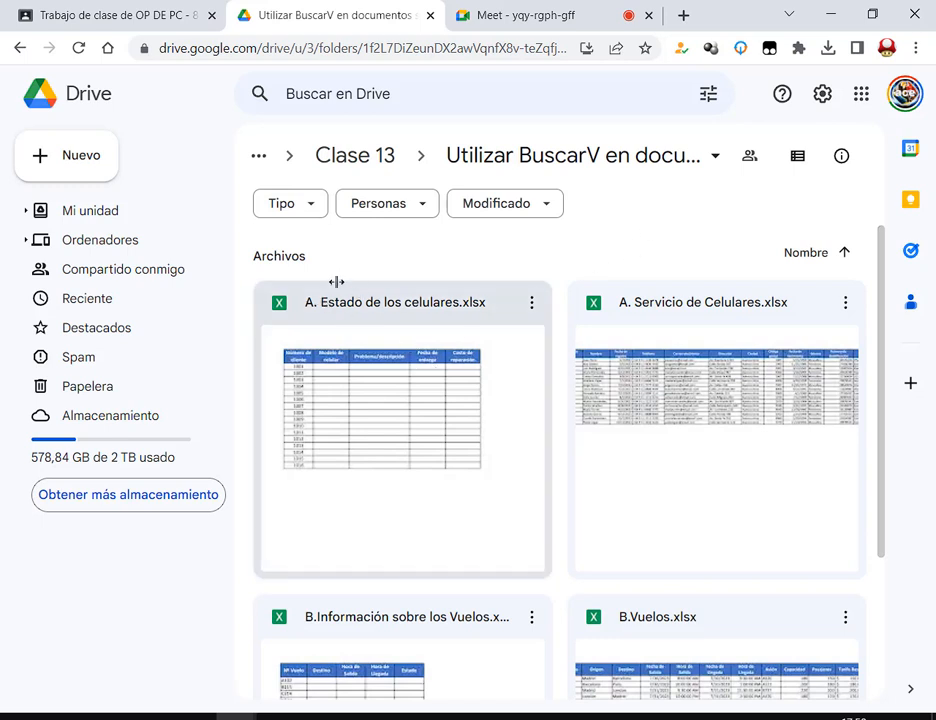
mouse_move(277, 280)
left_mouse_down()
mouse_move(658, 367)
mouse_move(820, 316)
left_mouse_up()
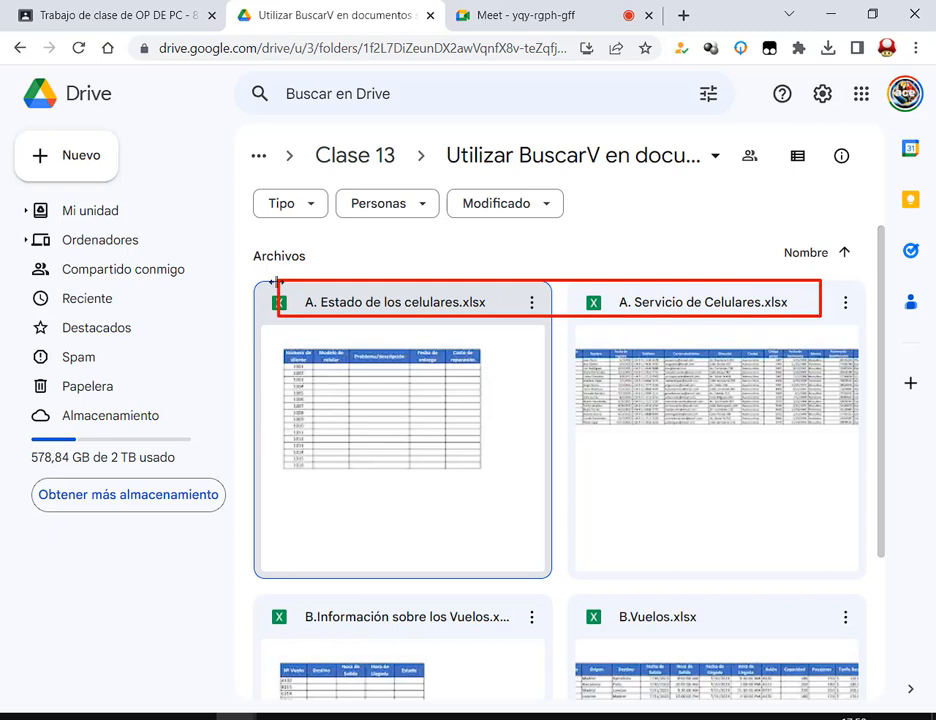
left_click_drag(328, 238, 308, 294)
left_click_drag(650, 242, 628, 296)
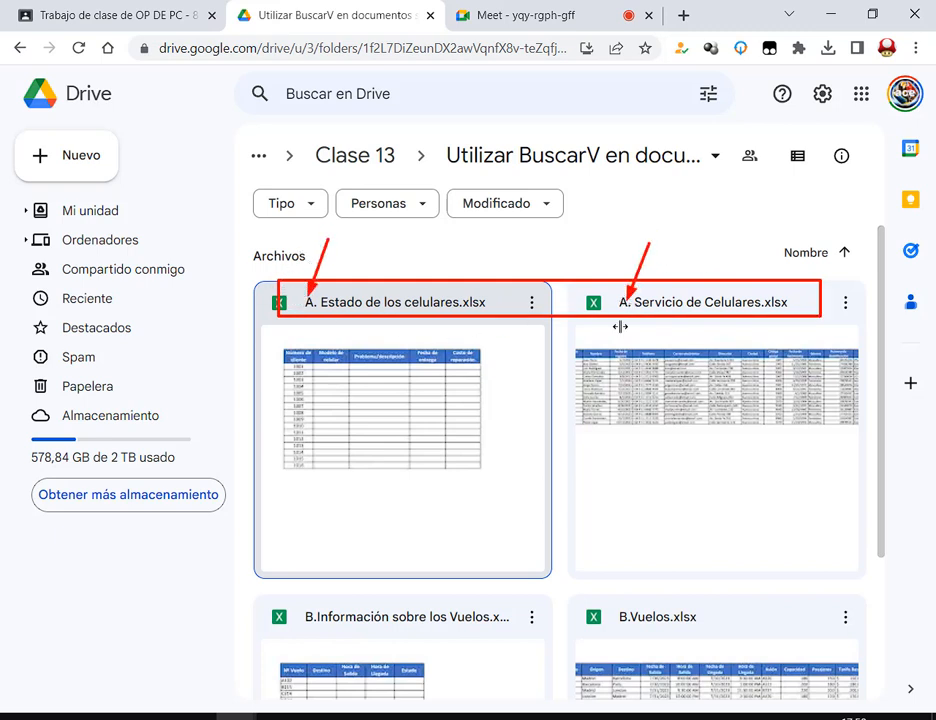
Step: Download A. Estado de los celulares.xlsx and A. Servicio de Celulares.xlsx from the Drive folder
right_click(434, 362)
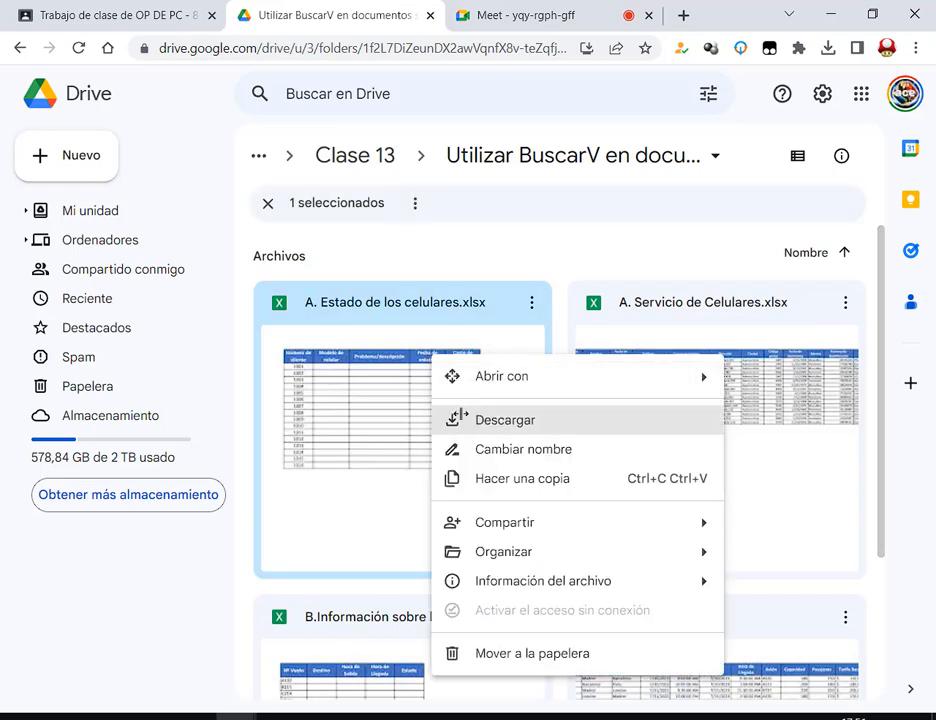
left_click(458, 415)
right_click(779, 371)
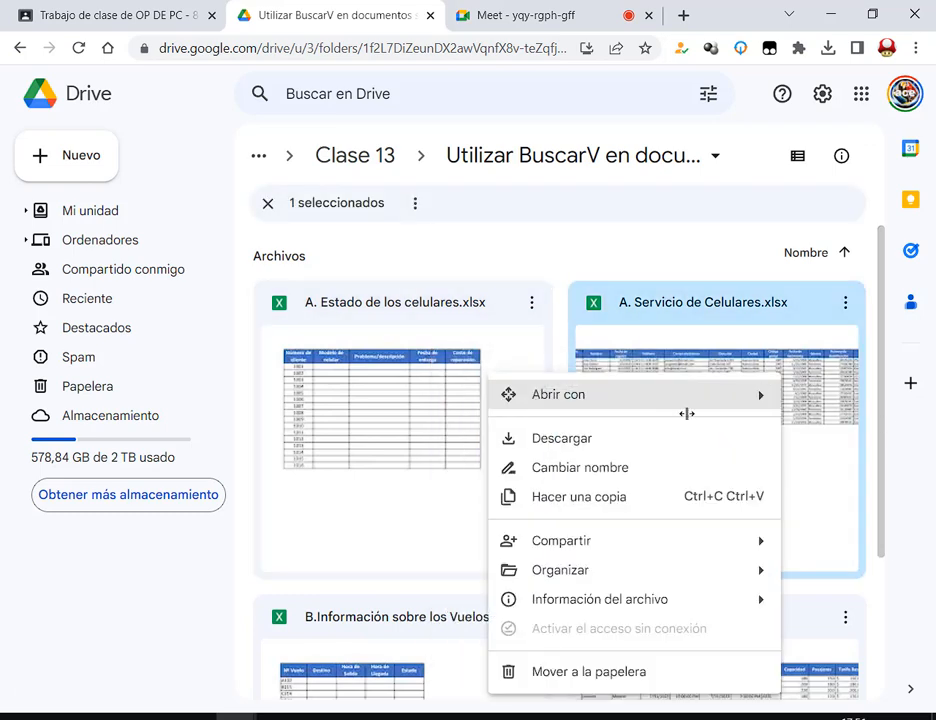
left_click(598, 445)
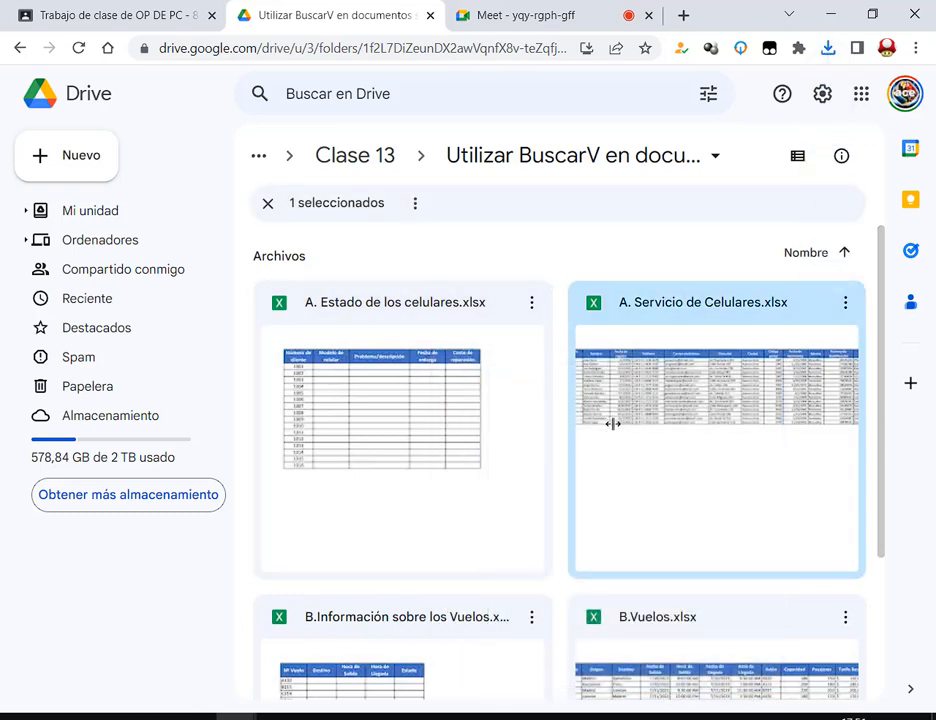
left_click(617, 243)
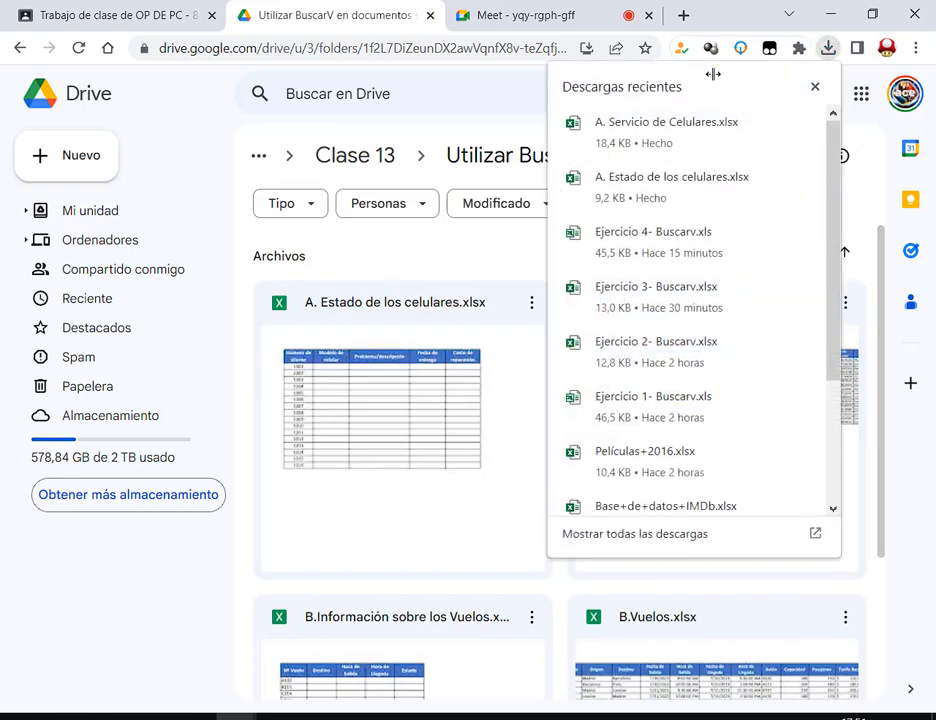
Step: Open the downloaded A. Servicio de Celulares.xlsx in Excel and enable editing and its external data content
left_click(670, 124)
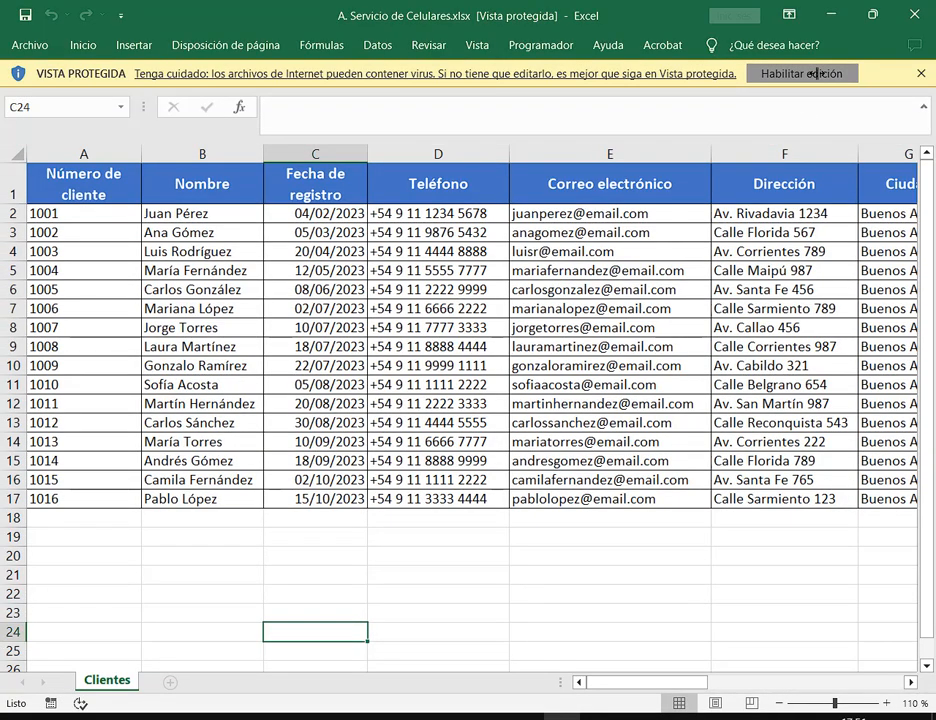
left_click(781, 73)
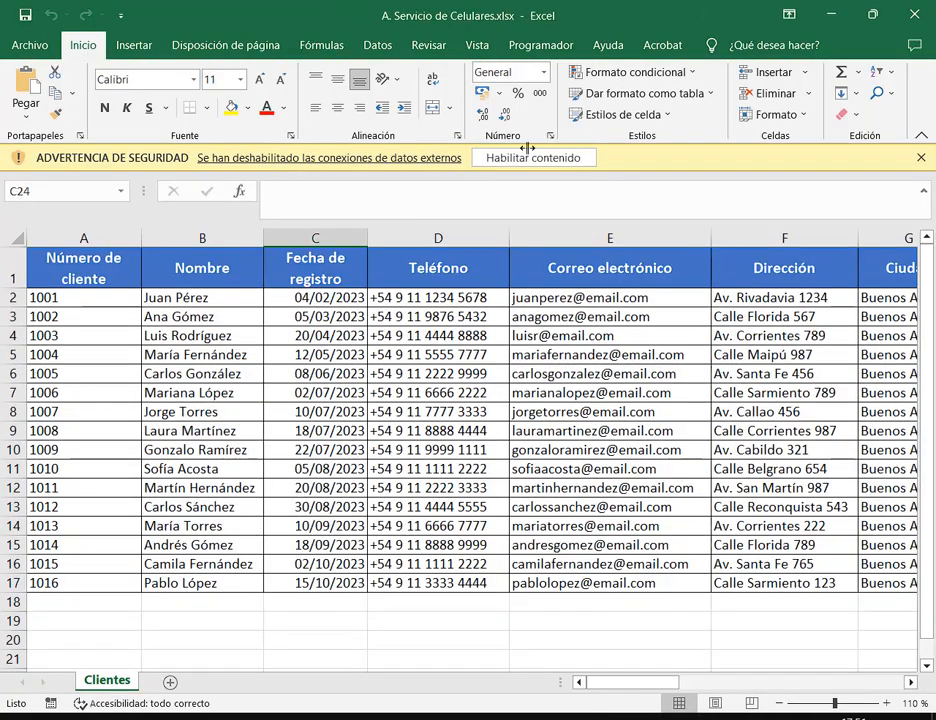
left_click(528, 155)
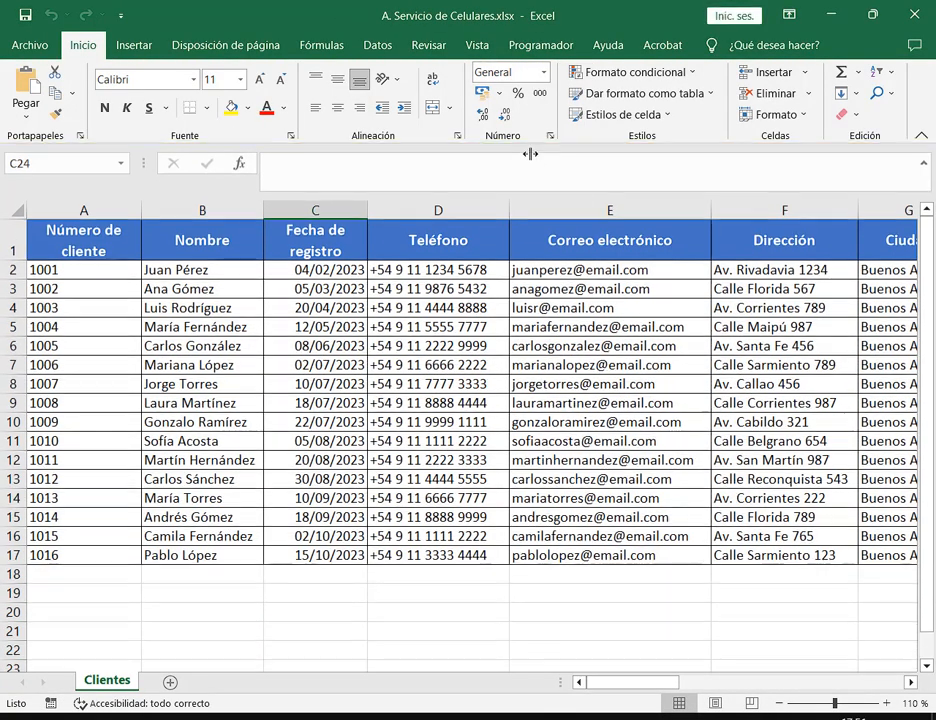
left_click(309, 628)
Step: Open A. Estado de los celulares.xlsx from the Descargas folder, enable editing and select cell B2
left_click(153, 717)
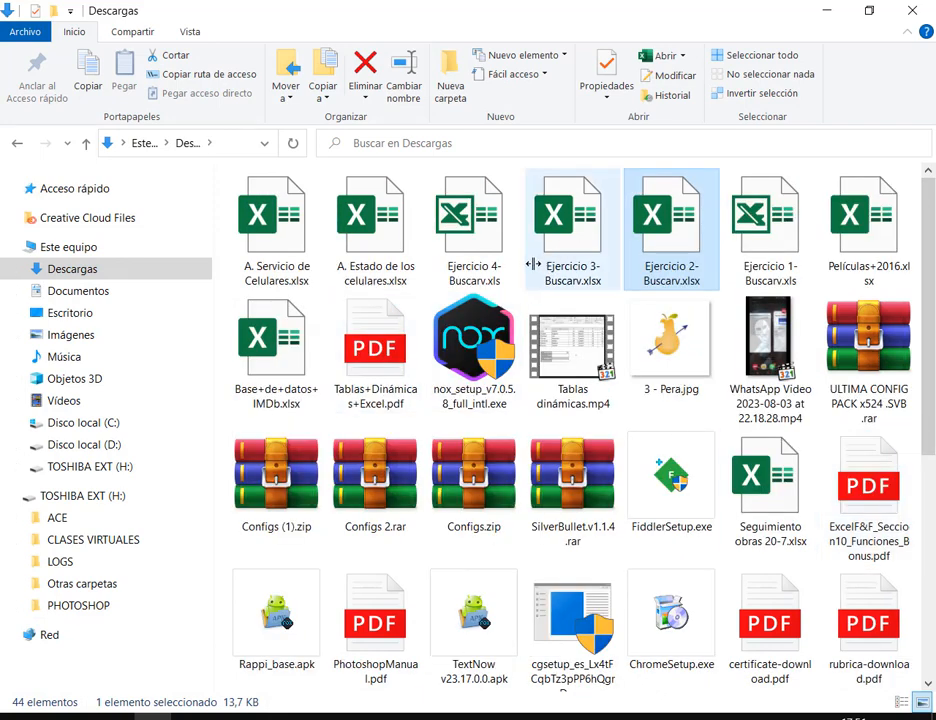
left_click(563, 717)
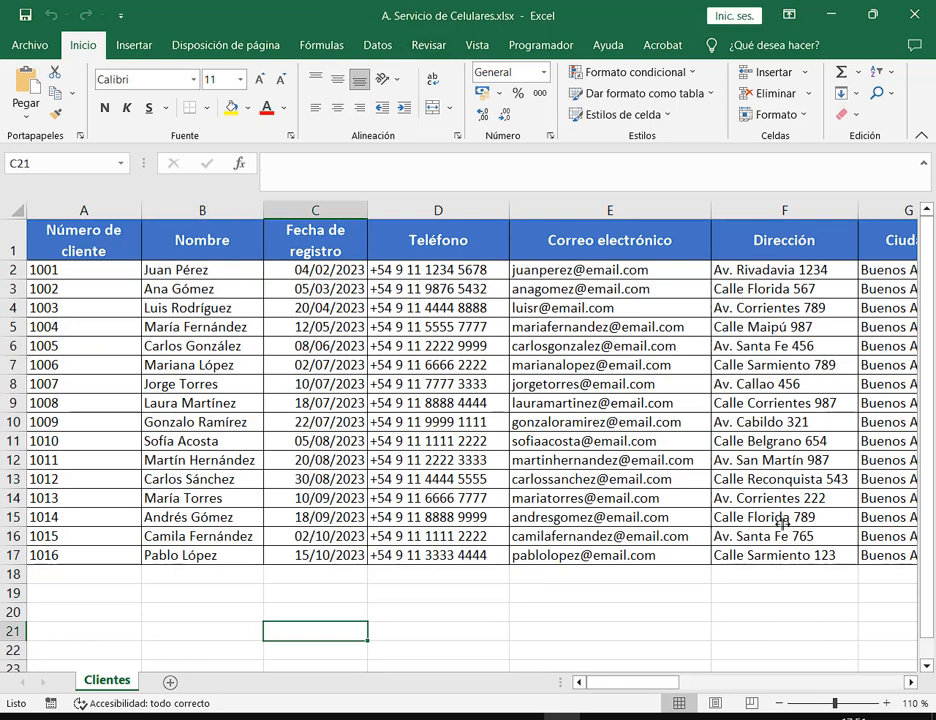
left_click(834, 14)
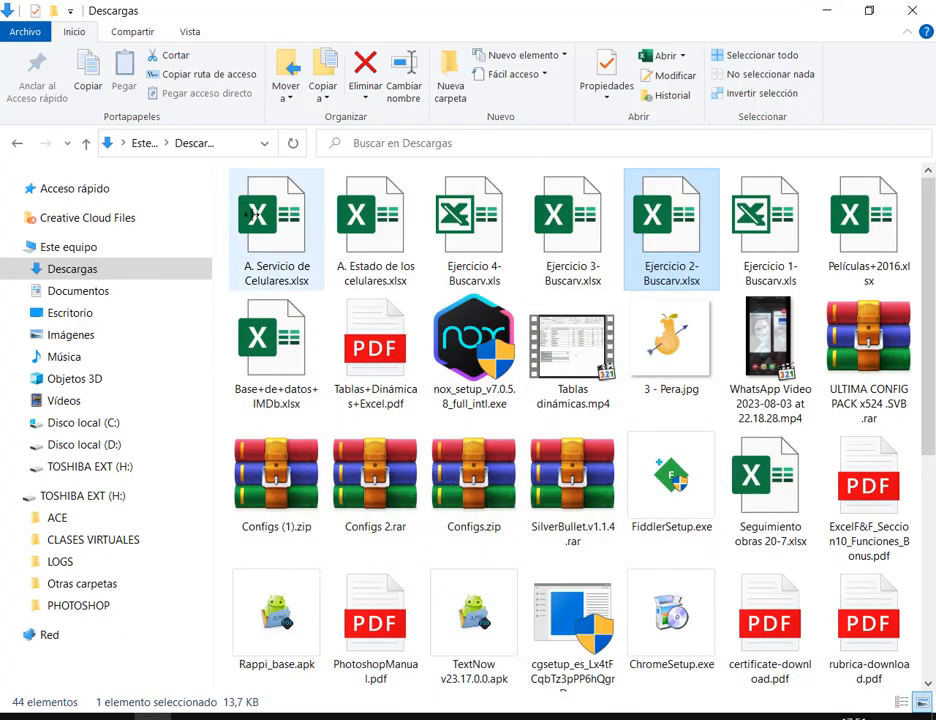
left_click(345, 228)
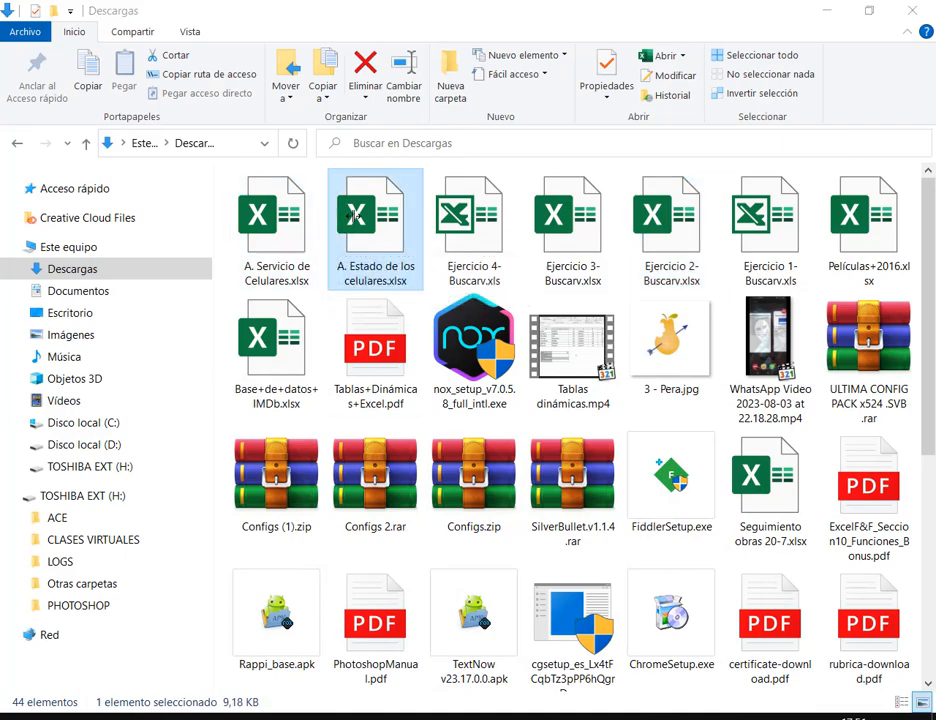
double_click(328, 288)
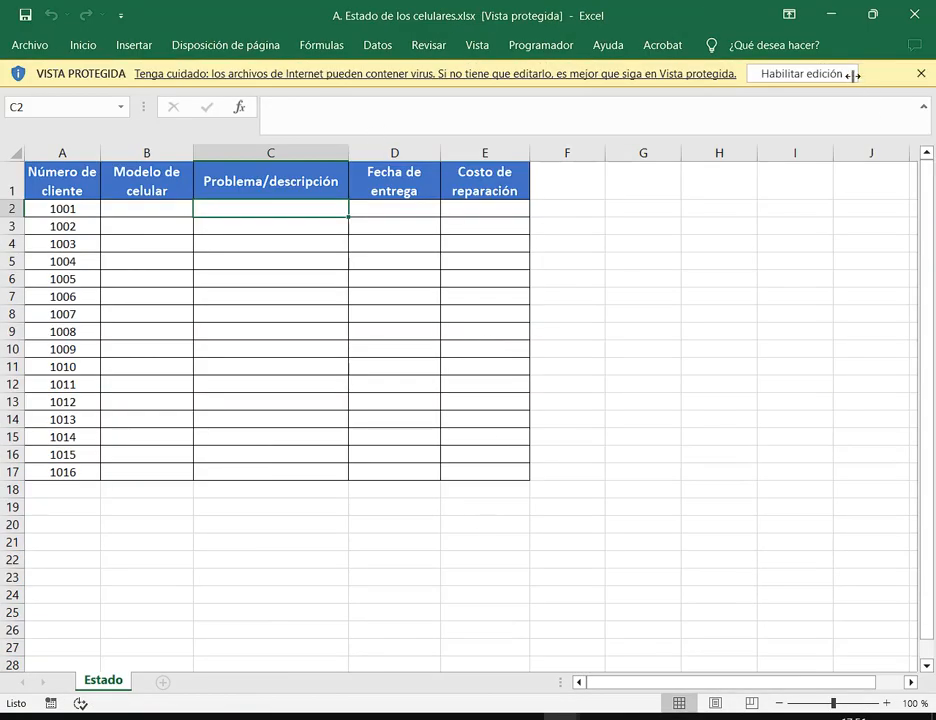
left_click(830, 74)
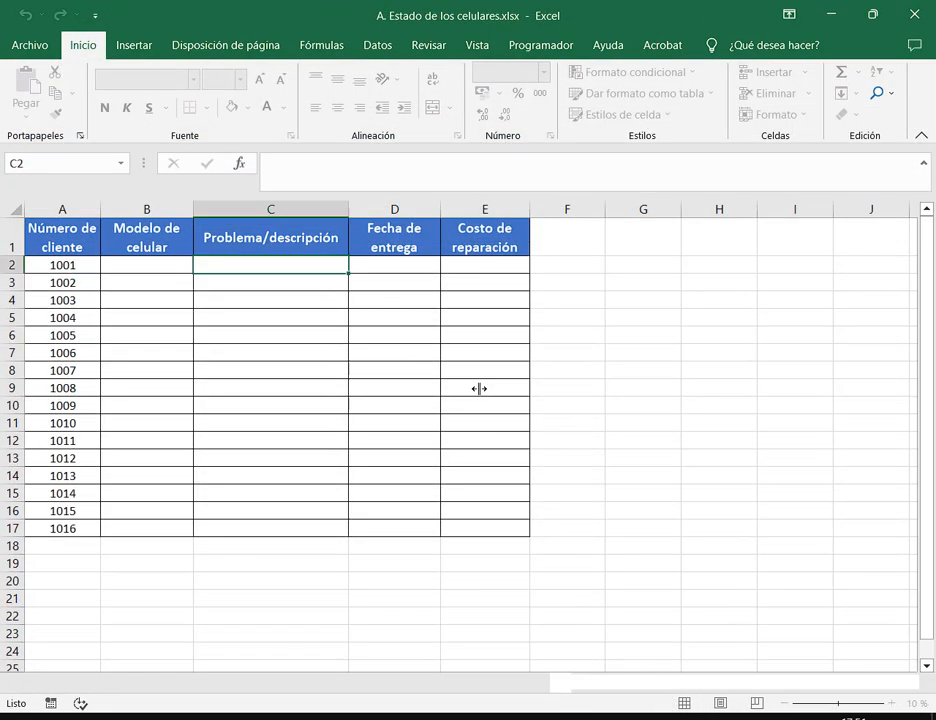
left_click(121, 265)
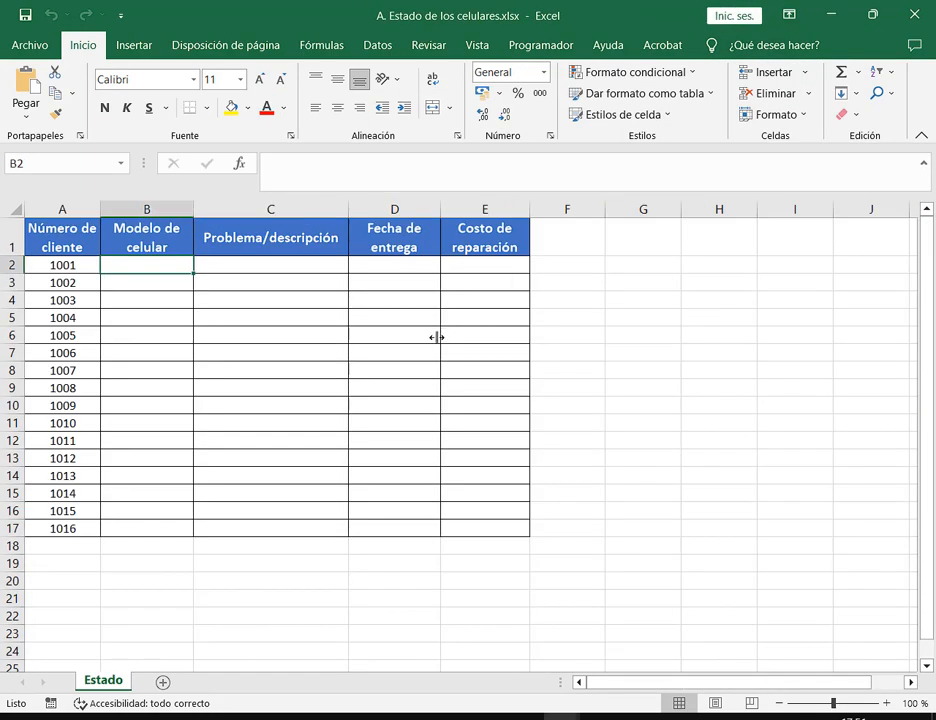
left_click(740, 265)
left_click(182, 269)
Step: Float the Estado de los celulares window over the Servicio de Celulares workbook to view both files, and maximize it again
double_click(620, 12)
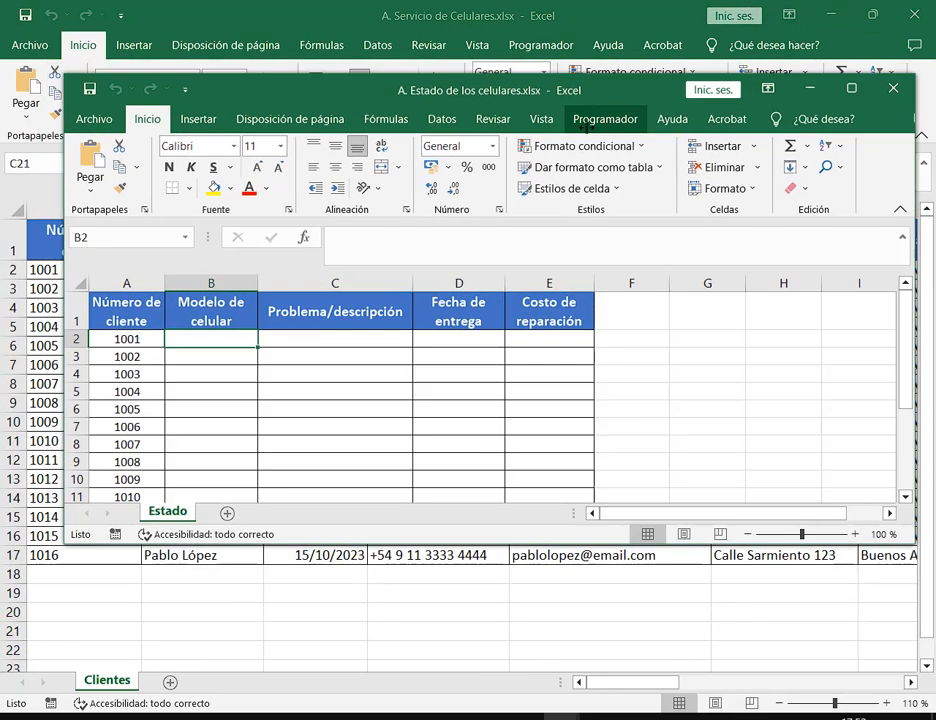
left_click_drag(561, 88, 509, 261)
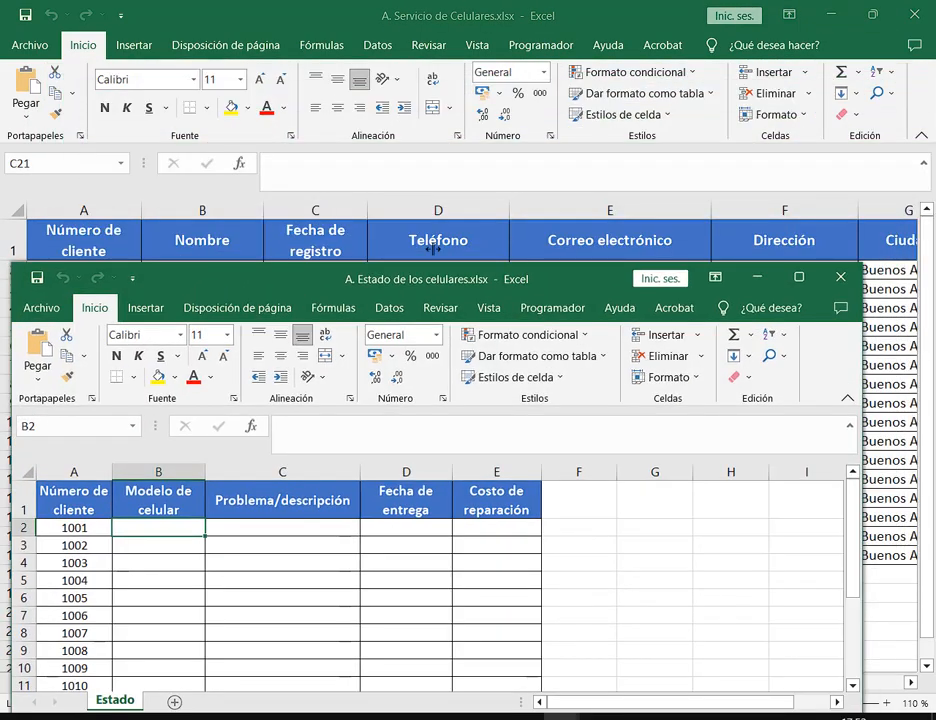
left_click_drag(432, 275, 505, 77)
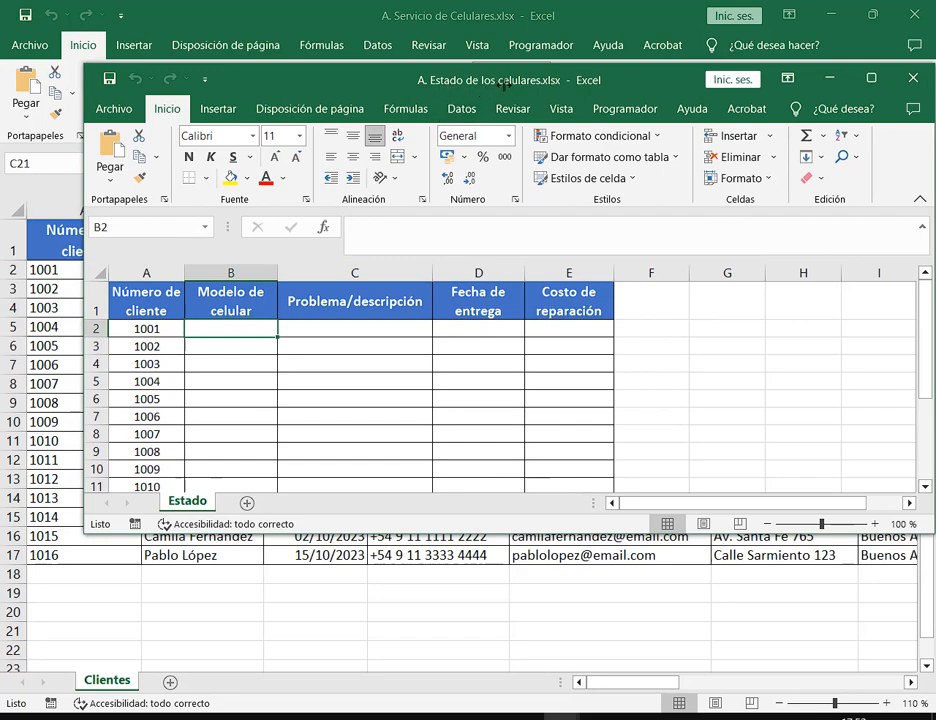
left_click_drag(482, 80, 415, 101)
left_click(804, 99)
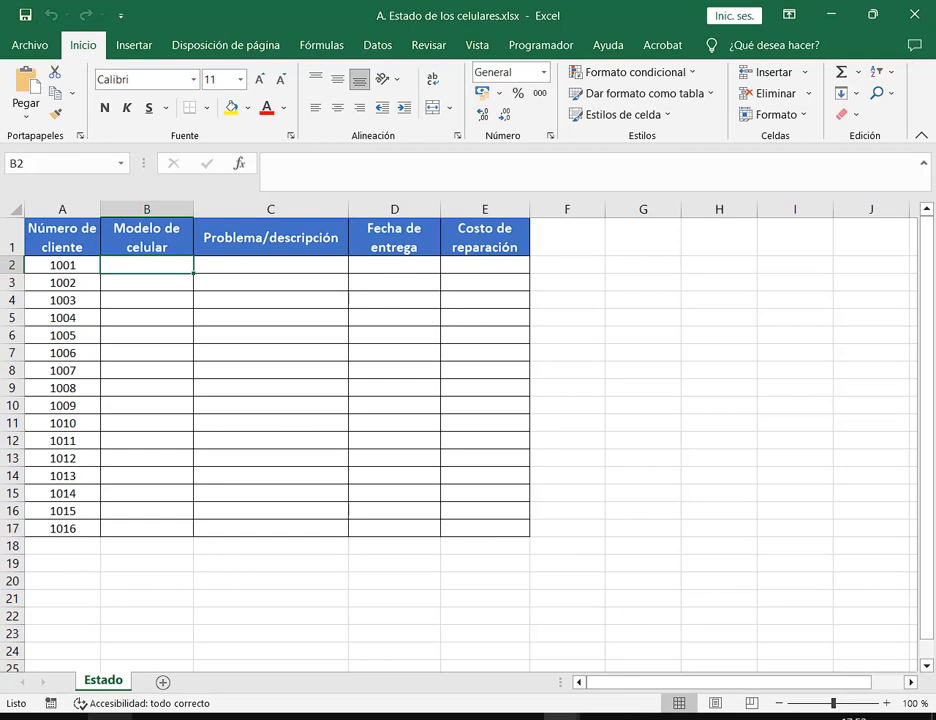
Step: Switch to the A. Servicio de Celulares.xlsx workbook and examine the Número de cliente column of the Clientes sheet
left_click(561, 717)
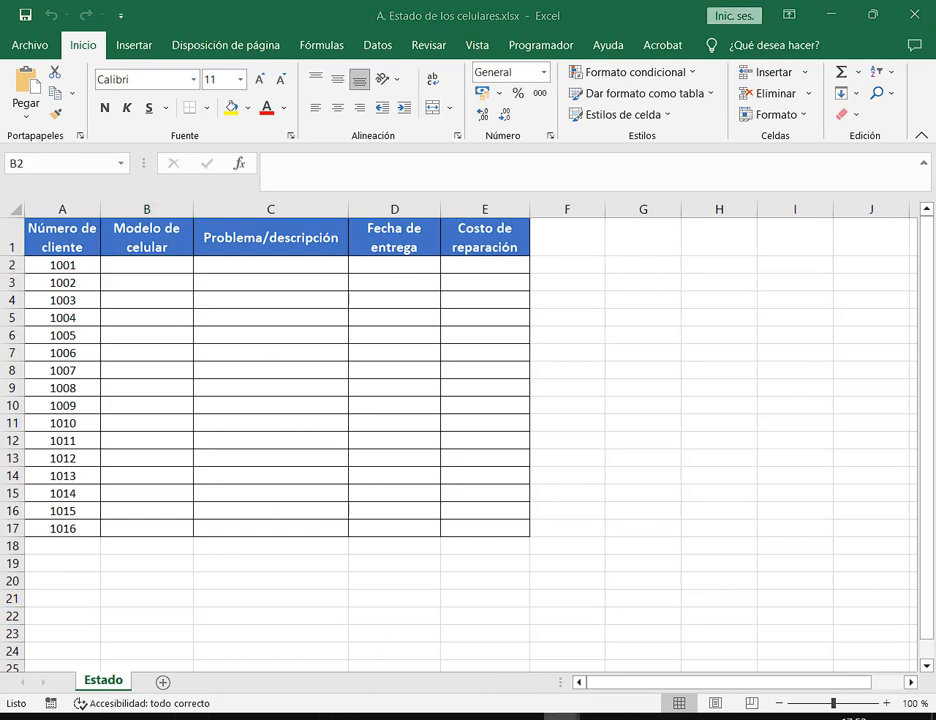
left_click(481, 673)
left_click(438, 308)
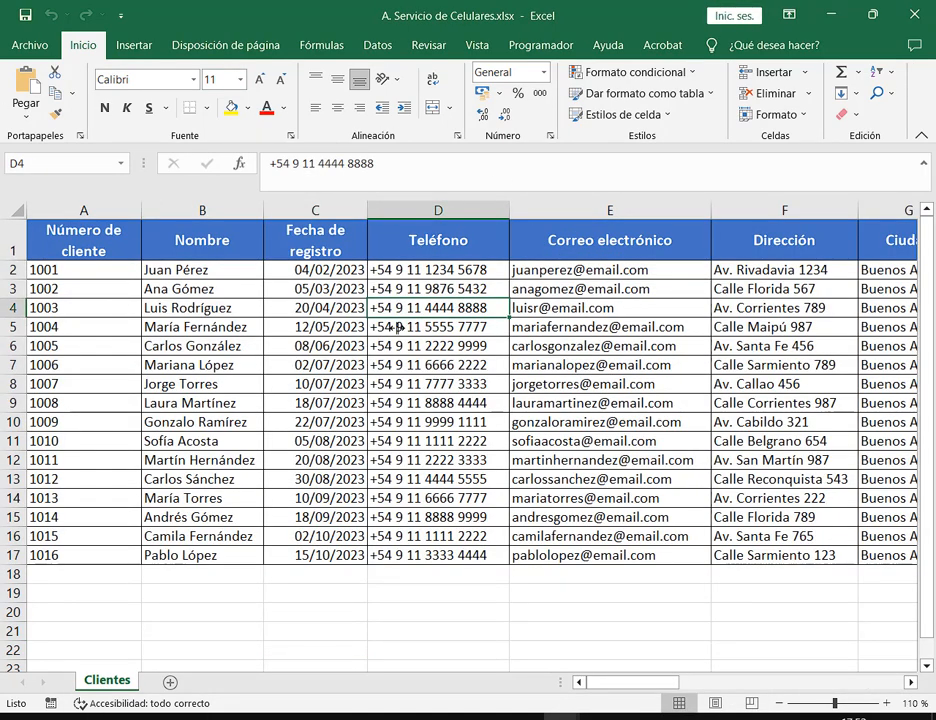
left_click(75, 232)
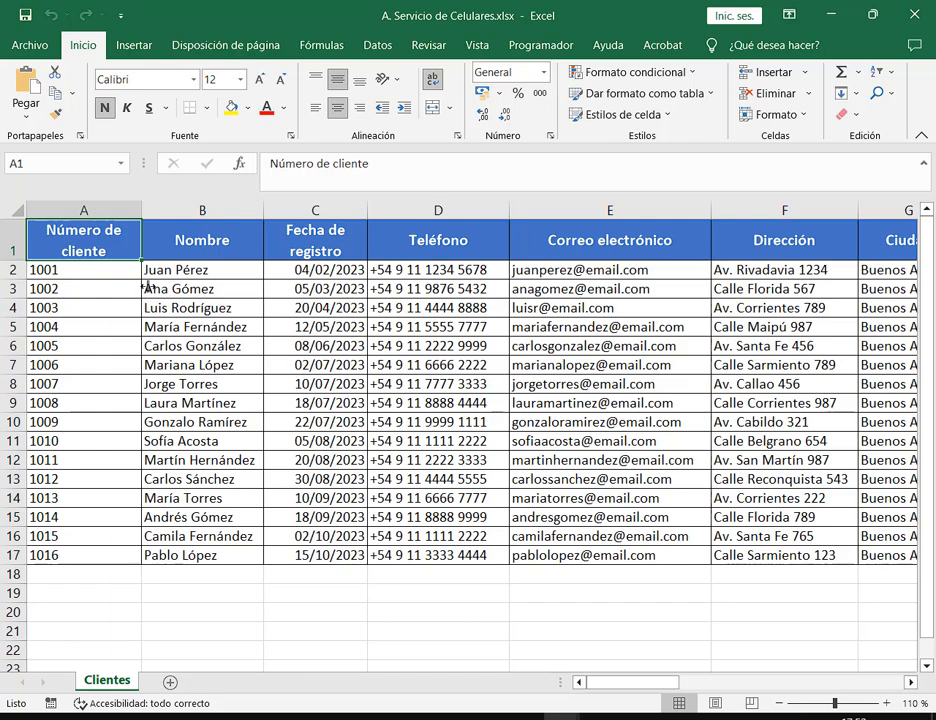
Step: Switch to the Google Meet call in the browser and check its chat messages
left_click(228, 716)
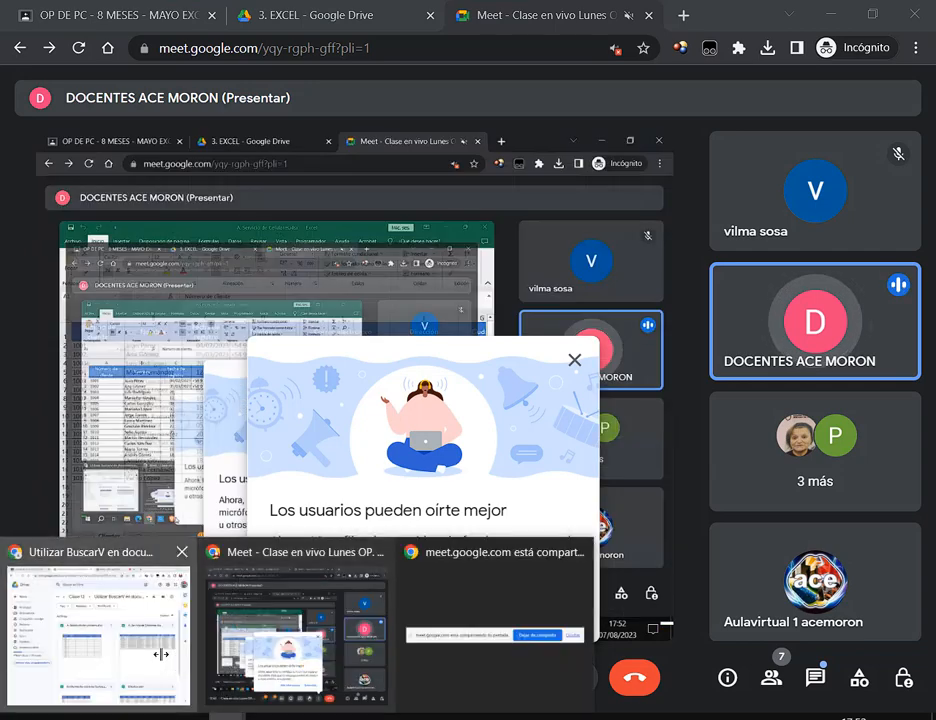
left_click(98, 630)
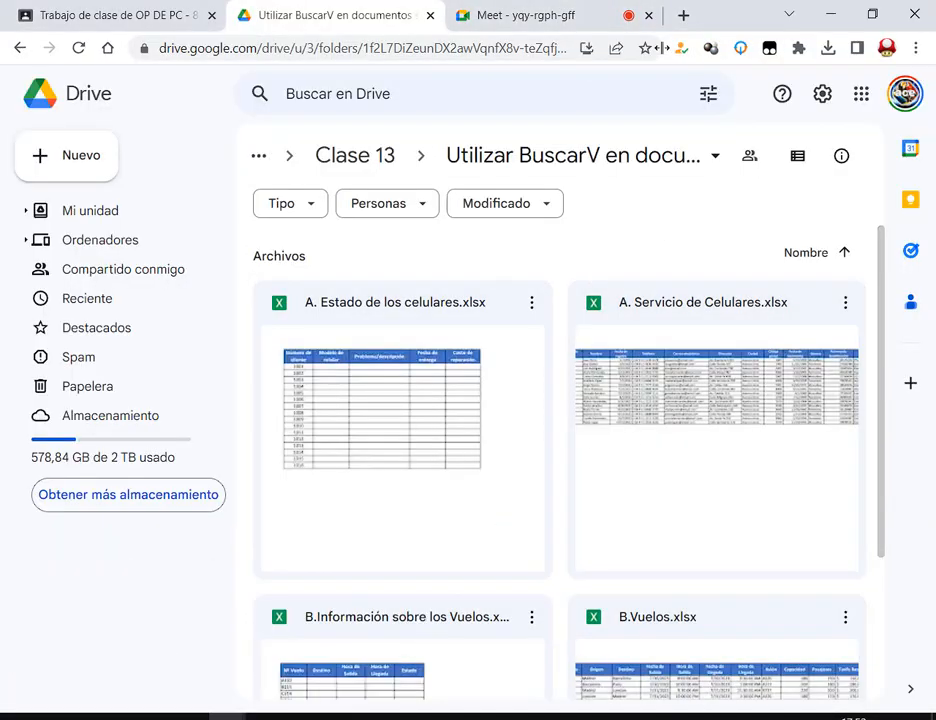
left_click(514, 12)
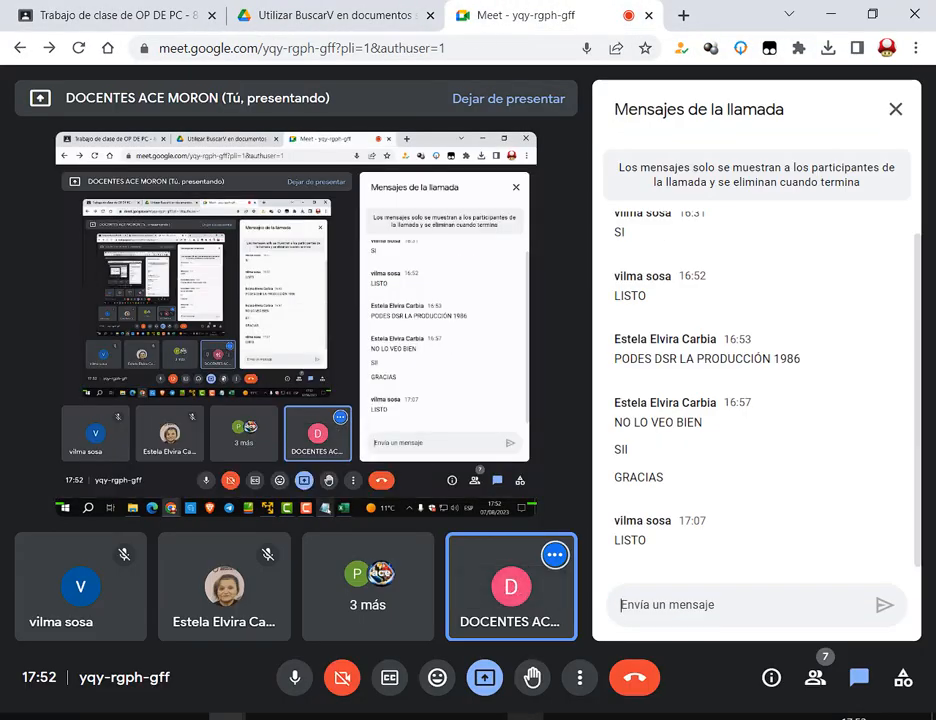
Step: Return to A. Estado de los celulares.xlsx in Excel, make row 2 taller and set cell B2's font size to 14
mouse_move(565, 714)
left_click(636, 660)
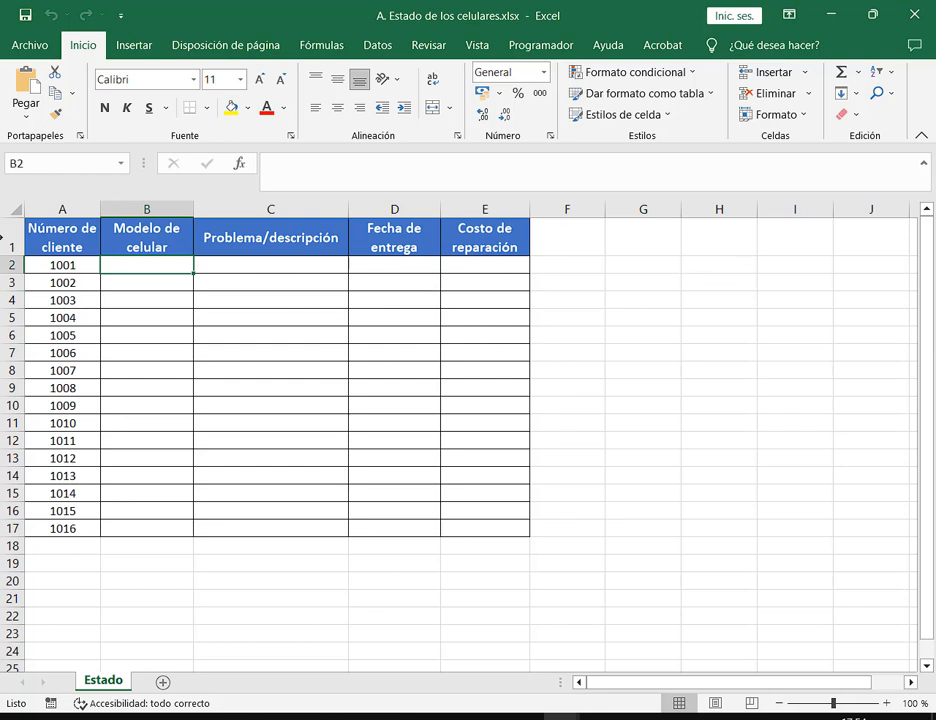
left_click_drag(17, 273, 20, 286)
left_click(259, 79)
left_click(259, 79)
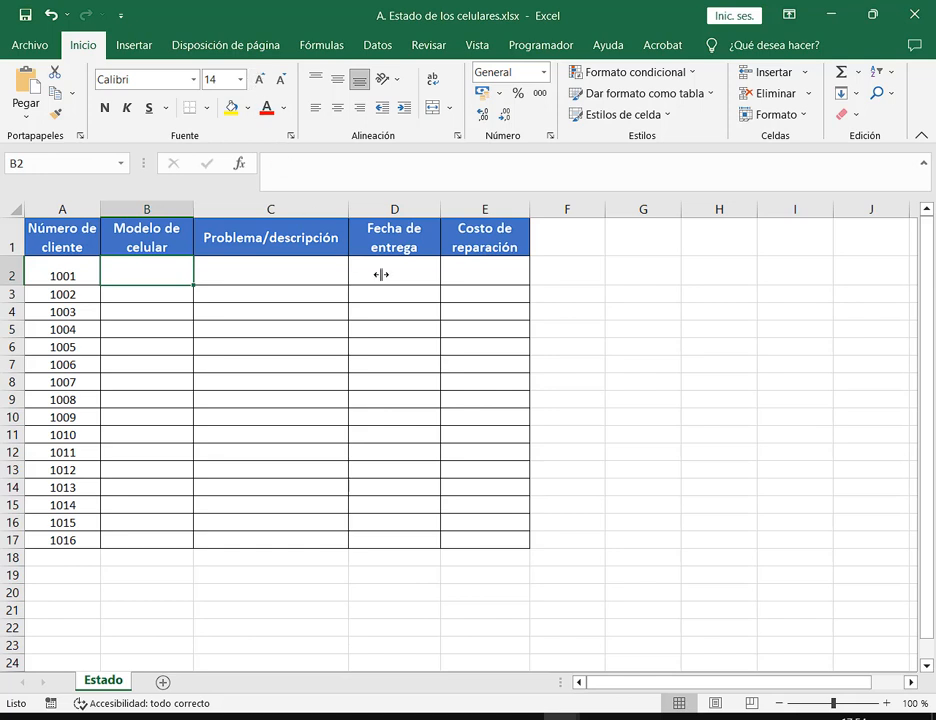
Step: Start a BUSCARV formula in cell B2 under Modelo de celular with A2 as the lookup value: =BUSCARV(A2;
type("=")
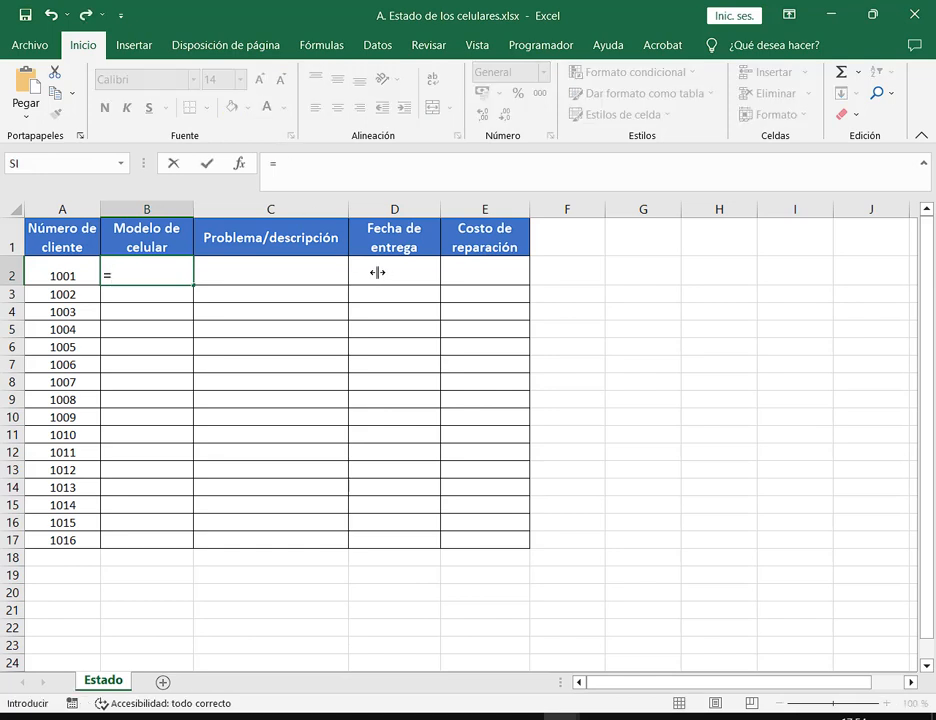
type("bus")
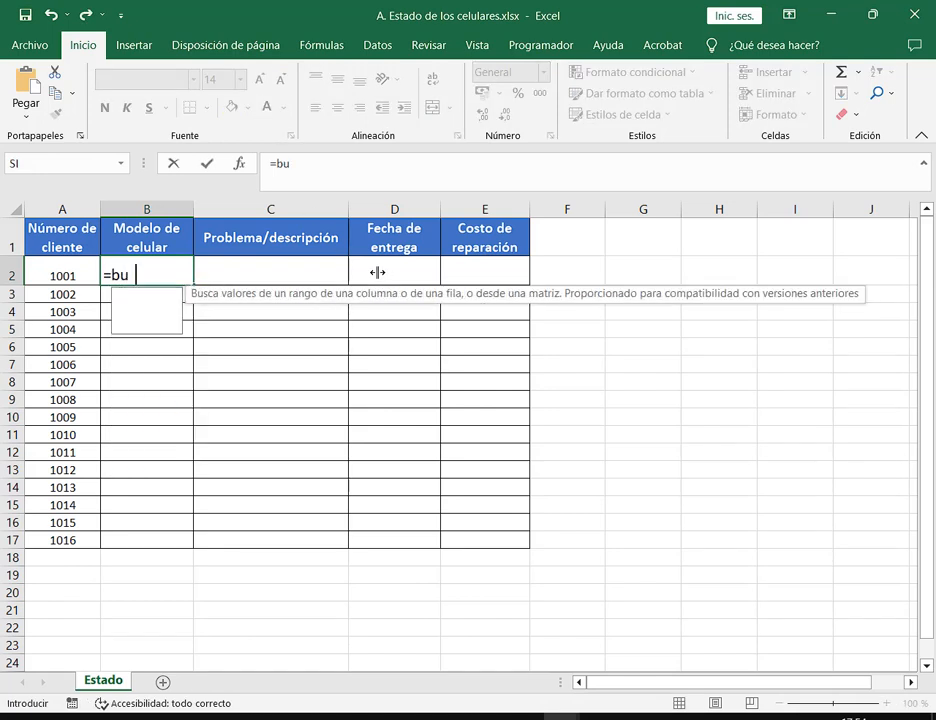
key("Down")
key("Down")
key("Tab")
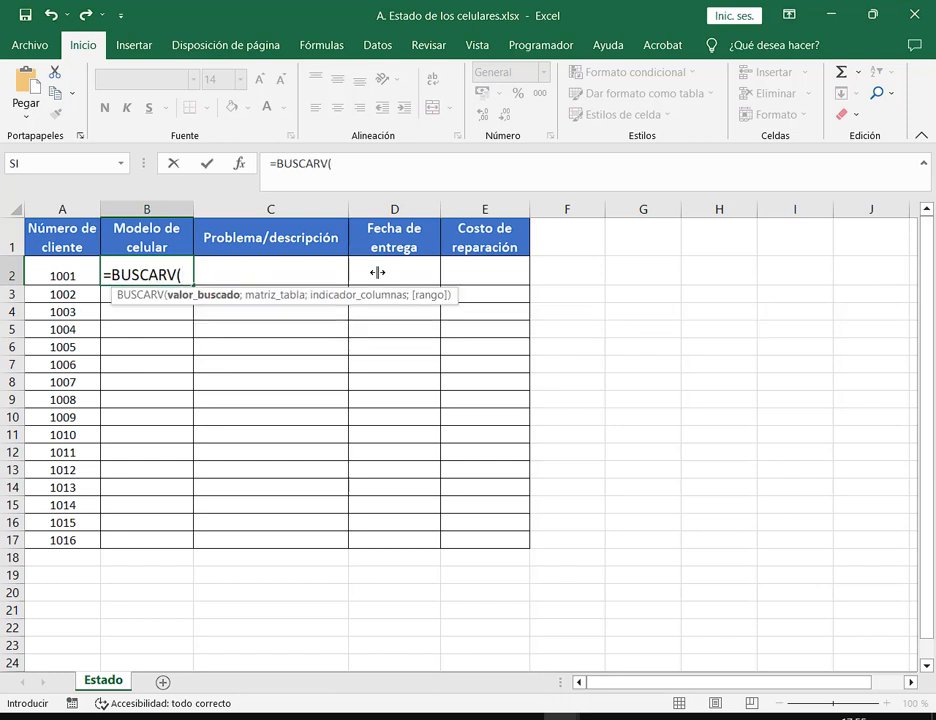
left_click(69, 263)
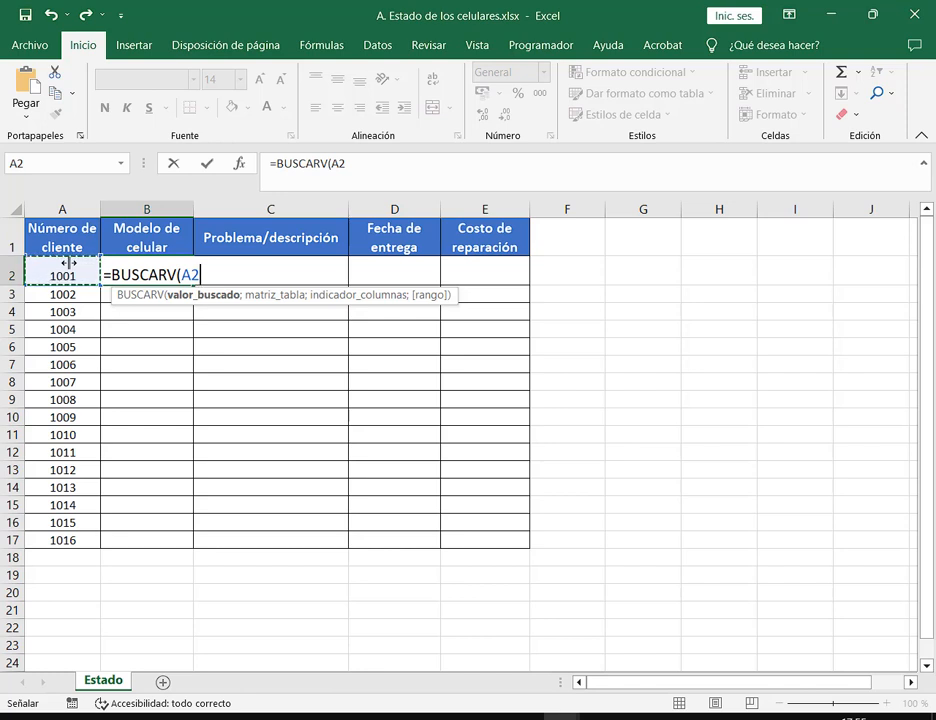
type(";")
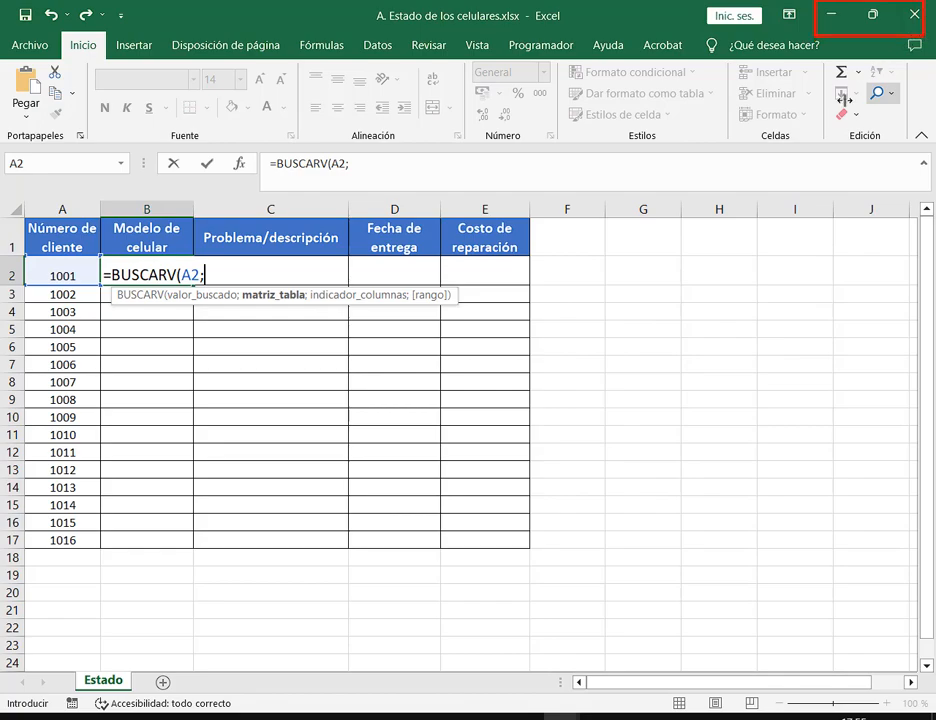
left_click(873, 25)
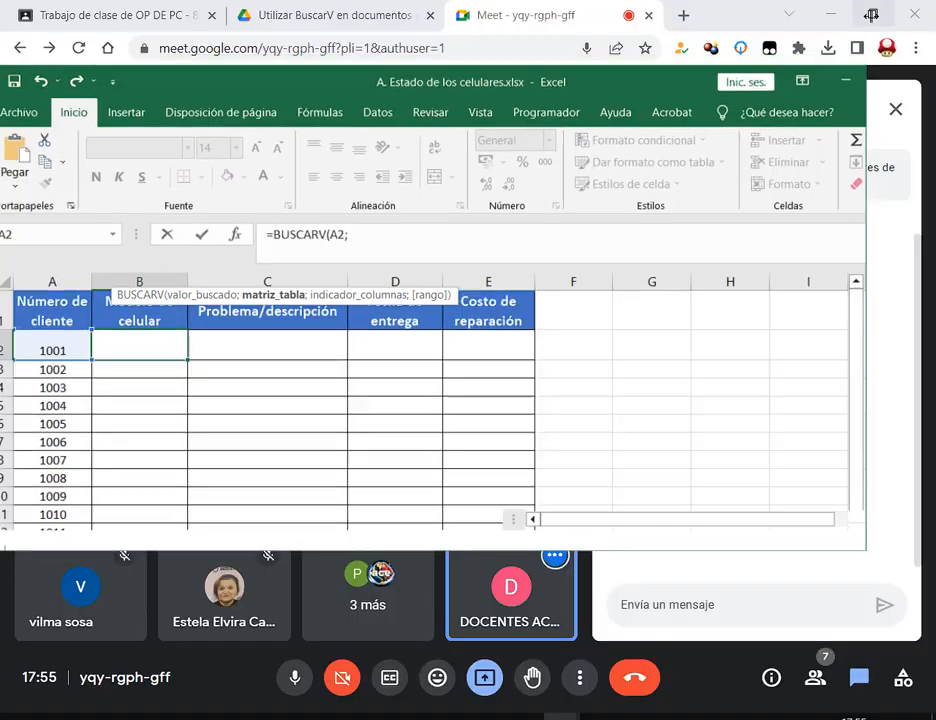
left_click_drag(607, 102, 574, 96)
left_click(773, 93)
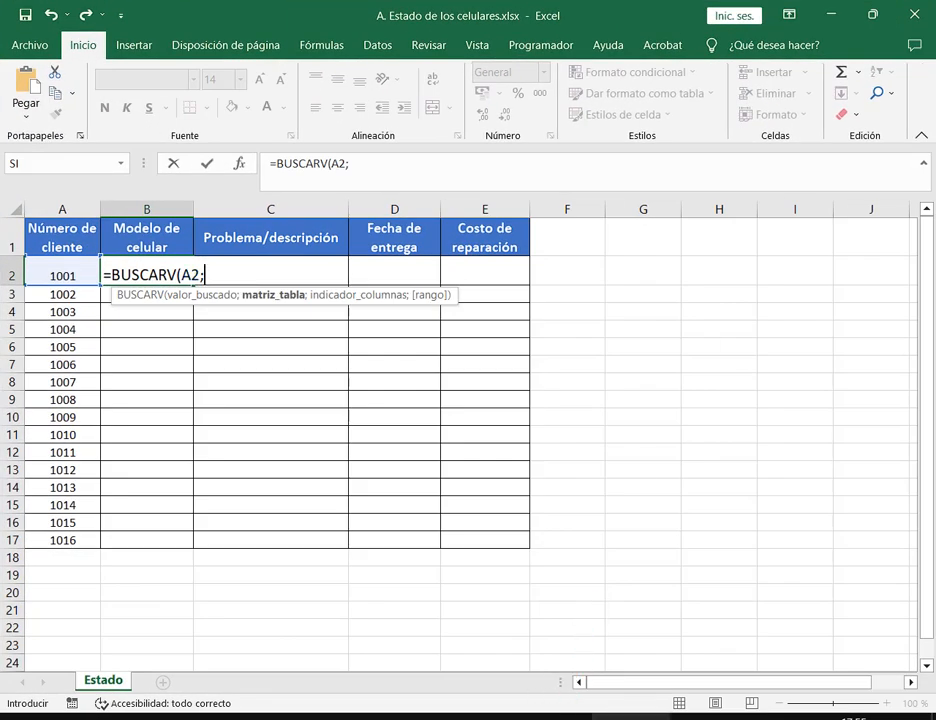
Step: Check the A. Servicio de Celulares.xlsx workbook with the unfinished BUSCARV formula still open, and return to A. Estado de los celulares.xlsx
left_click(561, 716)
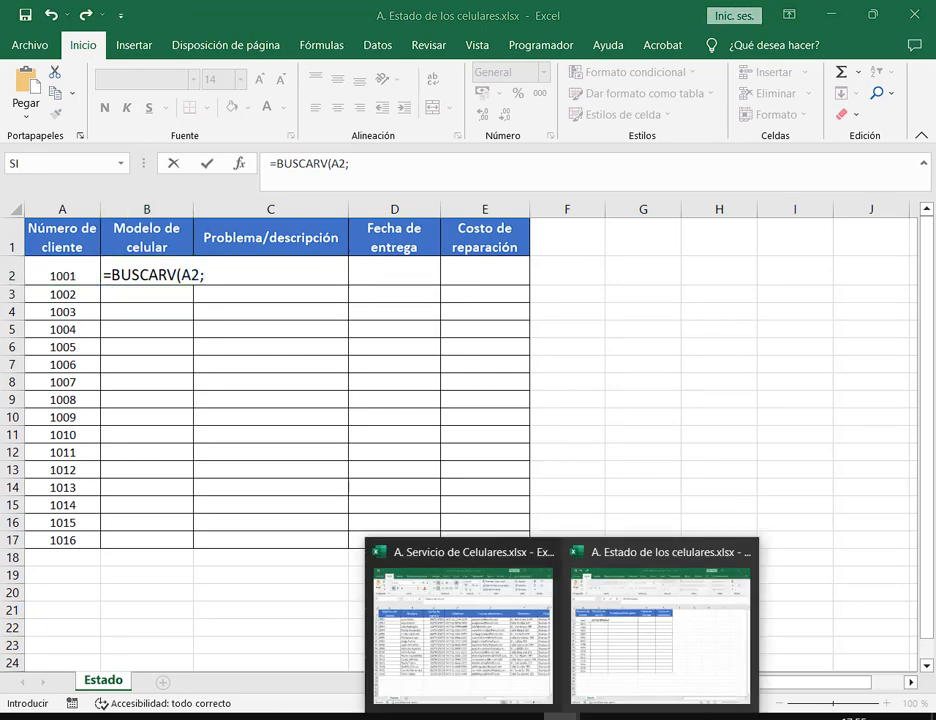
left_click(497, 656)
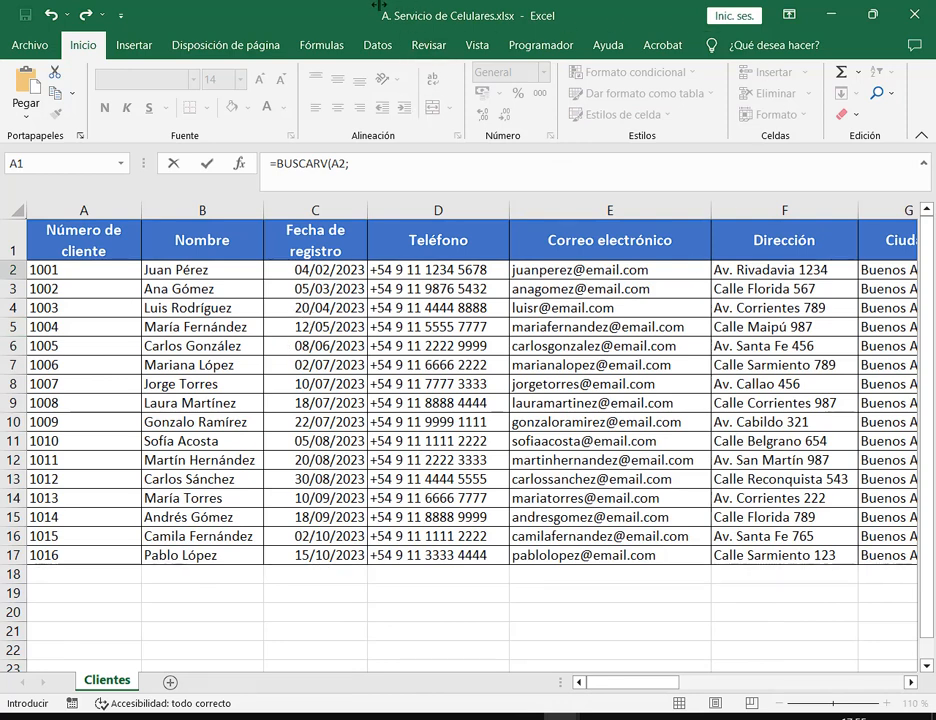
left_click_drag(377, 4, 570, 30)
left_click_drag(259, 153, 424, 182)
mouse_move(562, 716)
left_click(621, 634)
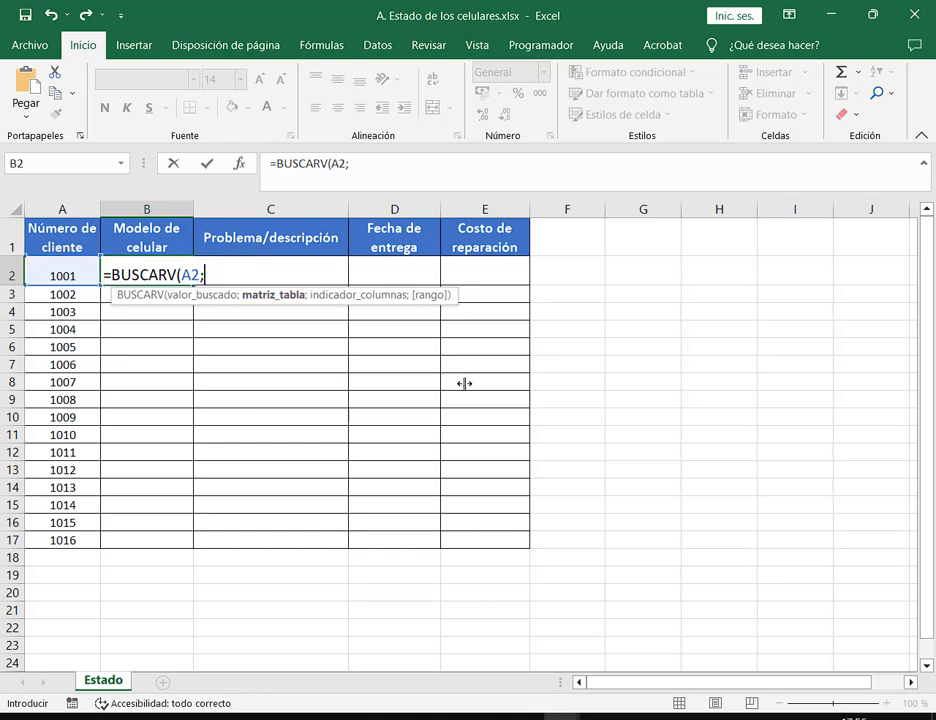
Step: Set the BUSCARV table argument to the absolute range $A$1:$Q$17 on the Clientes sheet of A. Servicio de Celulares.xlsx
mouse_move(560, 717)
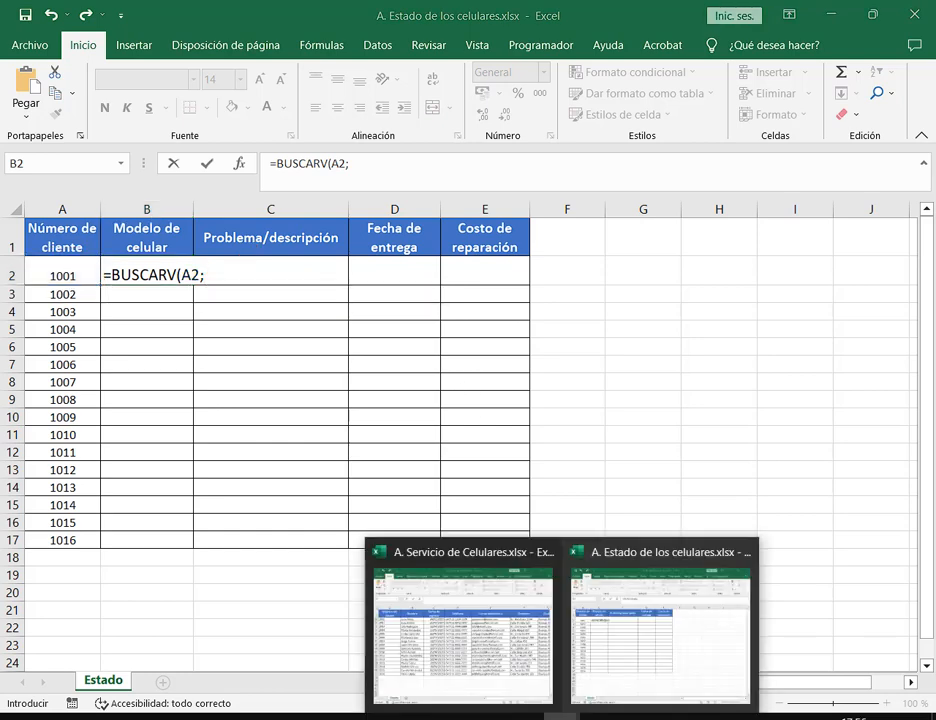
left_click(506, 670)
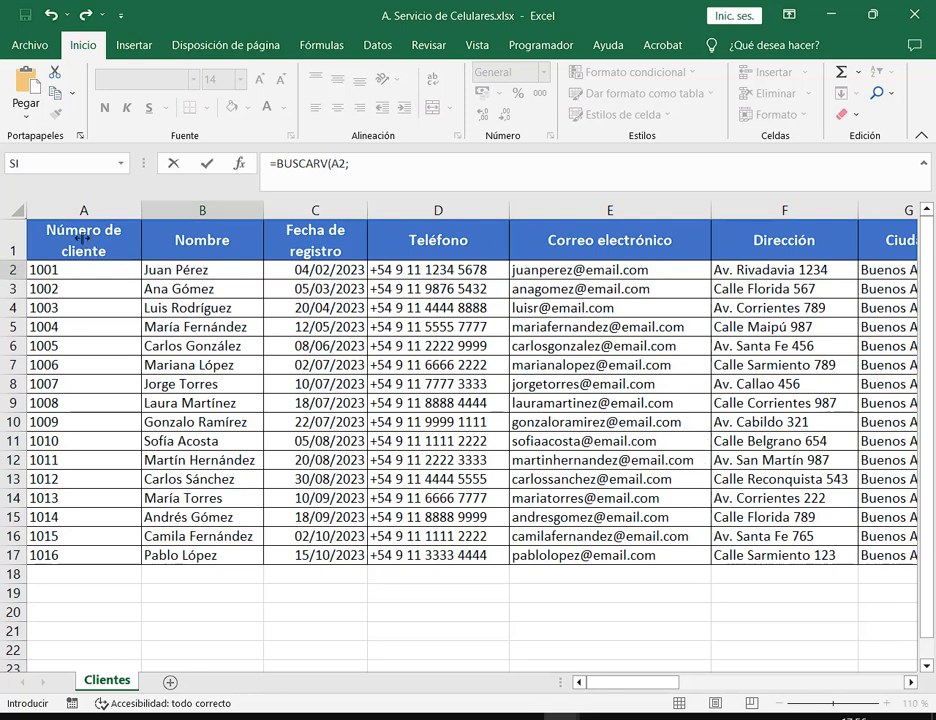
left_click(82, 238)
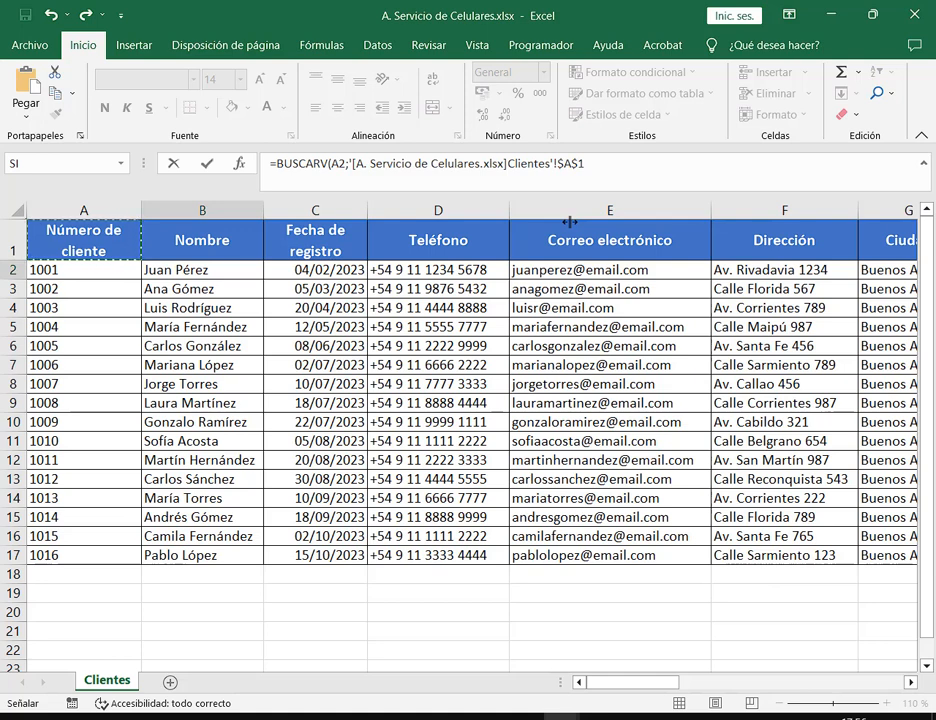
key("ctrl+shift+Right")
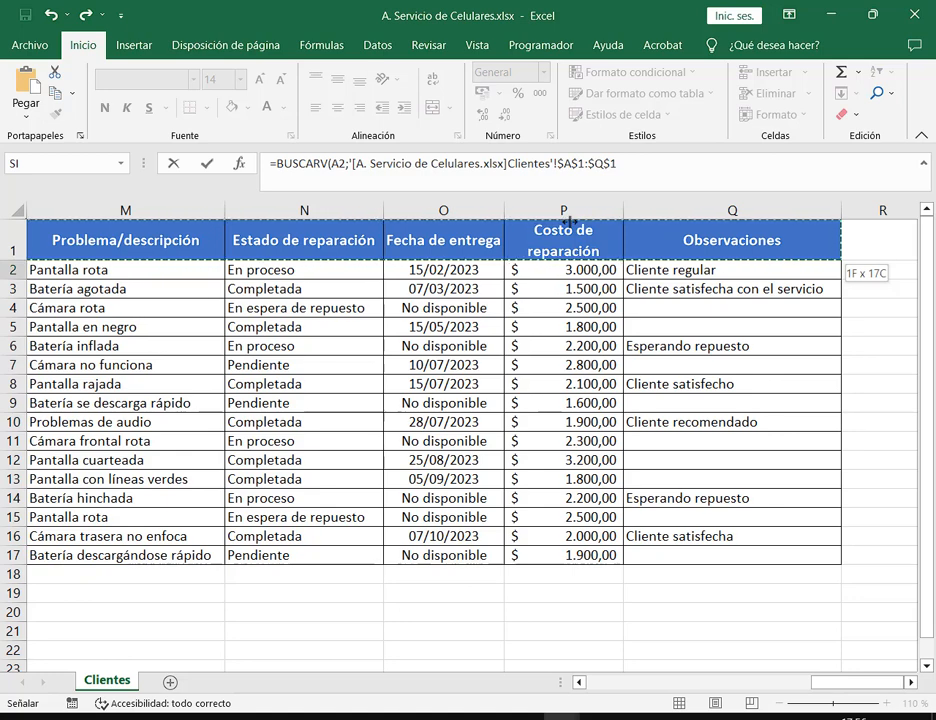
key("ctrl+shift+Down")
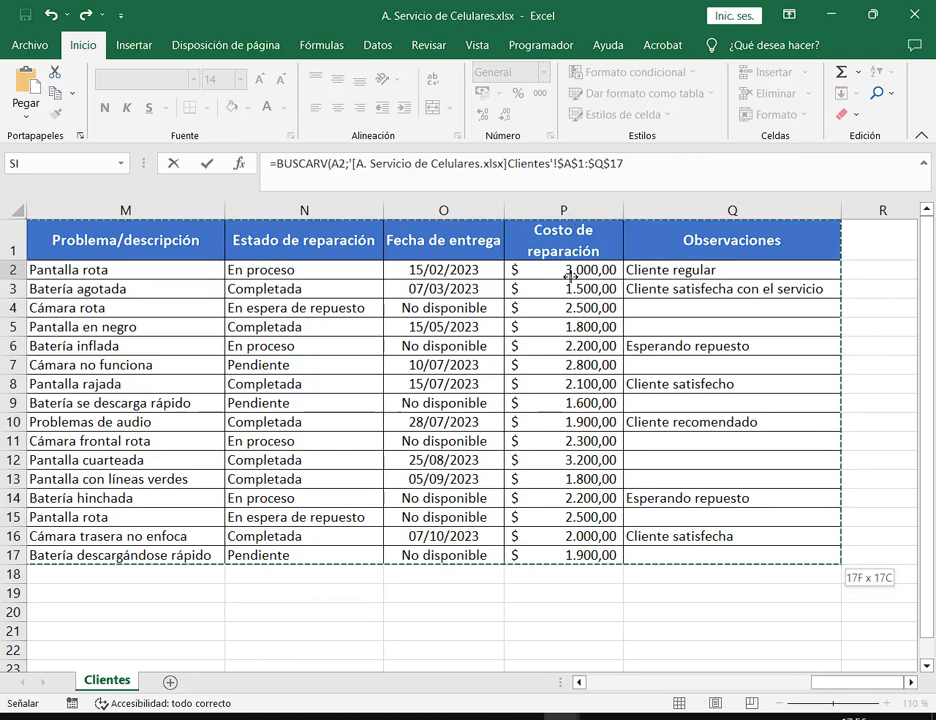
left_click_drag(872, 681, 609, 690)
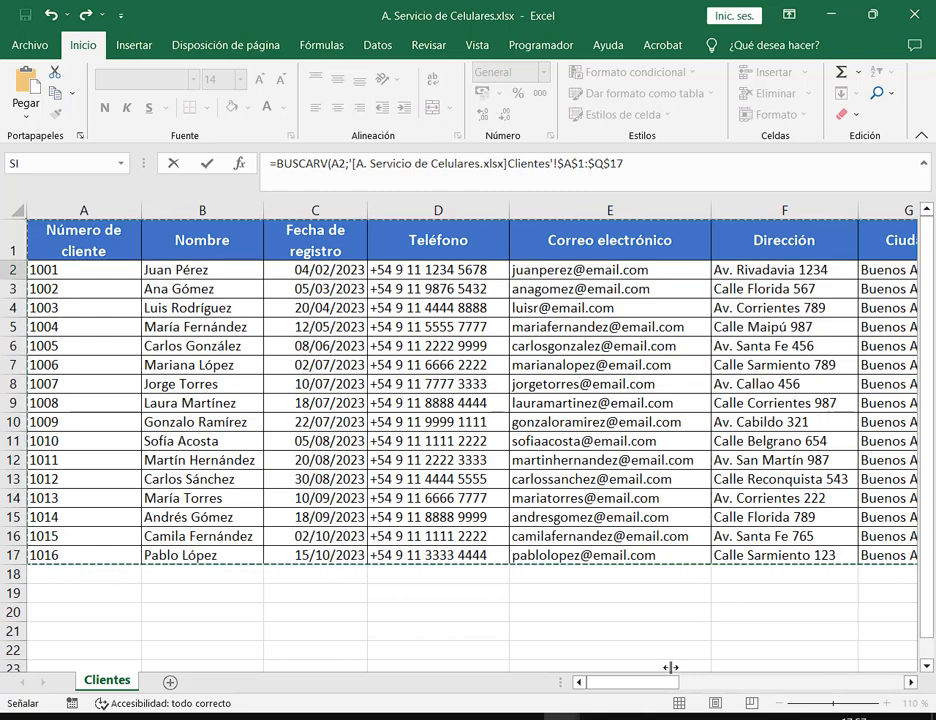
left_click(84, 240)
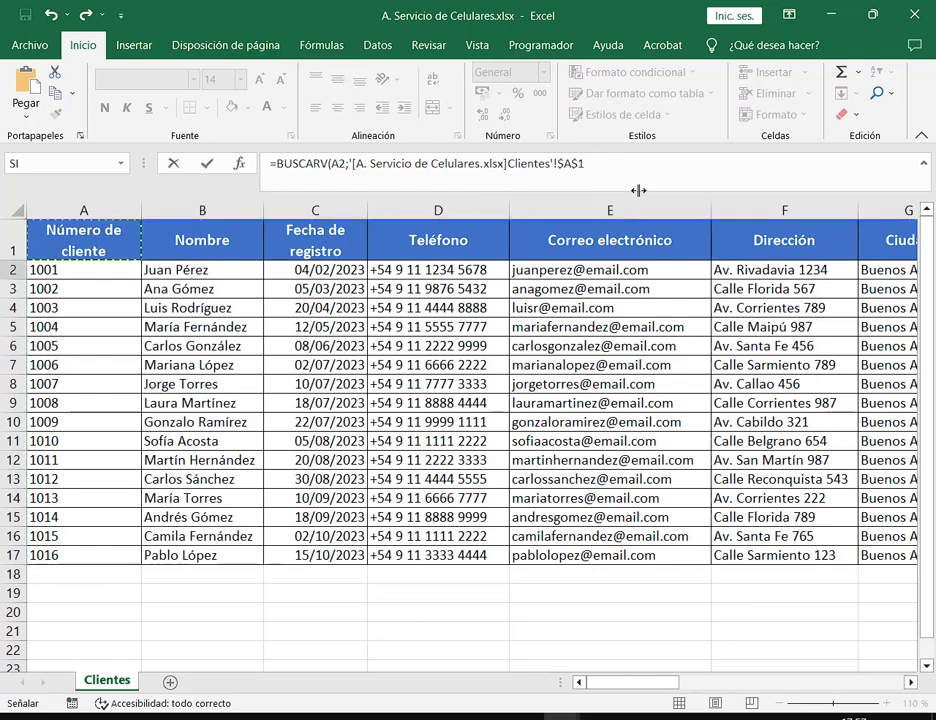
key("ctrl+shift+Right")
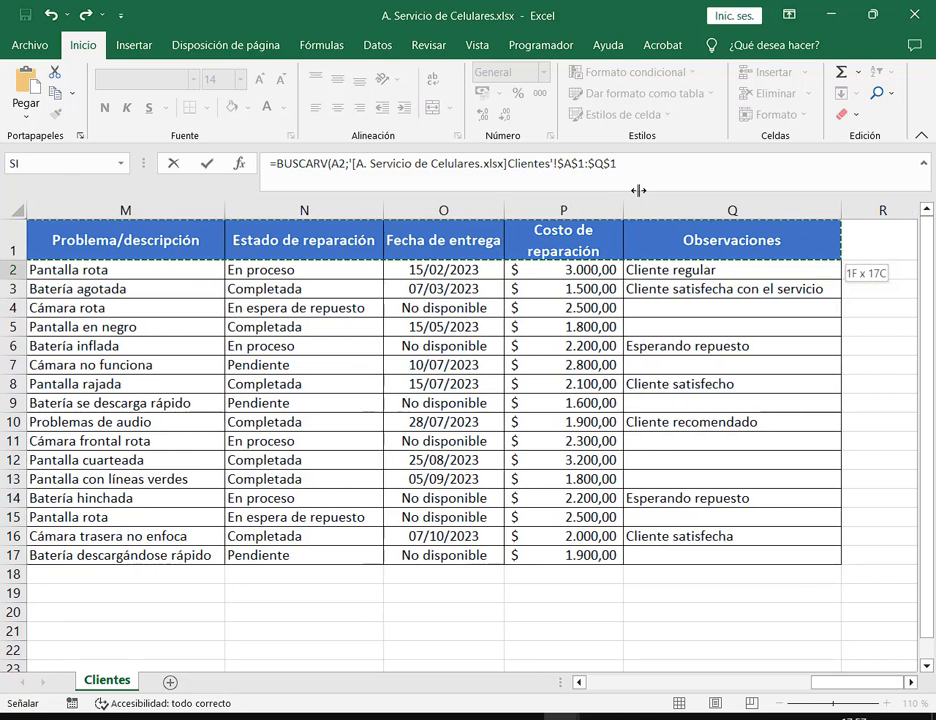
key("ctrl+shift+Down")
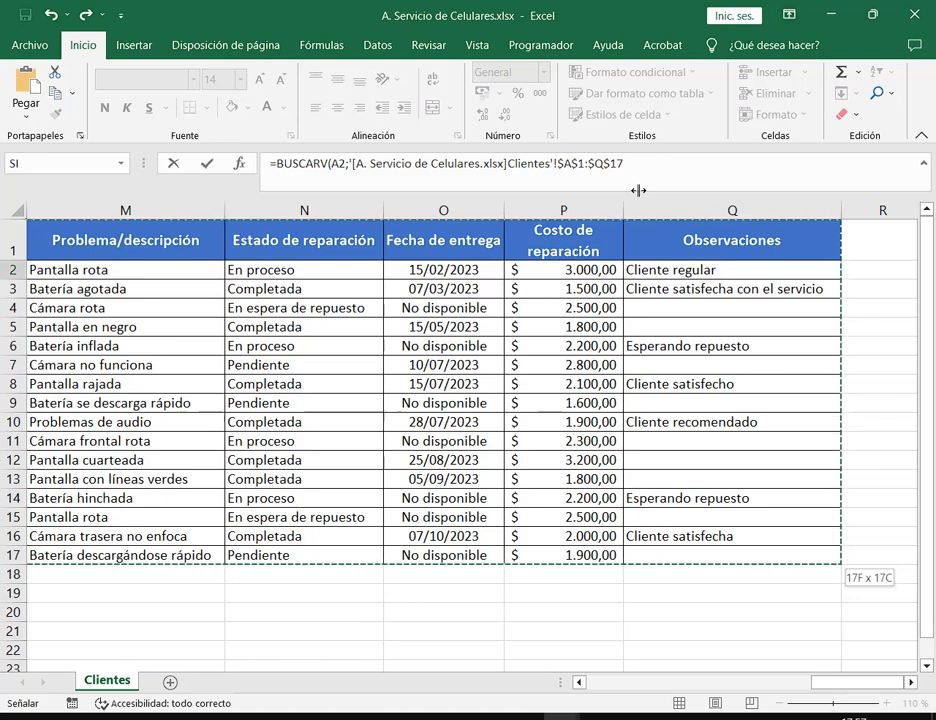
type(";")
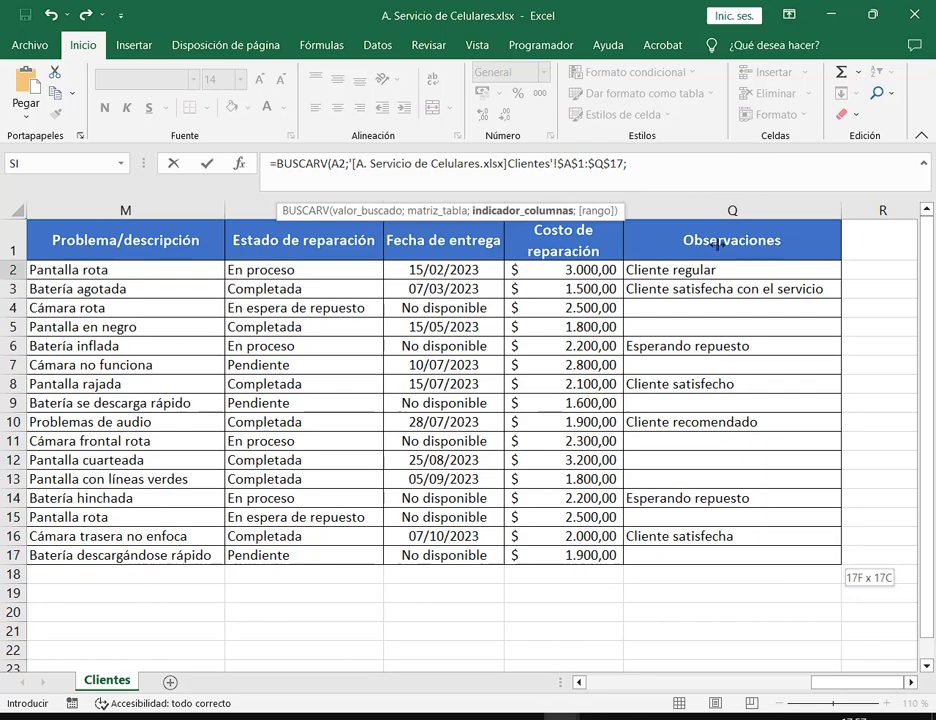
Step: Complete the B2 formula with the Modelo de celular column index 12 and exact match 0: =BUSCARV(A2;'[A. Servicio de Celulares.xlsx]Clientes'!$A$1:$Q$17;12;0)
mouse_move(565, 712)
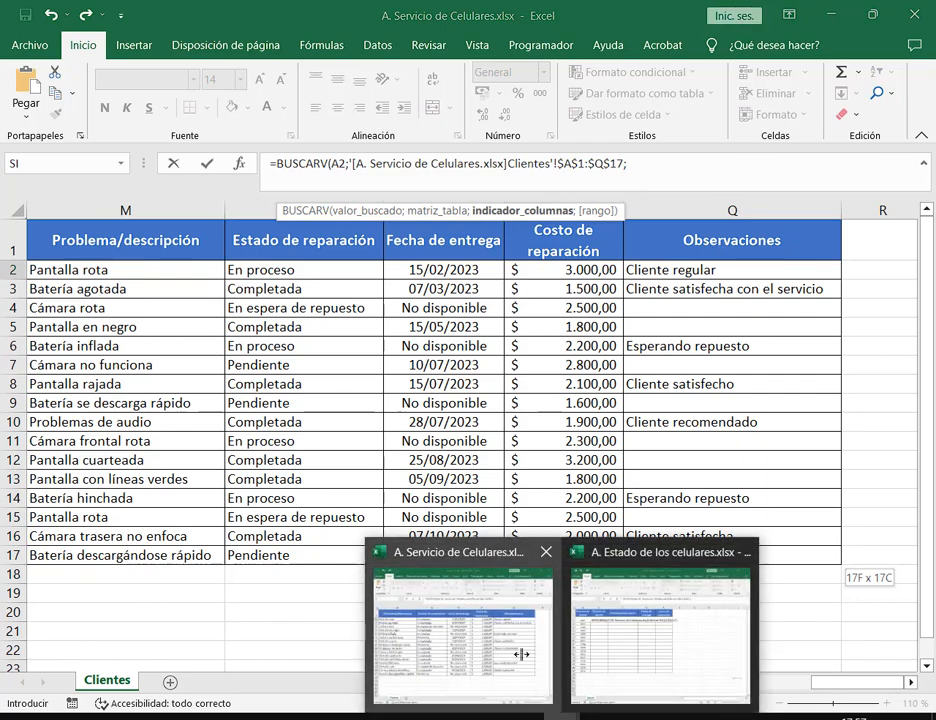
left_click(606, 650)
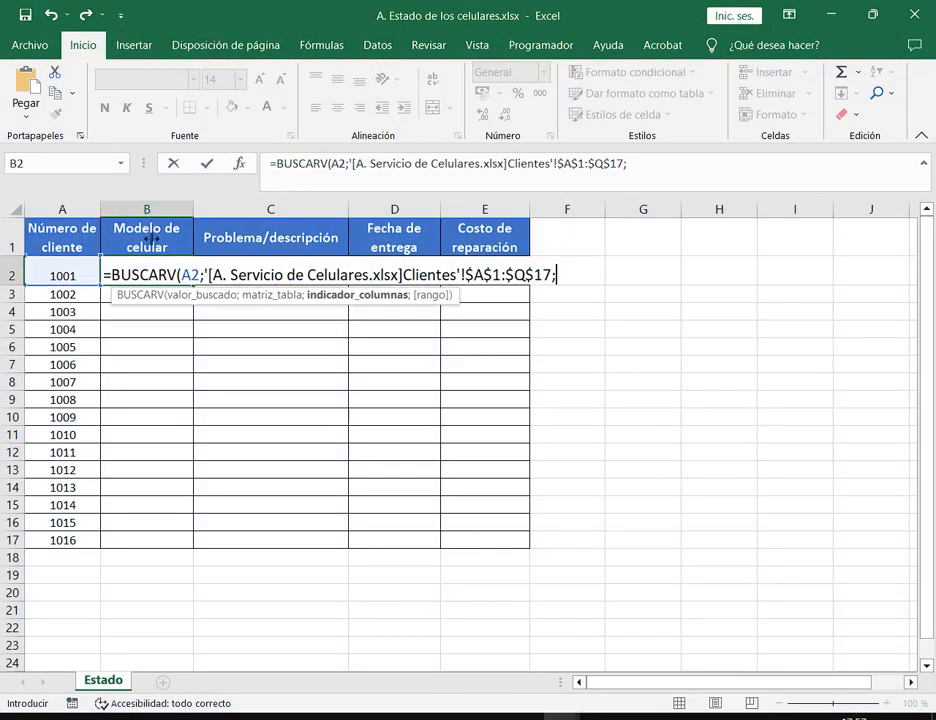
left_click(831, 15)
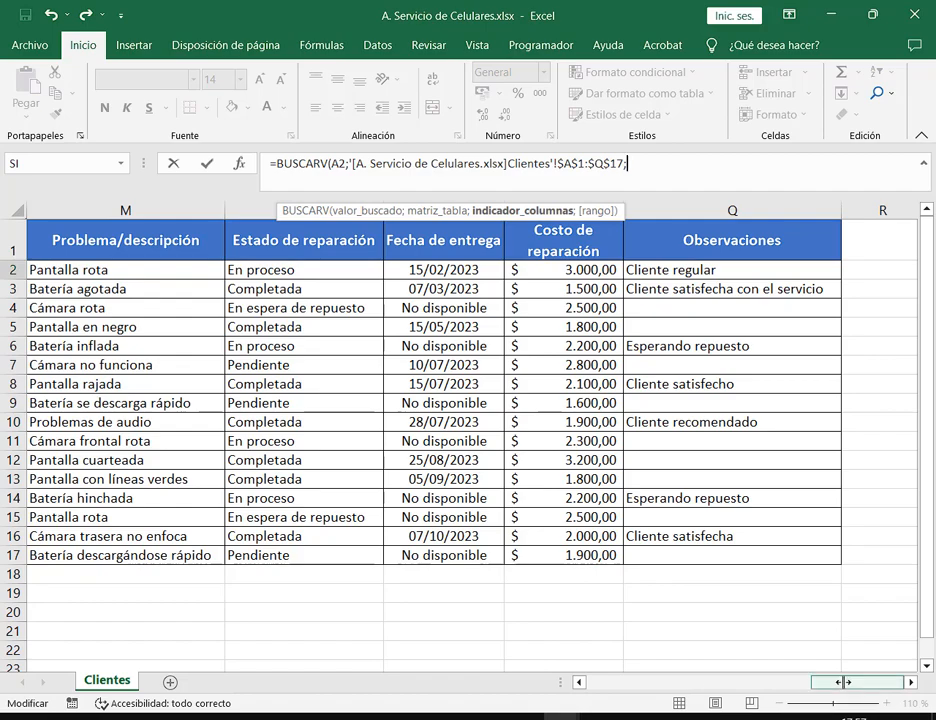
left_click_drag(844, 681, 573, 677)
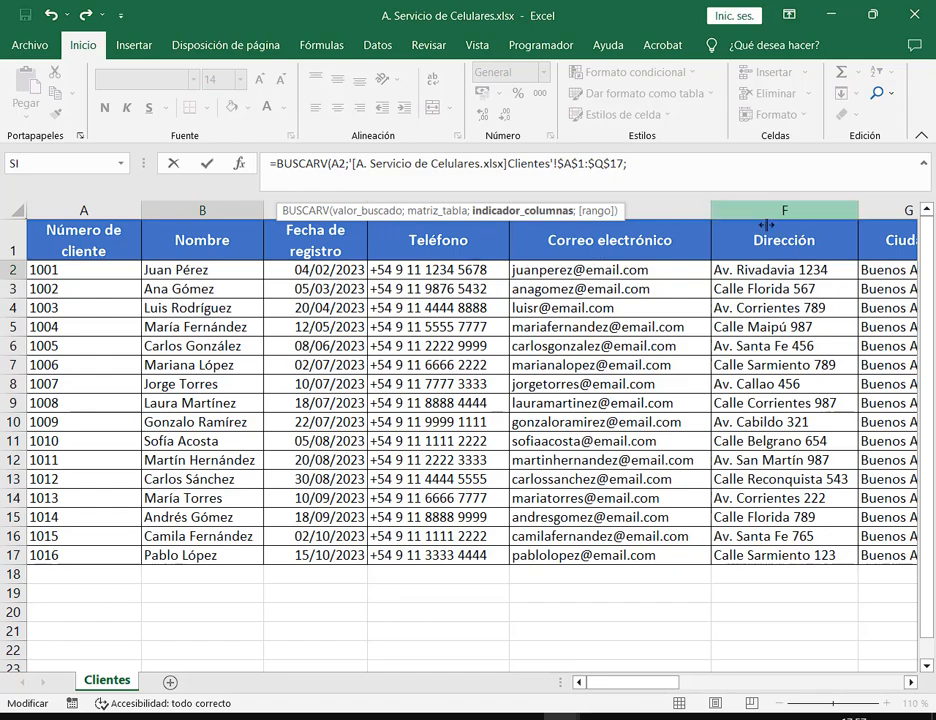
left_click_drag(660, 681, 754, 681)
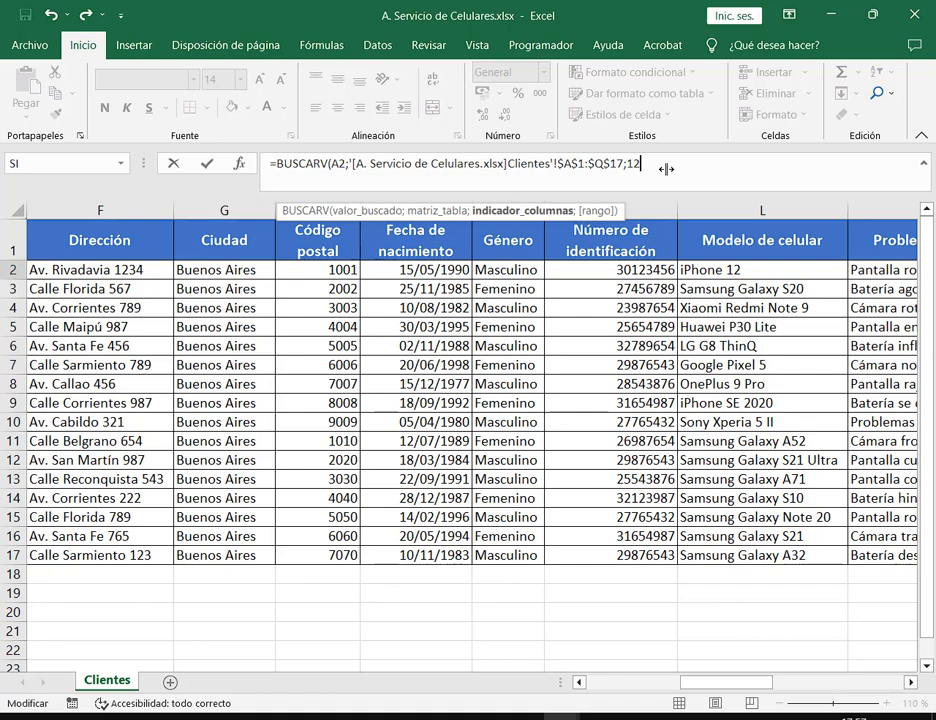
type(";")
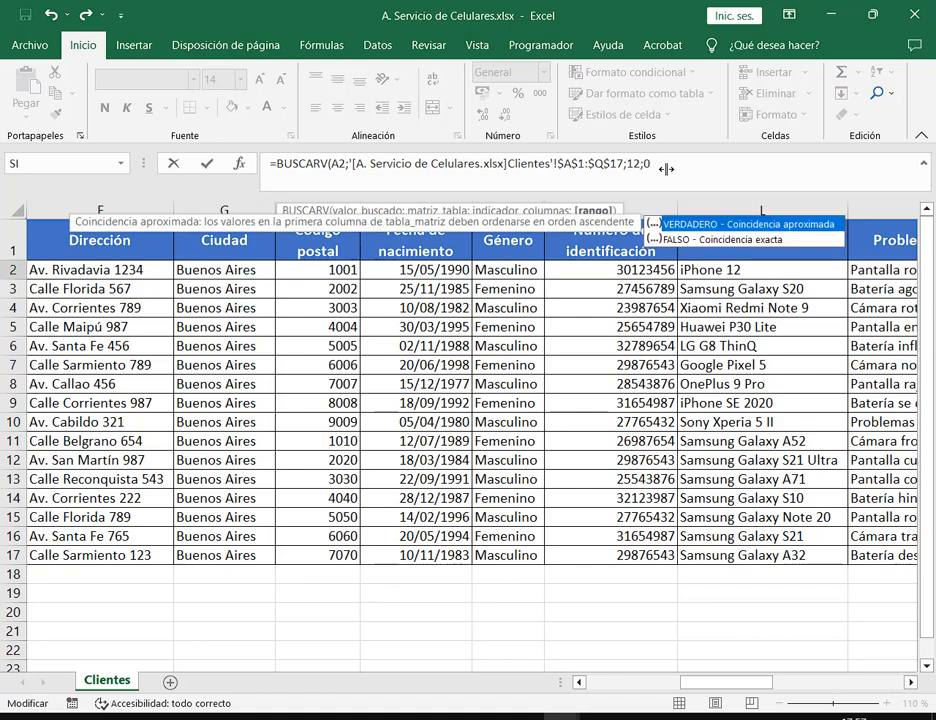
type("0)")
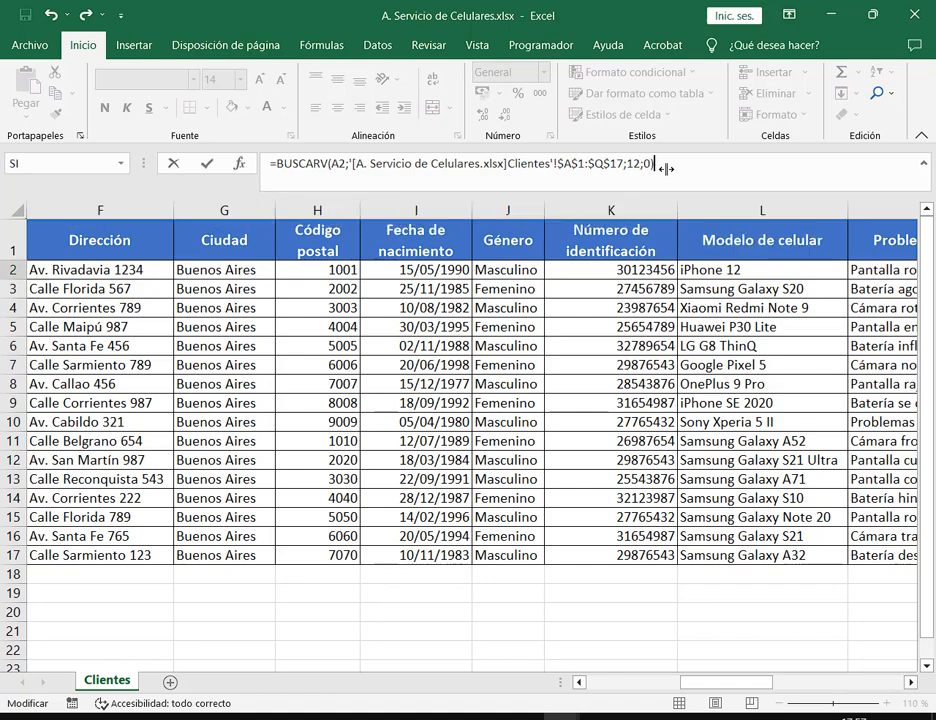
key("Return")
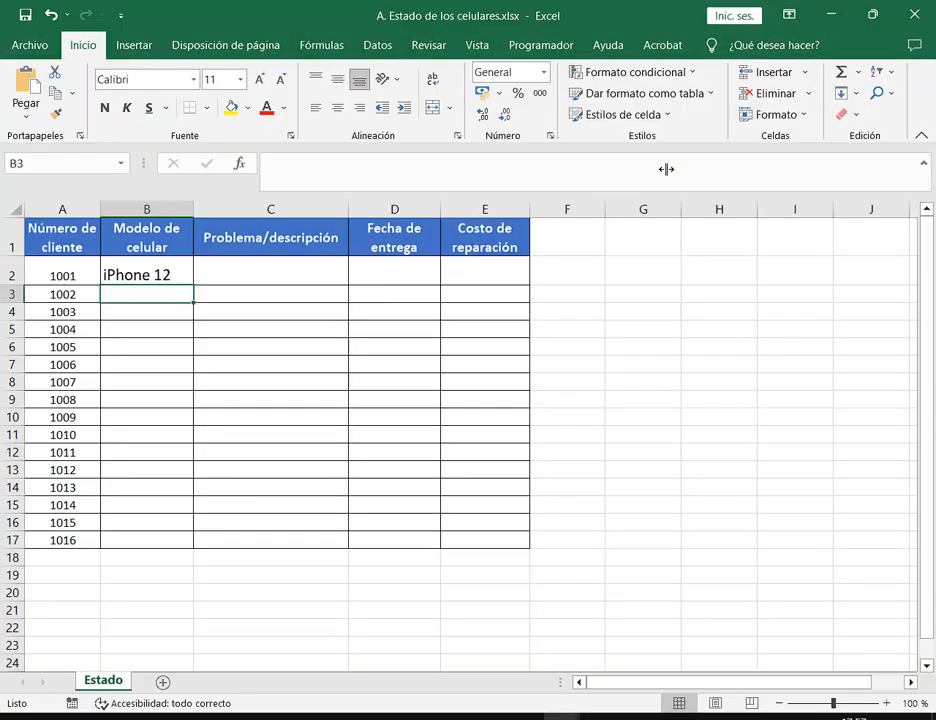
Step: Zoom the Estado sheet to 130% and open the BUSCARV formula in cell B2 for reading
left_click(161, 265)
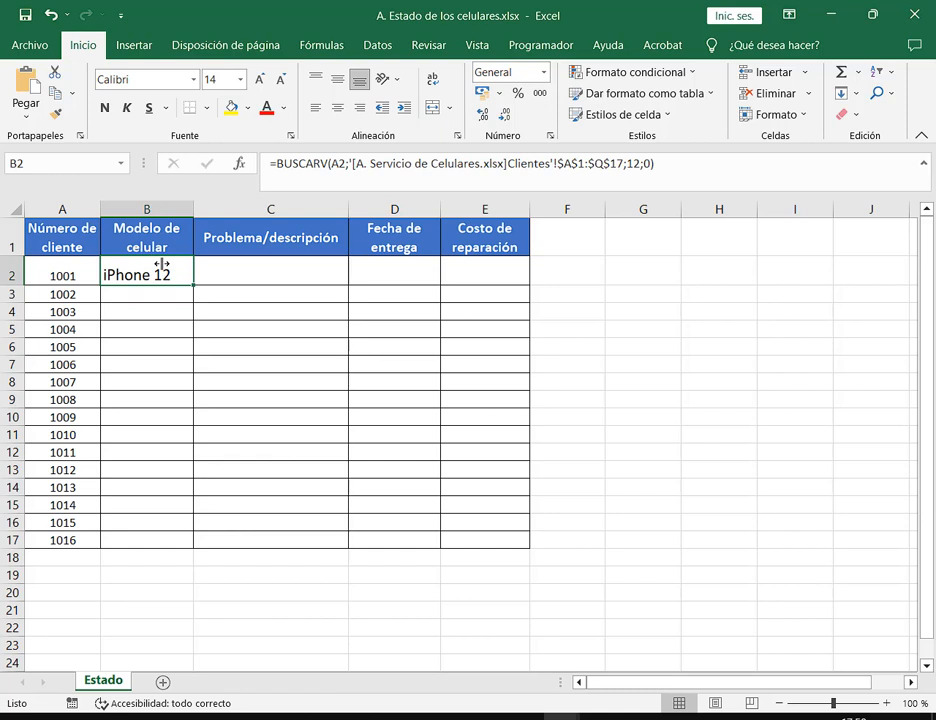
key("F2")
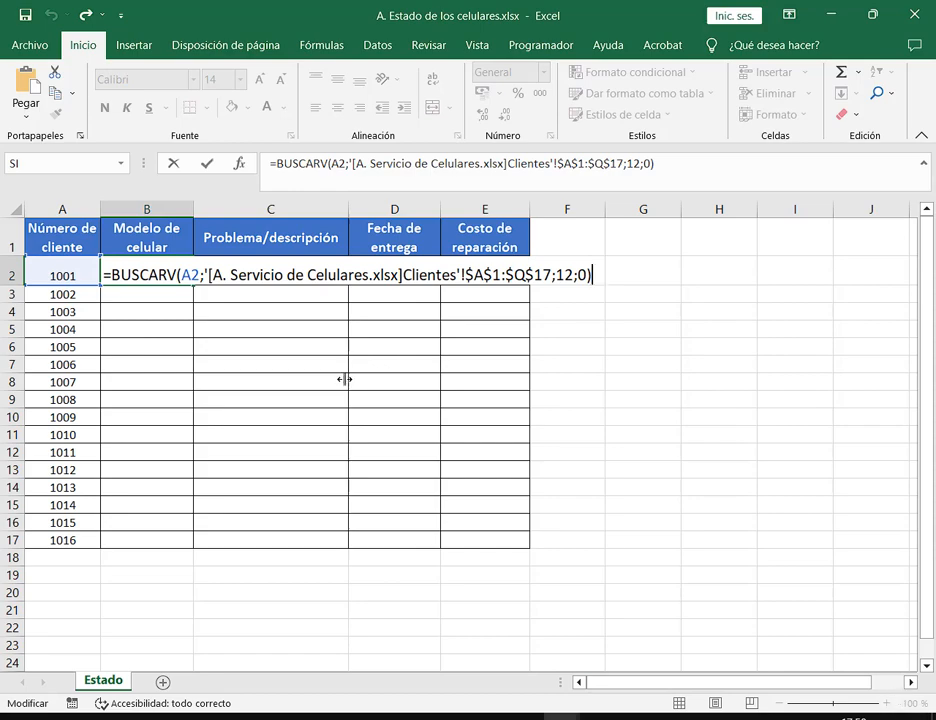
key("ctrl+Return")
scroll(657, 517, "up", 2)
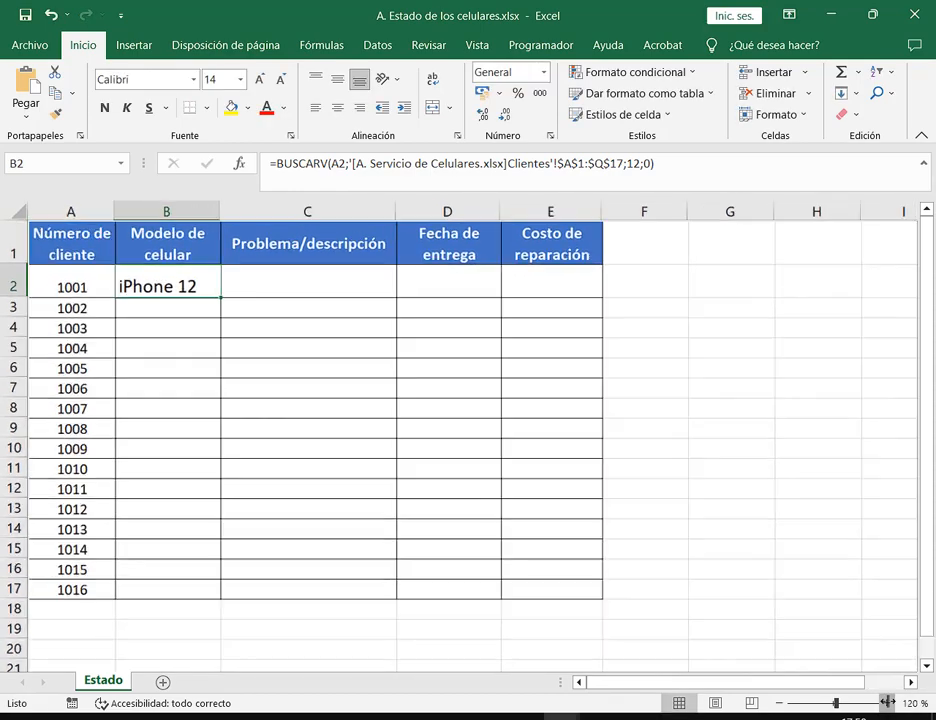
key("F2")
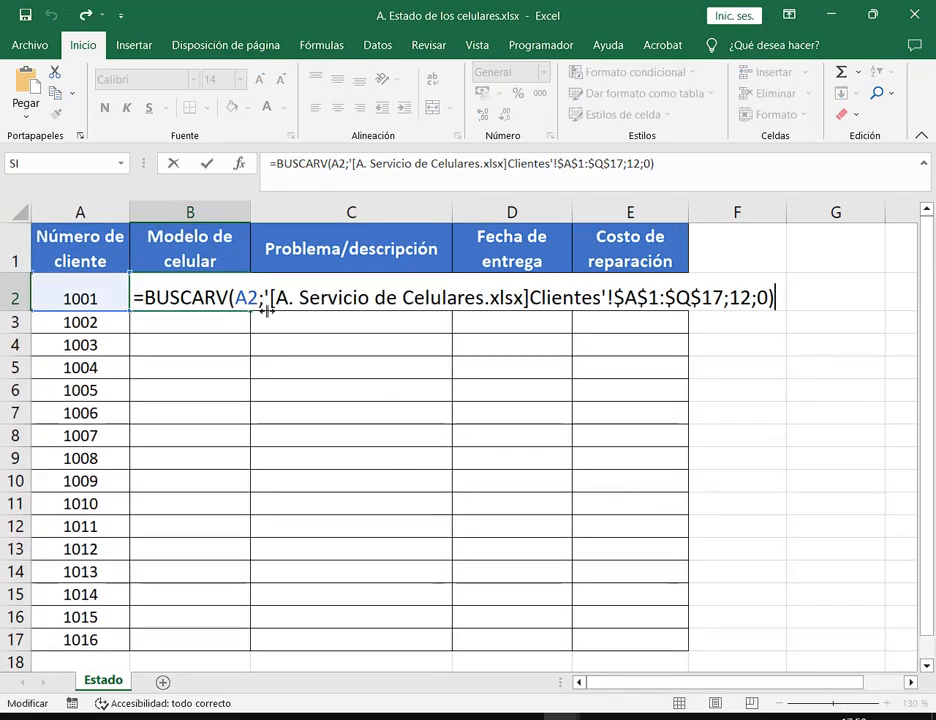
Step: Examine the external reference in B2's formula: the apostrophes, bracketed workbook name, Clientes sheet name, exclamation mark and range $A$1:$Q$17
mouse_move(261, 280)
left_mouse_down()
mouse_move(285, 299)
mouse_move(271, 308)
left_mouse_up()
left_click_drag(300, 237, 269, 285)
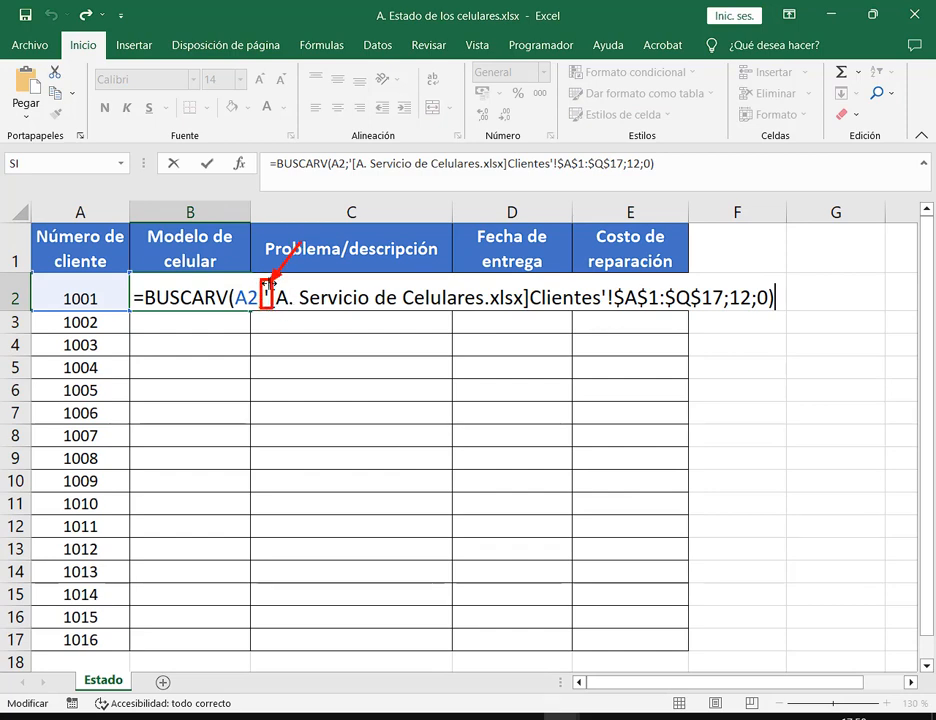
key("Escape")
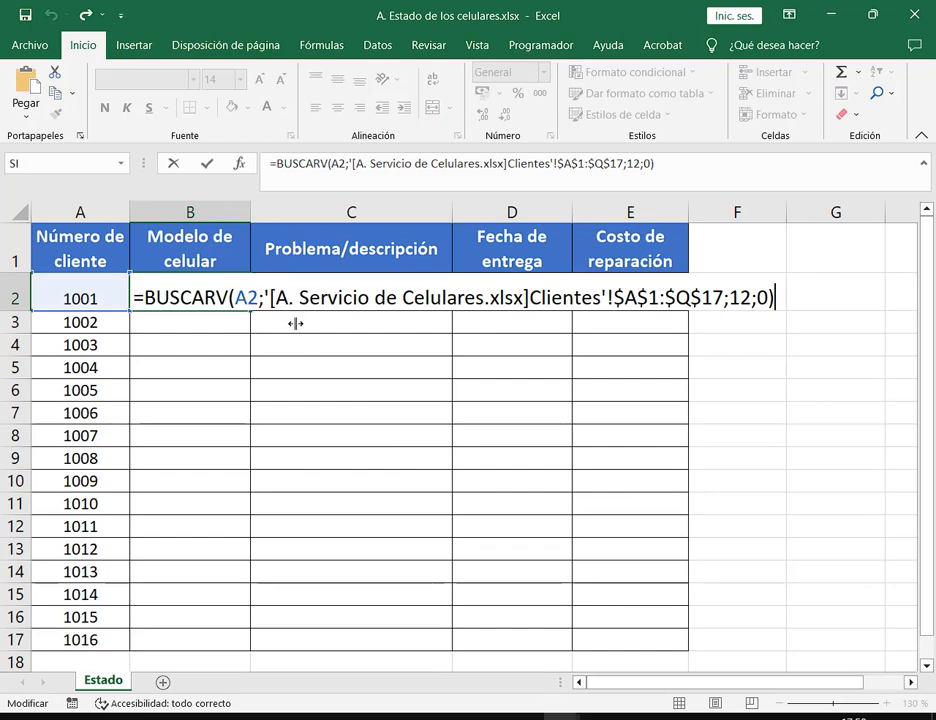
mouse_move(261, 279)
left_mouse_down()
mouse_move(274, 323)
mouse_move(608, 322)
mouse_move(607, 311)
left_mouse_up()
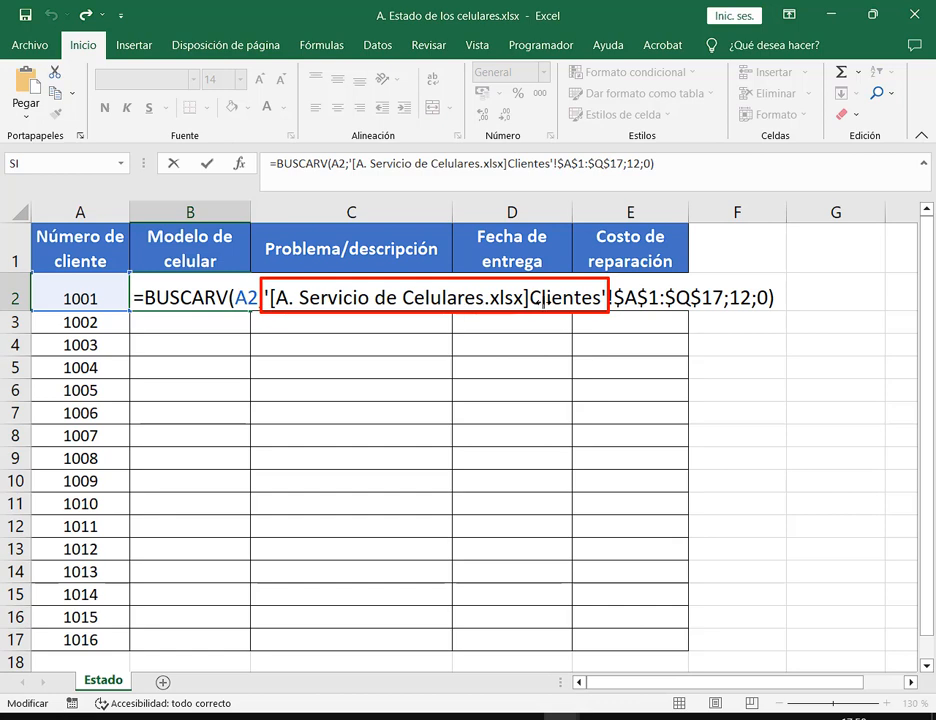
left_click_drag(279, 308, 520, 305)
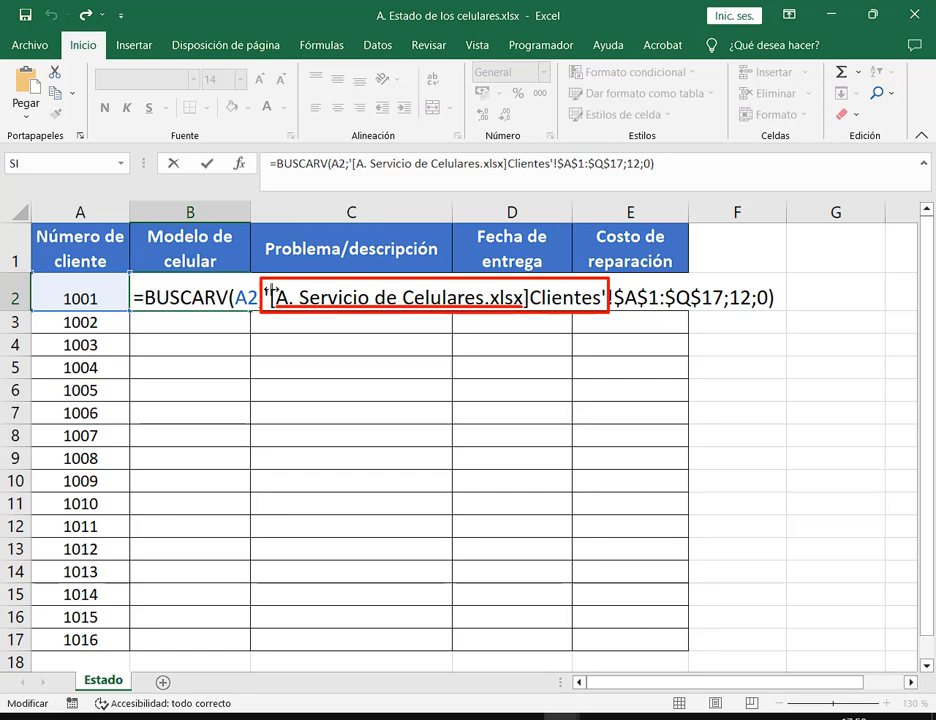
left_click_drag(572, 358, 572, 313)
key("Escape")
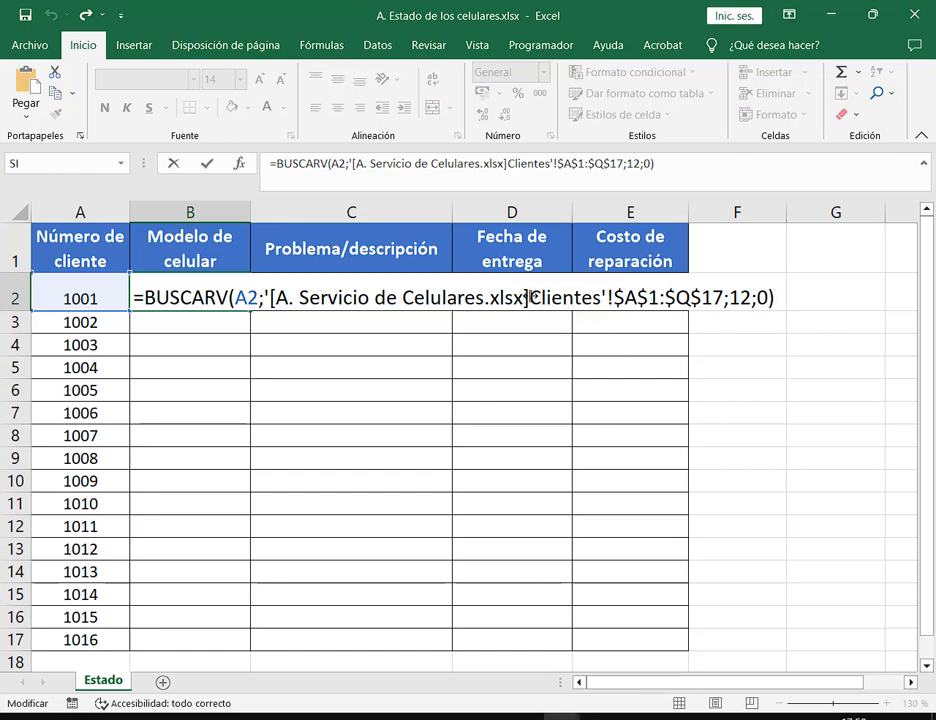
left_click_drag(530, 297, 600, 299)
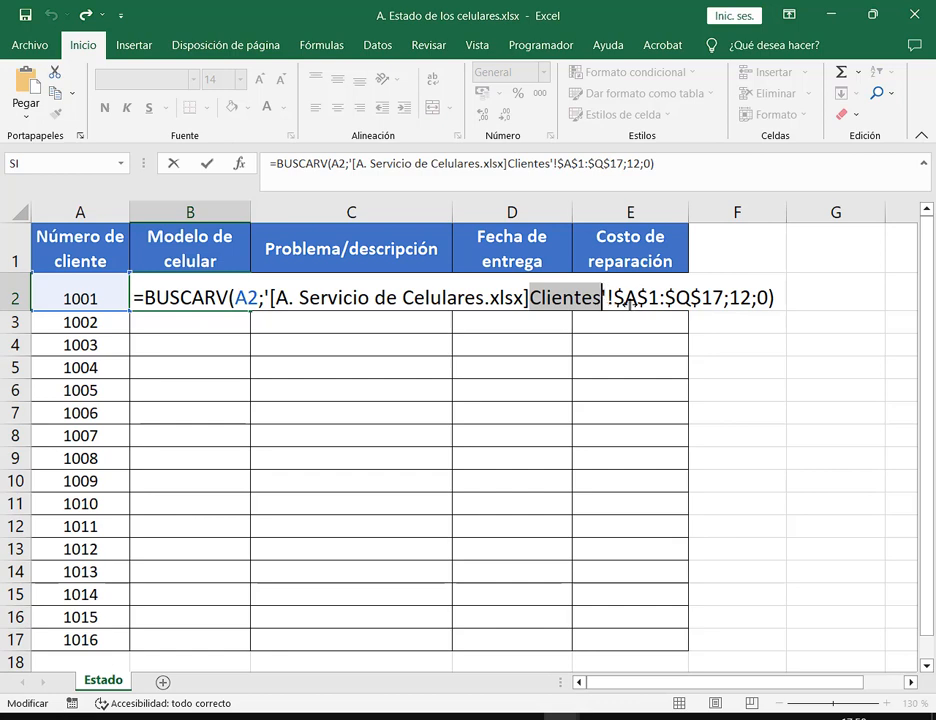
left_click(772, 298)
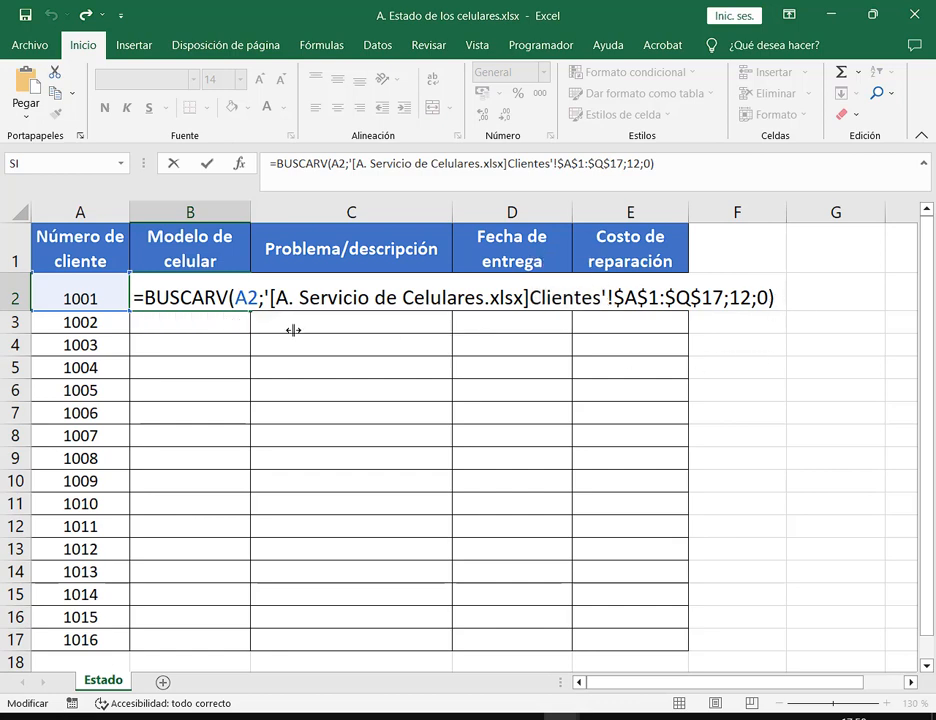
mouse_move(268, 282)
left_mouse_down()
mouse_move(430, 340)
mouse_move(533, 317)
left_mouse_up()
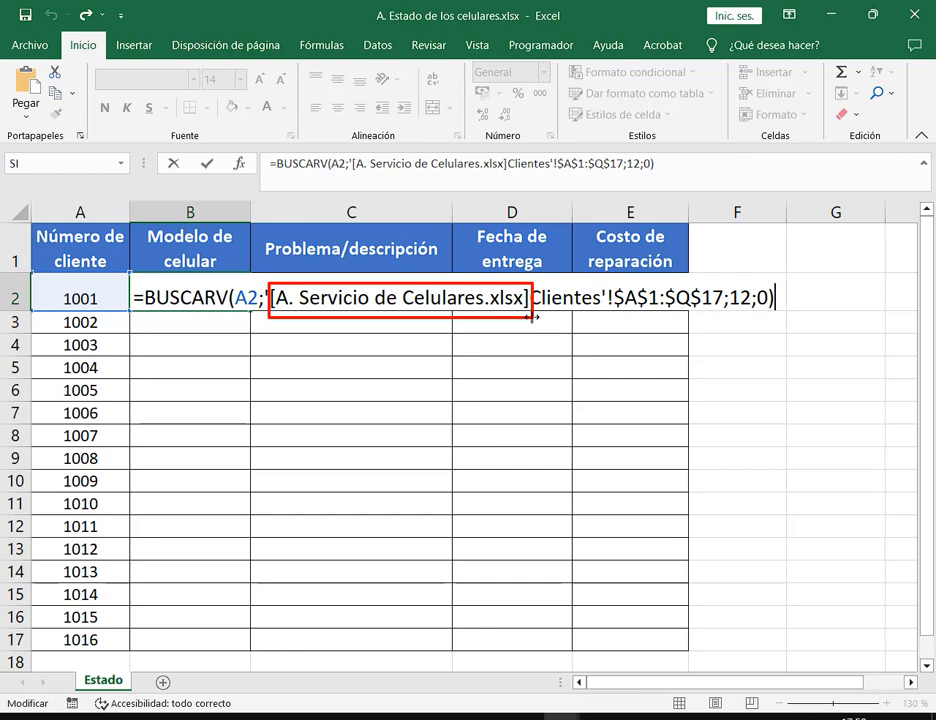
key("Escape")
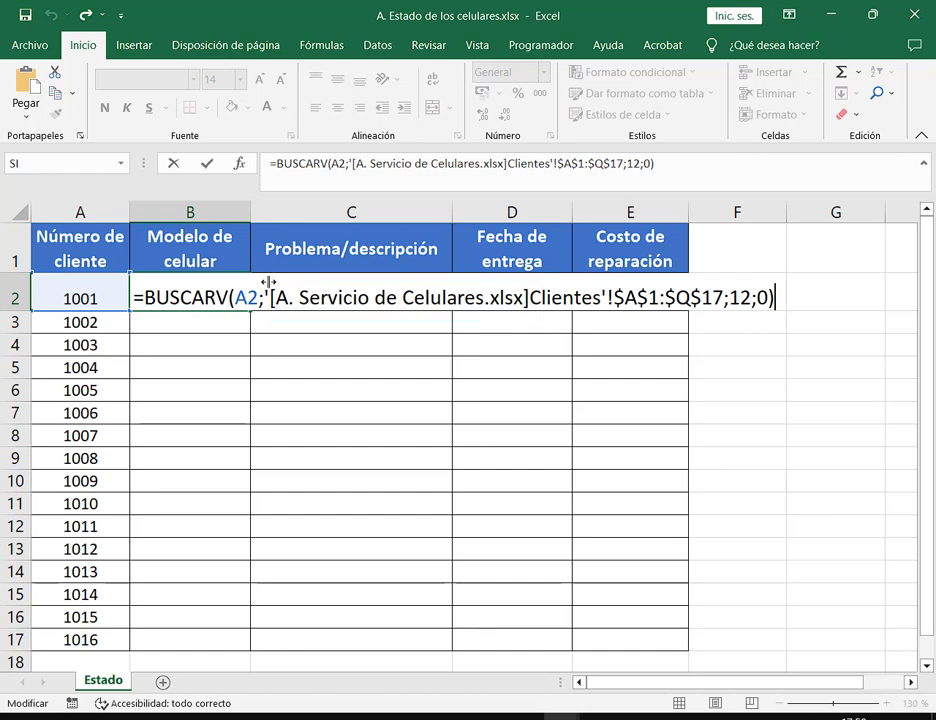
mouse_move(262, 283)
left_mouse_down()
mouse_move(545, 320)
mouse_move(605, 318)
left_mouse_up()
mouse_move(631, 253)
left_mouse_down()
mouse_move(613, 282)
mouse_move(677, 313)
mouse_move(724, 313)
left_mouse_up()
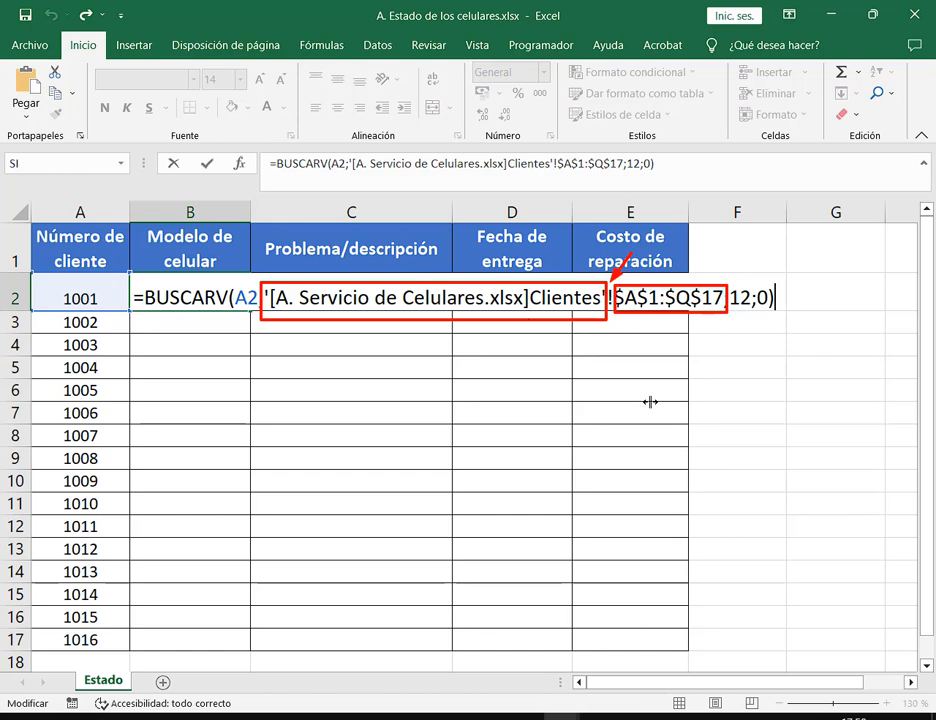
Step: Examine the complete BUSCARV formula in cell B2, including column index 12 and exact match 0, and close the cell
key("Escape")
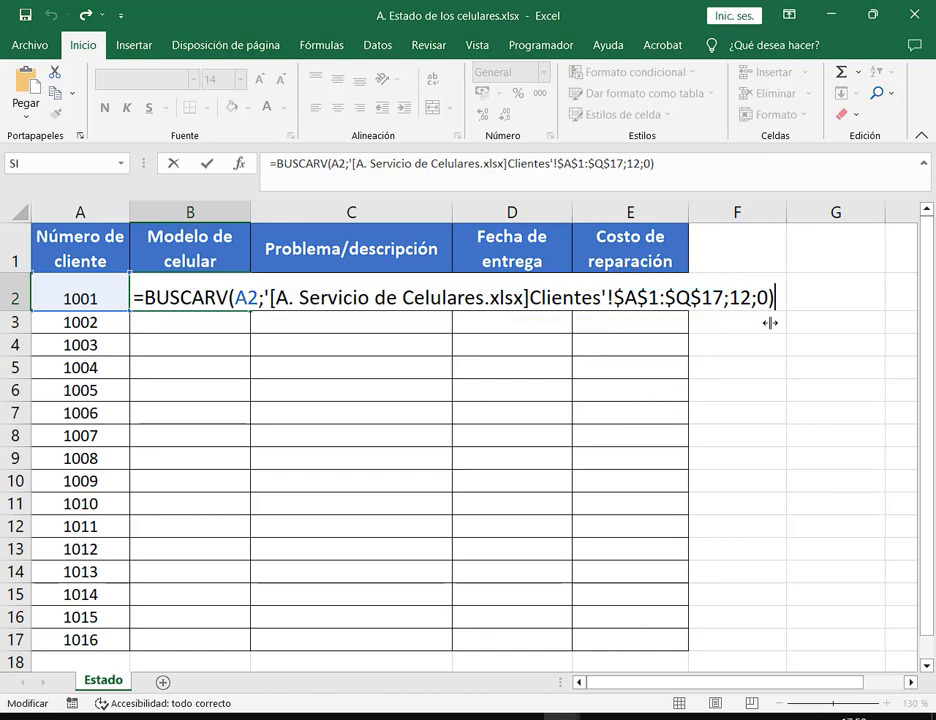
left_click(741, 298)
left_click(780, 303)
key("Return")
key("Up")
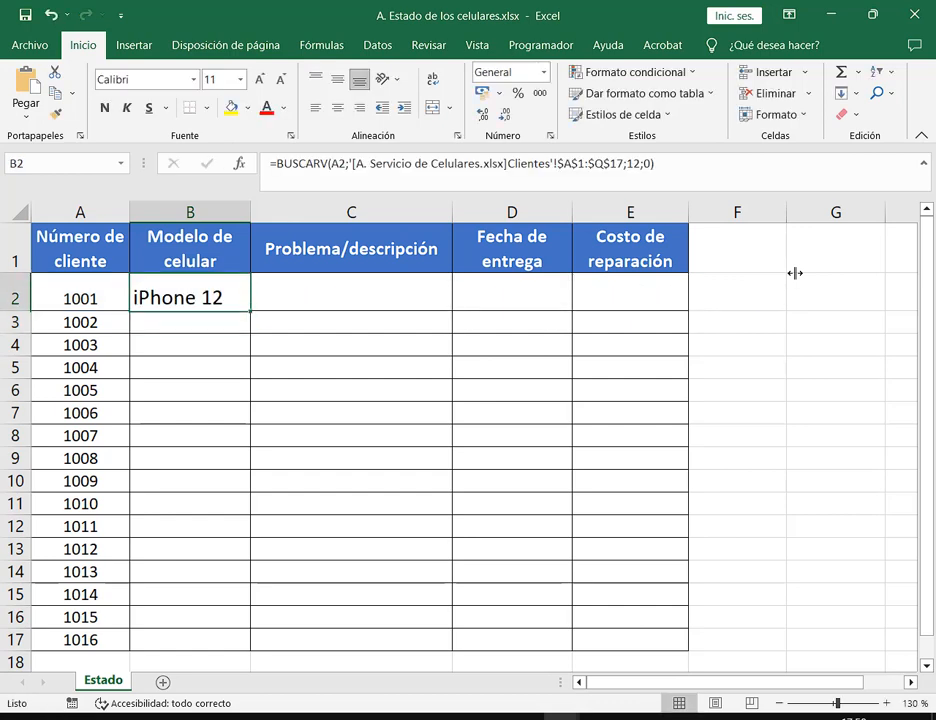
key("F2")
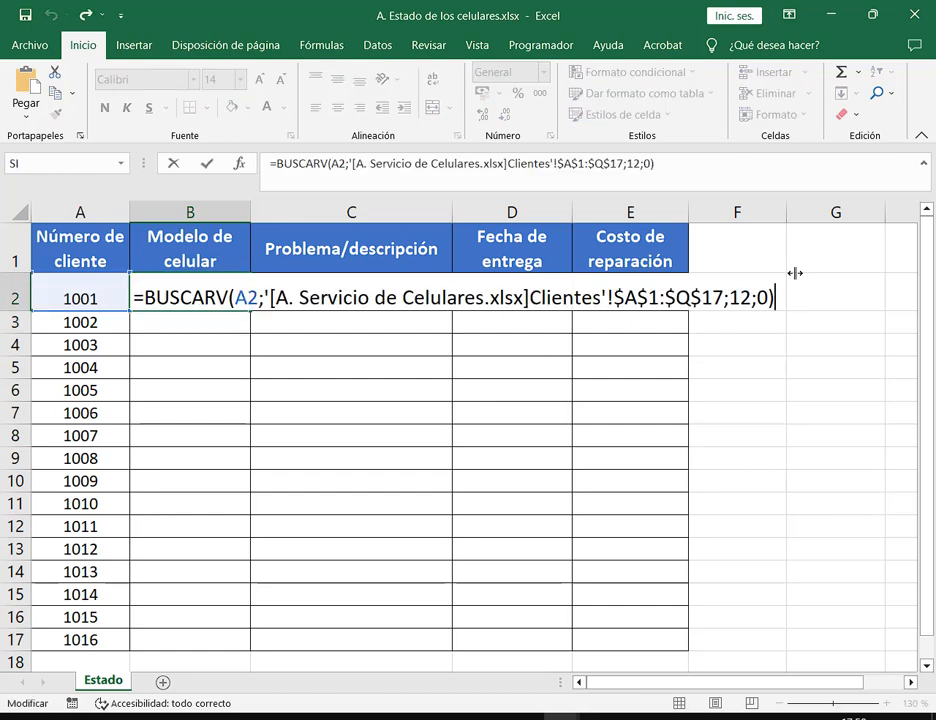
key("Escape")
Step: Fill the B2 formula down to row 17 and autofit the Modelo de celular column
double_click(243, 309)
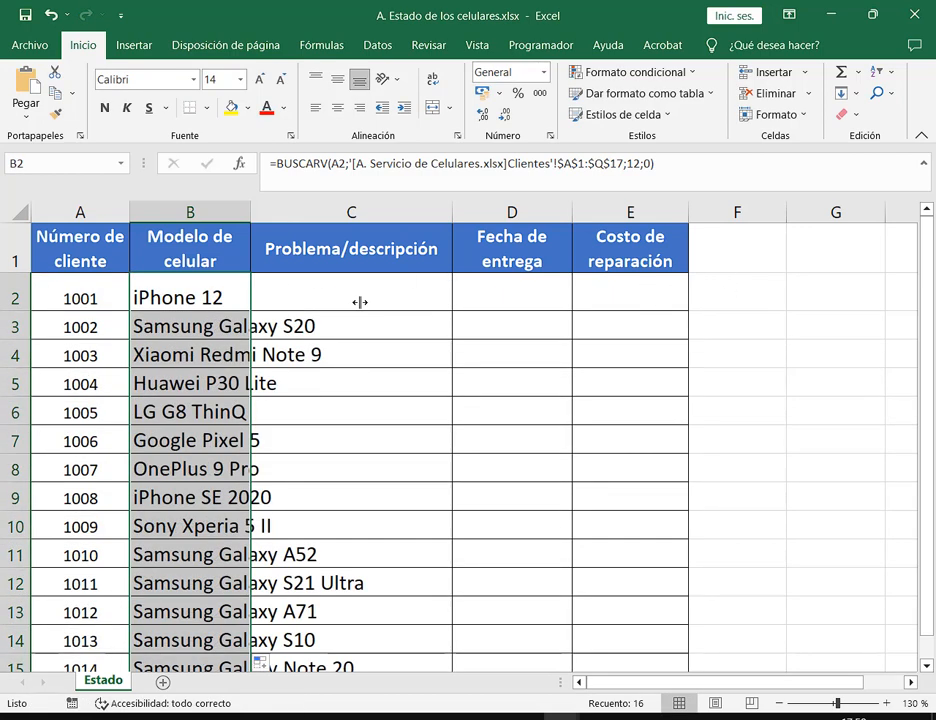
double_click(250, 205)
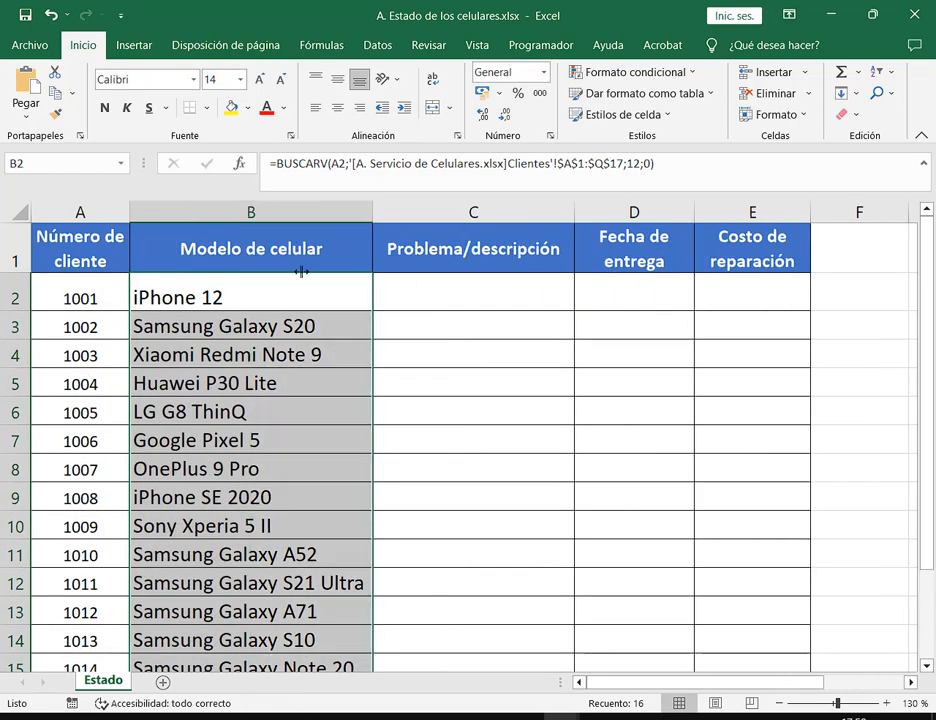
left_click(441, 290)
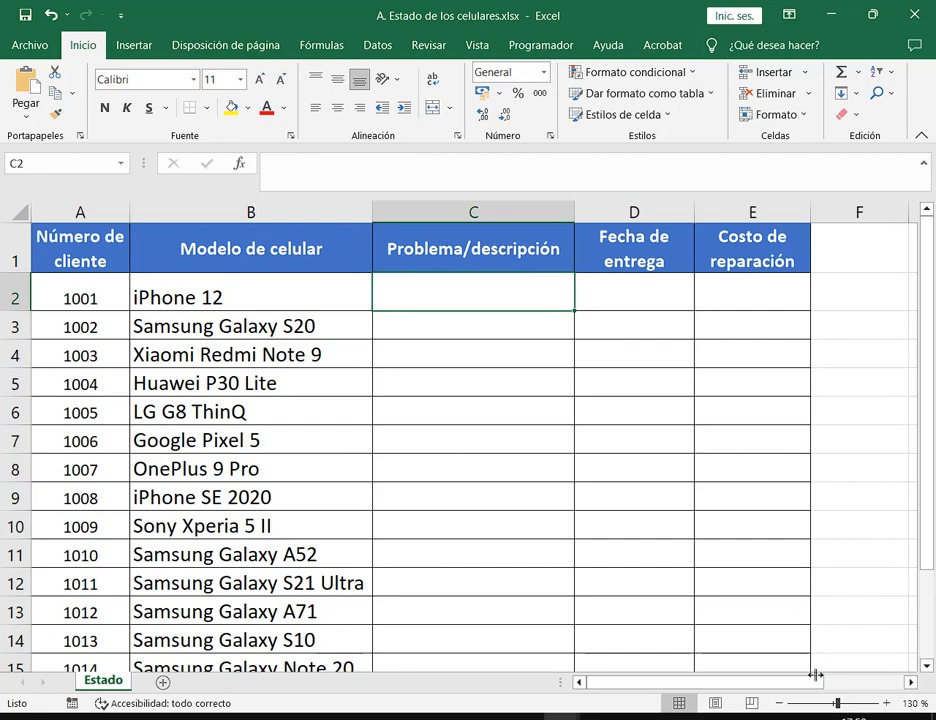
left_click(784, 703)
left_click(784, 703)
left_click(782, 703)
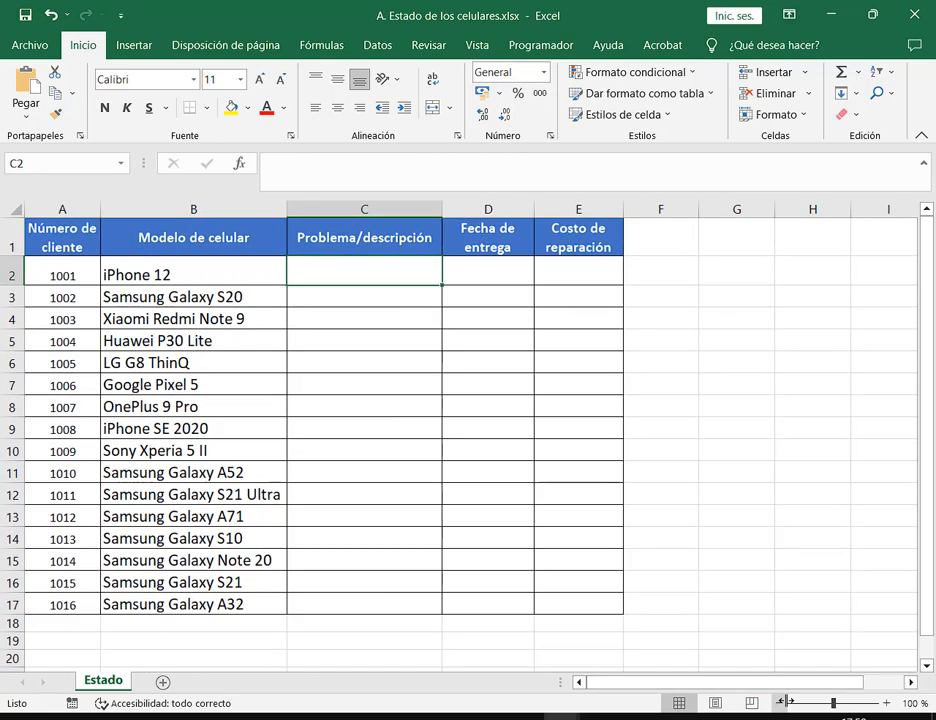
Step: Start a BUSCARV formula in cell C2 of Problema/descripción with A2 as the lookup value
type("=")
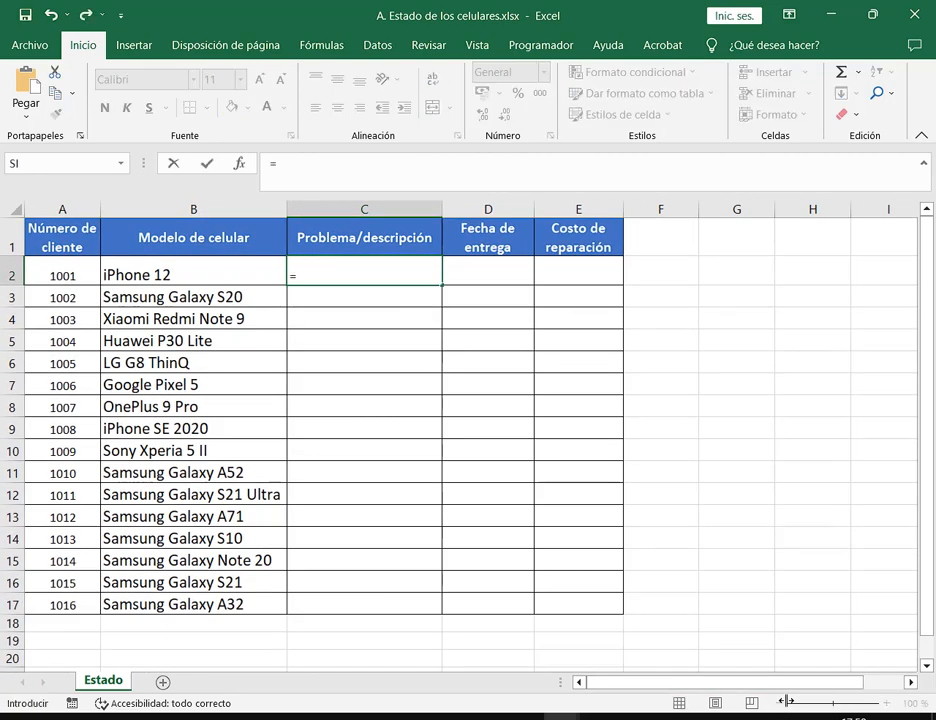
key("Escape")
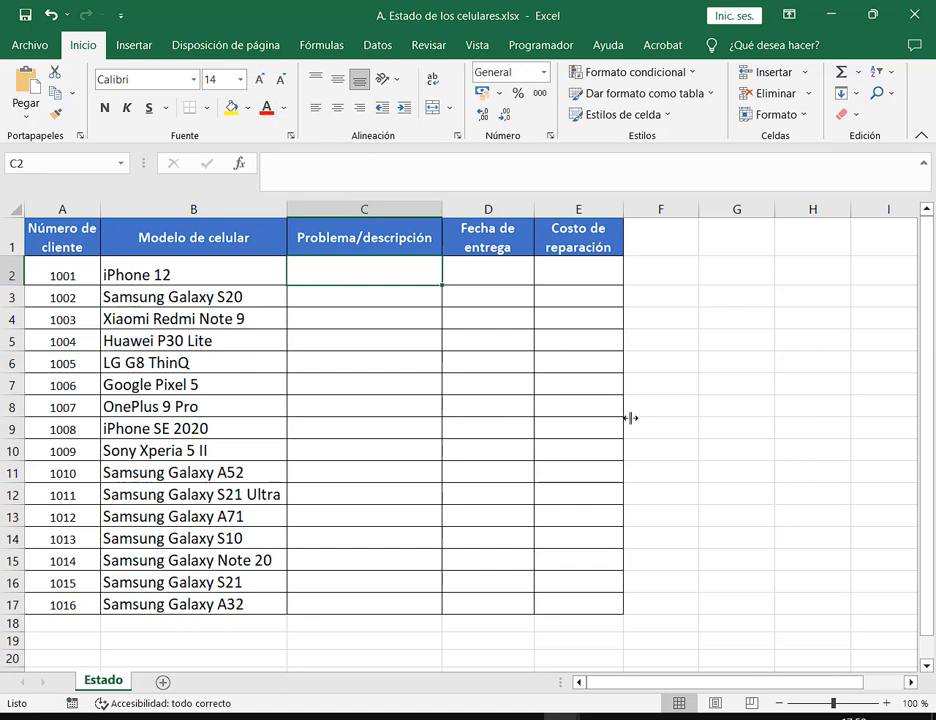
type("=BUS")
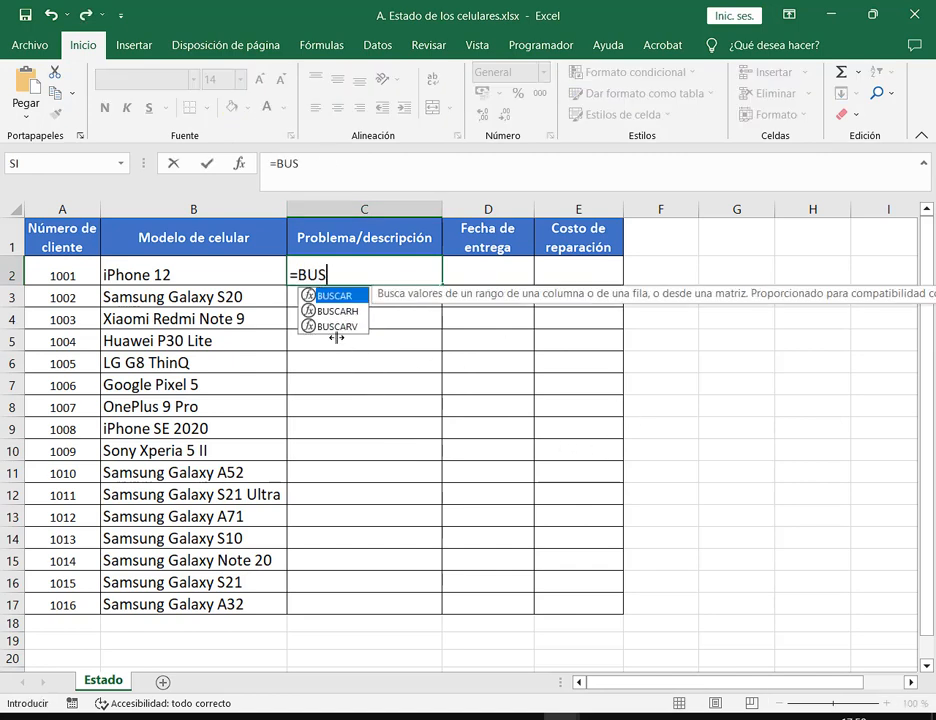
double_click(336, 326)
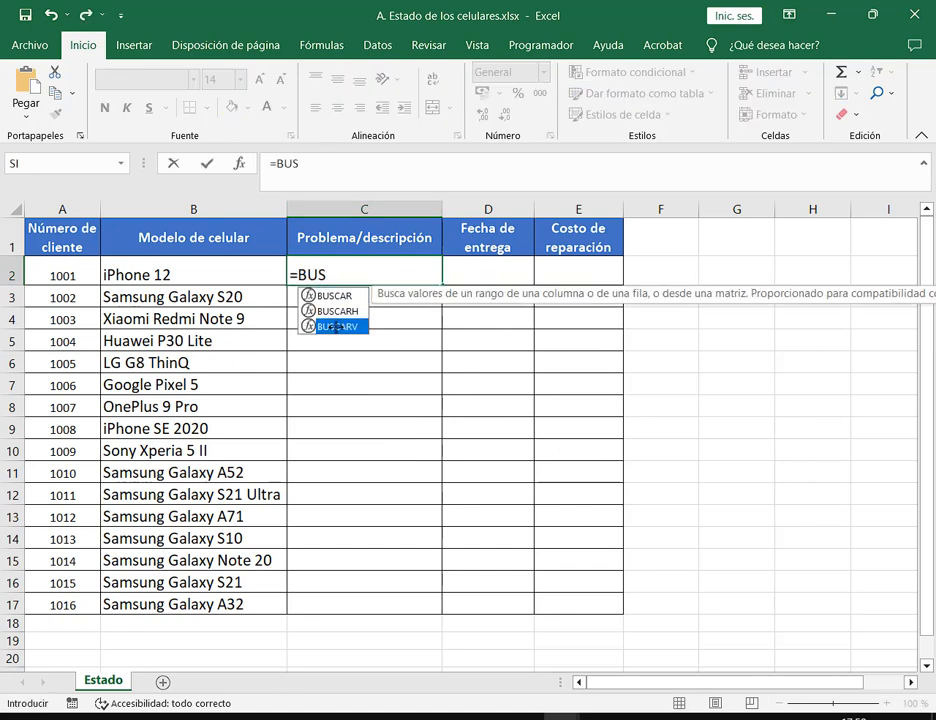
left_click(52, 274)
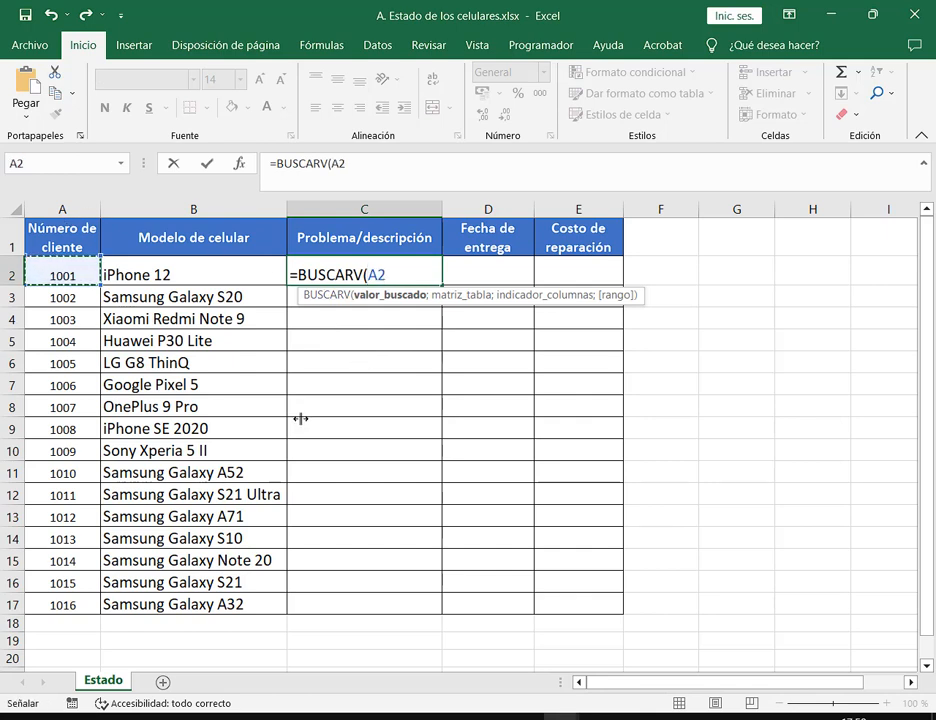
type(";")
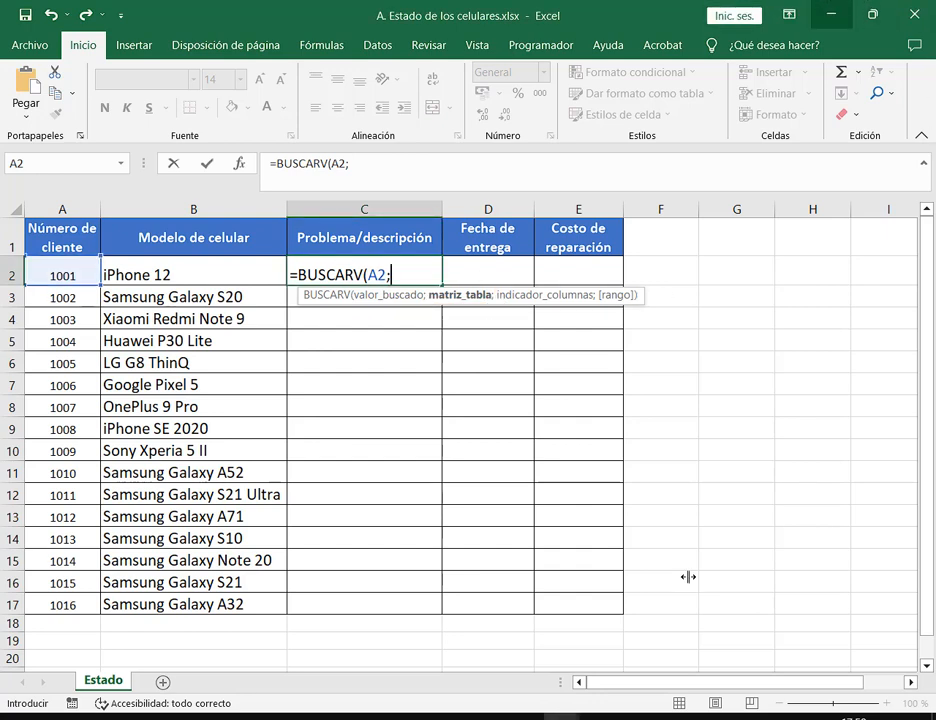
Step: Try the range $F$1:$Q$17 on the Clientes sheet of A. Servicio de Celulares.xlsx as the BUSCARV table argument
left_click(561, 717)
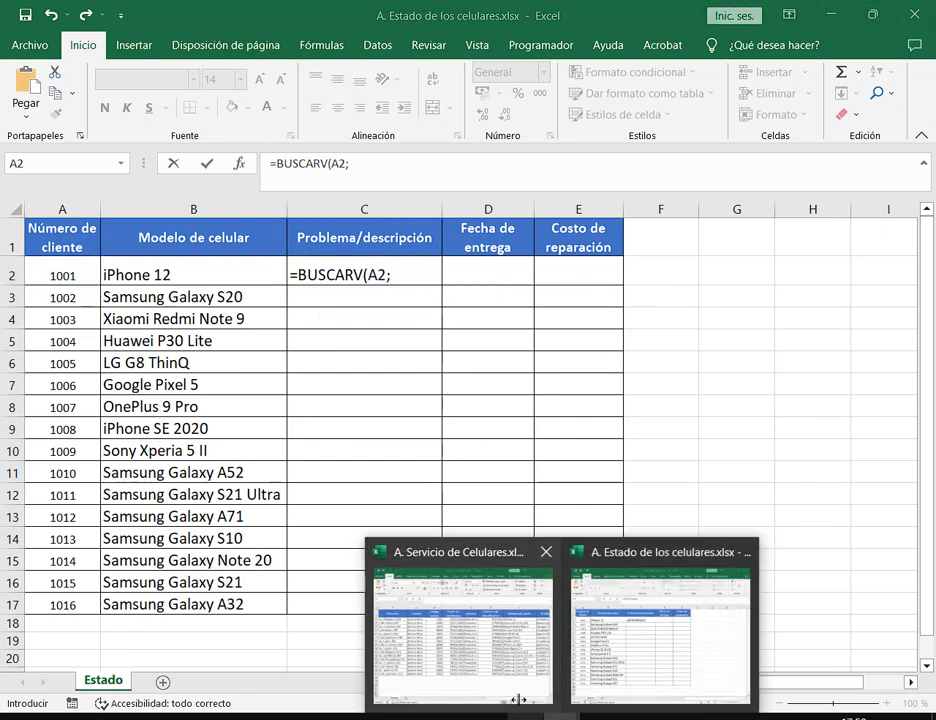
left_click(516, 695)
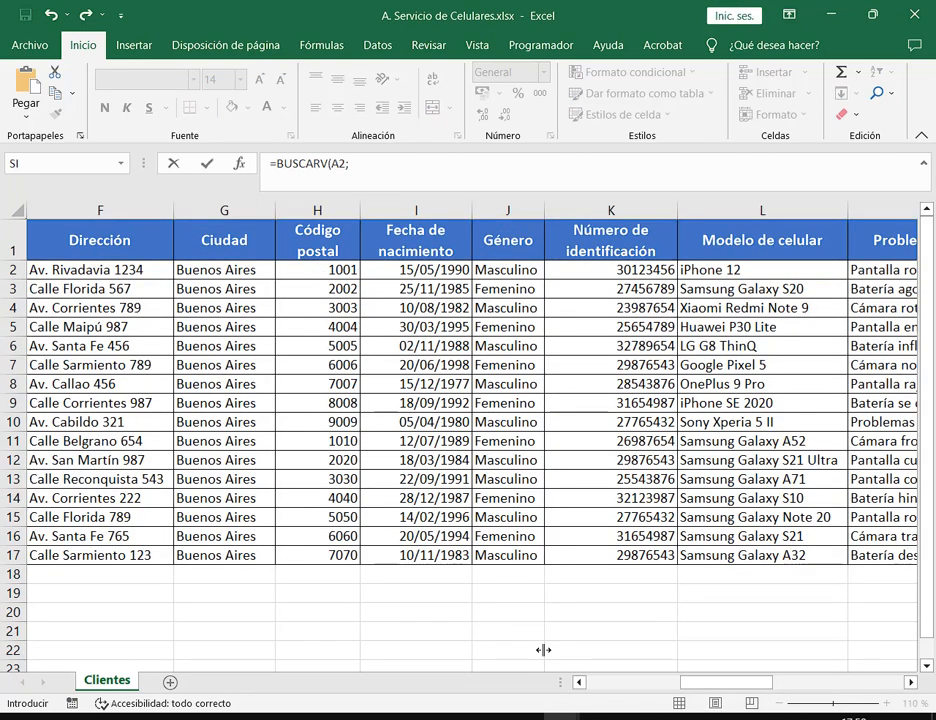
left_click(116, 224)
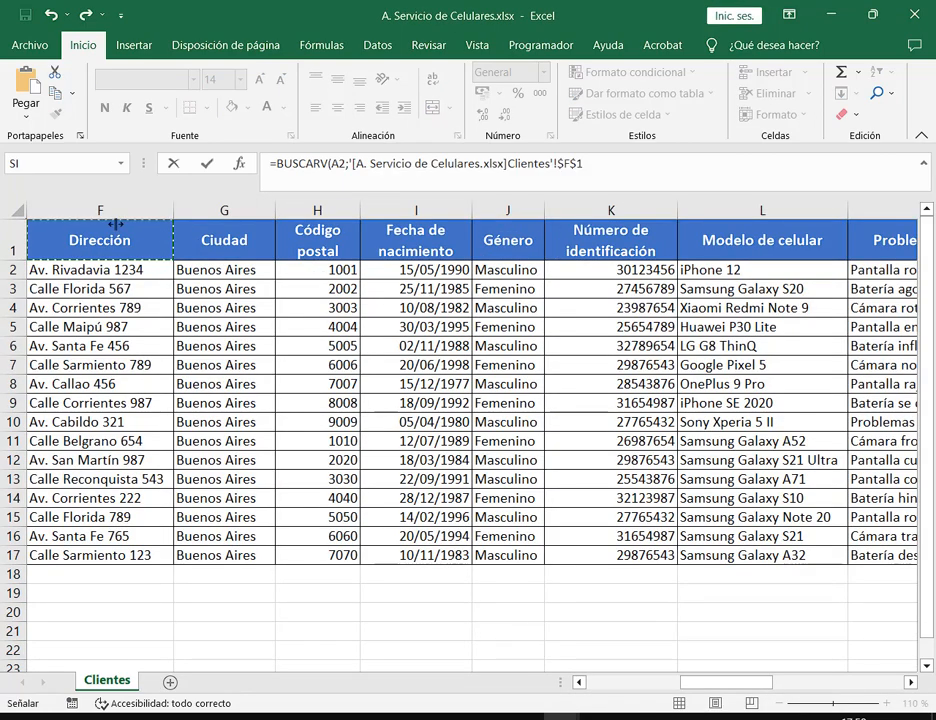
key("ctrl+shift+Right")
key("ctrl+shift+Down")
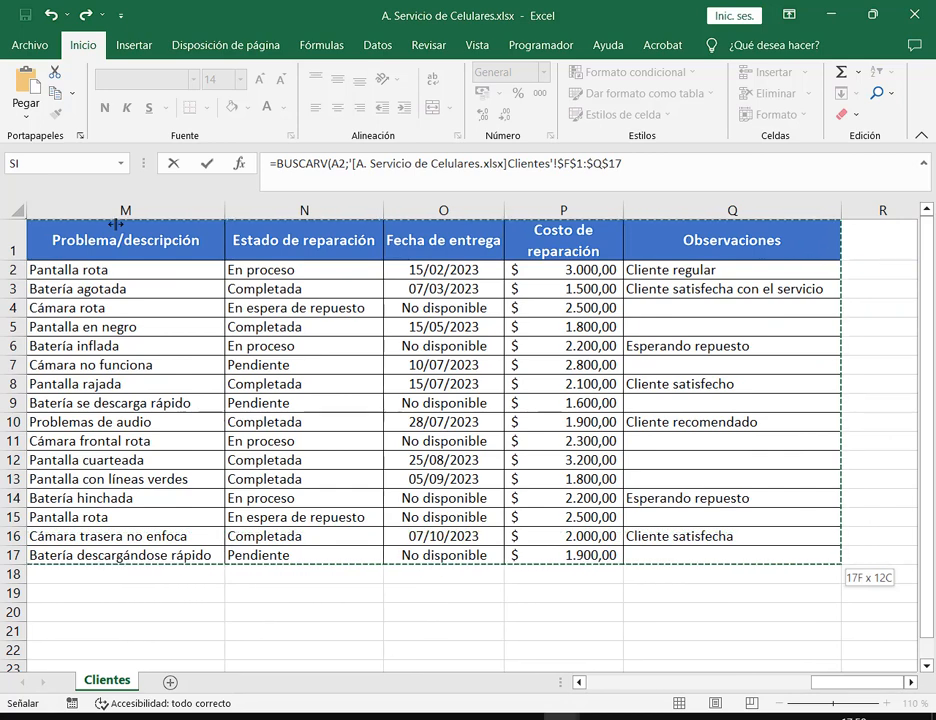
type(";")
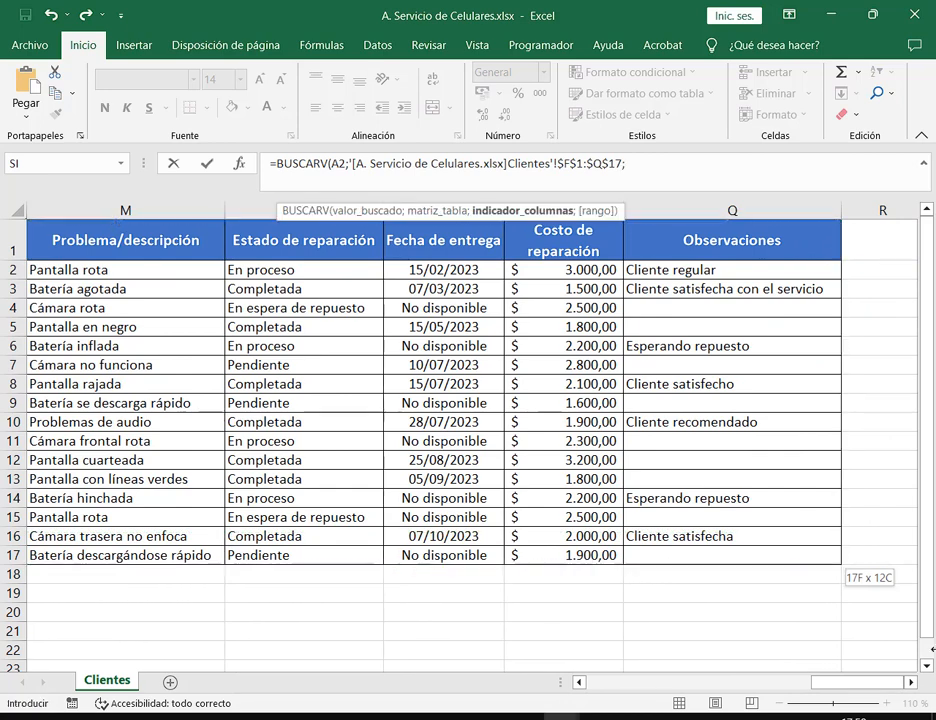
Step: Complete the C2 formula with the Problema/descripción column index 13 and exact match 0
left_click_drag(869, 681, 850, 681)
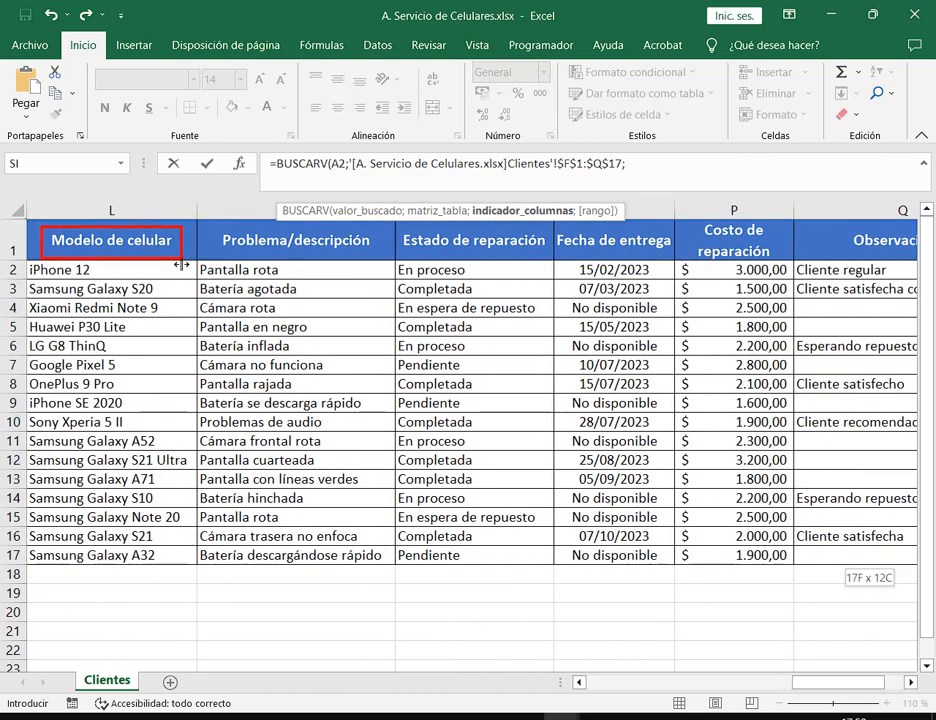
left_click(645, 162)
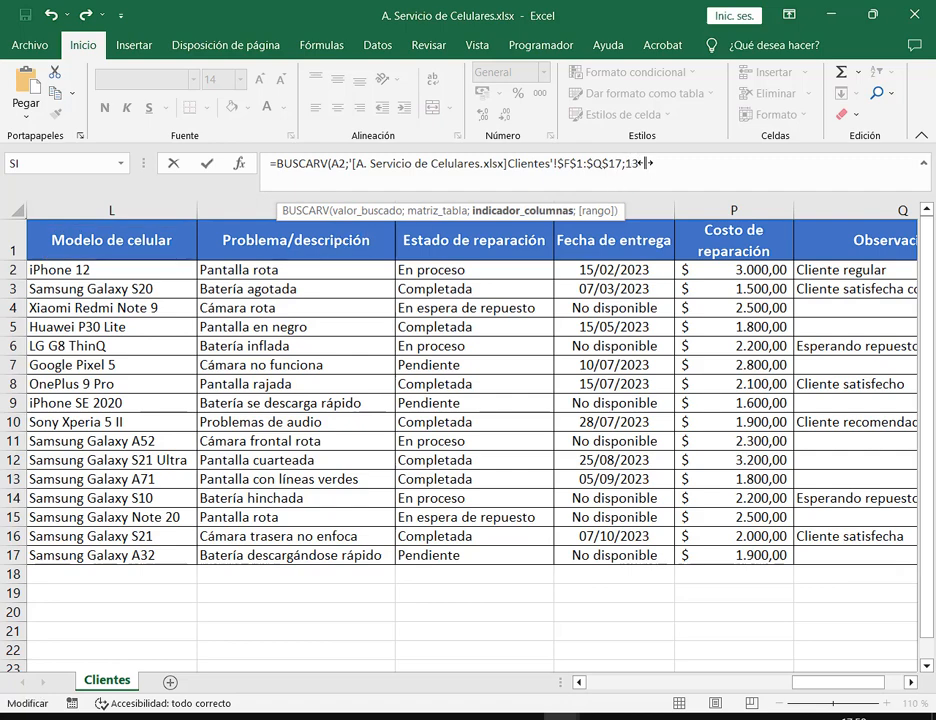
type(")")
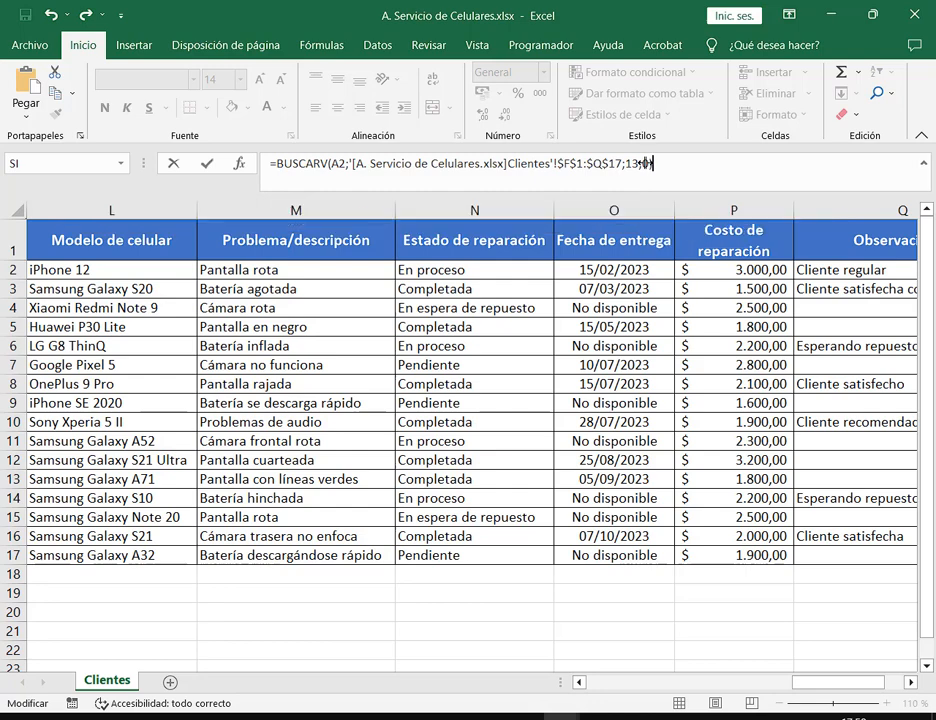
key("Return")
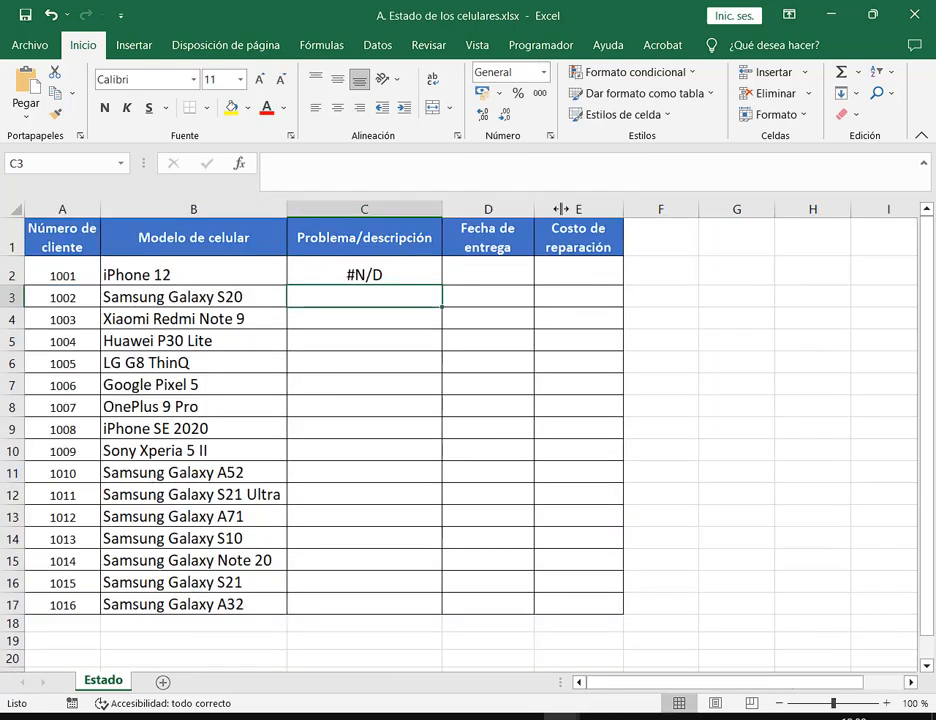
Step: Examine the table range in C2's formula, comparing it with the Clientes sheet columns and the formula in B2
left_click(392, 272)
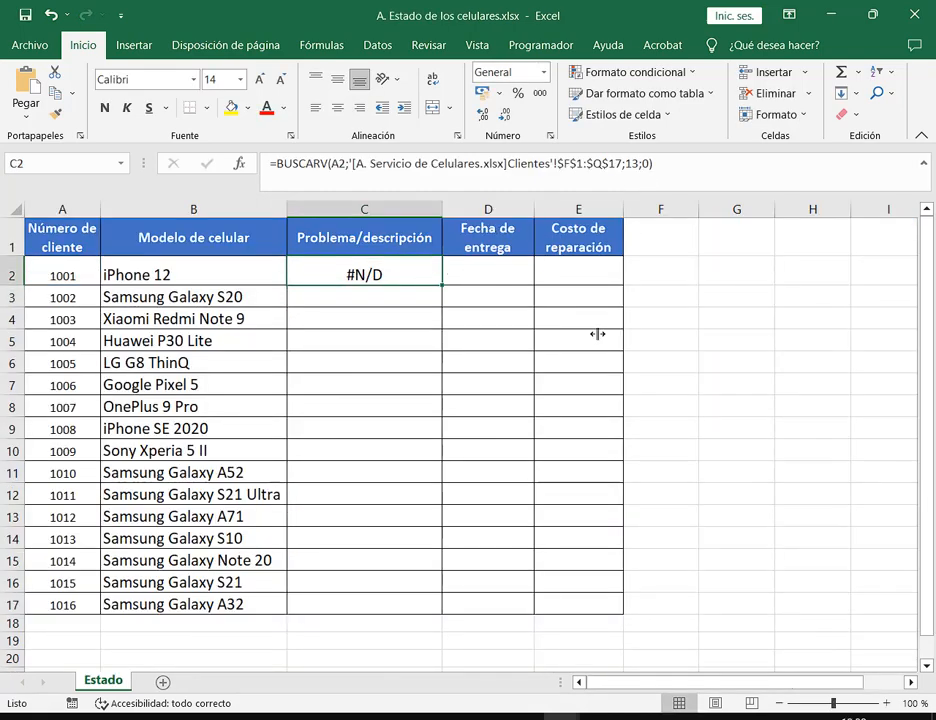
mouse_move(560, 716)
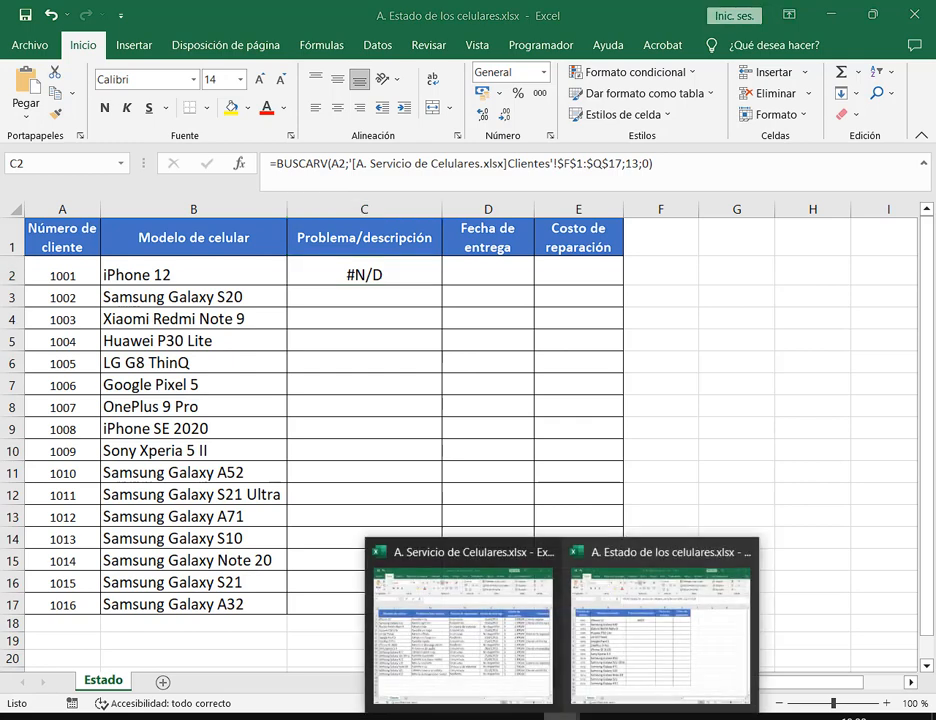
left_click(621, 655)
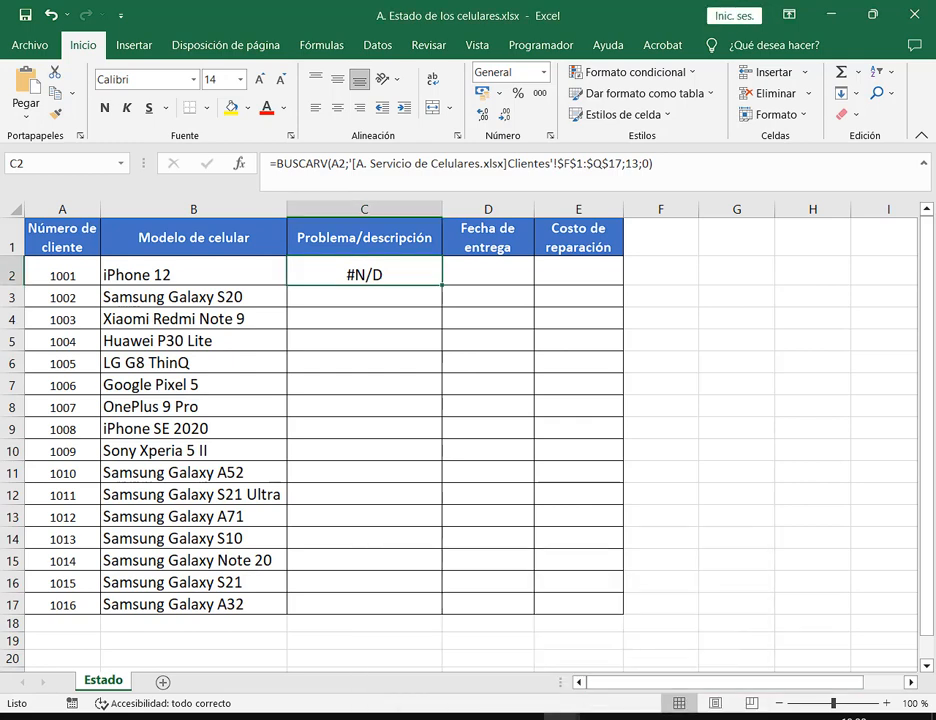
left_click(460, 668)
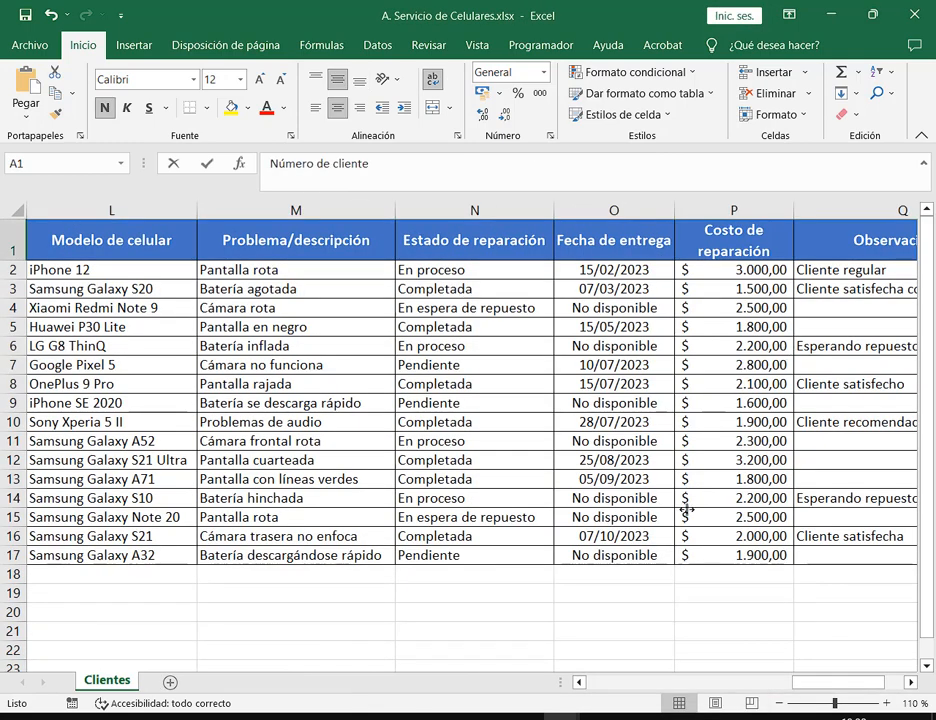
left_click_drag(845, 683, 620, 683)
left_click(612, 655)
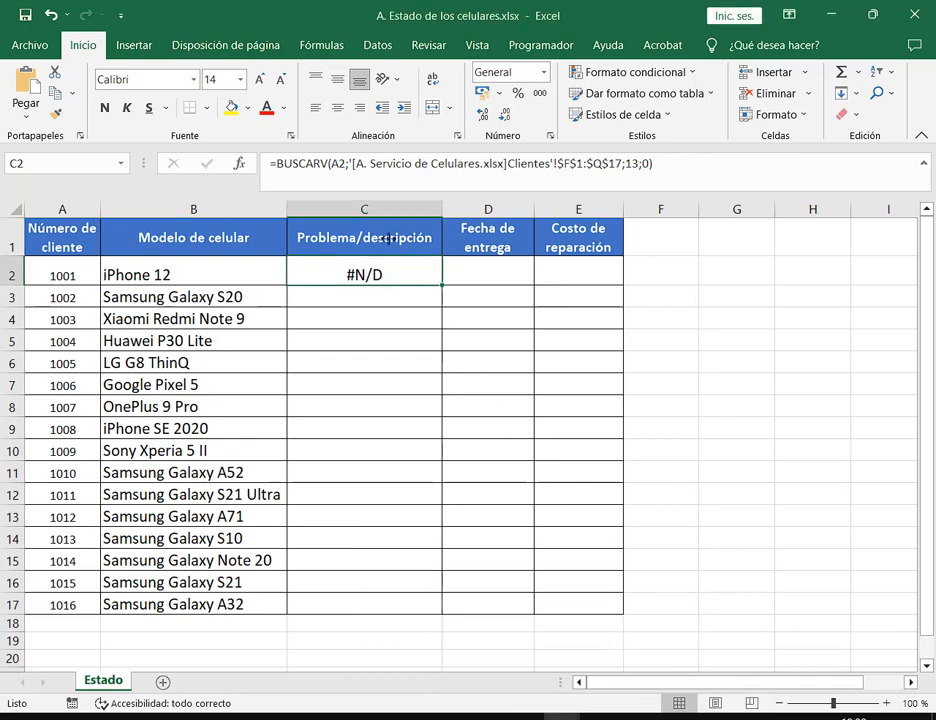
key("F2")
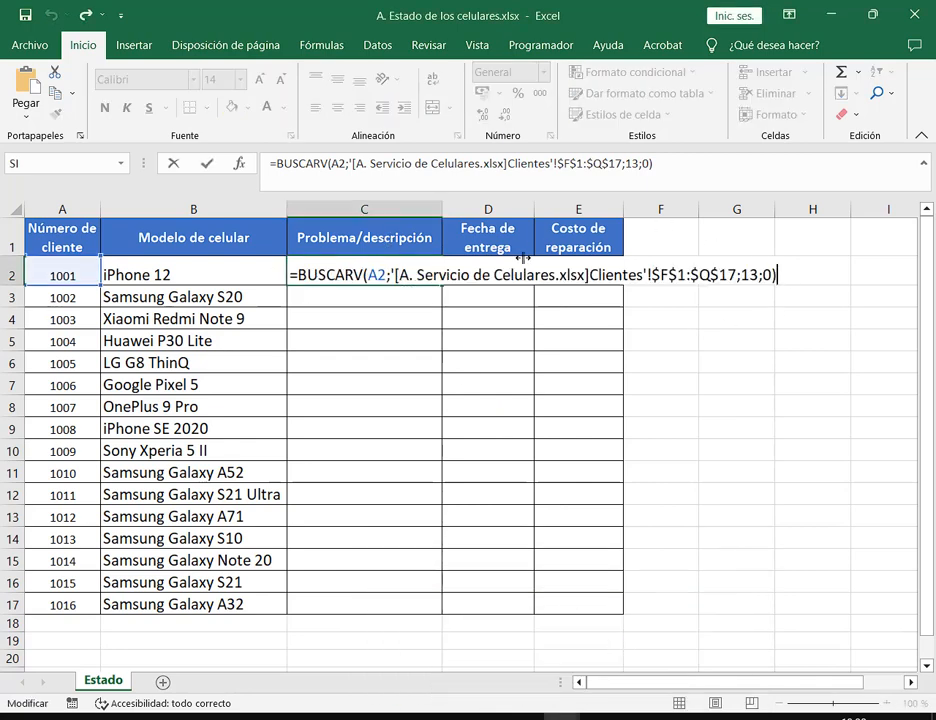
key("ctrl+Return")
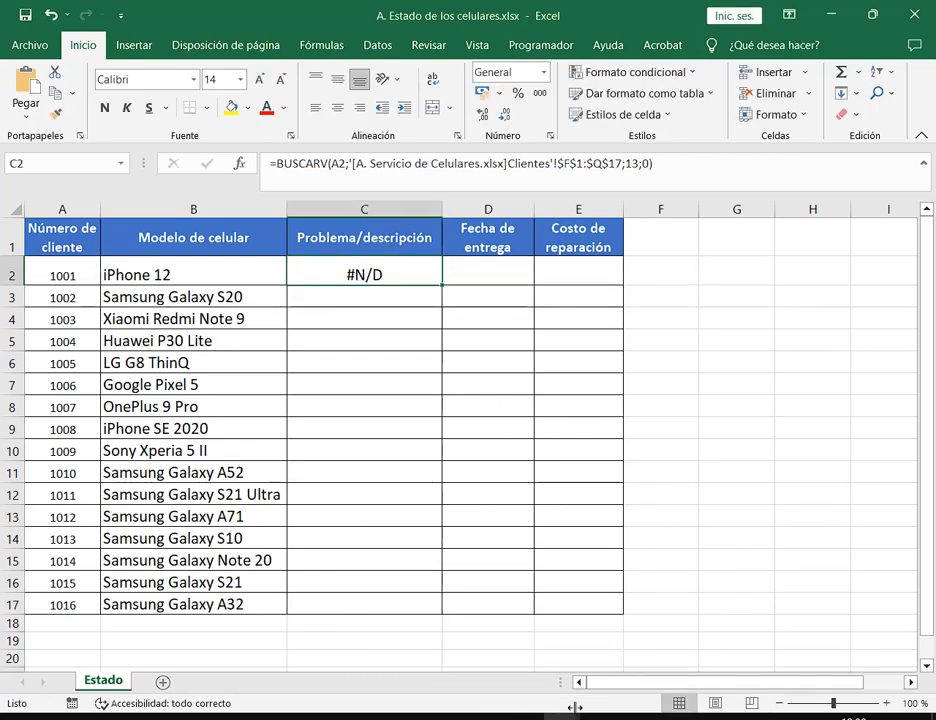
left_click(215, 270)
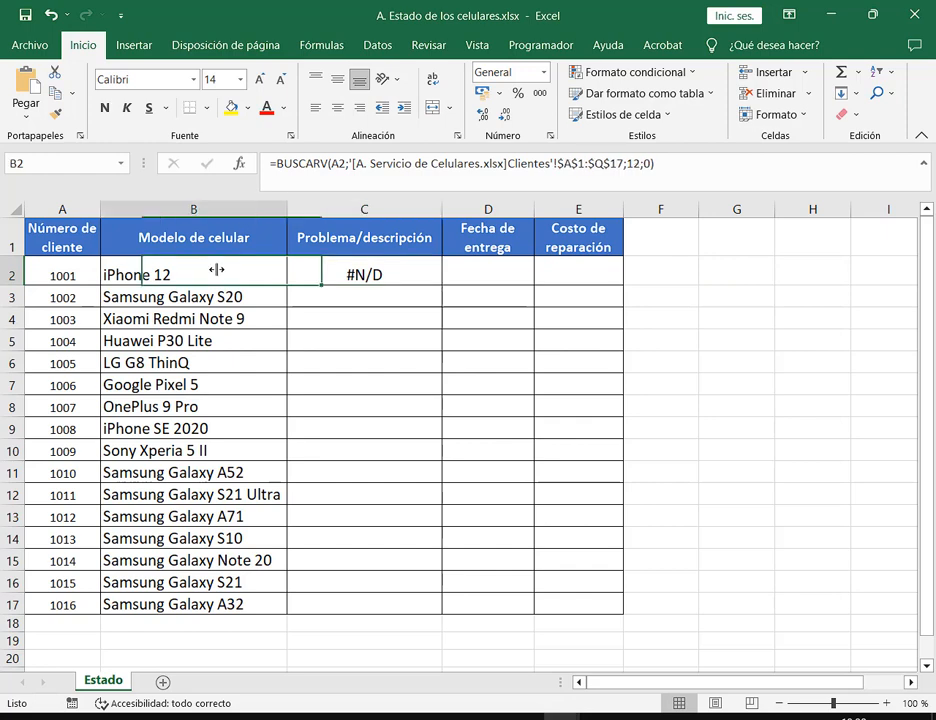
left_click(368, 273)
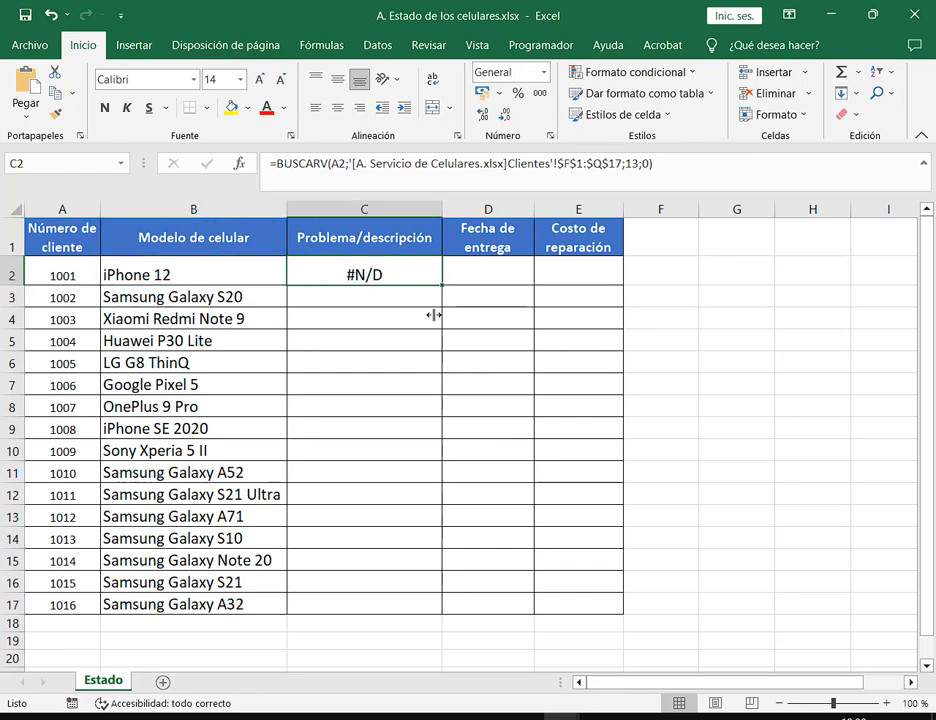
Step: Clear cell C2 and begin a new BUSCARV formula there with A2 as the lookup value
key("Delete")
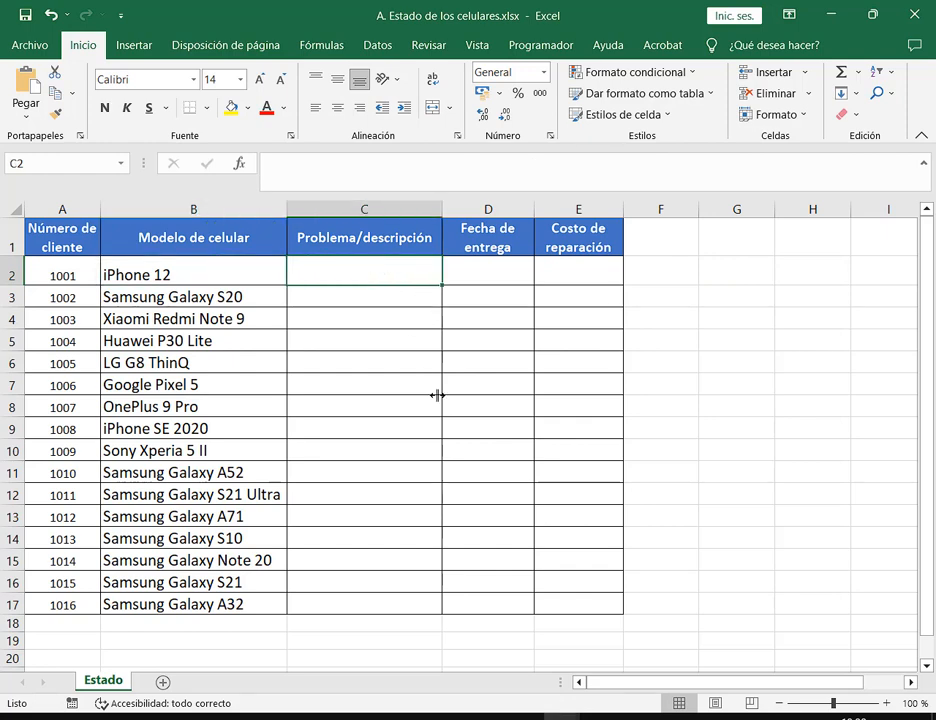
type("=BU")
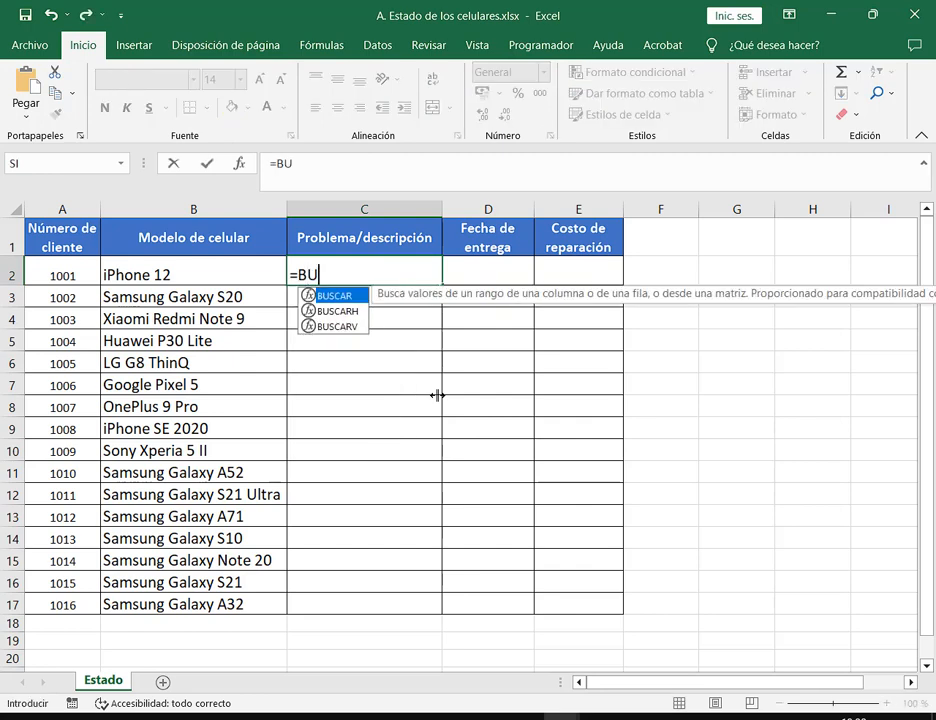
key("Down")
key("Down")
key("Tab")
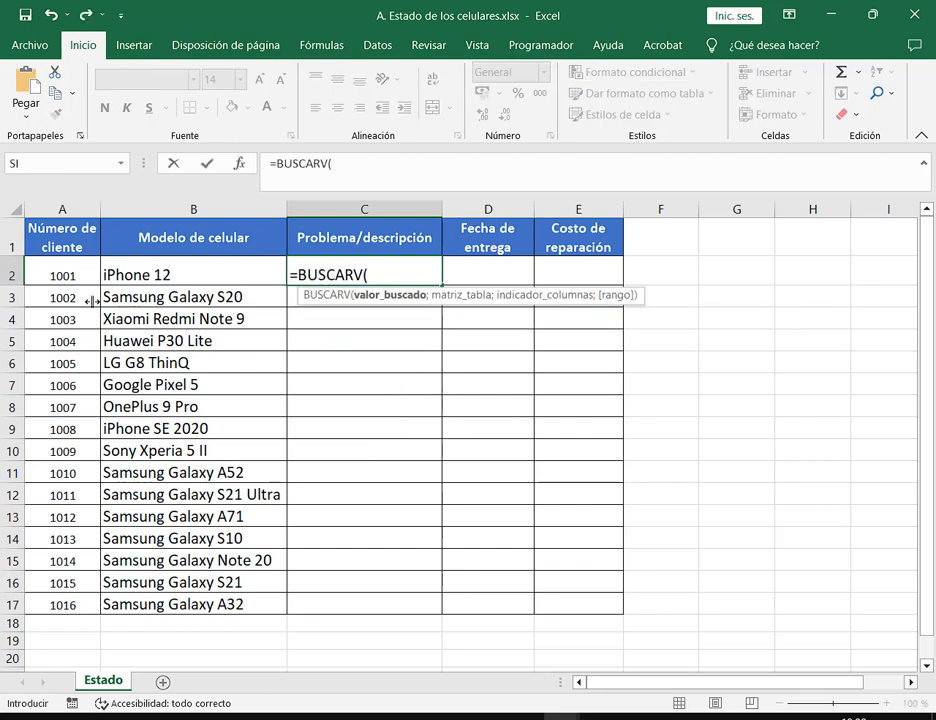
left_click(62, 275)
type(";")
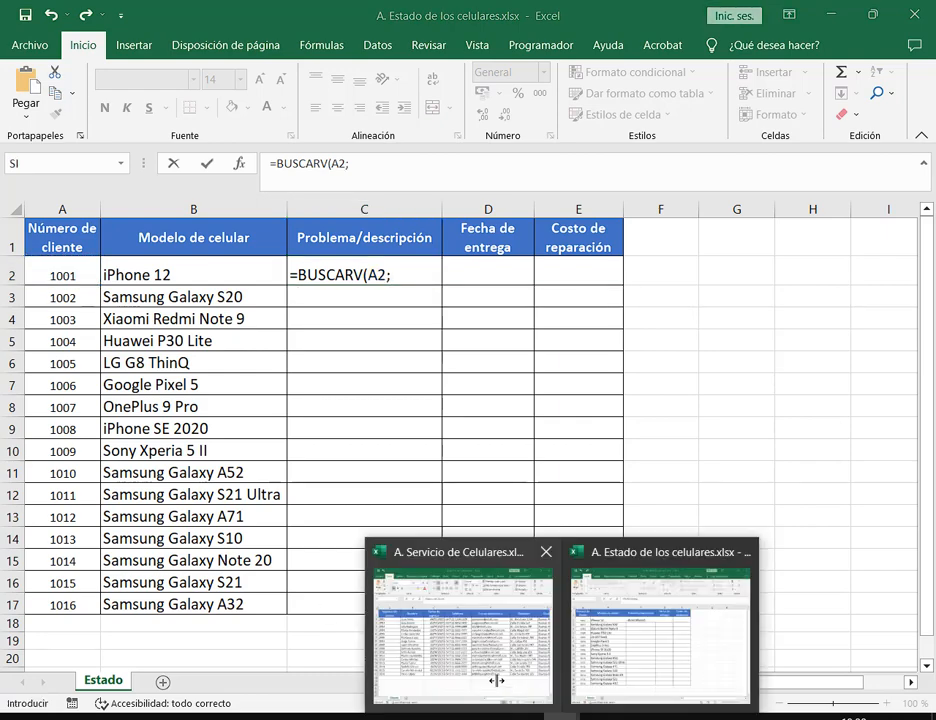
Step: Complete the C2 BUSCARV formula with Clientes range $A$1:$Q$17 of A. Servicio de Celulares.xlsx, column index 13 and exact match 0
left_click(500, 679)
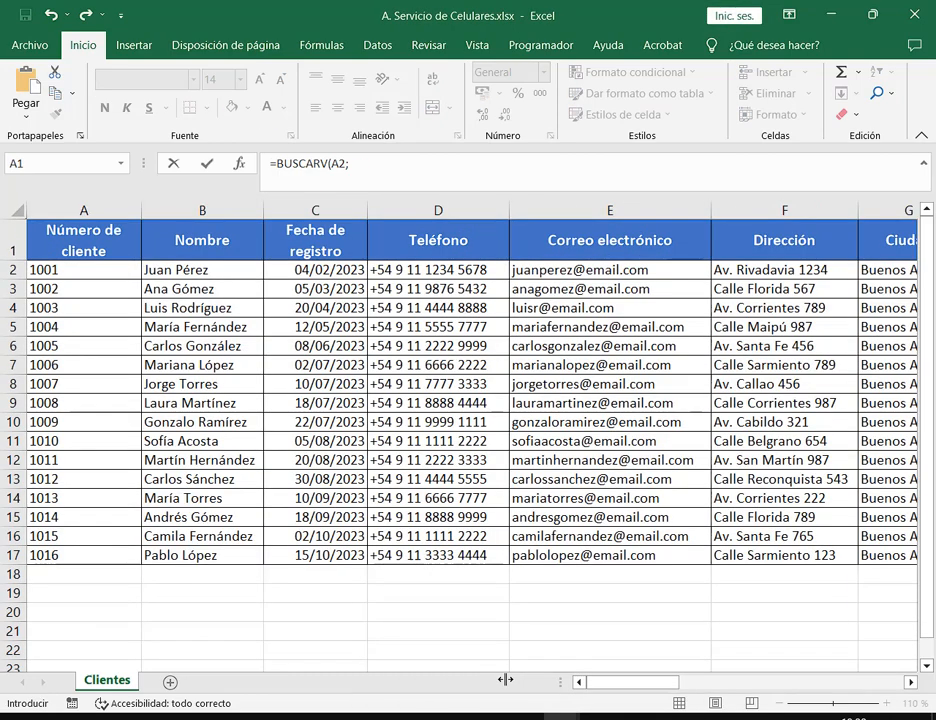
left_click(87, 235)
key("ctrl+shift+Right")
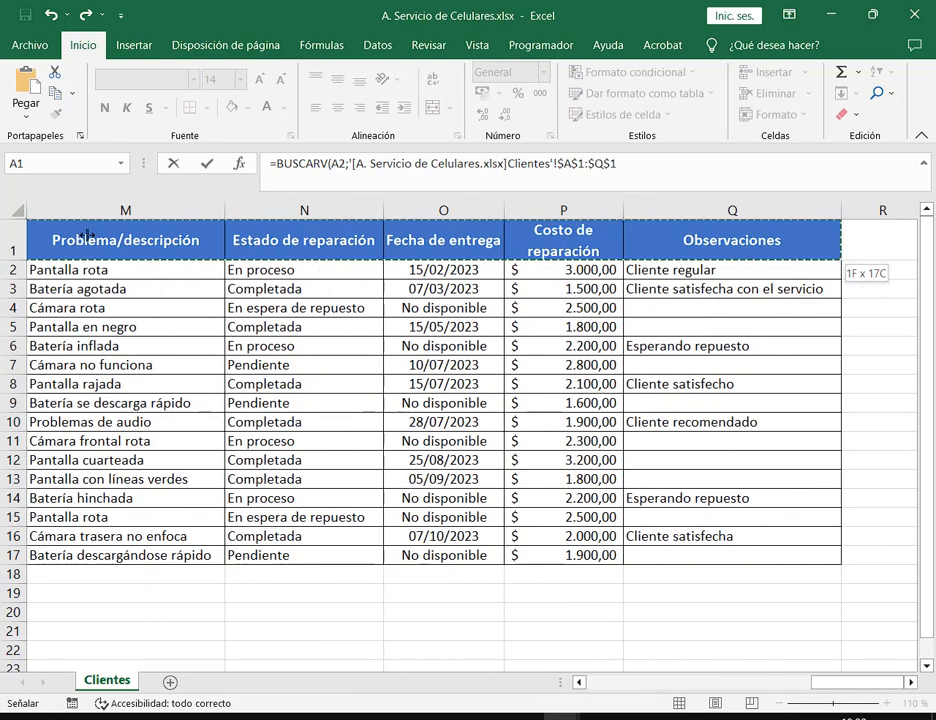
key("ctrl+shift+Down")
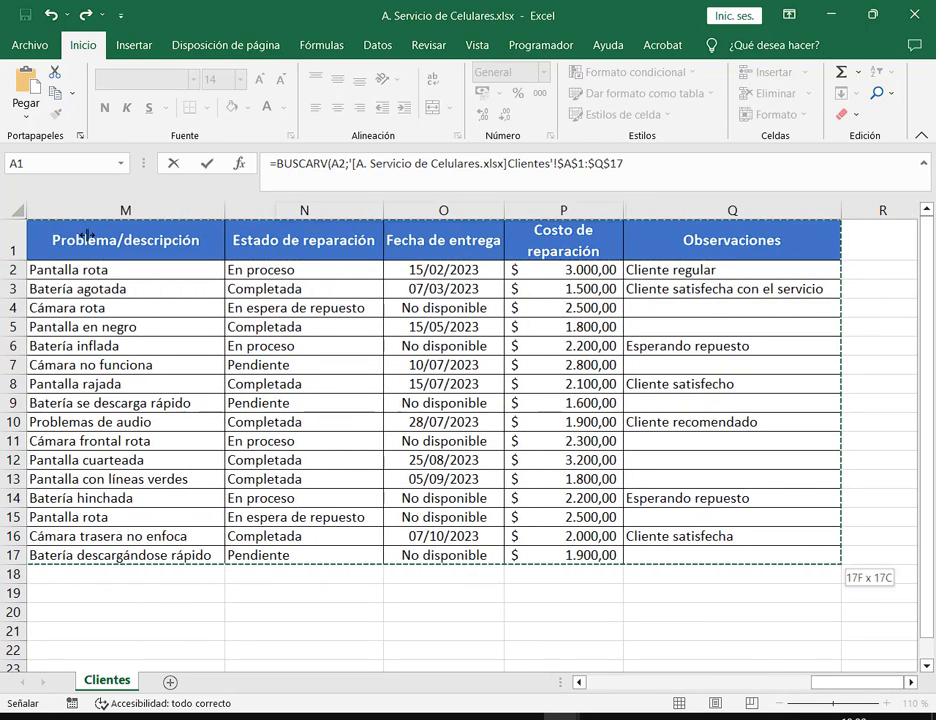
type(";")
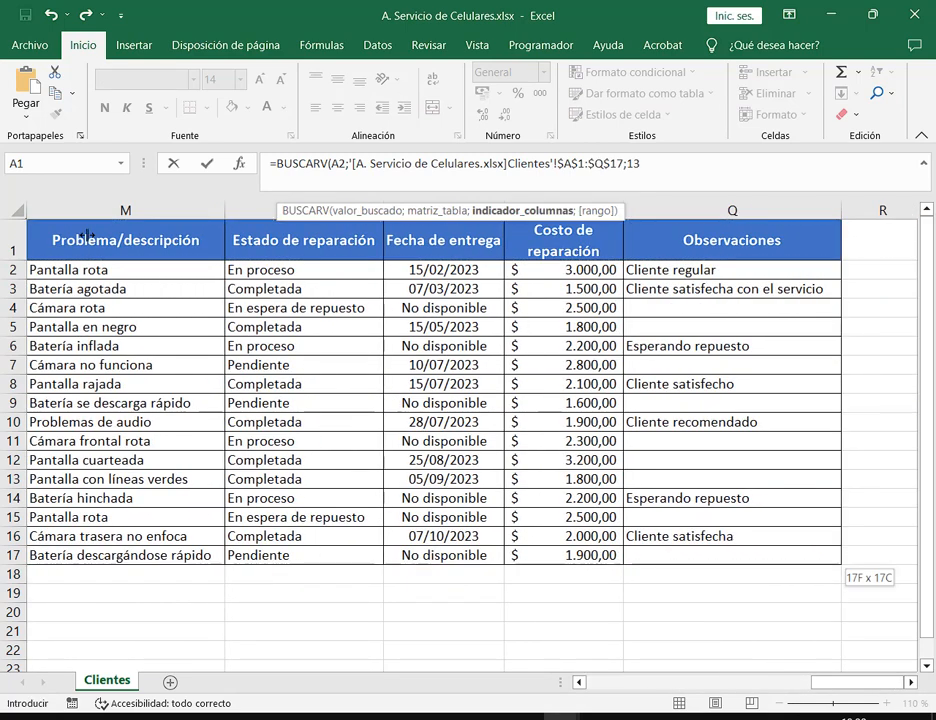
type("13;0)")
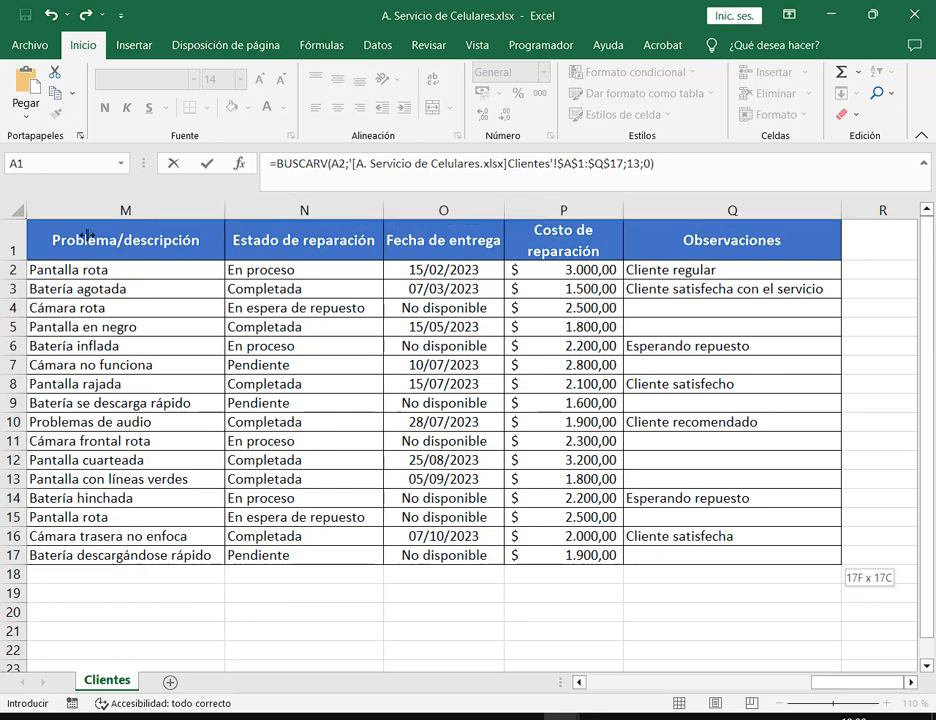
key("Return")
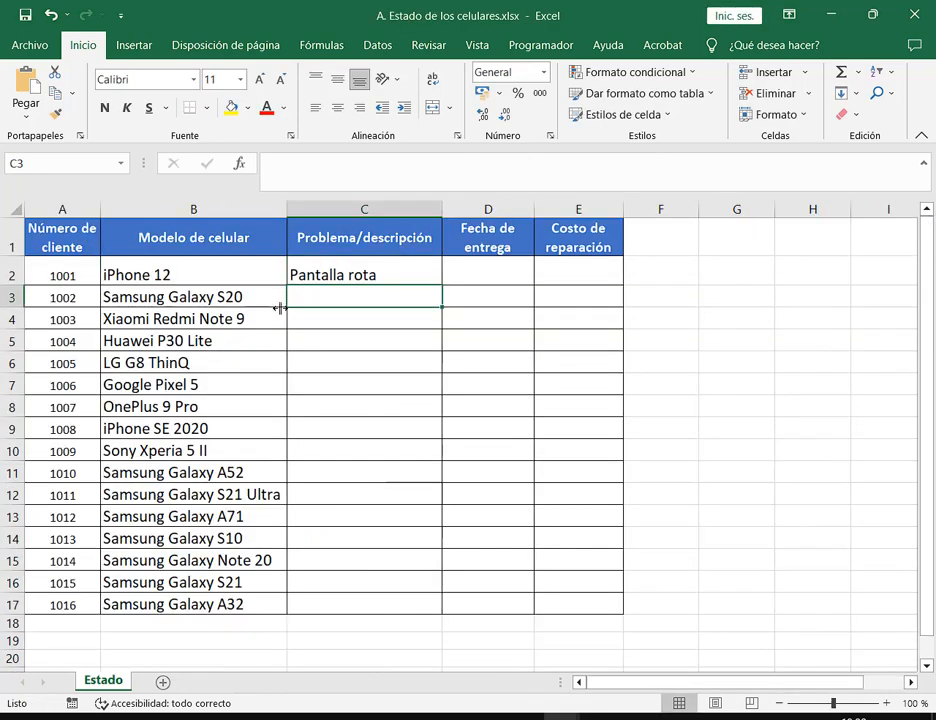
Step: Fill the Problema/descripción formula from C2 down to row 17 and widen column C to fit its text
key("Up")
double_click(441, 285)
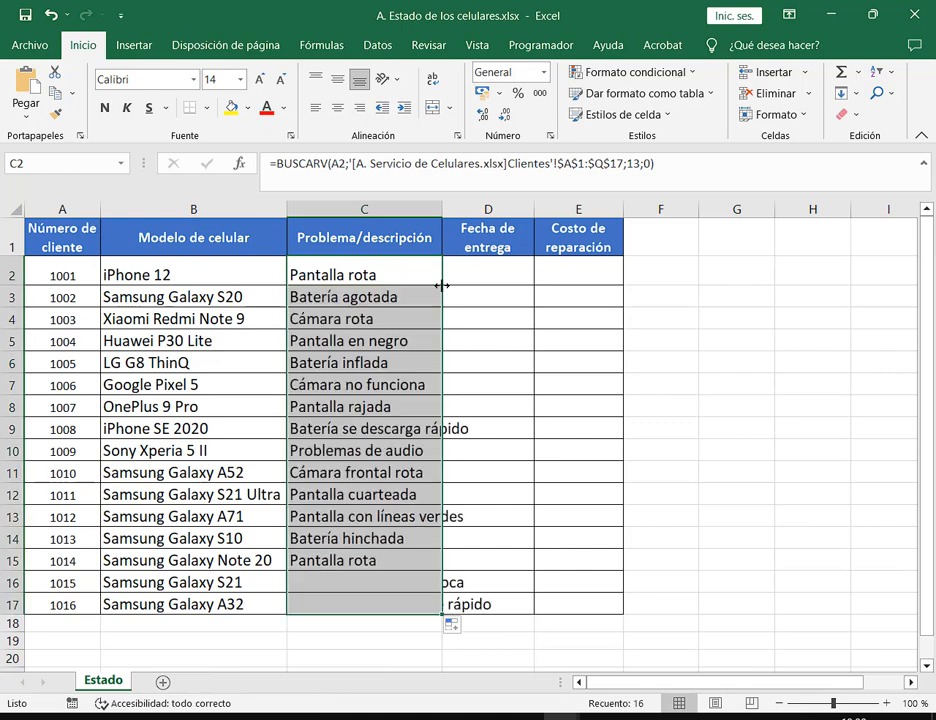
left_click_drag(441, 219, 509, 210)
Step: Examine the BUSCARV formulas in C2 and B2, comparing their arguments
left_click(439, 271)
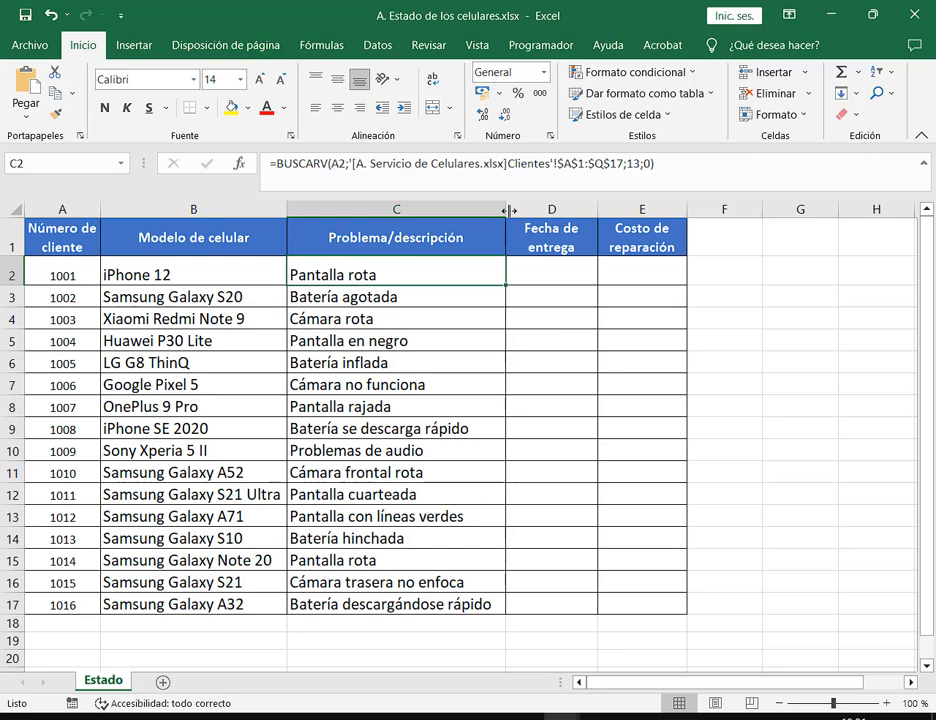
left_click(234, 265)
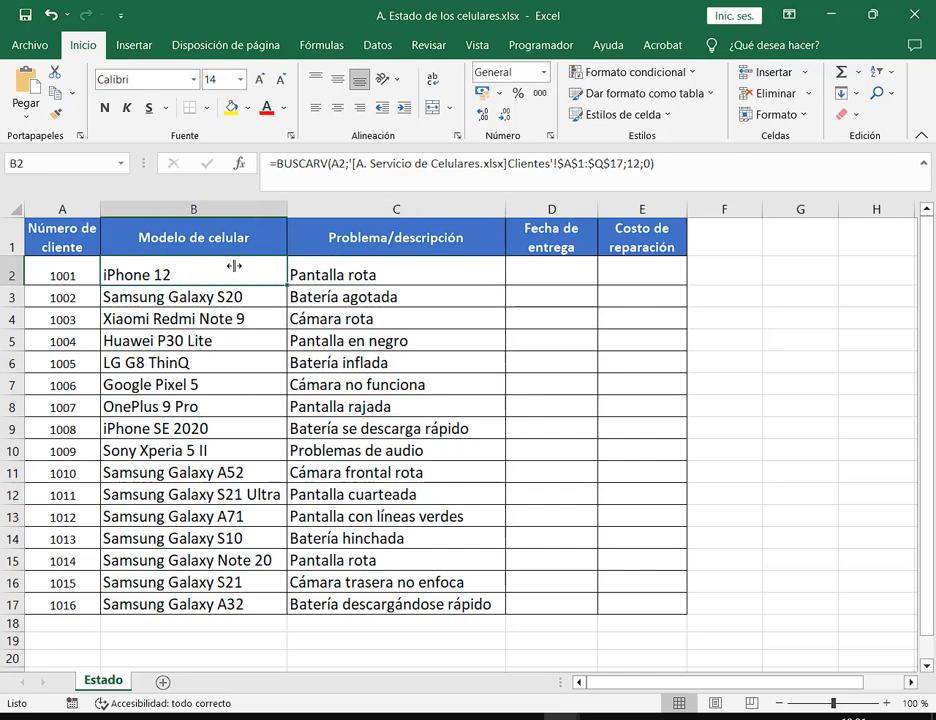
double_click(234, 265)
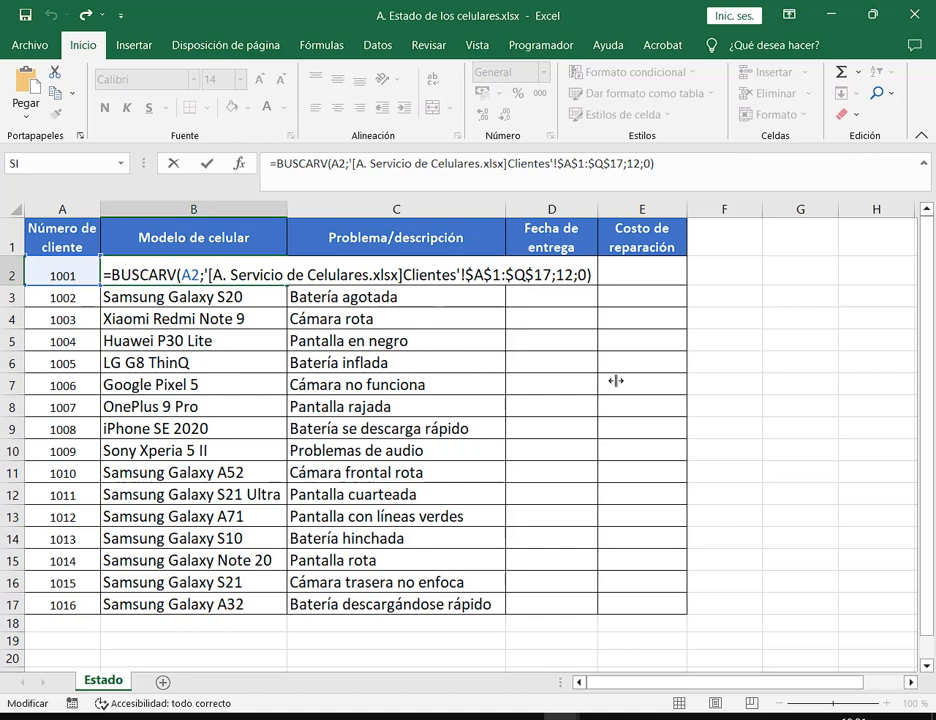
key("ctrl+Return")
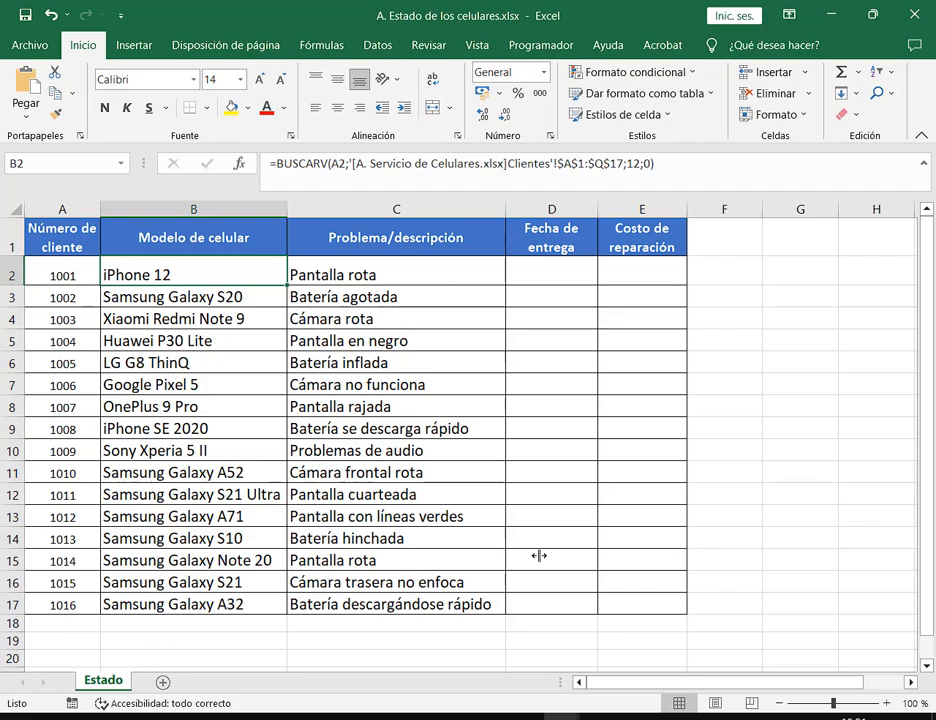
left_click(561, 717)
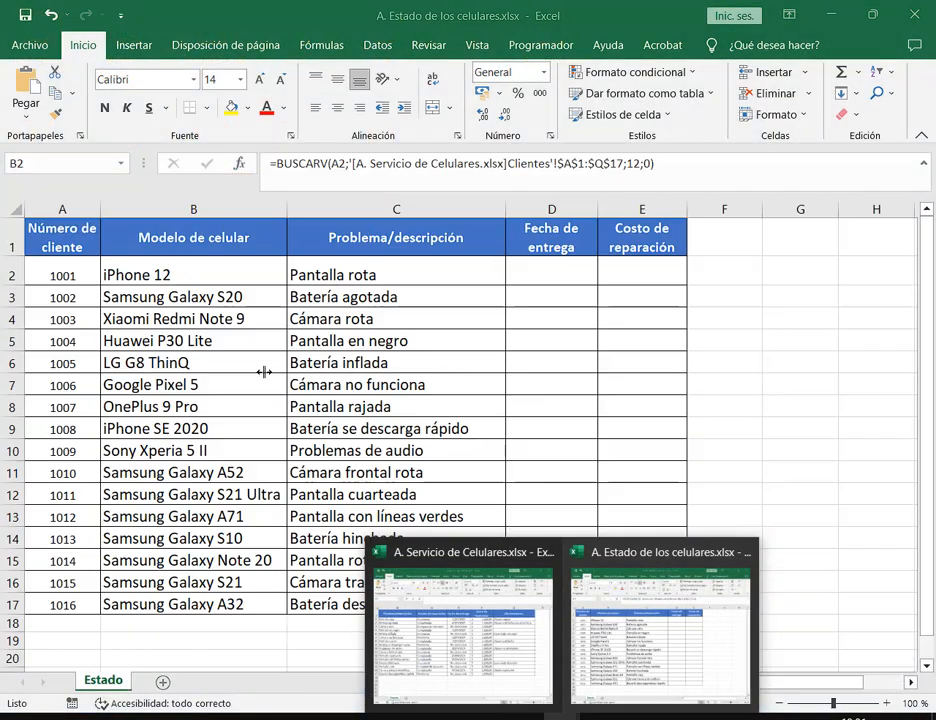
left_click(175, 269)
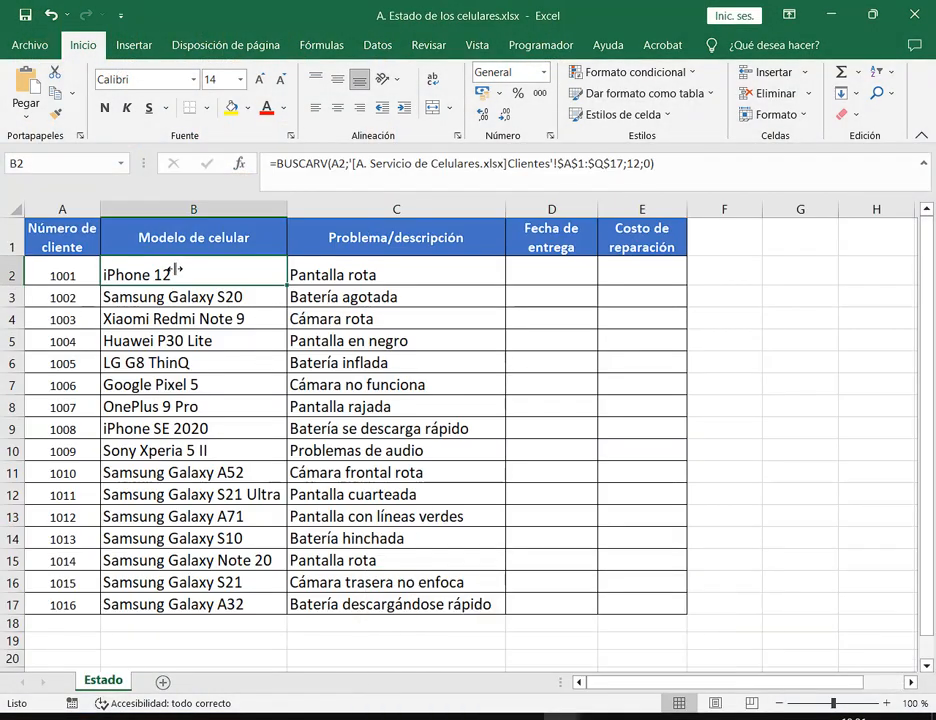
key("F2")
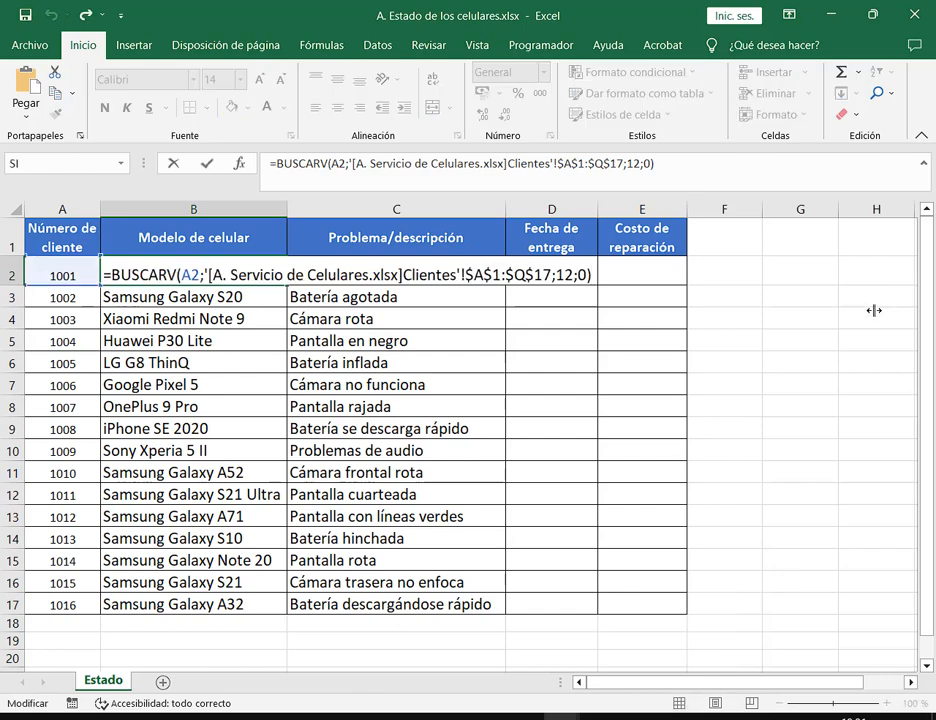
Step: Minimize the Servicio de Celulares workbook, move and resize the Estado de los celulares window, and maximize it again
left_click(873, 14)
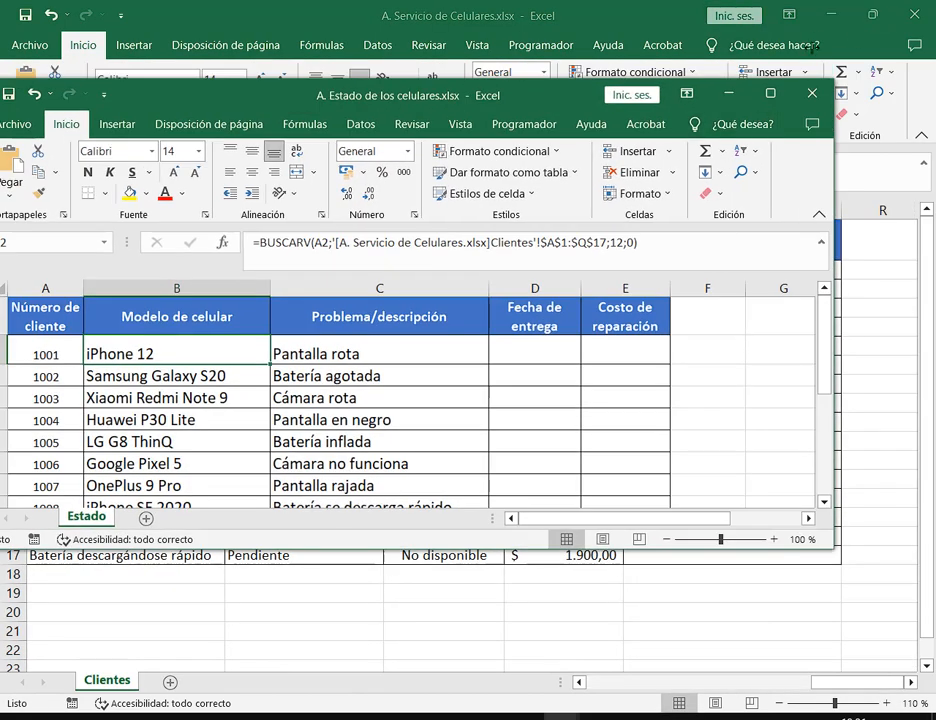
left_click(833, 15)
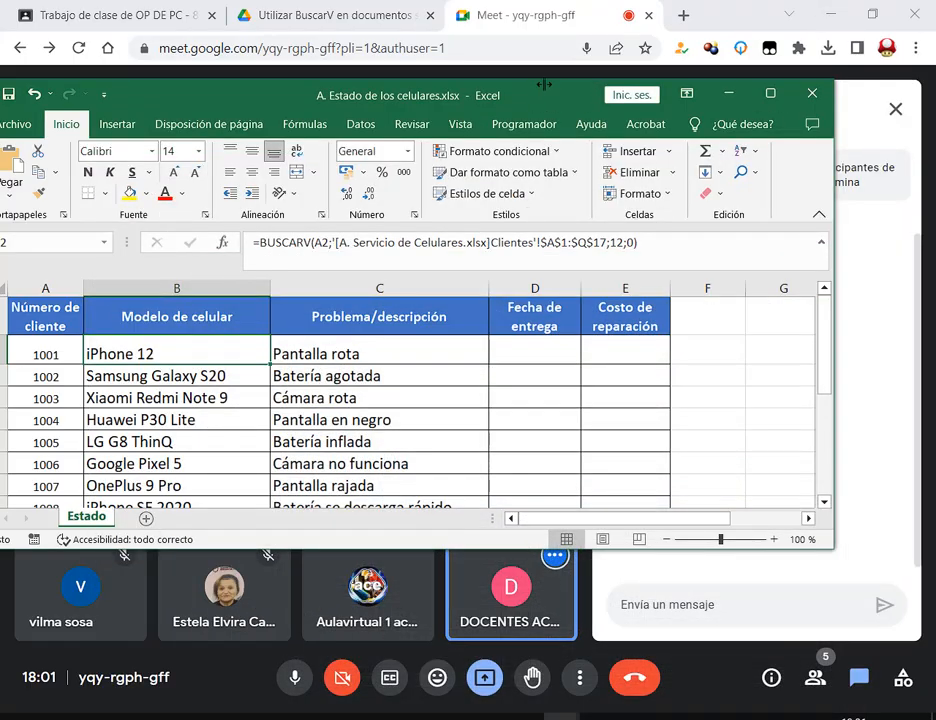
left_click_drag(544, 84, 544, 41)
left_click_drag(833, 506, 893, 435)
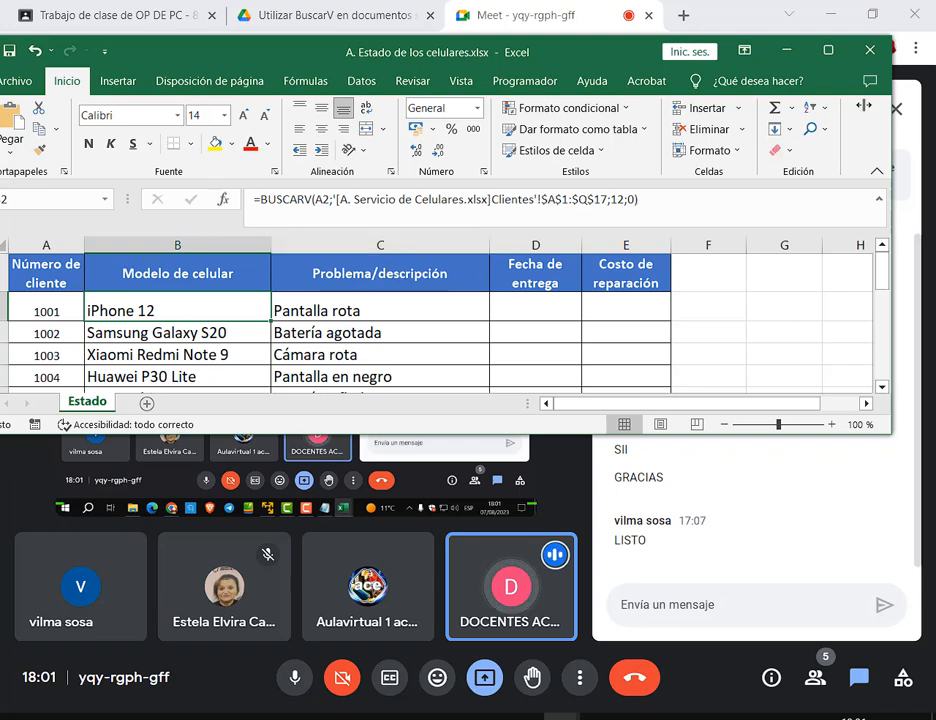
left_click(828, 50)
Step: Examine the external workbook reference in B2's formula and the full BUSCARV formula in C2
mouse_move(352, 155)
left_mouse_down()
mouse_move(545, 178)
mouse_move(650, 173)
mouse_move(632, 167)
left_mouse_up()
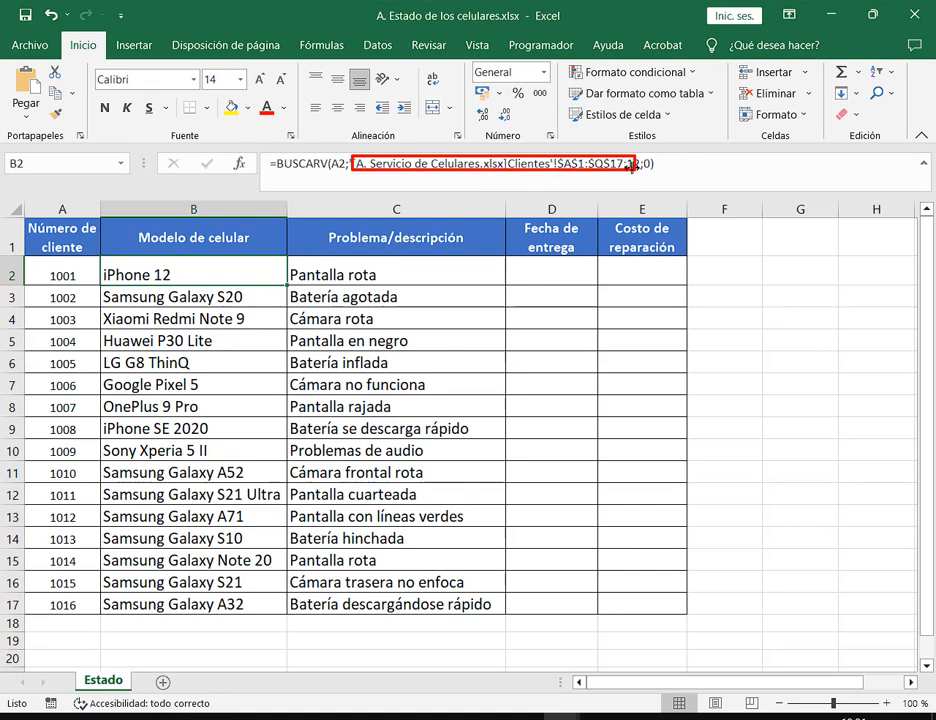
key("Escape")
mouse_move(4, 196)
left_mouse_down()
mouse_move(46, 209)
mouse_move(810, 670)
left_mouse_up()
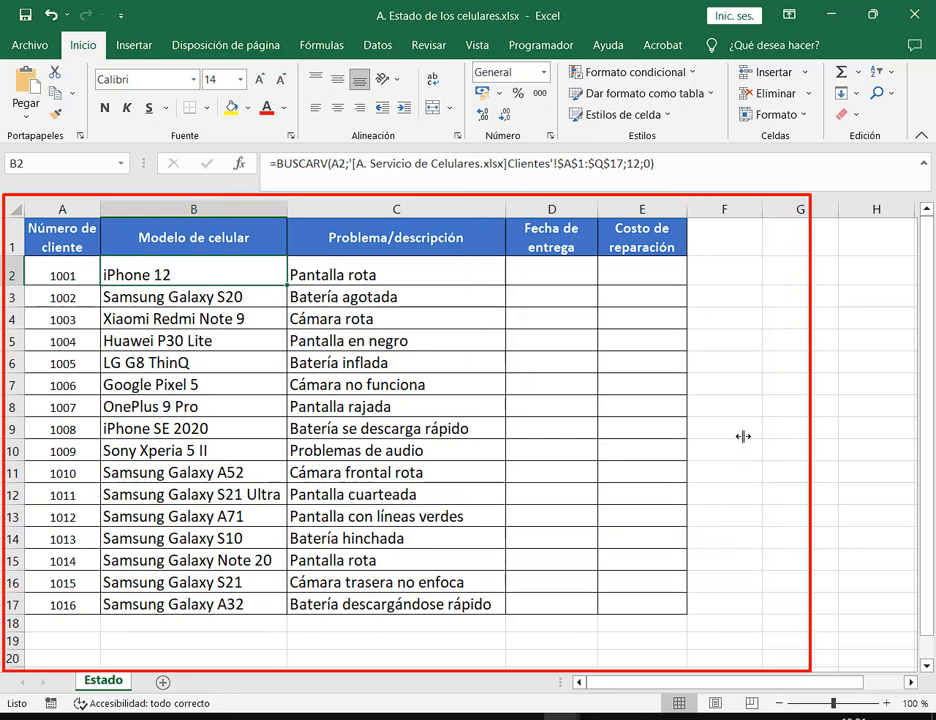
key("Escape")
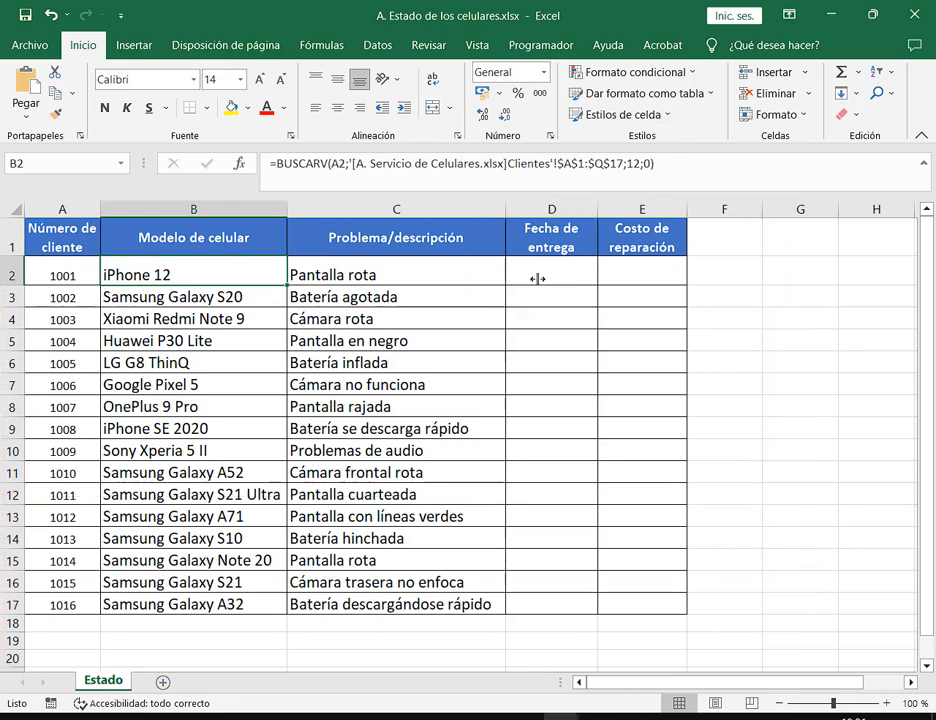
left_click(431, 268)
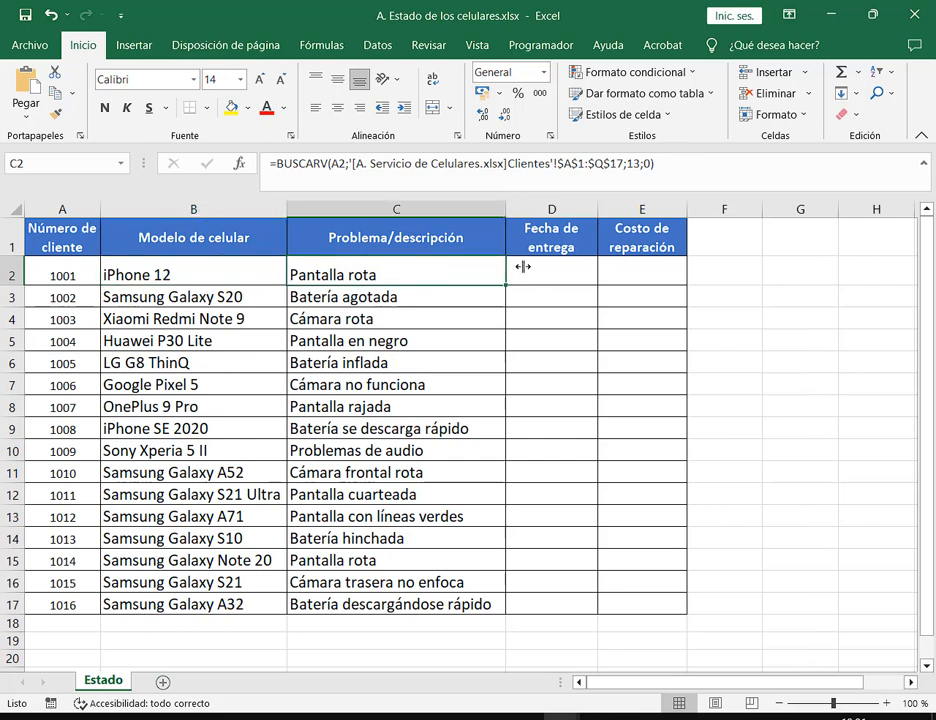
left_click(556, 262)
left_click(422, 266)
left_click(677, 167)
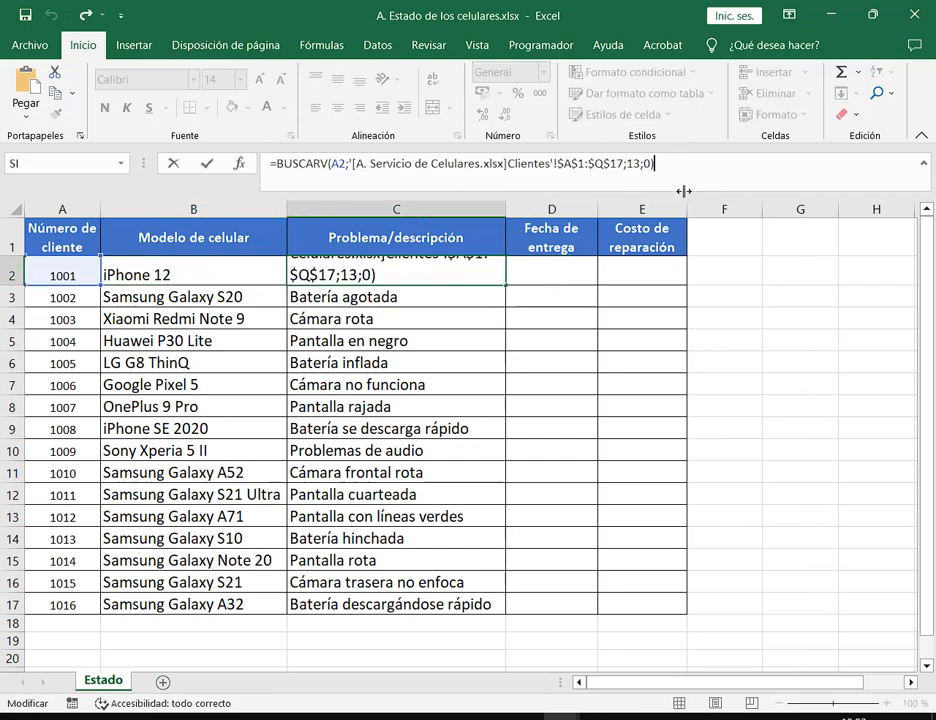
key("Escape")
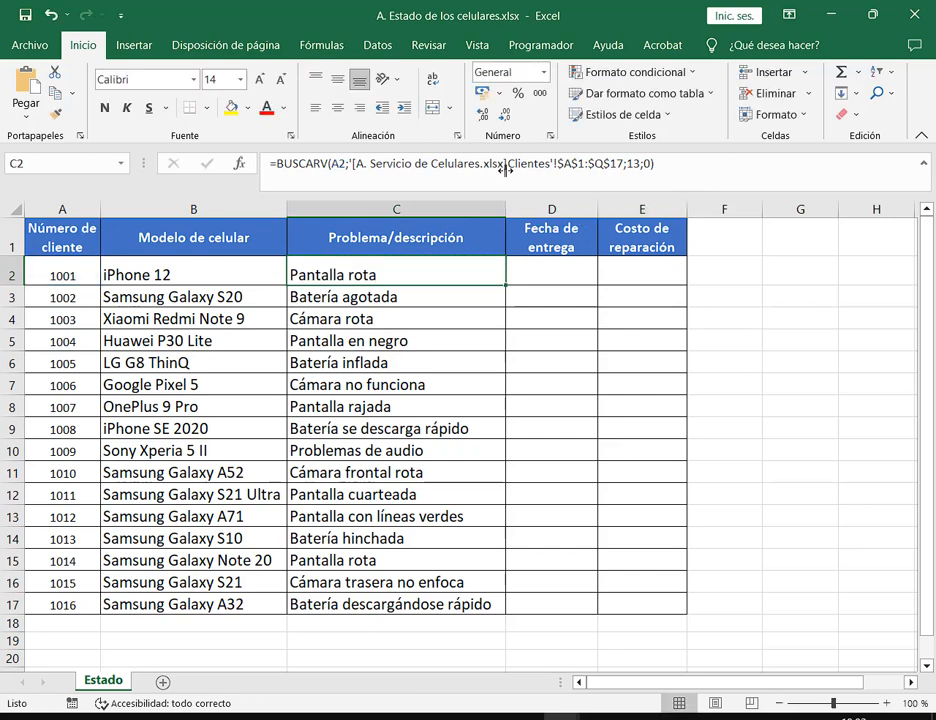
Step: Try extending the BUSCARV formula from C2 across into D2 under Fecha de entrega
left_click(516, 279)
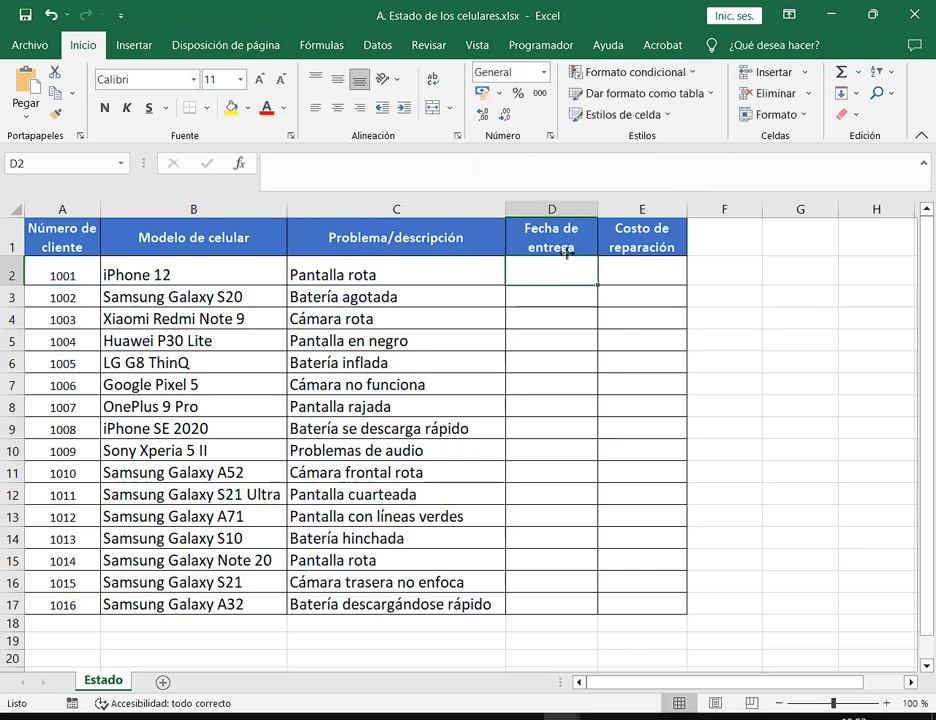
left_click(490, 275)
left_click_drag(502, 284, 585, 284)
left_click(568, 274)
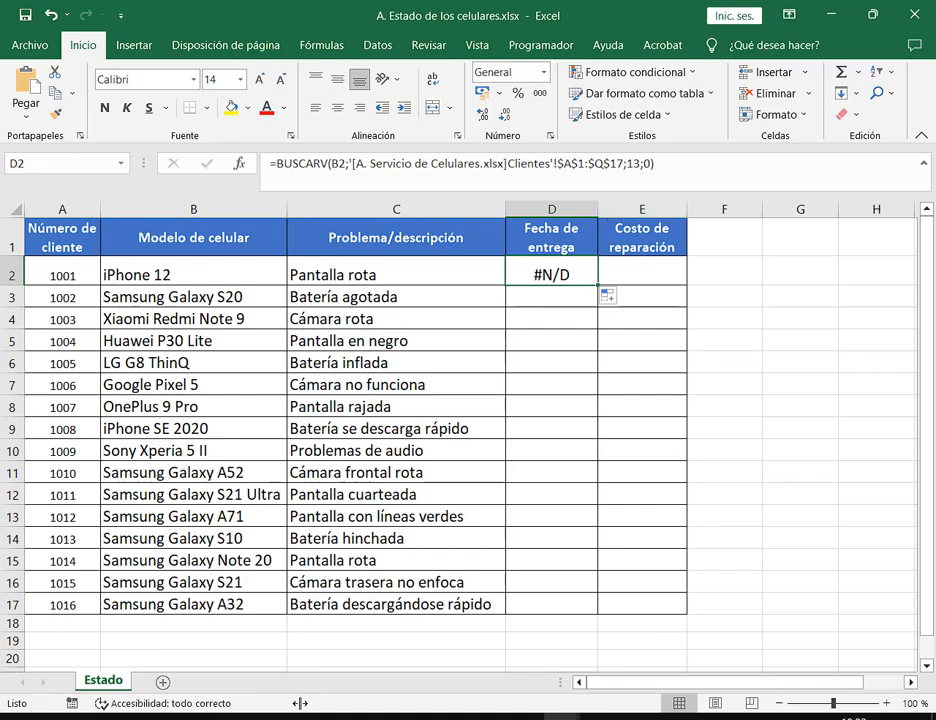
Step: Check the Fecha de entrega column in the Clientes sheet and set the column index in D2's BUSCARV formula to 15
mouse_move(553, 716)
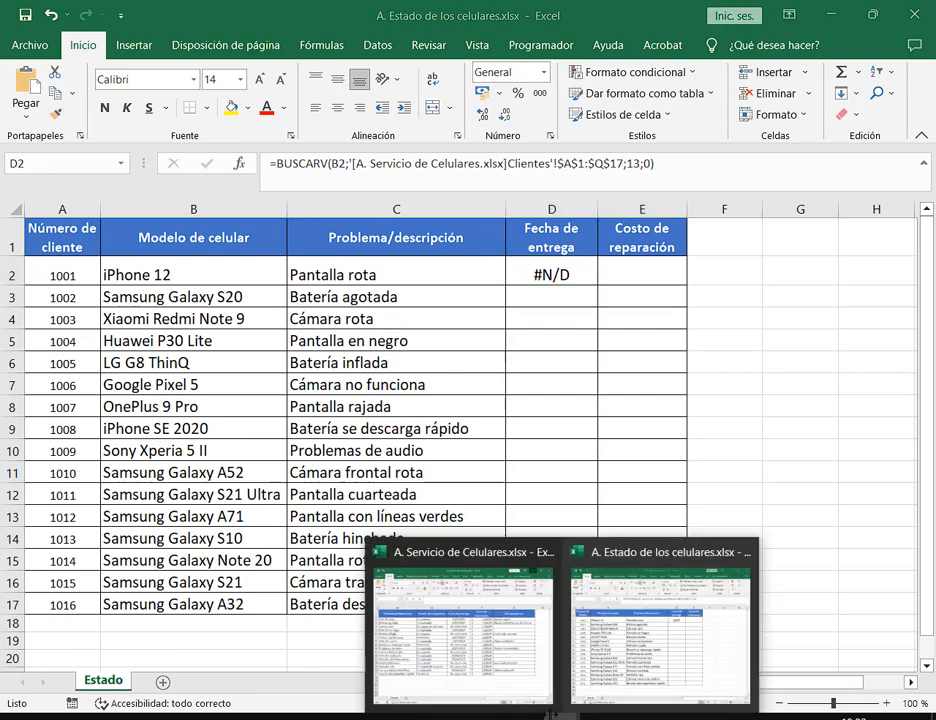
left_click(510, 655)
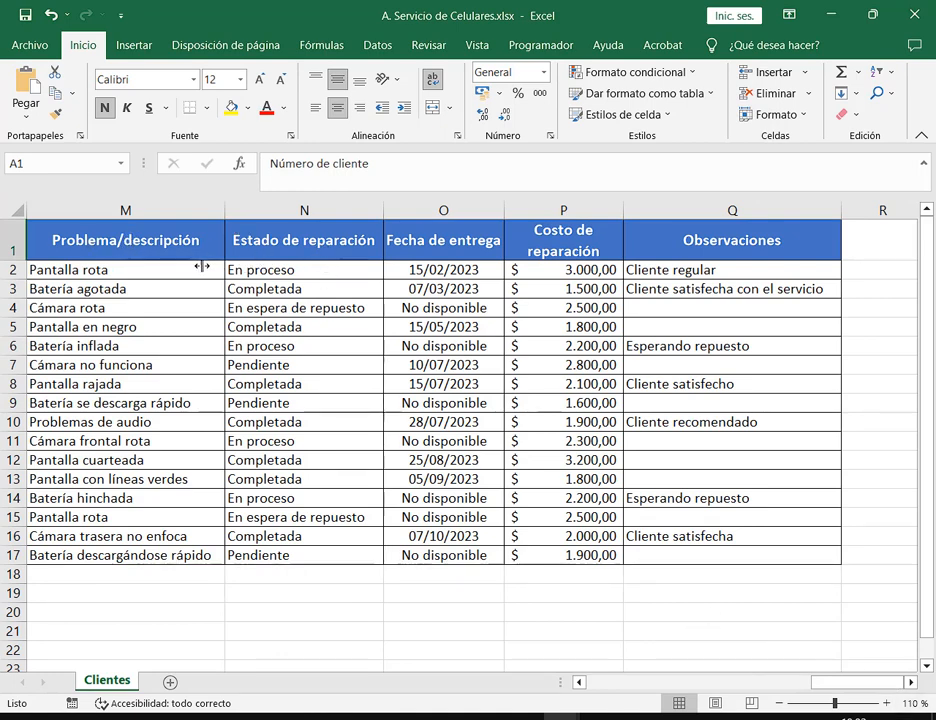
left_click(833, 12)
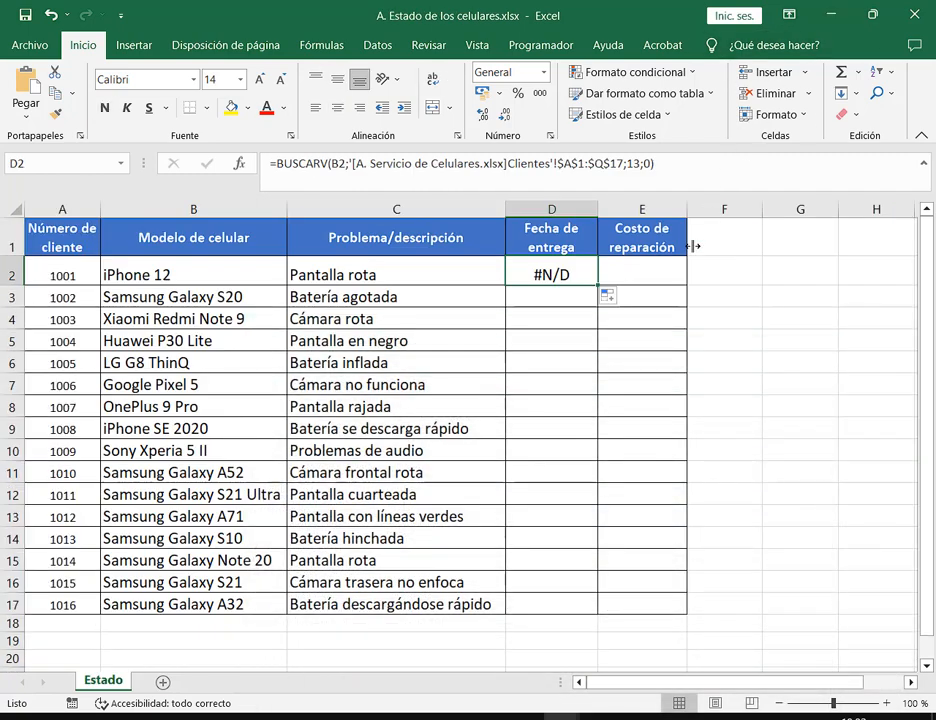
double_click(579, 282)
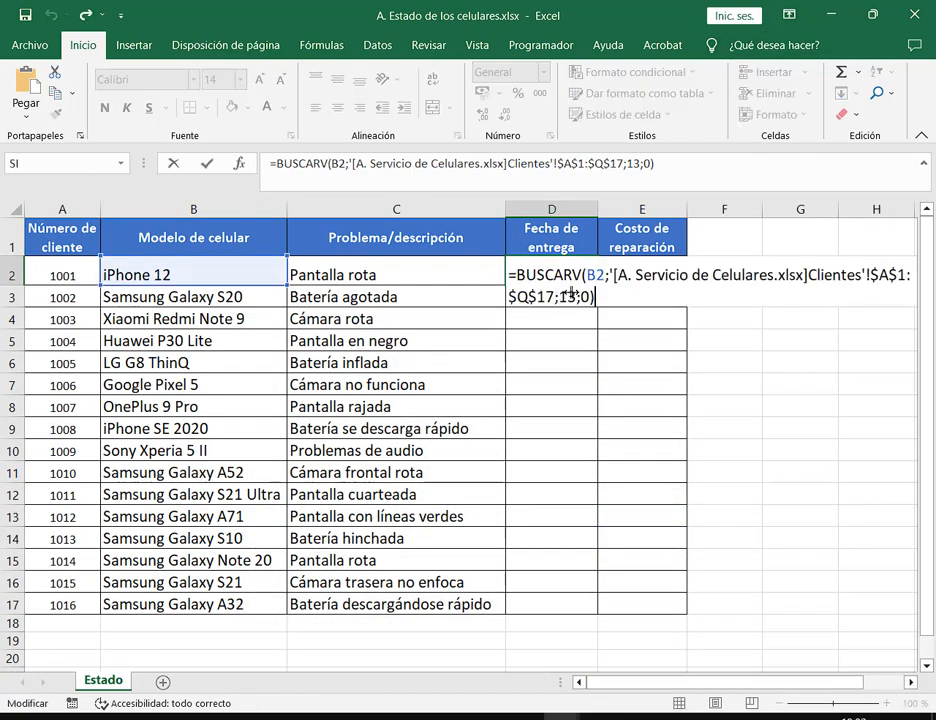
left_click(567, 296)
key("Delete")
key("Return")
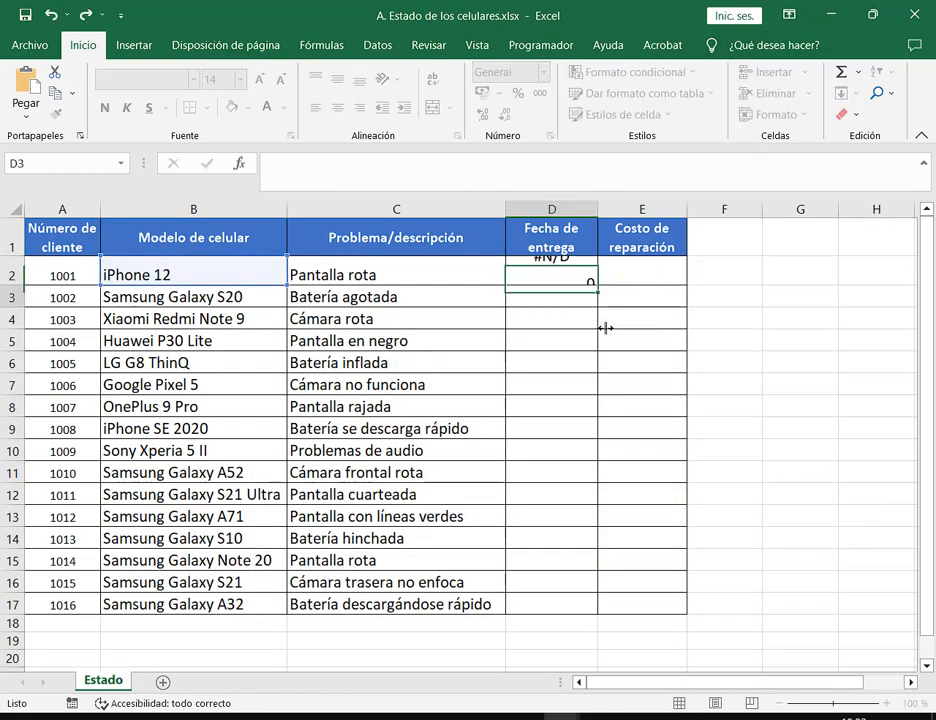
Step: Inspect the lookup value reference in D2's BUSCARV formula and clear the cell
left_click(547, 270)
double_click(553, 275)
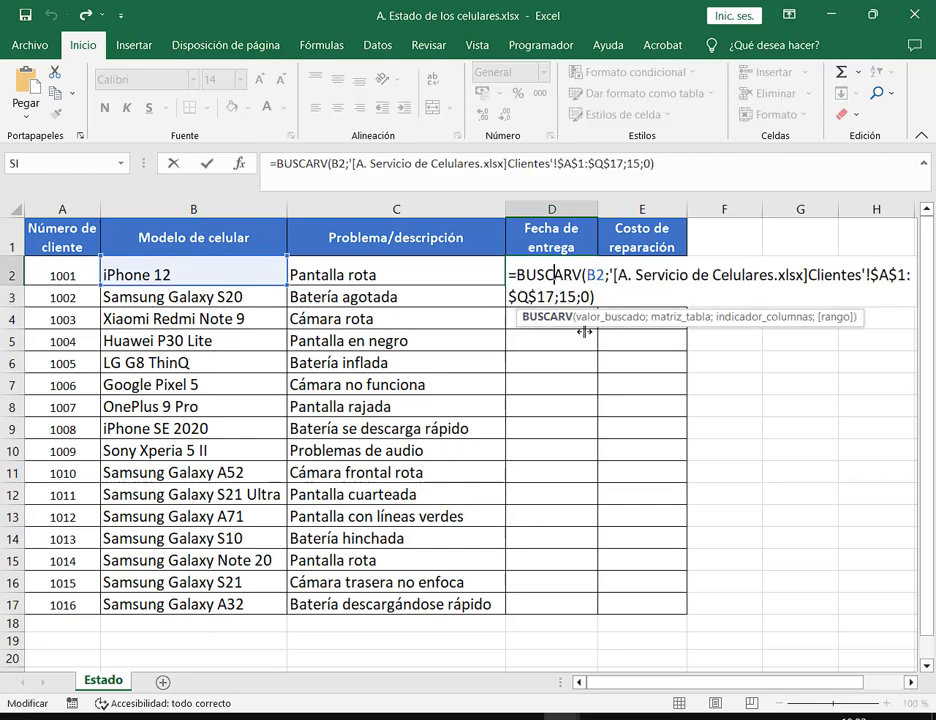
key("Escape")
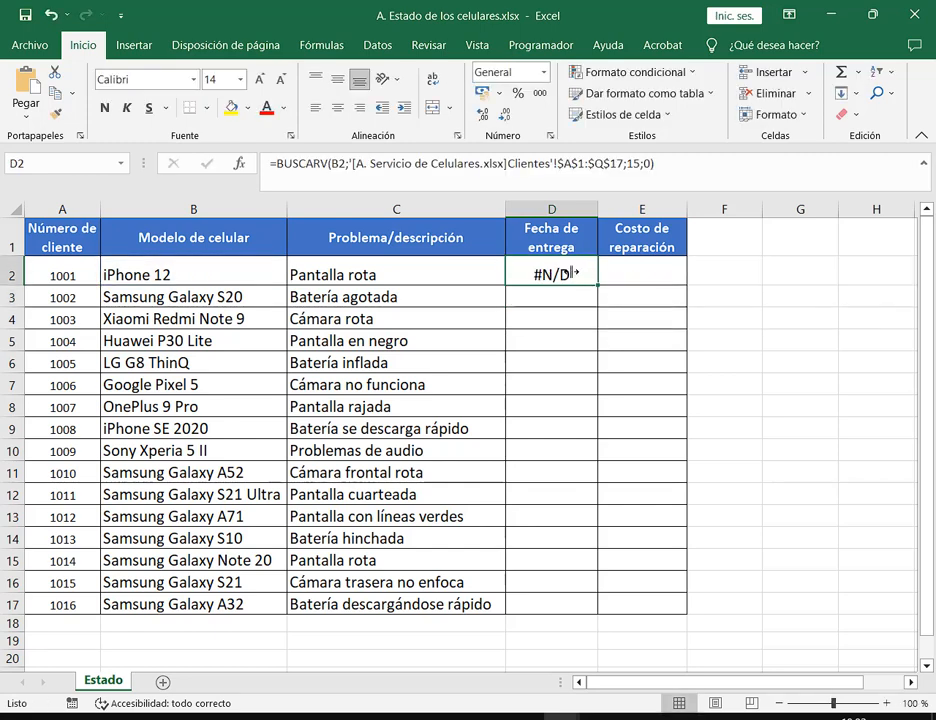
double_click(592, 276)
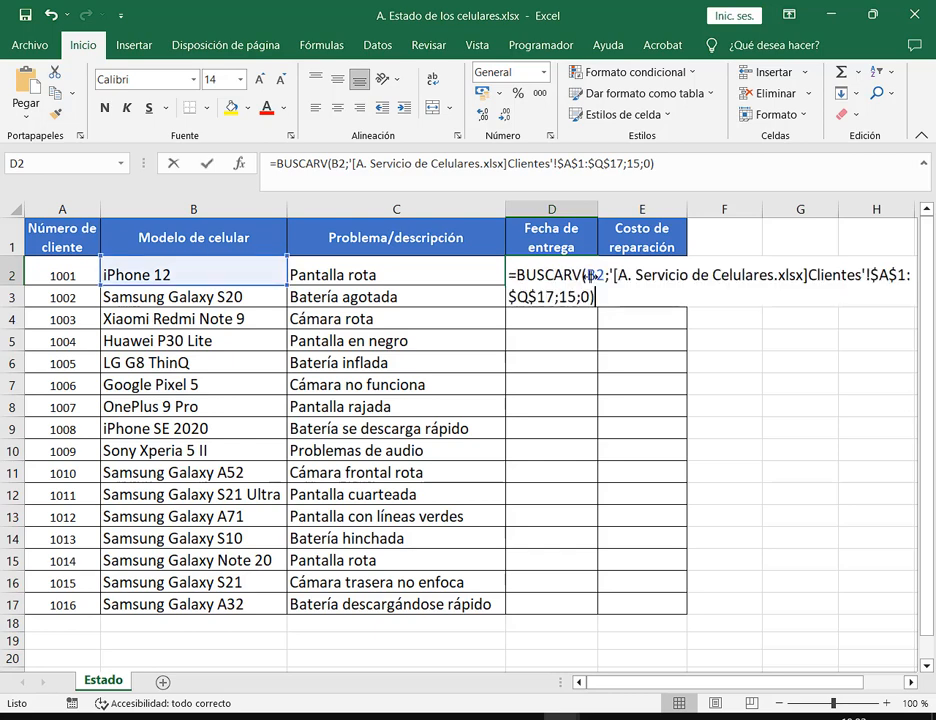
key("Escape")
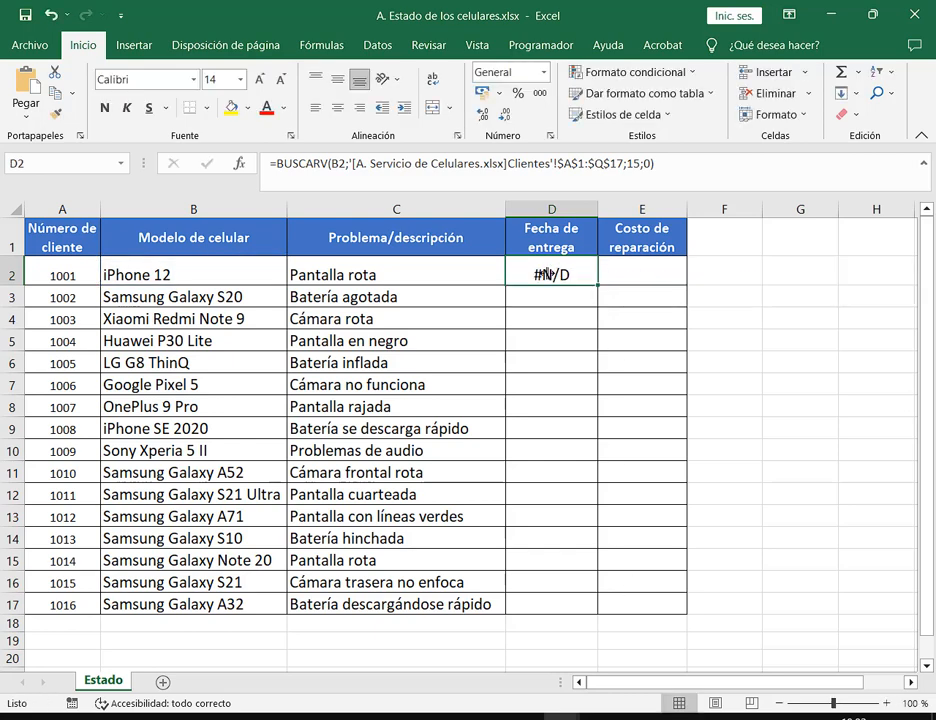
key("Delete")
Step: Lock the lookup value's column in C2's BUSCARV formula by changing the reference to $A2
left_click(428, 282)
double_click(469, 272)
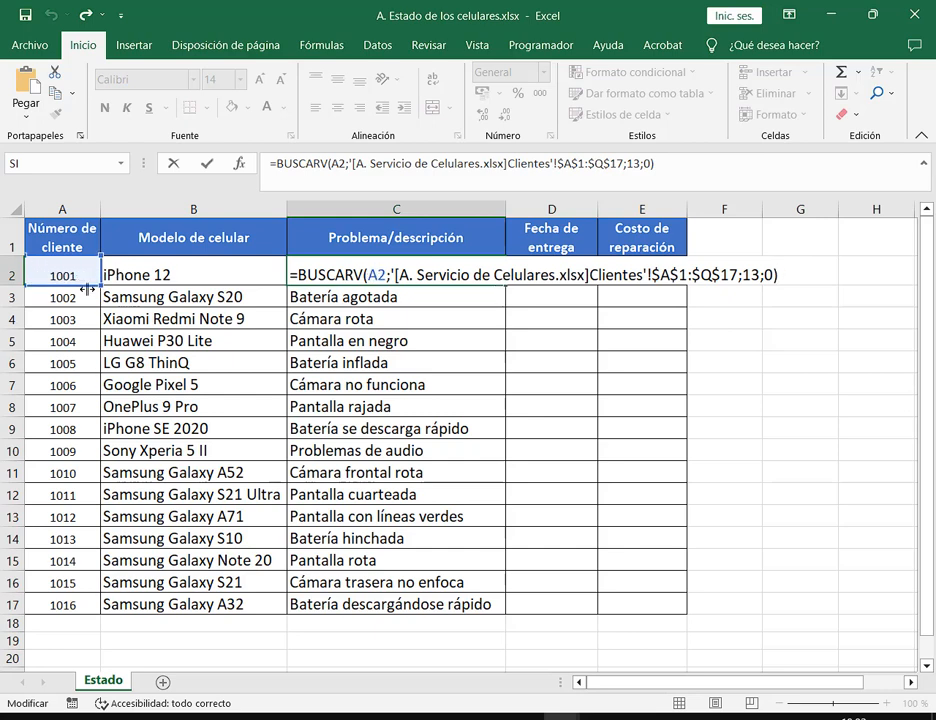
left_click(372, 274)
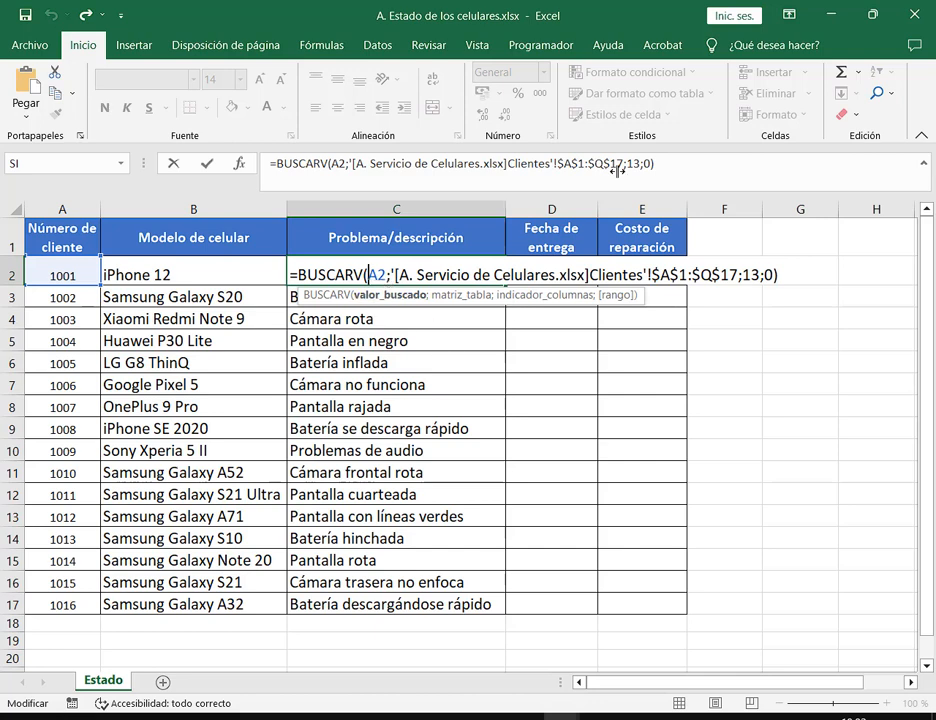
type("$")
key("Return")
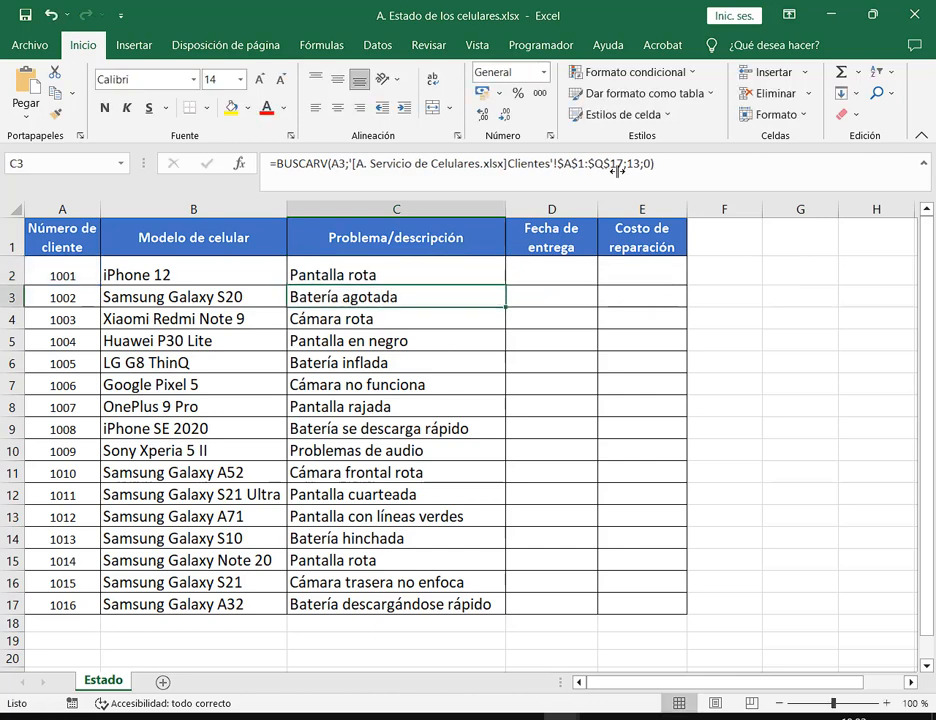
Step: Extend C2's BUSCARV formula into D2 under Fecha de entrega and set its column index to 15
left_click(405, 248)
left_click(462, 274)
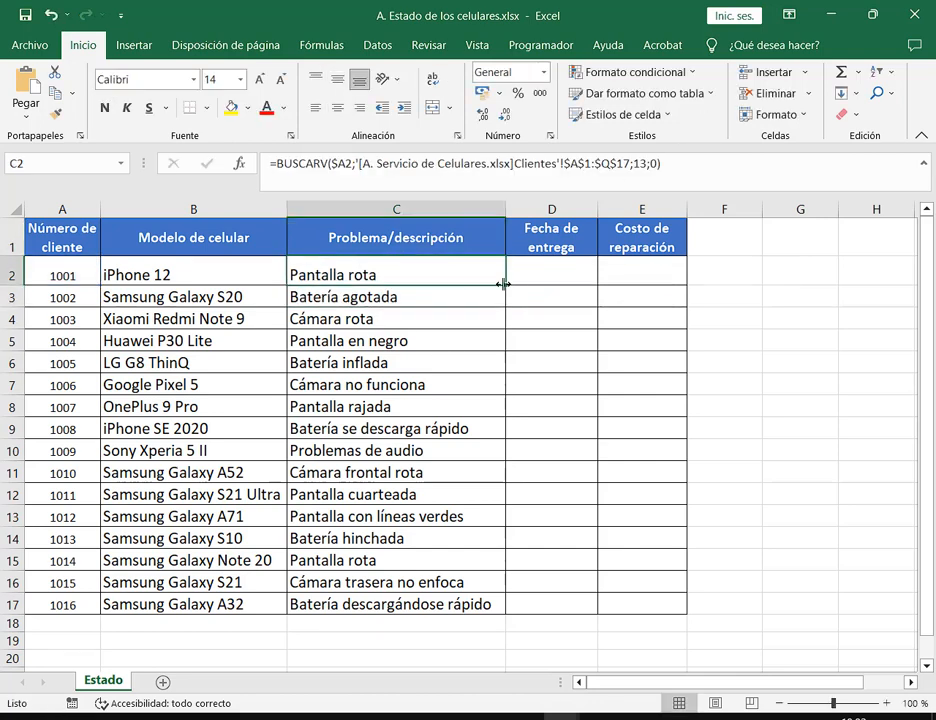
left_click_drag(538, 283, 566, 270)
double_click(566, 268)
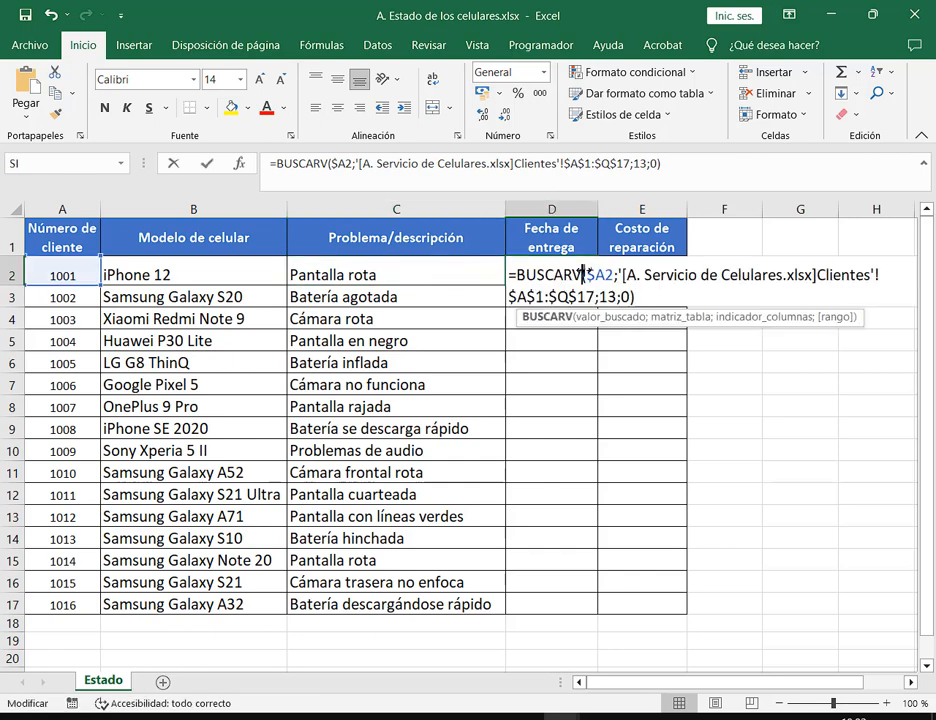
left_click(609, 297)
key("Delete")
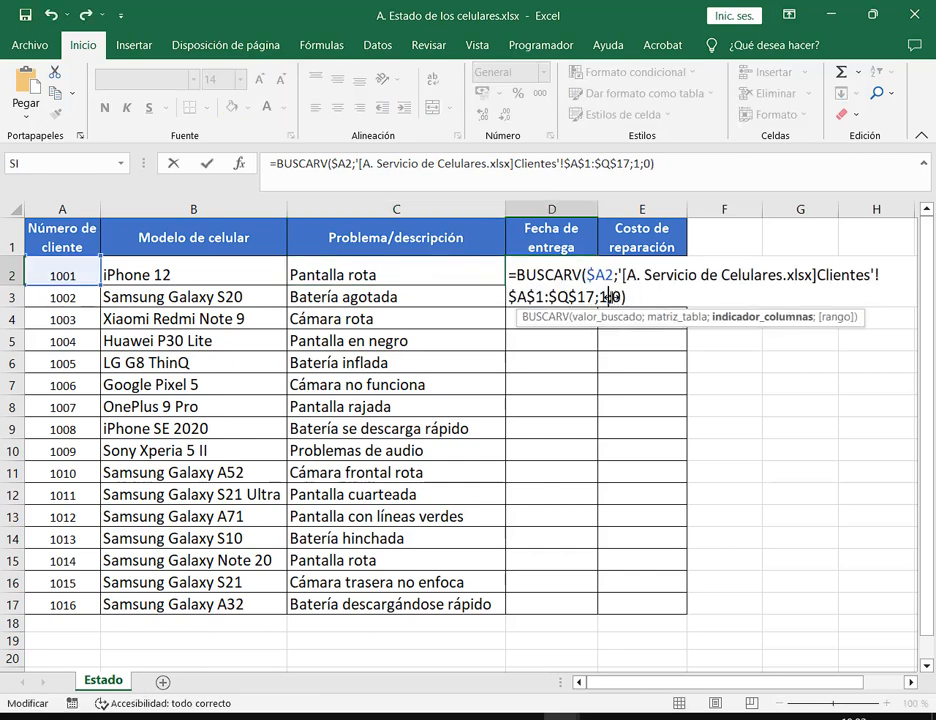
type("4")
key("Return")
Step: Format the delivery date in D2 as Fecha corta
left_click(555, 273)
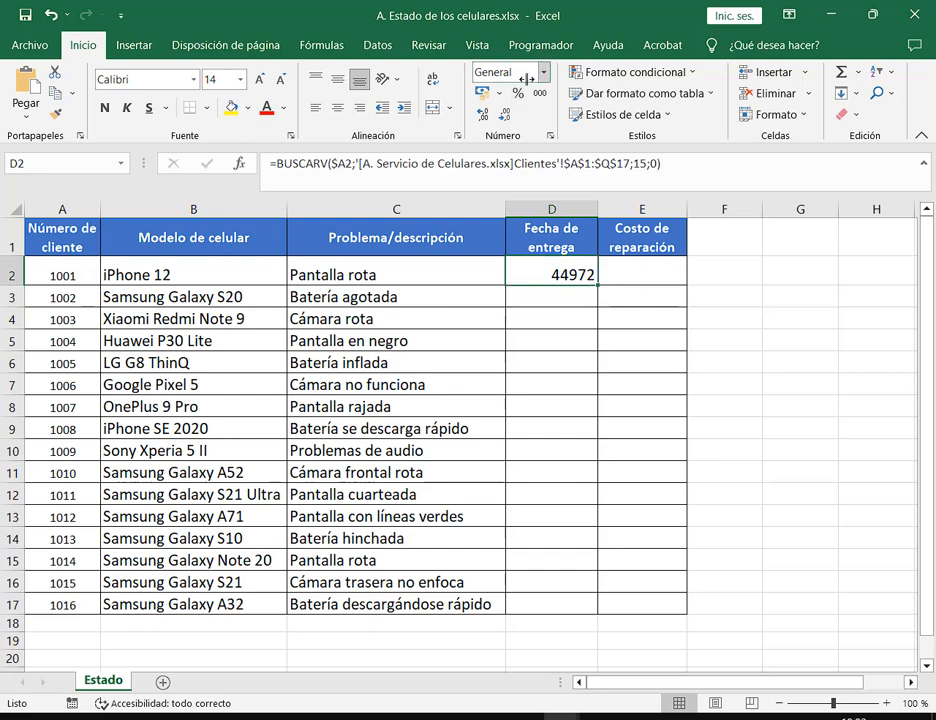
left_click(544, 72)
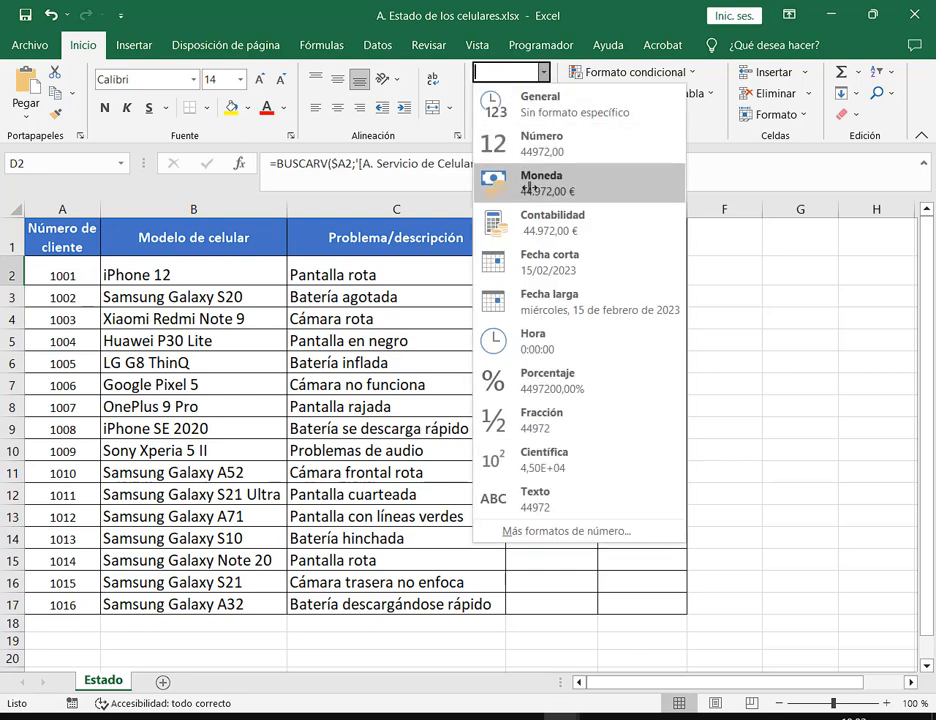
left_click(567, 270)
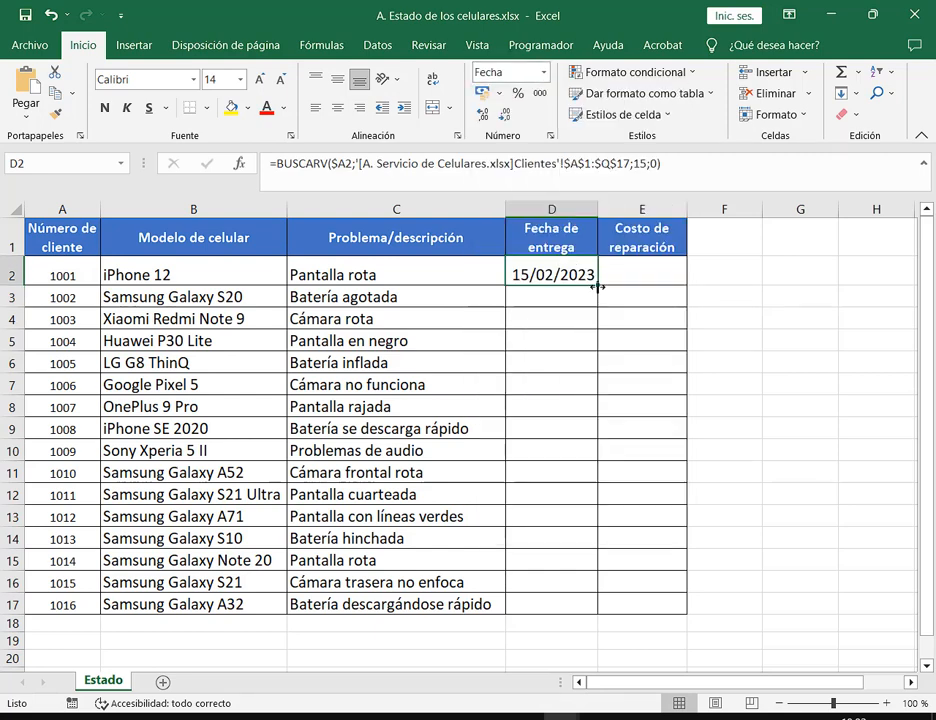
Step: Fill D2's formula down to D17 and widen column D so the Fecha de entrega heading fits on one line
double_click(597, 285)
left_click_drag(599, 209, 639, 280)
left_click_drag(639, 211, 662, 209)
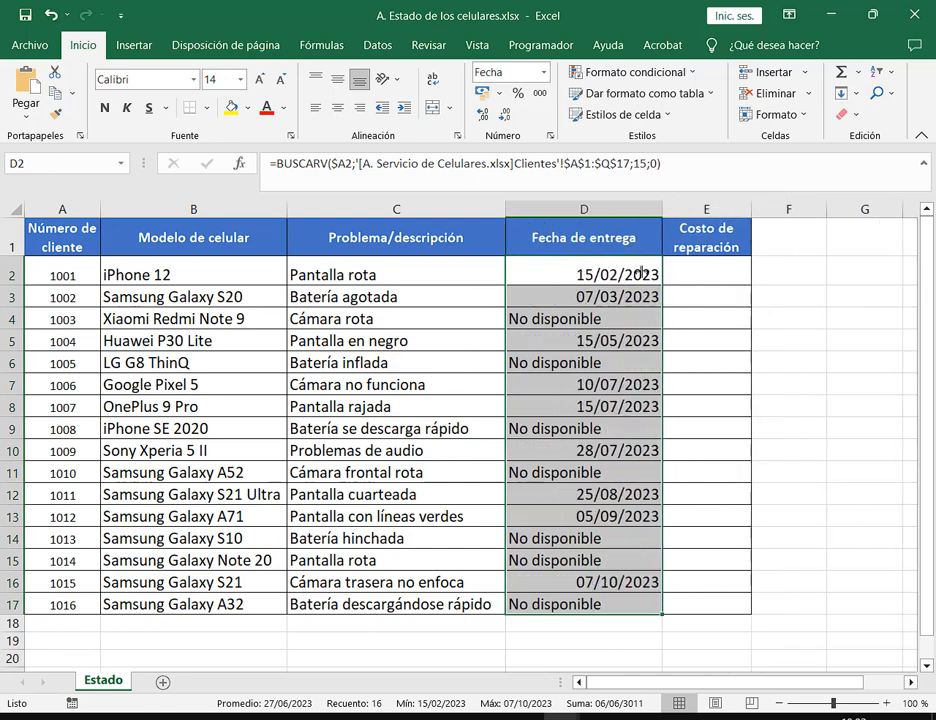
Step: Review D2's BUSCARV formula and clear the Fecha de entrega cells D2:D17
left_click(645, 272)
key("F2")
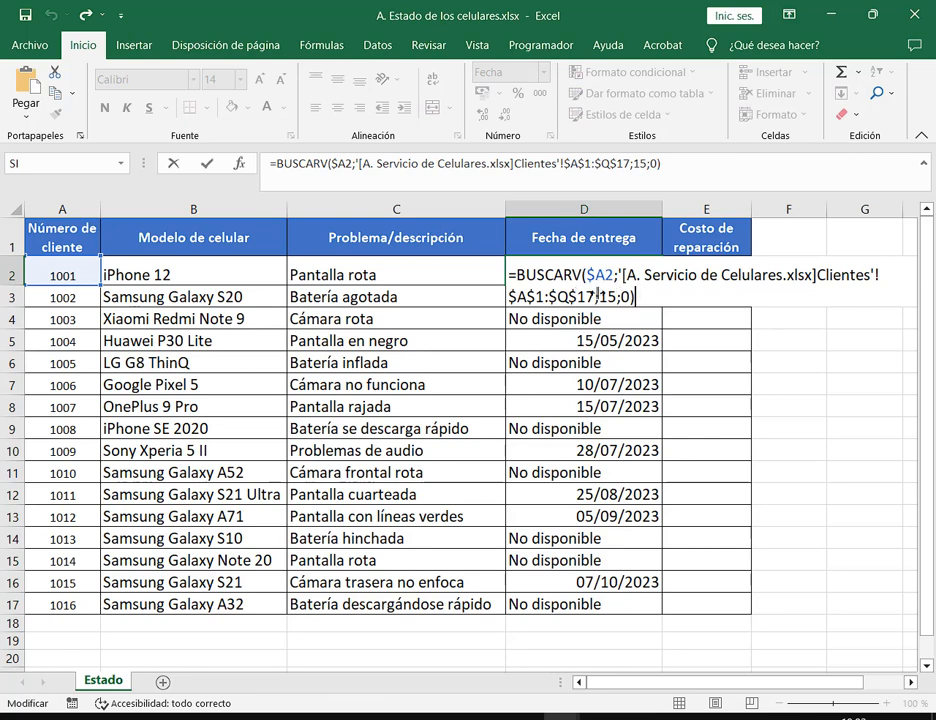
key("Escape")
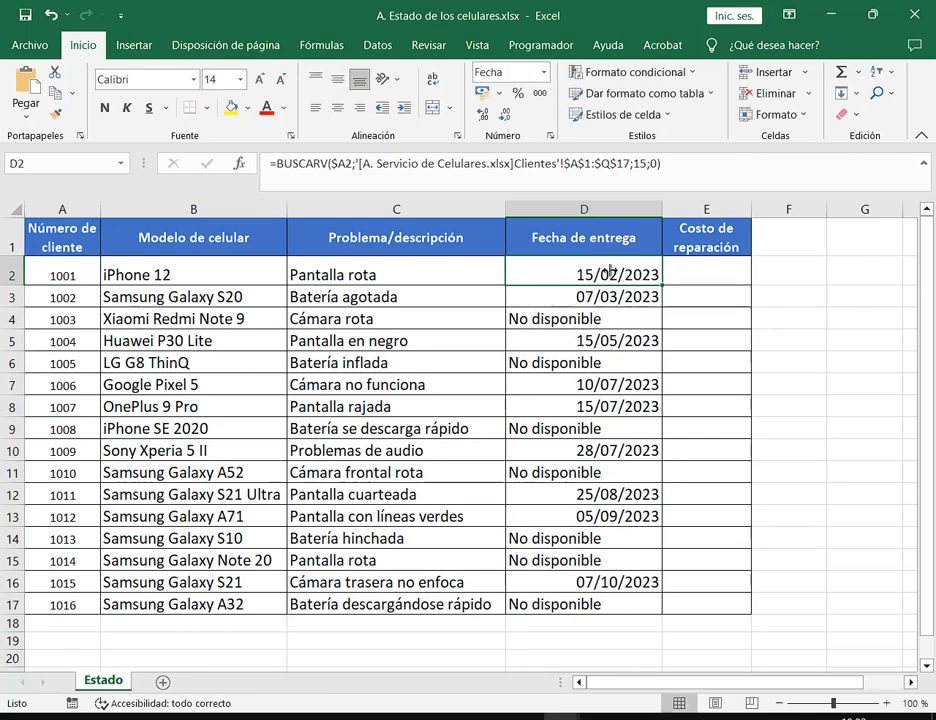
key("ctrl+shift+Down")
key("Delete")
left_click(610, 271)
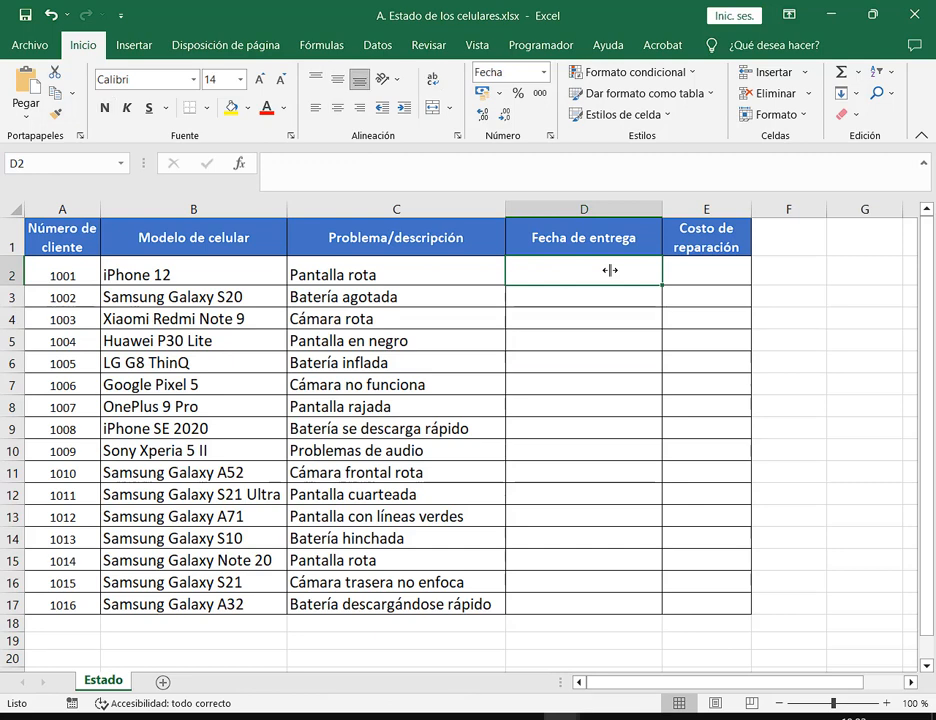
Step: Start a new BUSCARV formula in D2 with the client number in A2 as the lookup value
type("=BUS")
key("Down")
key("Down")
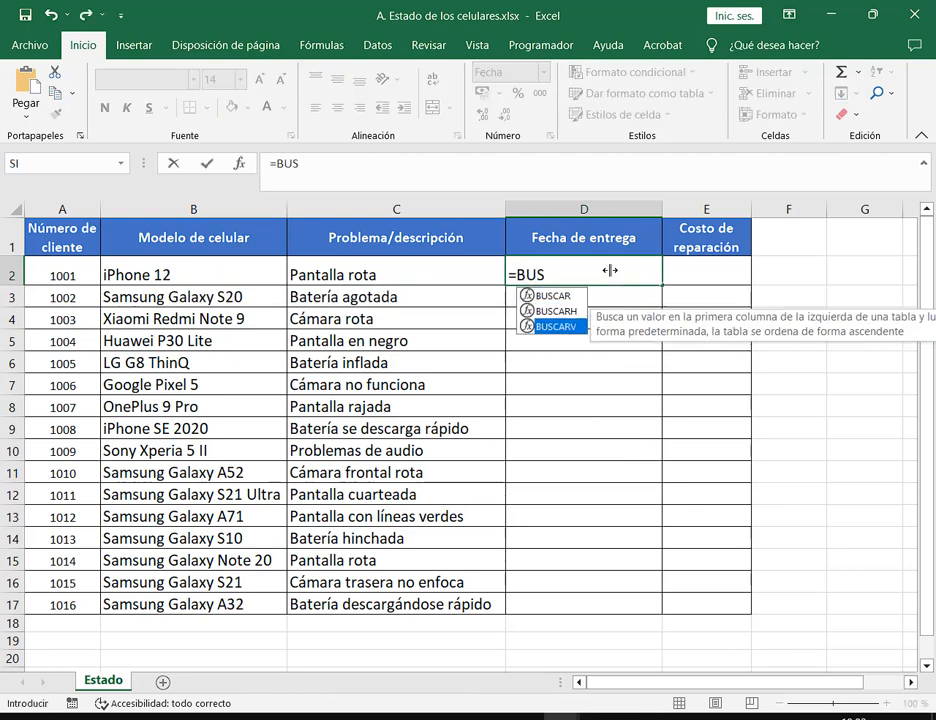
key("Tab")
left_click(86, 271)
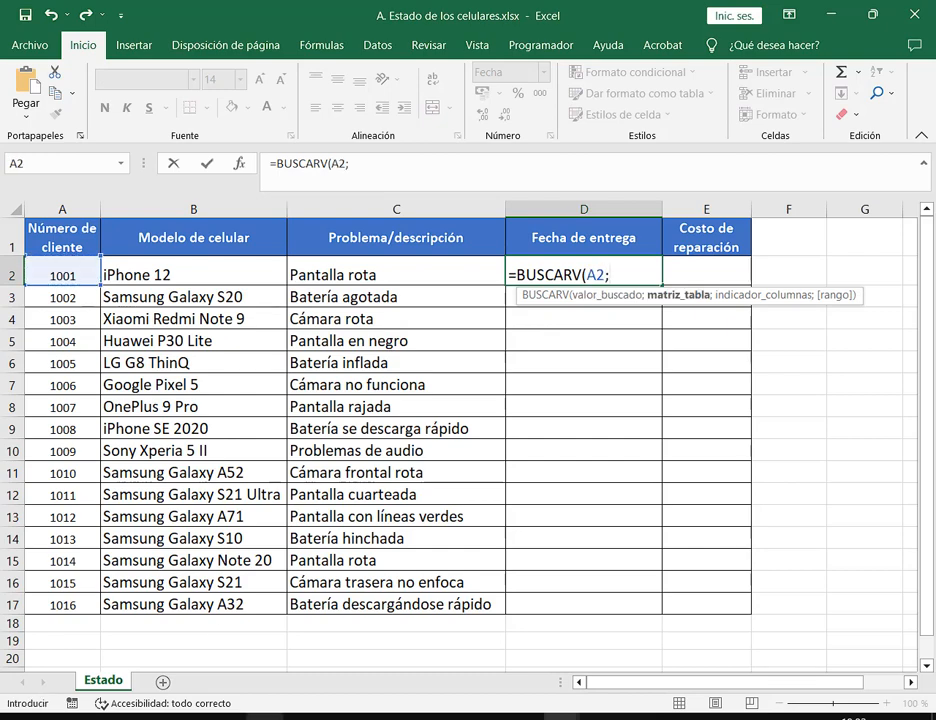
Step: Complete D2's BUSCARV with $A$1:$Q$17 from the Clientes sheet of A. Servicio de Celulares.xlsx, column index 15 and exact match 0
left_click(560, 717)
left_click(548, 644)
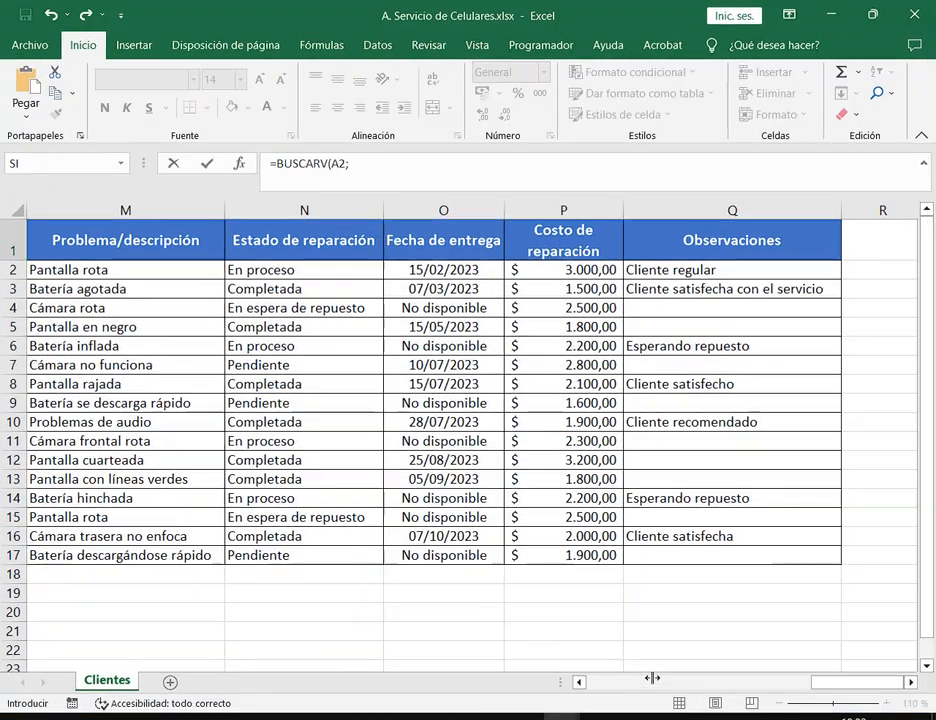
left_click(750, 238)
key("ctrl+shift+Down")
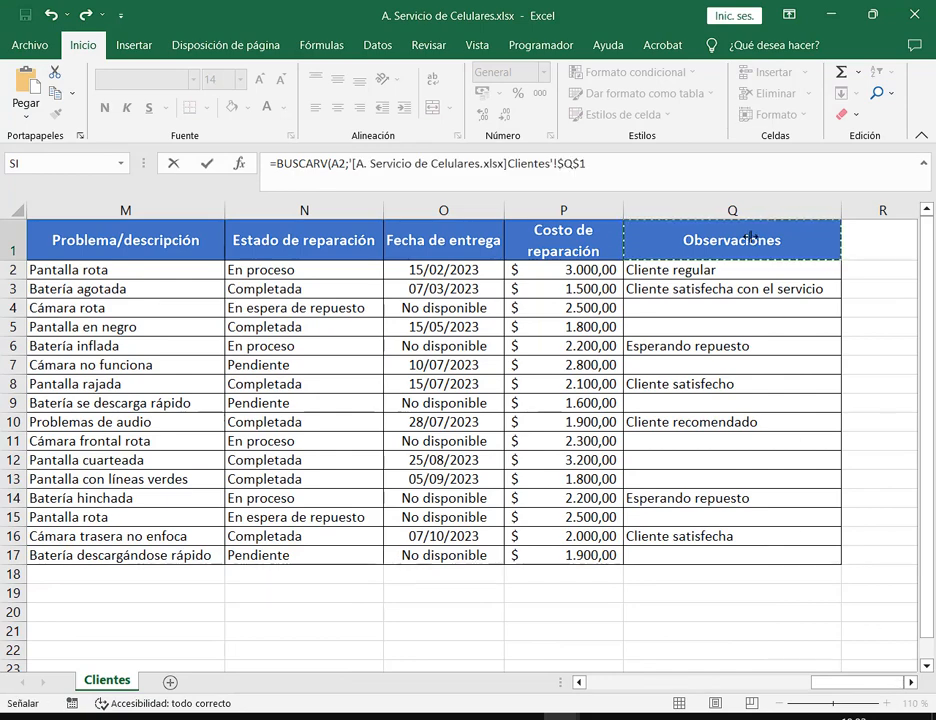
key("ctrl+shift+Left")
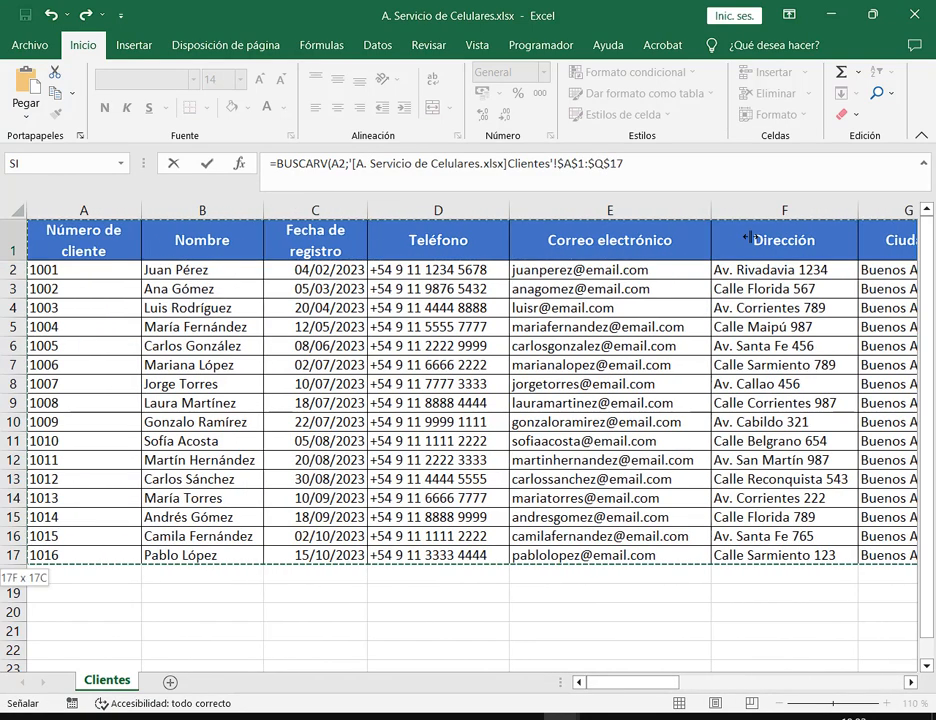
type(";15")
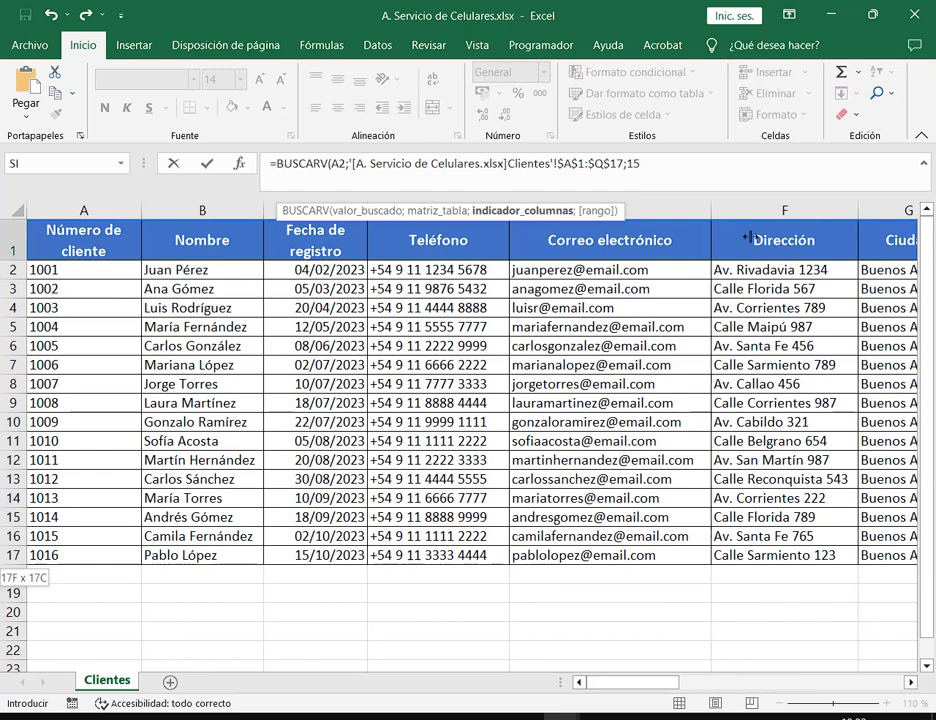
type(";0")
key("Return")
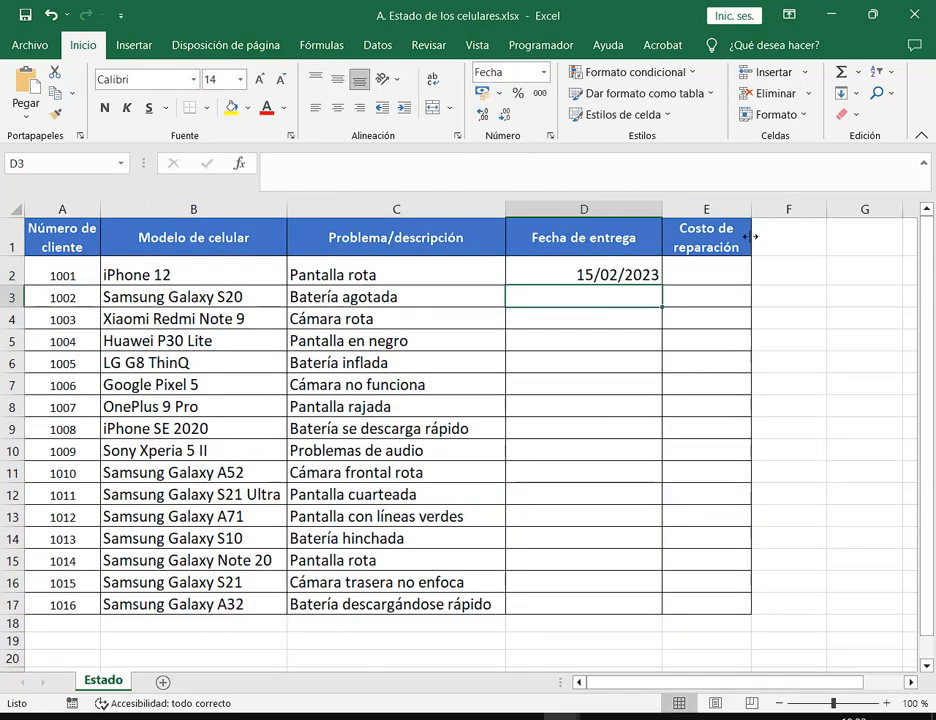
Step: Fill the BUSCARV formula from D2 down to D17 and select E2 under Costo de reparación
key("Up")
double_click(662, 286)
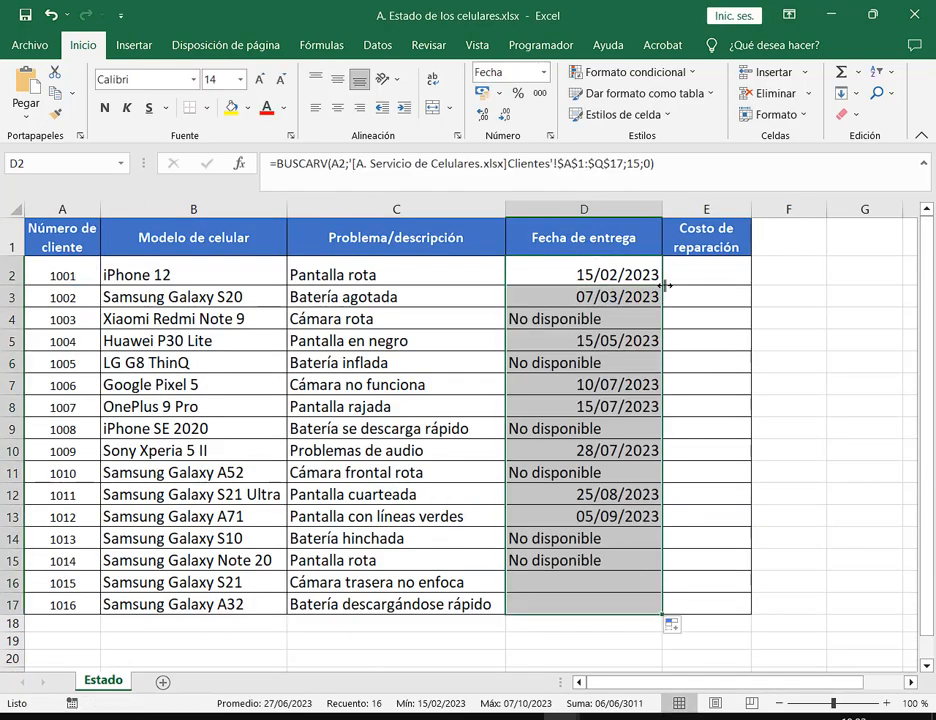
left_click(706, 276)
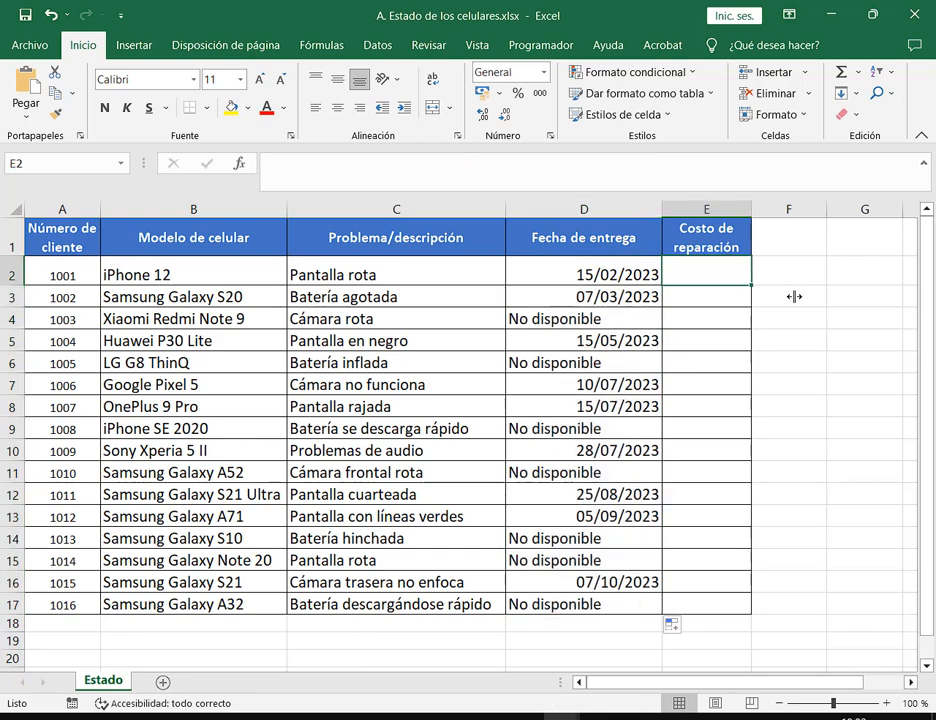
Step: Minimize the Servicio de Celulares workbook and move the reduced Estado workbook aside to check the Google Meet call messages
left_click(872, 14)
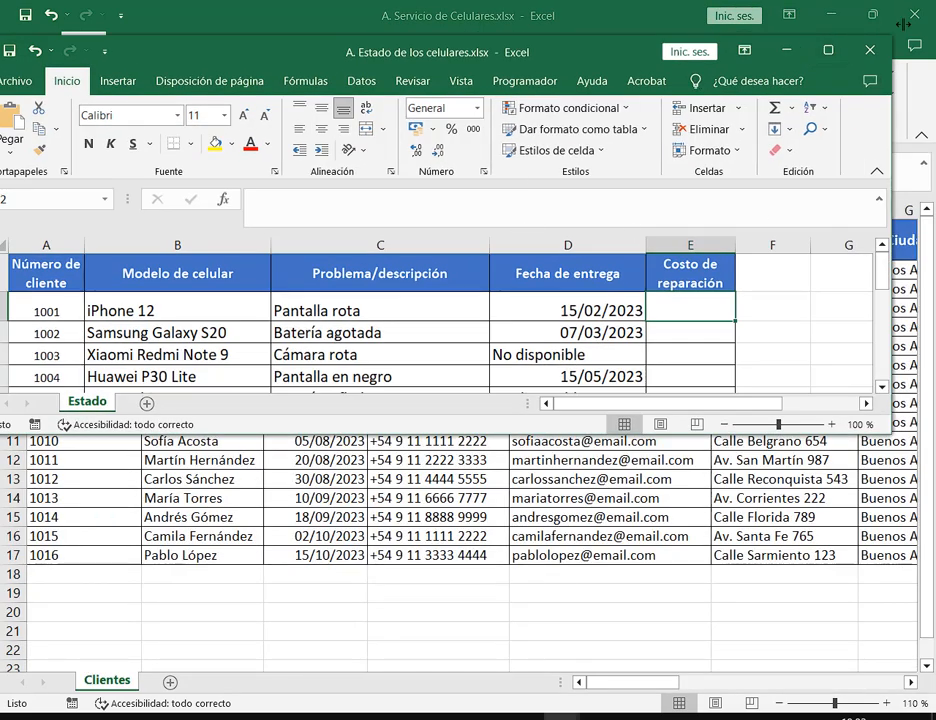
left_click(831, 15)
left_click_drag(572, 62, 469, 63)
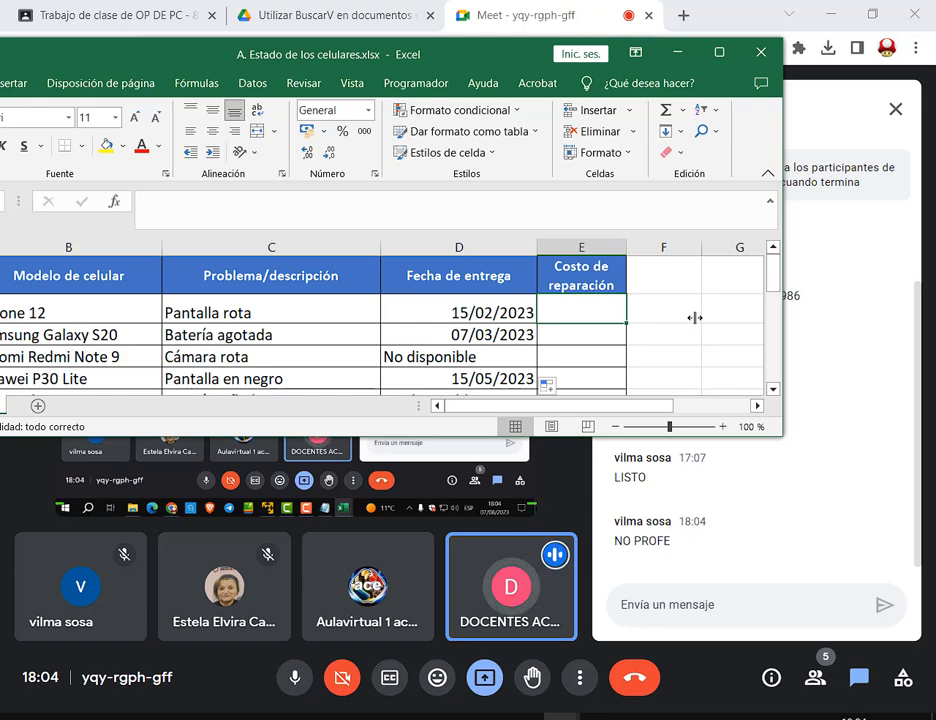
Step: Maximize the A. Estado de los celulares.xlsx workbook, save it and close it
left_click(720, 53)
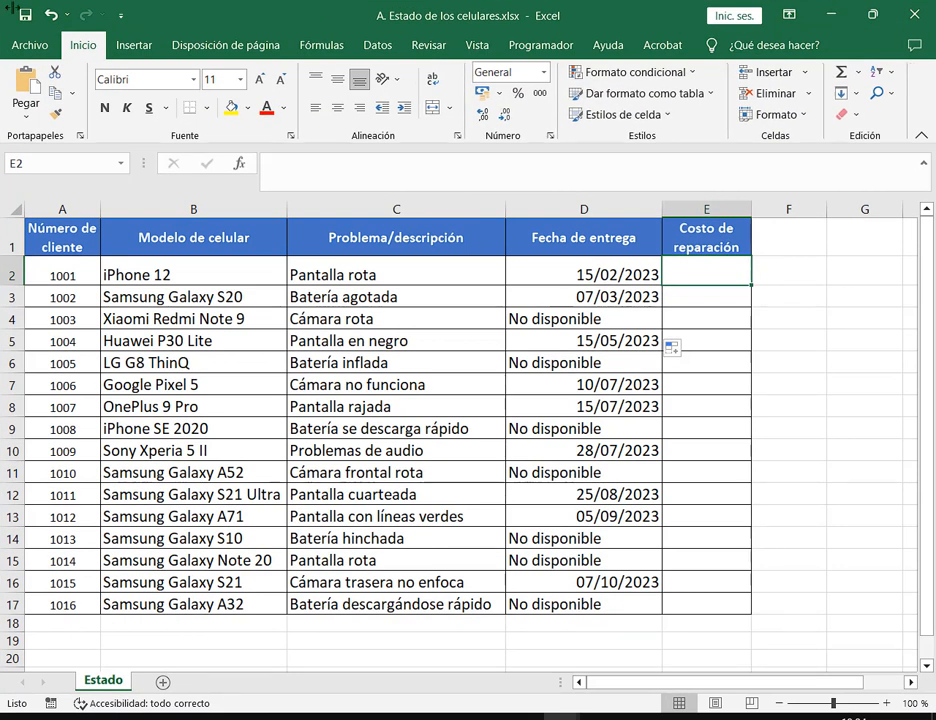
left_click(6, 5)
left_click(26, 12)
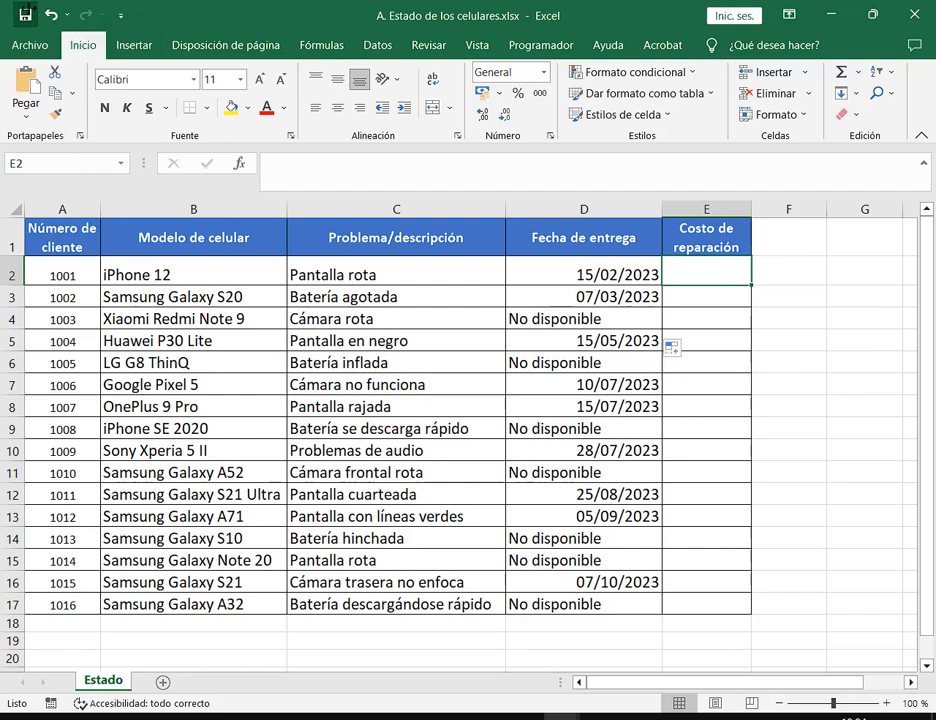
left_click(915, 9)
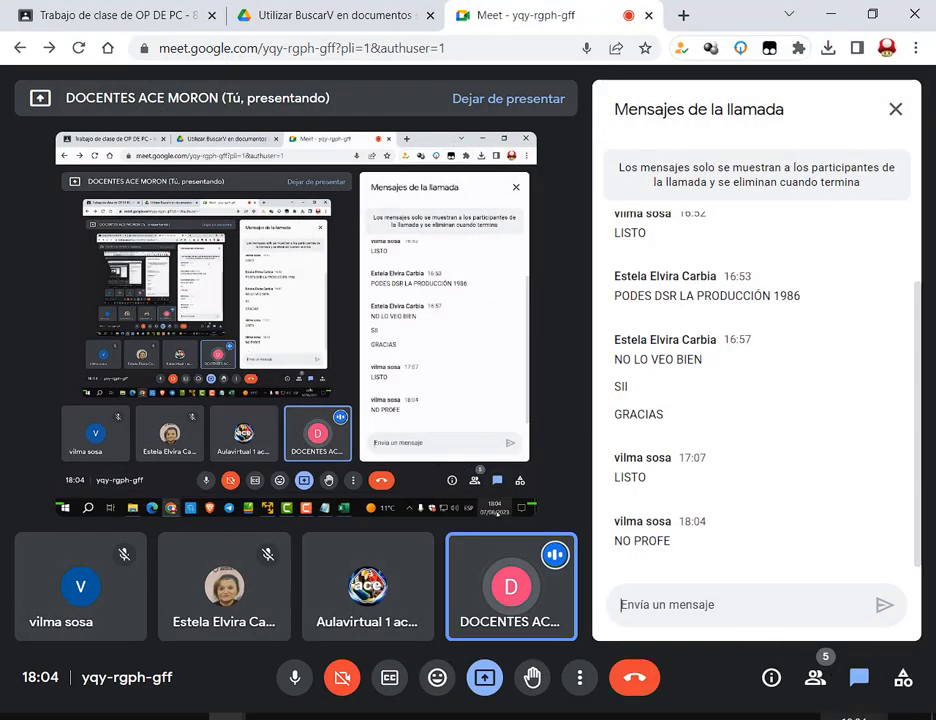
Step: Check the current date in the system calendar and return to the Google Meet call
left_click(916, 714)
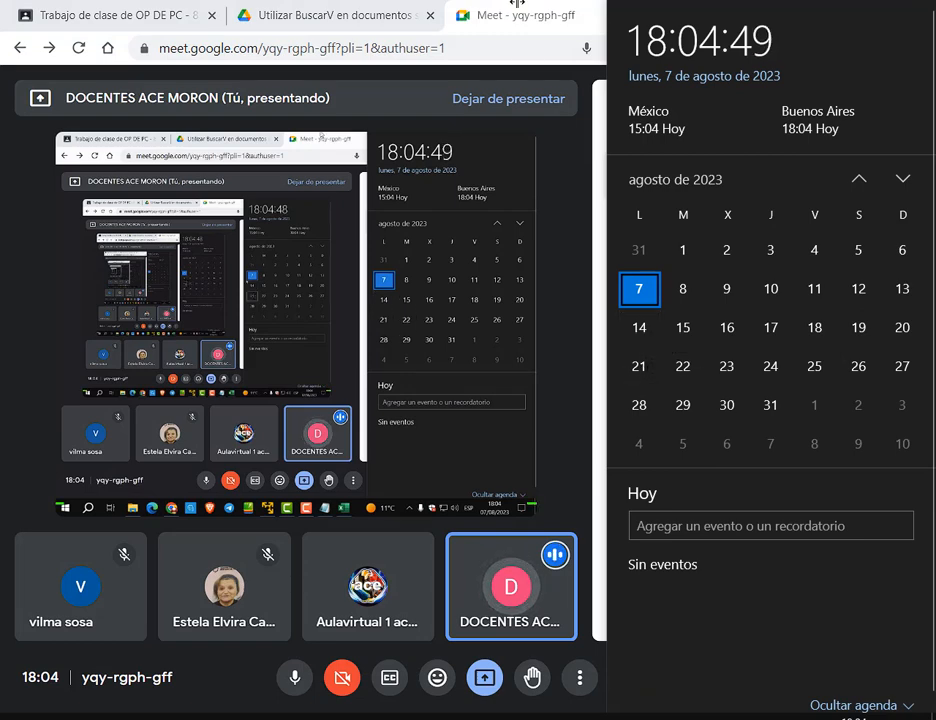
left_click(455, 16)
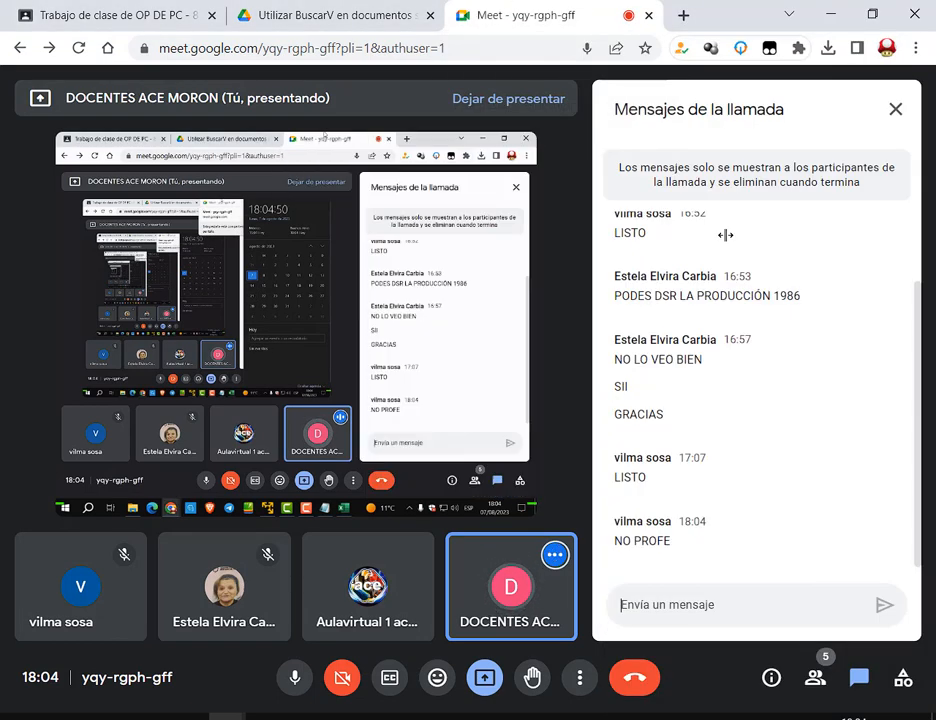